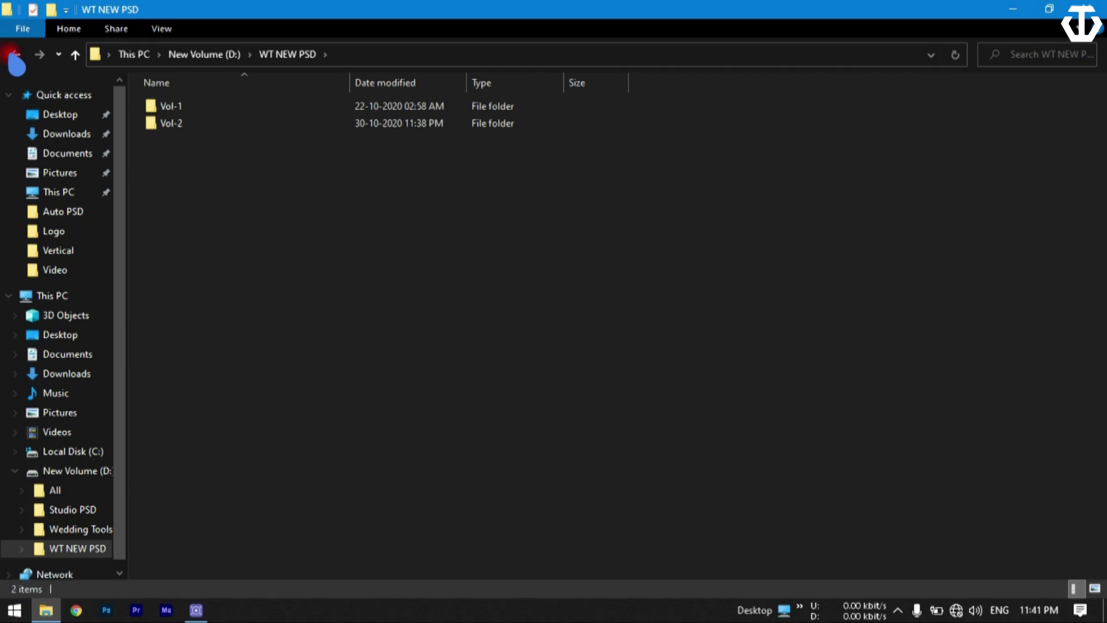
- Check the combined size and file count of the Vol-1 and Vol-2 folders in their properties
{"action": "key", "text": "ctrl+a"}
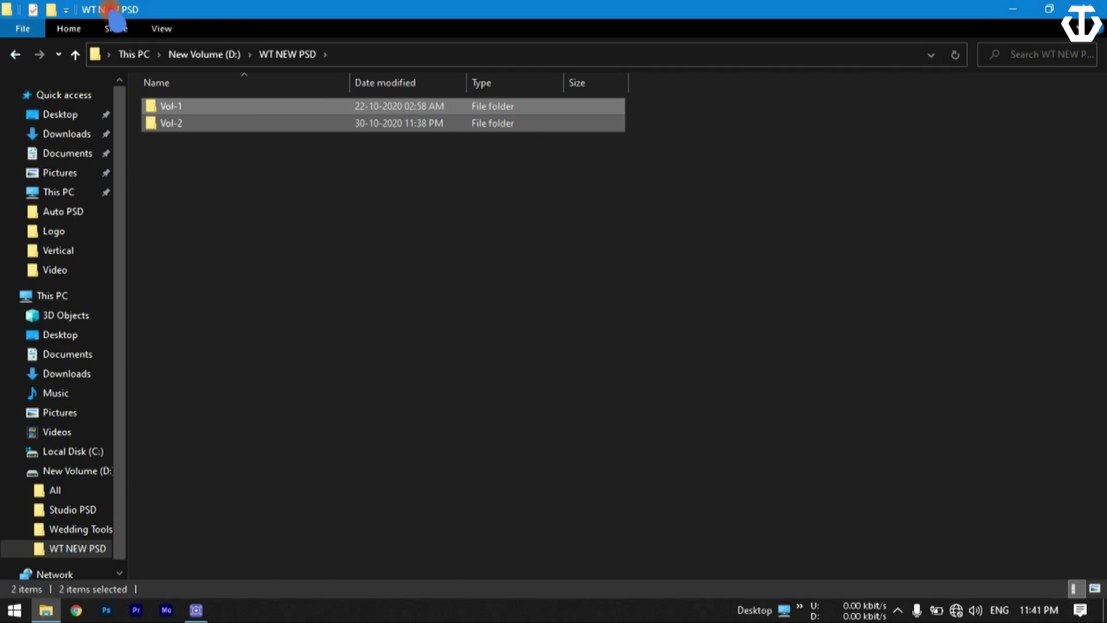
{"action": "left_click", "coordinate": [33, 10]}
{"action": "left_click_drag", "start_coordinate": [188, 27], "coordinate": [490, 105]}
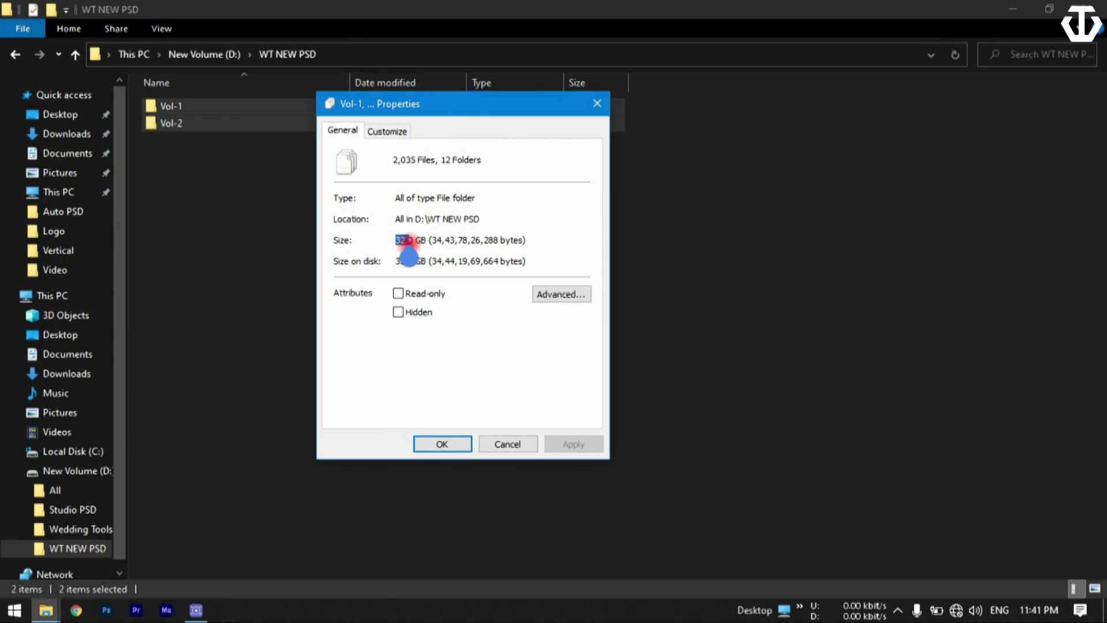
{"action": "left_click", "coordinate": [450, 262]}
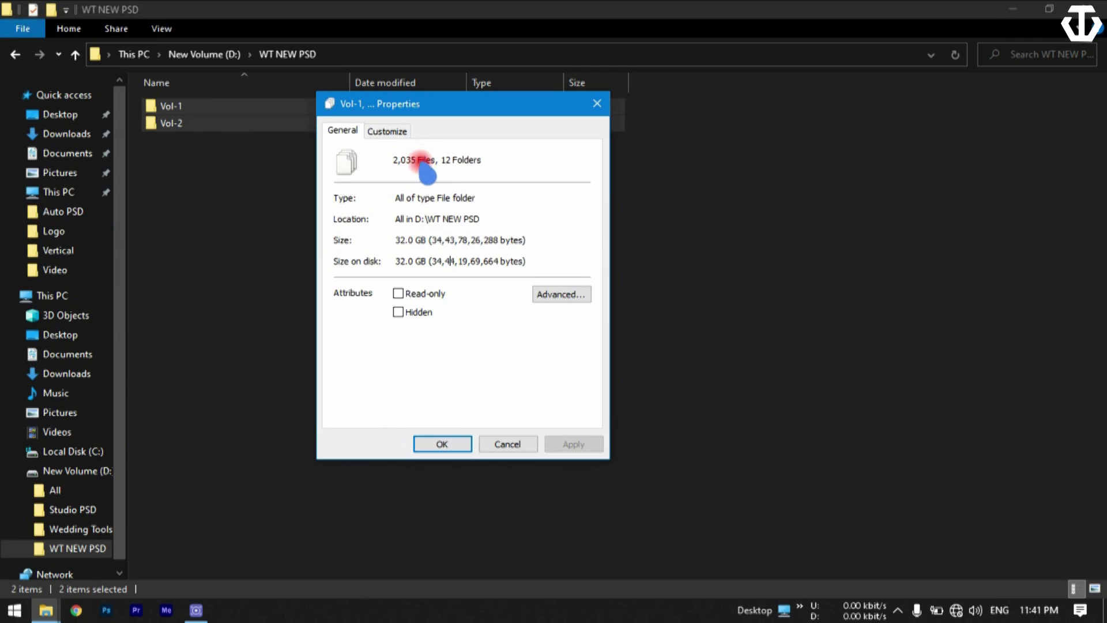
{"action": "left_click", "coordinate": [508, 444]}
{"action": "left_click", "coordinate": [221, 158]}
- Browse the PSD templates in the Vol-1 folder and return to WT NEW PSD
{"action": "double_click", "coordinate": [193, 106]}
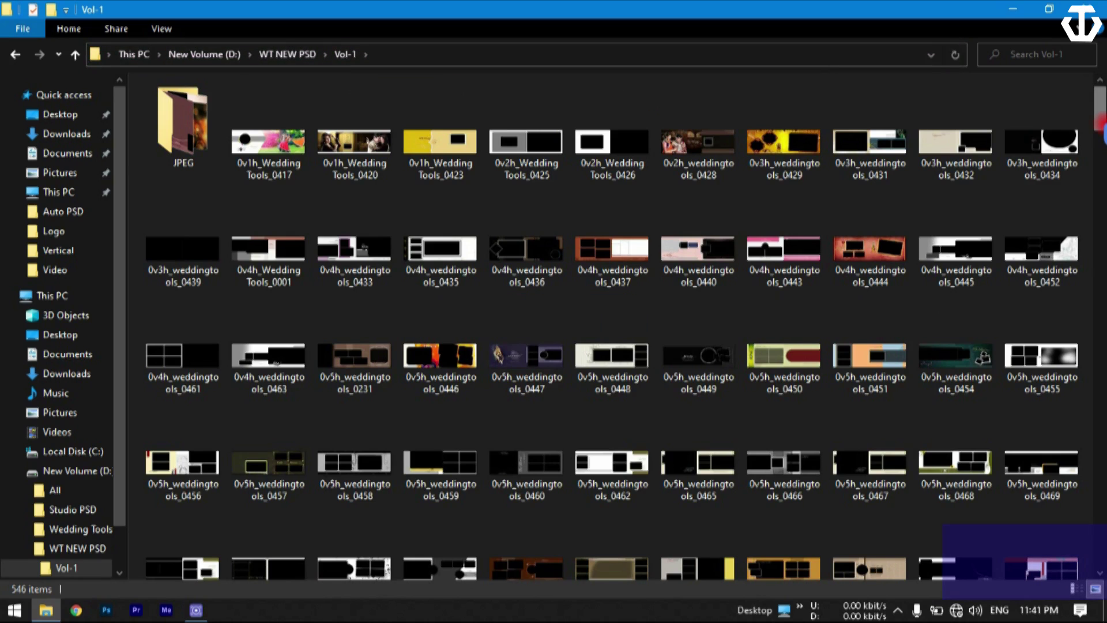
{"action": "left_click_drag", "start_coordinate": [1101, 108], "coordinate": [1102, 293]}
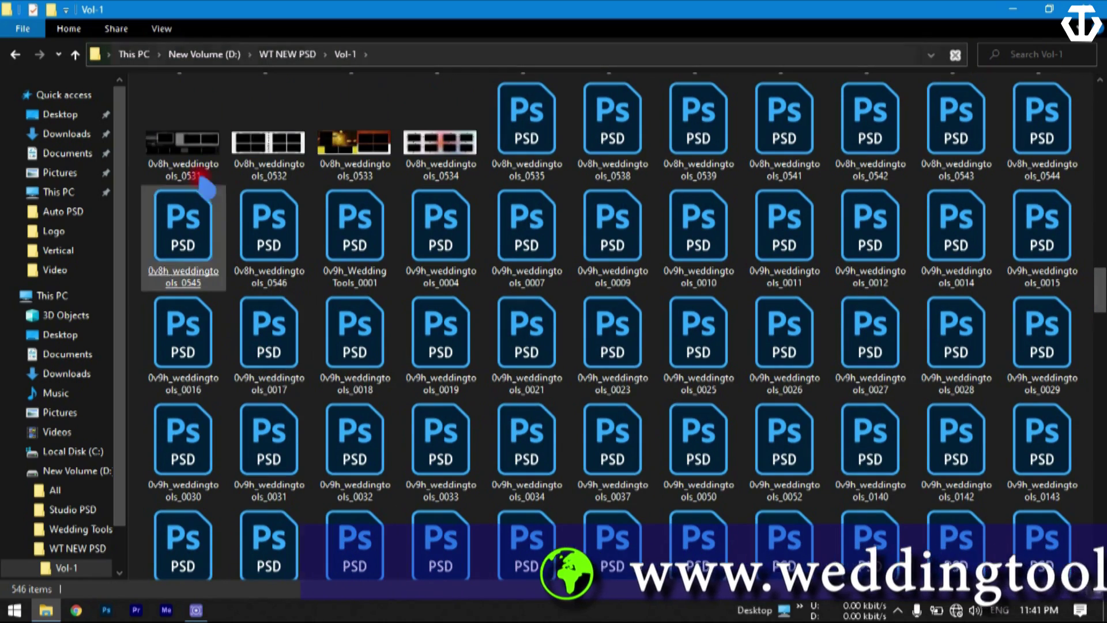
{"action": "left_click", "coordinate": [14, 55]}
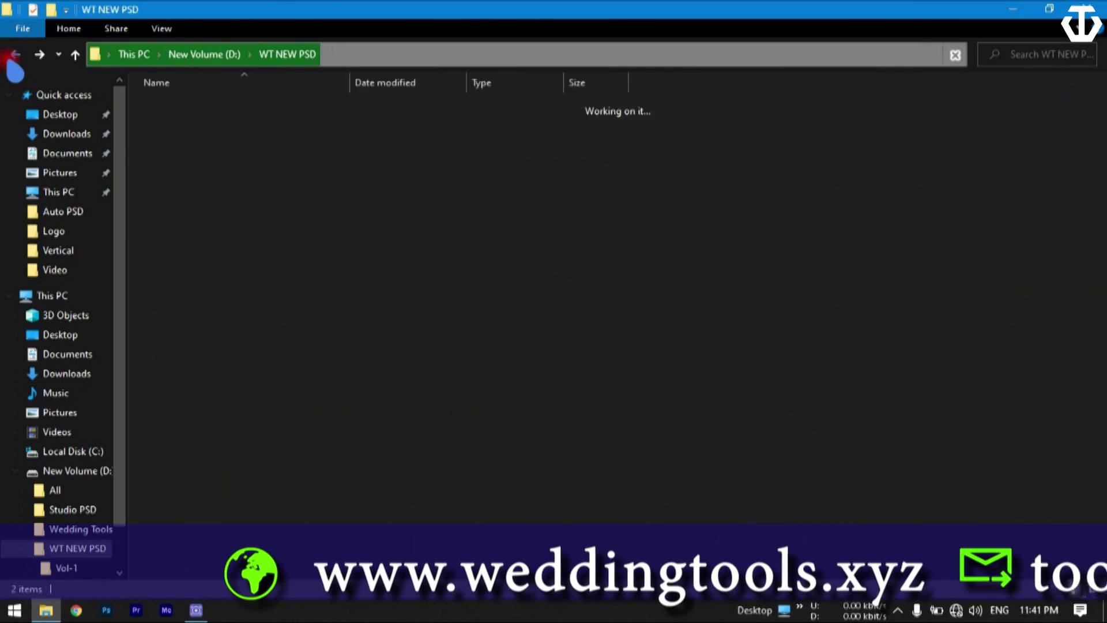
- Open the Vol-2 folder and look over its subfolders from 12X18 Cover to Max Cutout
{"action": "double_click", "coordinate": [220, 128]}
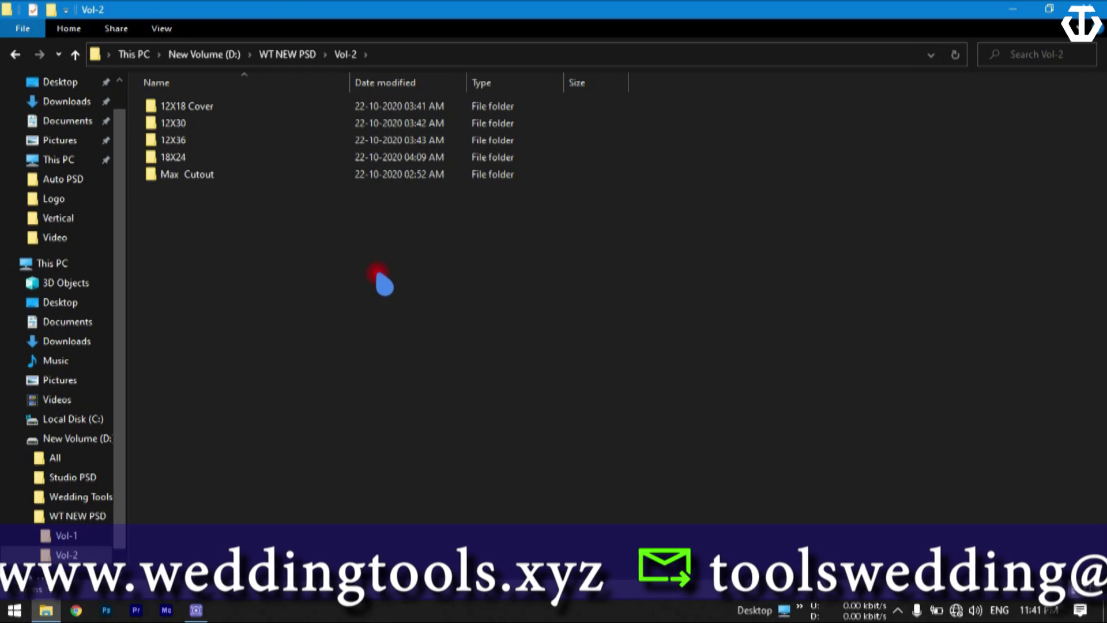
{"action": "left_click_drag", "start_coordinate": [337, 293], "coordinate": [247, 86]}
{"action": "left_click", "coordinate": [292, 296]}
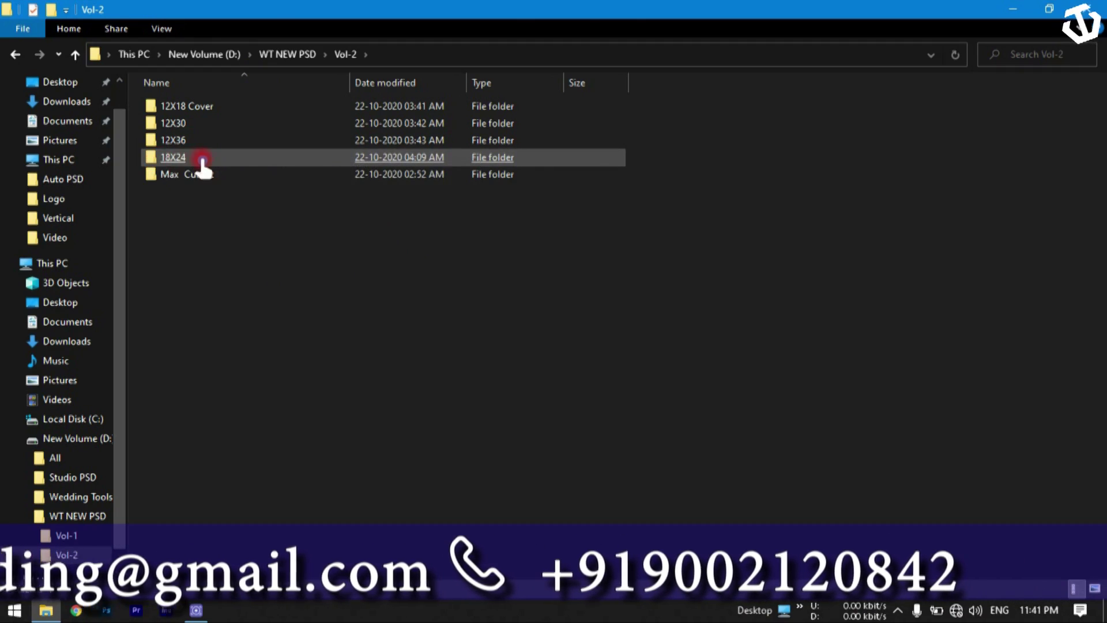
{"action": "left_click", "coordinate": [168, 175]}
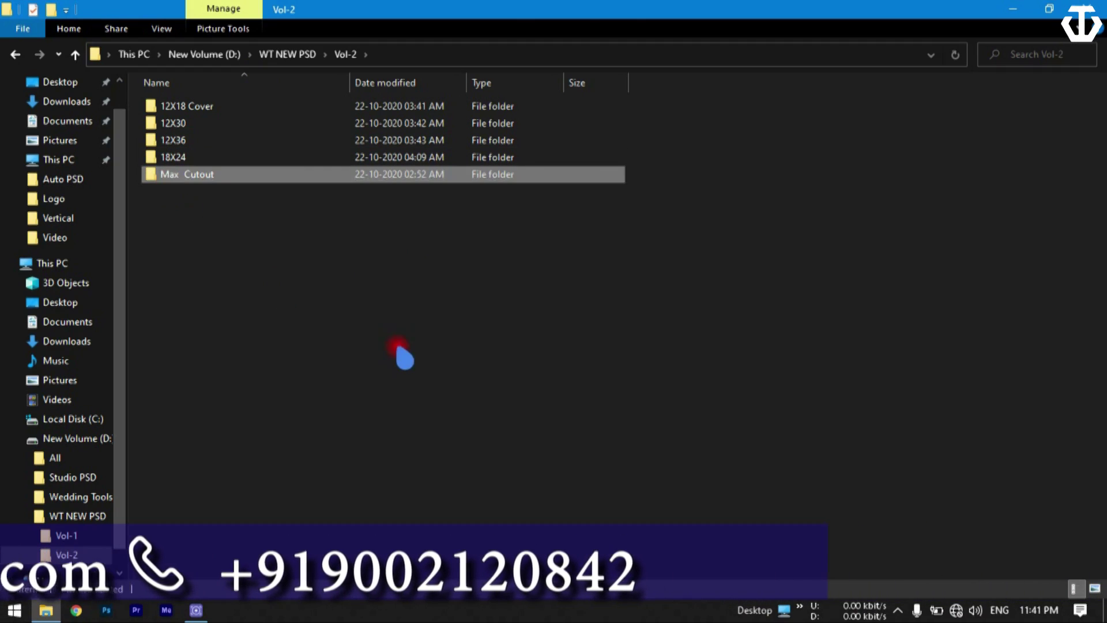
- Browse the PSD templates in the Max Cutout folder, then go back up to WT NEW PSD
{"action": "double_click", "coordinate": [242, 184]}
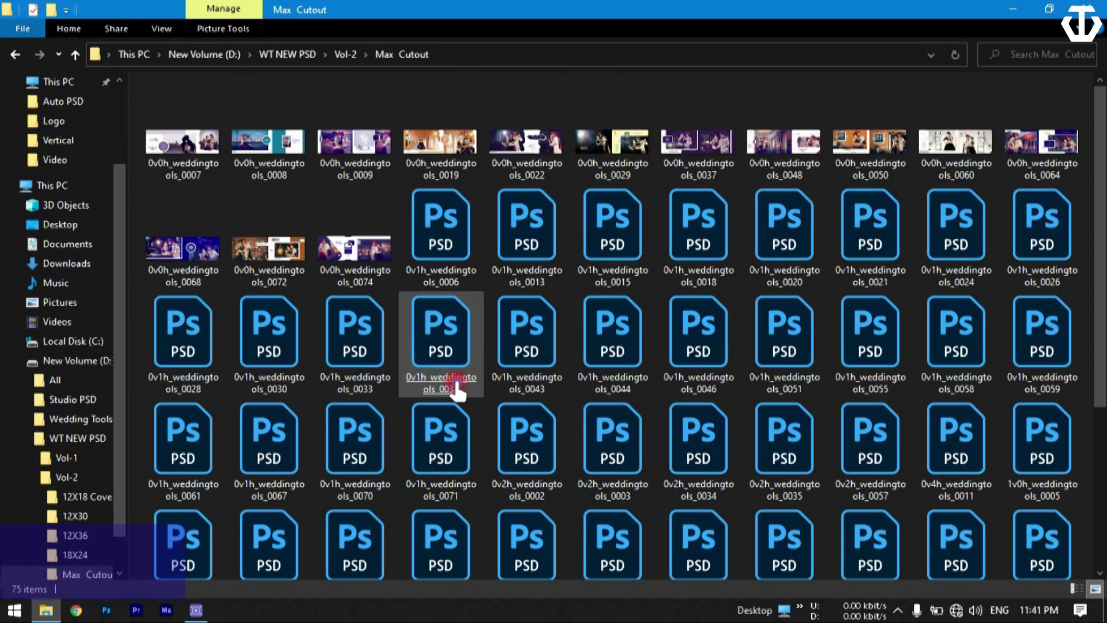
{"action": "left_click", "coordinate": [457, 391]}
{"action": "left_click_drag", "start_coordinate": [1102, 271], "coordinate": [1100, 340]}
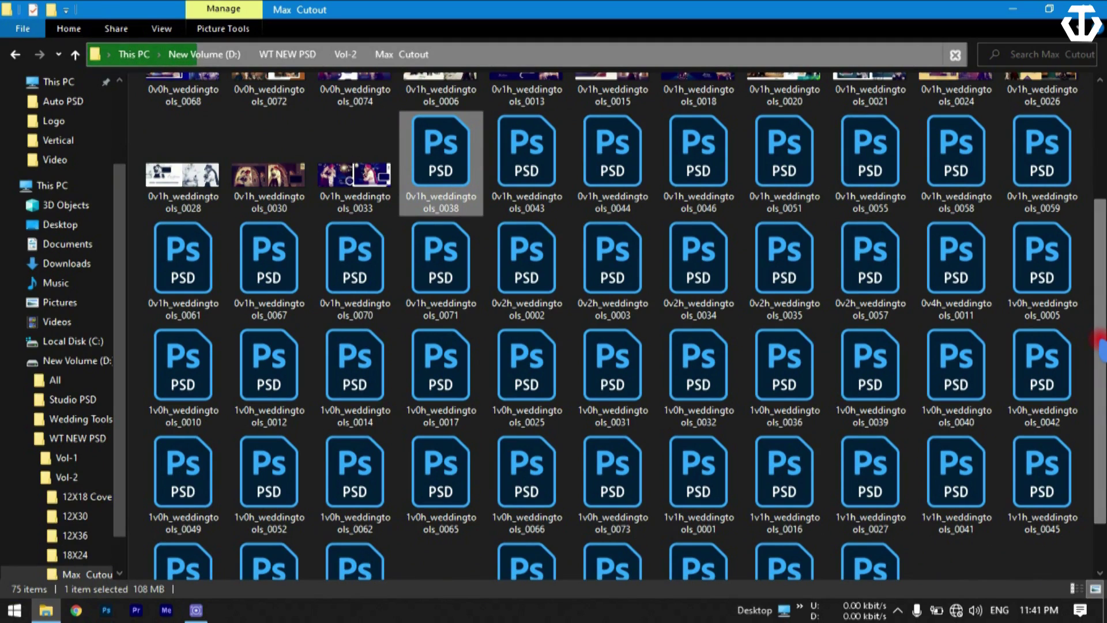
{"action": "left_click", "coordinate": [15, 56]}
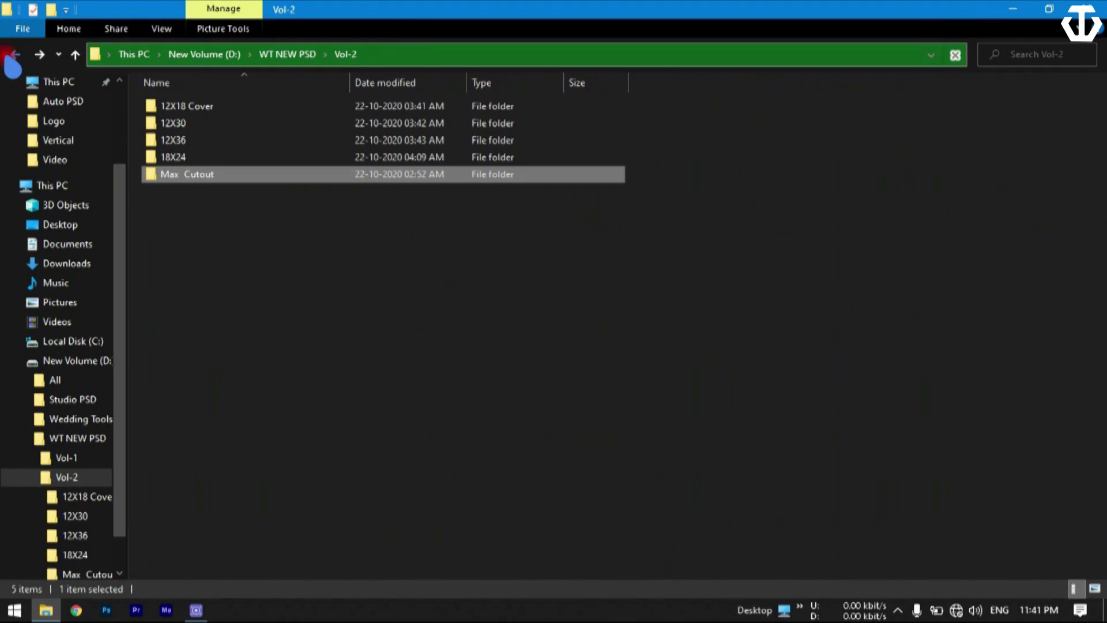
{"action": "left_click", "coordinate": [15, 55]}
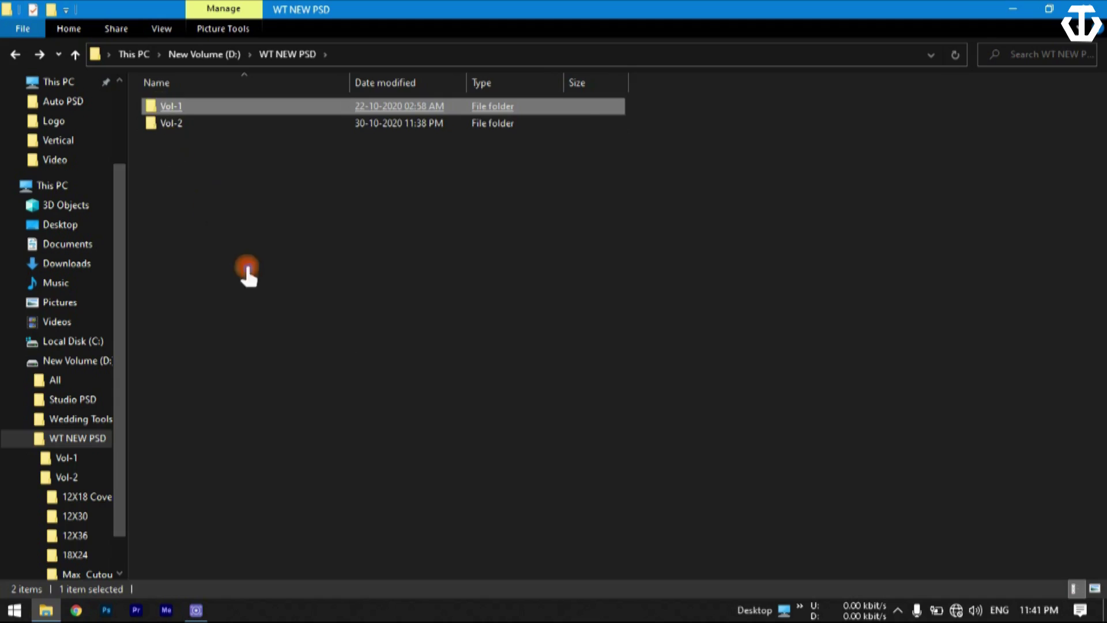
- Check the details of templates 0448 and 0450 in Vol-1, then return to the root of drive D
{"action": "key", "text": "Return"}
{"action": "left_click", "coordinate": [586, 301]}
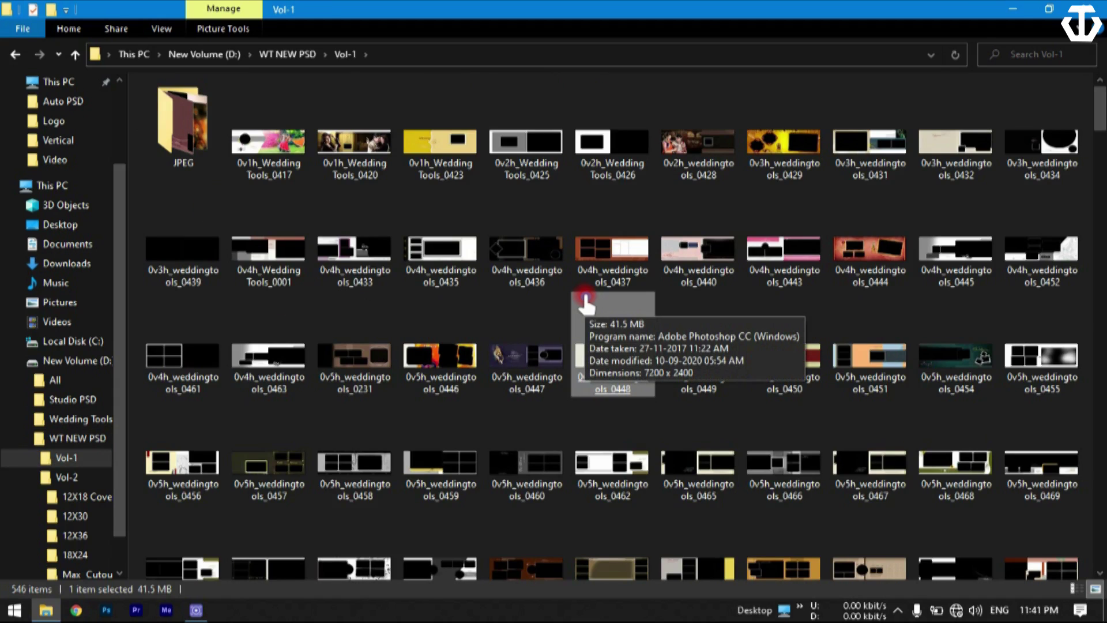
{"action": "left_click", "coordinate": [810, 311]}
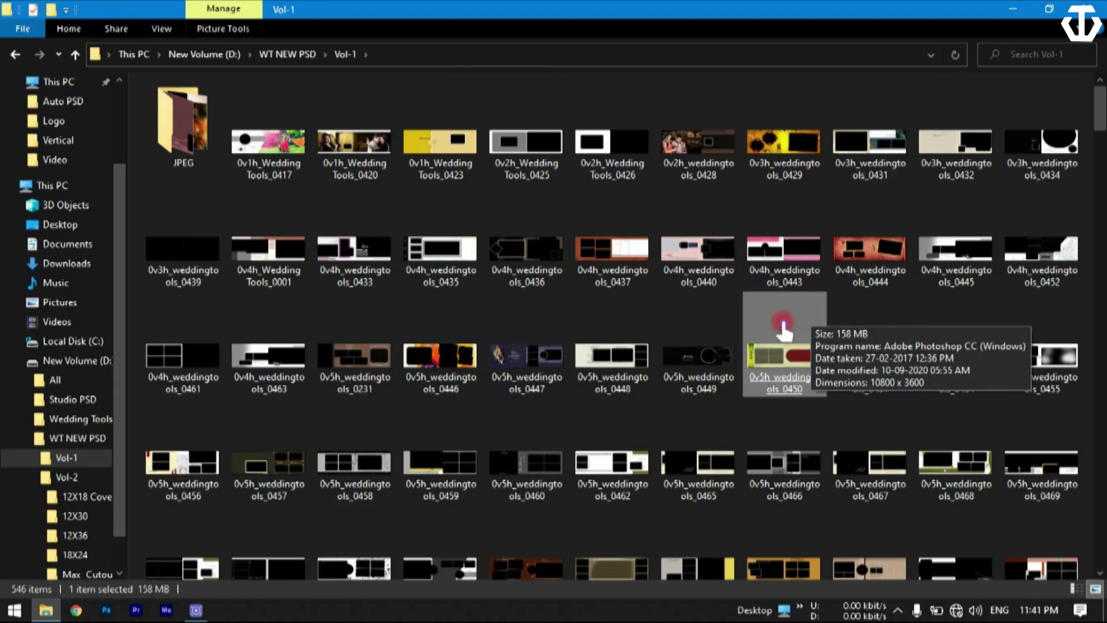
{"action": "left_click", "coordinate": [16, 54]}
{"action": "left_click", "coordinate": [16, 55]}
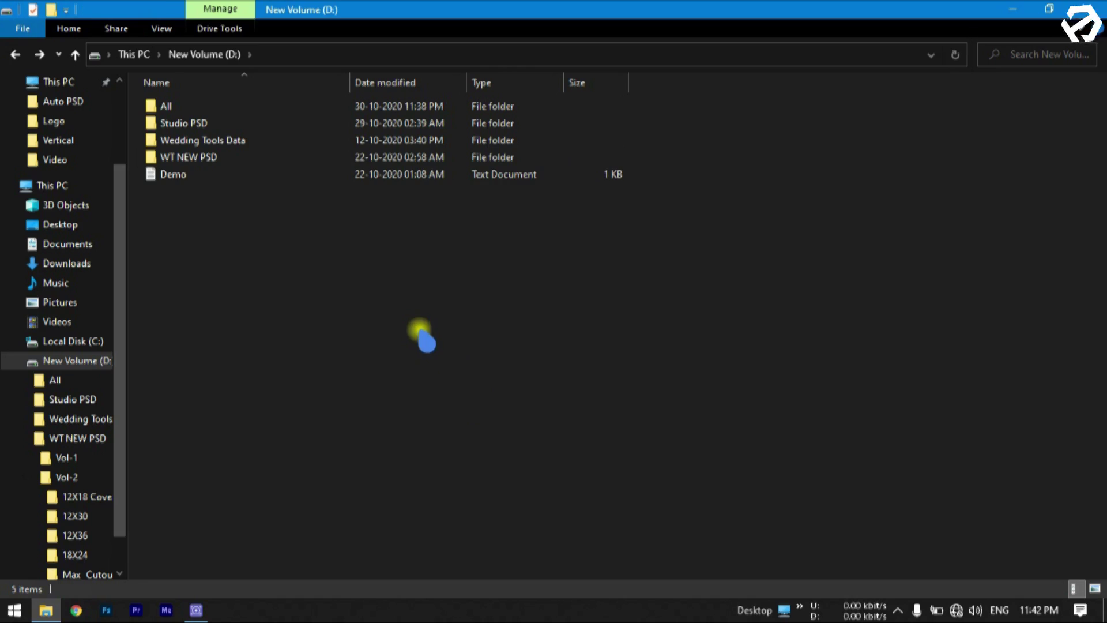
- Open the Studio PSD folder and review its paper-size subfolders, including the contents listed for Latter
{"action": "left_click", "coordinate": [178, 124]}
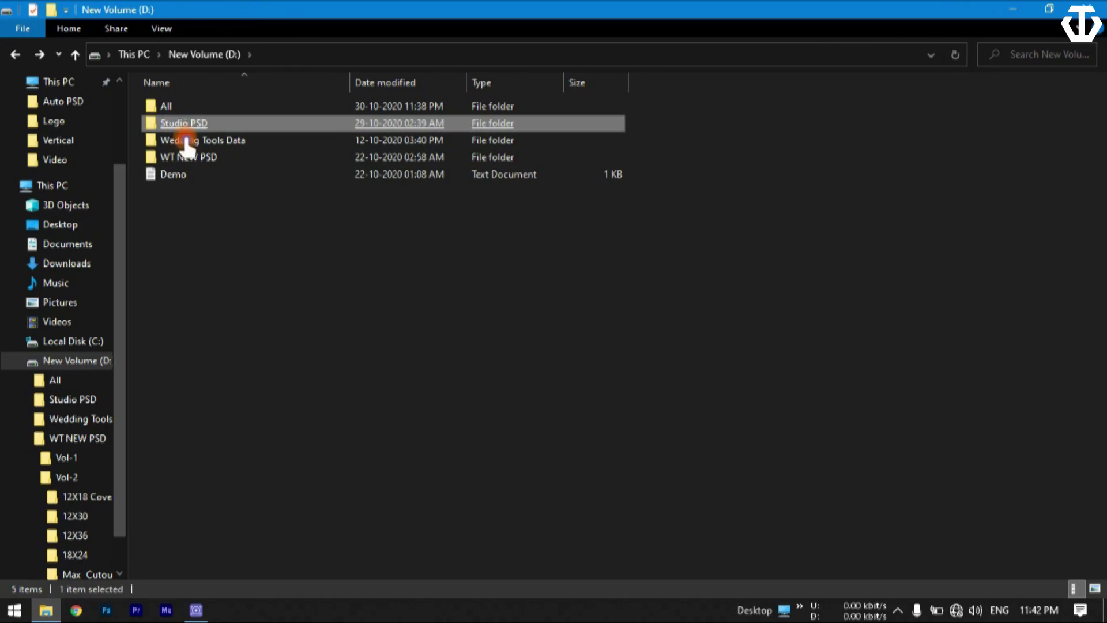
{"action": "left_click", "coordinate": [185, 129]}
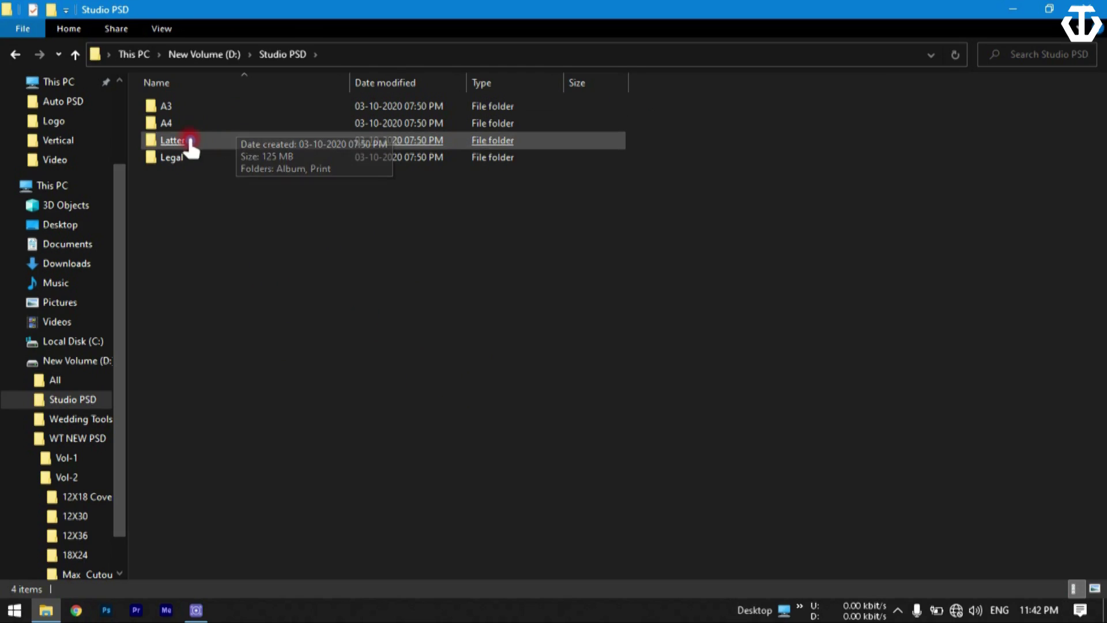
{"action": "left_click", "coordinate": [230, 143]}
{"action": "left_click", "coordinate": [234, 264]}
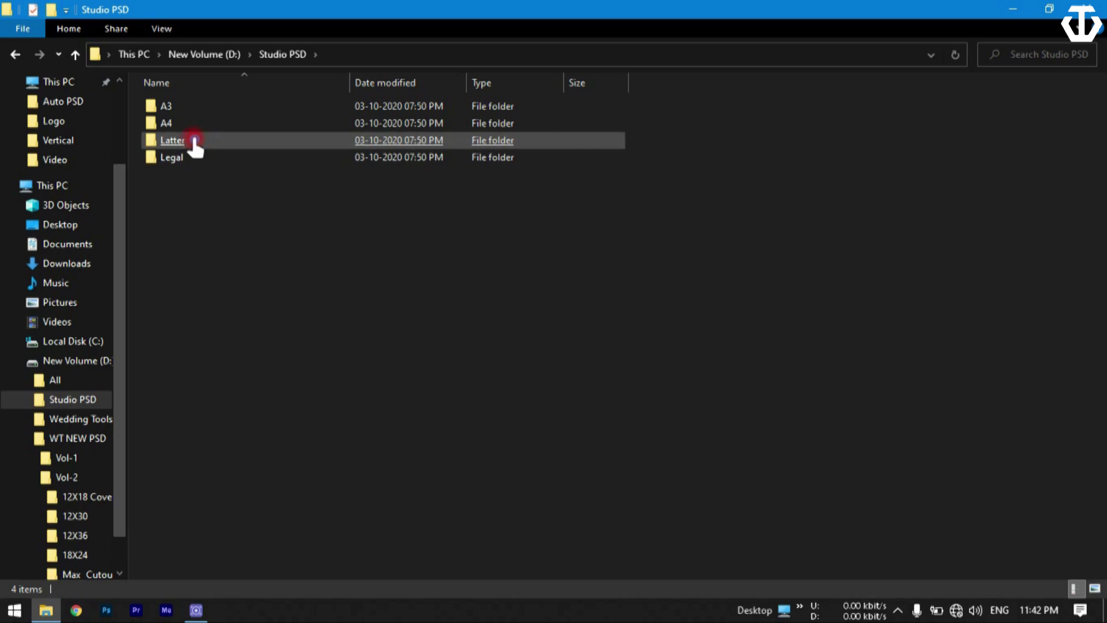
- View the page layouts in the Album folder of A4, then return to the A4 folder
{"action": "double_click", "coordinate": [176, 124]}
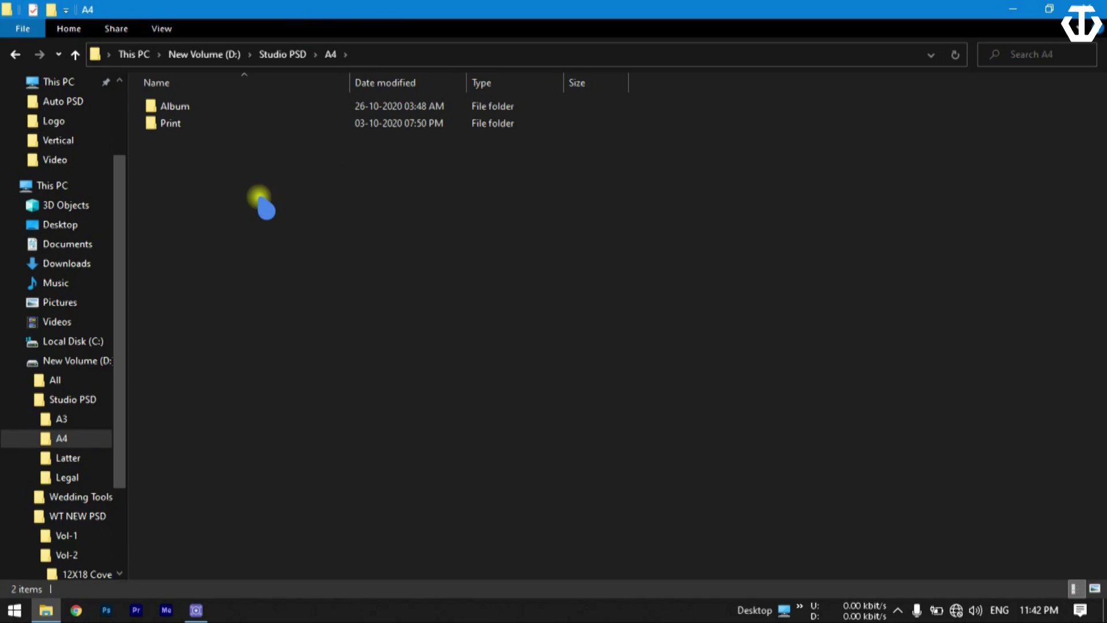
{"action": "left_click", "coordinate": [197, 119]}
{"action": "double_click", "coordinate": [196, 107]}
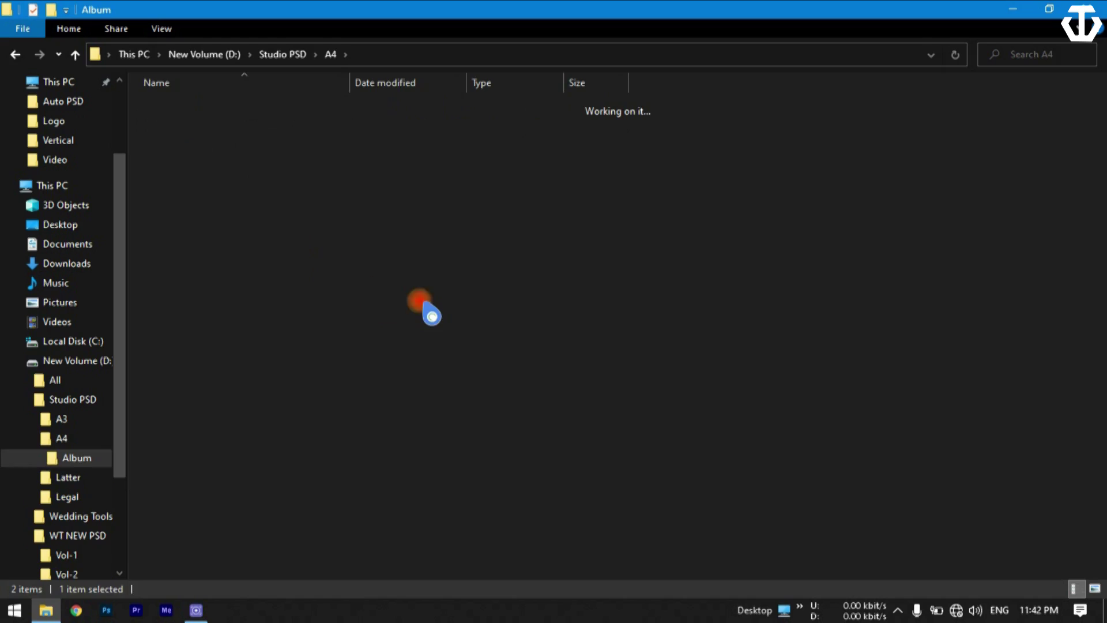
{"action": "left_click", "coordinate": [417, 290]}
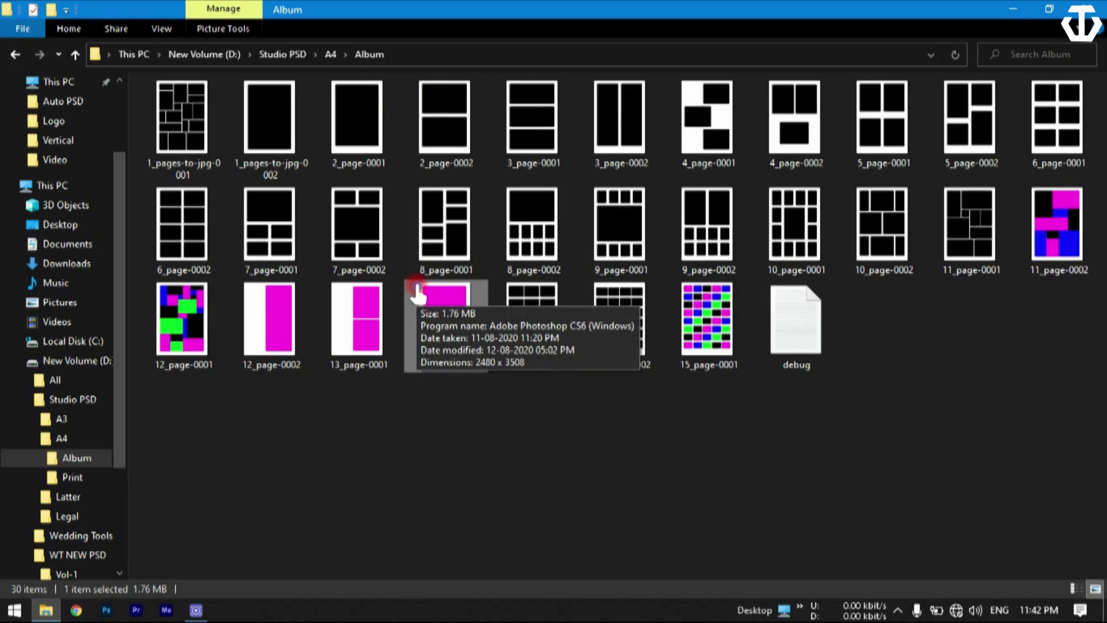
{"action": "left_click", "coordinate": [433, 444]}
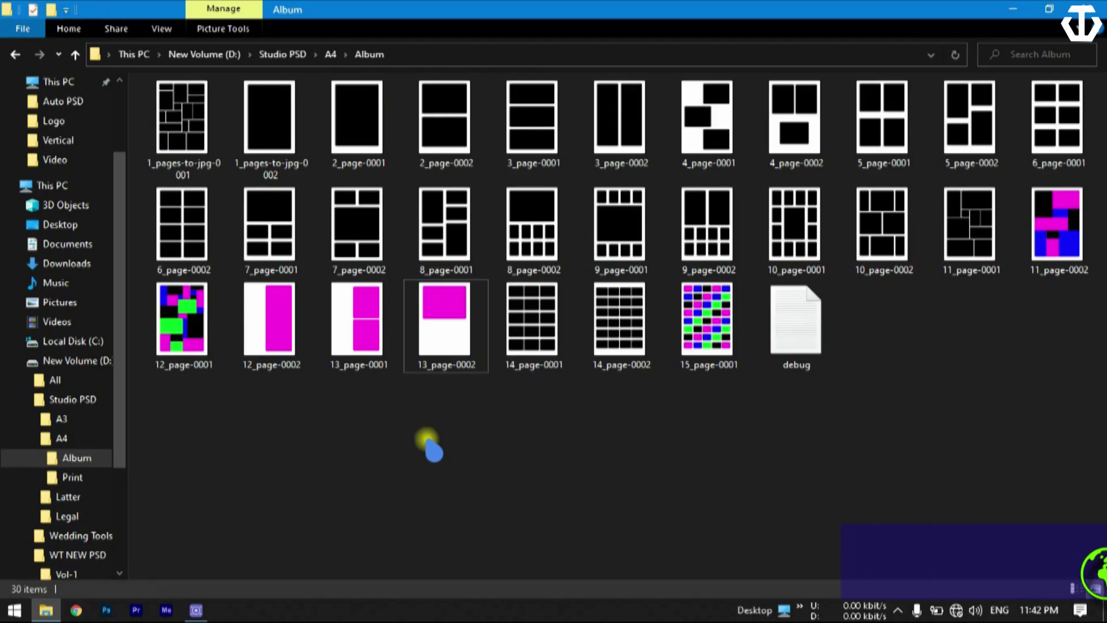
{"action": "left_click", "coordinate": [14, 54]}
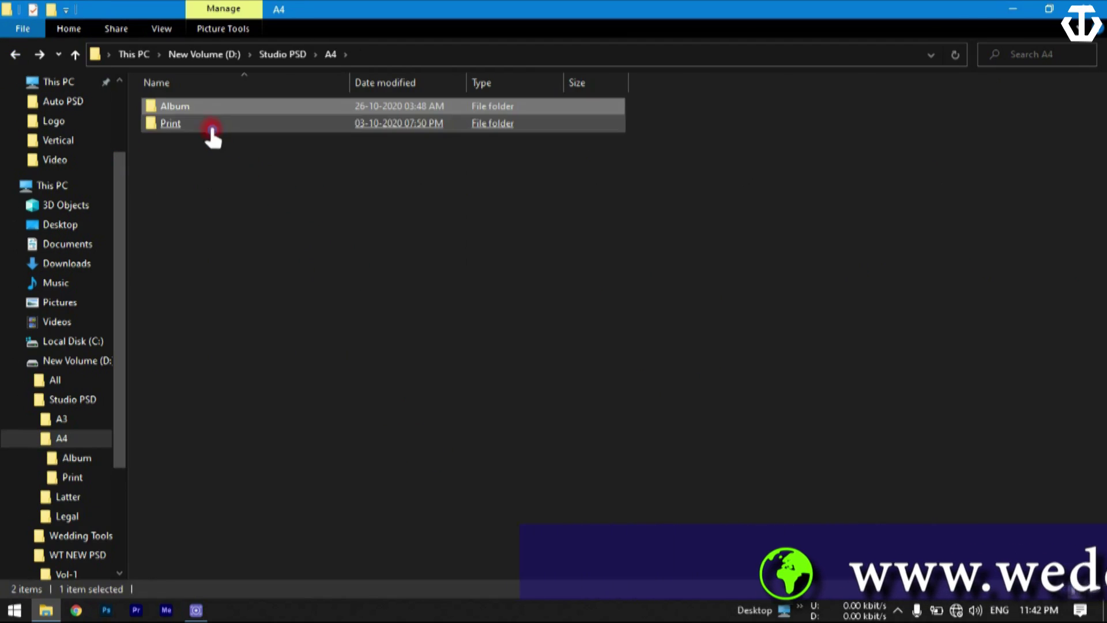
- Open the Print folder of A4 and view its photo print layouts
{"action": "double_click", "coordinate": [209, 127]}
{"action": "left_click", "coordinate": [259, 248]}
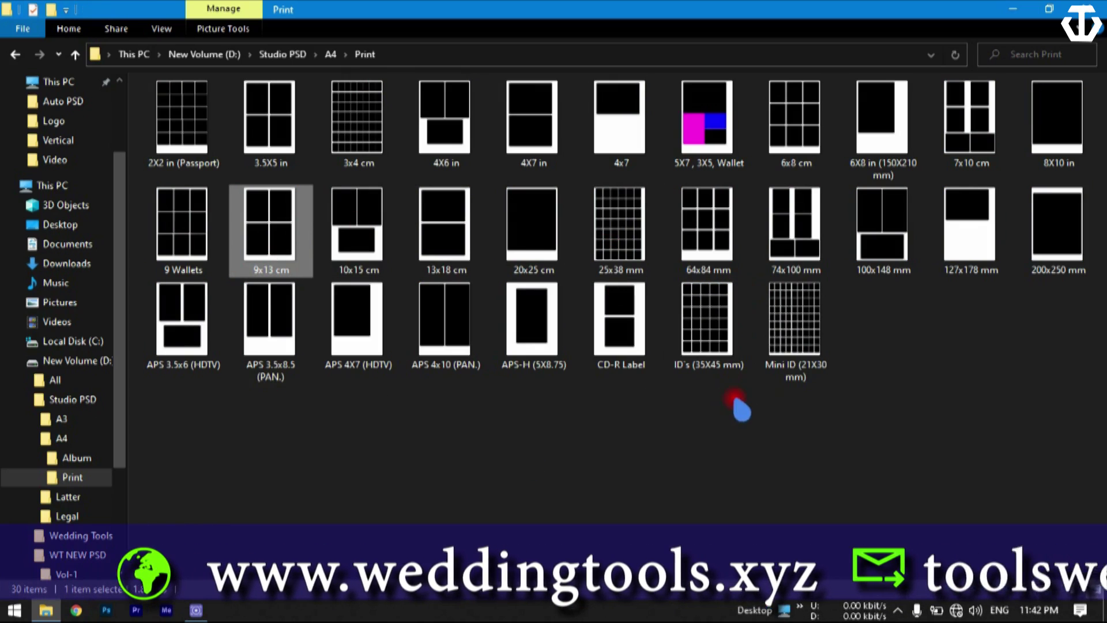
{"action": "left_click", "coordinate": [575, 460]}
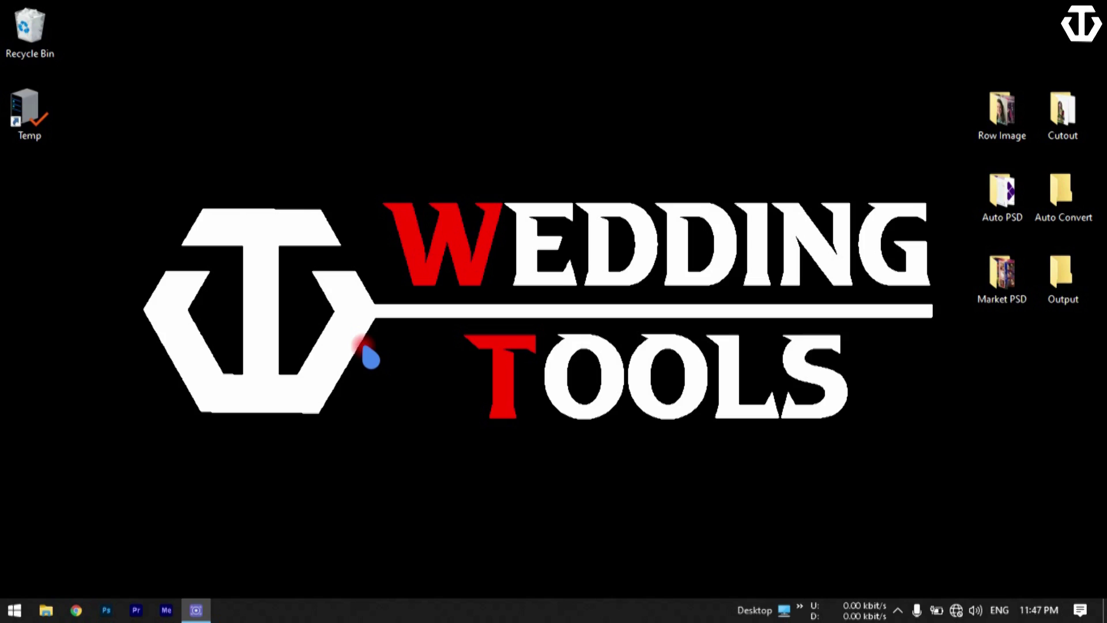
- Refresh the desktop and launch Adobe Photoshop
{"action": "right_click", "coordinate": [363, 346]}
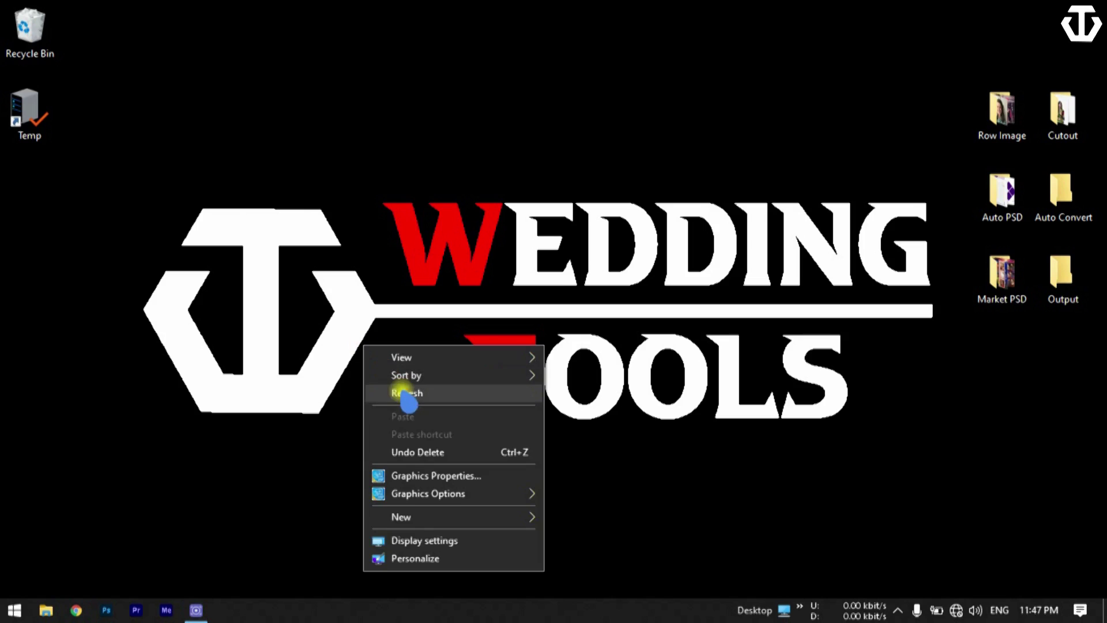
{"action": "left_click", "coordinate": [401, 390]}
{"action": "left_click", "coordinate": [160, 546]}
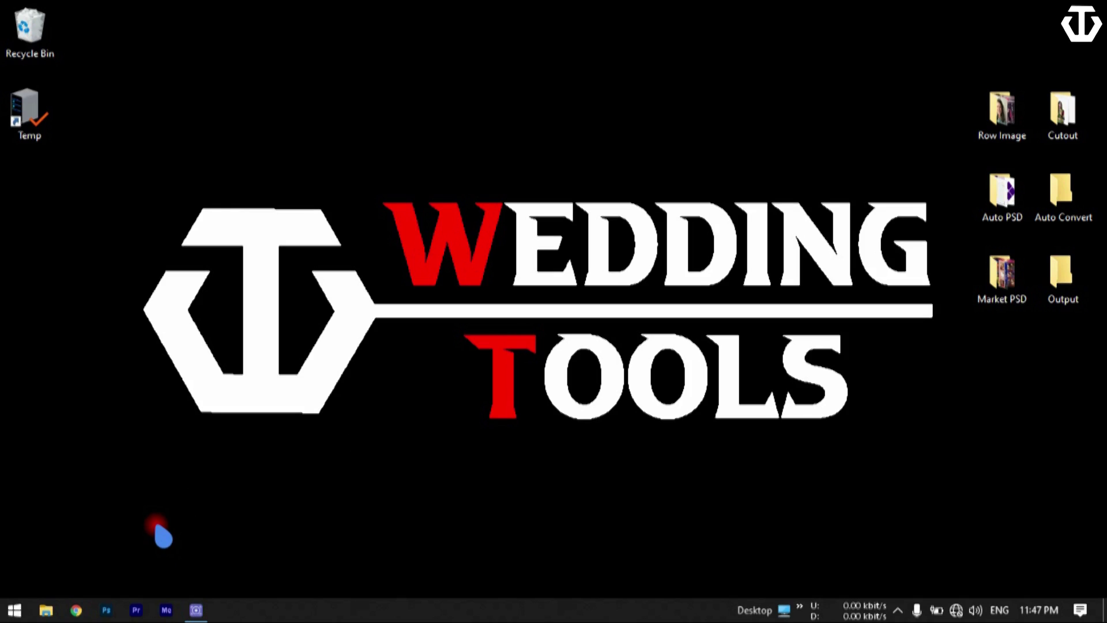
{"action": "left_click", "coordinate": [107, 610]}
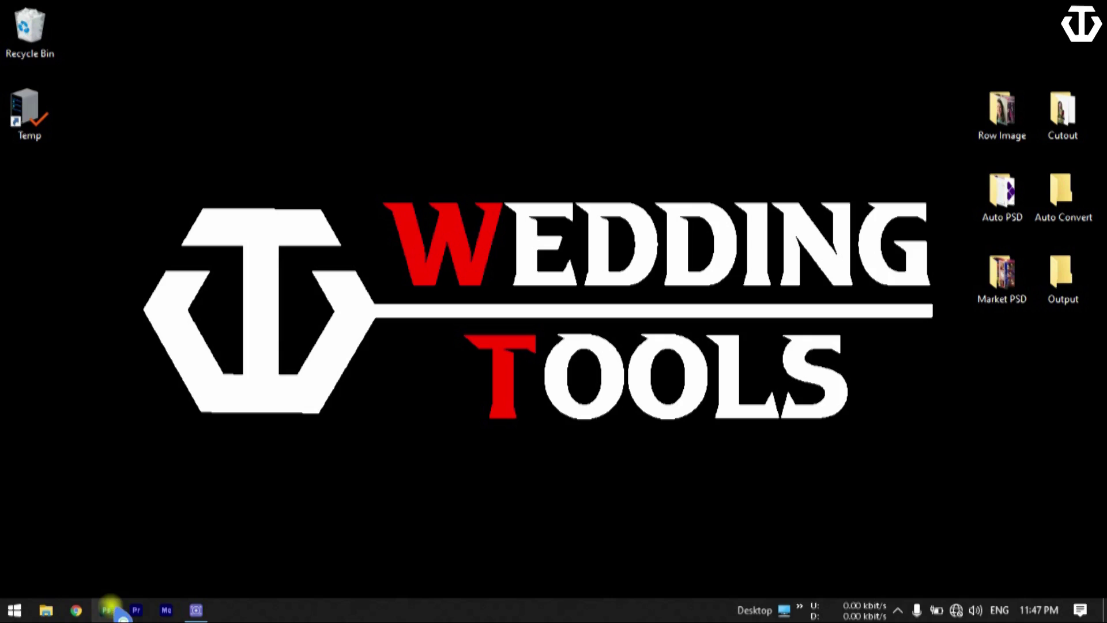
{"action": "left_click", "coordinate": [438, 352]}
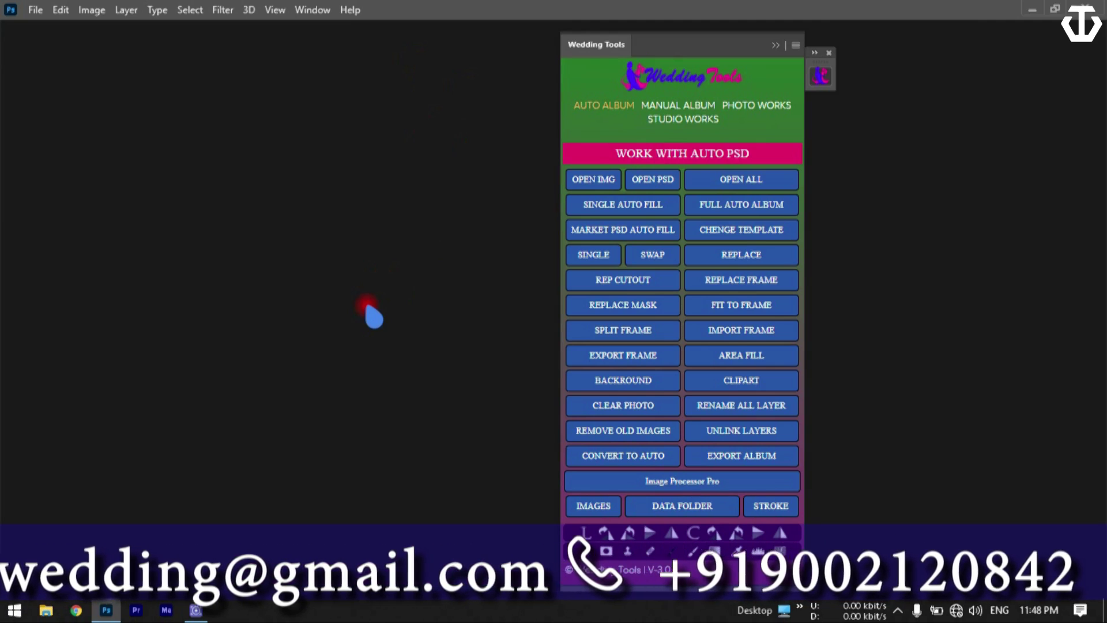
- Show the hidden Photoshop toolbars and panels, and move the floating Wedding Tools panel towards the middle of the workspace
{"action": "left_click", "coordinate": [351, 12]}
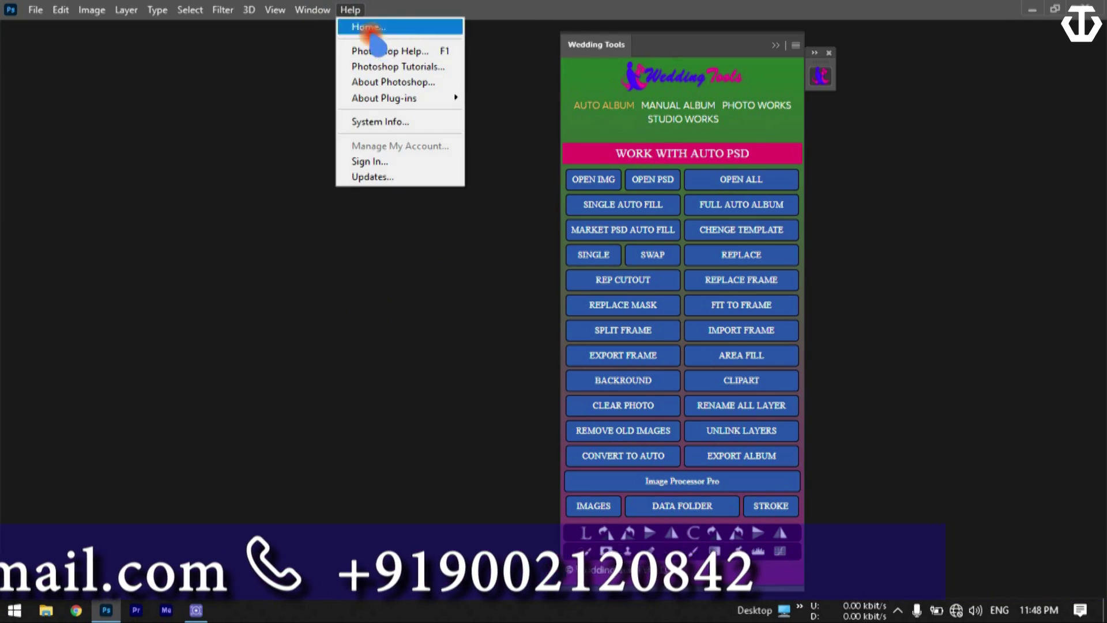
{"action": "key", "text": "Tab"}
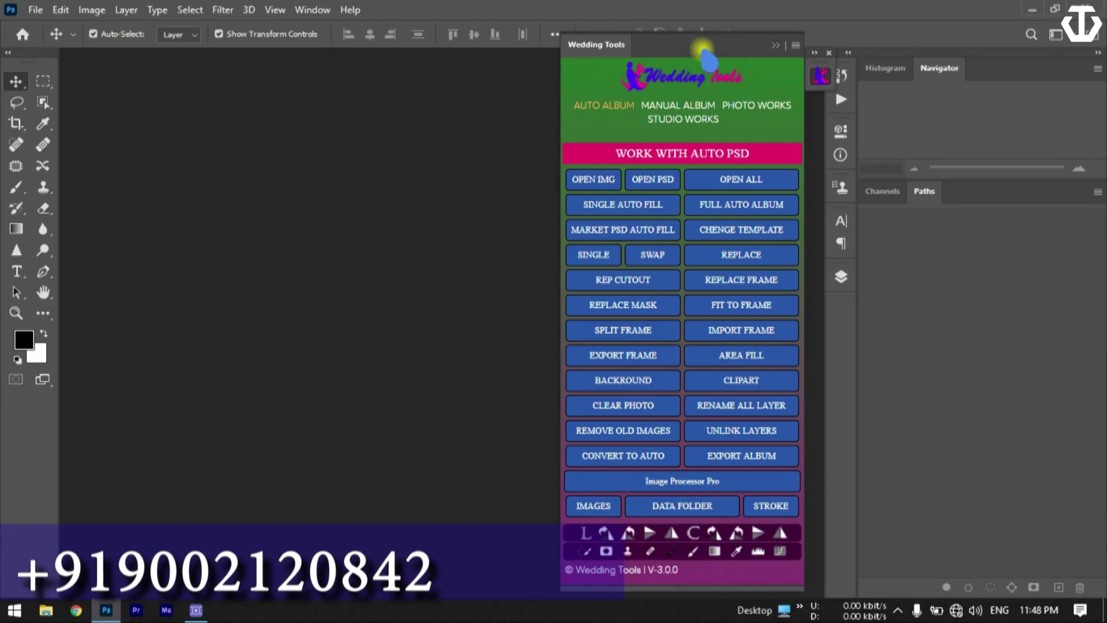
{"action": "left_click_drag", "start_coordinate": [713, 49], "coordinate": [588, 24]}
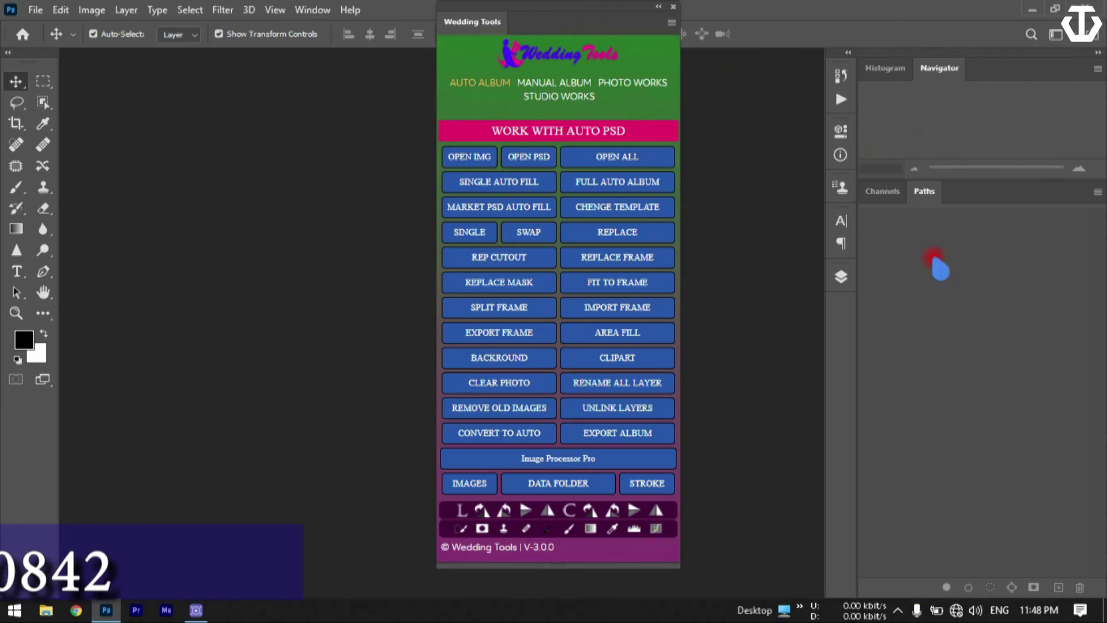
- Close and reopen the Wedding Tools extension panel, and move it over the docked Navigator and Paths panels
{"action": "left_click", "coordinate": [675, 7]}
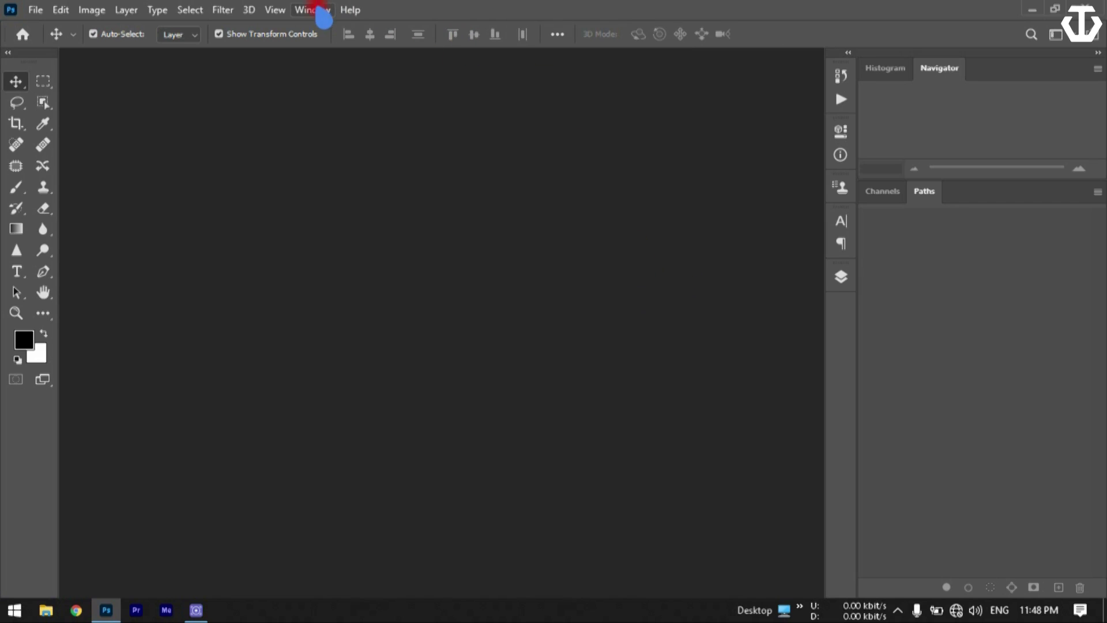
{"action": "left_click", "coordinate": [314, 10]}
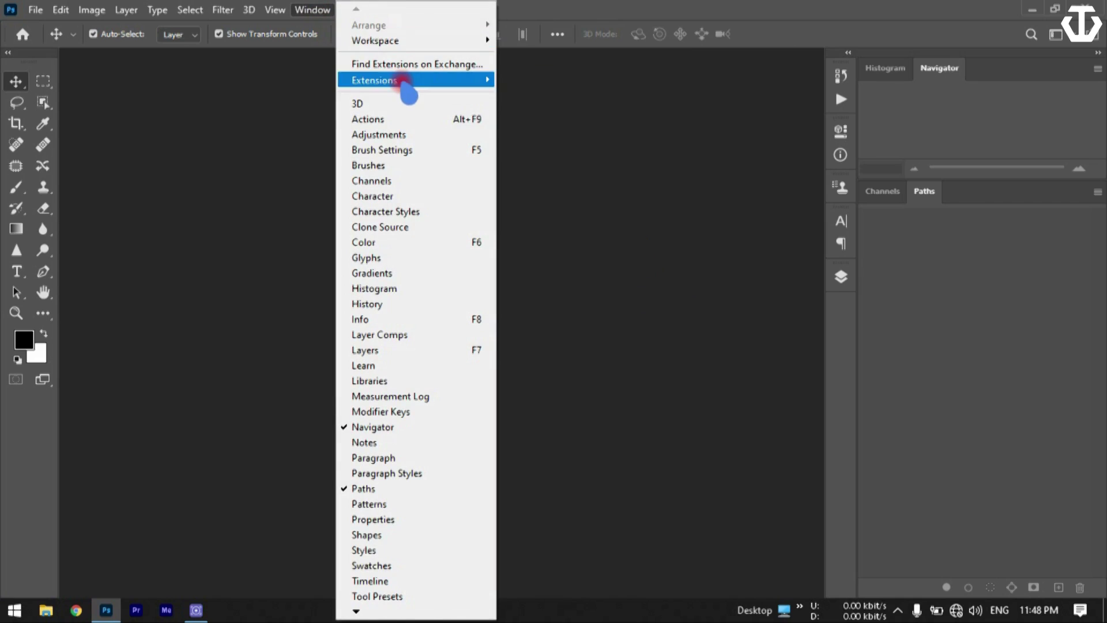
{"action": "mouse_move", "coordinate": [396, 79]}
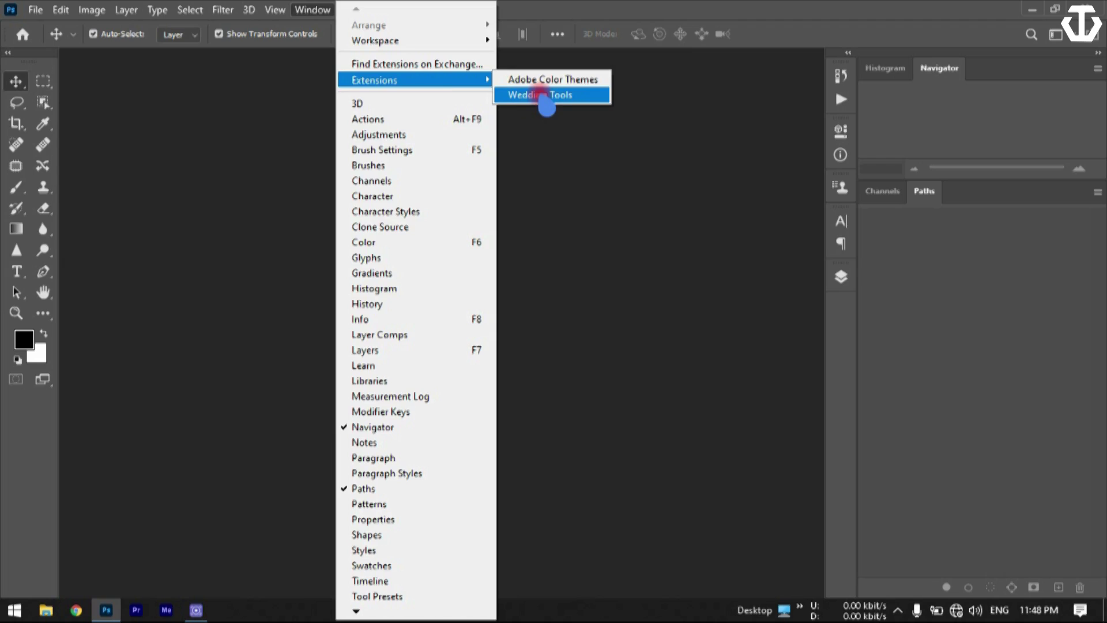
{"action": "left_click", "coordinate": [545, 95]}
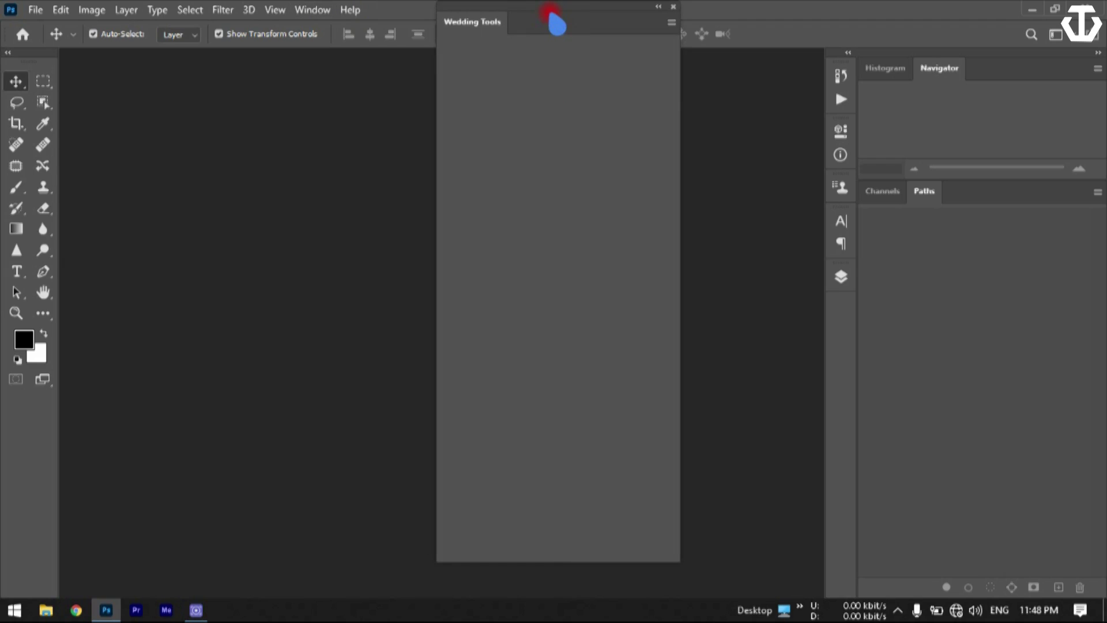
{"action": "left_click_drag", "start_coordinate": [553, 21], "coordinate": [951, 37]}
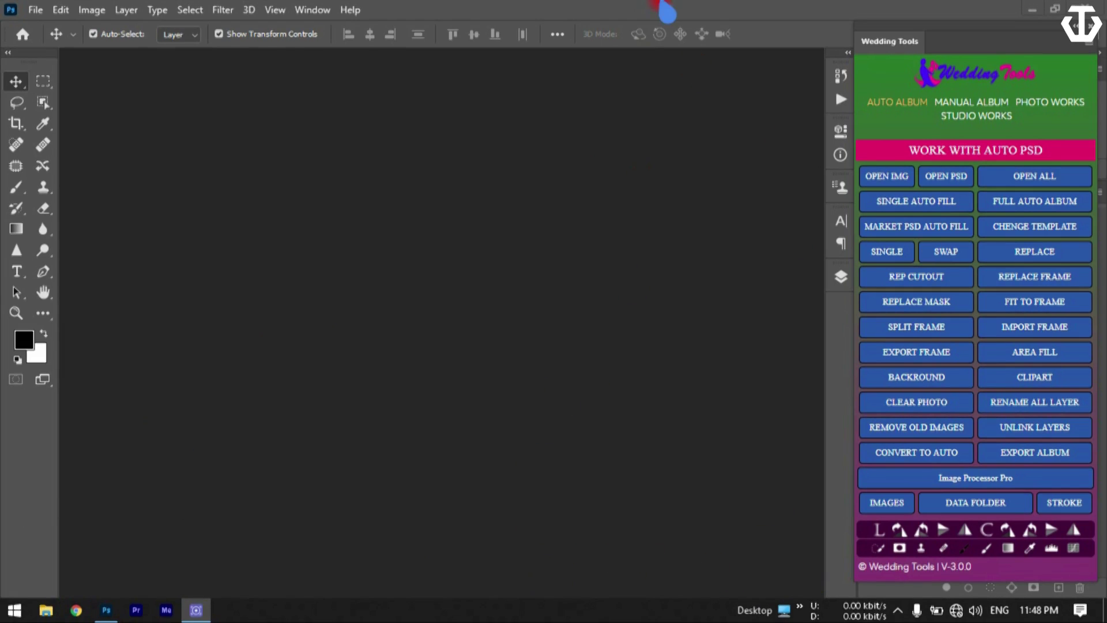
{"action": "left_click", "coordinate": [663, 8]}
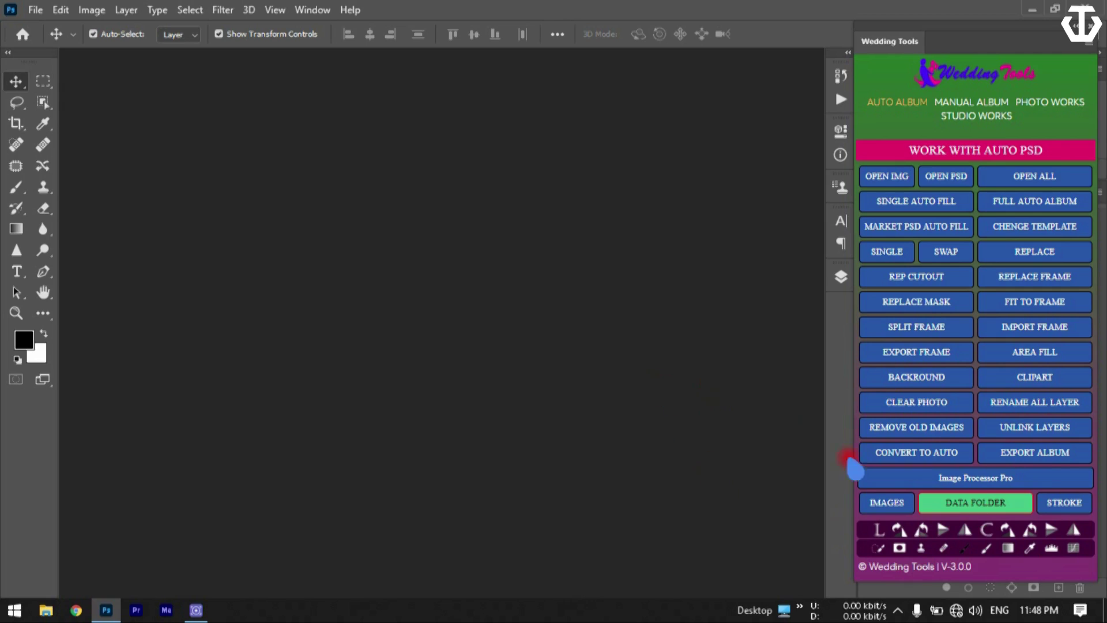
- Open the data folder settings of Wedding Tools, dismissing the welcome message and moving the settings dialog clear
{"action": "left_click", "coordinate": [970, 508]}
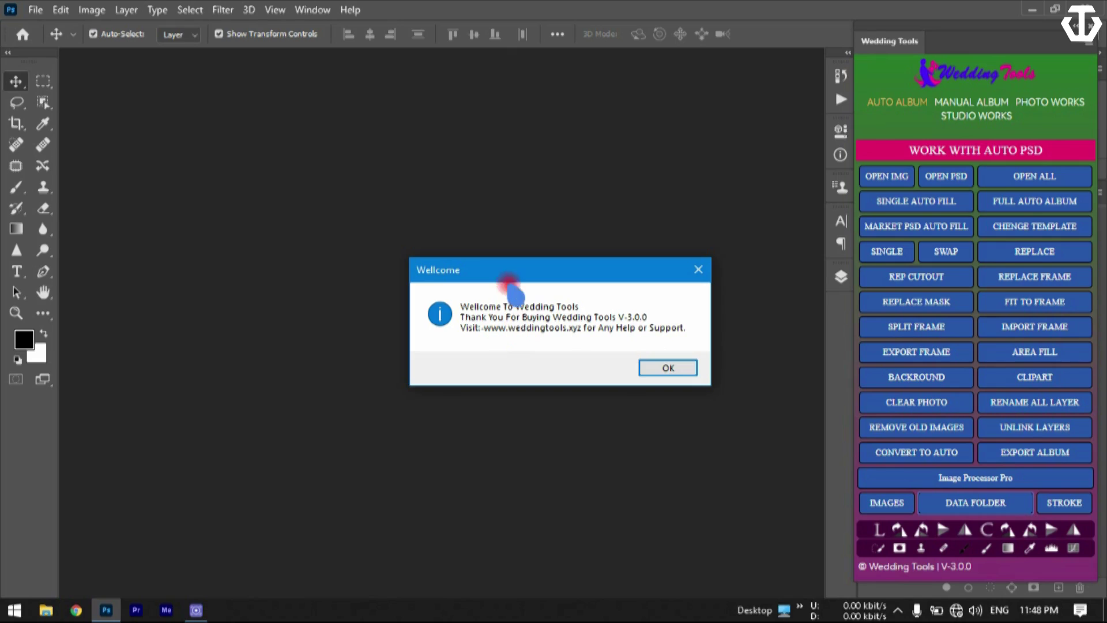
{"action": "left_click_drag", "start_coordinate": [507, 272], "coordinate": [471, 255]}
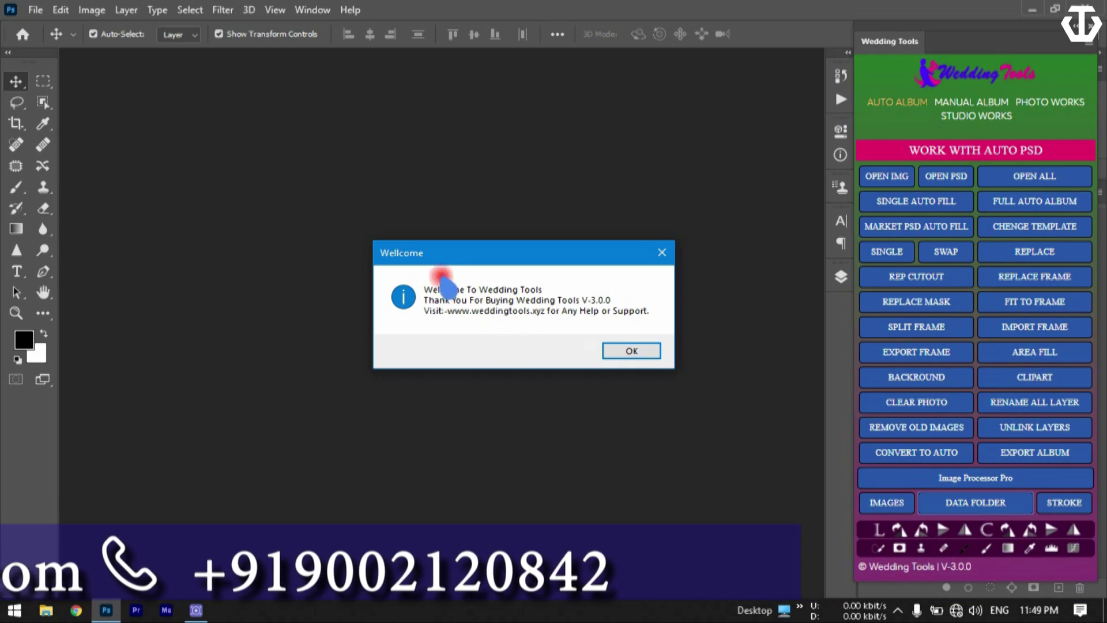
{"action": "left_click_drag", "start_coordinate": [442, 256], "coordinate": [430, 186]}
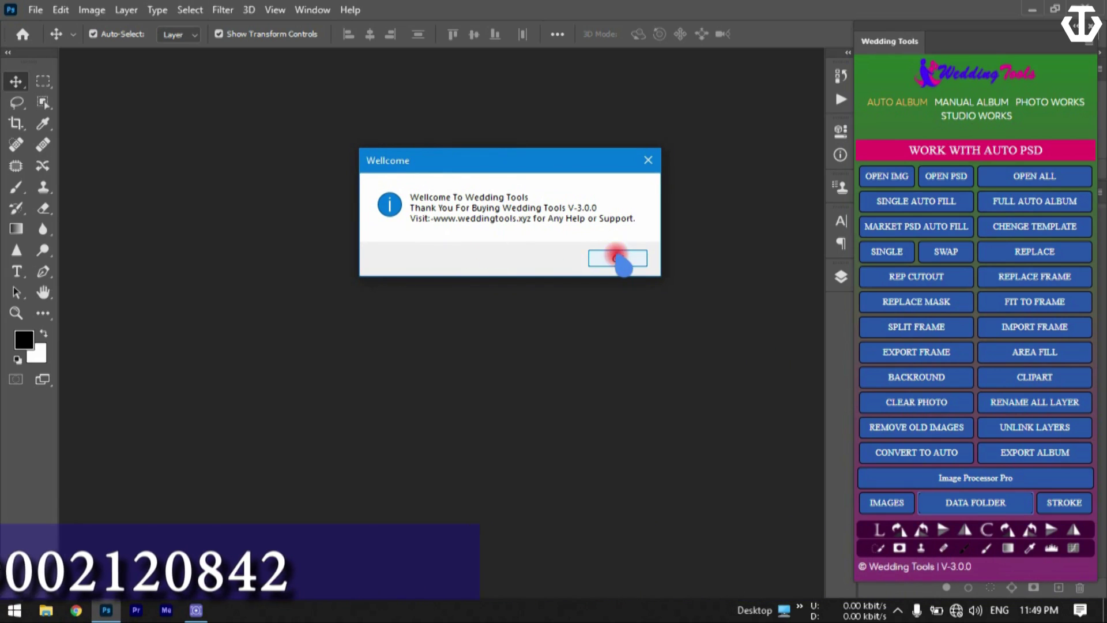
{"action": "left_click", "coordinate": [620, 281]}
{"action": "left_click_drag", "start_coordinate": [438, 79], "coordinate": [587, 85]}
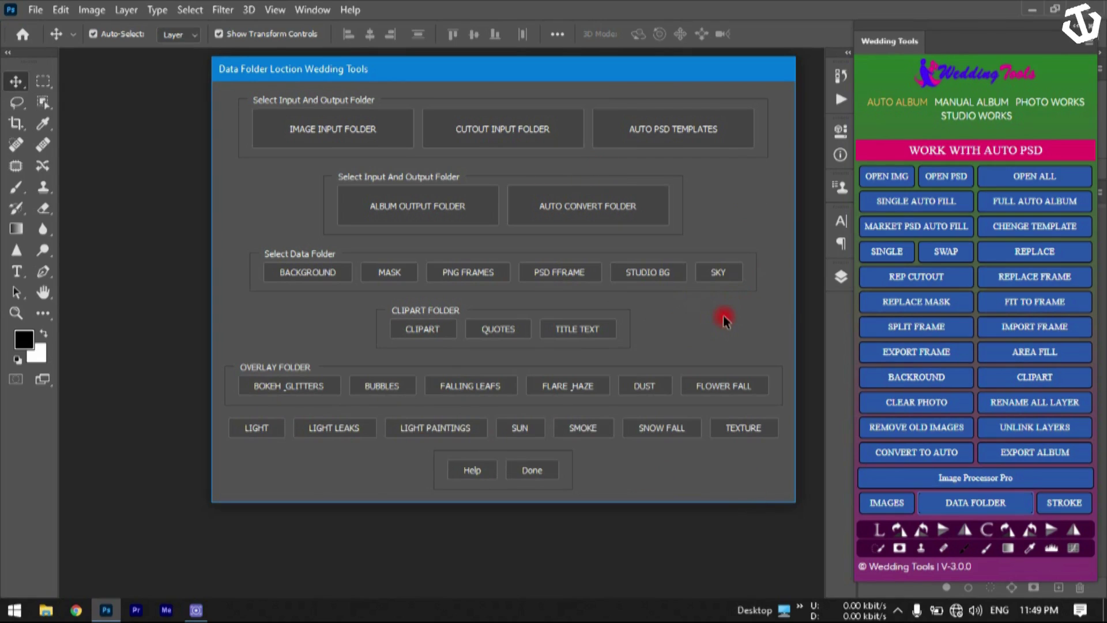
- Set the image input folder to the Row Image folder on the Desktop
{"action": "left_click", "coordinate": [280, 131]}
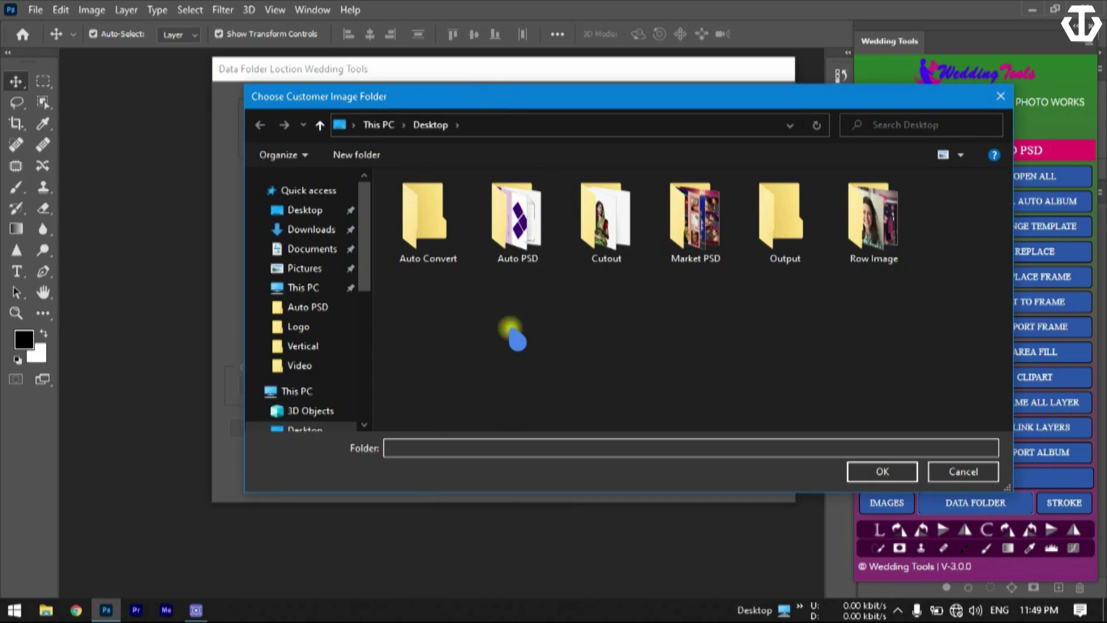
{"action": "left_click", "coordinate": [629, 376]}
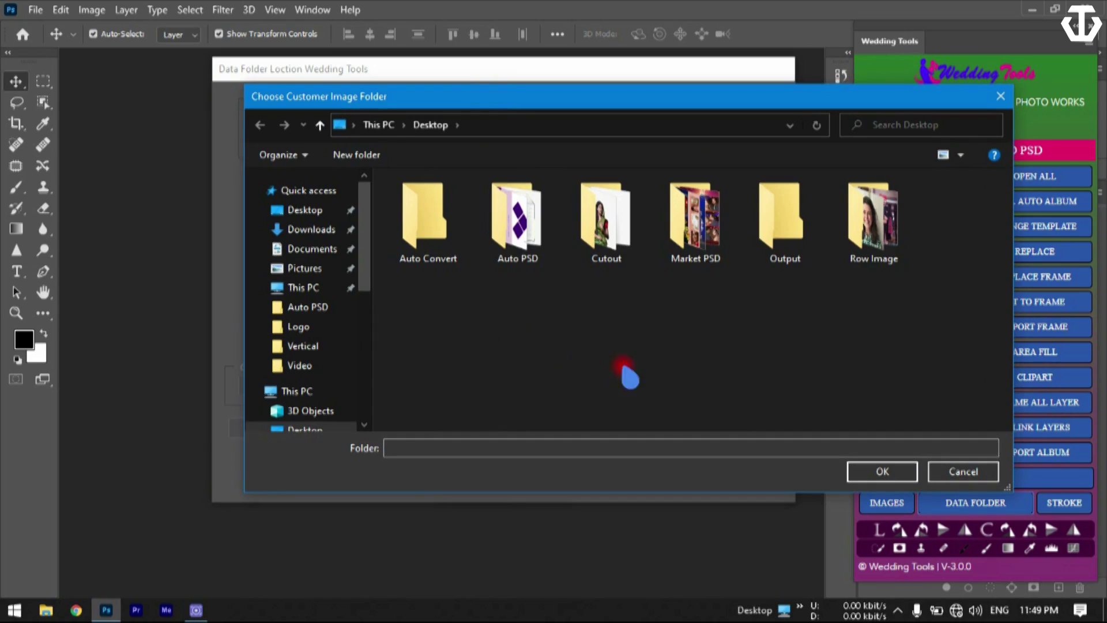
{"action": "left_click", "coordinate": [893, 265]}
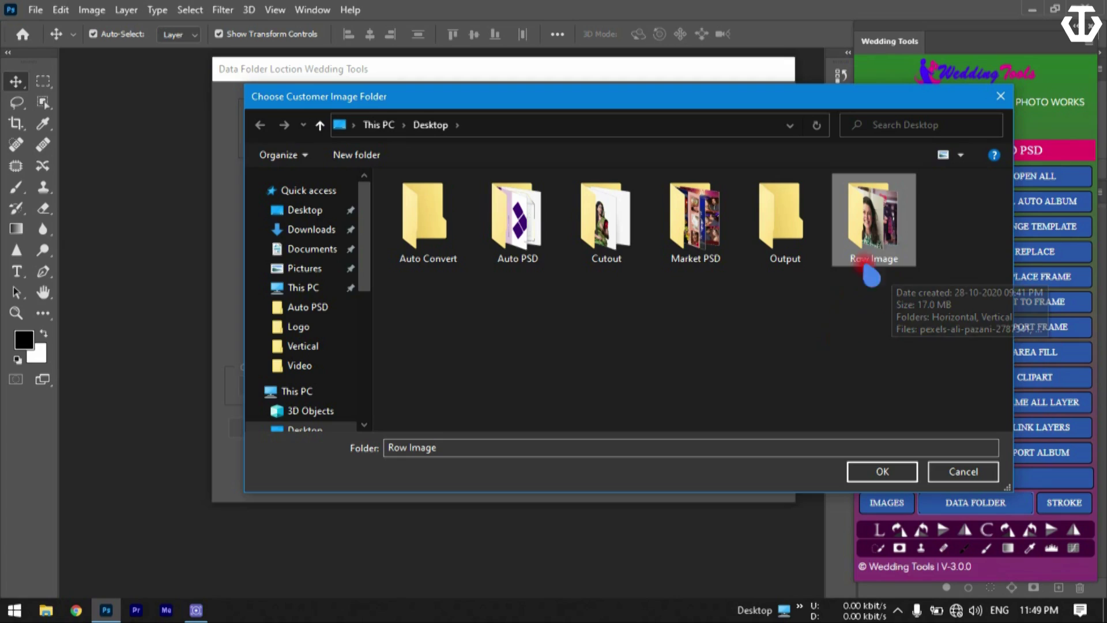
{"action": "left_click", "coordinate": [879, 260]}
{"action": "double_click", "coordinate": [863, 261]}
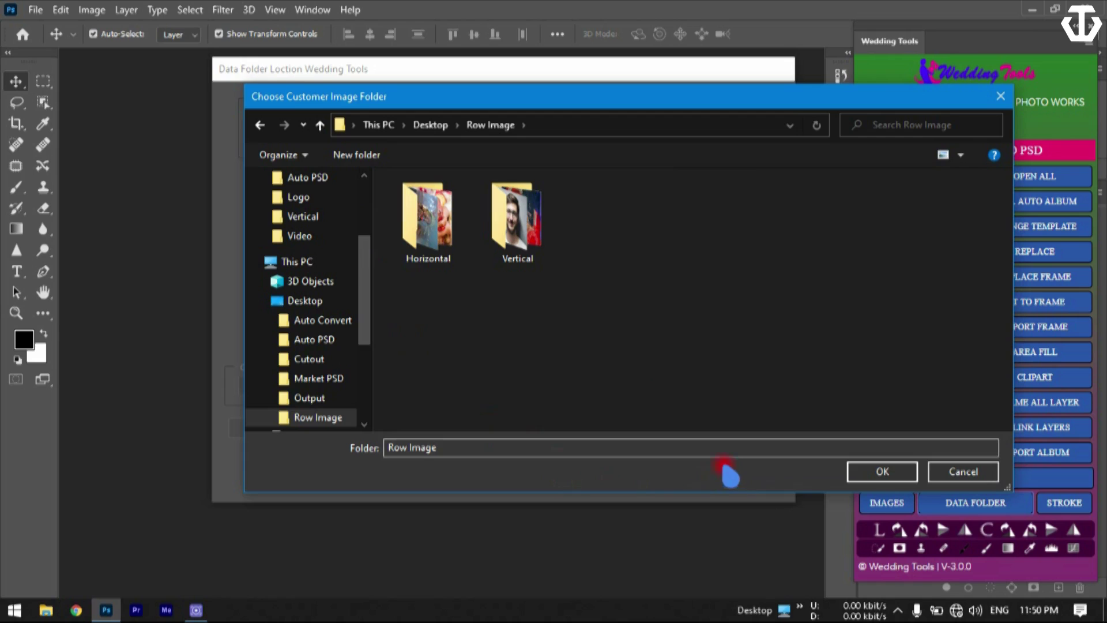
{"action": "left_click", "coordinate": [860, 470]}
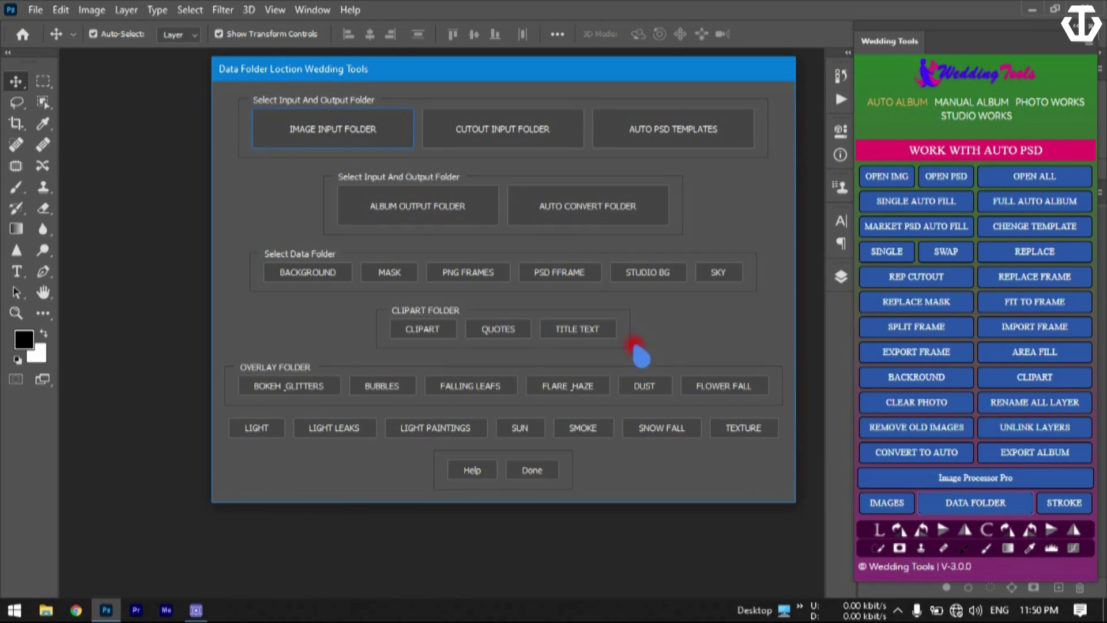
- Set the cutout input folder to the Cutout folder on the Desktop
{"action": "left_click", "coordinate": [525, 139]}
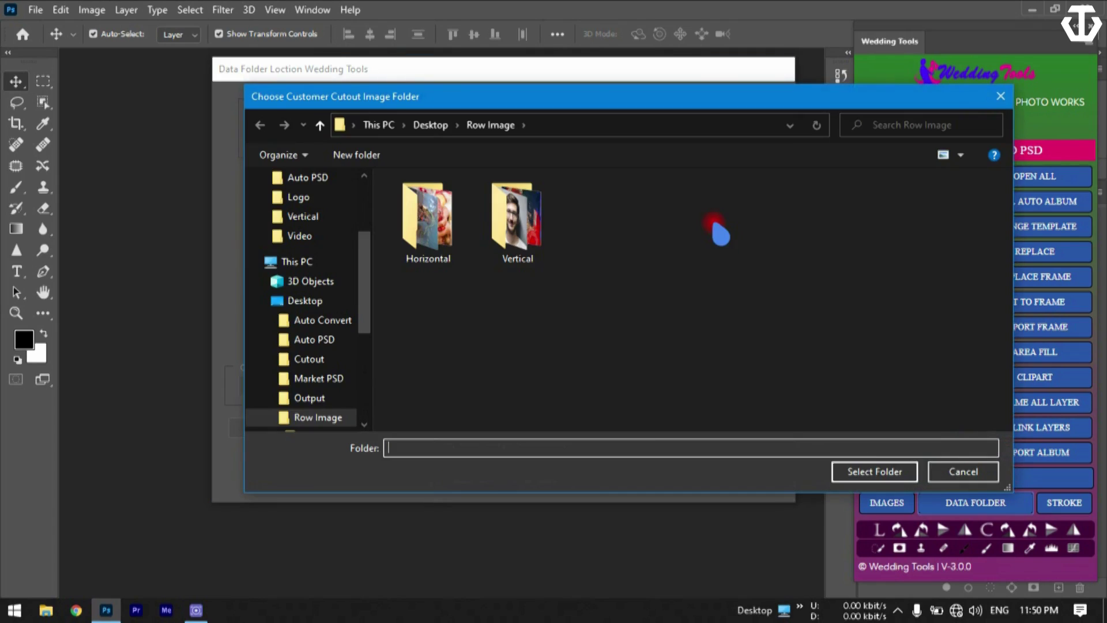
{"action": "left_click", "coordinate": [432, 125]}
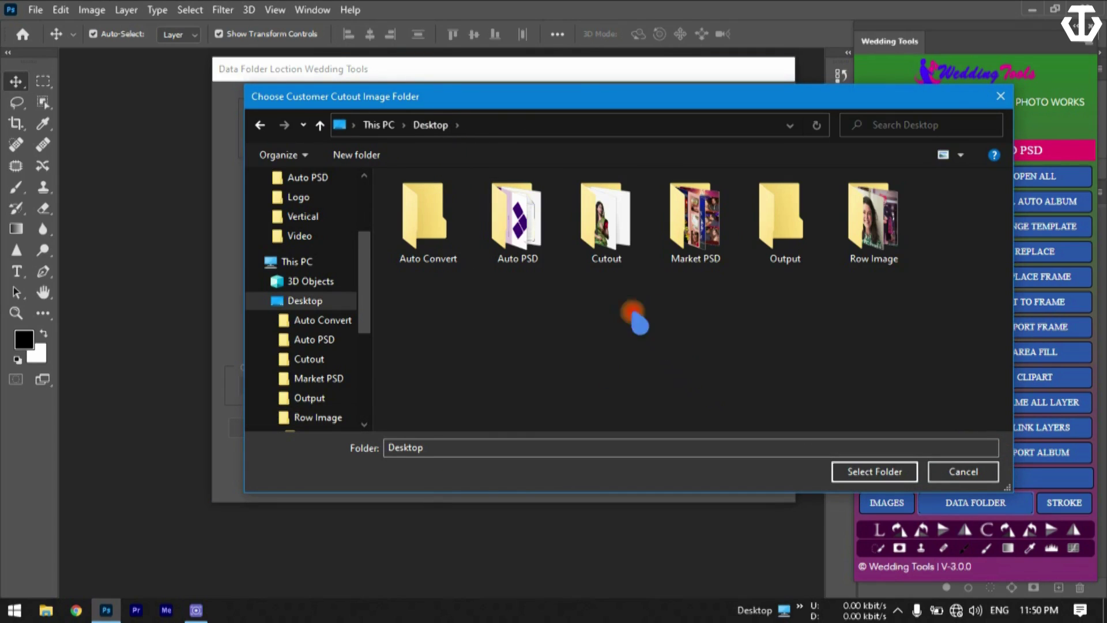
{"action": "double_click", "coordinate": [623, 262]}
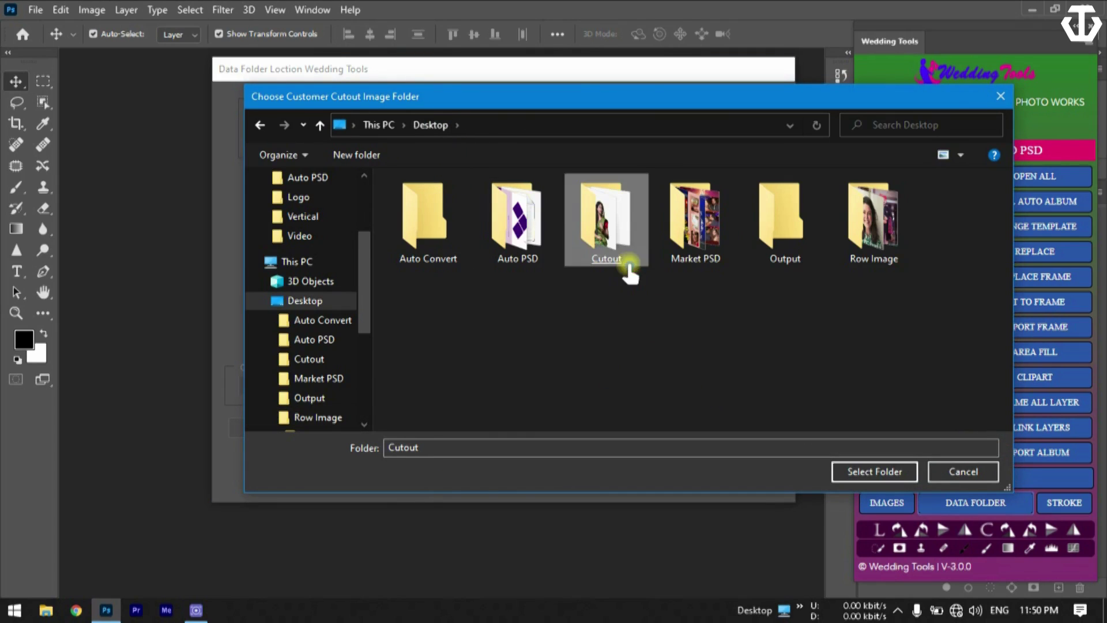
{"action": "left_click", "coordinate": [845, 471]}
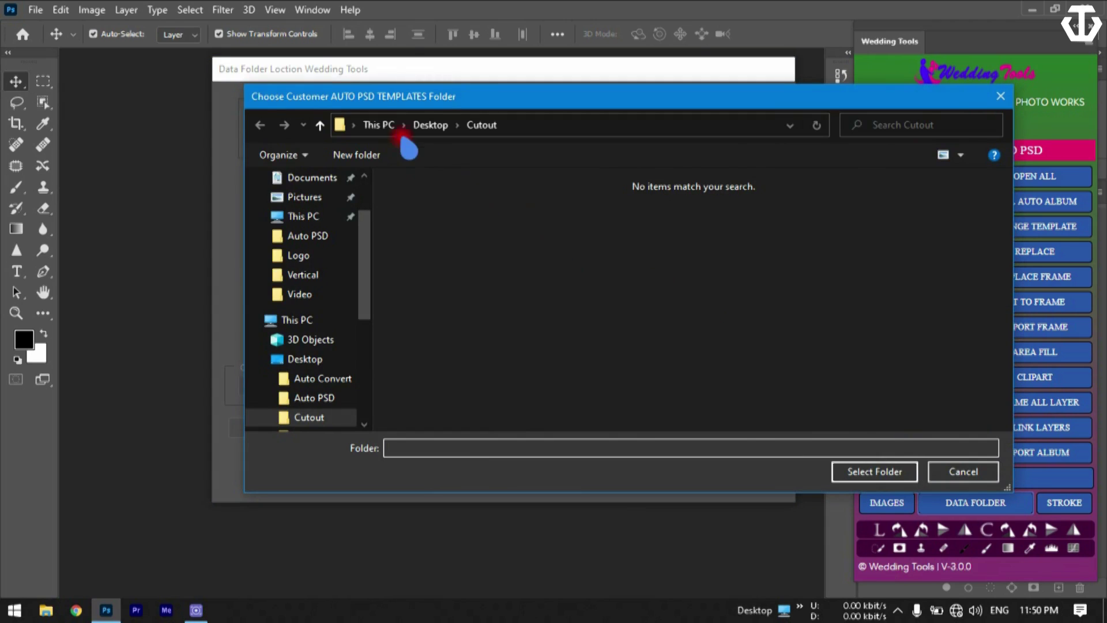
- Set the auto PSD templates folder to the Auto PSD folder on the Desktop
{"action": "left_click", "coordinate": [431, 125]}
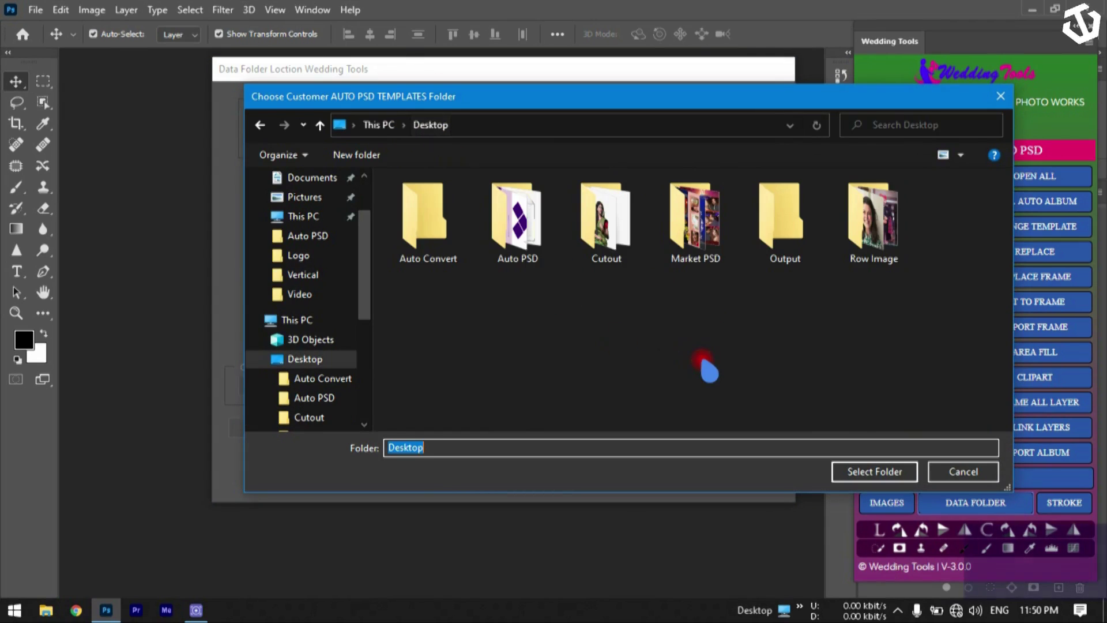
{"action": "double_click", "coordinate": [518, 220]}
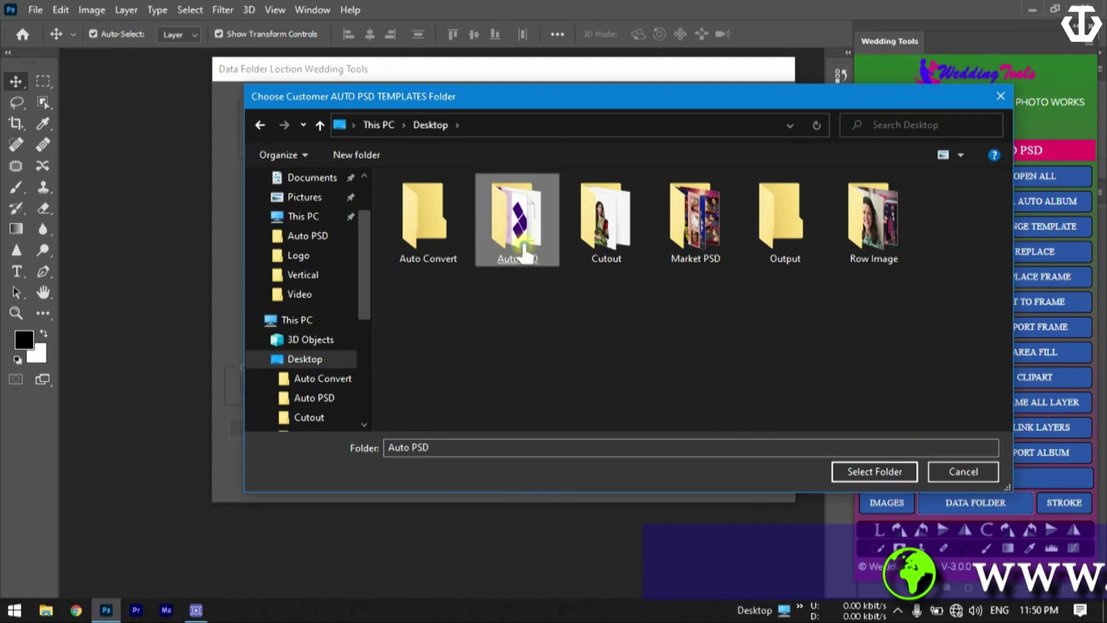
{"action": "left_click", "coordinate": [845, 471]}
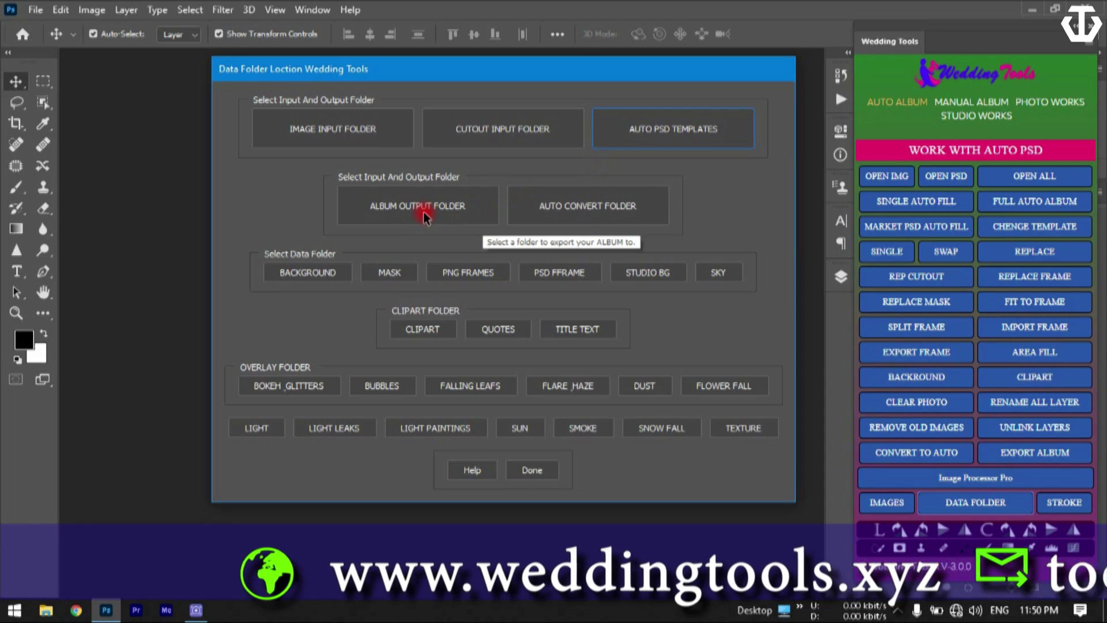
- Set the album output folder to the Output folder on the Desktop
{"action": "left_click", "coordinate": [425, 216]}
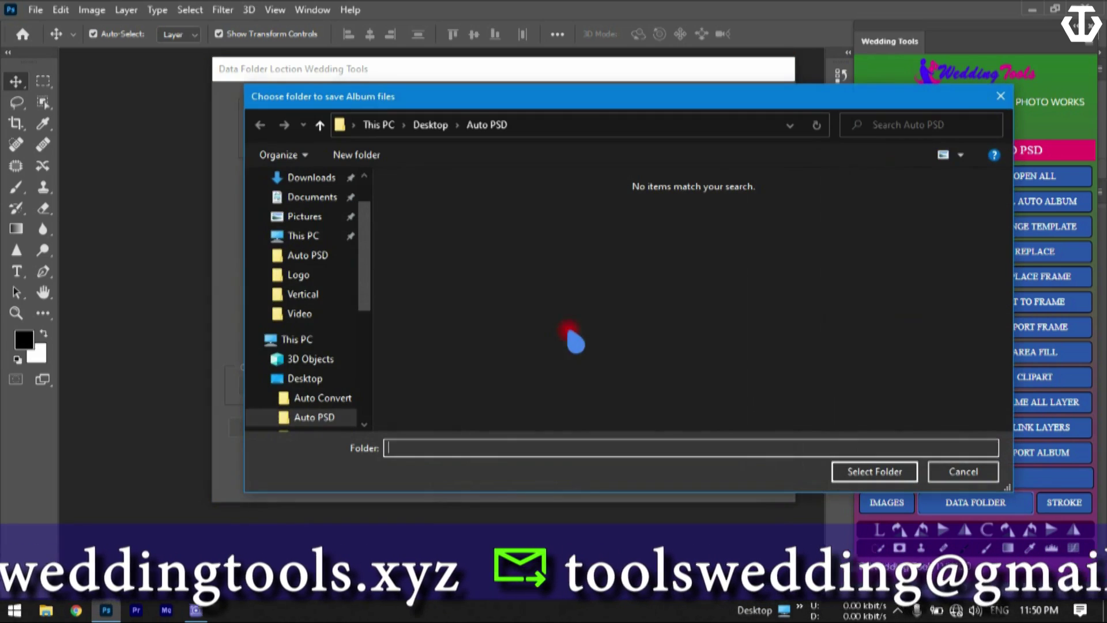
{"action": "left_click", "coordinate": [431, 125]}
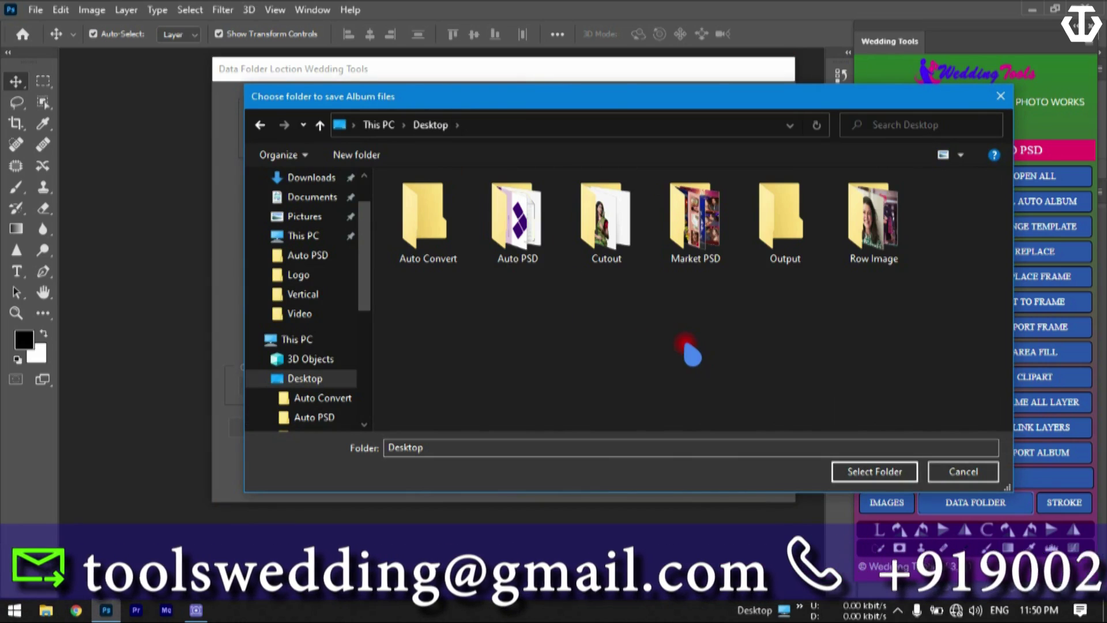
{"action": "left_click", "coordinate": [785, 253]}
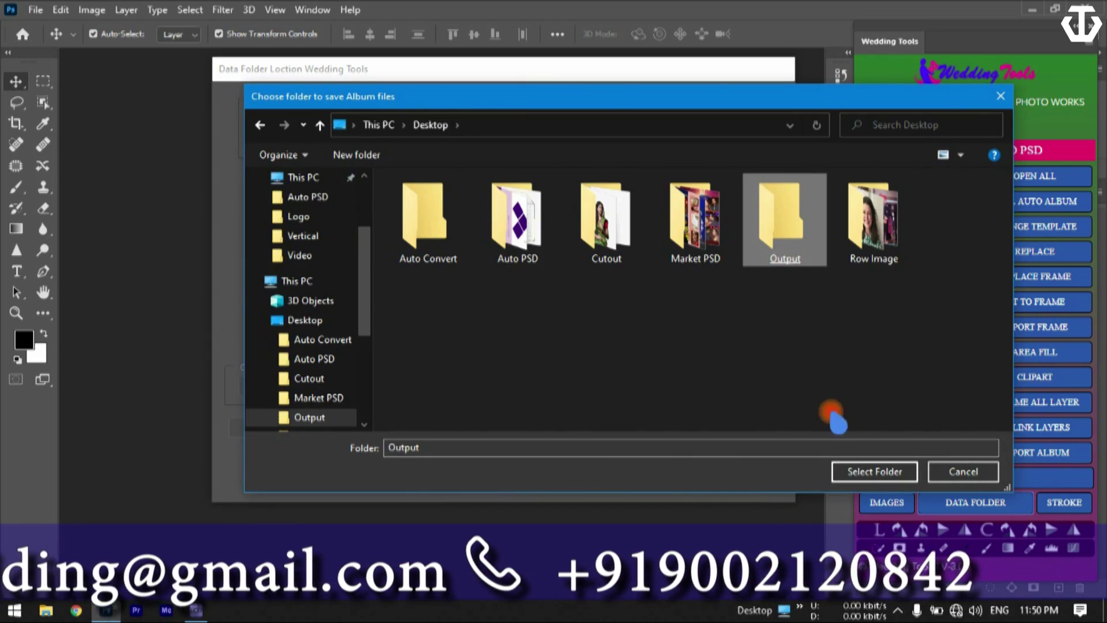
{"action": "left_click", "coordinate": [871, 471]}
{"action": "left_click", "coordinate": [874, 476]}
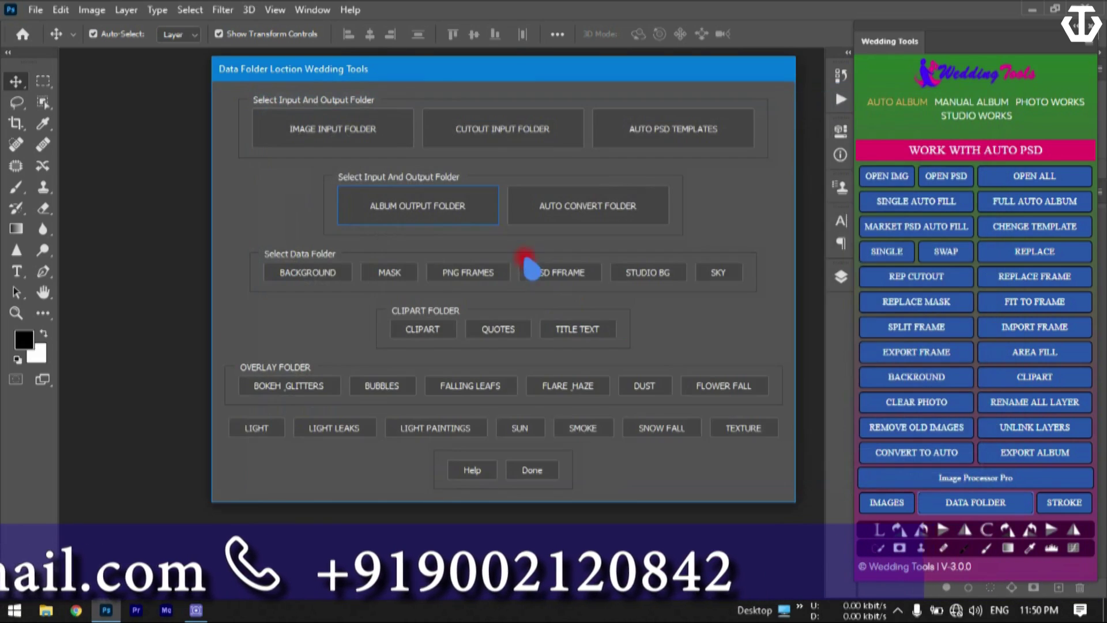
- Set the folder for auto-converted PSD files to the Auto Convert folder on the Desktop
{"action": "left_click", "coordinate": [552, 225]}
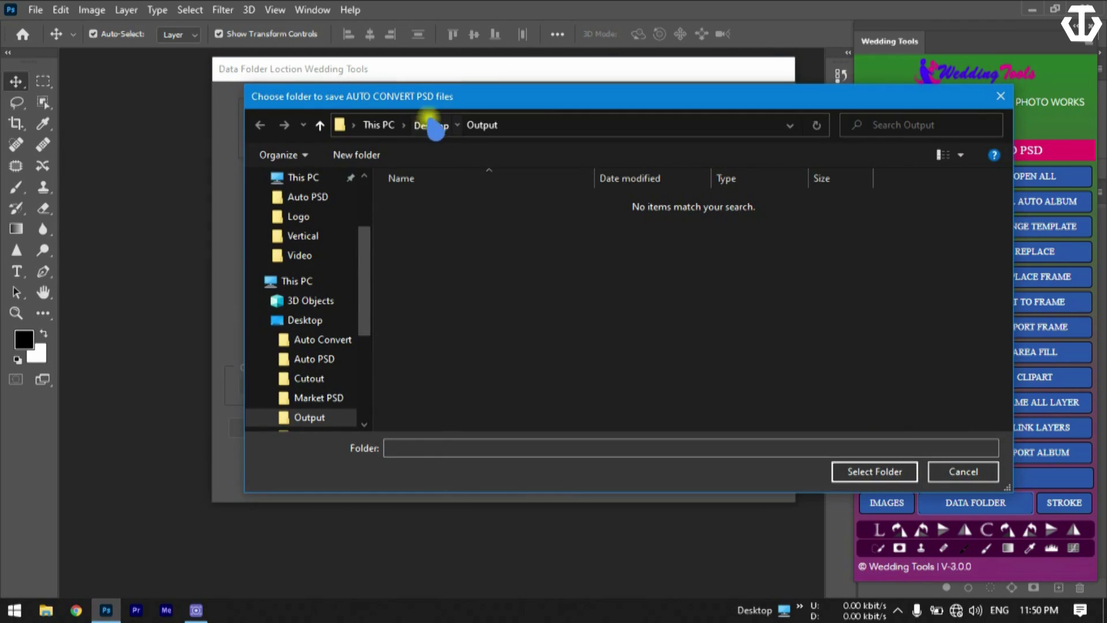
{"action": "left_click", "coordinate": [435, 126]}
{"action": "double_click", "coordinate": [425, 210]}
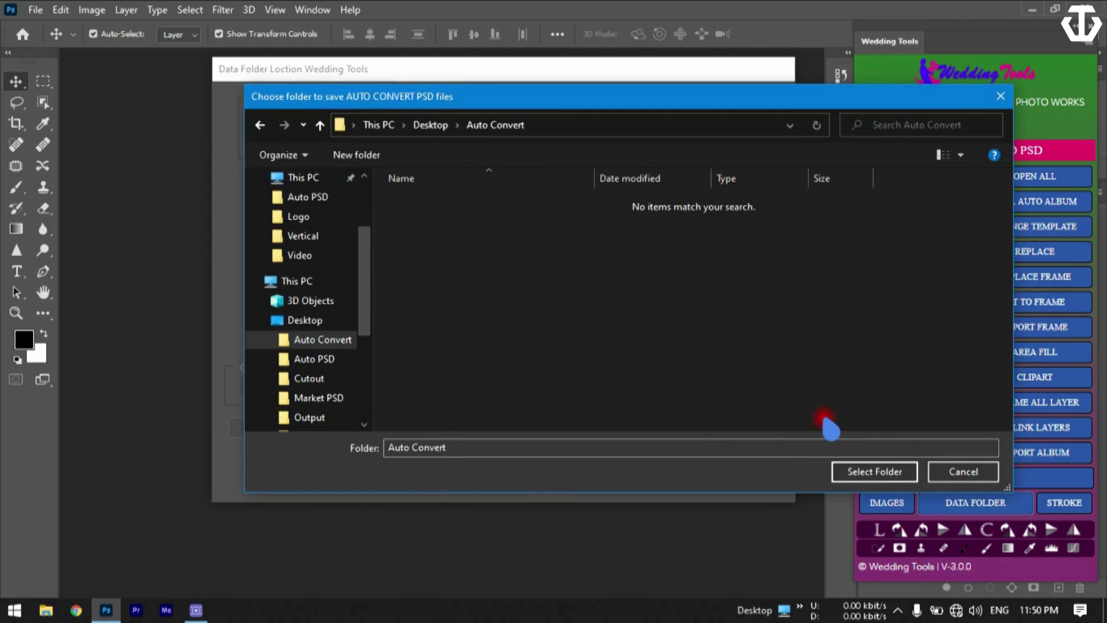
{"action": "left_click", "coordinate": [858, 470]}
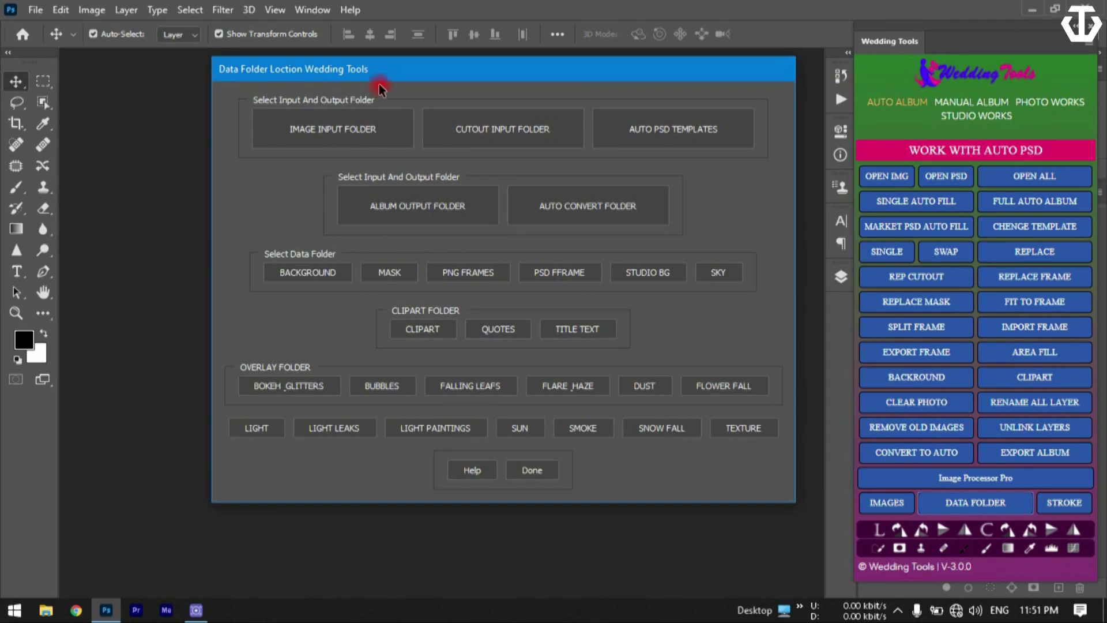
- Set the Background data folder to the first subfolder of Wedding Tools Data on New Volume (D:), and finish the folder setup
{"action": "left_click_drag", "start_coordinate": [380, 87], "coordinate": [376, 66]}
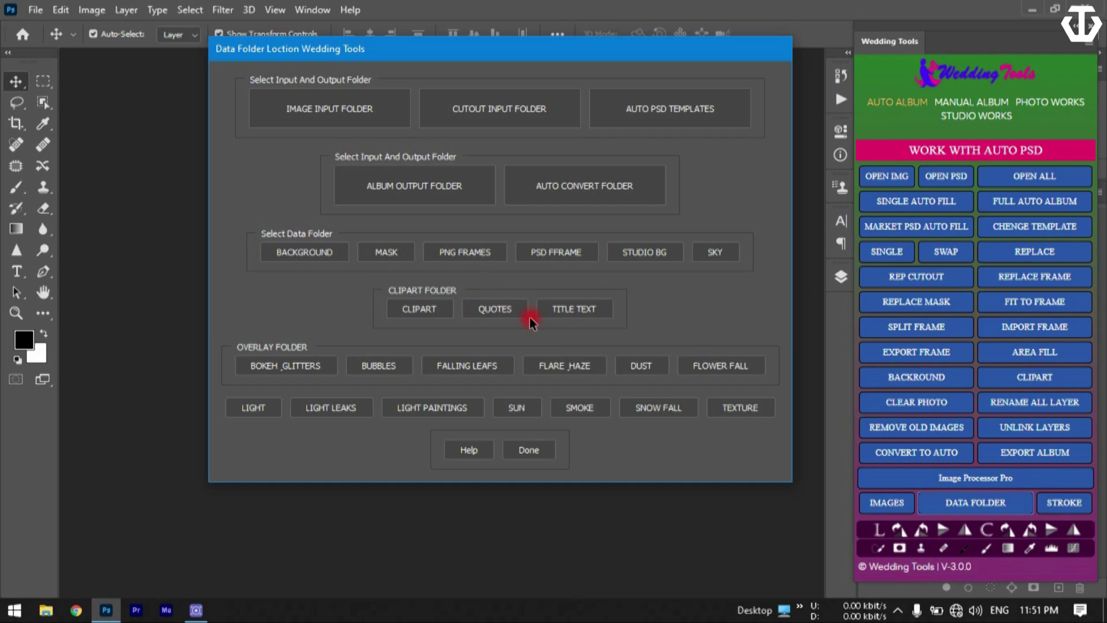
{"action": "left_click", "coordinate": [306, 254]}
{"action": "scroll", "coordinate": [321, 359], "scroll_direction": "down", "scroll_amount": 3}
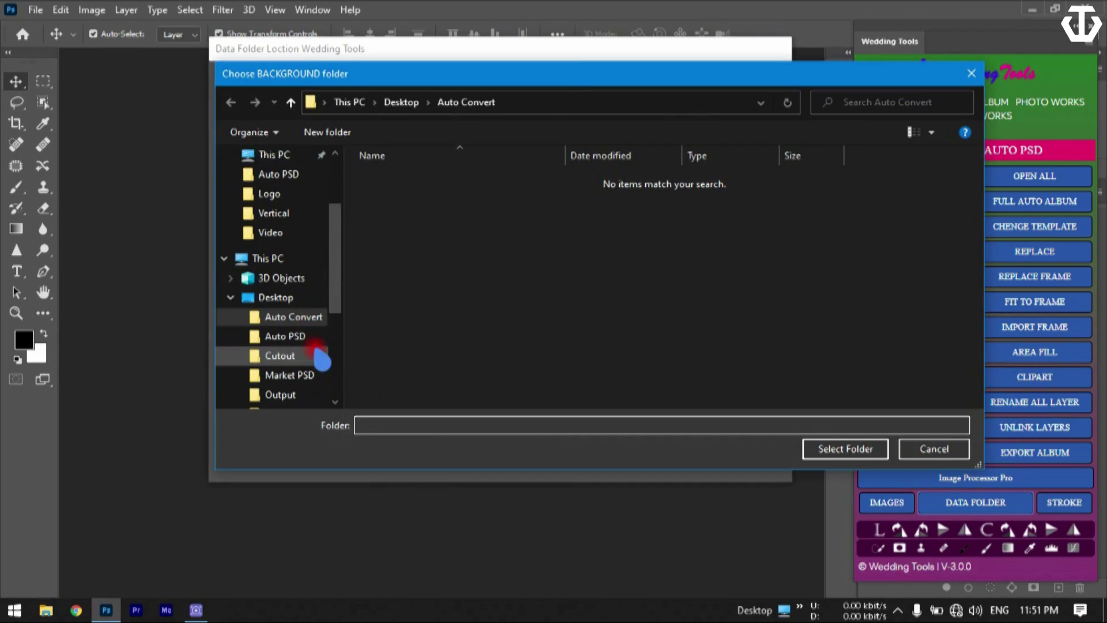
{"action": "left_click", "coordinate": [230, 279]}
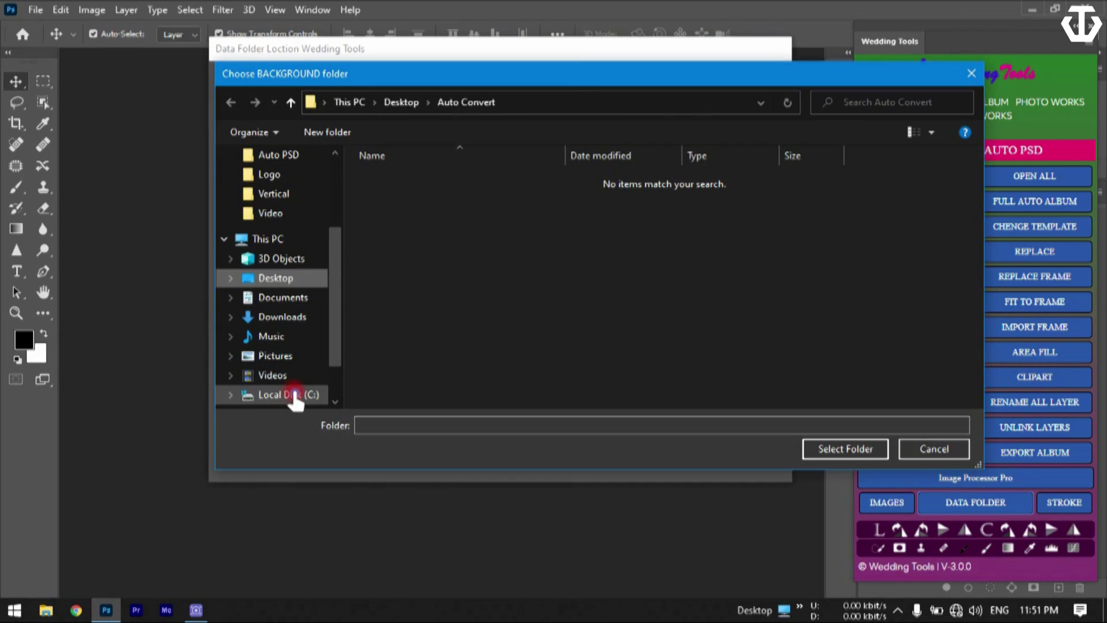
{"action": "scroll", "coordinate": [290, 386], "scroll_direction": "down", "scroll_amount": 1}
{"action": "left_click", "coordinate": [492, 357]}
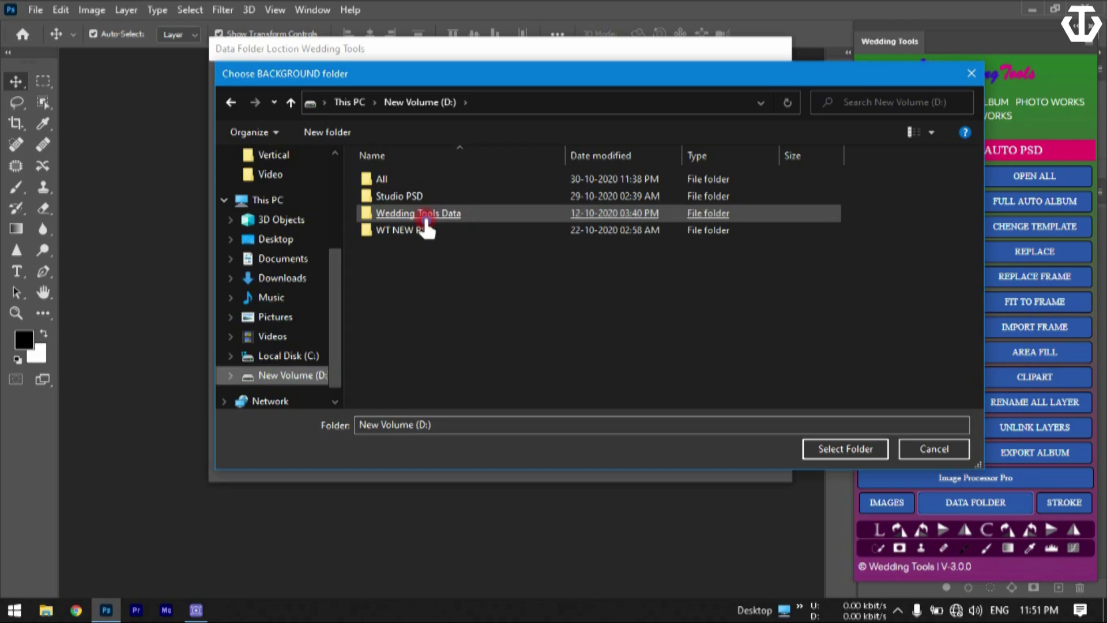
{"action": "double_click", "coordinate": [421, 213]}
{"action": "double_click", "coordinate": [404, 182]}
{"action": "left_click", "coordinate": [839, 450]}
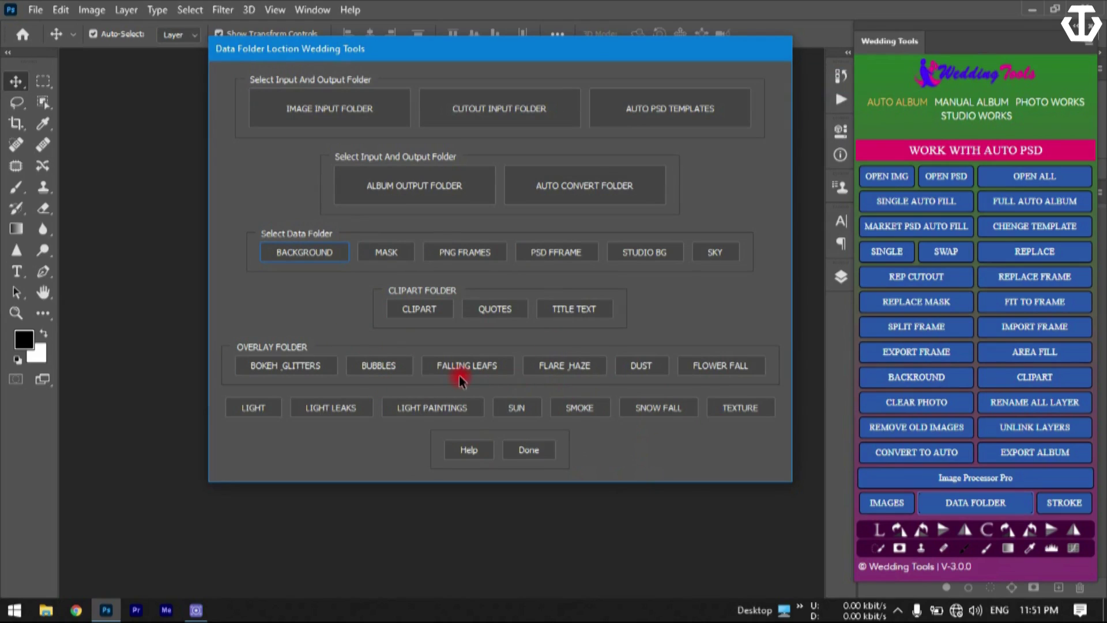
{"action": "left_click", "coordinate": [528, 452]}
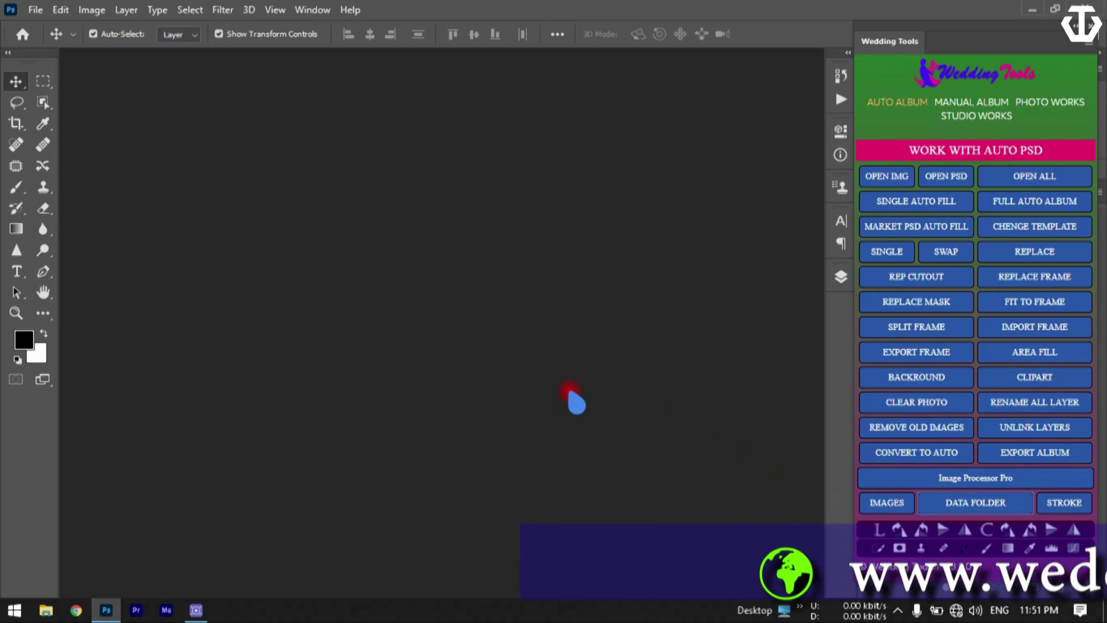
- Switch to the desktop and open the Row Image folder to view its loose photos and subfolders
{"action": "left_click", "coordinate": [1036, 11]}
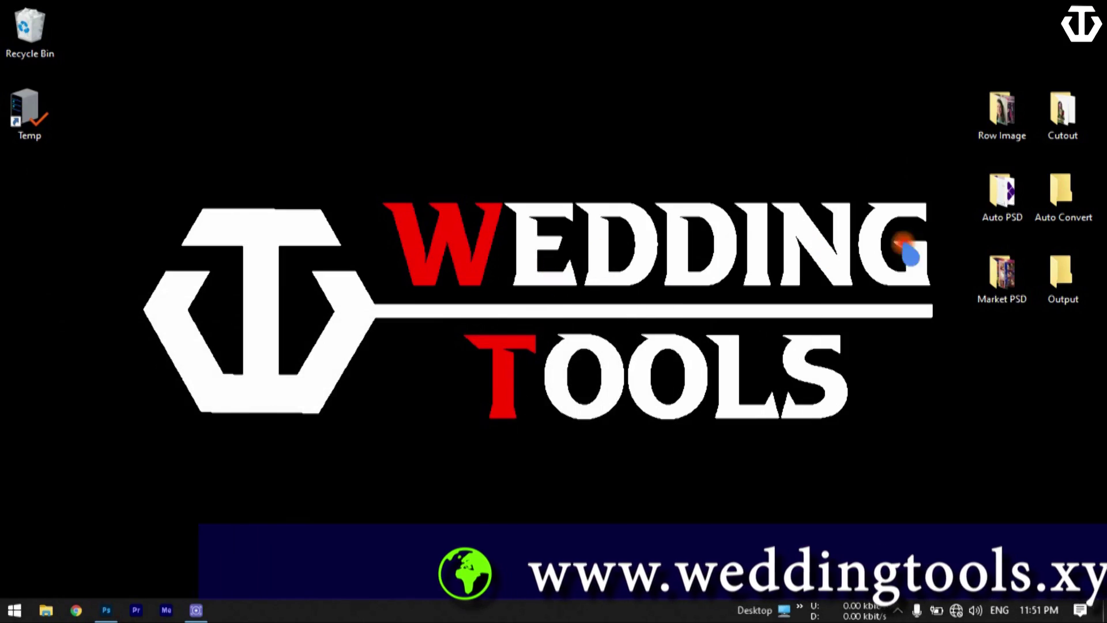
{"action": "double_click", "coordinate": [1004, 118]}
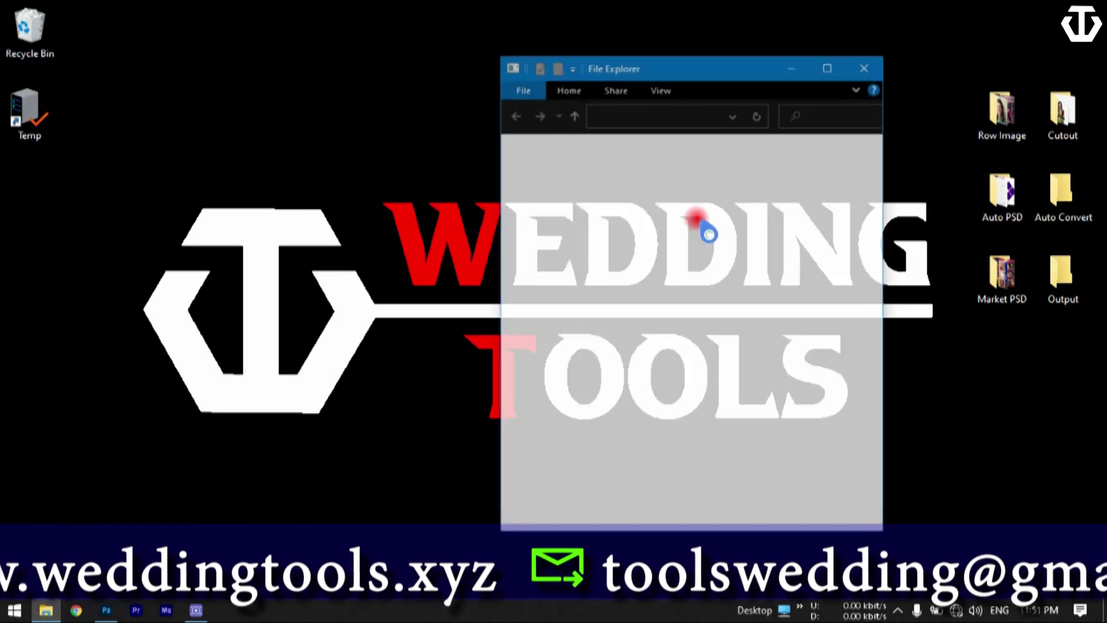
{"action": "double_click", "coordinate": [759, 71]}
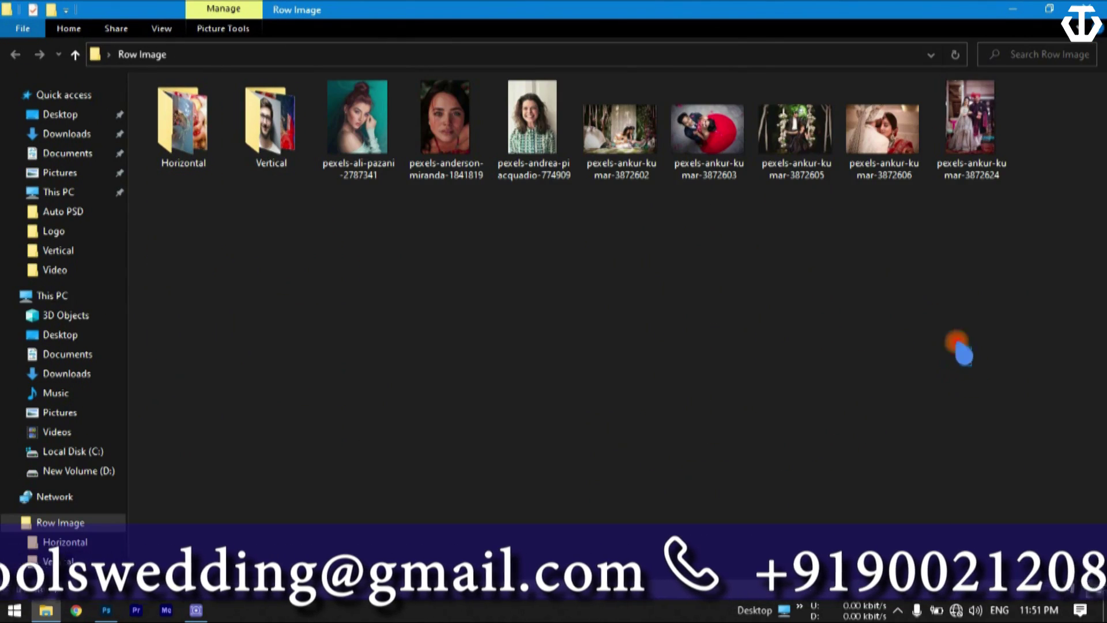
{"action": "left_click_drag", "start_coordinate": [971, 367], "coordinate": [452, 289]}
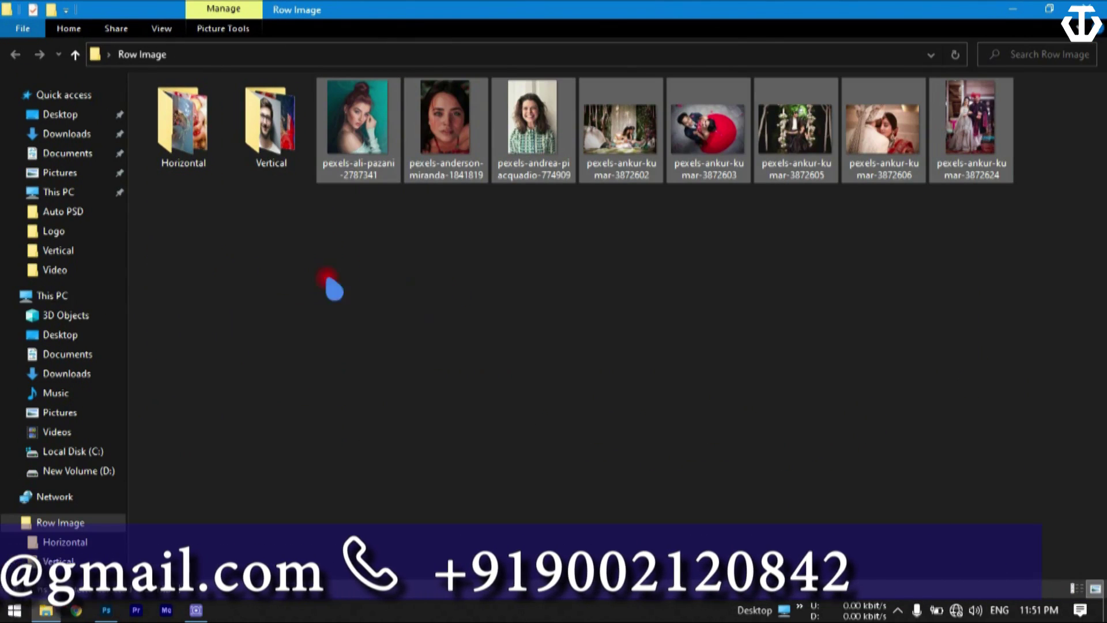
{"action": "left_click_drag", "start_coordinate": [284, 260], "coordinate": [164, 128]}
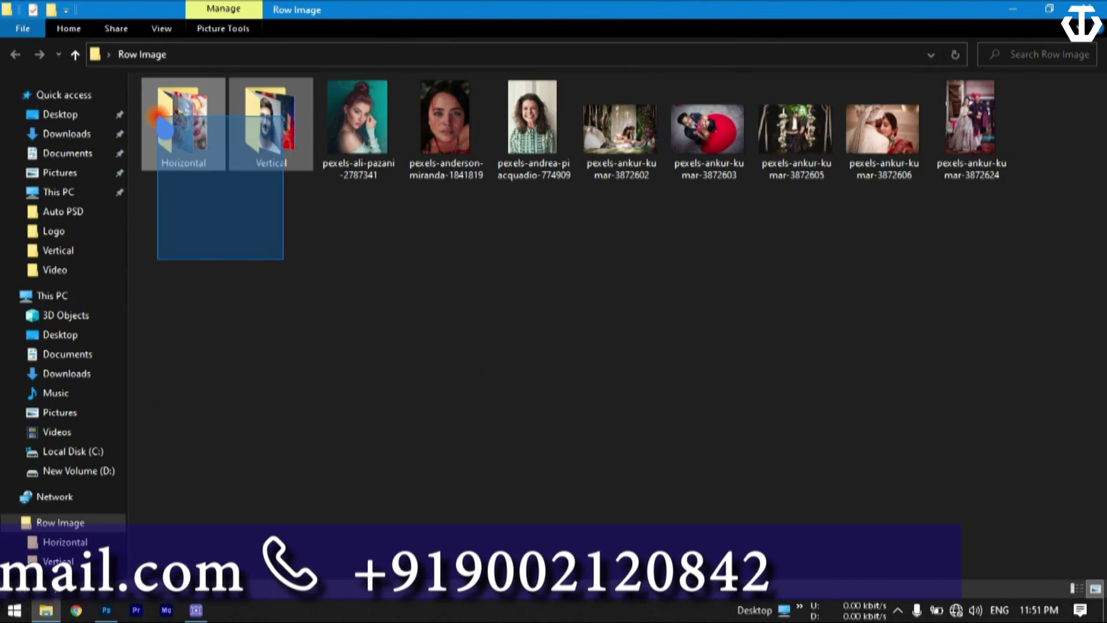
{"action": "left_click", "coordinate": [303, 347]}
{"action": "double_click", "coordinate": [908, 7]}
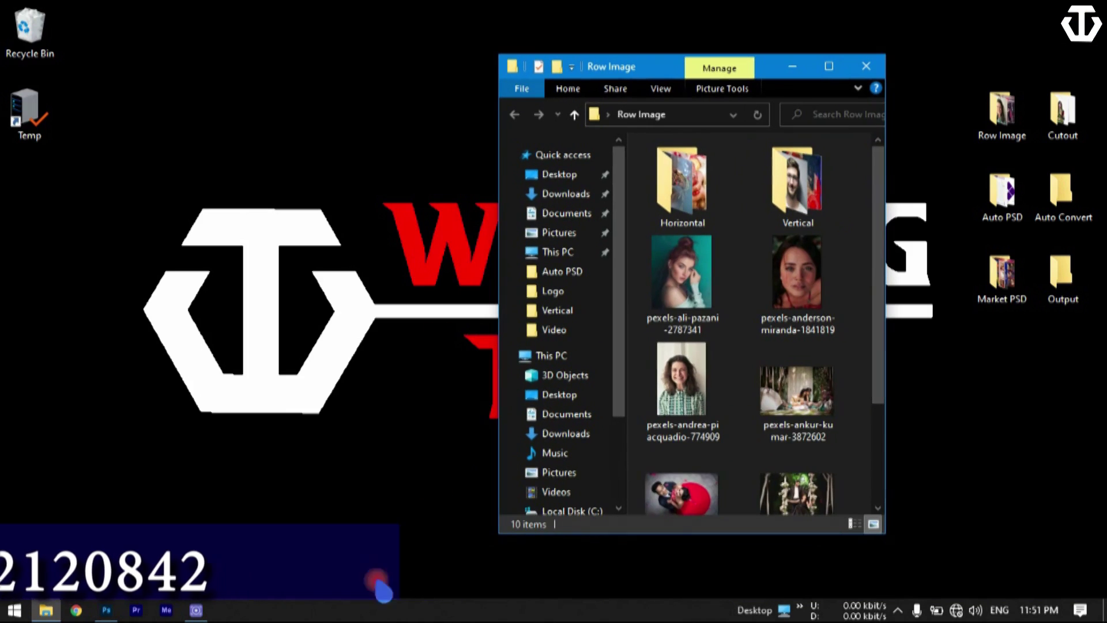
- Switch to Photoshop with the Row Image folder window in front and look through the unsorted photos
{"action": "left_click", "coordinate": [106, 610]}
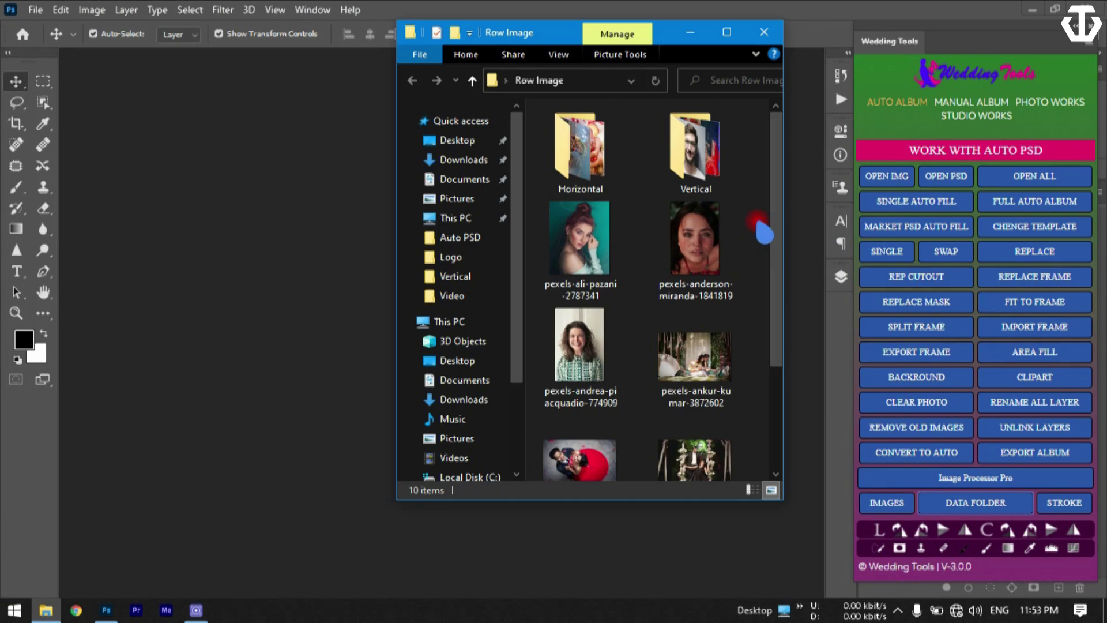
{"action": "scroll", "coordinate": [764, 233], "scroll_direction": "down", "scroll_amount": 2}
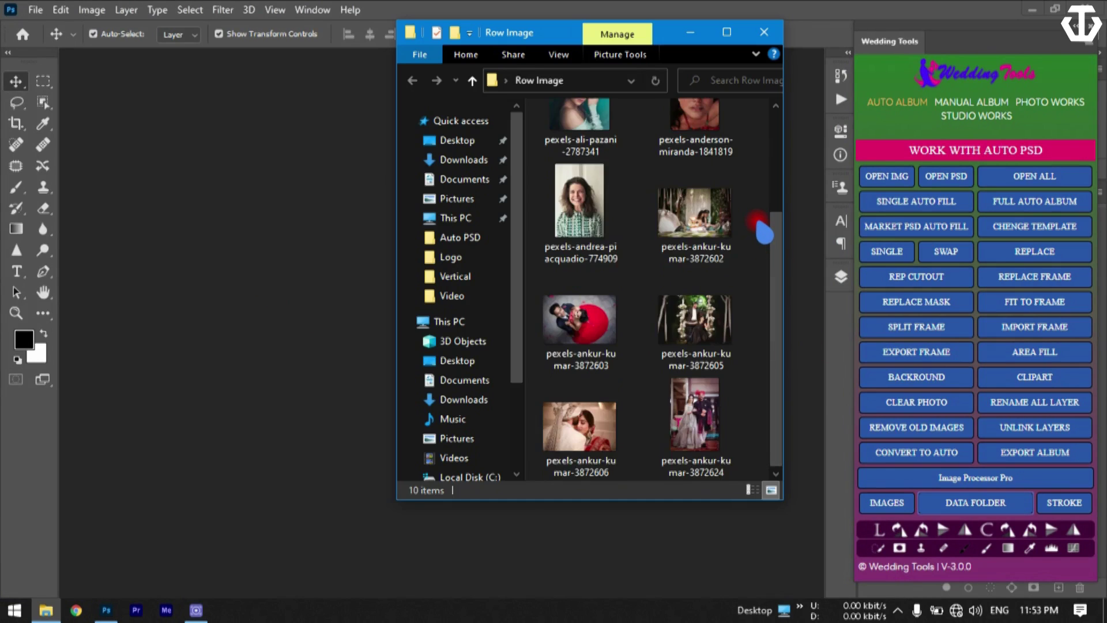
{"action": "scroll", "coordinate": [764, 233], "scroll_direction": "up", "scroll_amount": 2}
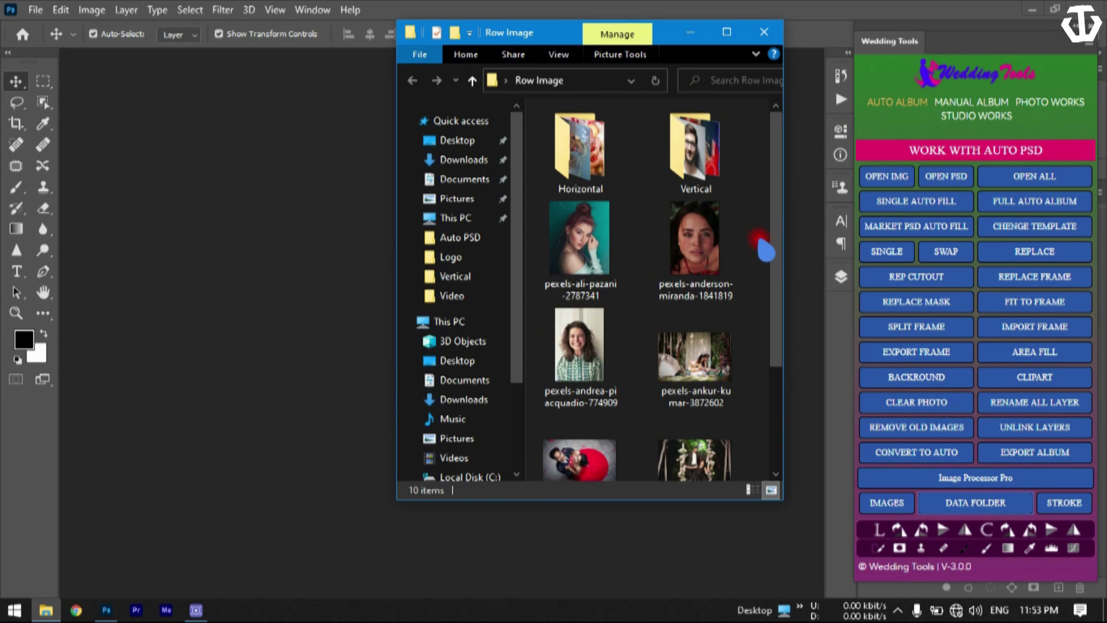
{"action": "left_click_drag", "start_coordinate": [765, 249], "coordinate": [623, 183]}
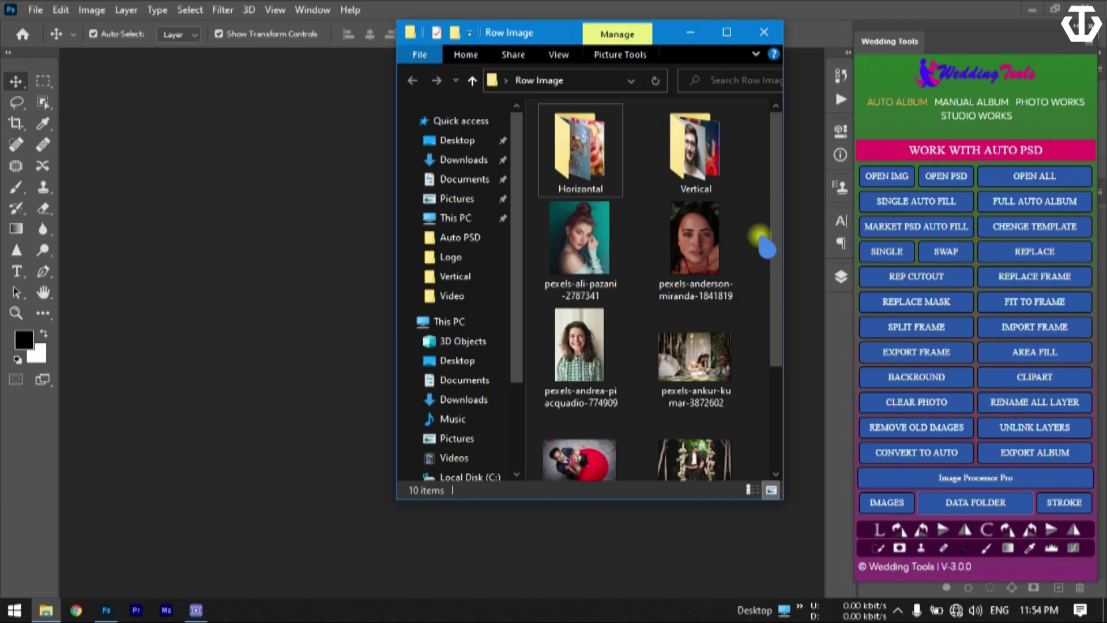
{"action": "left_click", "coordinate": [779, 251]}
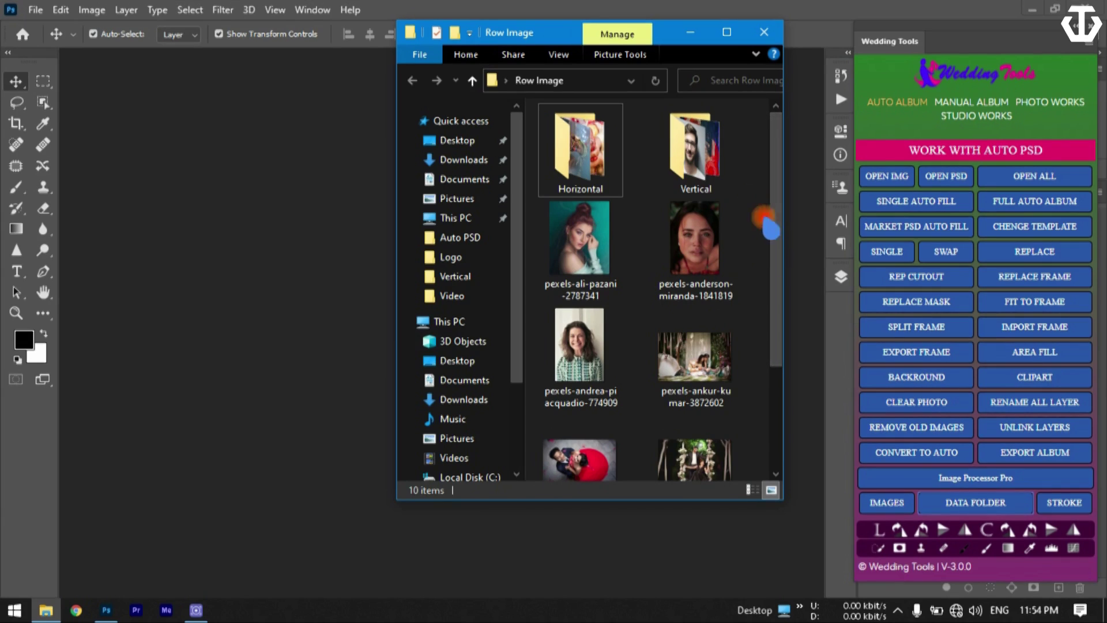
{"action": "scroll", "coordinate": [756, 243], "scroll_direction": "down", "scroll_amount": 2}
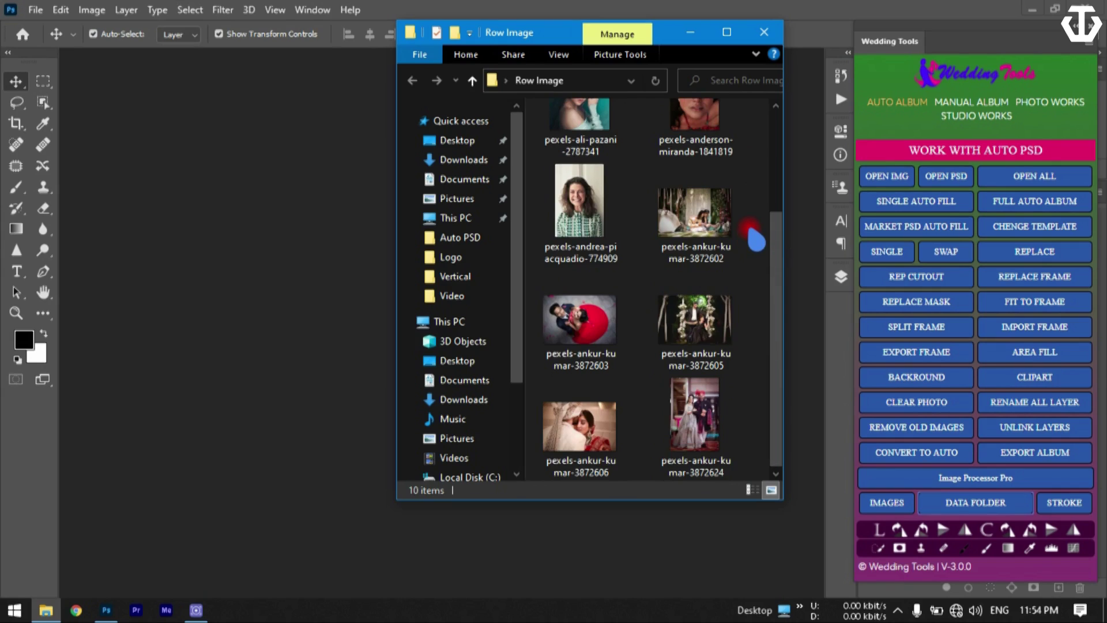
{"action": "scroll", "coordinate": [756, 240], "scroll_direction": "up", "scroll_amount": 3}
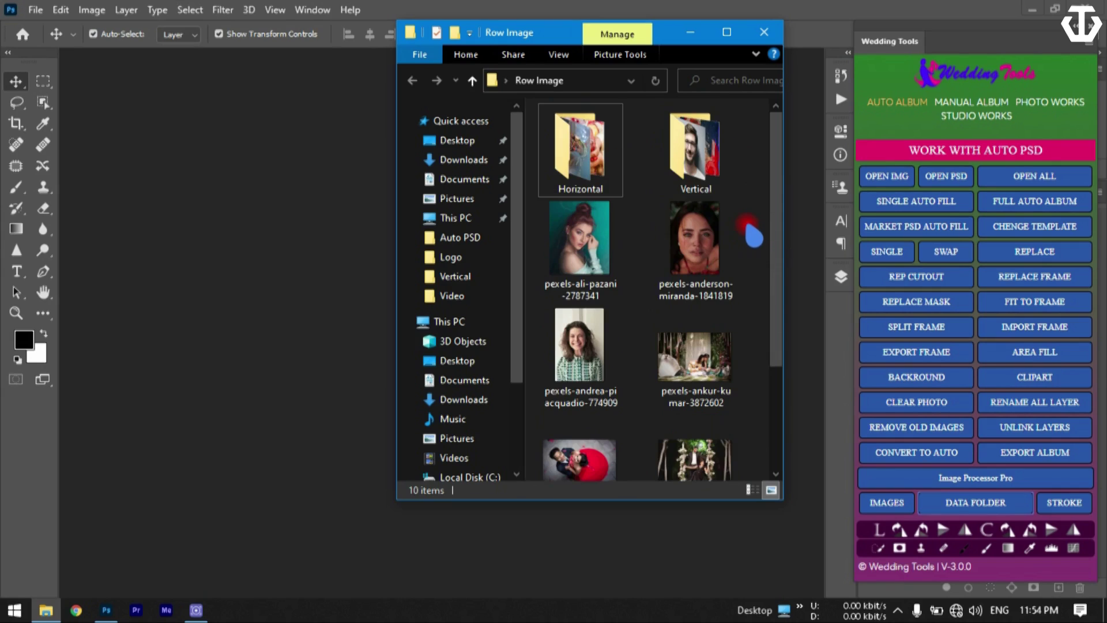
- Examine the photos in the Vertical subfolder and return to the Row Image folder
{"action": "double_click", "coordinate": [724, 165]}
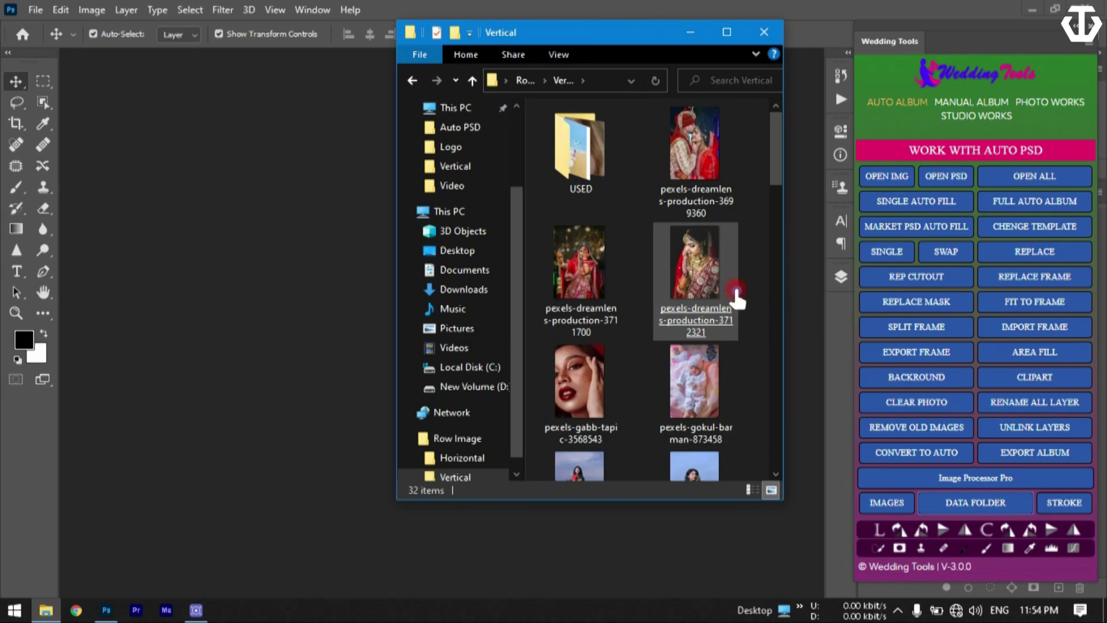
{"action": "scroll", "coordinate": [744, 257], "scroll_direction": "down", "scroll_amount": 10}
{"action": "scroll", "coordinate": [752, 267], "scroll_direction": "up", "scroll_amount": 10}
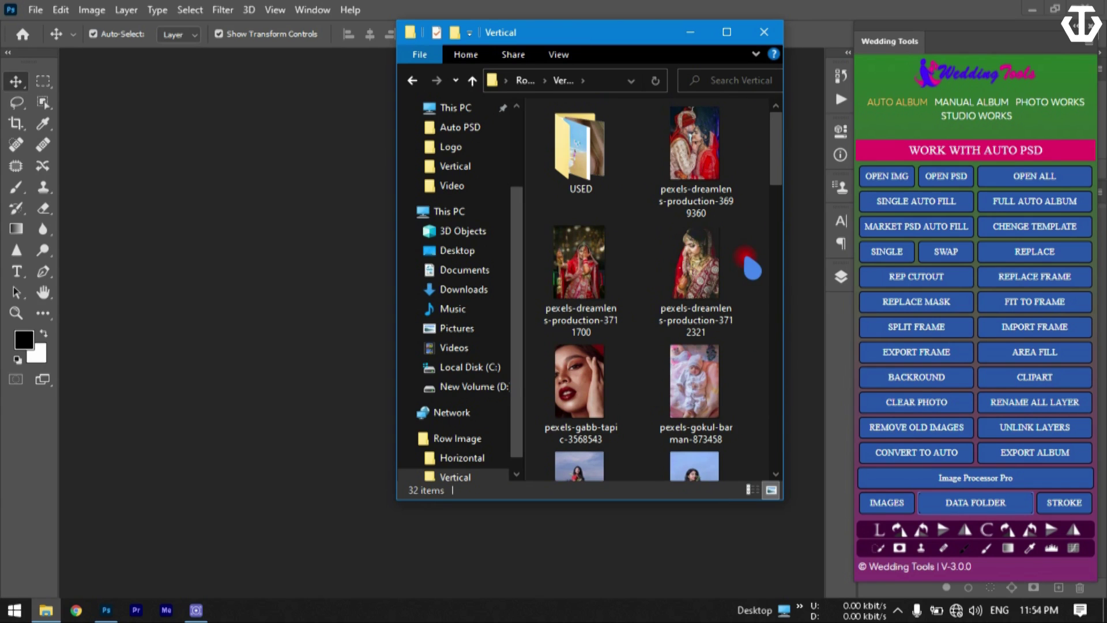
{"action": "left_click_drag", "start_coordinate": [752, 138], "coordinate": [771, 305]}
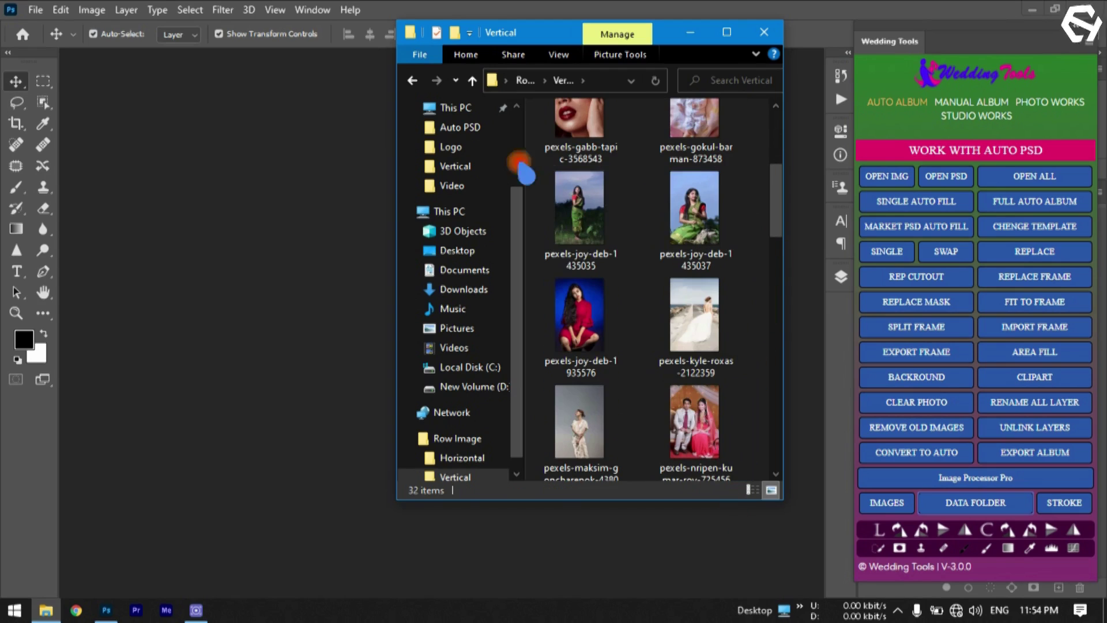
{"action": "left_click", "coordinate": [413, 80]}
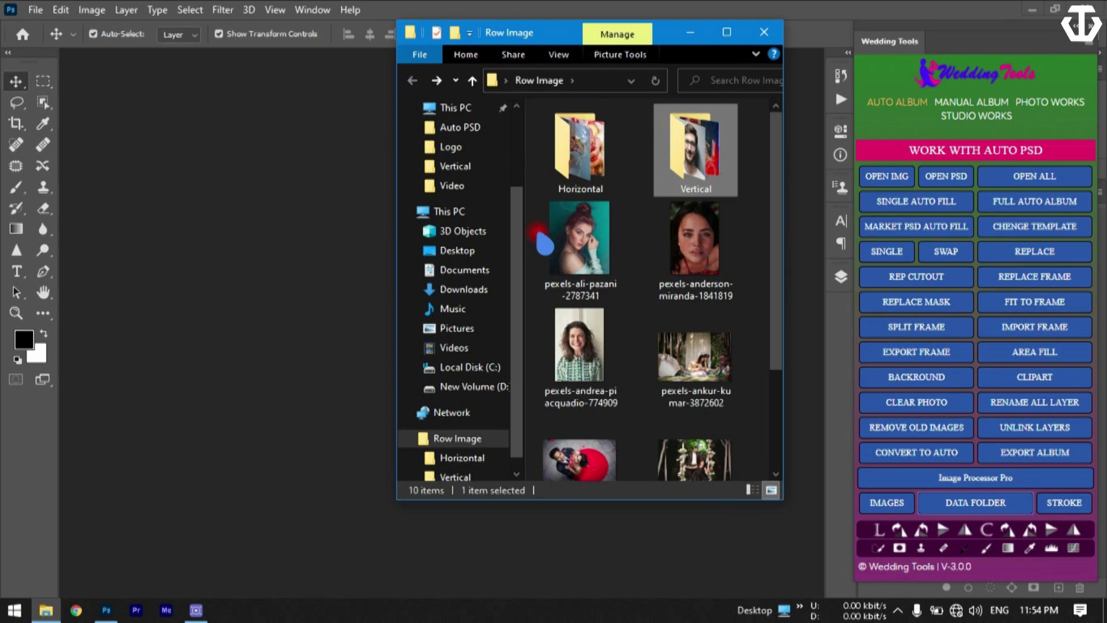
{"action": "left_click", "coordinate": [532, 231]}
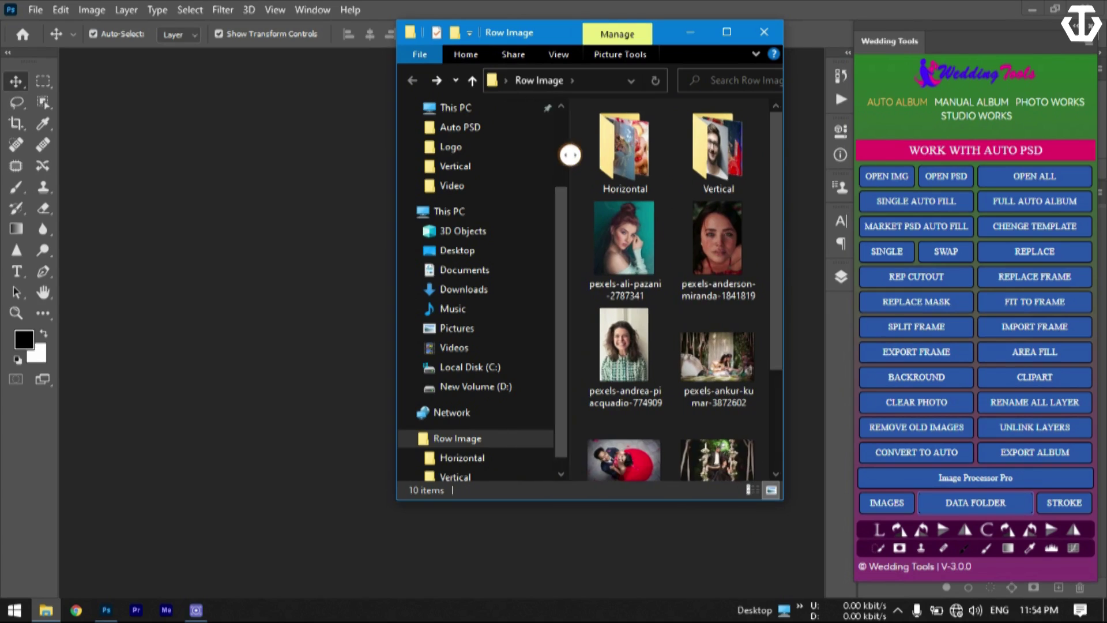
{"action": "left_click_drag", "start_coordinate": [541, 145], "coordinate": [755, 163]}
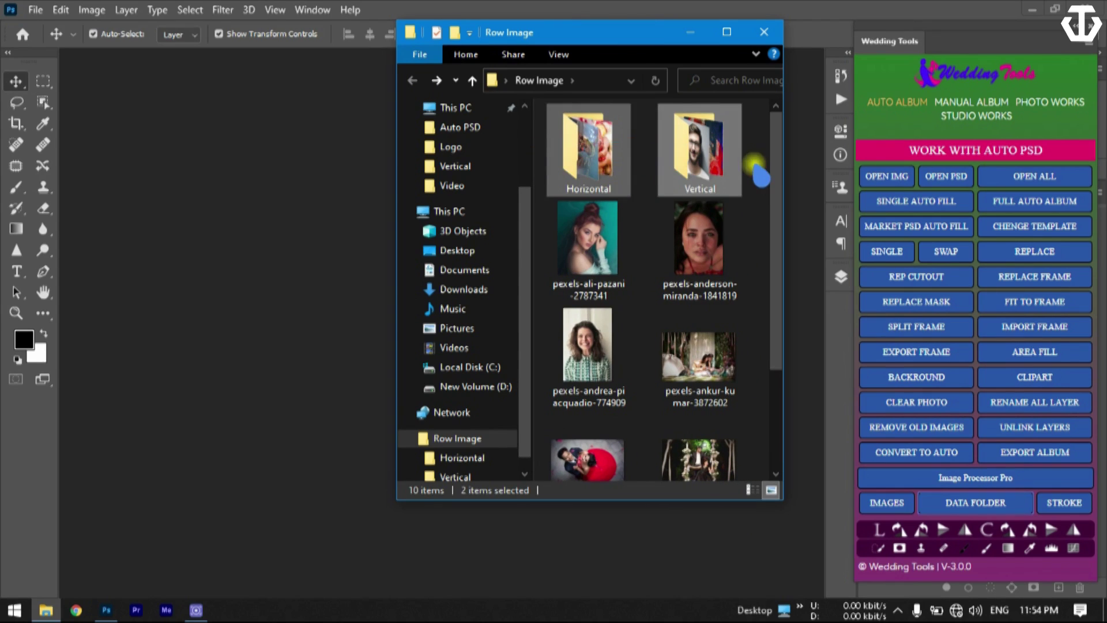
{"action": "left_click", "coordinate": [754, 159]}
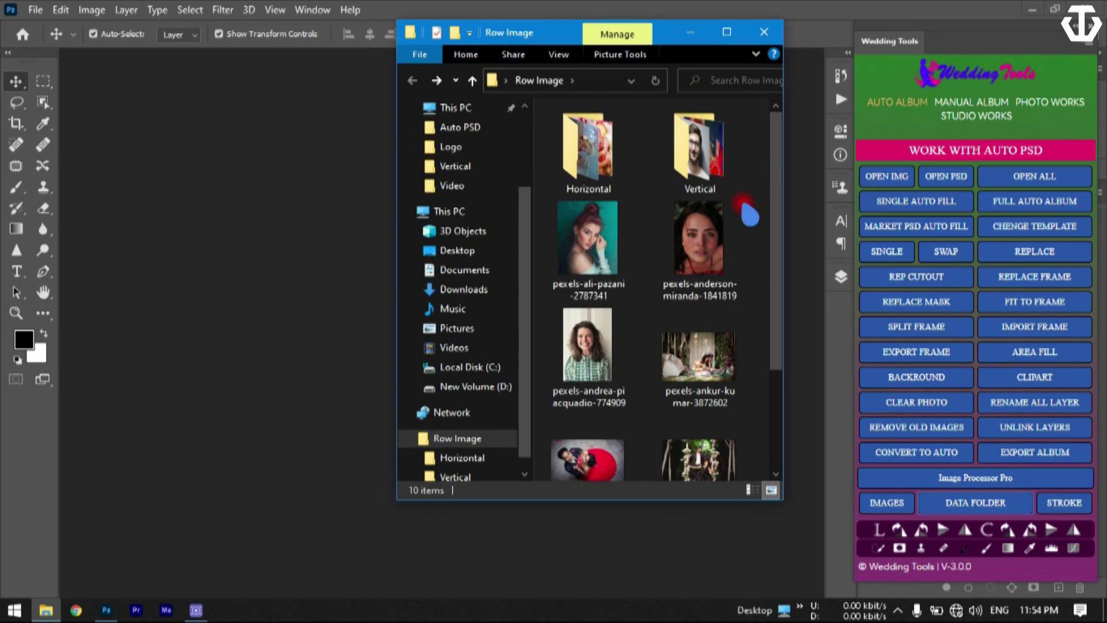
- Sort the Row Image photos into the Horizontal and Vertical subfolders with the Wedding Tools Images command, and check the folder
{"action": "left_click", "coordinate": [881, 506]}
{"action": "left_click", "coordinate": [880, 504]}
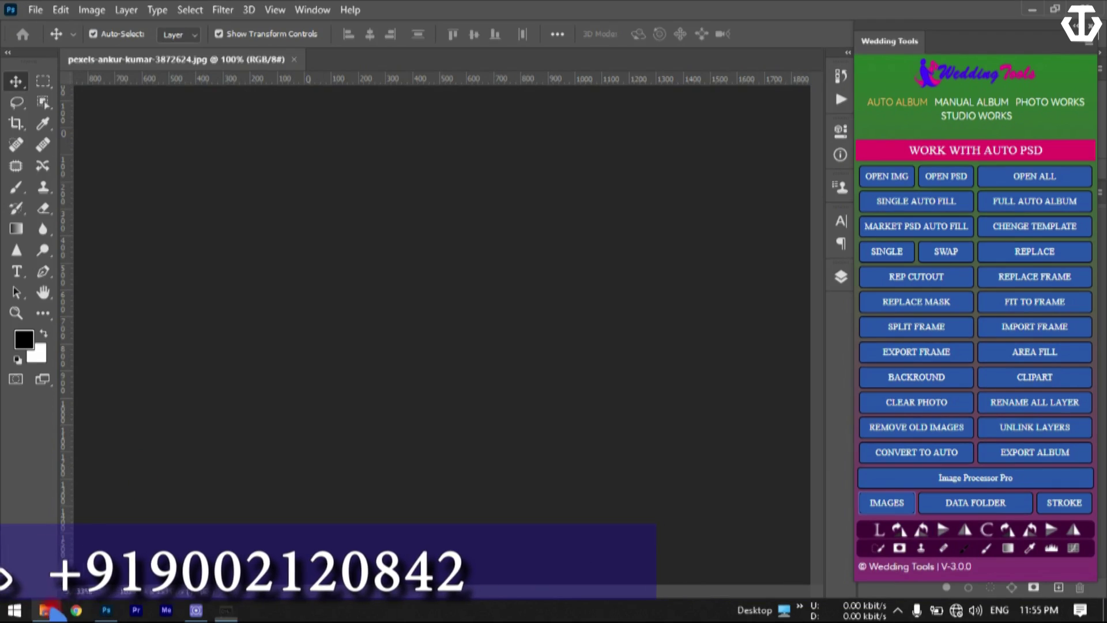
{"action": "left_click", "coordinate": [46, 610]}
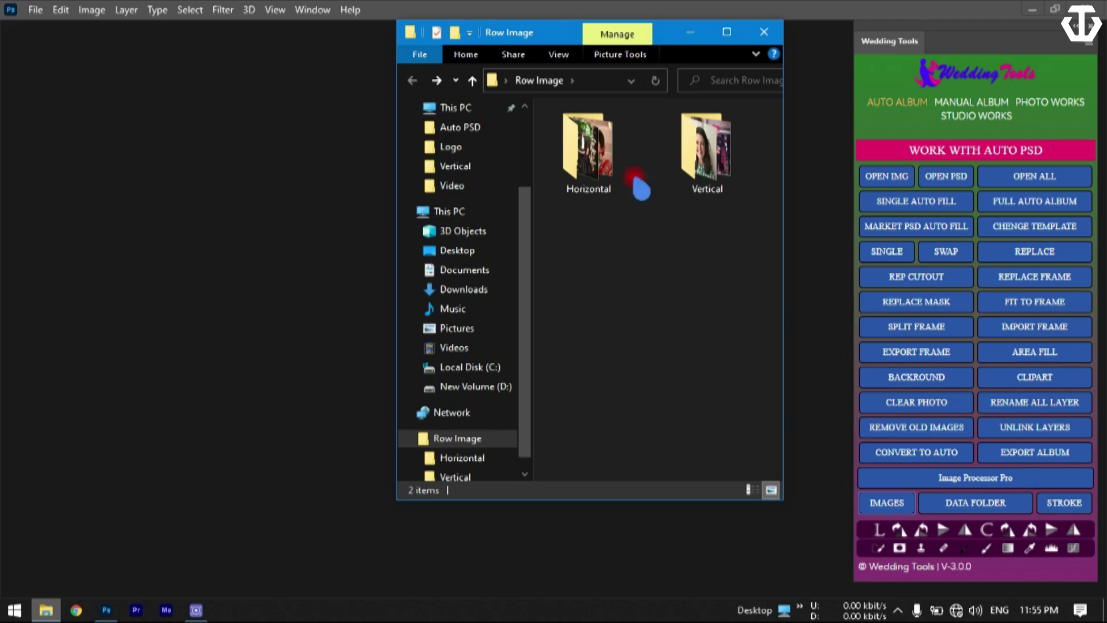
{"action": "left_click_drag", "start_coordinate": [548, 37], "coordinate": [381, 57]}
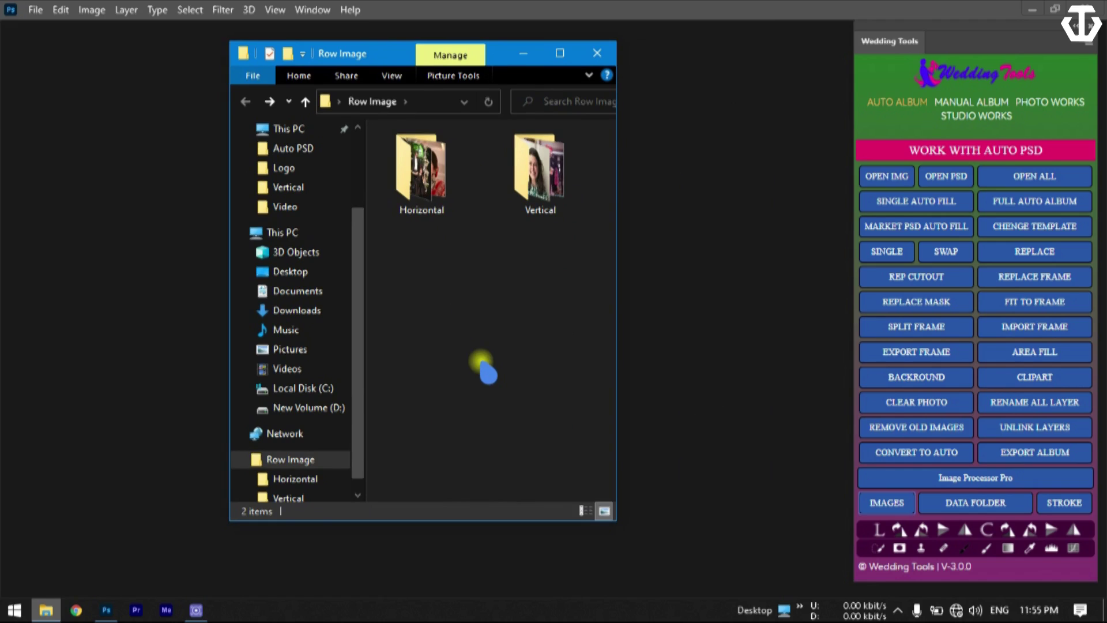
{"action": "left_click", "coordinate": [482, 363]}
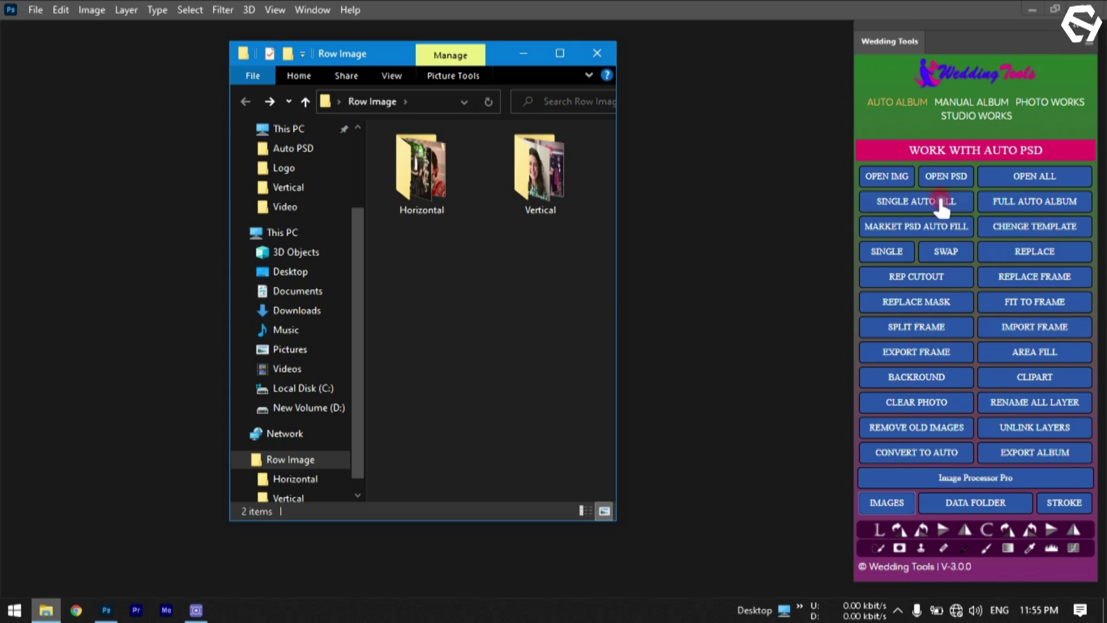
{"action": "left_click", "coordinate": [603, 52]}
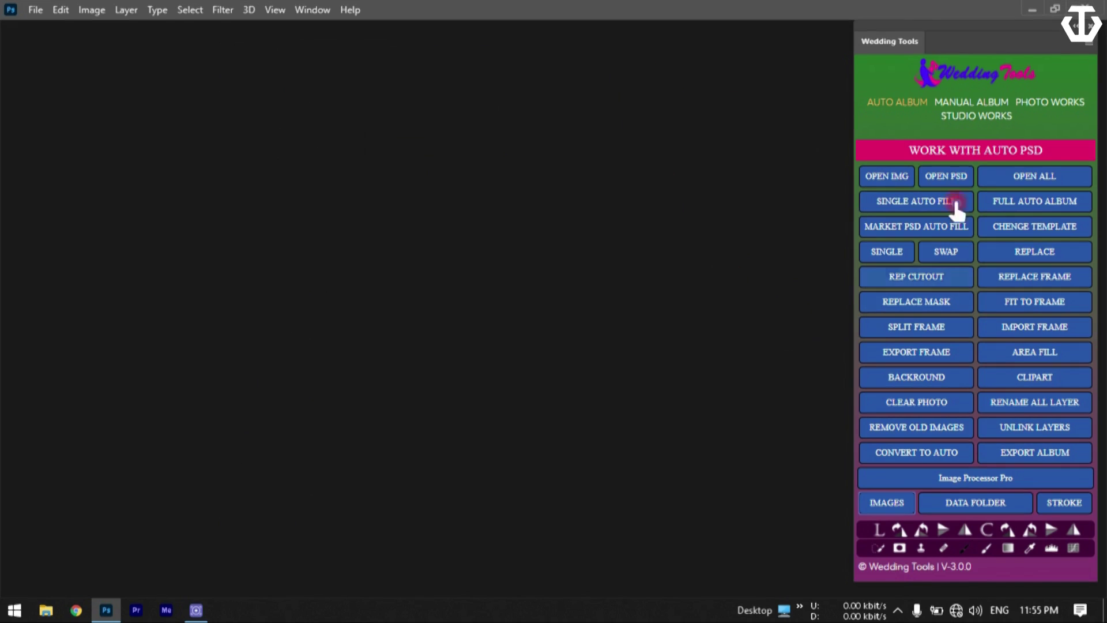
- Open the template 2v4h_weddingtools_0309 from the Auto PSD folder with the Wedding Tools Open PSD command
{"action": "left_click", "coordinate": [896, 188]}
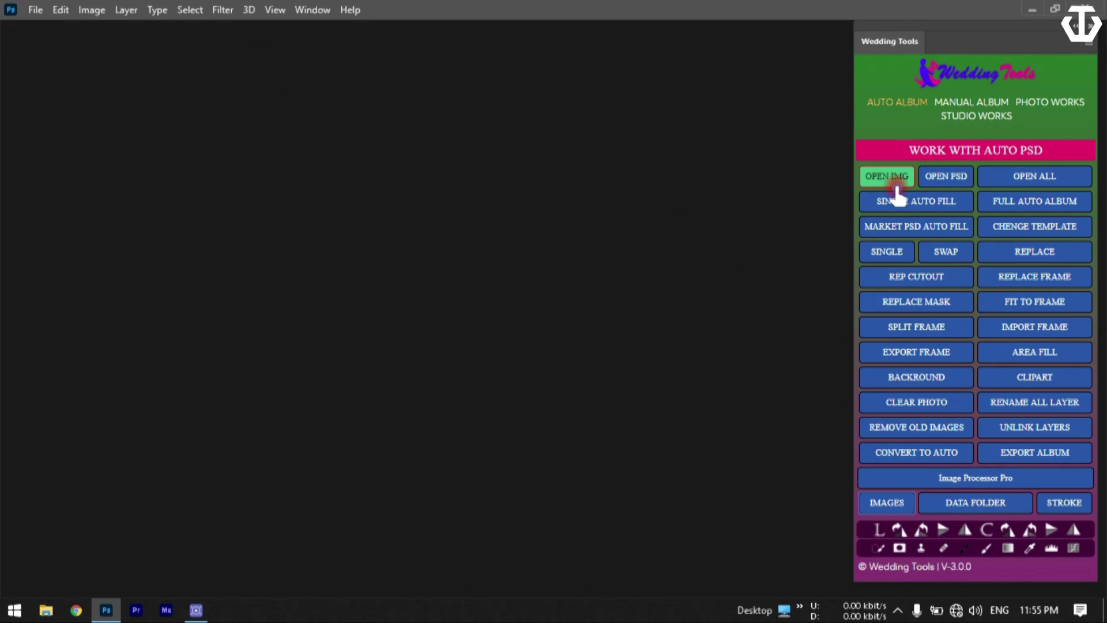
{"action": "left_click", "coordinate": [941, 183]}
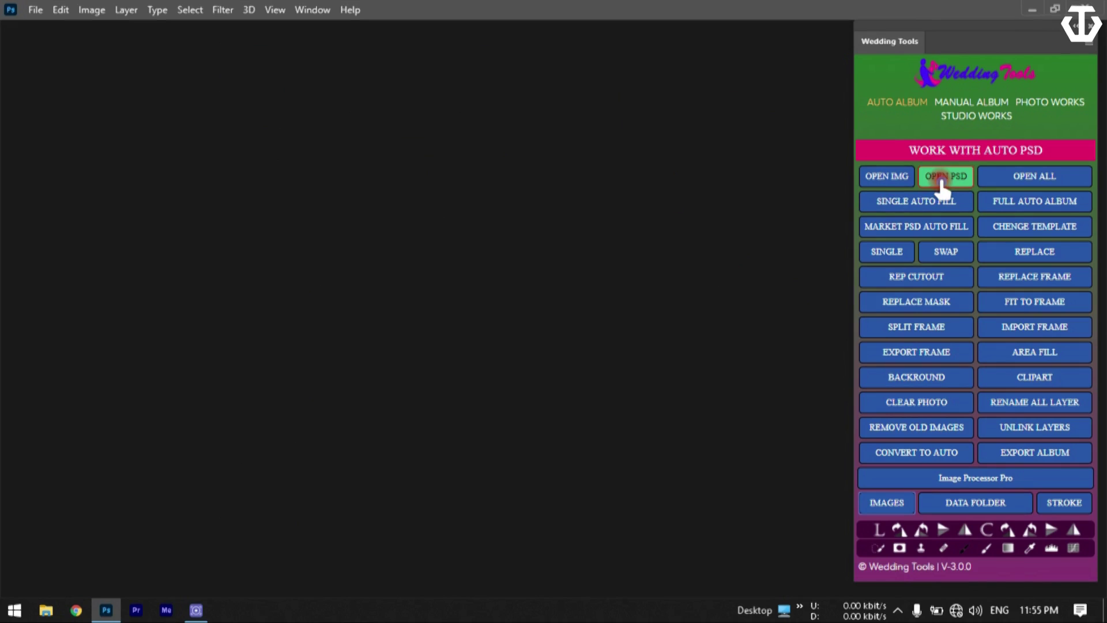
{"action": "left_click", "coordinate": [942, 184]}
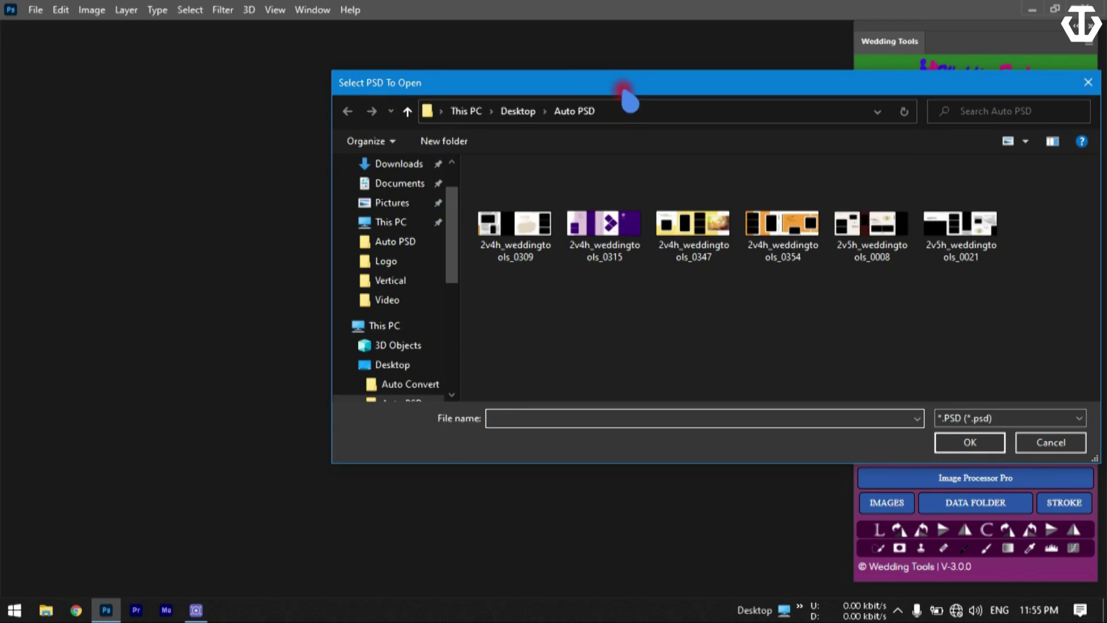
{"action": "left_click_drag", "start_coordinate": [628, 86], "coordinate": [355, 86]}
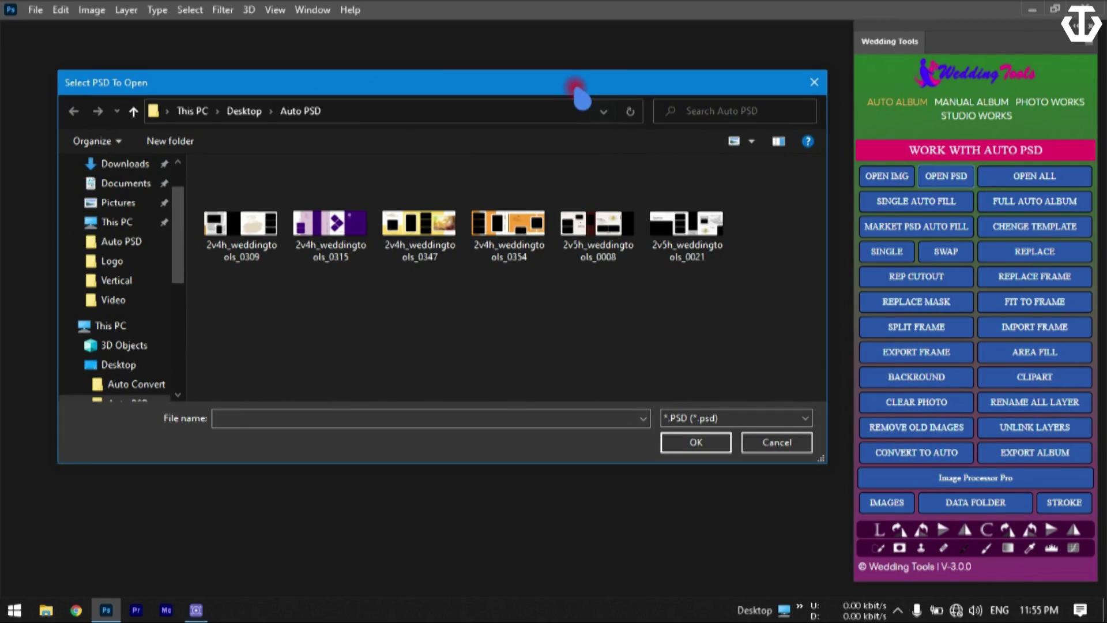
{"action": "left_click_drag", "start_coordinate": [582, 98], "coordinate": [614, 85]}
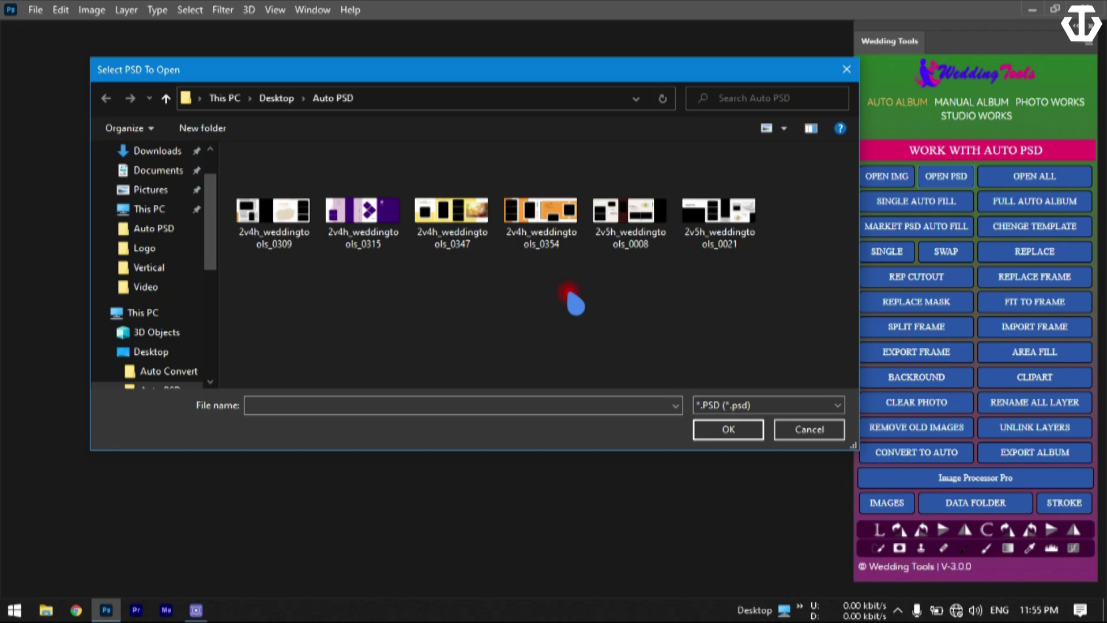
{"action": "left_click", "coordinate": [260, 225]}
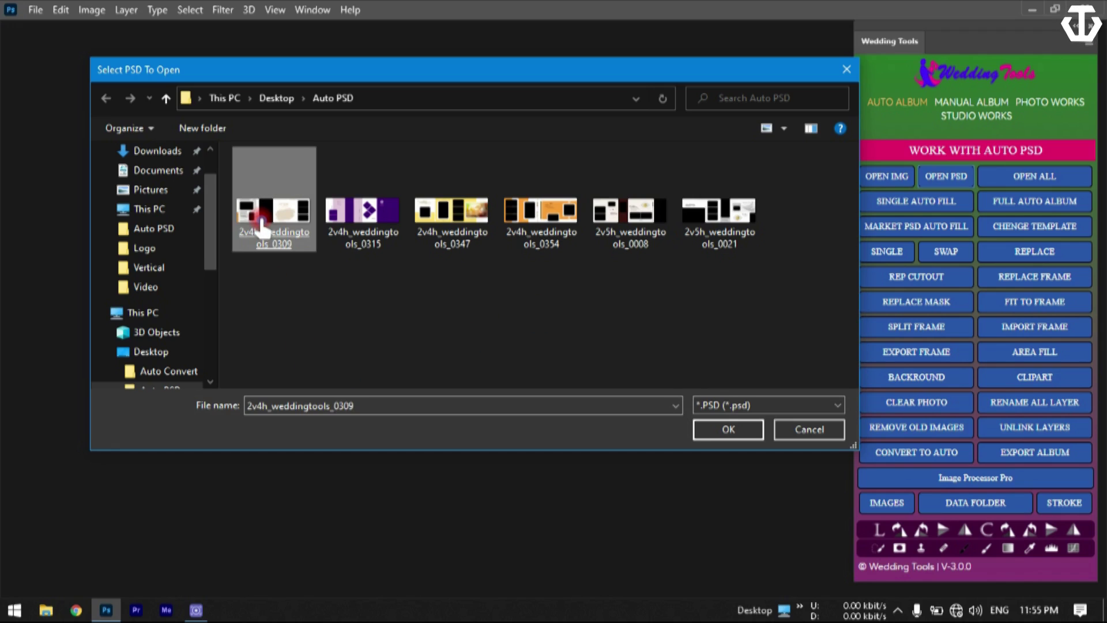
{"action": "left_click", "coordinate": [715, 432]}
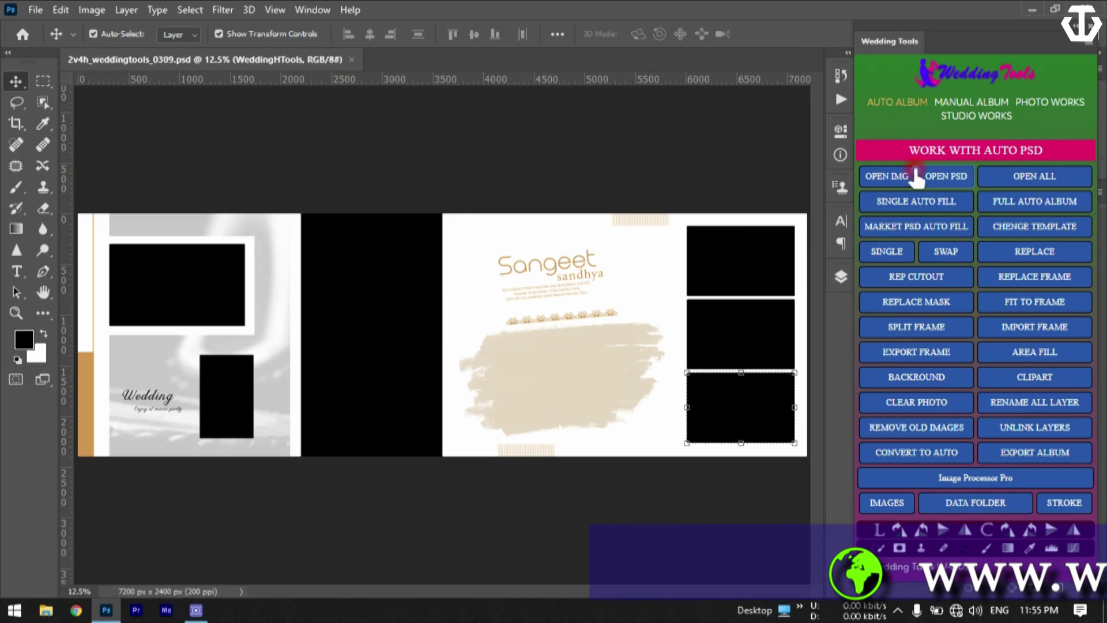
{"action": "left_click", "coordinate": [884, 184]}
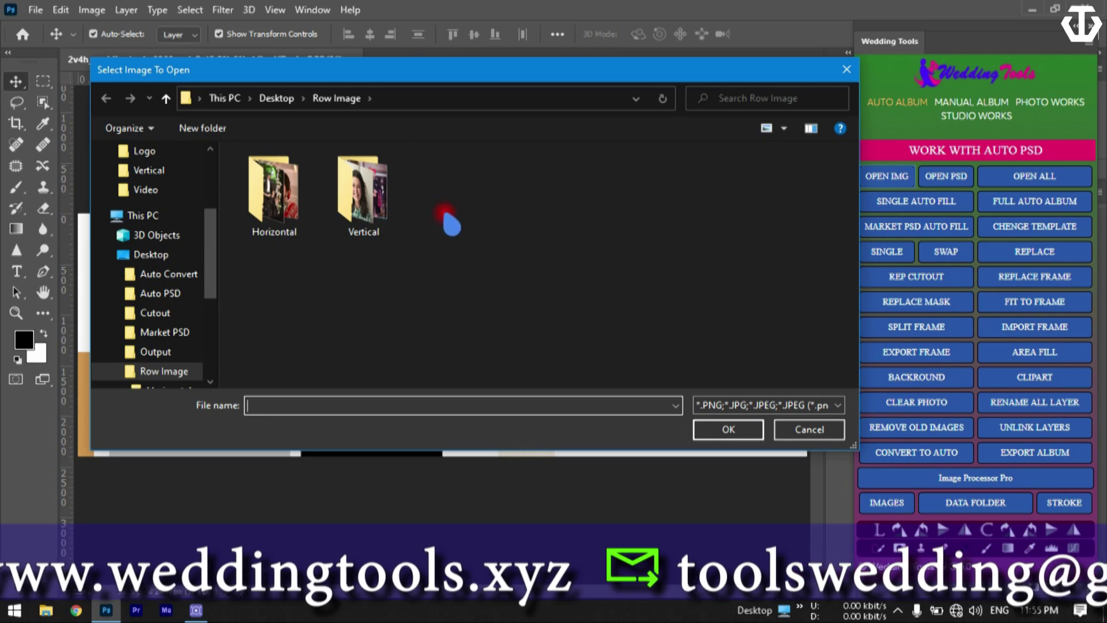
{"action": "double_click", "coordinate": [363, 193]}
{"action": "left_click", "coordinate": [537, 306]}
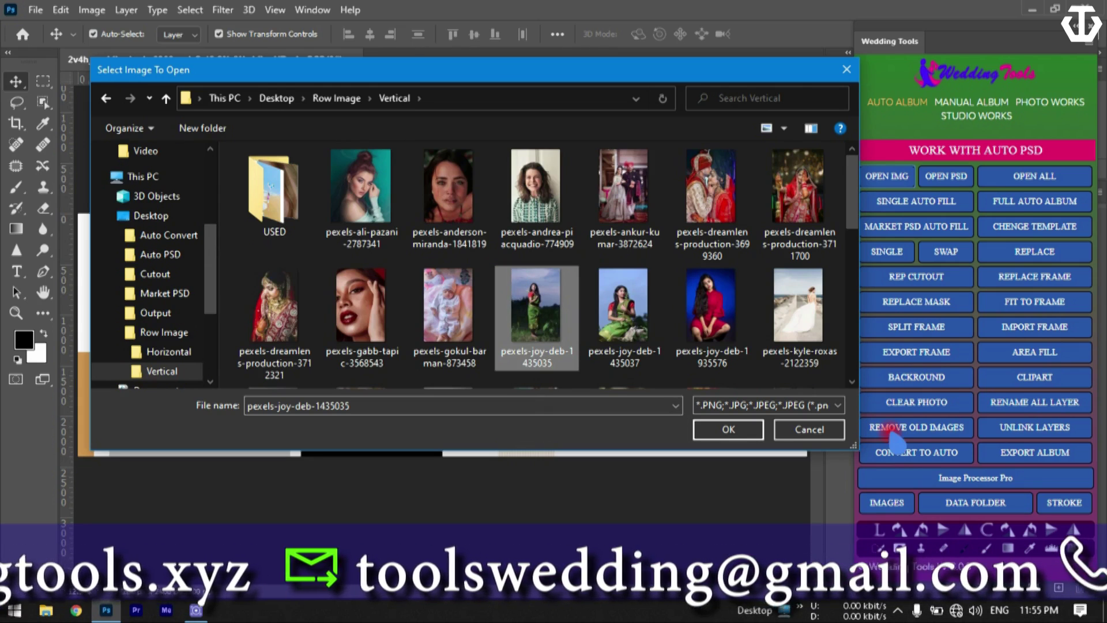
{"action": "left_click", "coordinate": [812, 436]}
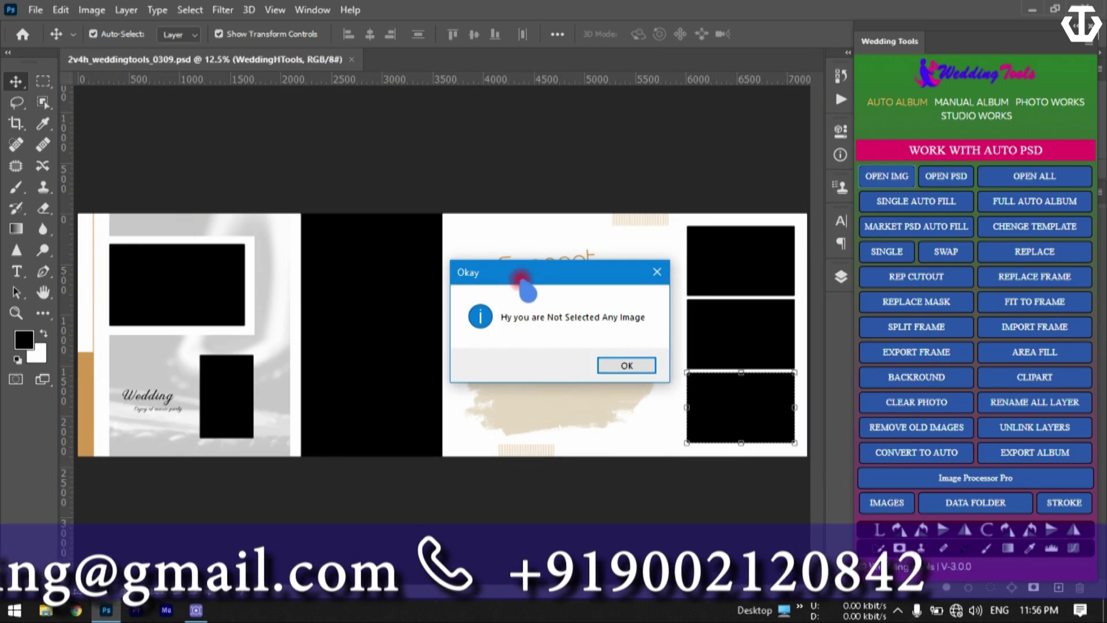
- Browse the Falling Leafs overlay folder with the Wedding Tools Open All command and close it without opening an image
{"action": "left_click_drag", "start_coordinate": [521, 273], "coordinate": [532, 104]}
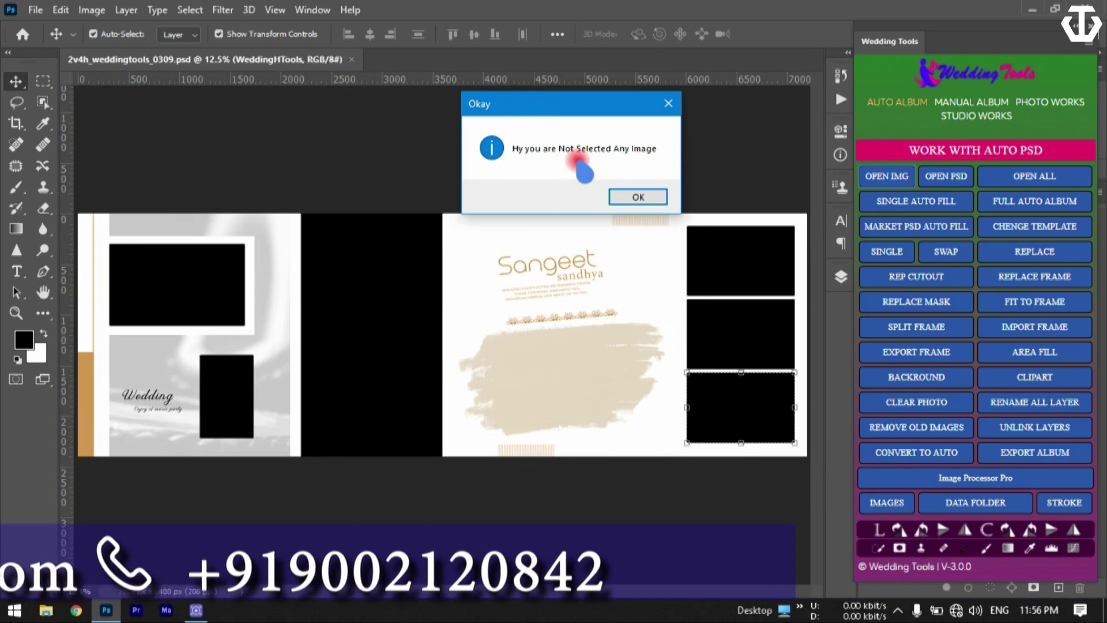
{"action": "left_click", "coordinate": [641, 199]}
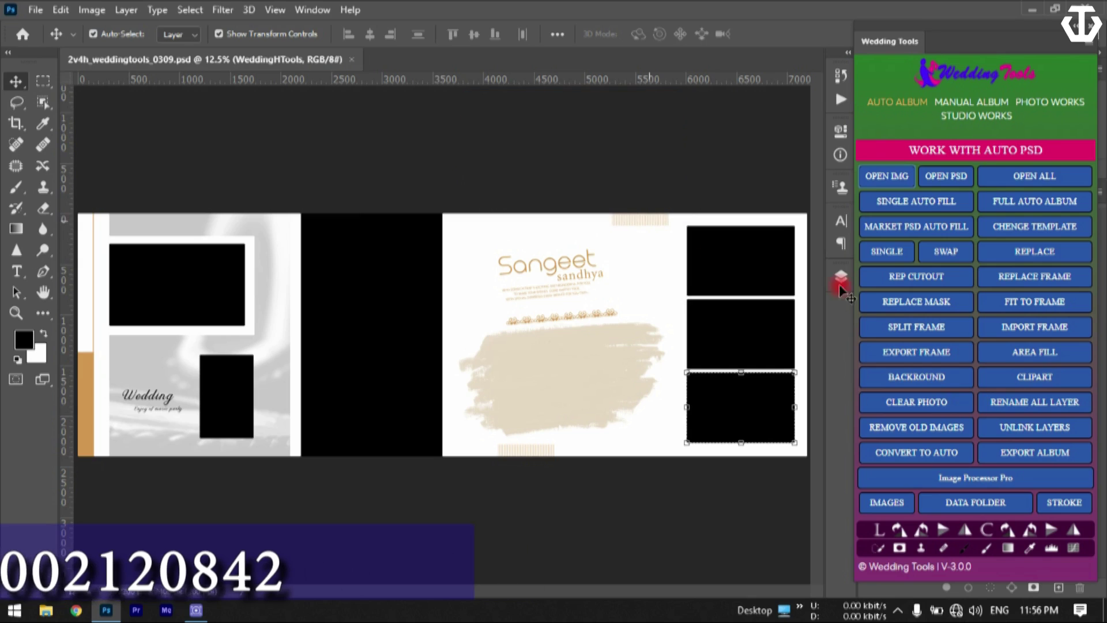
{"action": "left_click", "coordinate": [1020, 178]}
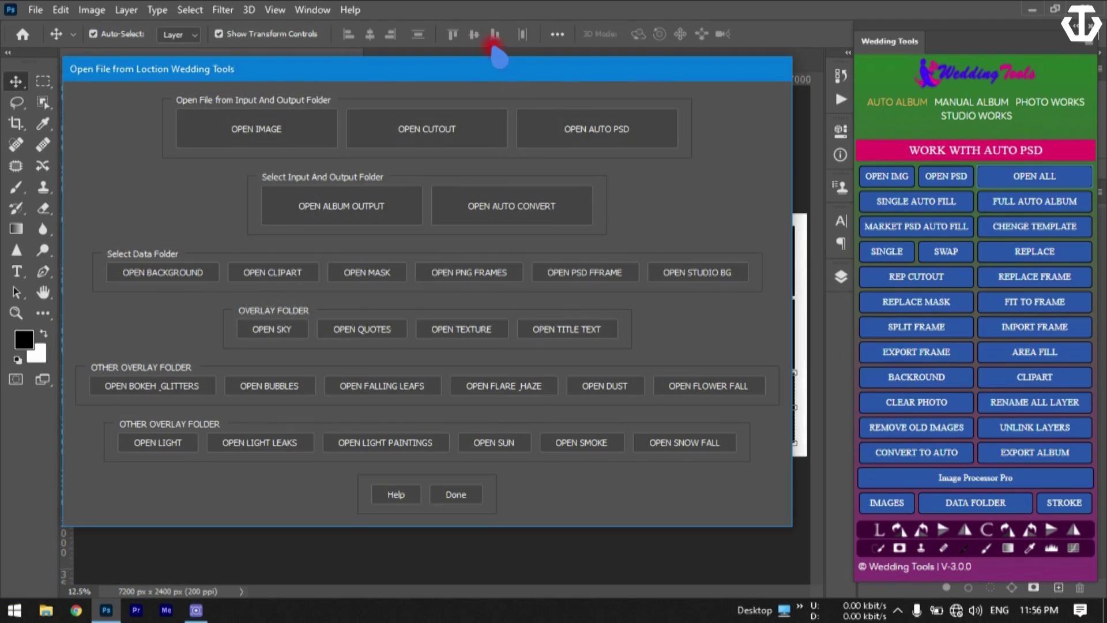
{"action": "left_click_drag", "start_coordinate": [611, 81], "coordinate": [737, 76]}
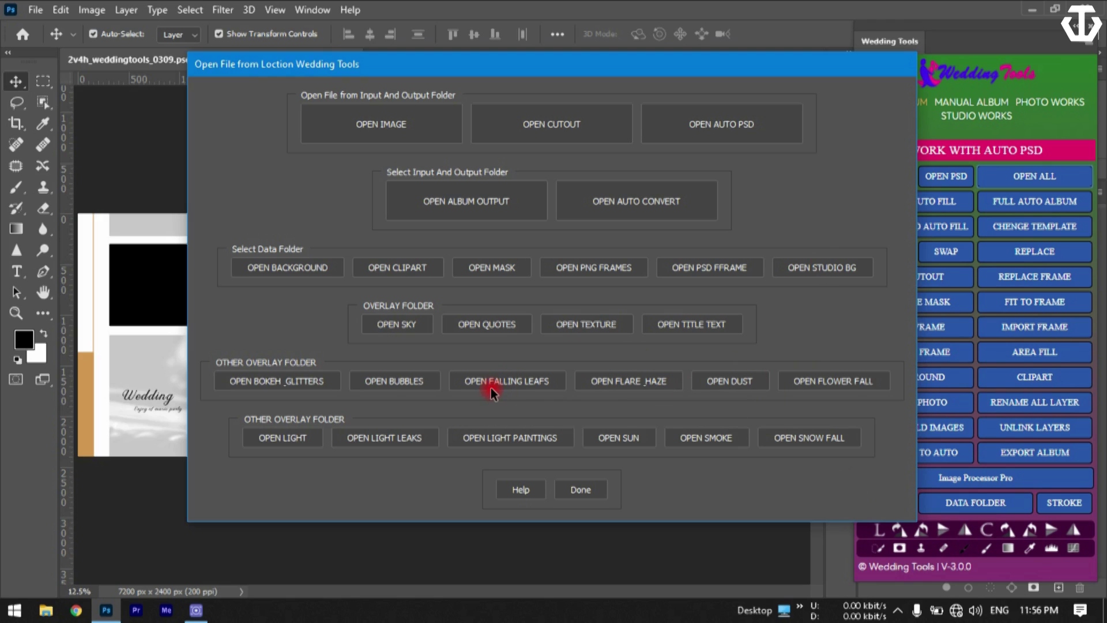
{"action": "left_click", "coordinate": [509, 385]}
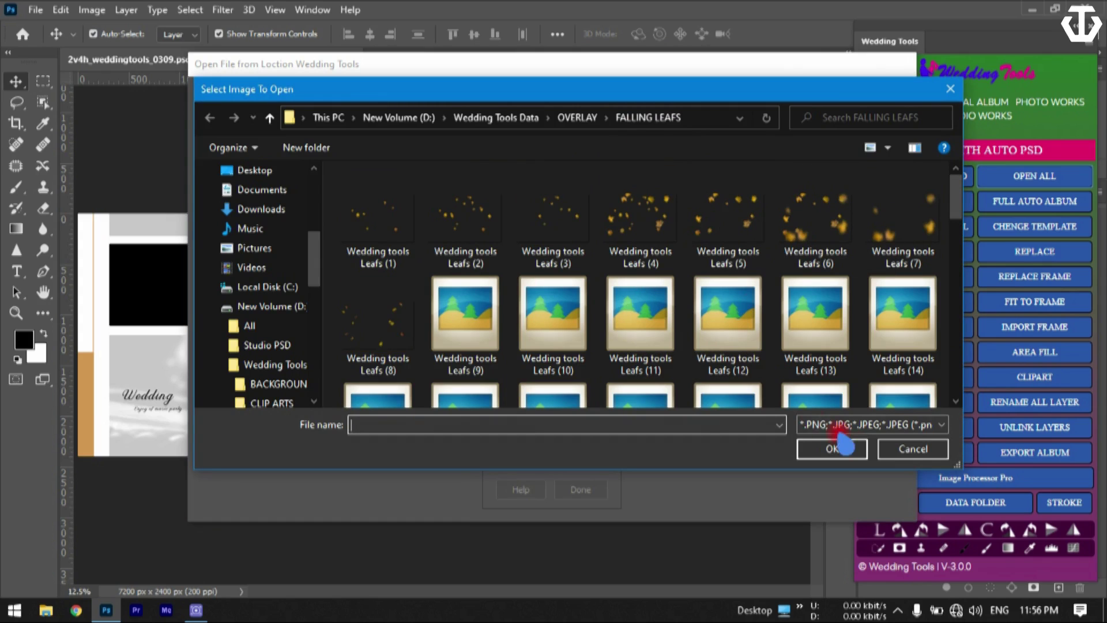
{"action": "left_click", "coordinate": [908, 453]}
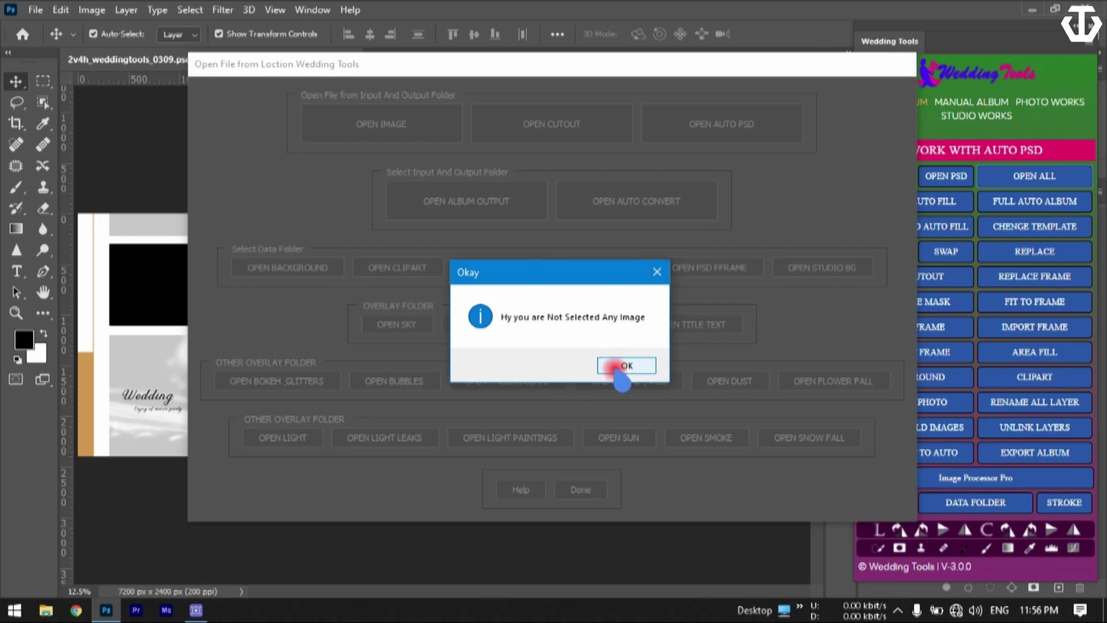
{"action": "left_click", "coordinate": [618, 367]}
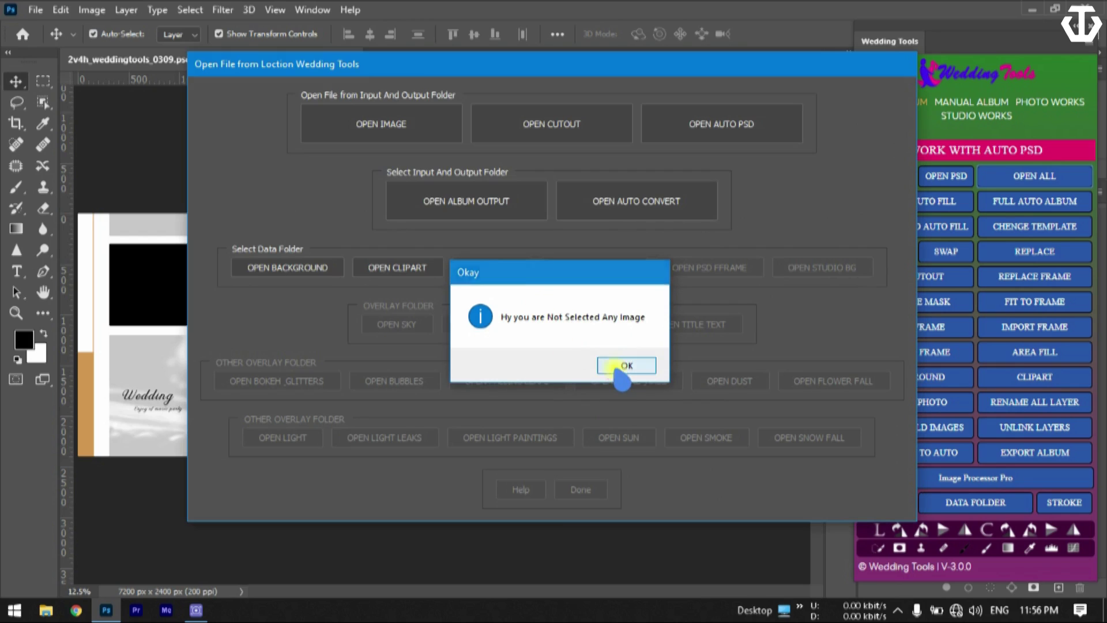
{"action": "left_click", "coordinate": [572, 492]}
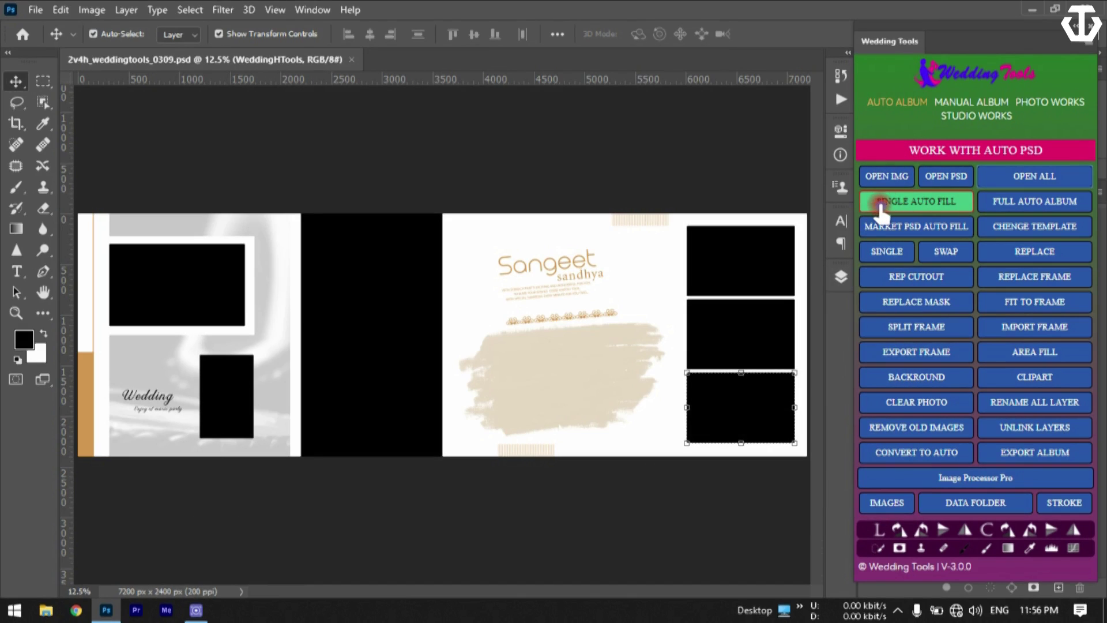
- Fill the open 2v4h_weddingtools_0309 template's photo frames with the Single Auto Fill command's Automatic Fill option
{"action": "left_click", "coordinate": [919, 205]}
{"action": "left_click_drag", "start_coordinate": [544, 155], "coordinate": [778, 103]}
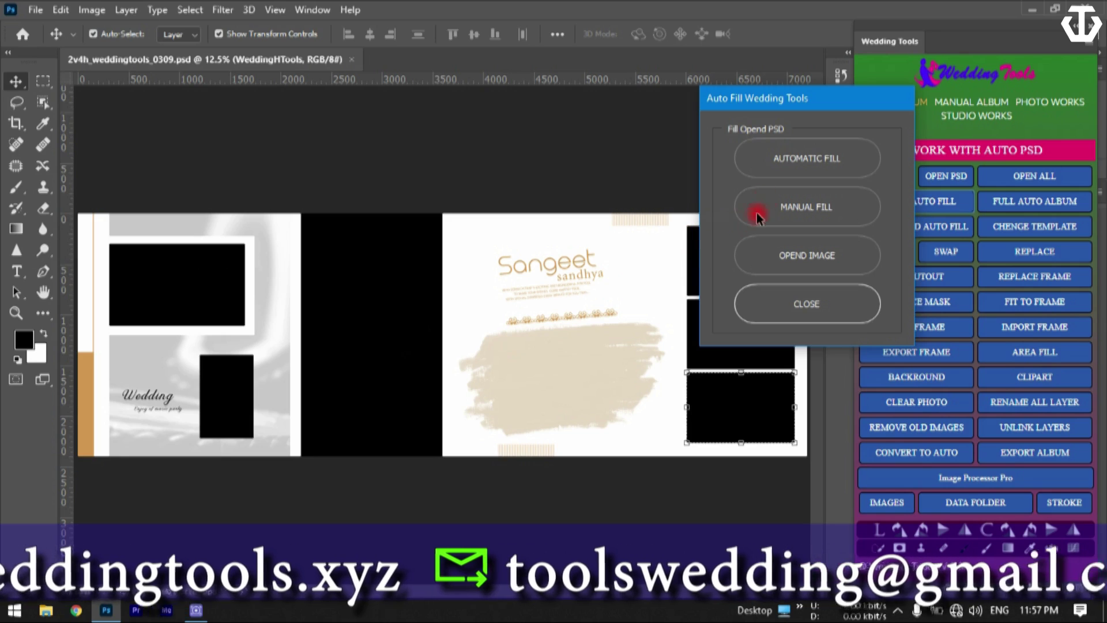
{"action": "left_click", "coordinate": [761, 159]}
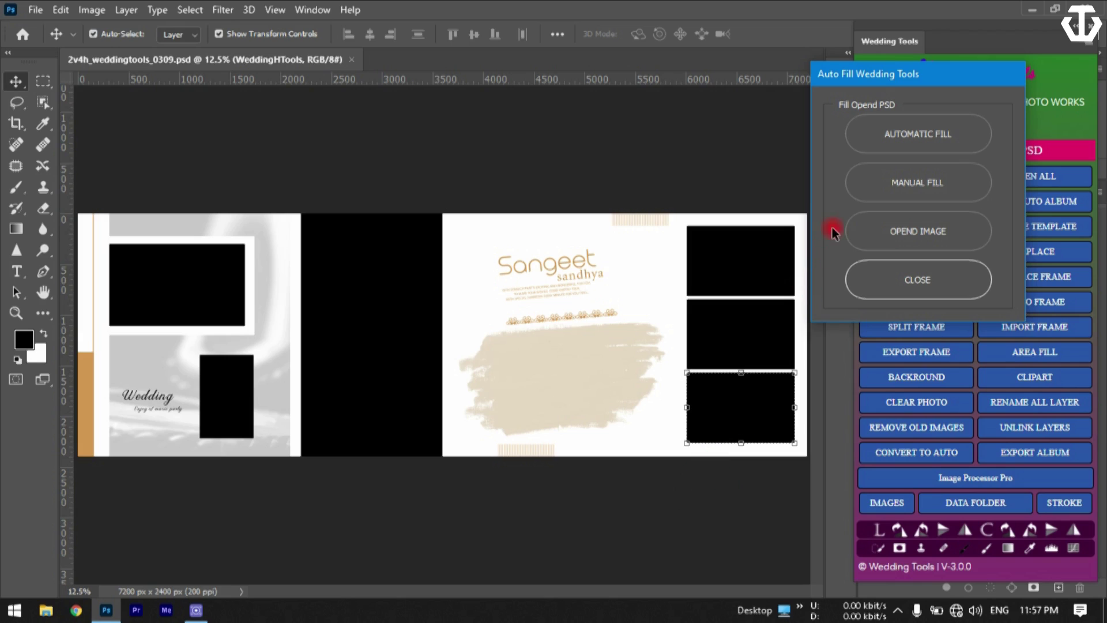
{"action": "left_click_drag", "start_coordinate": [860, 88], "coordinate": [887, 87]}
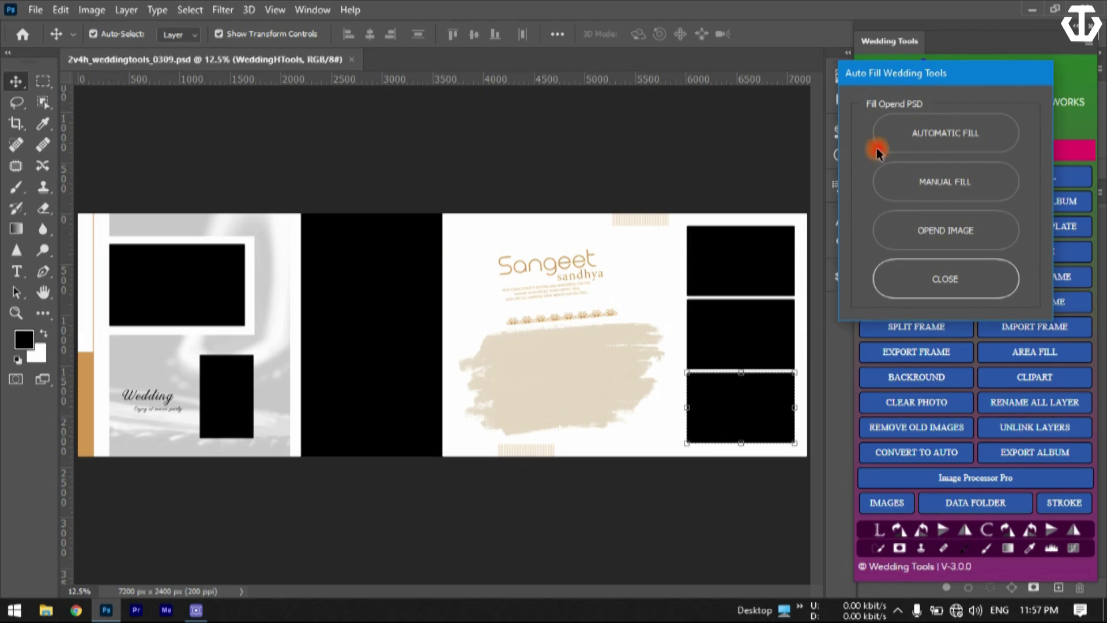
{"action": "left_click", "coordinate": [919, 140]}
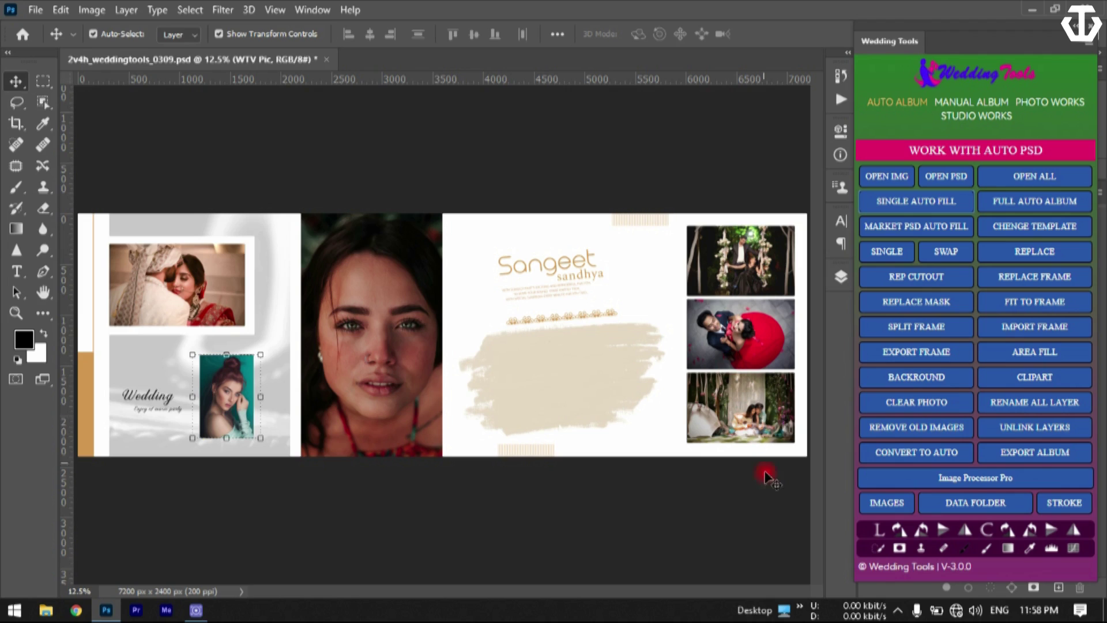
- Fill the brush-stroke frame below the Sangeet title with the Single command's Automatic Fill option
{"action": "left_click", "coordinate": [563, 404]}
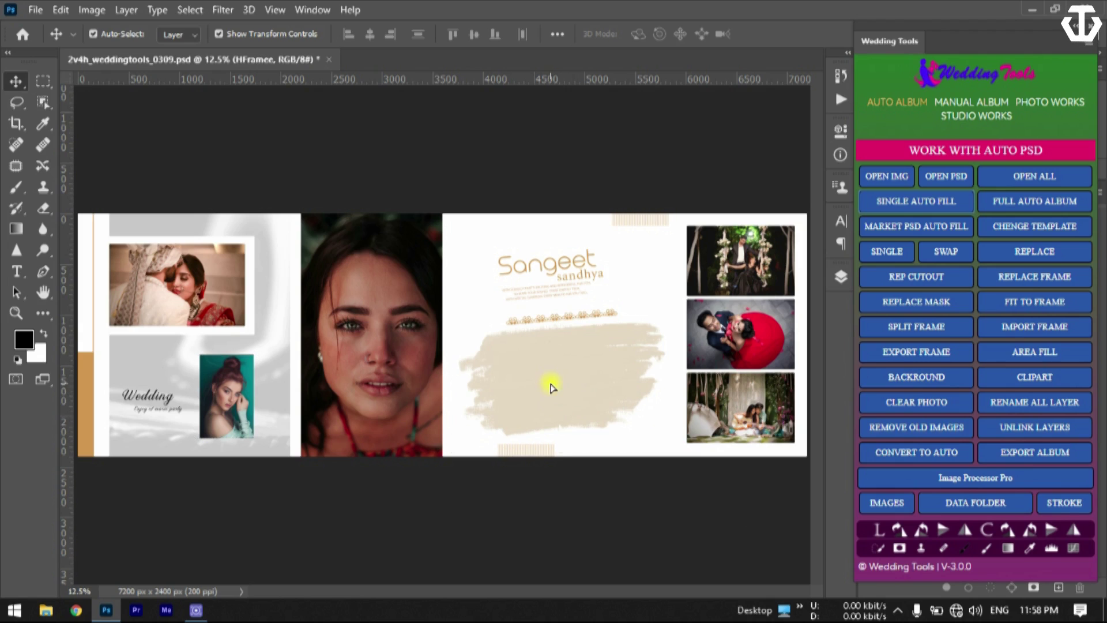
{"action": "left_click_drag", "start_coordinate": [550, 383], "coordinate": [551, 378]}
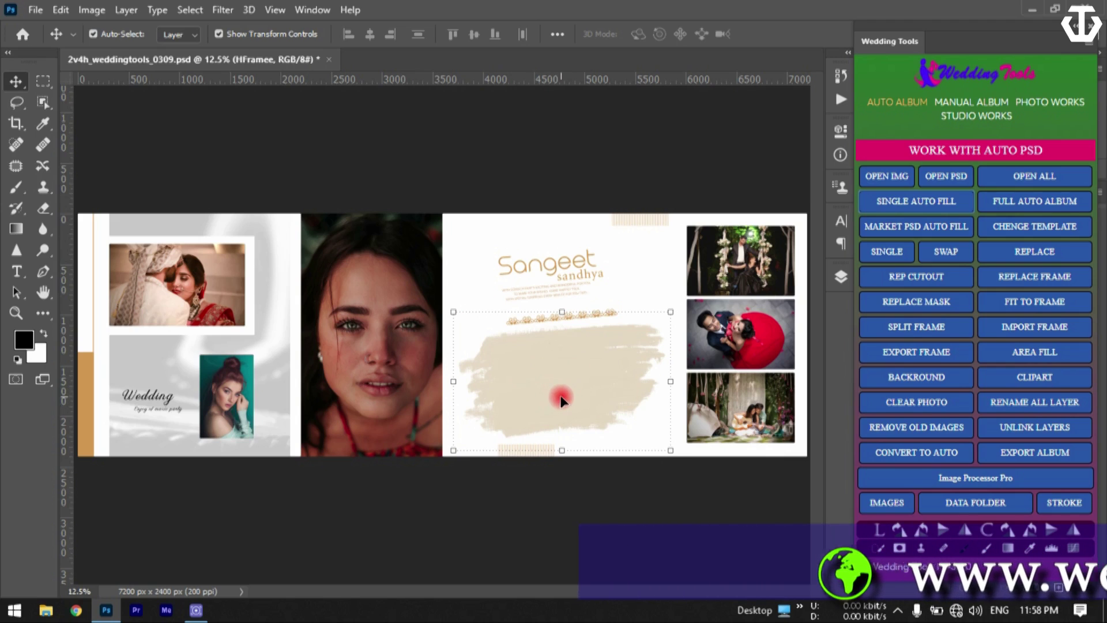
{"action": "left_click", "coordinate": [1049, 377]}
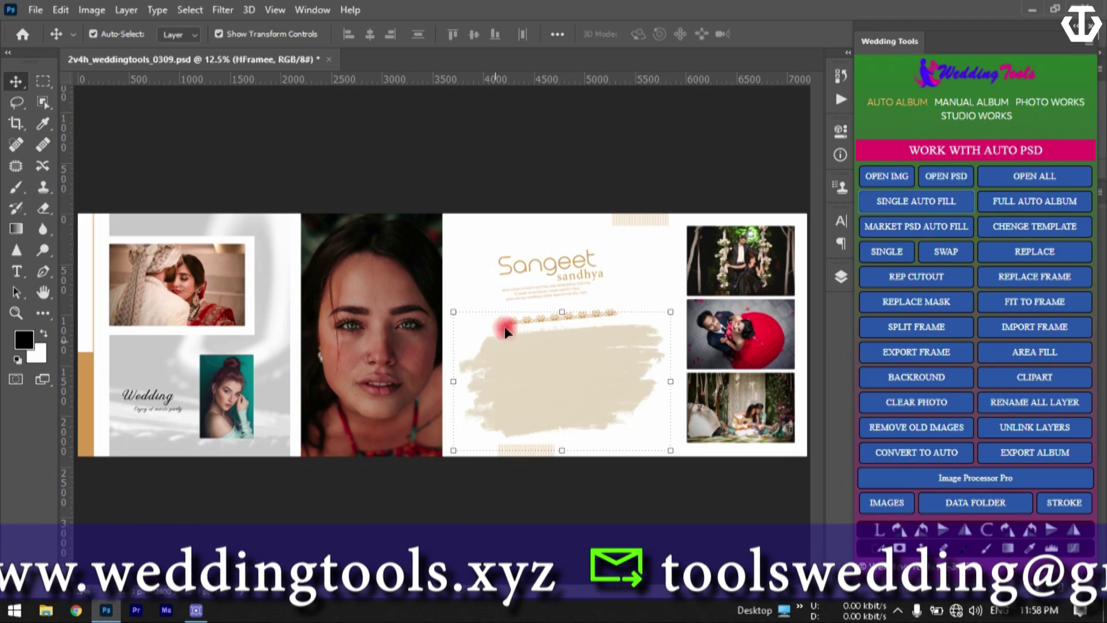
{"action": "left_click", "coordinate": [882, 255]}
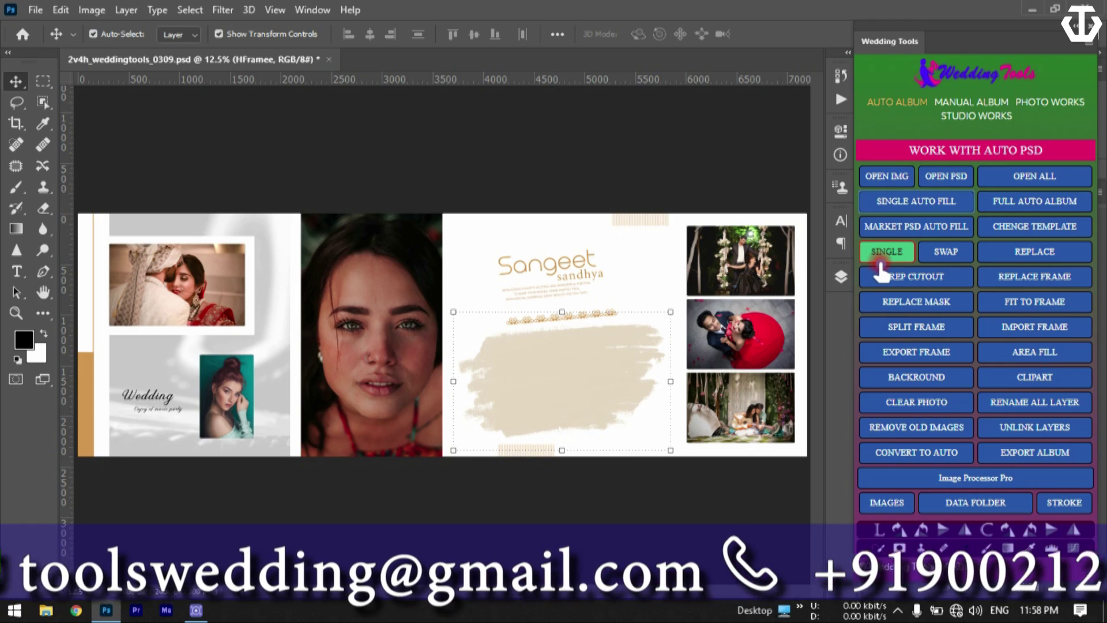
{"action": "left_click", "coordinate": [519, 424]}
{"action": "left_click", "coordinate": [571, 378]}
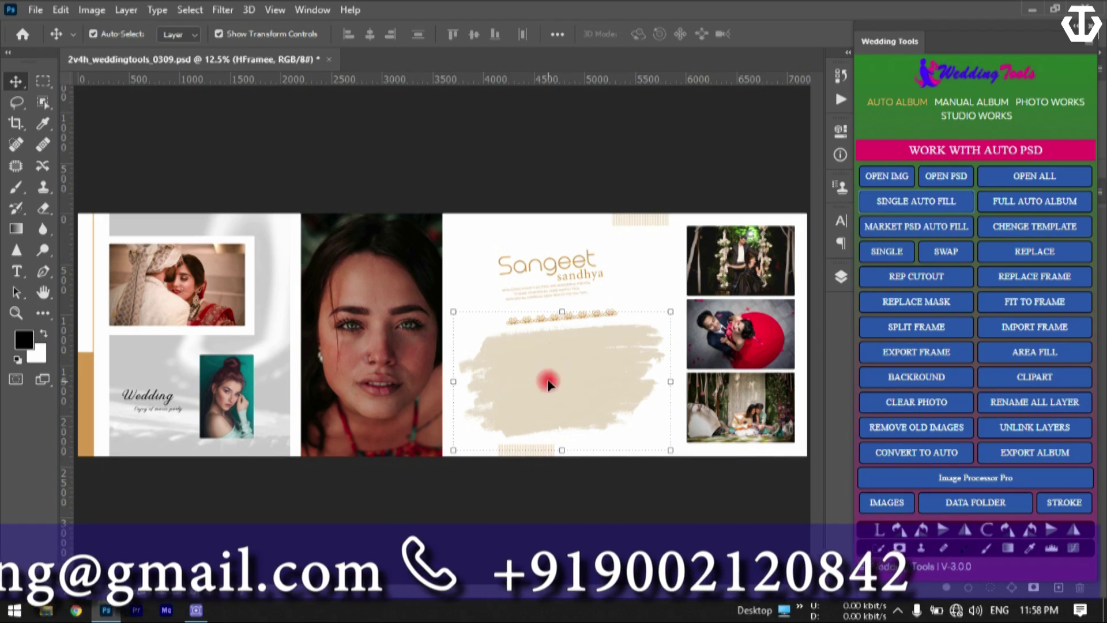
{"action": "left_click", "coordinate": [785, 334]}
{"action": "left_click", "coordinate": [563, 371]}
{"action": "left_click", "coordinate": [884, 252]}
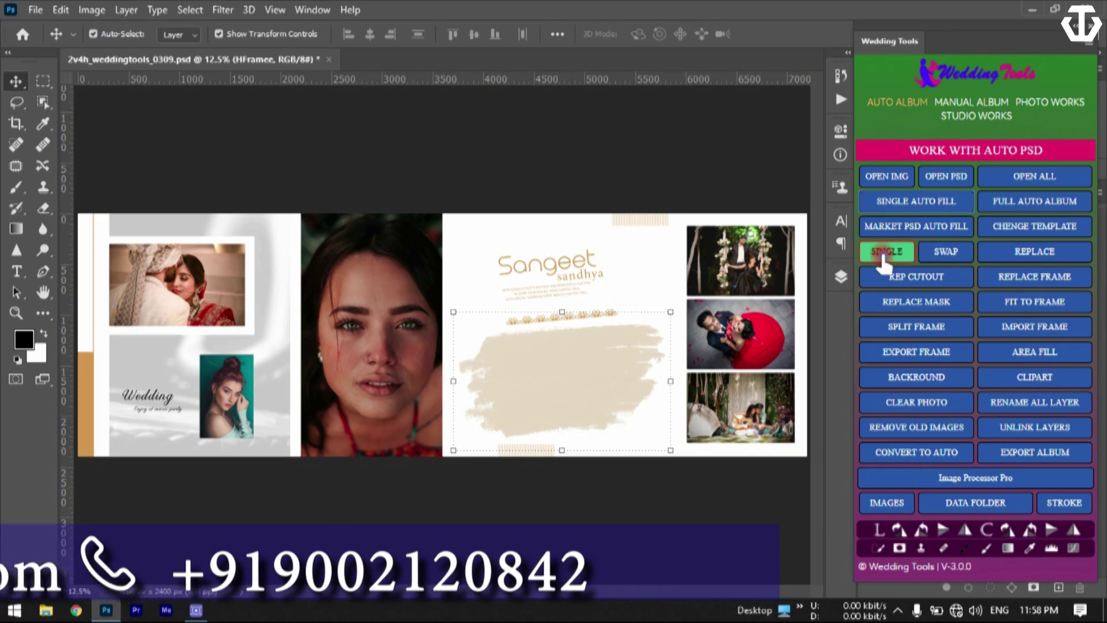
{"action": "left_click_drag", "start_coordinate": [558, 185], "coordinate": [848, 142]}
{"action": "left_click", "coordinate": [850, 285]}
{"action": "left_click", "coordinate": [840, 191]}
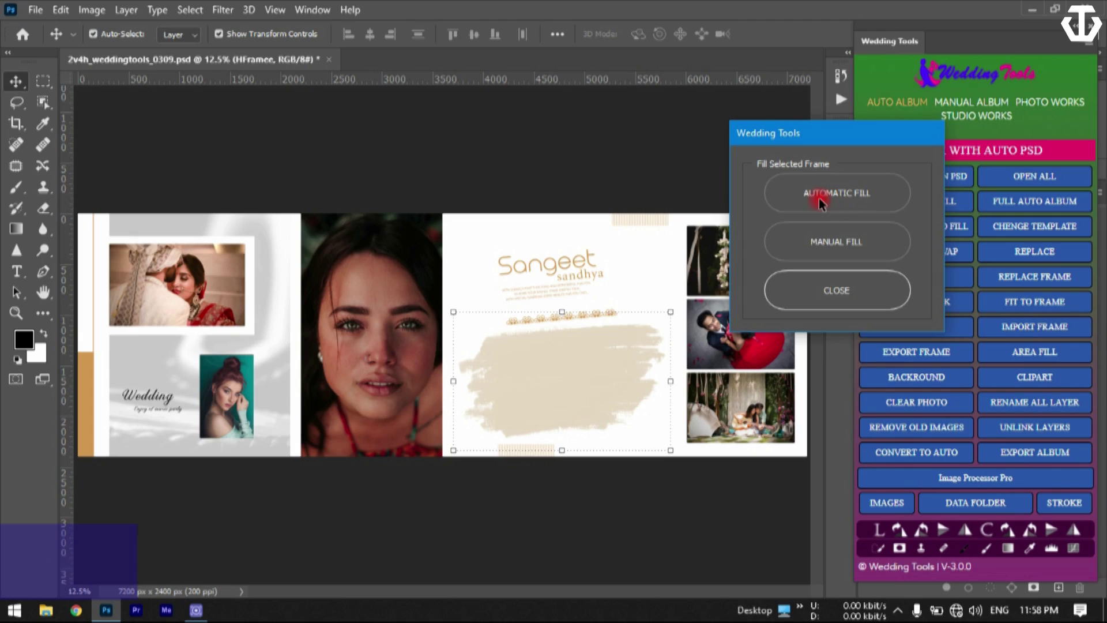
{"action": "left_click", "coordinate": [849, 253]}
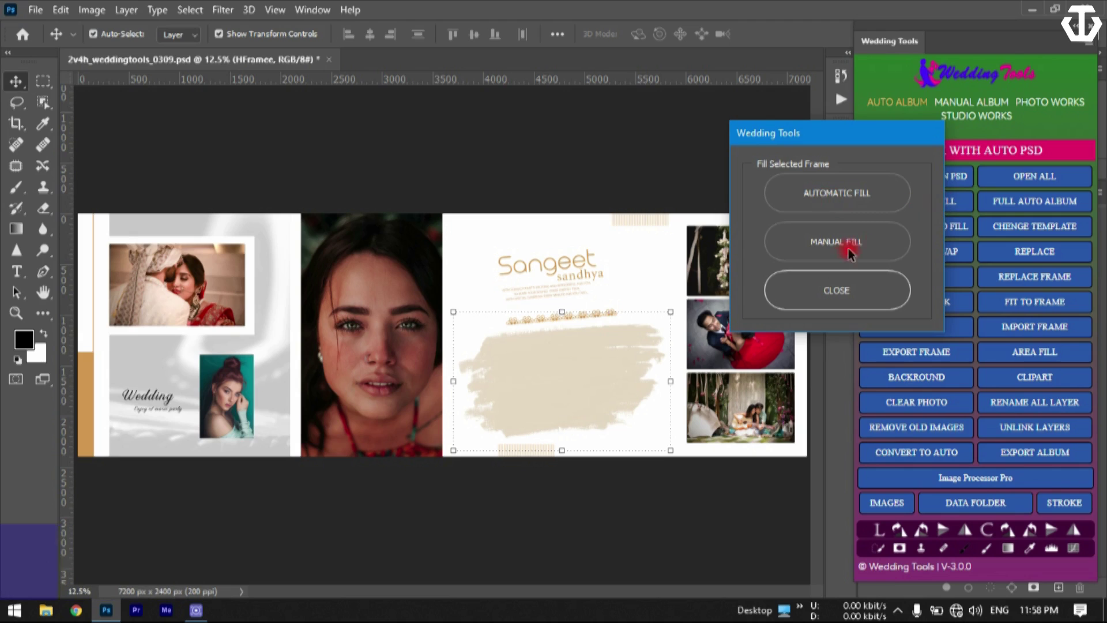
{"action": "left_click", "coordinate": [837, 199]}
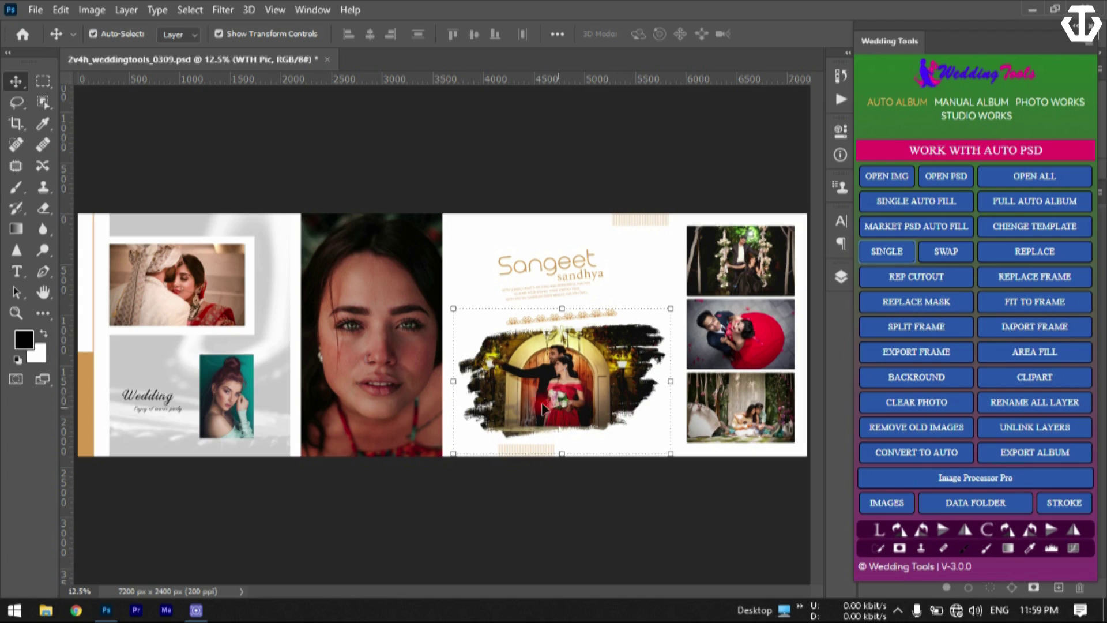
{"action": "left_click", "coordinate": [490, 433]}
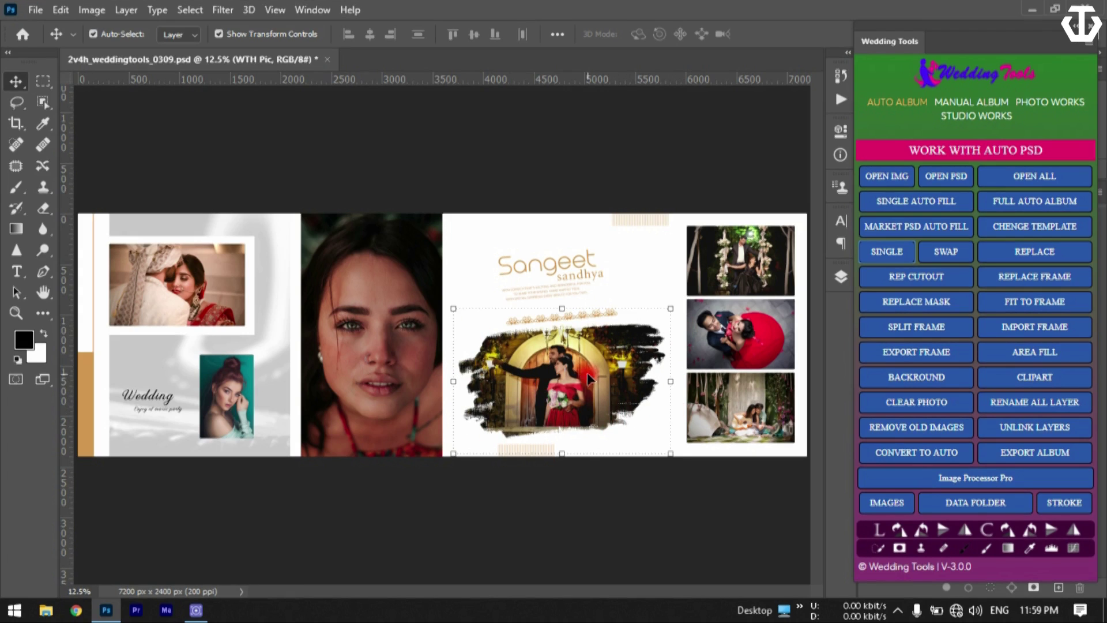
{"action": "left_click", "coordinate": [525, 518]}
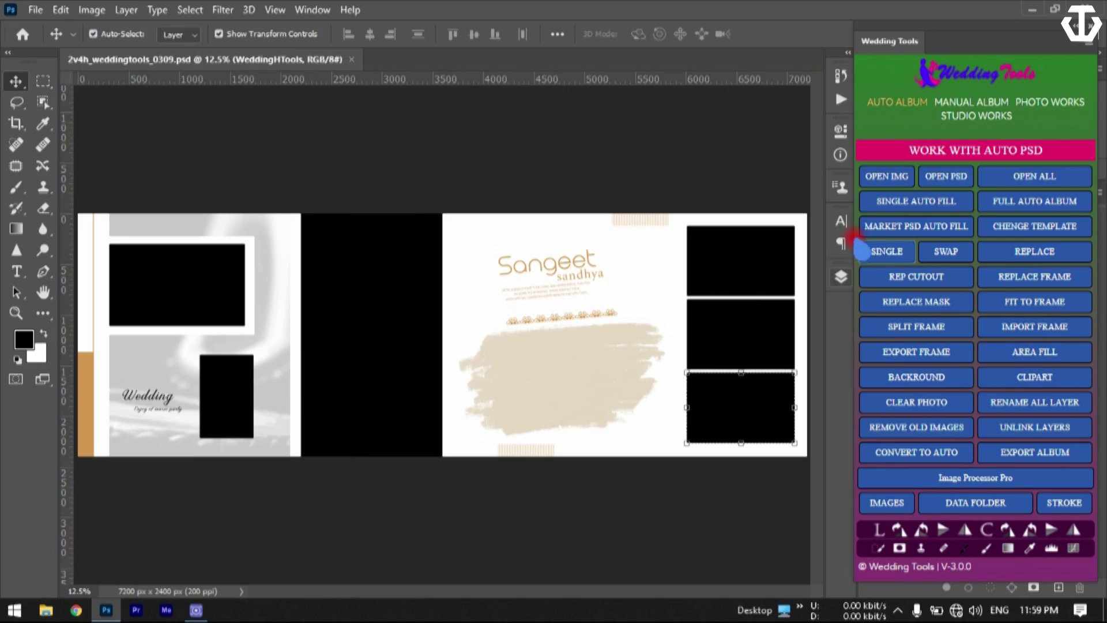
- Start Single Auto Fill's Manual Fill on the empty template and place the horizontal photo numbered 3872612 in the lowest frame on the right page
{"action": "left_click", "coordinate": [878, 203]}
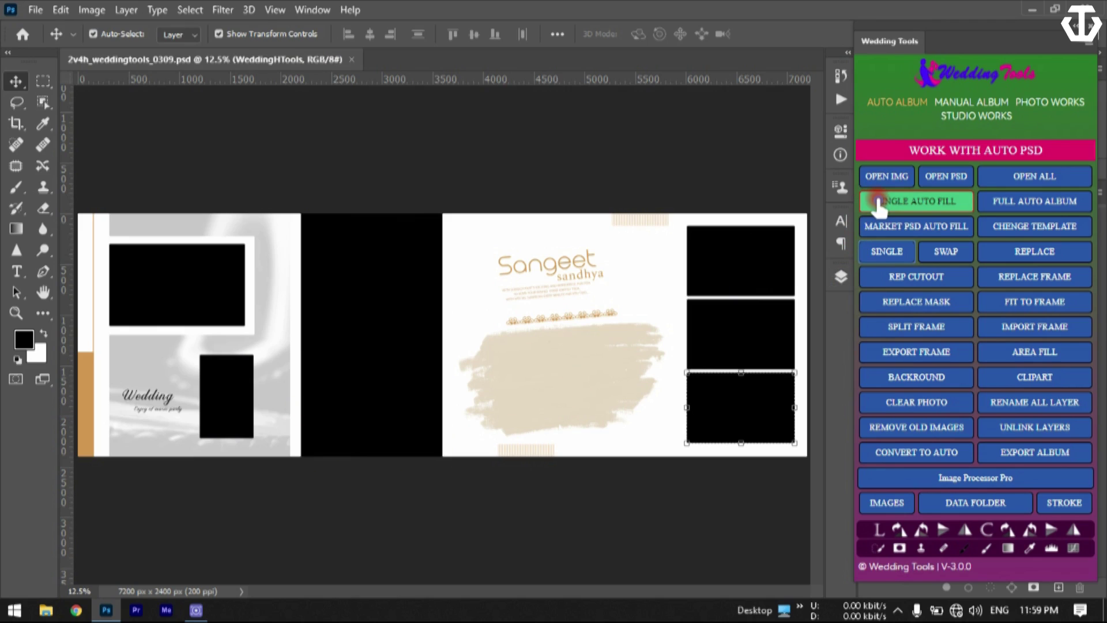
{"action": "left_click", "coordinate": [878, 202]}
{"action": "left_click_drag", "start_coordinate": [589, 156], "coordinate": [892, 135]}
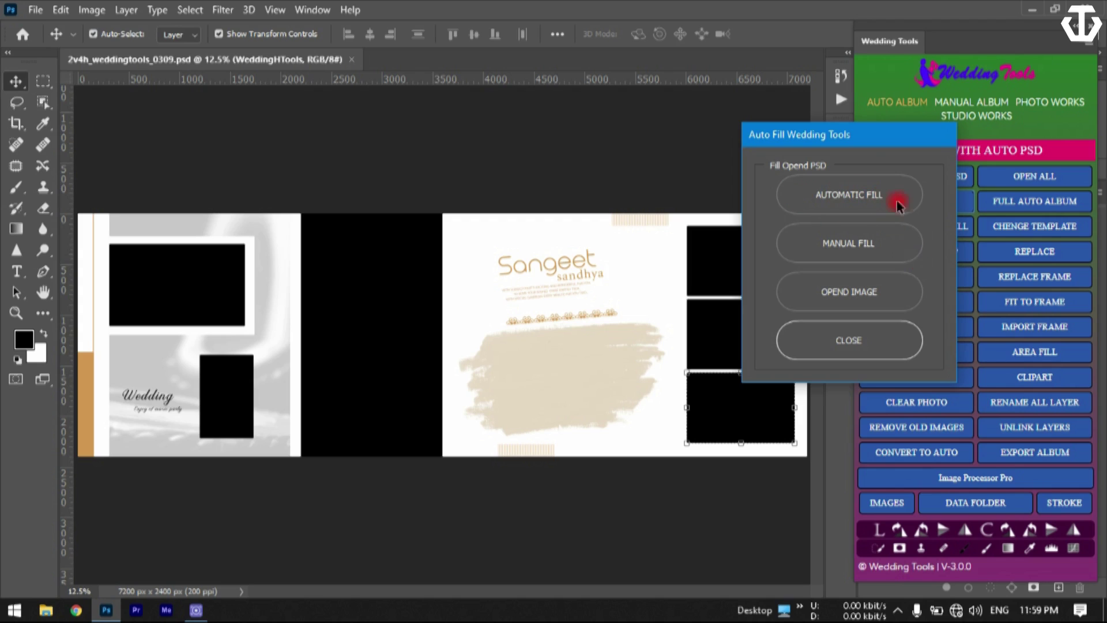
{"action": "left_click_drag", "start_coordinate": [837, 145], "coordinate": [932, 134]}
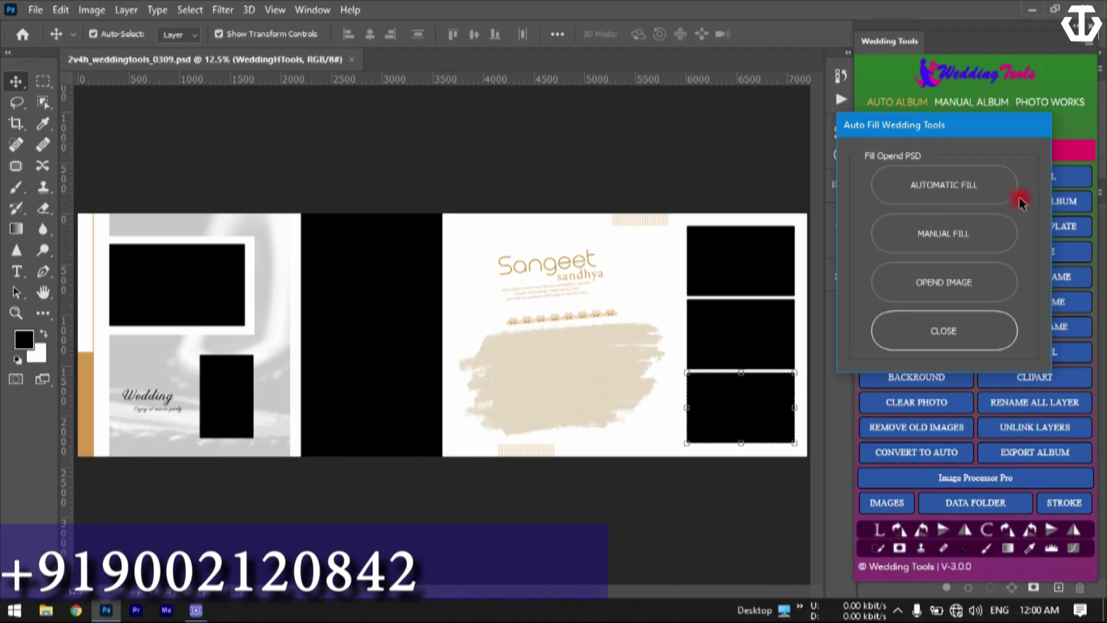
{"action": "left_click", "coordinate": [898, 235]}
{"action": "left_click", "coordinate": [903, 237]}
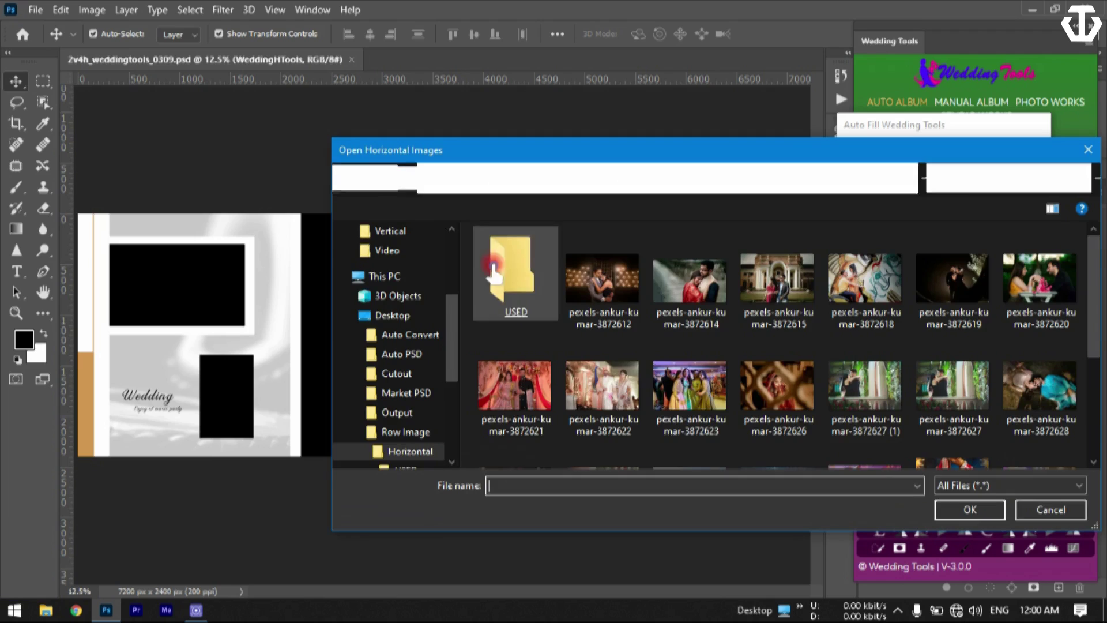
{"action": "left_click_drag", "start_coordinate": [487, 155], "coordinate": [372, 449]}
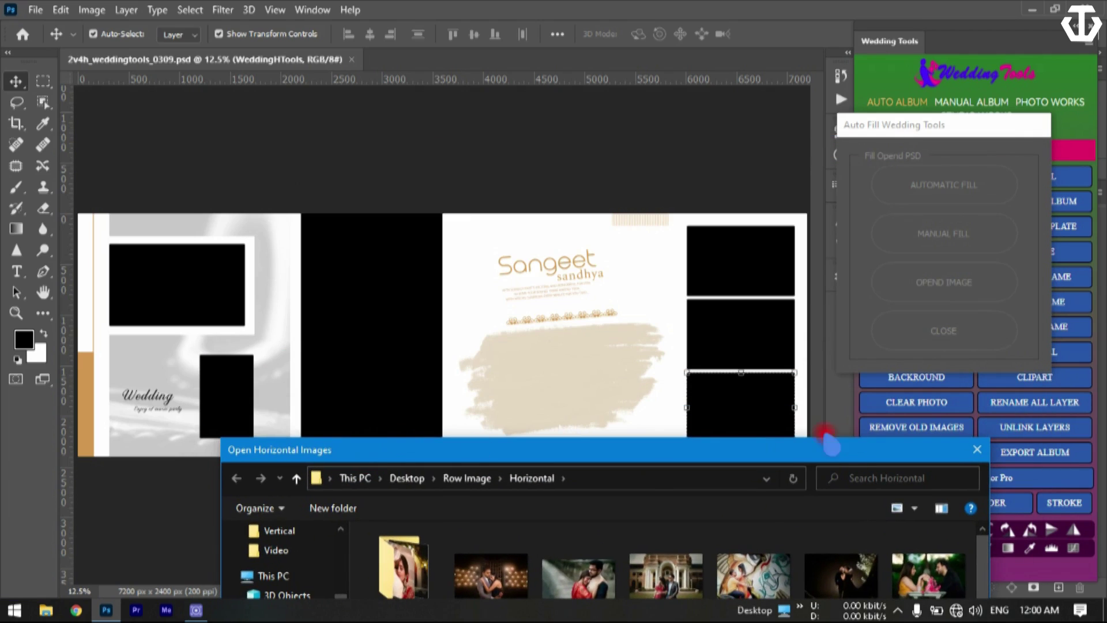
{"action": "left_click_drag", "start_coordinate": [723, 453], "coordinate": [582, 134]}
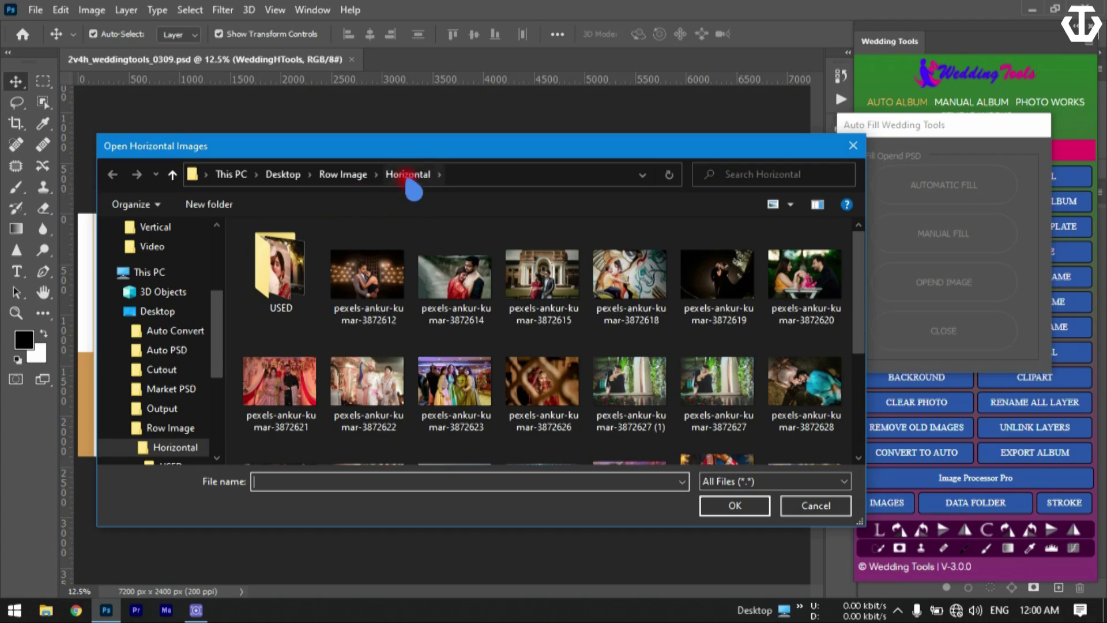
{"action": "double_click", "coordinate": [351, 312]}
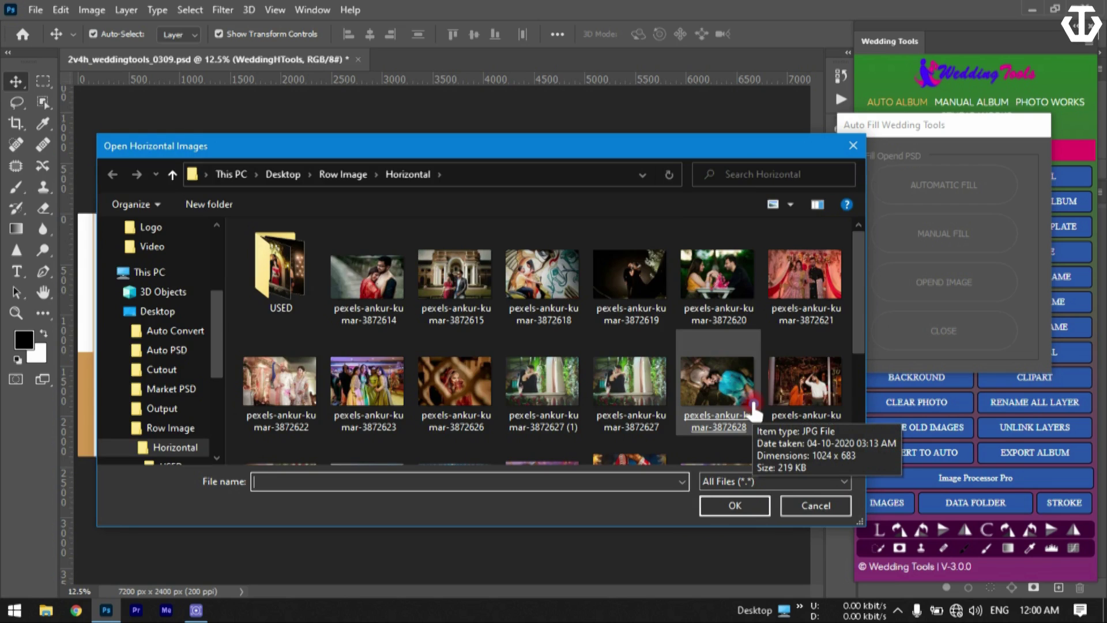
- Fill the three remaining rectangular horizontal frames with the photos numbered 3872614, 3872615 and 3872618
{"action": "left_click_drag", "start_coordinate": [638, 146], "coordinate": [899, 484]}
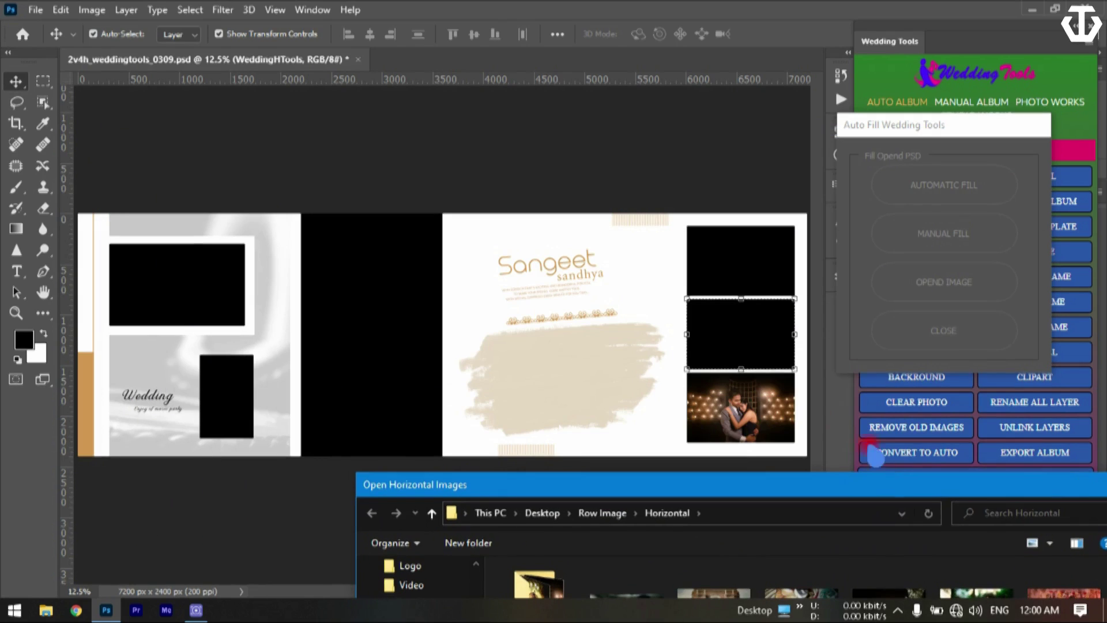
{"action": "left_click_drag", "start_coordinate": [823, 486], "coordinate": [638, 145]}
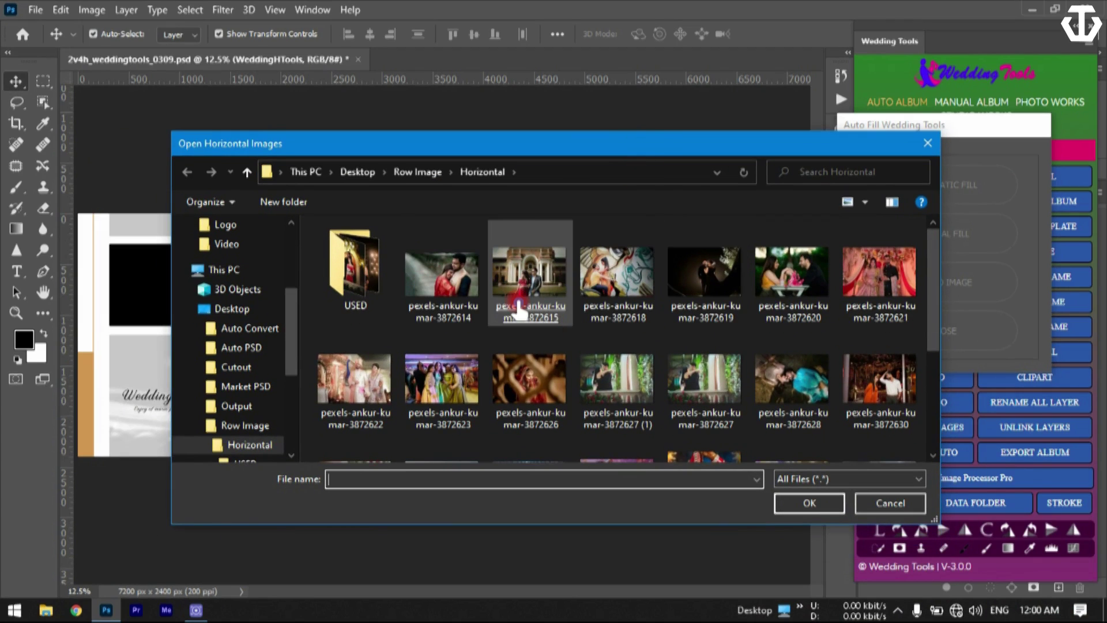
{"action": "double_click", "coordinate": [456, 305]}
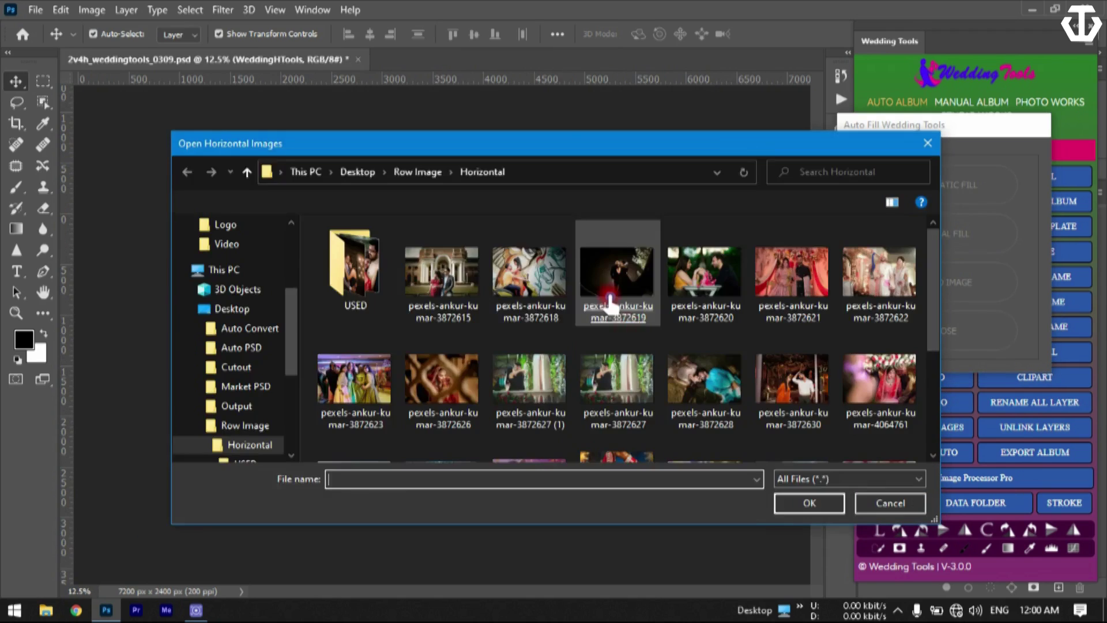
{"action": "double_click", "coordinate": [603, 300]}
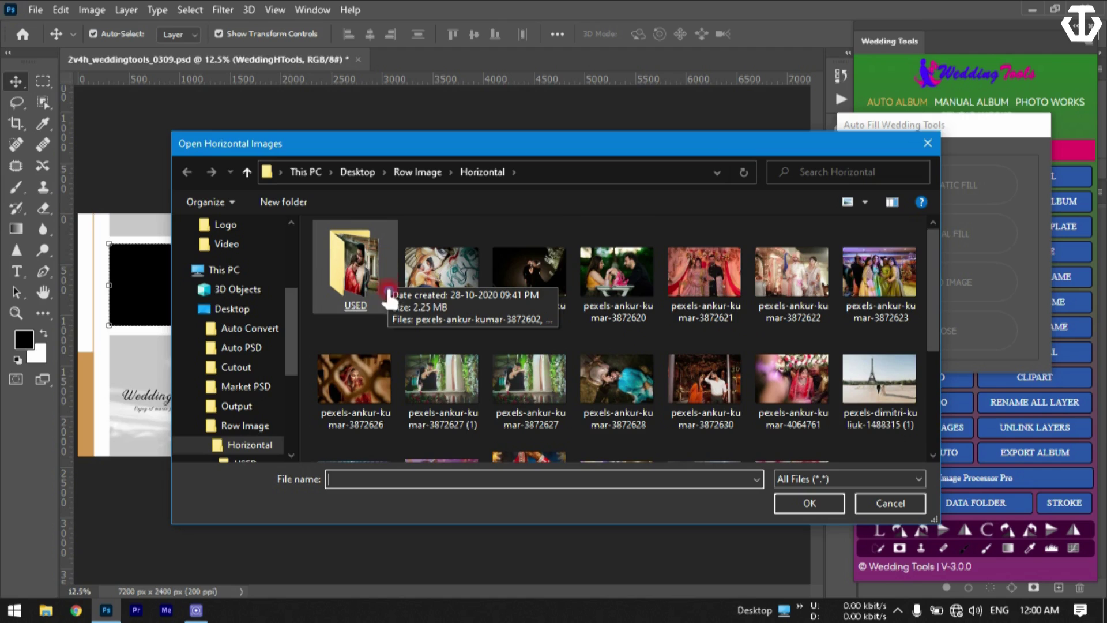
{"action": "double_click", "coordinate": [363, 297]}
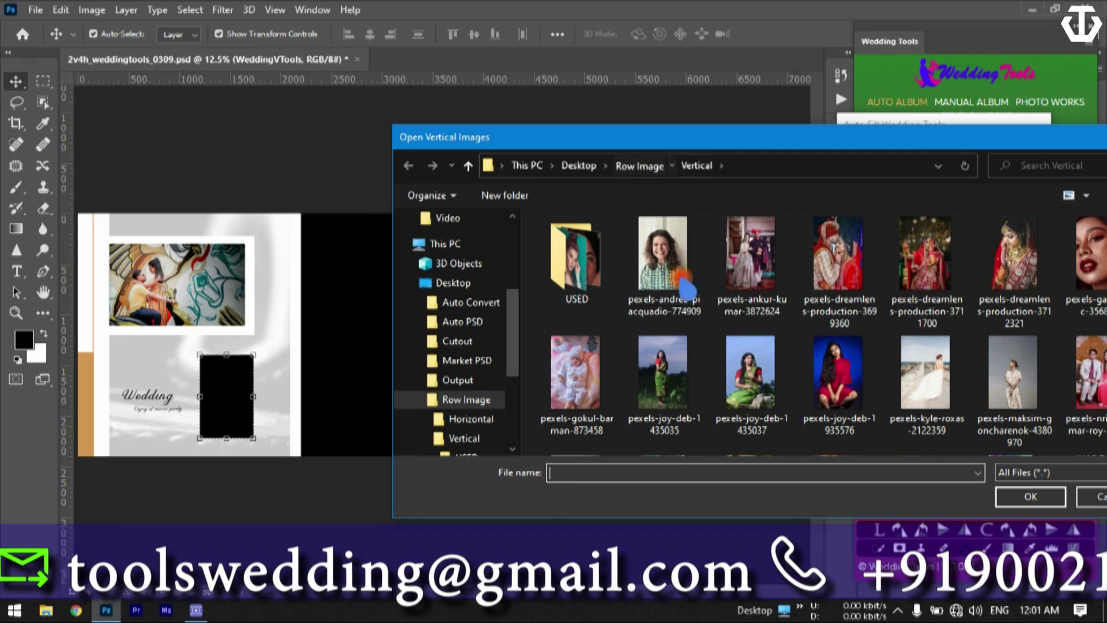
- Fill the small vertical frame with the vertical photo numbered 3872624 and the tall centre frame with the photo numbered 3699360
{"action": "left_click", "coordinate": [639, 166]}
{"action": "double_click", "coordinate": [606, 314]}
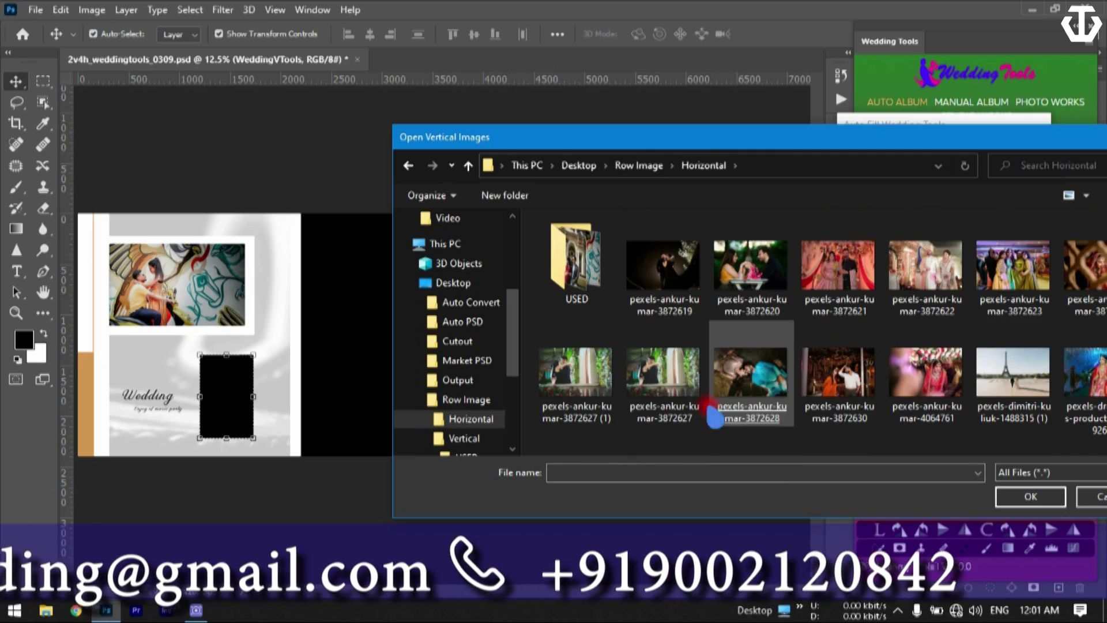
{"action": "left_click", "coordinate": [718, 410]}
{"action": "left_click", "coordinate": [639, 166]}
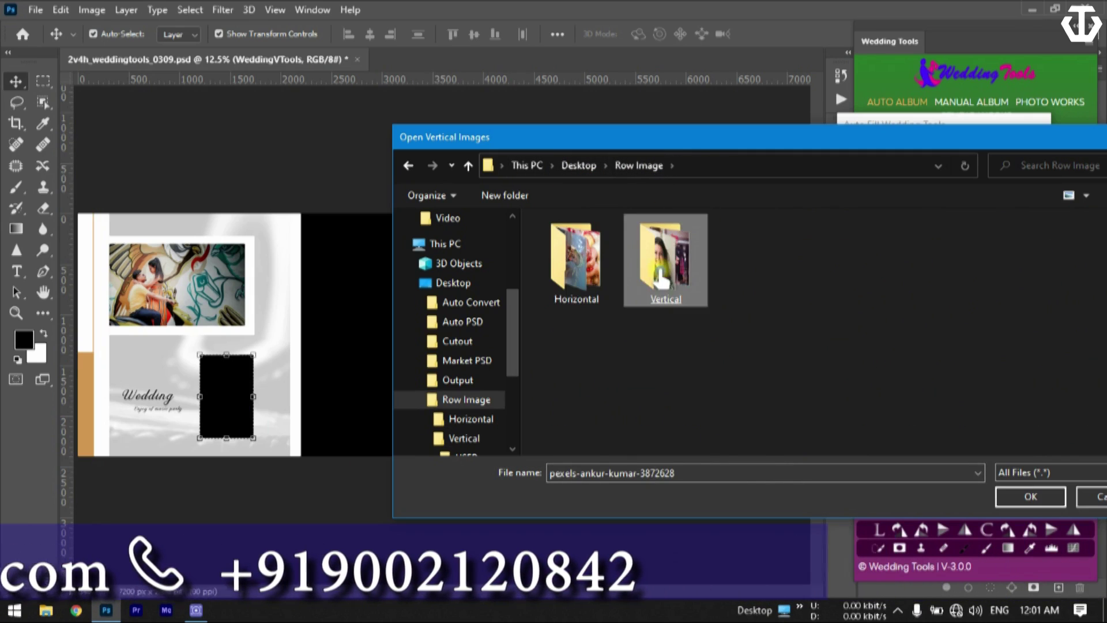
{"action": "double_click", "coordinate": [664, 257]}
{"action": "double_click", "coordinate": [751, 254]}
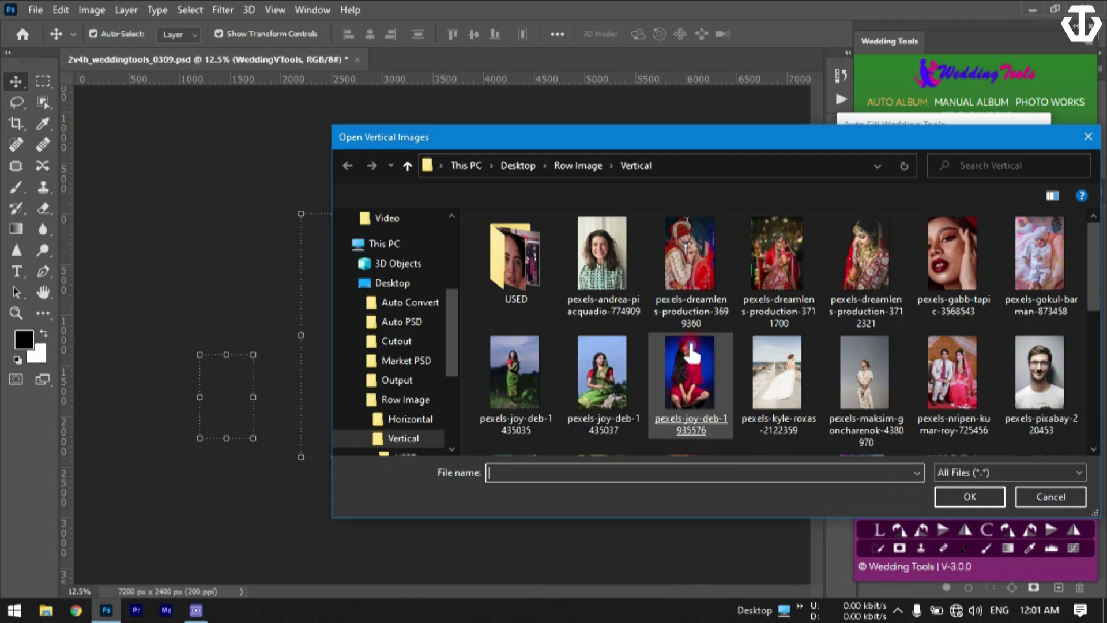
{"action": "left_click", "coordinate": [685, 283]}
{"action": "double_click", "coordinate": [685, 283]}
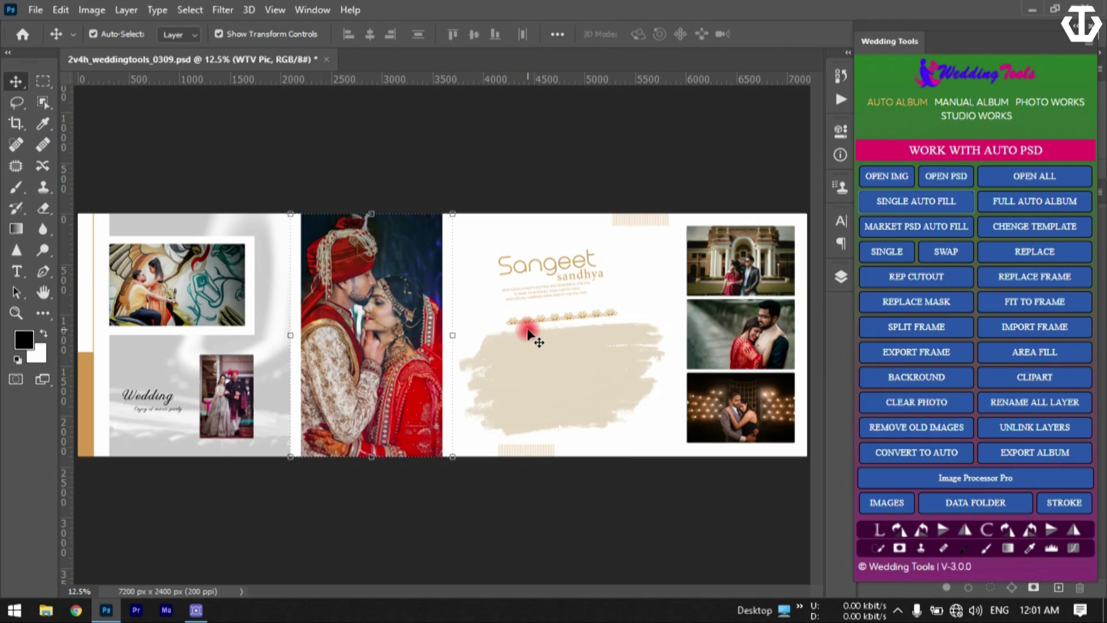
- Review the Single Auto Fill options, including Opend Image, and close them without filling the template
{"action": "left_click", "coordinate": [899, 203]}
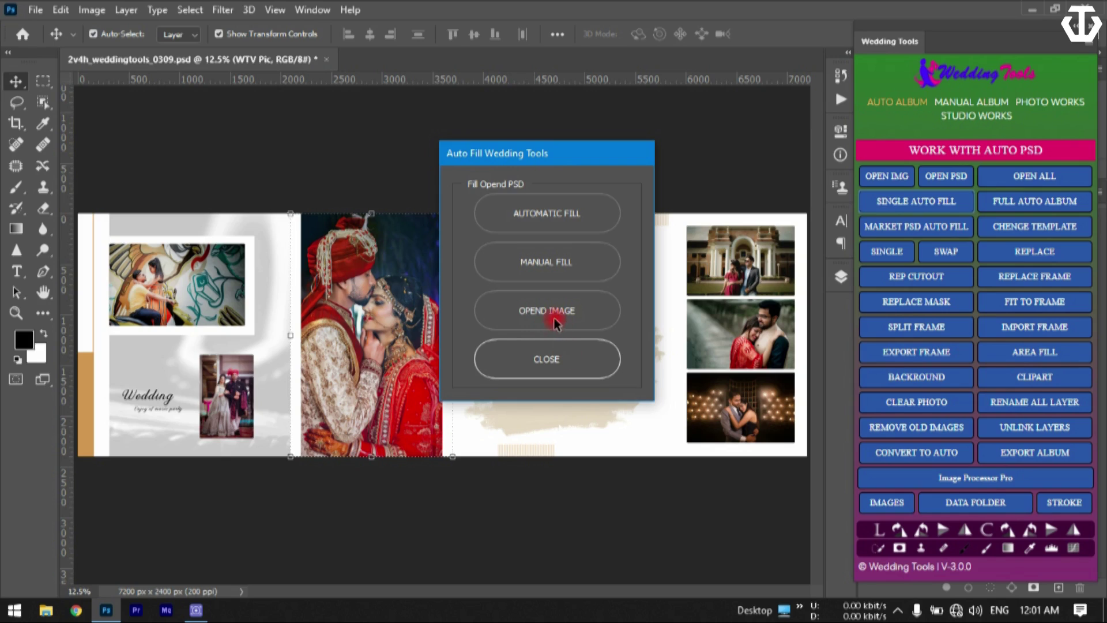
{"action": "left_click", "coordinate": [580, 374]}
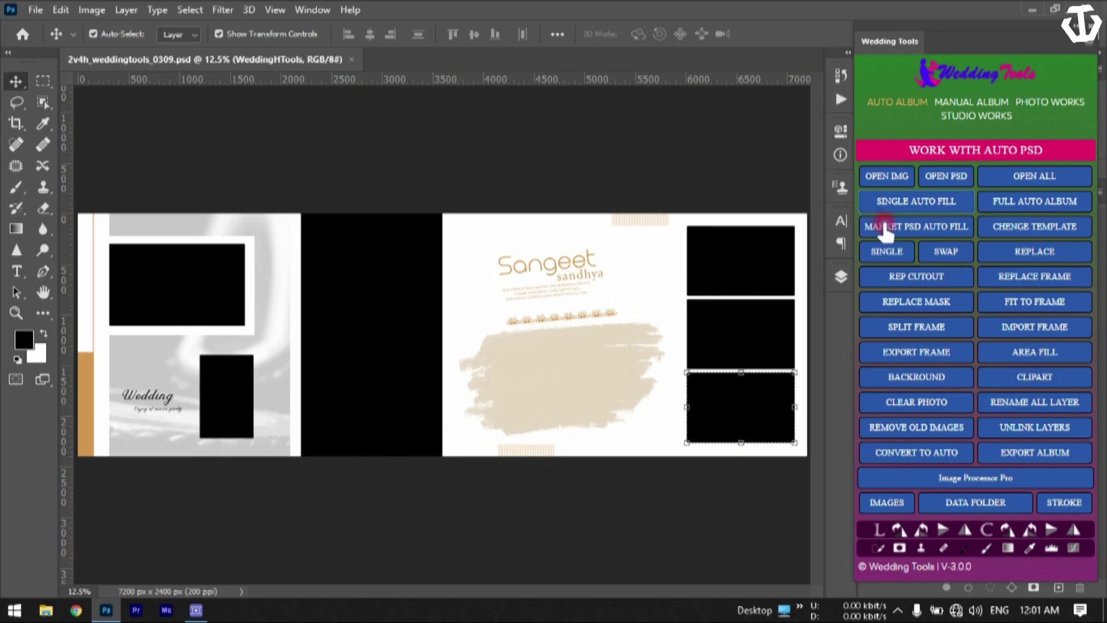
{"action": "left_click", "coordinate": [891, 202]}
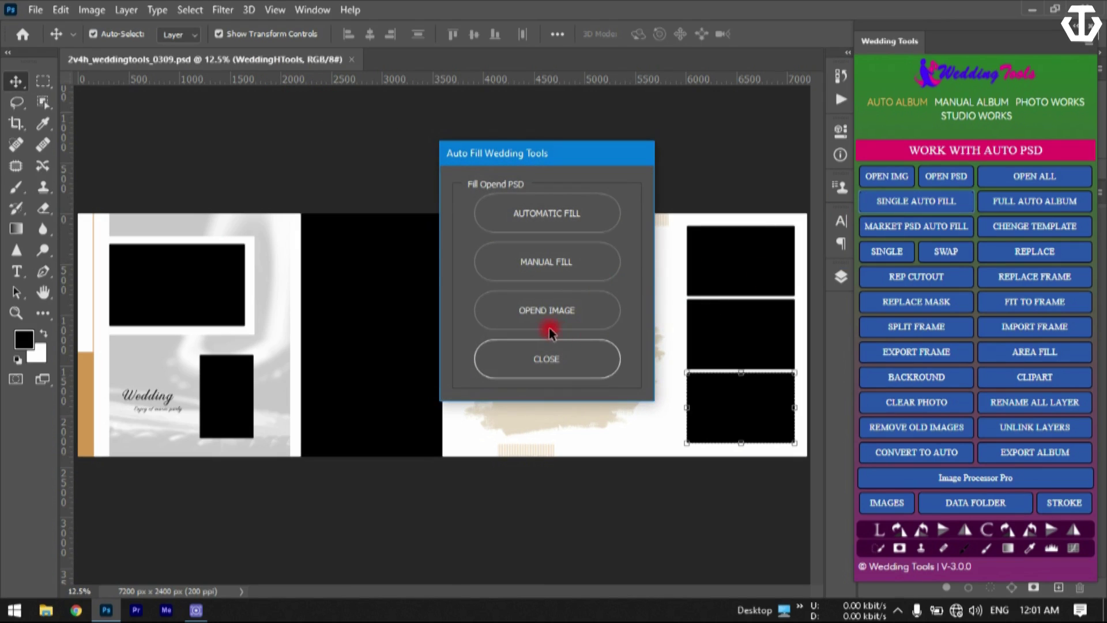
{"action": "left_click", "coordinate": [549, 358]}
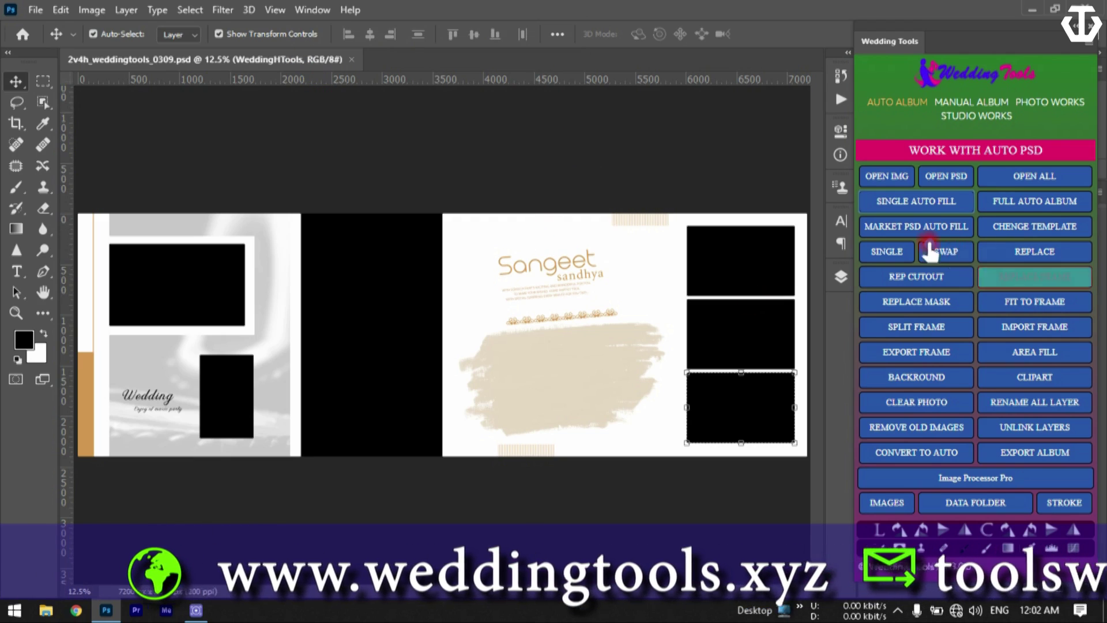
{"action": "left_click", "coordinate": [940, 177]}
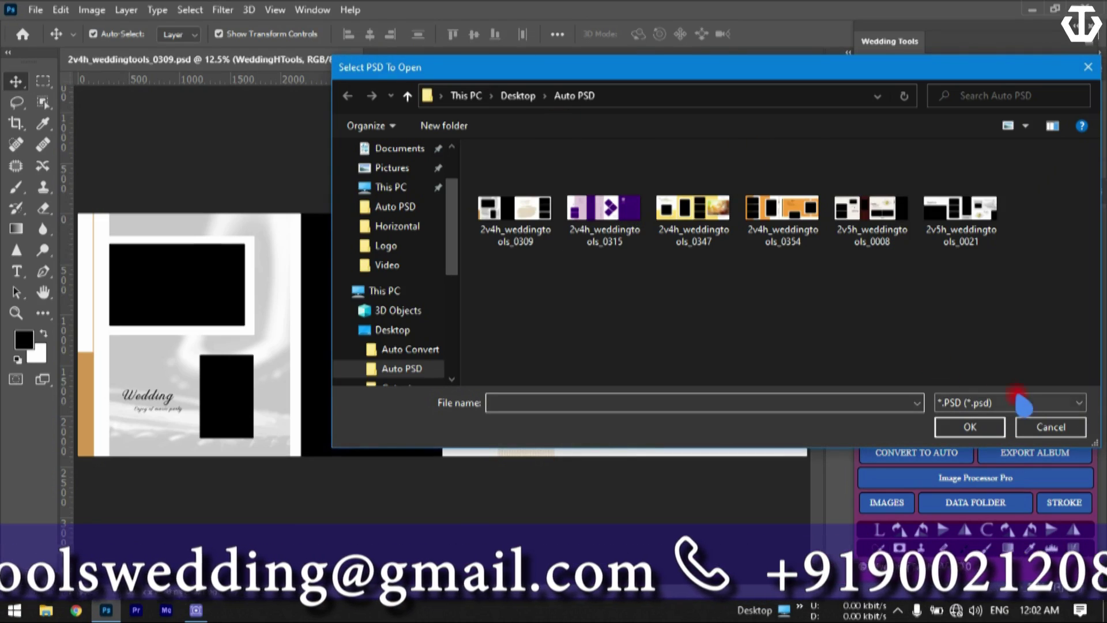
{"action": "left_click", "coordinate": [1032, 430]}
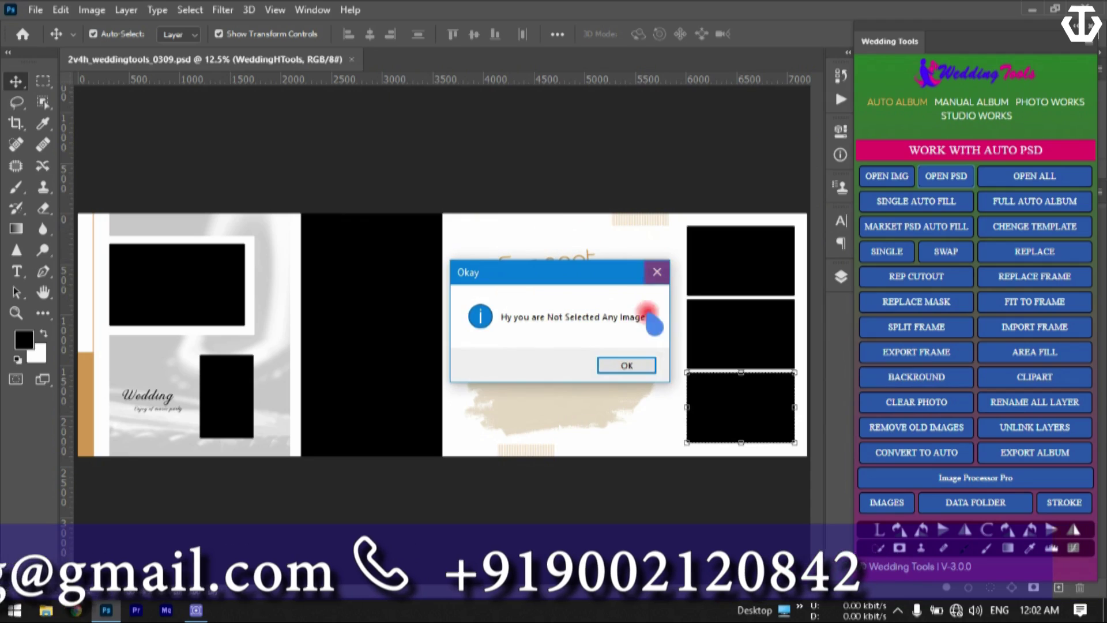
{"action": "left_click", "coordinate": [655, 364]}
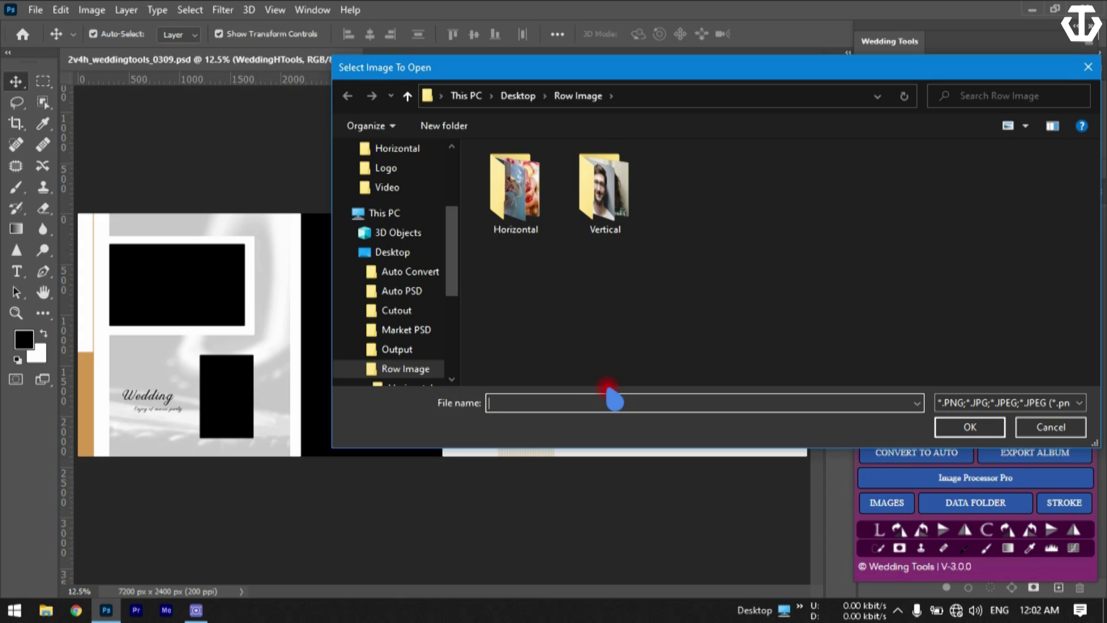
- Open the three vertical photos numbered 1435037, 1935576 and 2122359 from the Row Image Vertical folder
{"action": "double_click", "coordinate": [623, 234]}
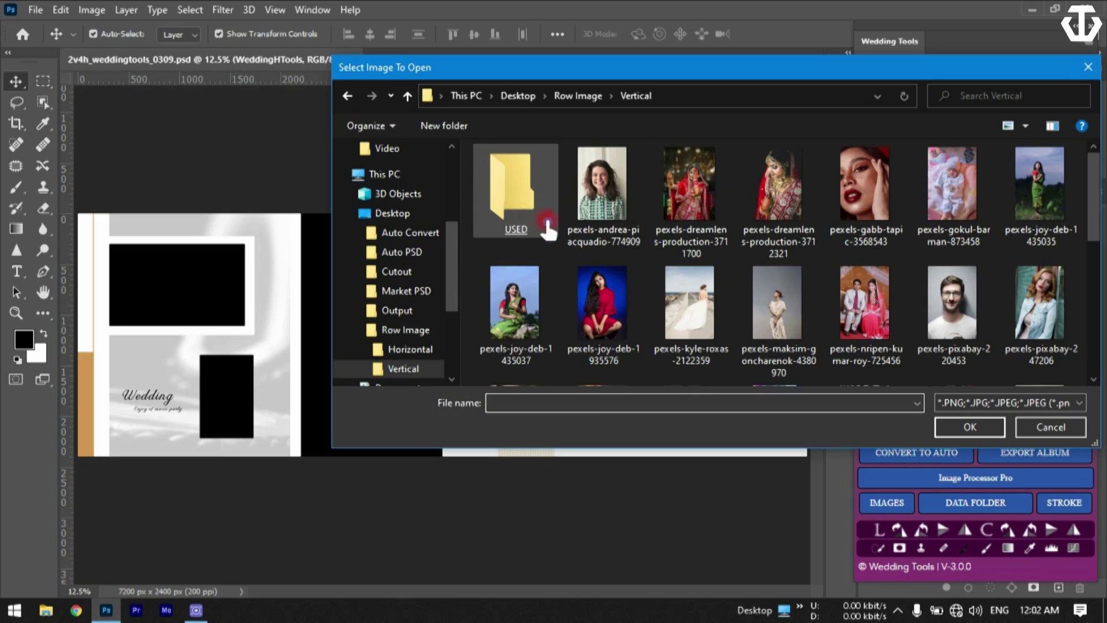
{"action": "left_click_drag", "start_coordinate": [470, 313], "coordinate": [665, 315]}
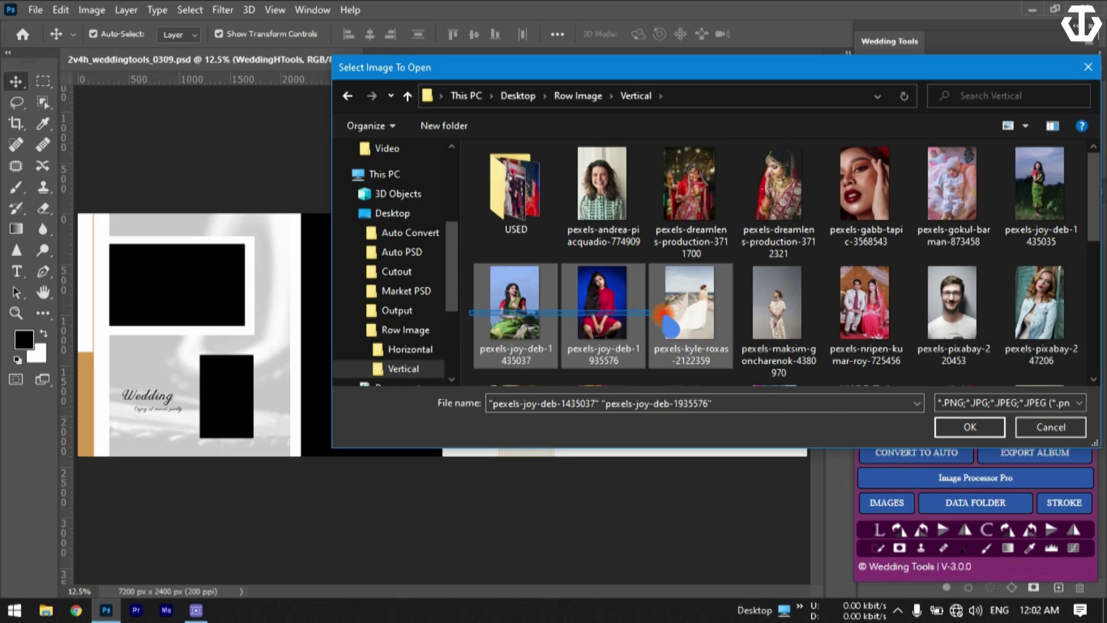
{"action": "left_click", "coordinate": [949, 428]}
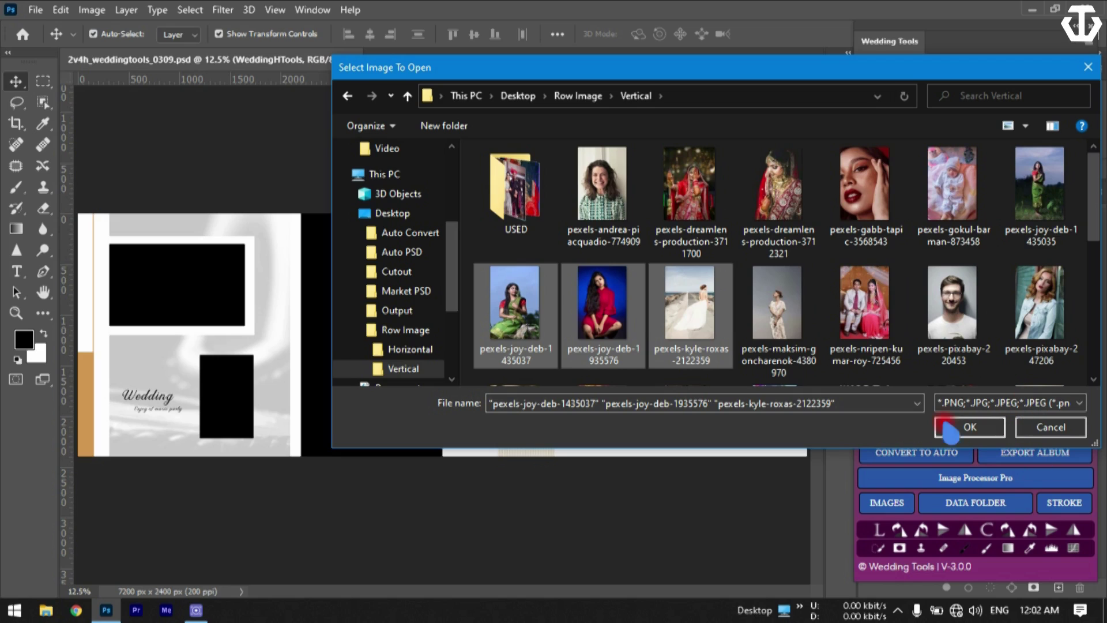
{"action": "left_click", "coordinate": [949, 428]}
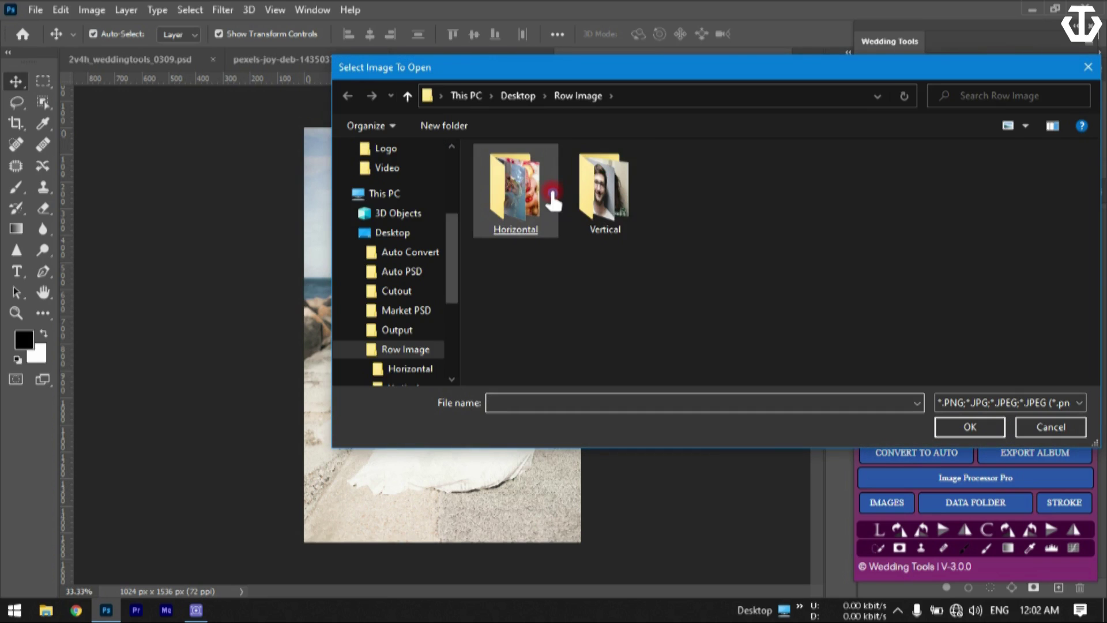
- Open the six horizontal photos numbered 3872619 to 3872623 and 3872626 from the Row Image Horizontal folder
{"action": "double_click", "coordinate": [553, 199]}
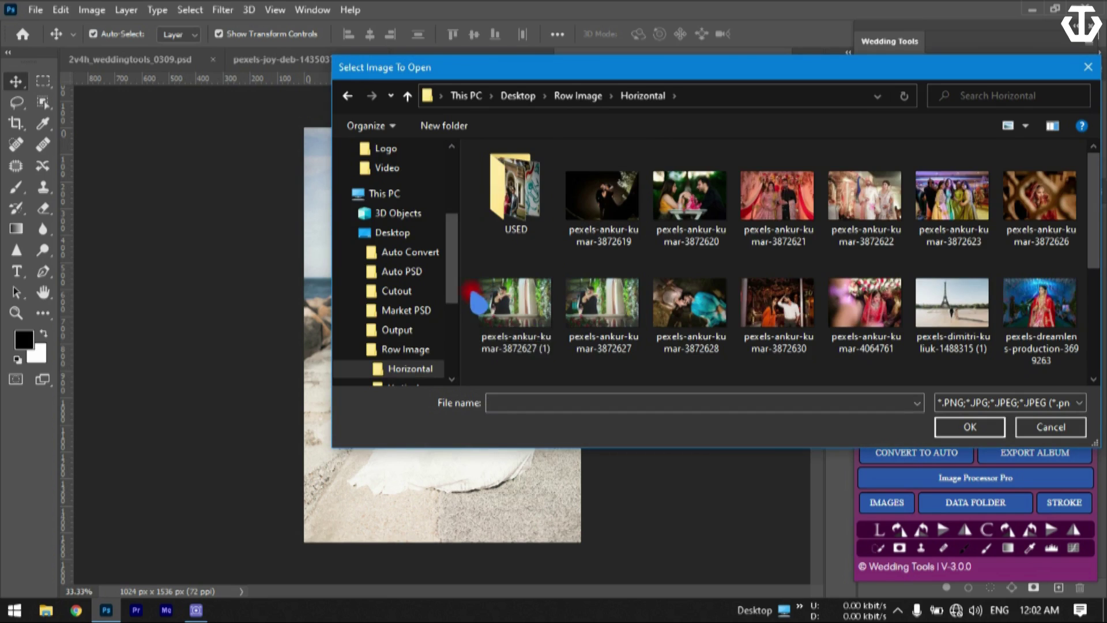
{"action": "left_click", "coordinate": [614, 236]}
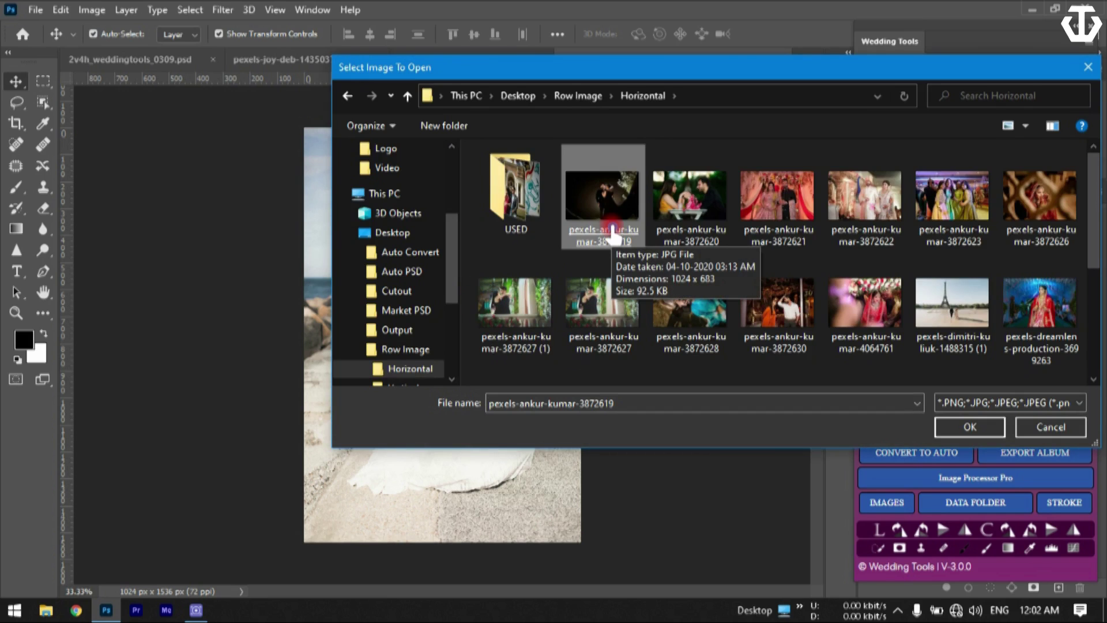
{"action": "left_click", "coordinate": [1024, 224], "text": "shift"}
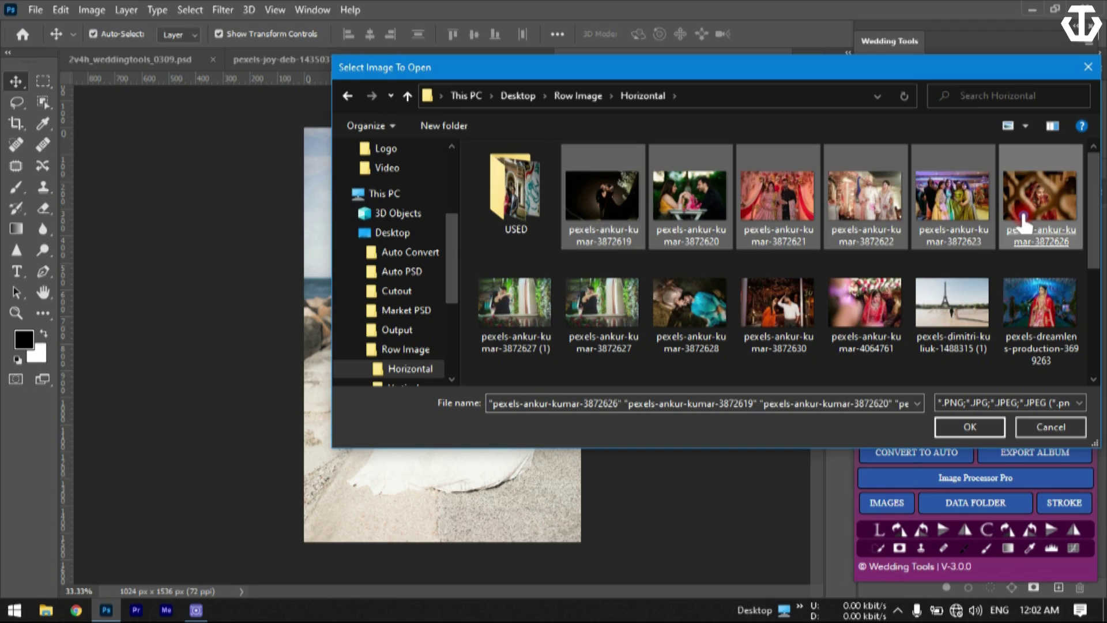
{"action": "left_click", "coordinate": [973, 427]}
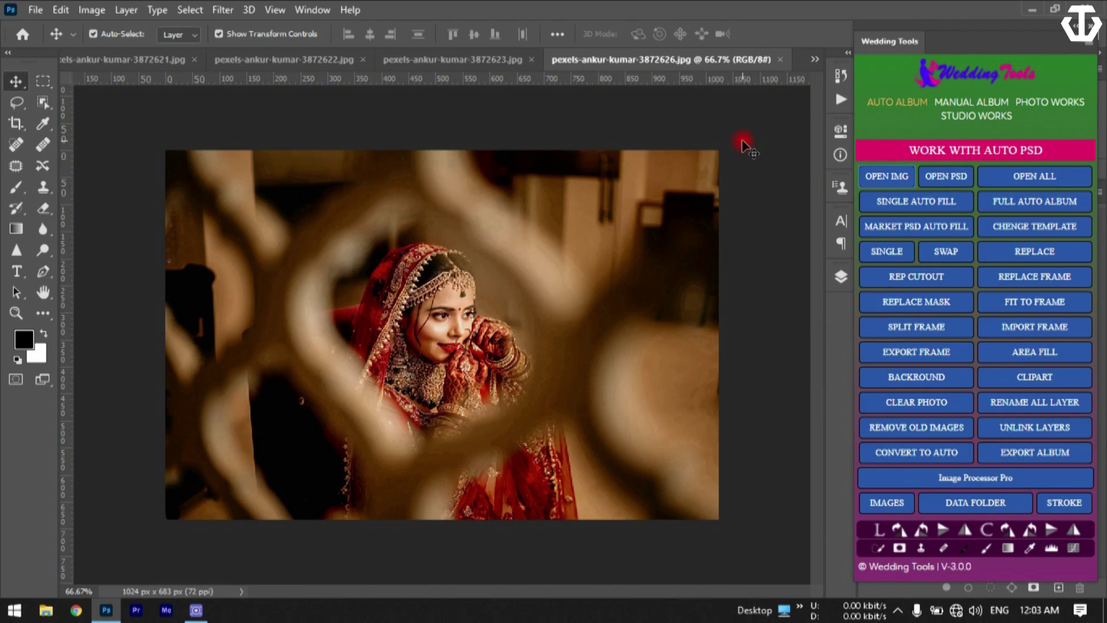
- Return to the 2v4h_weddingtools_0309 template and fill its frames using Single Auto Fill's Opend Image option
{"action": "left_click", "coordinate": [815, 60]}
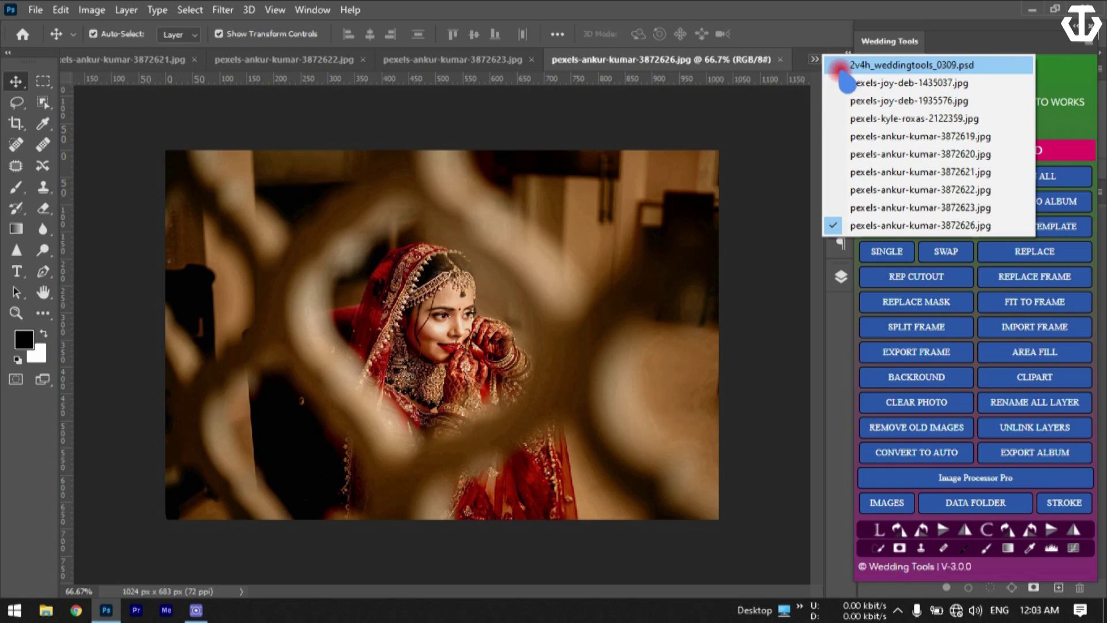
{"action": "left_click", "coordinate": [842, 65]}
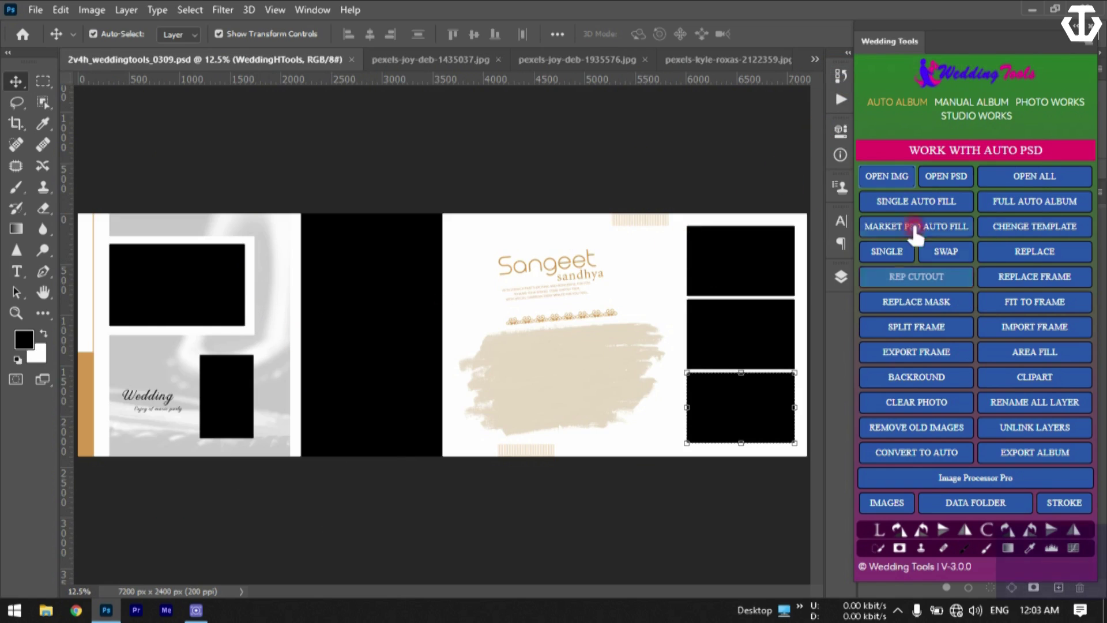
{"action": "left_click", "coordinate": [917, 201]}
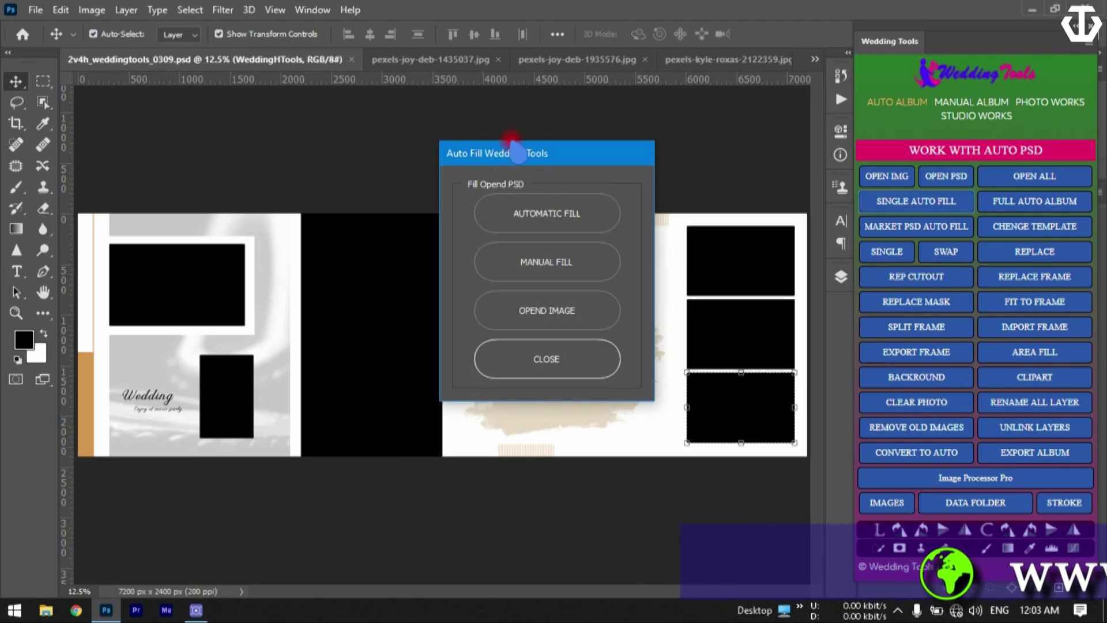
{"action": "left_click_drag", "start_coordinate": [507, 151], "coordinate": [919, 112]}
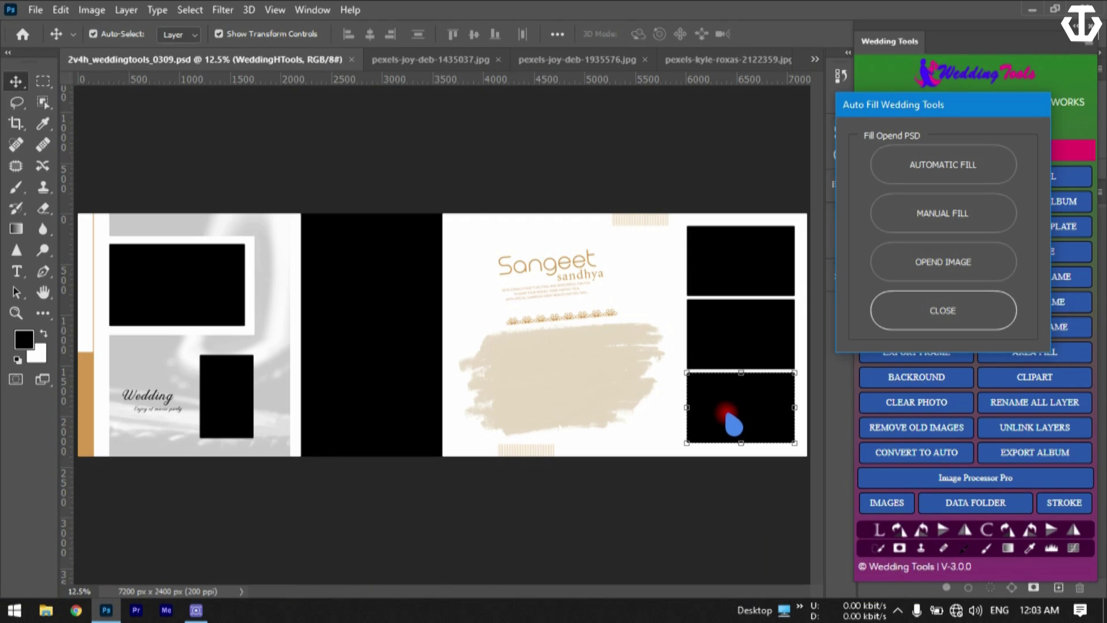
{"action": "left_click", "coordinate": [906, 264]}
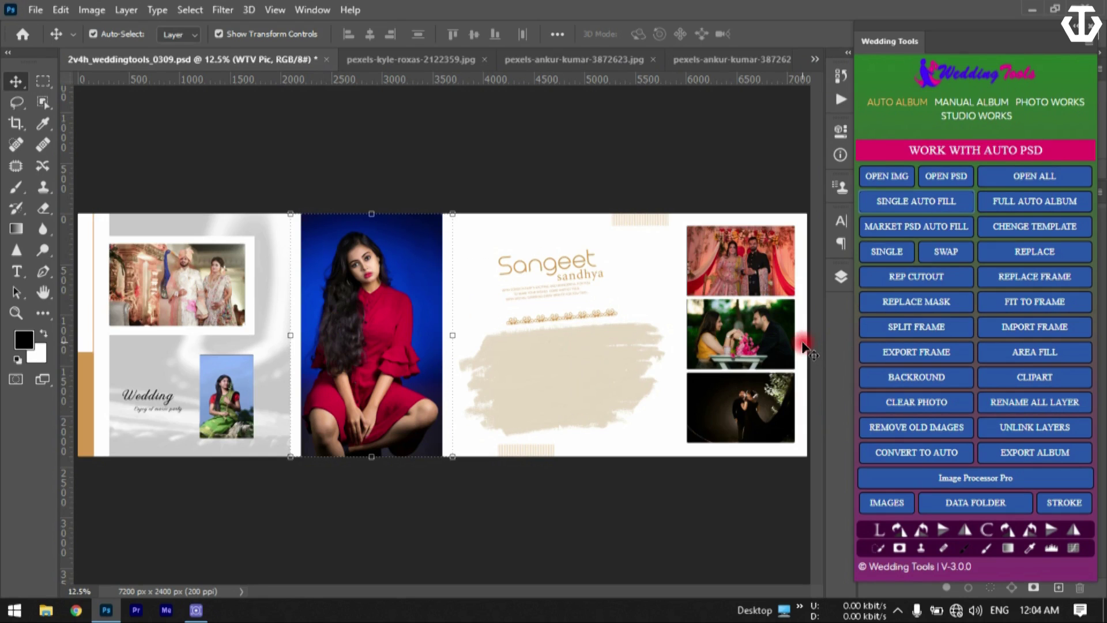
- Check which photos are still open and close every document except the 2v4h_weddingtools_0309 template
{"action": "left_click", "coordinate": [813, 59]}
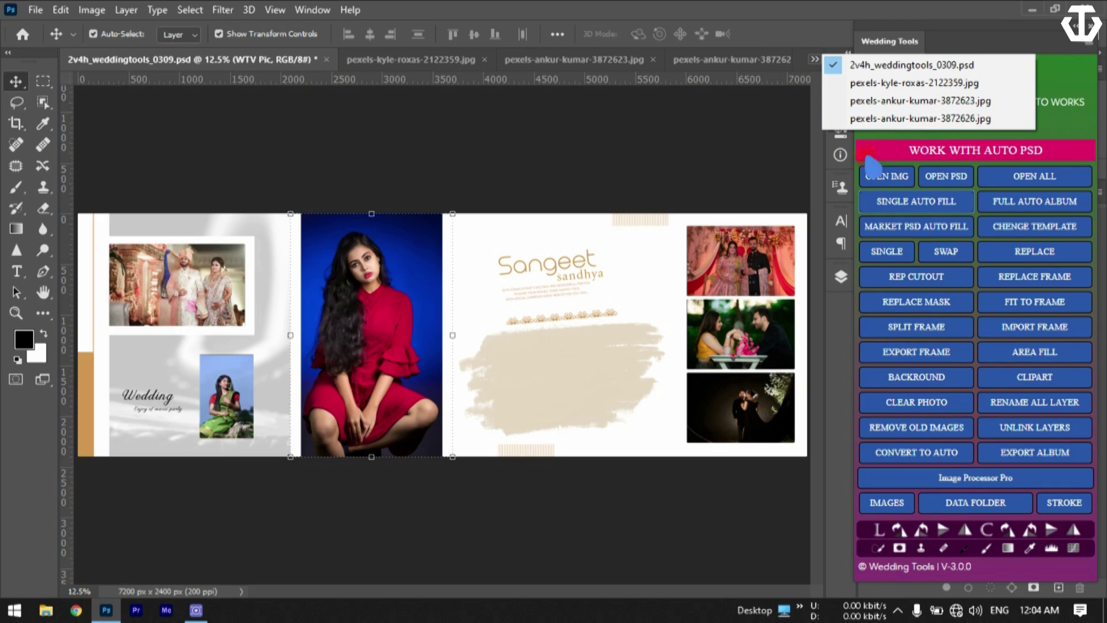
{"action": "left_click", "coordinate": [825, 185]}
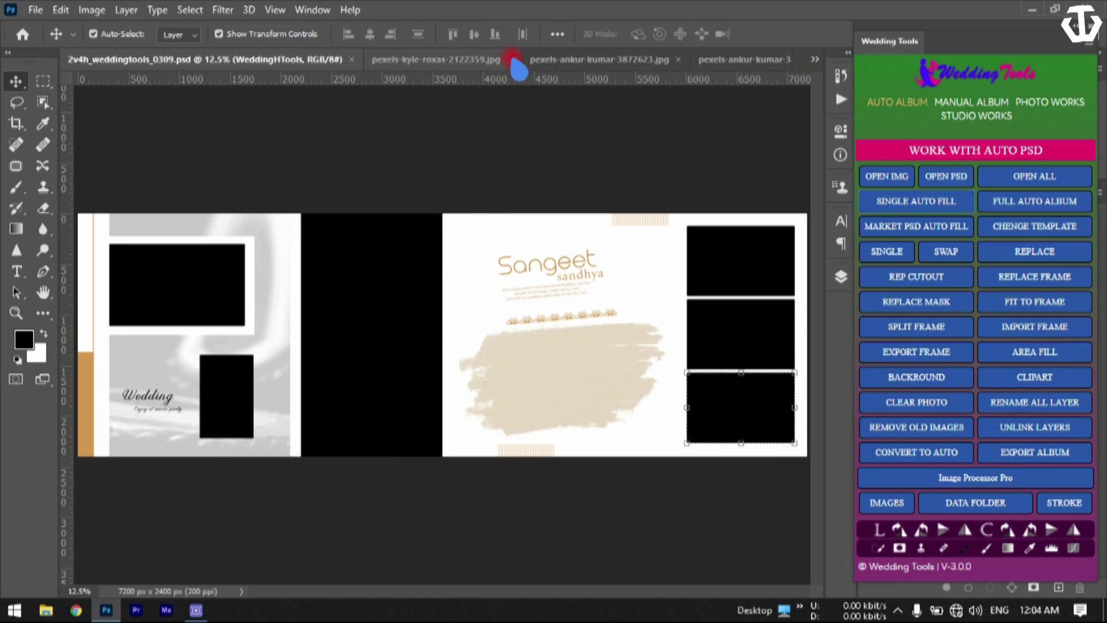
{"action": "right_click", "coordinate": [288, 61]}
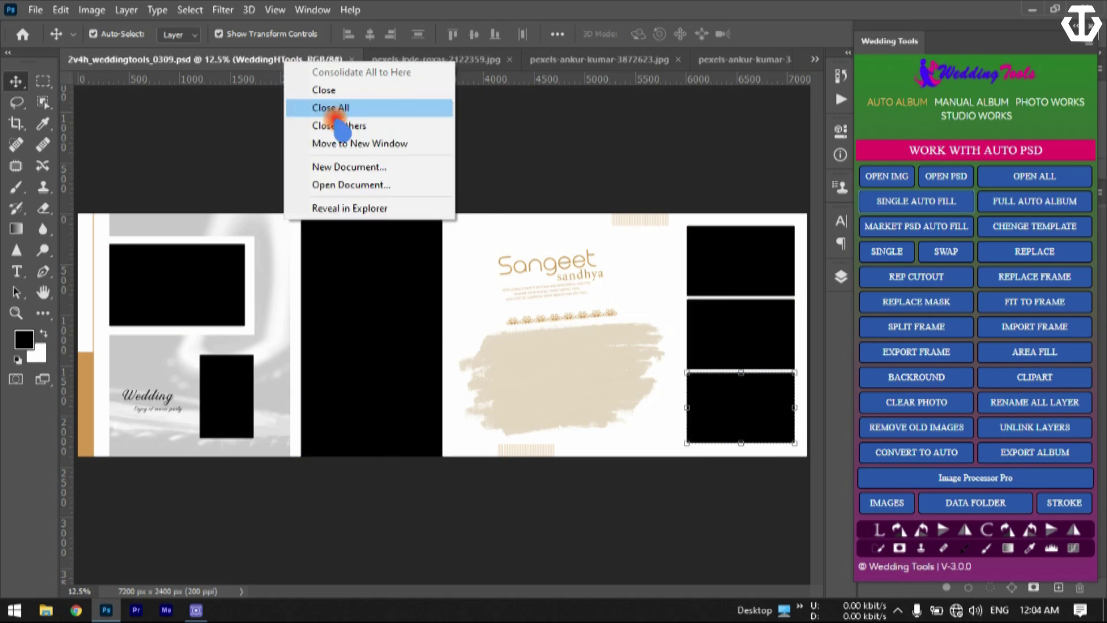
{"action": "left_click", "coordinate": [385, 125]}
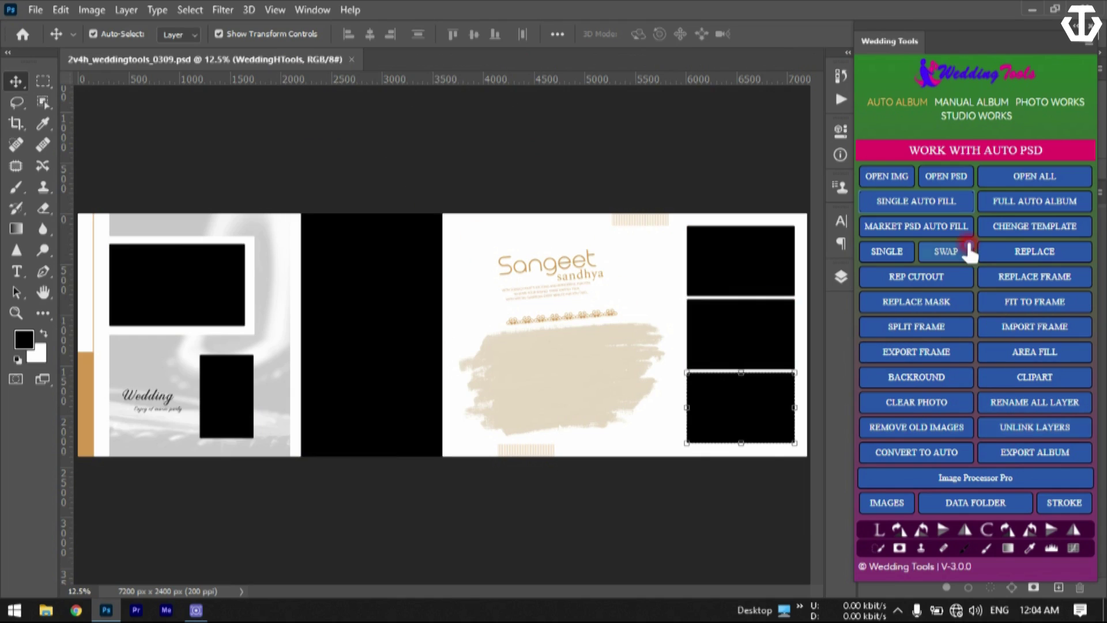
- Close the 2v4h_weddingtools_0309 template and start the Full Auto Album command with no document open
{"action": "left_click", "coordinate": [995, 213]}
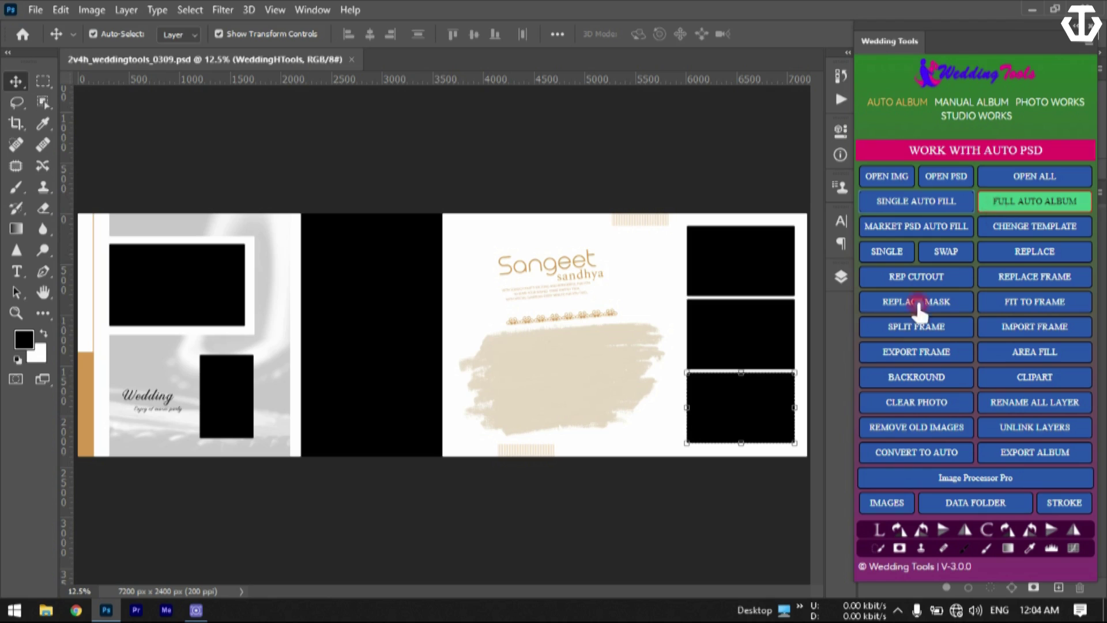
{"action": "left_click", "coordinate": [996, 208]}
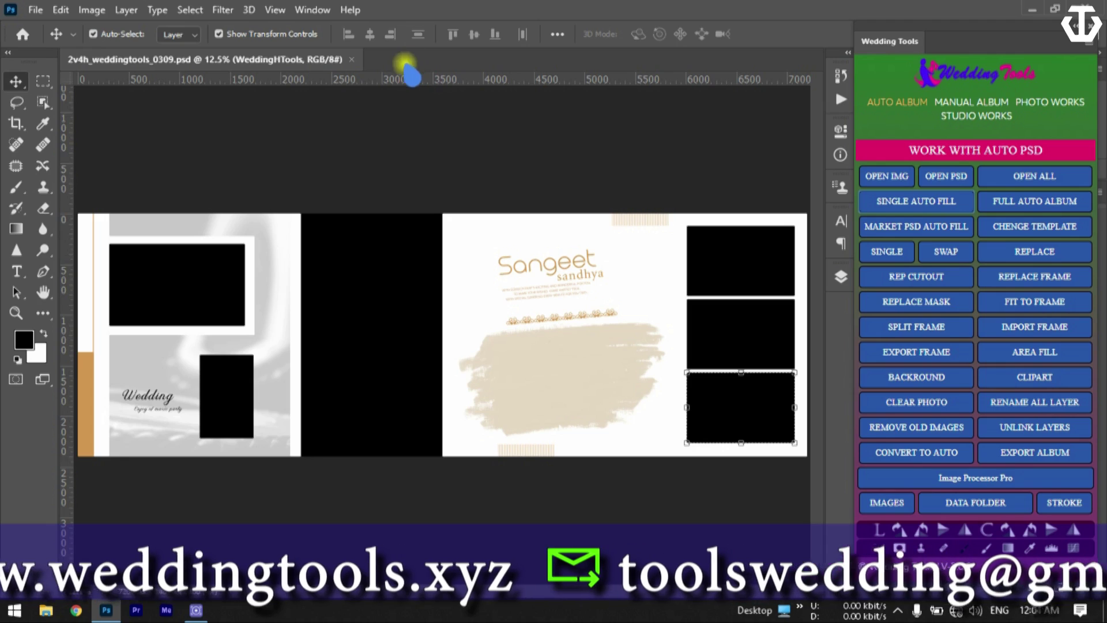
{"action": "left_click", "coordinate": [351, 59]}
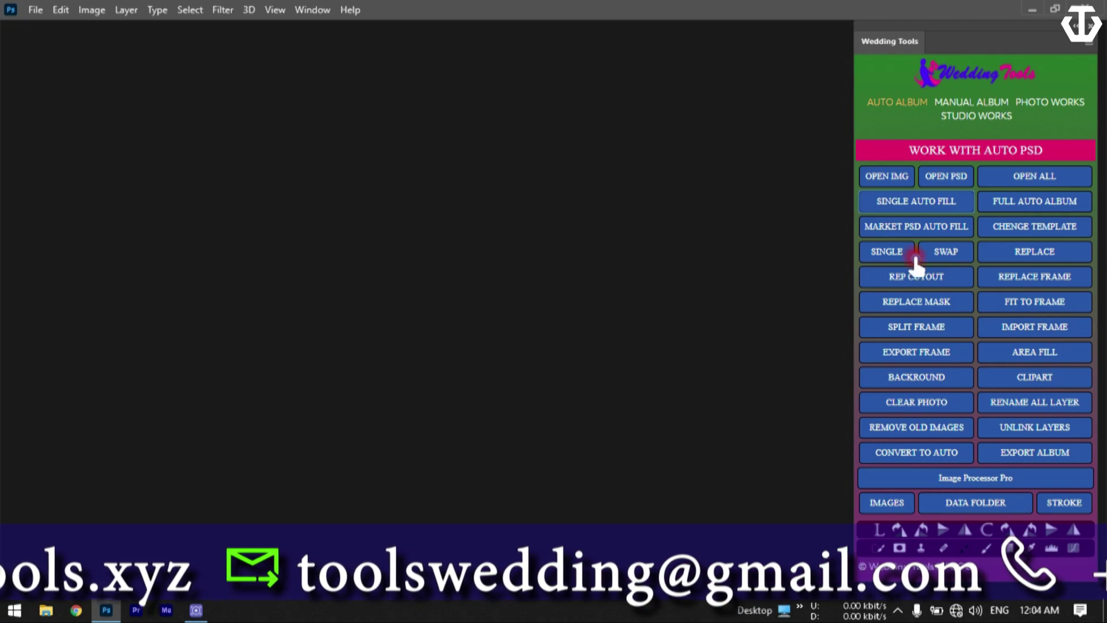
{"action": "left_click", "coordinate": [1011, 202]}
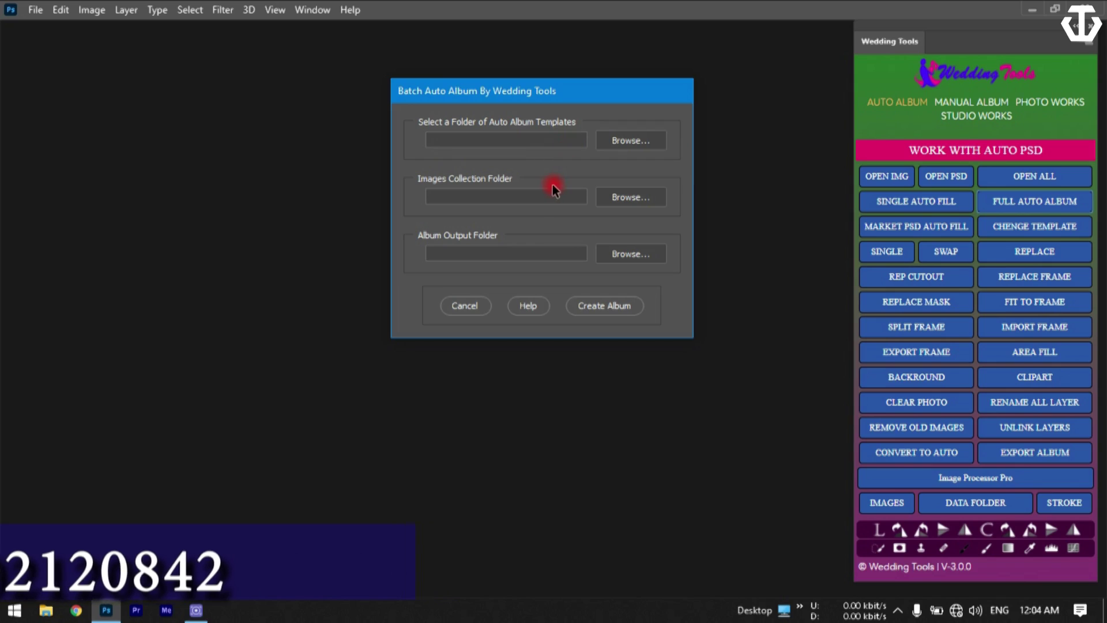
{"action": "right_click", "coordinate": [450, 136]}
{"action": "left_click", "coordinate": [417, 175]}
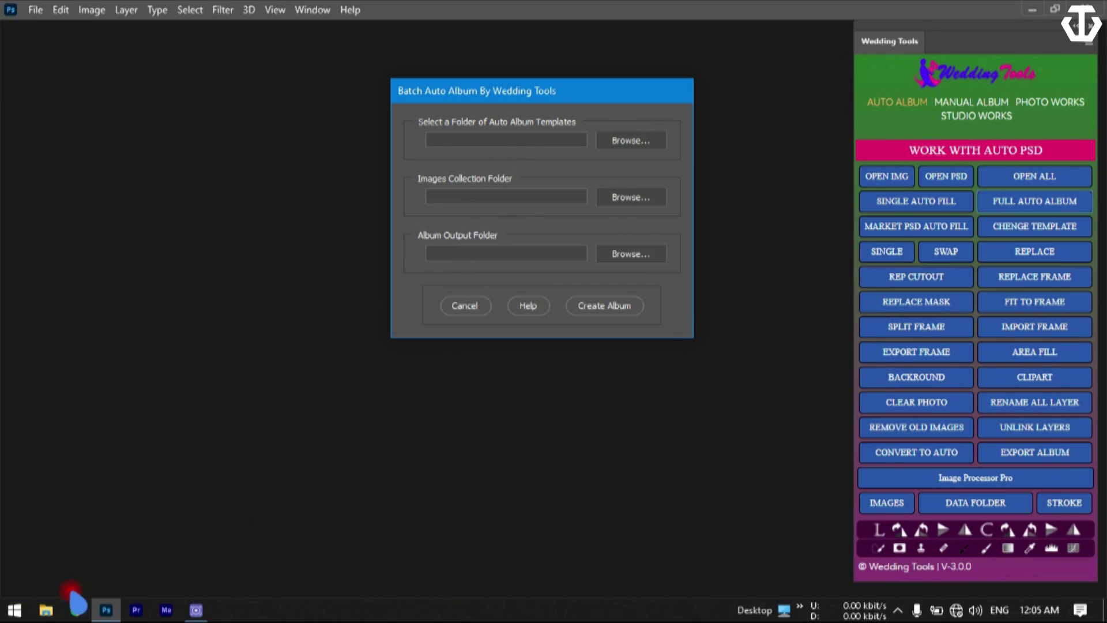
- Switch to File Explorer and open the Desktop folder to view the template, image and output folders
{"action": "left_click", "coordinate": [44, 610]}
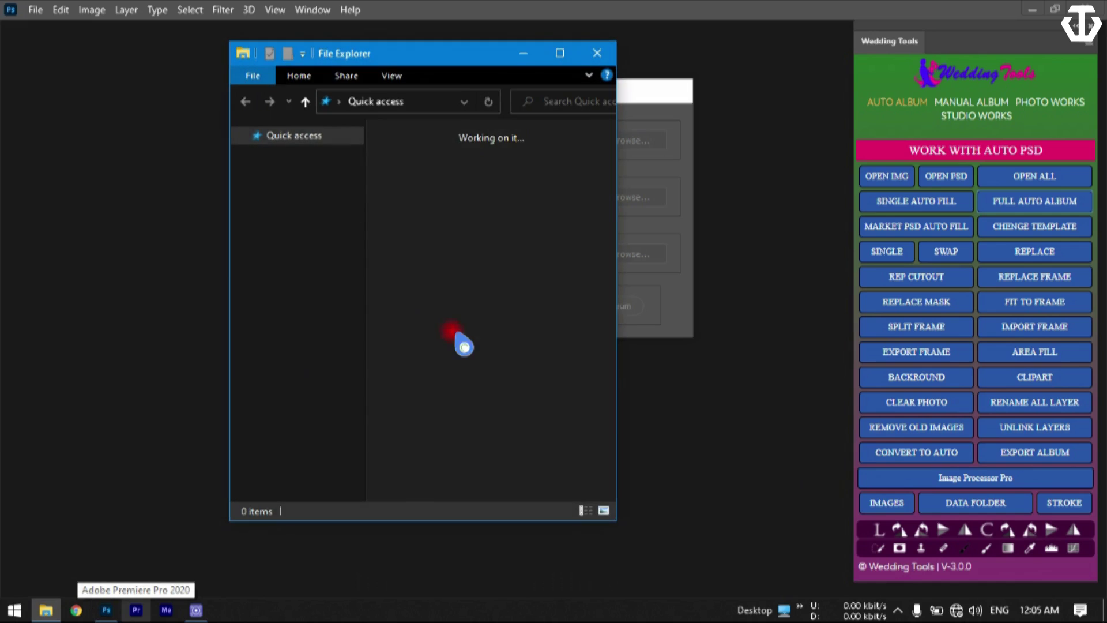
{"action": "left_click", "coordinate": [282, 164]}
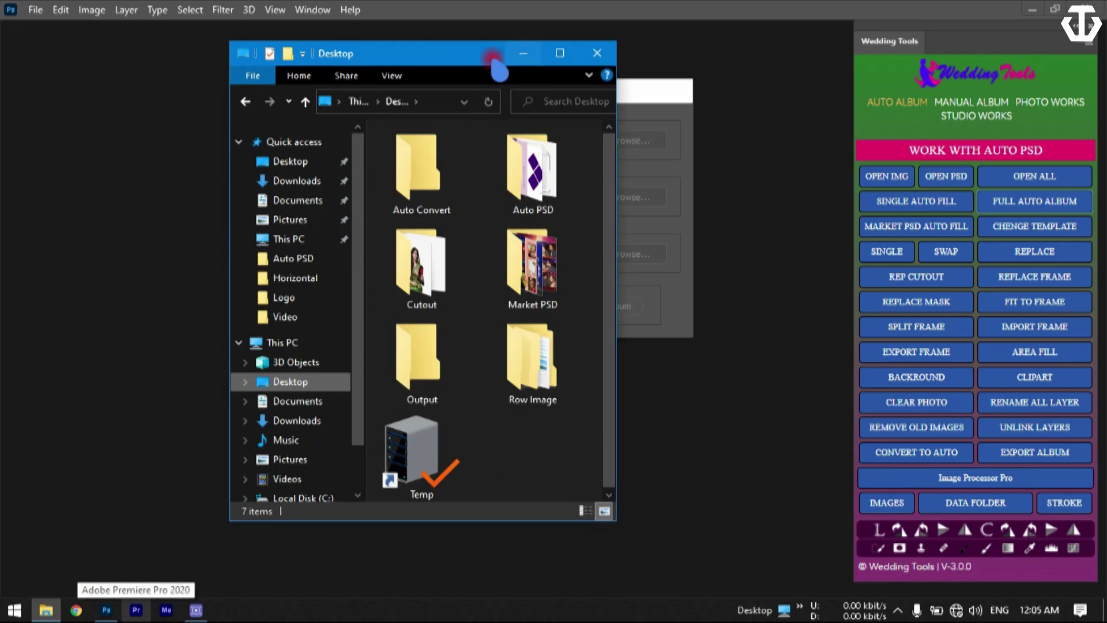
- Move File Explorer clear of the Batch Auto Album dialog and open the Desktop's Auto PSD folder
{"action": "left_click_drag", "start_coordinate": [497, 54], "coordinate": [259, 69]}
{"action": "left_click", "coordinate": [437, 127]}
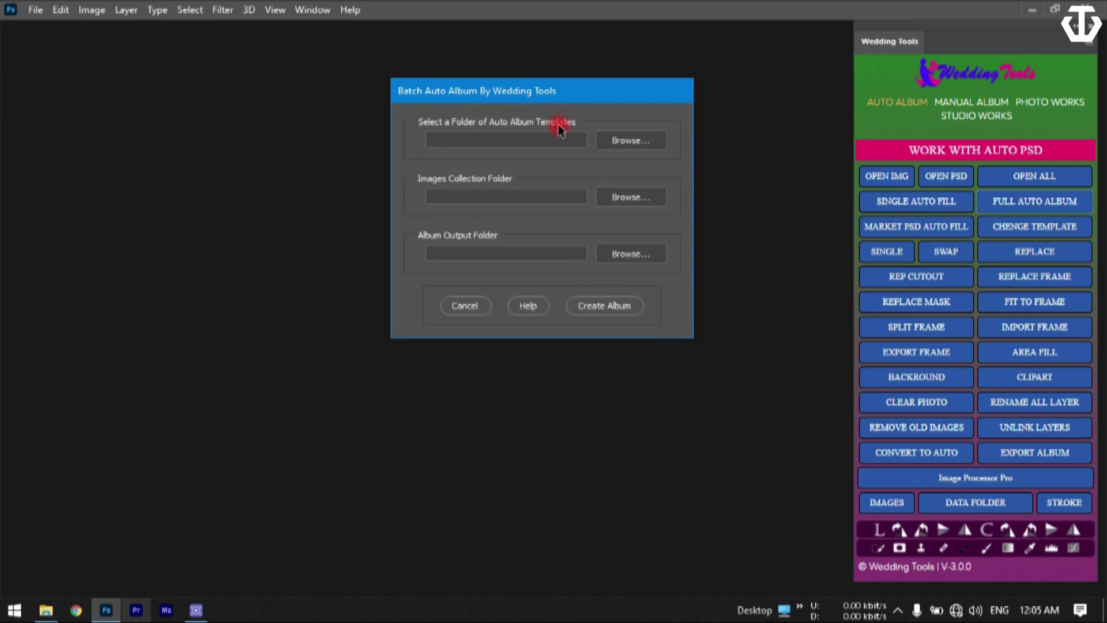
{"action": "left_click", "coordinate": [607, 141]}
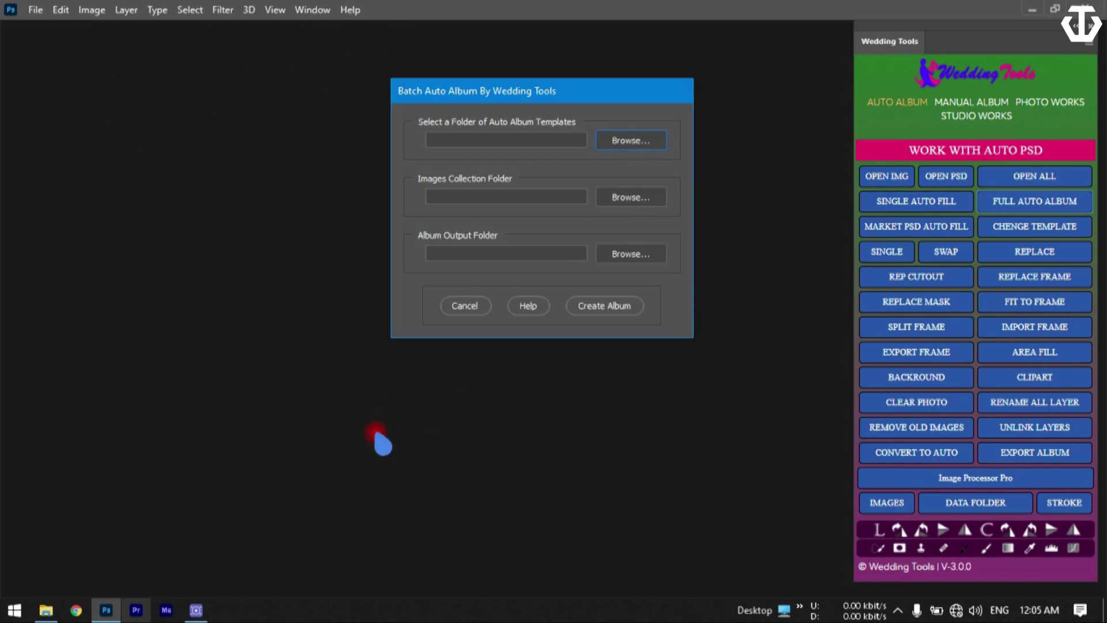
{"action": "left_click", "coordinate": [48, 610]}
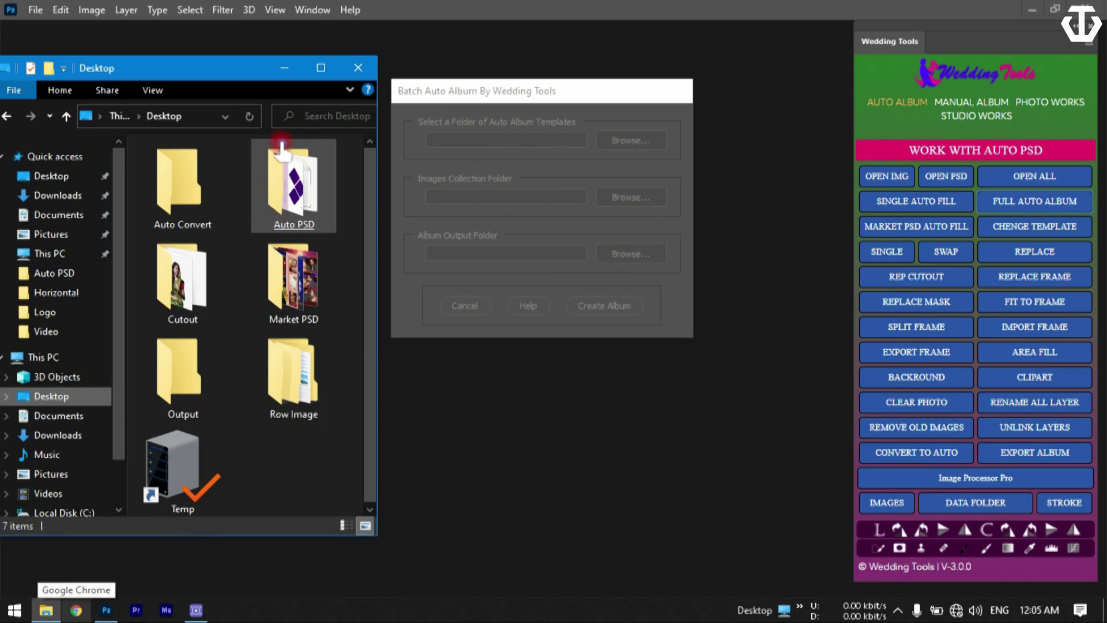
{"action": "left_click", "coordinate": [286, 215]}
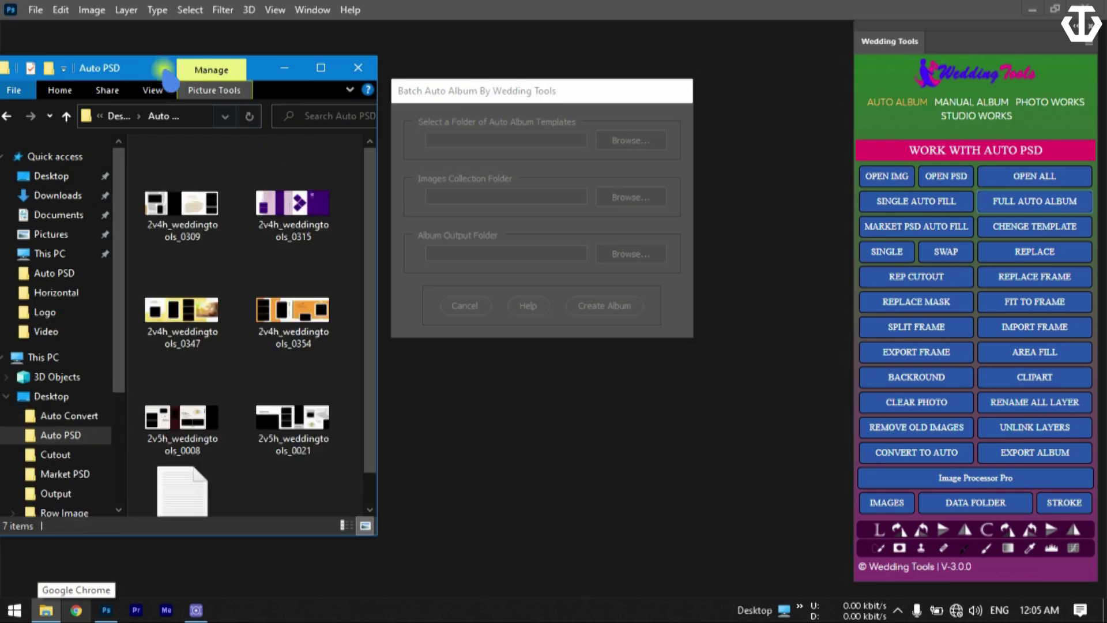
- Copy the full path of the Auto PSD folder in File Explorer
{"action": "left_click_drag", "start_coordinate": [161, 68], "coordinate": [477, 78]}
{"action": "left_click", "coordinate": [638, 74]}
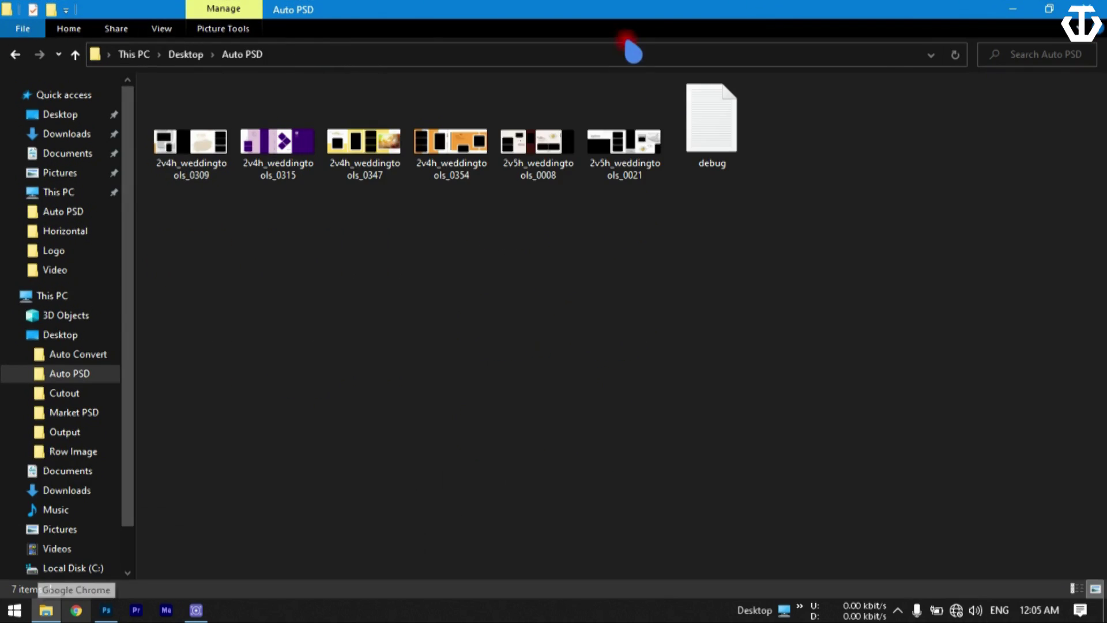
{"action": "left_click", "coordinate": [394, 57]}
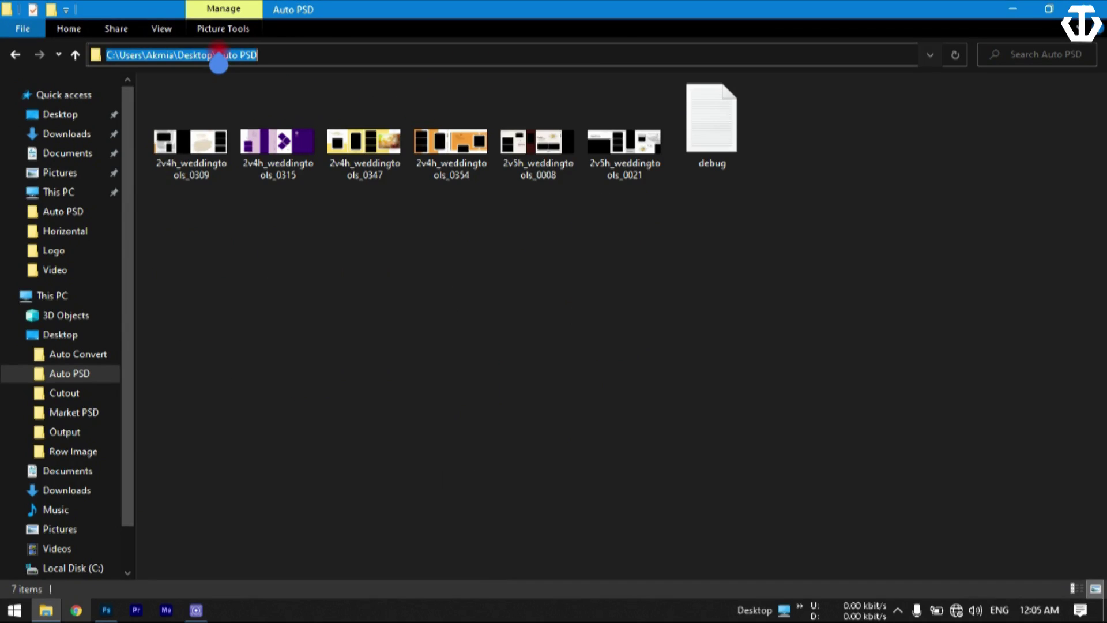
{"action": "right_click", "coordinate": [219, 53]}
{"action": "left_click", "coordinate": [269, 107]}
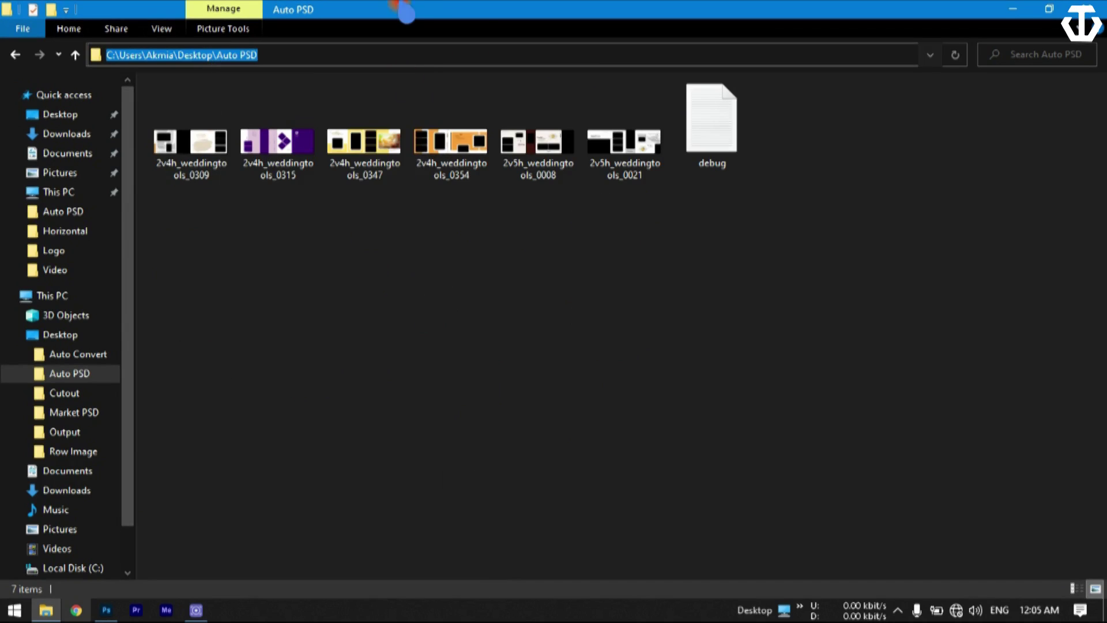
- Return to the Batch Auto Album dialog and paste the Auto PSD path as the album templates folder
{"action": "left_click_drag", "start_coordinate": [394, 8], "coordinate": [157, 84]}
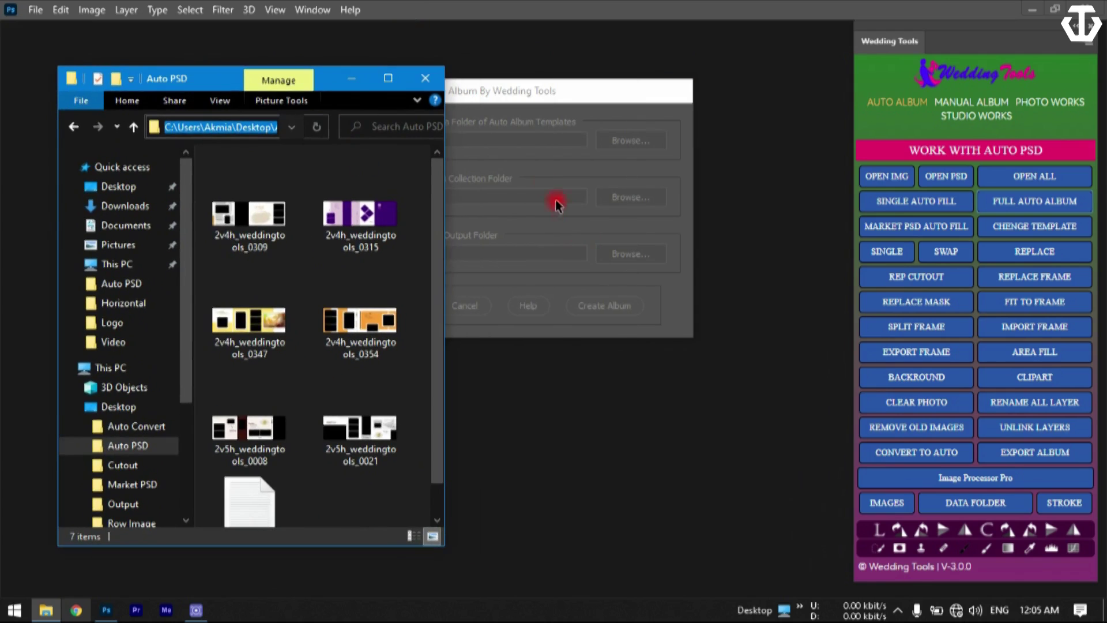
{"action": "left_click", "coordinate": [511, 141]}
{"action": "right_click", "coordinate": [512, 141]}
{"action": "left_click", "coordinate": [542, 214]}
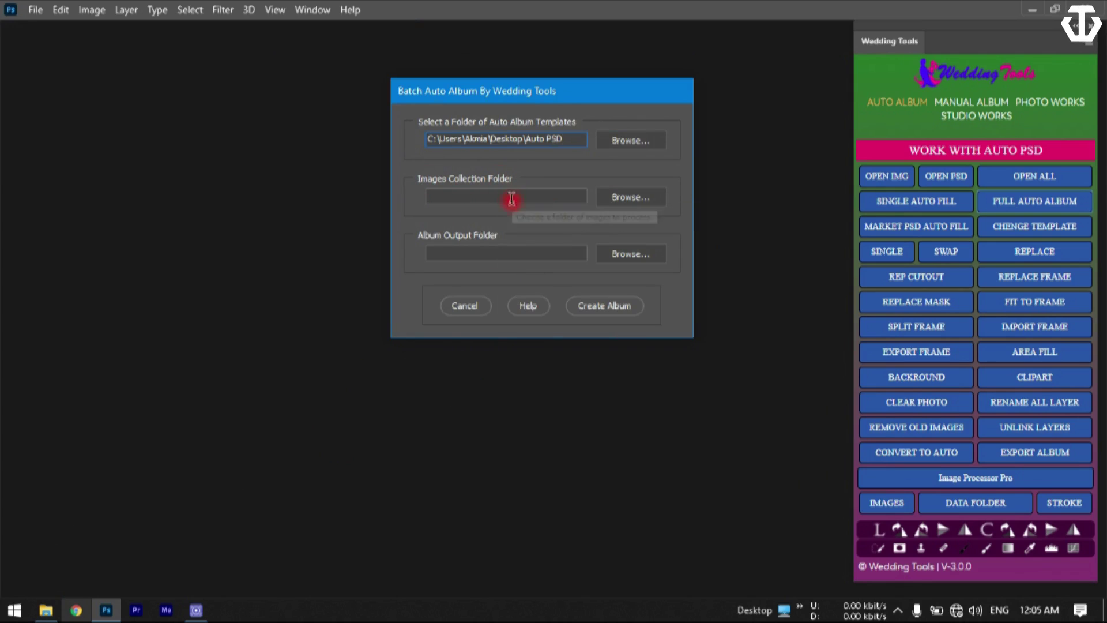
- Open the Desktop's Row Image folder in File Explorer and copy its full path
{"action": "left_click", "coordinate": [46, 610]}
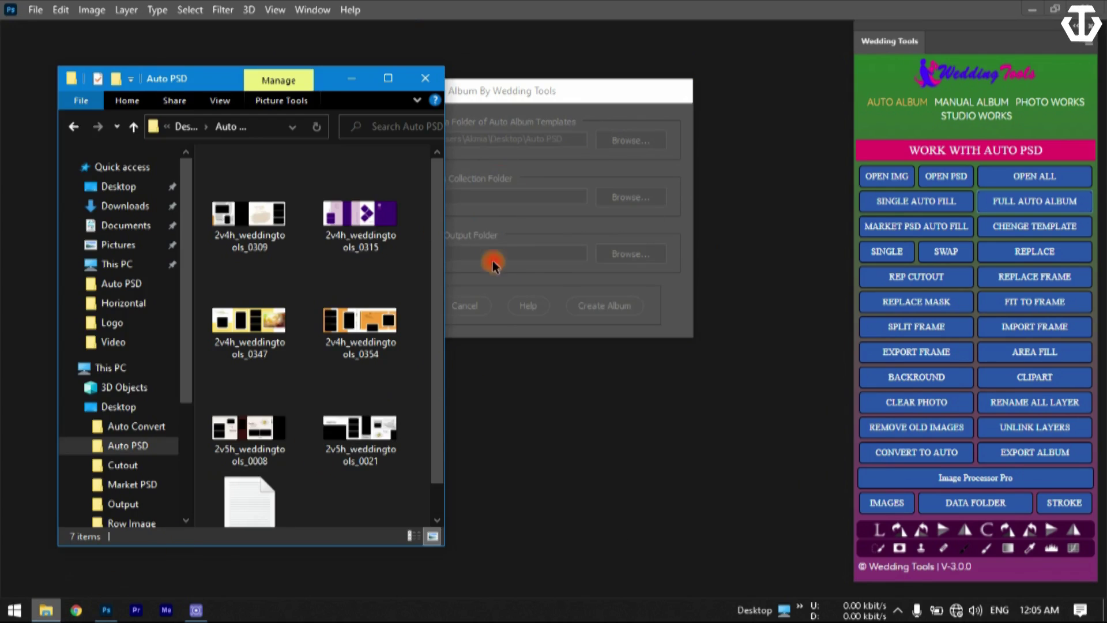
{"action": "left_click", "coordinate": [181, 127]}
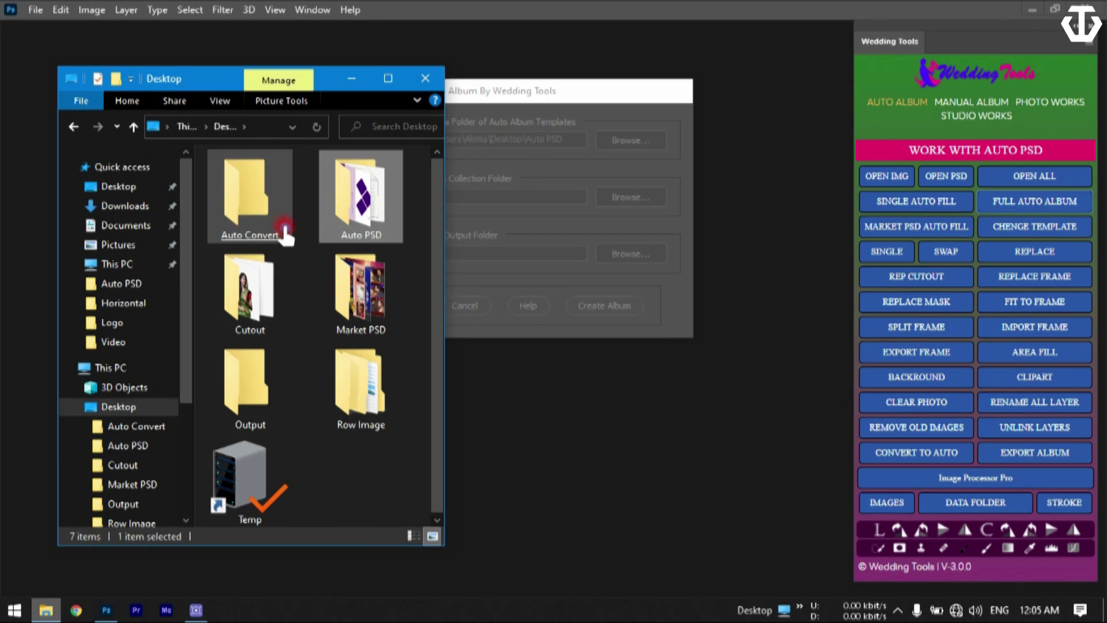
{"action": "double_click", "coordinate": [354, 404]}
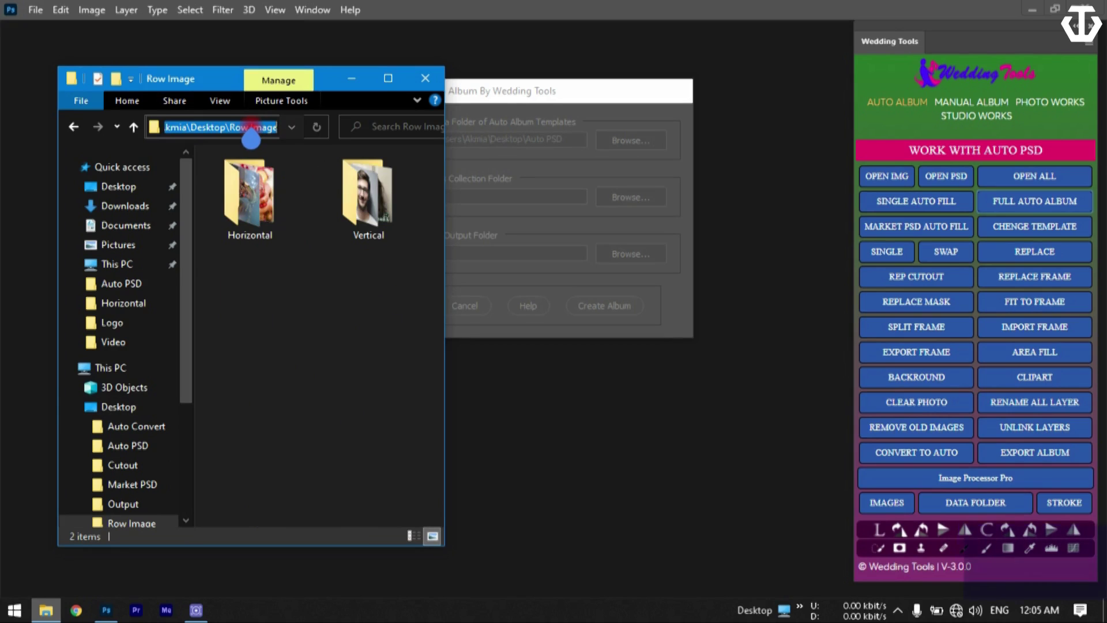
{"action": "right_click", "coordinate": [264, 139]}
{"action": "left_click", "coordinate": [292, 184]}
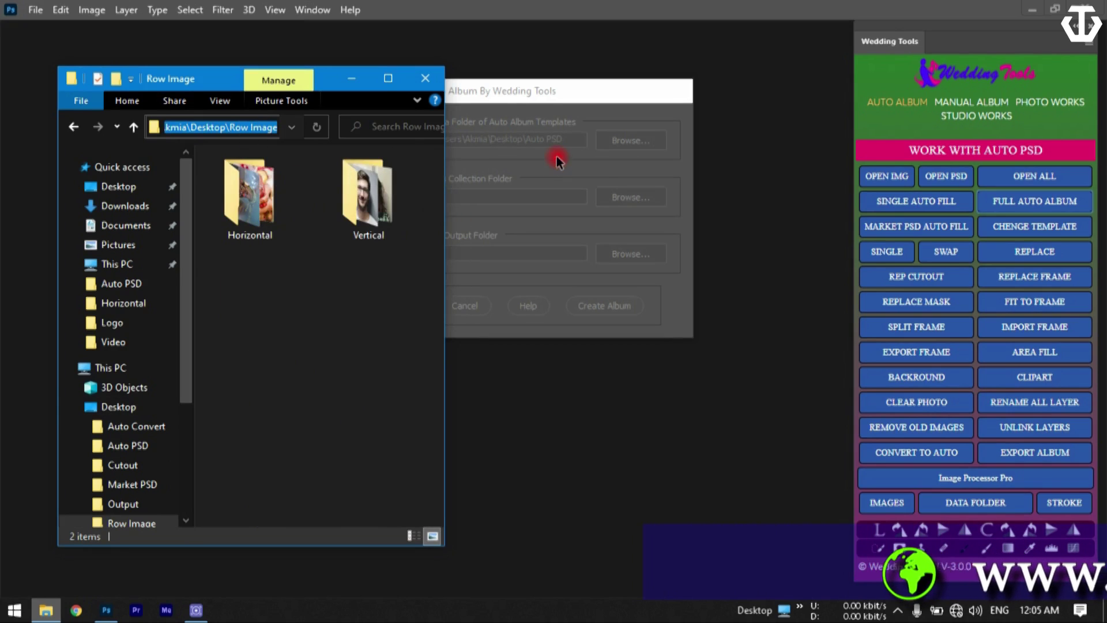
- Paste the Row Image path as the images collection folder in the Batch Auto Album dialog
{"action": "left_click", "coordinate": [501, 195]}
{"action": "right_click", "coordinate": [501, 195]}
{"action": "left_click", "coordinate": [548, 261]}
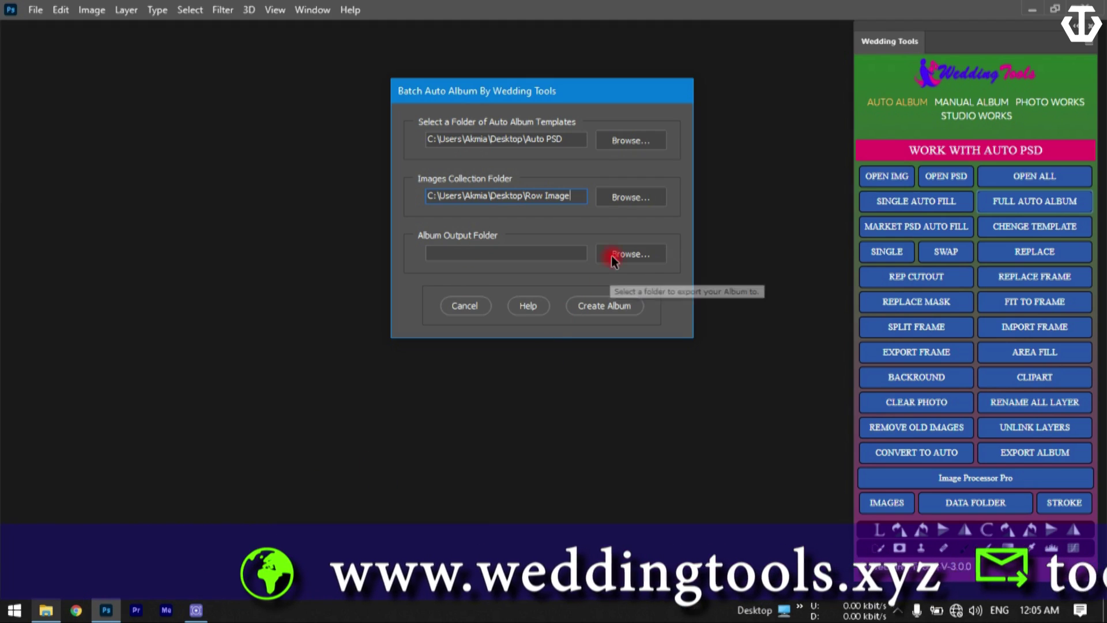
- Browse to the Desktop's Output folder and set it as the album output folder
{"action": "left_click", "coordinate": [631, 254]}
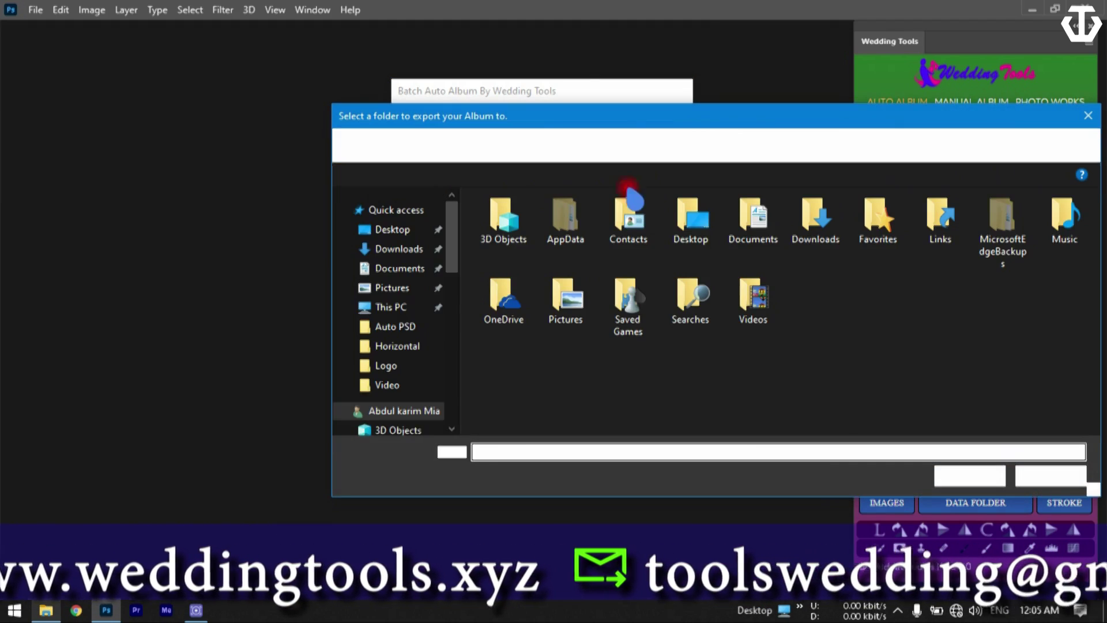
{"action": "mouse_move", "coordinate": [634, 124]}
{"action": "left_mouse_down"}
{"action": "mouse_move", "coordinate": [586, 339]}
{"action": "mouse_move", "coordinate": [490, 289]}
{"action": "mouse_move", "coordinate": [493, 274]}
{"action": "left_mouse_up"}
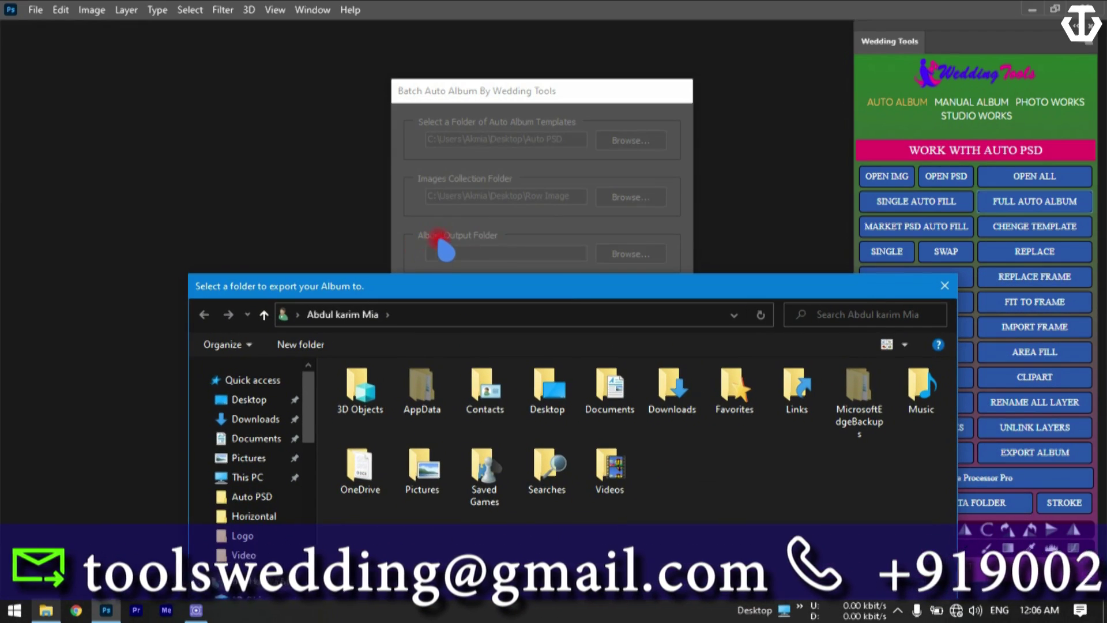
{"action": "left_click_drag", "start_coordinate": [557, 291], "coordinate": [491, 119]}
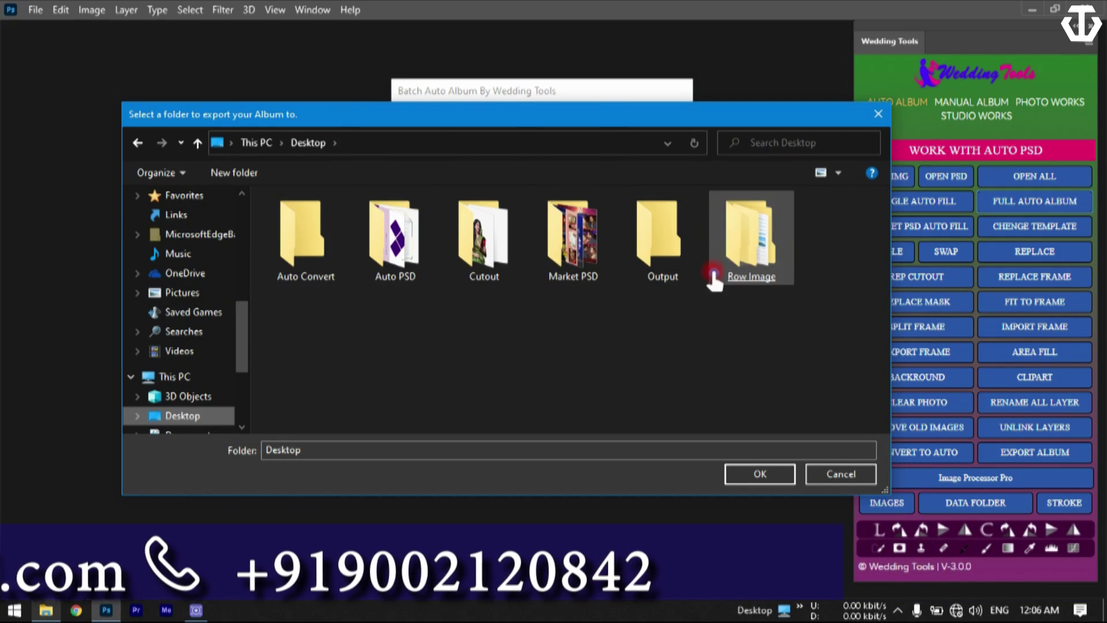
{"action": "left_click", "coordinate": [629, 277]}
{"action": "left_click", "coordinate": [760, 474]}
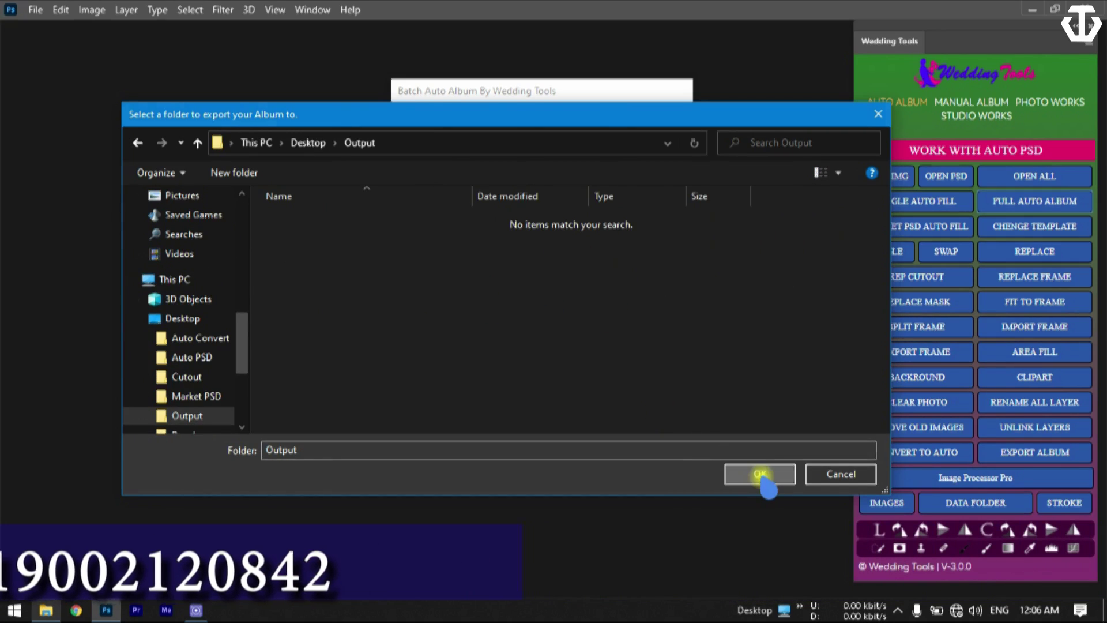
{"action": "left_click", "coordinate": [760, 474]}
- Place File Explorer beside the Batch Auto Album dialog and select the six templates in the Auto PSD folder
{"action": "left_click_drag", "start_coordinate": [486, 91], "coordinate": [346, 92]}
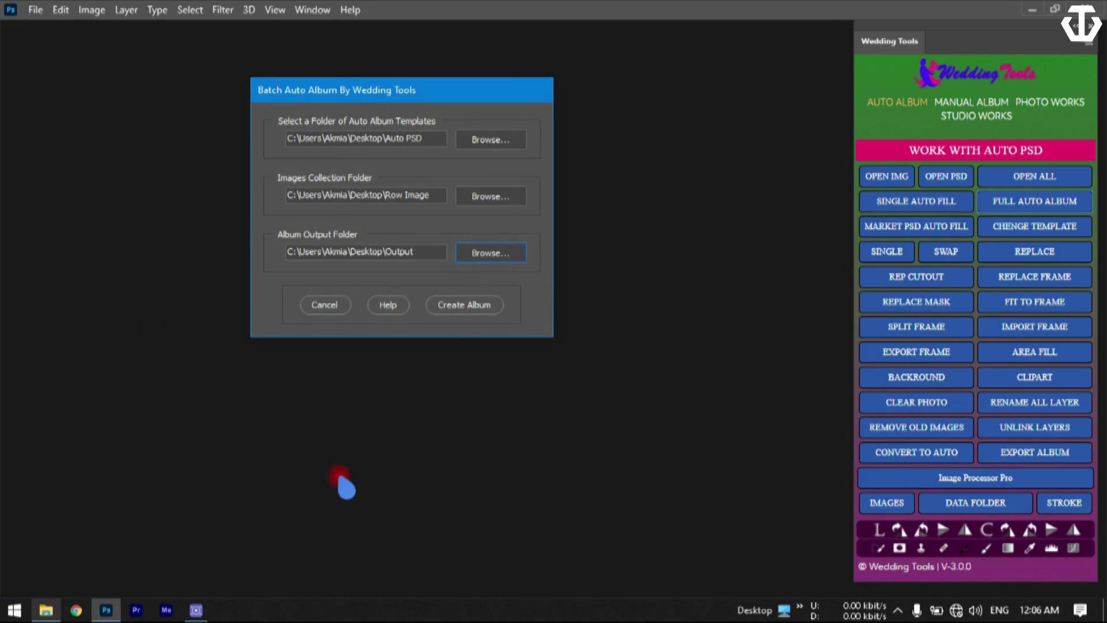
{"action": "left_click", "coordinate": [45, 610]}
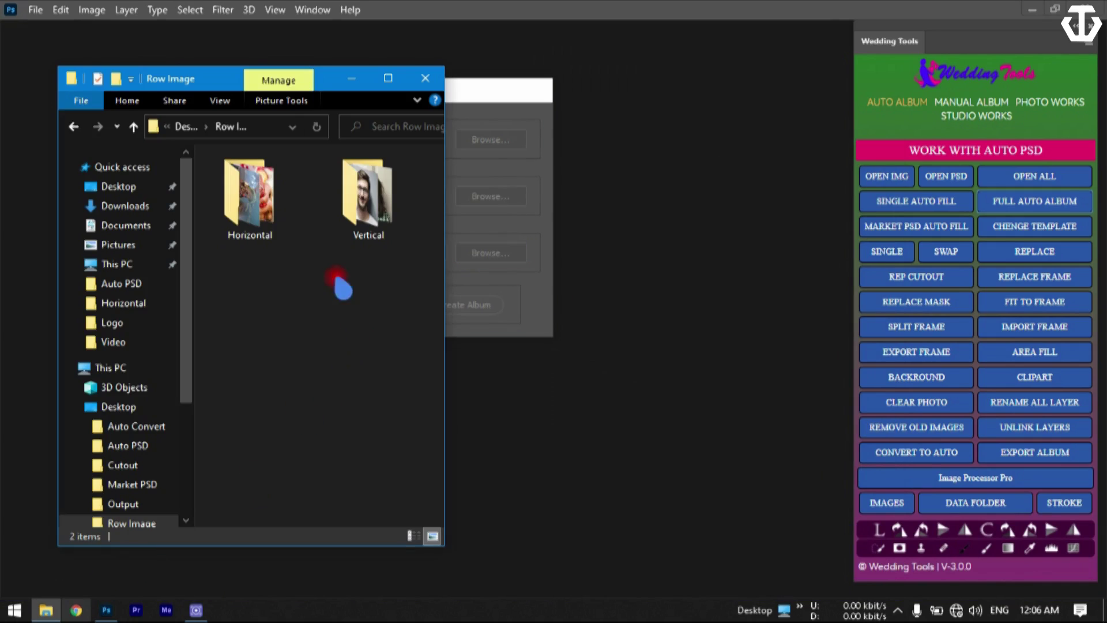
{"action": "left_click_drag", "start_coordinate": [214, 81], "coordinate": [724, 90]}
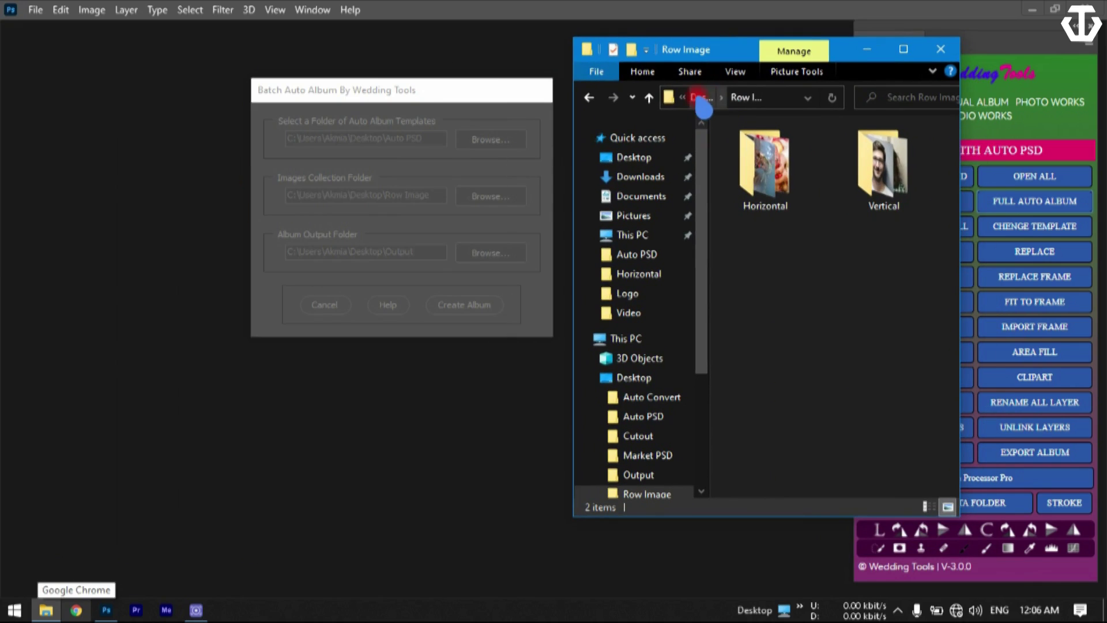
{"action": "left_click", "coordinate": [648, 97]}
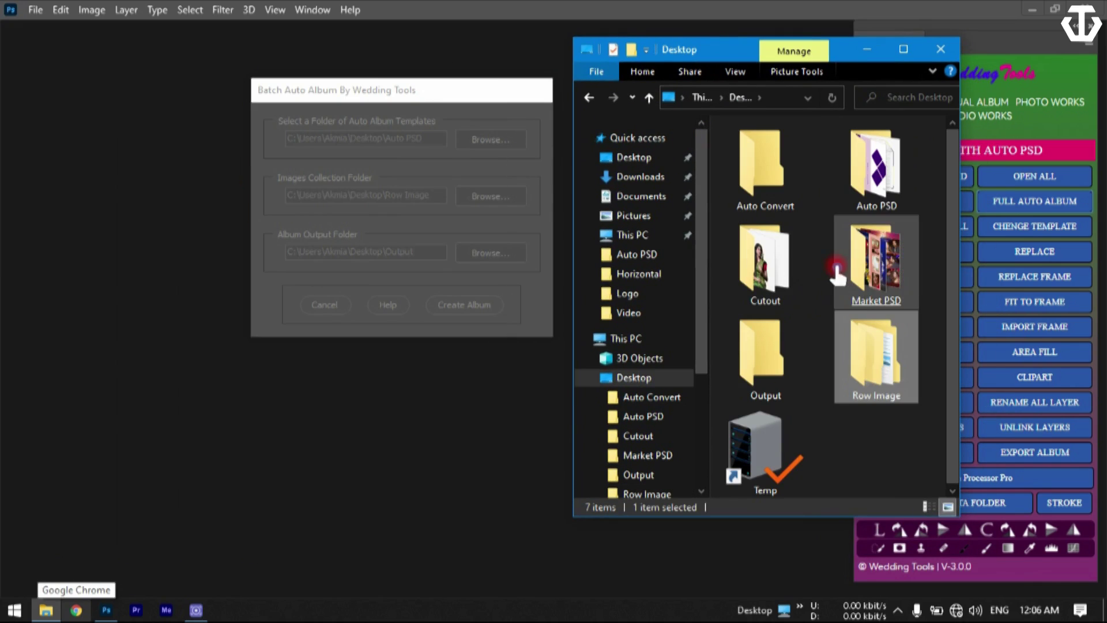
{"action": "left_click", "coordinate": [882, 183]}
{"action": "double_click", "coordinate": [883, 180]}
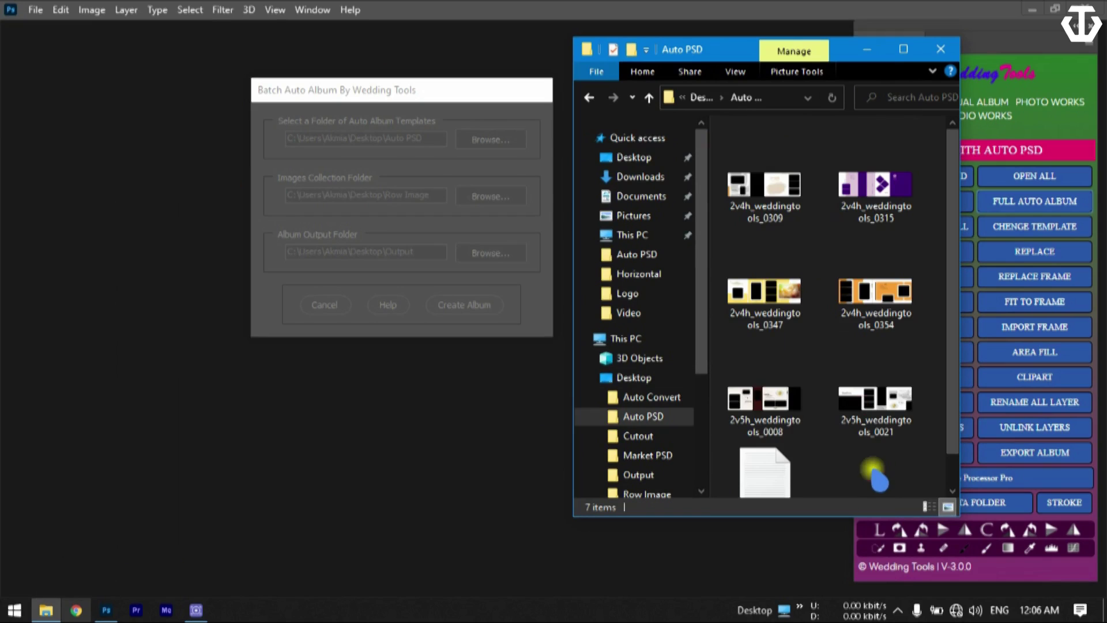
{"action": "left_click_drag", "start_coordinate": [937, 427], "coordinate": [699, 136]}
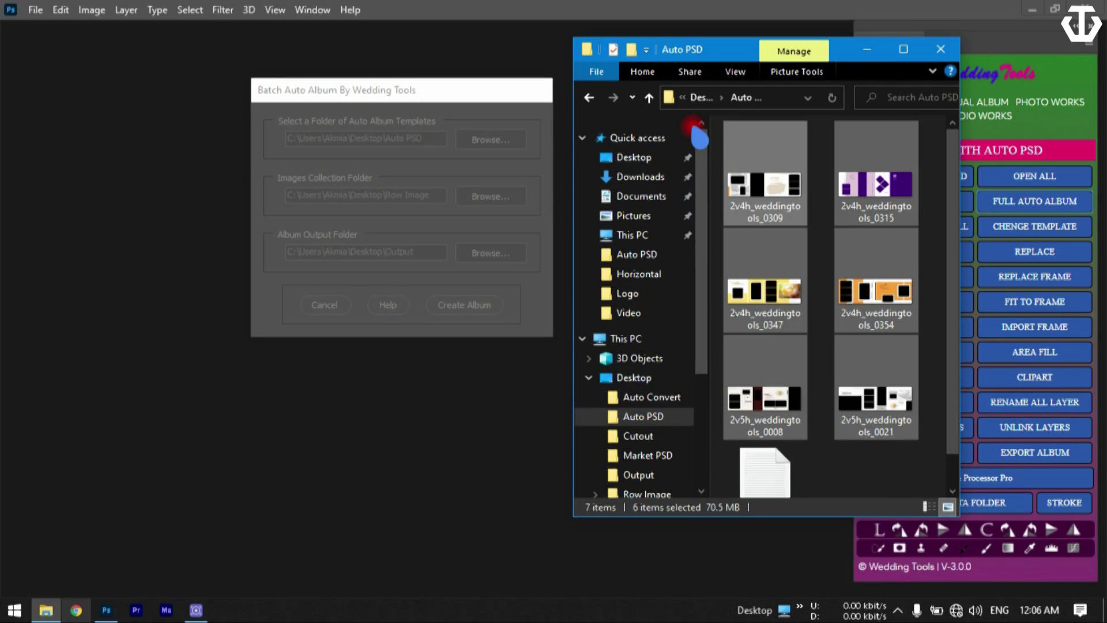
- Try to delete the debug text file from the Auto PSD folder
{"action": "left_click", "coordinate": [823, 496]}
{"action": "left_click", "coordinate": [773, 449]}
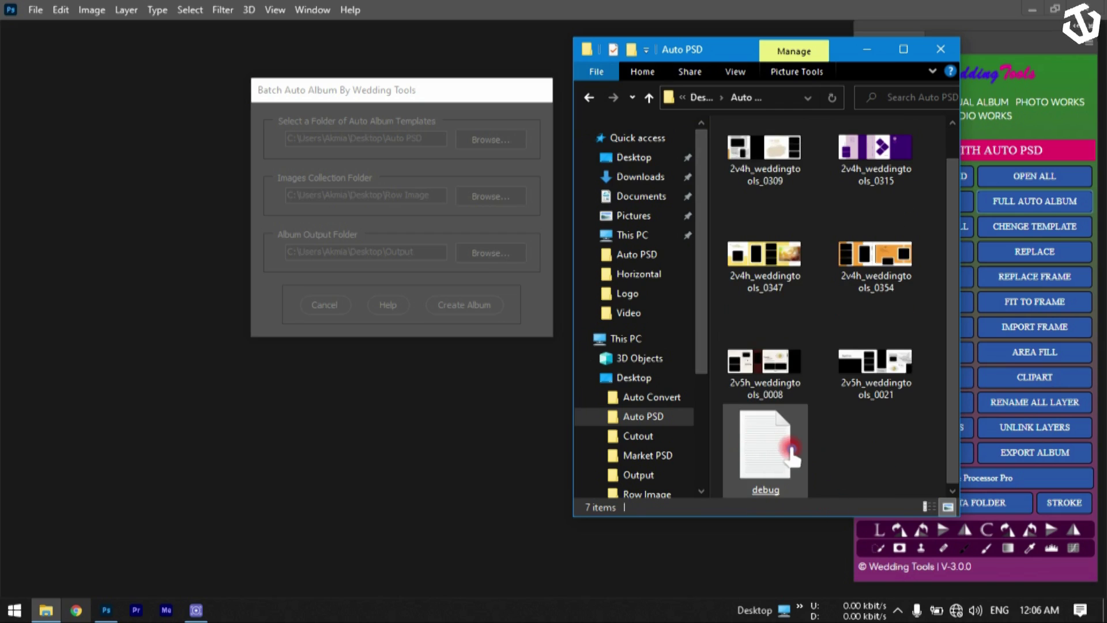
{"action": "left_click", "coordinate": [792, 453]}
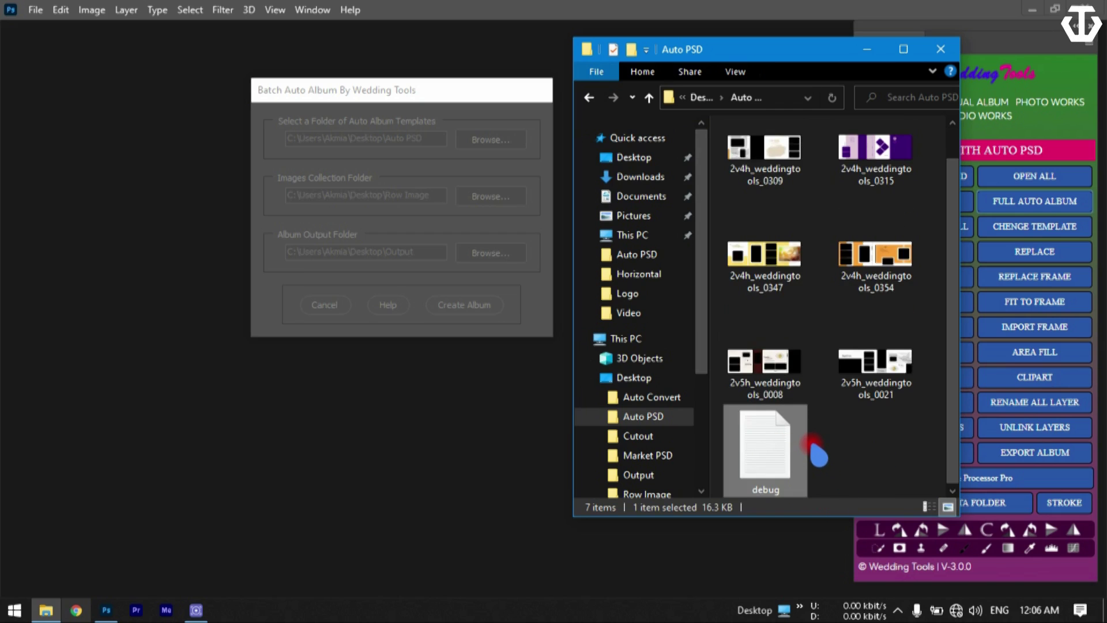
{"action": "right_click", "coordinate": [777, 453]}
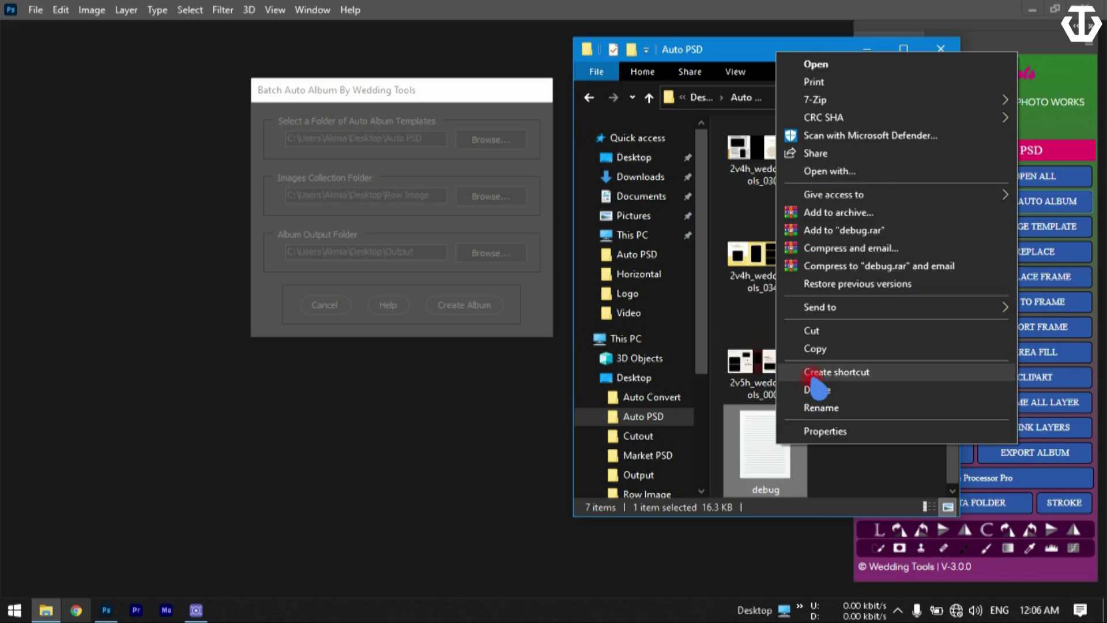
{"action": "left_click", "coordinate": [822, 388]}
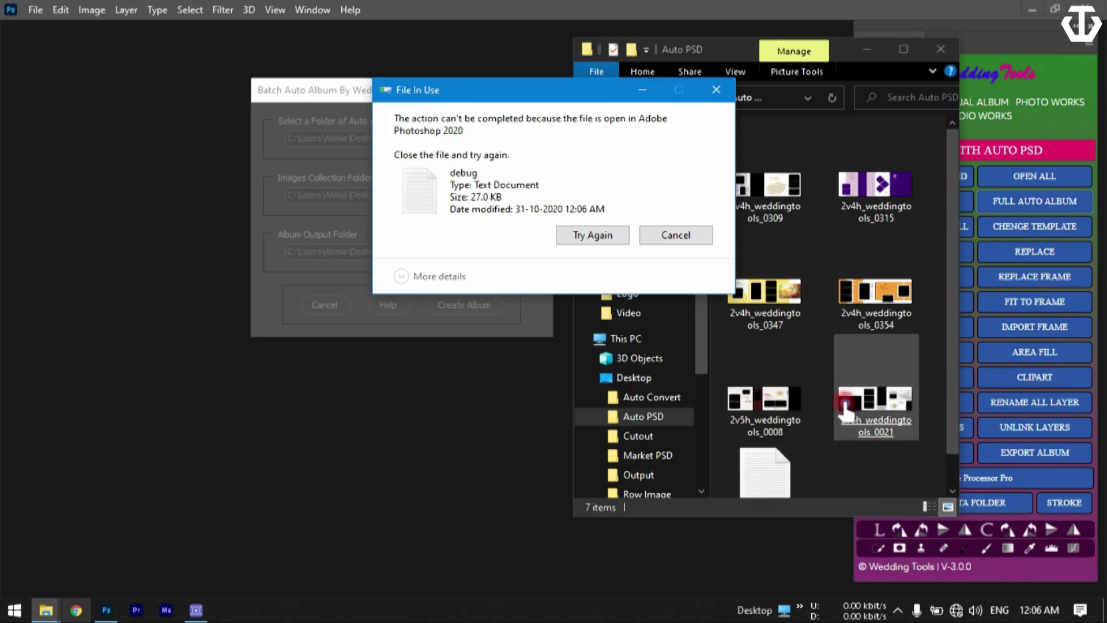
{"action": "key", "text": "Escape"}
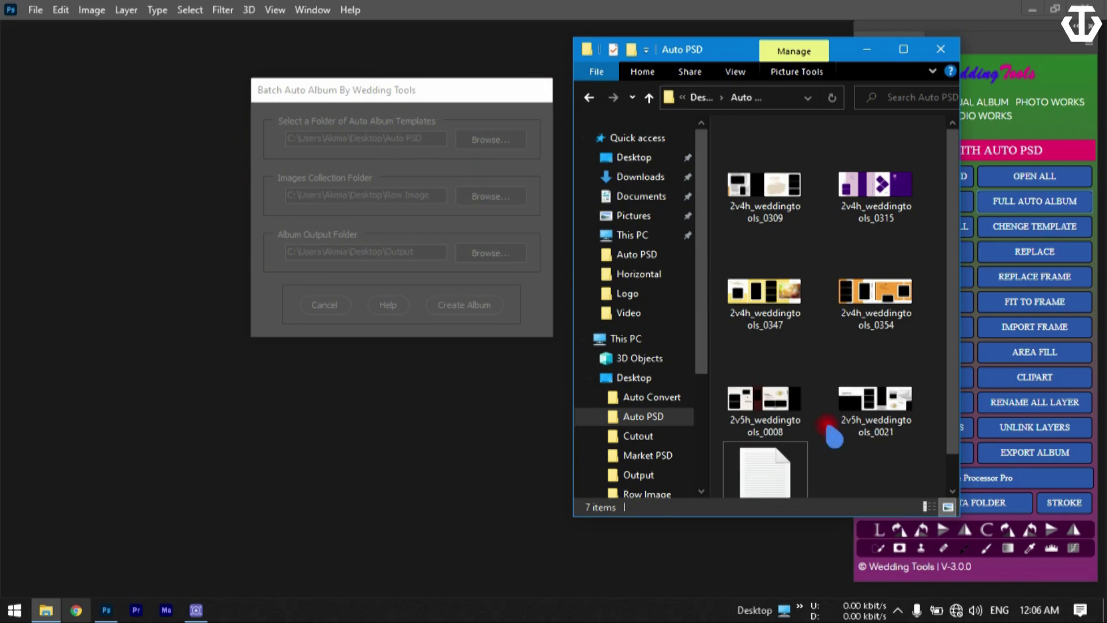
- Check the six Auto PSD templates again and browse the photos in Row Image's Horizontal folder
{"action": "left_click_drag", "start_coordinate": [934, 428], "coordinate": [751, 183]}
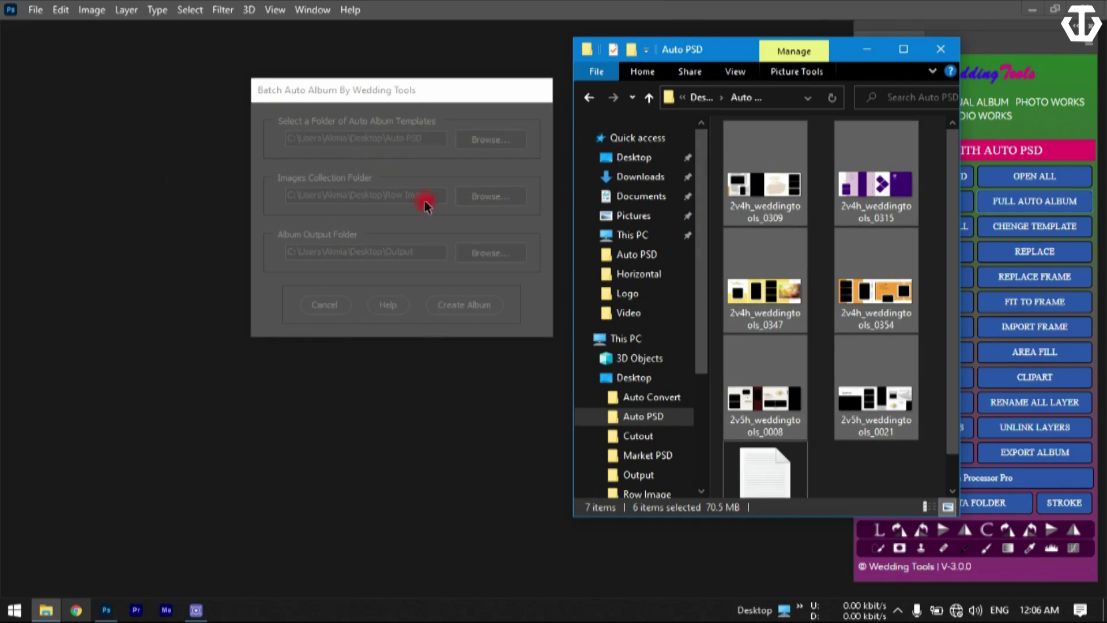
{"action": "left_click", "coordinate": [649, 97]}
{"action": "left_click", "coordinate": [891, 458]}
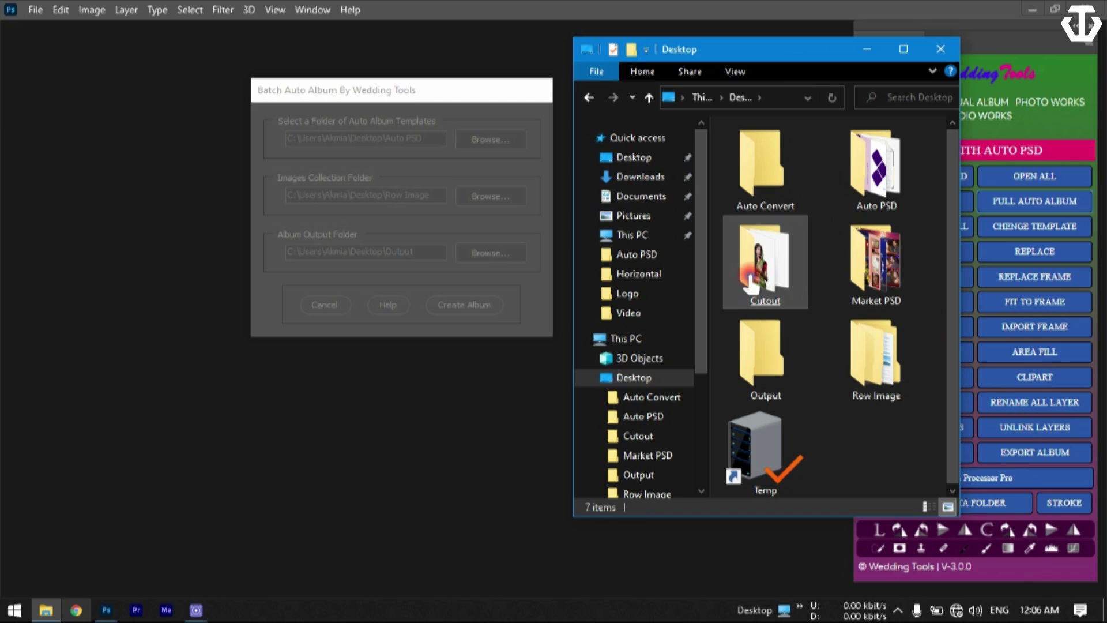
{"action": "double_click", "coordinate": [893, 341]}
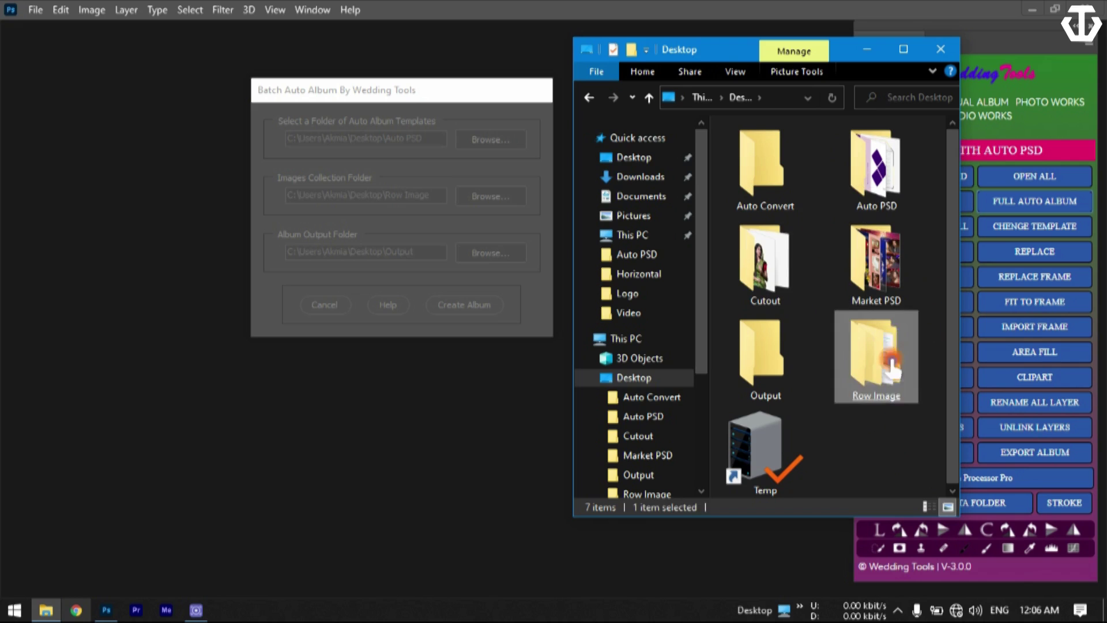
{"action": "double_click", "coordinate": [784, 185]}
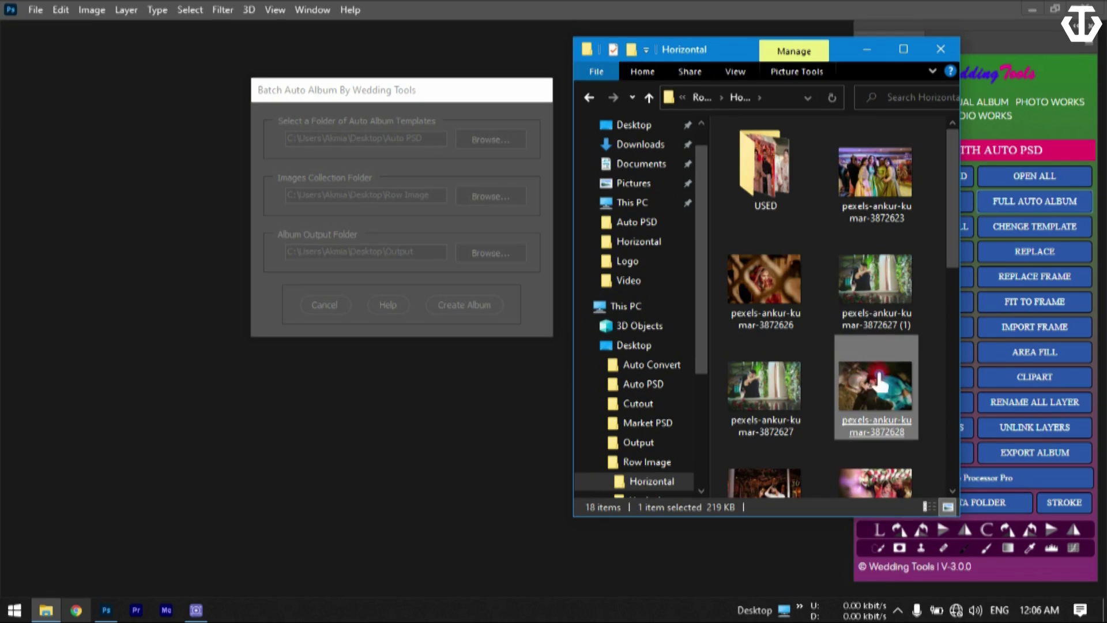
{"action": "scroll", "coordinate": [927, 278], "scroll_direction": "down", "scroll_amount": 10}
{"action": "scroll", "coordinate": [926, 278], "scroll_direction": "up", "scroll_amount": 10}
- Move all photos from the Horizontal folder's USED subfolder back into the Horizontal folder
{"action": "double_click", "coordinate": [792, 172]}
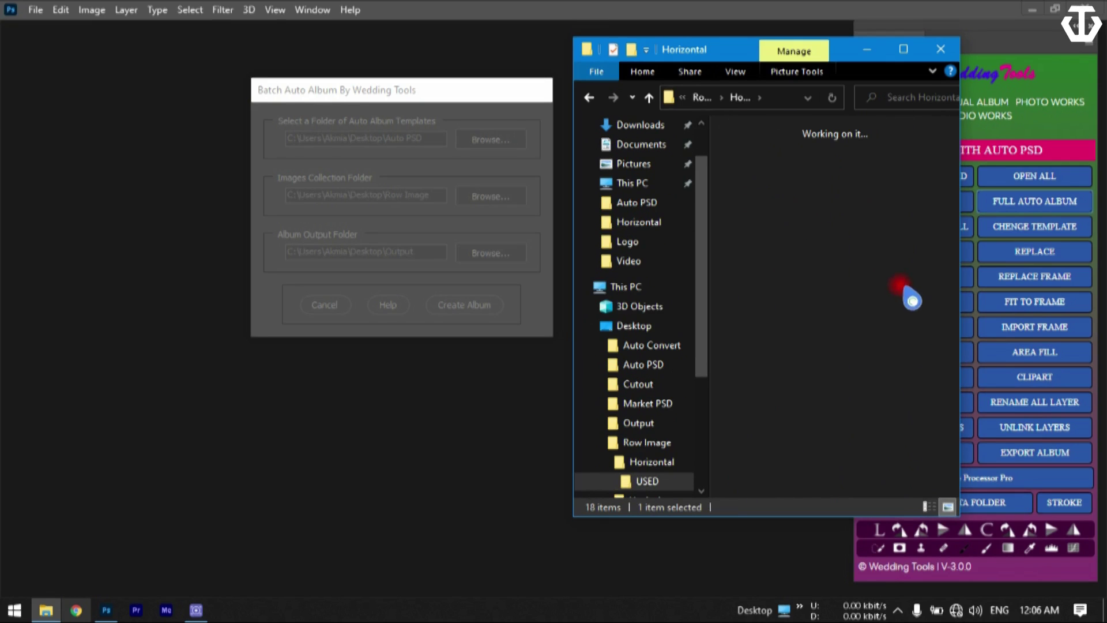
{"action": "left_click", "coordinate": [895, 327]}
{"action": "key", "text": "ctrl+a"}
{"action": "key", "text": "ctrl+x"}
{"action": "key", "text": "BackSpace"}
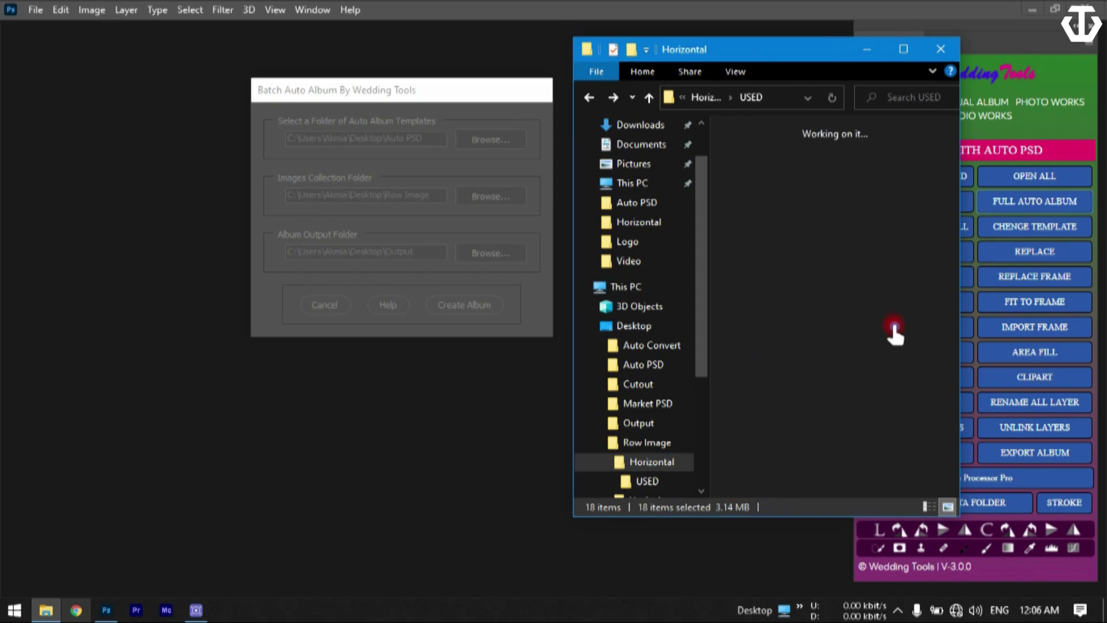
{"action": "key", "text": "ctrl+v"}
- Move all photos from the Vertical folder's USED subfolder back into Row Image's Vertical folder
{"action": "left_click", "coordinate": [589, 98]}
{"action": "double_click", "coordinate": [768, 180]}
{"action": "double_click", "coordinate": [767, 180]}
{"action": "key", "text": "ctrl+a"}
{"action": "key", "text": "ctrl+x"}
{"action": "key", "text": "BackSpace"}
{"action": "key", "text": "ctrl+v"}
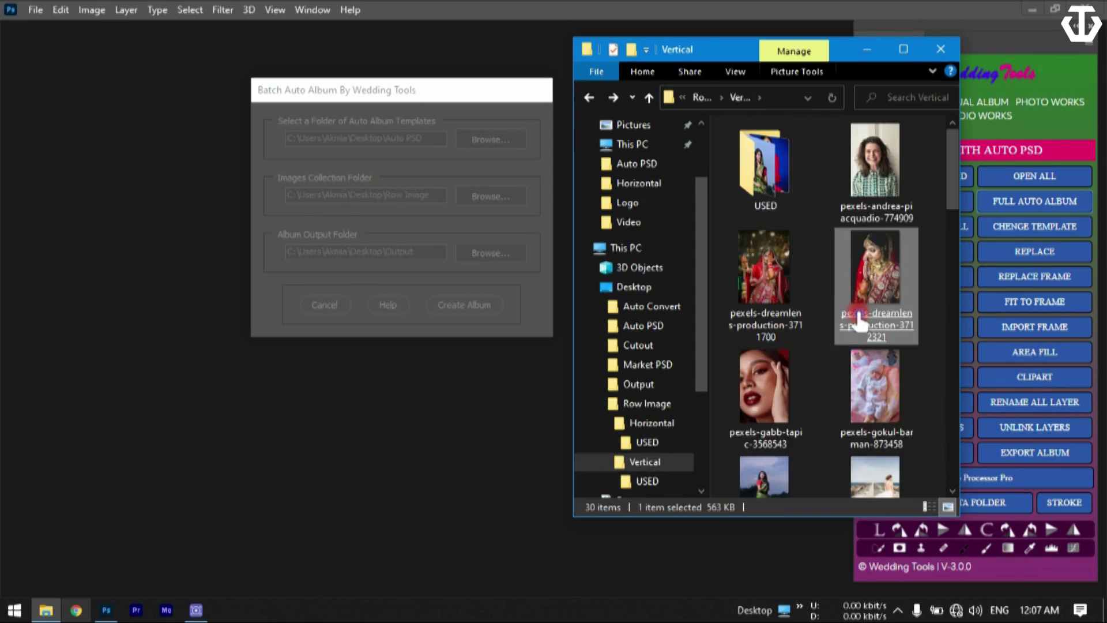
- Return to the Batch Auto Album dialog and create the album from the chosen template, image and output folders
{"action": "left_click", "coordinate": [914, 53]}
{"action": "left_click", "coordinate": [334, 90]}
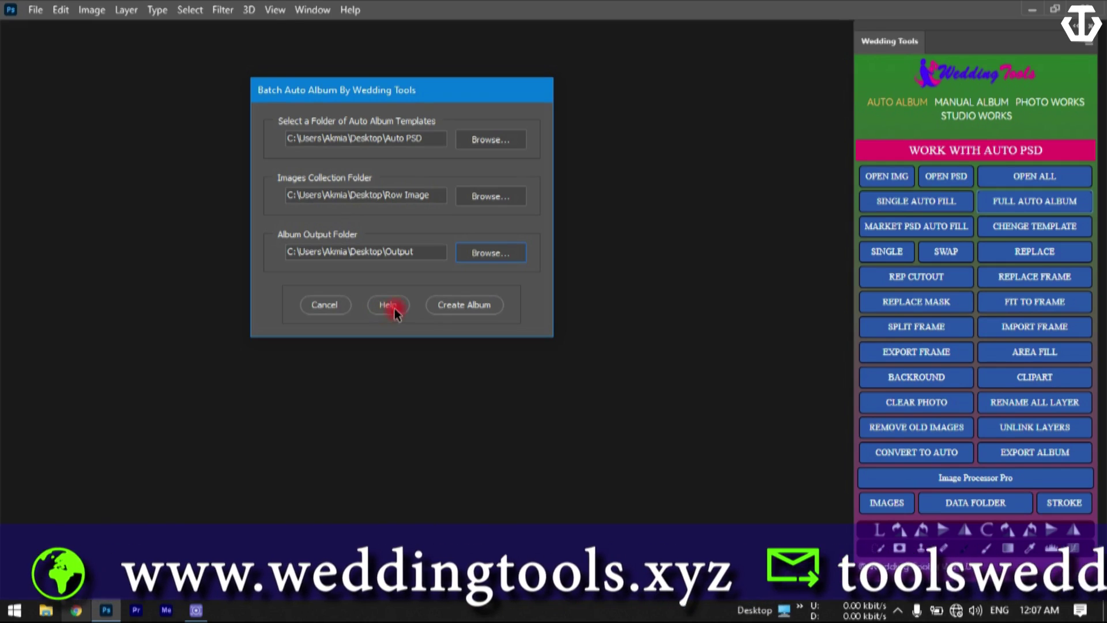
{"action": "left_click", "coordinate": [460, 309]}
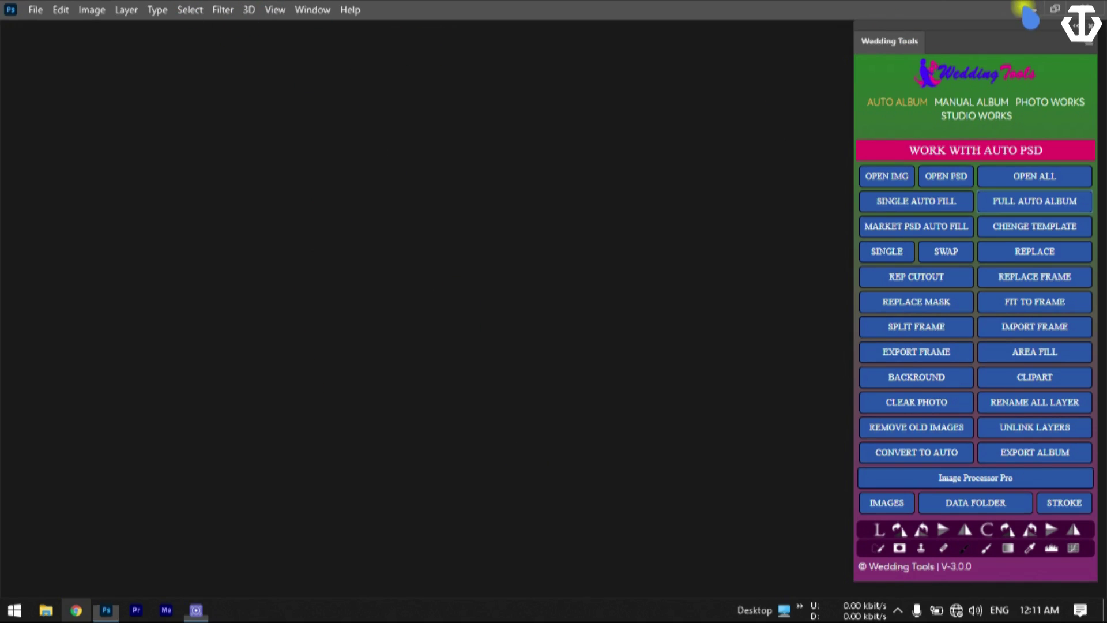
- Switch to the desktop, refresh it, and place the Auto PSD and Output folder windows side by side
{"action": "left_click", "coordinate": [1031, 12]}
{"action": "right_click", "coordinate": [631, 184]}
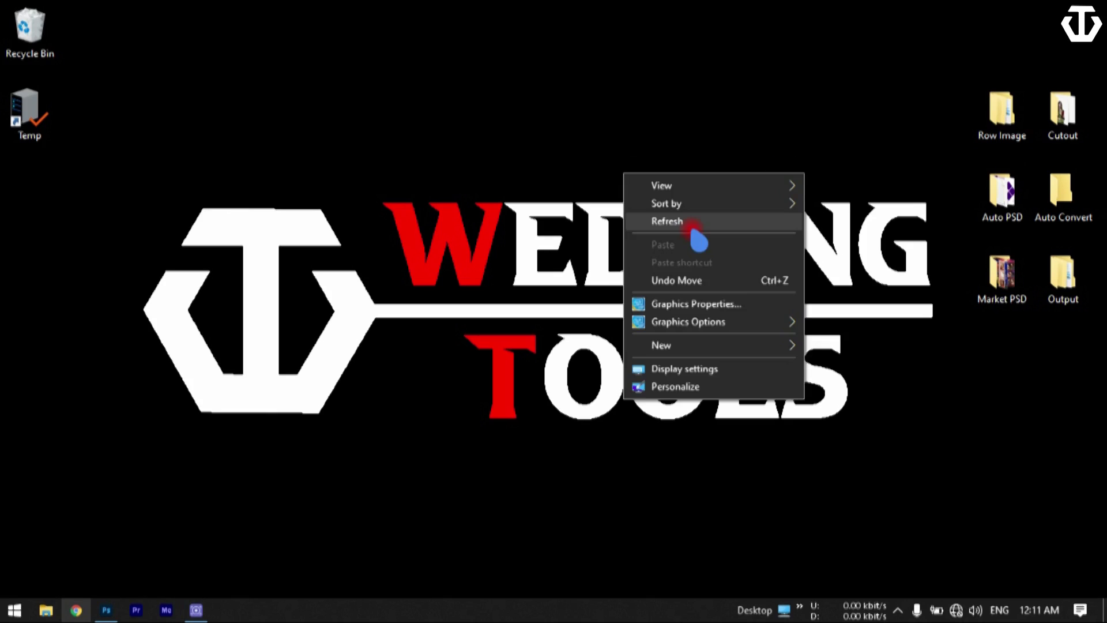
{"action": "left_click", "coordinate": [699, 224]}
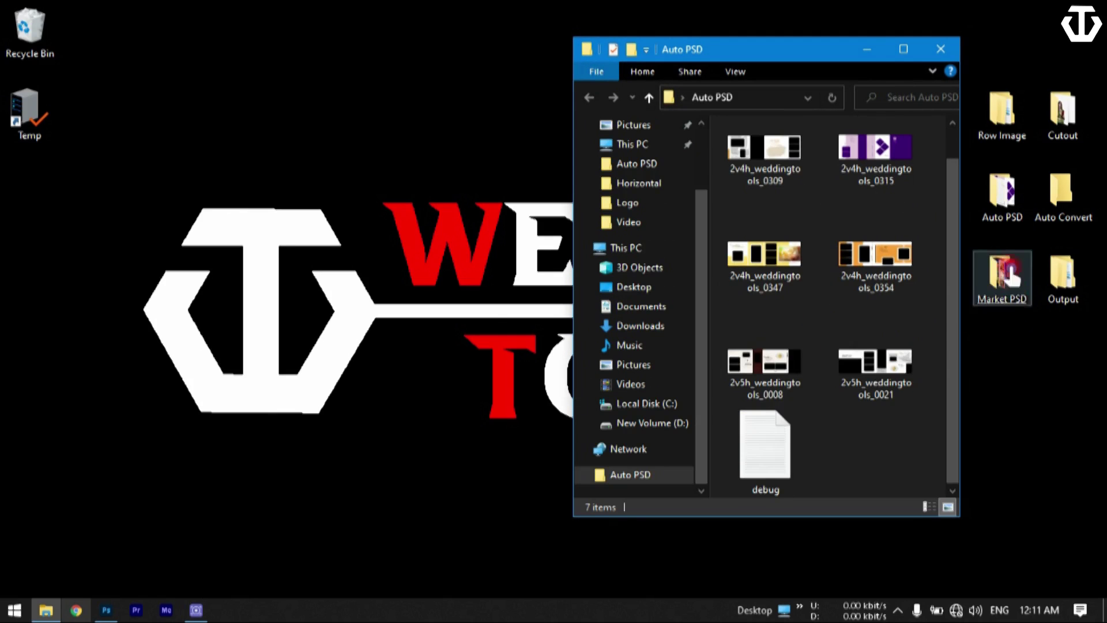
{"action": "left_click_drag", "start_coordinate": [802, 54], "coordinate": [424, 55]}
{"action": "left_click", "coordinate": [1063, 280]}
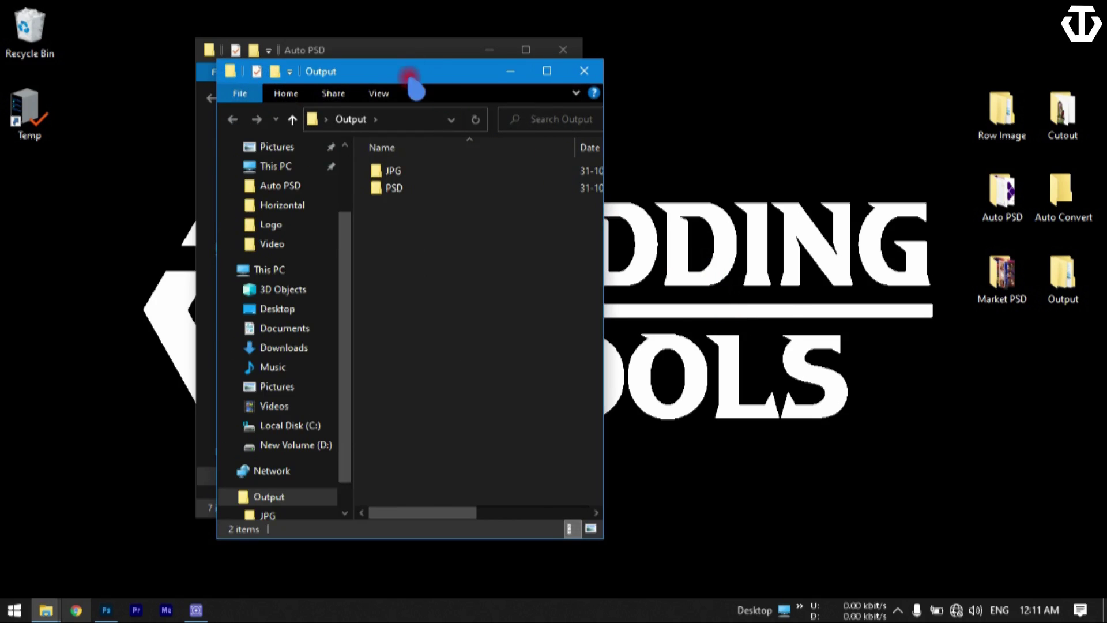
{"action": "left_click_drag", "start_coordinate": [408, 70], "coordinate": [865, 58]}
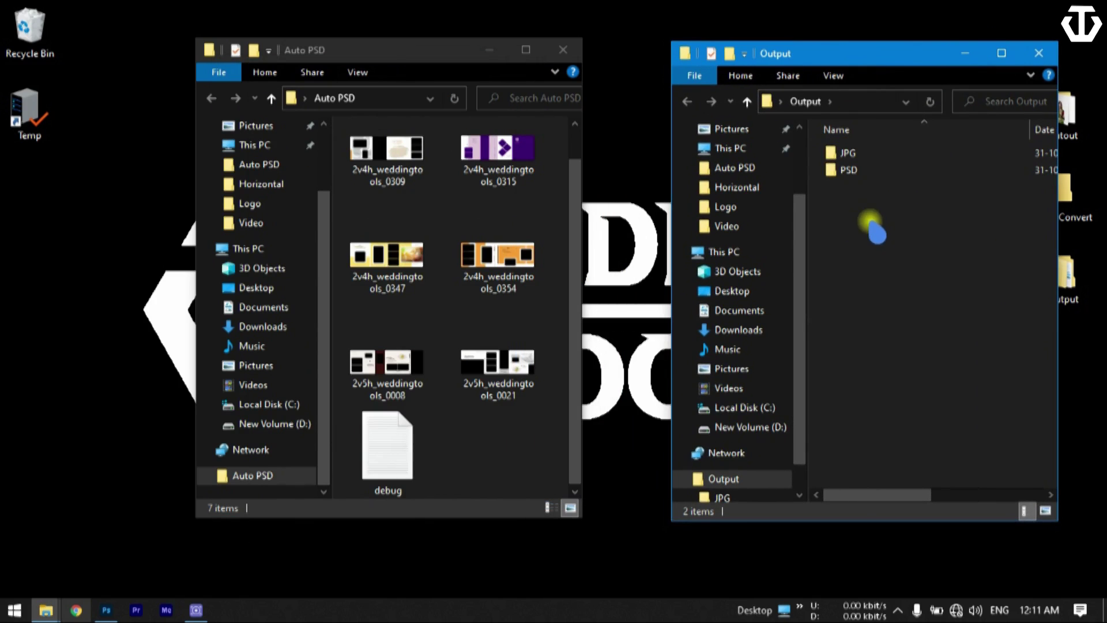
- Look through the Output folder's subfolders and view the album pages in its JPG folder
{"action": "key", "text": "Return"}
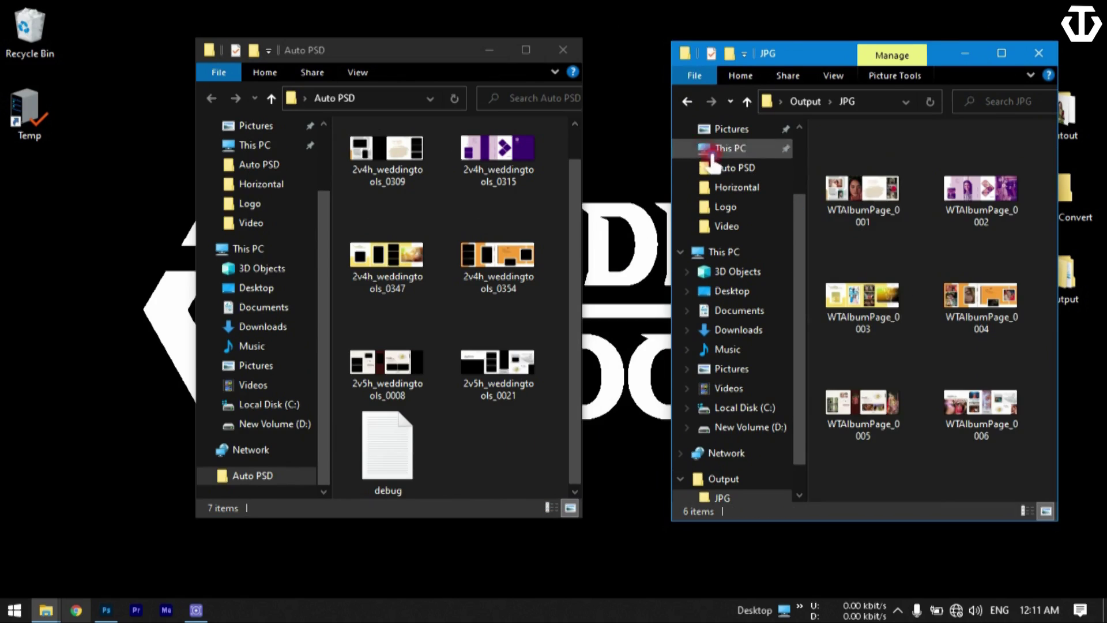
{"action": "left_click", "coordinate": [685, 101]}
{"action": "double_click", "coordinate": [863, 173]}
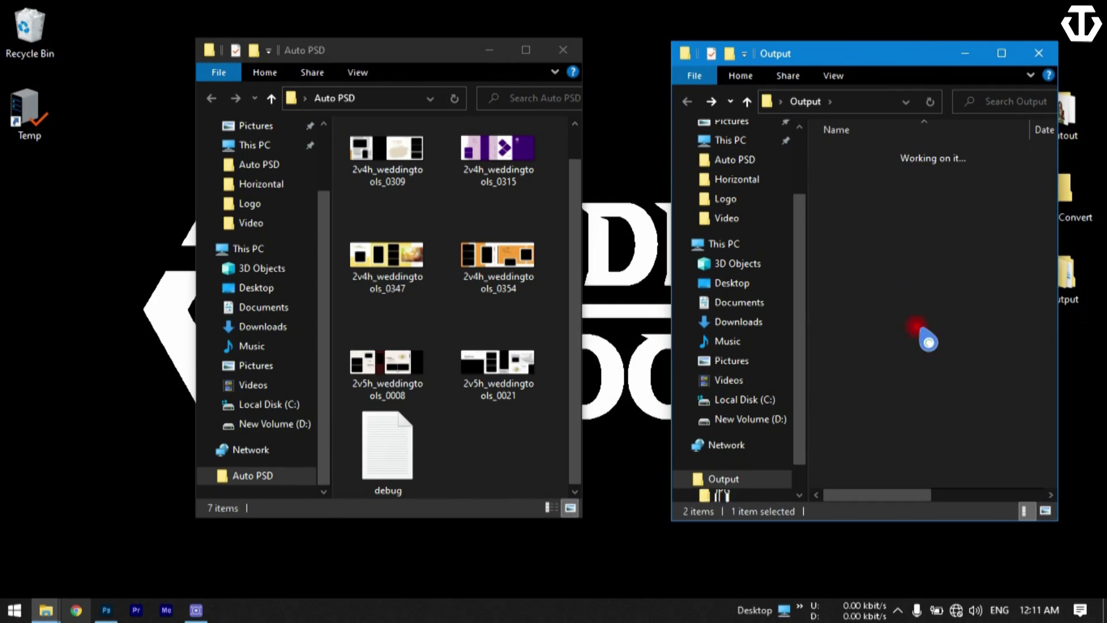
{"action": "left_click", "coordinate": [687, 102]}
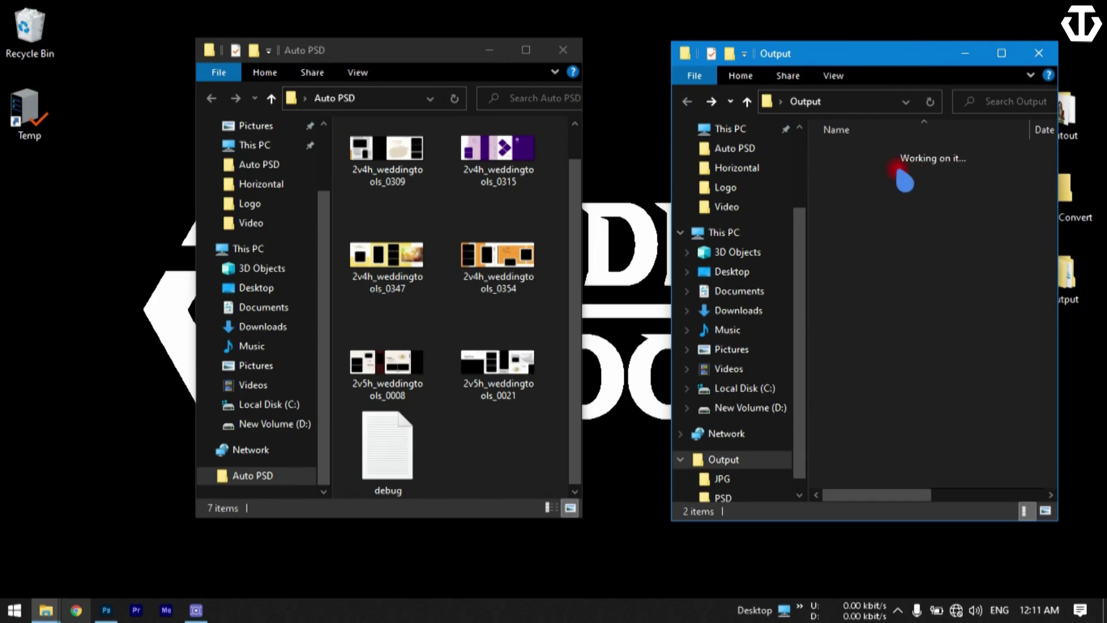
{"action": "double_click", "coordinate": [885, 157]}
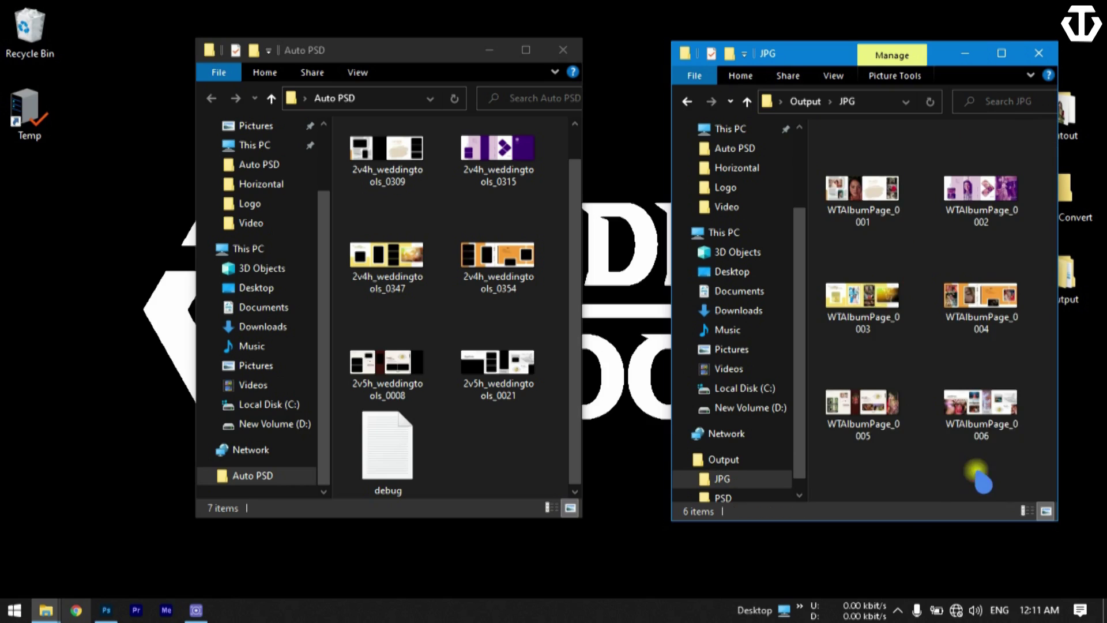
- Check the detailed file properties of WTAlbumPage_0001 in the JPG folder, including its dimensions, resolution and origin data
{"action": "left_click", "coordinate": [845, 184]}
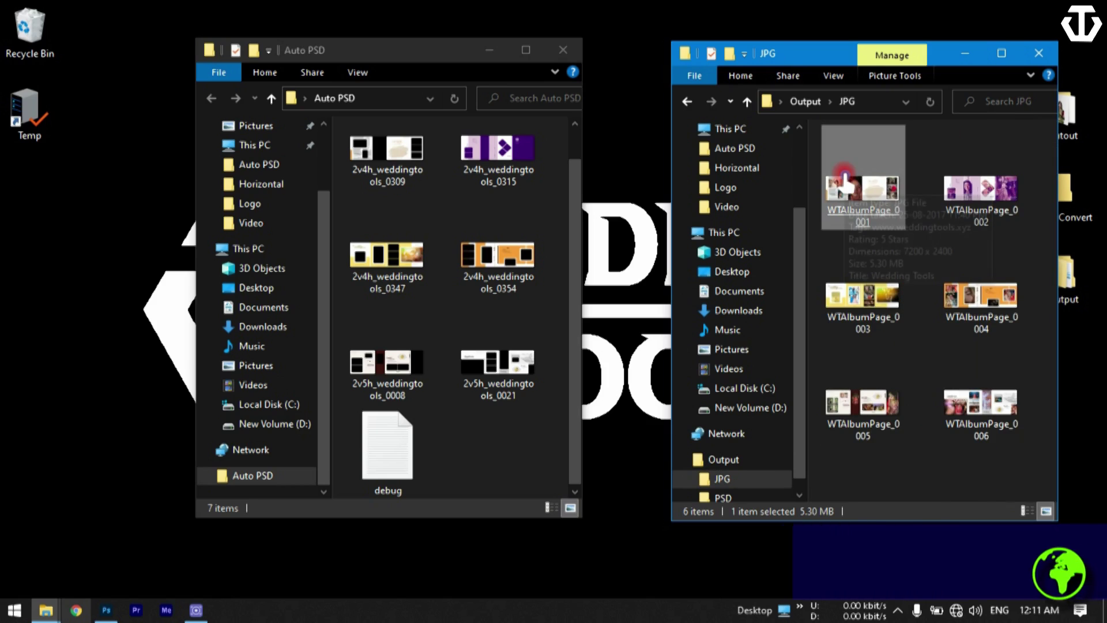
{"action": "right_click", "coordinate": [845, 184]}
{"action": "left_click", "coordinate": [917, 500]}
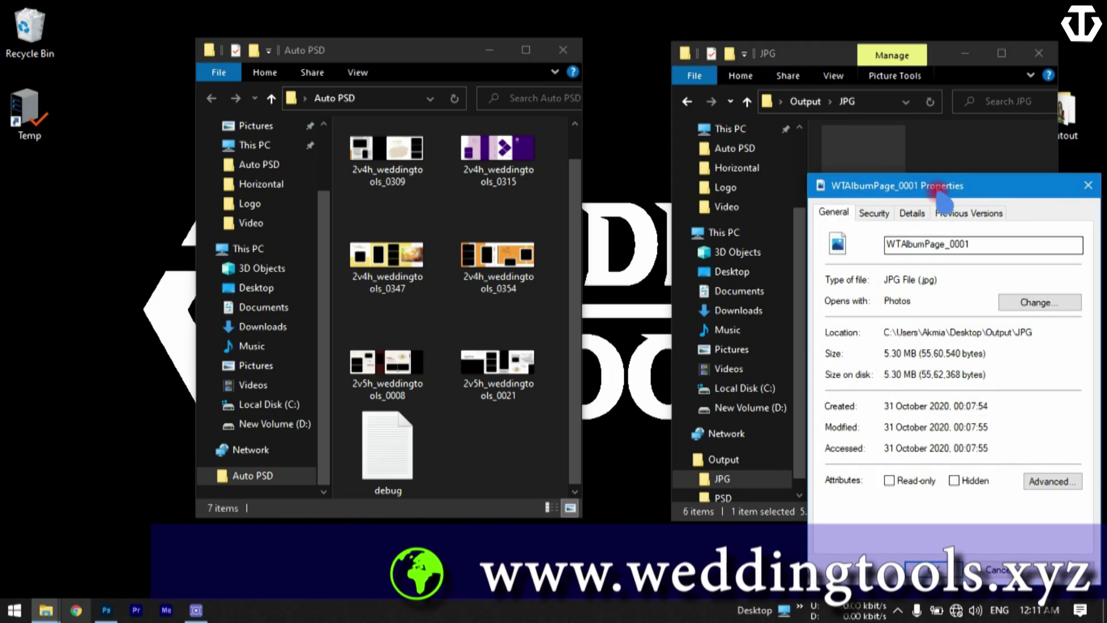
{"action": "left_click_drag", "start_coordinate": [942, 193], "coordinate": [696, 109]}
{"action": "left_click", "coordinate": [718, 128]}
{"action": "left_click", "coordinate": [669, 128]}
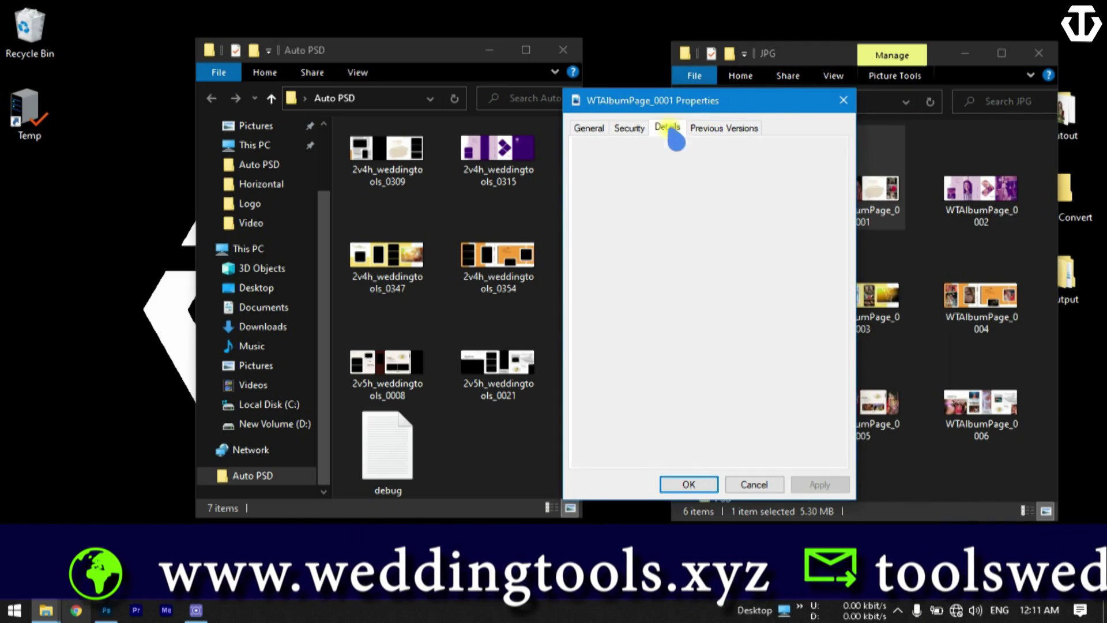
{"action": "scroll", "coordinate": [813, 303], "scroll_direction": "down", "scroll_amount": 2}
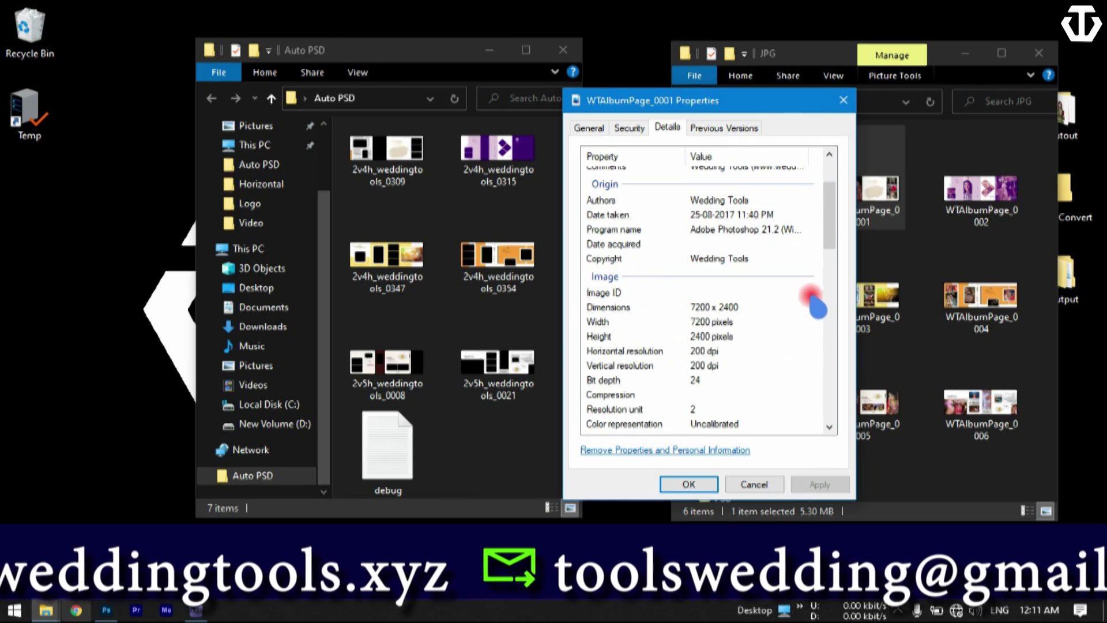
{"action": "scroll", "coordinate": [805, 323], "scroll_direction": "down", "scroll_amount": 2}
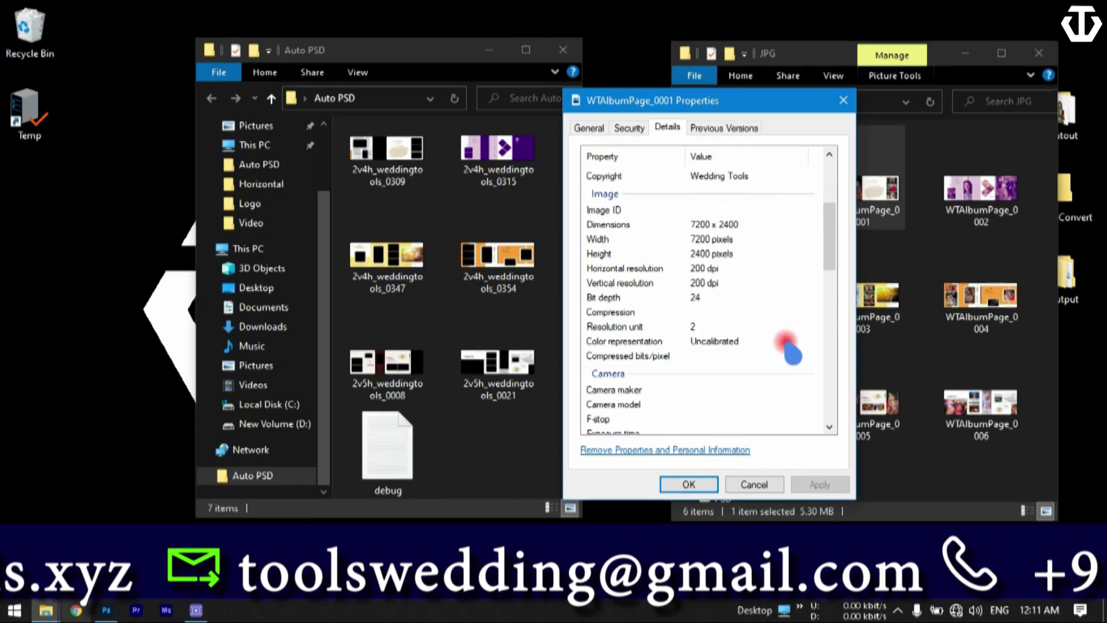
{"action": "scroll", "coordinate": [791, 349], "scroll_direction": "up", "scroll_amount": 2}
{"action": "left_click_drag", "start_coordinate": [830, 240], "coordinate": [856, 173]}
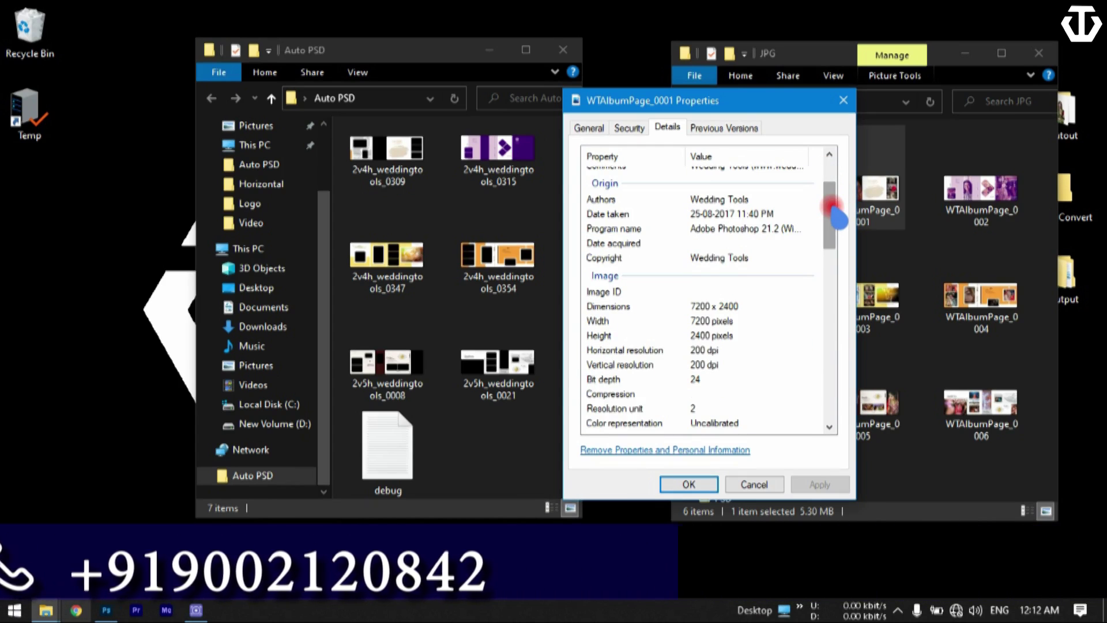
{"action": "left_click_drag", "start_coordinate": [836, 218], "coordinate": [836, 229]}
{"action": "left_click", "coordinate": [771, 486]}
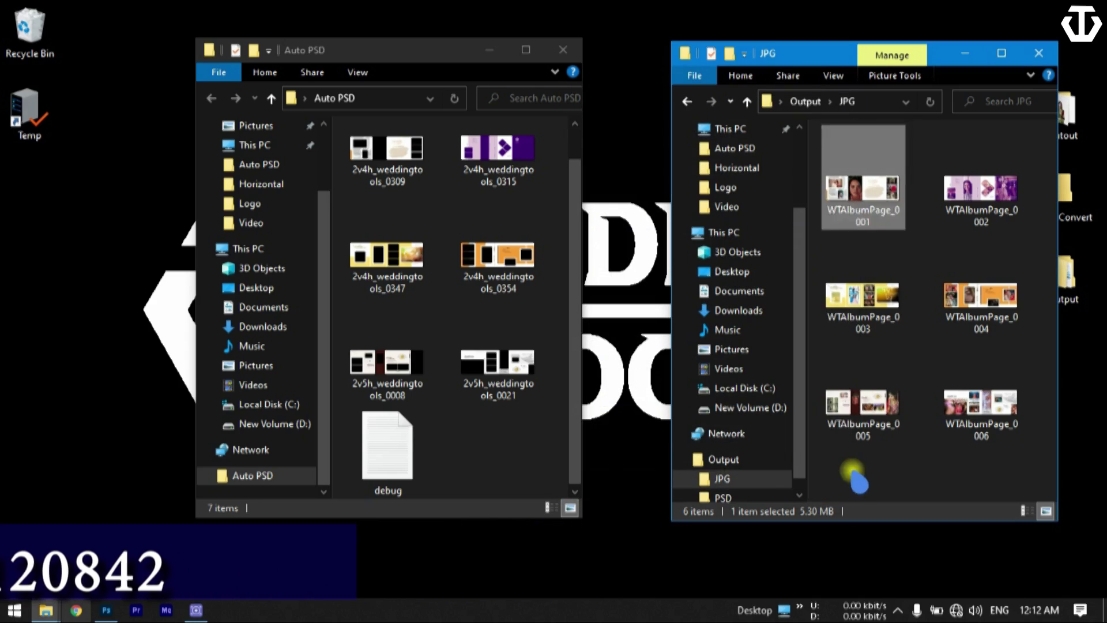
- Open WTAlbumPage_0001.jpg in Photos and examine the large central portrait up close
{"action": "double_click", "coordinate": [831, 330]}
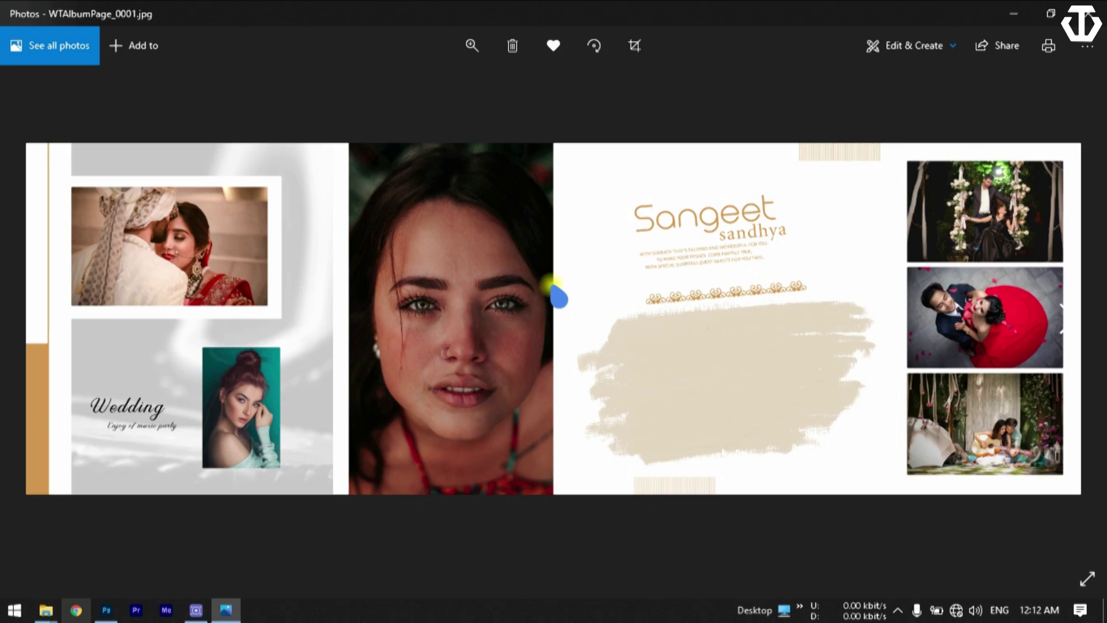
{"action": "scroll", "coordinate": [558, 297], "scroll_direction": "up", "scroll_amount": 2}
{"action": "left_click", "coordinate": [471, 47]}
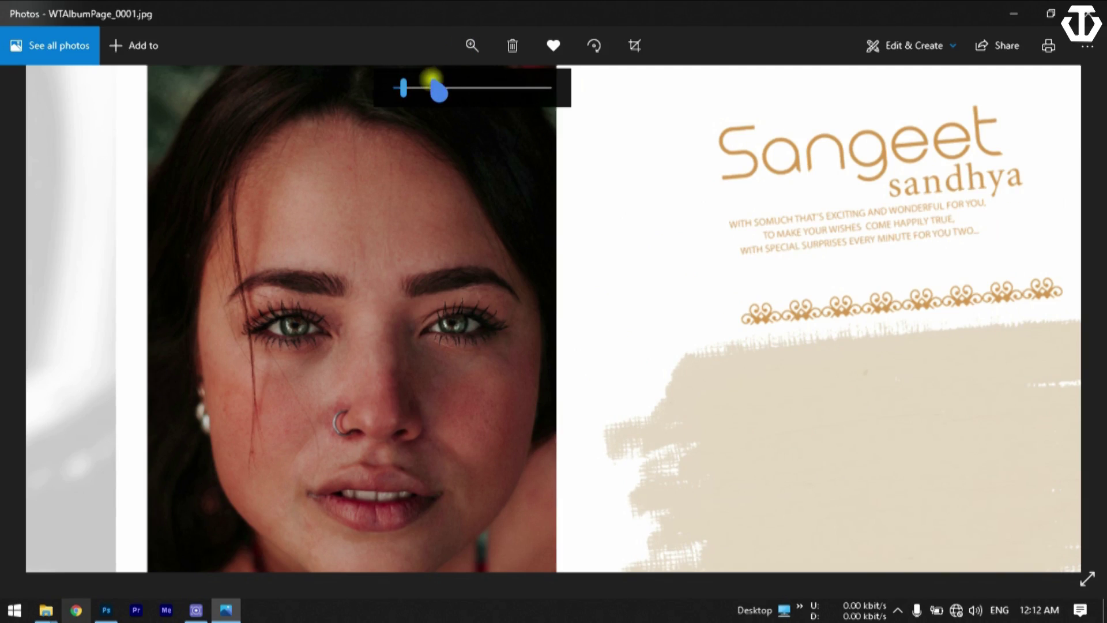
{"action": "mouse_move", "coordinate": [436, 87]}
{"action": "left_mouse_down"}
{"action": "mouse_move", "coordinate": [463, 91]}
{"action": "mouse_move", "coordinate": [441, 91]}
{"action": "left_mouse_up"}
{"action": "scroll", "coordinate": [453, 254], "scroll_direction": "up", "scroll_amount": 2}
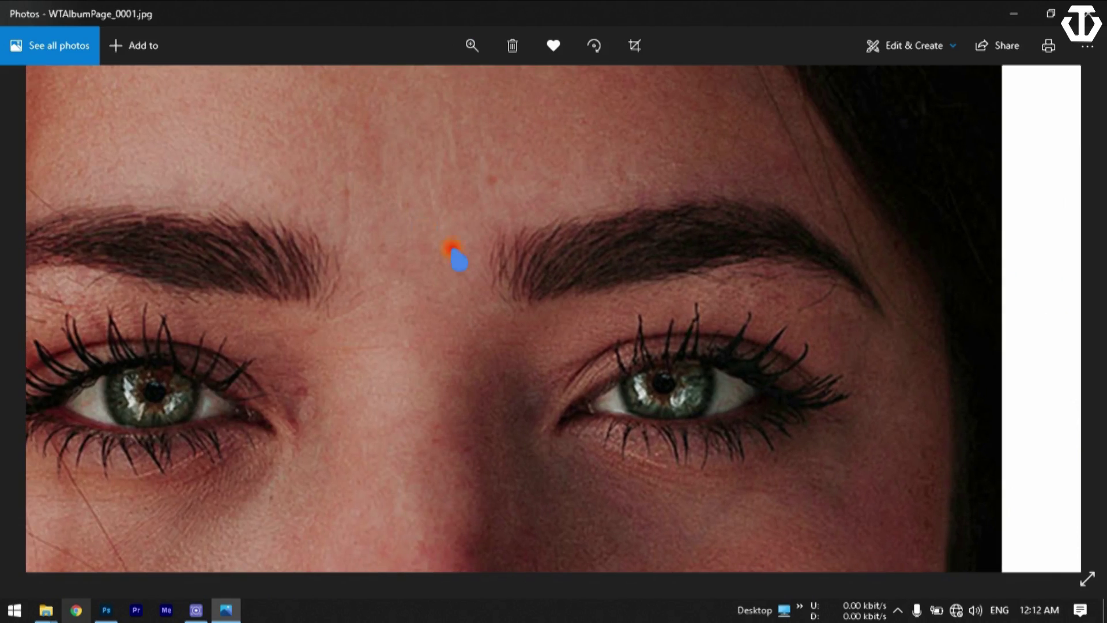
- Inspect the image quality of the wedding couple photo and the small teal-background portrait on the album page
{"action": "left_click_drag", "start_coordinate": [451, 248], "coordinate": [750, 262]}
{"action": "left_click_drag", "start_coordinate": [323, 295], "coordinate": [637, 450]}
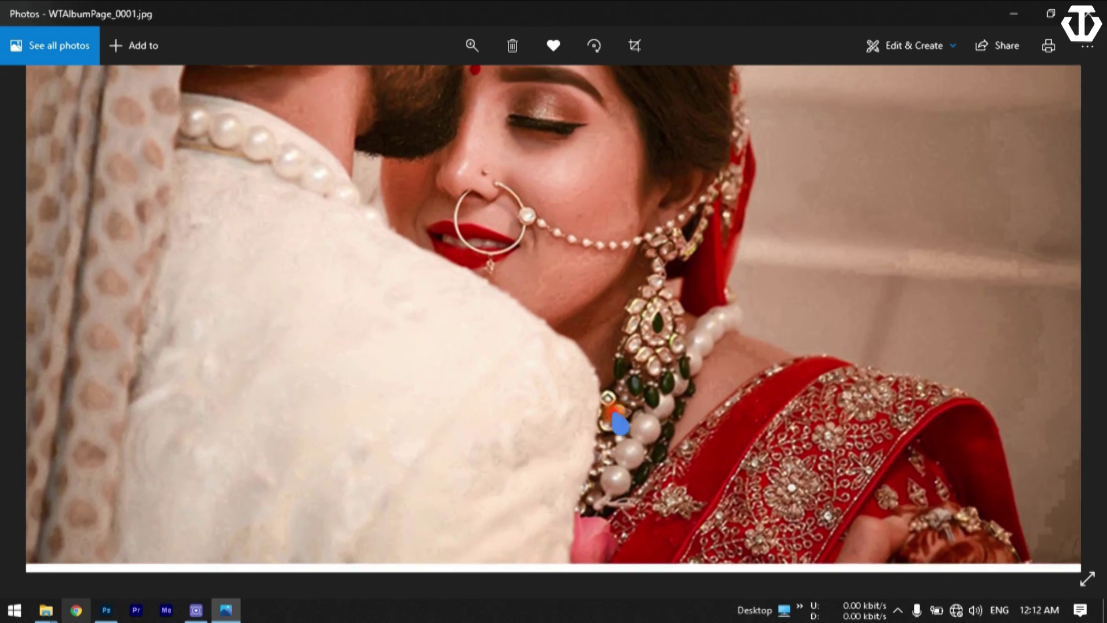
{"action": "left_click_drag", "start_coordinate": [464, 145], "coordinate": [542, 297]}
{"action": "left_click_drag", "start_coordinate": [624, 323], "coordinate": [427, 118]}
{"action": "left_click_drag", "start_coordinate": [715, 514], "coordinate": [545, 237]}
{"action": "left_click_drag", "start_coordinate": [718, 551], "coordinate": [499, 171]}
{"action": "left_click_drag", "start_coordinate": [589, 381], "coordinate": [626, 277]}
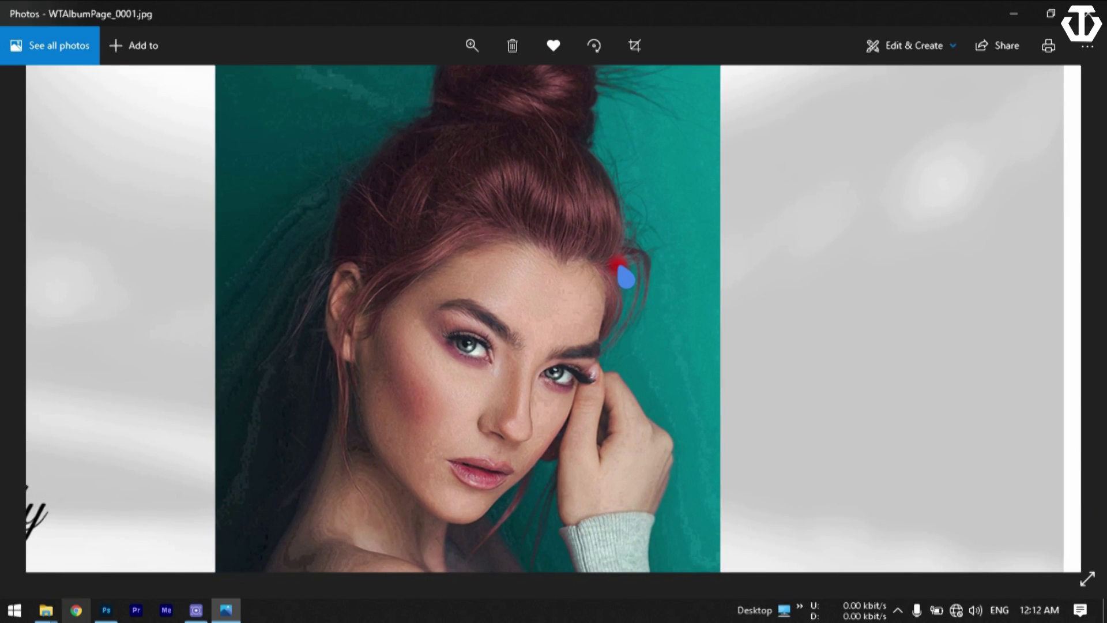
{"action": "left_click_drag", "start_coordinate": [593, 364], "coordinate": [377, 240]}
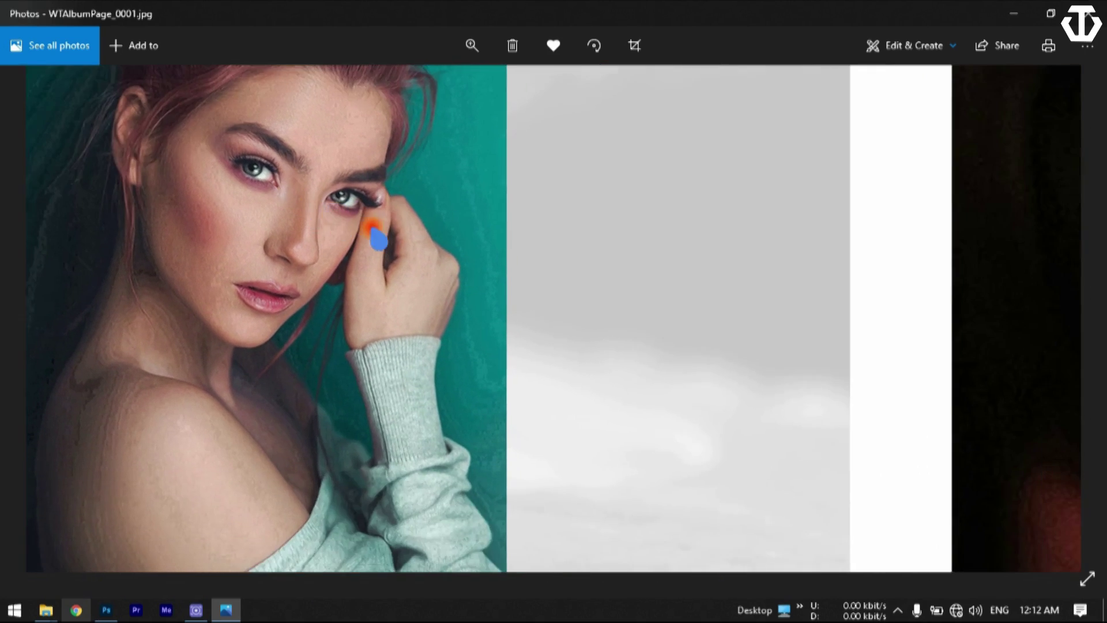
- Examine the lower part of the central portrait and the Sangeet text area up close, and close the photo viewer
{"action": "left_click_drag", "start_coordinate": [552, 315], "coordinate": [324, 225]}
{"action": "left_click_drag", "start_coordinate": [946, 370], "coordinate": [454, 295]}
{"action": "left_click_drag", "start_coordinate": [1061, 360], "coordinate": [679, 332]}
{"action": "left_click_drag", "start_coordinate": [940, 341], "coordinate": [449, 343]}
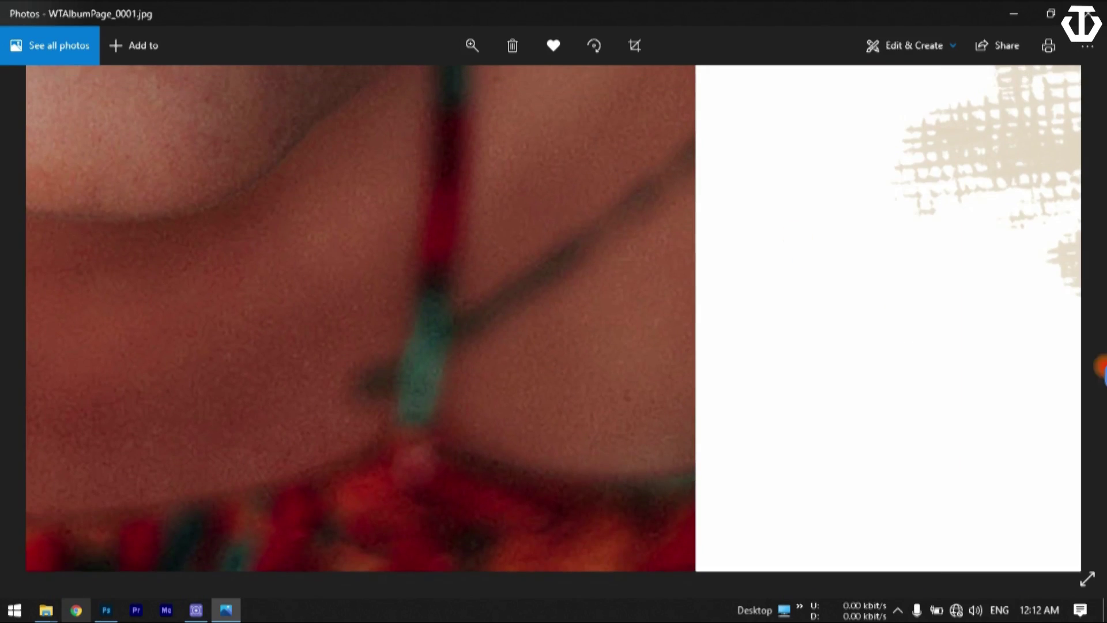
{"action": "left_click_drag", "start_coordinate": [1099, 370], "coordinate": [799, 519]}
{"action": "left_click_drag", "start_coordinate": [778, 279], "coordinate": [776, 539]}
{"action": "left_click_drag", "start_coordinate": [752, 372], "coordinate": [410, 378]}
{"action": "left_click_drag", "start_coordinate": [594, 373], "coordinate": [594, 519]}
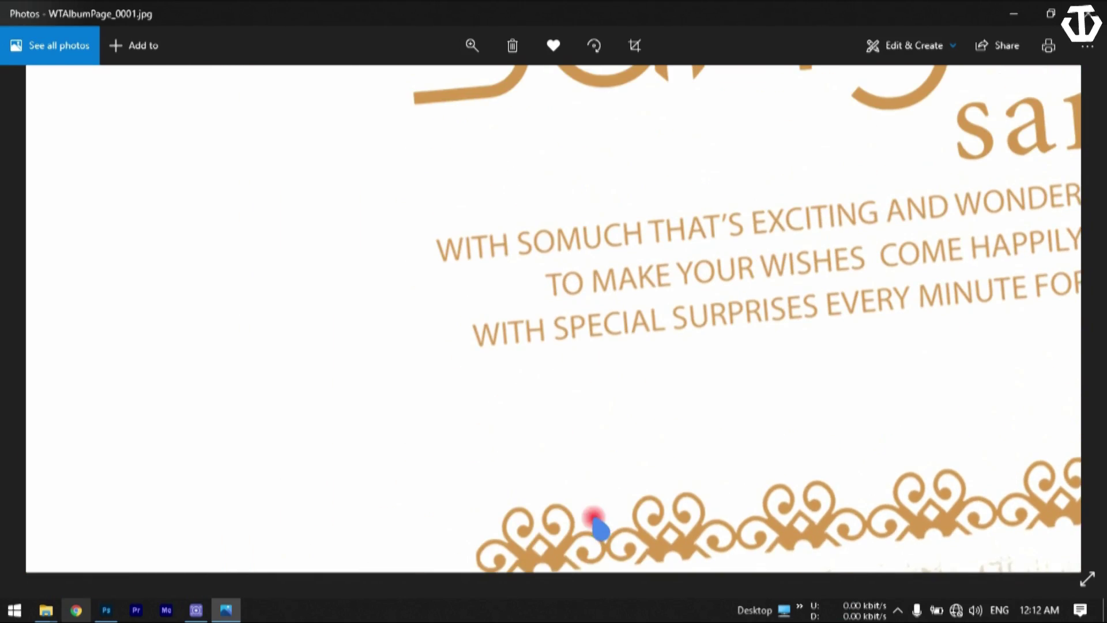
{"action": "double_click", "coordinate": [640, 301]}
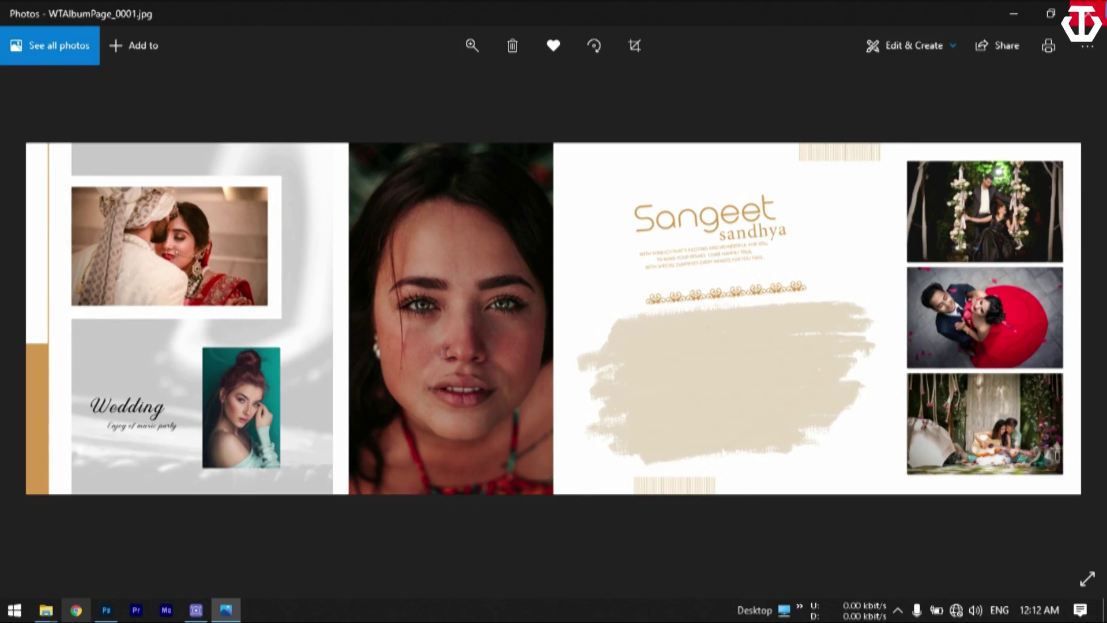
{"action": "key", "text": "alt+F4"}
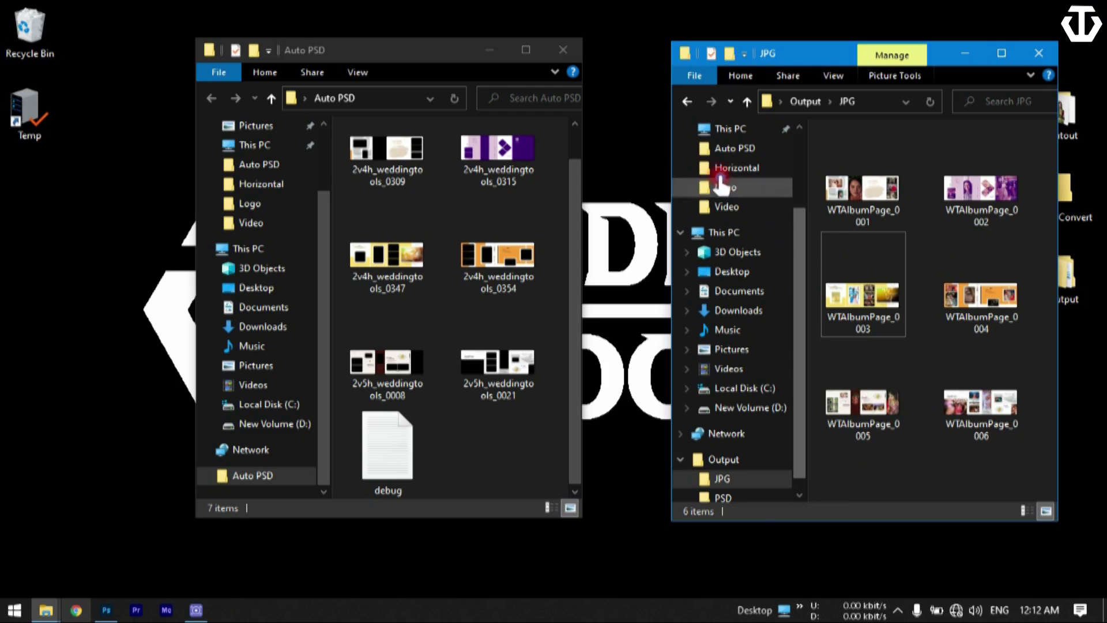
- Open WTAlbumPage_0003.psd from the Output folder's PSD subfolder in Photoshop and clear its layer selection
{"action": "left_click", "coordinate": [686, 101]}
{"action": "left_click", "coordinate": [851, 175]}
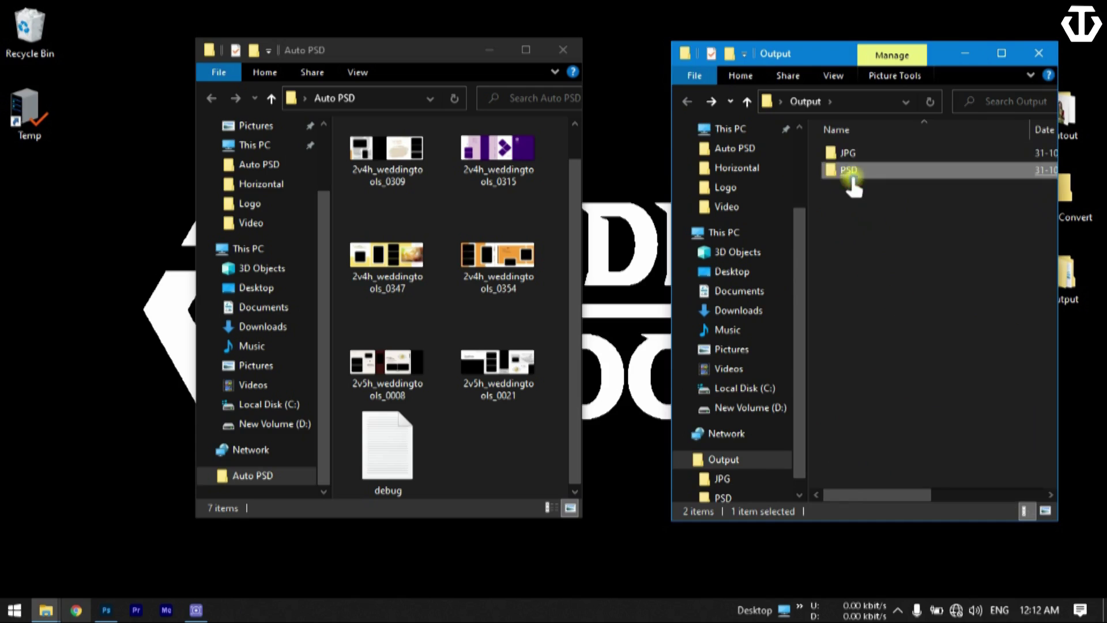
{"action": "double_click", "coordinate": [851, 175]}
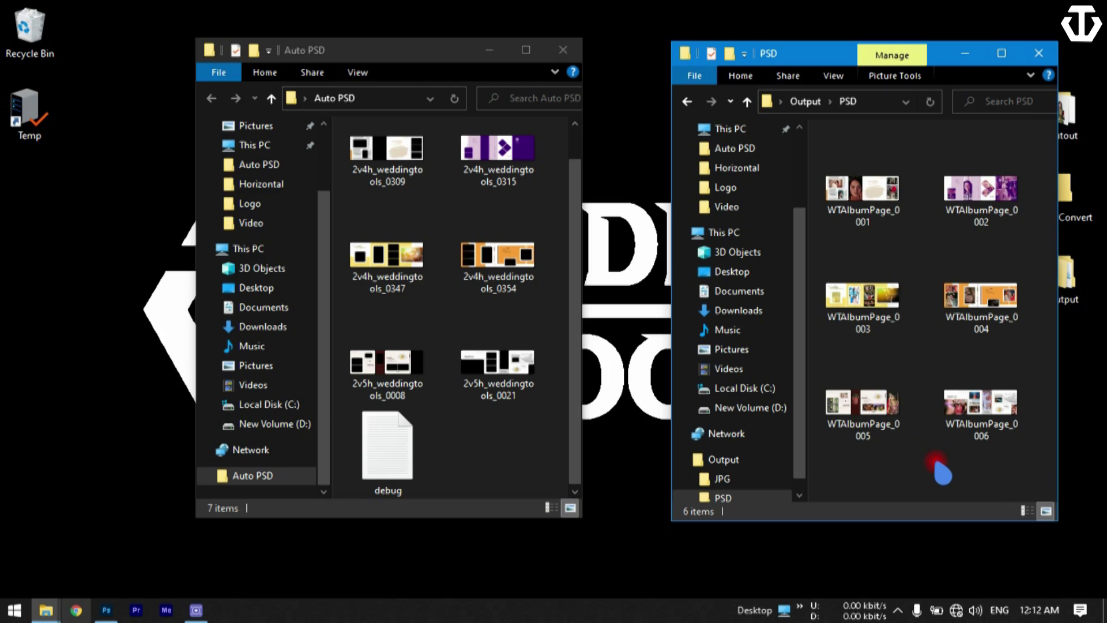
{"action": "left_click", "coordinate": [894, 332]}
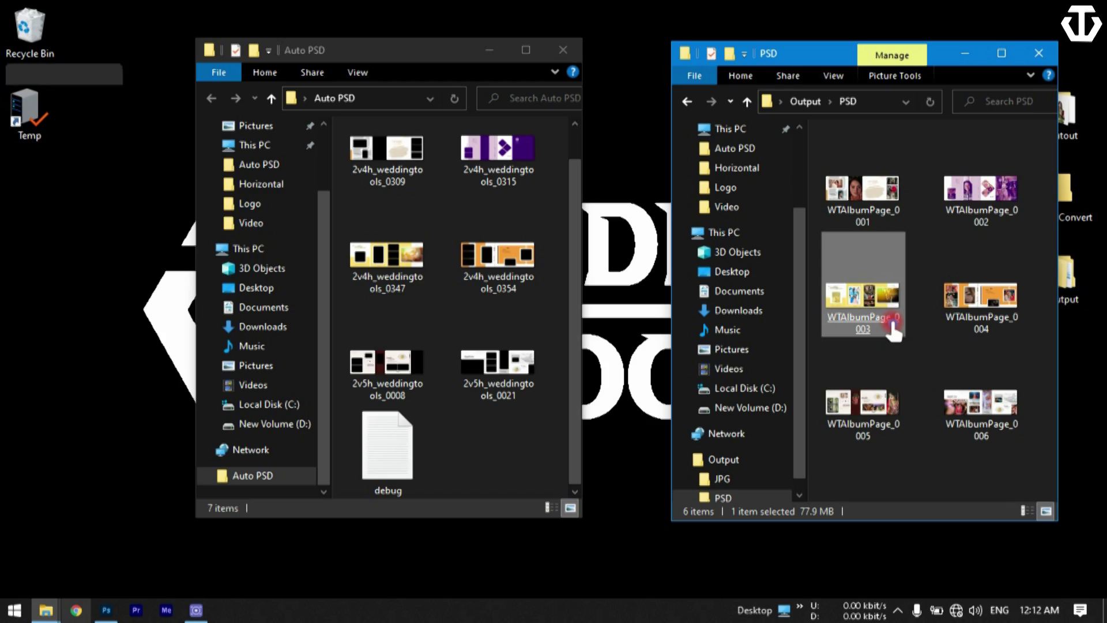
{"action": "double_click", "coordinate": [894, 331]}
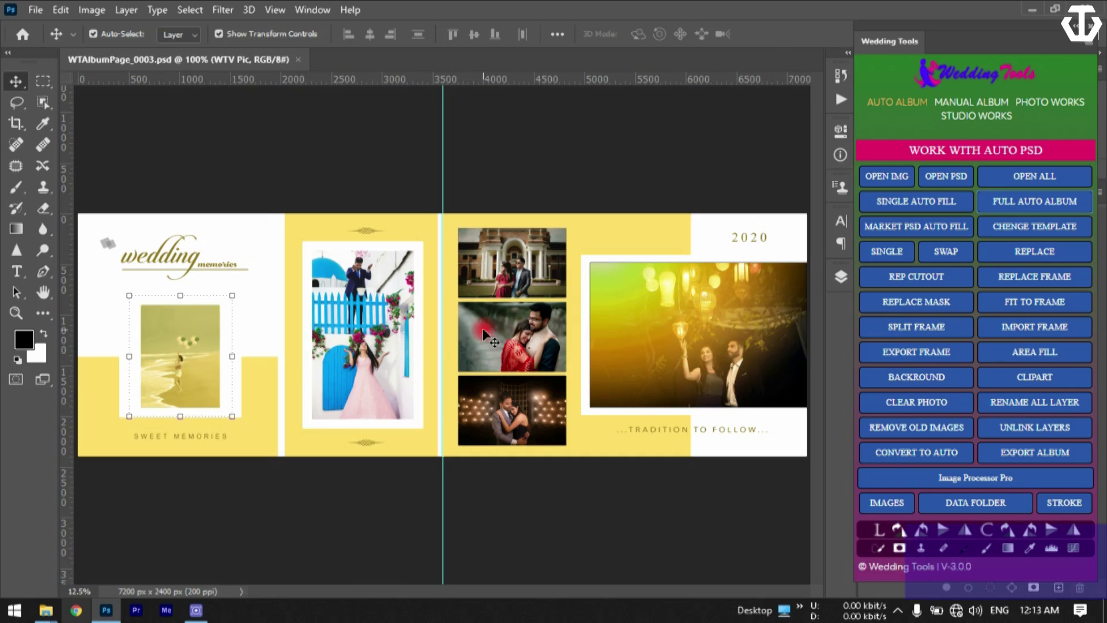
{"action": "left_click", "coordinate": [426, 340]}
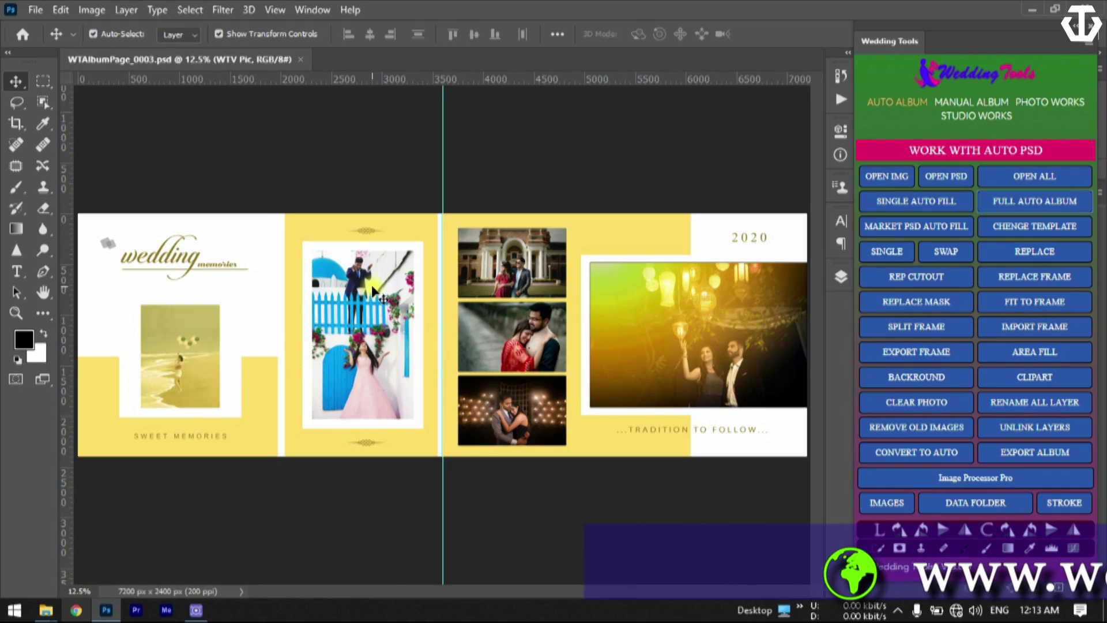
- Select individual photo and frame layers on the WTAlbumPage_0003.psd spread to check they are separate, and close the document
{"action": "left_click", "coordinate": [516, 272]}
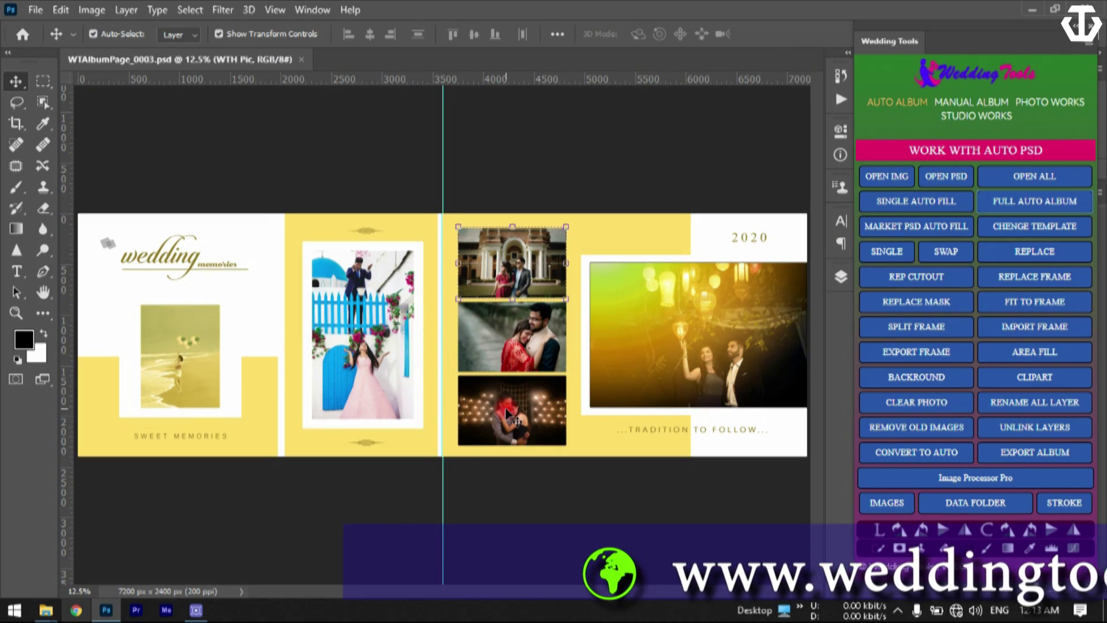
{"action": "left_click", "coordinate": [648, 363]}
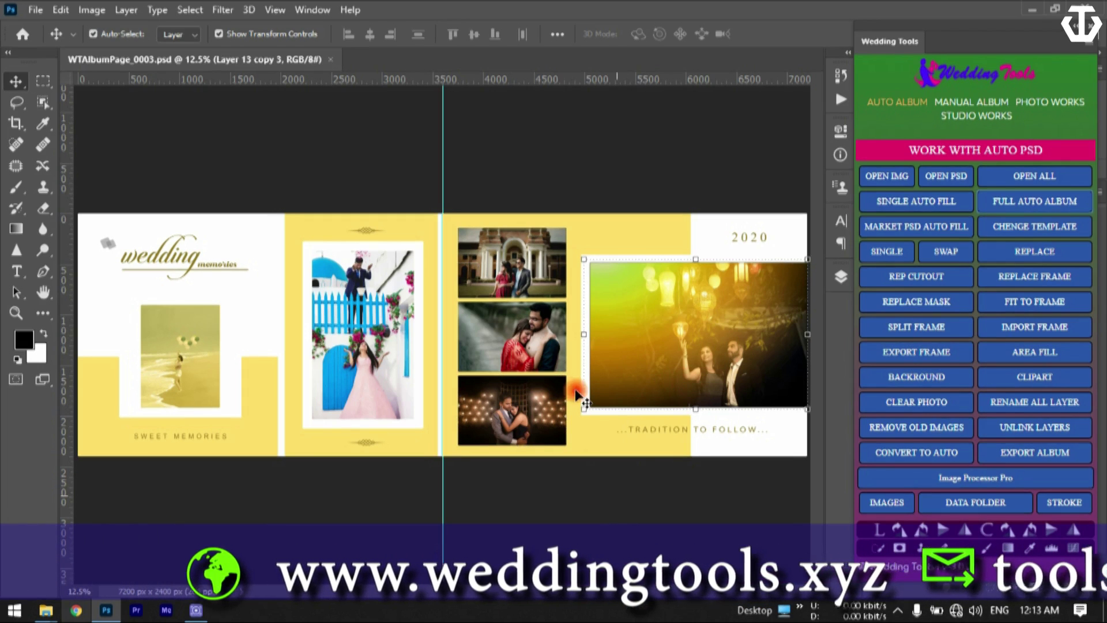
{"action": "left_click", "coordinate": [376, 91]}
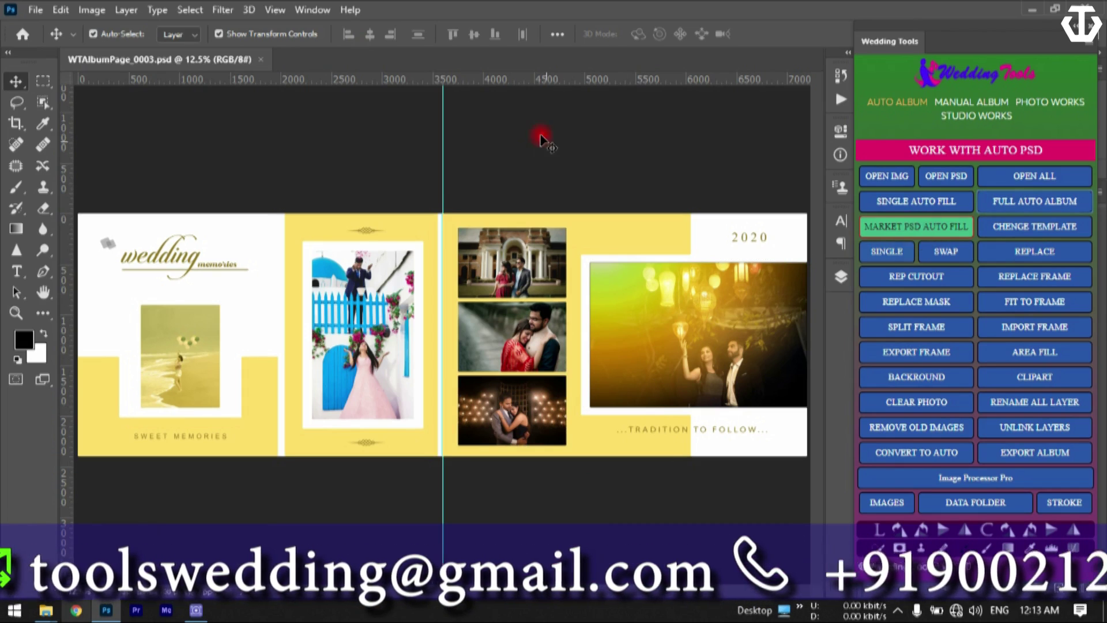
{"action": "left_click", "coordinate": [261, 60]}
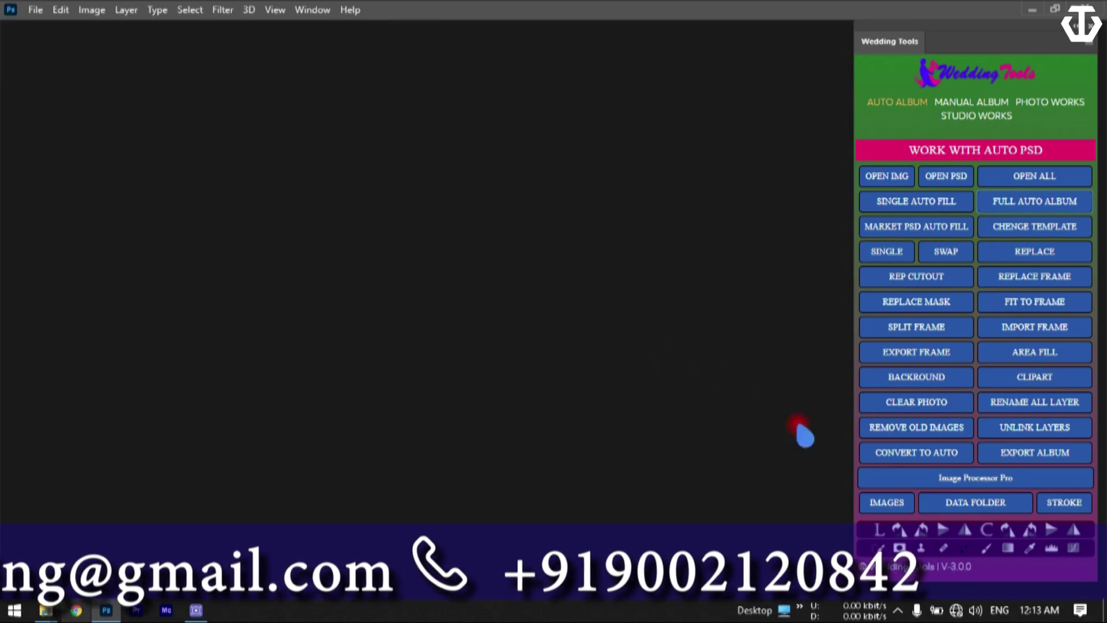
- Bring up the Open All file-location dialog, dismiss it, and close the Auto PSD and Output PSD folder windows
{"action": "left_click", "coordinate": [1047, 180]}
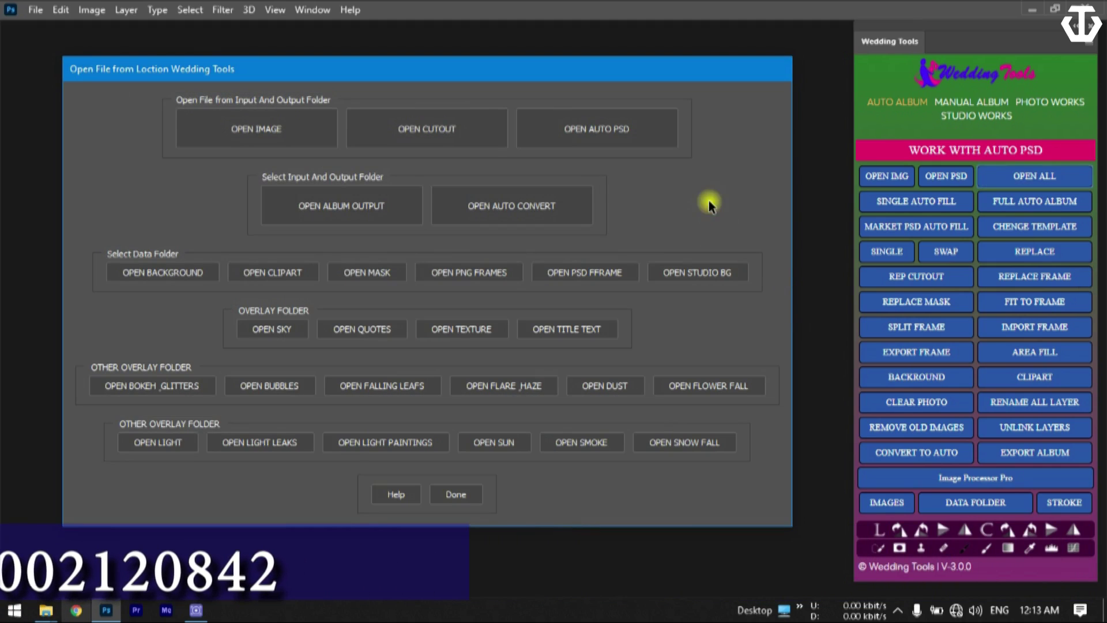
{"action": "left_click", "coordinate": [445, 496]}
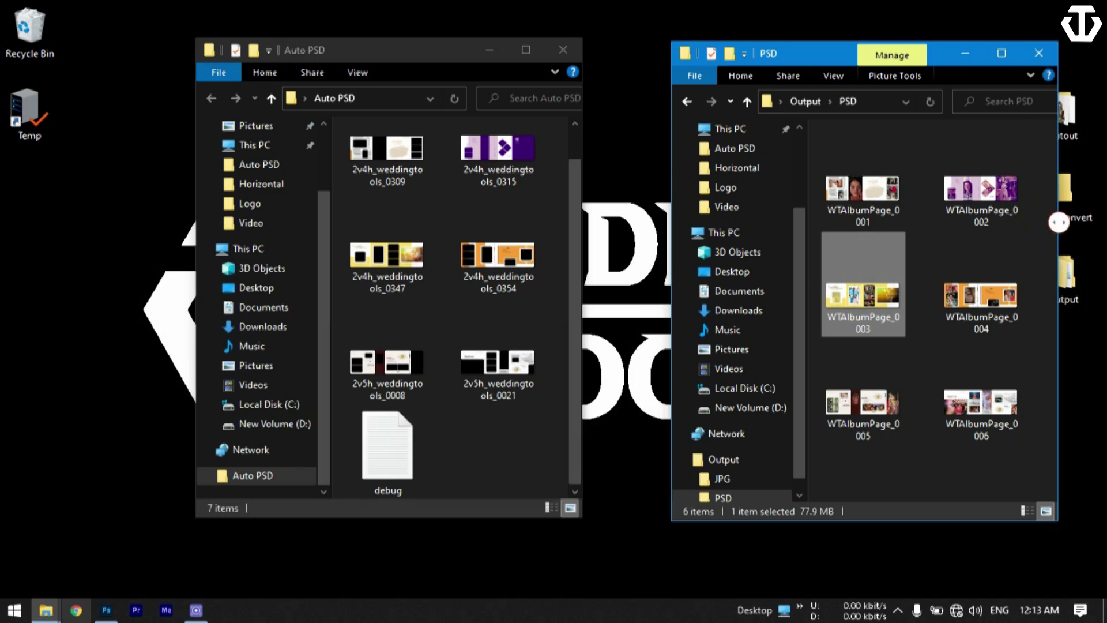
{"action": "left_click", "coordinate": [1038, 45]}
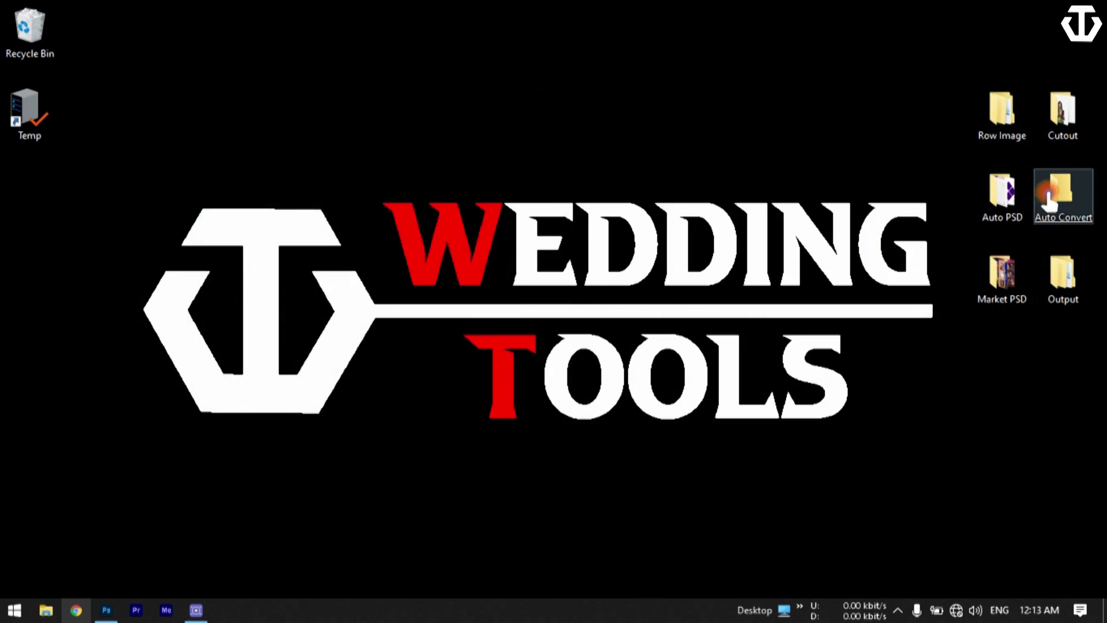
- Open wedding album design (5) from the desktop's Market PSD folder in Photoshop and clear its layer selection
{"action": "left_click", "coordinate": [1016, 285]}
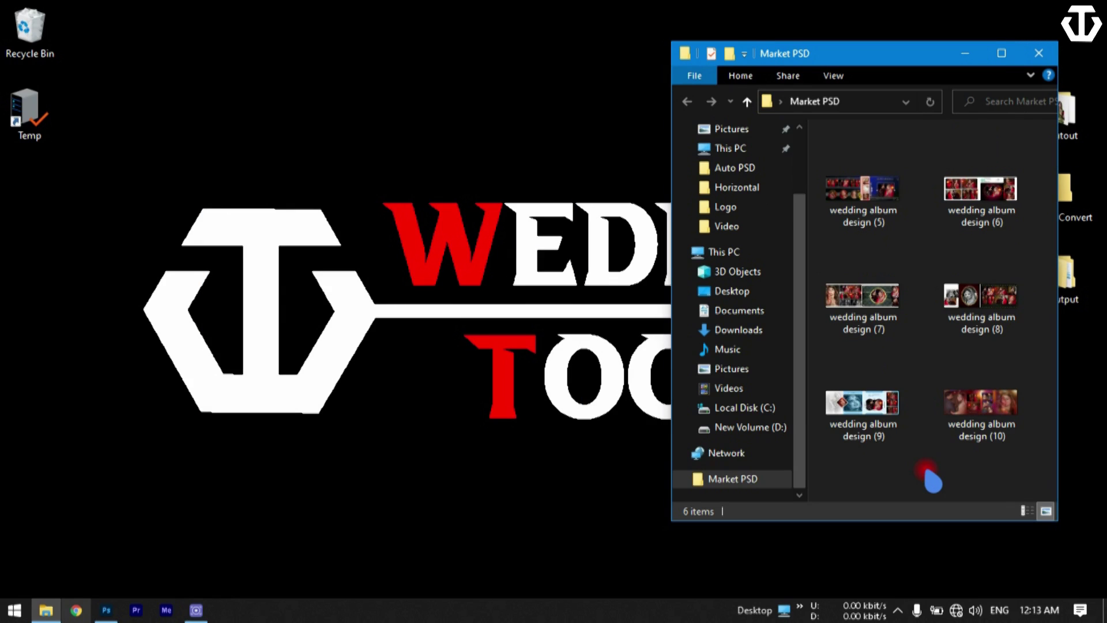
{"action": "left_click", "coordinate": [851, 214]}
{"action": "left_click_drag", "start_coordinate": [866, 196], "coordinate": [402, 274]}
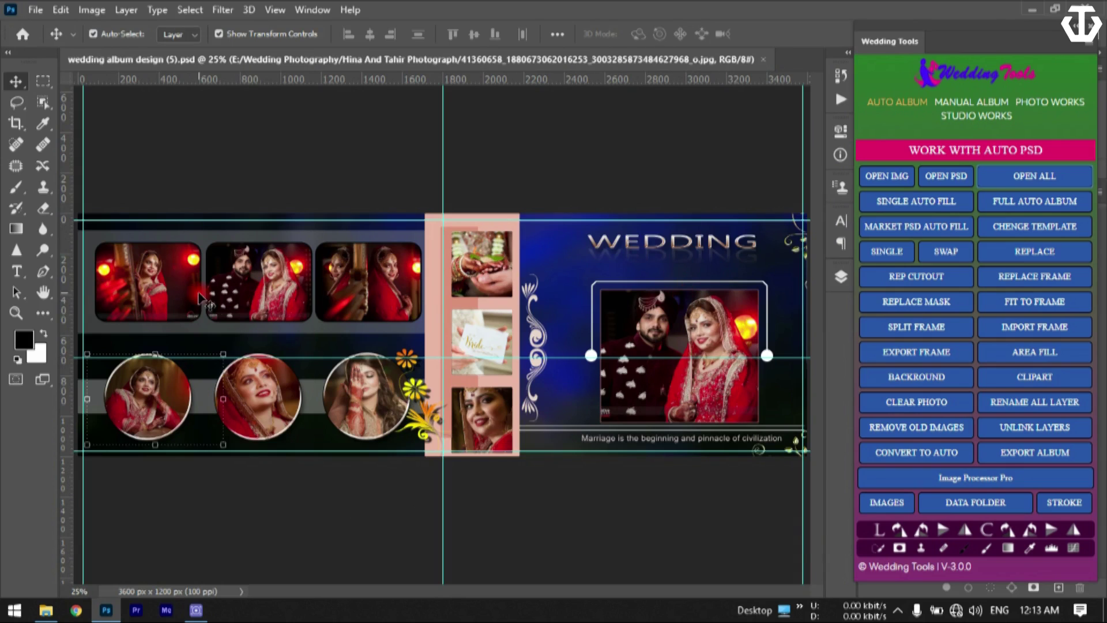
{"action": "left_click", "coordinate": [196, 297]}
{"action": "left_click", "coordinate": [277, 185]}
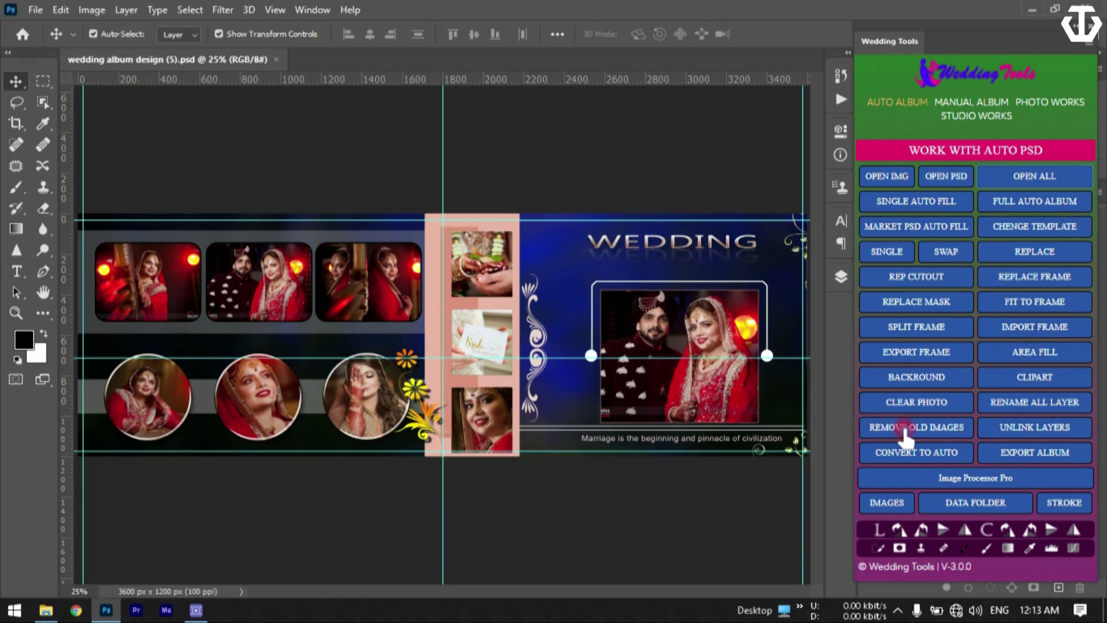
- Run Remove Old Images repeatedly on the market template to clear the old photos from the rounded and circular frames
{"action": "left_click", "coordinate": [910, 432]}
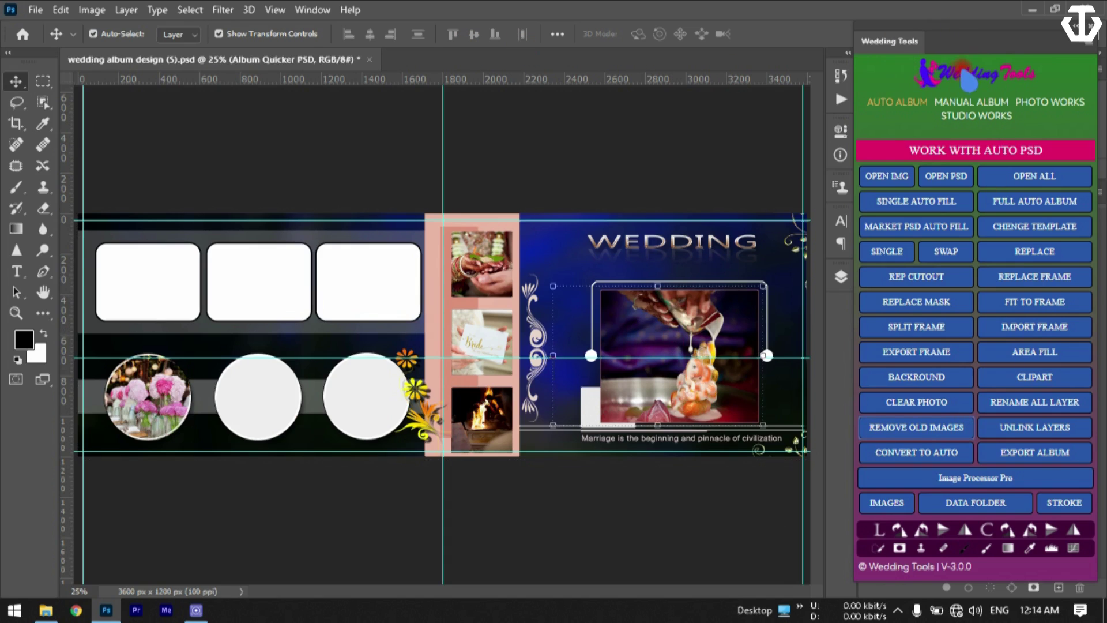
{"action": "left_click", "coordinate": [841, 277]}
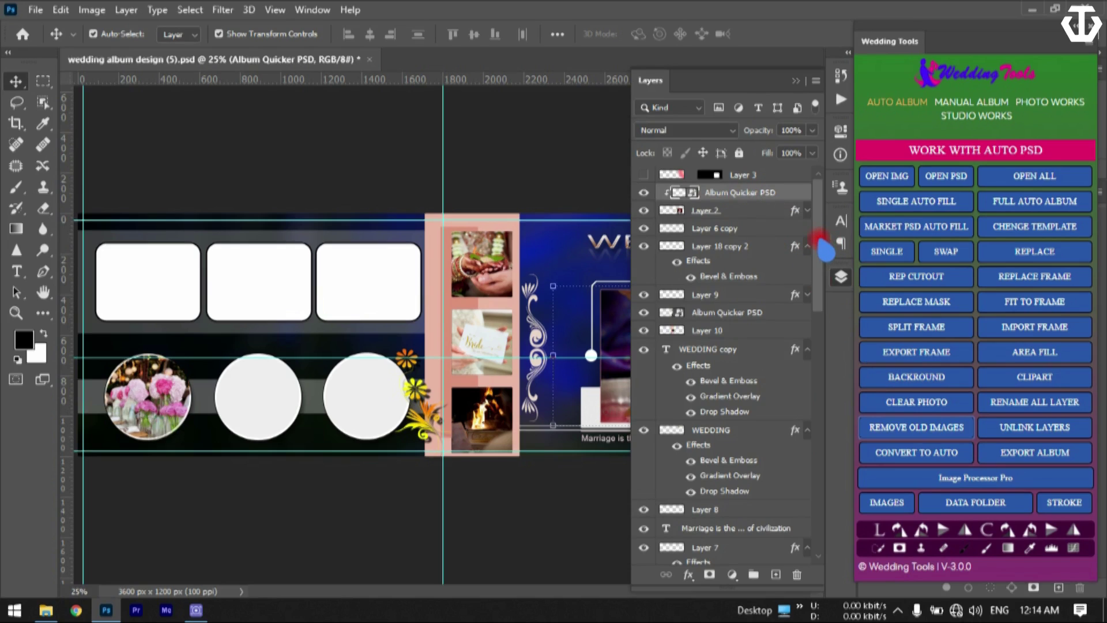
{"action": "left_click", "coordinate": [912, 429]}
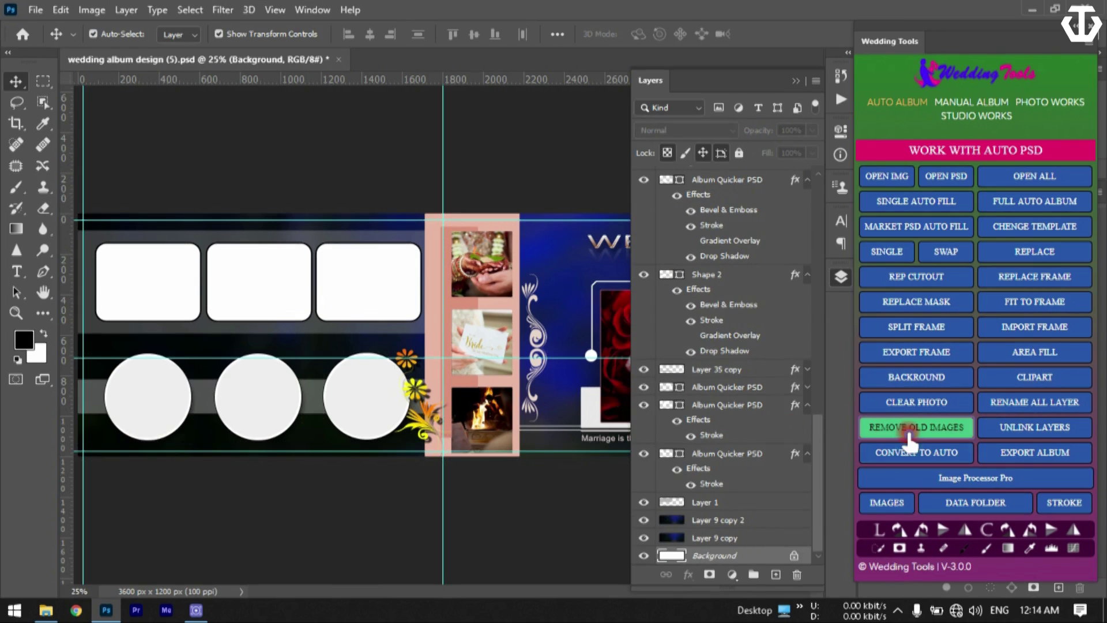
{"action": "left_click", "coordinate": [911, 433]}
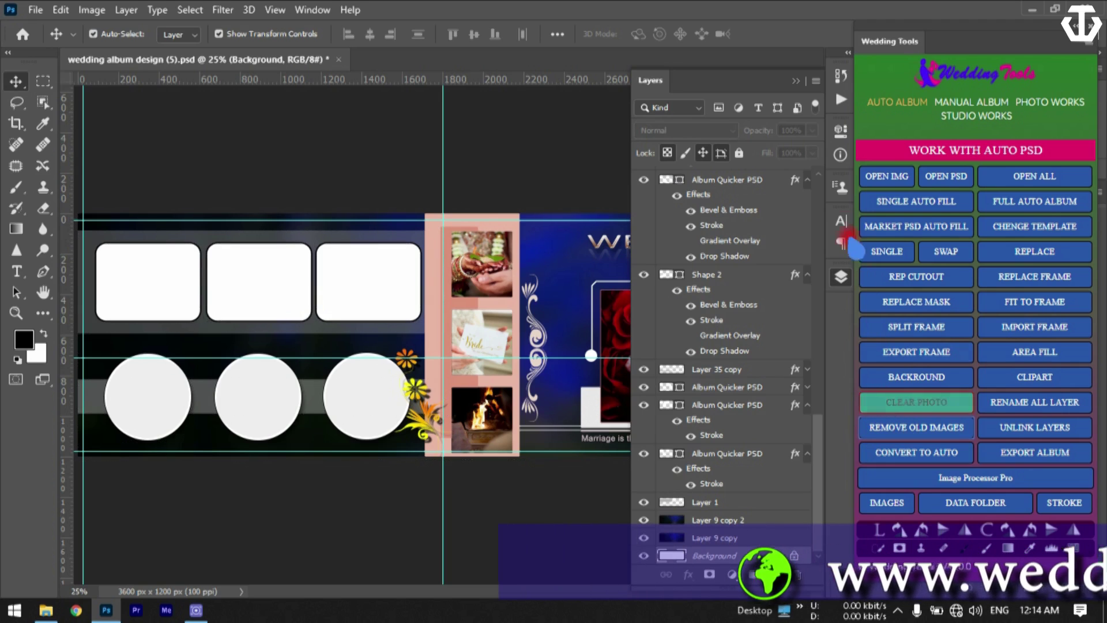
{"action": "left_click", "coordinate": [841, 277]}
- Find the layers over the Ganesha picture, toggle the visibility of Layer 3, and select Layer 2 as the large photo frame
{"action": "left_click", "coordinate": [688, 345]}
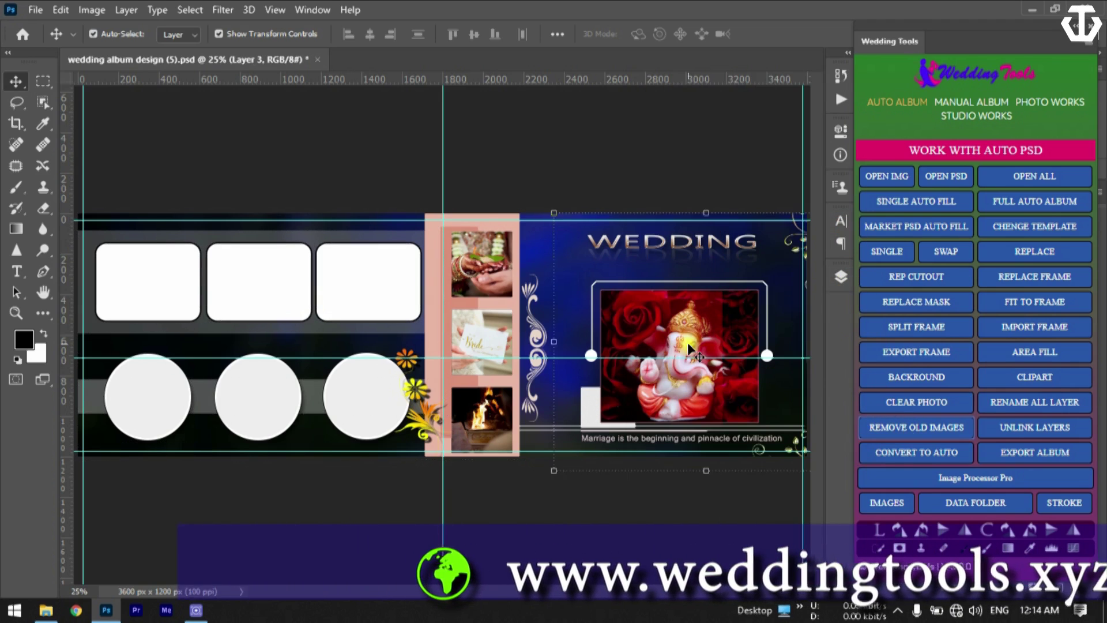
{"action": "left_click", "coordinate": [841, 277]}
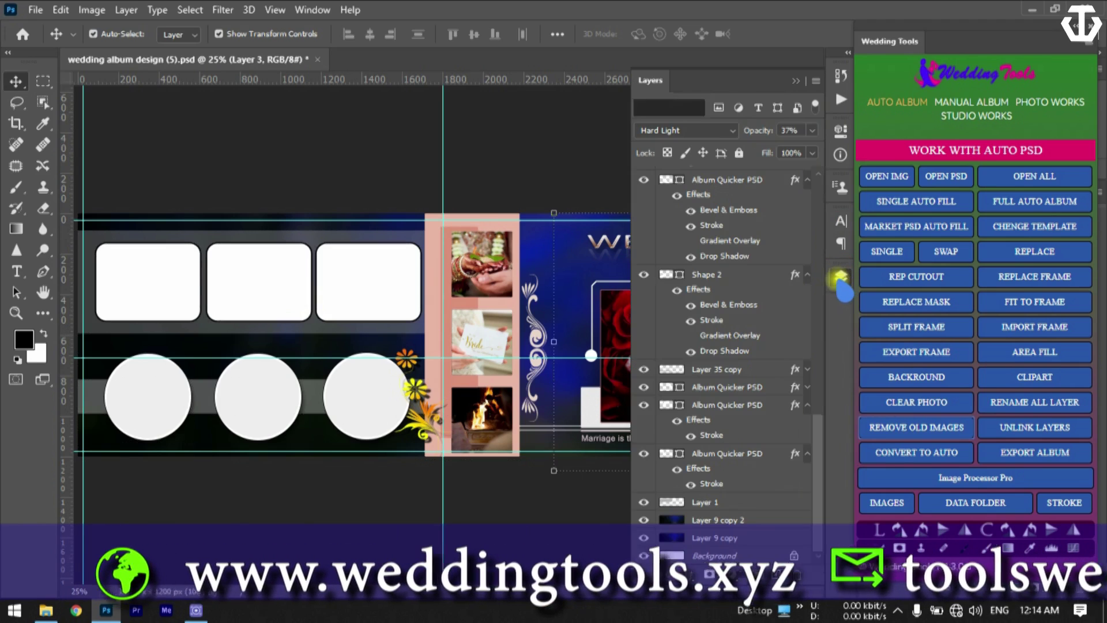
{"action": "scroll", "coordinate": [780, 445], "scroll_direction": "down", "scroll_amount": 5}
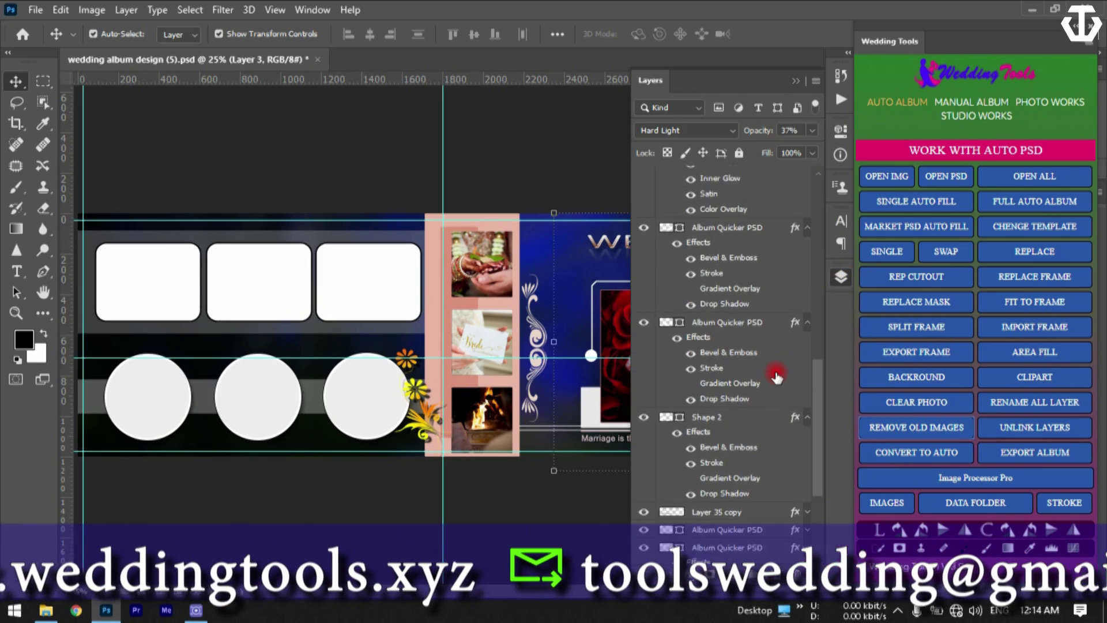
{"action": "scroll", "coordinate": [777, 377], "scroll_direction": "up", "scroll_amount": 6}
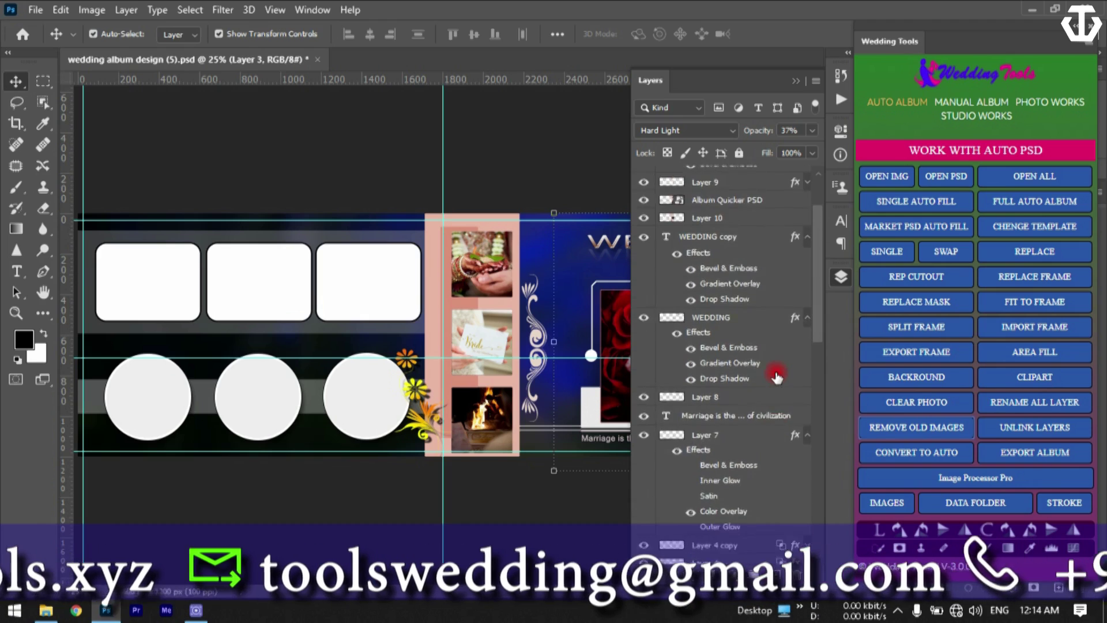
{"action": "scroll", "coordinate": [777, 377], "scroll_direction": "up", "scroll_amount": 3}
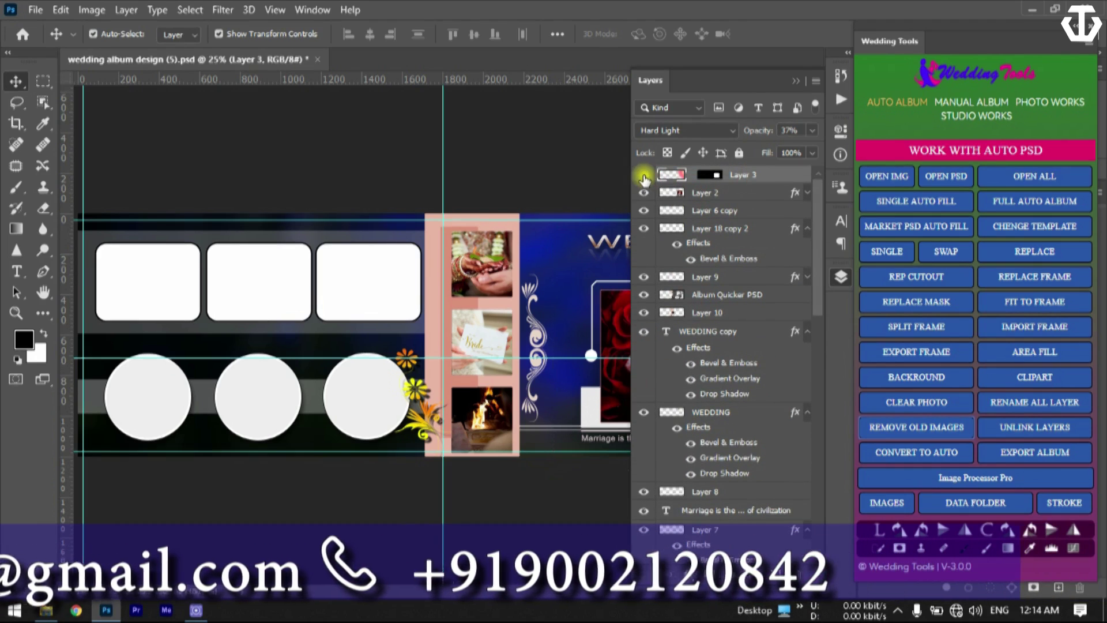
{"action": "left_click", "coordinate": [645, 176]}
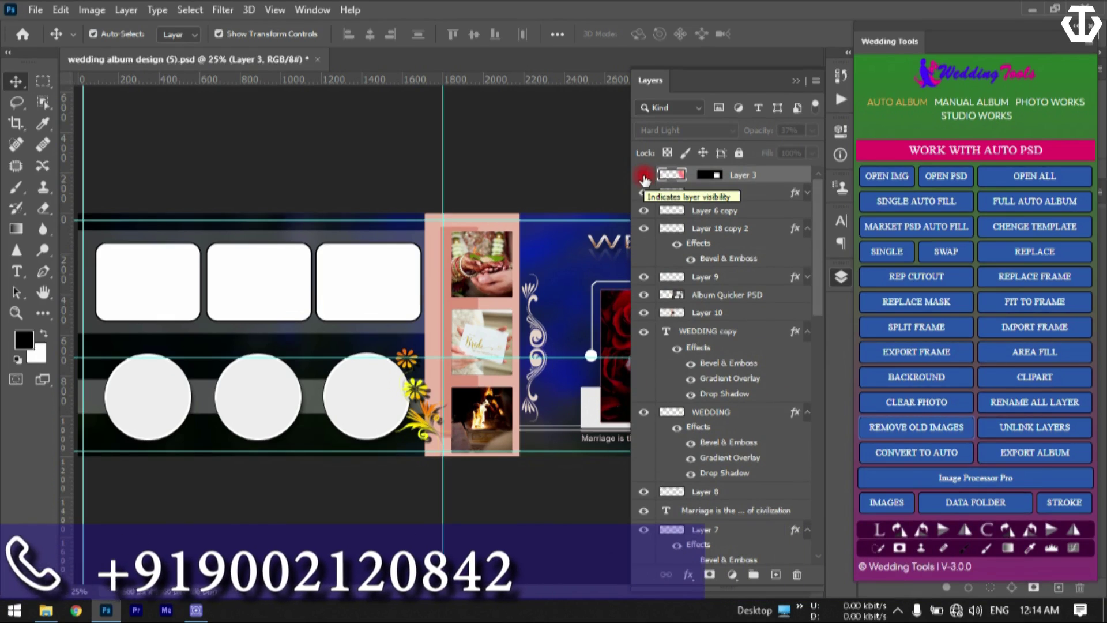
{"action": "left_click", "coordinate": [668, 195]}
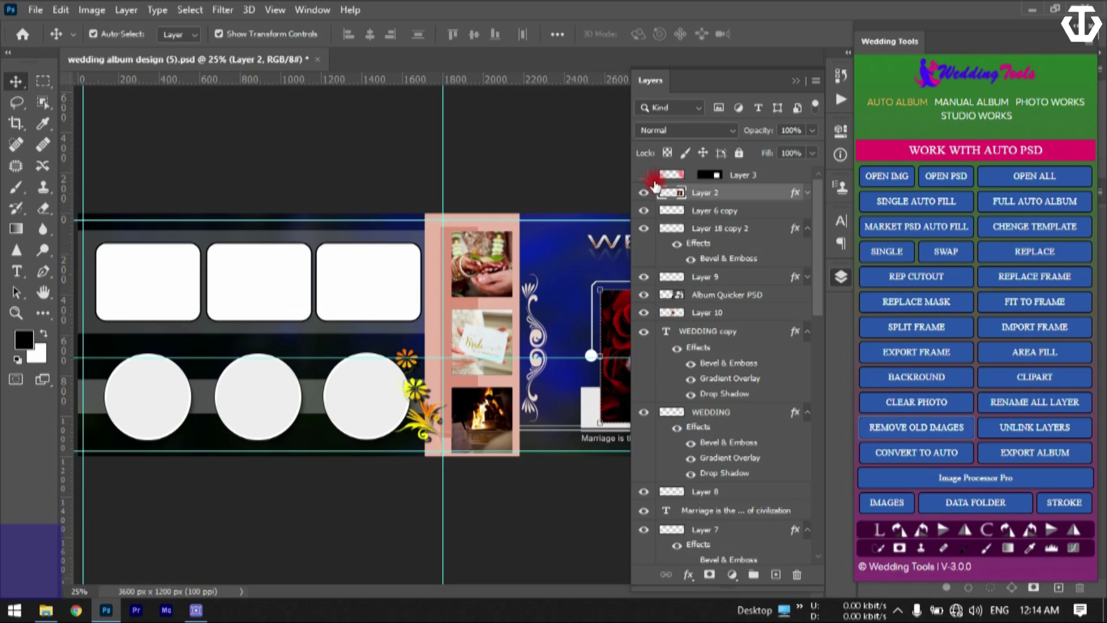
{"action": "left_click", "coordinate": [840, 274]}
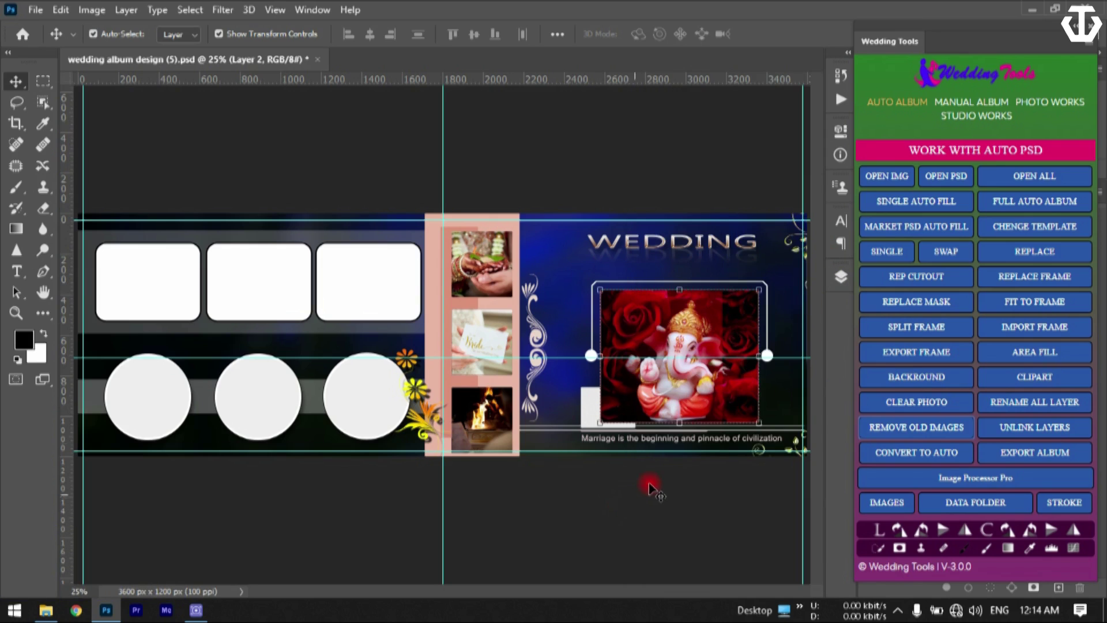
- Check the large frame's layer in the stack and the Move tool's Auto-Select option
{"action": "left_click", "coordinate": [840, 276]}
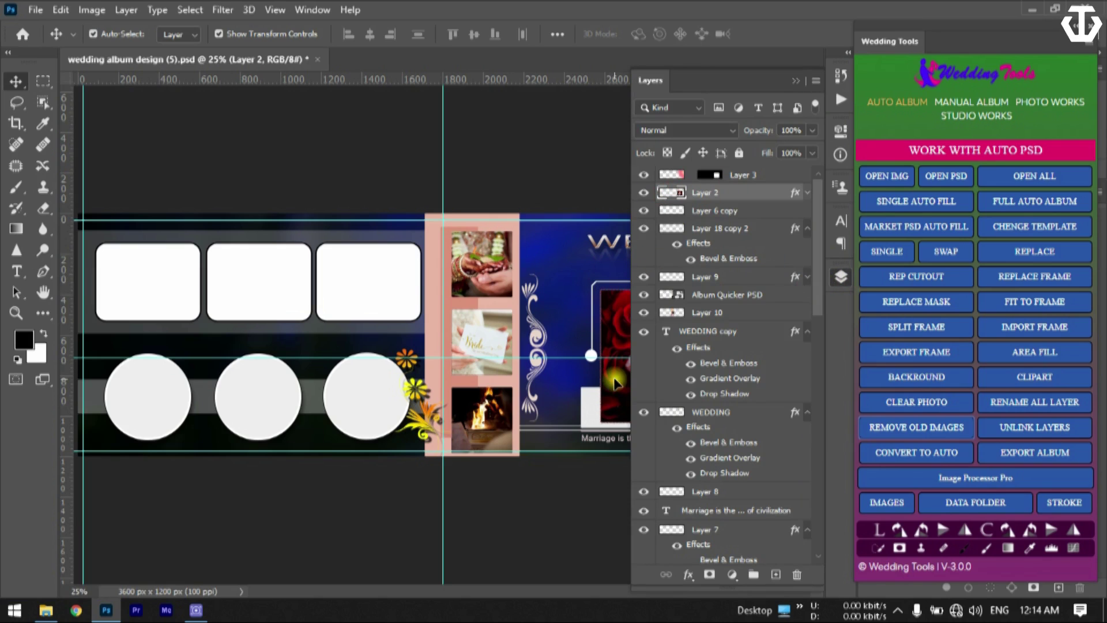
{"action": "left_click", "coordinate": [616, 383]}
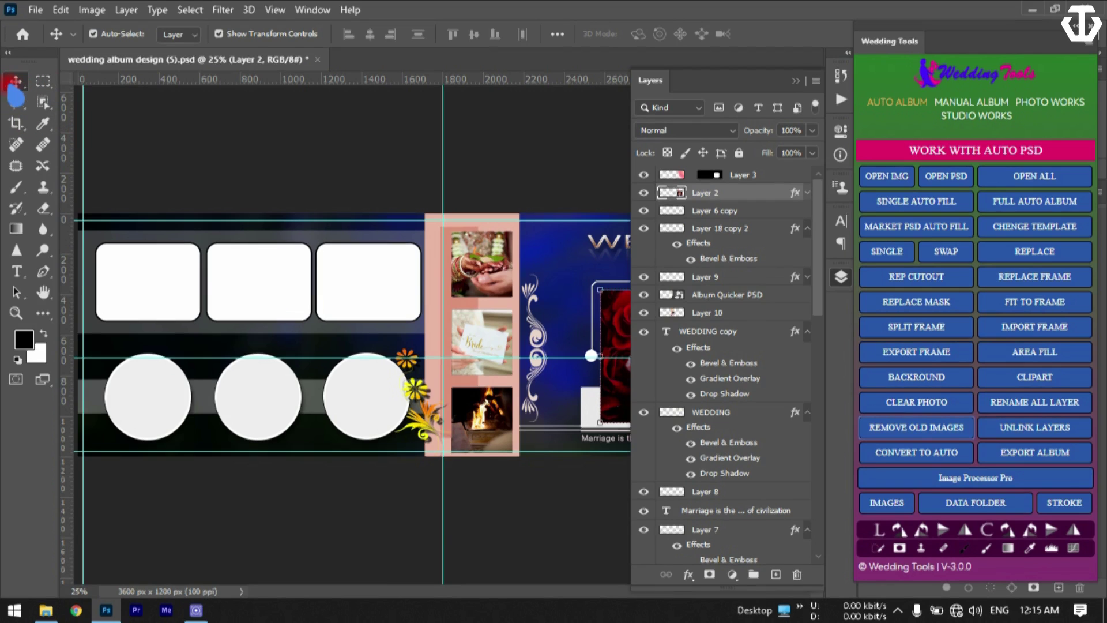
{"action": "left_click", "coordinate": [94, 34]}
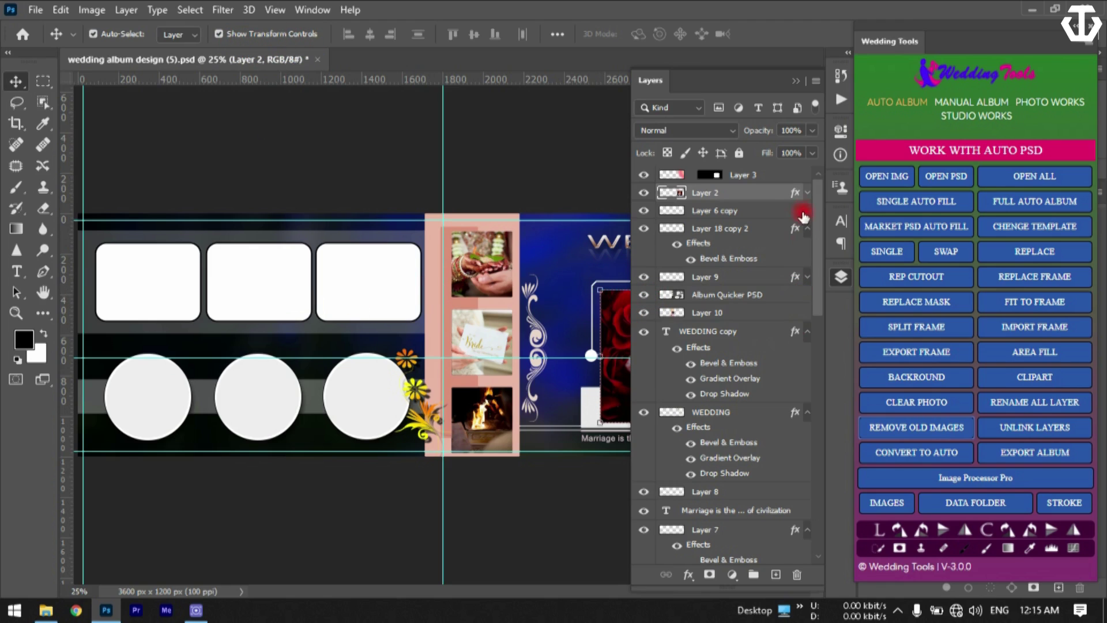
- Select the frame layer shared by the three small stacked pictures and split it into separate frame layers
{"action": "left_click", "coordinate": [841, 277]}
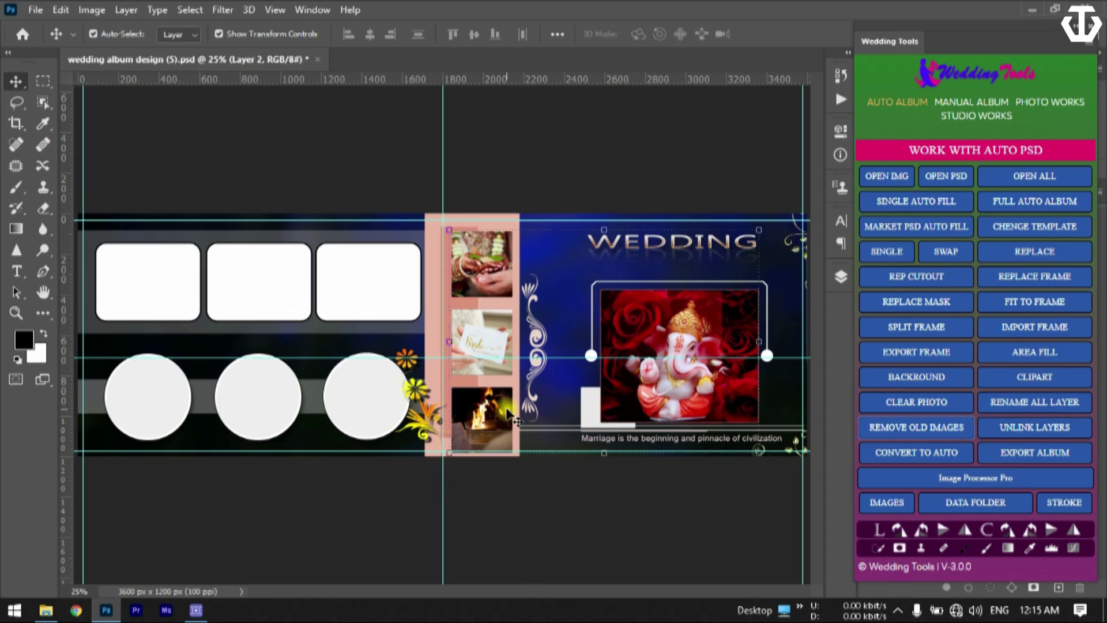
{"action": "left_click", "coordinate": [495, 349]}
{"action": "left_click", "coordinate": [483, 286]}
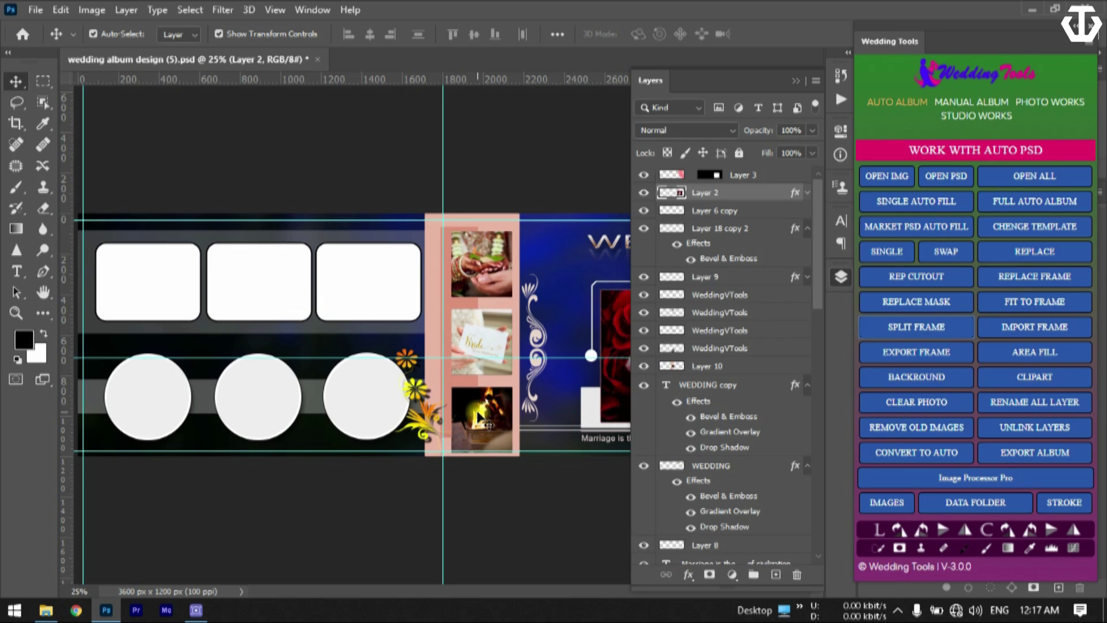
- Select the small stacked frames together with the template's other photo frames and run Market PSD Auto Fill on them
{"action": "left_click", "coordinate": [488, 358]}
{"action": "left_click", "coordinate": [490, 323], "text": "shift"}
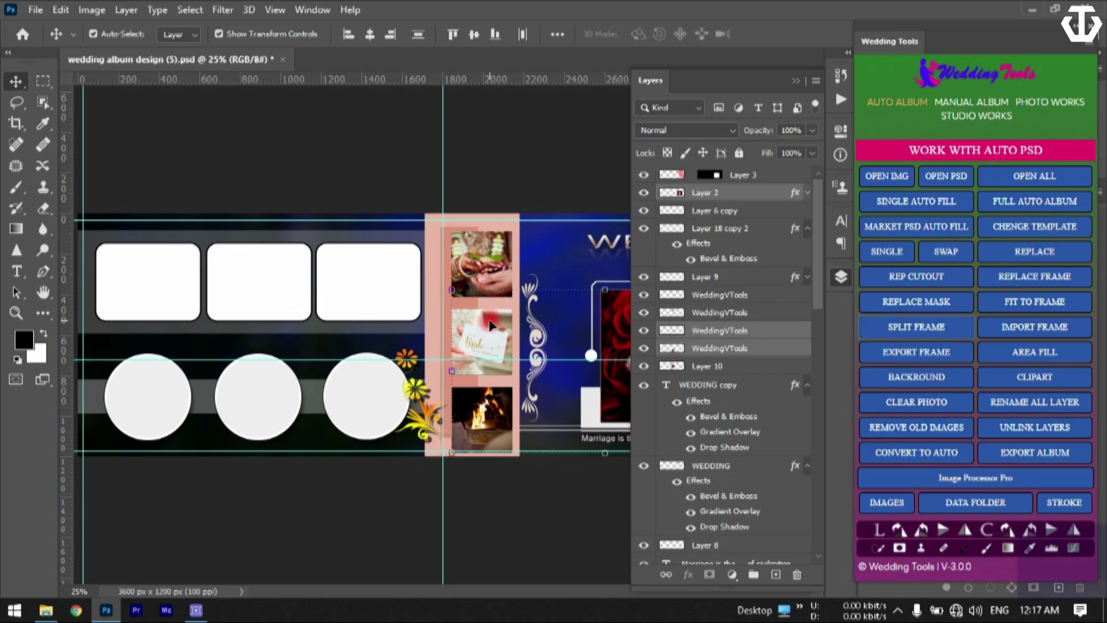
{"action": "left_click", "coordinate": [488, 264], "text": "shift"}
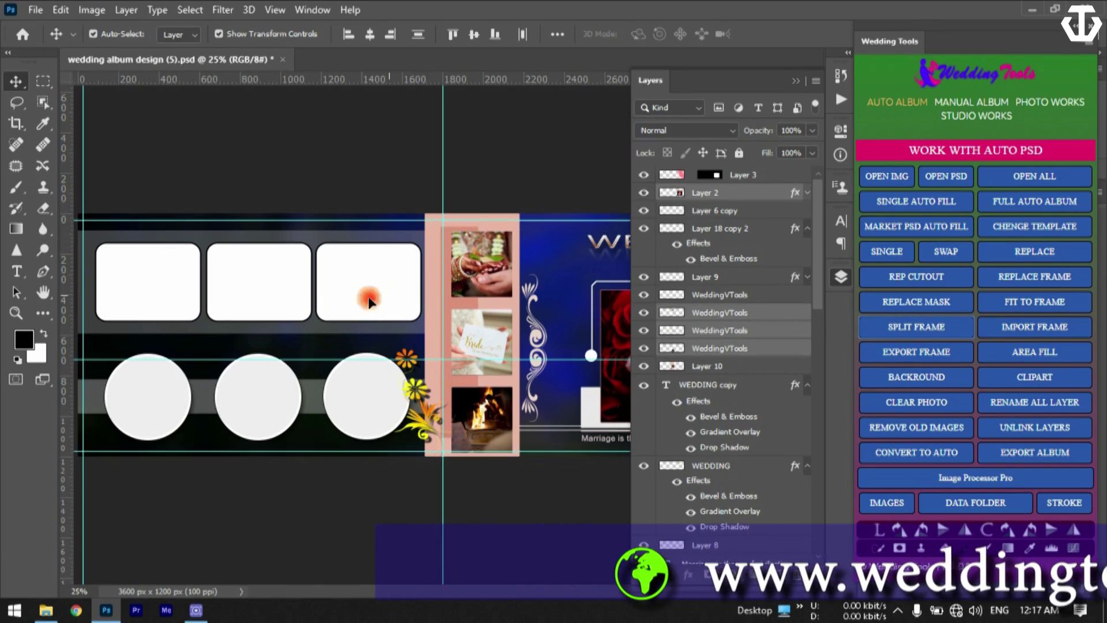
{"action": "left_click", "coordinate": [124, 284]}
{"action": "left_click", "coordinate": [137, 290]}
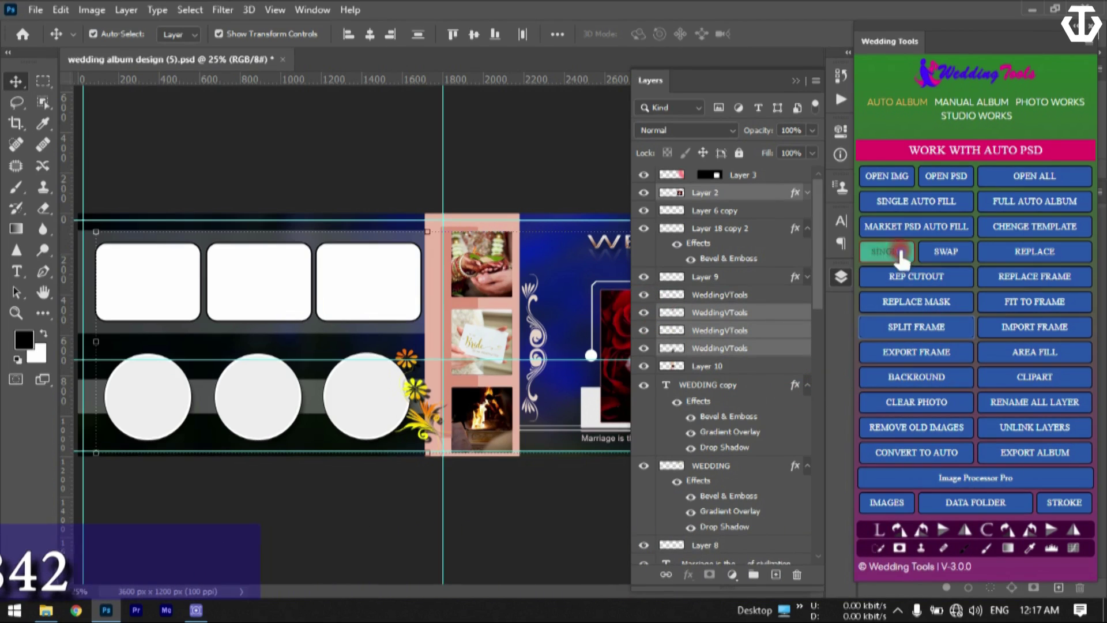
{"action": "left_click", "coordinate": [905, 230]}
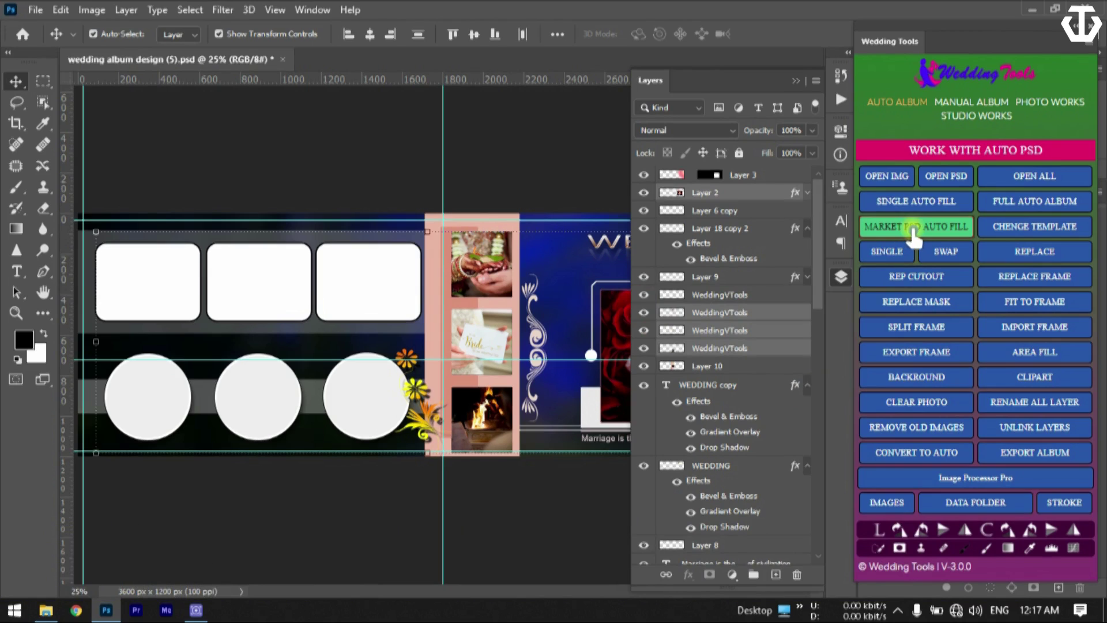
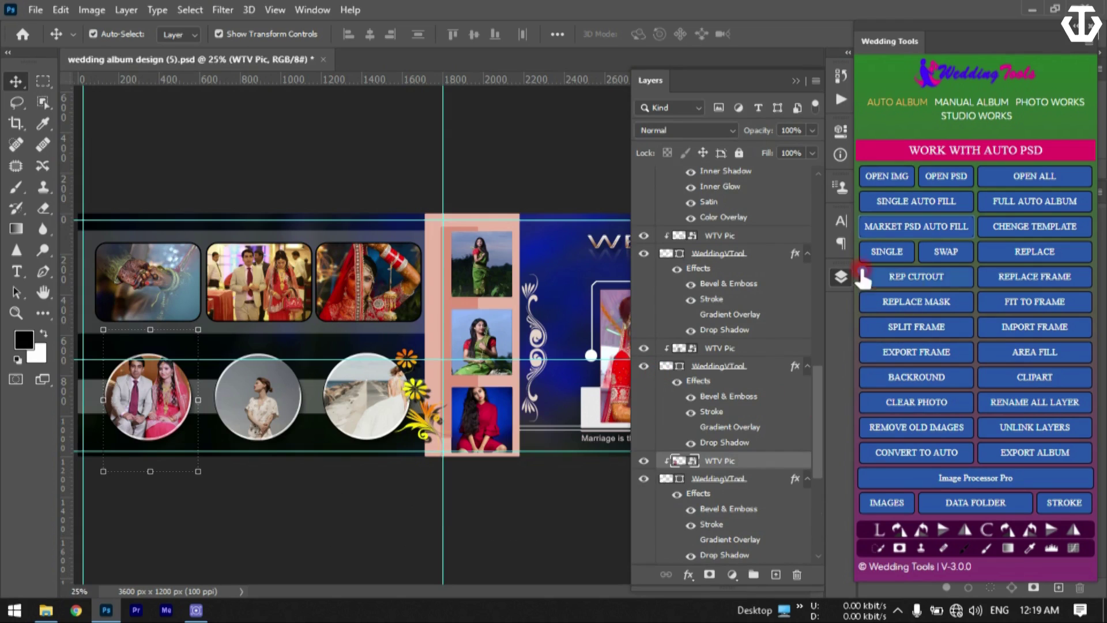
- Inspect the filled spread by selecting the large bridal portrait area and the photos in the smaller frames
{"action": "left_click", "coordinate": [770, 305]}
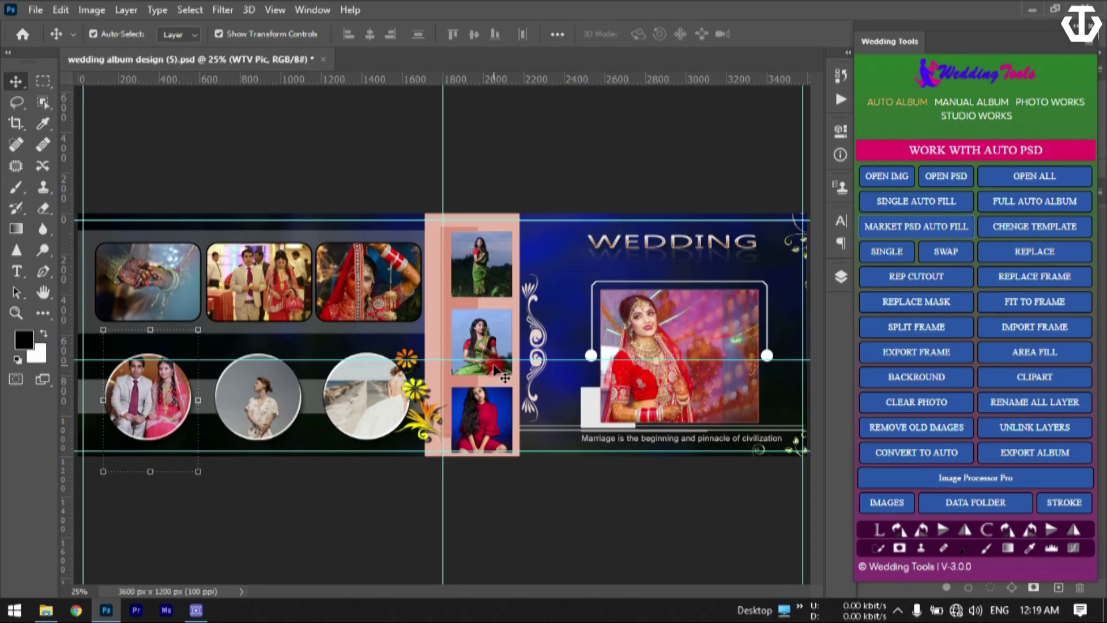
{"action": "left_click", "coordinate": [645, 390]}
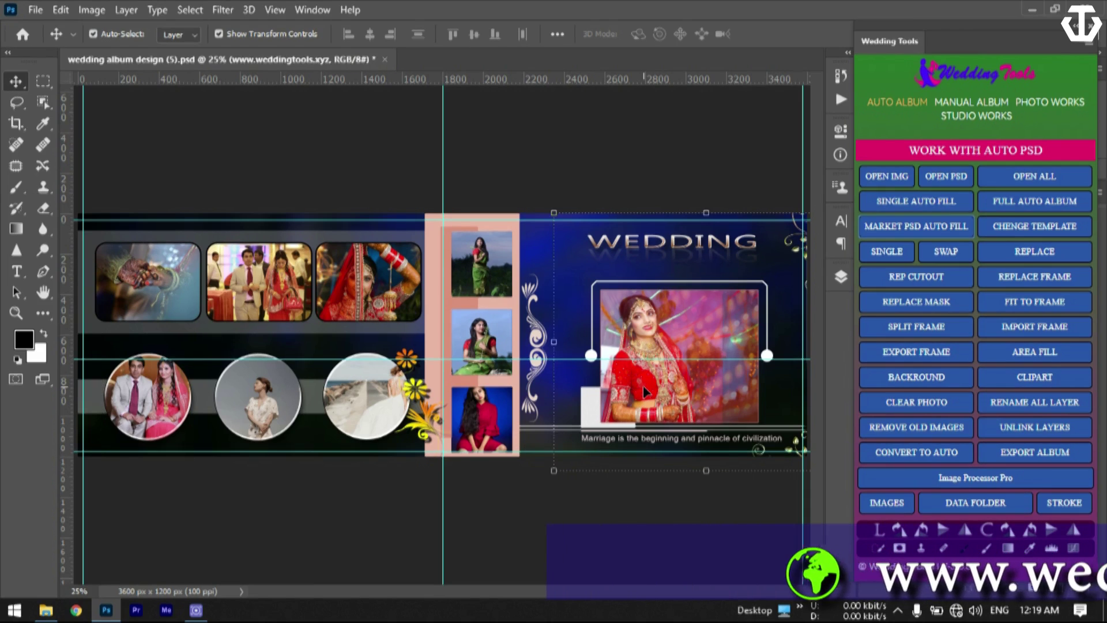
{"action": "left_click", "coordinate": [279, 314]}
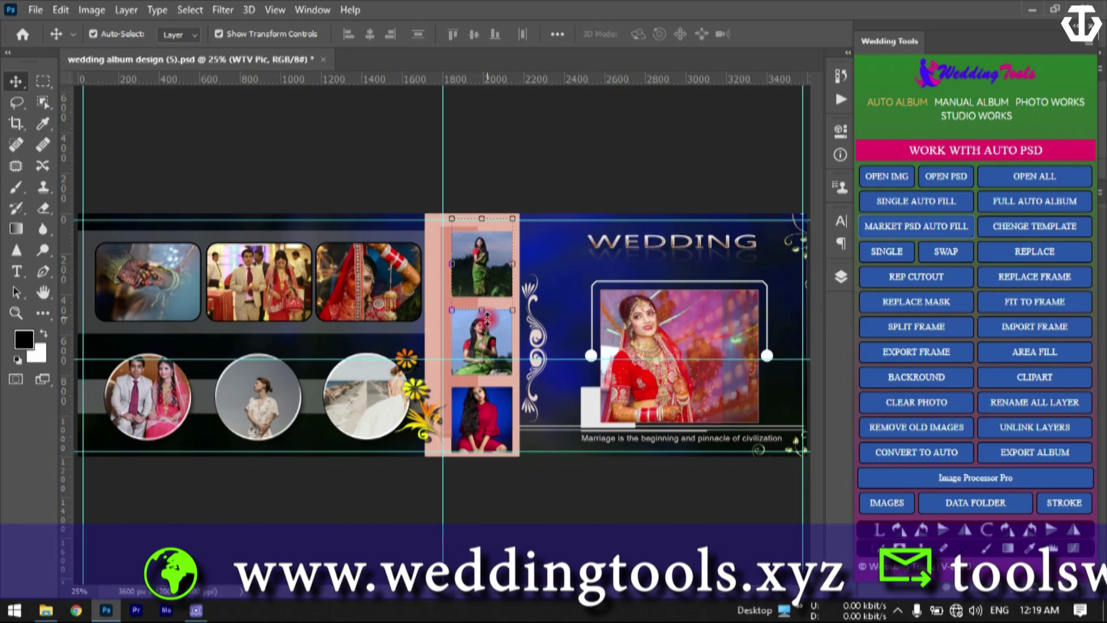
- Check the middle and lower photos of the narrow stacked column and the bridal portrait beside it
{"action": "left_click", "coordinate": [489, 351]}
{"action": "left_click", "coordinate": [490, 424]}
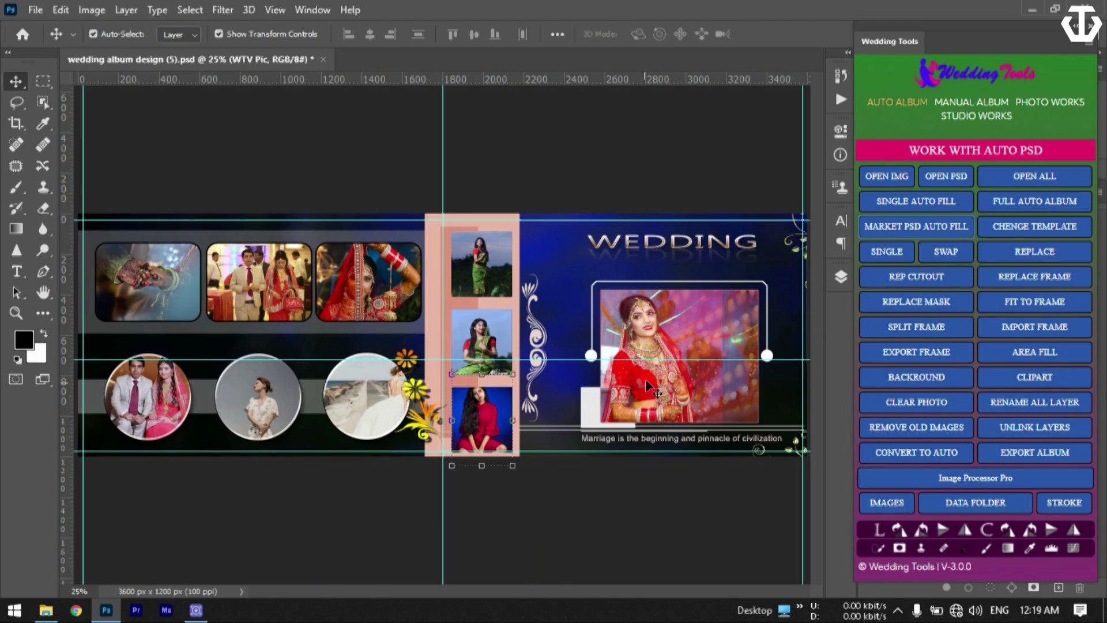
{"action": "left_click", "coordinate": [658, 356]}
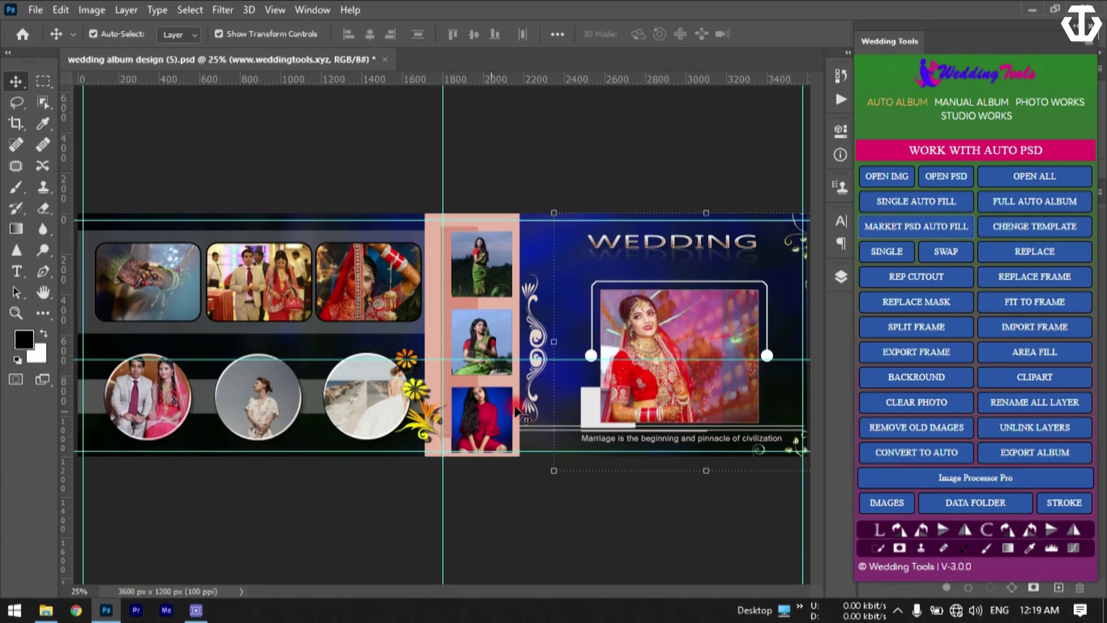
- Start the Wedding Tools template change and browse to the 12X36 folder in D: > WT NEW PSD > Vol-2
{"action": "left_click", "coordinate": [1014, 228]}
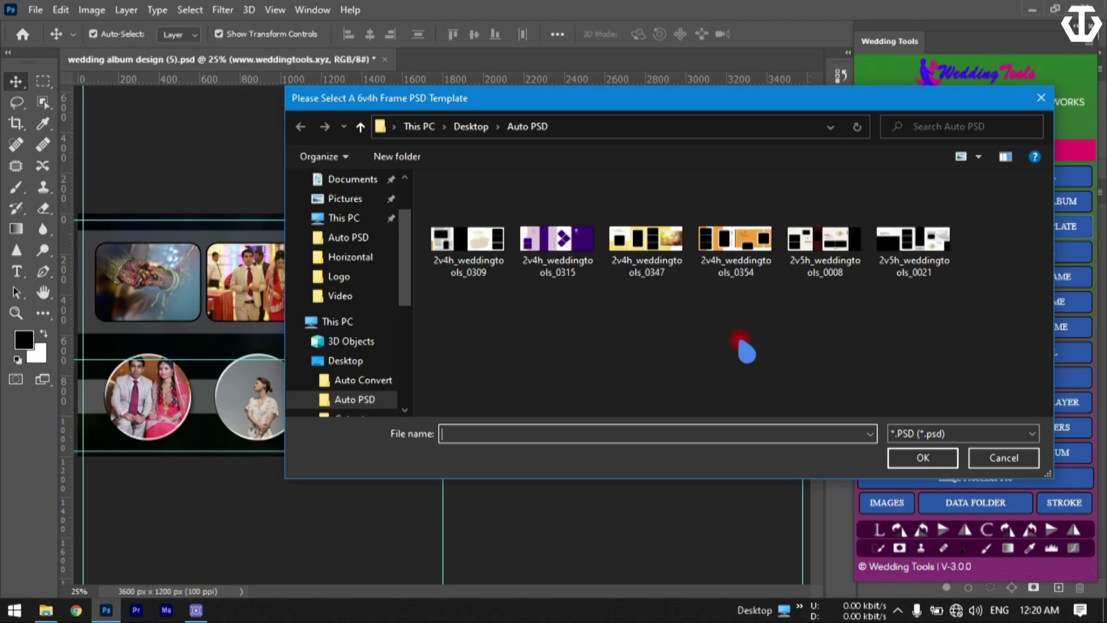
{"action": "left_click", "coordinate": [697, 321]}
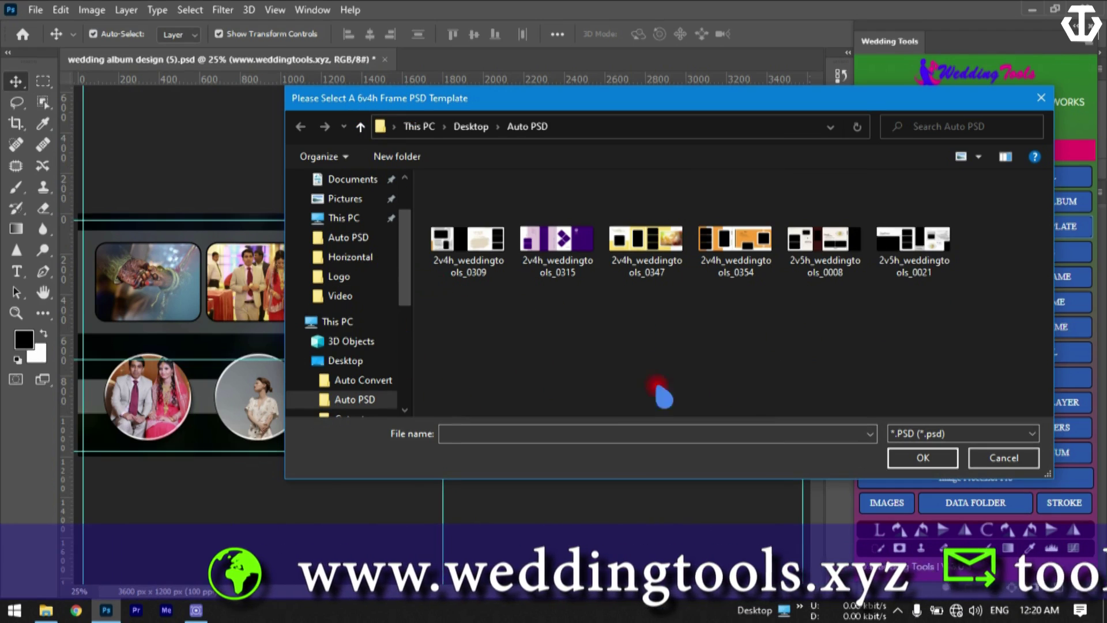
{"action": "scroll", "coordinate": [401, 340], "scroll_direction": "down", "scroll_amount": 2}
{"action": "scroll", "coordinate": [396, 378], "scroll_direction": "down", "scroll_amount": 3}
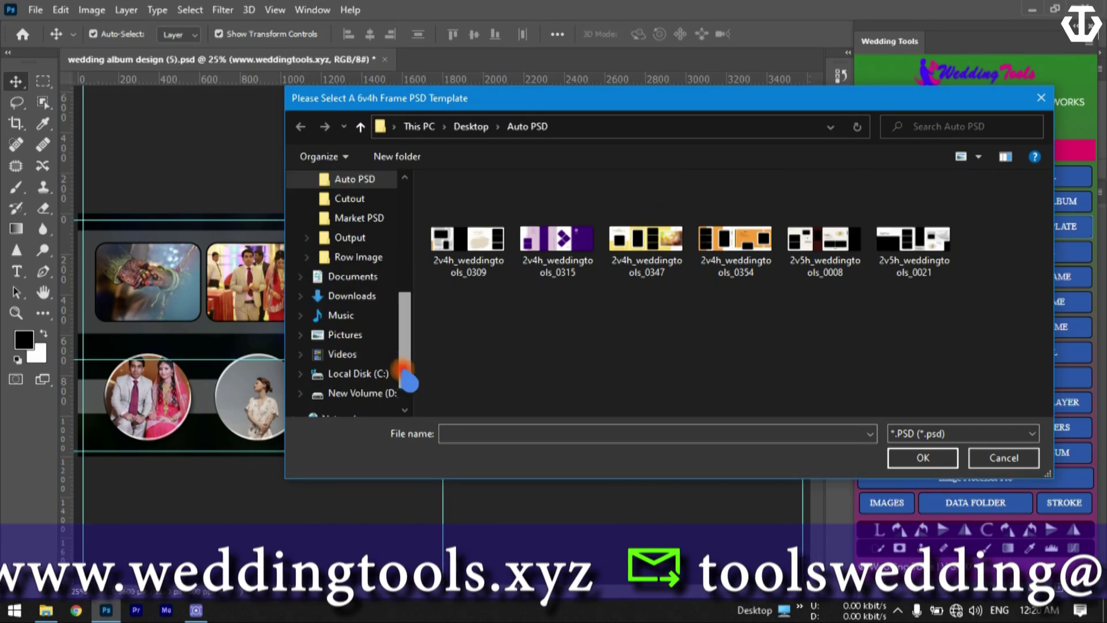
{"action": "left_click", "coordinate": [366, 374]}
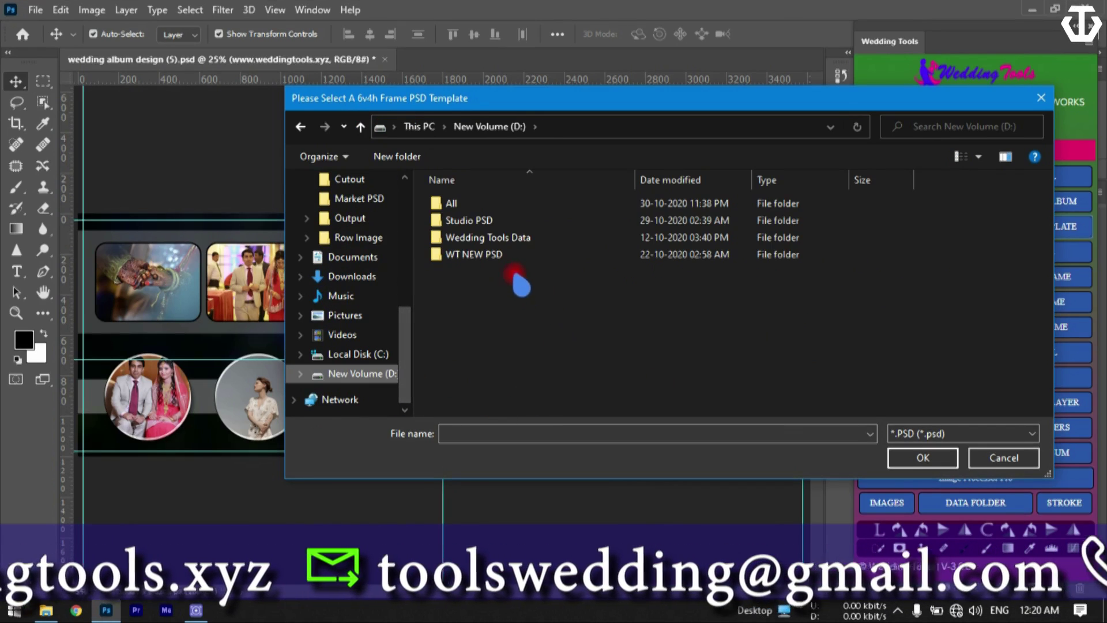
{"action": "double_click", "coordinate": [495, 259]}
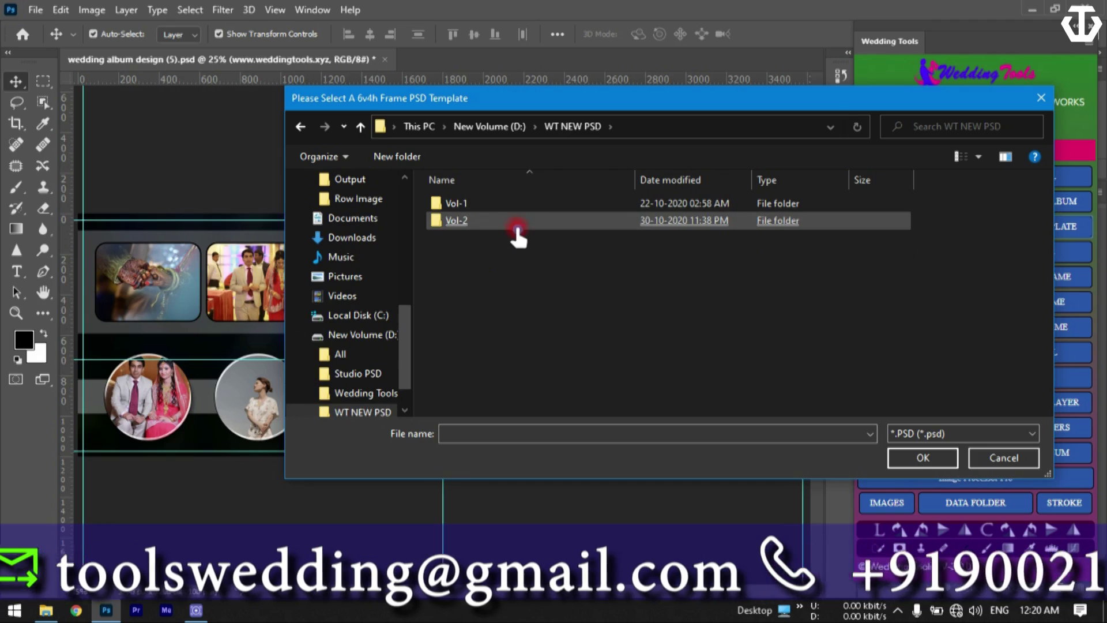
{"action": "double_click", "coordinate": [517, 220]}
{"action": "left_click", "coordinate": [494, 238]}
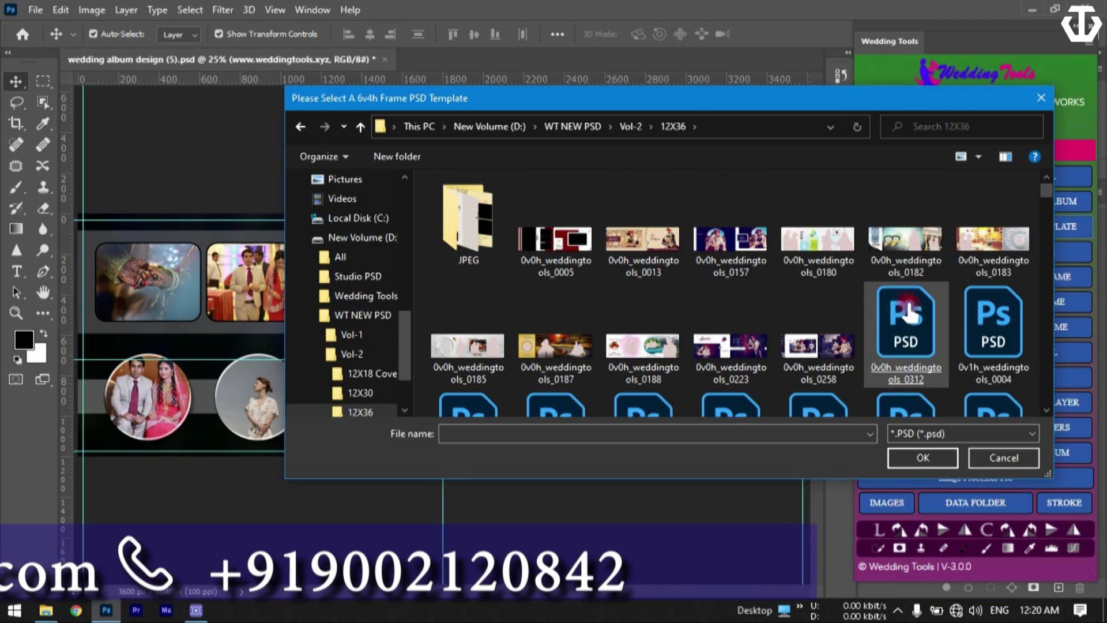
- Search the 12X36 folder for 6v4h and apply the 6v4h_weddingtools_0050 template to the current photos
{"action": "left_click", "coordinate": [941, 131]}
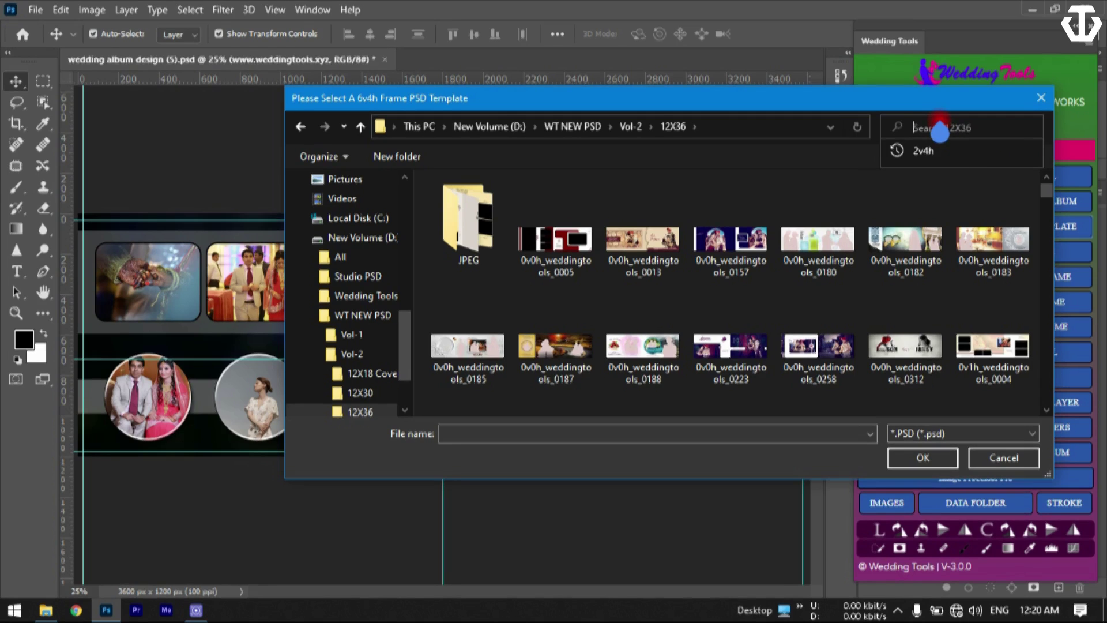
{"action": "type", "text": "6v4h"}
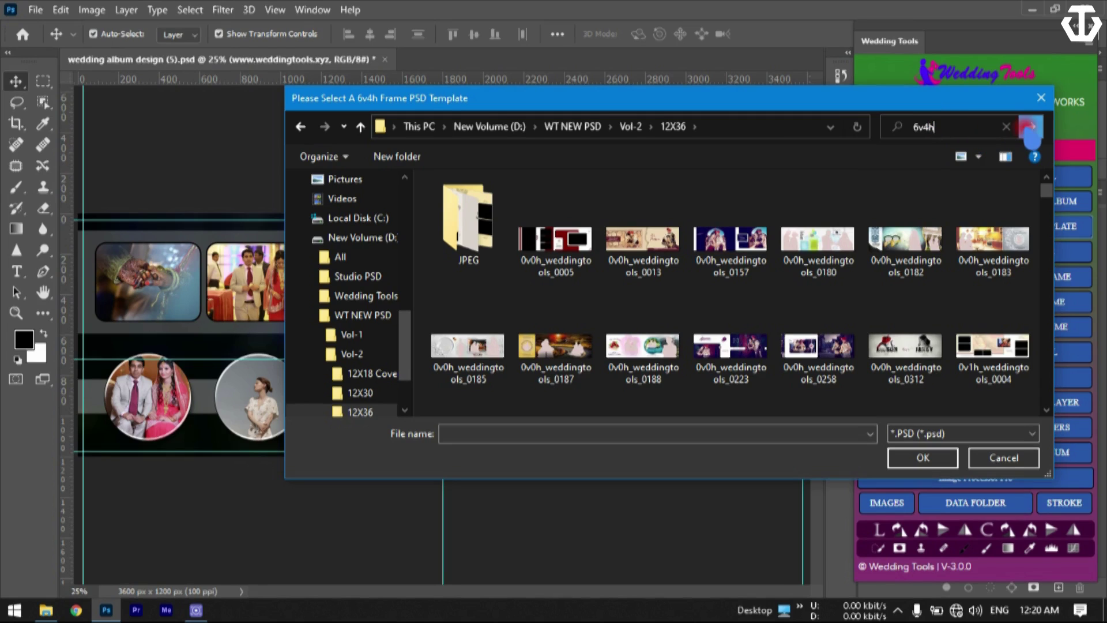
{"action": "left_click", "coordinate": [1029, 128]}
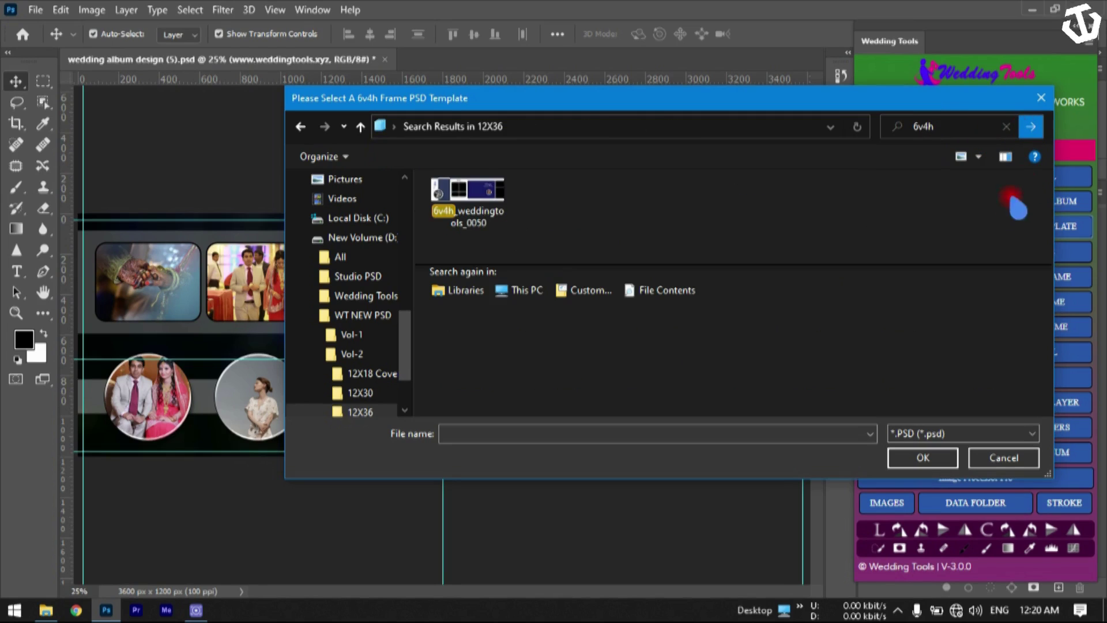
{"action": "left_click", "coordinate": [470, 222]}
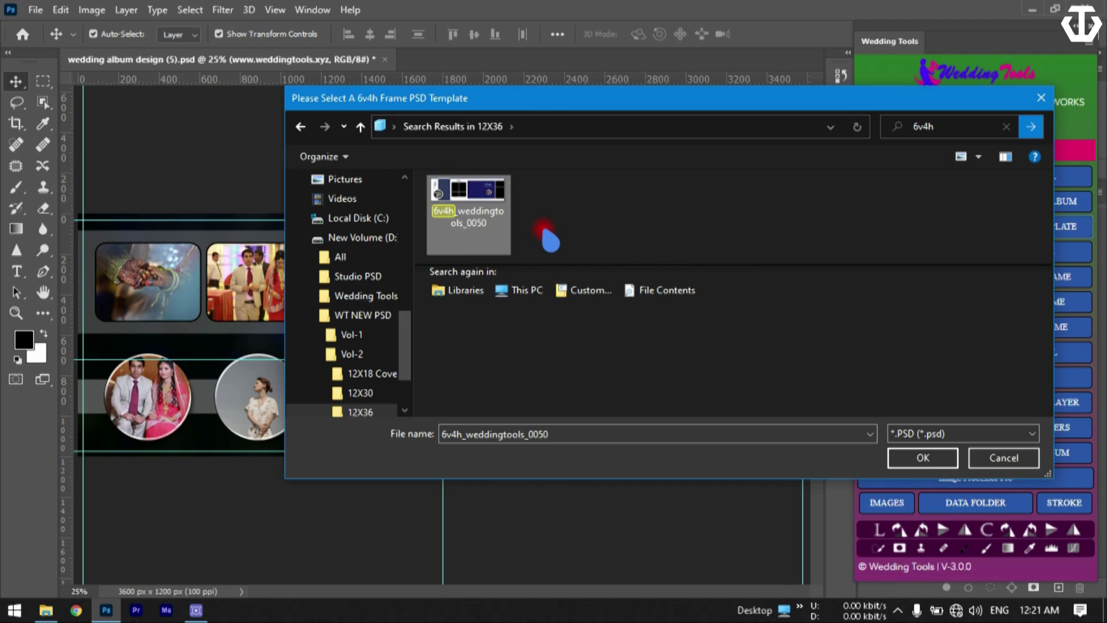
{"action": "double_click", "coordinate": [478, 228]}
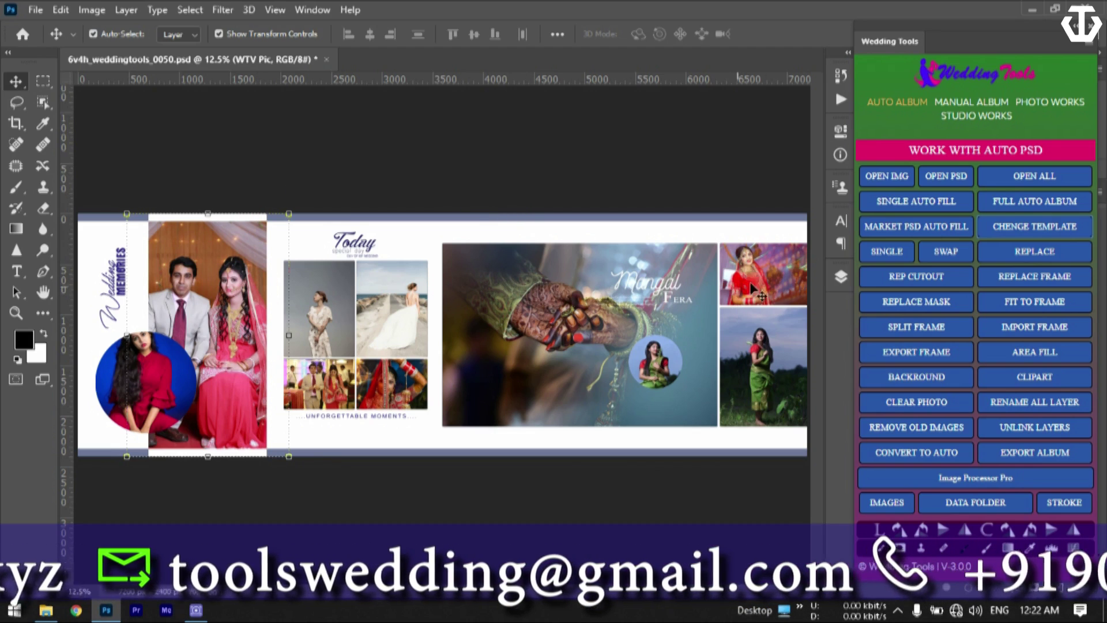
- Inspect the new spread by selecting the tall photo, the large henna picture and the photos of the four-picture grid
{"action": "left_click", "coordinate": [769, 315]}
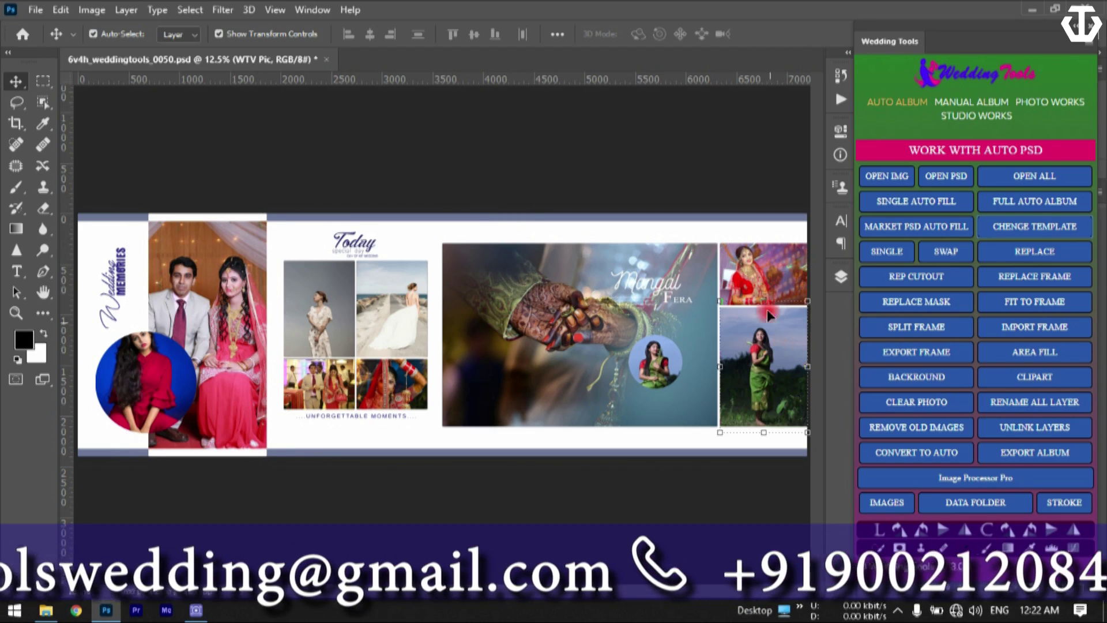
{"action": "left_click", "coordinate": [594, 320]}
{"action": "left_click", "coordinate": [391, 312]}
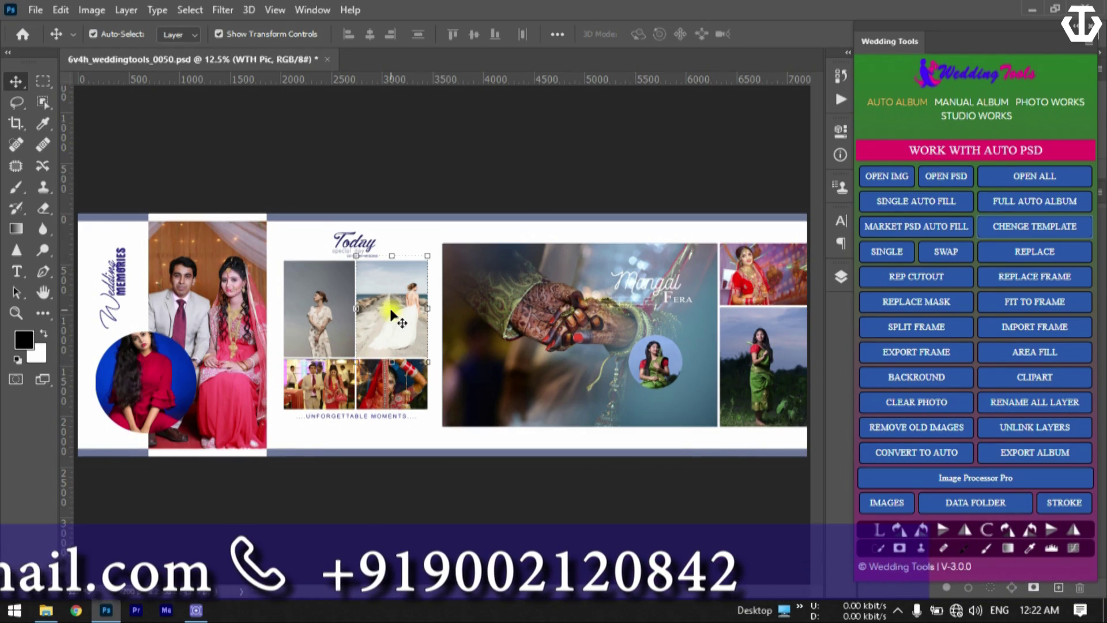
{"action": "left_click", "coordinate": [312, 318]}
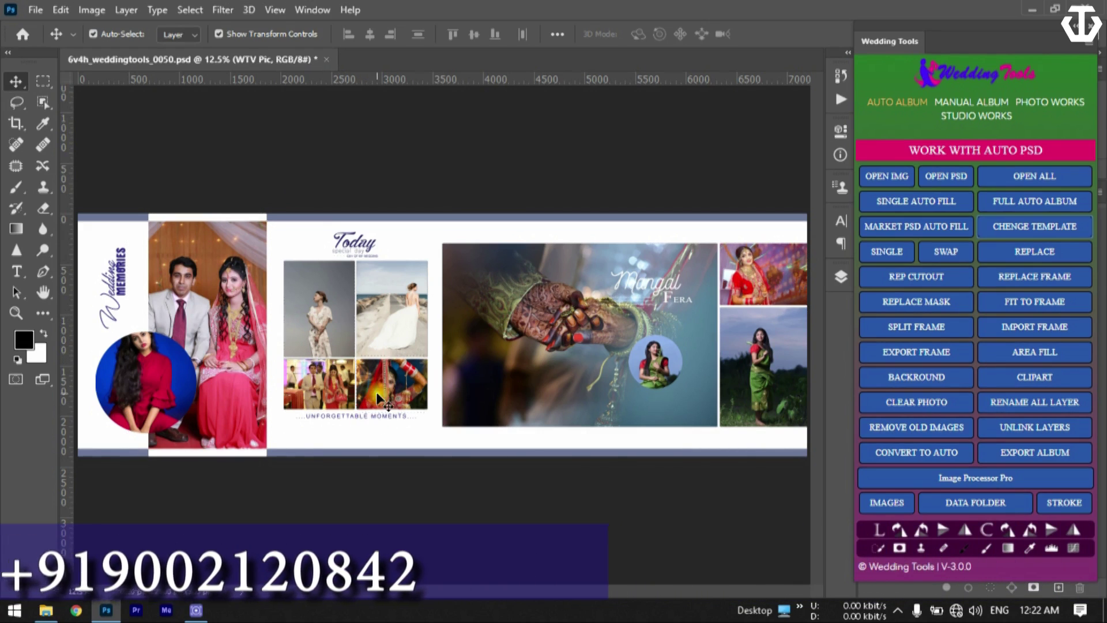
{"action": "left_click", "coordinate": [372, 411]}
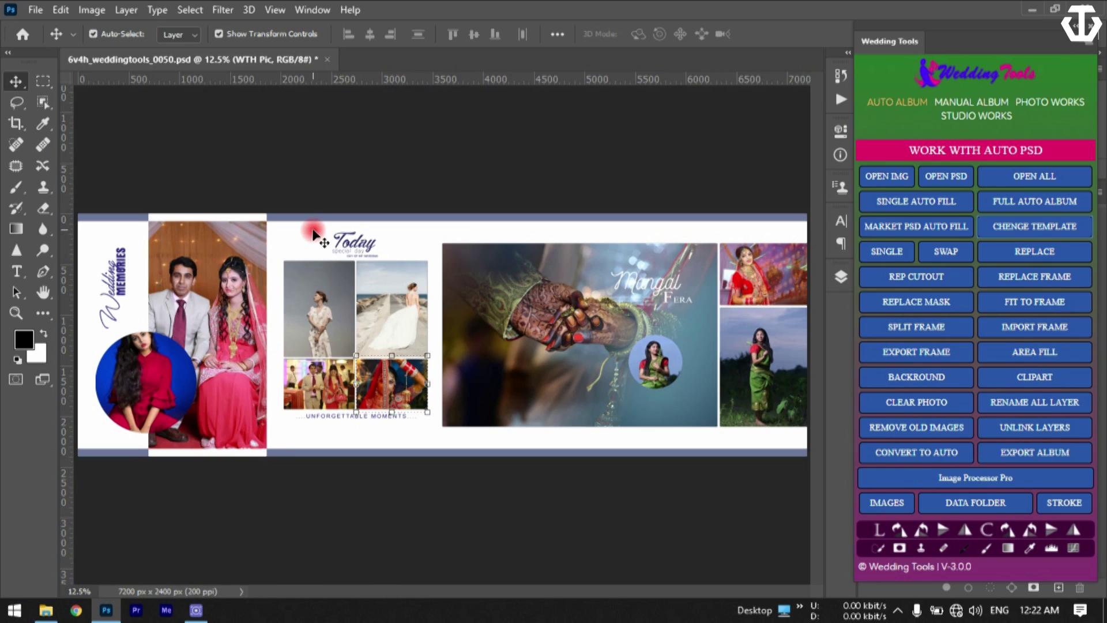
{"action": "left_click", "coordinate": [510, 349]}
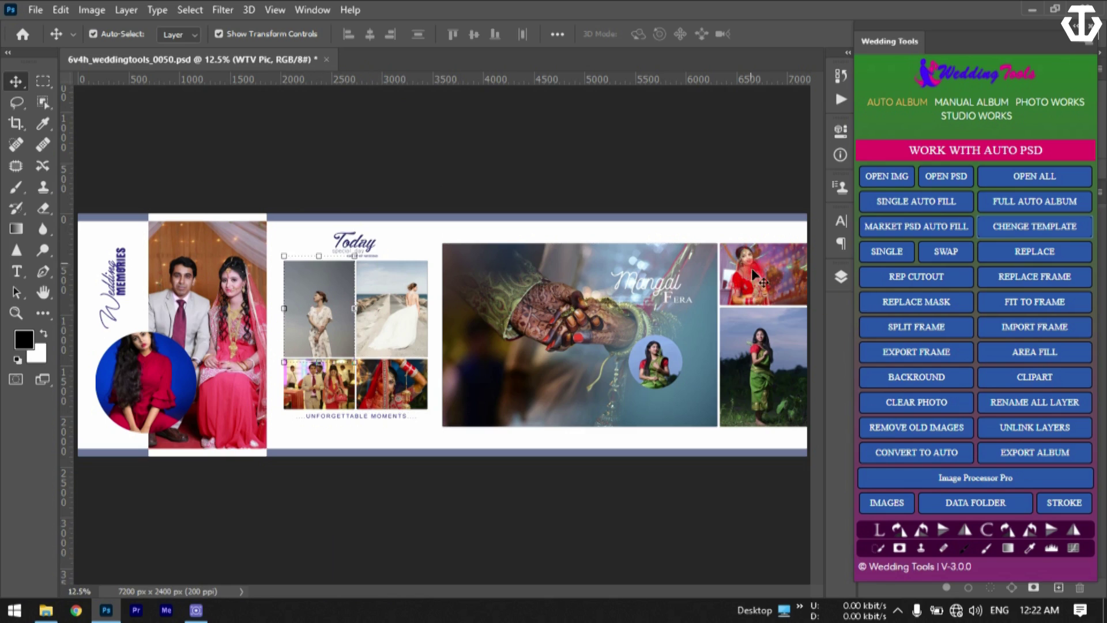
{"action": "left_click", "coordinate": [432, 325]}
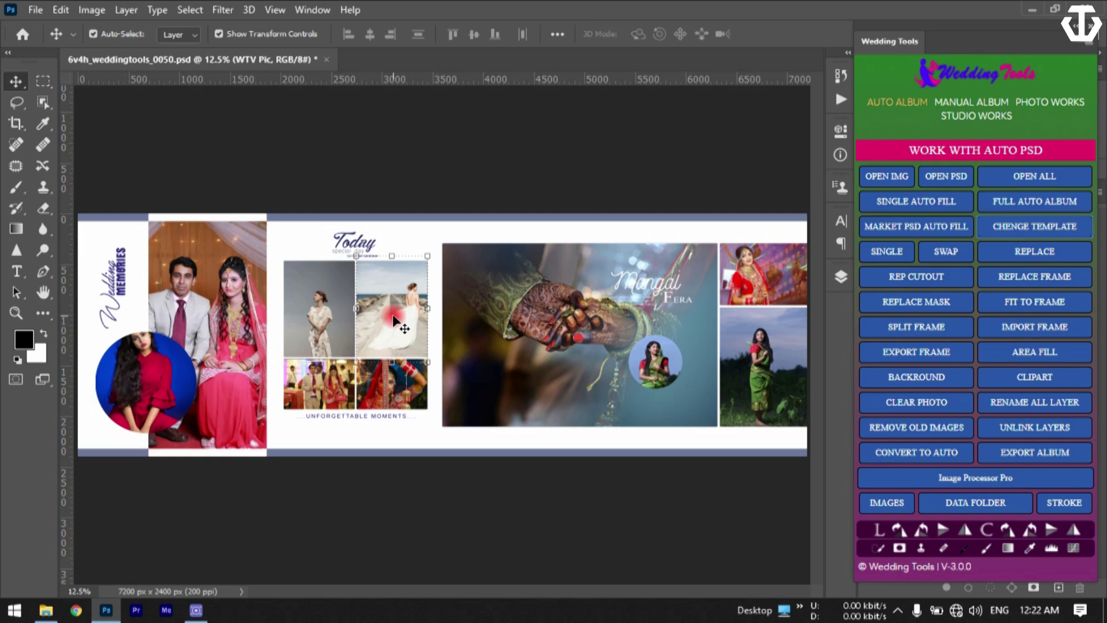
- Start another template change and browse to the Vol-1 folder in D: > WT NEW PSD
{"action": "left_click", "coordinate": [991, 227]}
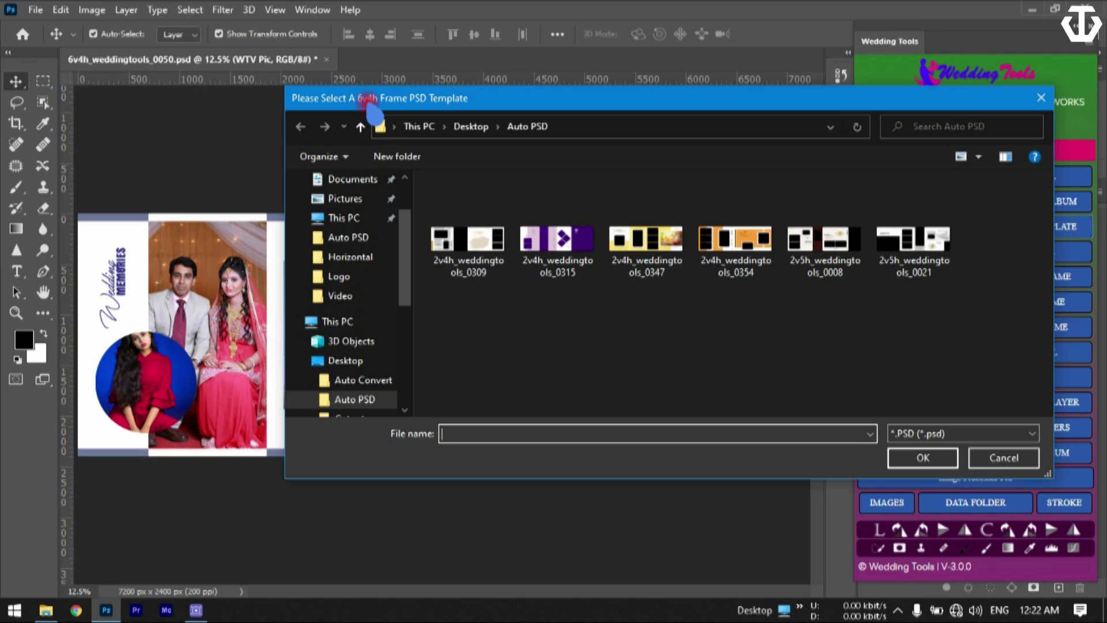
{"action": "scroll", "coordinate": [393, 323], "scroll_direction": "down", "scroll_amount": 4}
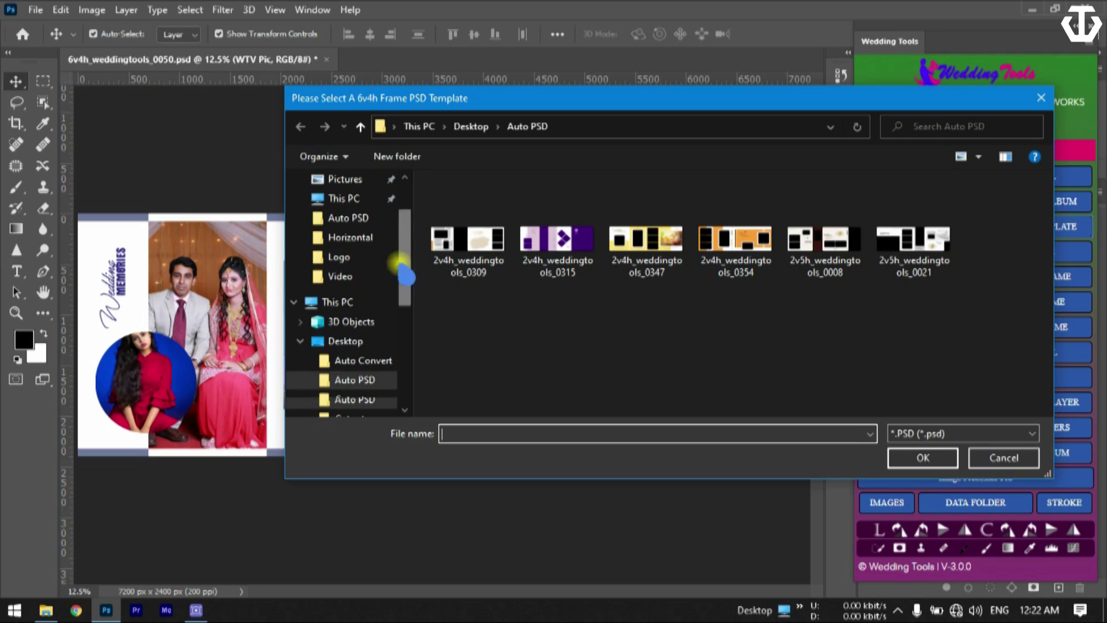
{"action": "left_click", "coordinate": [392, 377]}
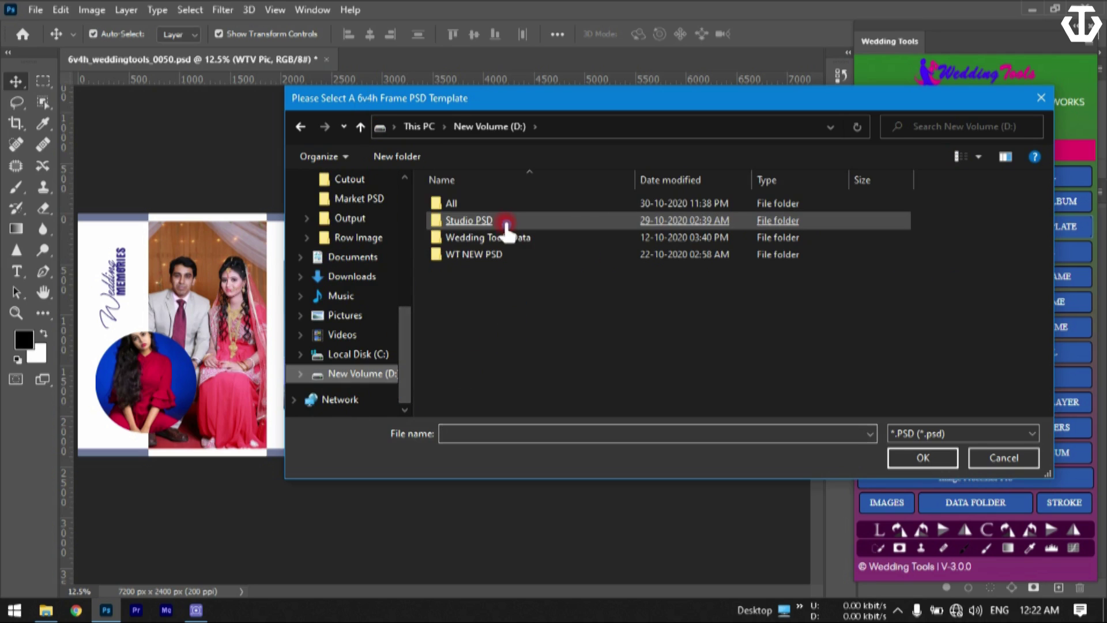
{"action": "double_click", "coordinate": [490, 253]}
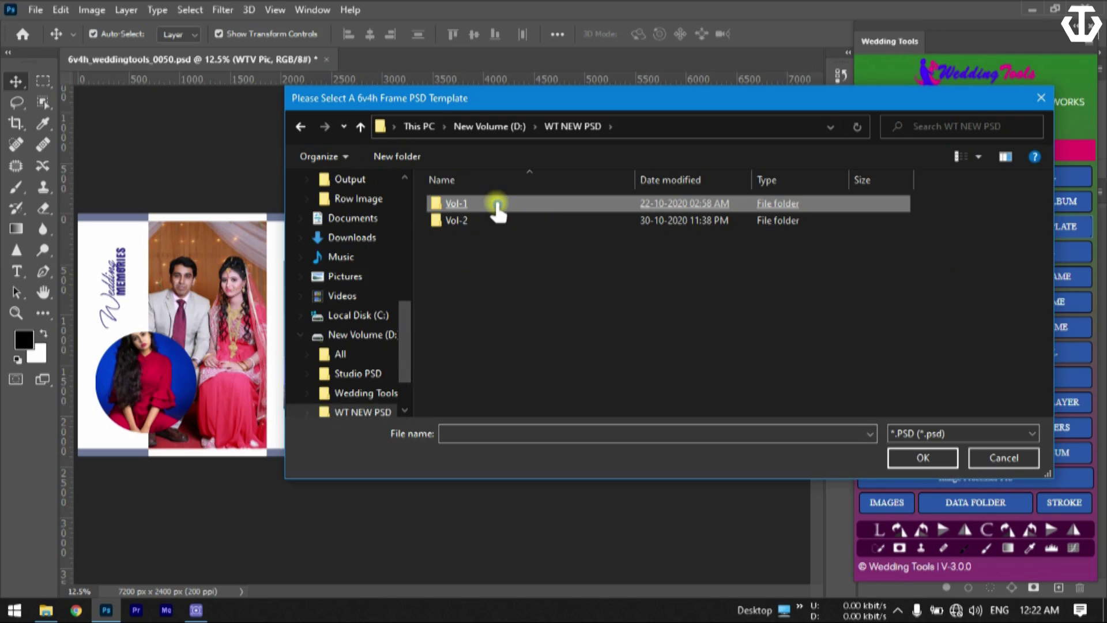
{"action": "double_click", "coordinate": [497, 213]}
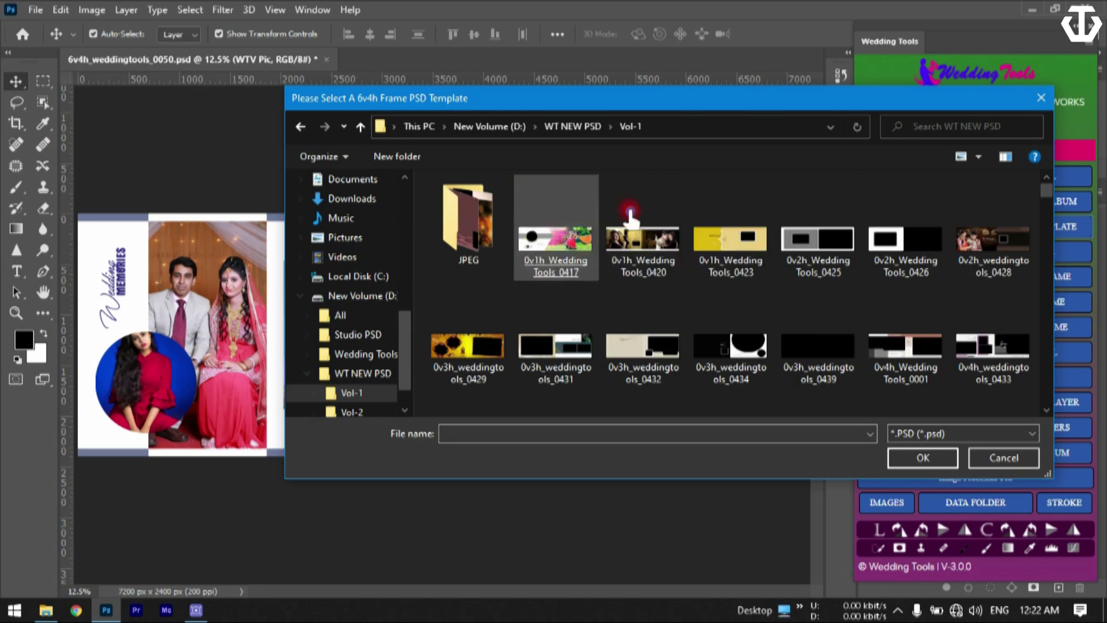
- Search the Vol-1 folder for 6v4h and apply the 6v4h_weddingtools_0095 template to the current photos
{"action": "left_click", "coordinate": [934, 127]}
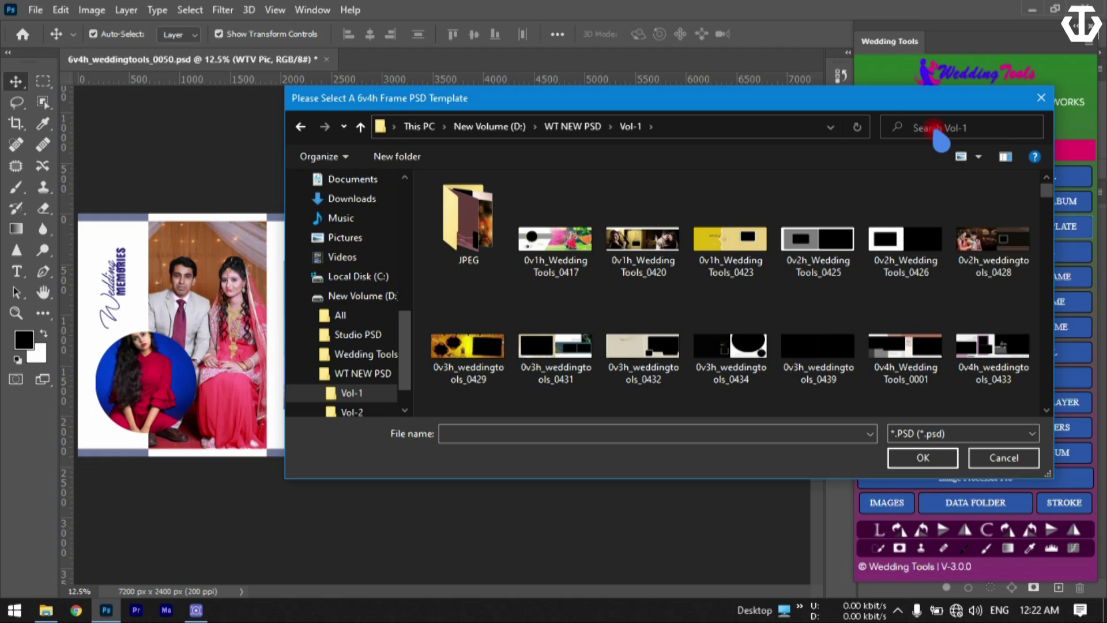
{"action": "left_click", "coordinate": [937, 128]}
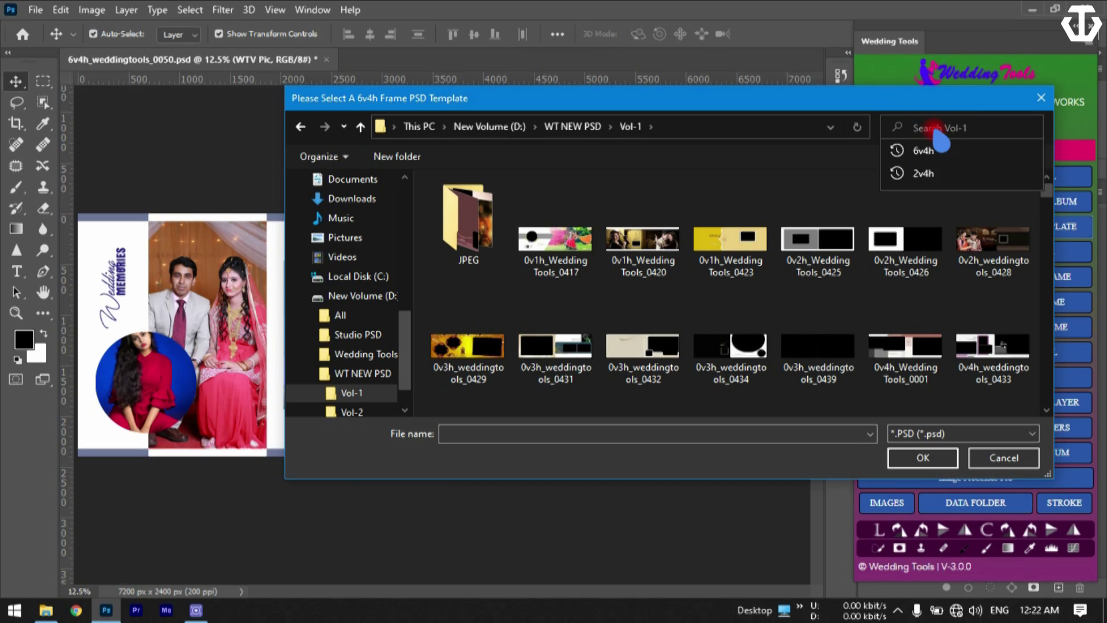
{"action": "left_click", "coordinate": [949, 151]}
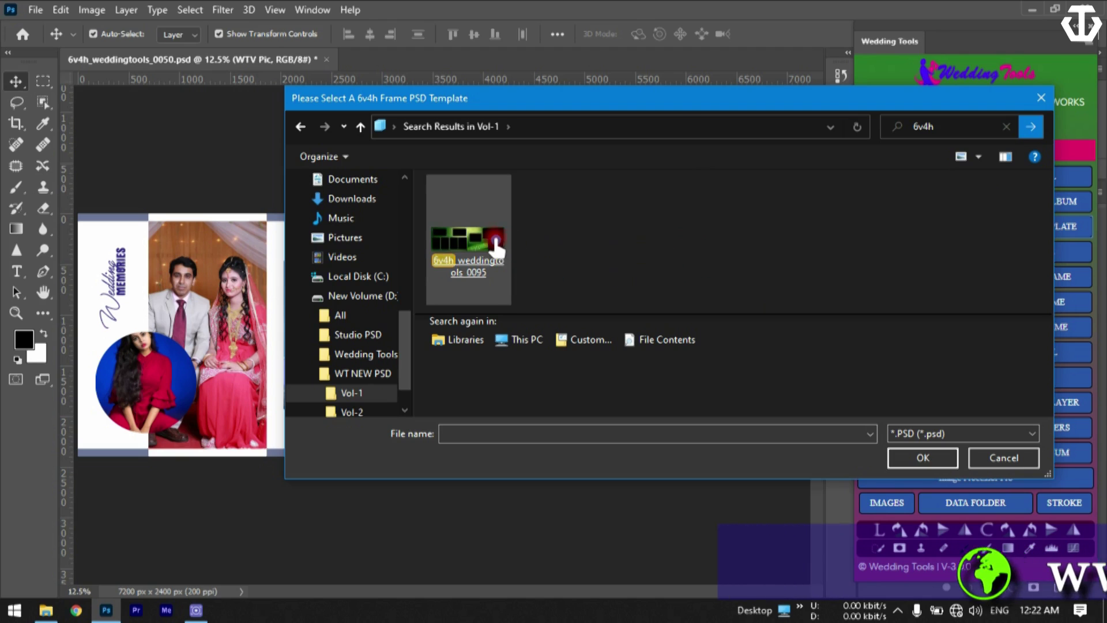
{"action": "left_click", "coordinate": [495, 243]}
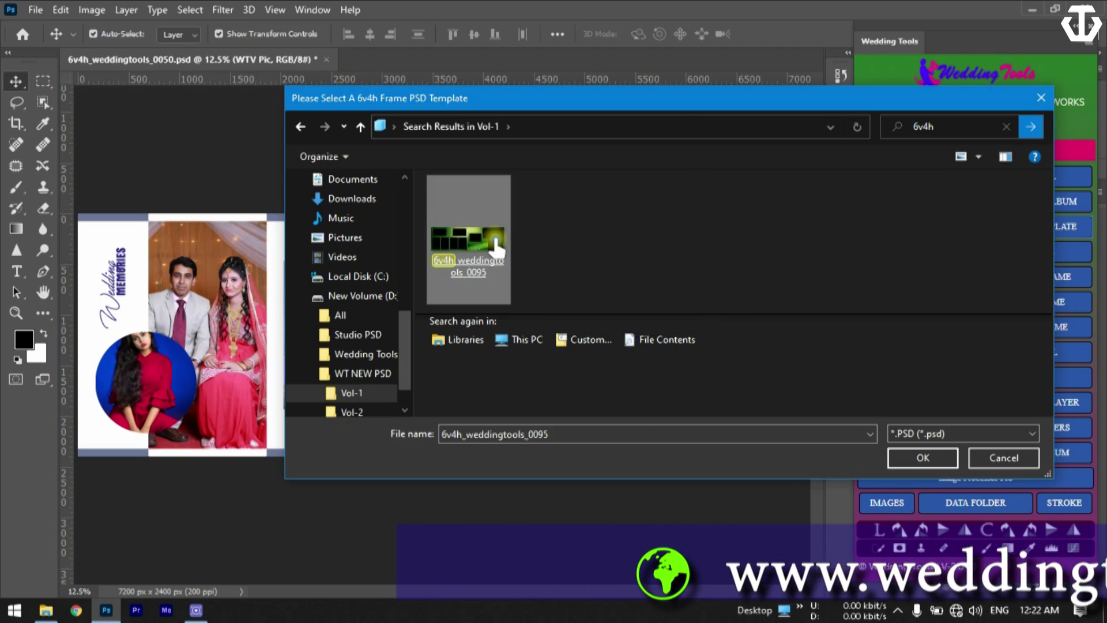
{"action": "double_click", "coordinate": [495, 242]}
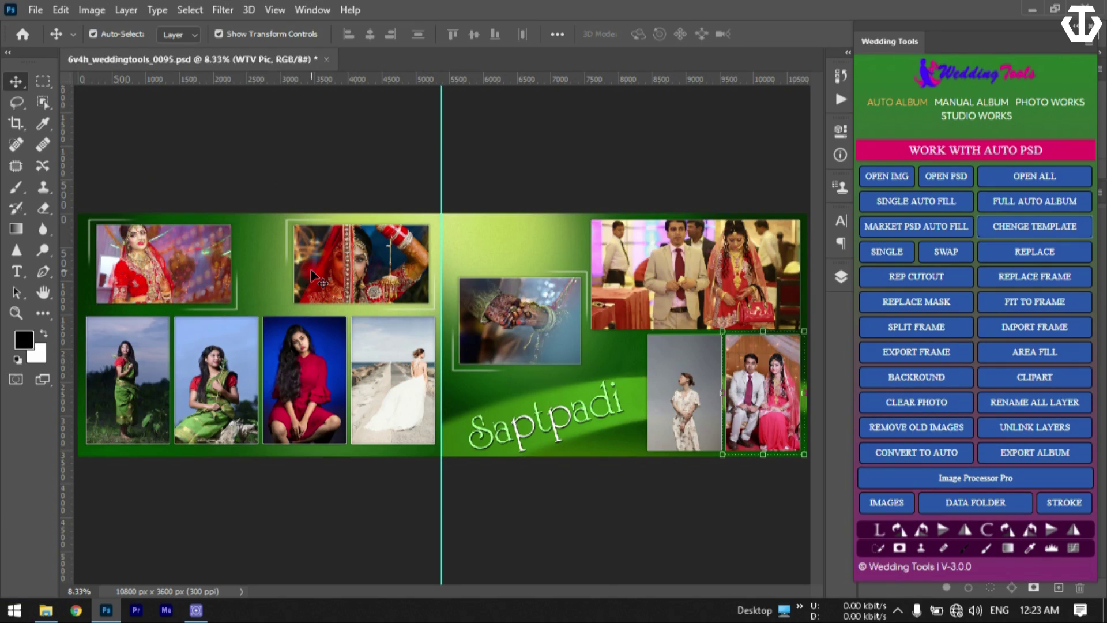
- Delete the photos from the two upper horizontal frames on the left page
{"action": "left_click", "coordinate": [173, 309]}
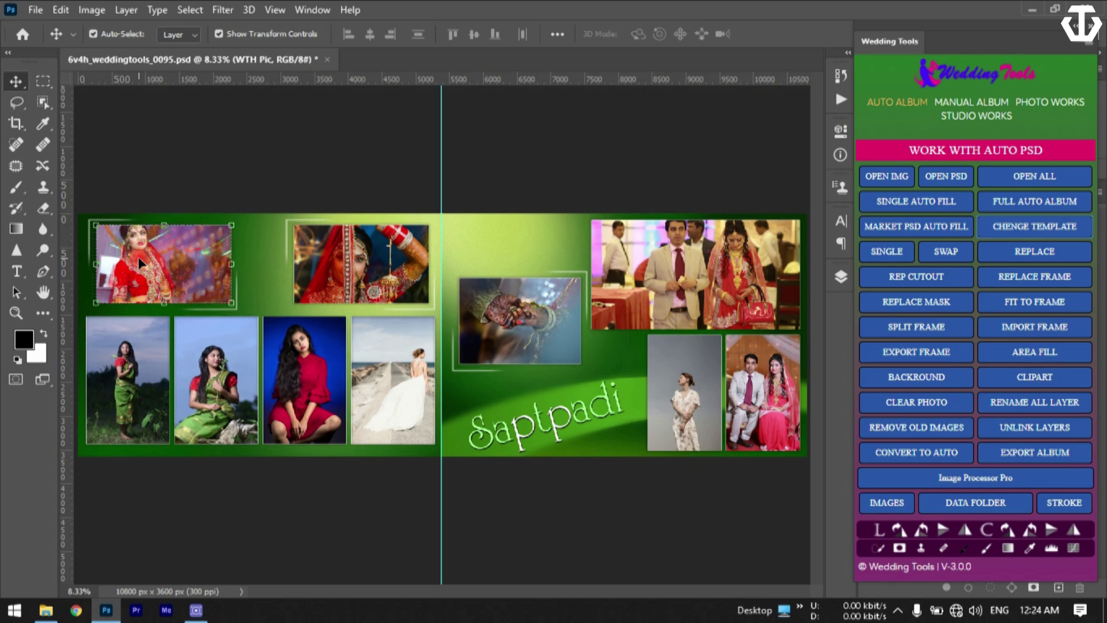
{"action": "key", "text": "Delete"}
{"action": "left_click", "coordinate": [353, 274]}
{"action": "key", "text": "Delete"}
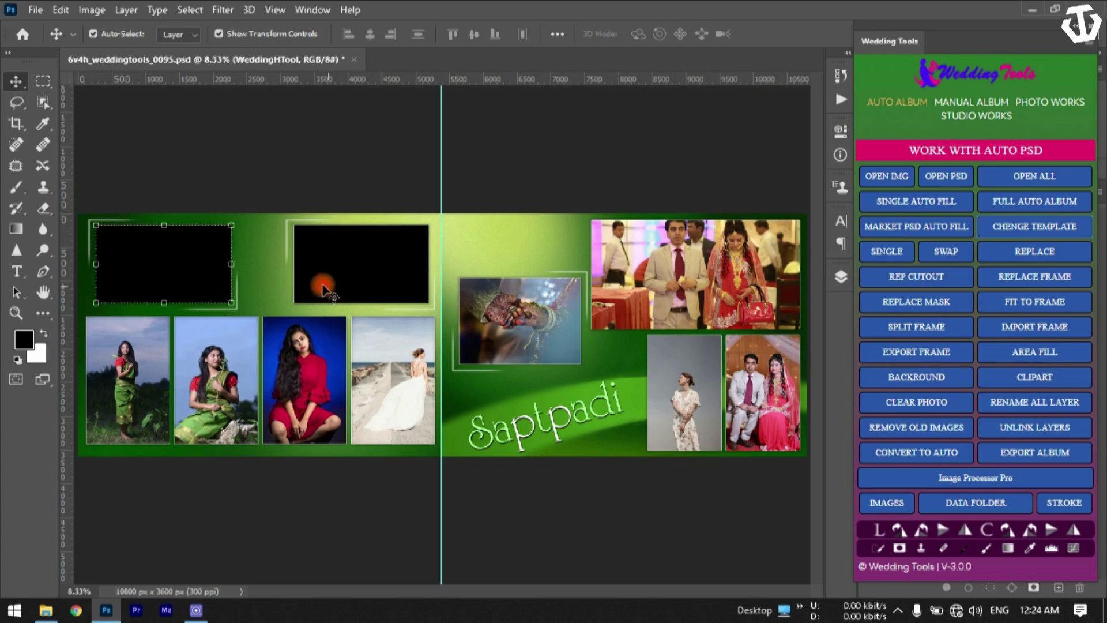
- Fill the empty upper-left frame with a photo using the Single command's Automatic Fill option
{"action": "left_click", "coordinate": [165, 262]}
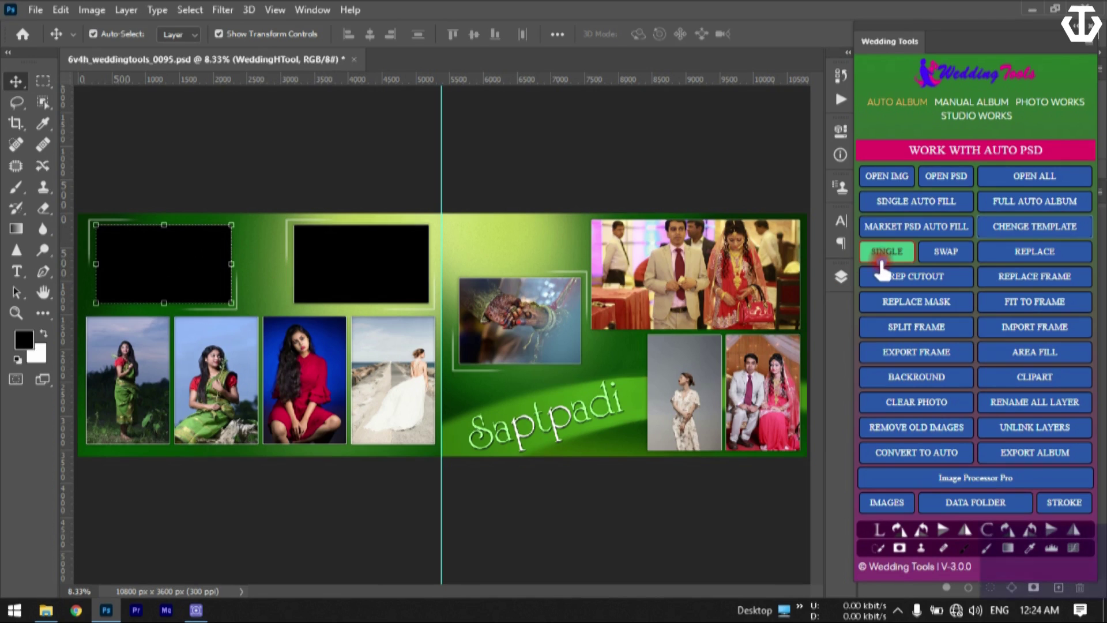
{"action": "left_click", "coordinate": [886, 251]}
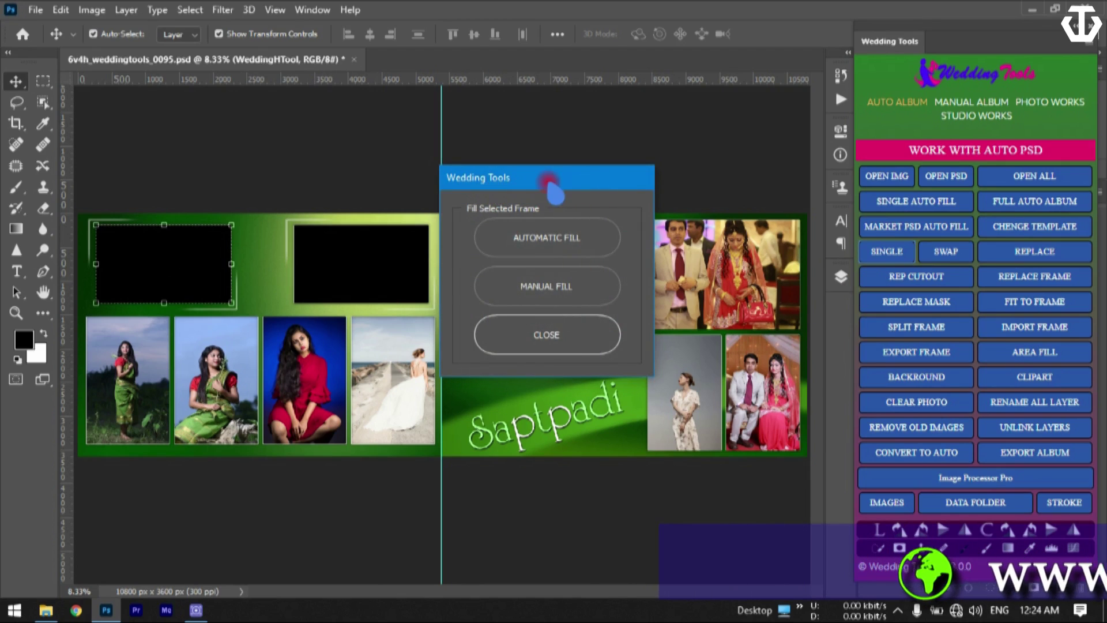
{"action": "left_click_drag", "start_coordinate": [549, 185], "coordinate": [760, 188]}
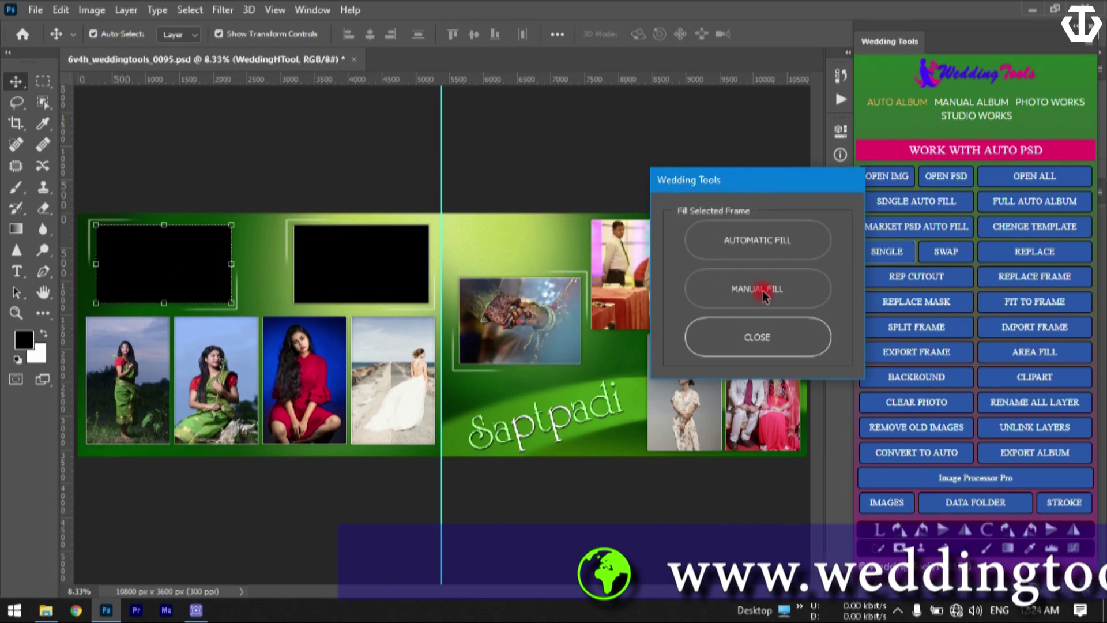
{"action": "left_click", "coordinate": [748, 242]}
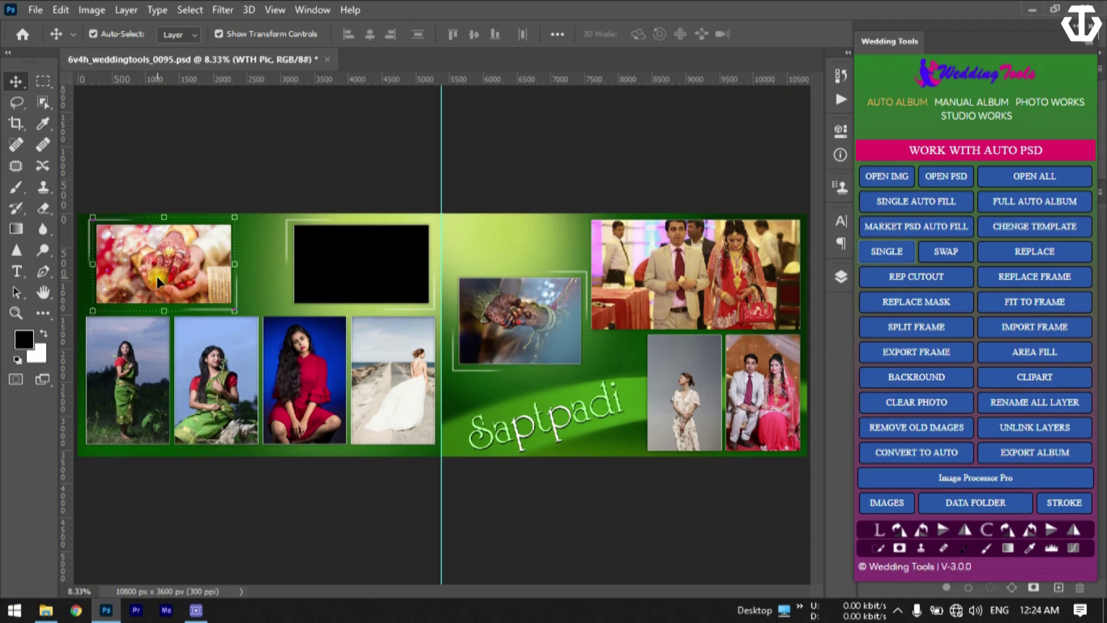
- Fill the empty upper frame on the left page using Single's Manual Fill with the red-dressed bride photo from Row Image > Vertical
{"action": "left_click", "coordinate": [333, 282]}
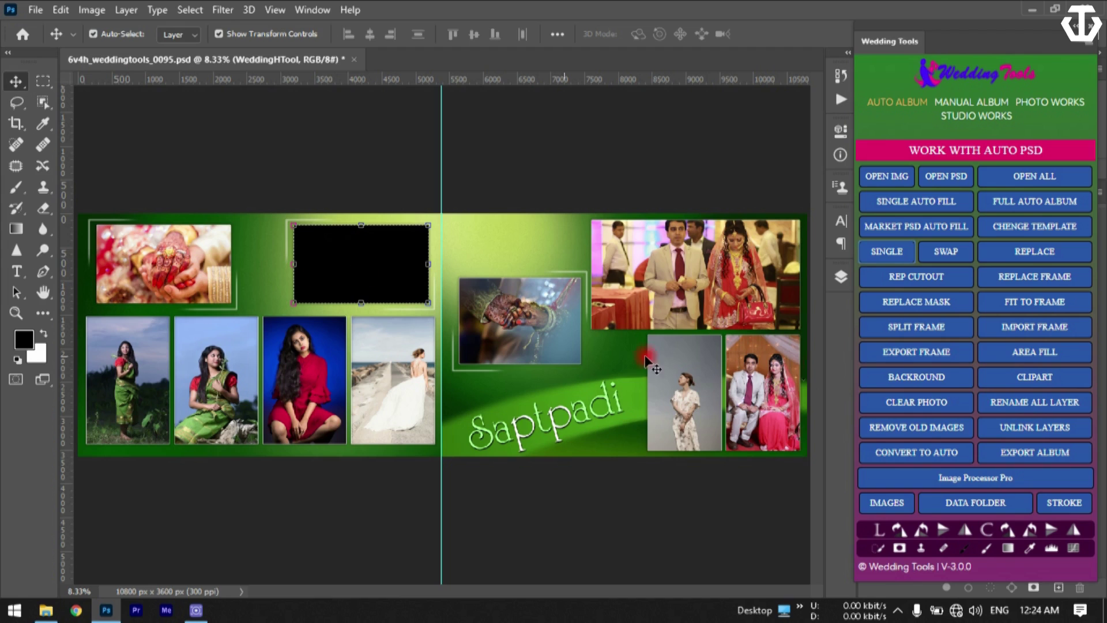
{"action": "left_click", "coordinate": [887, 252]}
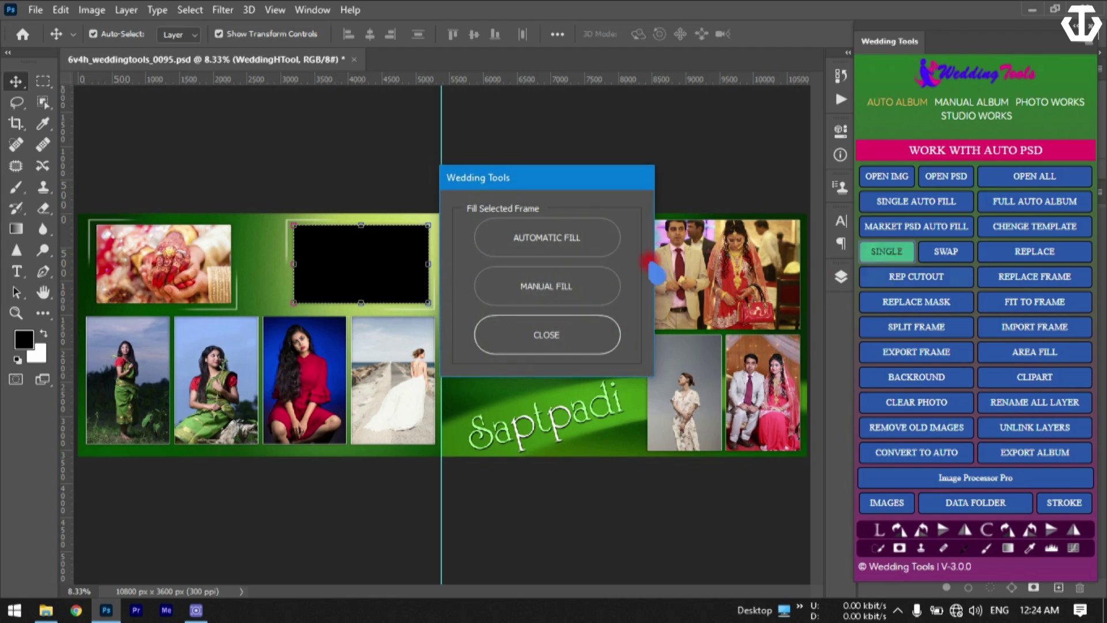
{"action": "left_click_drag", "start_coordinate": [563, 179], "coordinate": [929, 163]}
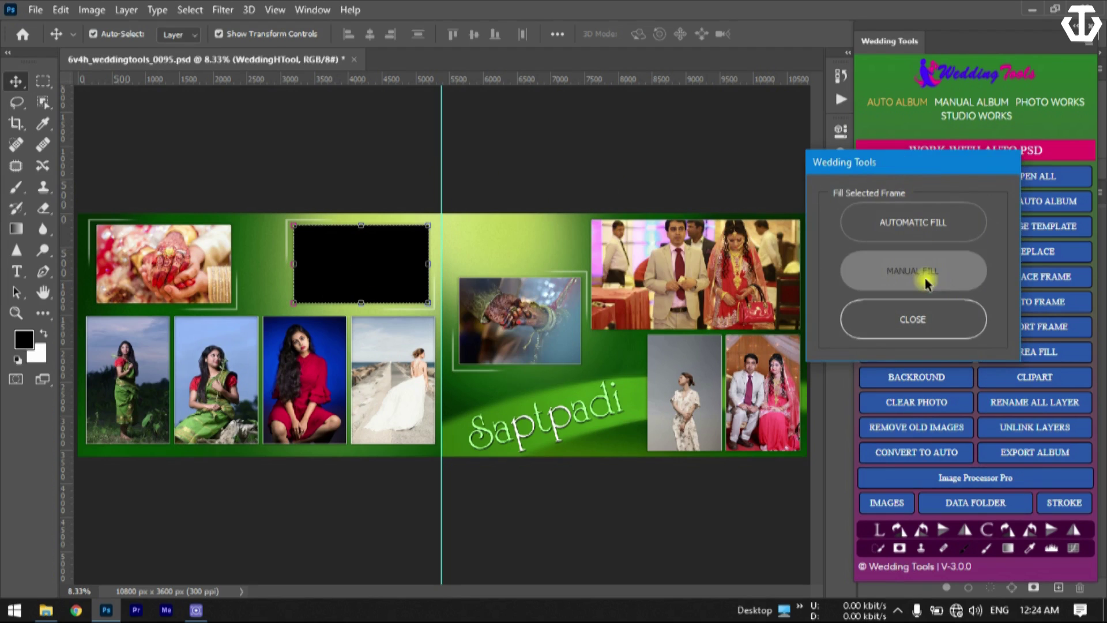
{"action": "left_click", "coordinate": [927, 283]}
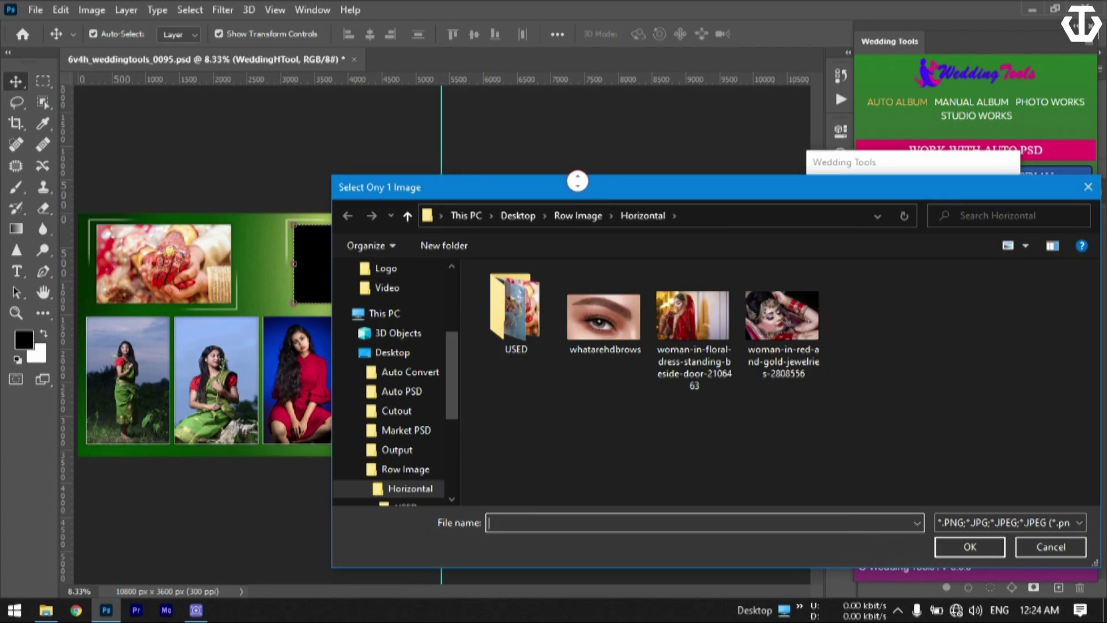
{"action": "left_click_drag", "start_coordinate": [583, 187], "coordinate": [700, 175]}
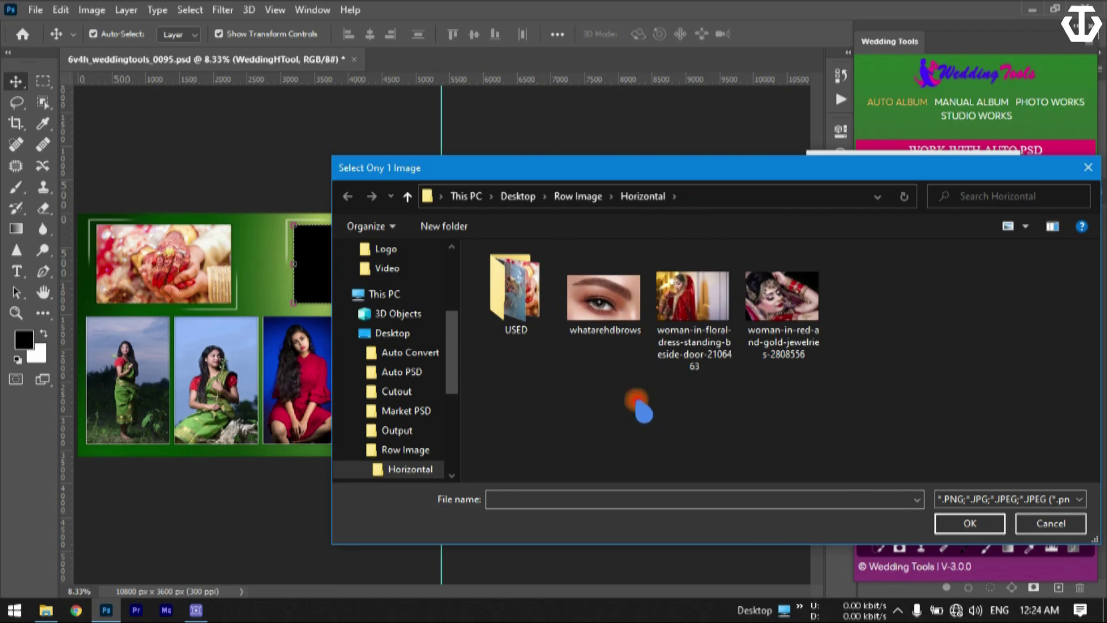
{"action": "left_click", "coordinate": [600, 323]}
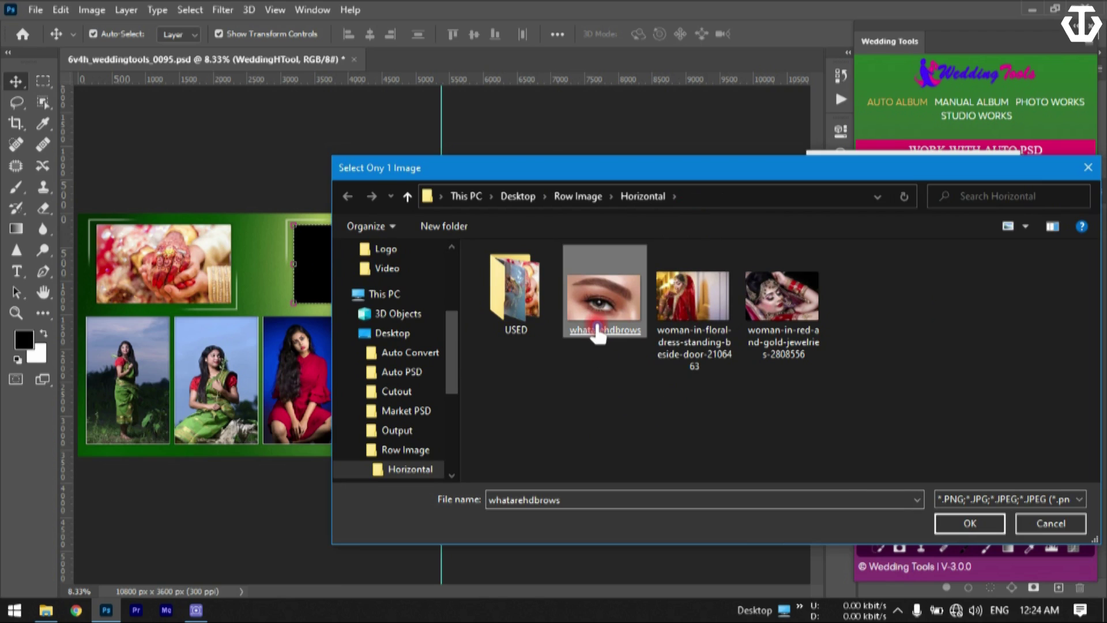
{"action": "left_click", "coordinate": [578, 197]}
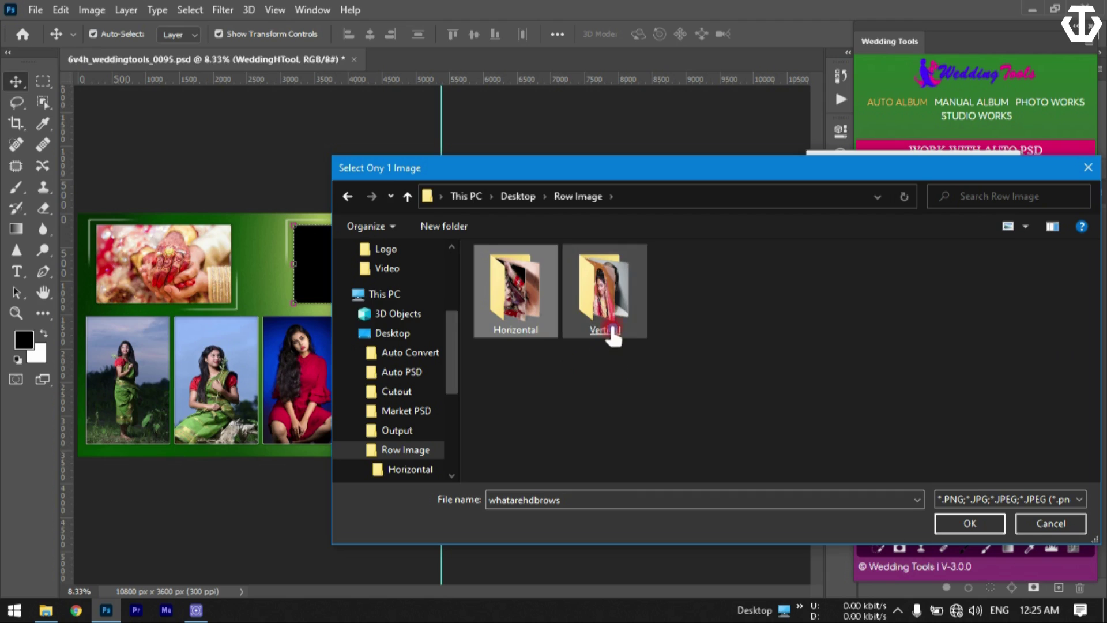
{"action": "double_click", "coordinate": [613, 332]}
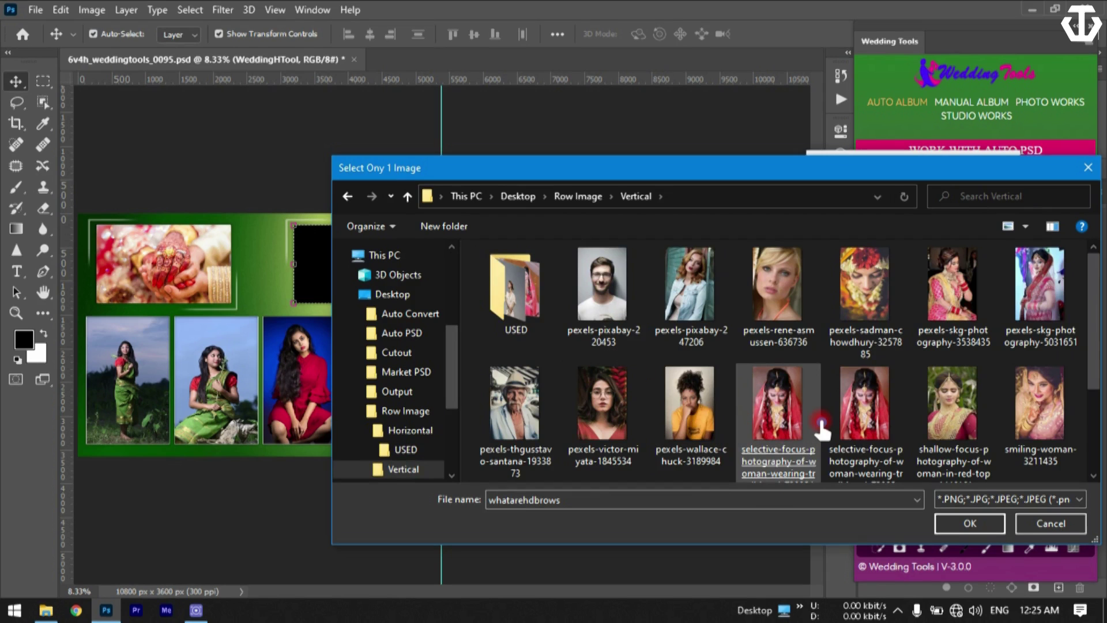
{"action": "left_click", "coordinate": [822, 430]}
{"action": "double_click", "coordinate": [818, 433]}
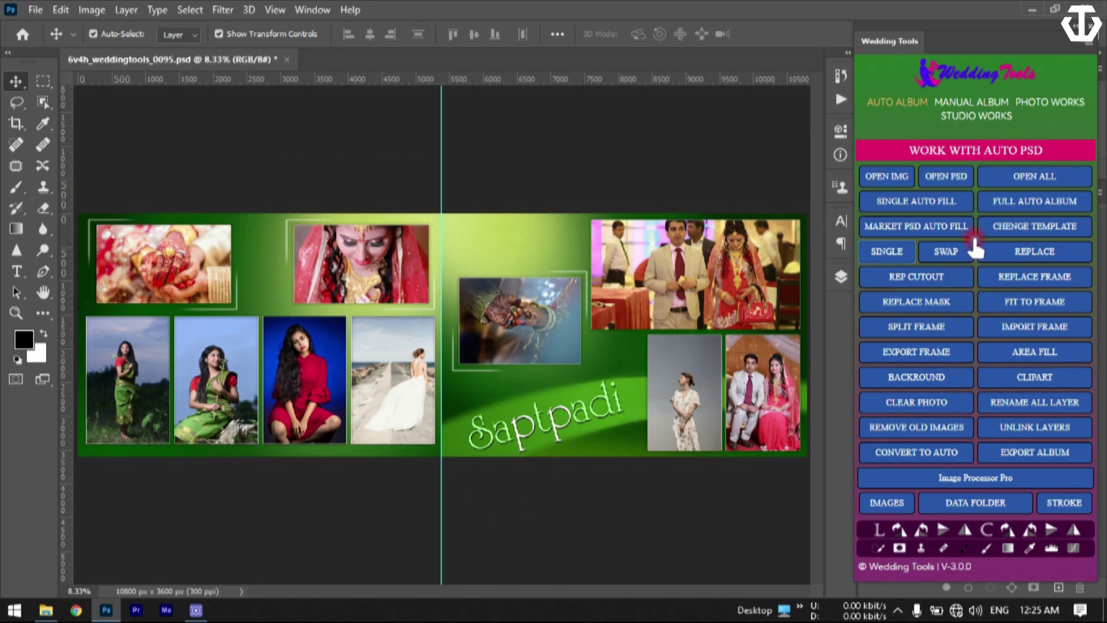
- Try the Swap command with only the bride photo in the left page's upper frame selected
{"action": "left_click", "coordinate": [945, 253]}
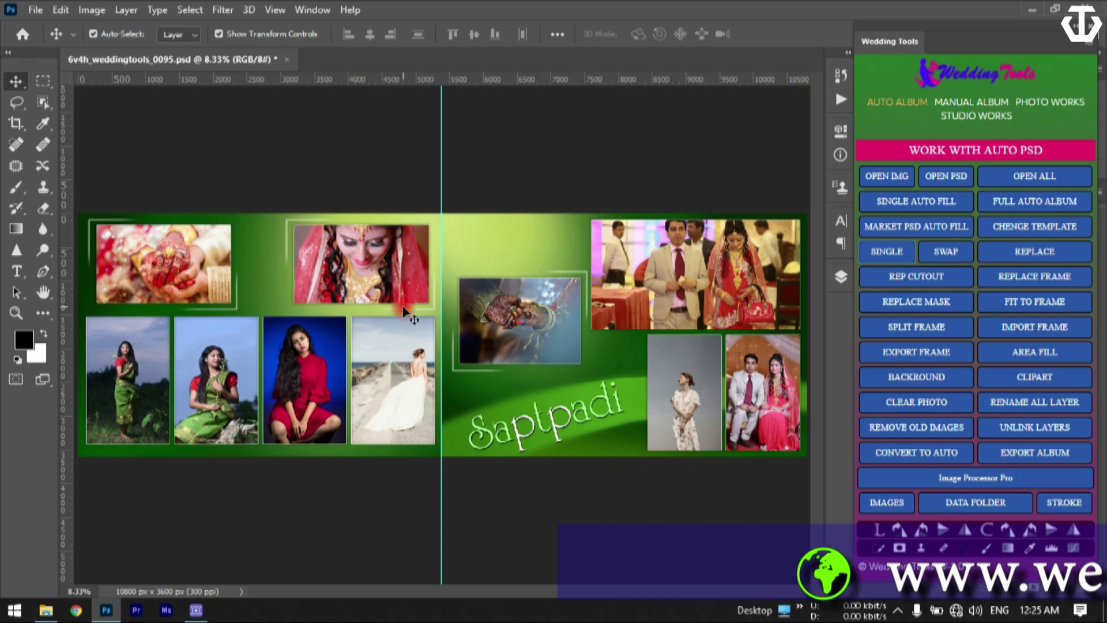
{"action": "left_click", "coordinate": [352, 273]}
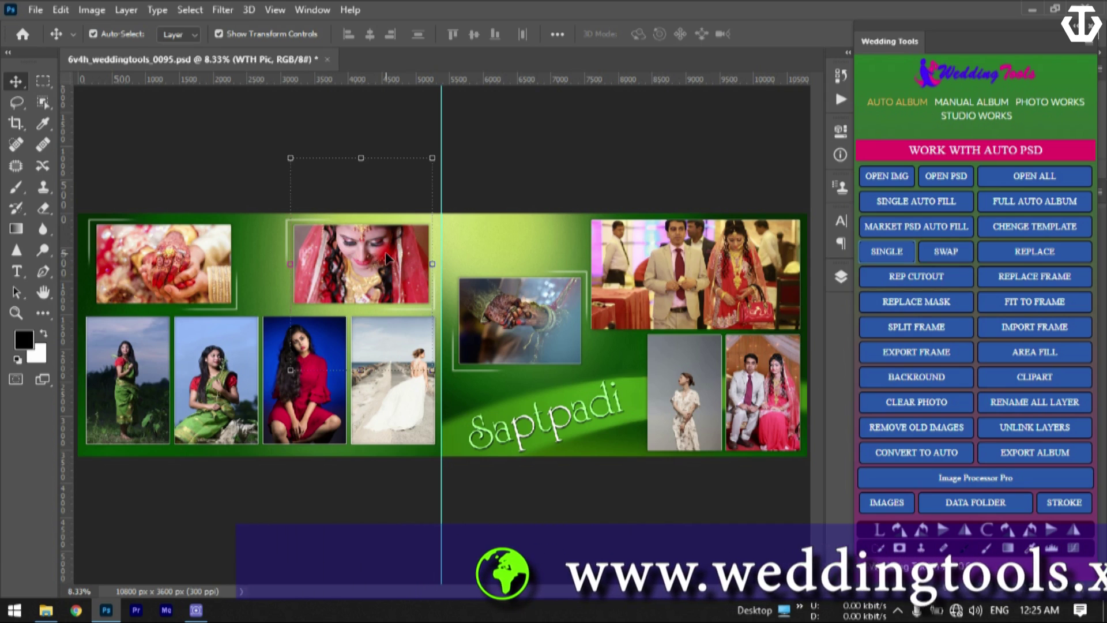
{"action": "left_click", "coordinate": [673, 395]}
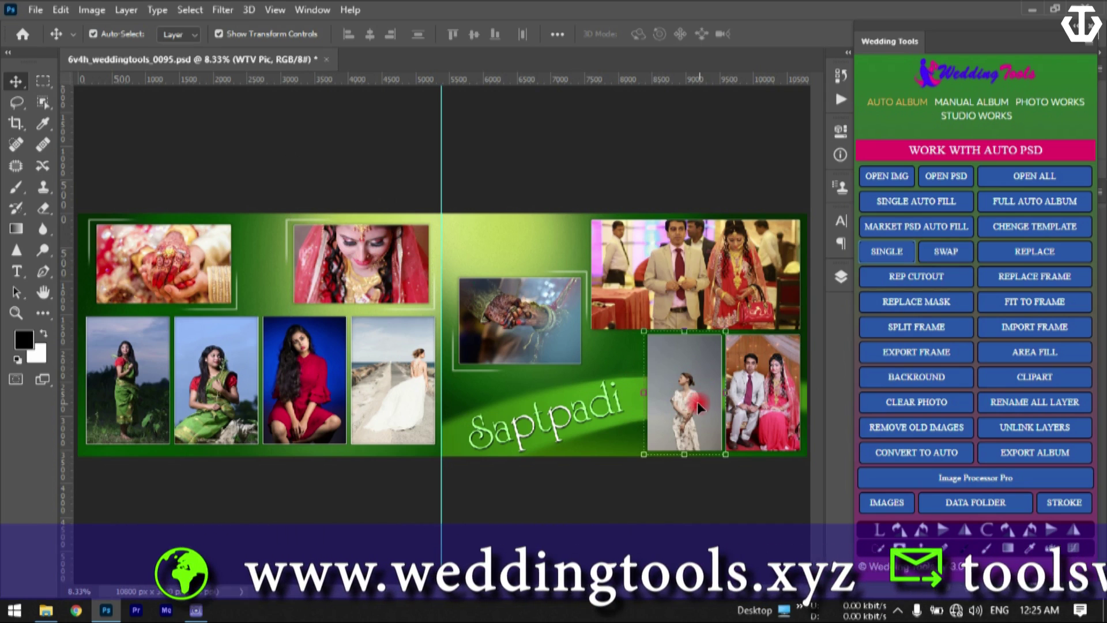
{"action": "left_click", "coordinate": [690, 407]}
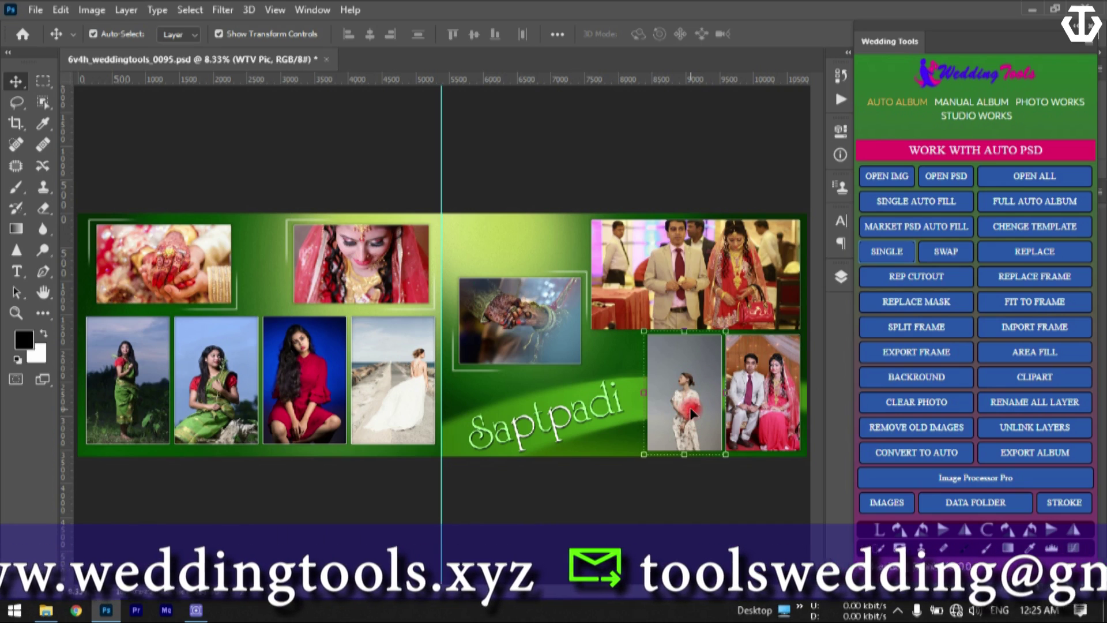
{"action": "left_click", "coordinate": [355, 264]}
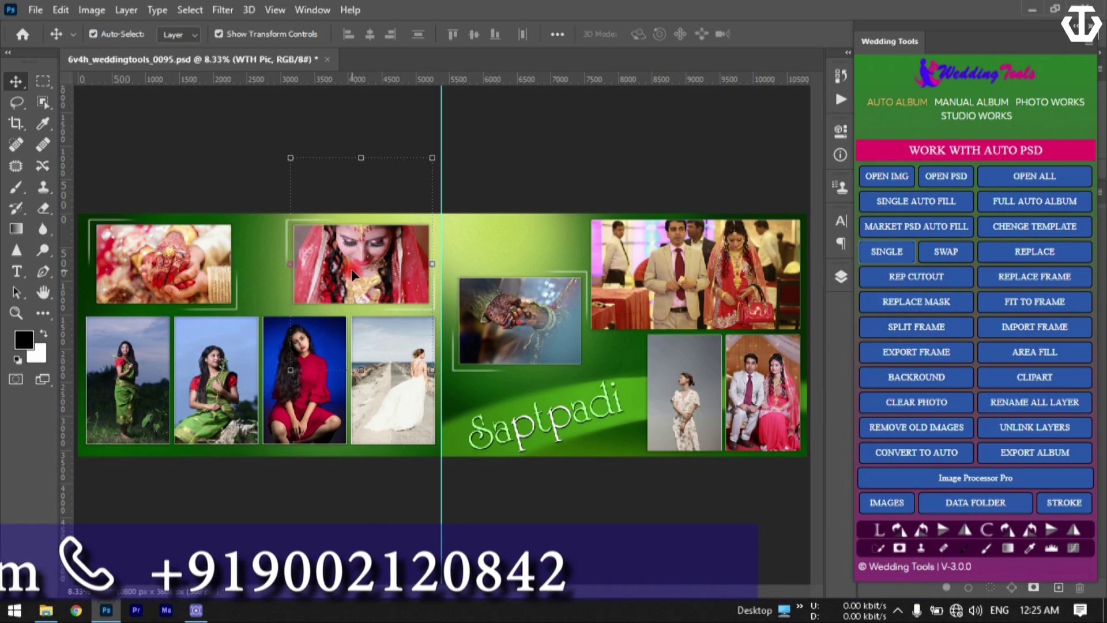
{"action": "left_click", "coordinate": [939, 254]}
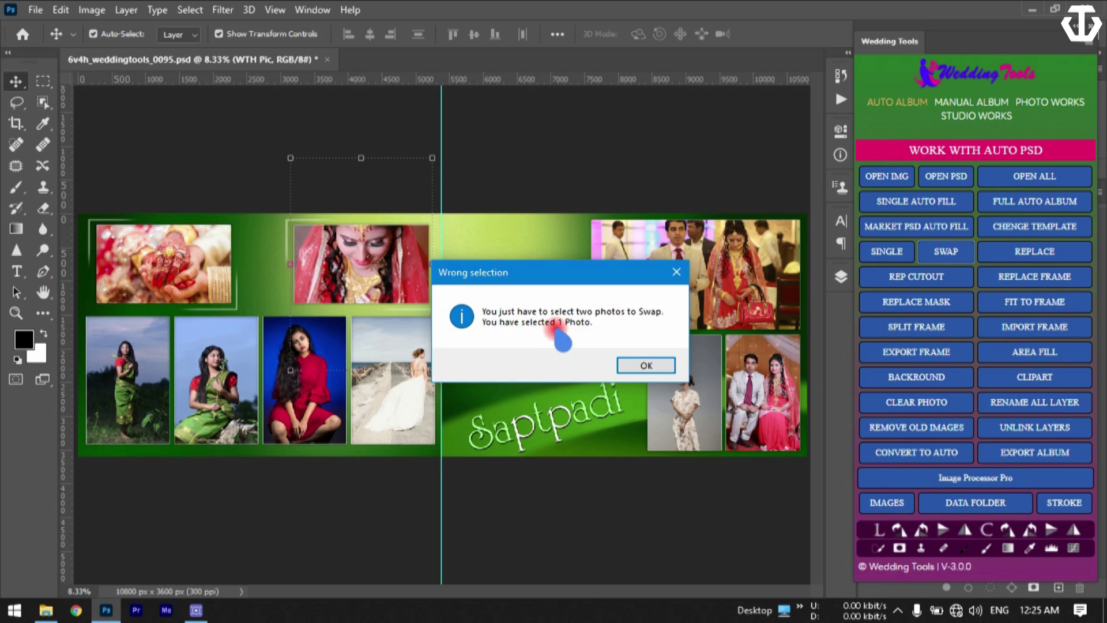
{"action": "left_click", "coordinate": [645, 365]}
- Try to swap three selected photos: the bride, the henna hand in the bracketed right-page frame and the standing woman beside the couple
{"action": "left_click", "coordinate": [391, 422]}
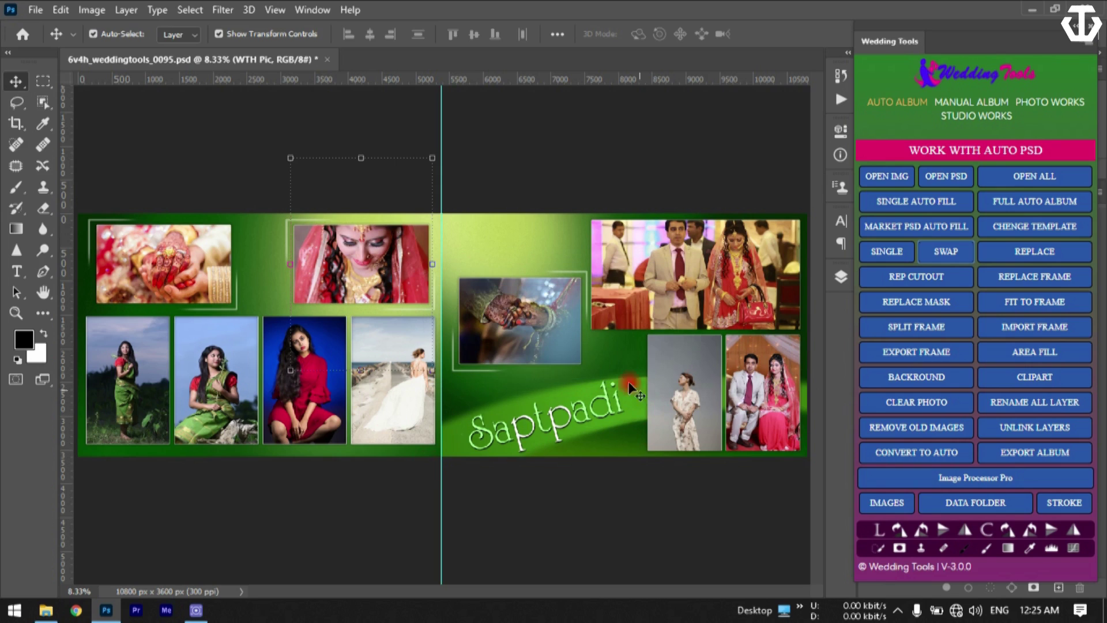
{"action": "left_click", "coordinate": [559, 330], "text": "shift"}
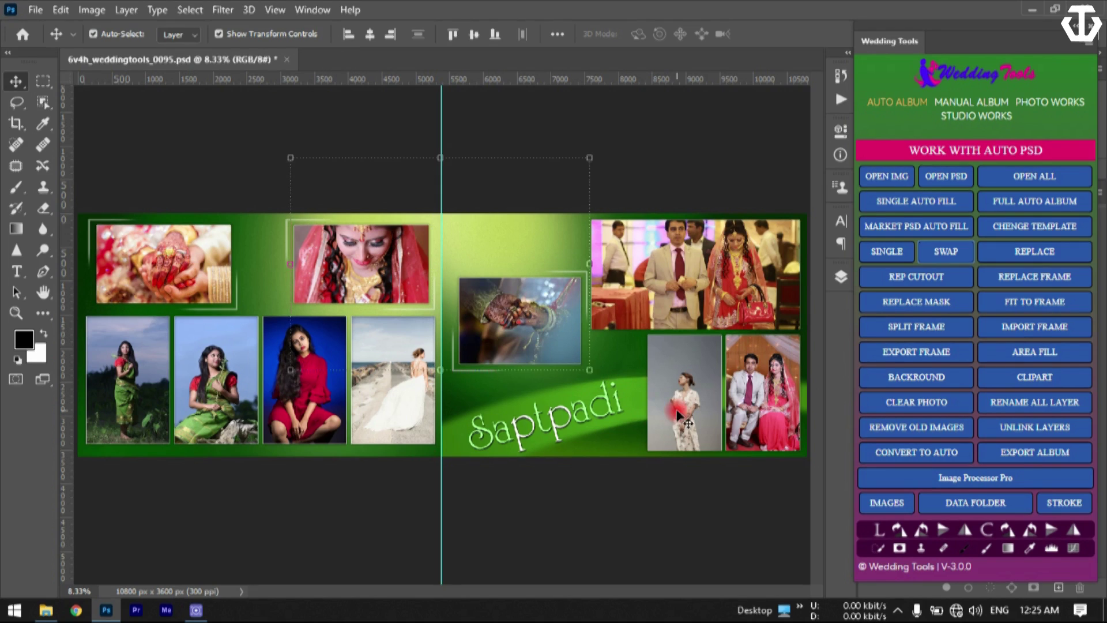
{"action": "left_click", "coordinate": [680, 414], "text": "shift"}
{"action": "left_click", "coordinate": [962, 248]}
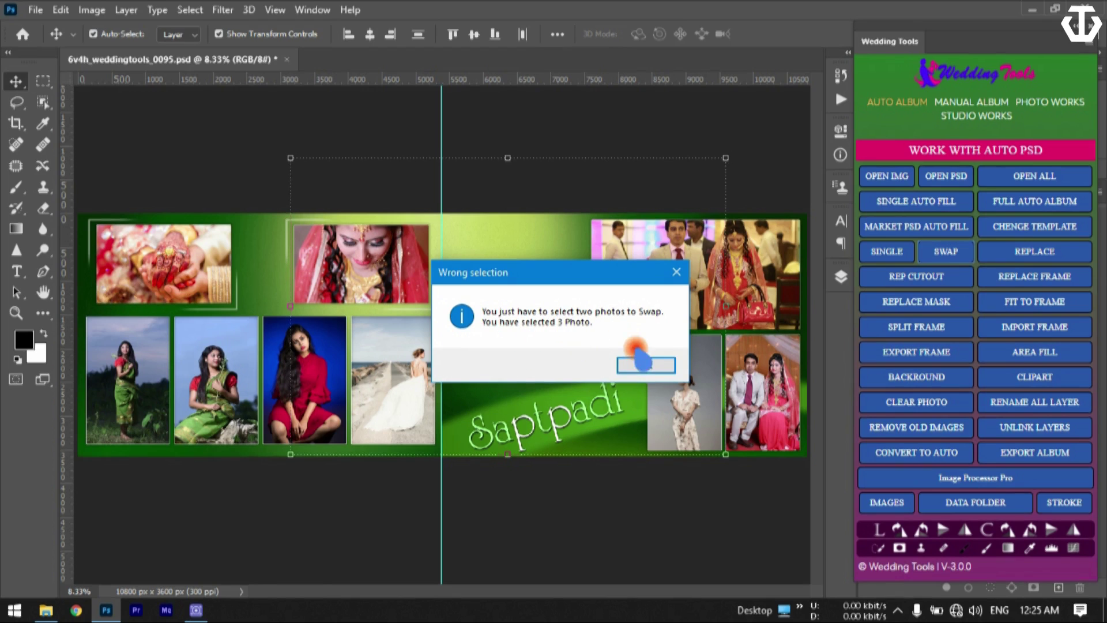
{"action": "left_click", "coordinate": [641, 367]}
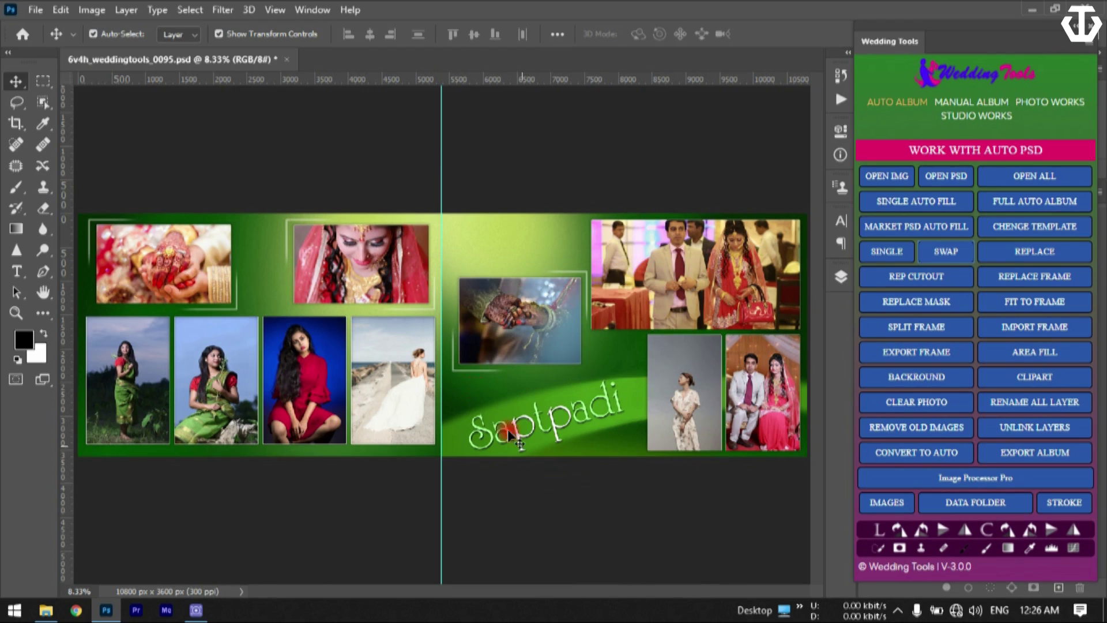
- Swap the bride photo in the left page's upper frame with the henna hand photo in the right page's bracketed frame
{"action": "left_click", "coordinate": [402, 295]}
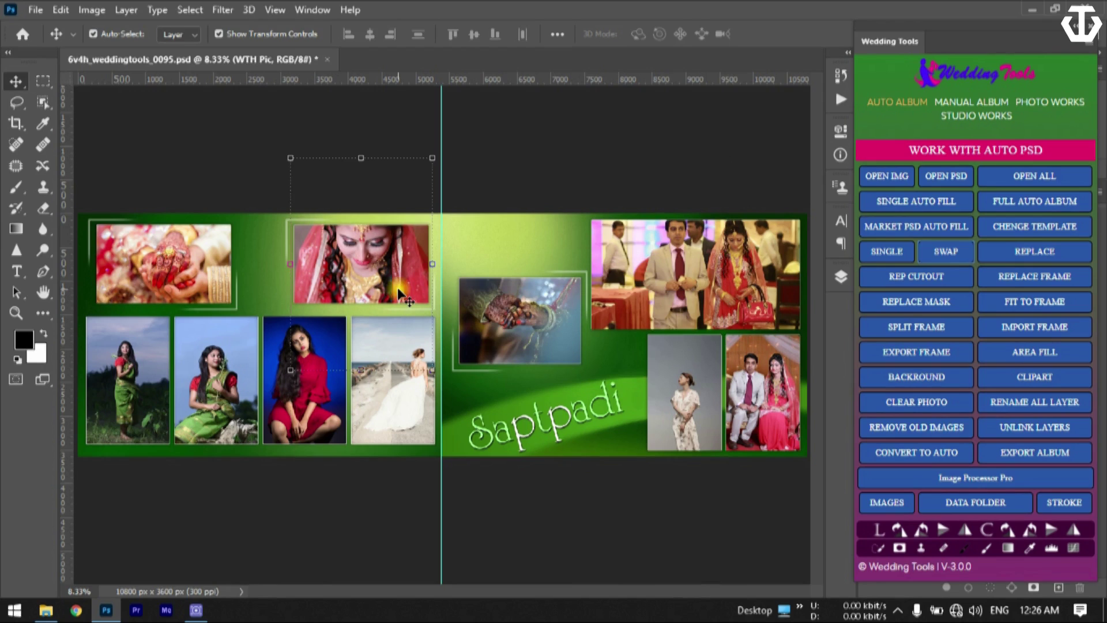
{"action": "left_click", "coordinate": [551, 337], "text": "shift"}
{"action": "left_click", "coordinate": [986, 283]}
{"action": "left_click", "coordinate": [950, 252]}
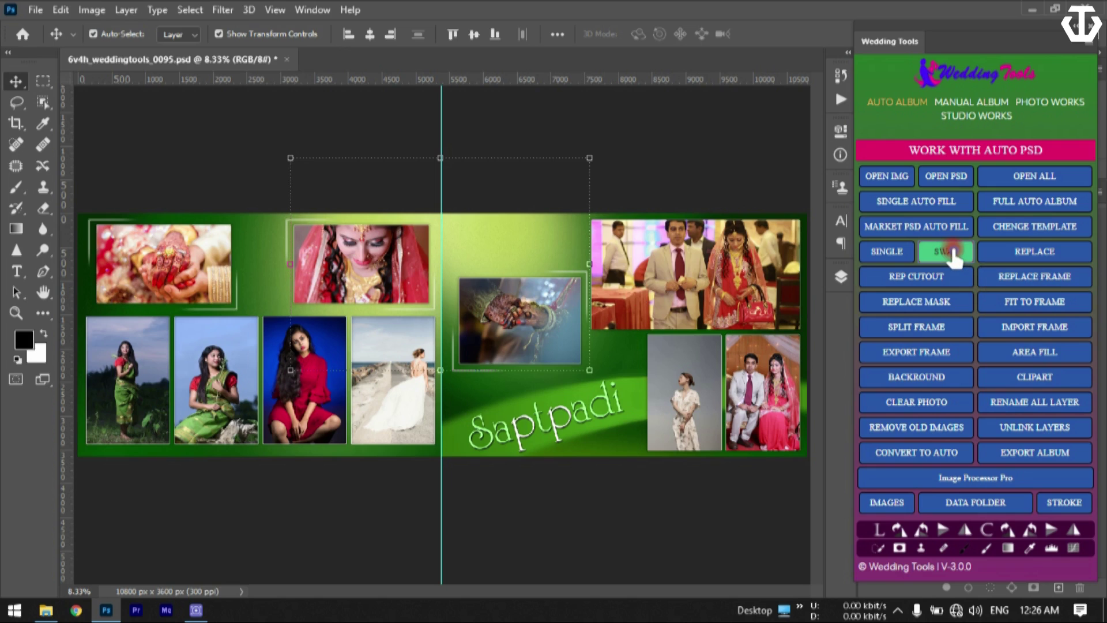
{"action": "left_click", "coordinate": [952, 252]}
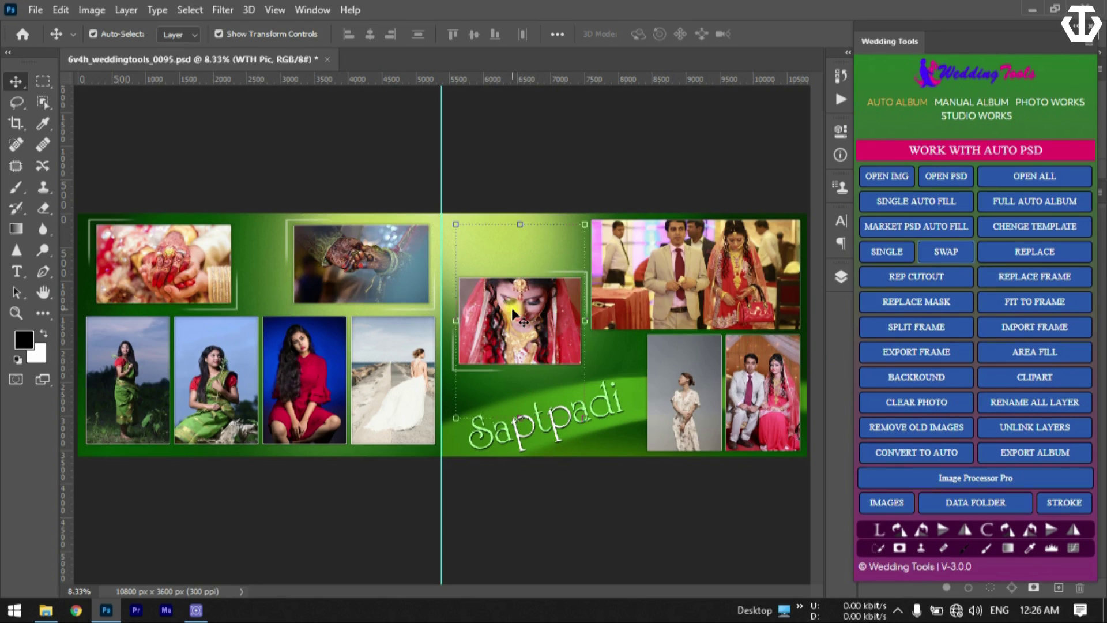
- Swap the bride photo in the right page's bracketed frame with the photo in the first vertical frame on the left page
{"action": "left_click", "coordinate": [692, 427]}
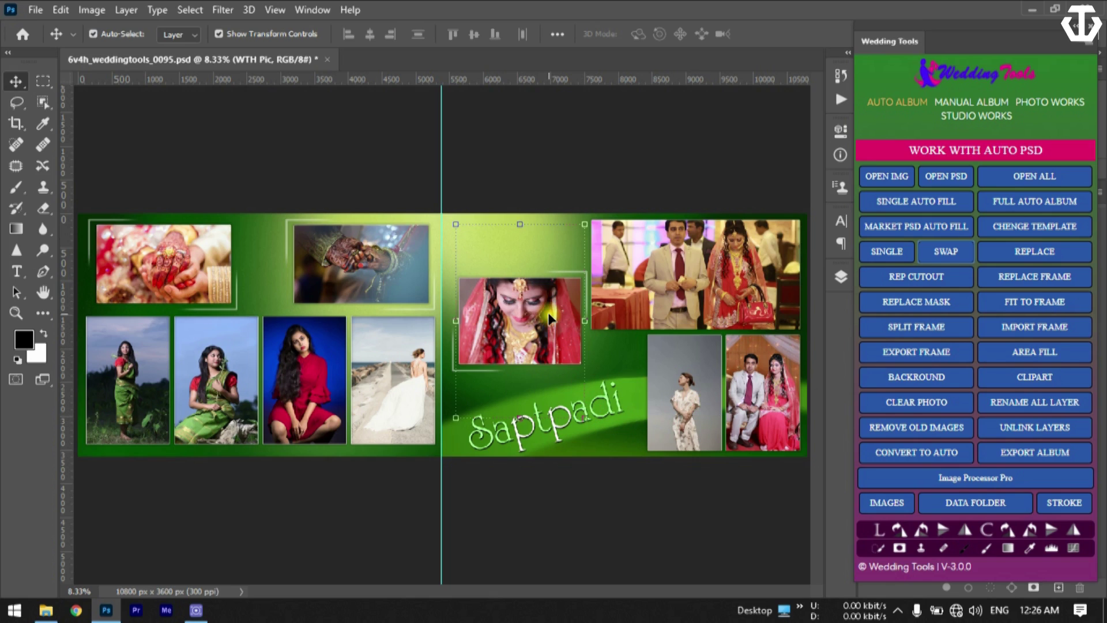
{"action": "left_click", "coordinate": [142, 402]}
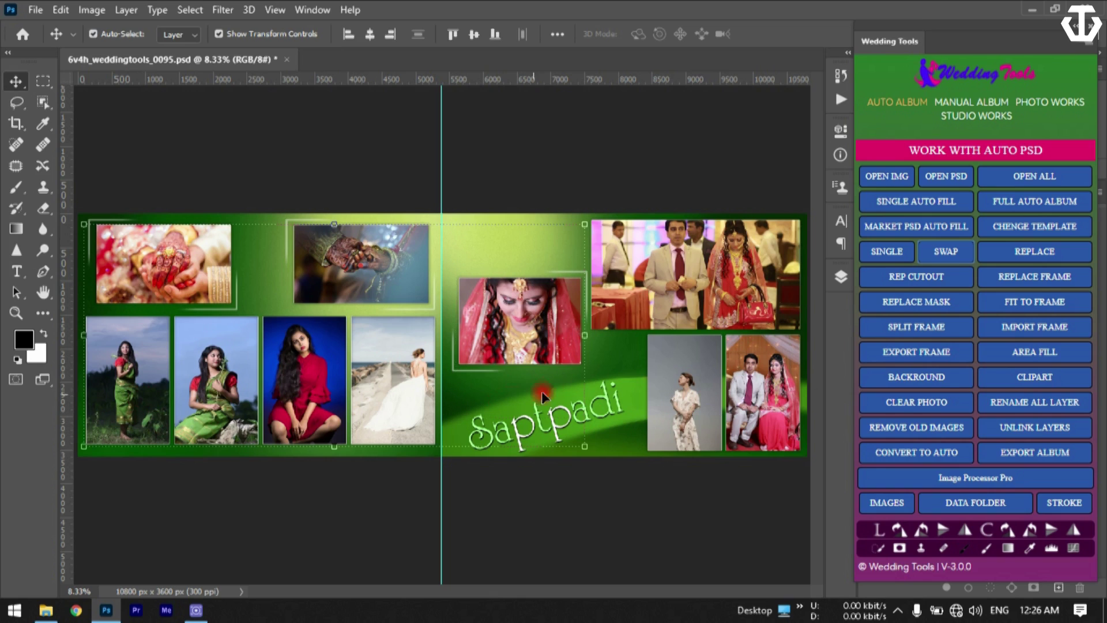
{"action": "left_click", "coordinate": [507, 455]}
{"action": "left_click", "coordinate": [510, 319]}
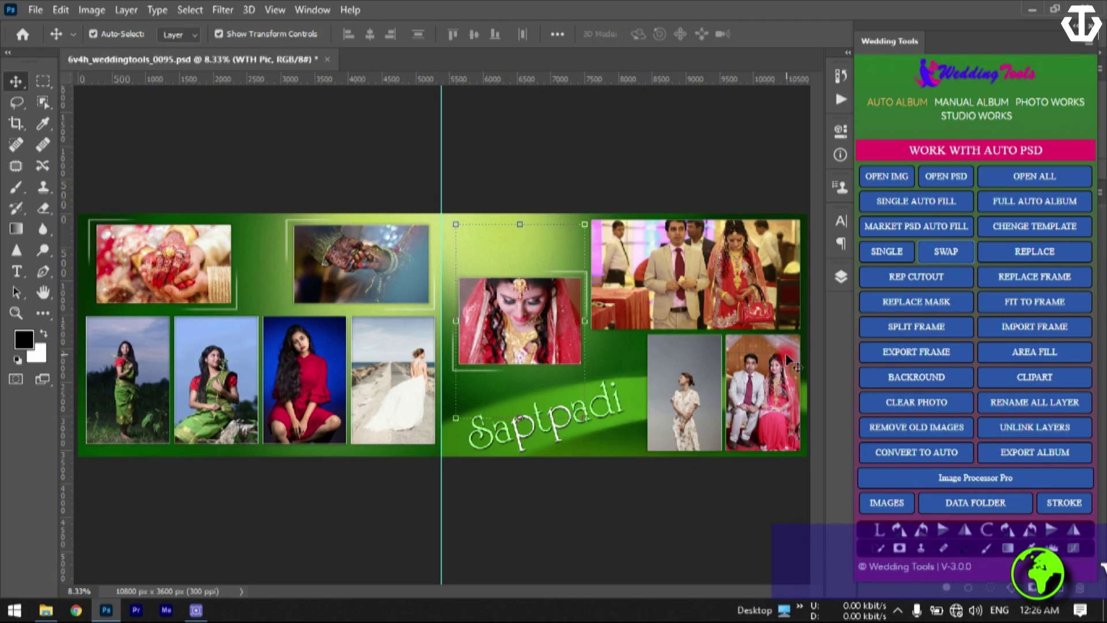
{"action": "left_click", "coordinate": [841, 277]}
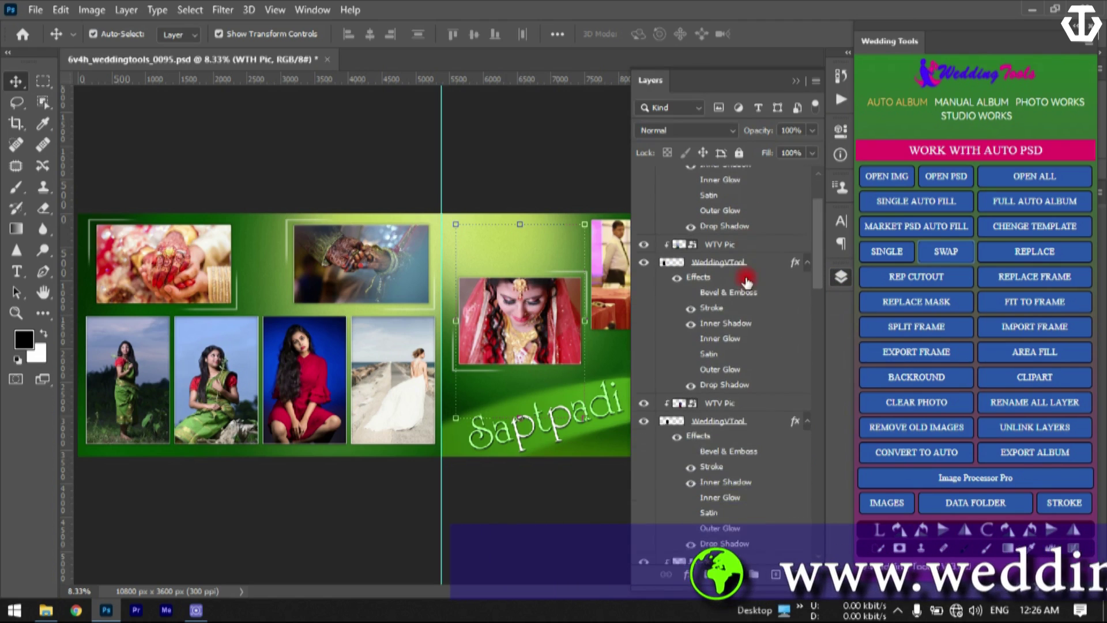
{"action": "scroll", "coordinate": [707, 346], "scroll_direction": "down", "scroll_amount": 1}
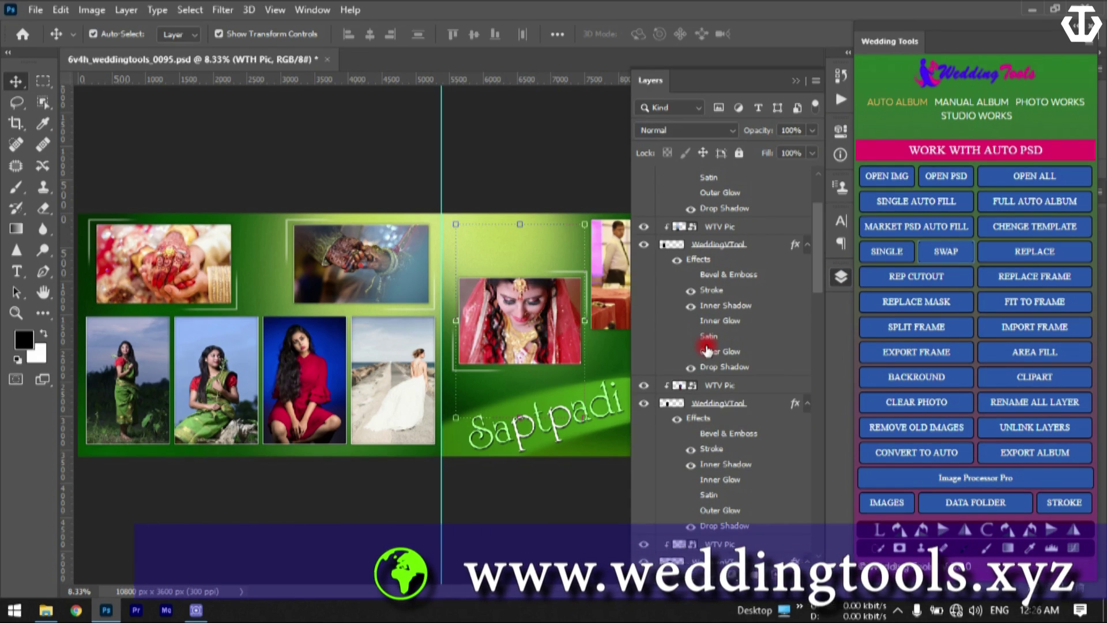
{"action": "left_click", "coordinate": [841, 277]}
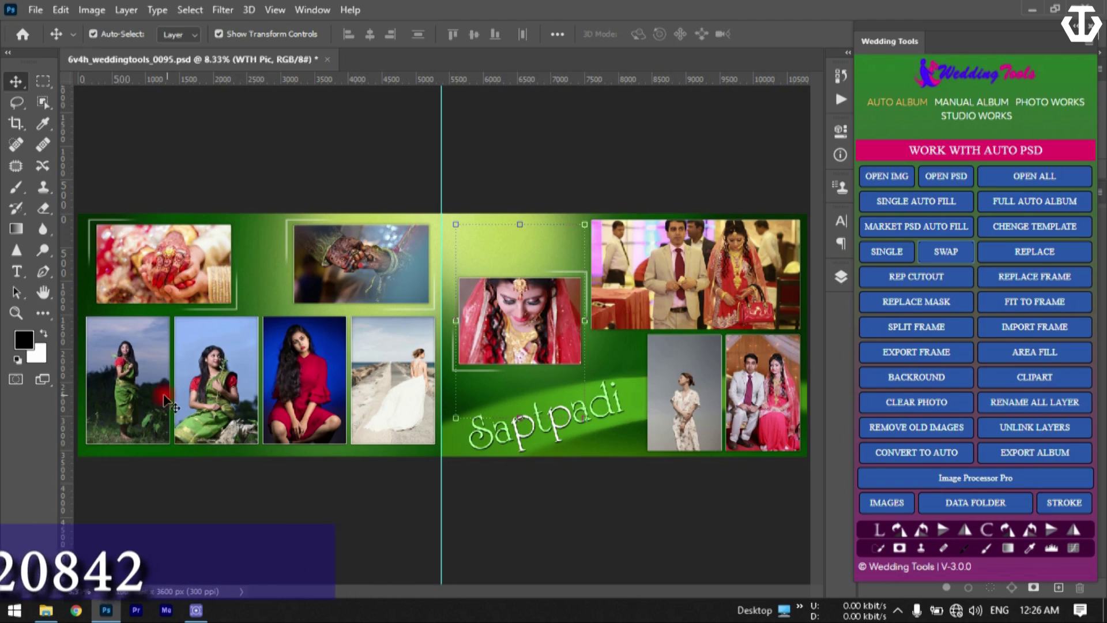
{"action": "left_click", "coordinate": [140, 397]}
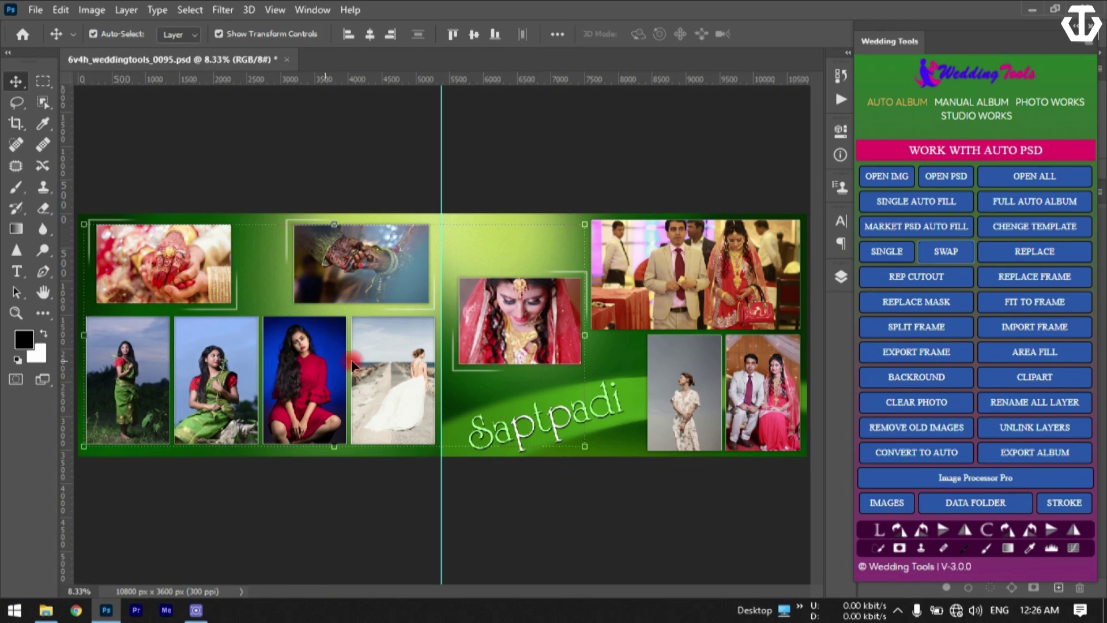
{"action": "left_click", "coordinate": [966, 255]}
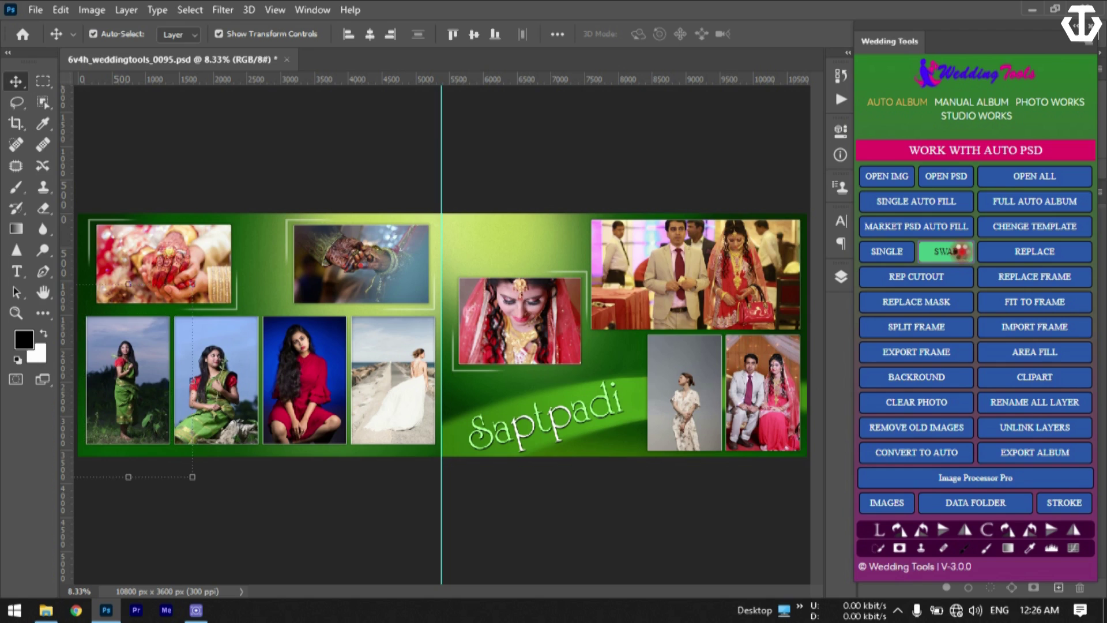
{"action": "left_click", "coordinate": [529, 363]}
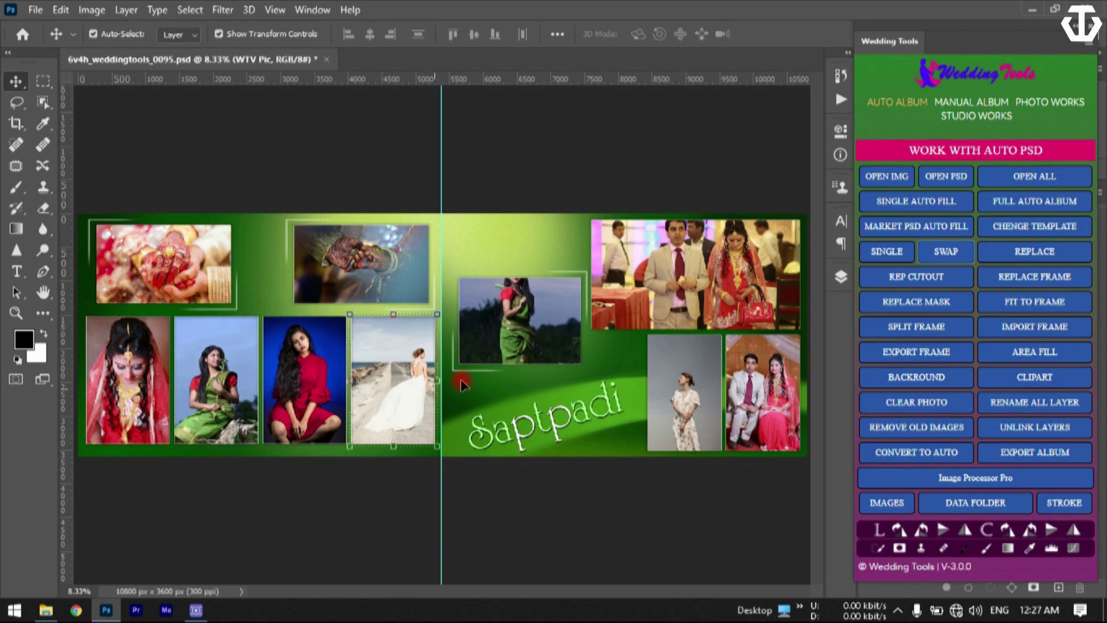
- Replace the photo in the right page's bracketed frame with woman-in-red-and-gold-jewelries-2808556 from the Horizontal folder
{"action": "left_click", "coordinate": [715, 306]}
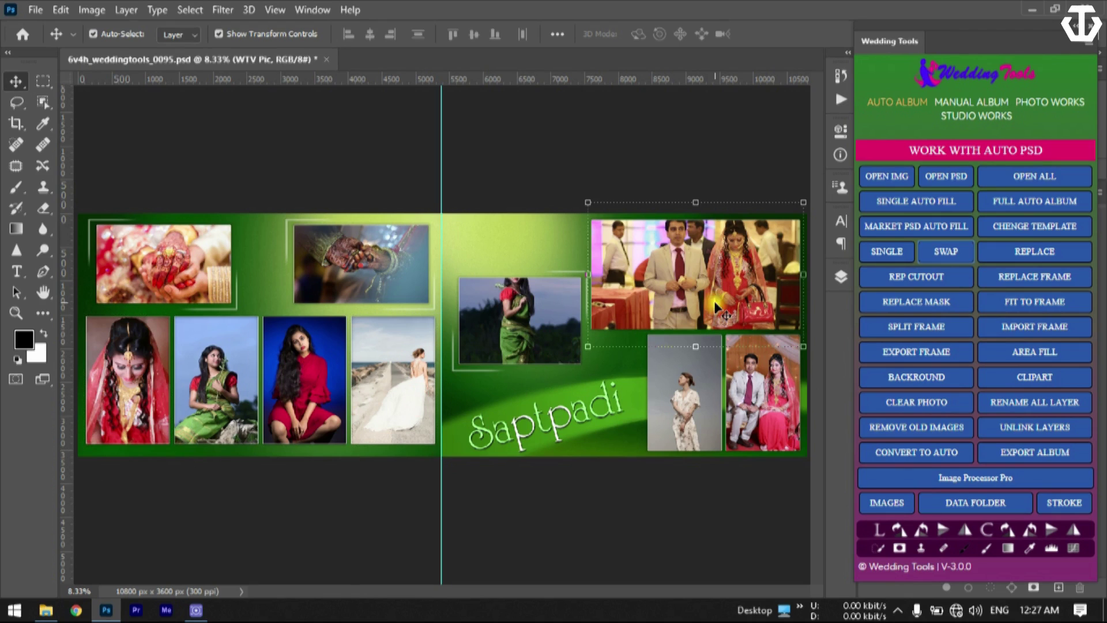
{"action": "left_click", "coordinate": [1002, 259]}
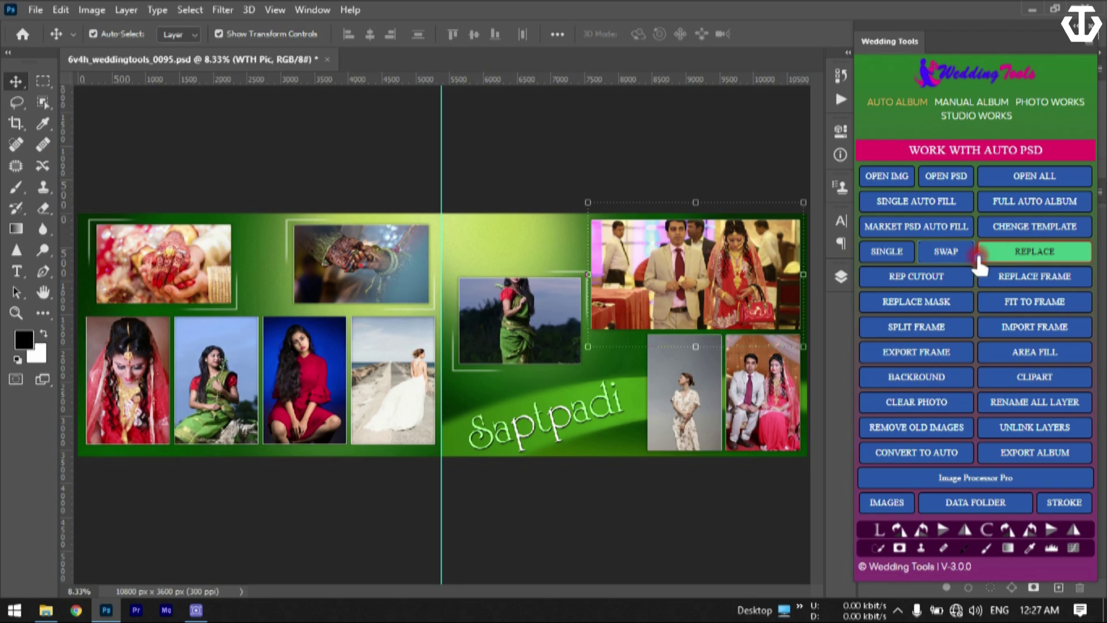
{"action": "left_click", "coordinate": [520, 317]}
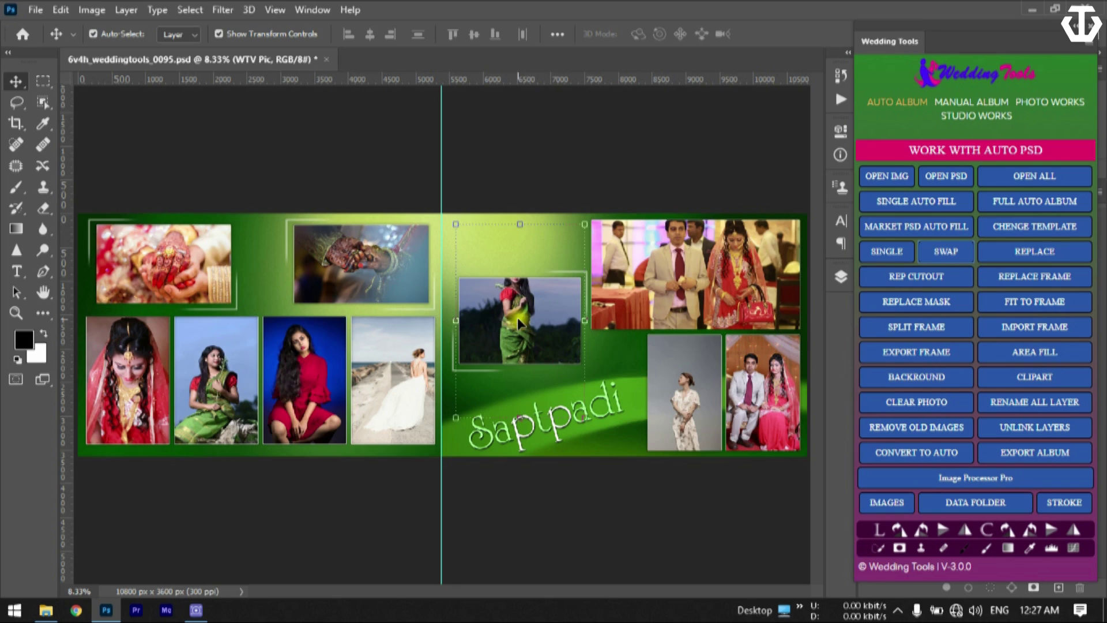
{"action": "left_click", "coordinate": [368, 288]}
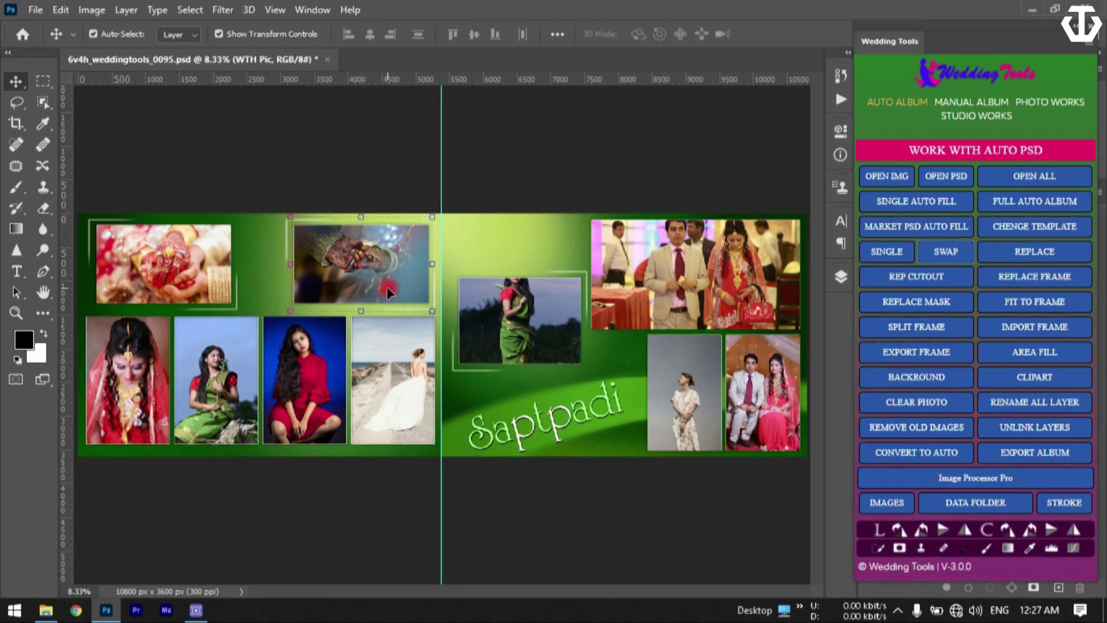
{"action": "left_click", "coordinate": [485, 326]}
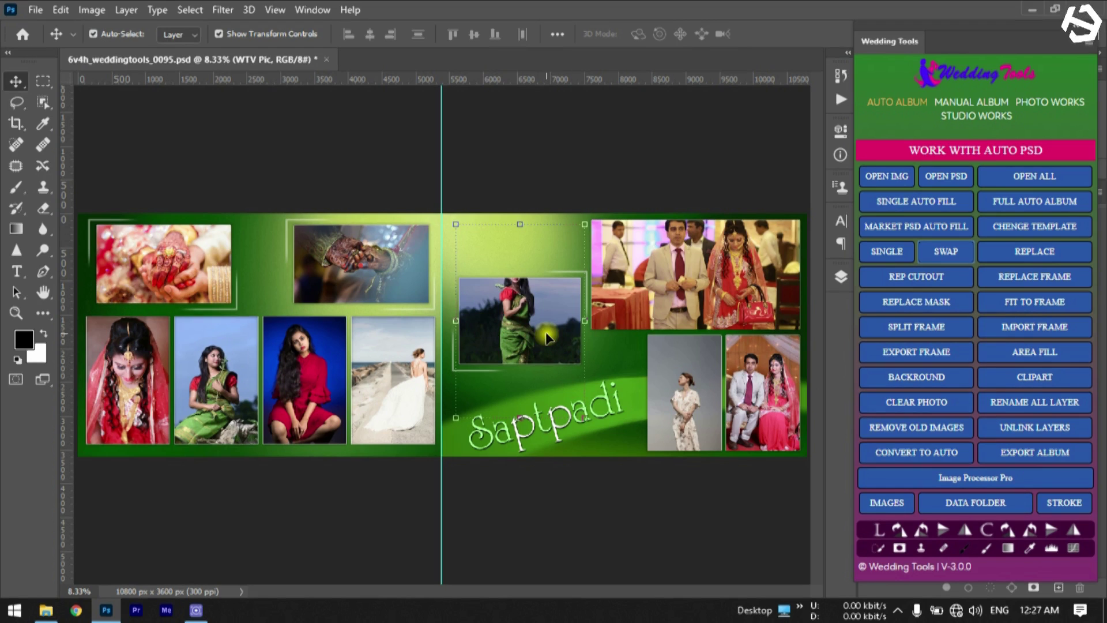
{"action": "left_click", "coordinate": [1013, 251]}
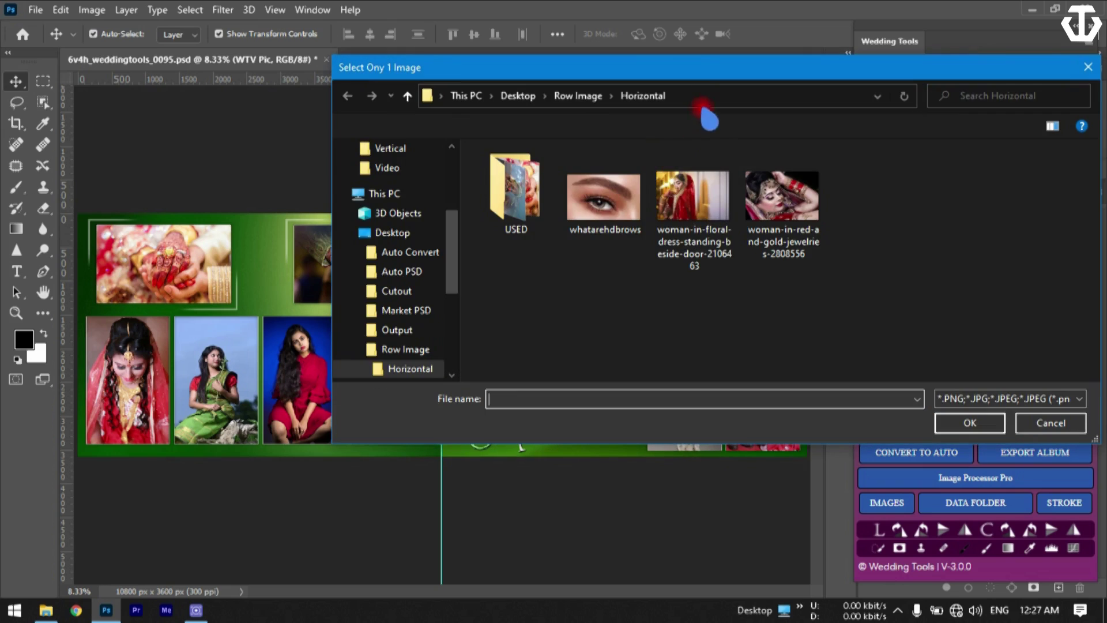
{"action": "left_click_drag", "start_coordinate": [700, 67], "coordinate": [695, 215]}
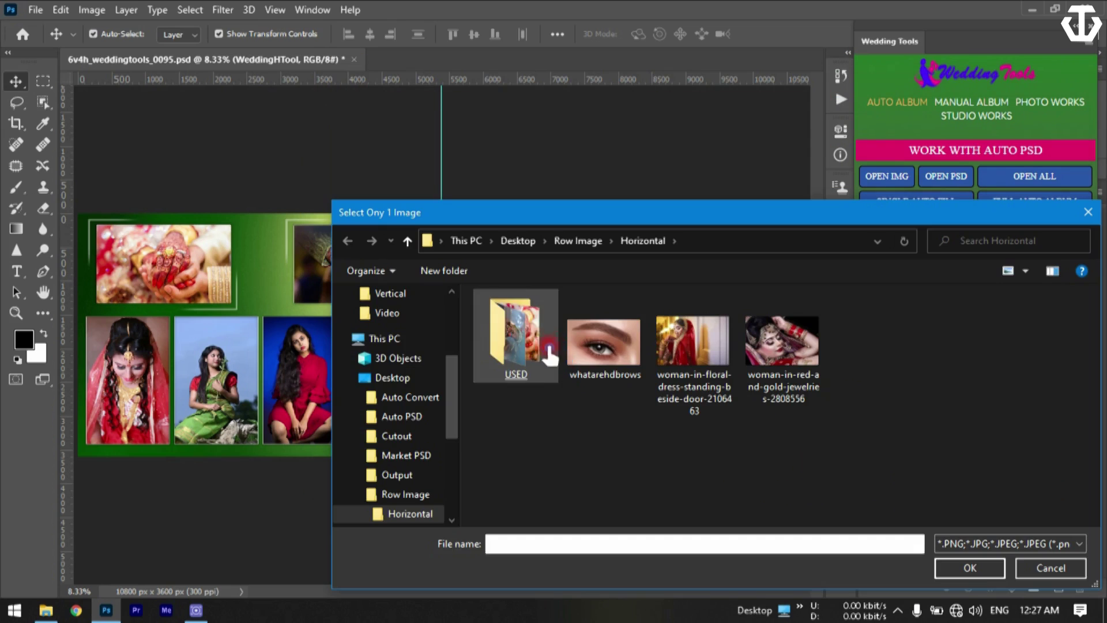
{"action": "left_click_drag", "start_coordinate": [607, 224], "coordinate": [557, 176]}
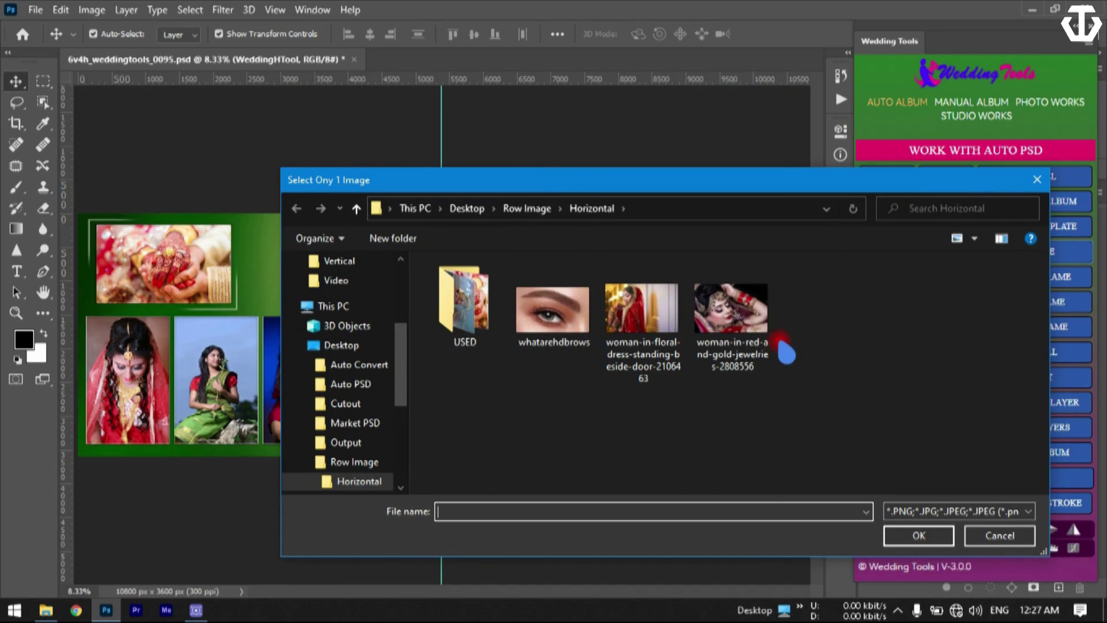
{"action": "left_click_drag", "start_coordinate": [663, 182], "coordinate": [680, 277]}
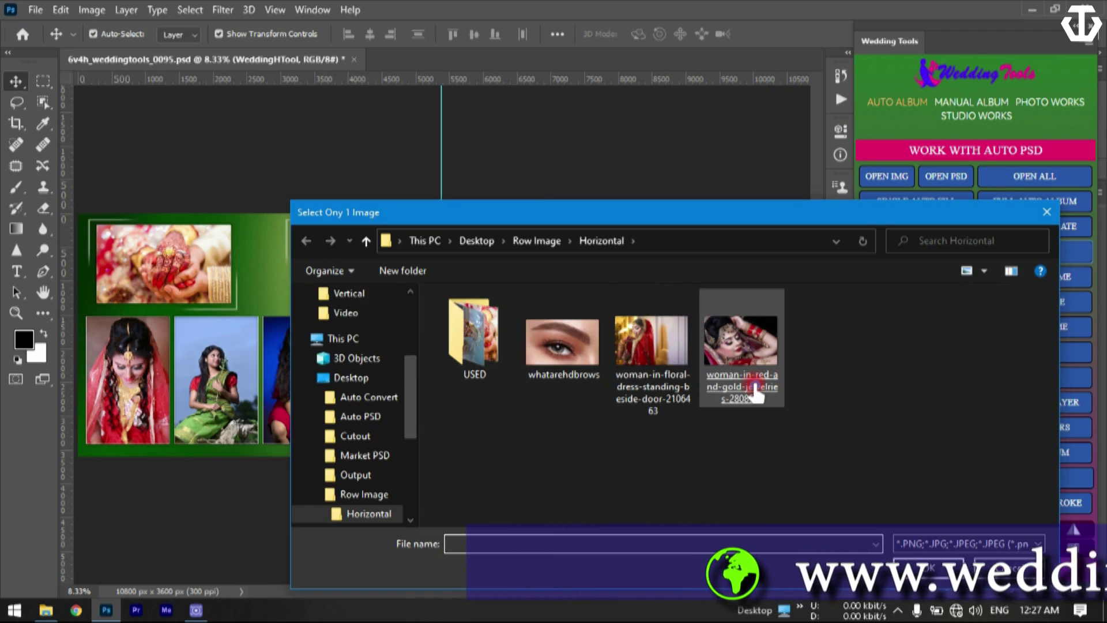
{"action": "double_click", "coordinate": [754, 394]}
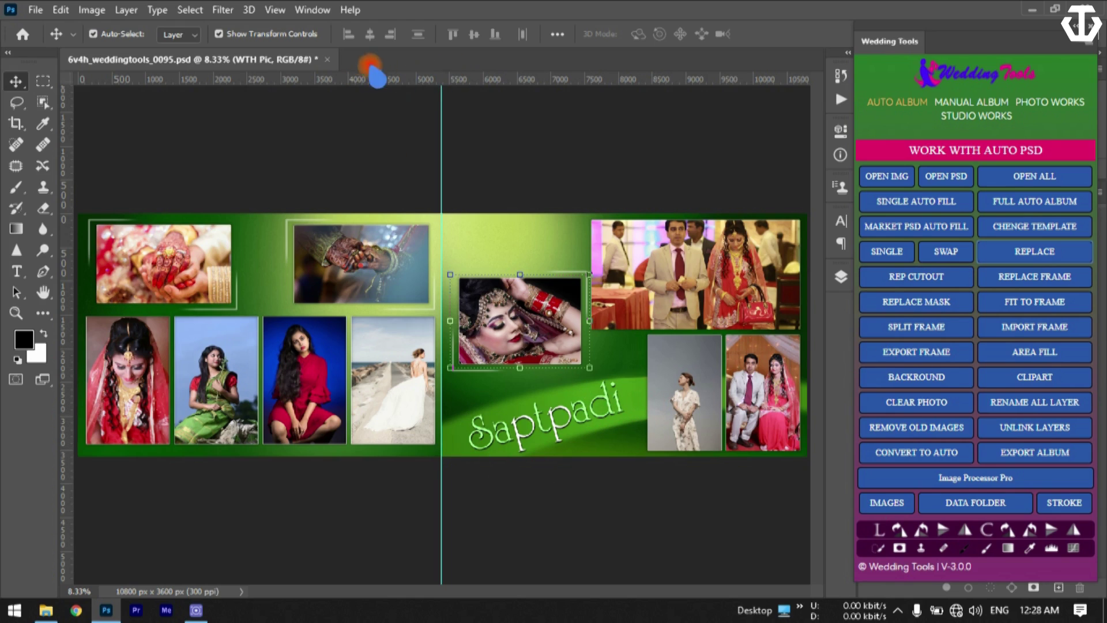
- Close the album page without saving and browse the drives for another PSD to open
{"action": "left_click", "coordinate": [327, 59]}
{"action": "left_click", "coordinate": [548, 237]}
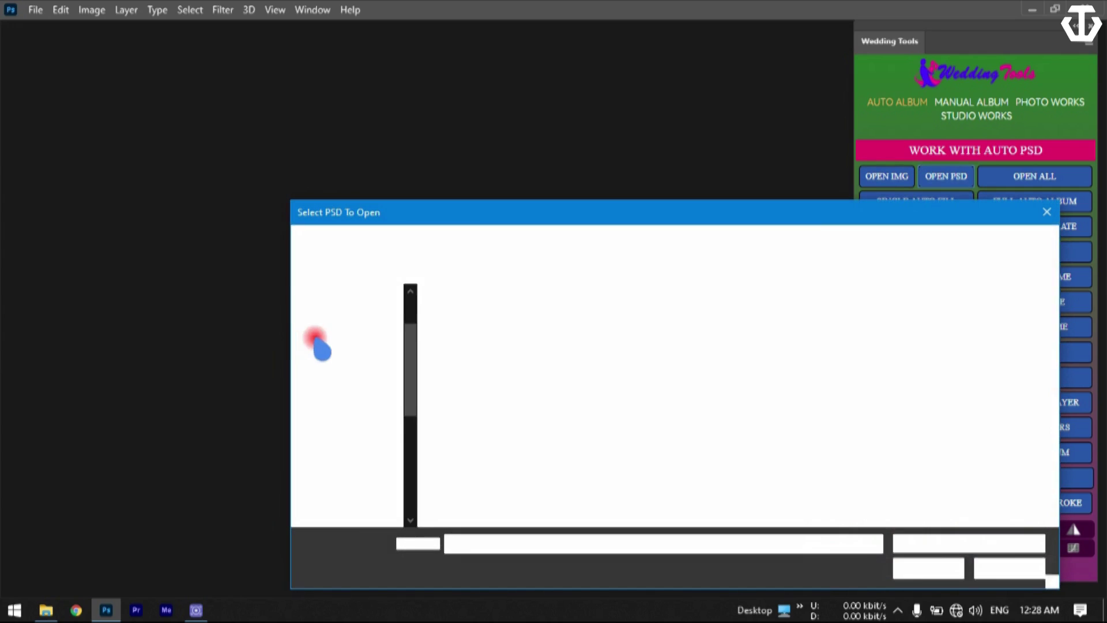
{"action": "scroll", "coordinate": [398, 450], "scroll_direction": "down", "scroll_amount": 3}
{"action": "scroll", "coordinate": [377, 522], "scroll_direction": "down", "scroll_amount": 2}
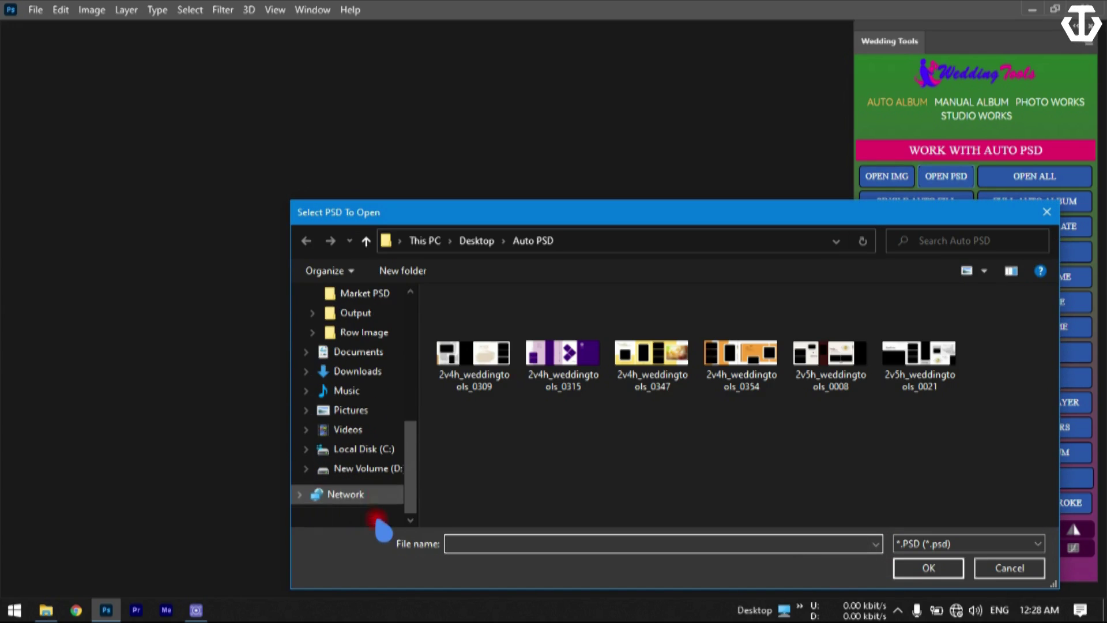
- Open the 0v1h_weddingtools_0026 template from WT NEW PSD > Vol-2 > Max_Cutout on New Volume (D:)
{"action": "left_click", "coordinate": [369, 467]}
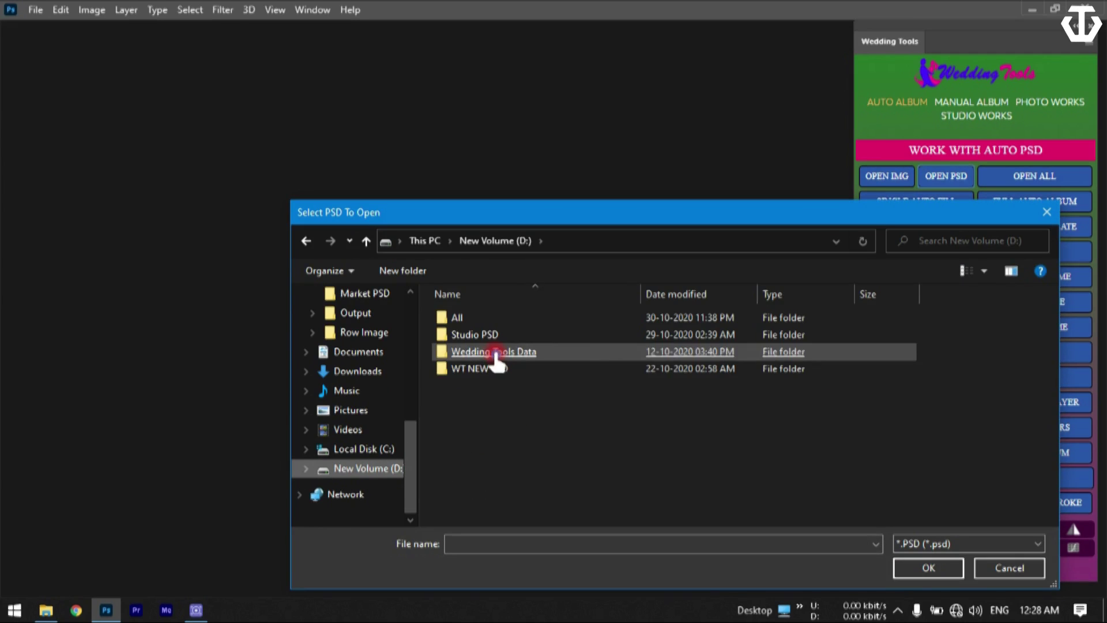
{"action": "double_click", "coordinate": [487, 369]}
{"action": "double_click", "coordinate": [467, 336]}
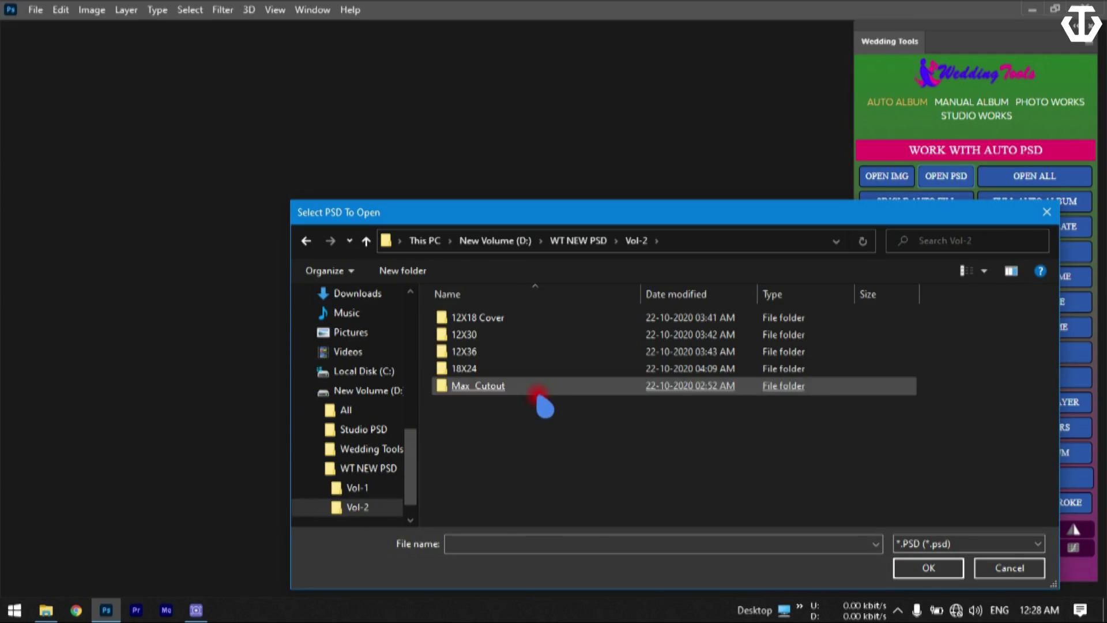
{"action": "left_click", "coordinate": [470, 388]}
{"action": "left_click_drag", "start_coordinate": [637, 218], "coordinate": [514, 113]}
{"action": "scroll", "coordinate": [917, 304], "scroll_direction": "down", "scroll_amount": 1}
{"action": "scroll", "coordinate": [923, 282], "scroll_direction": "down", "scroll_amount": 1}
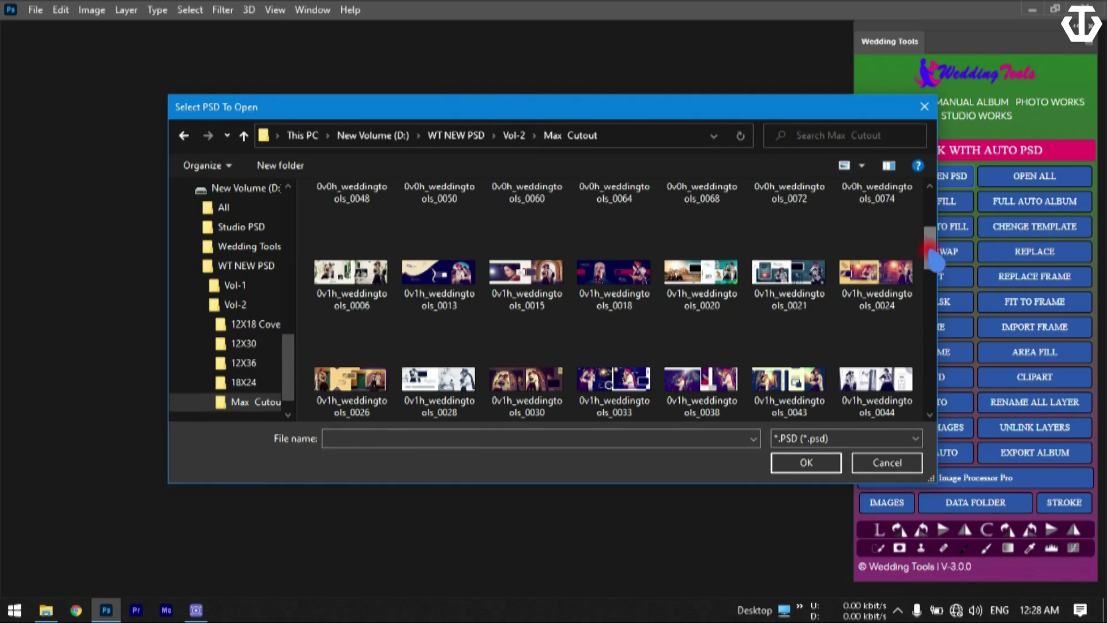
{"action": "scroll", "coordinate": [933, 264], "scroll_direction": "down", "scroll_amount": 1}
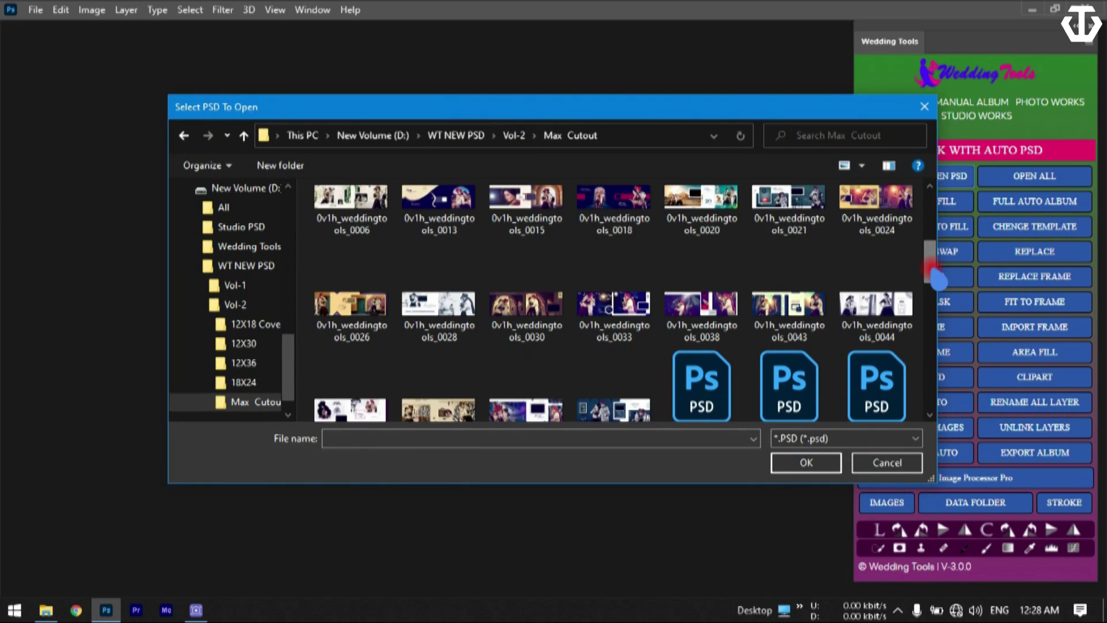
{"action": "left_click", "coordinate": [372, 326]}
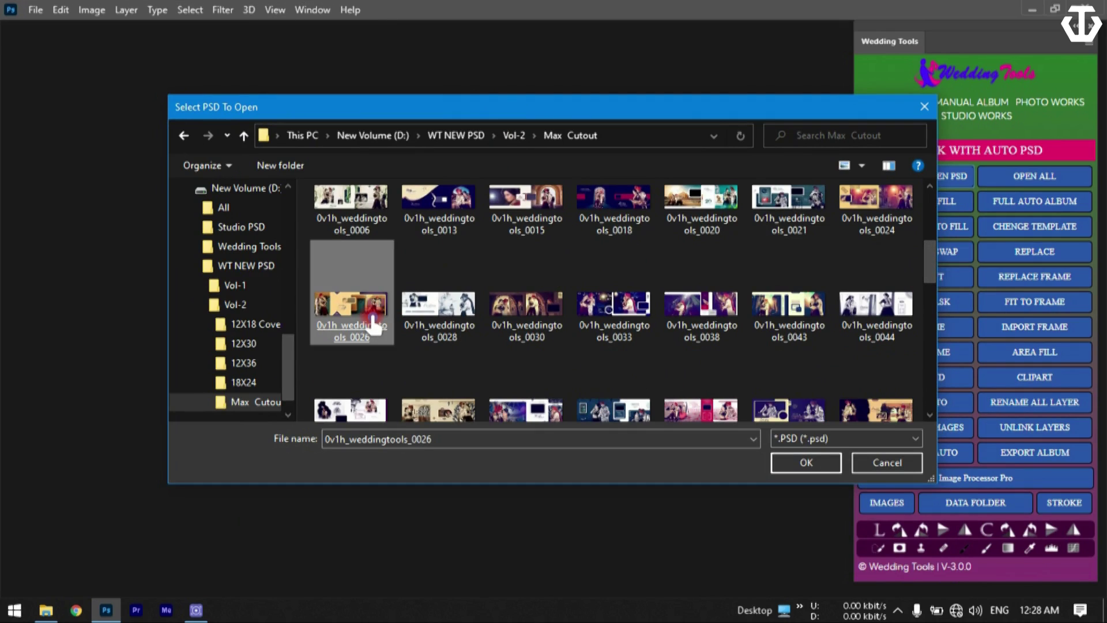
{"action": "double_click", "coordinate": [369, 323]}
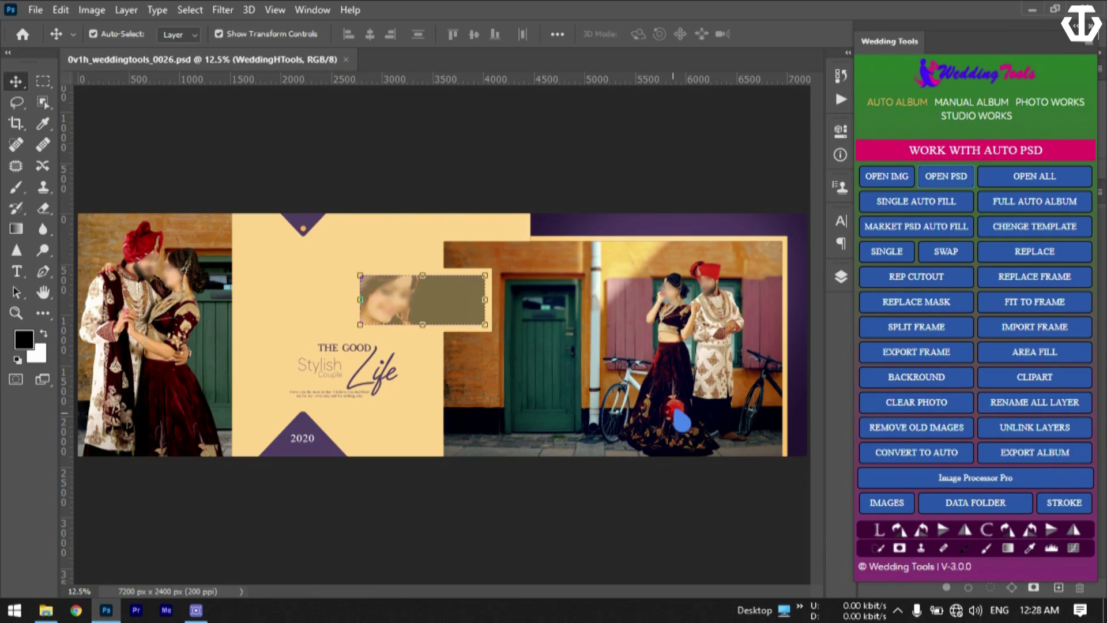
- Use Rep Cutout to replace the couple on the spread's left end with the image woman-and-man-holding-each-other-1589216 from the Cutout folder
{"action": "left_click", "coordinate": [674, 410]}
{"action": "left_click", "coordinate": [668, 389]}
{"action": "left_click", "coordinate": [683, 353]}
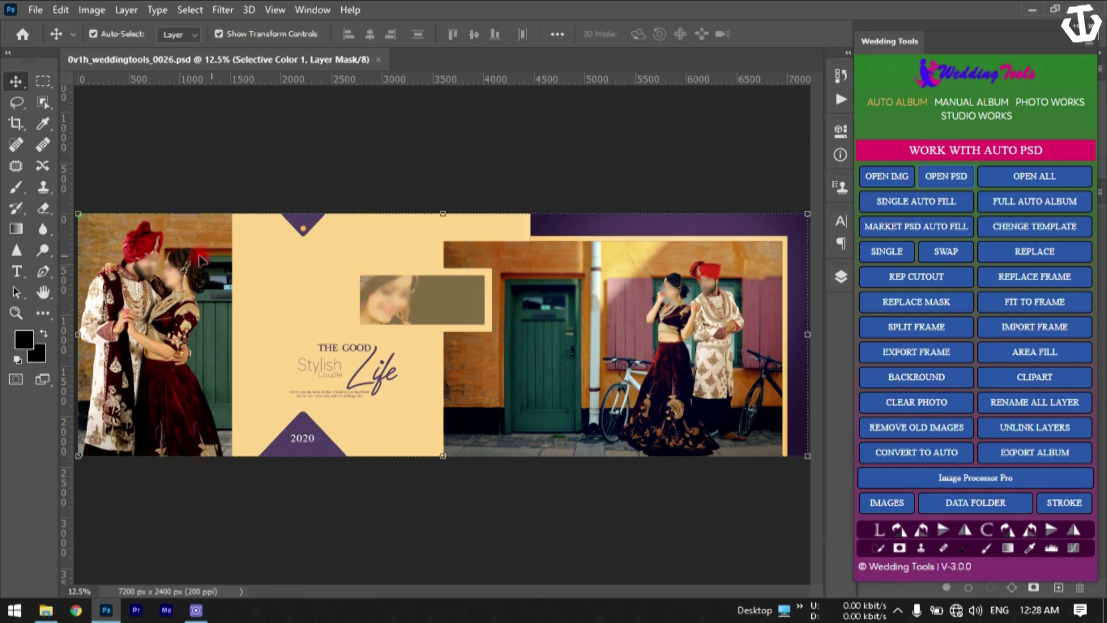
{"action": "left_click", "coordinate": [142, 300]}
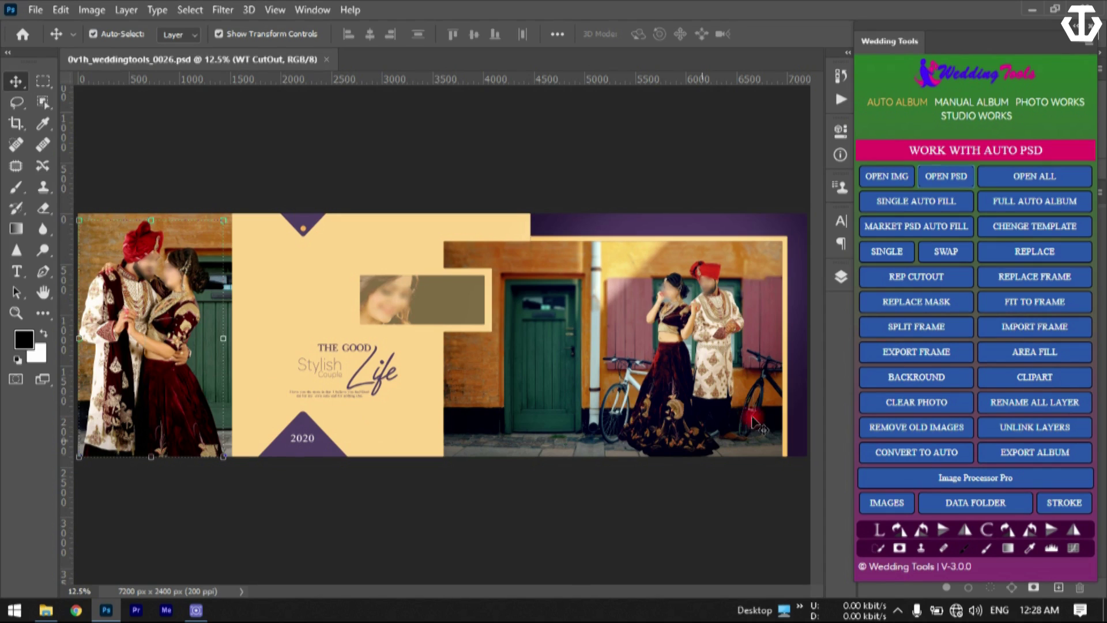
{"action": "left_click", "coordinate": [928, 281]}
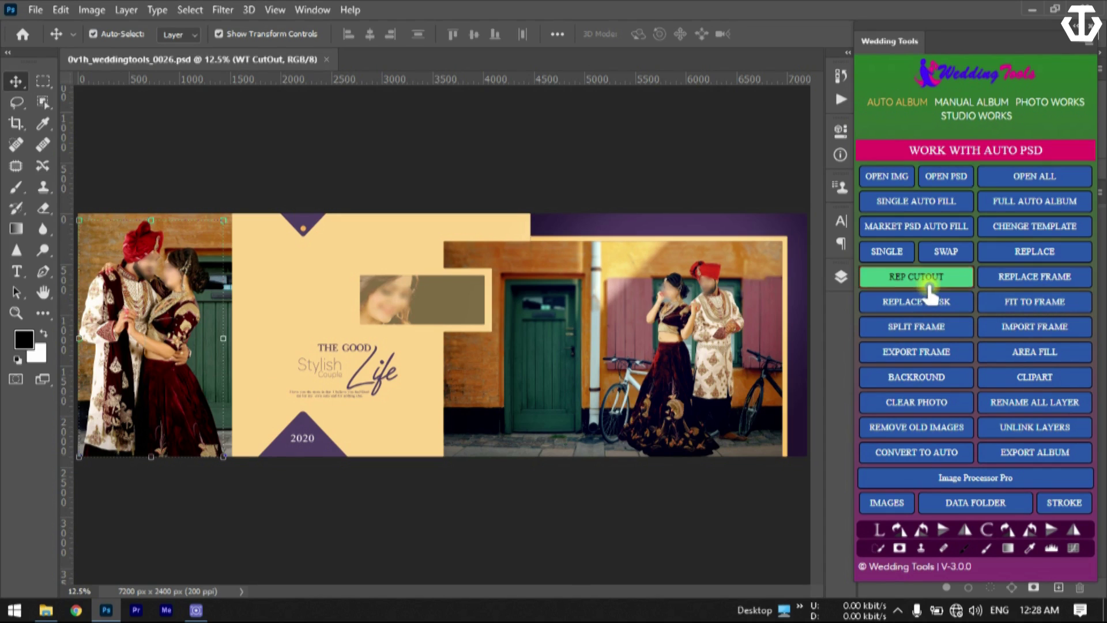
{"action": "left_click", "coordinate": [929, 280]}
{"action": "left_click", "coordinate": [776, 273]}
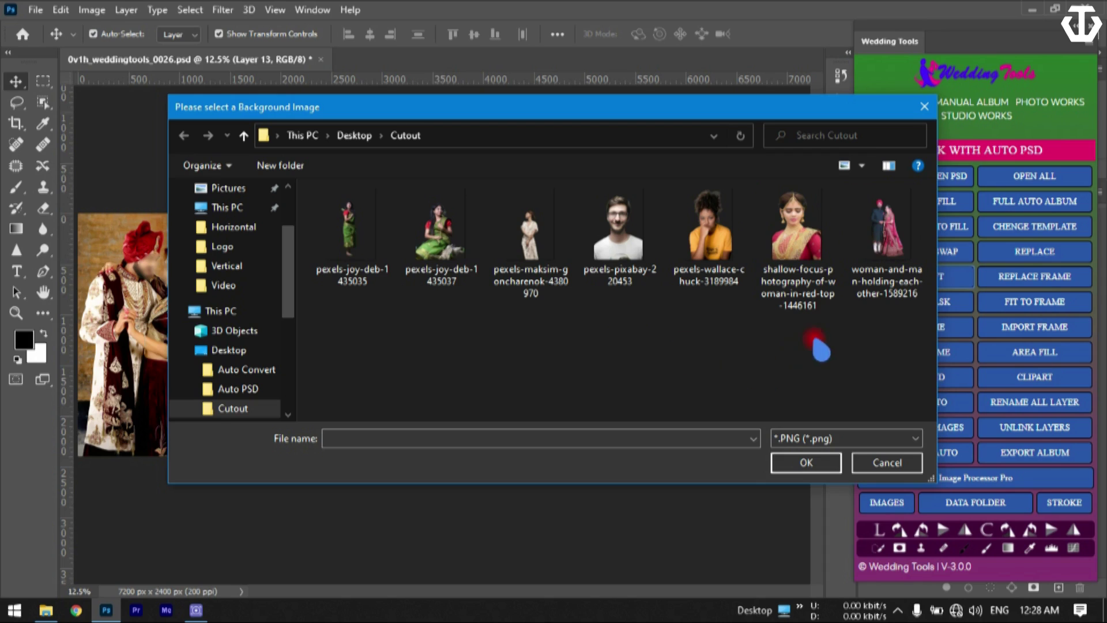
{"action": "left_click", "coordinate": [877, 297]}
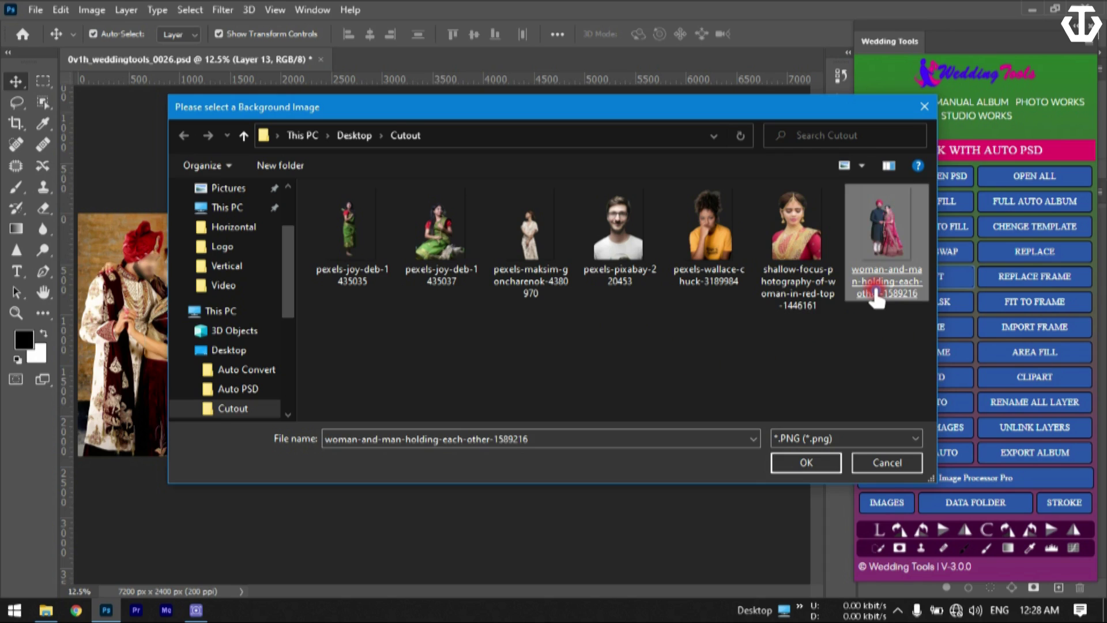
{"action": "double_click", "coordinate": [877, 297]}
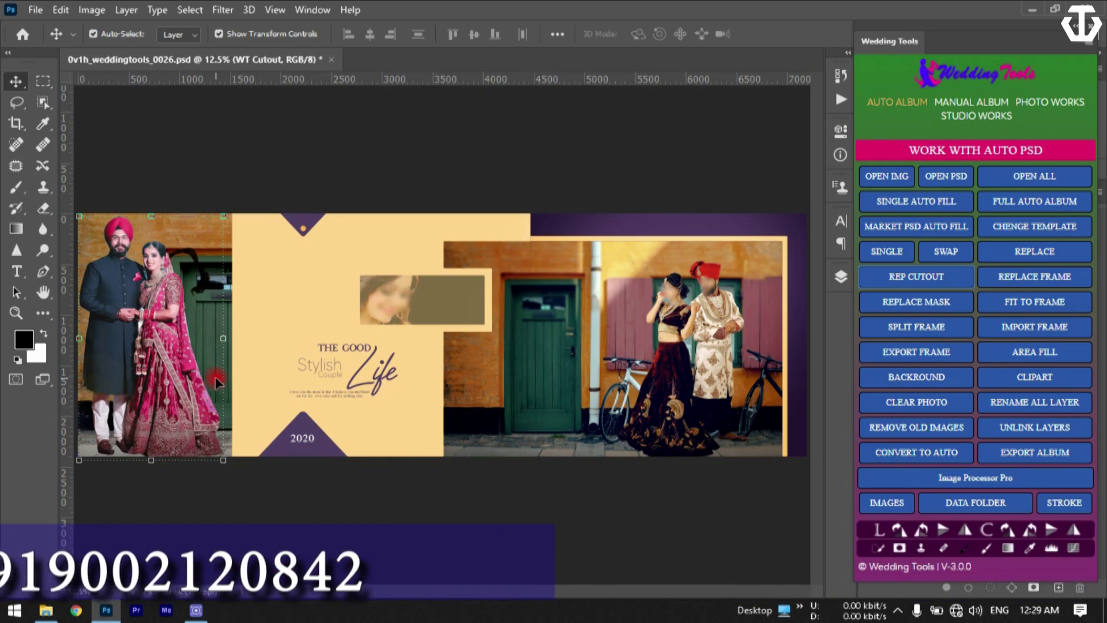
- Use Rep Cutout to replace the couple in the large bicycle photo with the standing woman in the green sari (PNG ending in 1435035)
{"action": "left_click", "coordinate": [699, 370]}
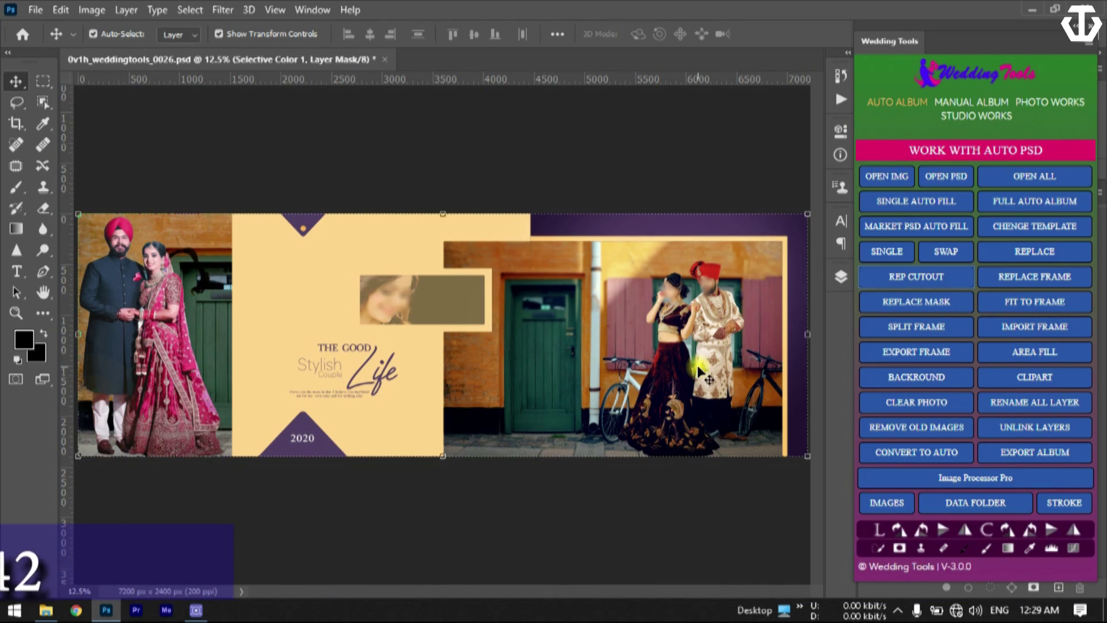
{"action": "left_click", "coordinate": [713, 374]}
{"action": "right_click", "coordinate": [717, 359]}
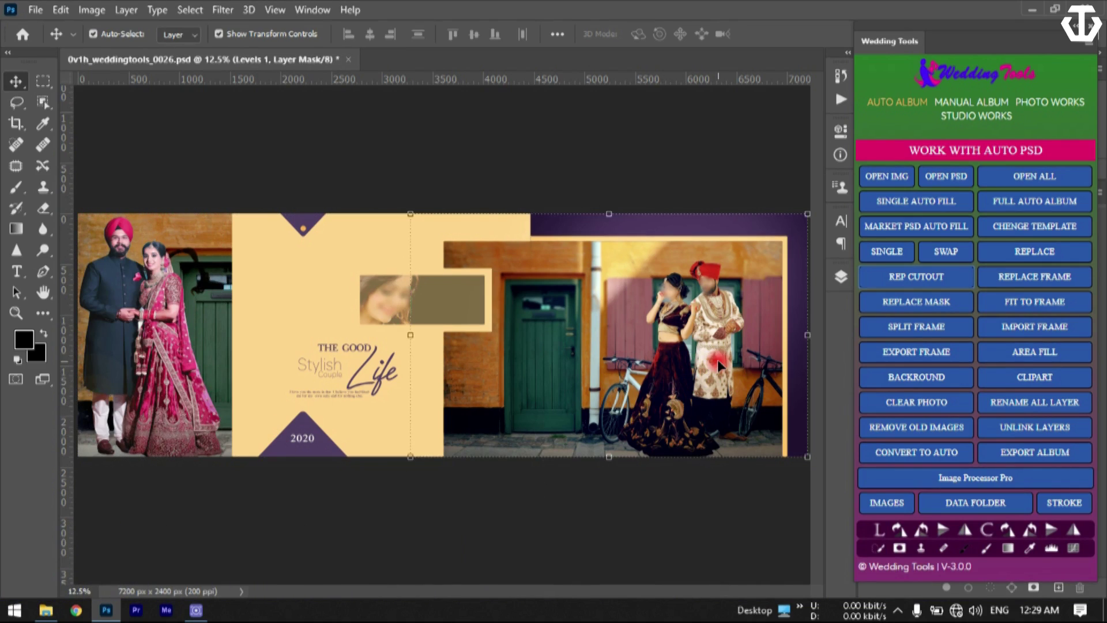
{"action": "left_click", "coordinate": [728, 404]}
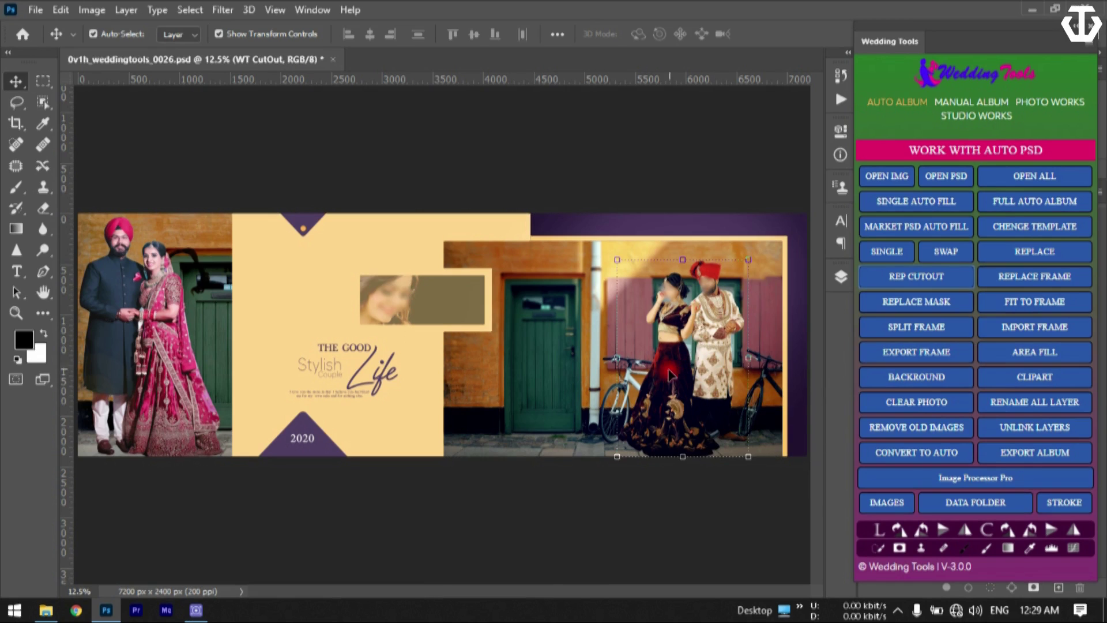
{"action": "left_click", "coordinate": [896, 278]}
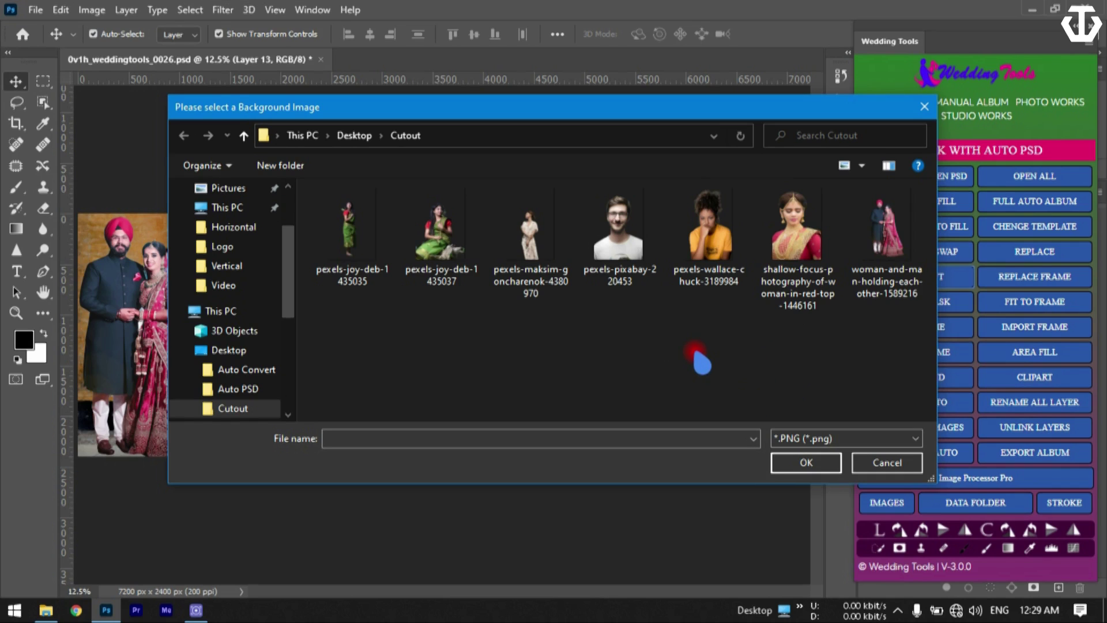
{"action": "left_click", "coordinate": [346, 230]}
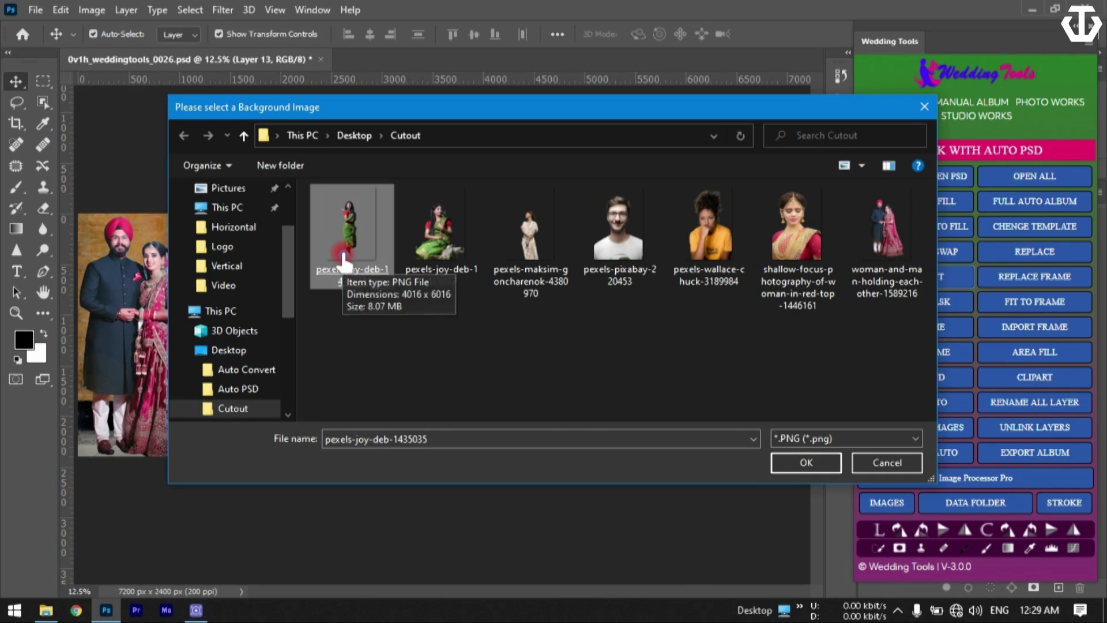
{"action": "double_click", "coordinate": [346, 231]}
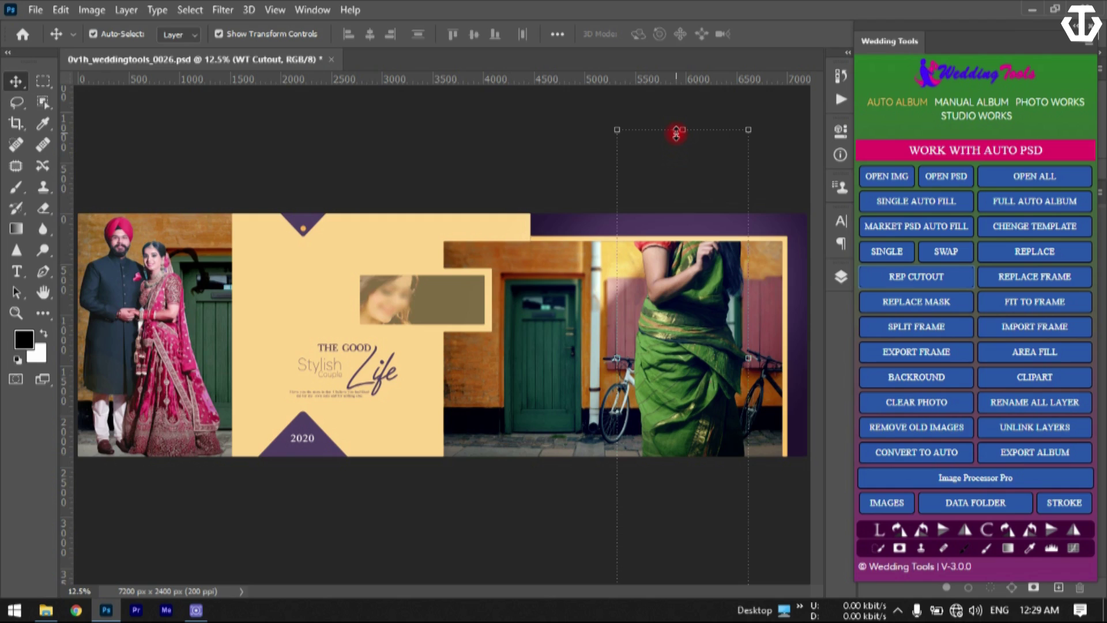
- Scale the green-sari woman's cutout to about 15.71% and place her full figure in front of the window in the bicycle photo
{"action": "left_click_drag", "start_coordinate": [690, 124], "coordinate": [689, 138]}
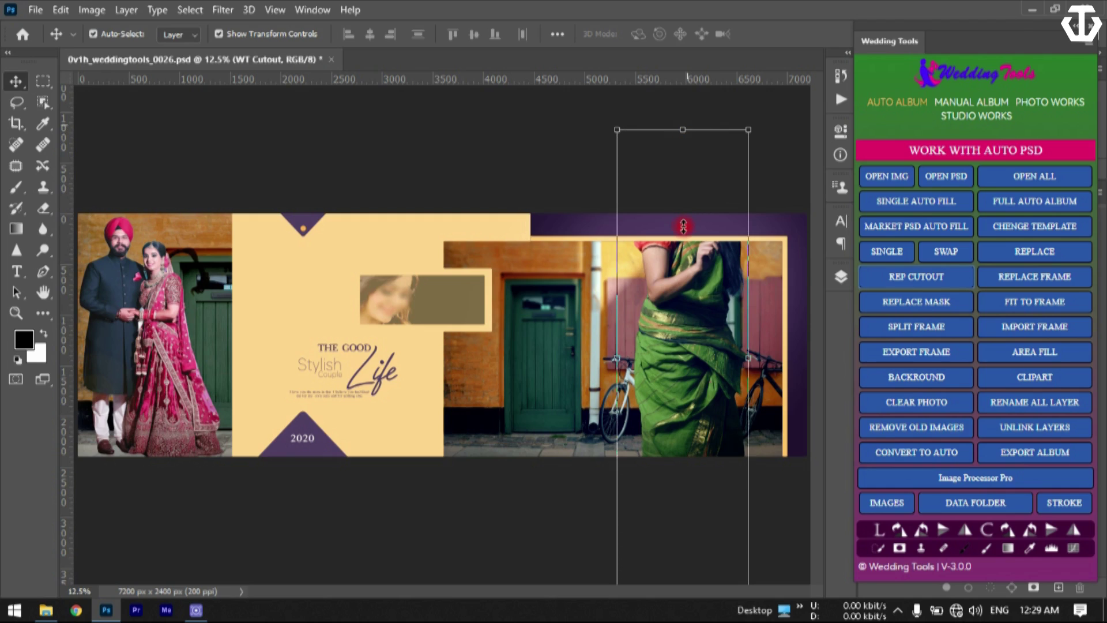
{"action": "left_click_drag", "start_coordinate": [685, 128], "coordinate": [683, 128]}
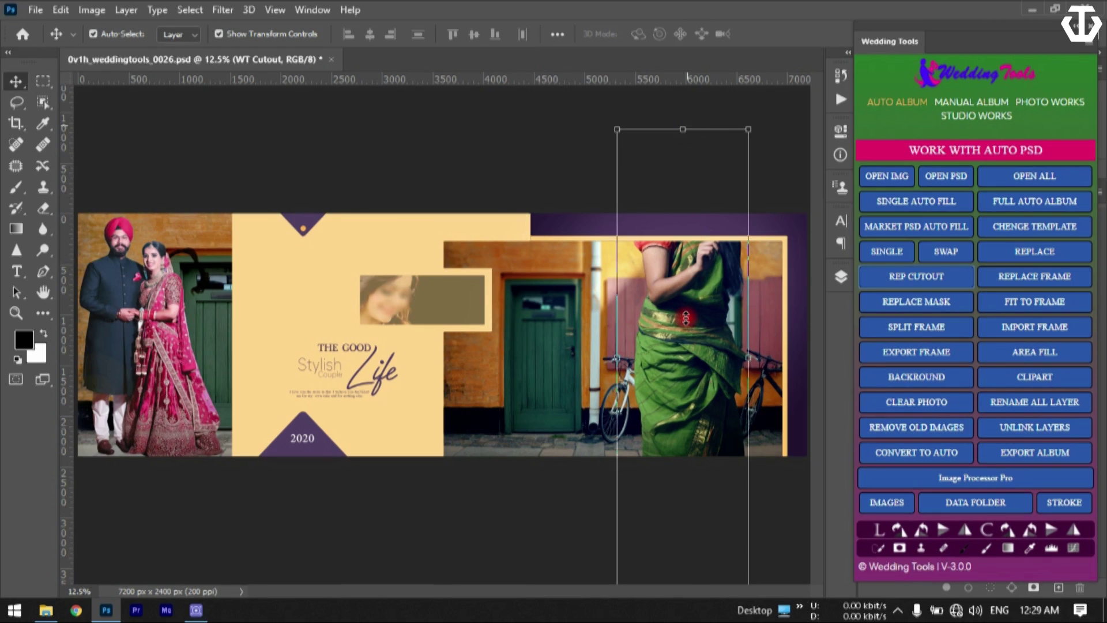
{"action": "left_click_drag", "start_coordinate": [685, 319], "coordinate": [686, 322]}
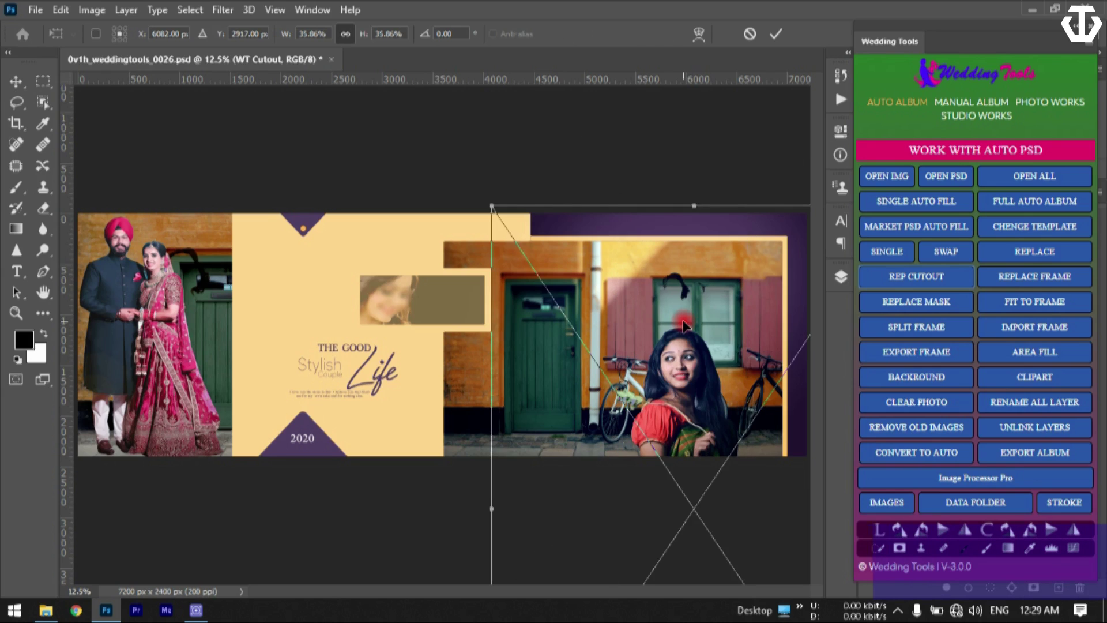
{"action": "left_click_drag", "start_coordinate": [683, 327], "coordinate": [698, 283]}
{"action": "key", "text": "ctrl+0"}
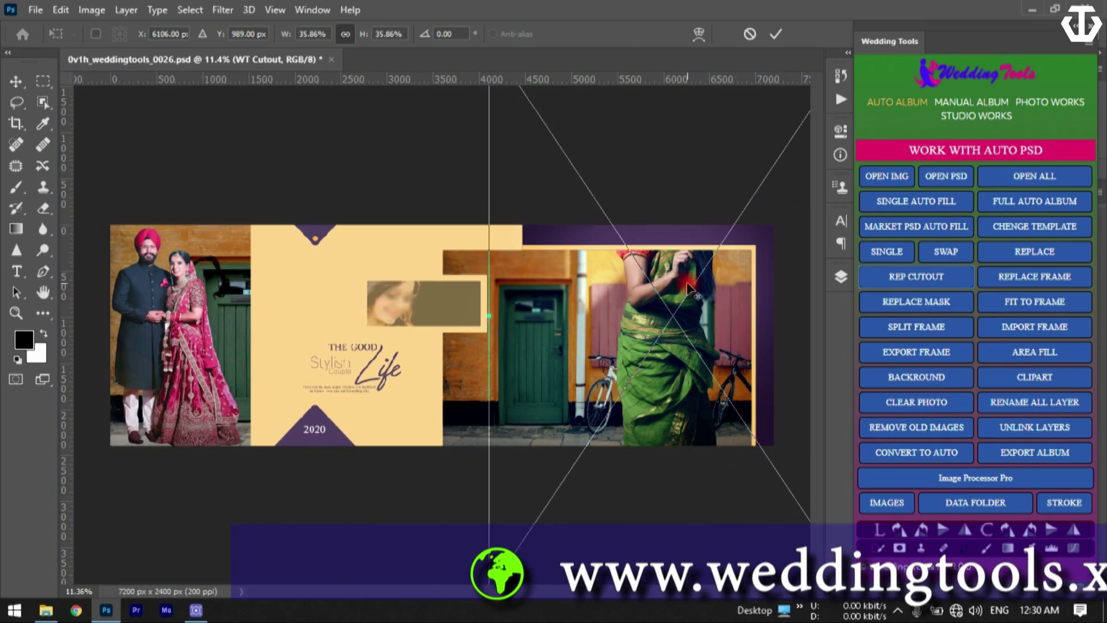
{"action": "key", "text": "ctrl+minus"}
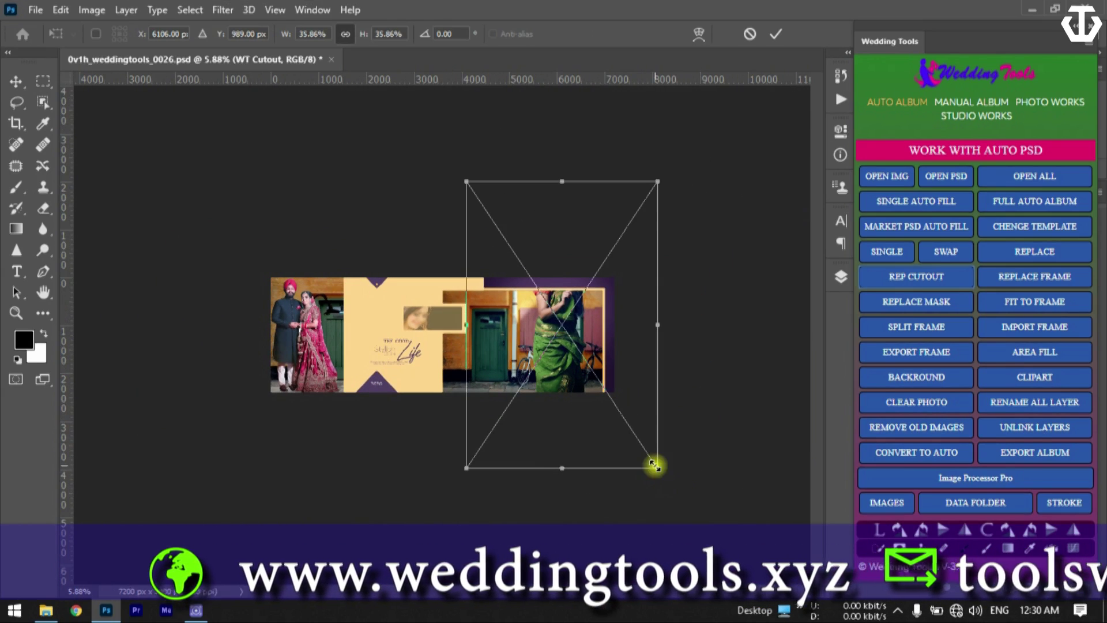
{"action": "left_click_drag", "start_coordinate": [657, 469], "coordinate": [602, 390]}
{"action": "left_click_drag", "start_coordinate": [566, 355], "coordinate": [568, 363]}
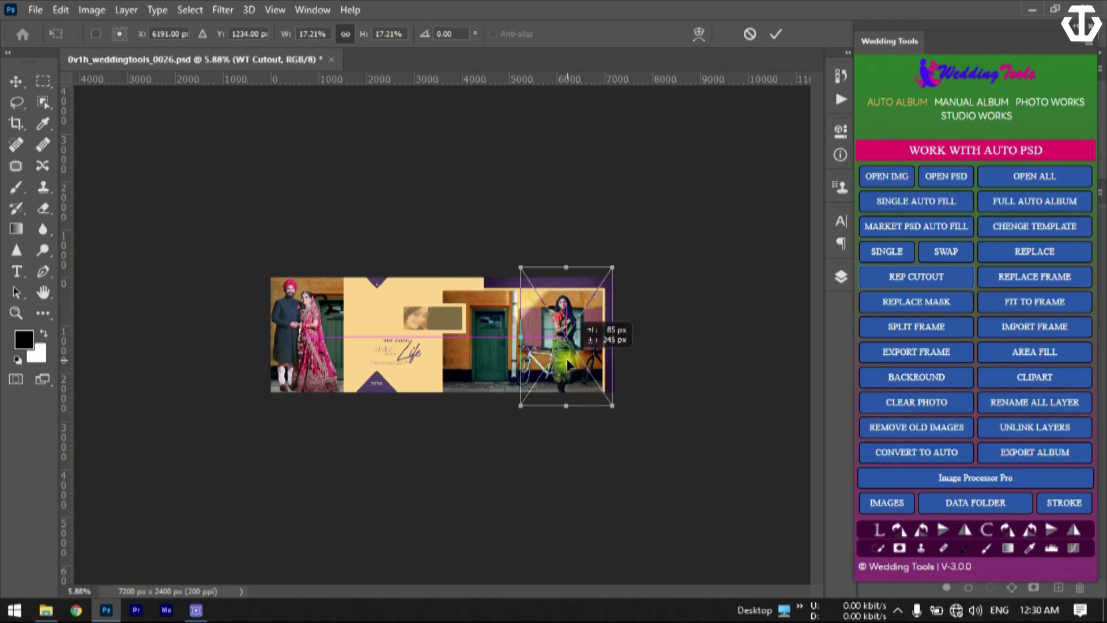
{"action": "left_click_drag", "start_coordinate": [613, 409], "coordinate": [609, 398]}
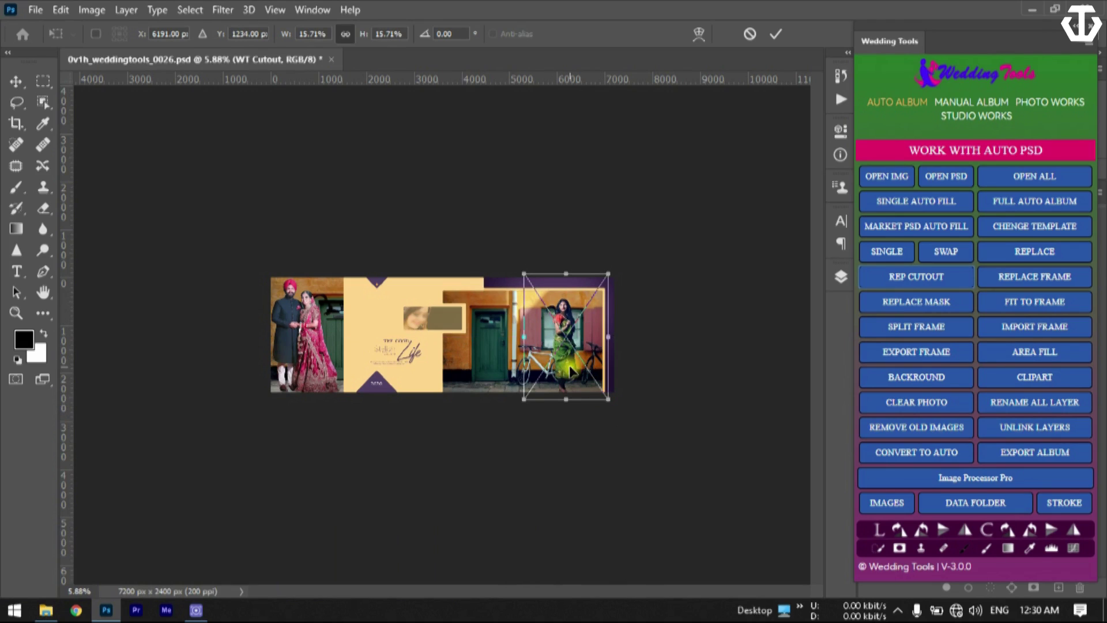
{"action": "key", "text": "Return"}
- Delete Layer 10, the leftover black hair strand beside the green-sari woman's head
{"action": "key", "text": "z"}
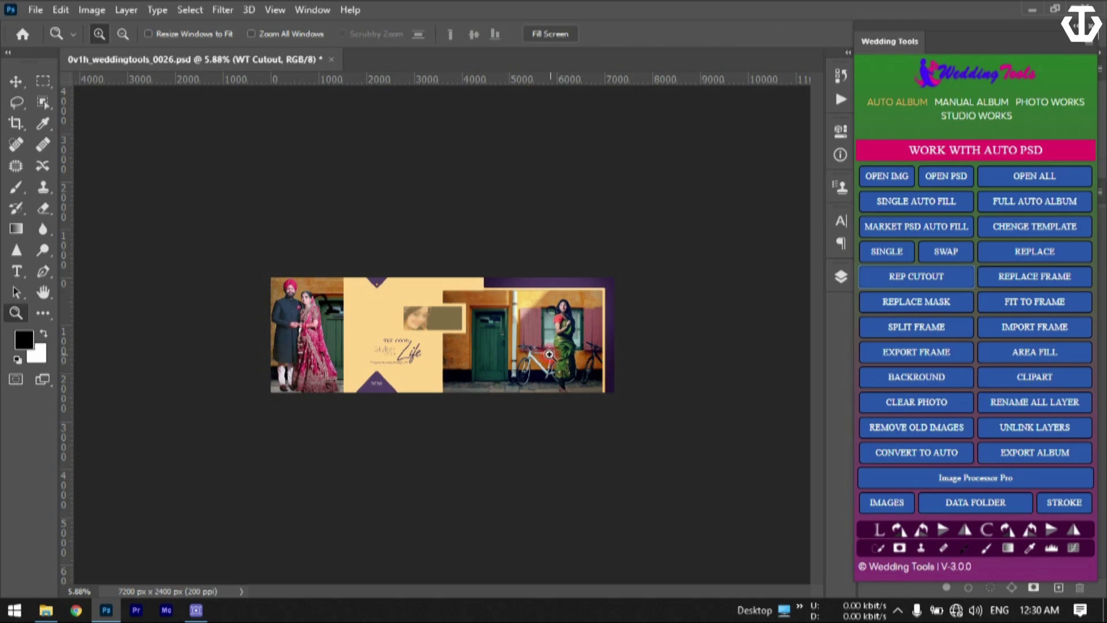
{"action": "left_click", "coordinate": [549, 354]}
{"action": "left_click", "coordinate": [546, 351]}
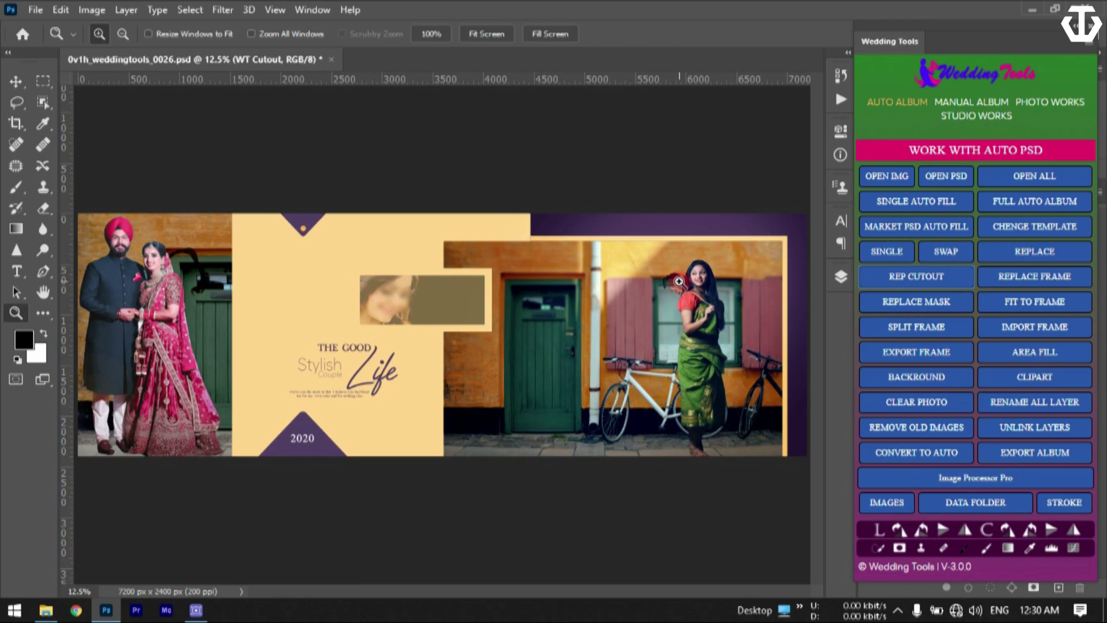
{"action": "key", "text": "v"}
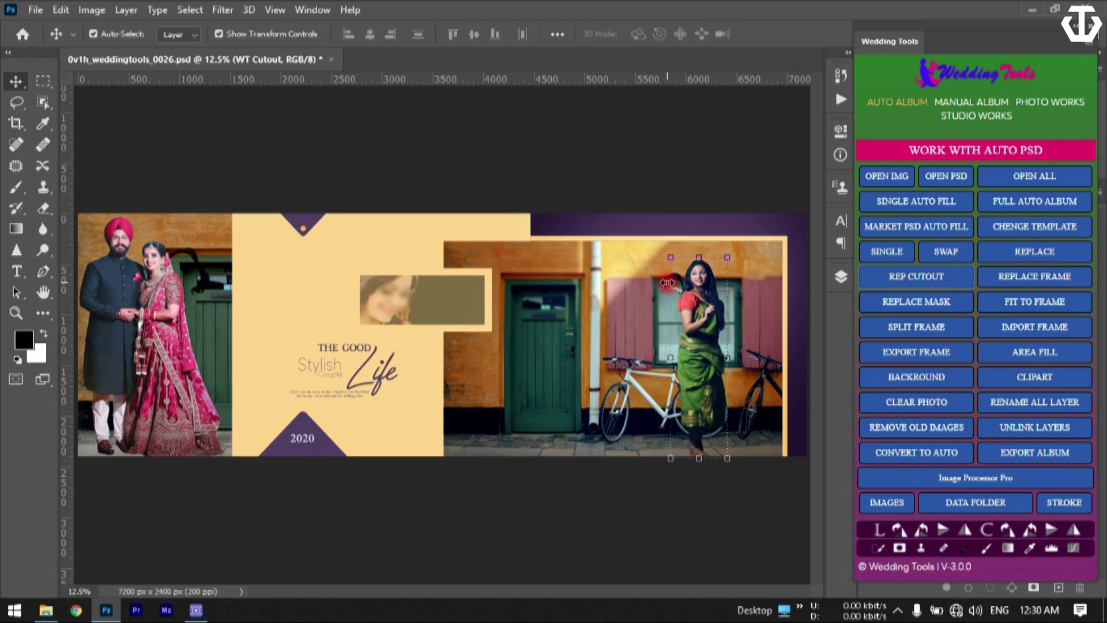
{"action": "left_click", "coordinate": [646, 263]}
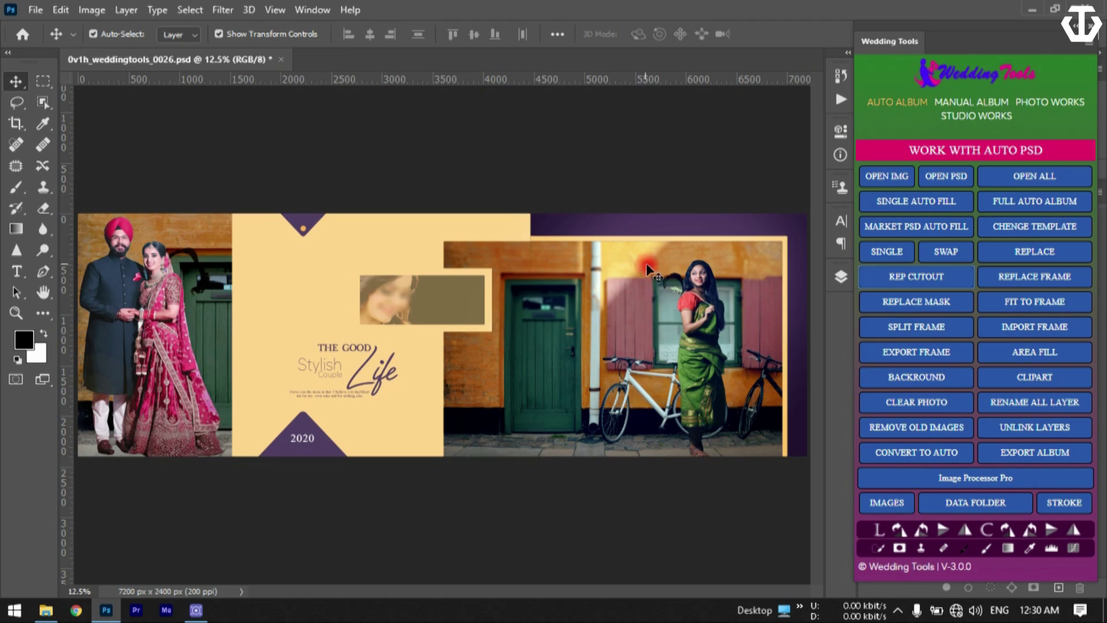
{"action": "left_click", "coordinate": [671, 283]}
{"action": "right_click", "coordinate": [673, 279]}
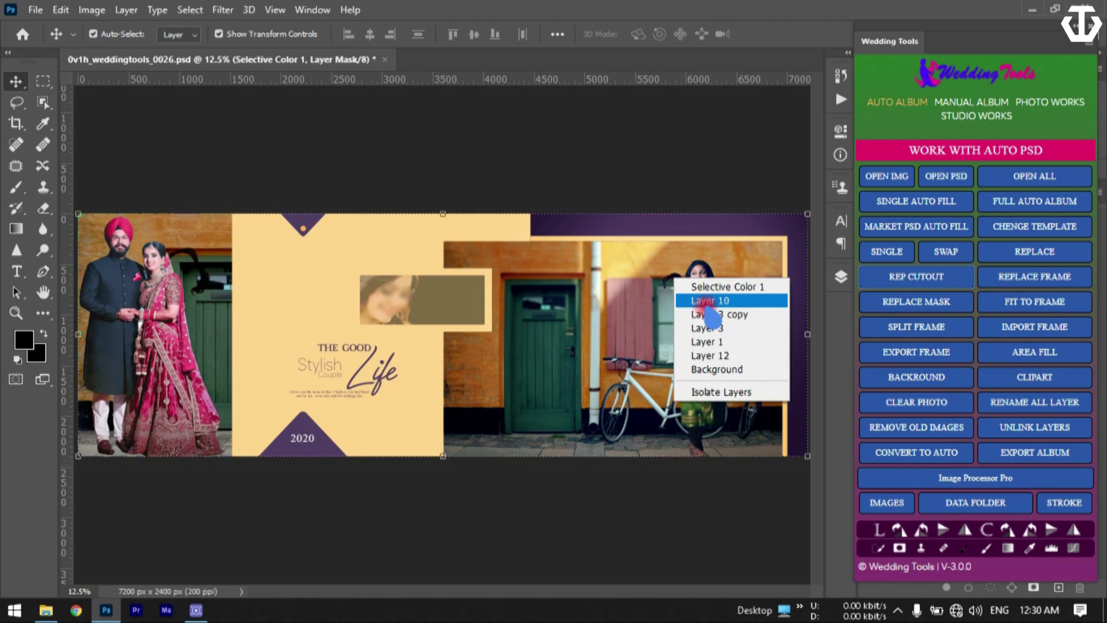
{"action": "left_click", "coordinate": [710, 301]}
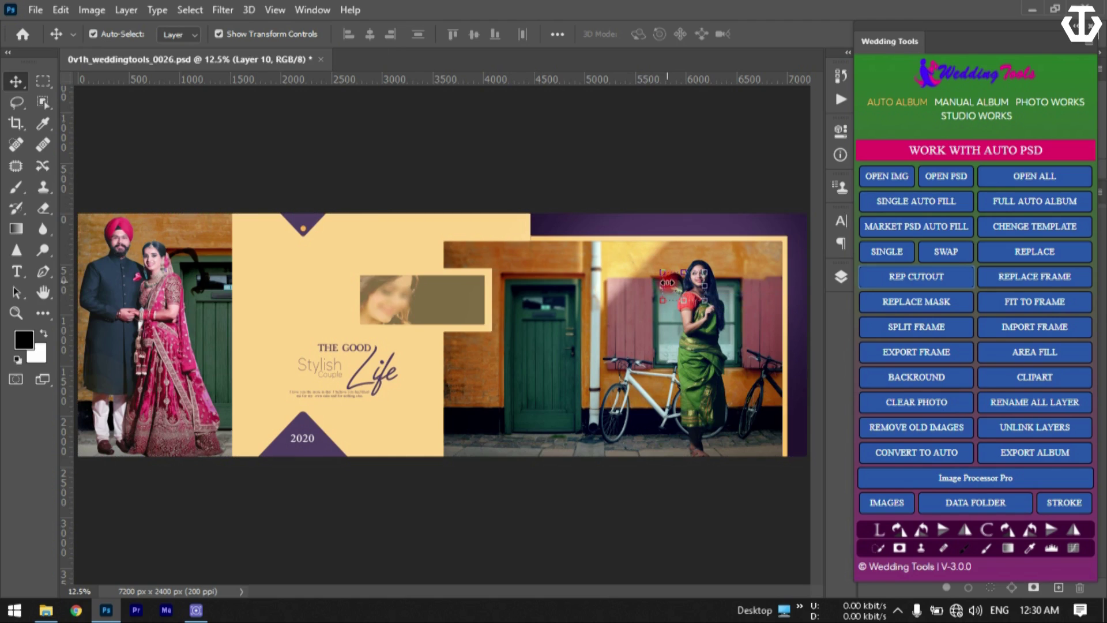
{"action": "left_click", "coordinate": [667, 284]}
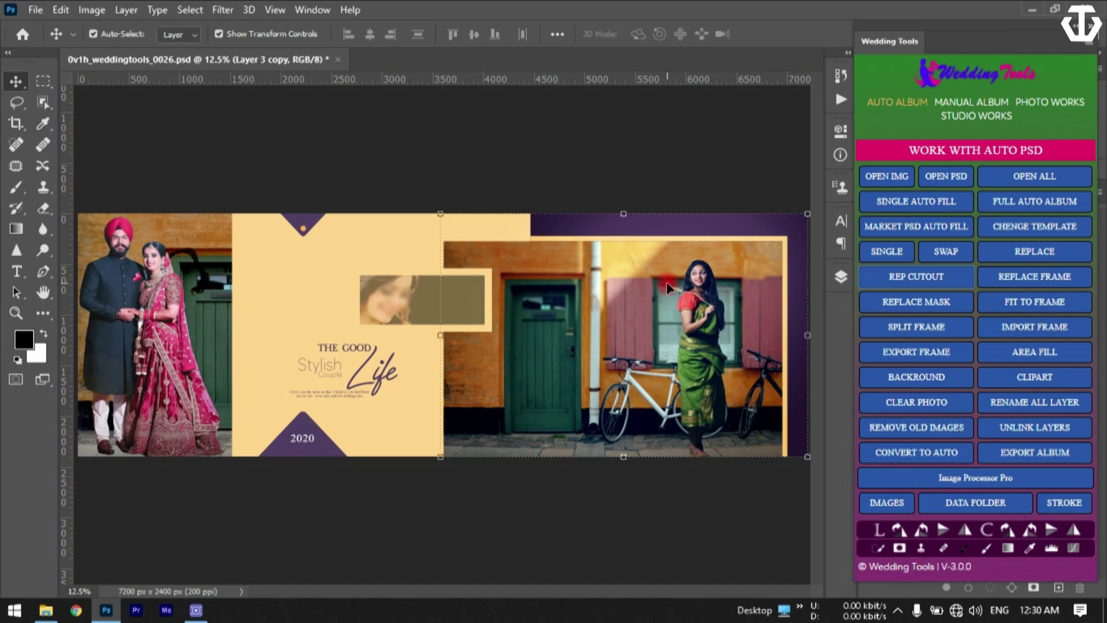
{"action": "left_click", "coordinate": [695, 171]}
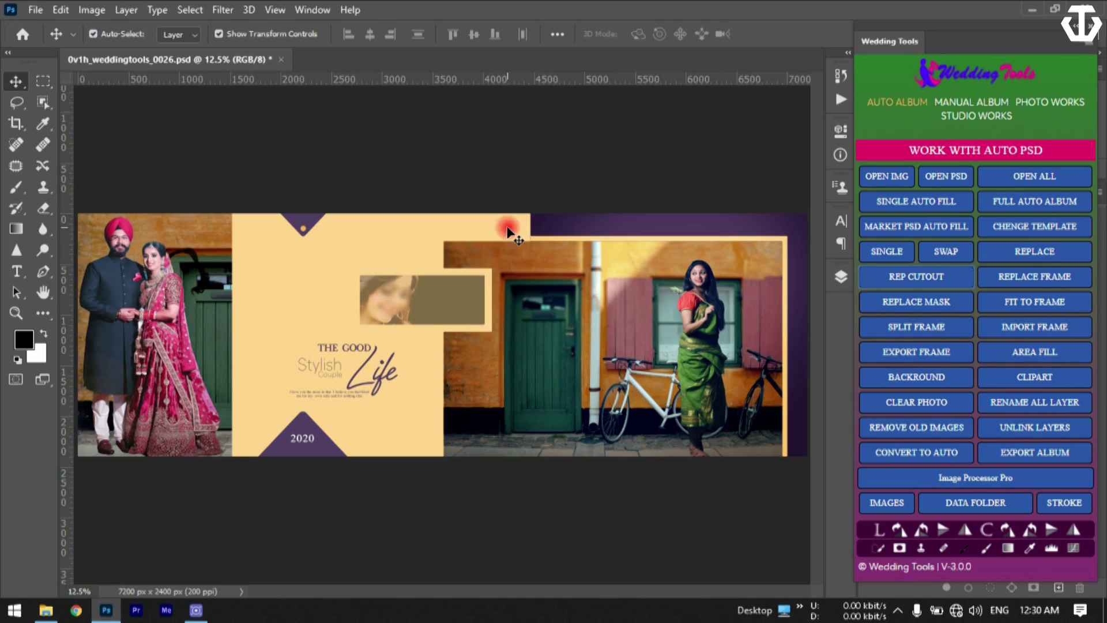
- Close the 0v1h_weddingtools_0026.psd document without saving the changes
{"action": "left_click", "coordinate": [282, 59]}
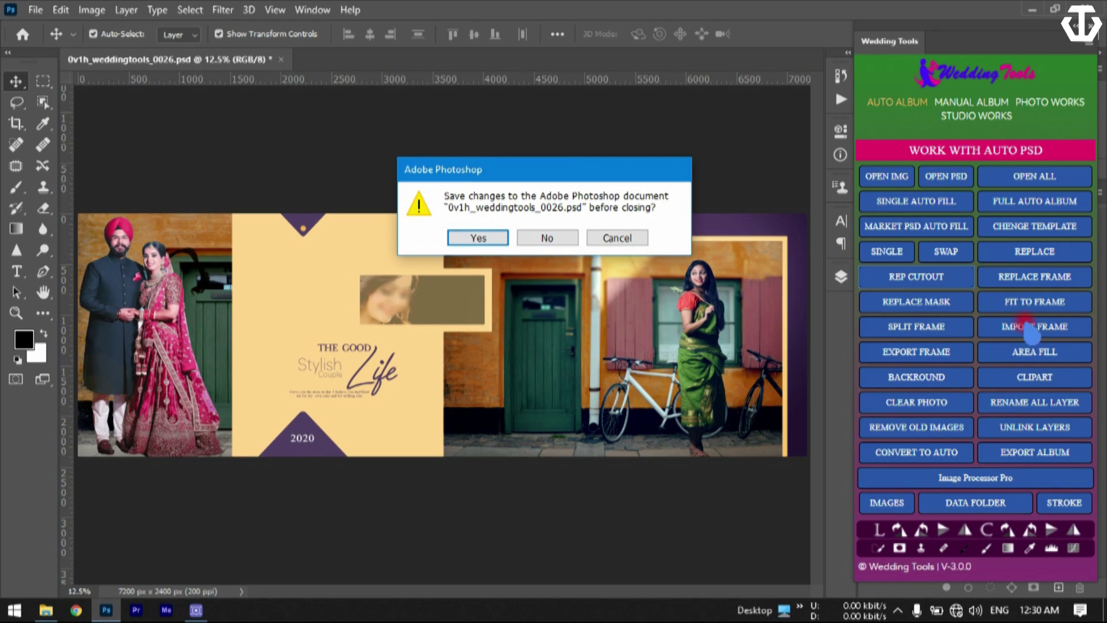
{"action": "left_click", "coordinate": [547, 238]}
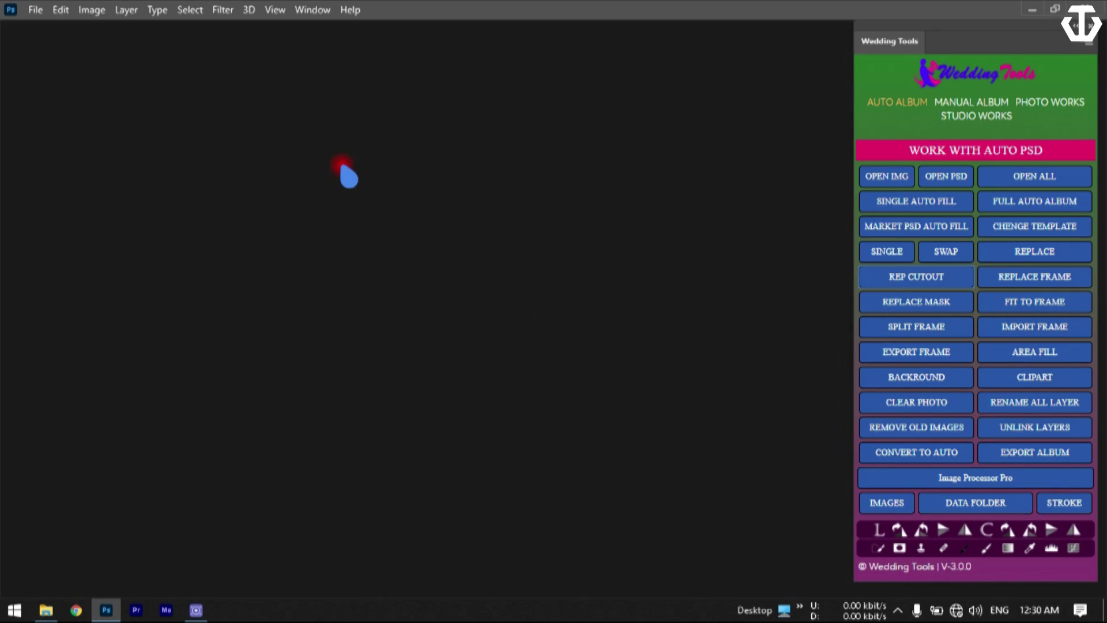
- Open the 2v4h_weddingtools_0347 template from the Auto PSD folder and select the uppermost of its three stacked horizontal frames
{"action": "left_click", "coordinate": [932, 178]}
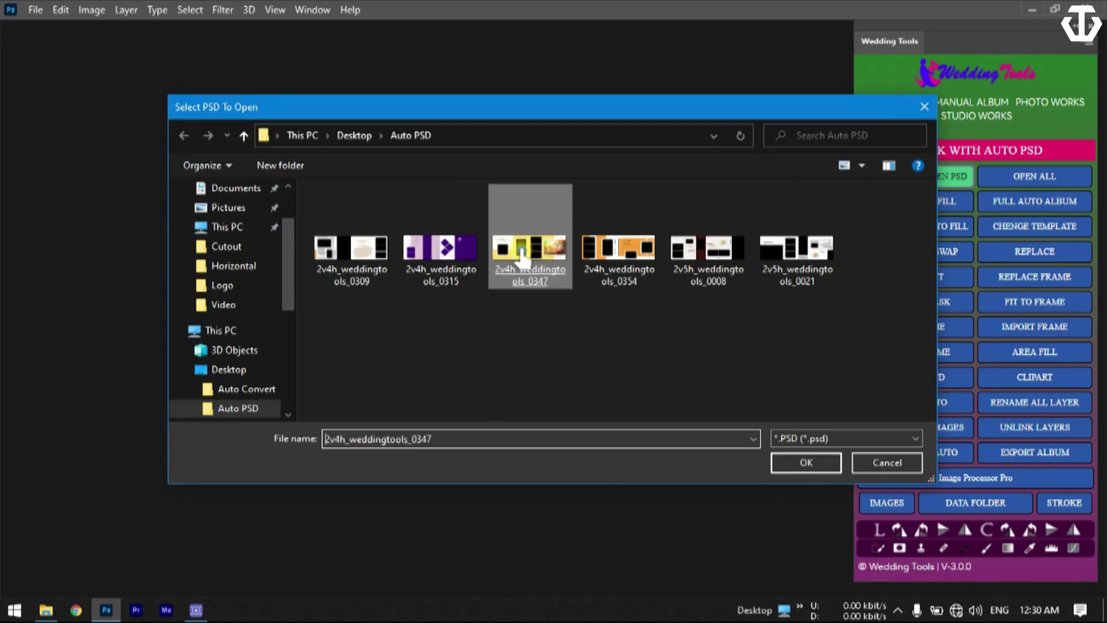
{"action": "double_click", "coordinate": [521, 253]}
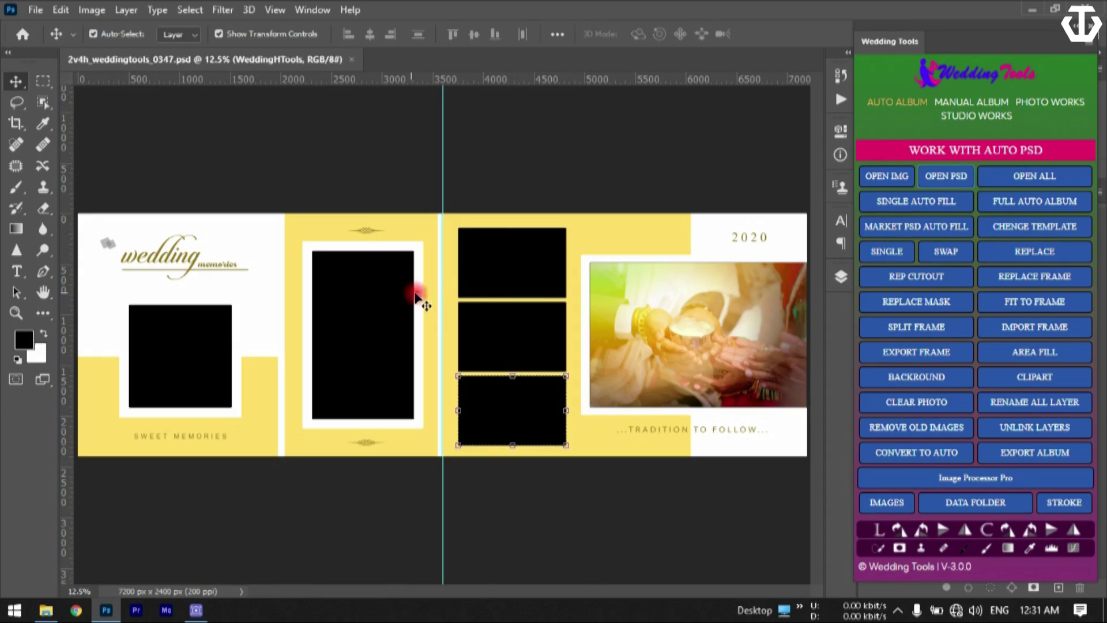
{"action": "left_click", "coordinate": [464, 278]}
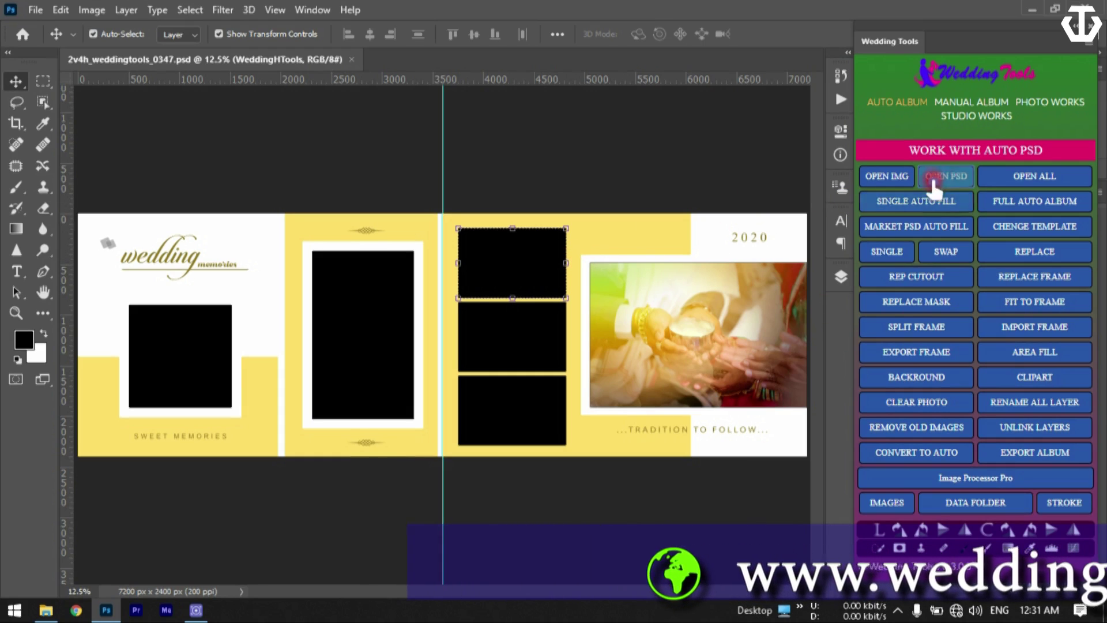
- Try to fill the selected uppermost frame with Single using the Automatic Fill option
{"action": "left_click", "coordinate": [886, 254]}
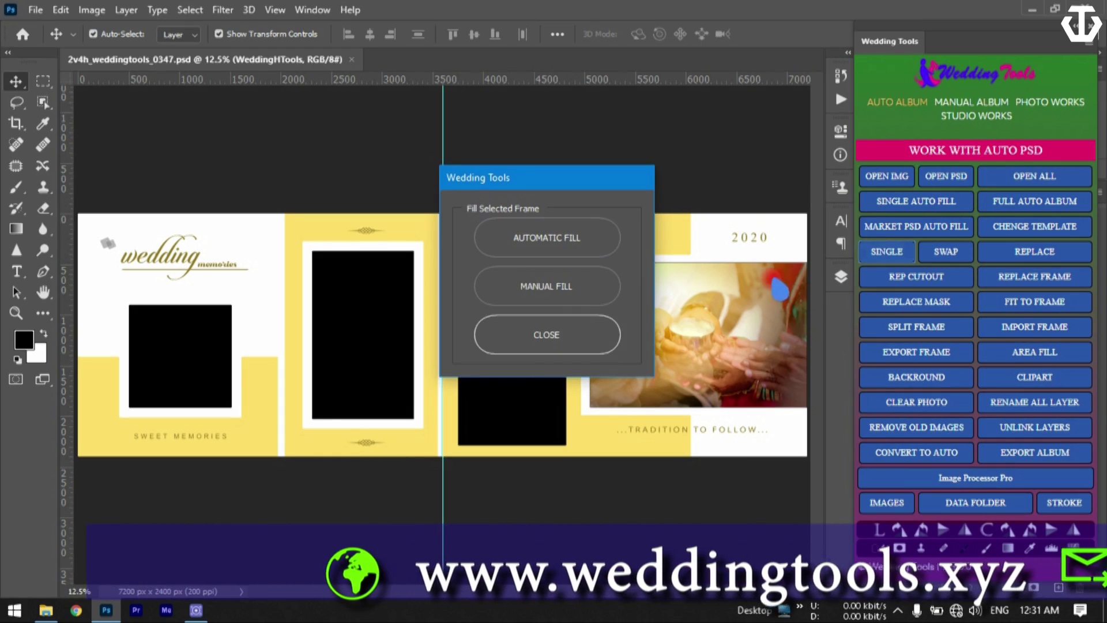
{"action": "left_click", "coordinate": [600, 239]}
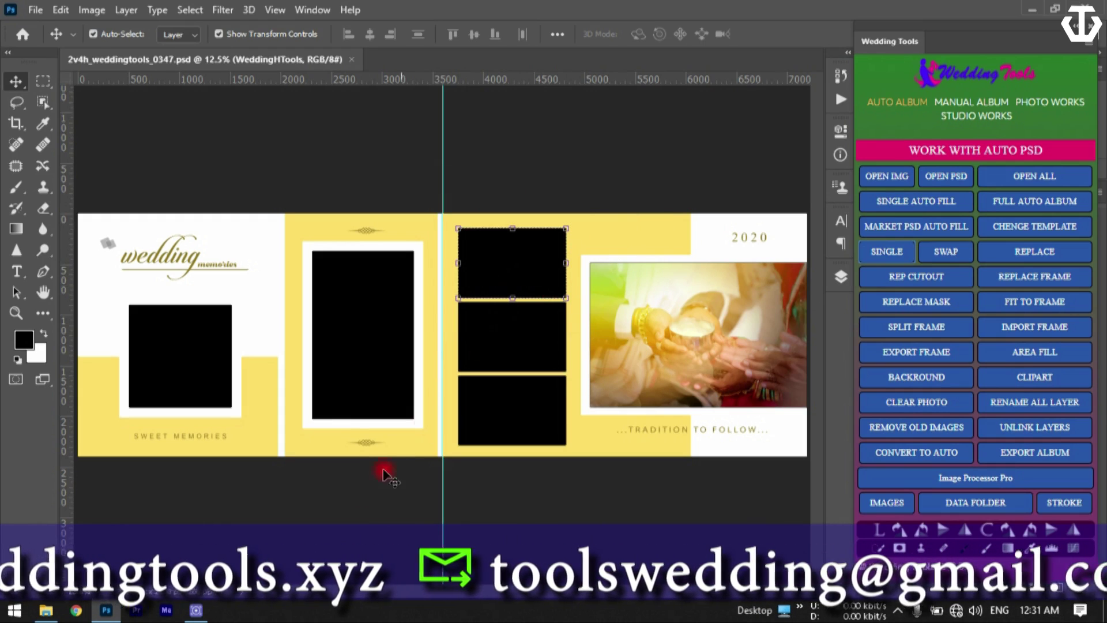
- Switch to File Explorer and open the USED folder inside the Desktop's Row Image > Horizontal folder
{"action": "left_click", "coordinate": [56, 613]}
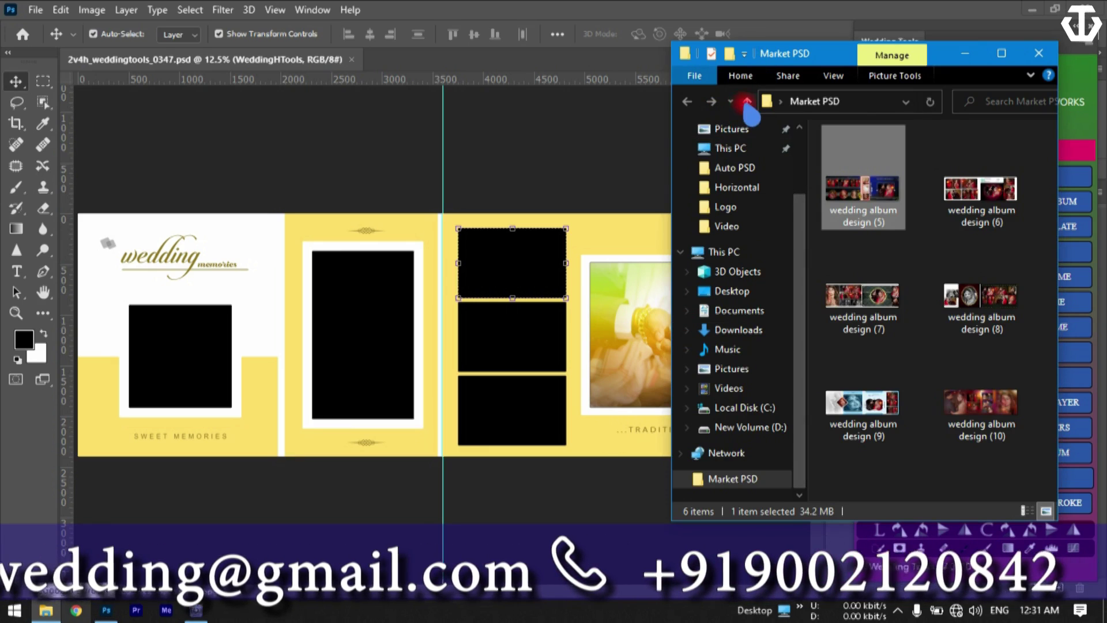
{"action": "left_click", "coordinate": [748, 102]}
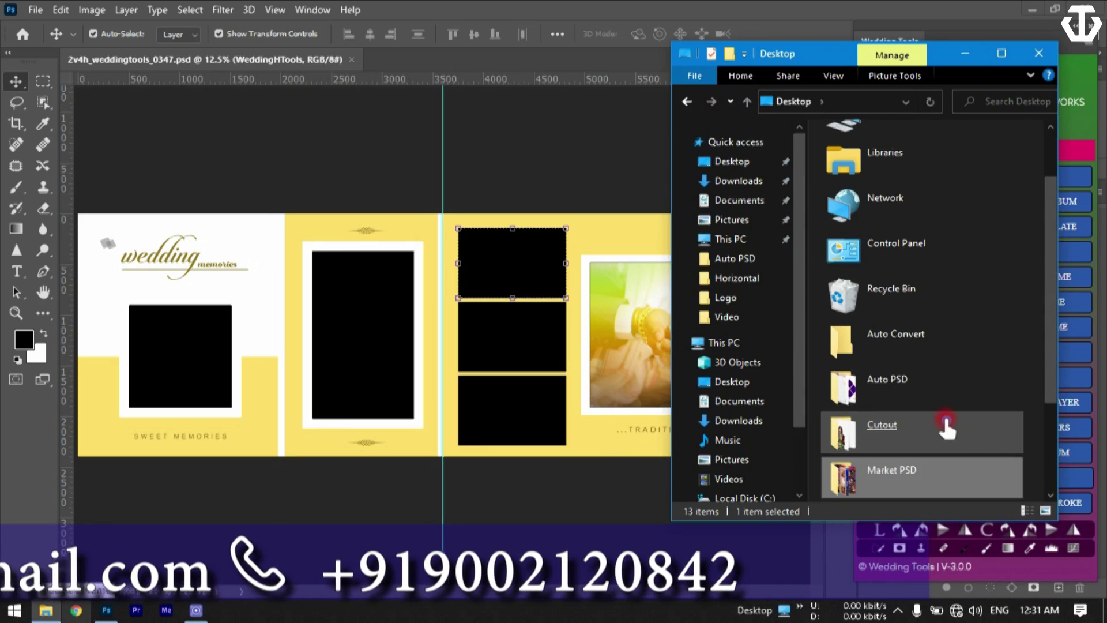
{"action": "scroll", "coordinate": [935, 404], "scroll_direction": "down", "scroll_amount": 2}
{"action": "left_click", "coordinate": [891, 428]}
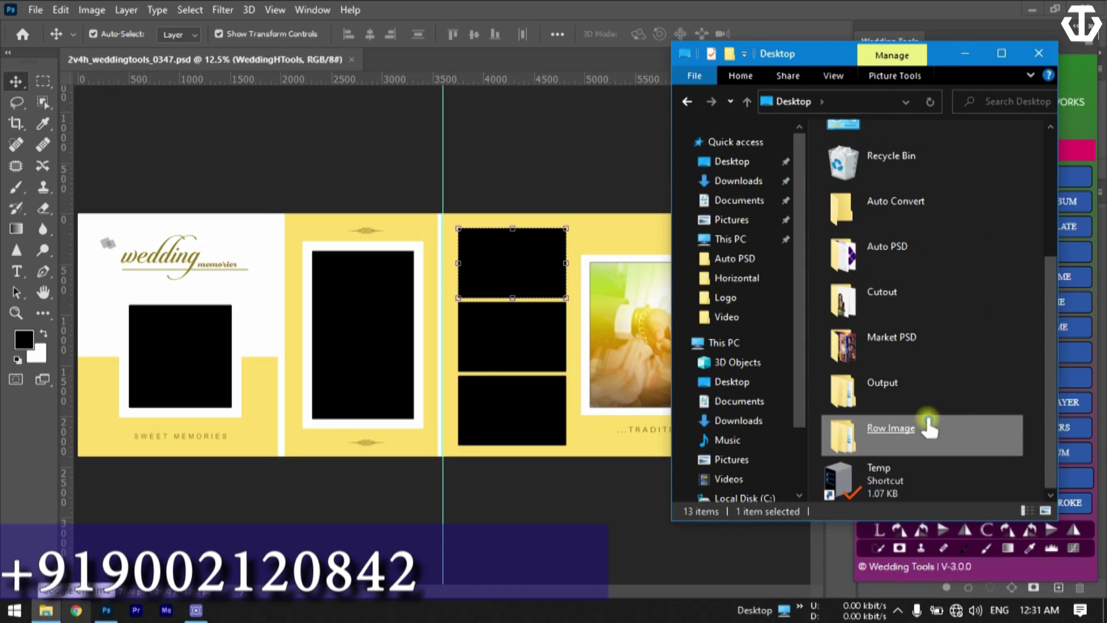
{"action": "double_click", "coordinate": [930, 428]}
{"action": "double_click", "coordinate": [868, 184]}
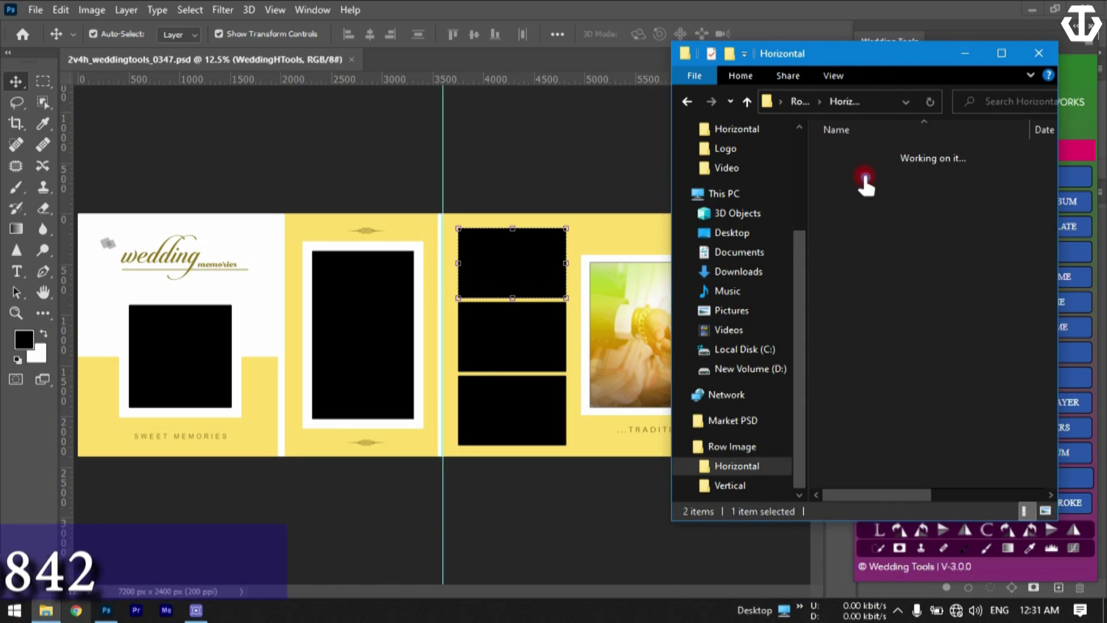
{"action": "double_click", "coordinate": [865, 183]}
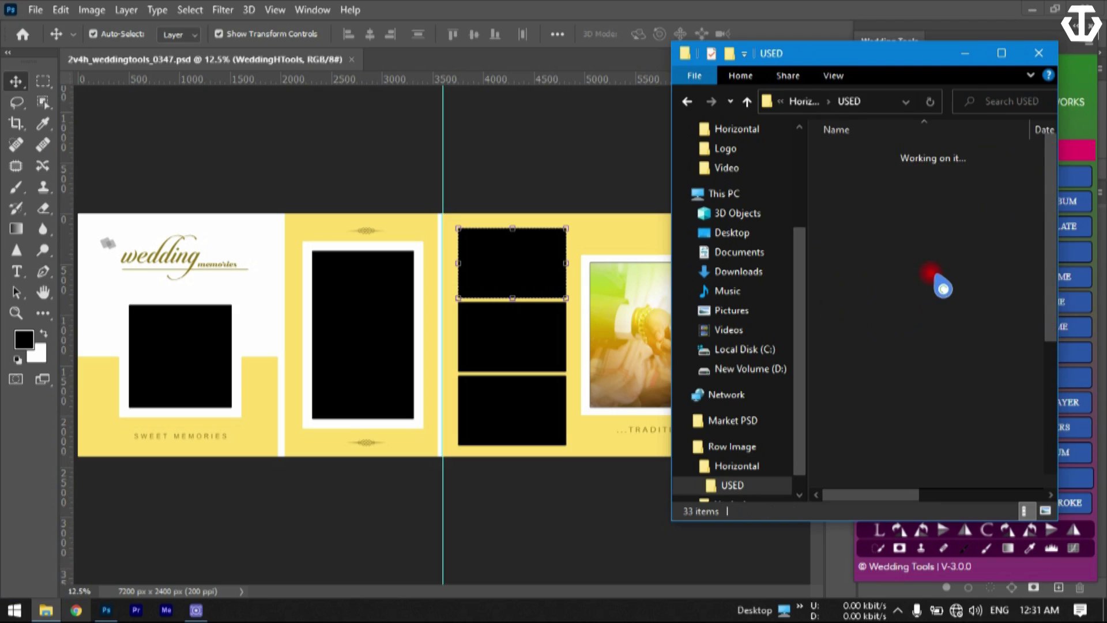
- Move all photos from the Horizontal USED folder back into the parent Horizontal folder
{"action": "key", "text": "ctrl+a"}
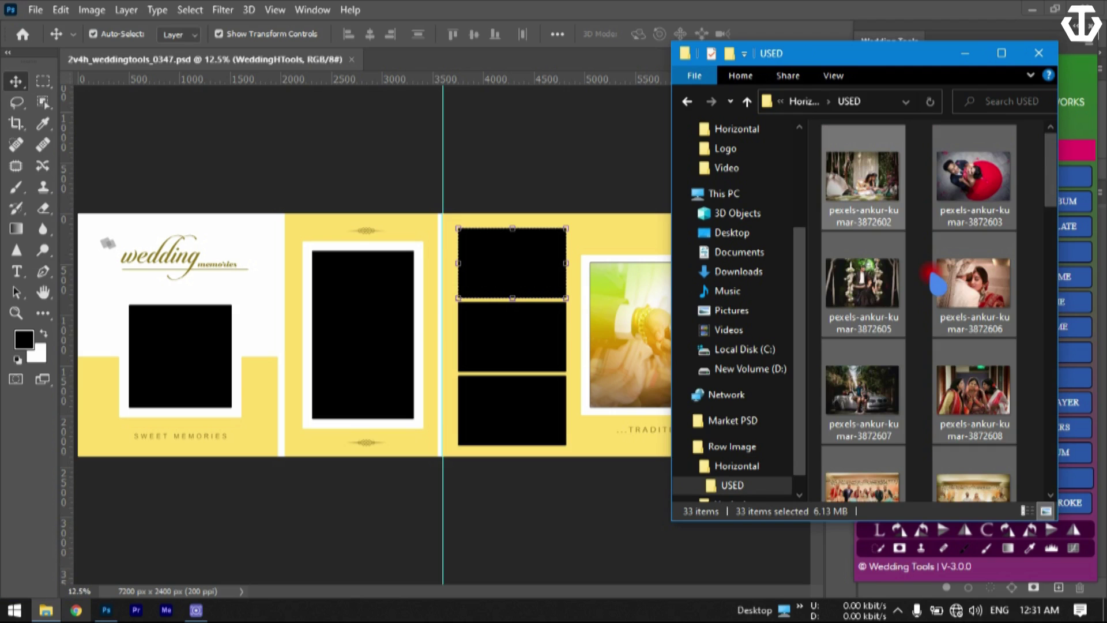
{"action": "left_click_drag", "start_coordinate": [932, 276], "coordinate": [785, 263]}
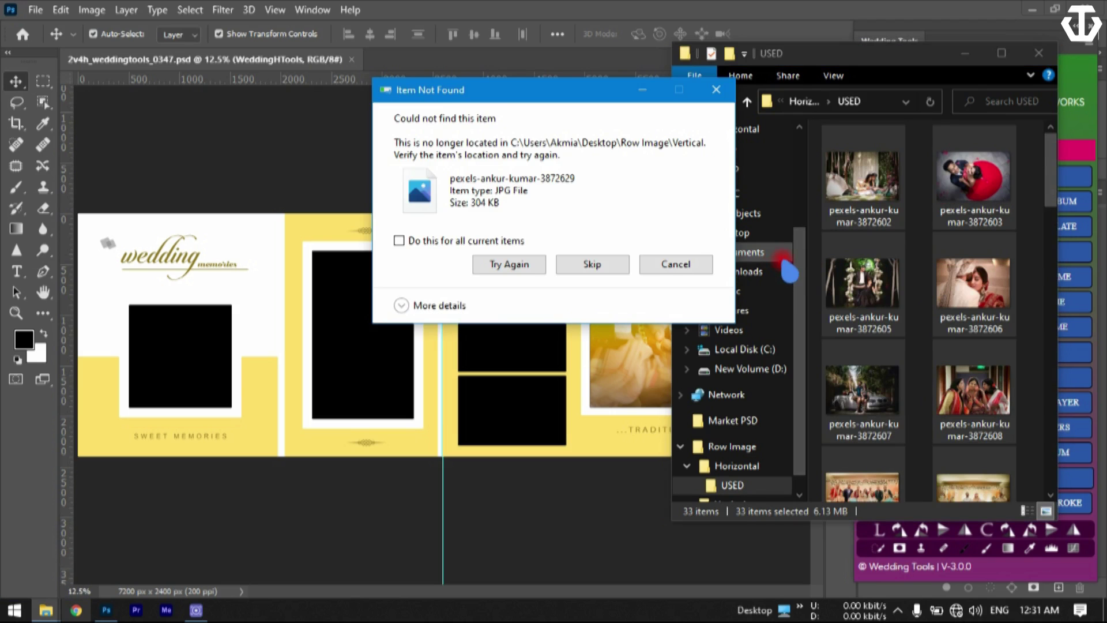
{"action": "left_click", "coordinate": [698, 264]}
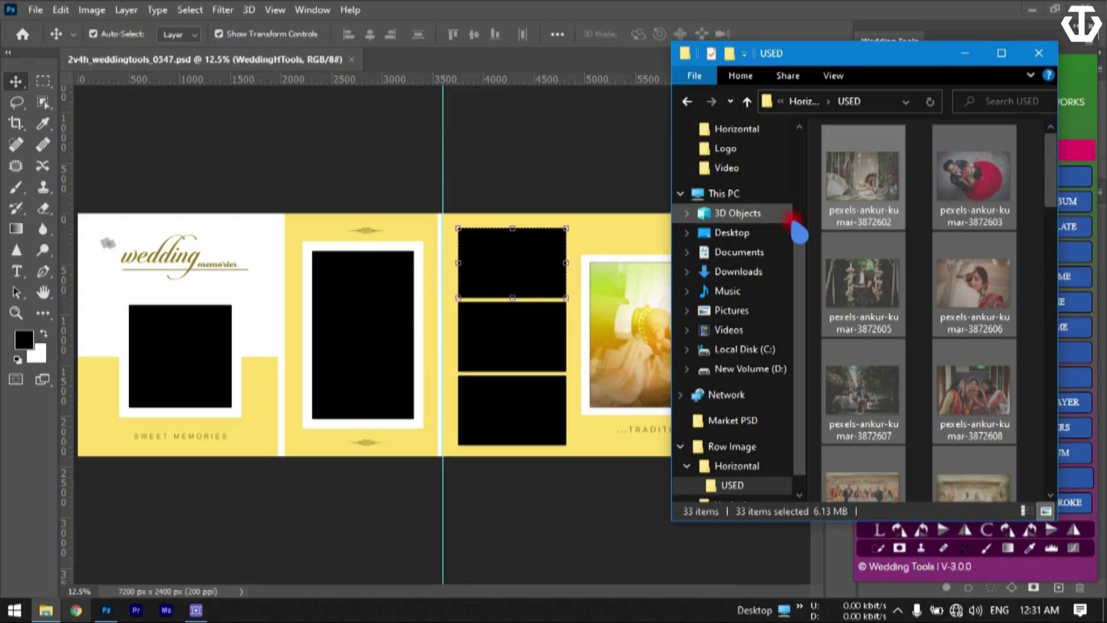
{"action": "key", "text": "alt+Up"}
{"action": "left_click", "coordinate": [952, 374]}
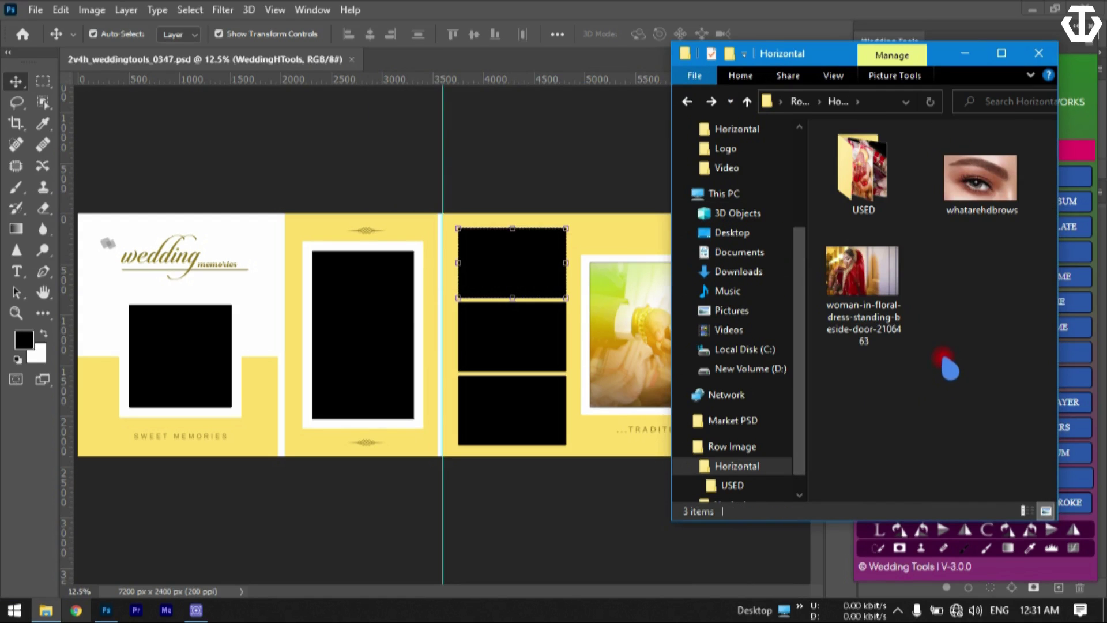
{"action": "key", "text": "ctrl+v"}
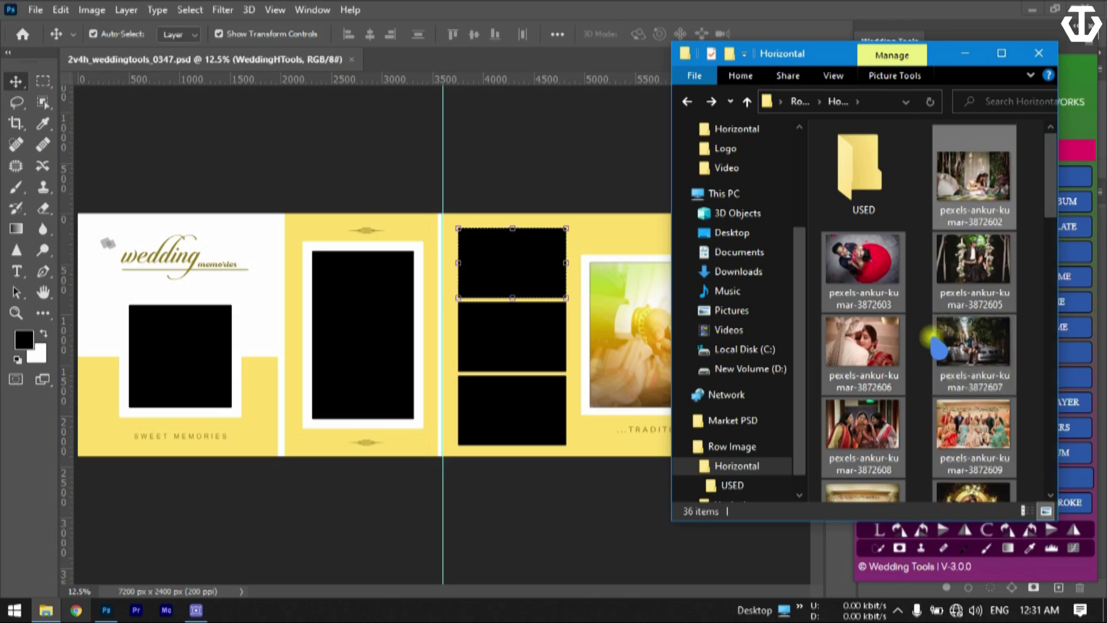
- Move all photos from Row Image > Vertical > USED back into the Vertical folder, and close the File Explorer window
{"action": "left_click", "coordinate": [686, 102]}
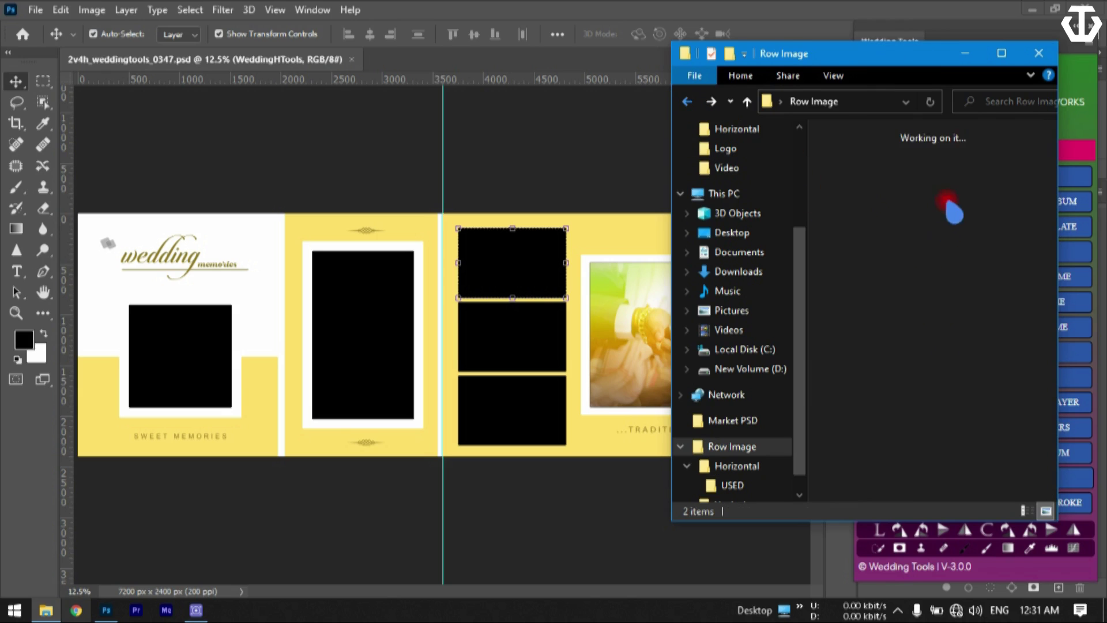
{"action": "double_click", "coordinate": [960, 193]}
{"action": "double_click", "coordinate": [825, 190]}
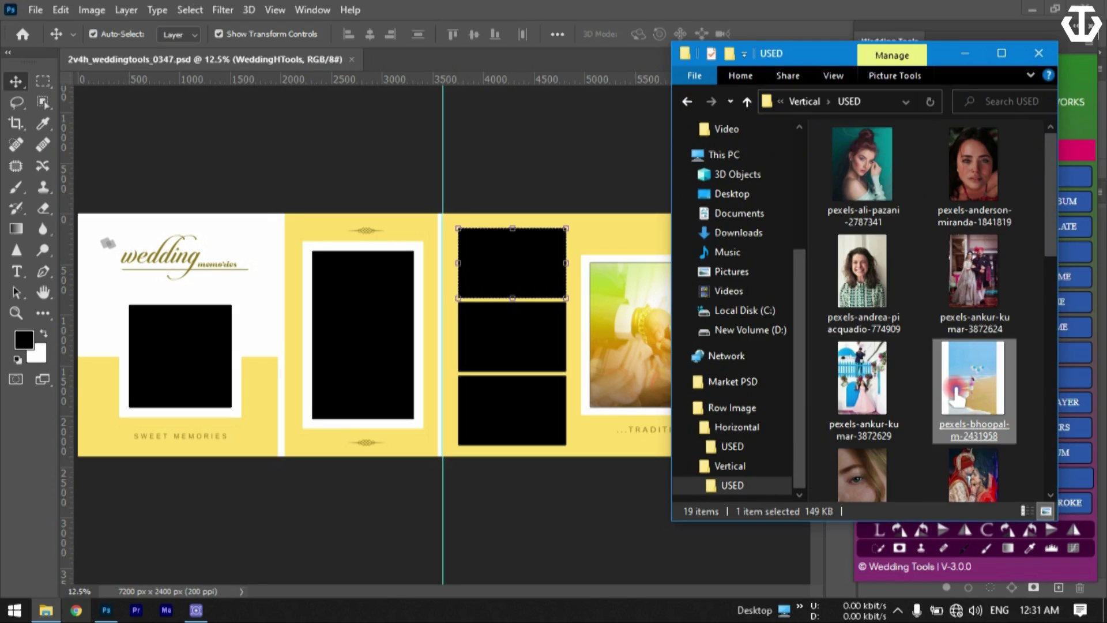
{"action": "key", "text": "ctrl+a"}
{"action": "key", "text": "BackSpace"}
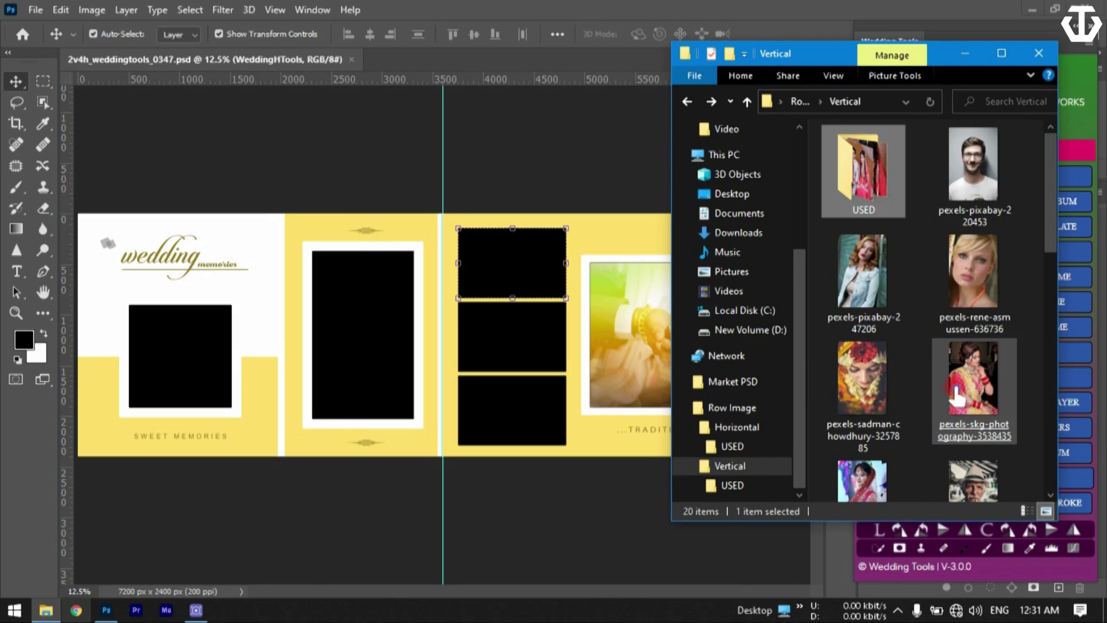
{"action": "key", "text": "ctrl+v"}
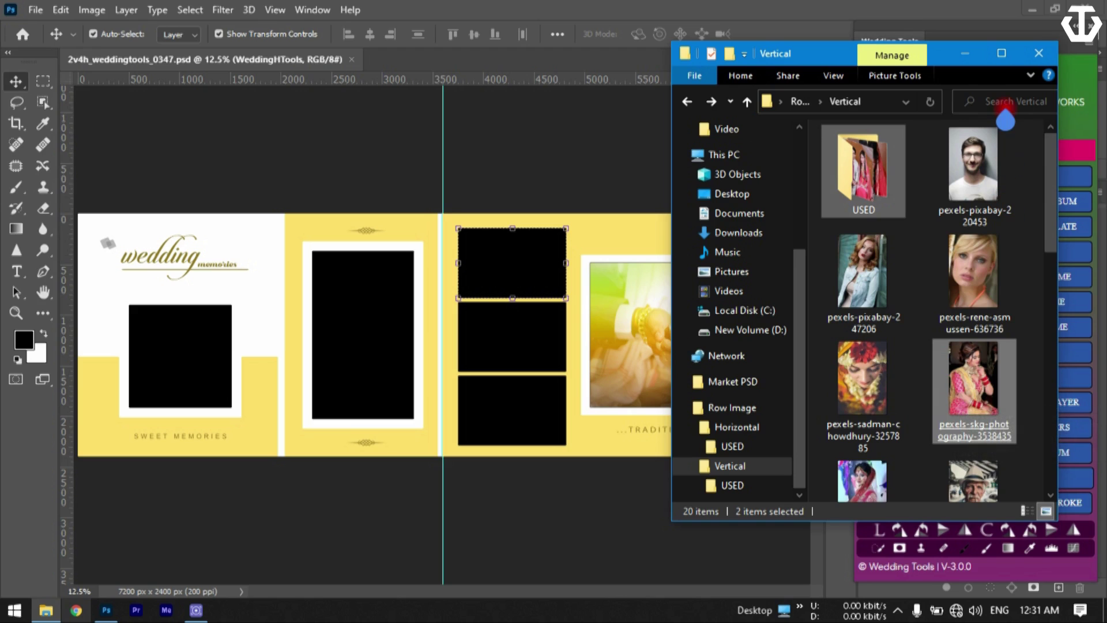
{"action": "left_click", "coordinate": [1039, 53]}
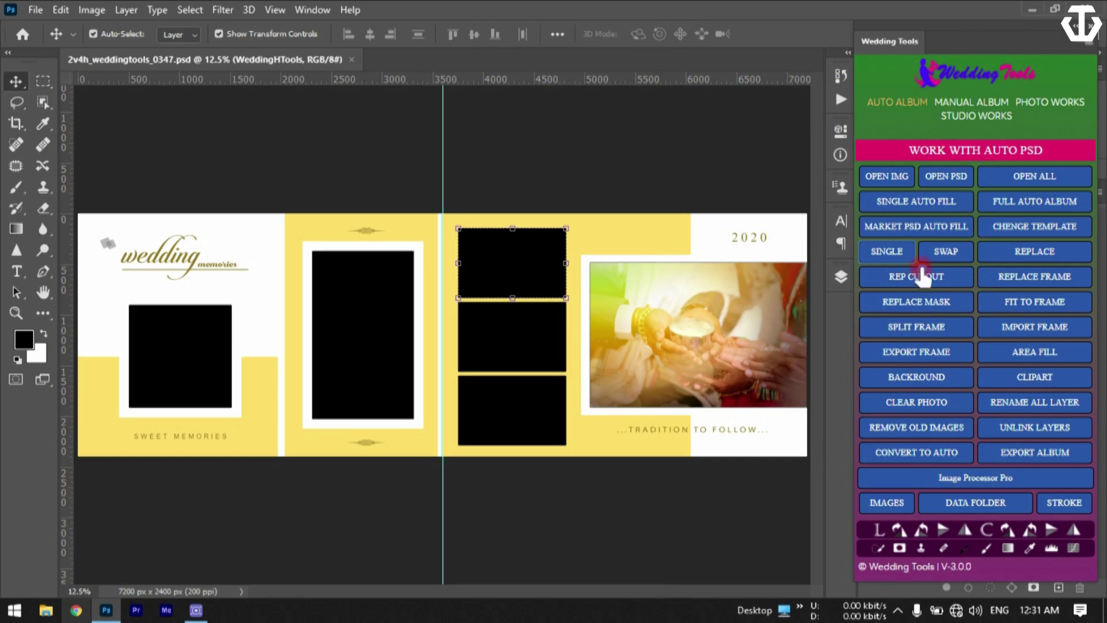
- Fill the selected uppermost horizontal frame with a photo using Single with Automatic Fill
{"action": "left_click", "coordinate": [887, 251]}
{"action": "left_click", "coordinate": [510, 241]}
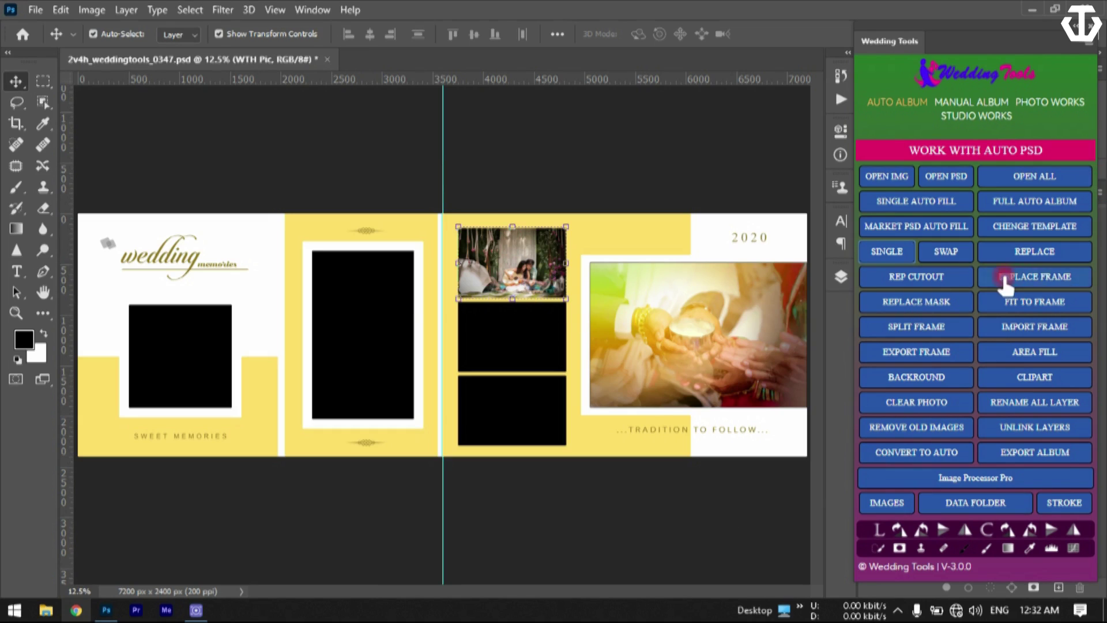
{"action": "left_click", "coordinate": [1064, 278]}
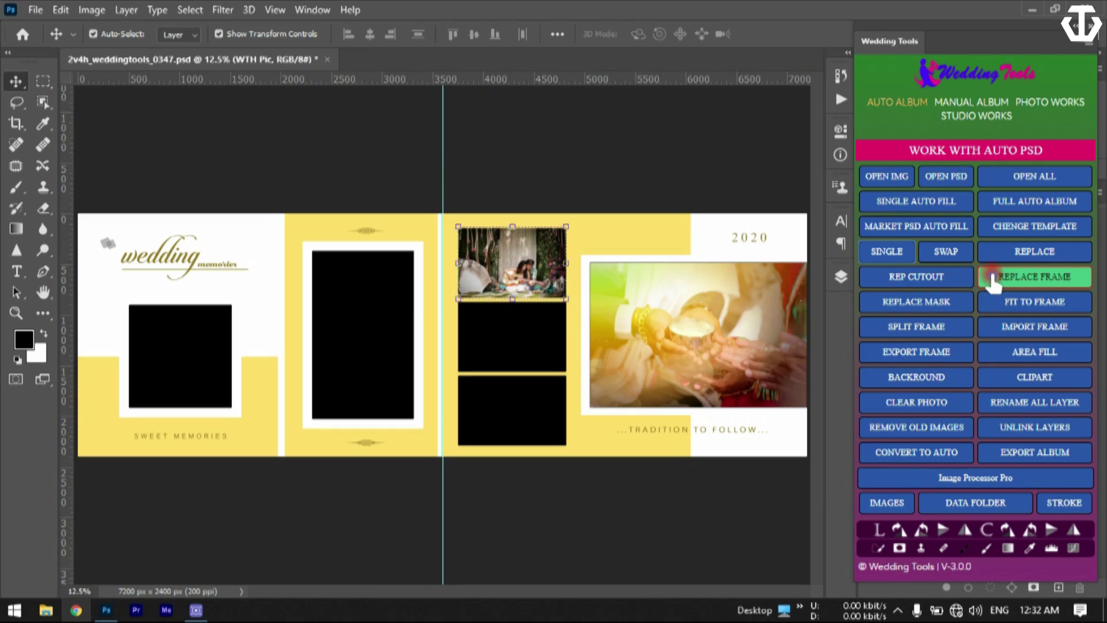
{"action": "left_click", "coordinate": [525, 253]}
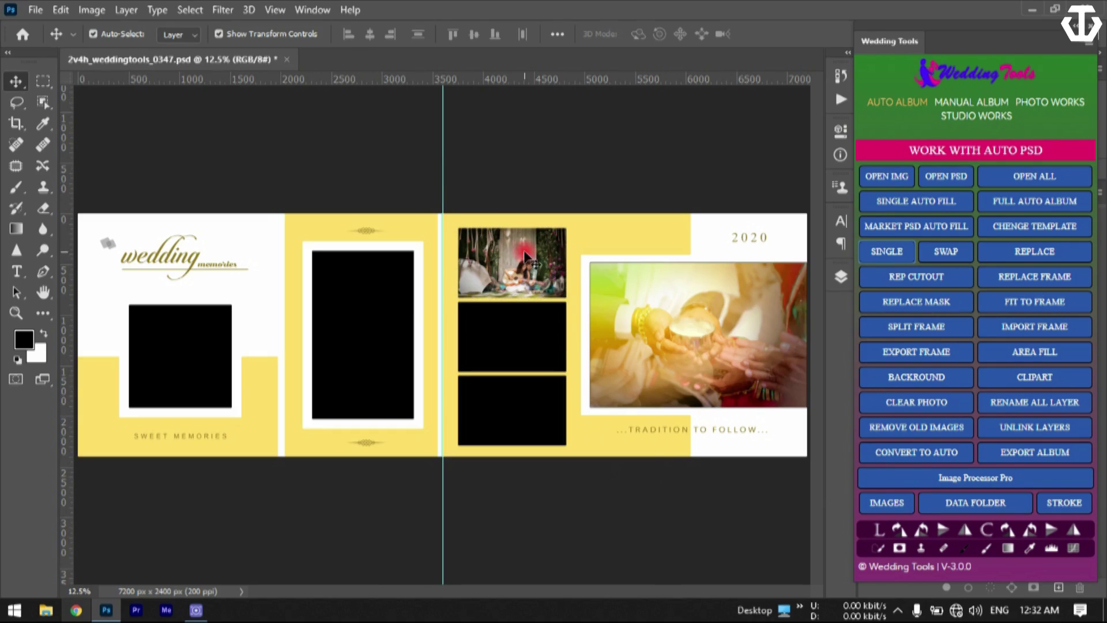
{"action": "left_click_drag", "start_coordinate": [502, 251], "coordinate": [532, 277]}
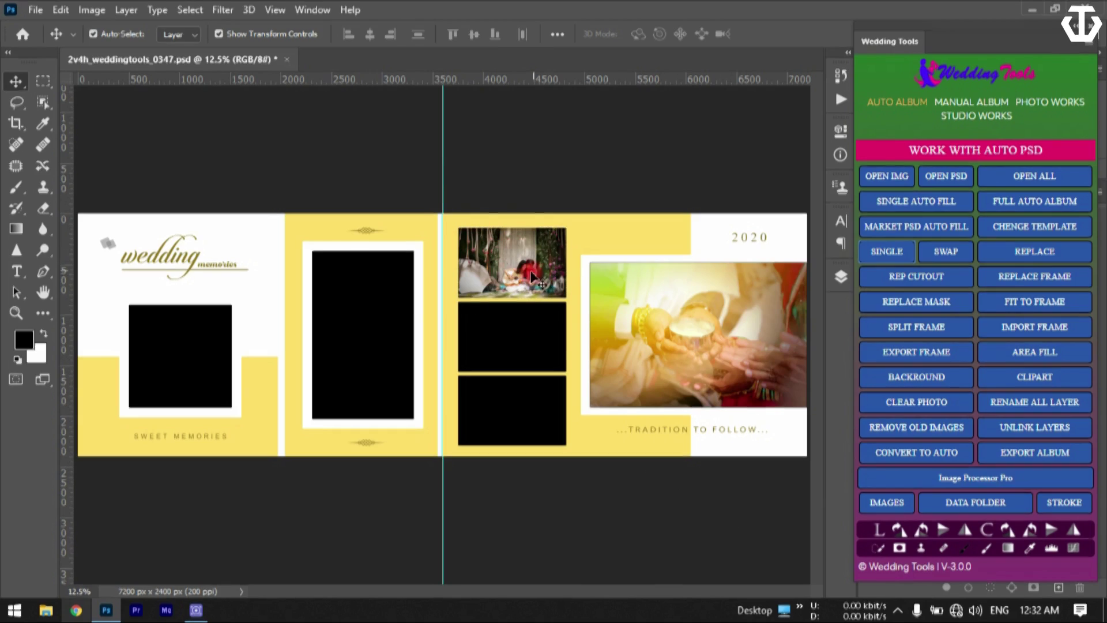
{"action": "left_click", "coordinate": [503, 256]}
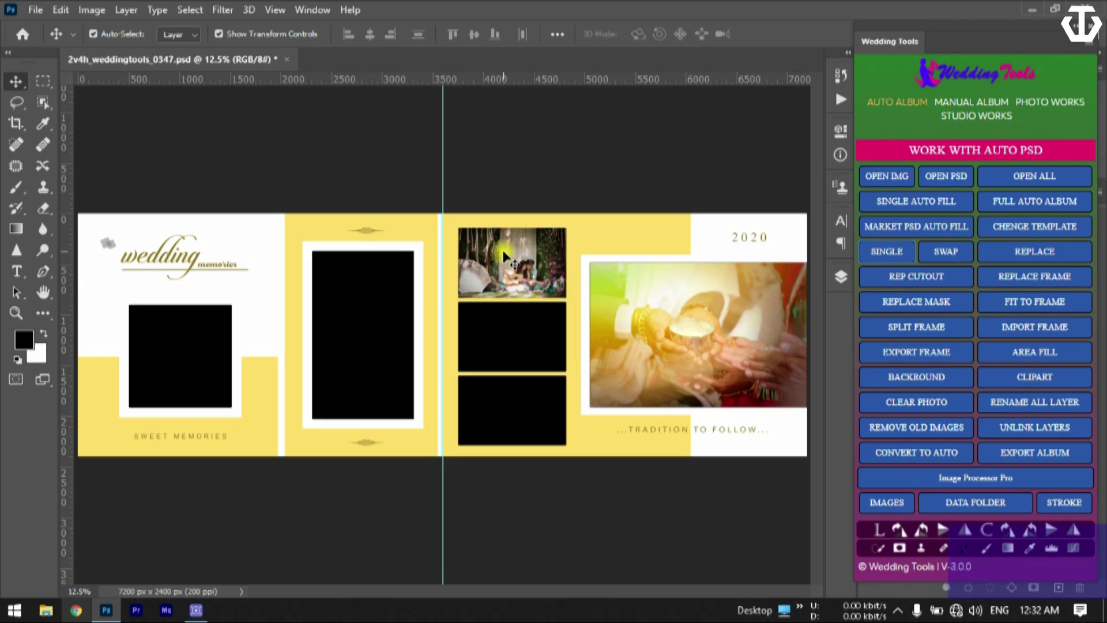
{"action": "left_click", "coordinate": [372, 337]}
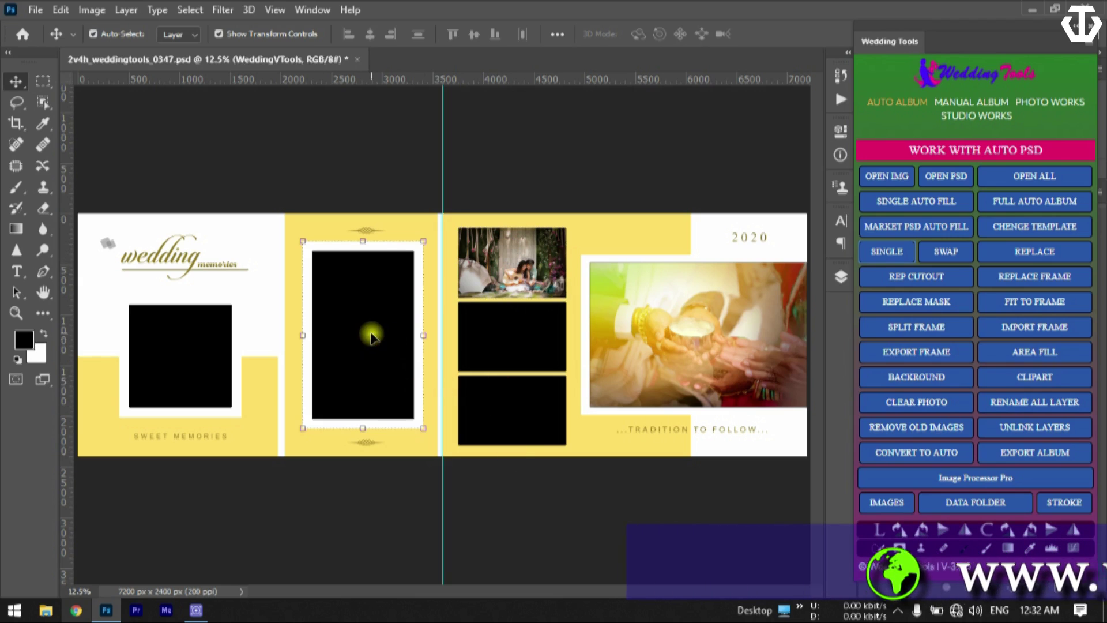
- Select the photo in the uppermost horizontal frame and start Replace Frame to bring up the PNG FRAMES file chooser
{"action": "left_click", "coordinate": [493, 253]}
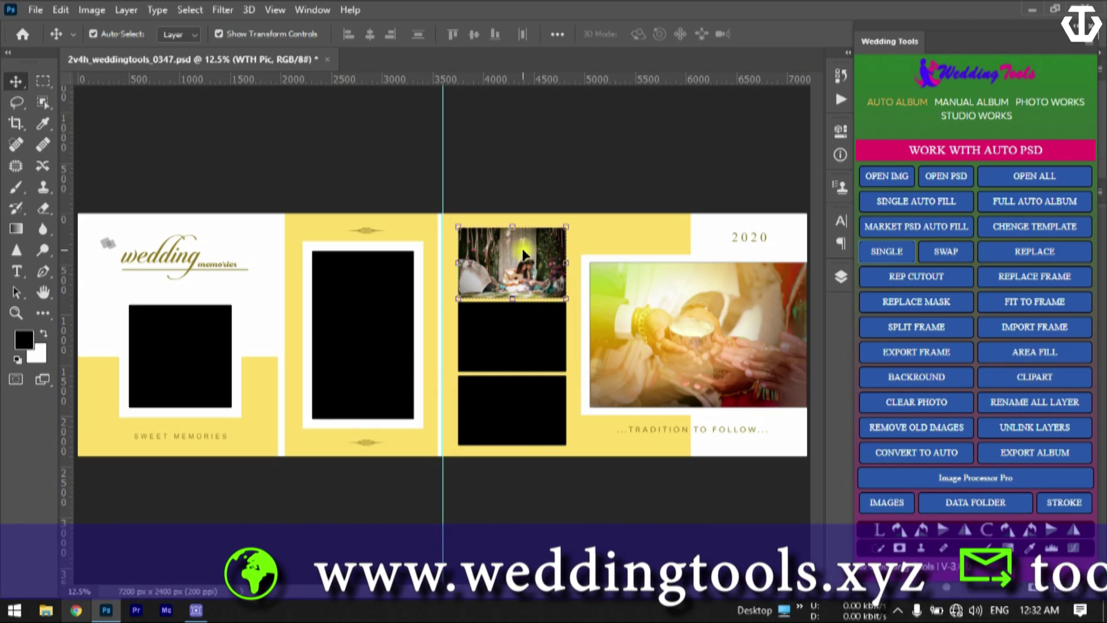
{"action": "left_click", "coordinate": [523, 254]}
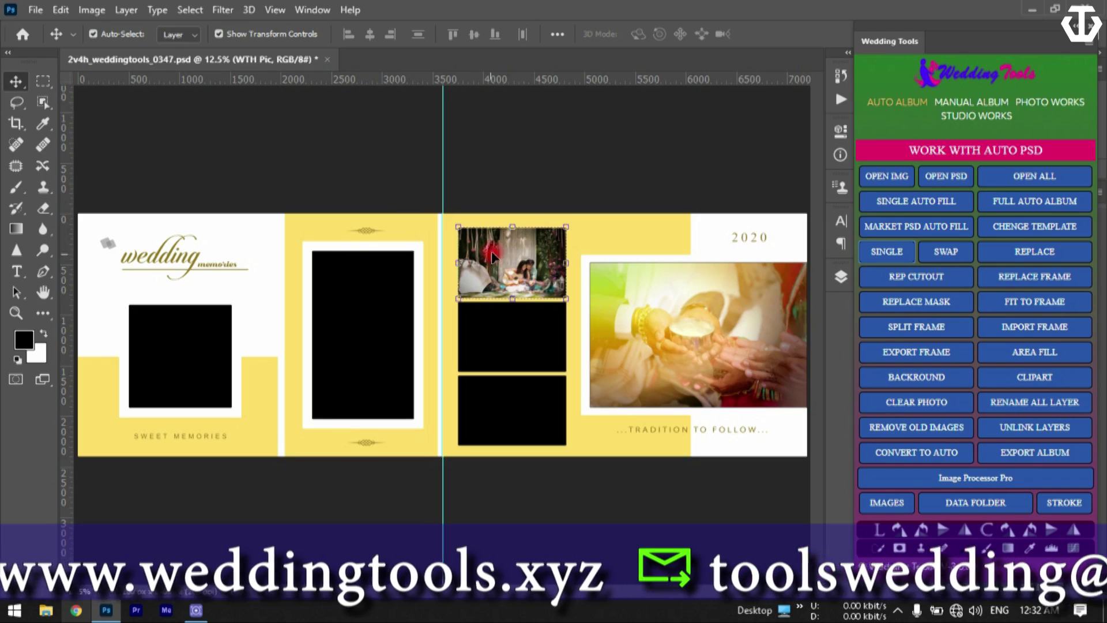
{"action": "left_click", "coordinate": [999, 282]}
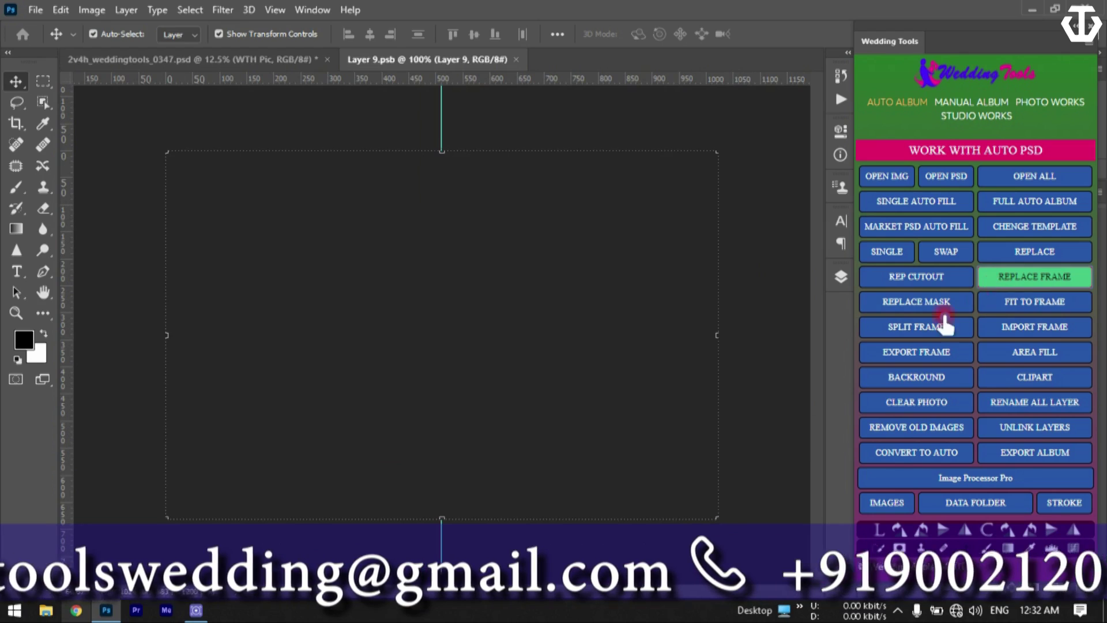
{"action": "left_click", "coordinate": [917, 327]}
{"action": "left_click", "coordinate": [558, 215]}
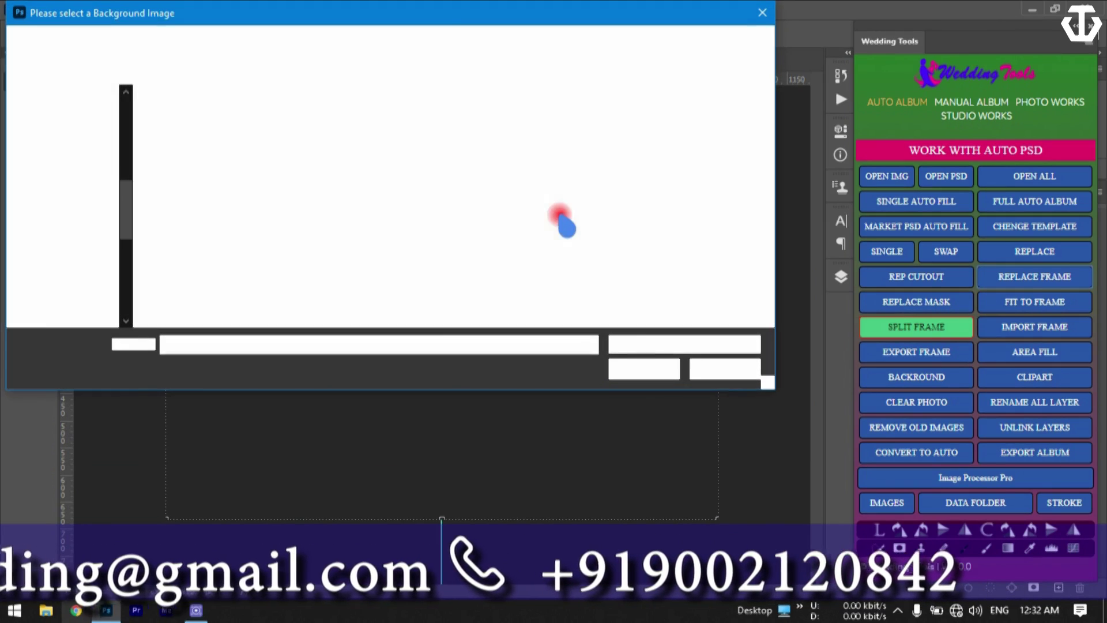
{"action": "left_click_drag", "start_coordinate": [446, 10], "coordinate": [676, 109]}
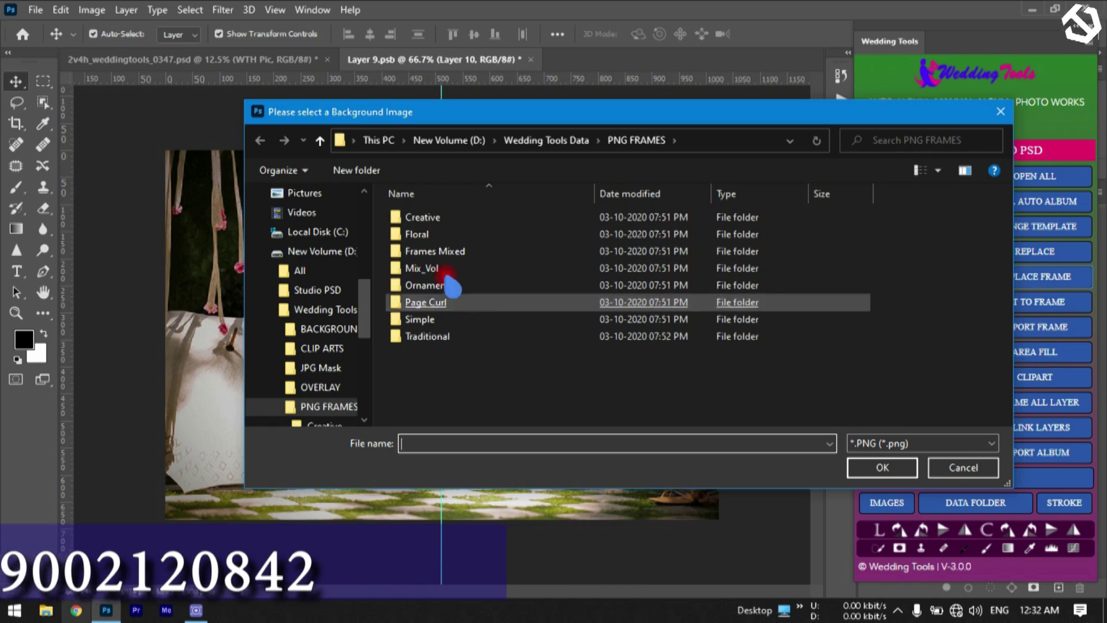
- Apply the red Wedding tools Frames Mixed (27) PNG from the Frames Mixed folder to the photo in the uppermost horizontal frame
{"action": "left_click", "coordinate": [439, 251]}
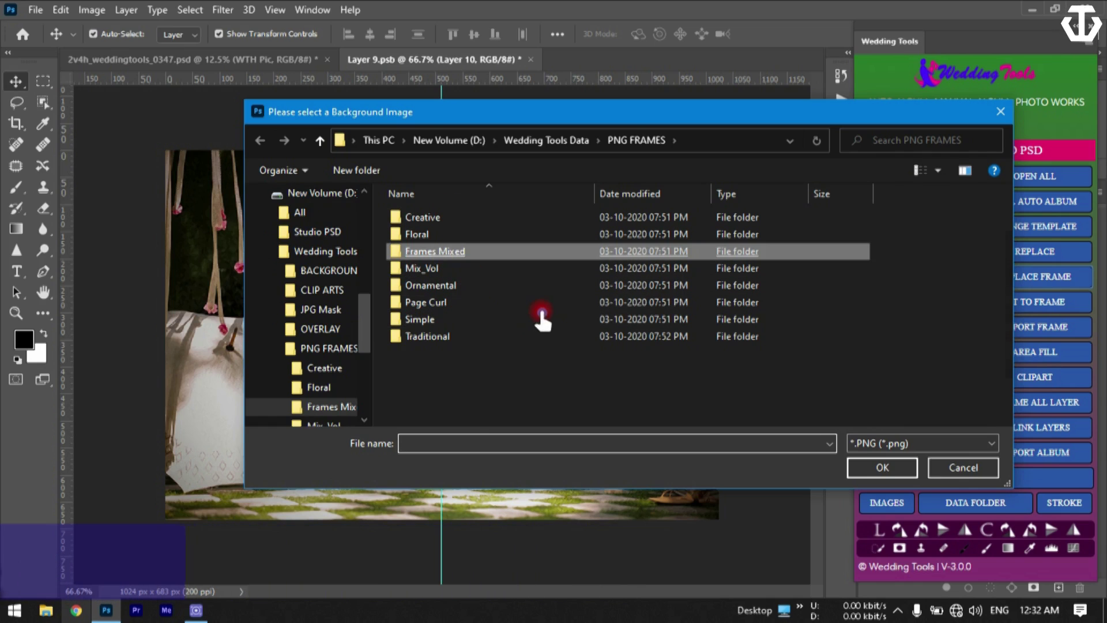
{"action": "left_click", "coordinate": [534, 355]}
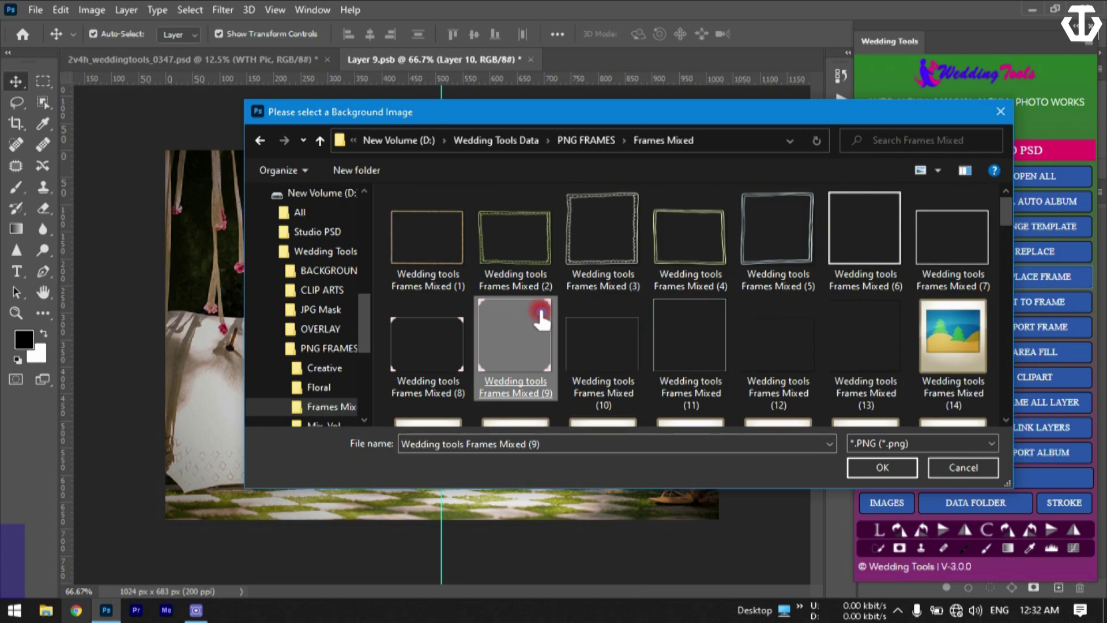
{"action": "scroll", "coordinate": [819, 306], "scroll_direction": "down", "scroll_amount": 3}
{"action": "left_click", "coordinate": [816, 301]}
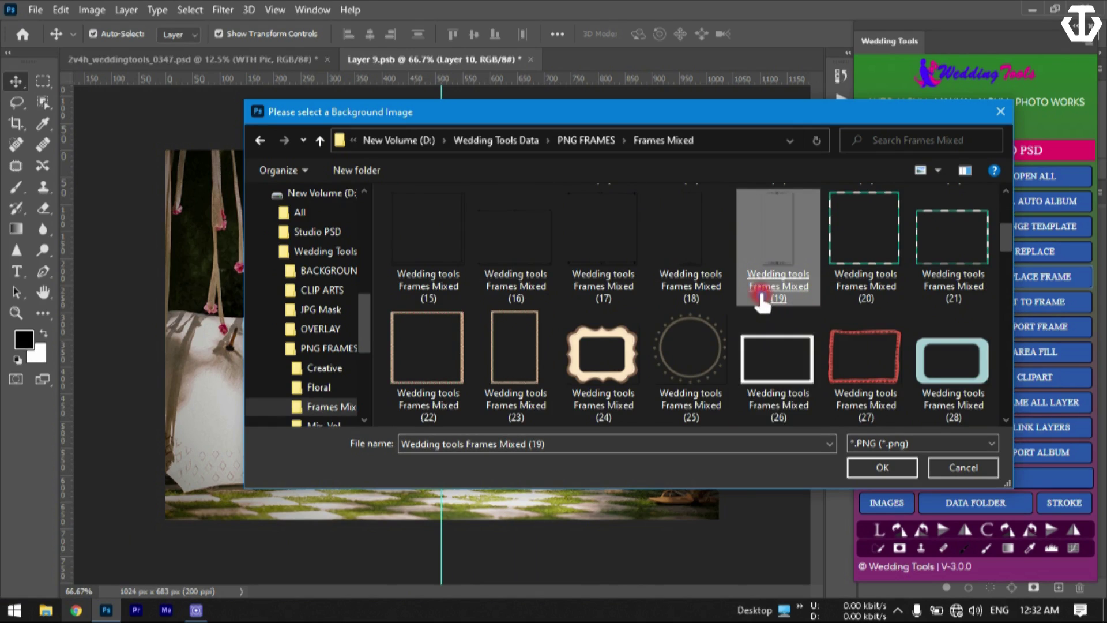
{"action": "left_click", "coordinate": [754, 324]}
{"action": "scroll", "coordinate": [756, 332], "scroll_direction": "down", "scroll_amount": 3}
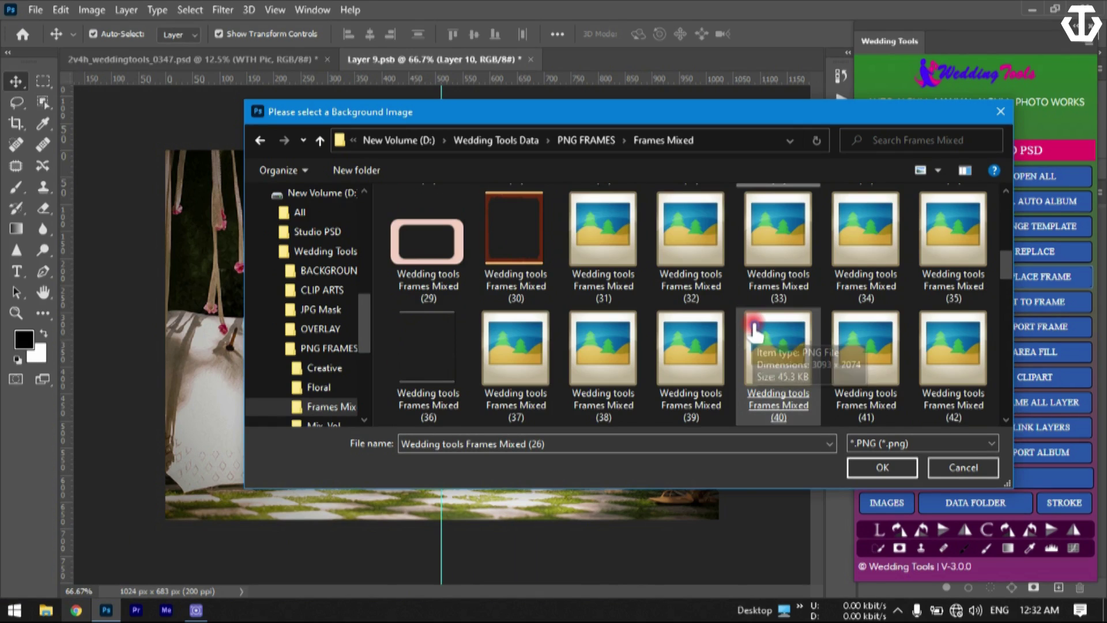
{"action": "scroll", "coordinate": [753, 326], "scroll_direction": "up", "scroll_amount": 2}
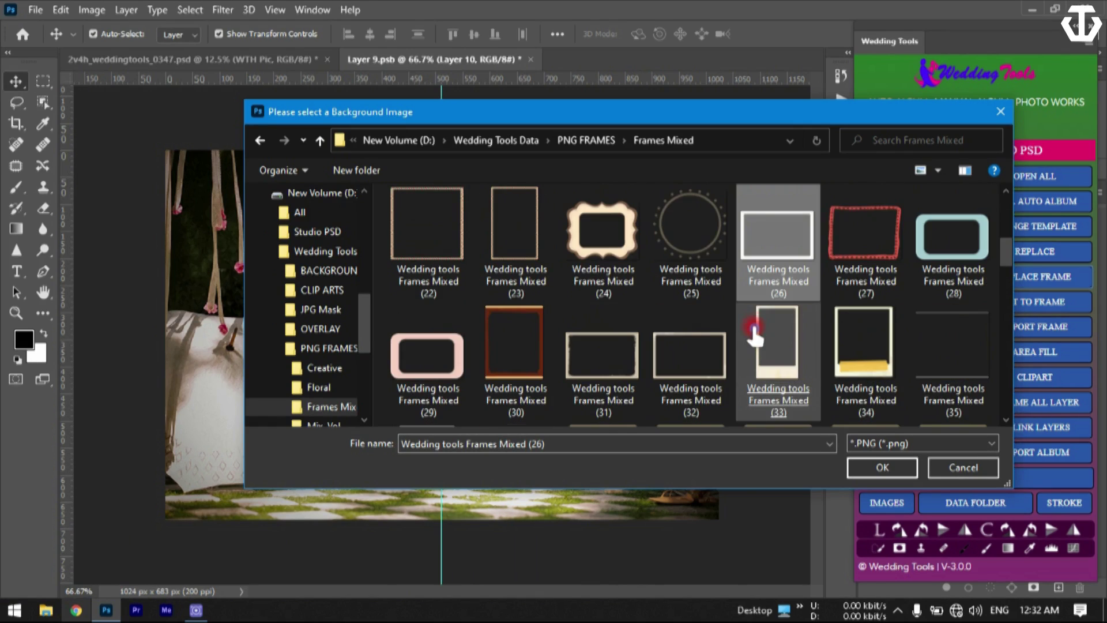
{"action": "left_click", "coordinate": [855, 258]}
{"action": "double_click", "coordinate": [856, 258]}
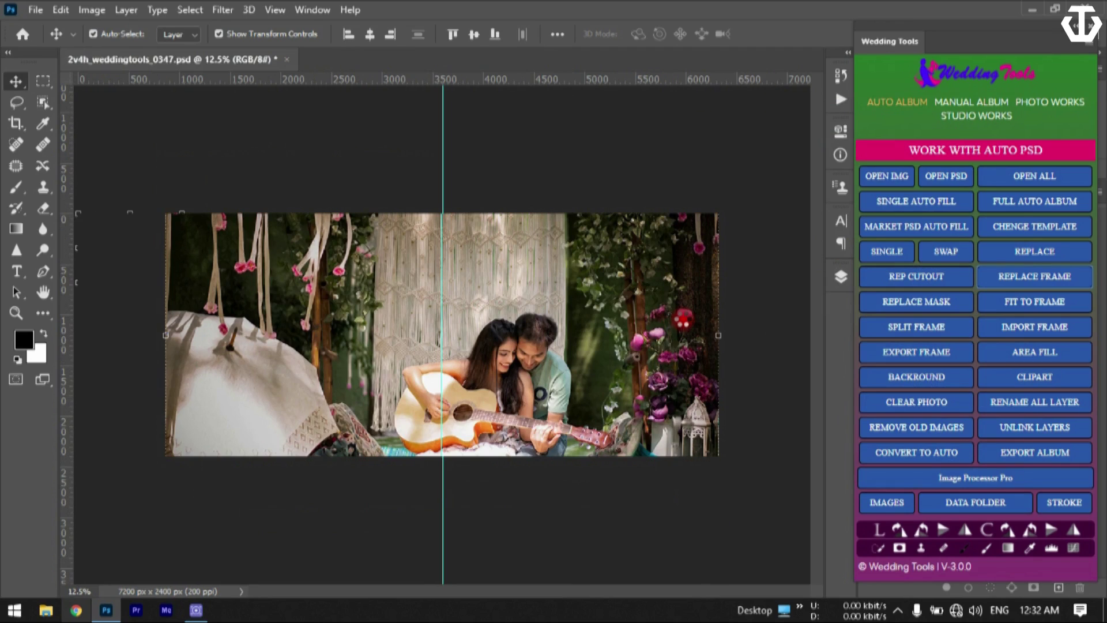
{"action": "left_click", "coordinate": [438, 290]}
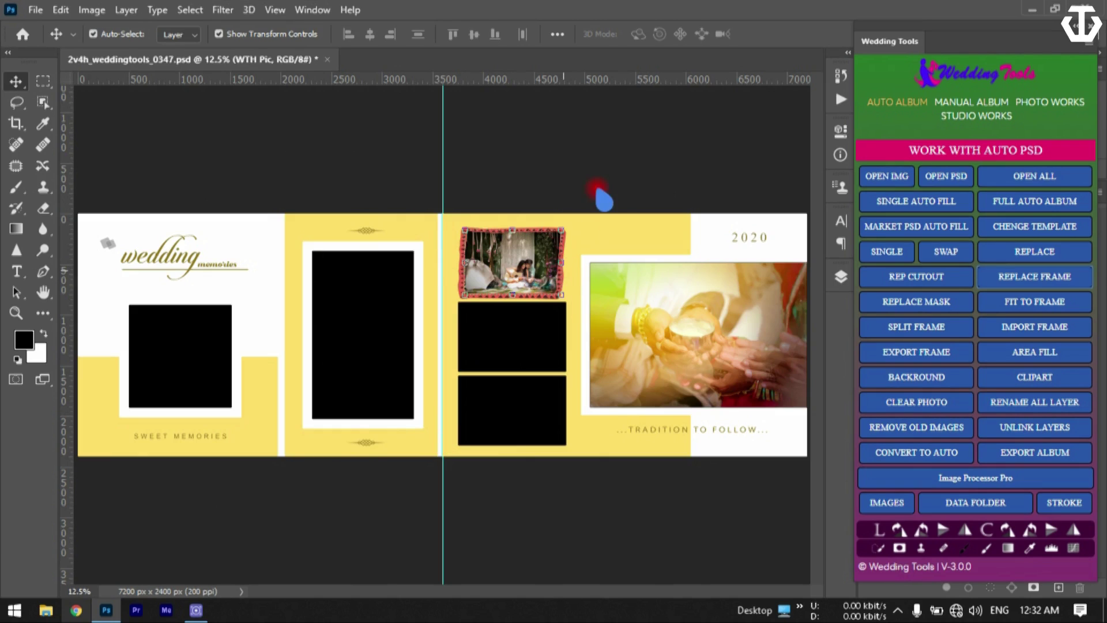
- Fill the middle black frame of the three stacked horizontal frames with a photo using Single with Automatic Fill
{"action": "left_click", "coordinate": [508, 277]}
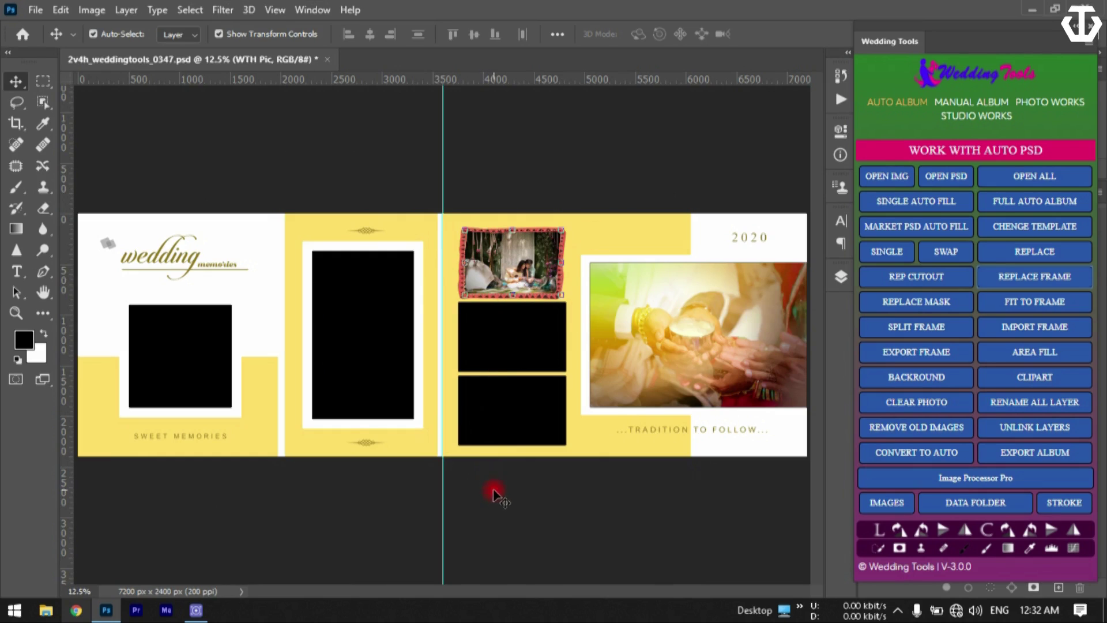
{"action": "left_click", "coordinate": [497, 397]}
{"action": "left_click", "coordinate": [499, 283]}
{"action": "left_click", "coordinate": [512, 352]}
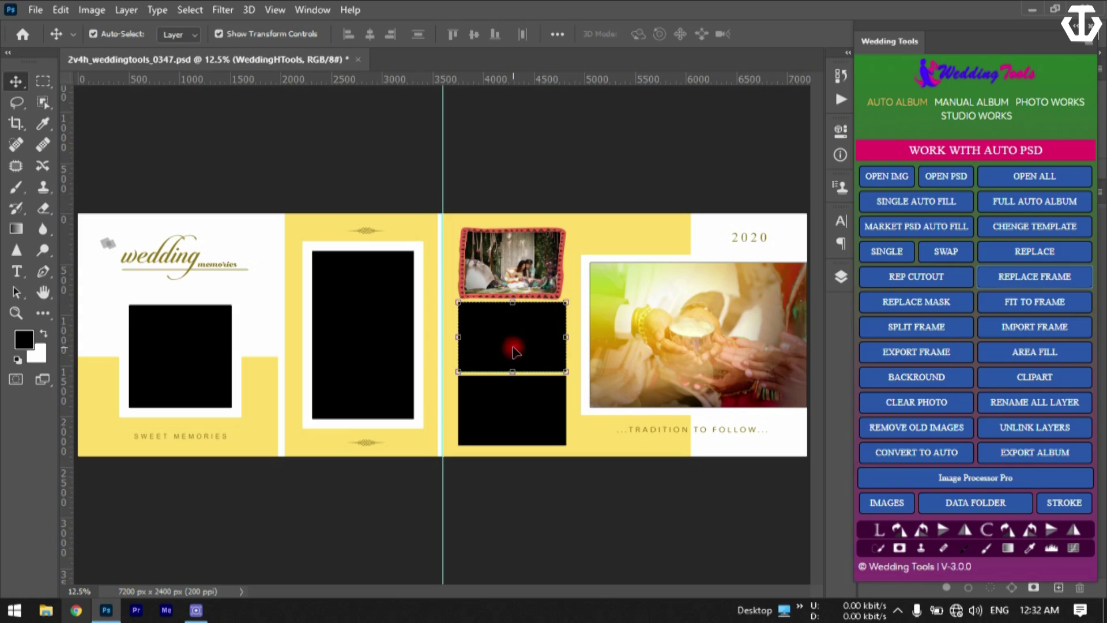
{"action": "left_click", "coordinate": [538, 346]}
{"action": "left_click", "coordinate": [887, 251]}
{"action": "left_click", "coordinate": [549, 243]}
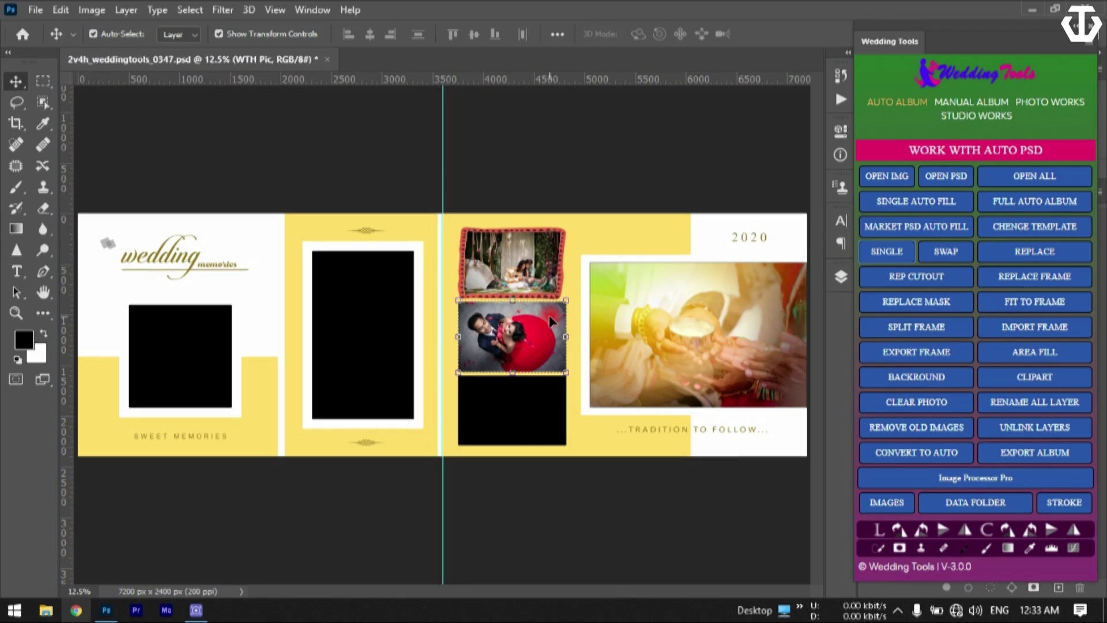
- Start Replace Frame for the photo in the middle horizontal frame and look through the Ornamental and Simple PNG frame folders
{"action": "left_click", "coordinate": [1008, 280]}
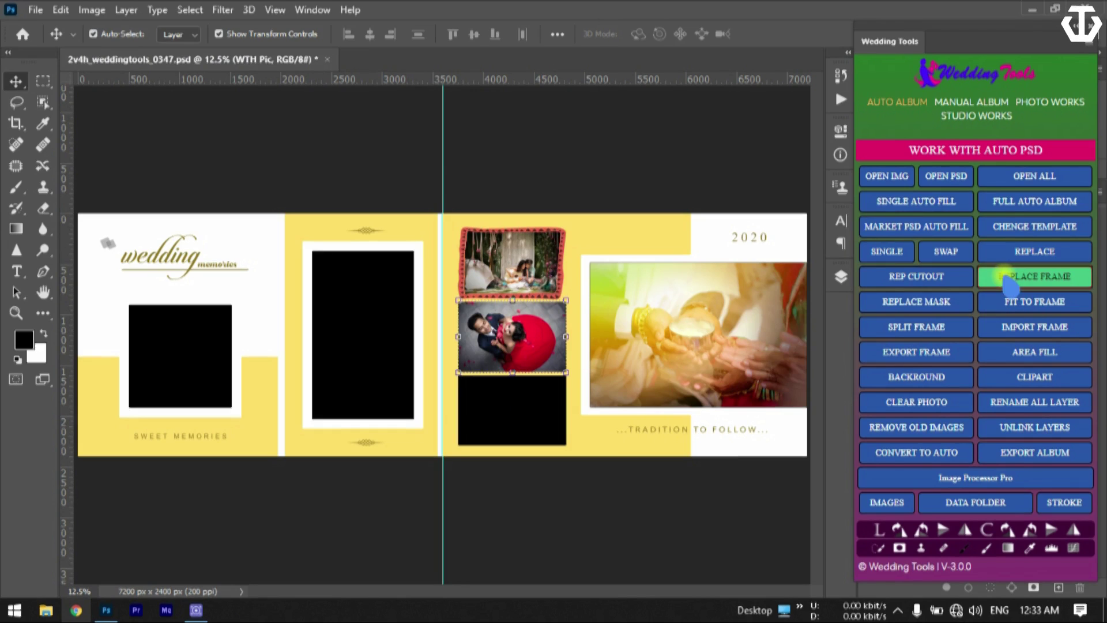
{"action": "left_click", "coordinate": [911, 297]}
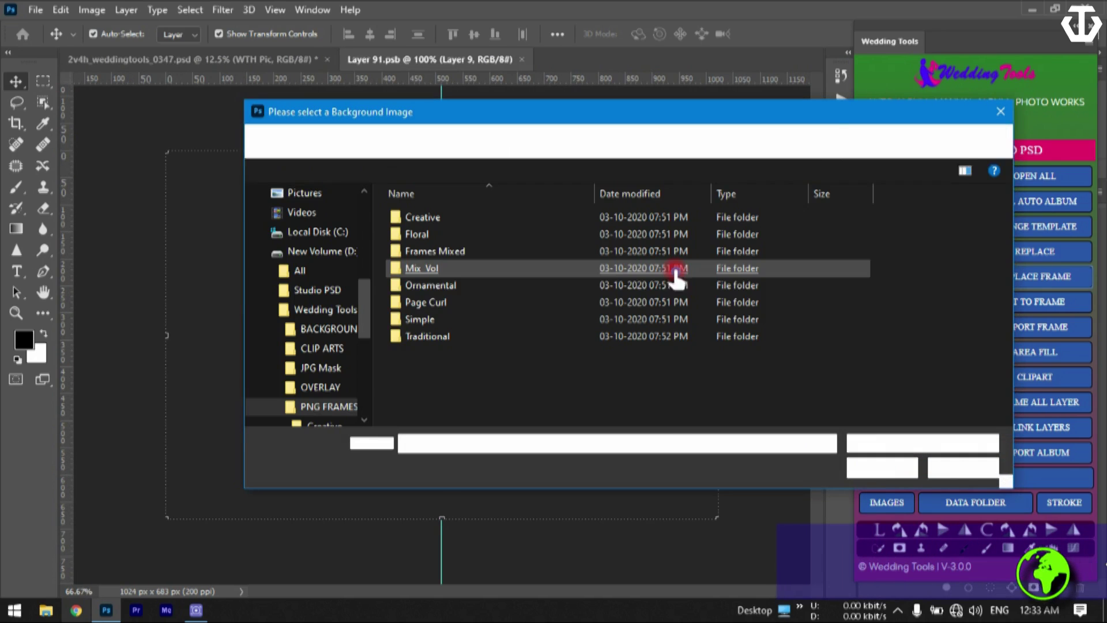
{"action": "double_click", "coordinate": [519, 290]}
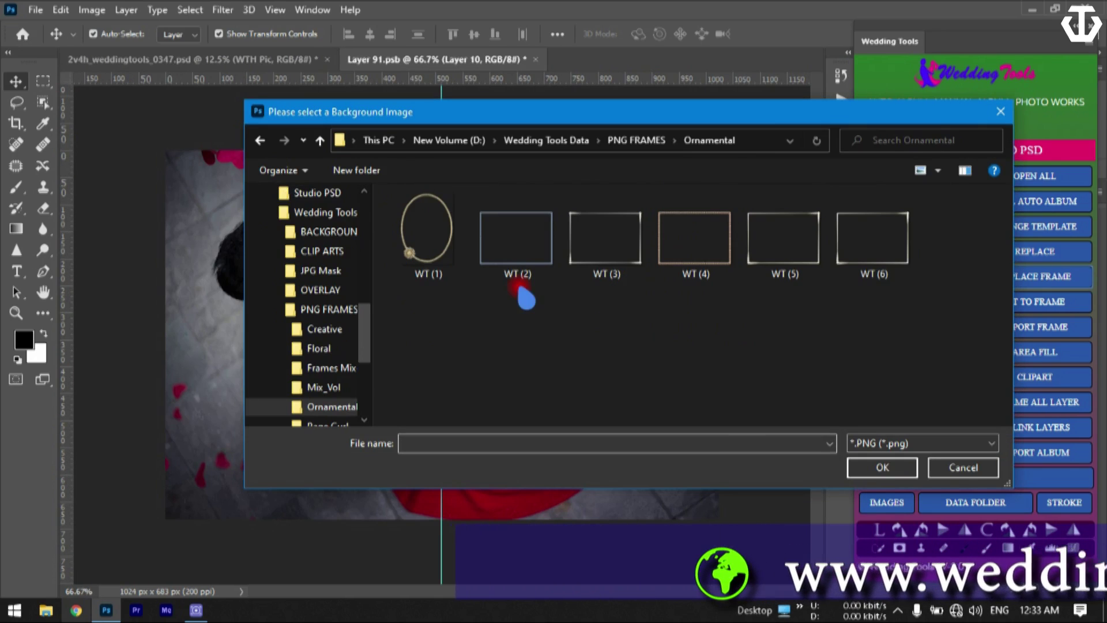
{"action": "left_click", "coordinate": [321, 141]}
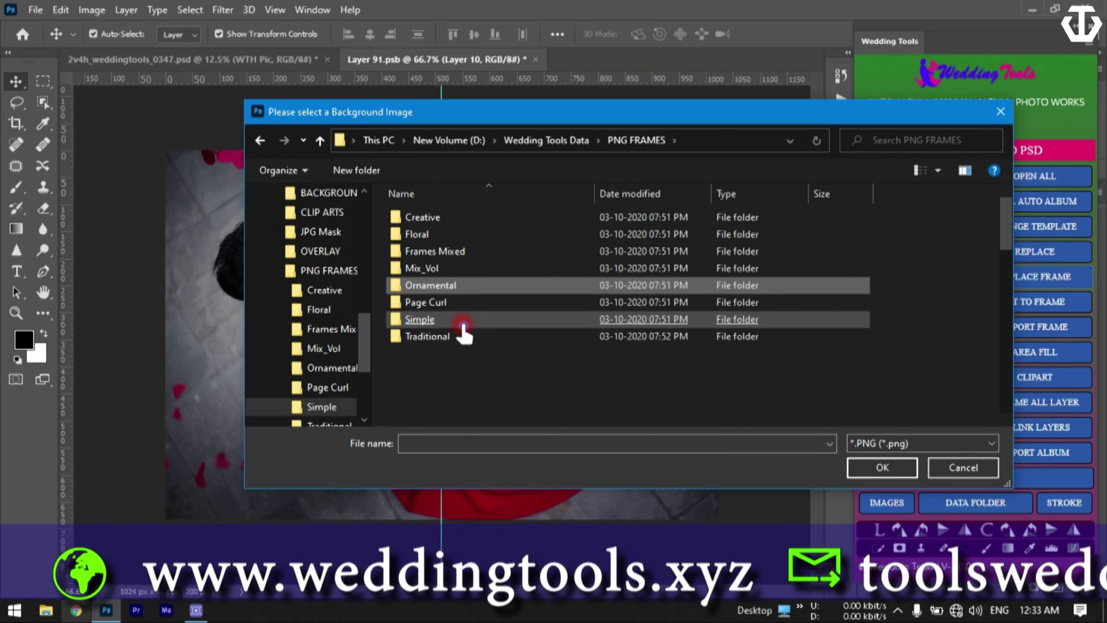
{"action": "double_click", "coordinate": [462, 323]}
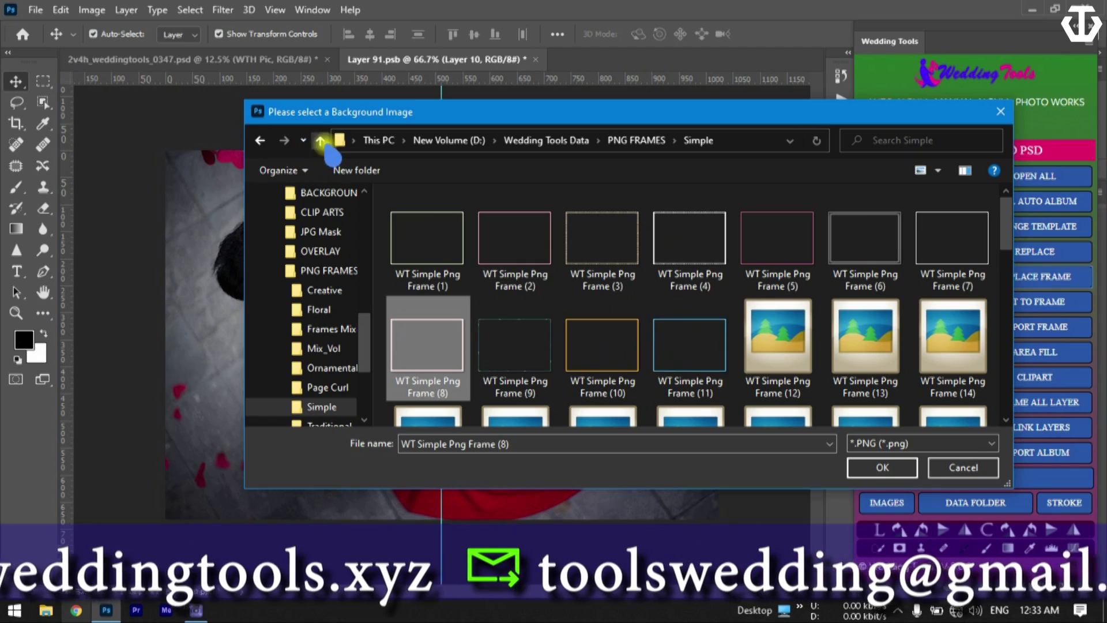
- Apply Wt Traditional Png Frame (40) from the Traditional folder to the photo in the middle horizontal frame
{"action": "left_click", "coordinate": [321, 141]}
{"action": "double_click", "coordinate": [504, 339]}
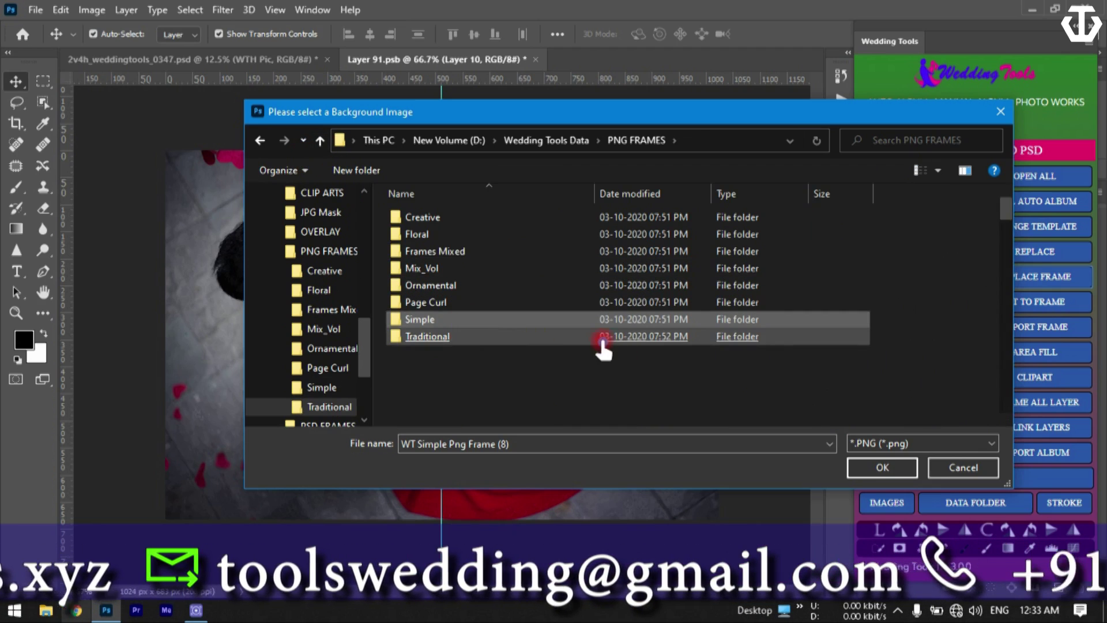
{"action": "left_click", "coordinate": [603, 343]}
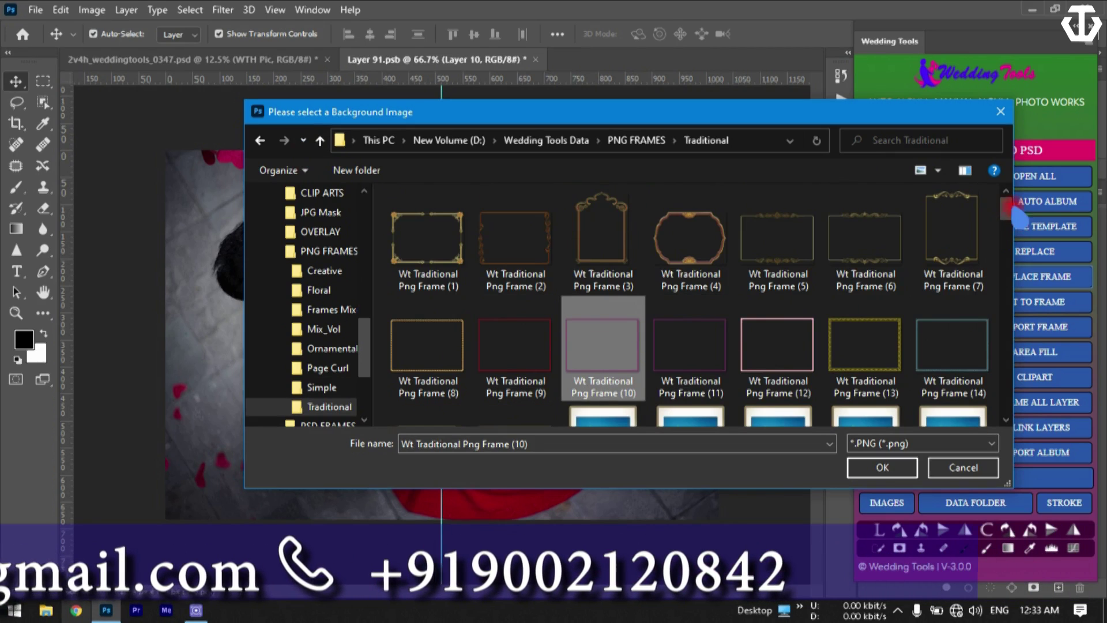
{"action": "left_click_drag", "start_coordinate": [1006, 209], "coordinate": [1008, 267]}
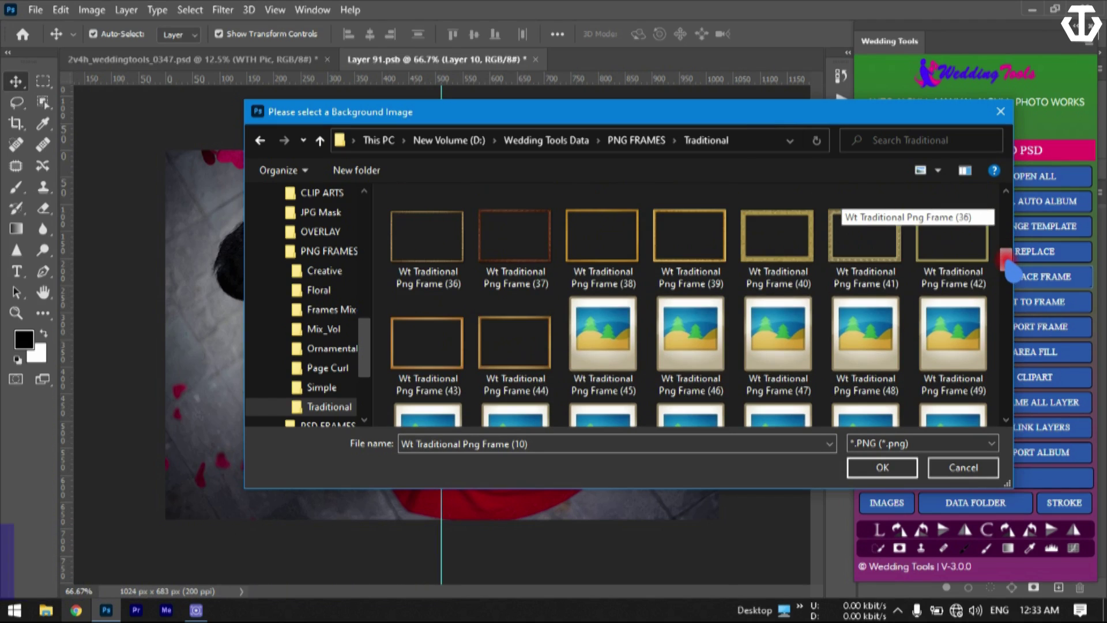
{"action": "left_click", "coordinate": [783, 251]}
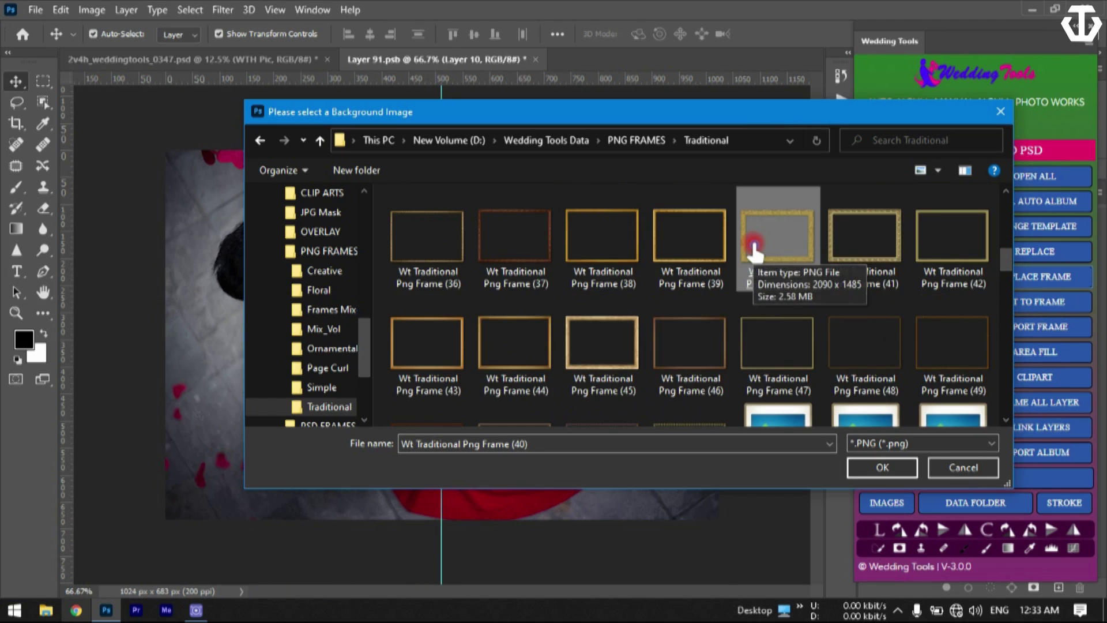
{"action": "double_click", "coordinate": [751, 247]}
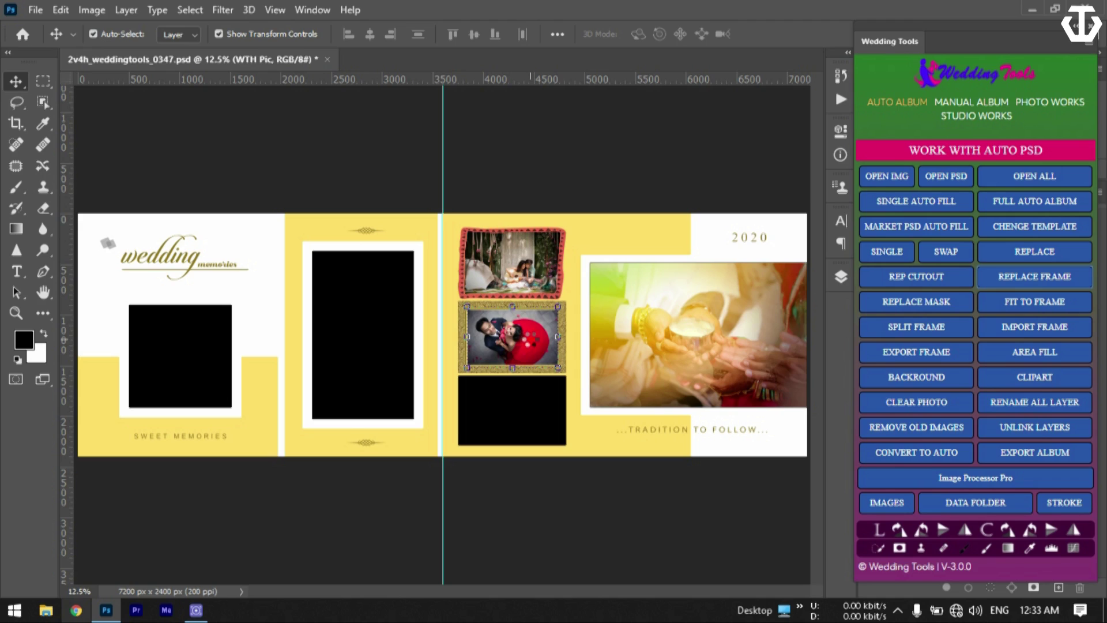
- Fill the uppermost and middle horizontal frames of the emptied template with photos using Single with Automatic Fill
{"action": "left_click", "coordinate": [939, 303]}
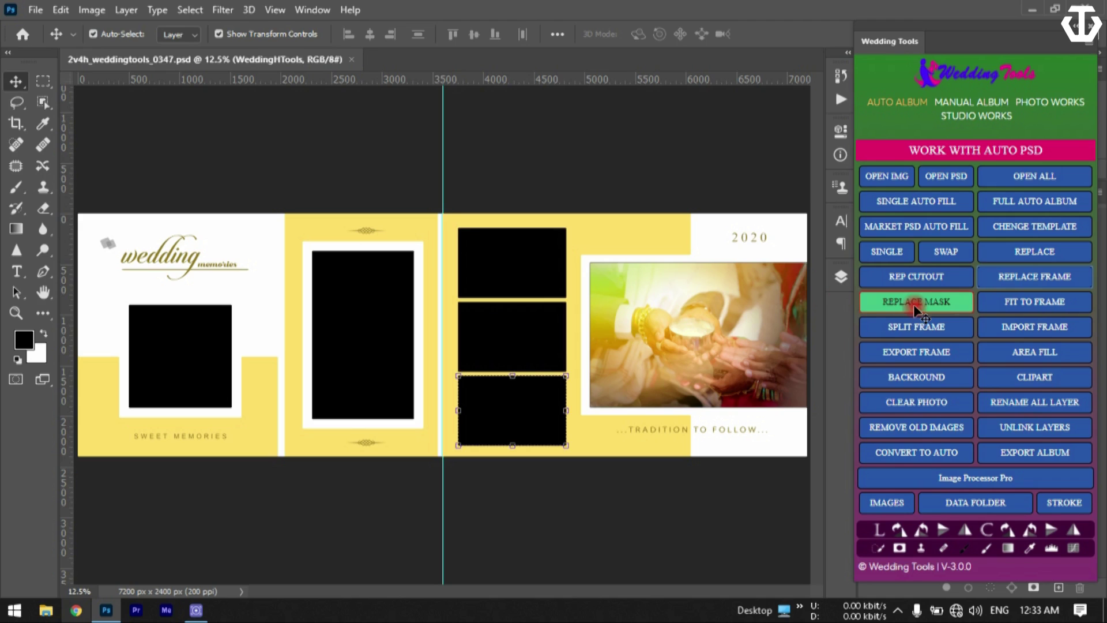
{"action": "left_click", "coordinate": [897, 306]}
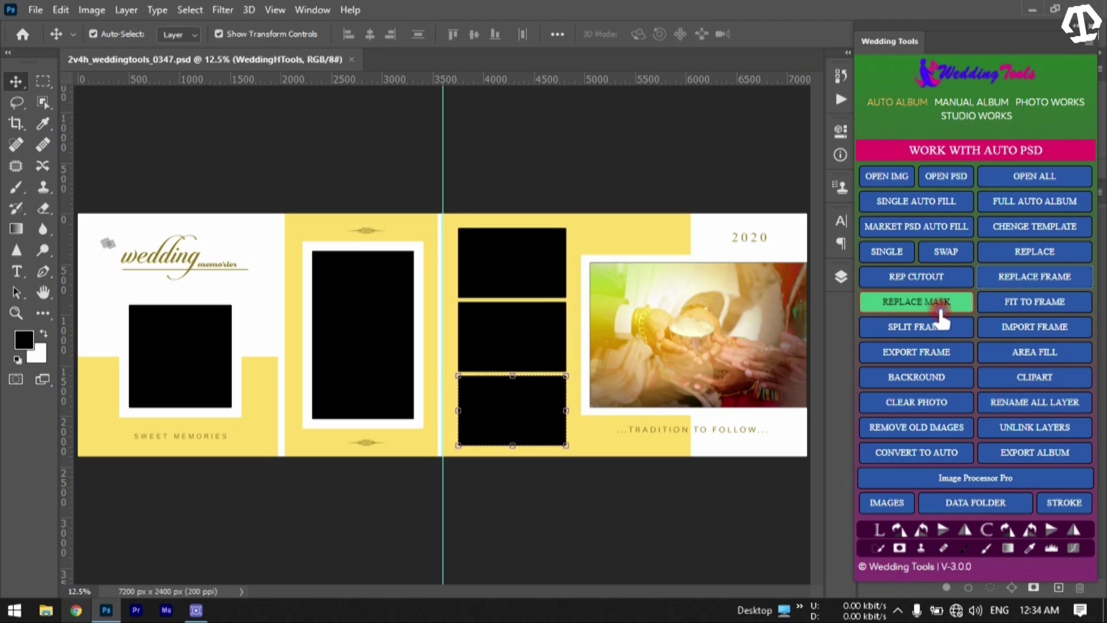
{"action": "left_click", "coordinate": [519, 270]}
{"action": "left_click", "coordinate": [862, 250]}
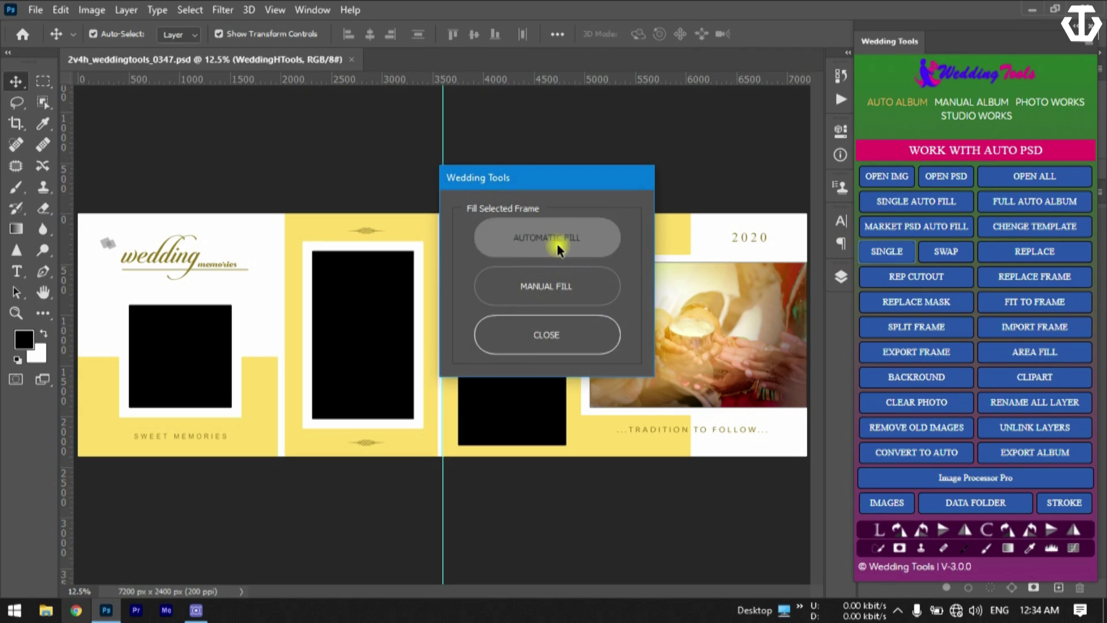
{"action": "left_click", "coordinate": [558, 244]}
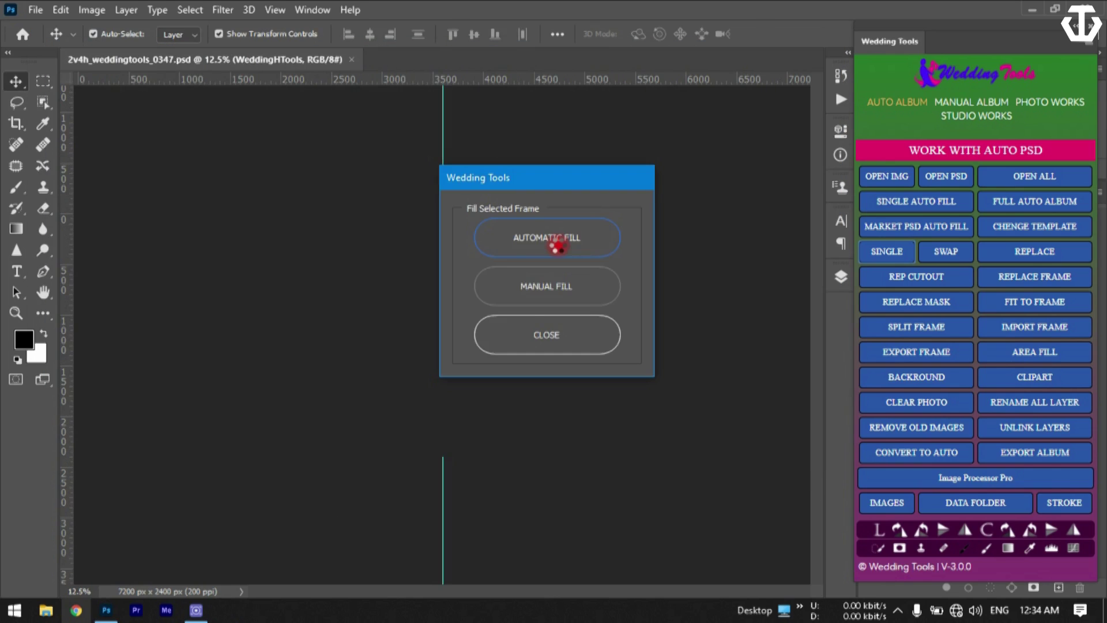
{"action": "left_click", "coordinate": [559, 244]}
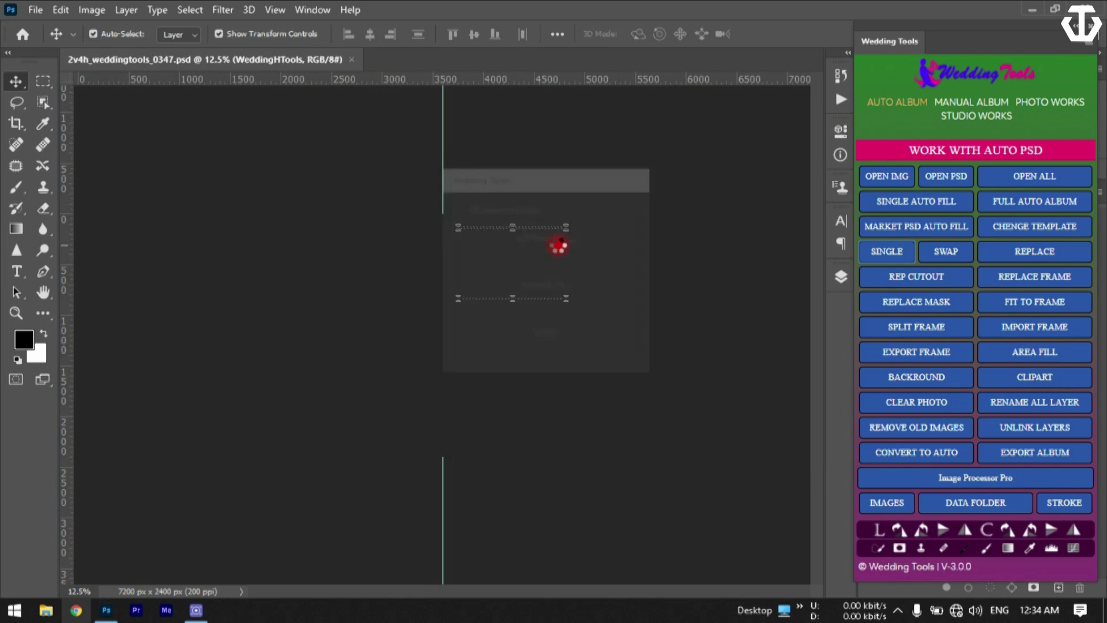
{"action": "left_click", "coordinate": [874, 250]}
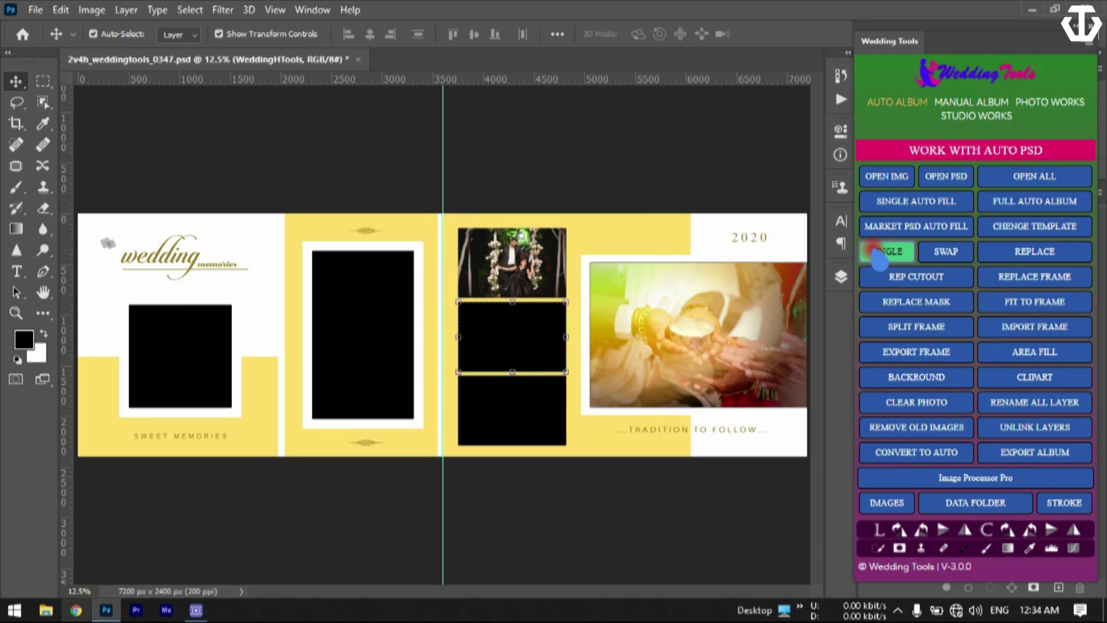
{"action": "left_click", "coordinate": [580, 244]}
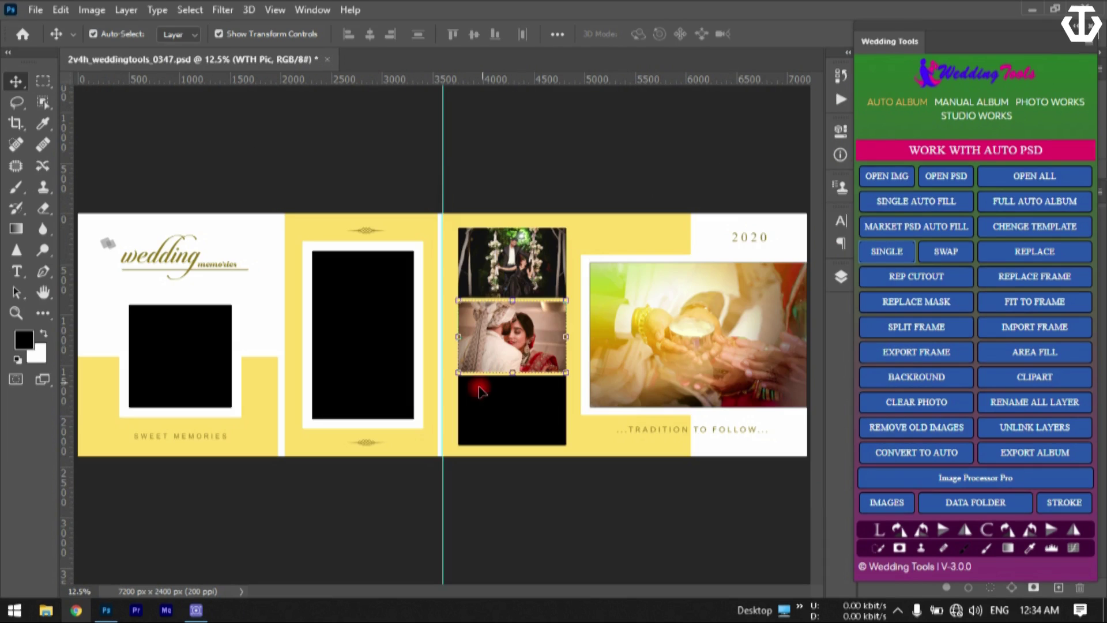
- Start Replace Mask for the photo in the uppermost horizontal frame and open the Paintings folder of JPG masks
{"action": "left_click", "coordinate": [500, 256]}
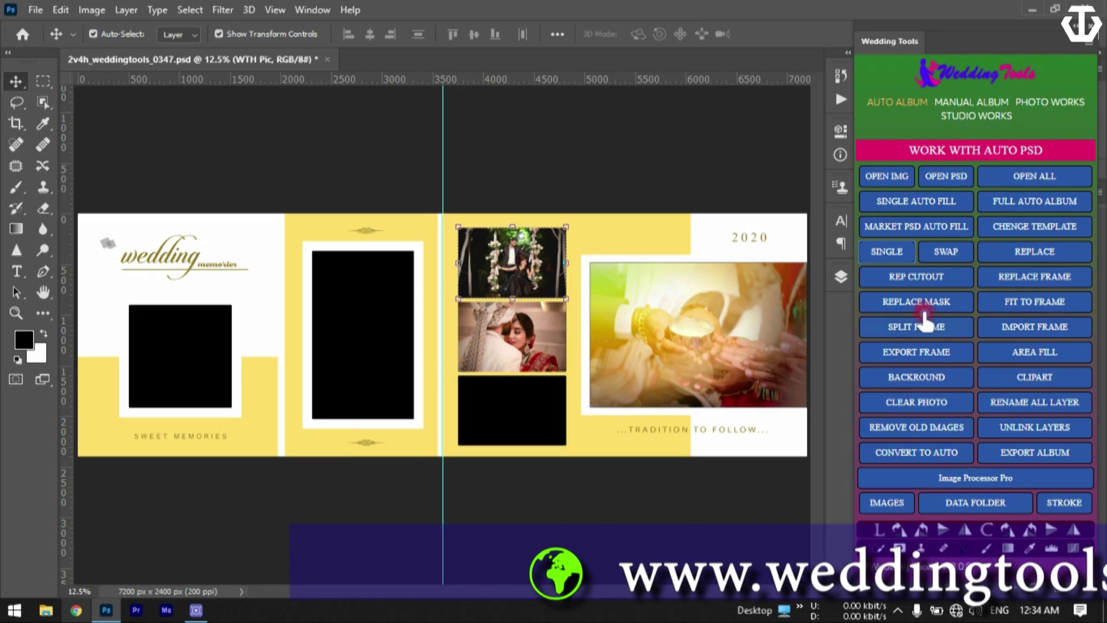
{"action": "left_click", "coordinate": [889, 308]}
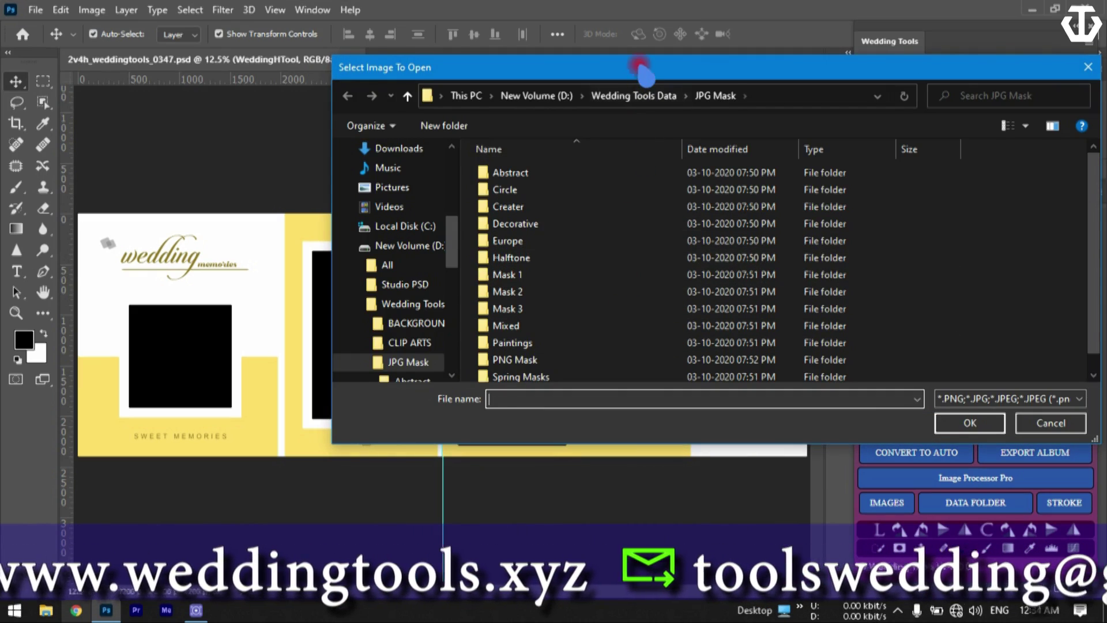
{"action": "left_click_drag", "start_coordinate": [638, 67], "coordinate": [551, 80]}
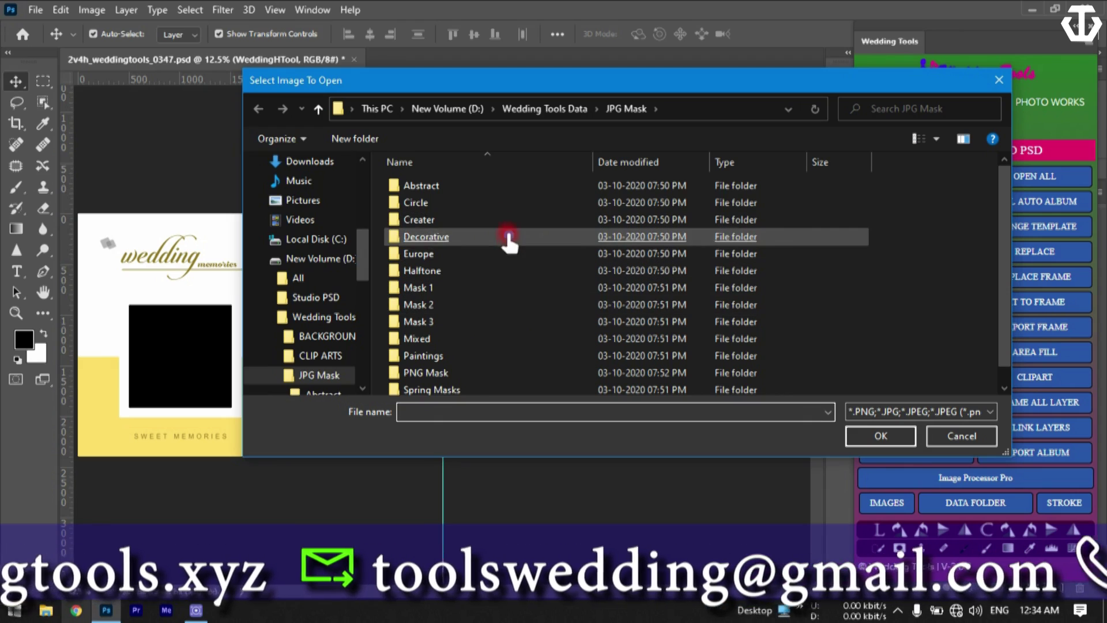
{"action": "scroll", "coordinate": [507, 242], "scroll_direction": "down", "scroll_amount": 1}
{"action": "double_click", "coordinate": [691, 337]}
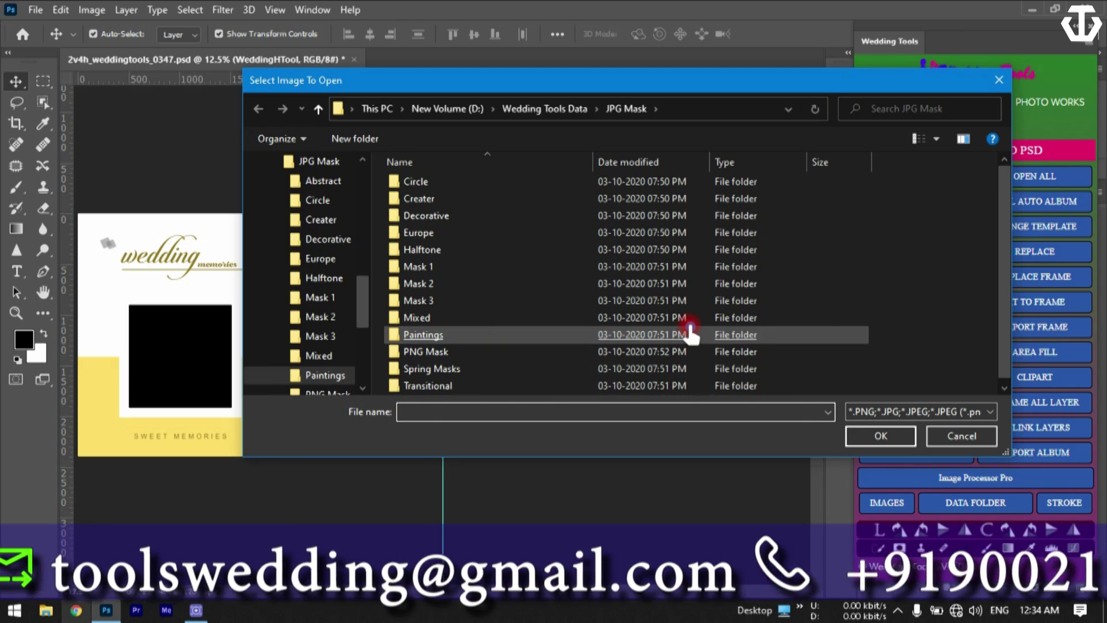
{"action": "left_click", "coordinate": [689, 341]}
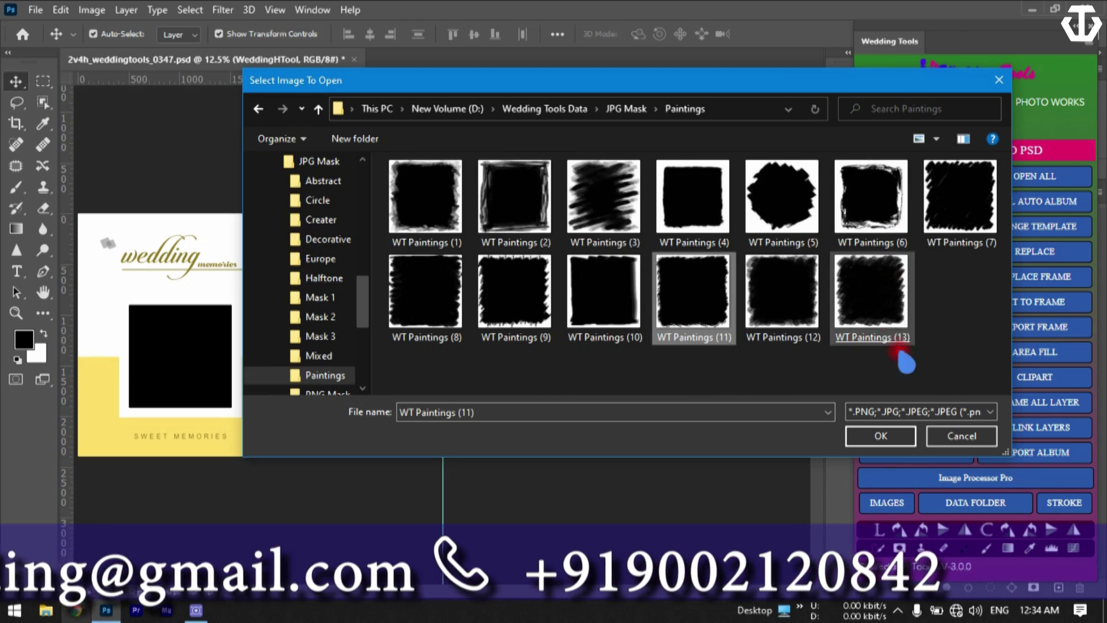
- Apply WT Mask 3 (71) from the Mask 3 folder as the new mask of the uppermost photo
{"action": "left_click", "coordinate": [318, 108]}
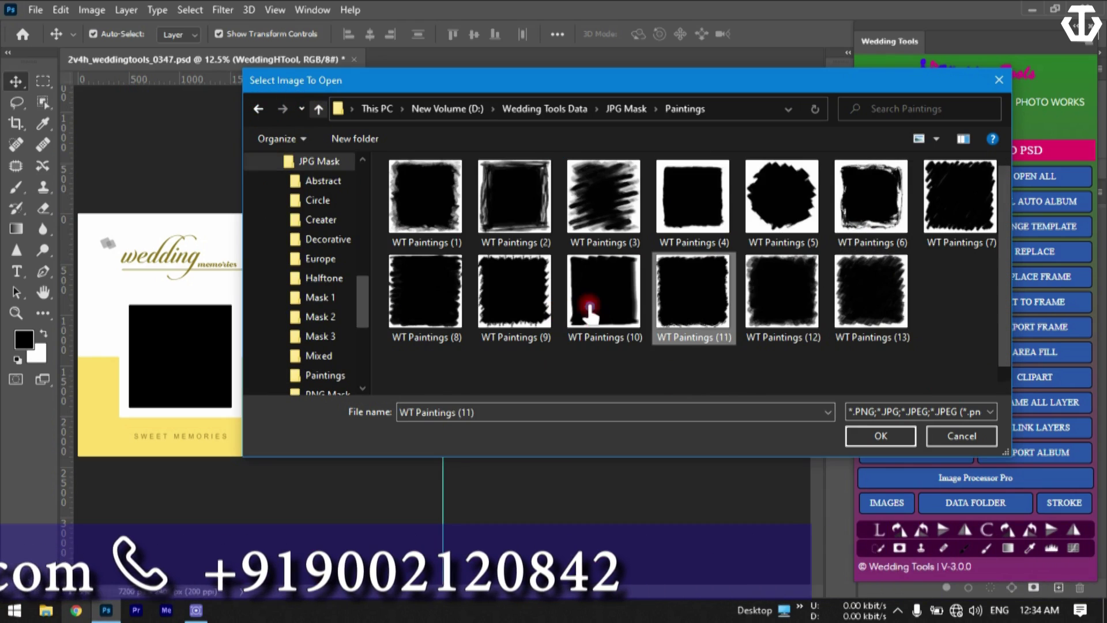
{"action": "double_click", "coordinate": [479, 323]}
{"action": "left_click", "coordinate": [484, 311]}
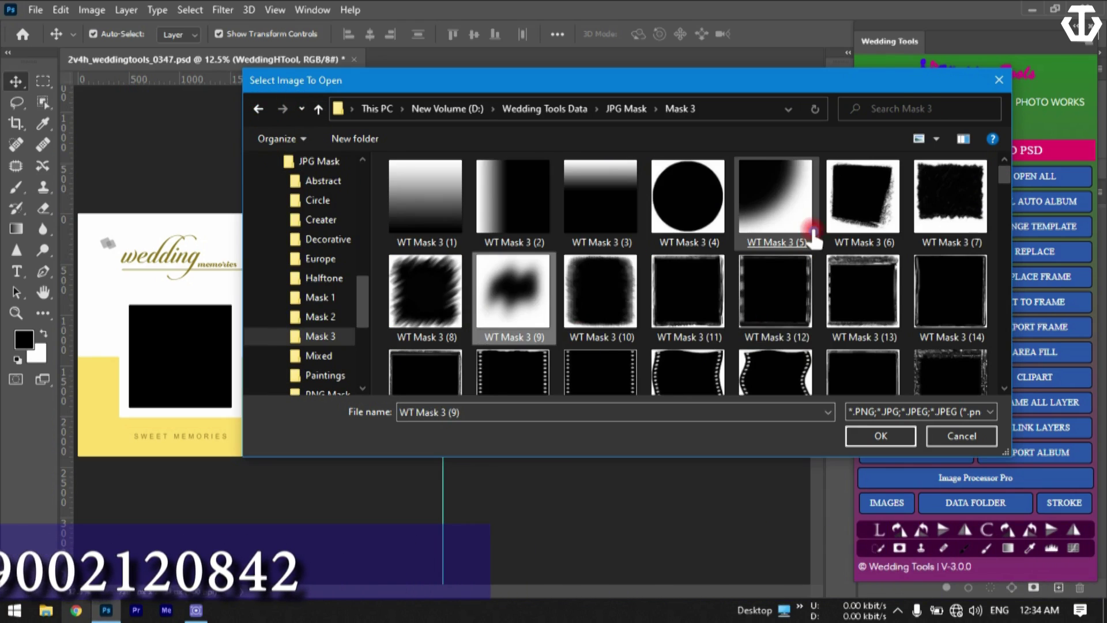
{"action": "scroll", "coordinate": [817, 248], "scroll_direction": "down", "scroll_amount": 3}
{"action": "left_click", "coordinate": [816, 249]}
{"action": "scroll", "coordinate": [818, 250], "scroll_direction": "down", "scroll_amount": 3}
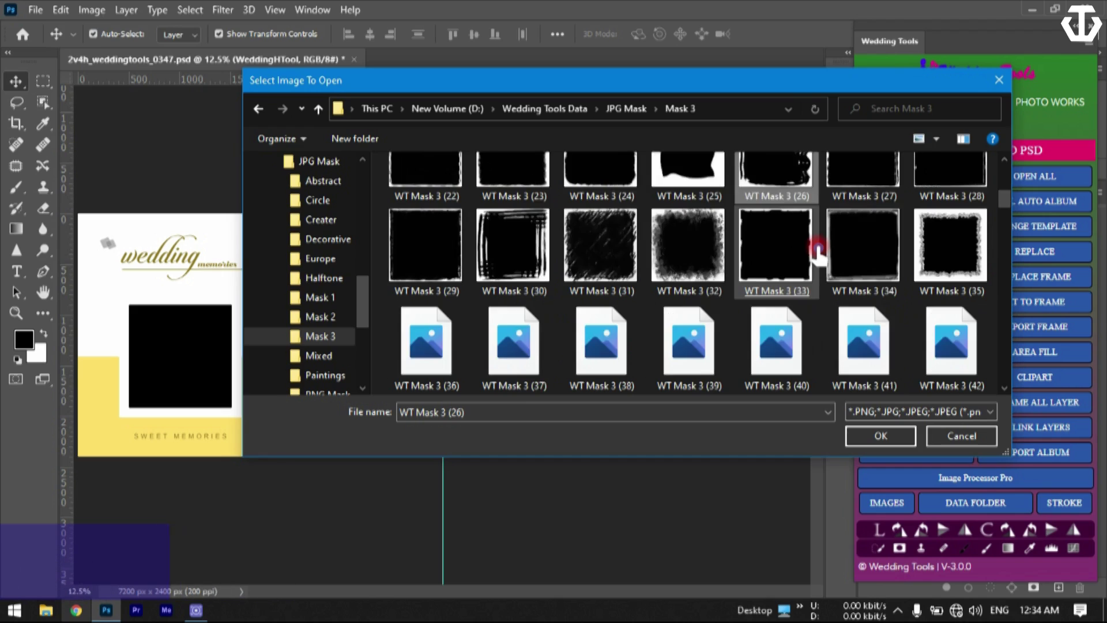
{"action": "scroll", "coordinate": [817, 250], "scroll_direction": "down", "scroll_amount": 3}
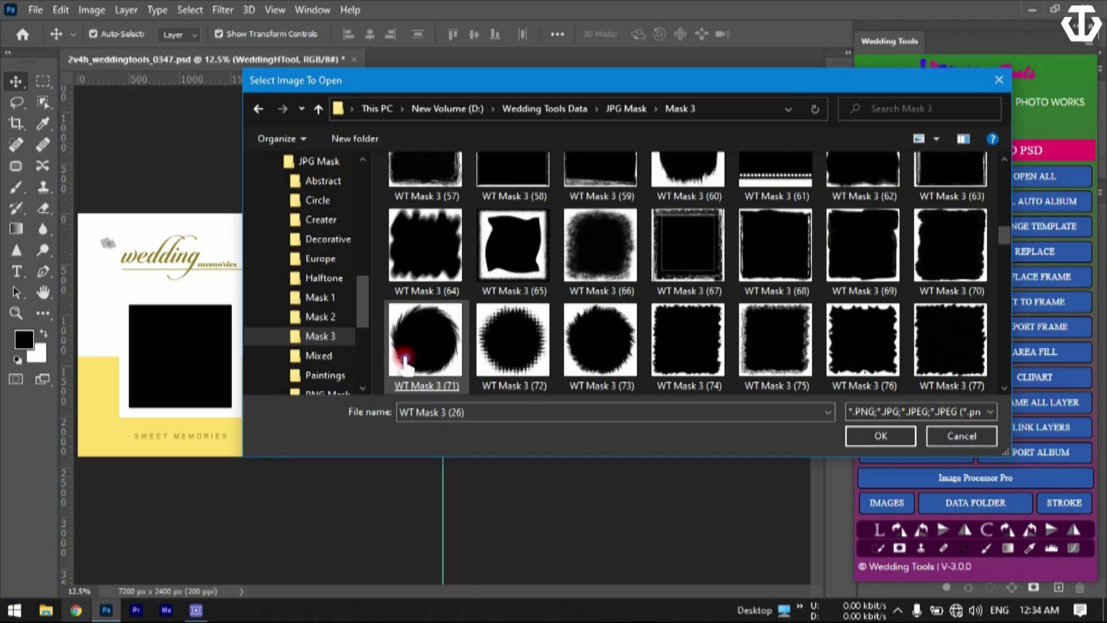
{"action": "double_click", "coordinate": [431, 366]}
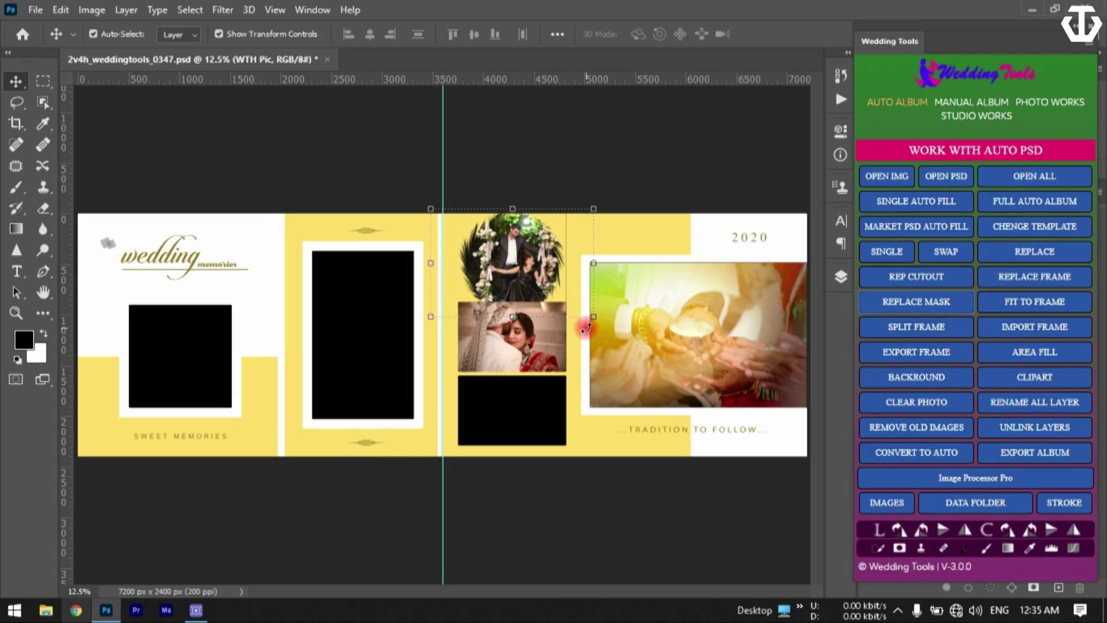
{"action": "left_click_drag", "start_coordinate": [594, 321], "coordinate": [568, 302]}
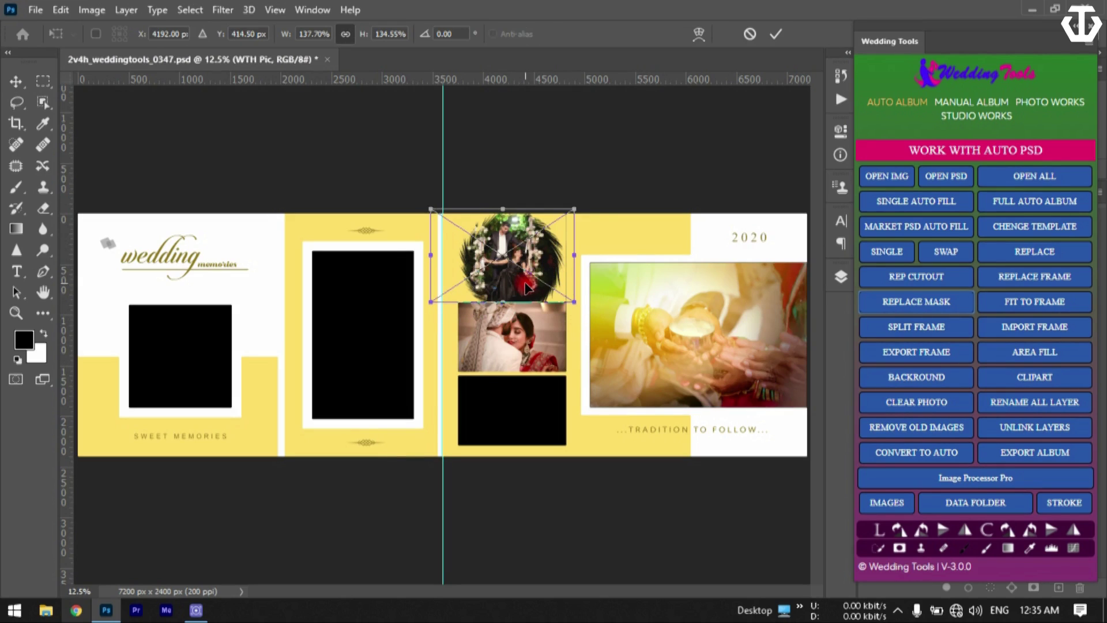
{"action": "right_click", "coordinate": [526, 286]}
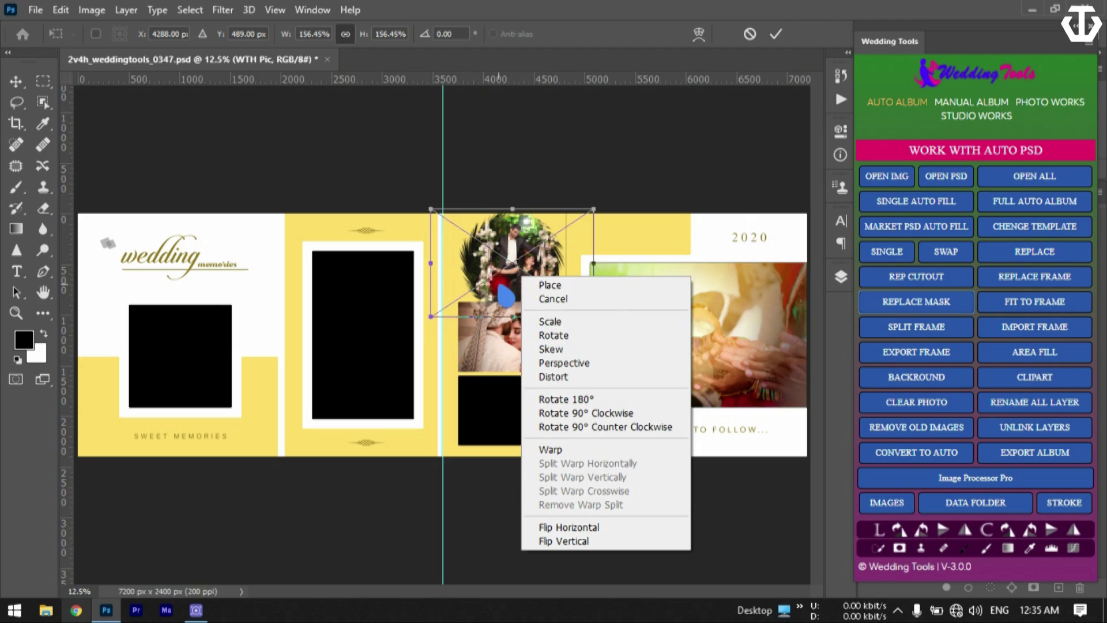
{"action": "left_click", "coordinate": [499, 287]}
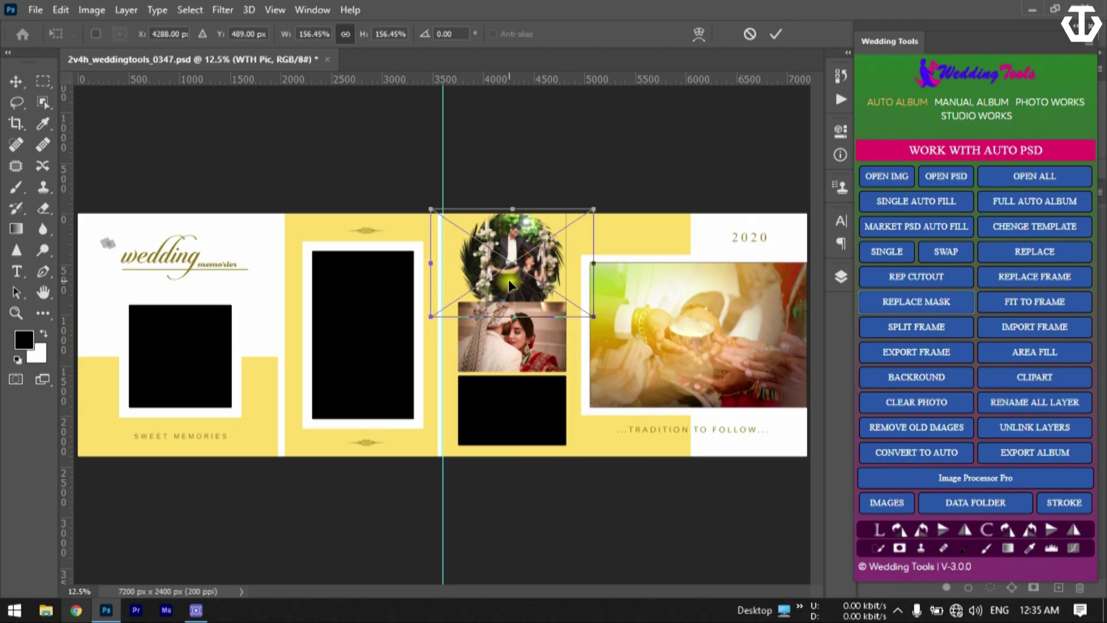
{"action": "double_click", "coordinate": [509, 283]}
- Select the mask layer of the uppermost photo, shrink it to about 86% width and 80% height, and recentre it above the middle photo
{"action": "right_click", "coordinate": [516, 293]}
{"action": "left_click", "coordinate": [556, 306]}
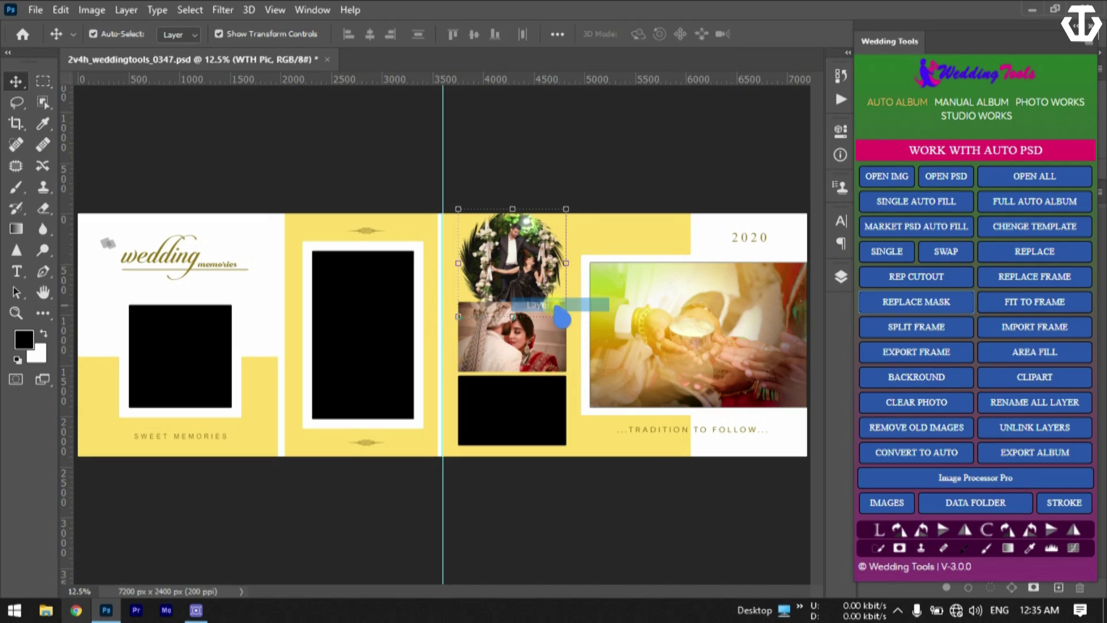
{"action": "left_click_drag", "start_coordinate": [570, 318], "coordinate": [555, 298]}
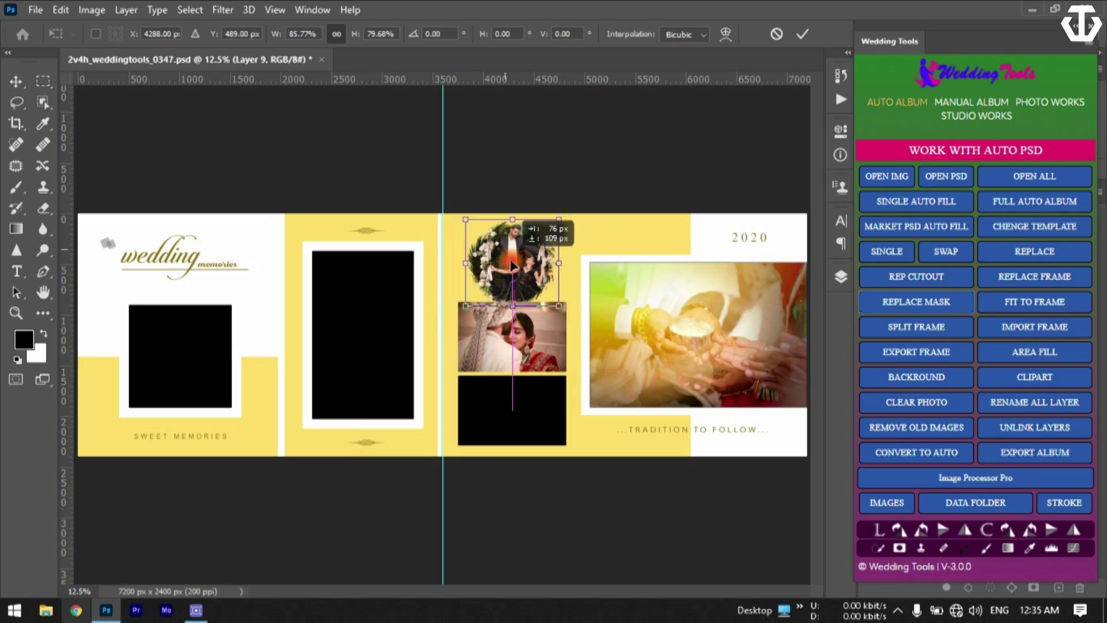
{"action": "left_click_drag", "start_coordinate": [508, 251], "coordinate": [515, 257]}
{"action": "key", "text": "Return"}
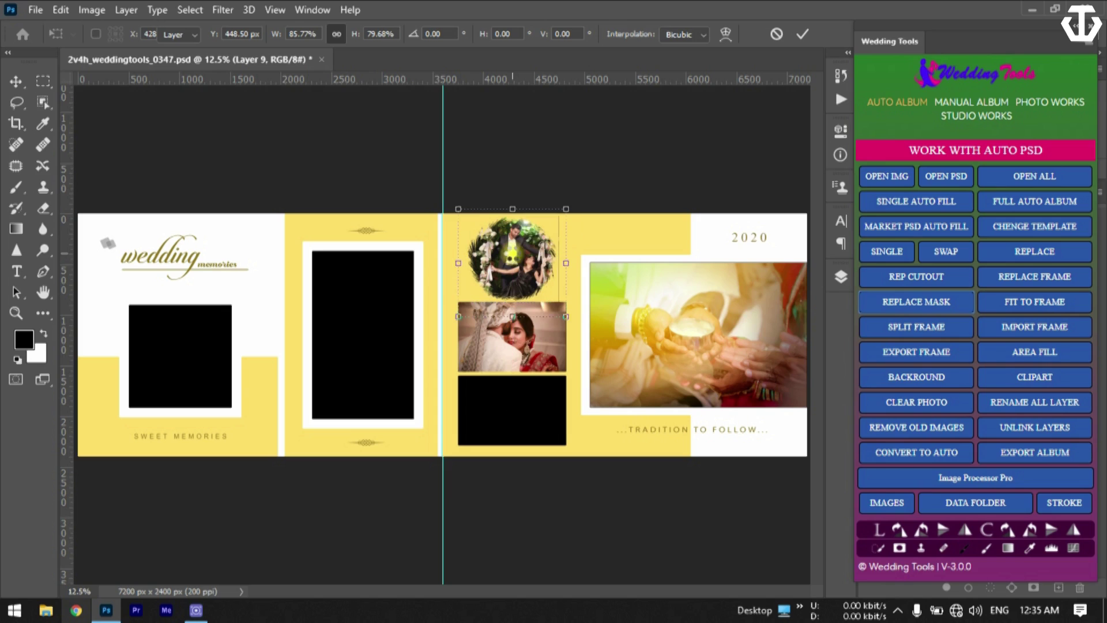
{"action": "left_click", "coordinate": [549, 141]}
{"action": "left_click", "coordinate": [537, 252]}
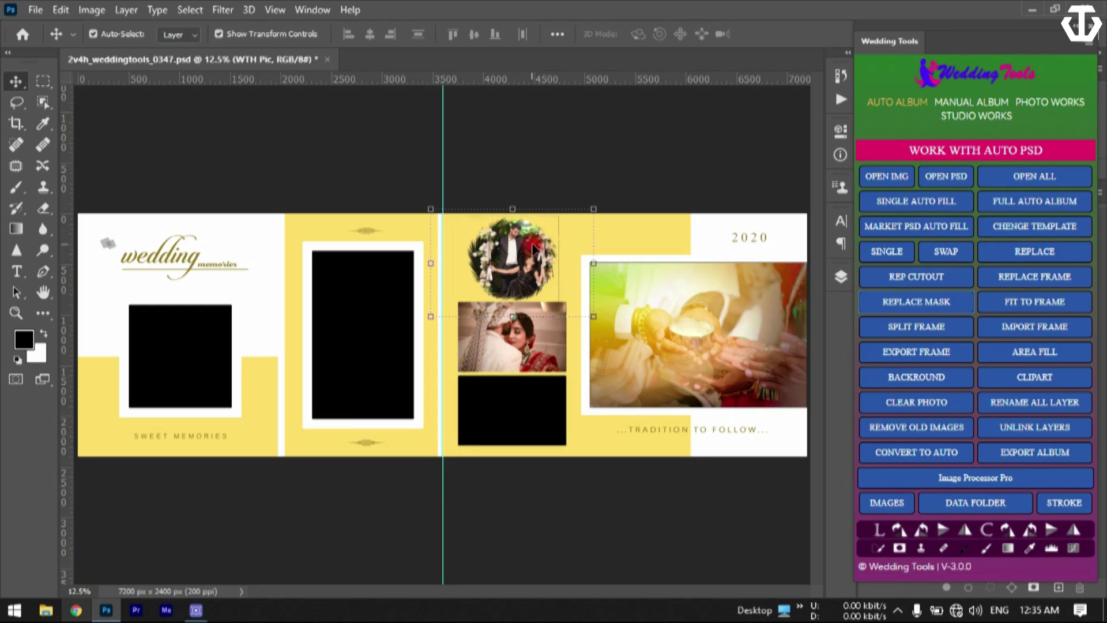
{"action": "left_click", "coordinate": [529, 158]}
- Replace the mask of the middle horizontal photo with WT Creater Mask (1) from the Creater folder
{"action": "left_click", "coordinate": [559, 355]}
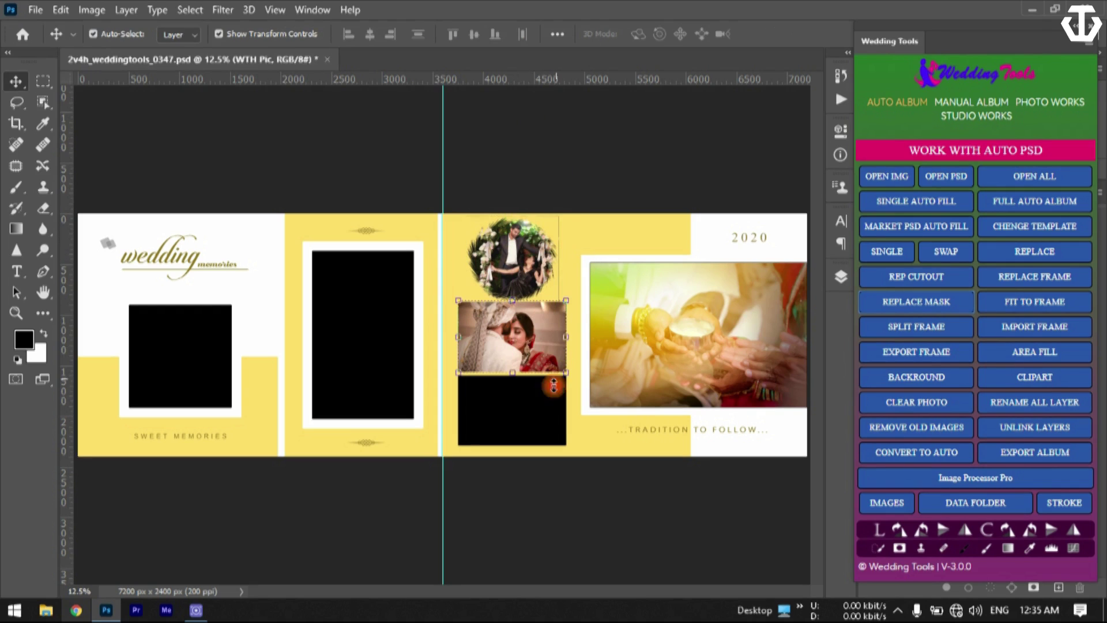
{"action": "left_click", "coordinate": [897, 313]}
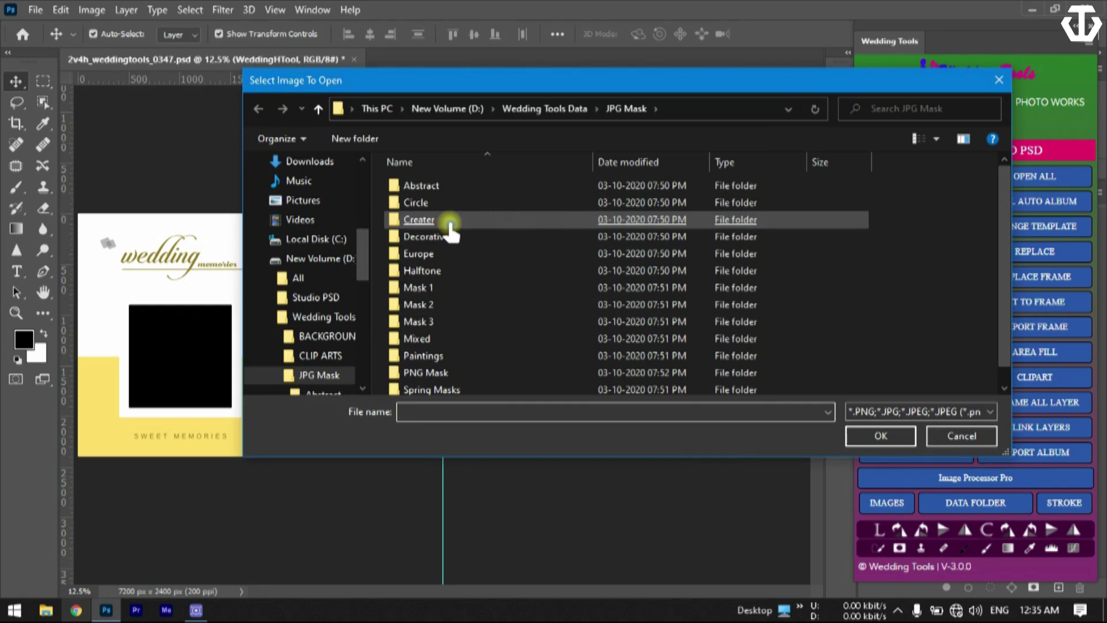
{"action": "double_click", "coordinate": [450, 224]}
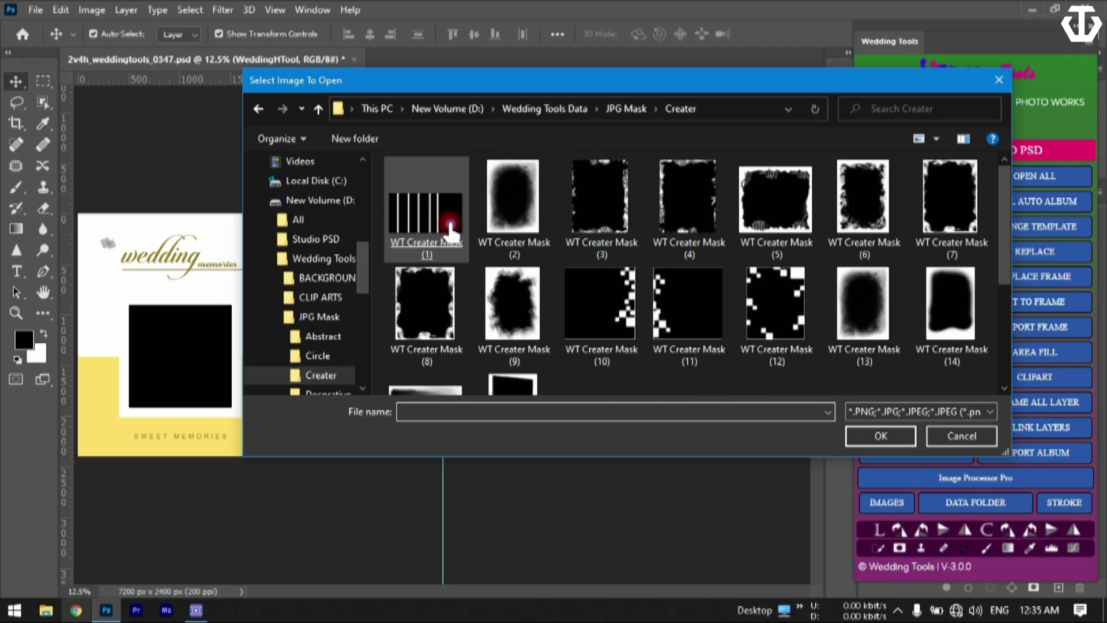
{"action": "left_click", "coordinate": [445, 234]}
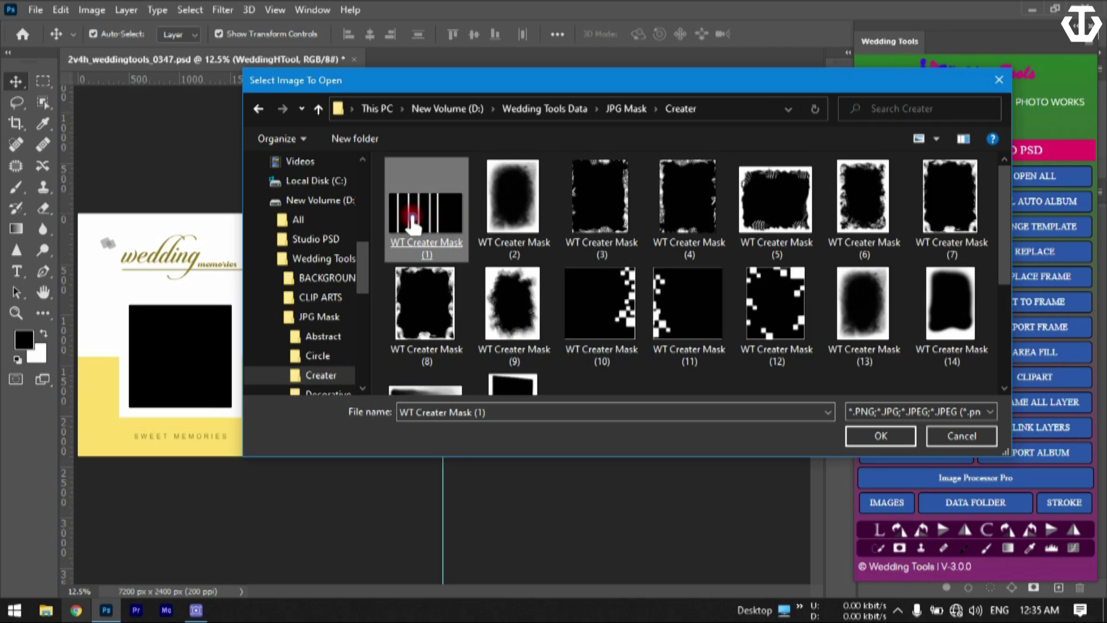
{"action": "double_click", "coordinate": [413, 222]}
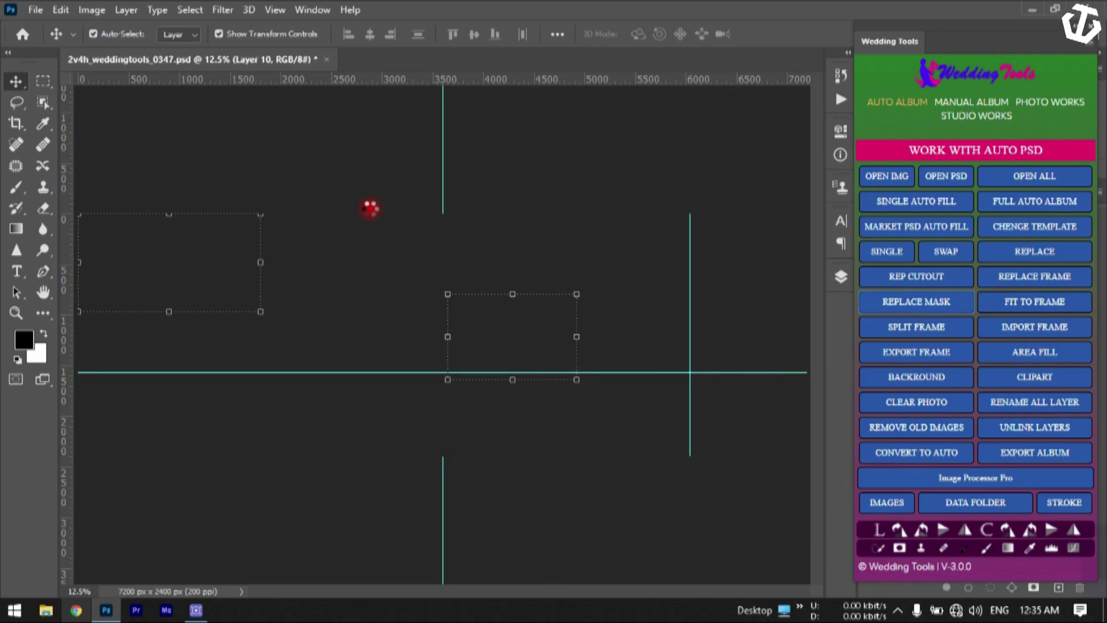
{"action": "left_click", "coordinate": [502, 506]}
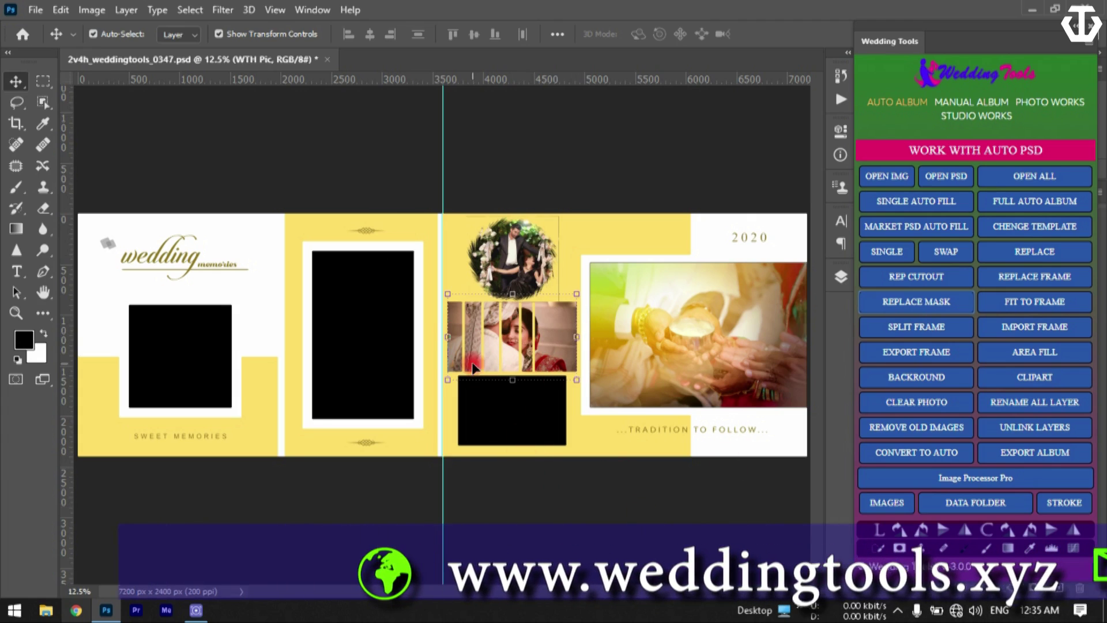
- Enlarge the photo in the striped middle mask to about 295% and refit it to its mask with Fit to Frame
{"action": "left_click", "coordinate": [899, 353]}
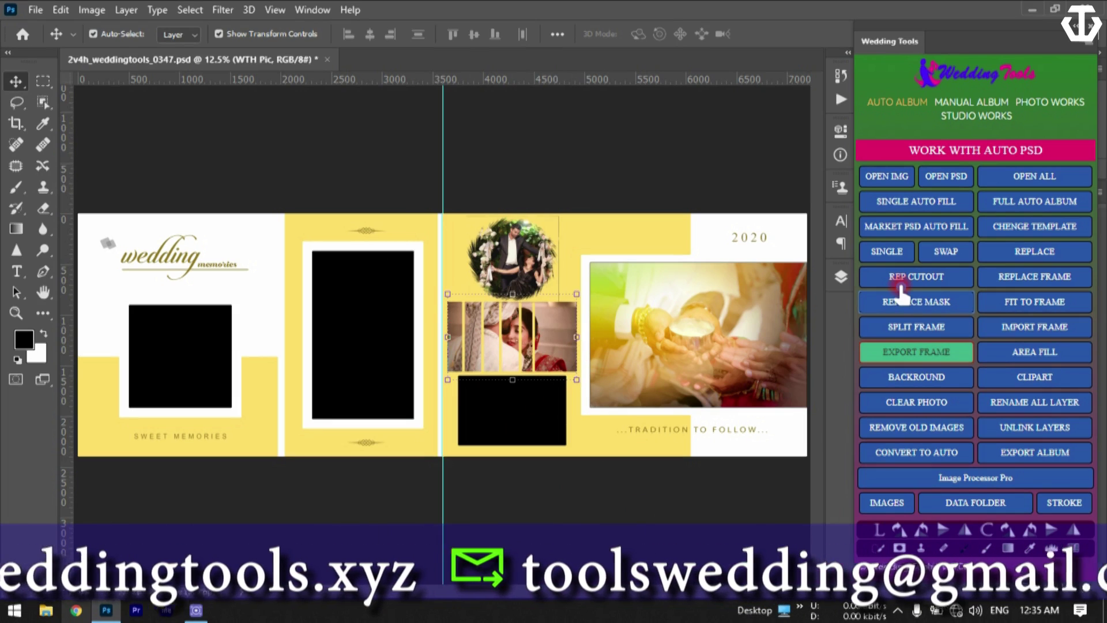
{"action": "left_click", "coordinate": [917, 305]}
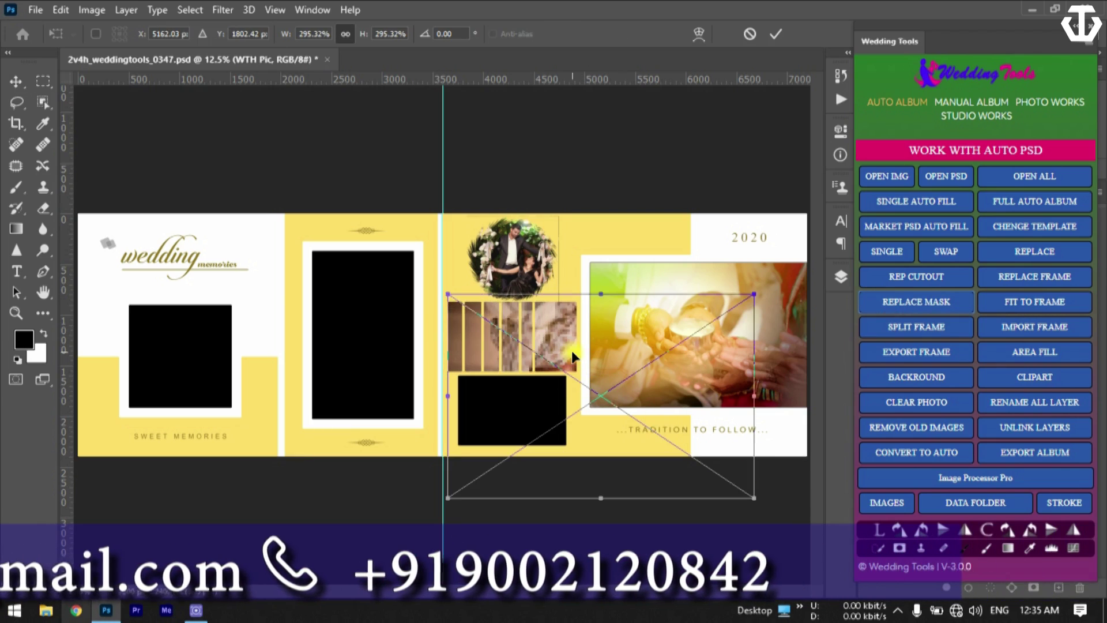
{"action": "key", "text": "Return"}
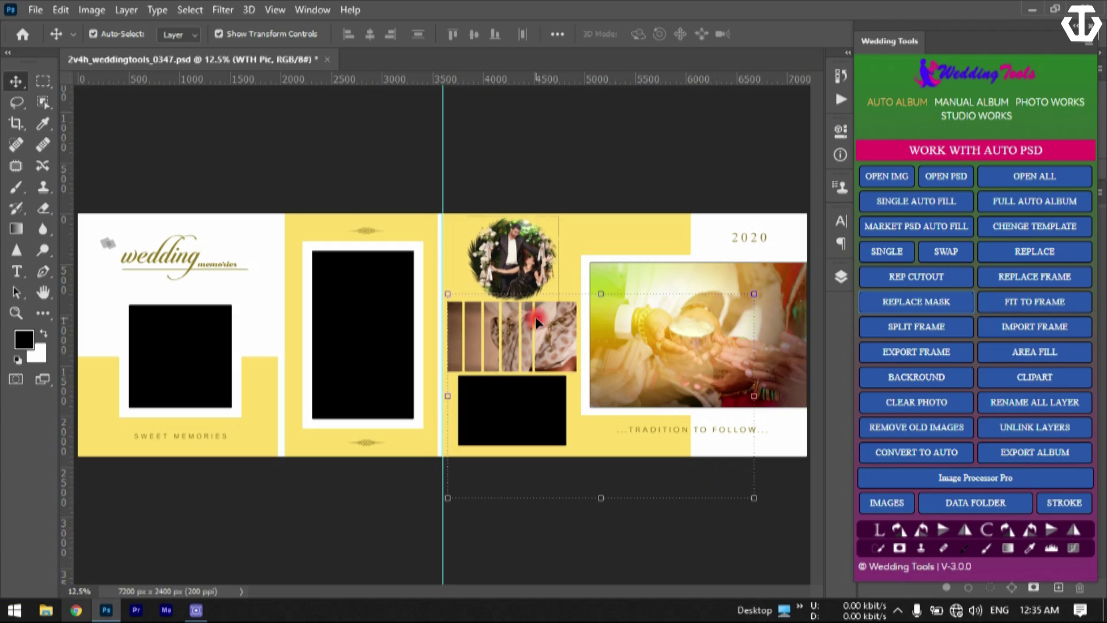
{"action": "left_click", "coordinate": [1007, 305]}
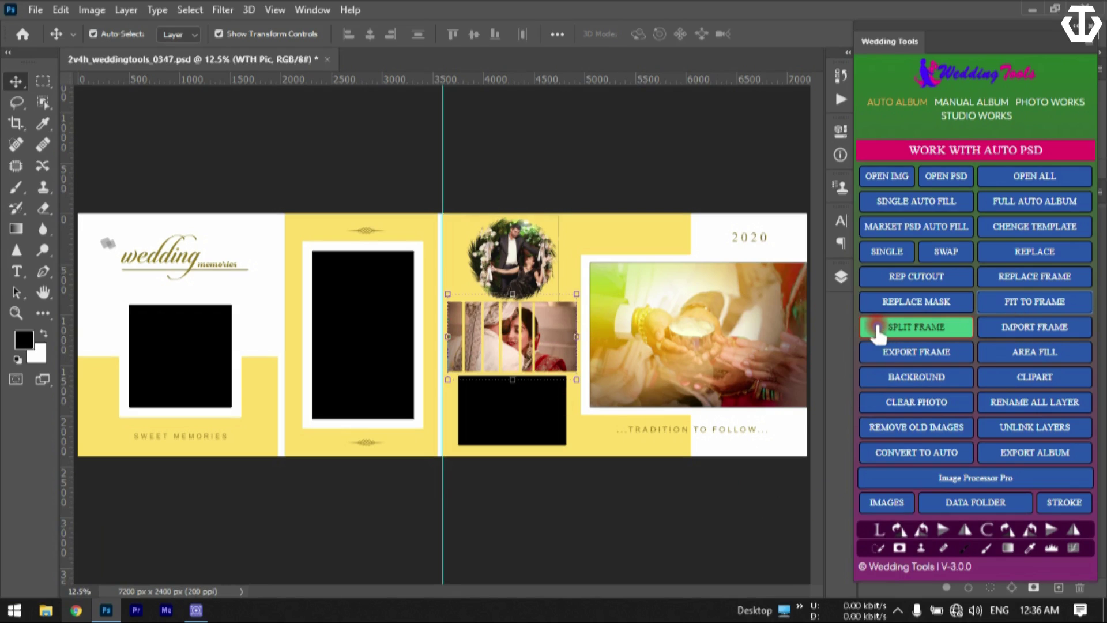
- Create a new blank 12x32 album page using the Manual Album functions
{"action": "left_click", "coordinate": [976, 228]}
{"action": "left_click", "coordinate": [975, 151]}
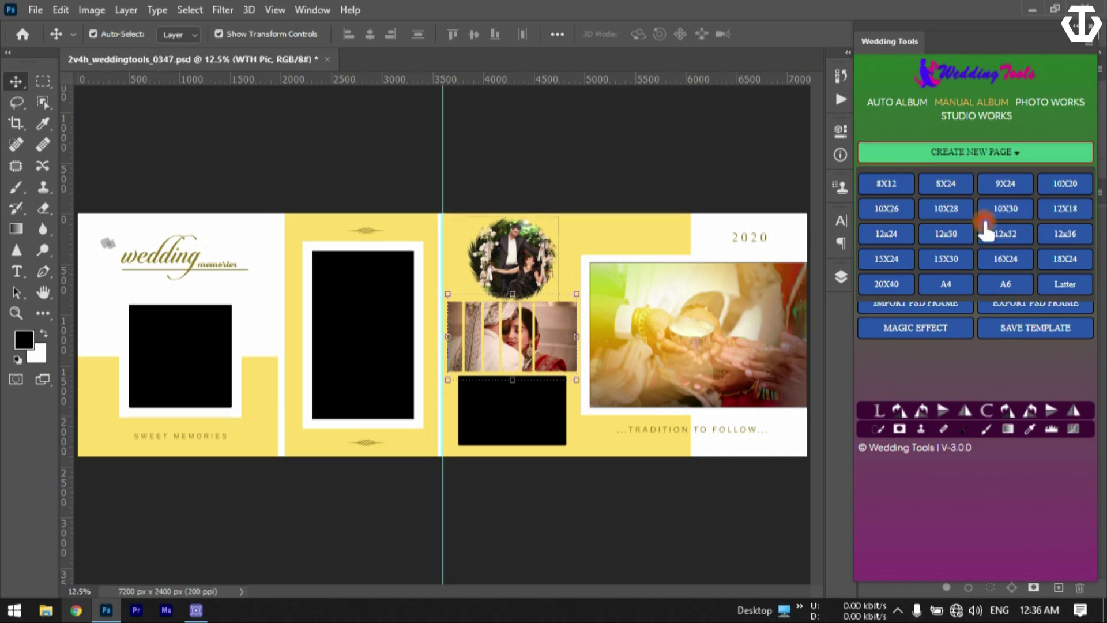
{"action": "left_click", "coordinate": [998, 234]}
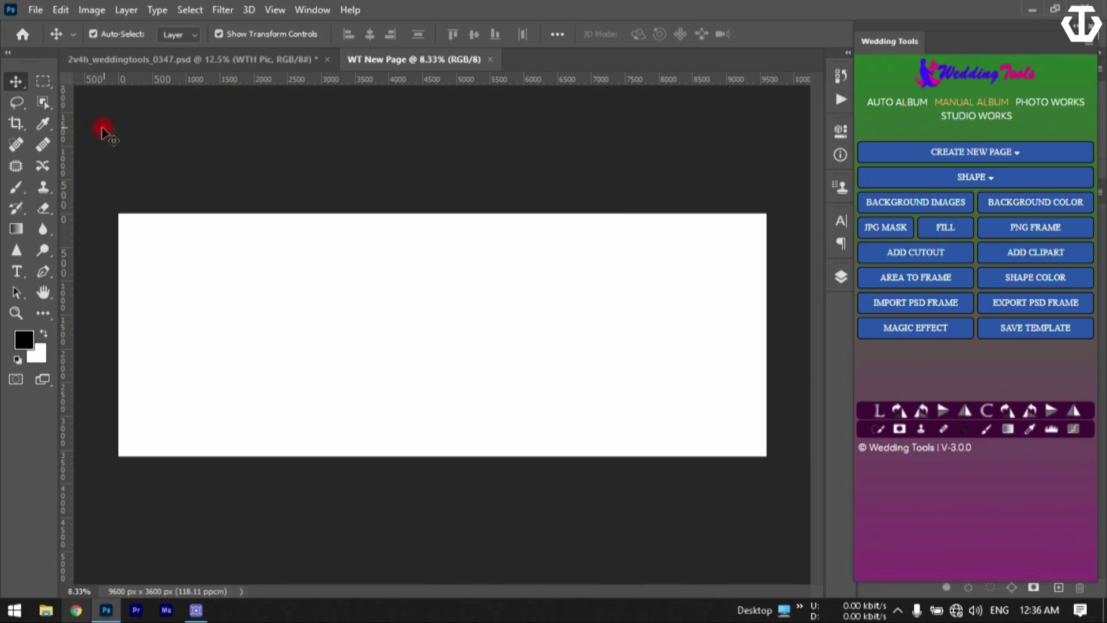
- Select five separate rectangular areas on the blank page with the marquee, three along the upper part and two along the lower part
{"action": "left_click", "coordinate": [42, 81]}
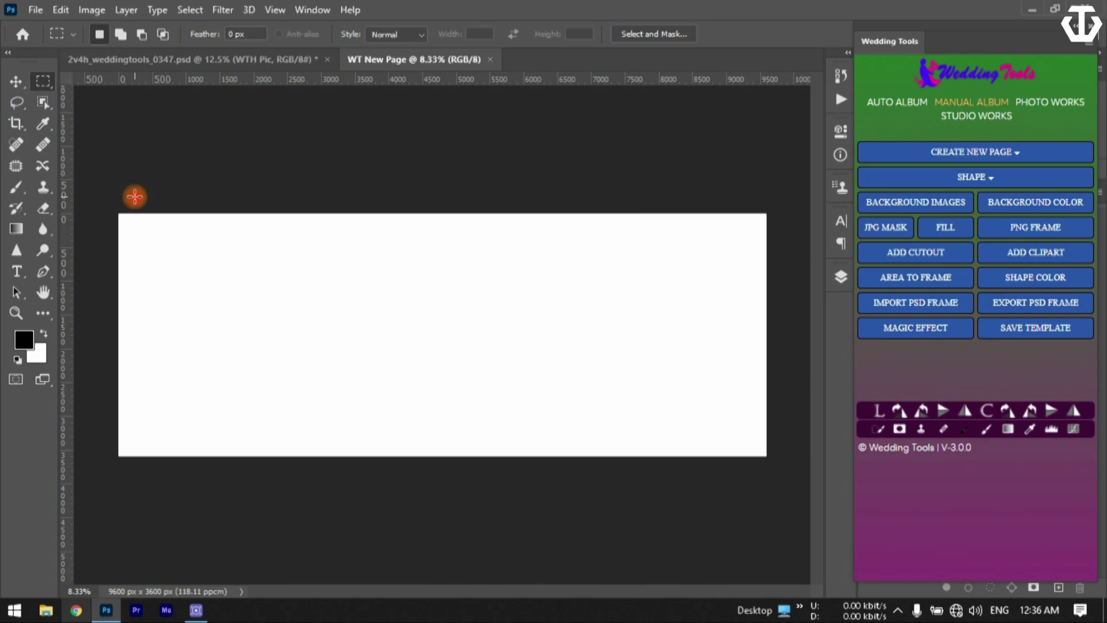
{"action": "left_click_drag", "start_coordinate": [146, 221], "coordinate": [315, 293]}
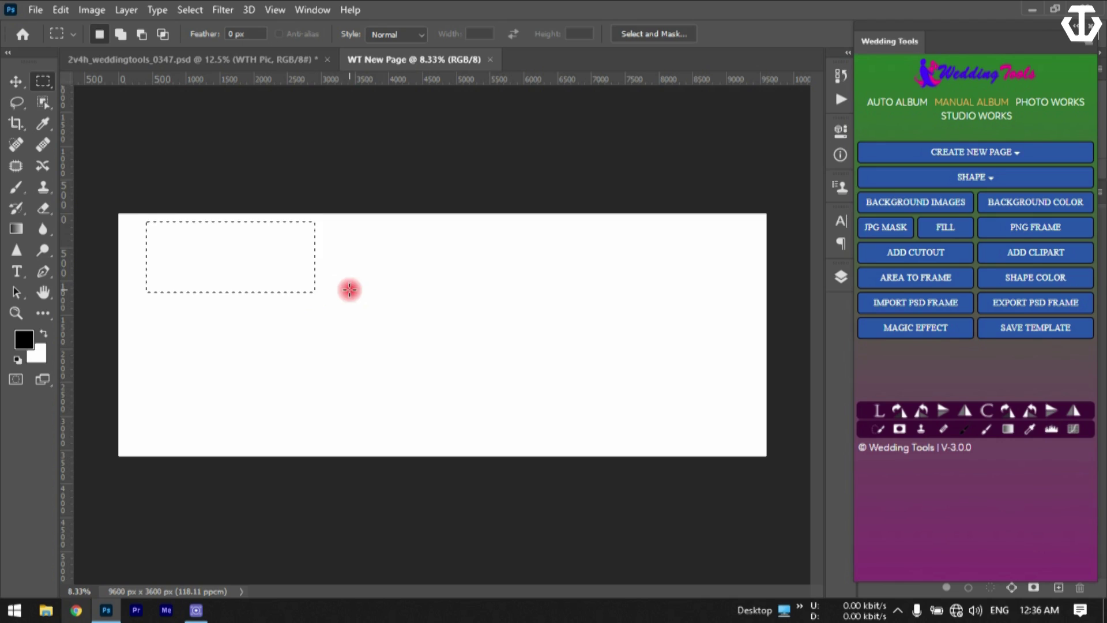
{"action": "key", "text": "shift"}
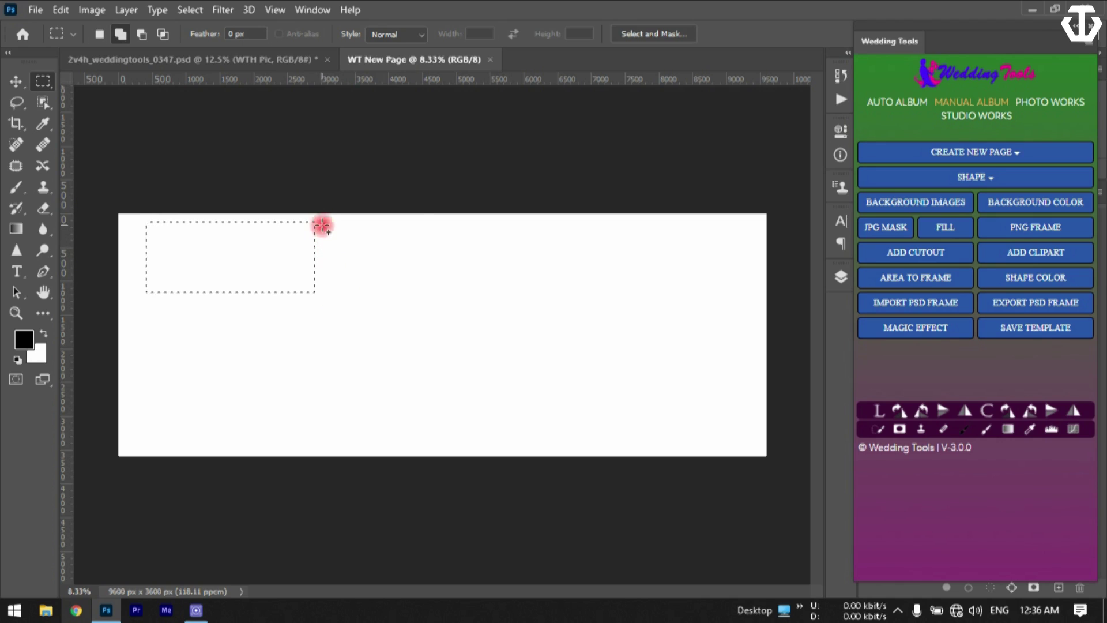
{"action": "left_click_drag", "start_coordinate": [322, 227], "coordinate": [649, 313]}
{"action": "left_click_drag", "start_coordinate": [247, 345], "coordinate": [347, 417]}
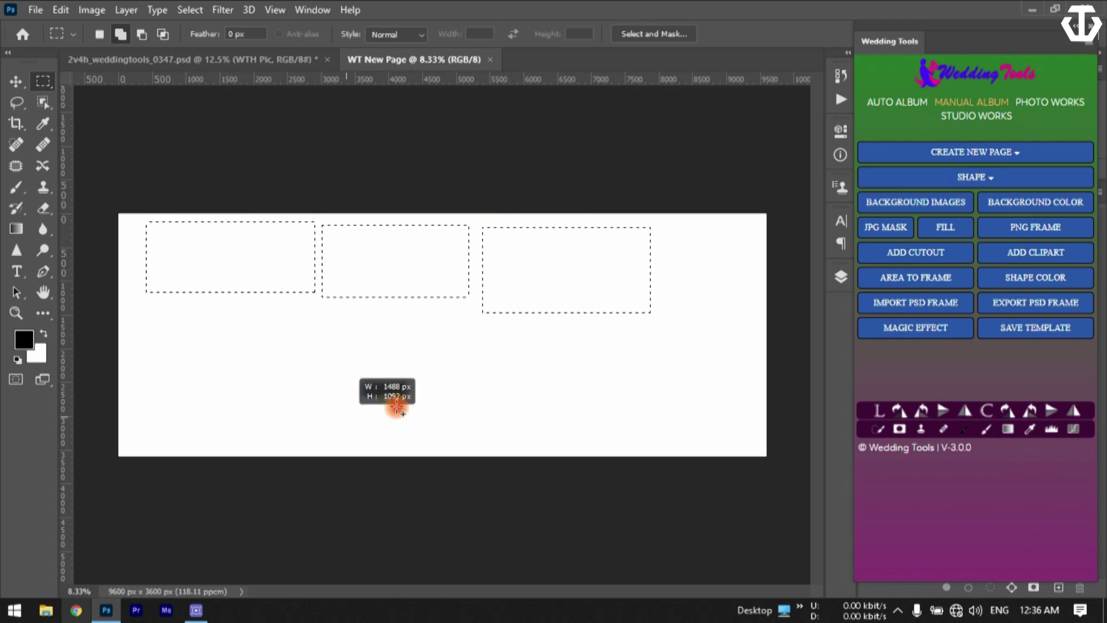
{"action": "mouse_move", "coordinate": [413, 356]}
{"action": "left_mouse_down"}
{"action": "mouse_move", "coordinate": [681, 453]}
{"action": "mouse_move", "coordinate": [721, 456]}
{"action": "left_mouse_up"}
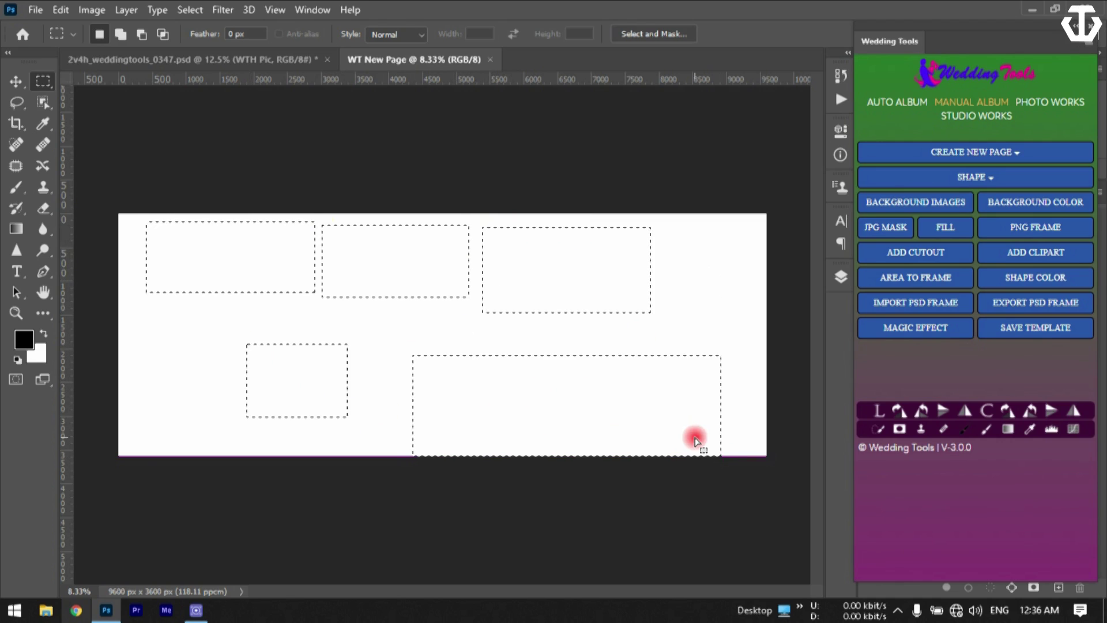
- Fill the five selected areas with the solid grey-brown colour #9d8e8e
{"action": "left_click", "coordinate": [924, 233]}
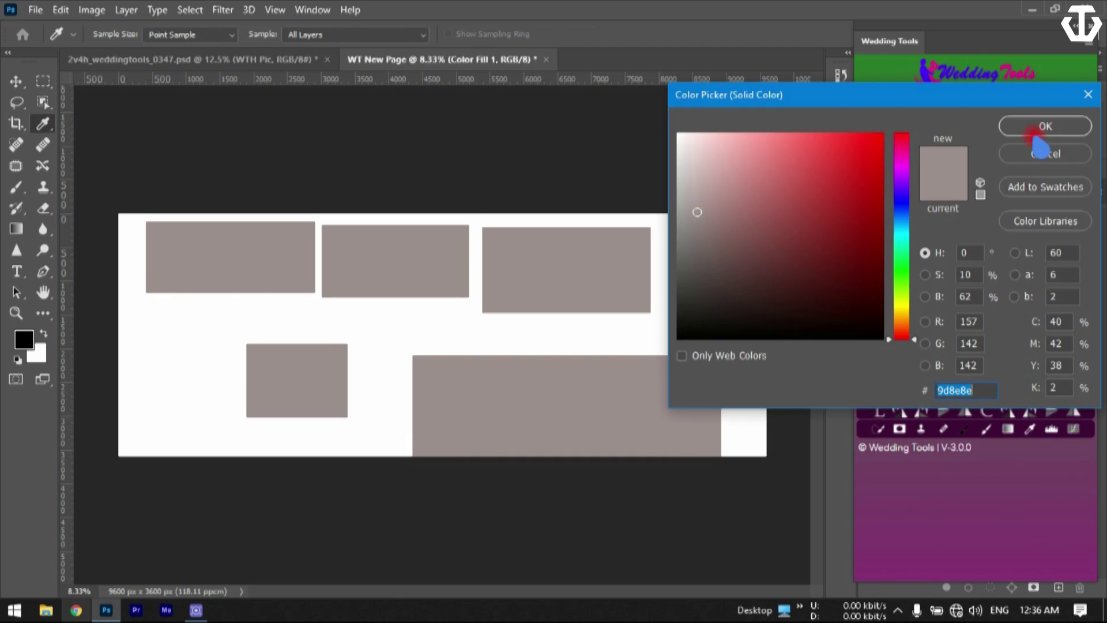
{"action": "left_click", "coordinate": [1035, 136]}
{"action": "left_click", "coordinate": [917, 275]}
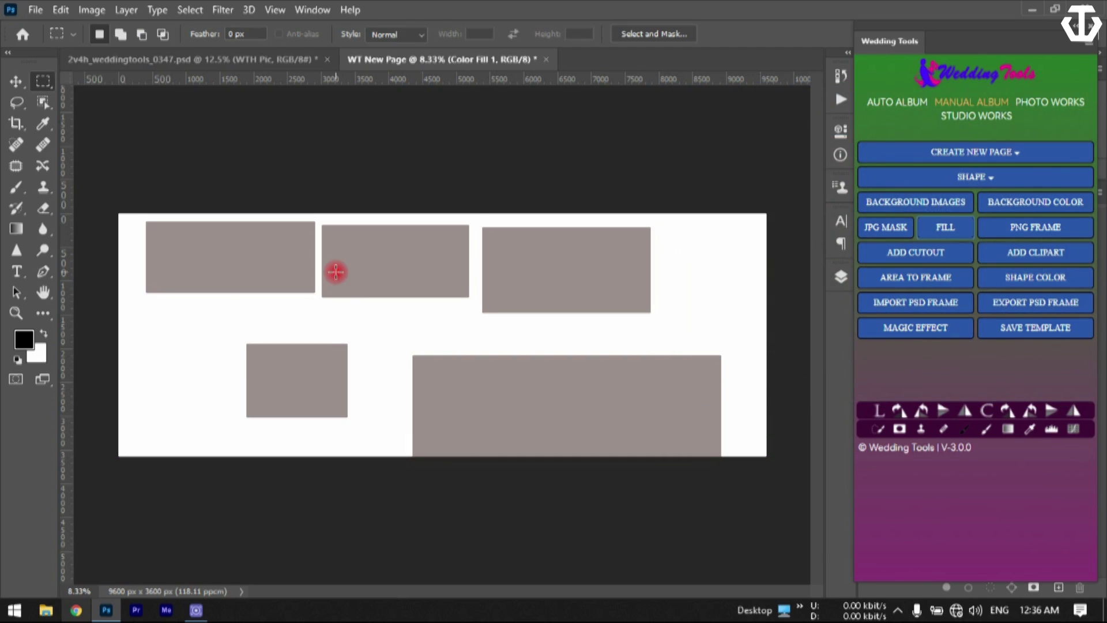
- Examine how the filled rectangles are organised in the layer list and return to the Auto Album functions
{"action": "left_click", "coordinate": [16, 82]}
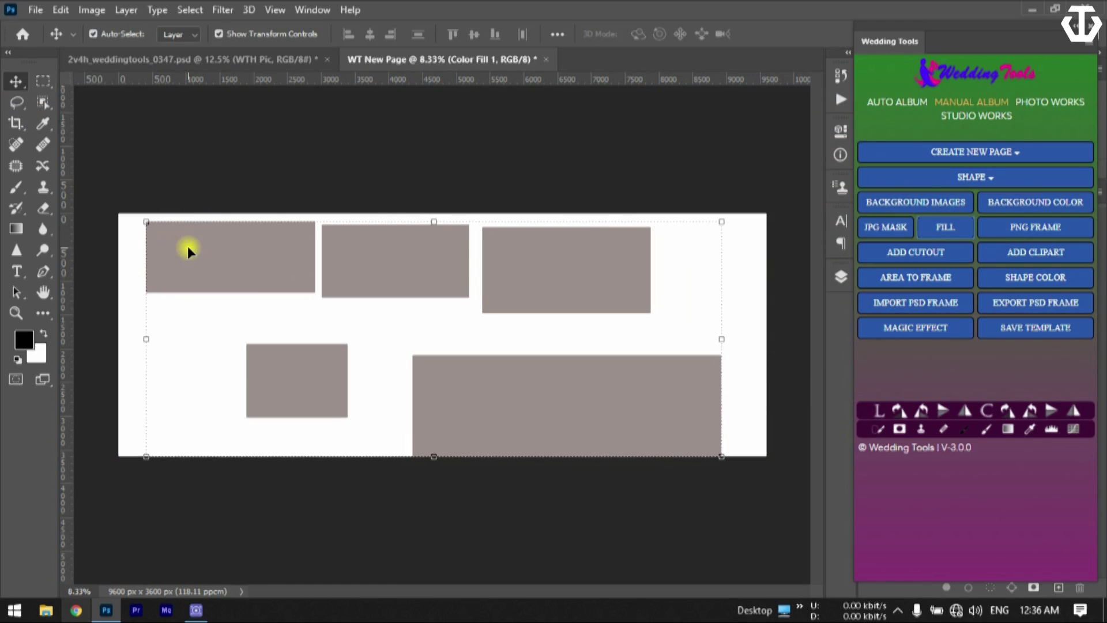
{"action": "left_click", "coordinate": [558, 265]}
{"action": "left_click", "coordinate": [328, 381]}
{"action": "left_click", "coordinate": [841, 277]}
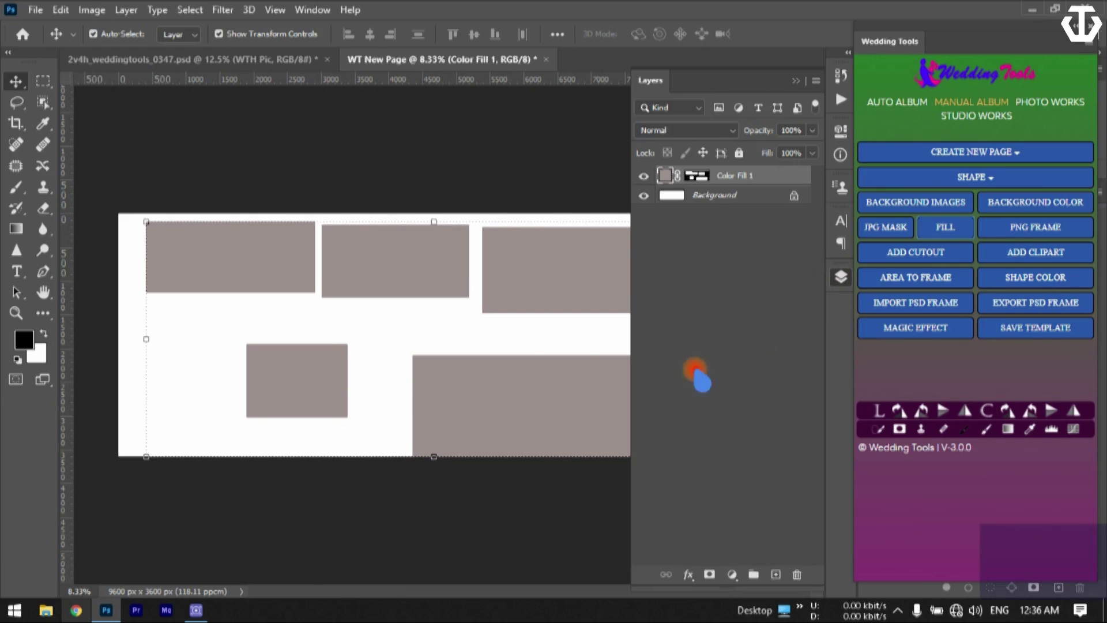
{"action": "left_click", "coordinate": [859, 293]}
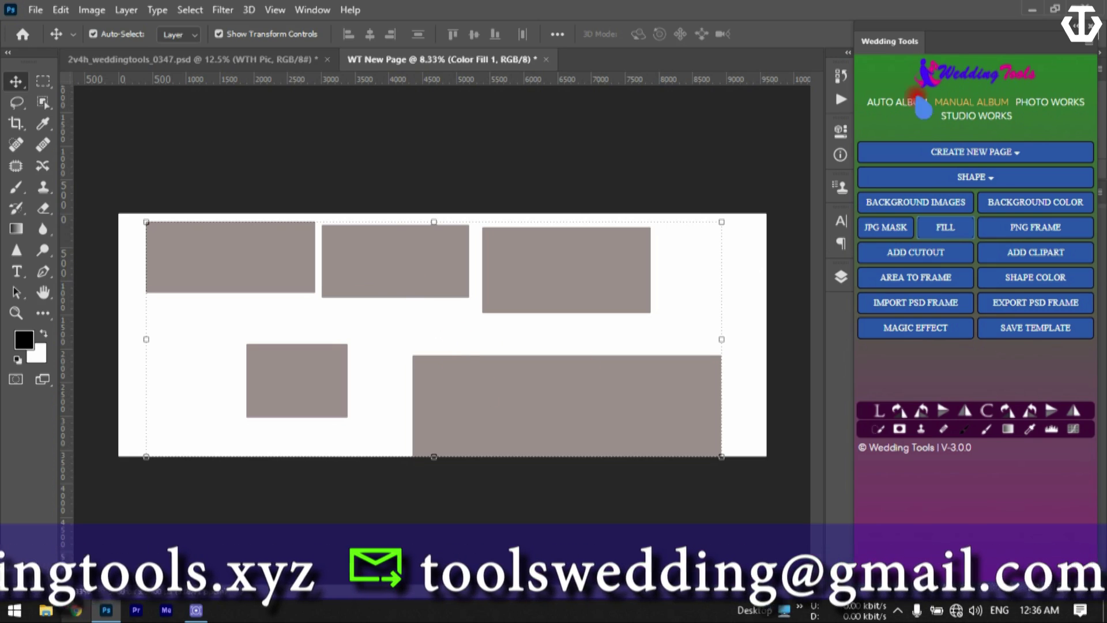
{"action": "left_click", "coordinate": [897, 102]}
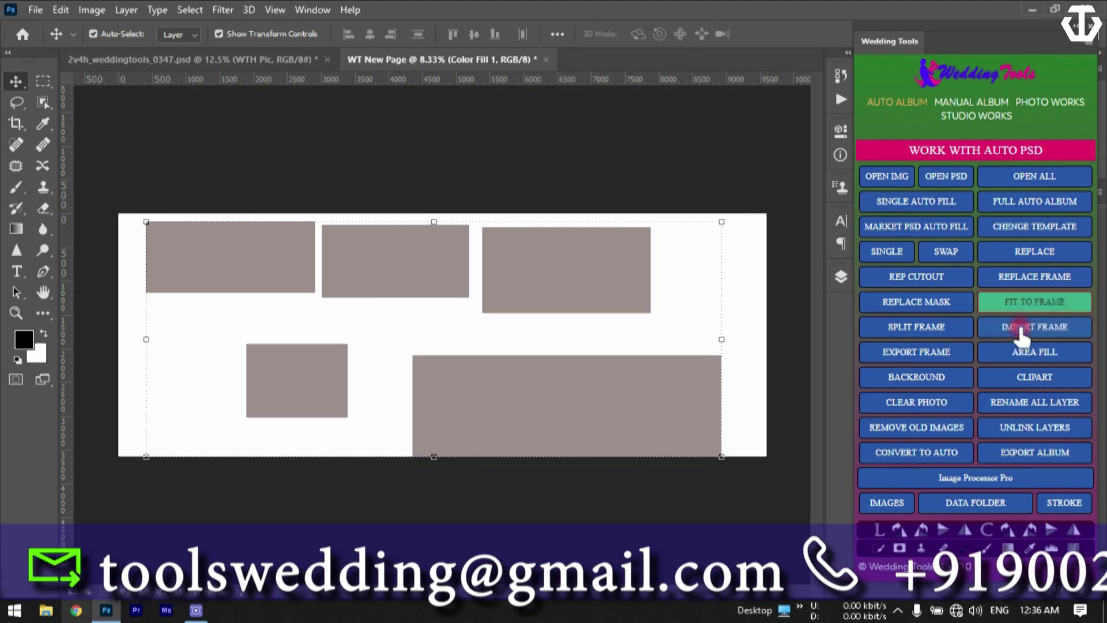
- Split the grey-brown fill into separate frame layers, and check the individual frames and their layer list
{"action": "left_click", "coordinate": [923, 328]}
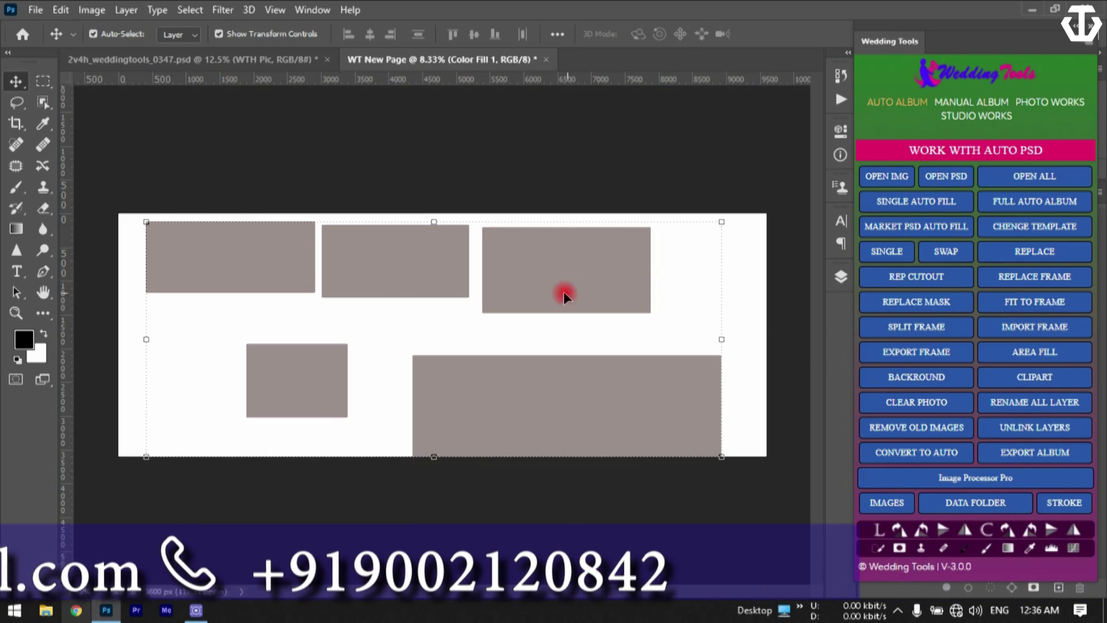
{"action": "left_click", "coordinate": [910, 329]}
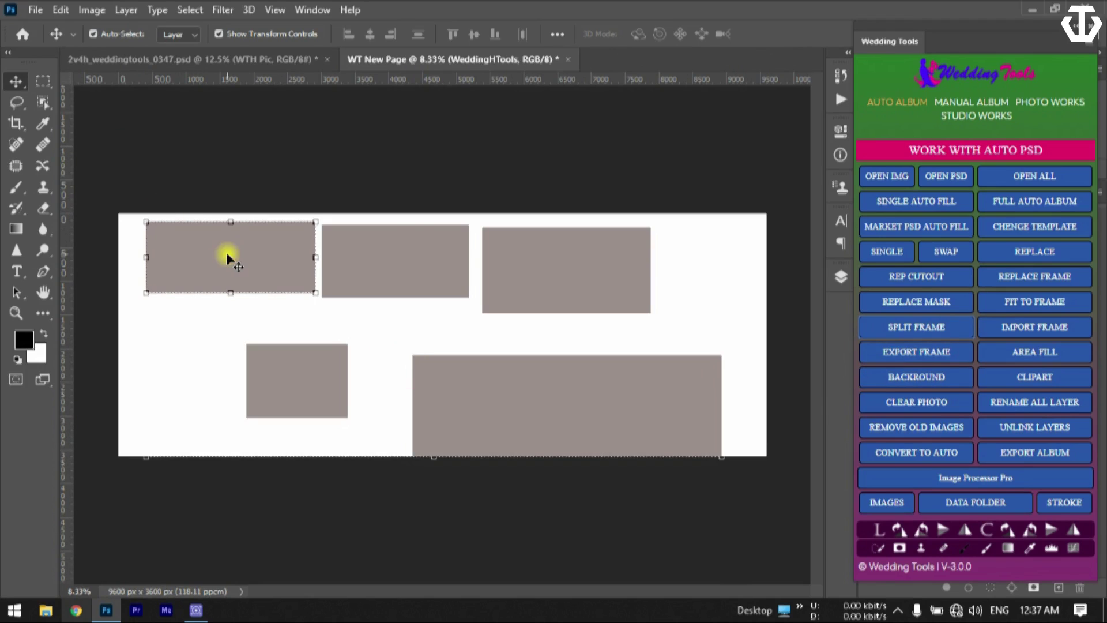
{"action": "left_click", "coordinate": [597, 274]}
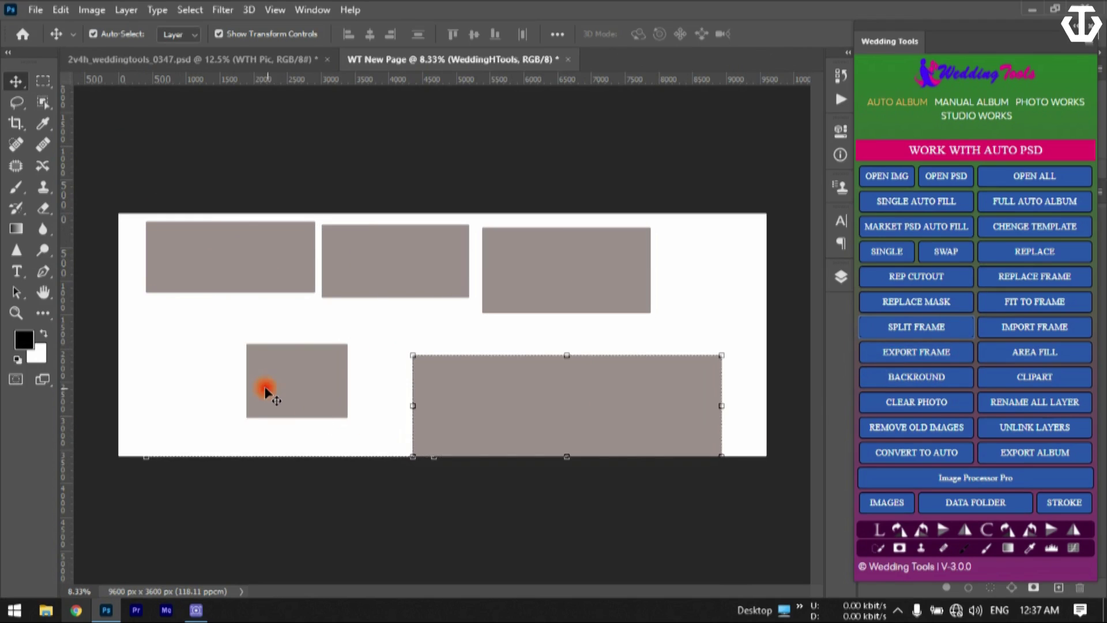
{"action": "left_click", "coordinate": [237, 275]}
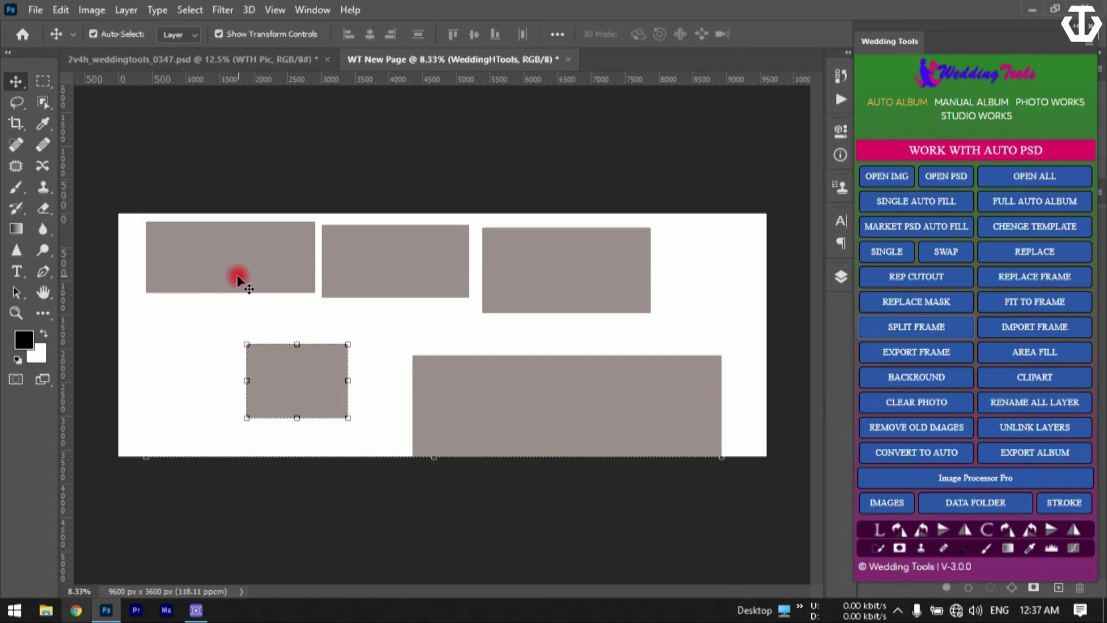
{"action": "left_click", "coordinate": [346, 262]}
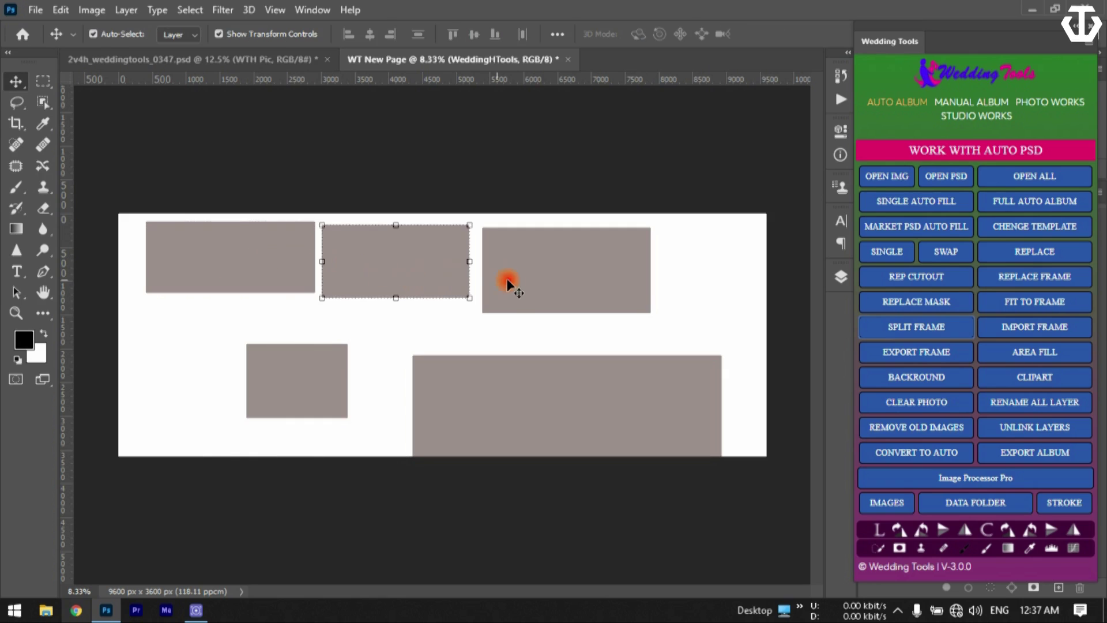
{"action": "left_click", "coordinate": [895, 247]}
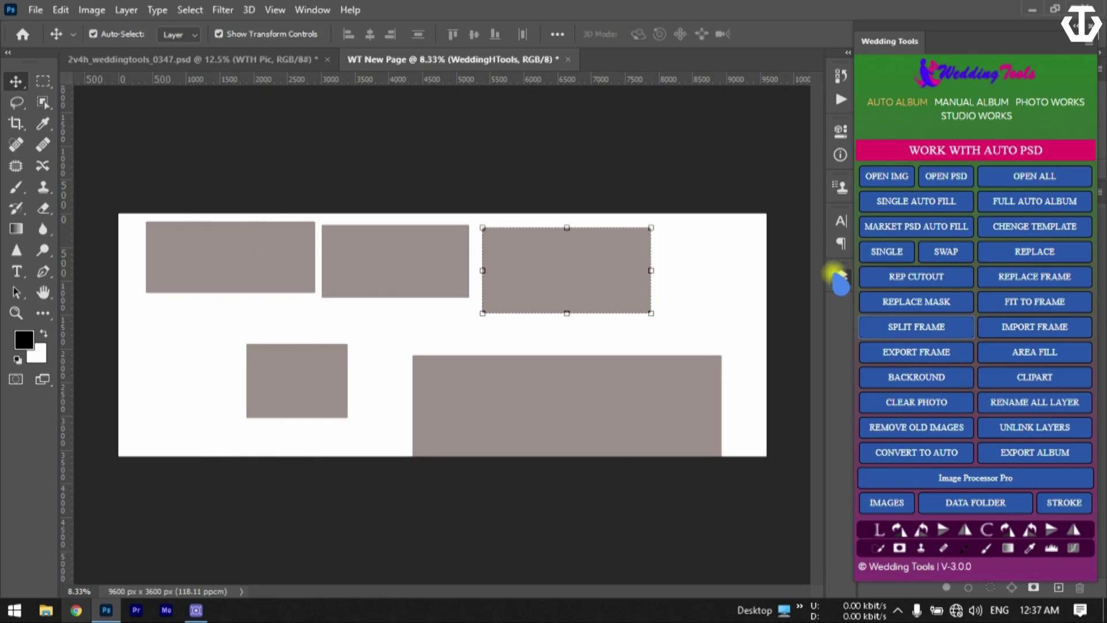
{"action": "left_click", "coordinate": [841, 277]}
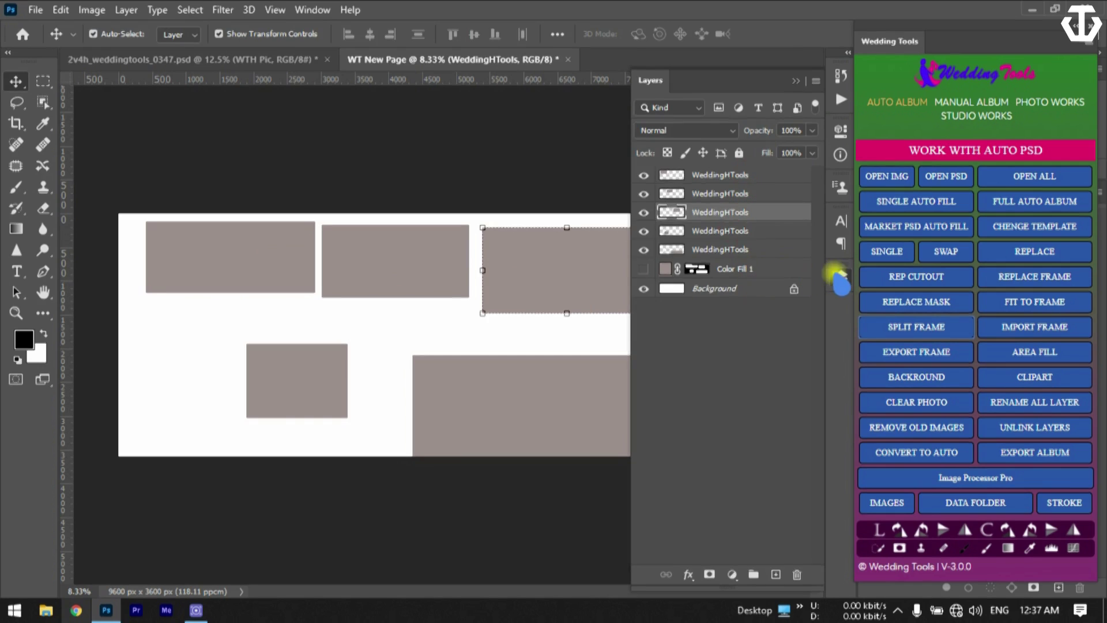
- Try rotating the third upper frame by about -5.4 degrees and undo the rotation
{"action": "left_click", "coordinate": [550, 297]}
{"action": "left_click_drag", "start_coordinate": [468, 264], "coordinate": [507, 272]}
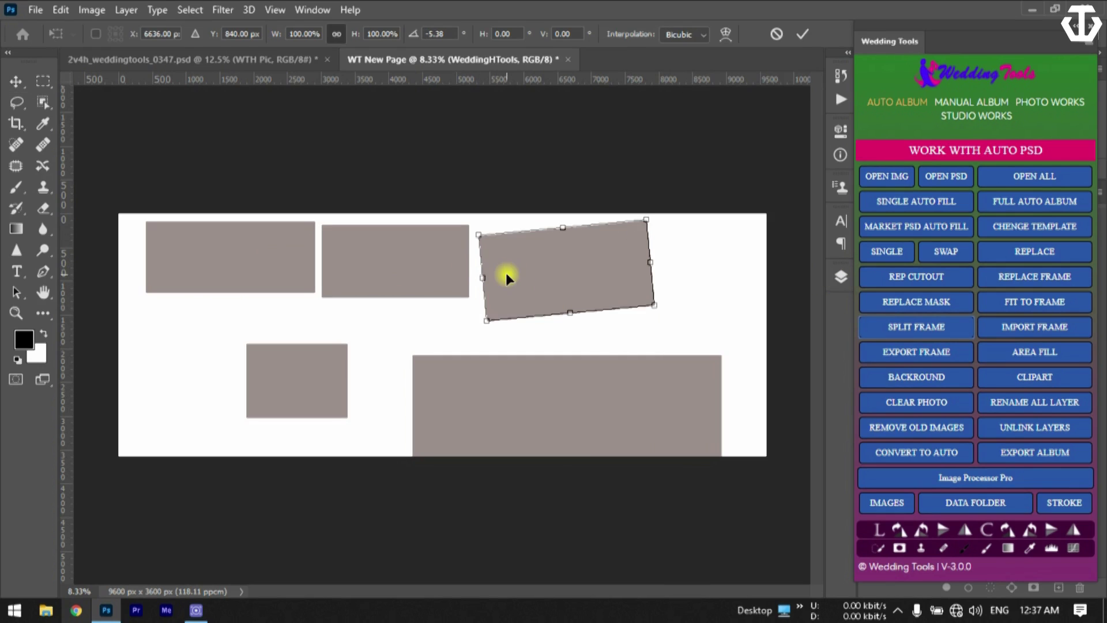
{"action": "double_click", "coordinate": [515, 256]}
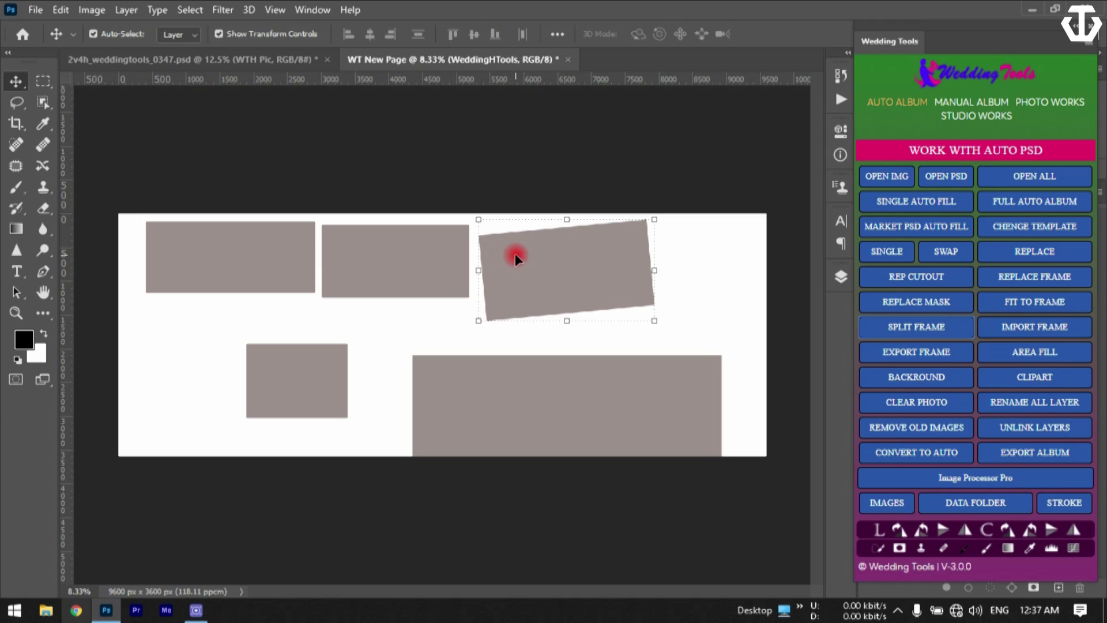
{"action": "key", "text": "ctrl+z"}
{"action": "key", "text": "ctrl+z"}
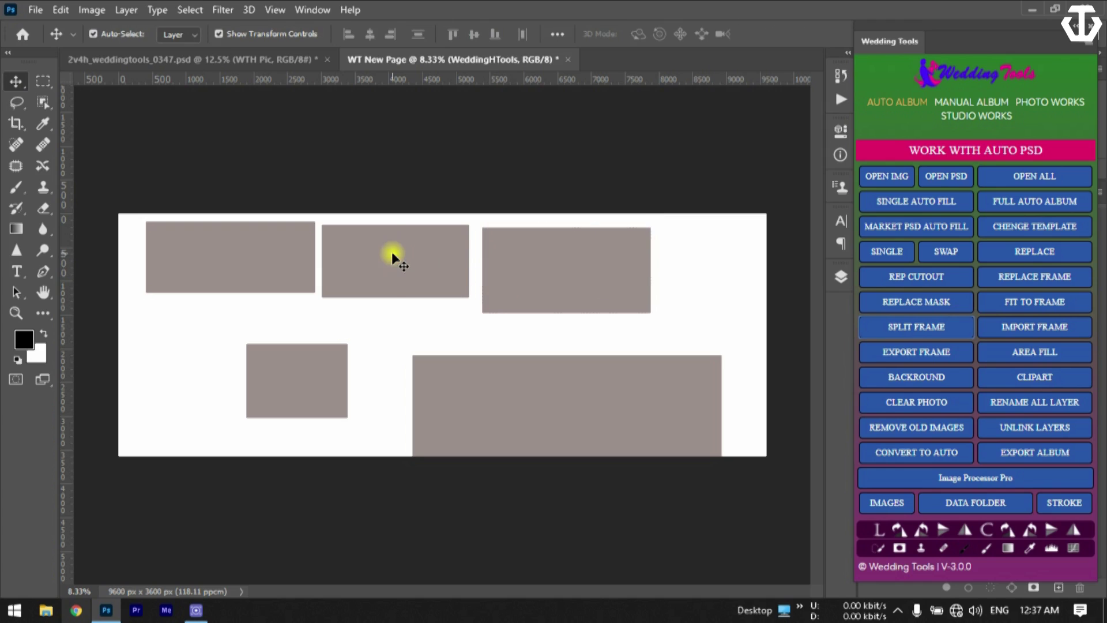
- Fill all five separated frames with photos using Single Auto Fill
{"action": "left_click", "coordinate": [392, 257]}
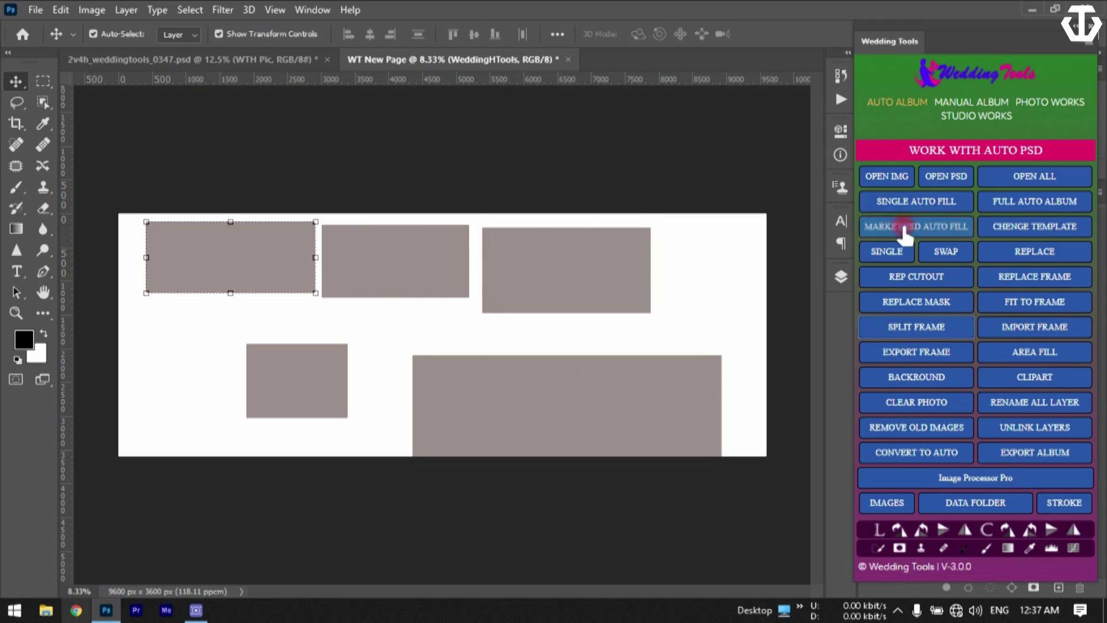
{"action": "left_click", "coordinate": [909, 202]}
{"action": "left_click", "coordinate": [555, 230]}
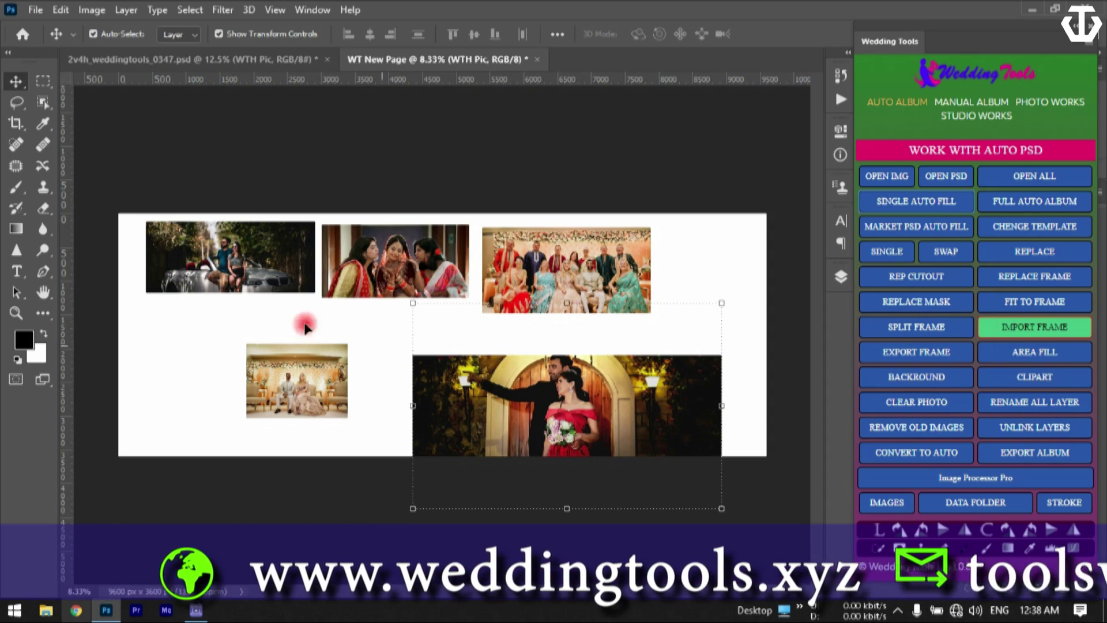
- Look at the large photo of the hands on the 2v4h_weddingtools_0347.psd page and return to the new page
{"action": "left_click", "coordinate": [227, 60]}
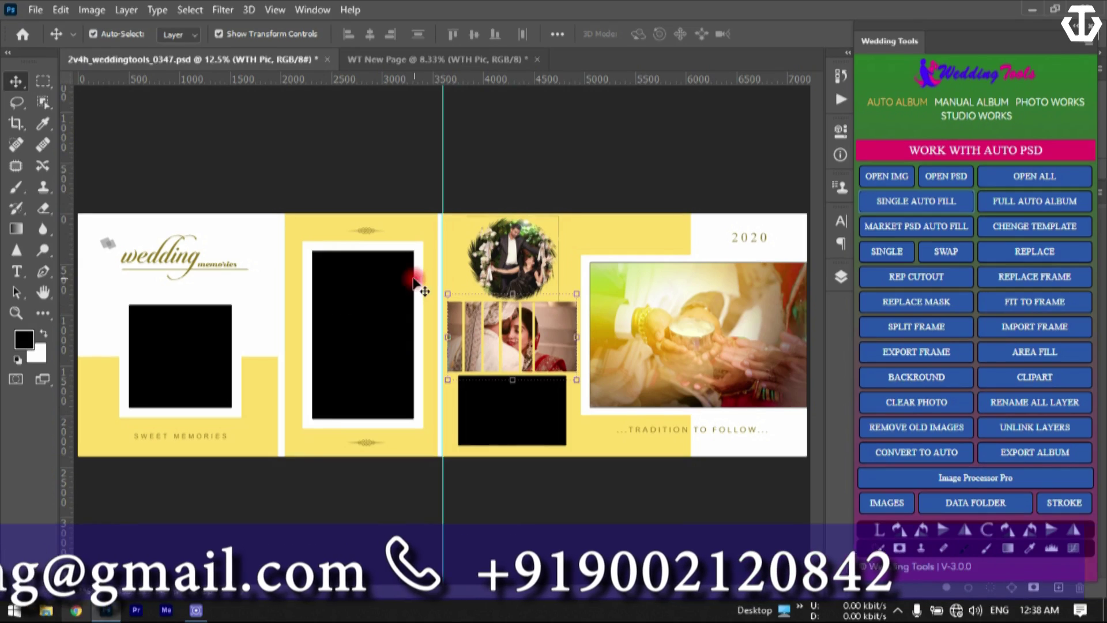
{"action": "left_click", "coordinate": [726, 316]}
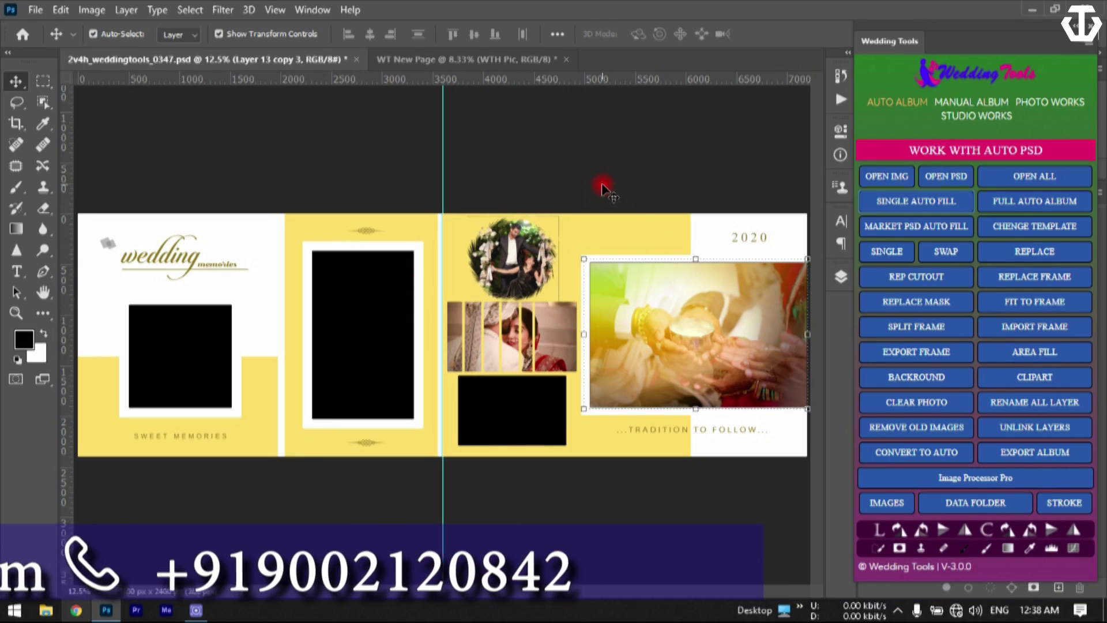
{"action": "left_click", "coordinate": [465, 58]}
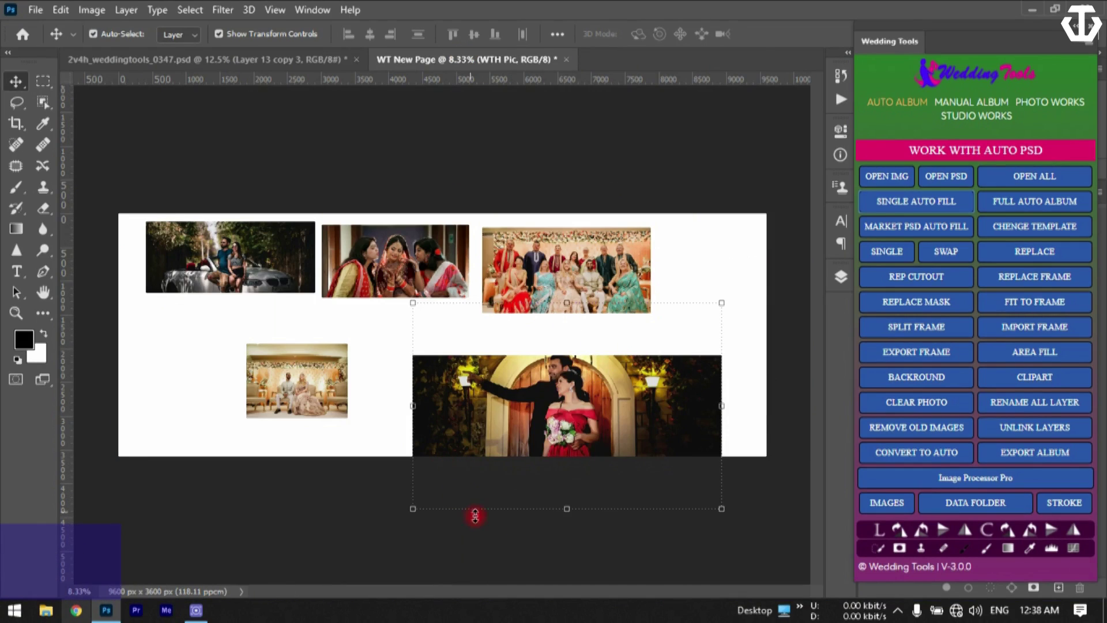
- Delete all the photos and frames from the new page and leave nothing selected
{"action": "left_click_drag", "start_coordinate": [476, 516], "coordinate": [99, 231]}
{"action": "key", "text": "Delete"}
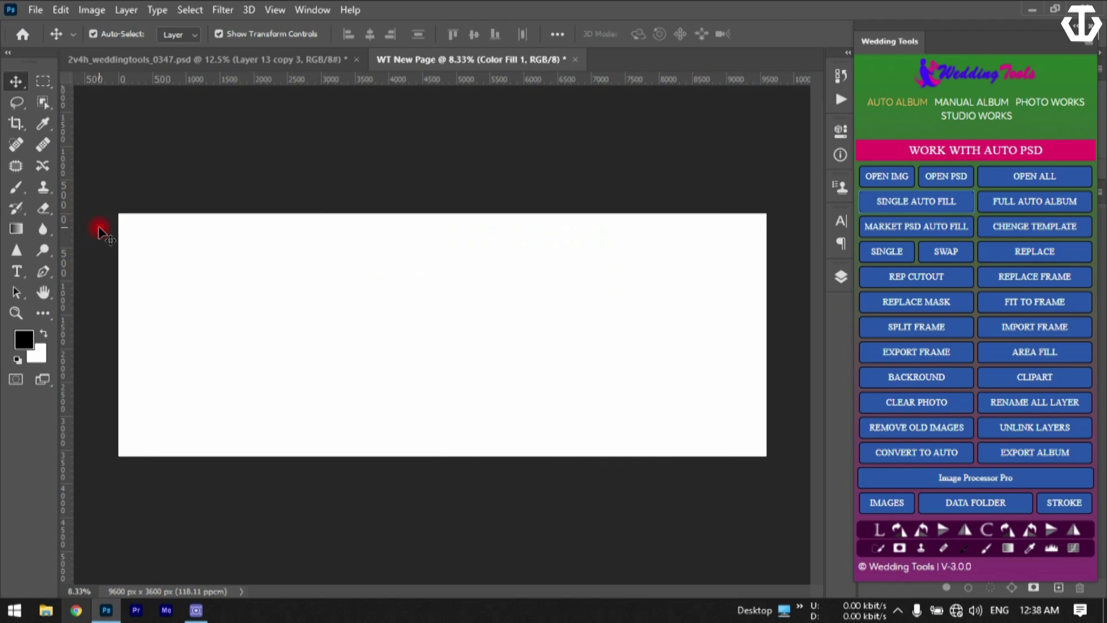
{"action": "left_click_drag", "start_coordinate": [563, 392], "coordinate": [719, 505]}
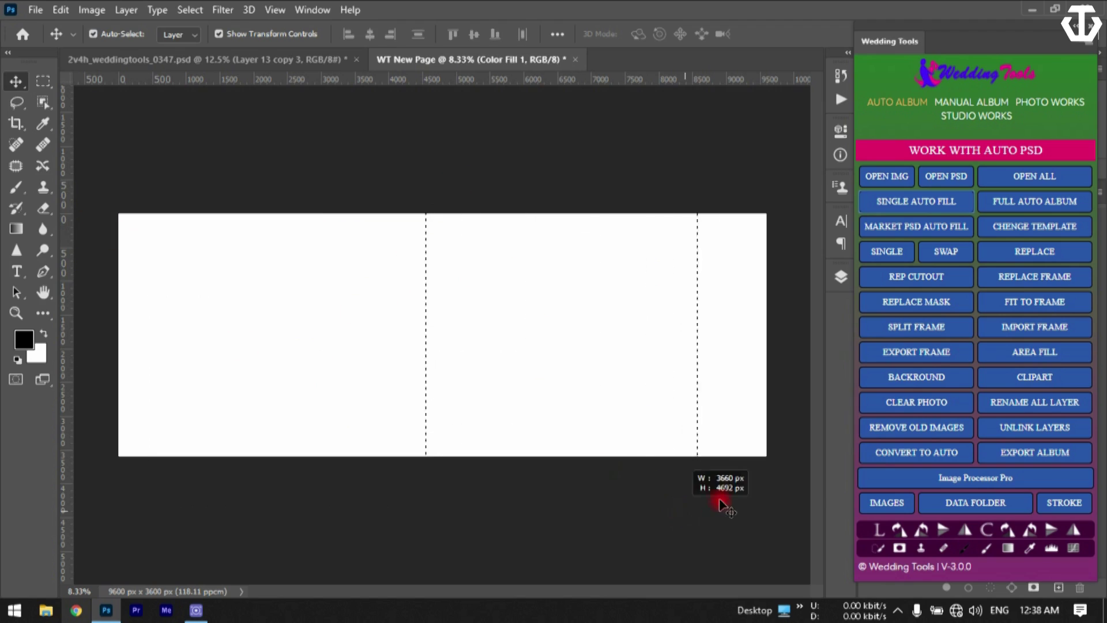
{"action": "left_click", "coordinate": [482, 333]}
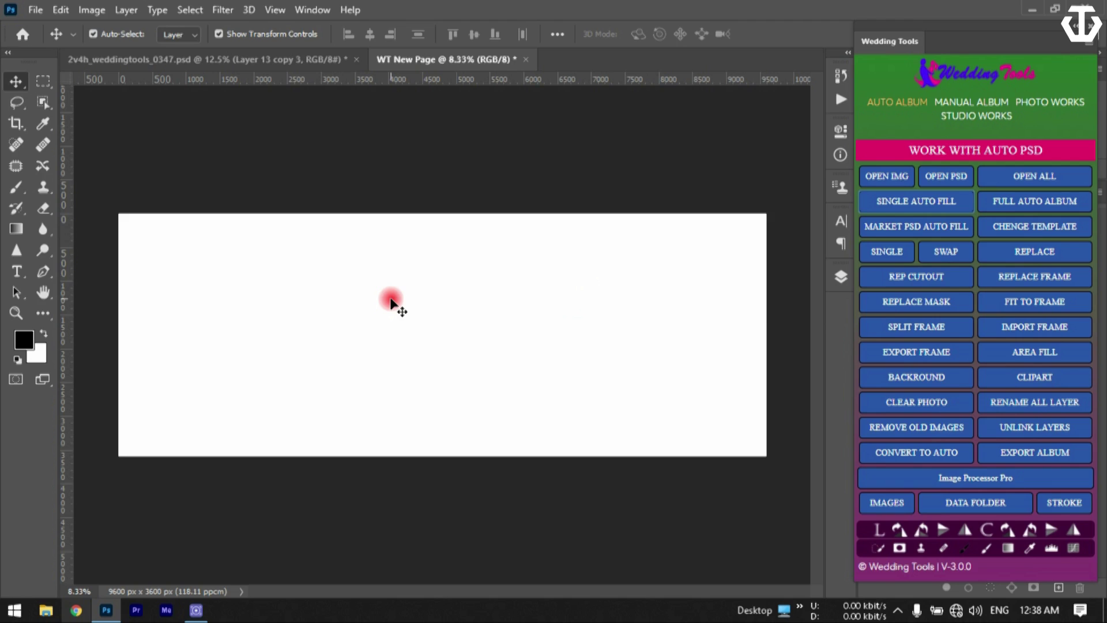
- Start Import Frame and check the properties of the PSD FRAMES LAYOUT folder in Wedding Tools Data
{"action": "left_click", "coordinate": [1010, 327]}
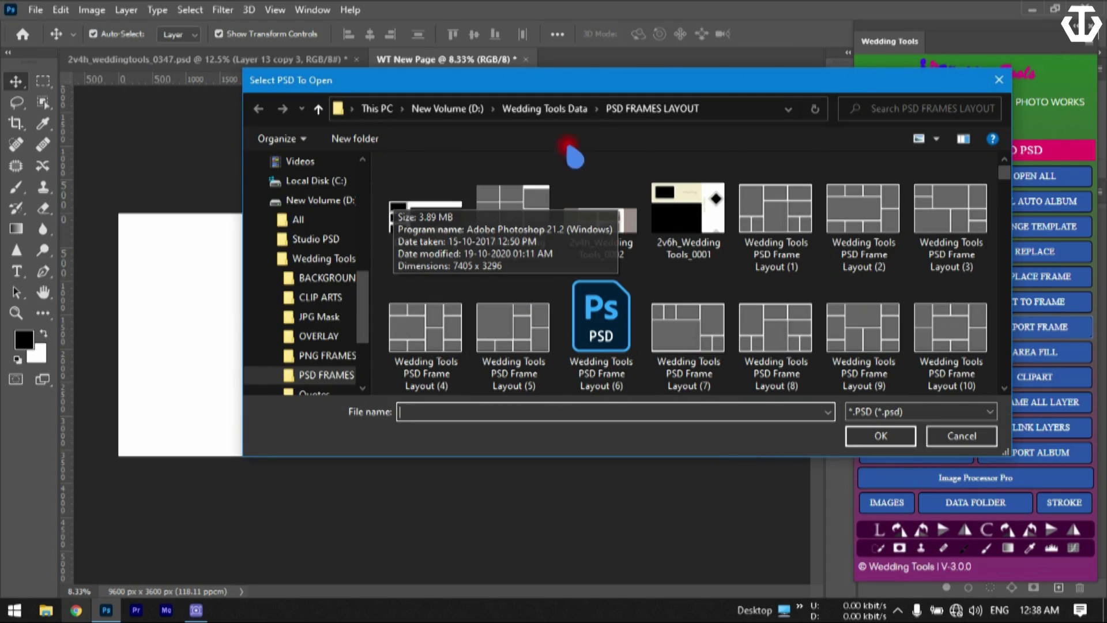
{"action": "left_click", "coordinate": [562, 111]}
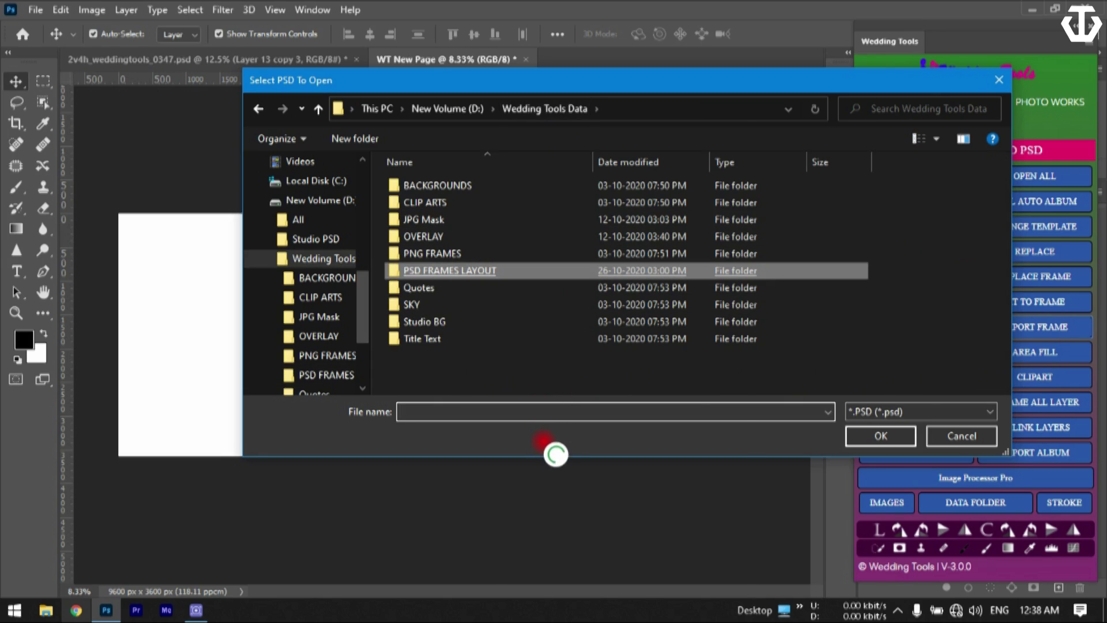
{"action": "left_click", "coordinate": [522, 582]}
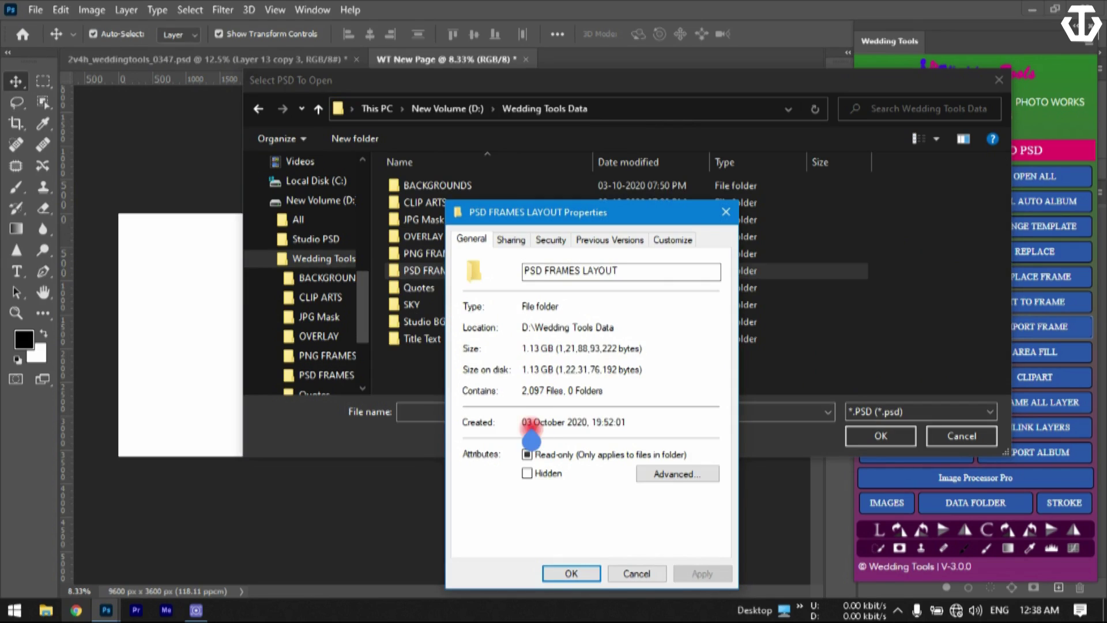
{"action": "left_click_drag", "start_coordinate": [522, 213], "coordinate": [424, 122]}
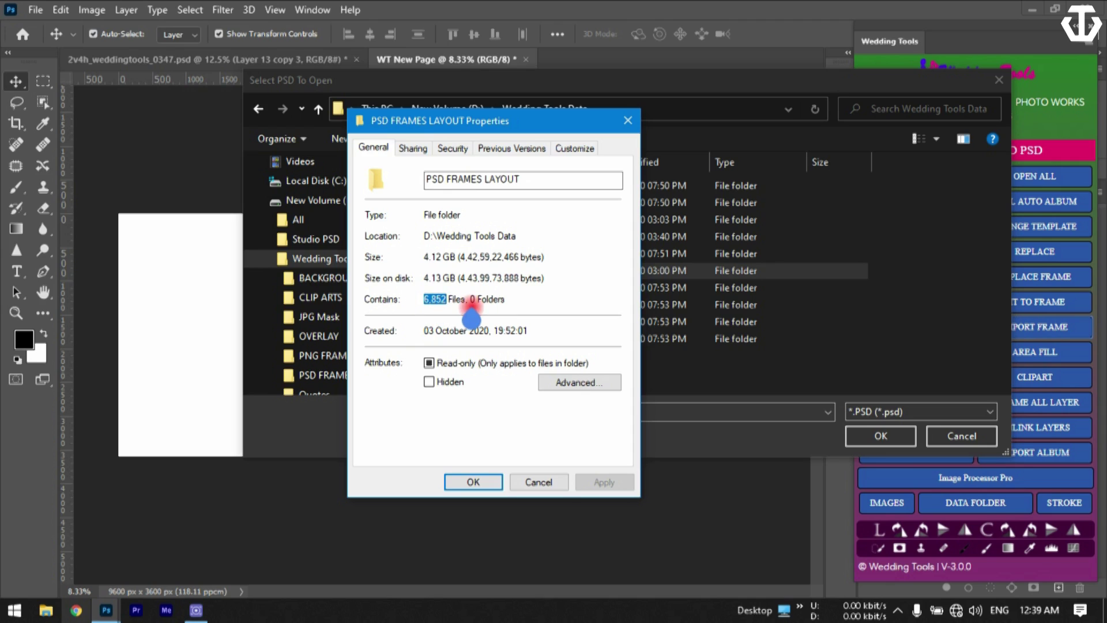
{"action": "left_click", "coordinate": [538, 482]}
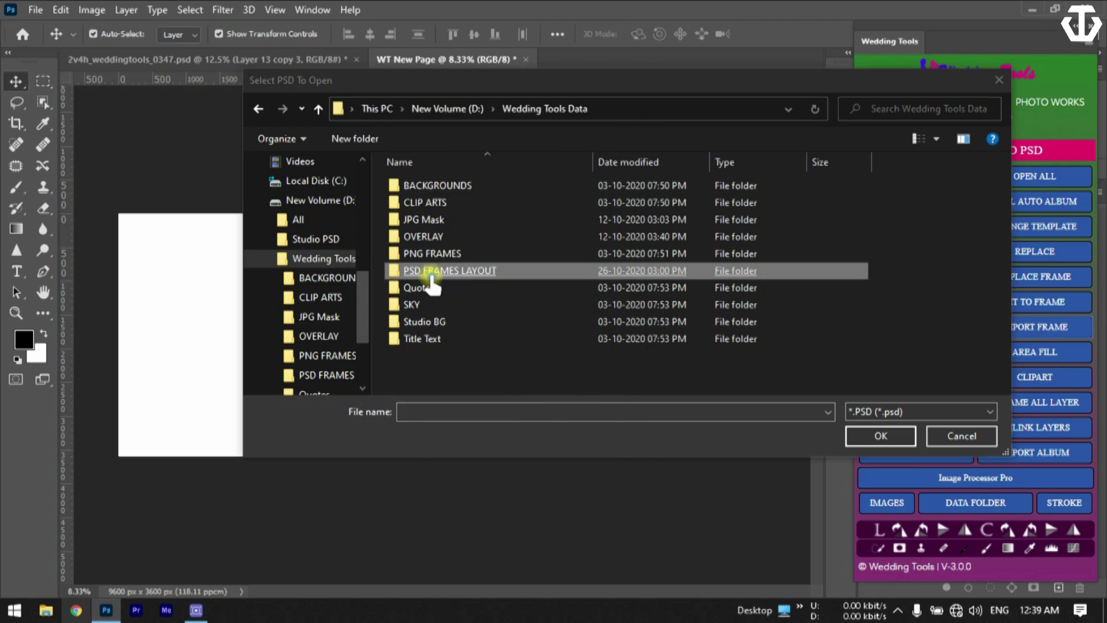
- Browse the PSD FRAMES LAYOUT folder and import Wedding Tools PSD Frame Layout (857) onto the blank page
{"action": "left_click", "coordinate": [590, 382]}
{"action": "key", "text": "Return"}
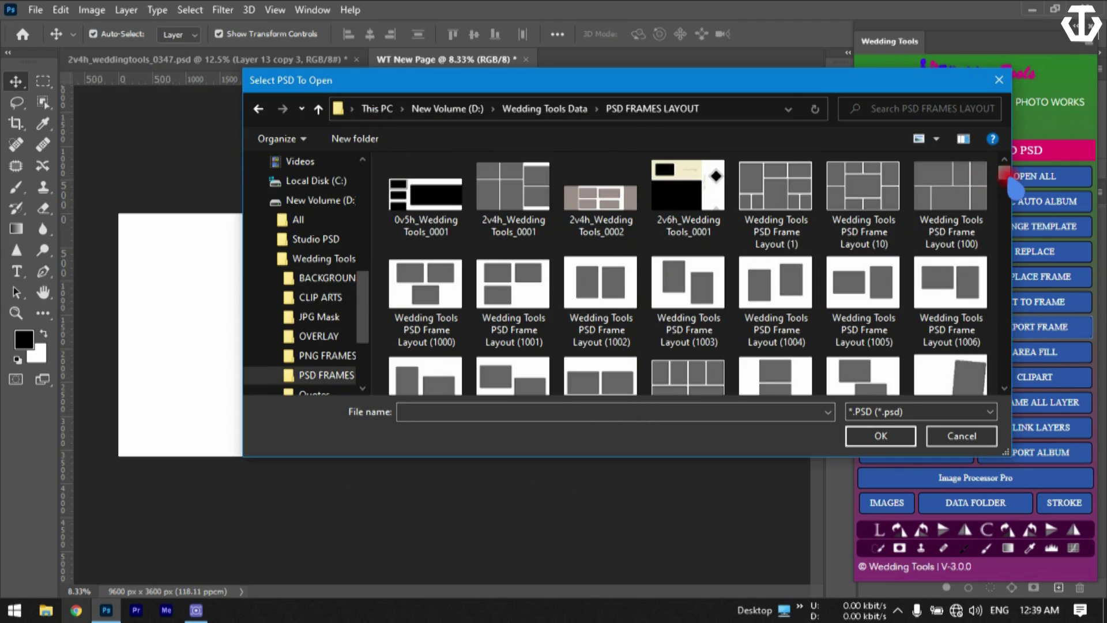
{"action": "left_click", "coordinate": [1004, 254]}
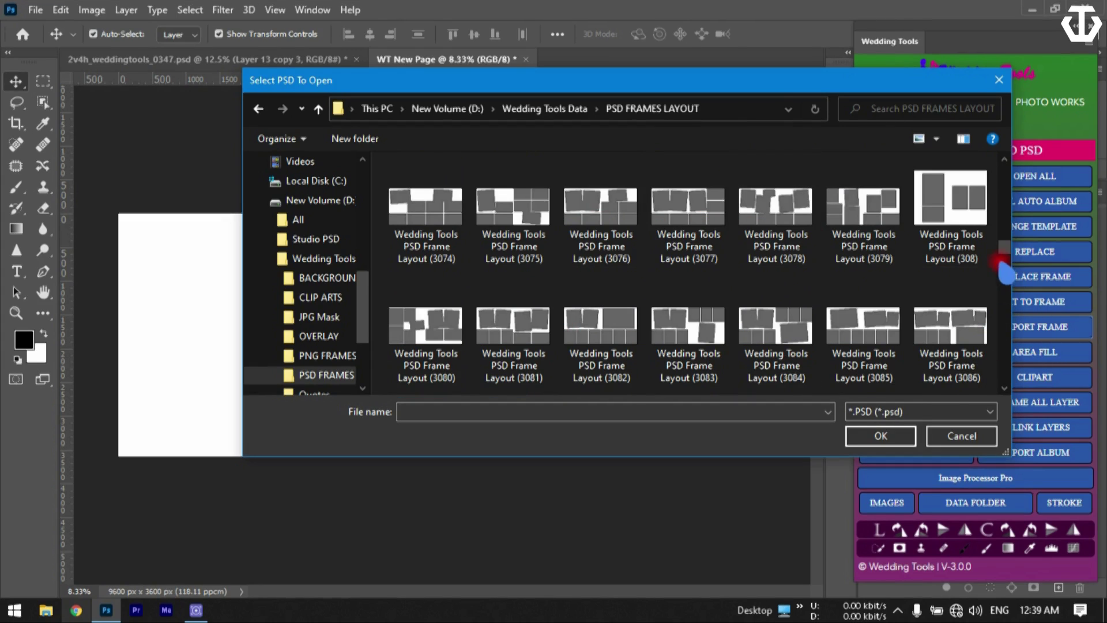
{"action": "scroll", "coordinate": [811, 345], "scroll_direction": "up", "scroll_amount": 5}
{"action": "left_click", "coordinate": [721, 242]}
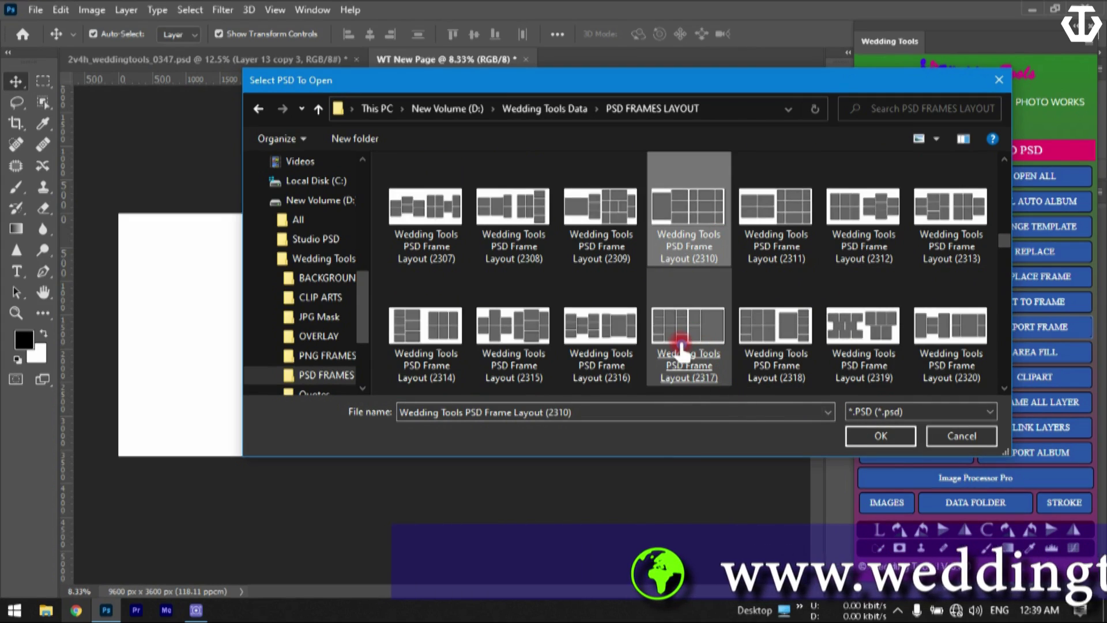
{"action": "left_click", "coordinate": [682, 349]}
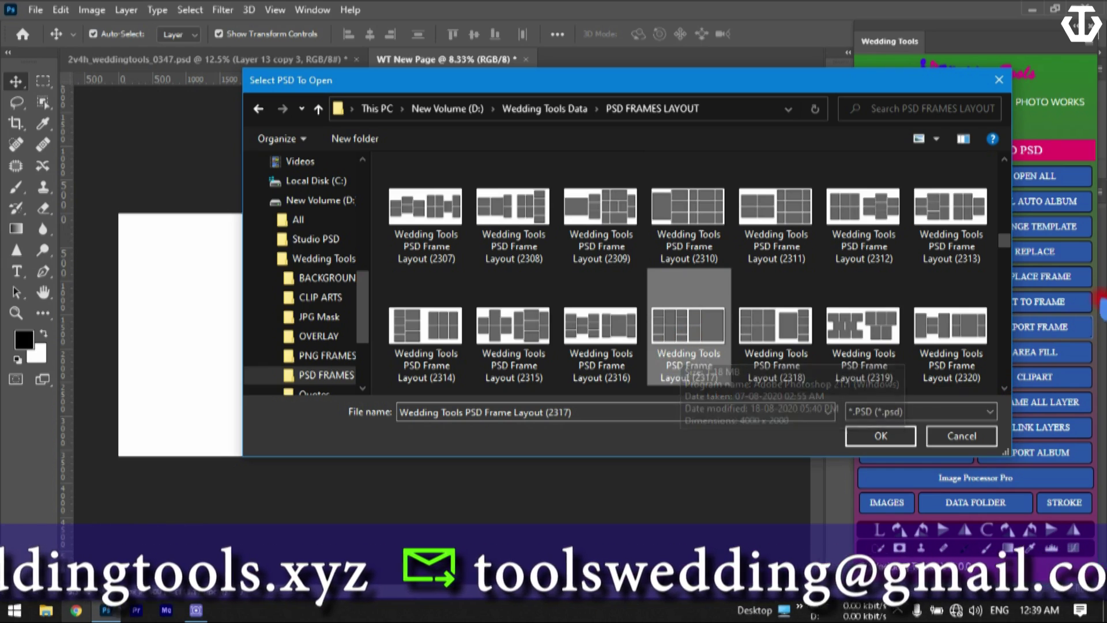
{"action": "left_click_drag", "start_coordinate": [1002, 241], "coordinate": [1008, 353]}
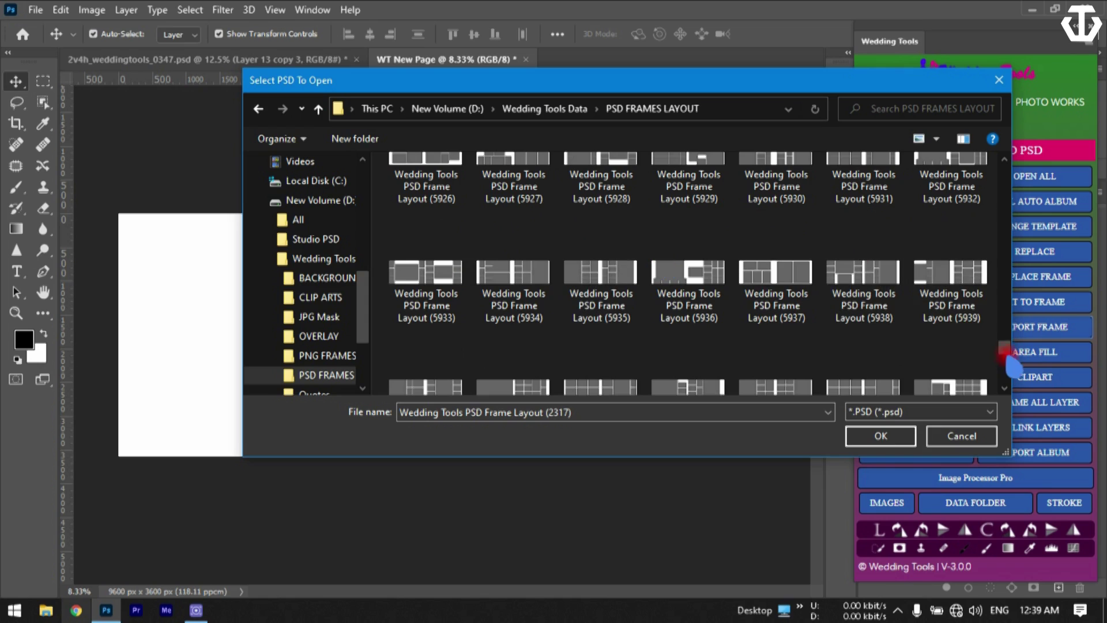
{"action": "left_click_drag", "start_coordinate": [1014, 231], "coordinate": [1017, 200]}
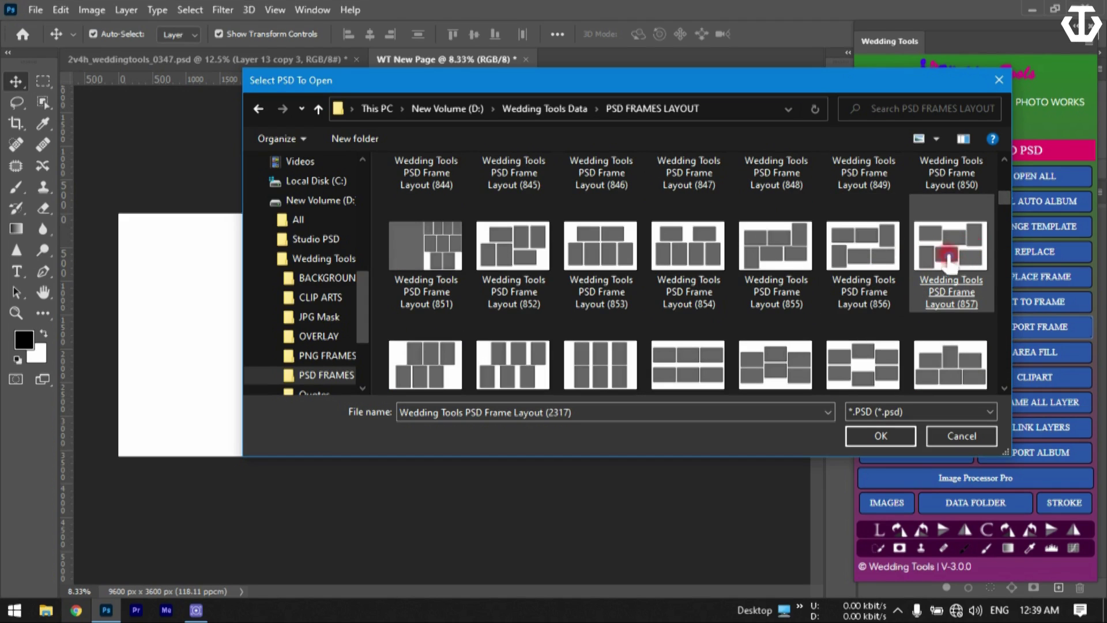
{"action": "double_click", "coordinate": [949, 262]}
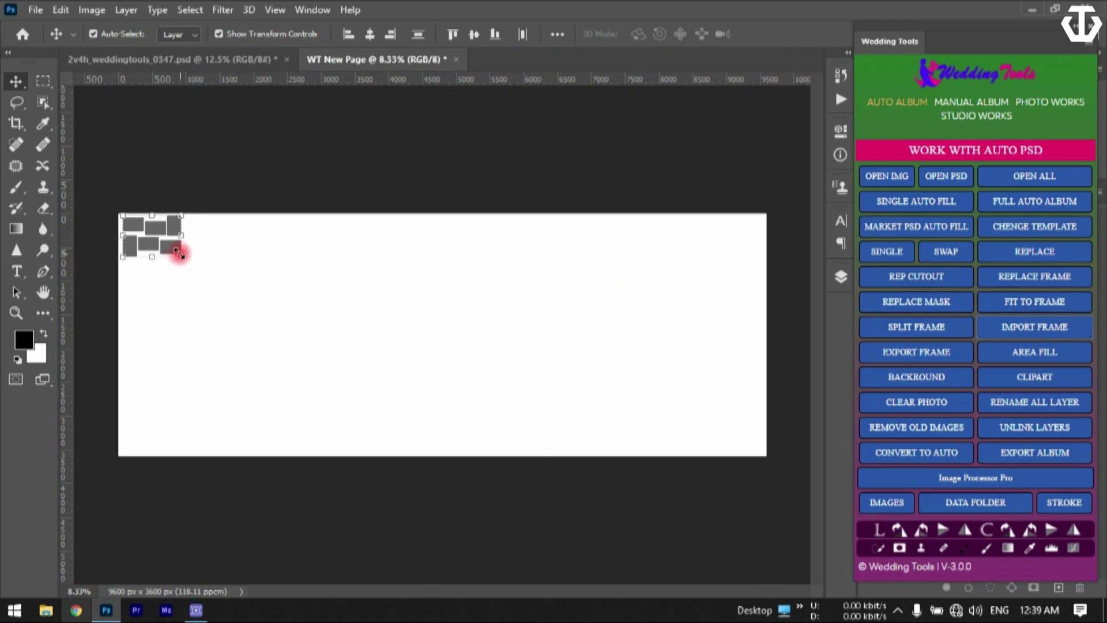
- Enlarge the imported six-frame layout to about 574% and position it on the right half of the page
{"action": "left_click_drag", "start_coordinate": [182, 259], "coordinate": [506, 386]}
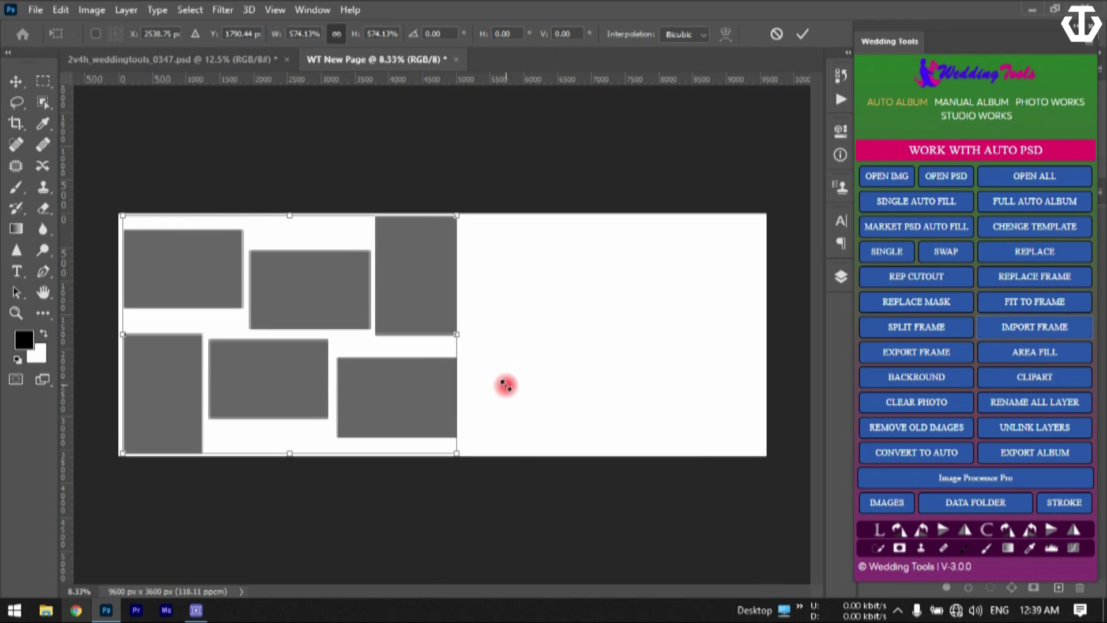
{"action": "left_click_drag", "start_coordinate": [355, 409], "coordinate": [659, 408]}
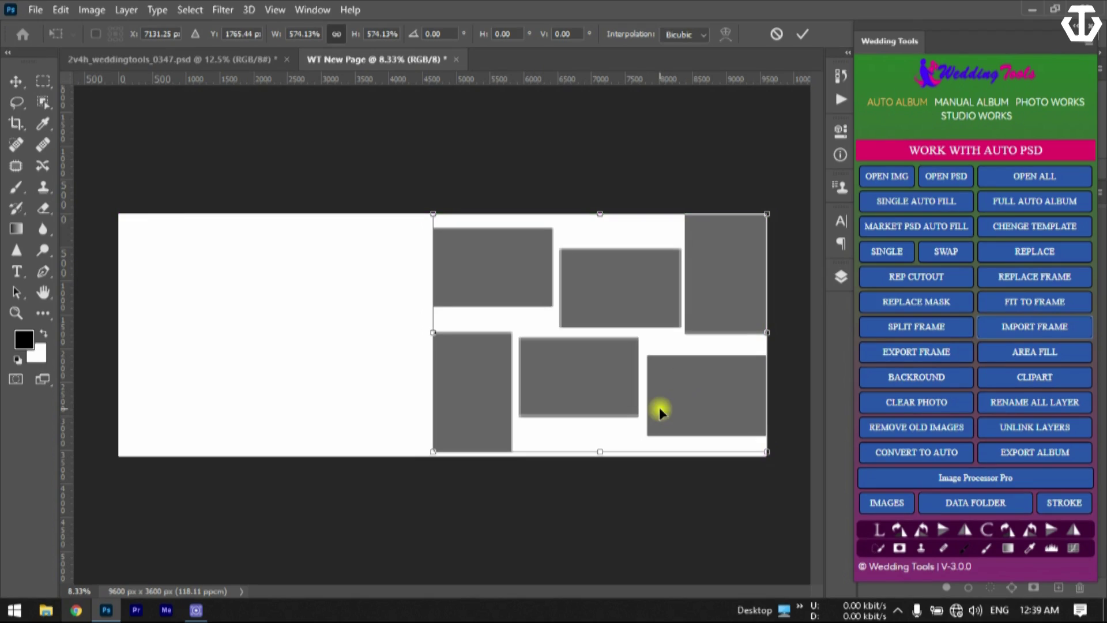
{"action": "double_click", "coordinate": [659, 409]}
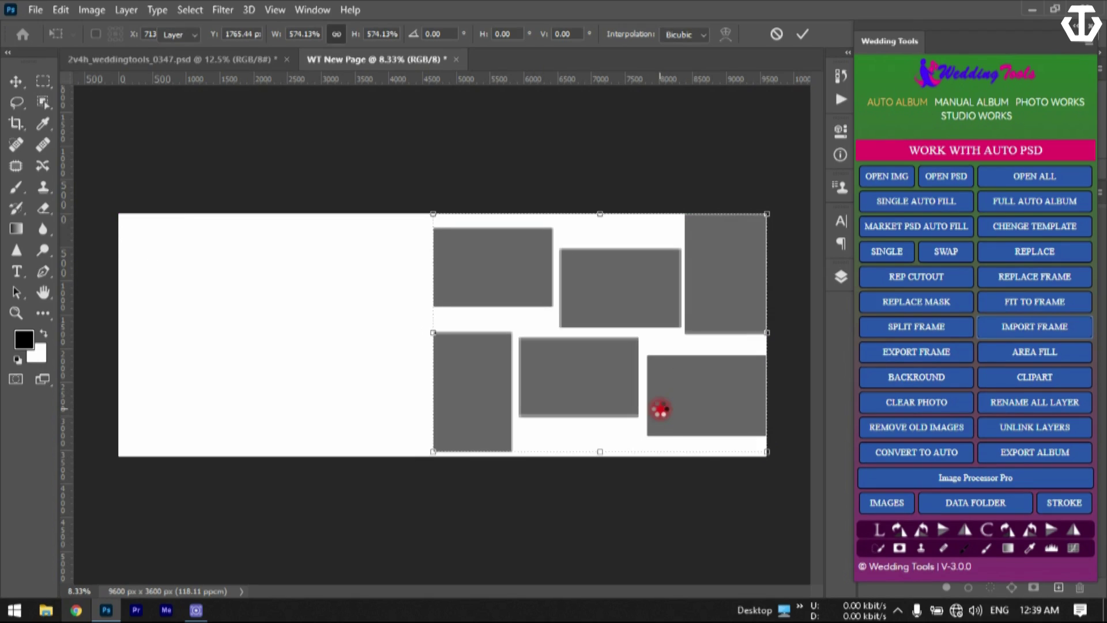
{"action": "left_click", "coordinate": [494, 529]}
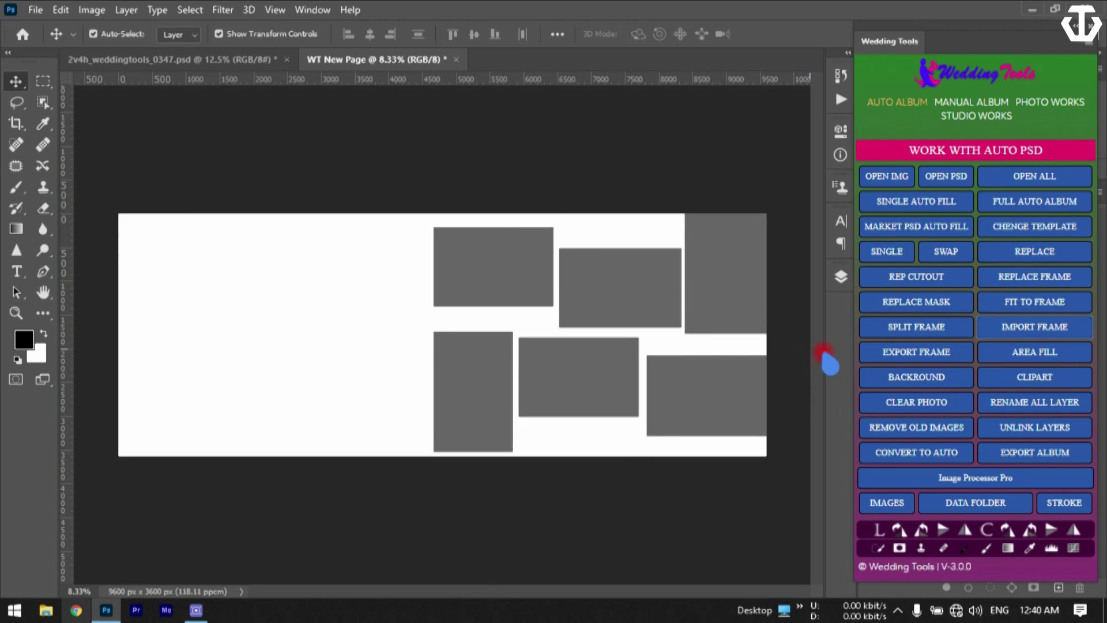
- Import the 2v6h_Wedding Tools_0001 frame layout, enlarge it to about 131% and position it on the left half of the page
{"action": "left_click", "coordinate": [1034, 327]}
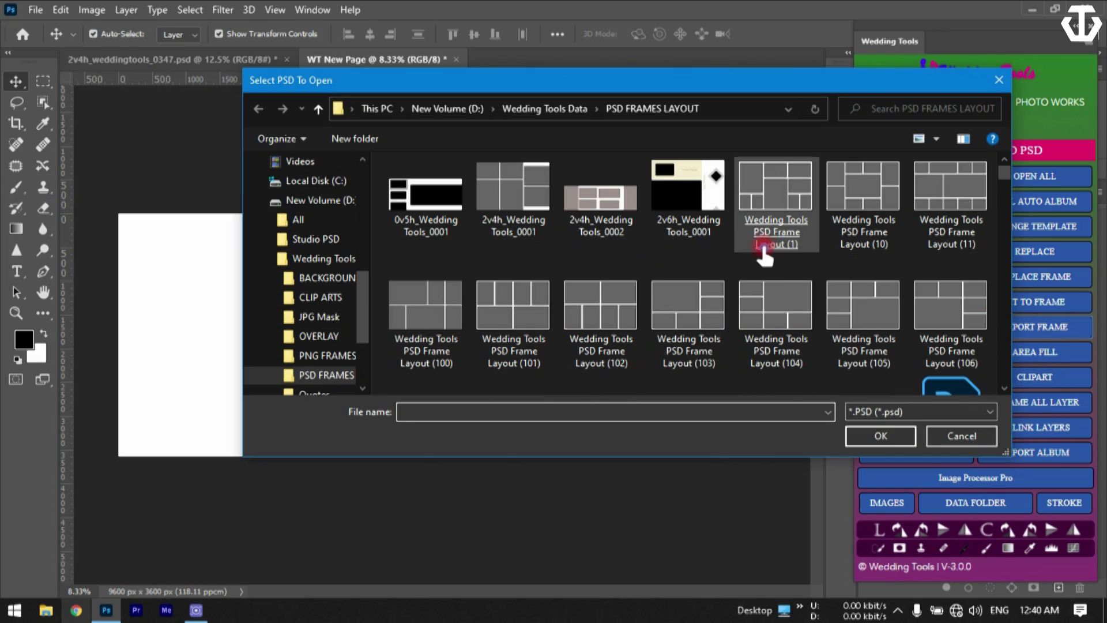
{"action": "double_click", "coordinate": [697, 230]}
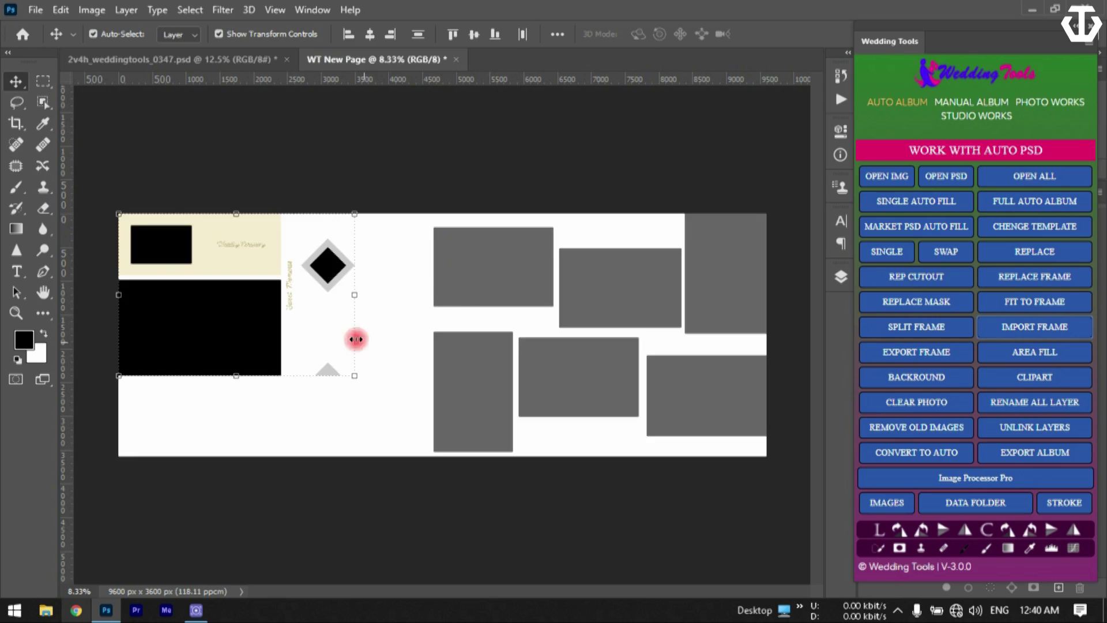
{"action": "left_click_drag", "start_coordinate": [357, 374], "coordinate": [363, 378]}
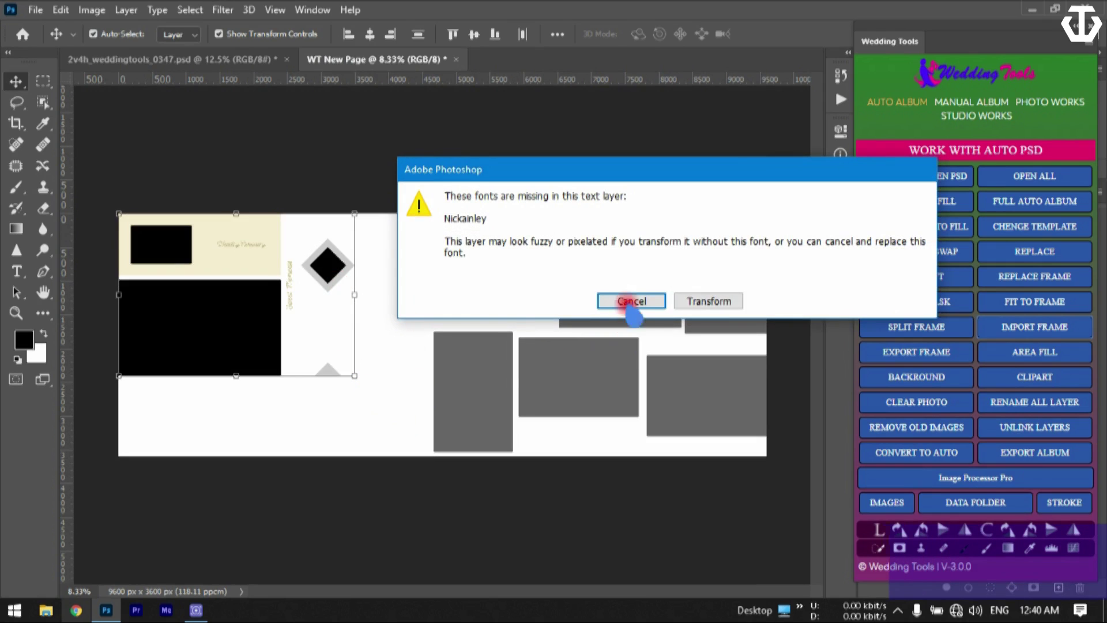
{"action": "left_click", "coordinate": [641, 300]}
{"action": "left_click_drag", "start_coordinate": [354, 376], "coordinate": [412, 449]}
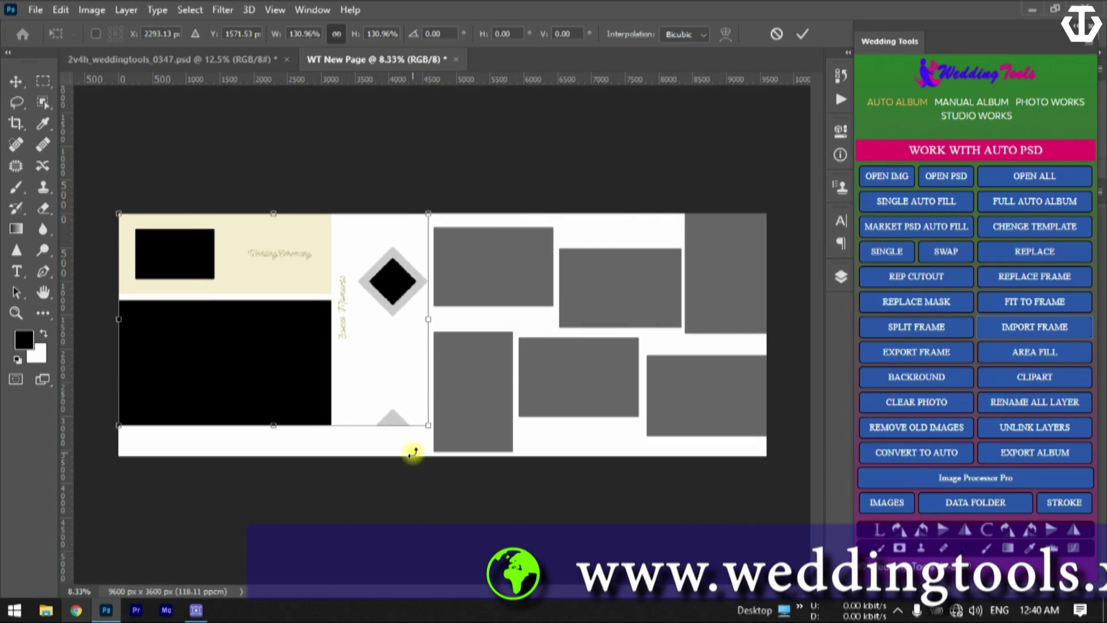
{"action": "left_click_drag", "start_coordinate": [255, 346], "coordinate": [263, 357]}
{"action": "left_click", "coordinate": [263, 355]}
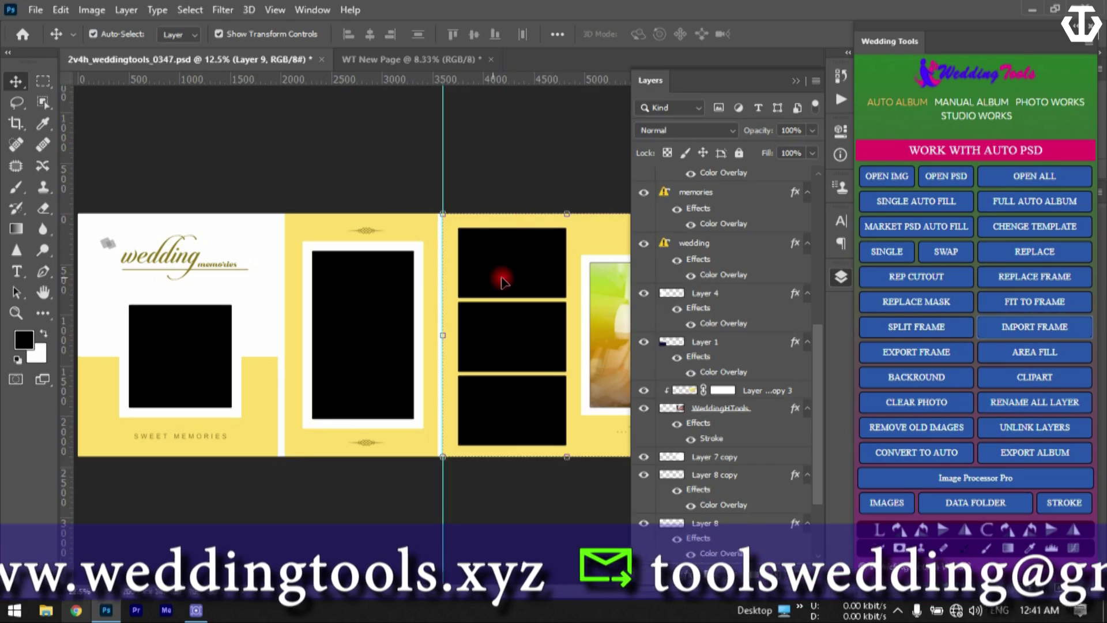
- In 2v4h_weddingtools_0347.psd, hide the yellow Layer 2 background panel behind the tall portrait frame and deselect everything
{"action": "left_click", "coordinate": [420, 443]}
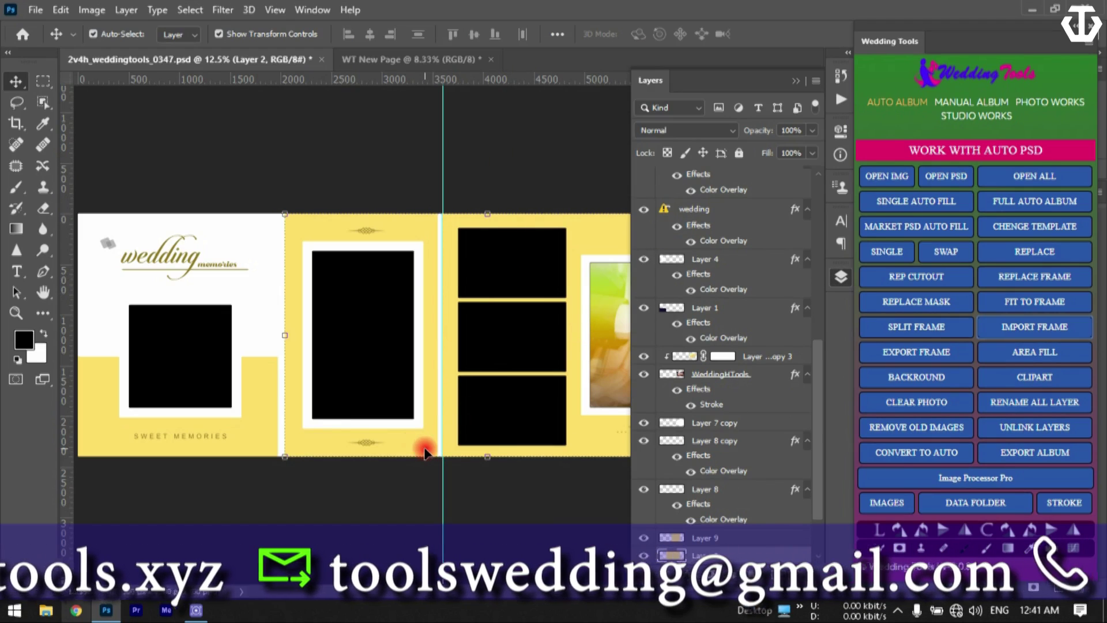
{"action": "left_click", "coordinate": [424, 453]}
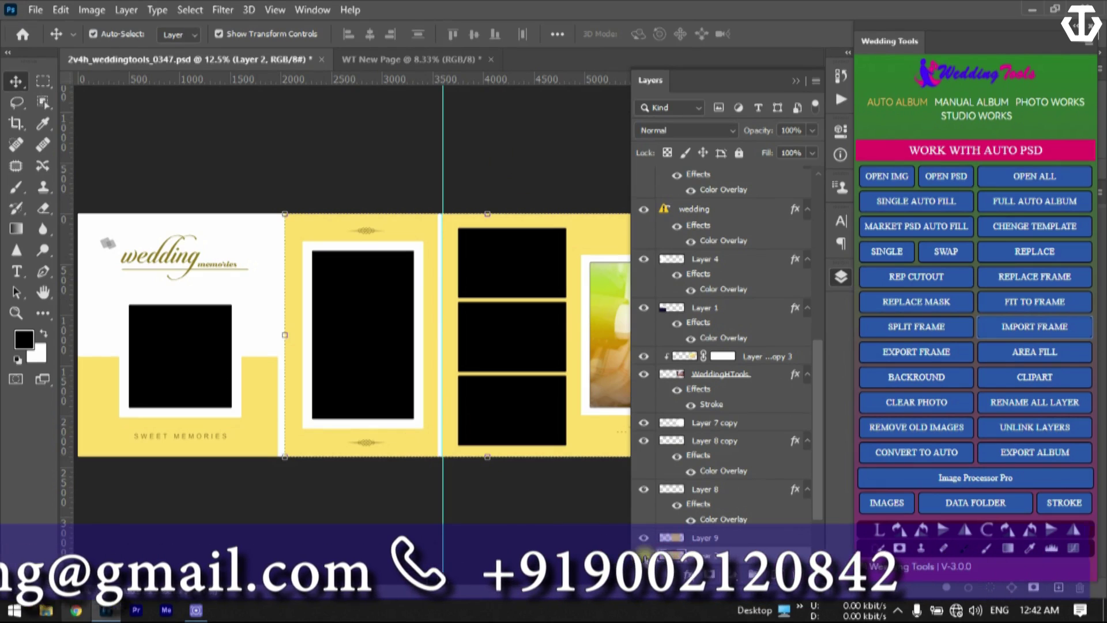
{"action": "key", "text": "Delete"}
{"action": "left_click", "coordinate": [509, 495]}
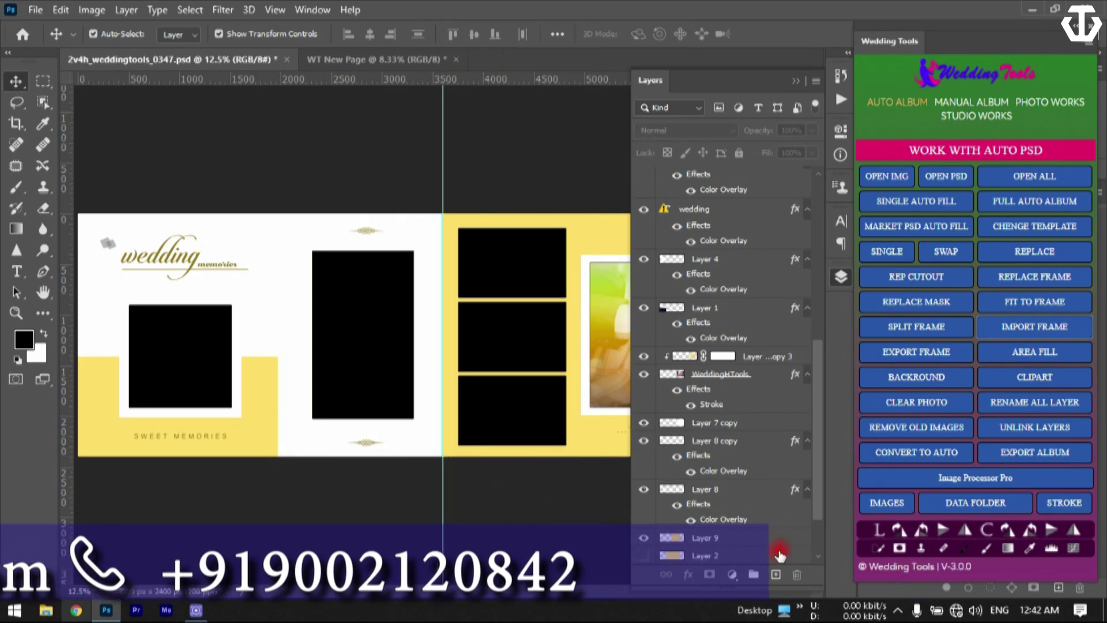
{"action": "left_click", "coordinate": [841, 278]}
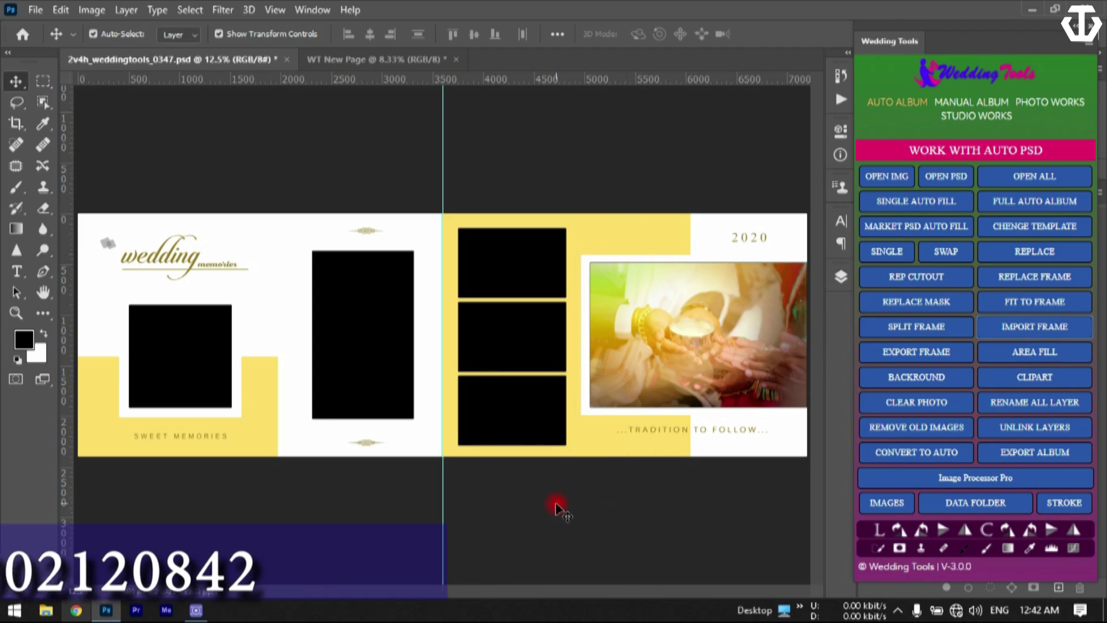
- Select all the design elements on the right half of the spread and save them as a reusable layout with Export Frame
{"action": "left_click_drag", "start_coordinate": [469, 180], "coordinate": [956, 542]}
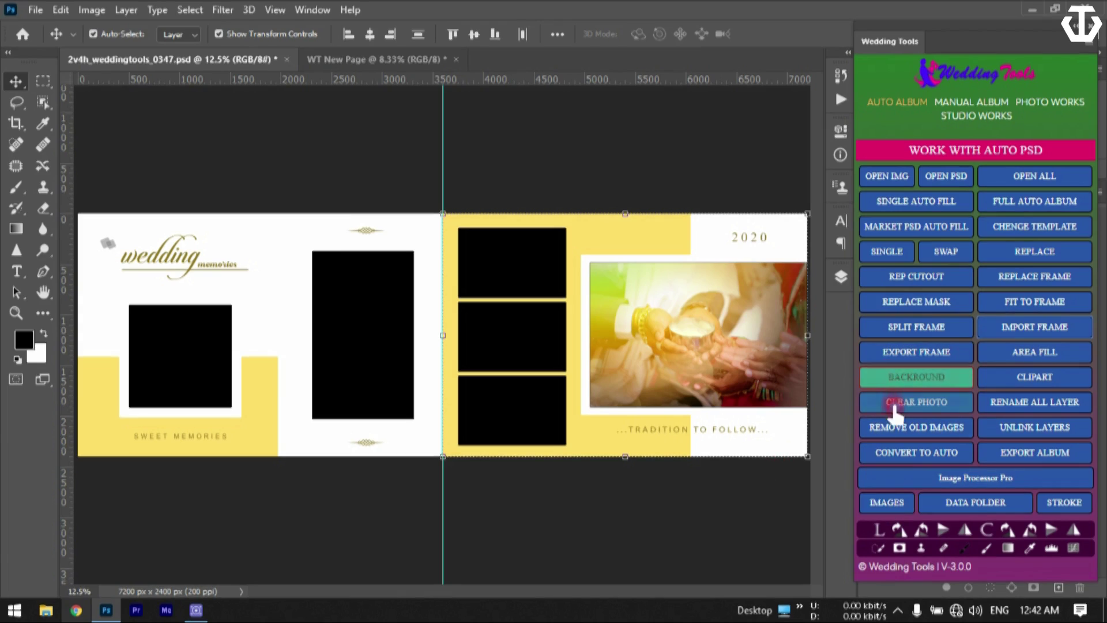
{"action": "left_click", "coordinate": [883, 355]}
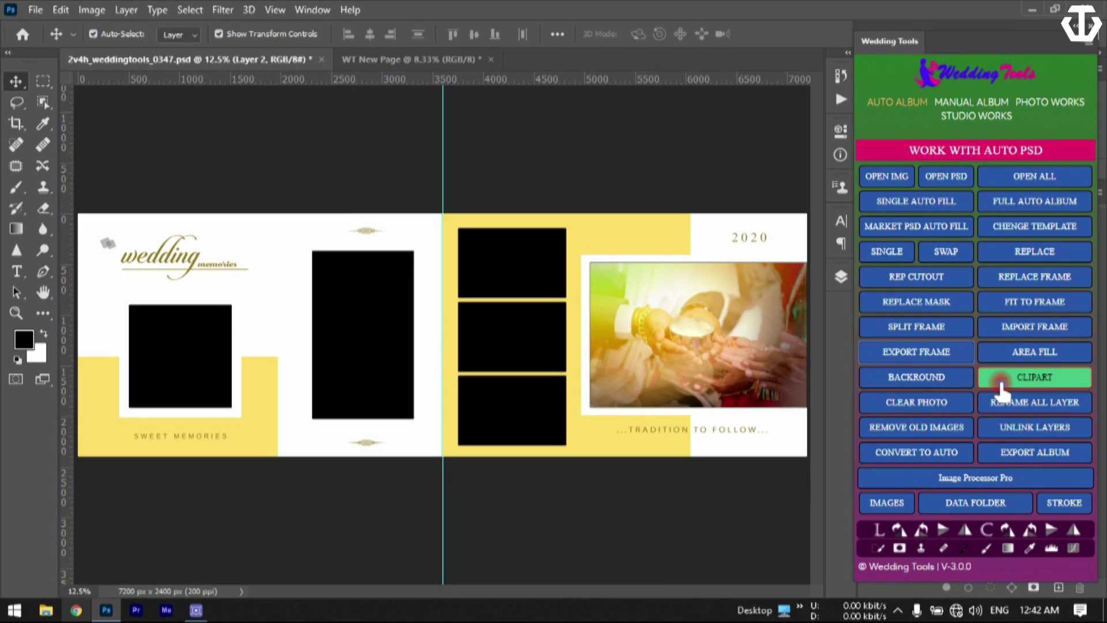
{"action": "left_click", "coordinate": [1051, 327]}
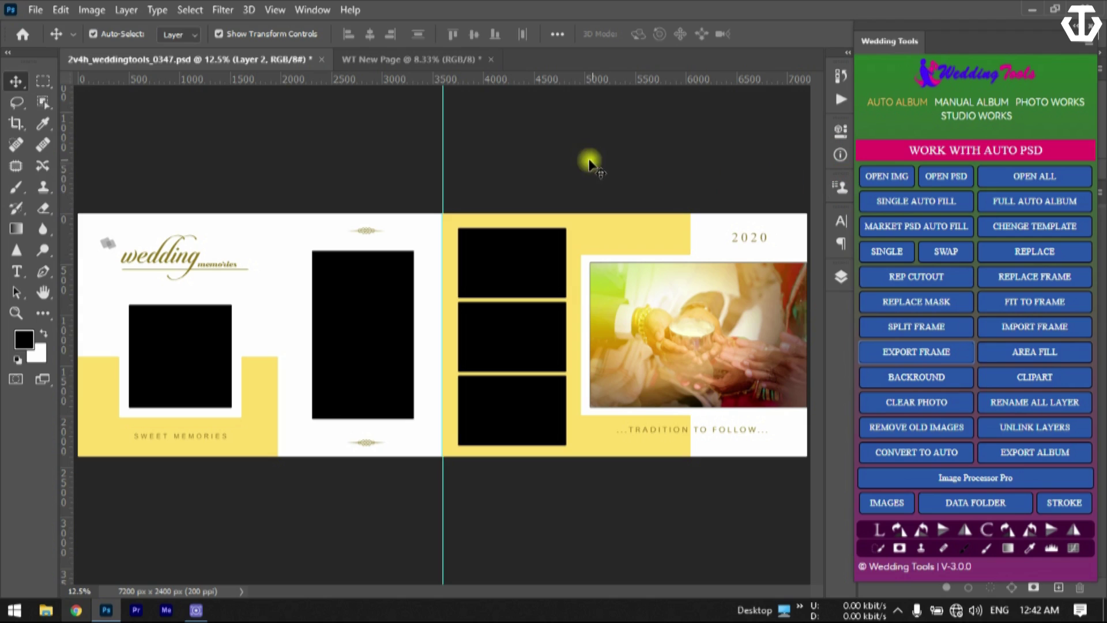
- Delete all the frames, photo, text and yellow background from the right half of the spread
{"action": "left_click", "coordinate": [546, 167]}
{"action": "left_click_drag", "start_coordinate": [488, 188], "coordinate": [766, 525]}
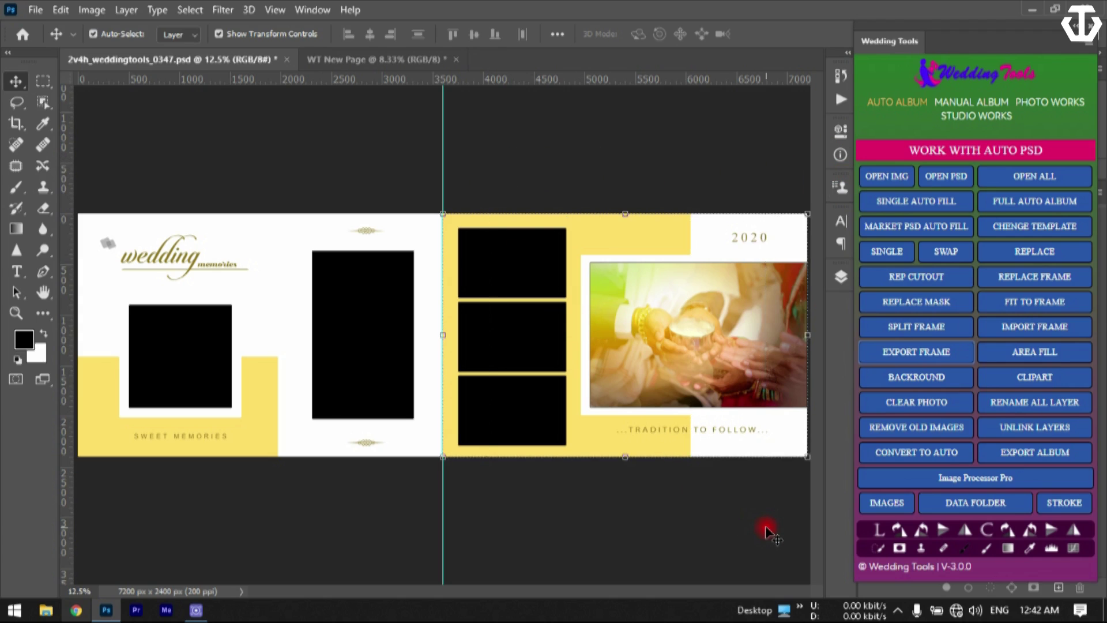
{"action": "key", "text": "Delete"}
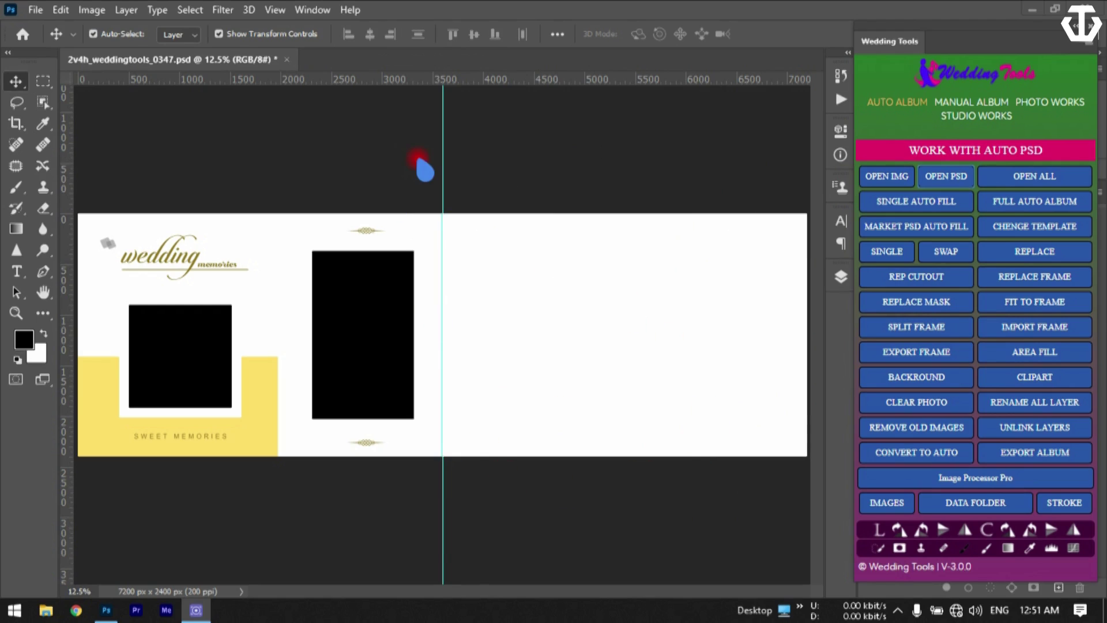
- Import the exported yellow layout from the PSD FRAMES LAYOUT folder and move it onto the right half of the spread
{"action": "left_click", "coordinate": [1009, 327]}
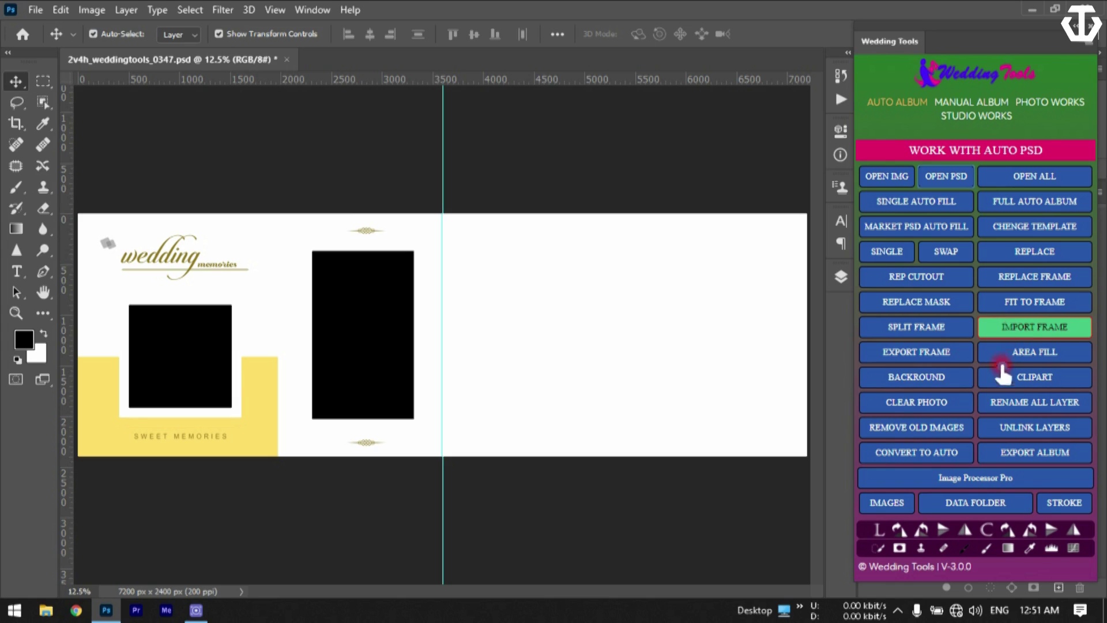
{"action": "left_click", "coordinate": [1019, 330]}
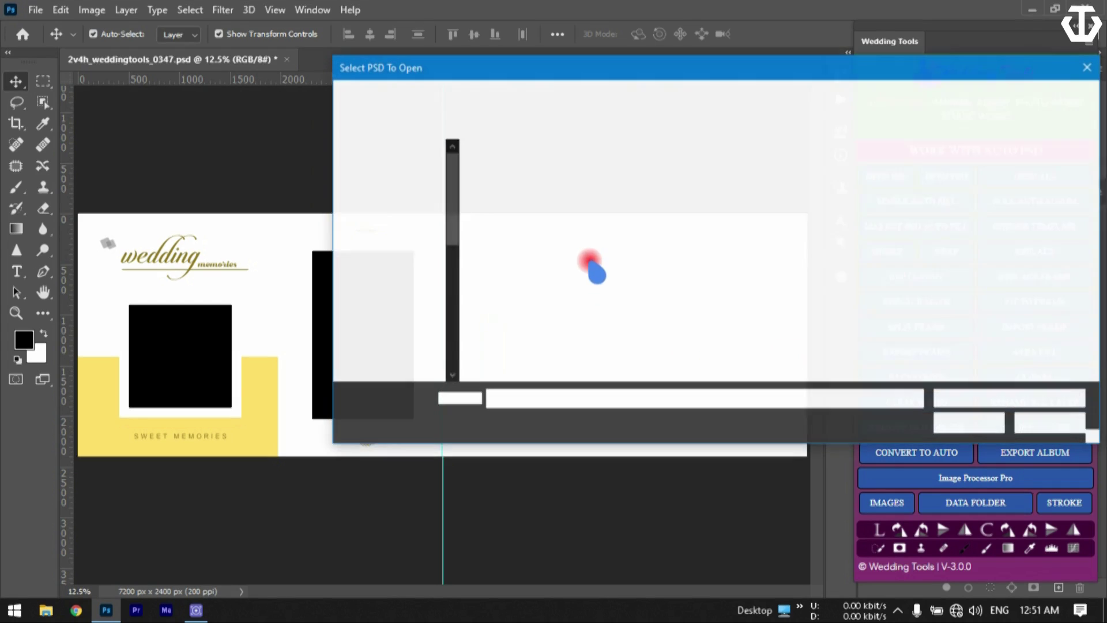
{"action": "left_click", "coordinate": [594, 207]}
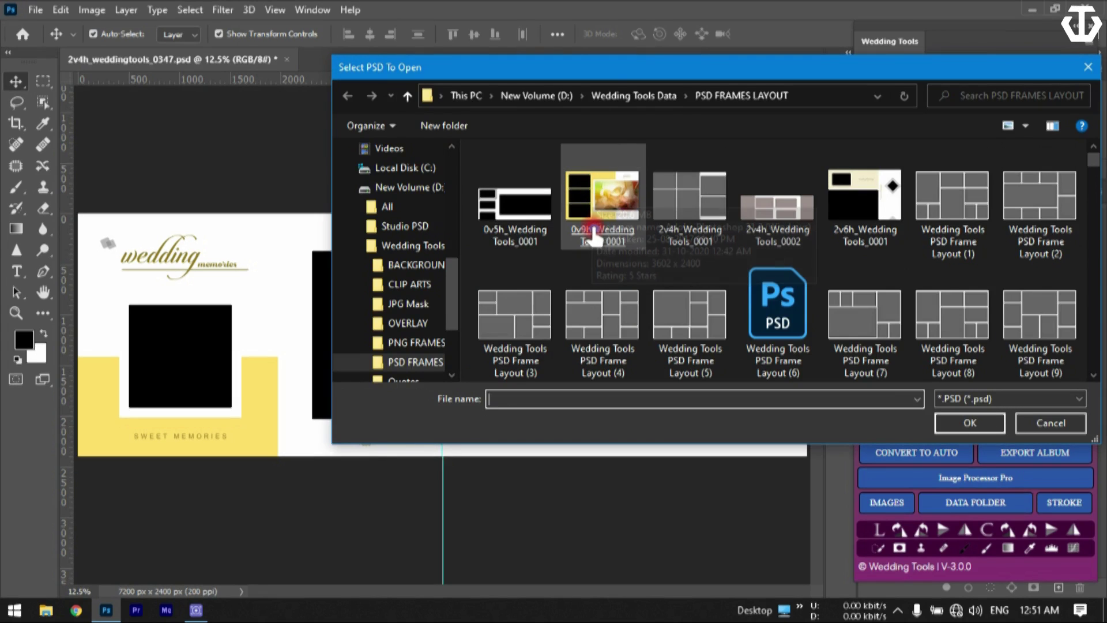
{"action": "double_click", "coordinate": [611, 231]}
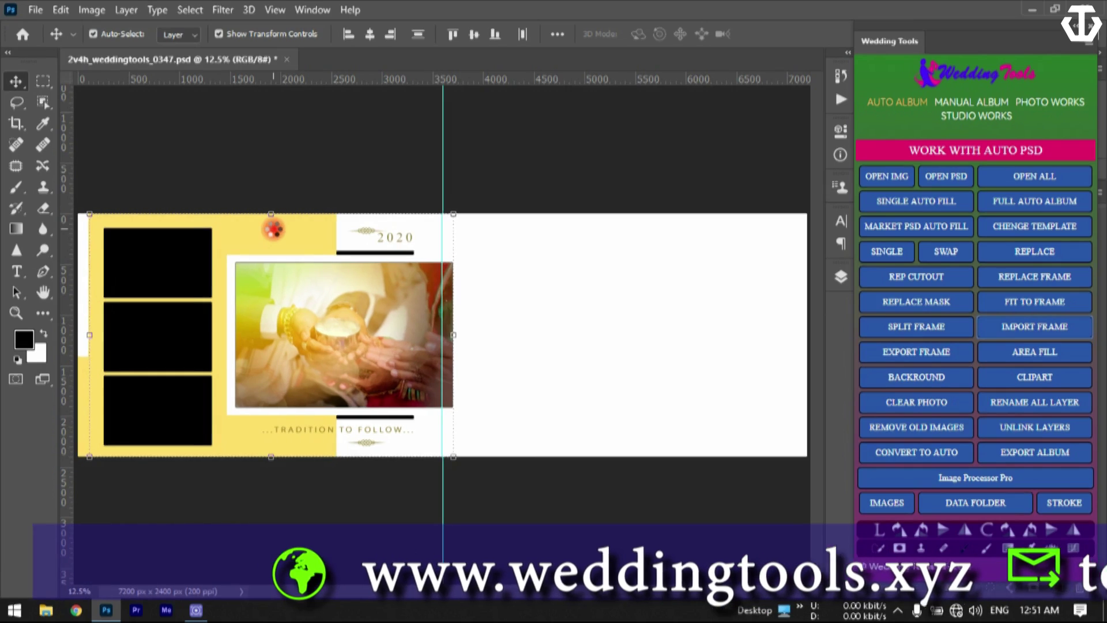
{"action": "left_click_drag", "start_coordinate": [273, 232], "coordinate": [752, 316]}
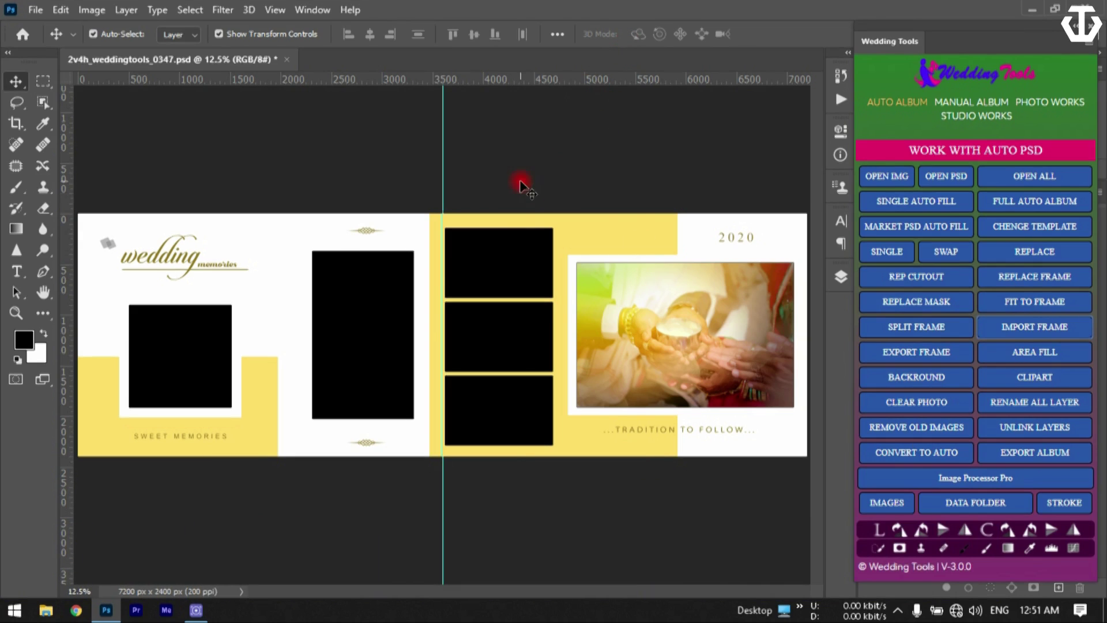
- Delete the imported yellow layout from the spread
{"action": "left_click_drag", "start_coordinate": [520, 185], "coordinate": [742, 528]}
{"action": "key", "text": "Delete"}
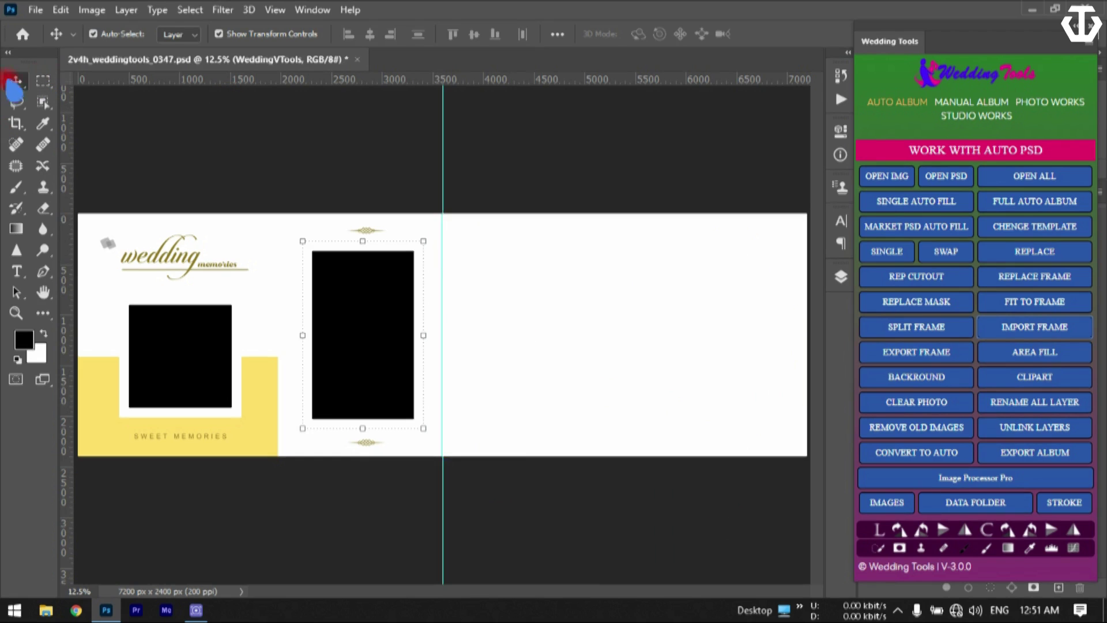
- Mark a rectangular area at the upper left of the blank right page and fill it using Area Fill's Automatic Fill
{"action": "left_click", "coordinate": [38, 80]}
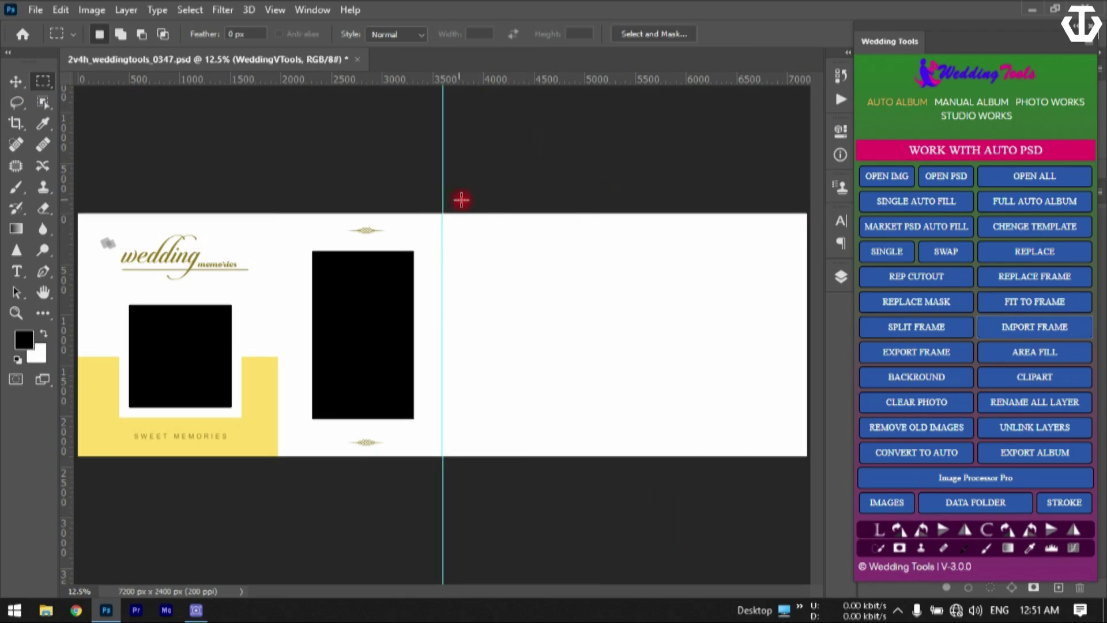
{"action": "left_click_drag", "start_coordinate": [451, 227], "coordinate": [588, 306]}
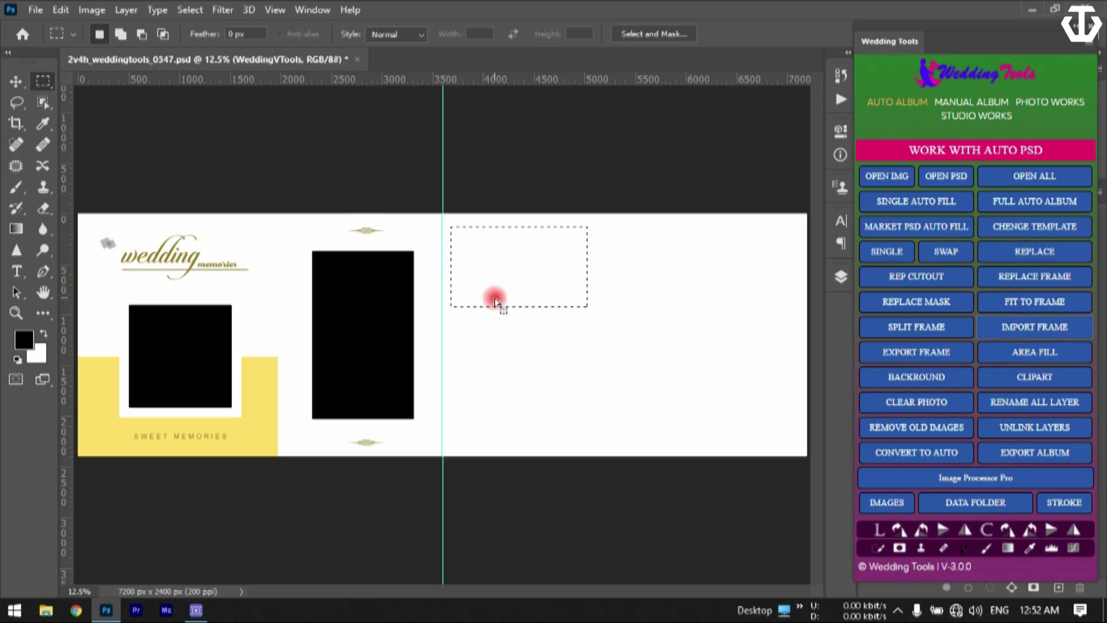
{"action": "left_click", "coordinate": [998, 303]}
{"action": "left_click", "coordinate": [1019, 351]}
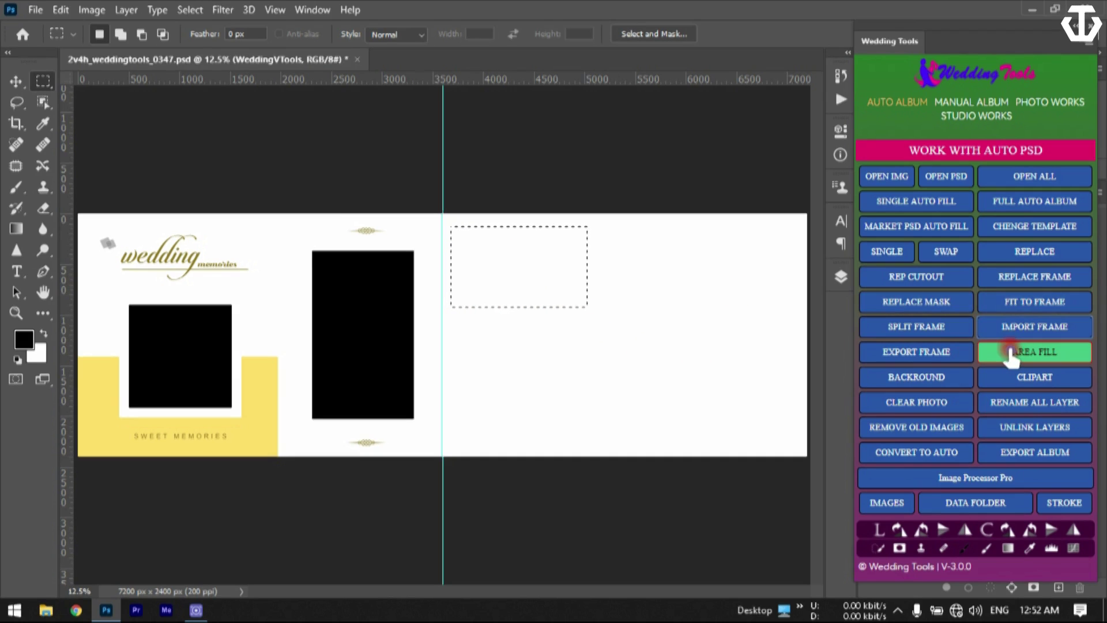
{"action": "left_click", "coordinate": [551, 237]}
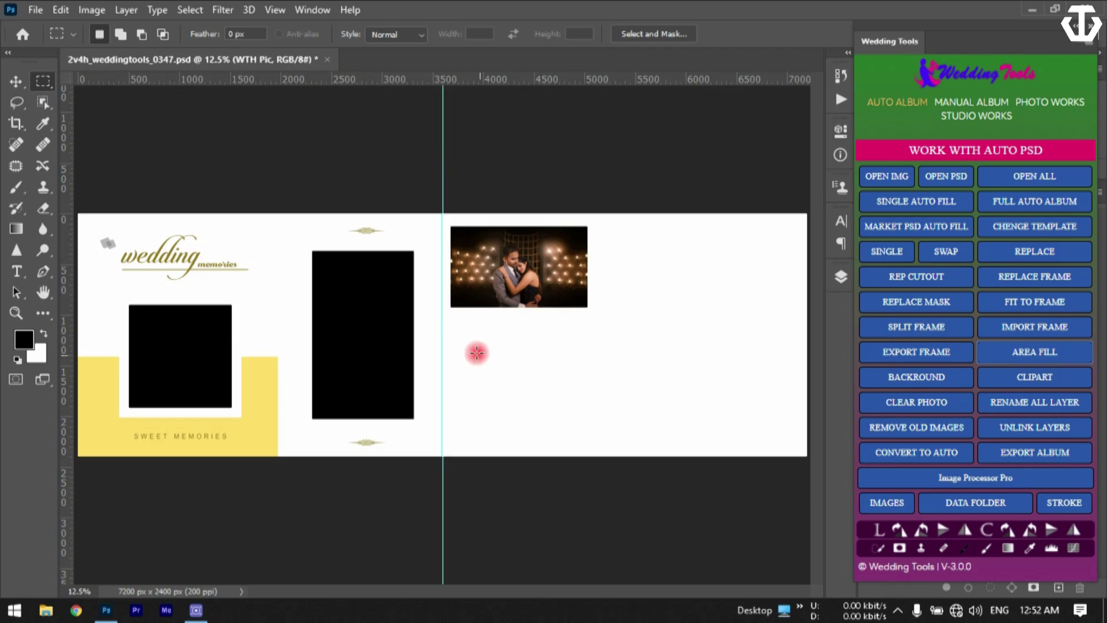
- Mark a second rectangle below the filled photo and use Area Fill's Manual Fill to insert image 3872614 from the Horizontal folder
{"action": "left_click_drag", "start_coordinate": [453, 318], "coordinate": [587, 393]}
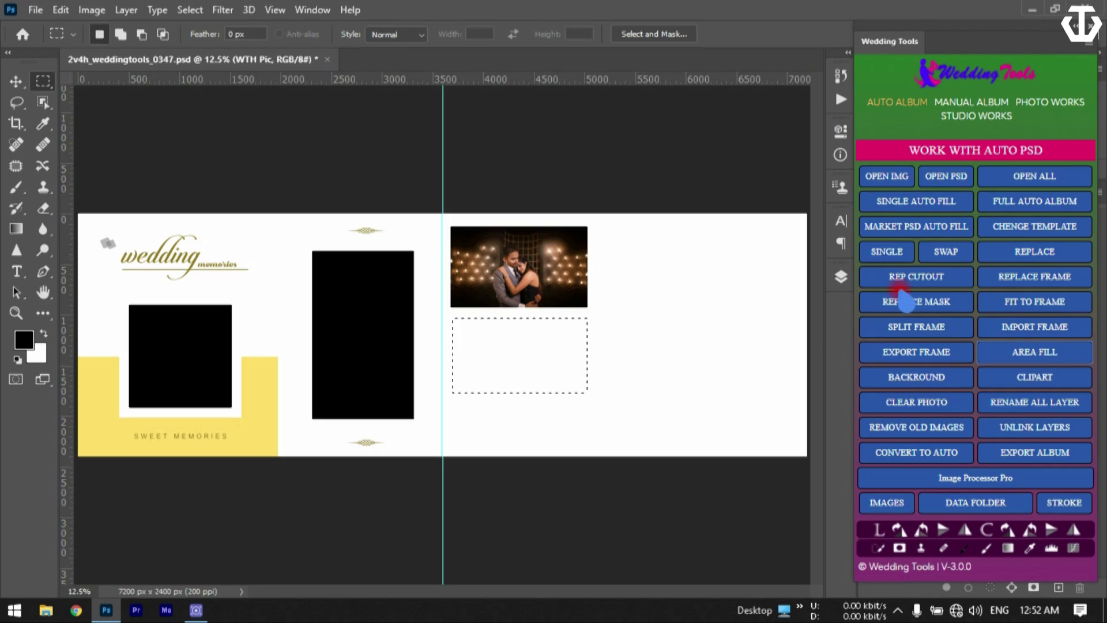
{"action": "left_click", "coordinate": [1024, 359]}
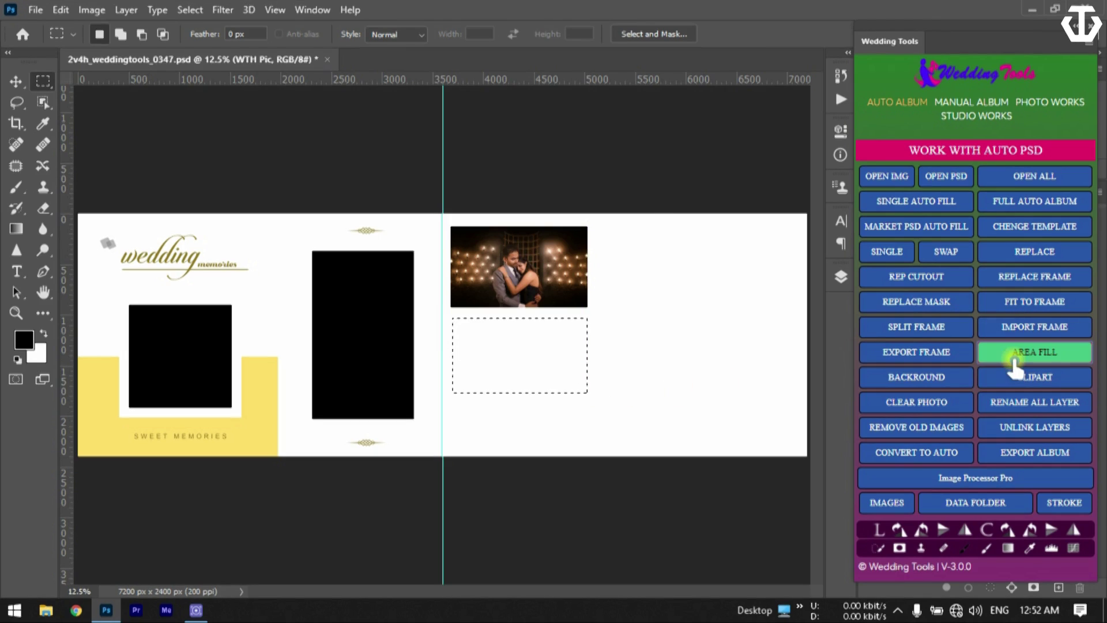
{"action": "left_click", "coordinate": [1025, 357]}
{"action": "left_click", "coordinate": [529, 301]}
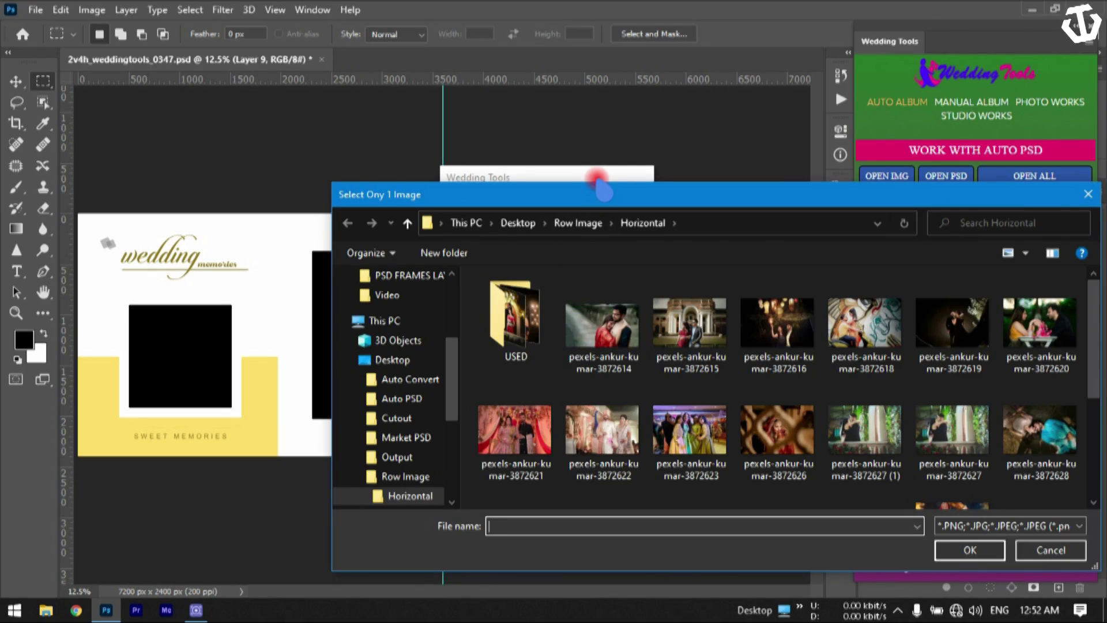
{"action": "left_click_drag", "start_coordinate": [611, 199], "coordinate": [414, 109]}
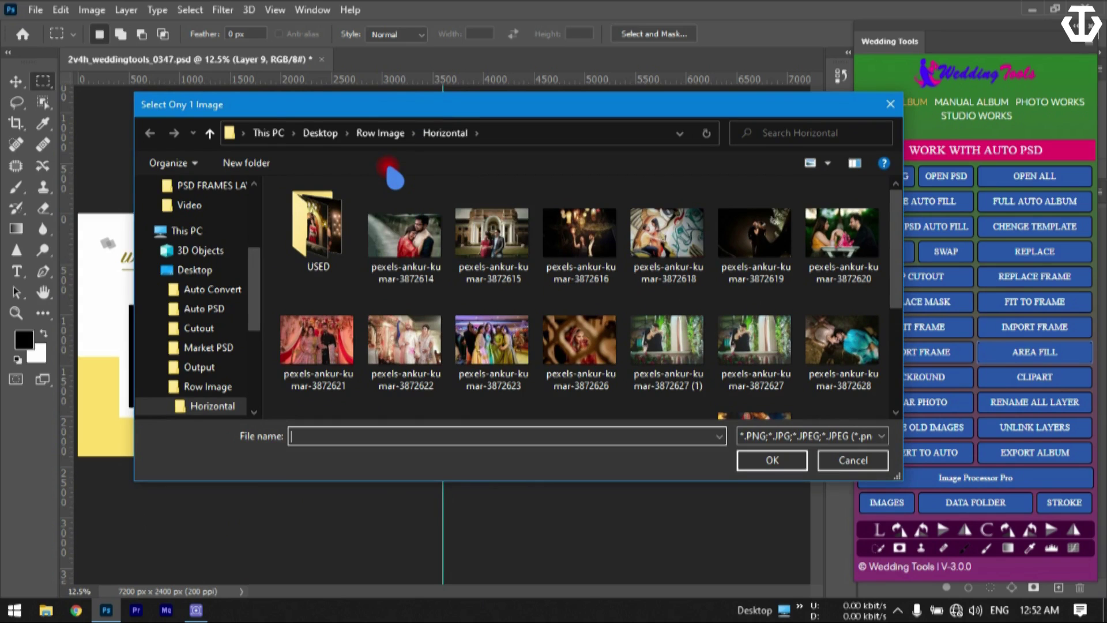
{"action": "double_click", "coordinate": [411, 271]}
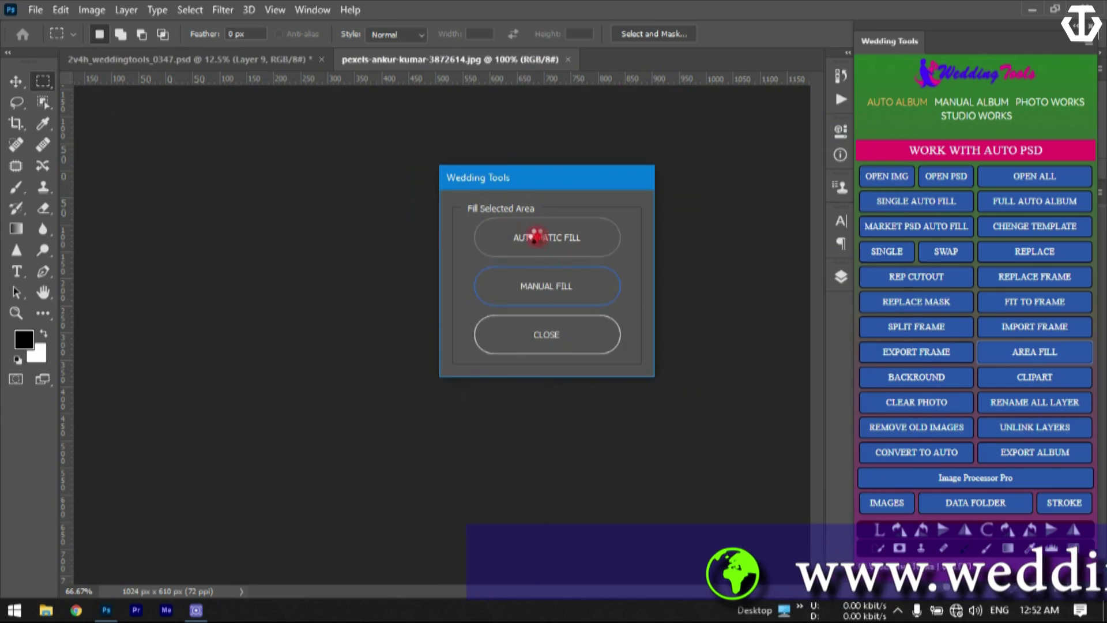
{"action": "left_click", "coordinate": [535, 237]}
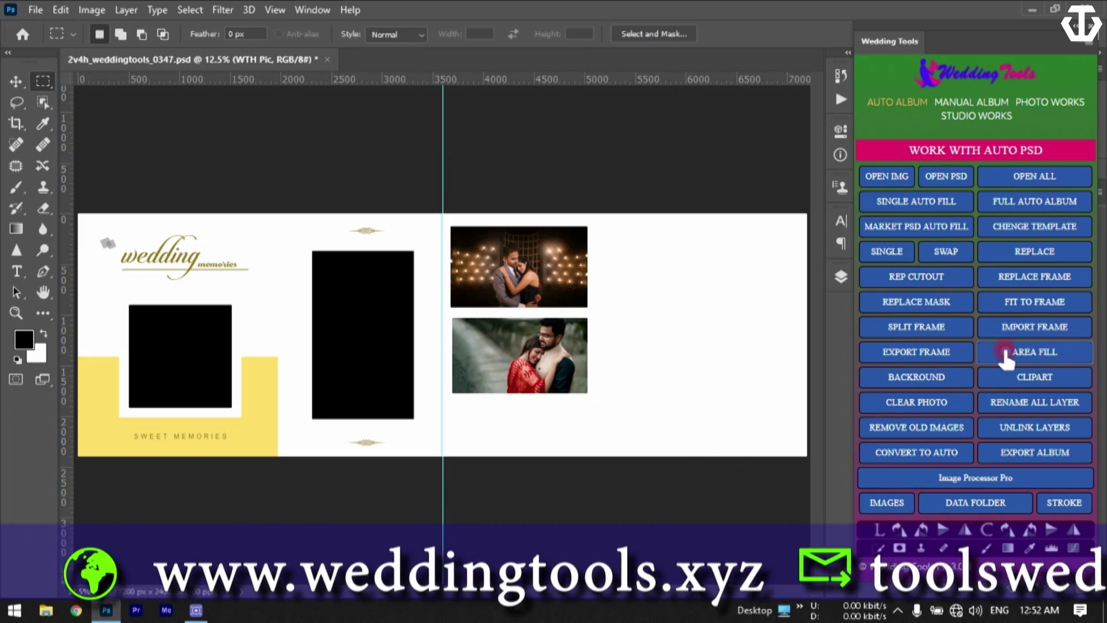
{"action": "left_click", "coordinate": [1004, 355]}
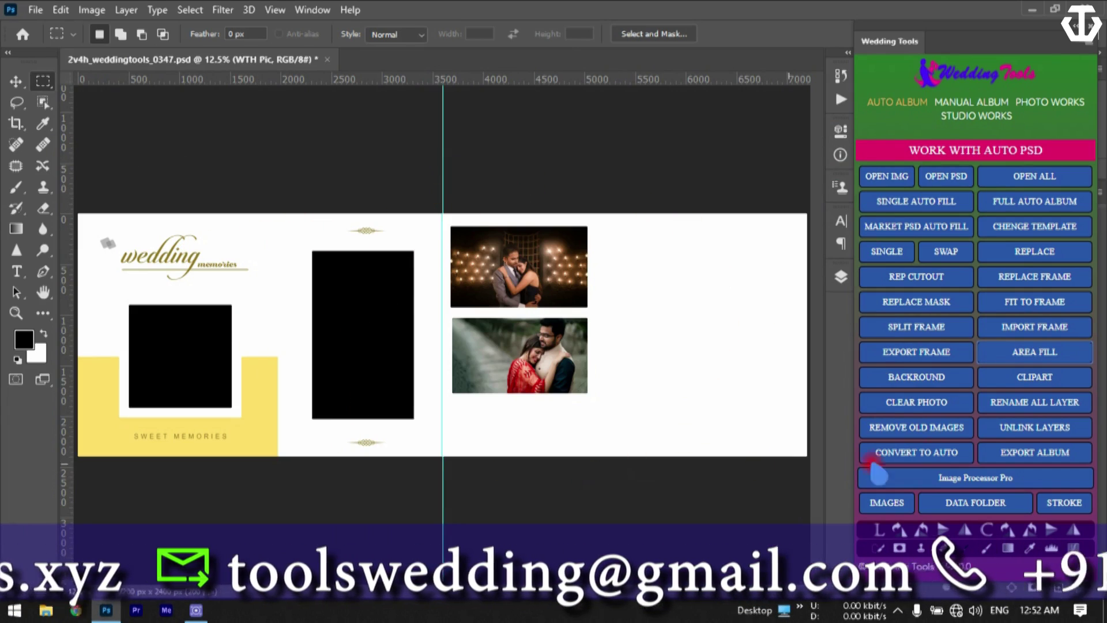
- Add WT Backgrounds (9) from the BACKGROUNDS folder as the spread's background
{"action": "left_click", "coordinate": [894, 381]}
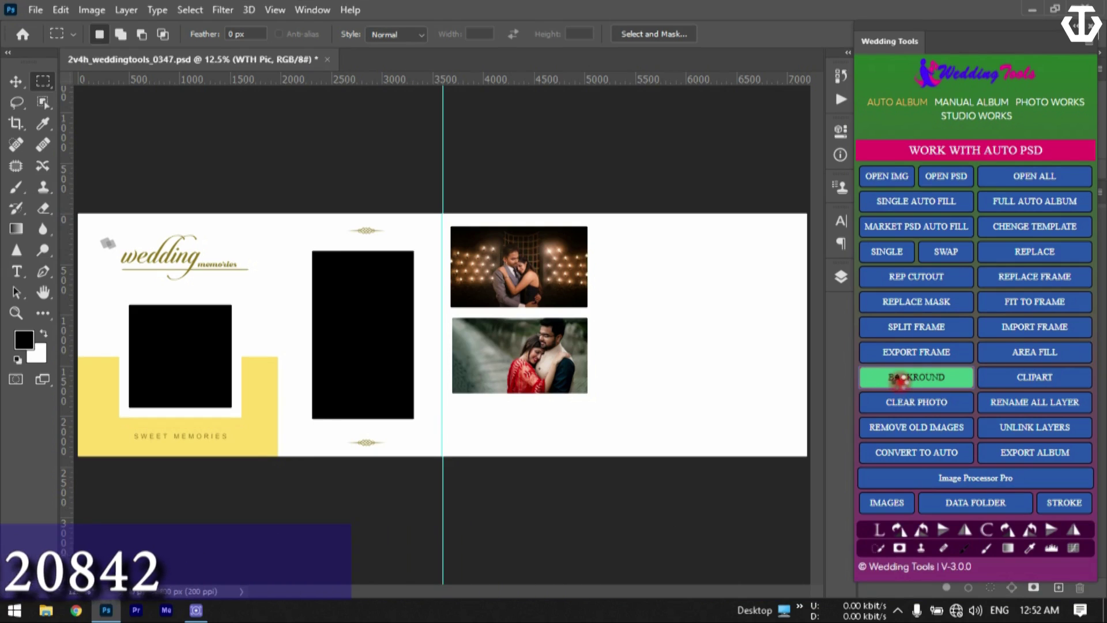
{"action": "left_click", "coordinate": [900, 378]}
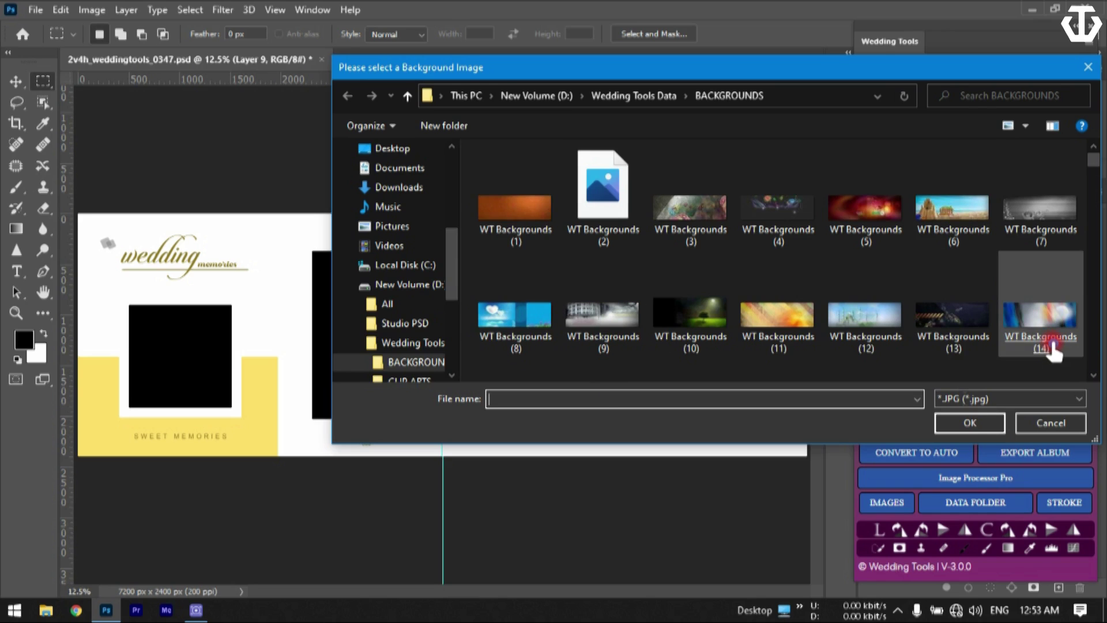
{"action": "scroll", "coordinate": [951, 340], "scroll_direction": "down", "scroll_amount": 5}
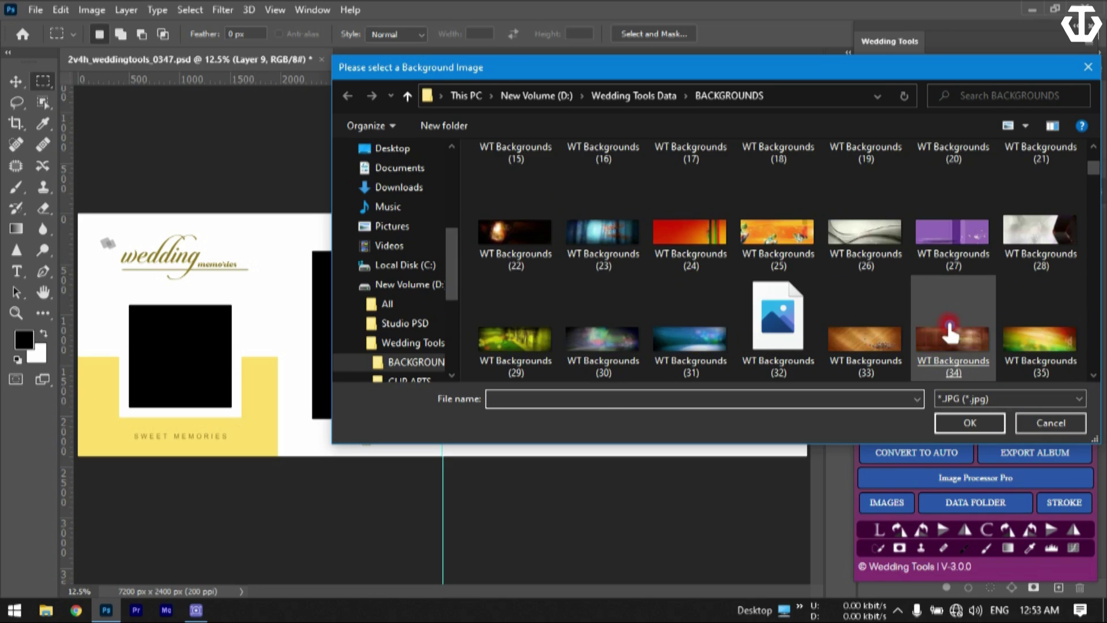
{"action": "scroll", "coordinate": [950, 334], "scroll_direction": "up", "scroll_amount": 2}
{"action": "scroll", "coordinate": [951, 333], "scroll_direction": "up", "scroll_amount": 1}
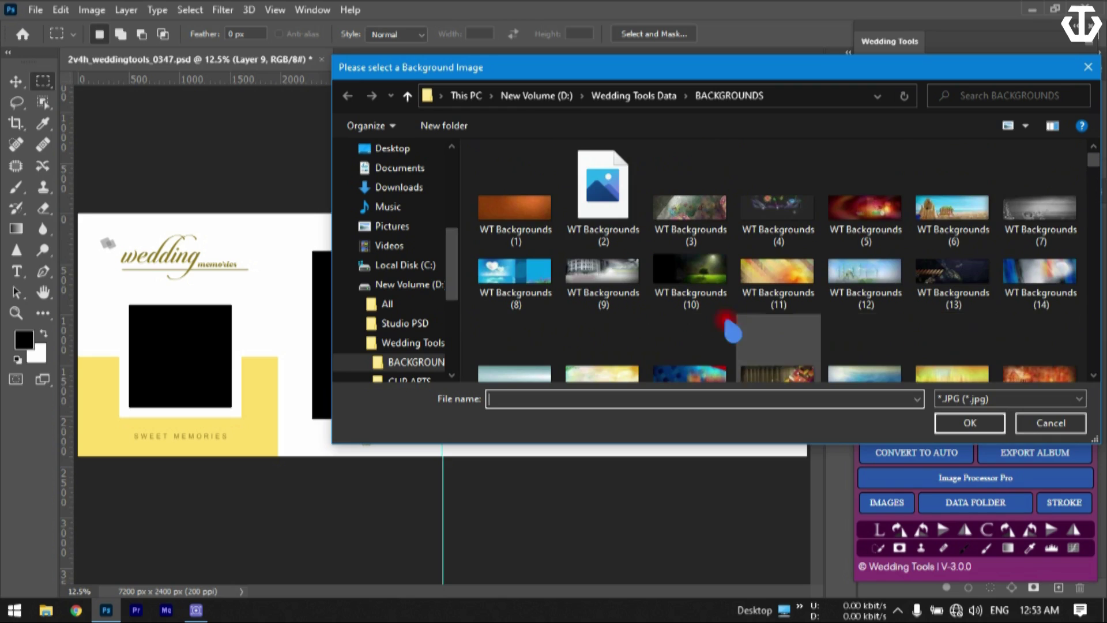
{"action": "double_click", "coordinate": [605, 284]}
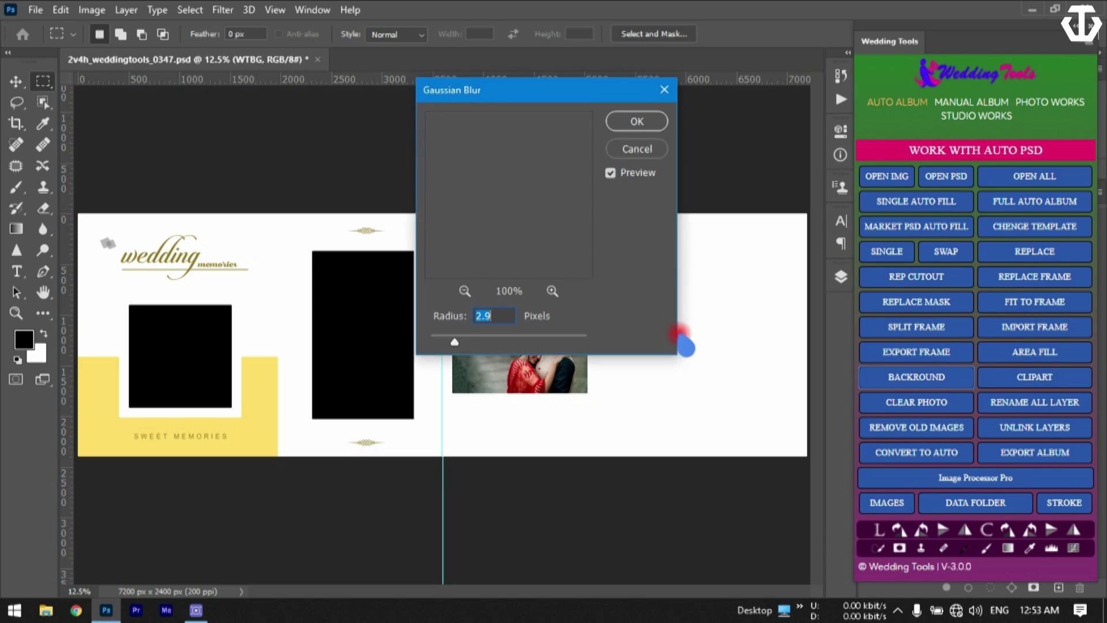
- Apply a Gaussian Blur with a radius of 78.4 pixels to the background
{"action": "left_click_drag", "start_coordinate": [533, 105], "coordinate": [913, 103]}
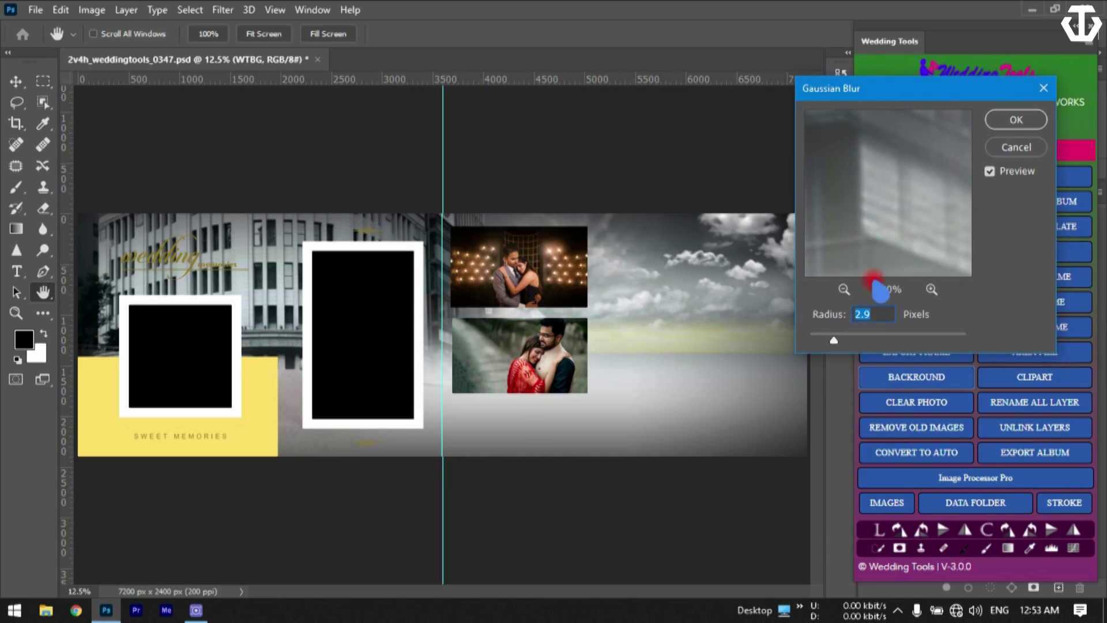
{"action": "left_click", "coordinate": [875, 335]}
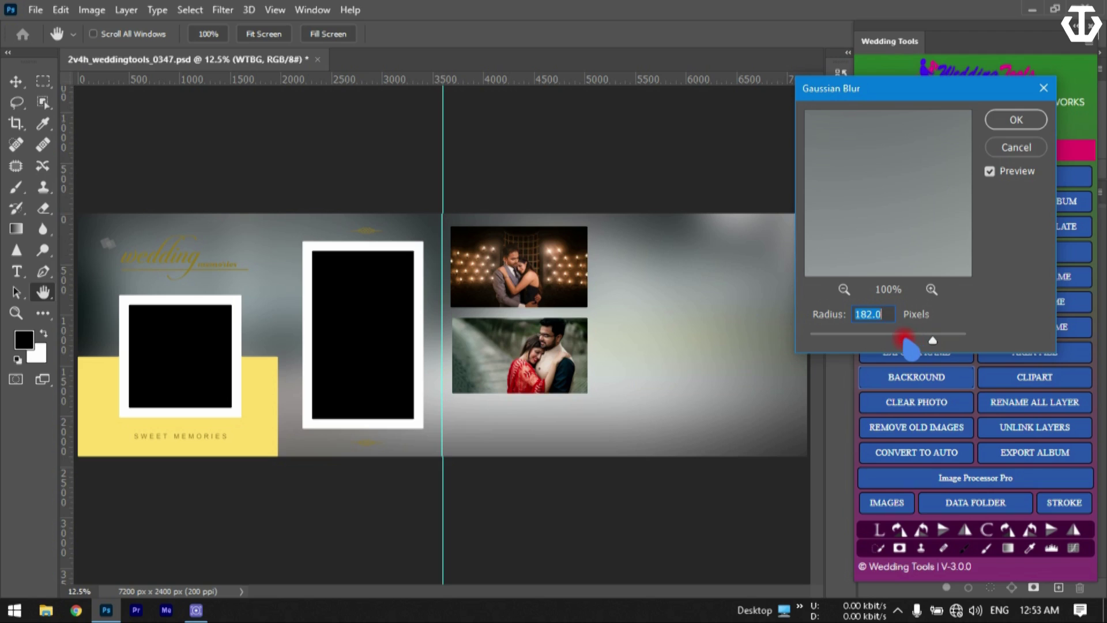
{"action": "left_click", "coordinate": [903, 337]}
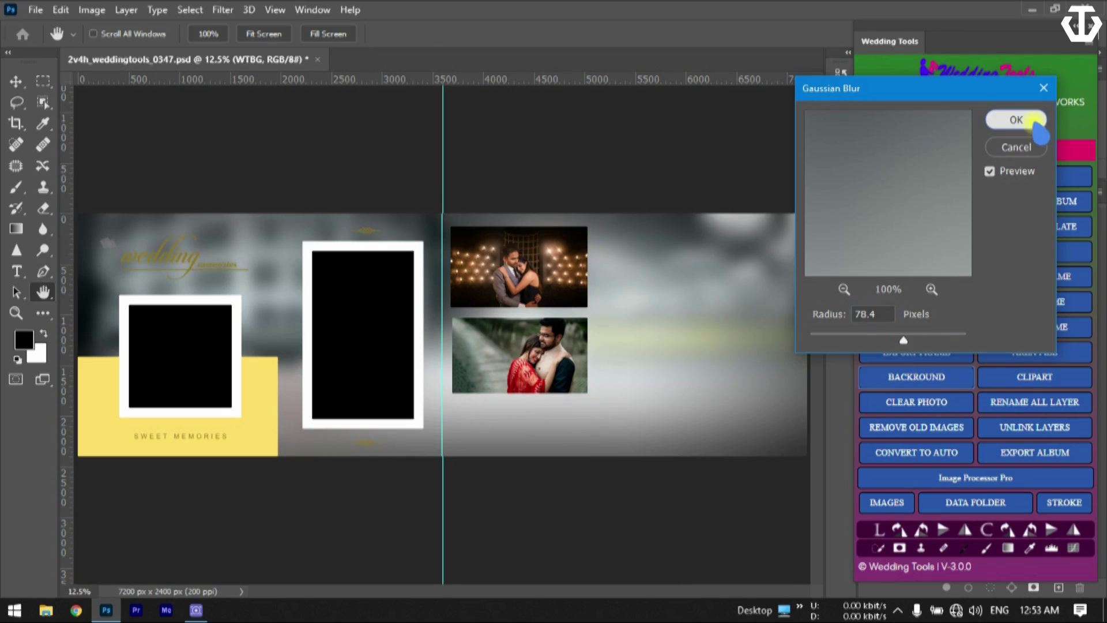
{"action": "left_click", "coordinate": [1016, 120]}
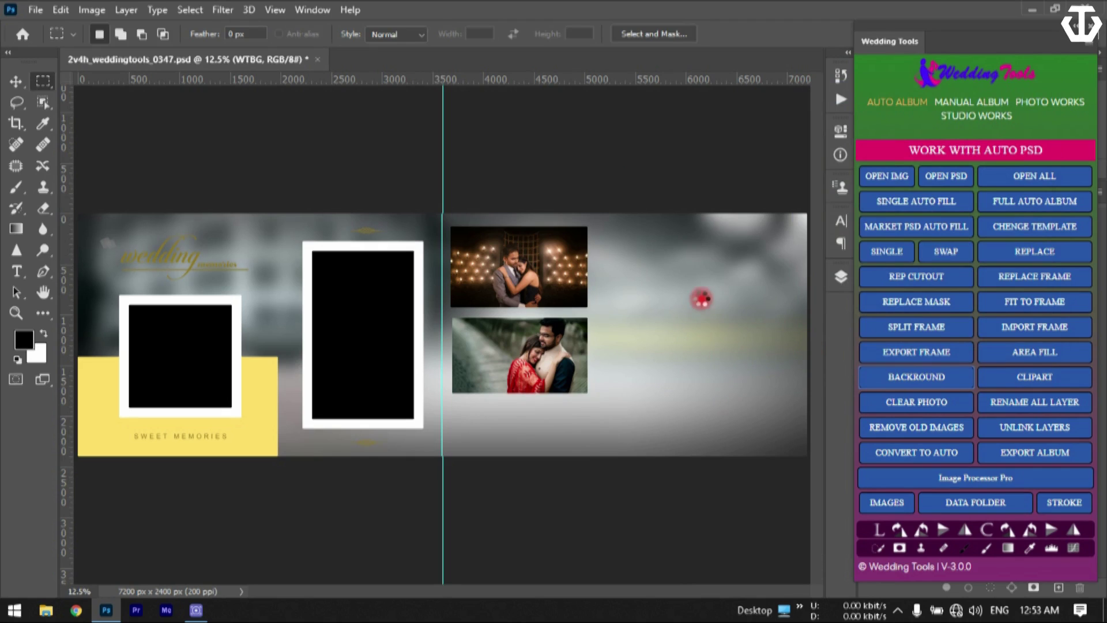
- Adjust the background's Hue/Saturation to Hue +3, Saturation +30 and Lightness +78
{"action": "key", "text": "ctrl+u"}
{"action": "left_click_drag", "start_coordinate": [533, 92], "coordinate": [917, 103]}
{"action": "left_click_drag", "start_coordinate": [902, 218], "coordinate": [915, 248]}
{"action": "left_click_drag", "start_coordinate": [893, 289], "coordinate": [952, 288]}
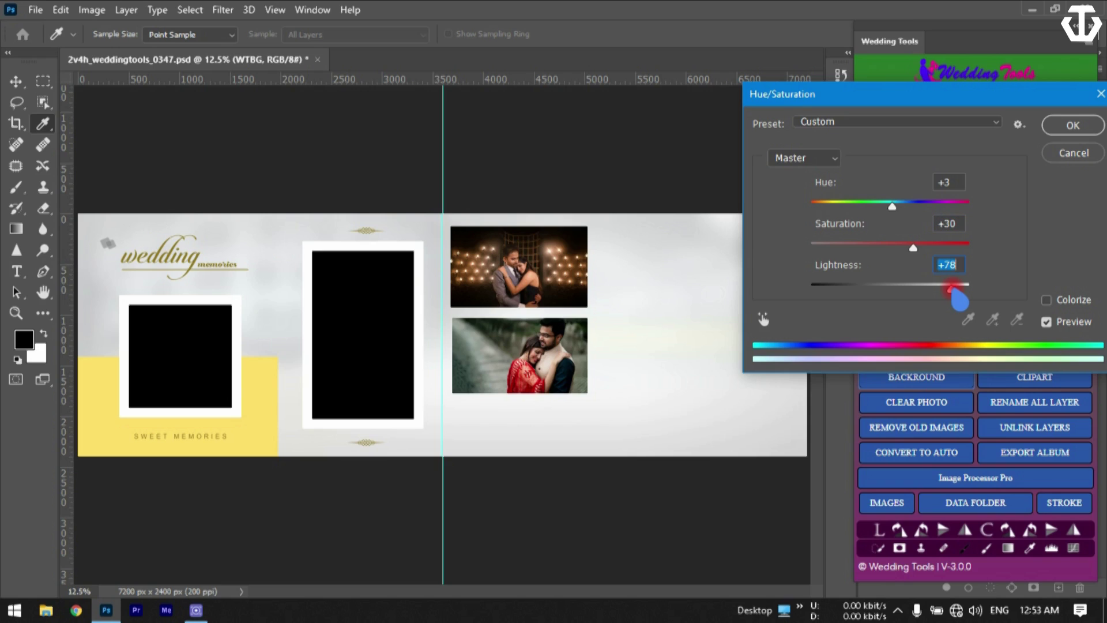
{"action": "left_click", "coordinate": [1060, 129]}
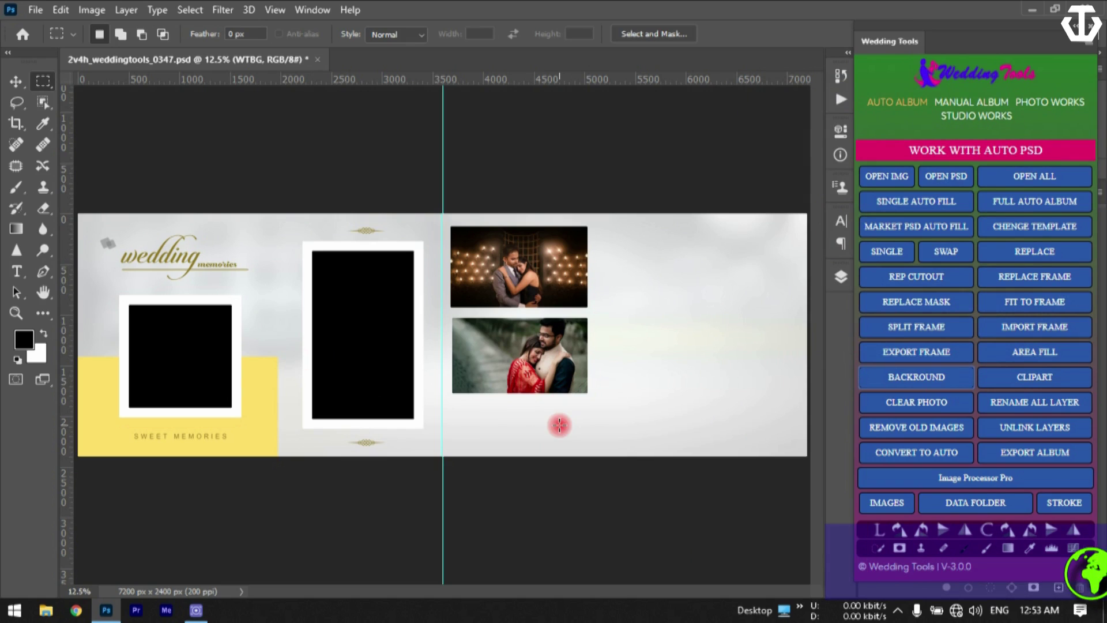
- Replace the background with WT Backgrounds (39) and adjust its Hue/Saturation to Hue +8, Saturation +33 and Lightness -8
{"action": "left_click", "coordinate": [914, 378]}
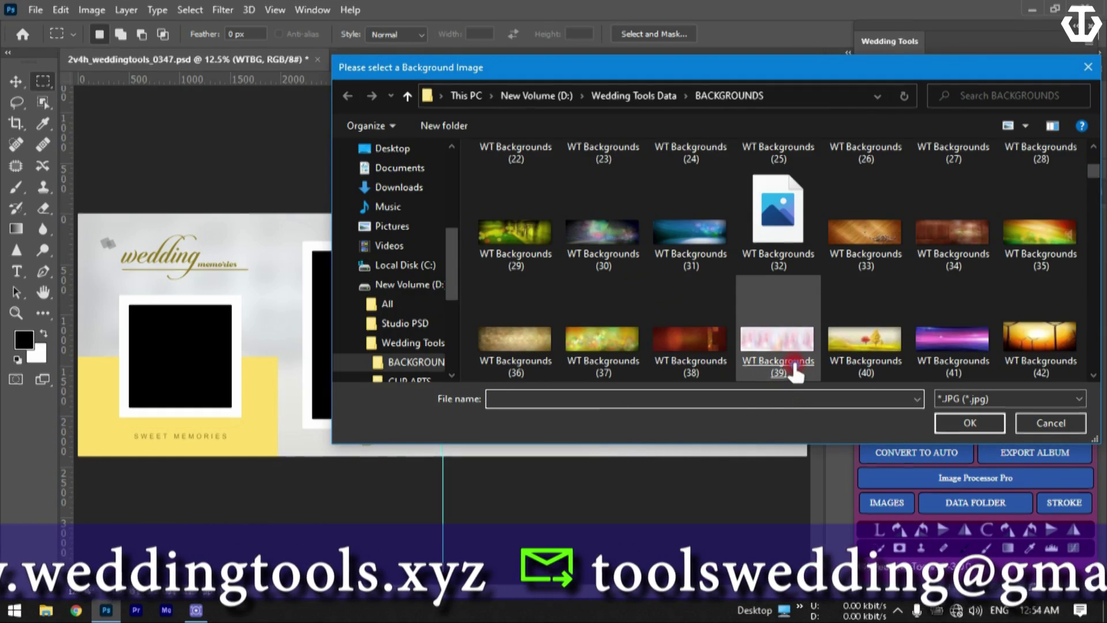
{"action": "double_click", "coordinate": [789, 365]}
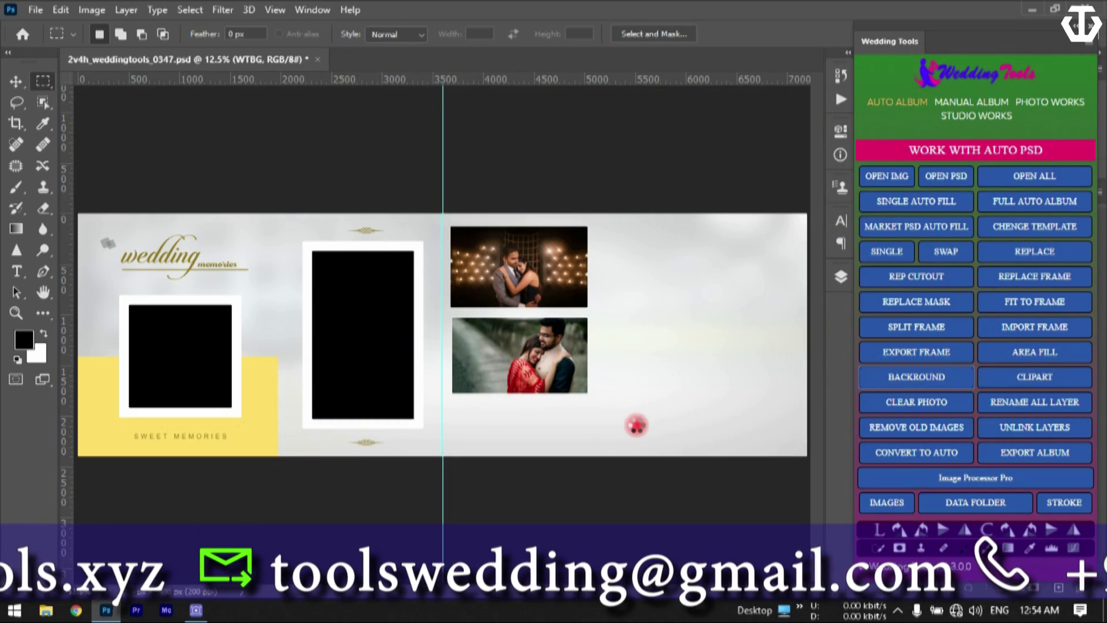
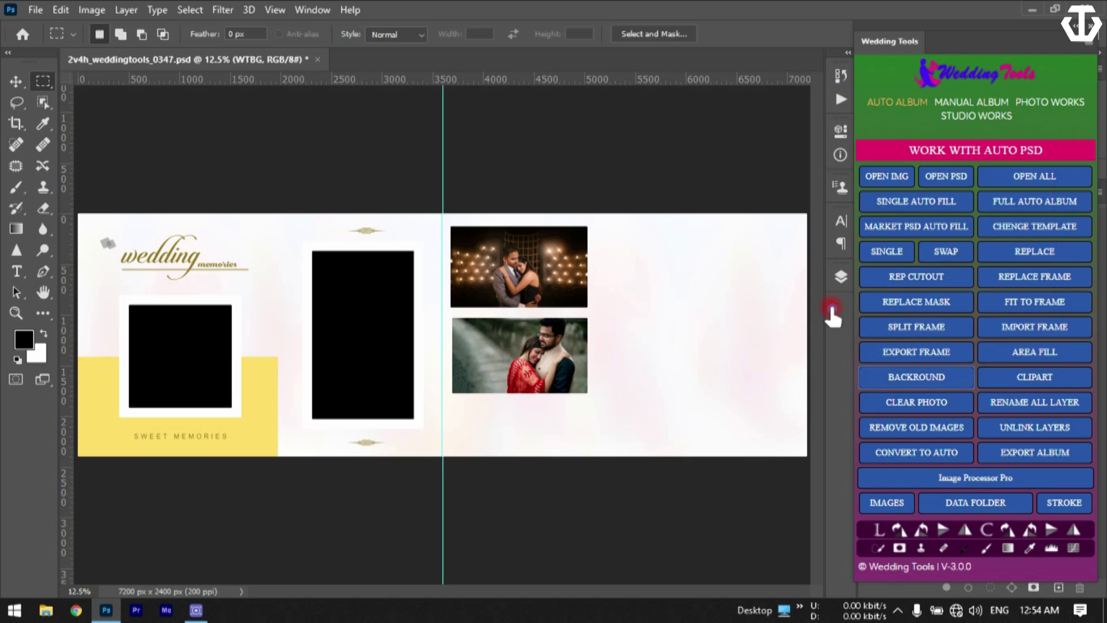
{"action": "left_click_drag", "start_coordinate": [484, 88], "coordinate": [771, 107]}
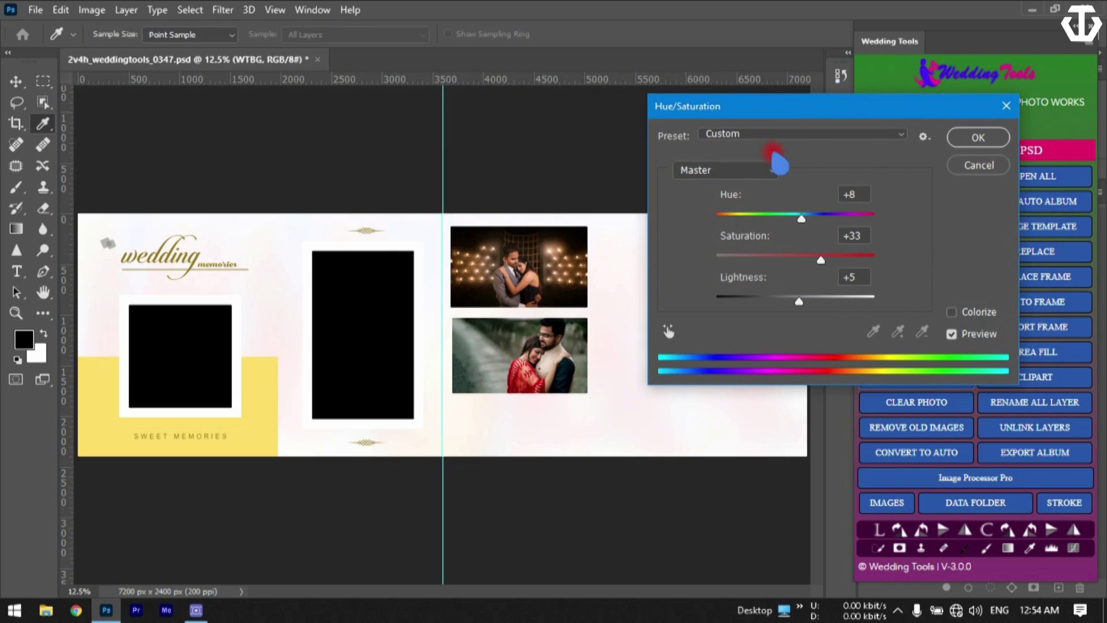
{"action": "mouse_move", "coordinate": [818, 315]}
{"action": "left_mouse_down"}
{"action": "mouse_move", "coordinate": [756, 314]}
{"action": "mouse_move", "coordinate": [814, 320]}
{"action": "mouse_move", "coordinate": [798, 319]}
{"action": "left_mouse_up"}
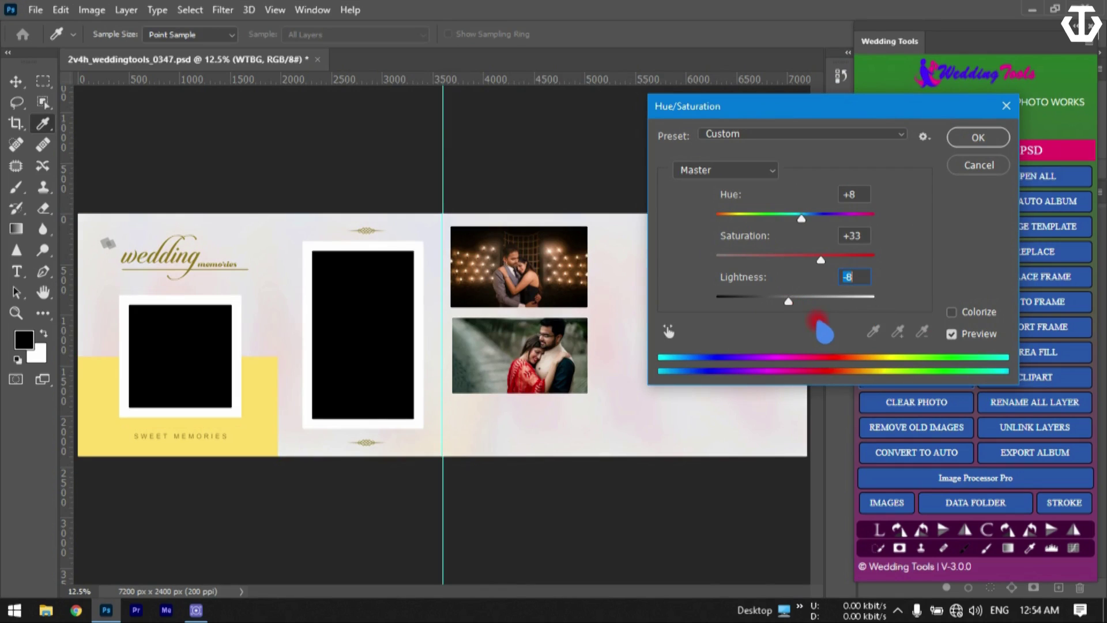
{"action": "left_click", "coordinate": [971, 143]}
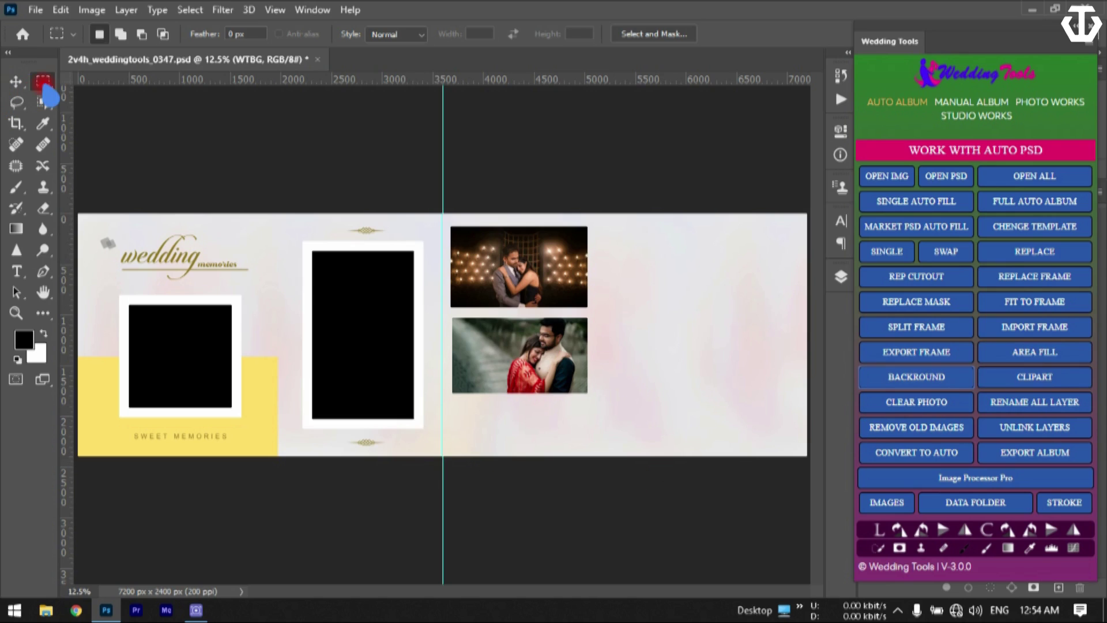
- Mark an area about 1296 × 392 px to the right of the upper photo and insert the Barat clipart WT Barat (4)
{"action": "left_click", "coordinate": [1044, 381]}
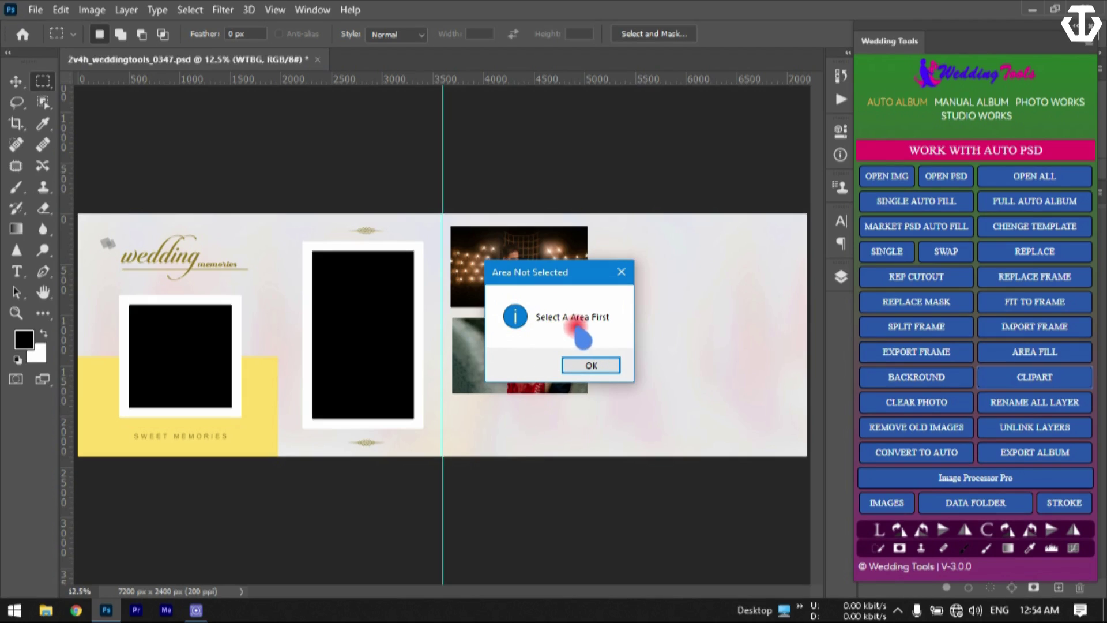
{"action": "left_click", "coordinate": [591, 365]}
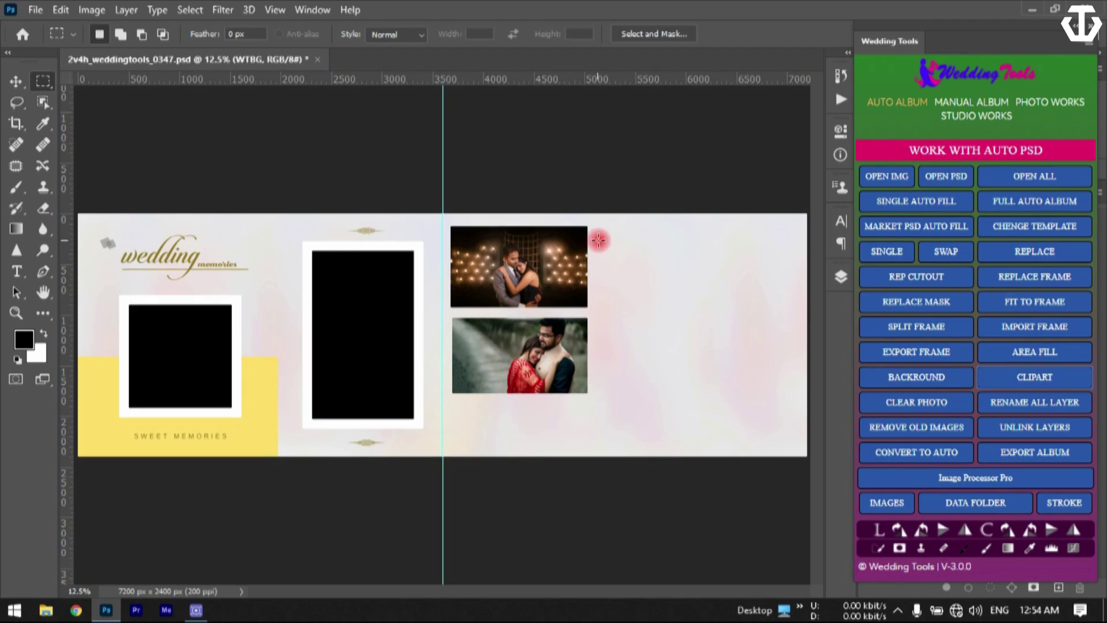
{"action": "left_click_drag", "start_coordinate": [616, 261], "coordinate": [798, 308]}
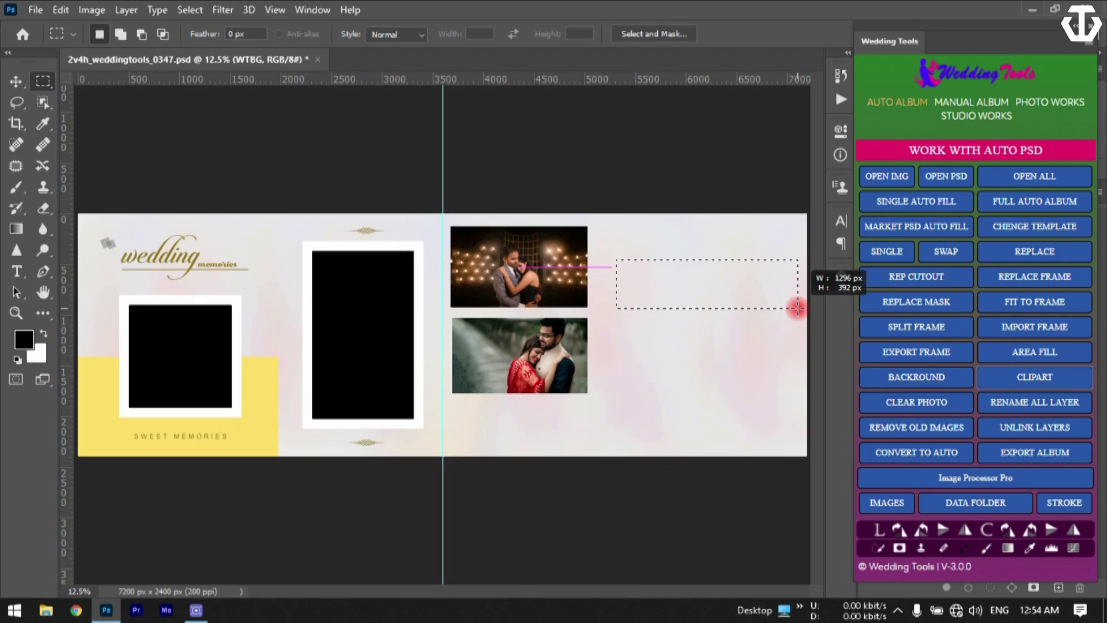
{"action": "left_click", "coordinate": [1017, 378]}
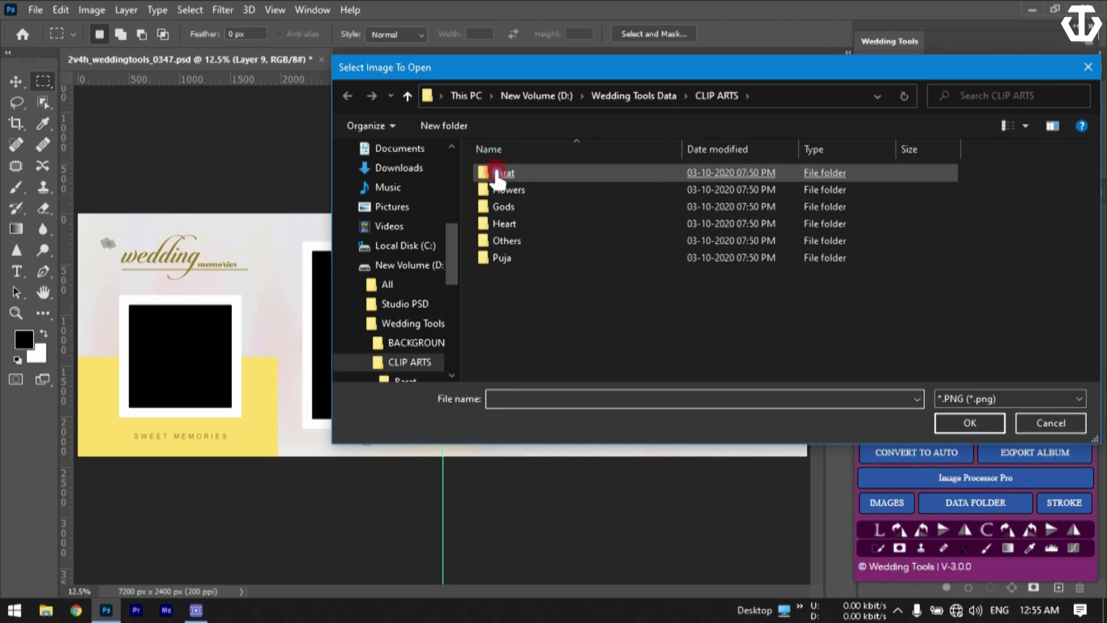
{"action": "left_click", "coordinate": [532, 173]}
{"action": "left_click", "coordinate": [532, 173]}
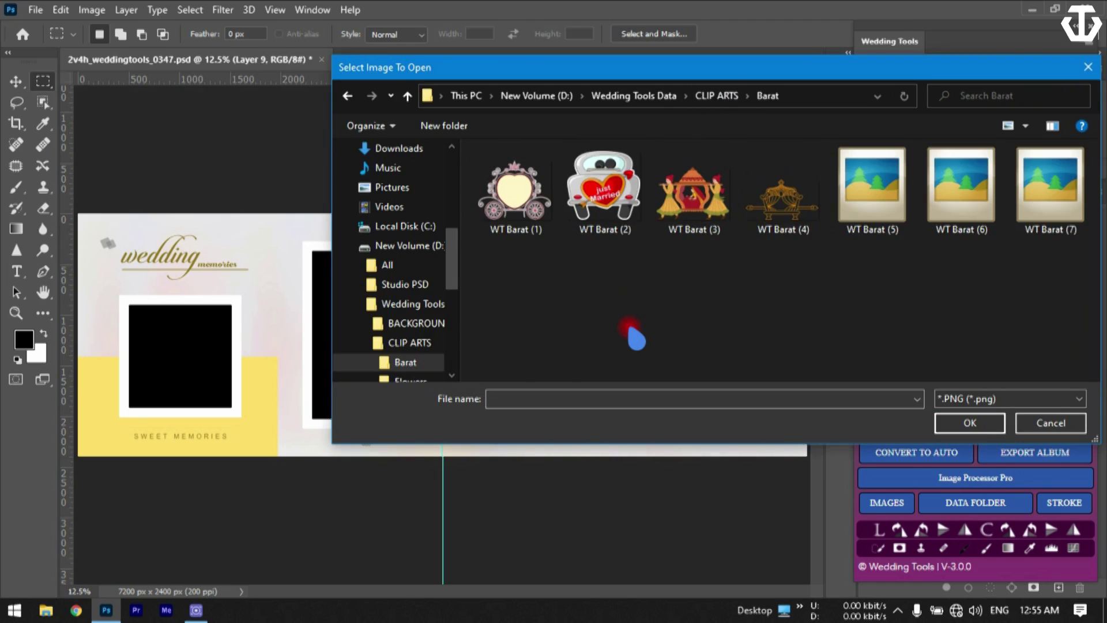
{"action": "left_click", "coordinate": [875, 228]}
{"action": "double_click", "coordinate": [783, 223]}
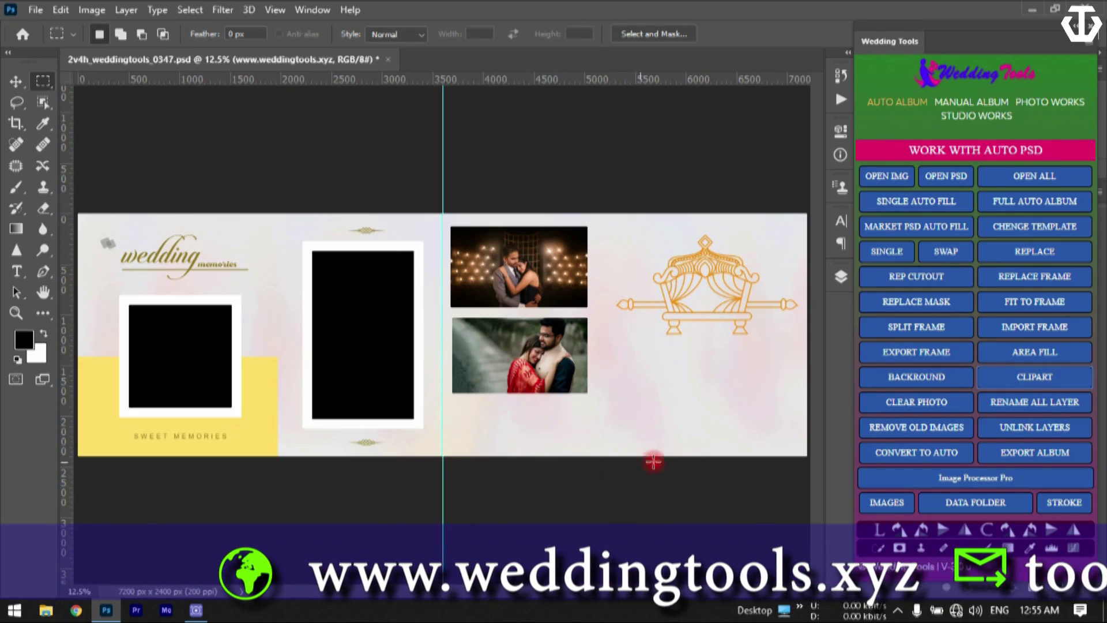
- Mark a rectangular area on the right page below the palanquin clipart
{"action": "left_click_drag", "start_coordinate": [626, 376], "coordinate": [779, 436]}
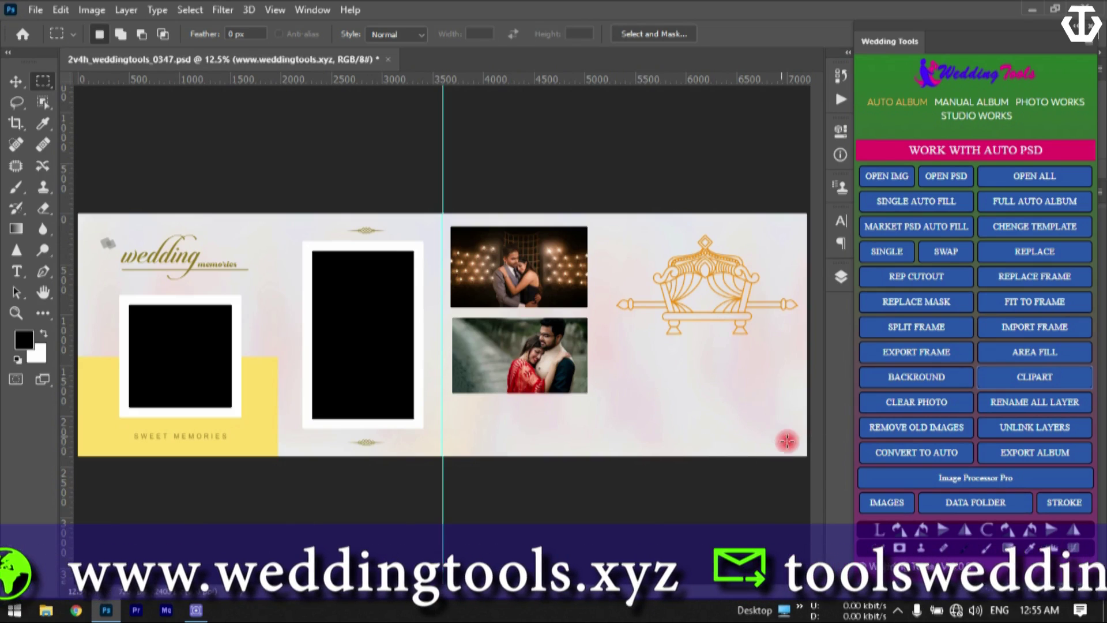
{"action": "left_click", "coordinate": [1045, 353]}
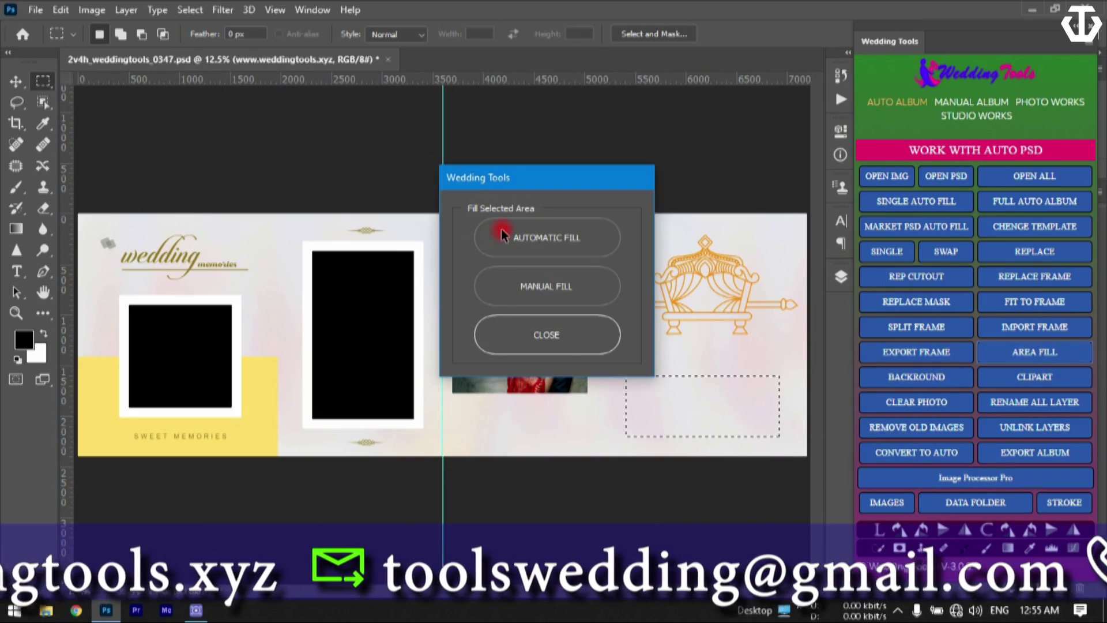
{"action": "left_click", "coordinate": [502, 234]}
{"action": "left_click", "coordinate": [548, 334]}
- Insert the clipart WT HART (10) from the Heart folder into the marked area
{"action": "left_click", "coordinate": [1036, 402]}
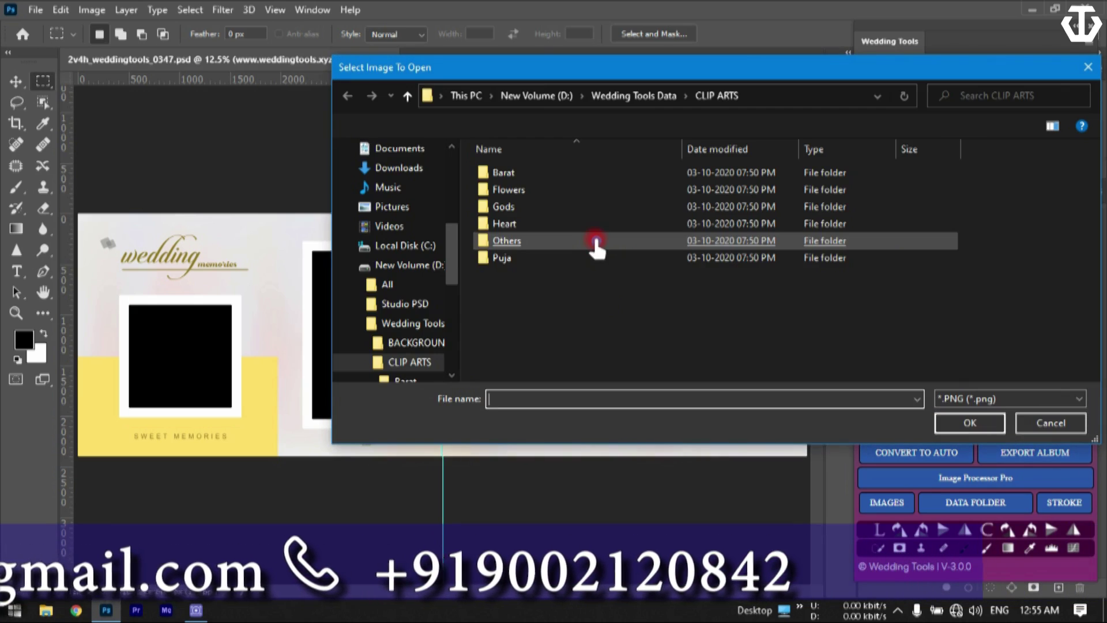
{"action": "left_click", "coordinate": [555, 226]}
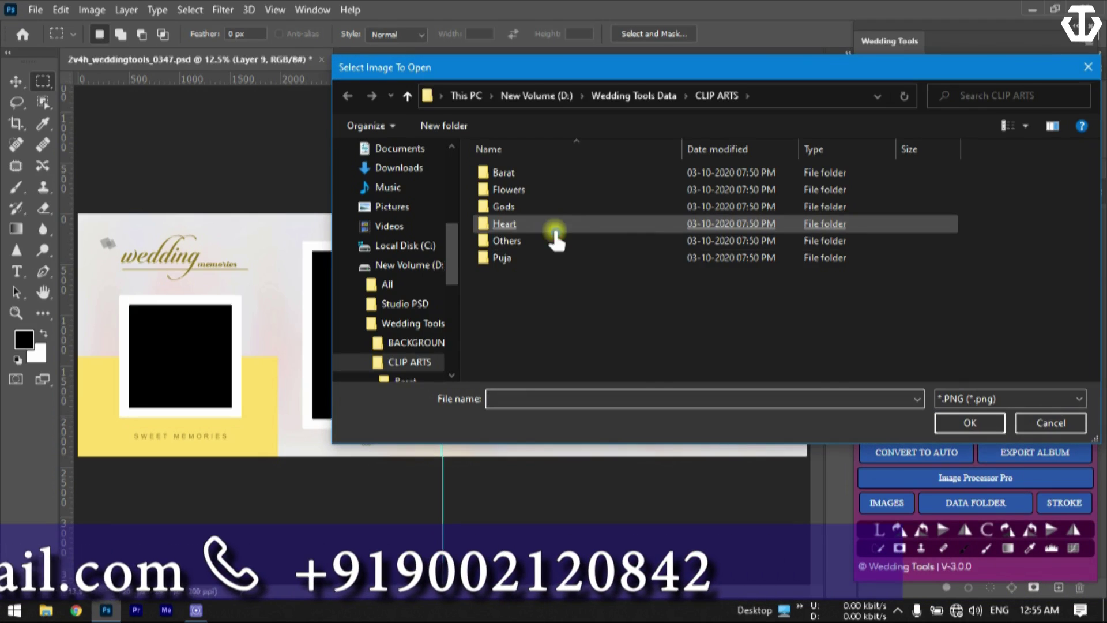
{"action": "left_click", "coordinate": [641, 293]}
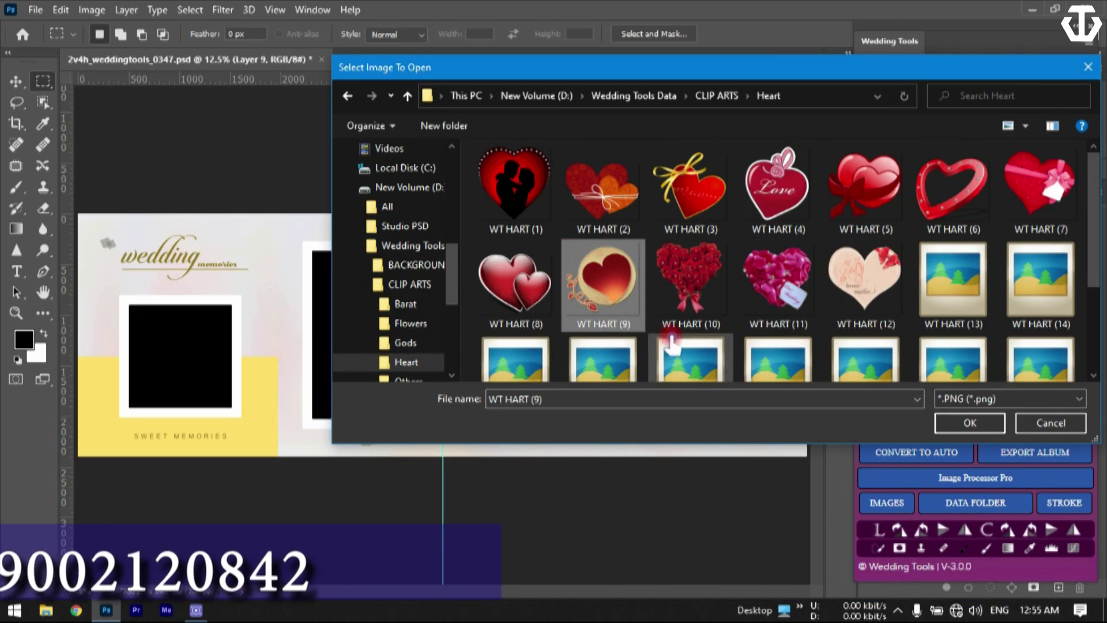
{"action": "double_click", "coordinate": [688, 294]}
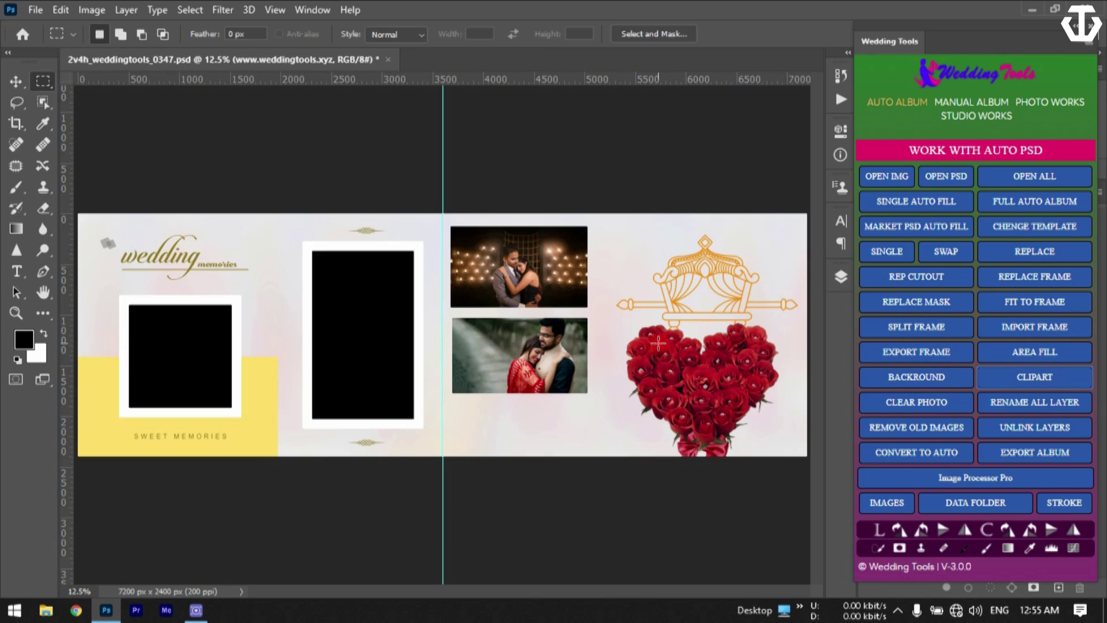
- Scale the rose heart to about 74%, move it just below the palanquin, and inspect the clipart layers in the layer stack
{"action": "left_click", "coordinate": [18, 80]}
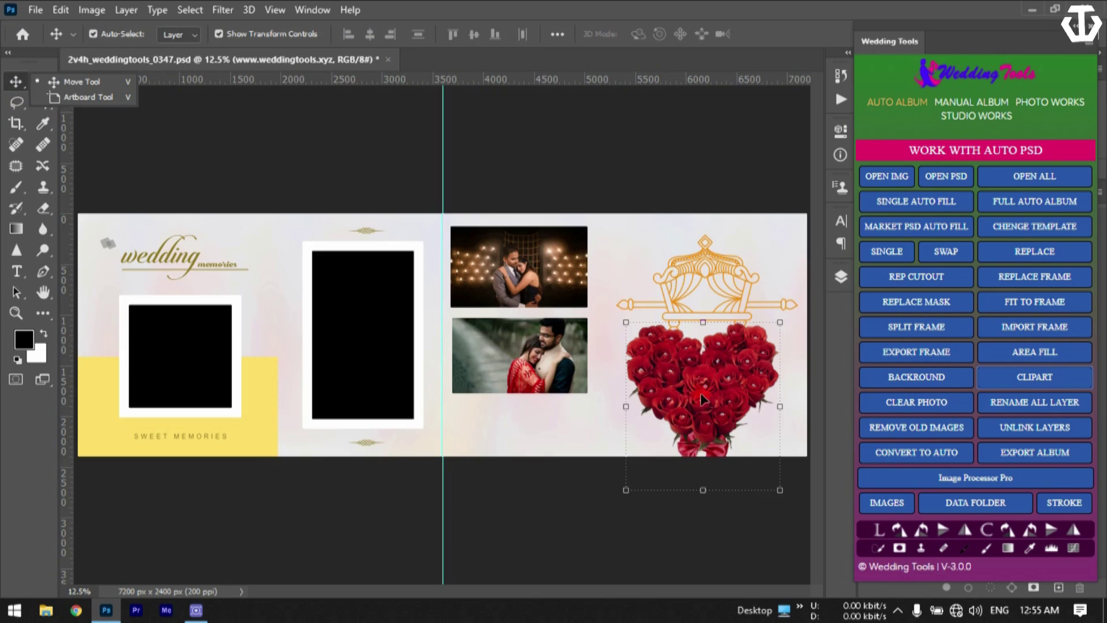
{"action": "left_click_drag", "start_coordinate": [783, 320], "coordinate": [742, 365]}
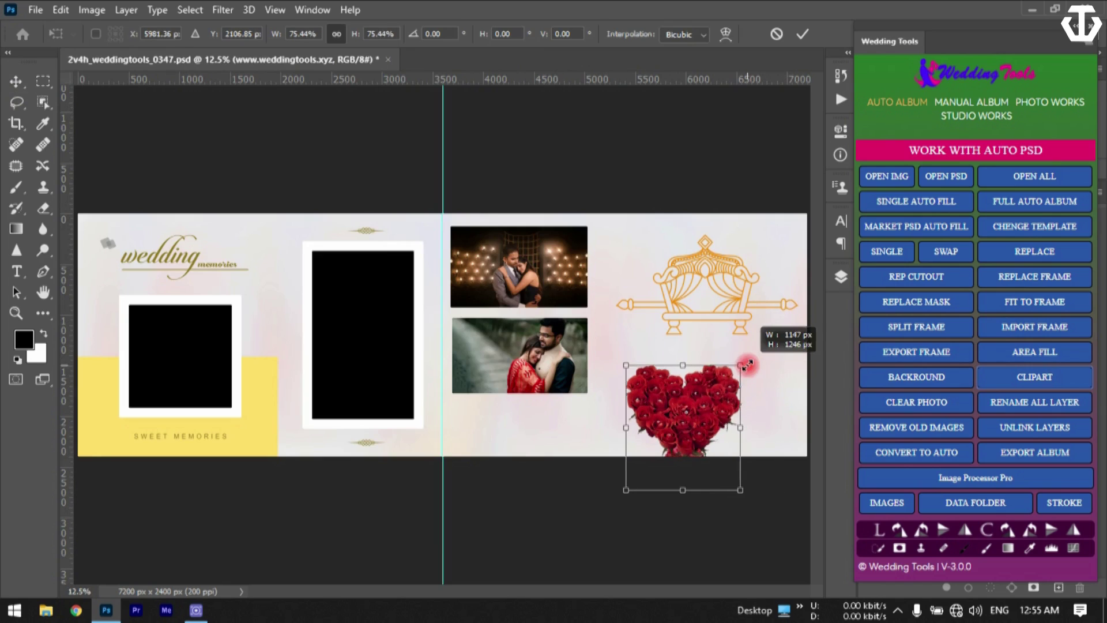
{"action": "left_click_drag", "start_coordinate": [699, 420], "coordinate": [689, 390]}
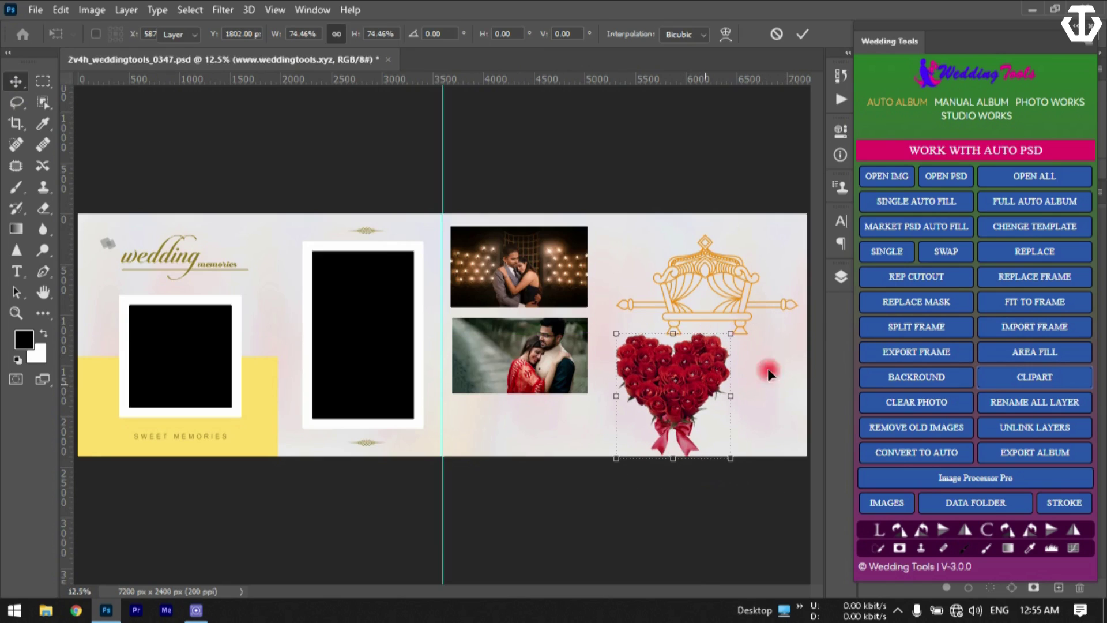
{"action": "key", "text": "Return"}
{"action": "left_click", "coordinate": [841, 277]}
{"action": "scroll", "coordinate": [795, 407], "scroll_direction": "down", "scroll_amount": 8}
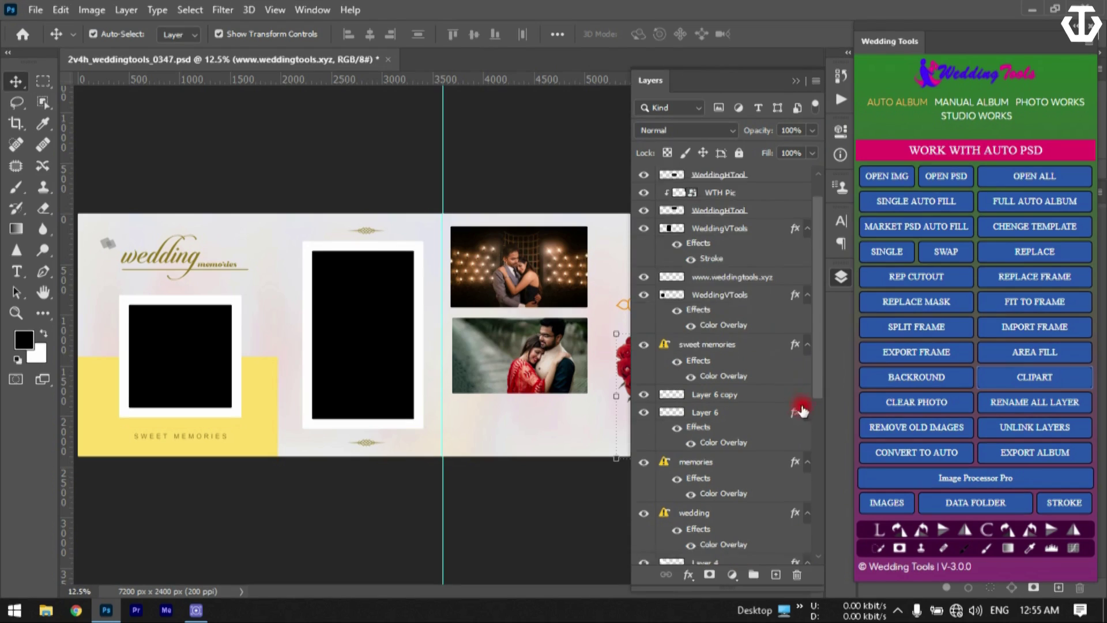
{"action": "scroll", "coordinate": [794, 411], "scroll_direction": "down", "scroll_amount": 4}
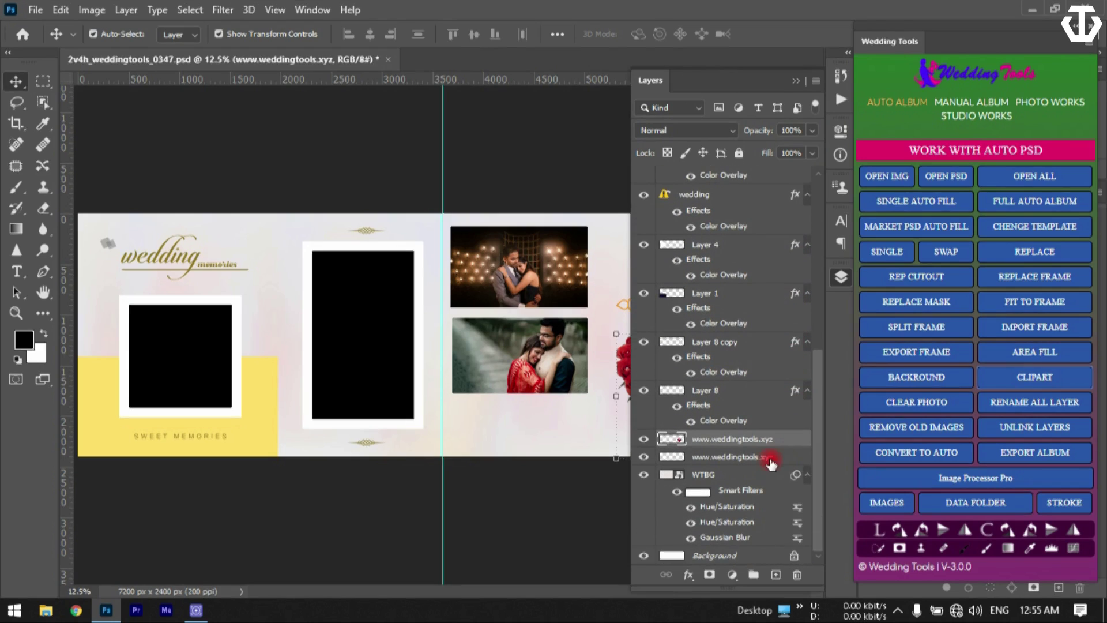
{"action": "left_click", "coordinate": [841, 278]}
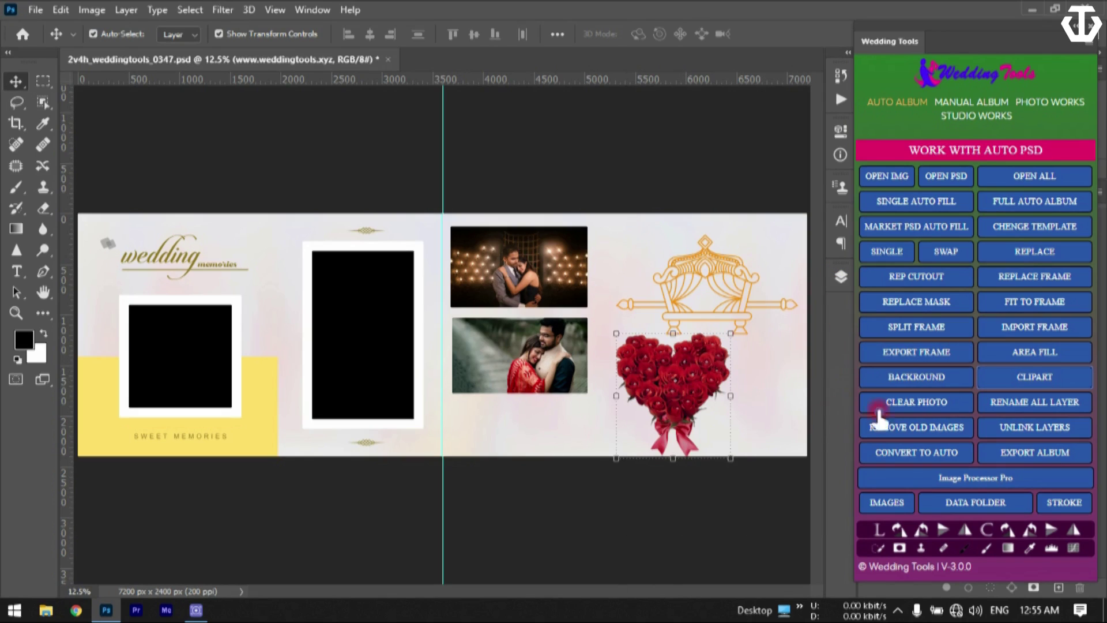
- Clear the photos from the two filled frames on the right page of the album spread
{"action": "left_click", "coordinate": [910, 404]}
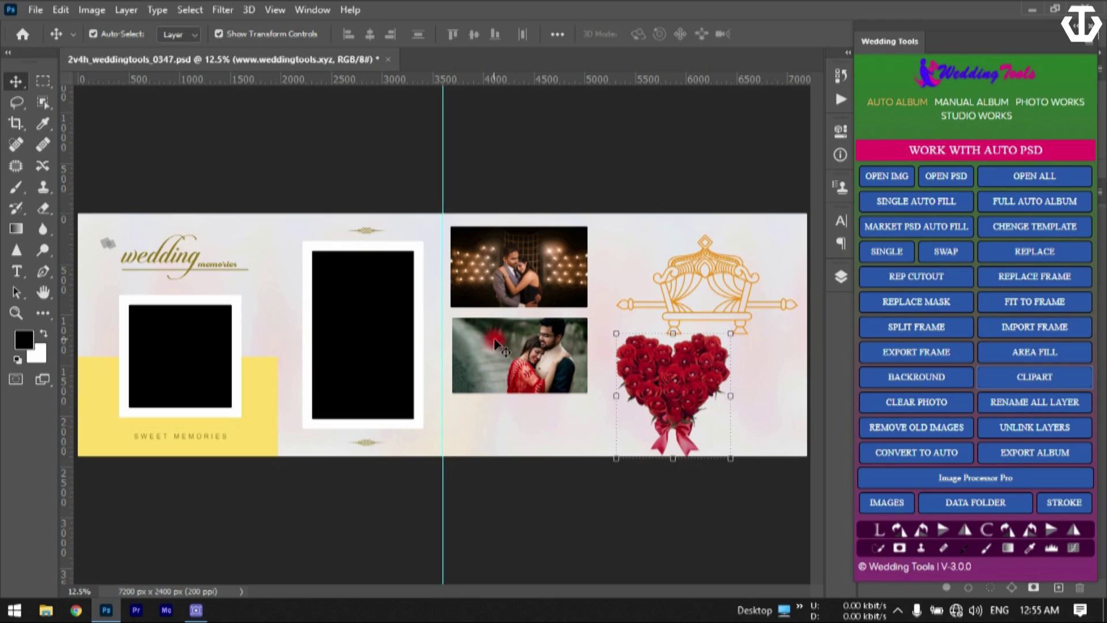
{"action": "left_click", "coordinate": [901, 404]}
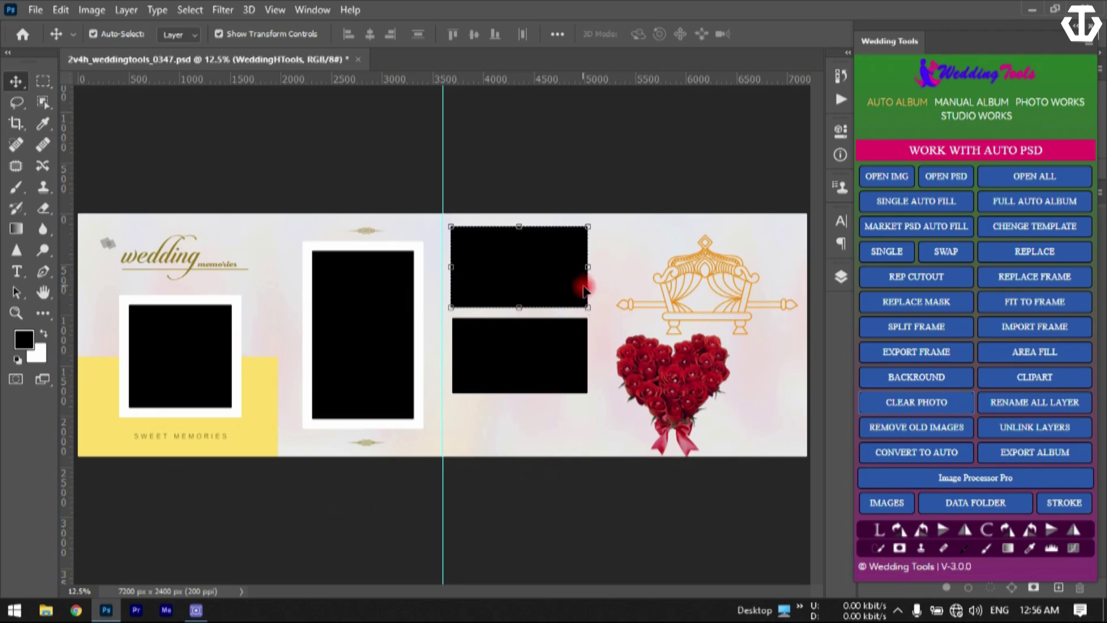
{"action": "left_click", "coordinate": [1038, 406]}
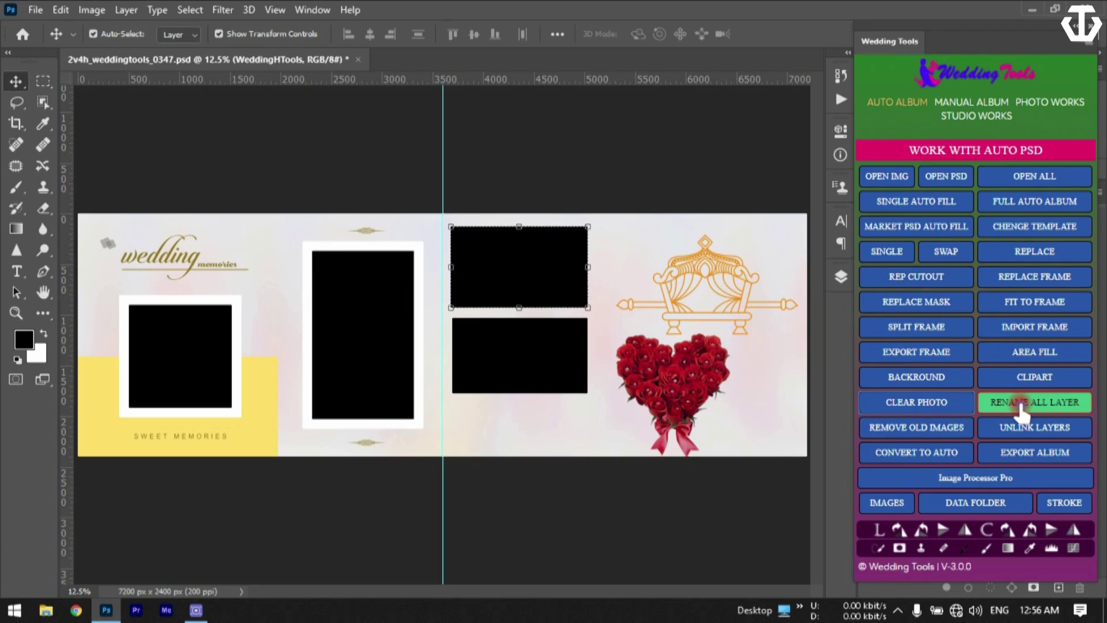
- Close the current album page without saving and open wedding album design (5) from the Market PSD folder on the Desktop
{"action": "left_click", "coordinate": [358, 59]}
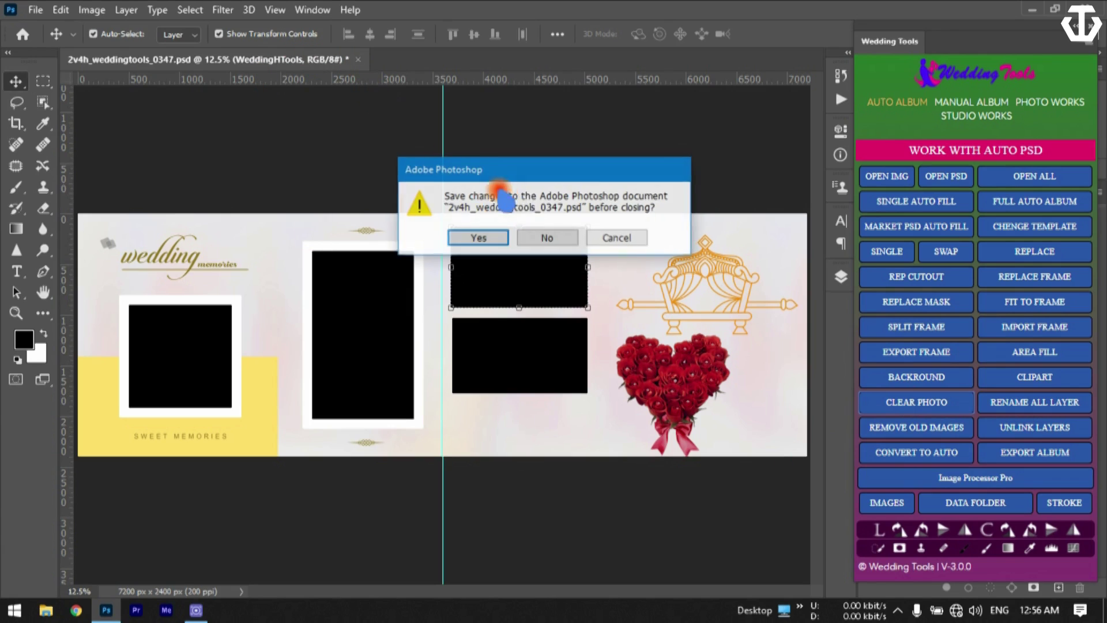
{"action": "left_click", "coordinate": [549, 240]}
{"action": "left_click", "coordinate": [929, 177]}
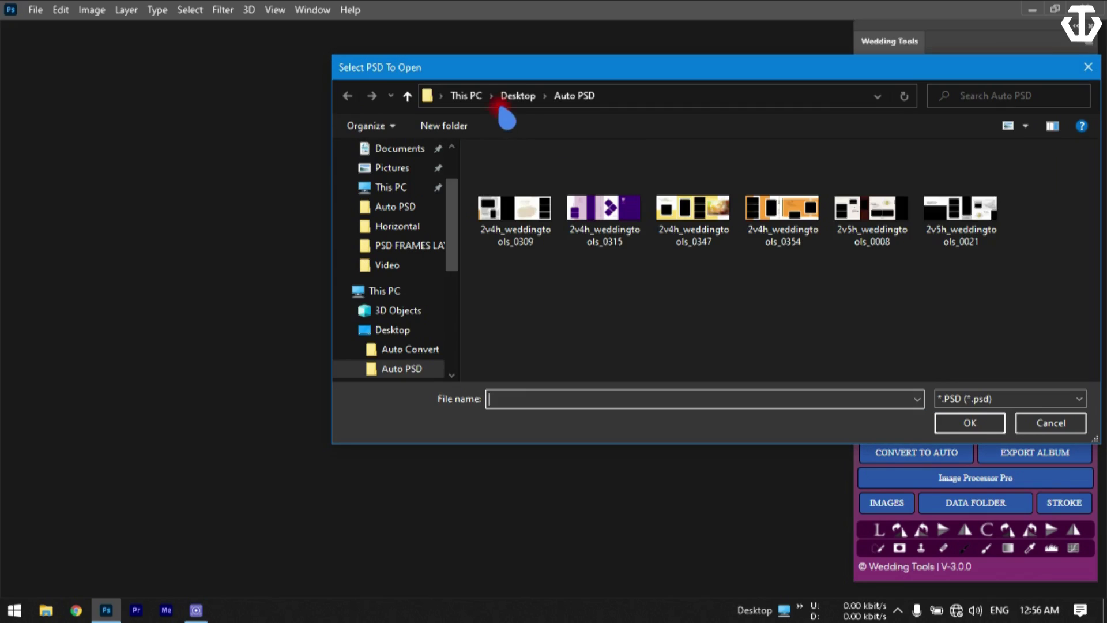
{"action": "left_click", "coordinate": [507, 98]}
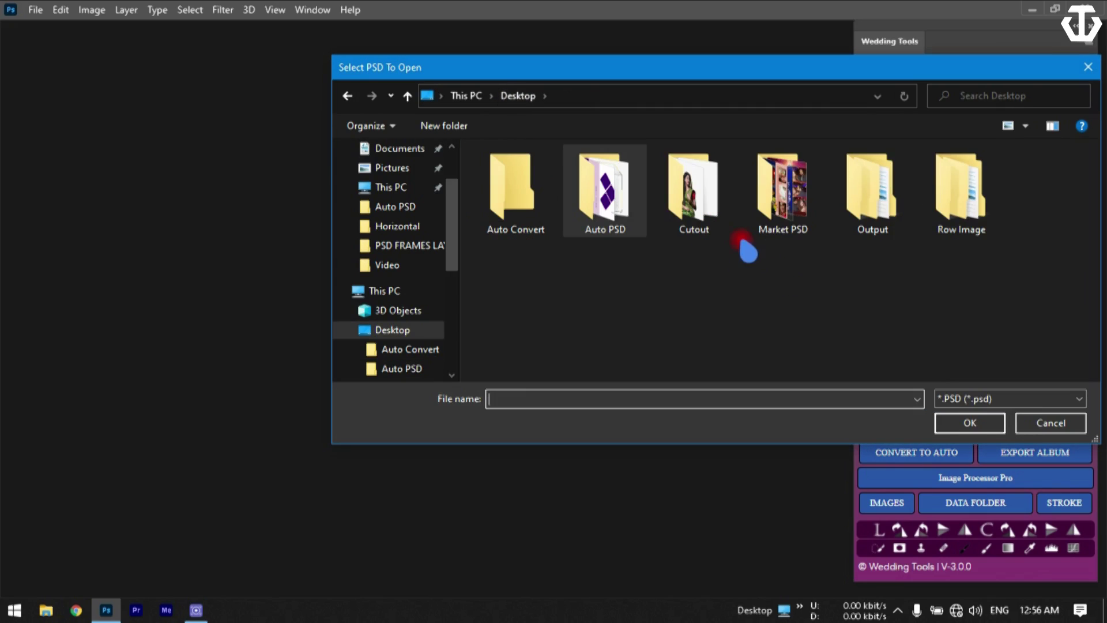
{"action": "double_click", "coordinate": [793, 217]}
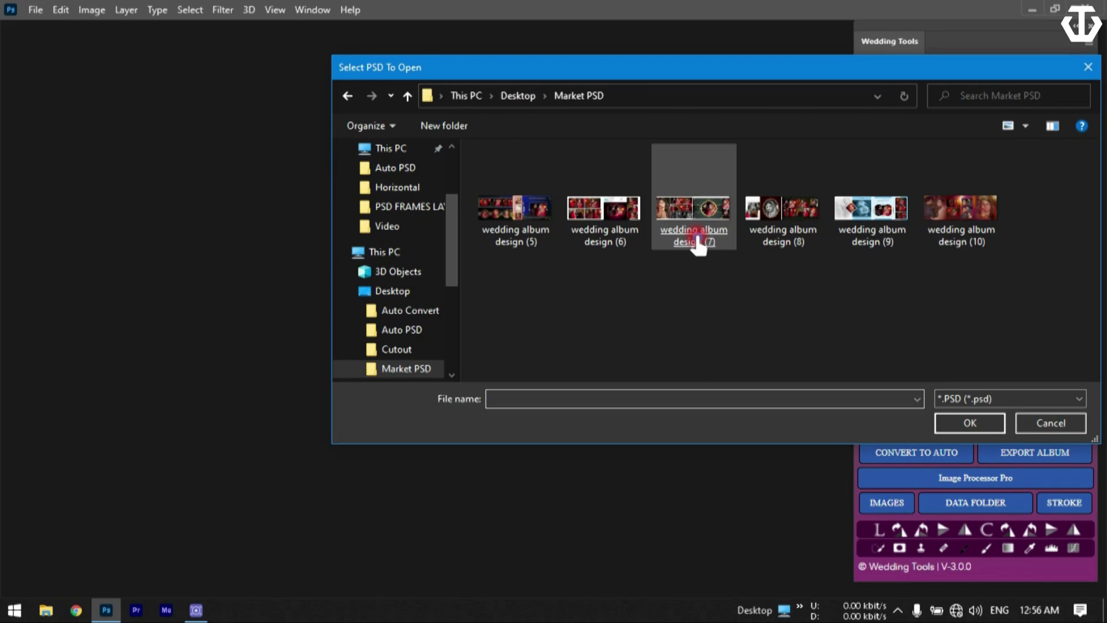
{"action": "left_click", "coordinate": [698, 237]}
{"action": "double_click", "coordinate": [515, 222]}
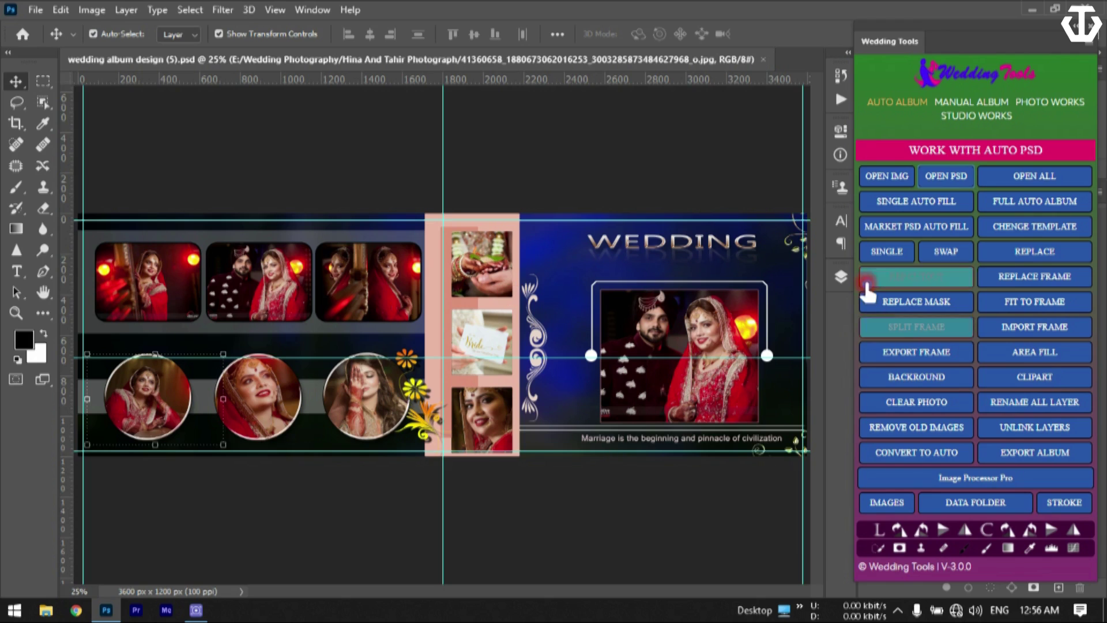
- Remove the old images from the photo frames of the opened album design
{"action": "left_click", "coordinate": [879, 404]}
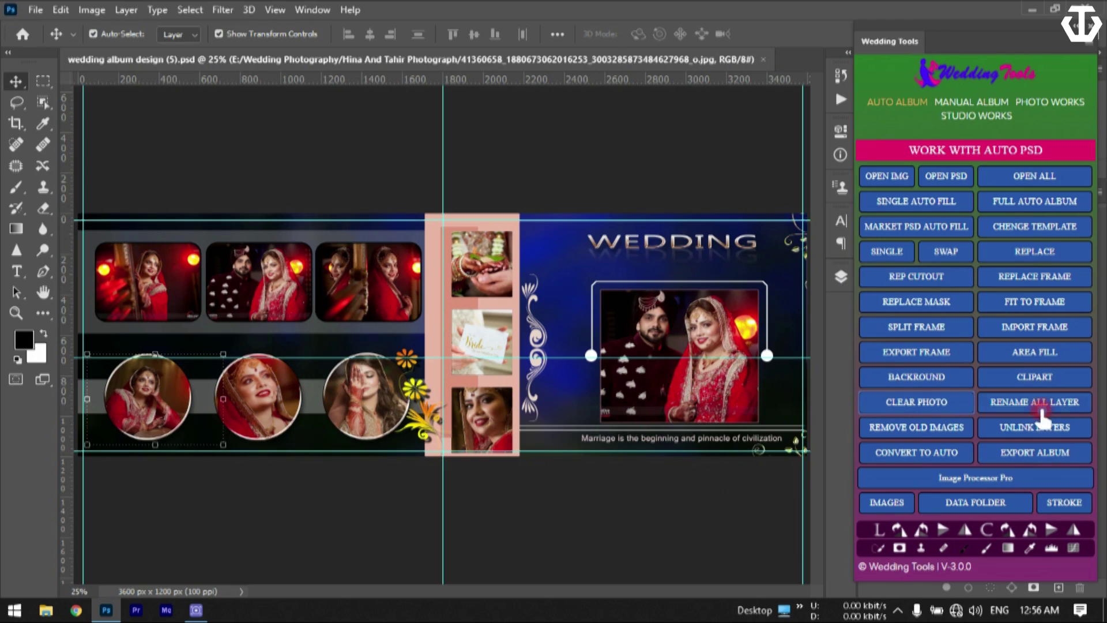
{"action": "left_click", "coordinate": [937, 411]}
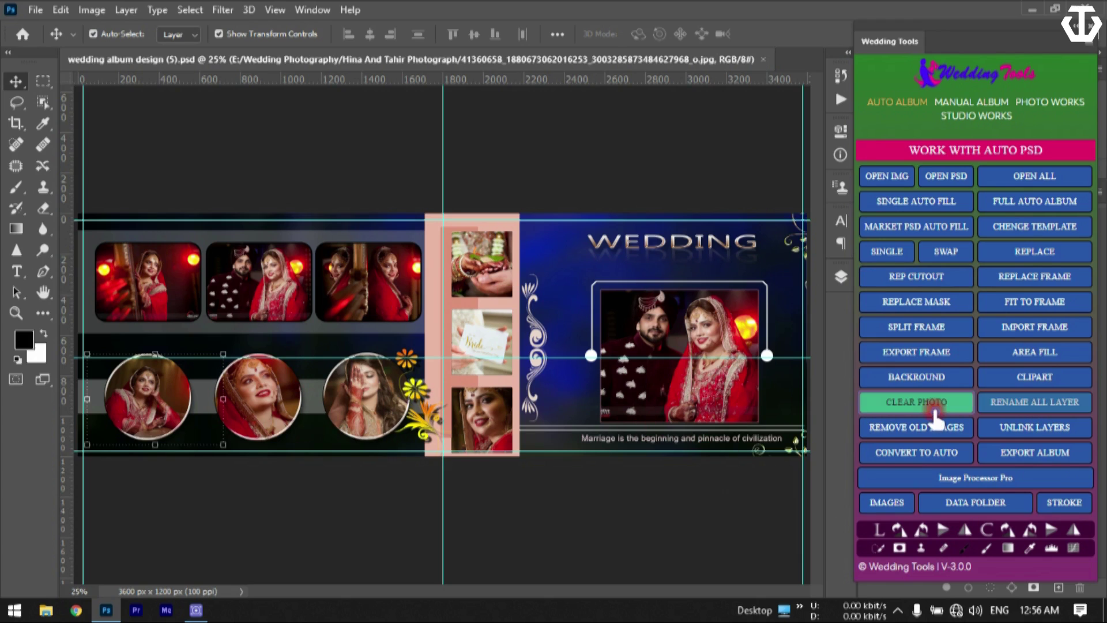
{"action": "left_click", "coordinate": [907, 428]}
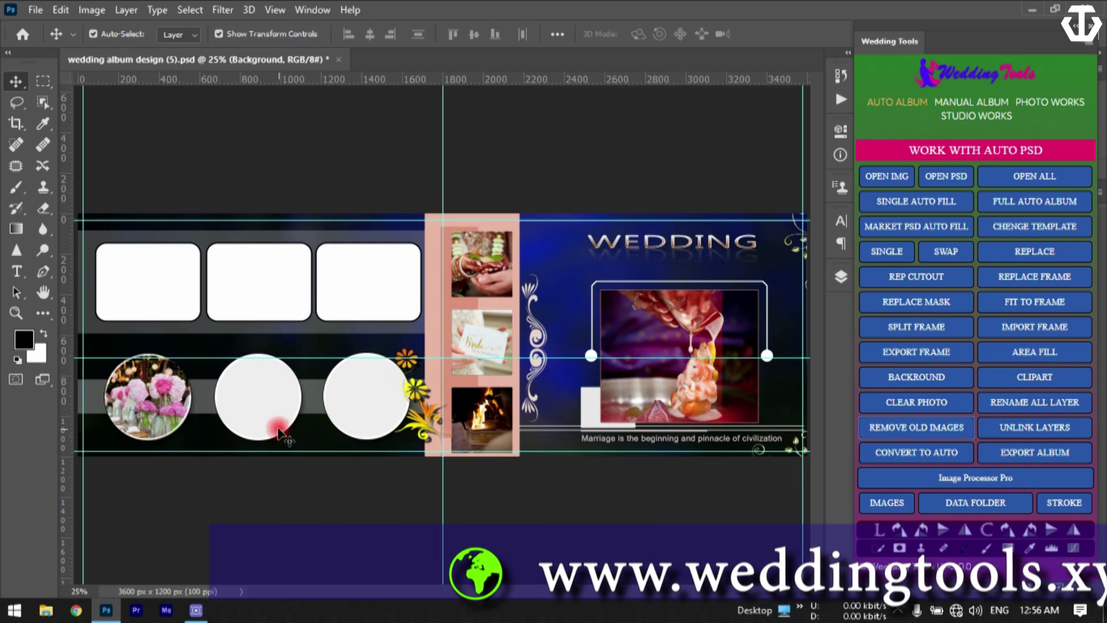
{"action": "left_click", "coordinate": [904, 430]}
{"action": "left_click", "coordinate": [903, 428]}
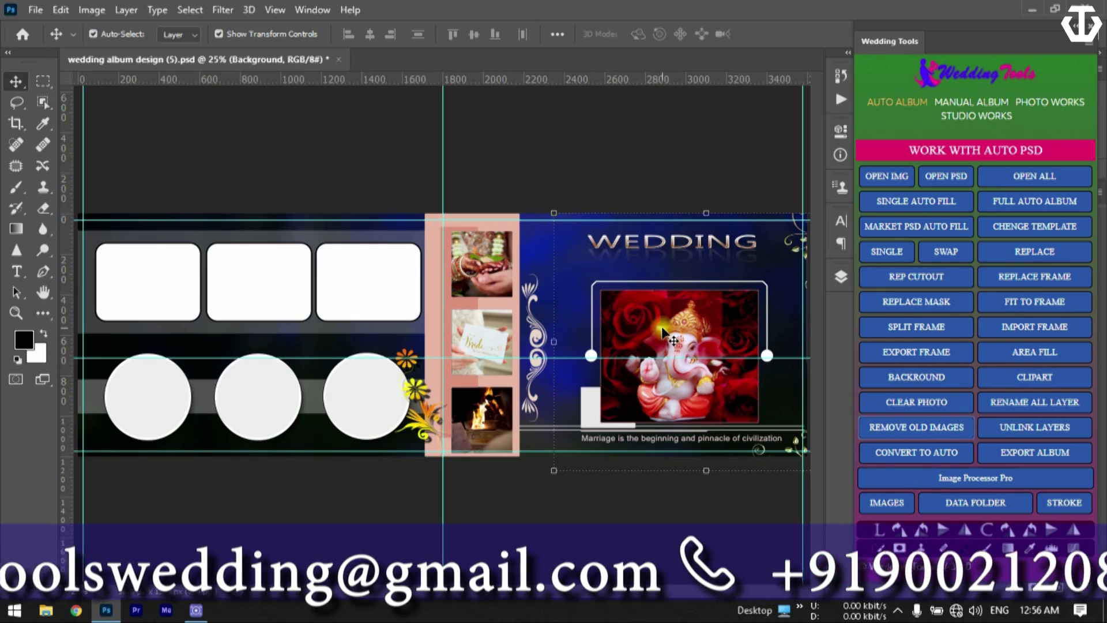
- Open the contents of the smart object holding the three stacked photos, check each photo layer, and close the contents document
{"action": "left_click", "coordinate": [622, 407]}
{"action": "left_click", "coordinate": [679, 348]}
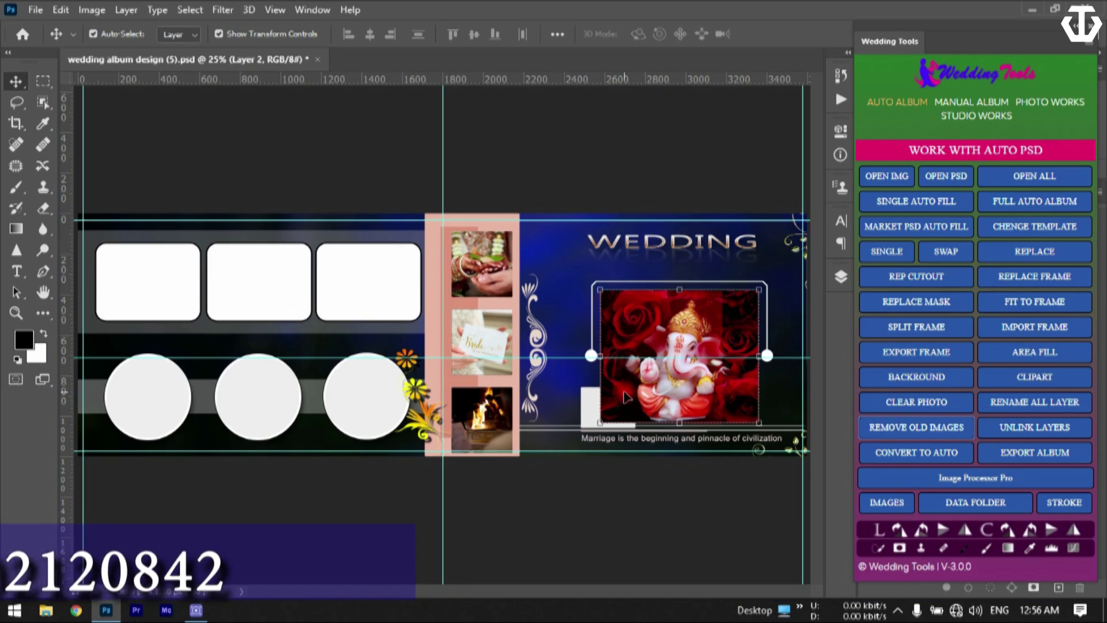
{"action": "left_click", "coordinate": [497, 348]}
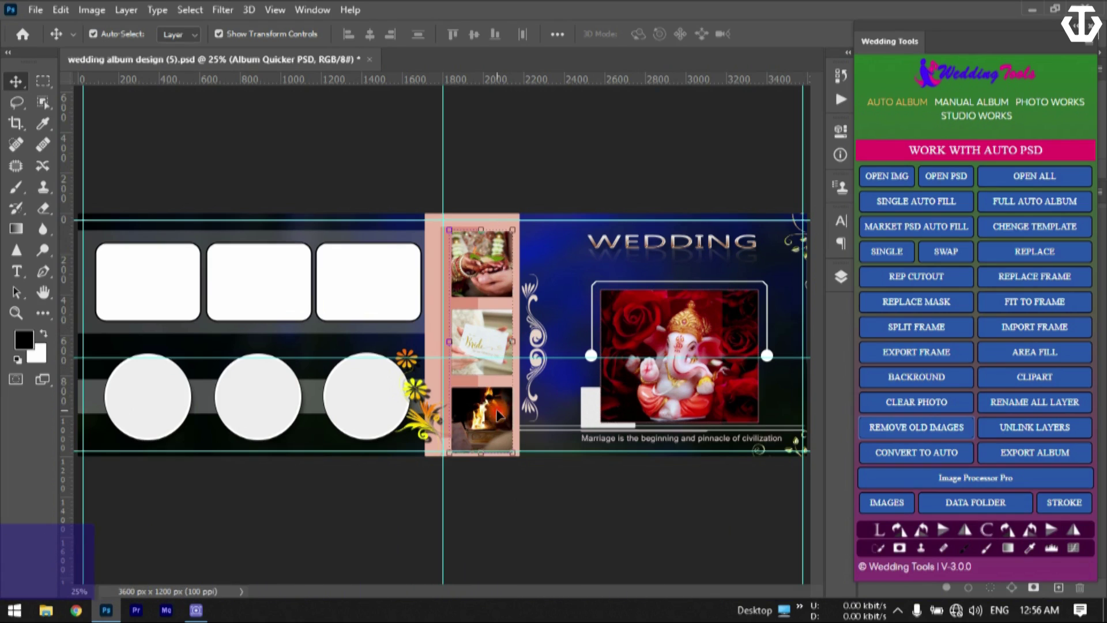
{"action": "left_click", "coordinate": [841, 279]}
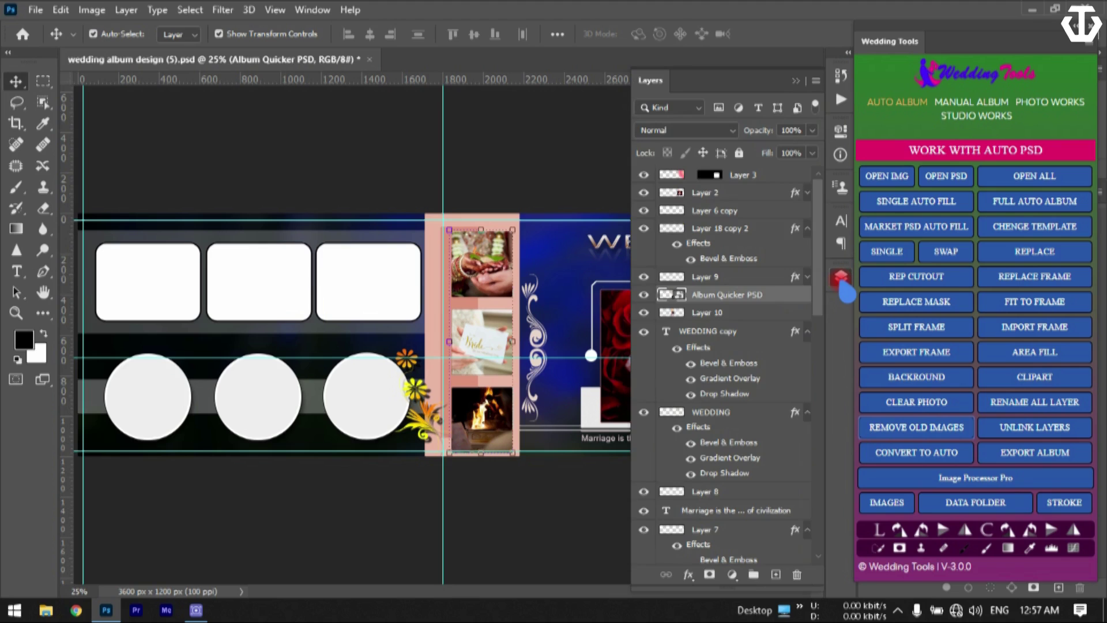
{"action": "double_click", "coordinate": [681, 296]}
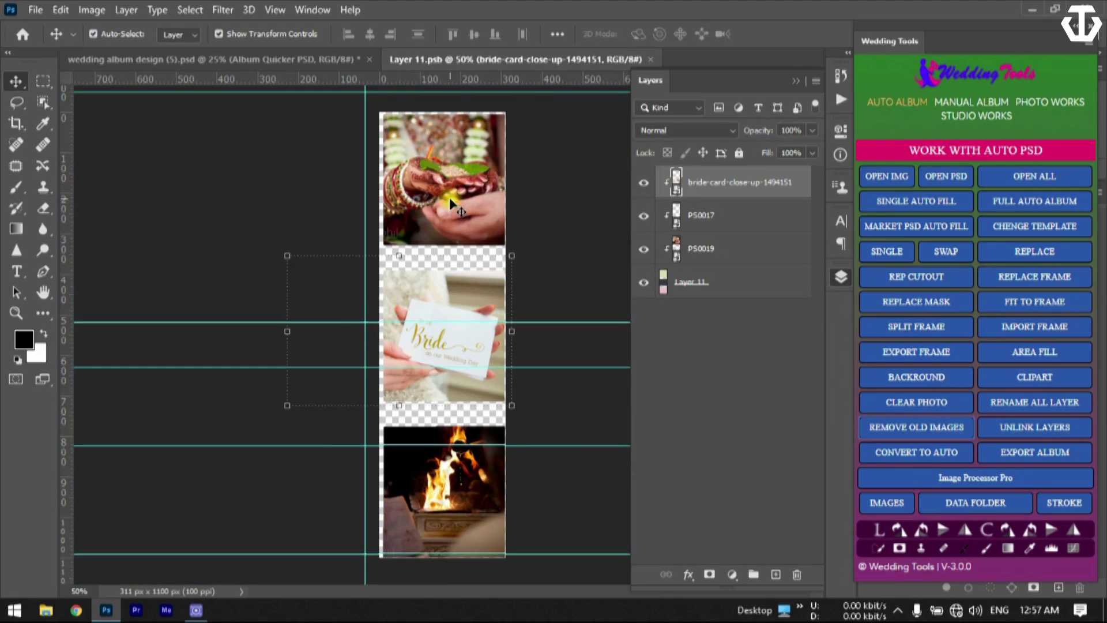
{"action": "left_click", "coordinate": [450, 203]}
{"action": "left_click", "coordinate": [455, 316]}
{"action": "left_click", "coordinate": [461, 499]}
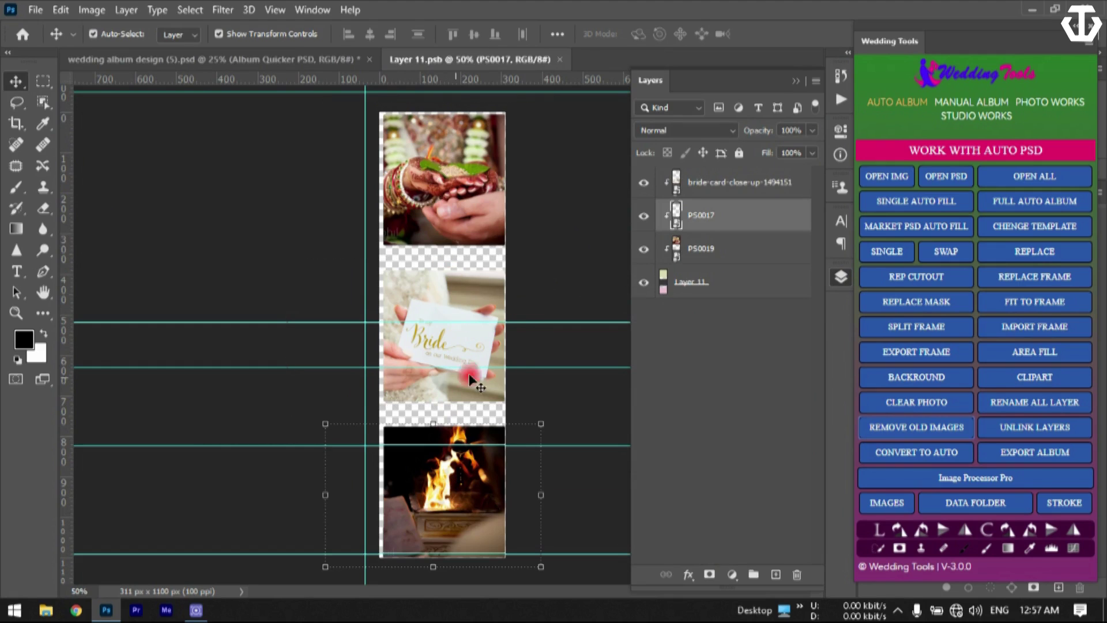
{"action": "left_click", "coordinate": [561, 60]}
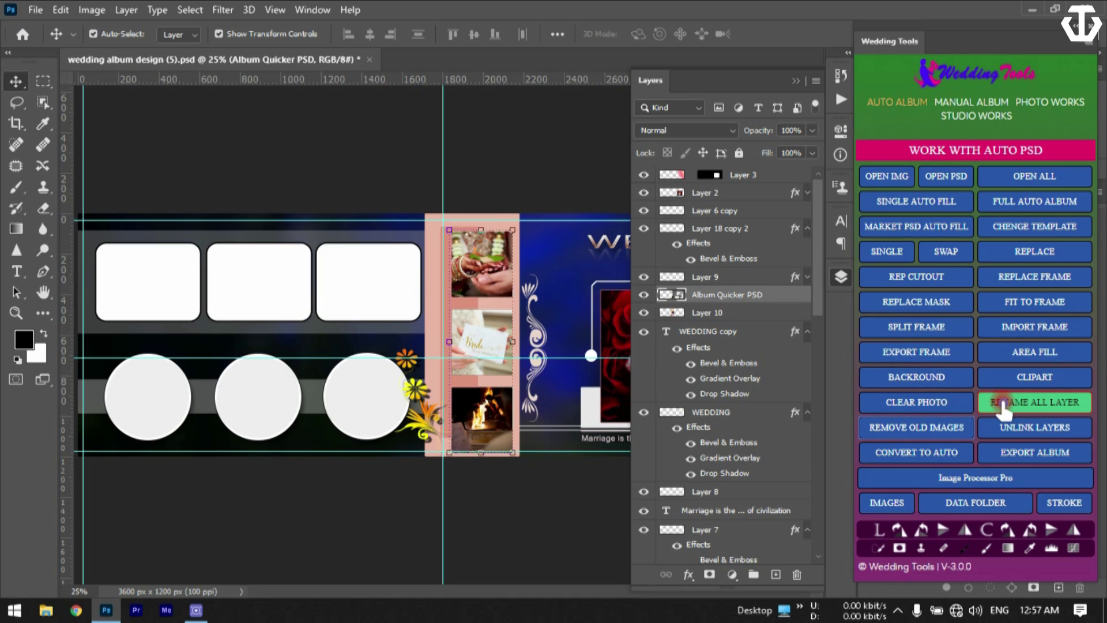
- Rename all layers of the album design and look through the layer names
{"action": "left_click", "coordinate": [262, 295]}
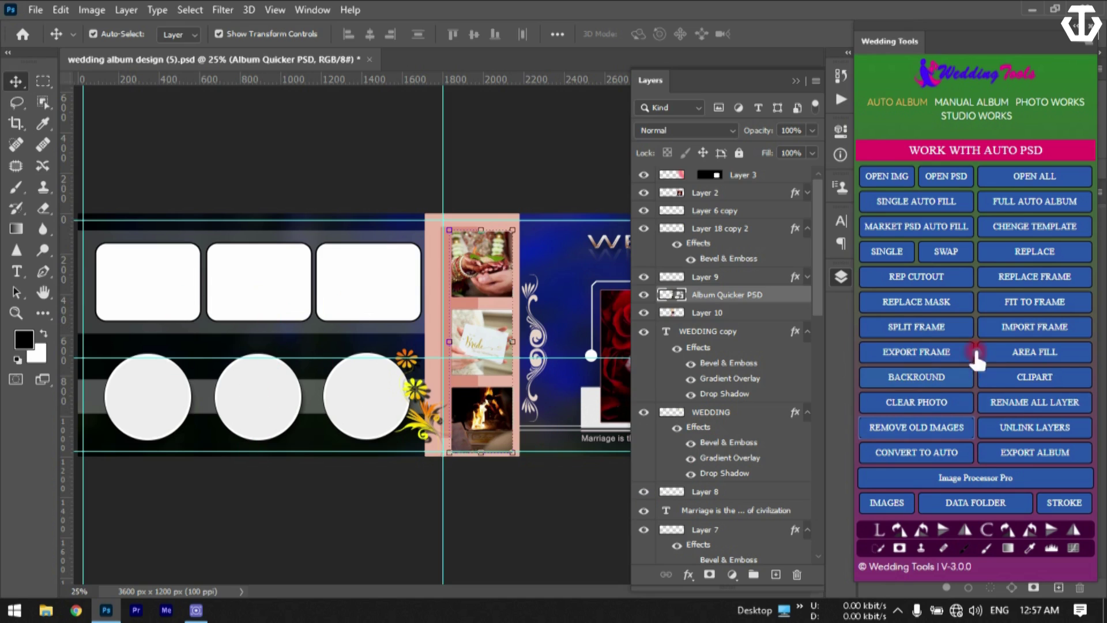
{"action": "left_click", "coordinate": [1024, 403]}
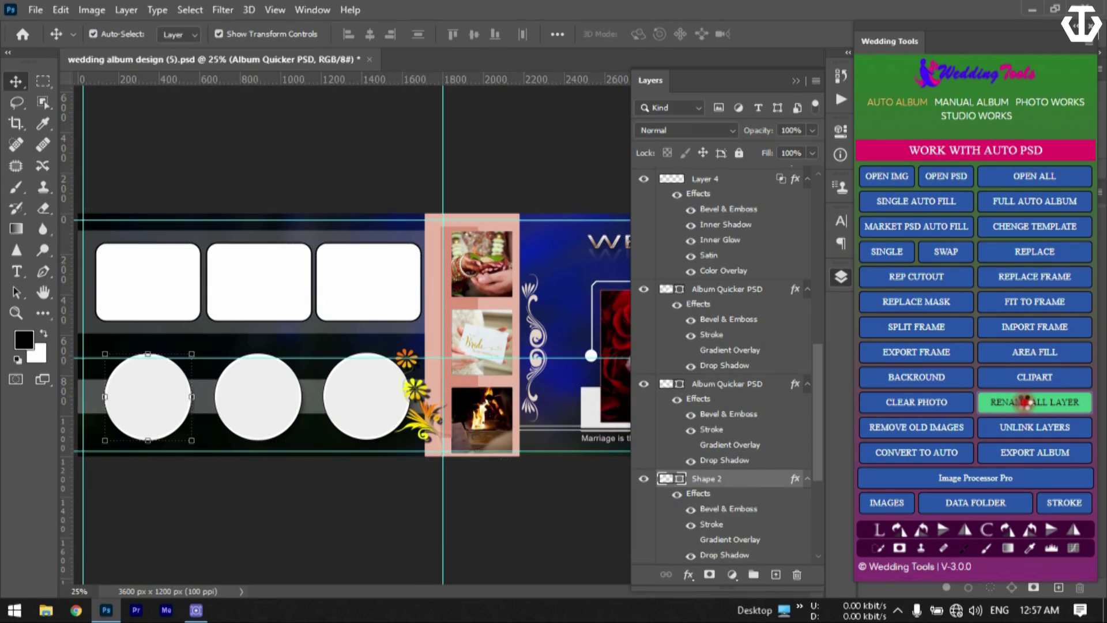
{"action": "scroll", "coordinate": [752, 518], "scroll_direction": "down", "scroll_amount": 1}
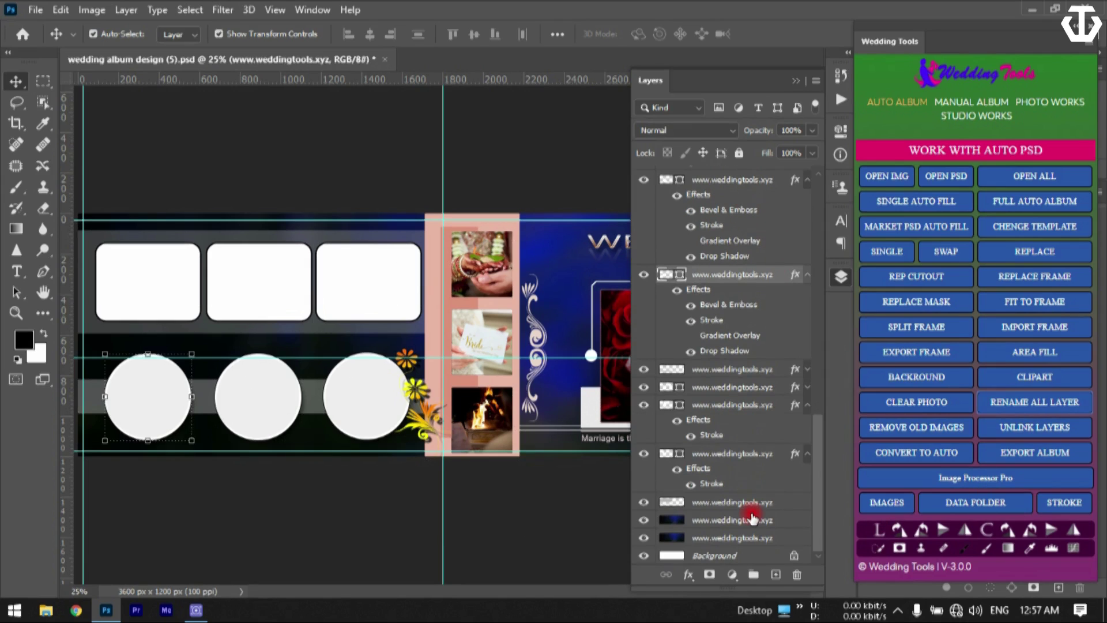
{"action": "scroll", "coordinate": [753, 517], "scroll_direction": "up", "scroll_amount": 5}
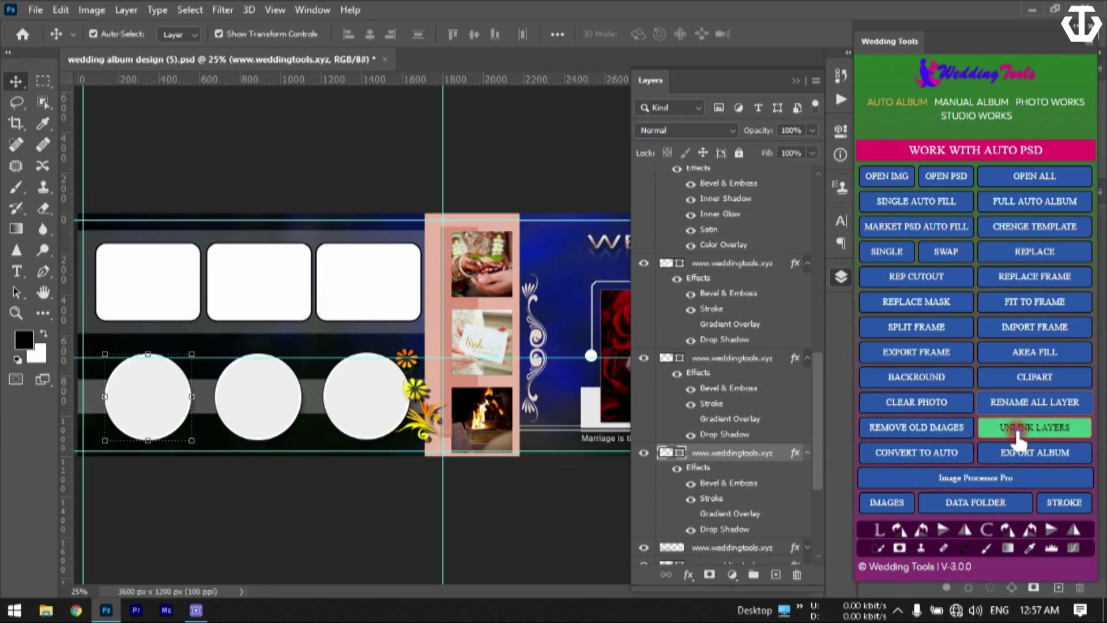
- Unlink all layers of the album design and look through the layer stack
{"action": "left_click", "coordinate": [815, 303]}
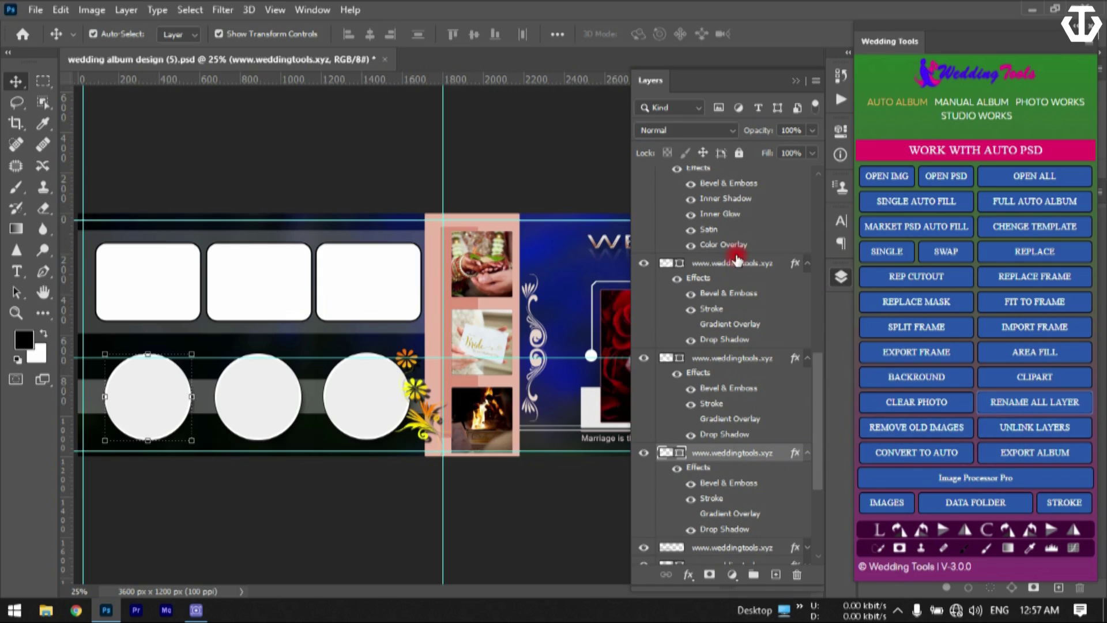
{"action": "left_click", "coordinate": [736, 254]}
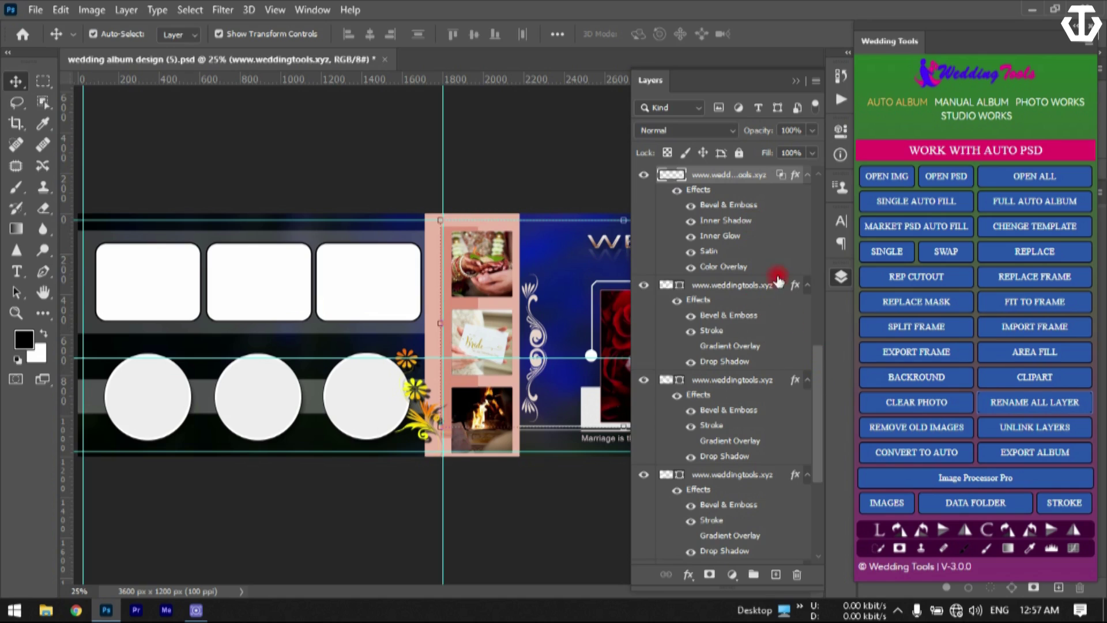
{"action": "left_click", "coordinate": [369, 307]}
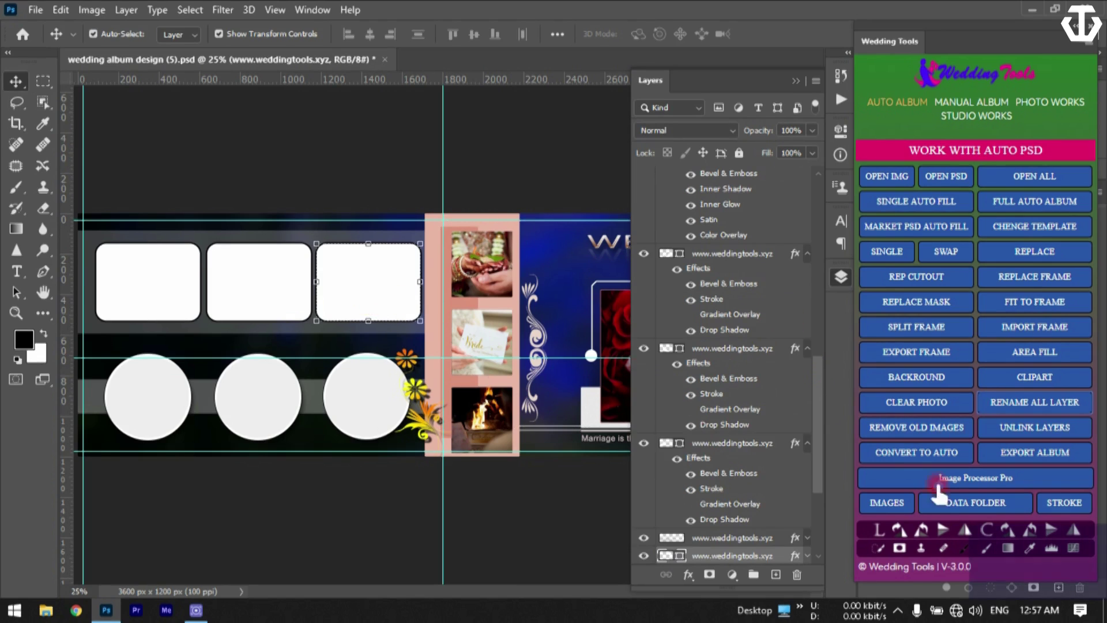
{"action": "left_click", "coordinate": [997, 429]}
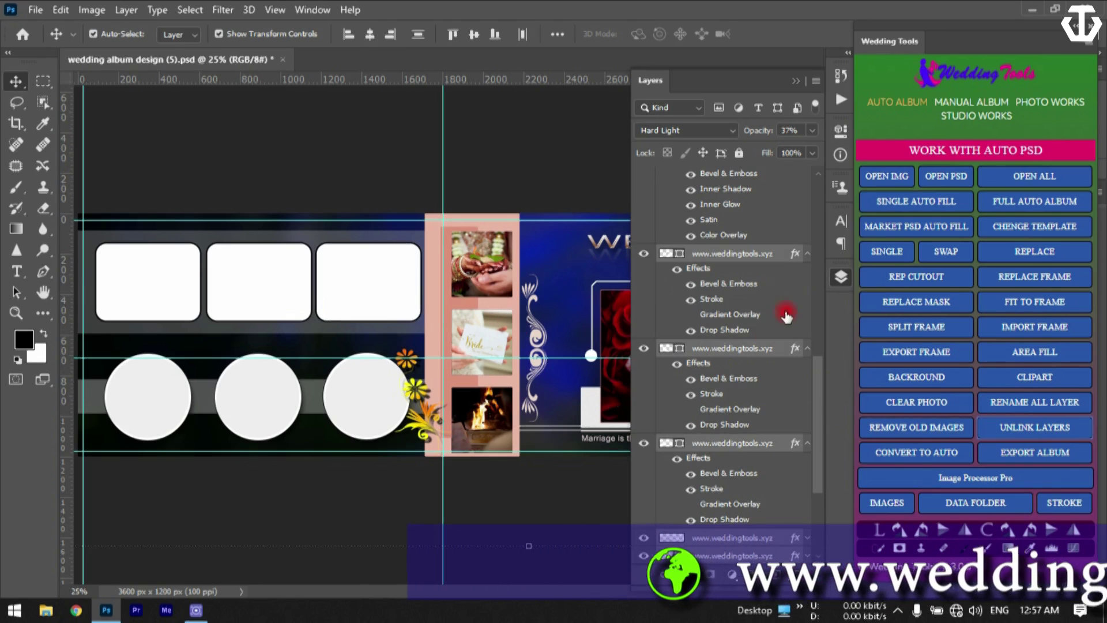
{"action": "scroll", "coordinate": [785, 470], "scroll_direction": "down", "scroll_amount": 3}
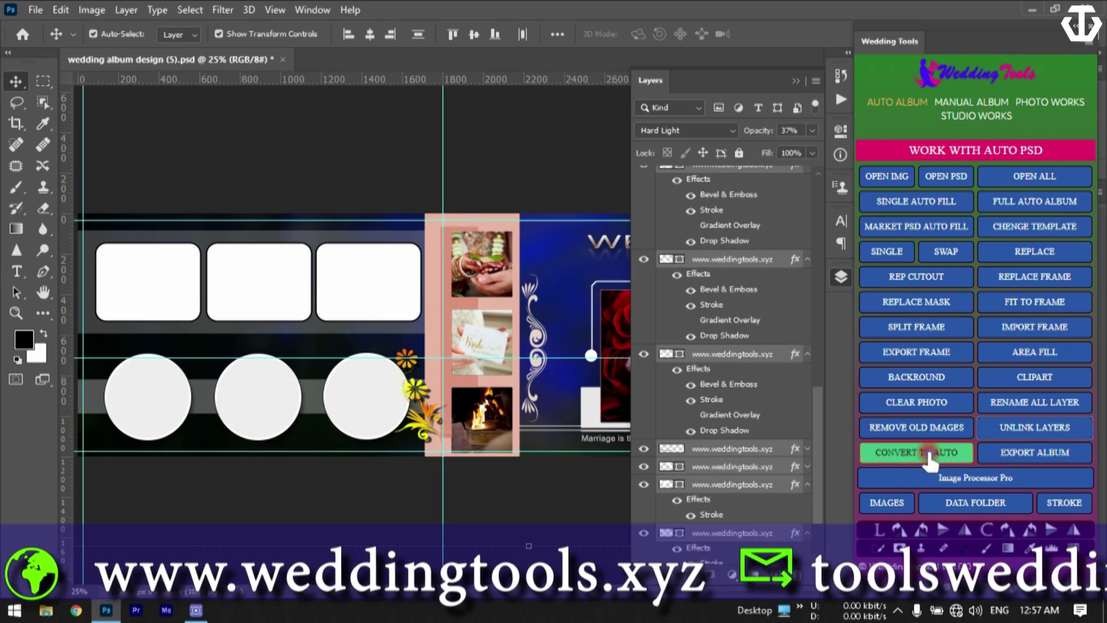
{"action": "left_click", "coordinate": [709, 448]}
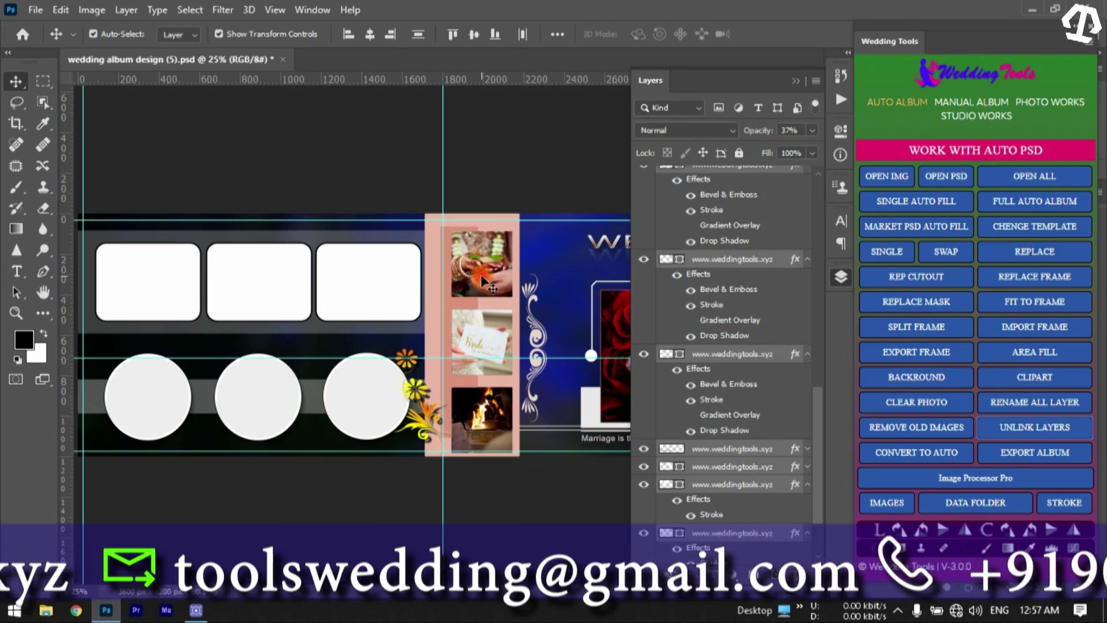
{"action": "left_click", "coordinate": [484, 280]}
{"action": "left_click", "coordinate": [680, 176]}
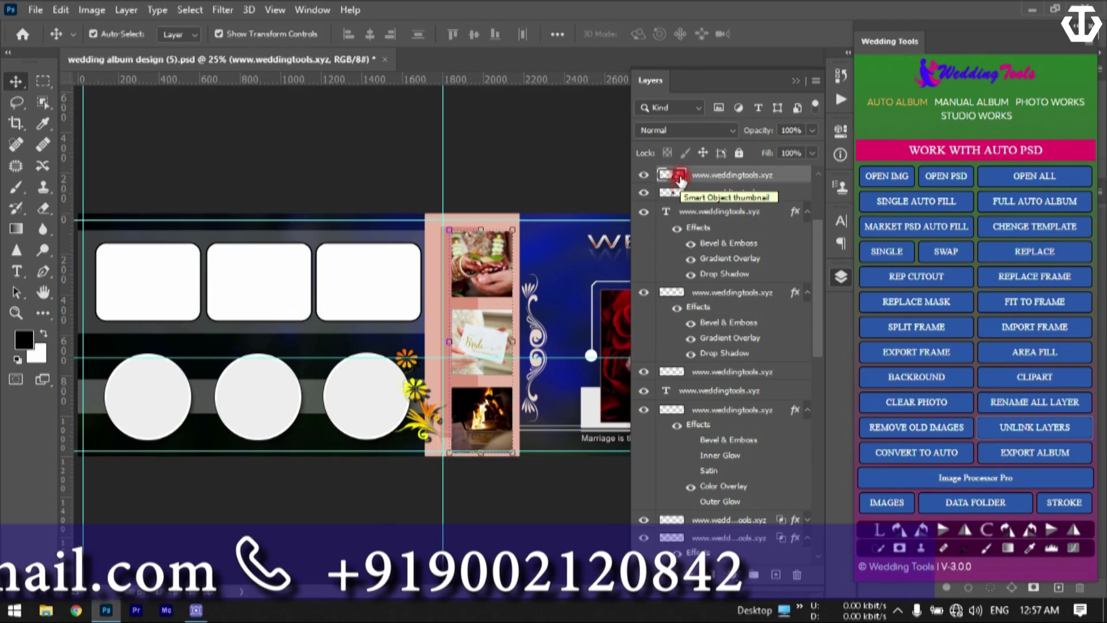
{"action": "right_click", "coordinate": [705, 175]}
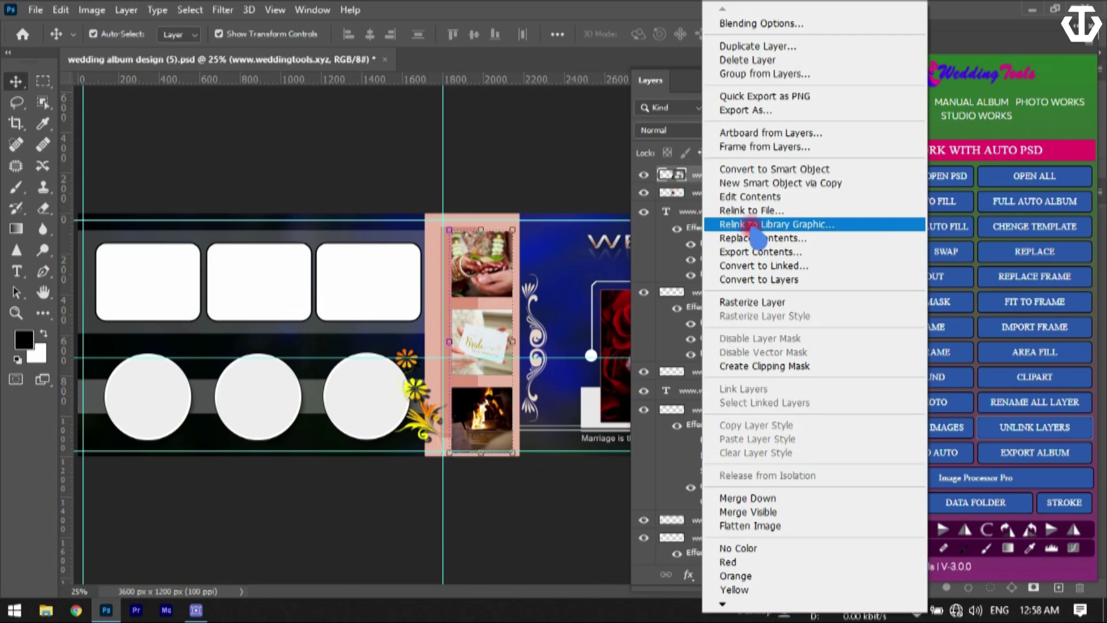
{"action": "left_click", "coordinate": [815, 266]}
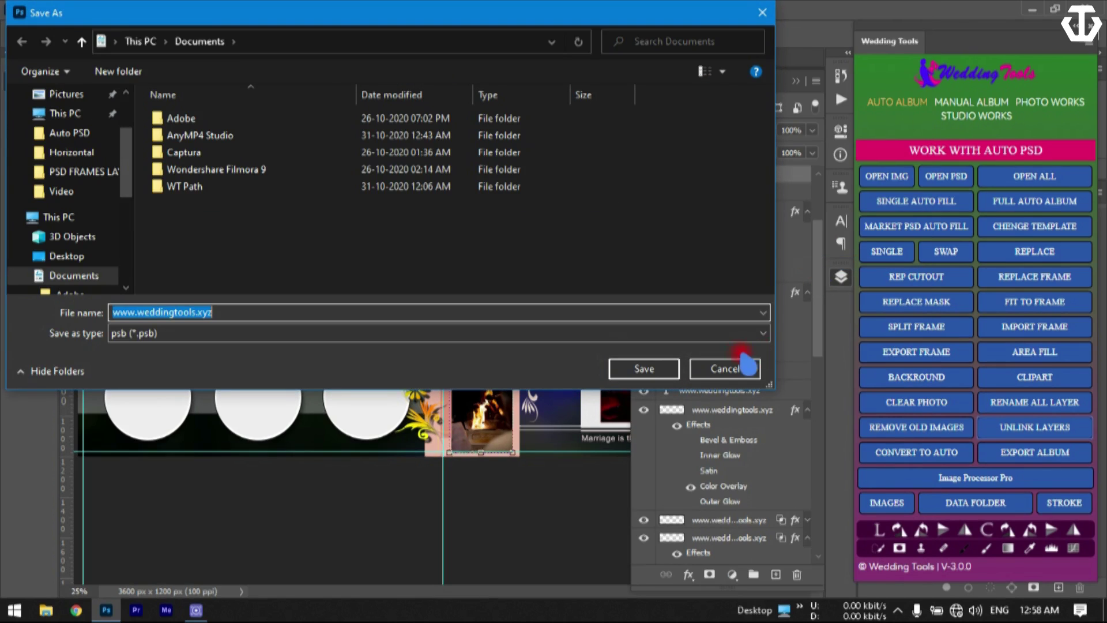
{"action": "left_click", "coordinate": [744, 370]}
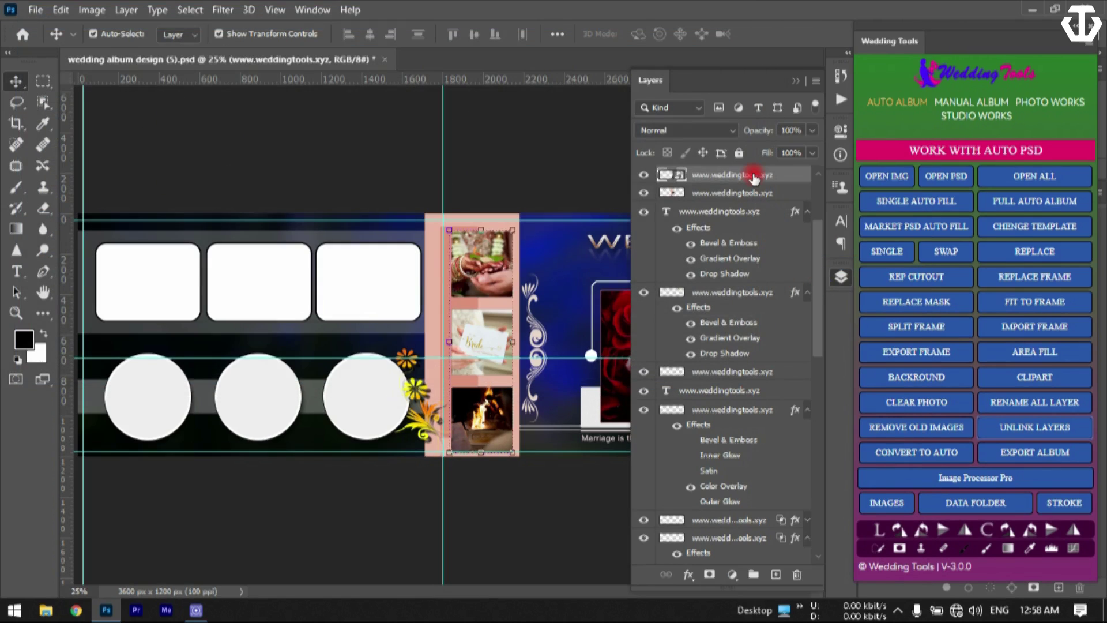
- Convert the smart object with the three stacked photos to layers and locate its group in the layer stack
{"action": "right_click", "coordinate": [754, 179]}
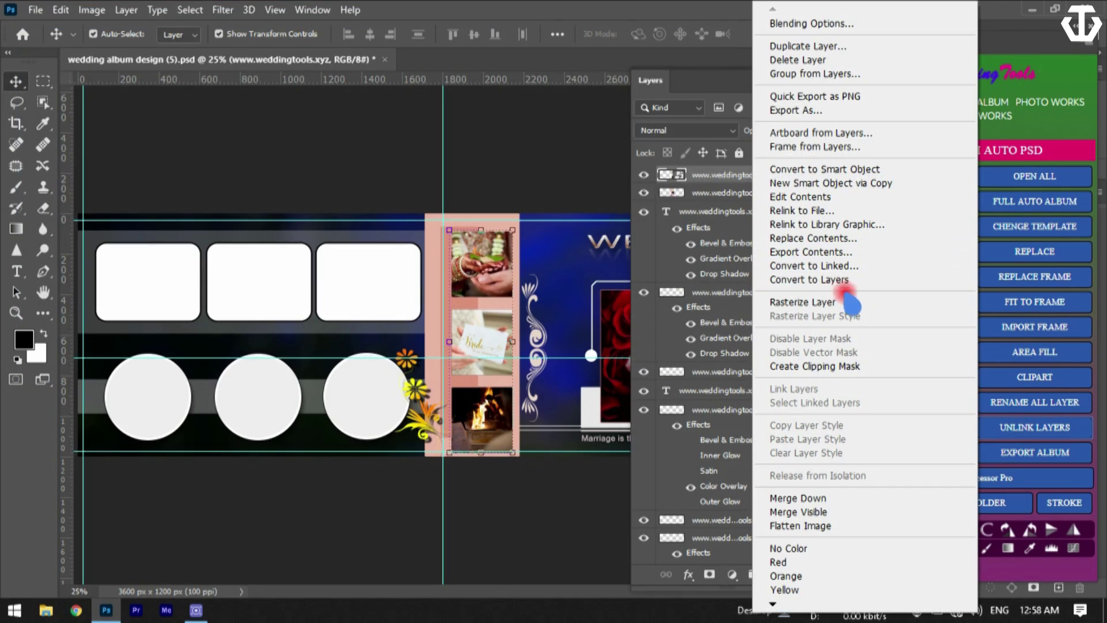
{"action": "left_click", "coordinate": [850, 293]}
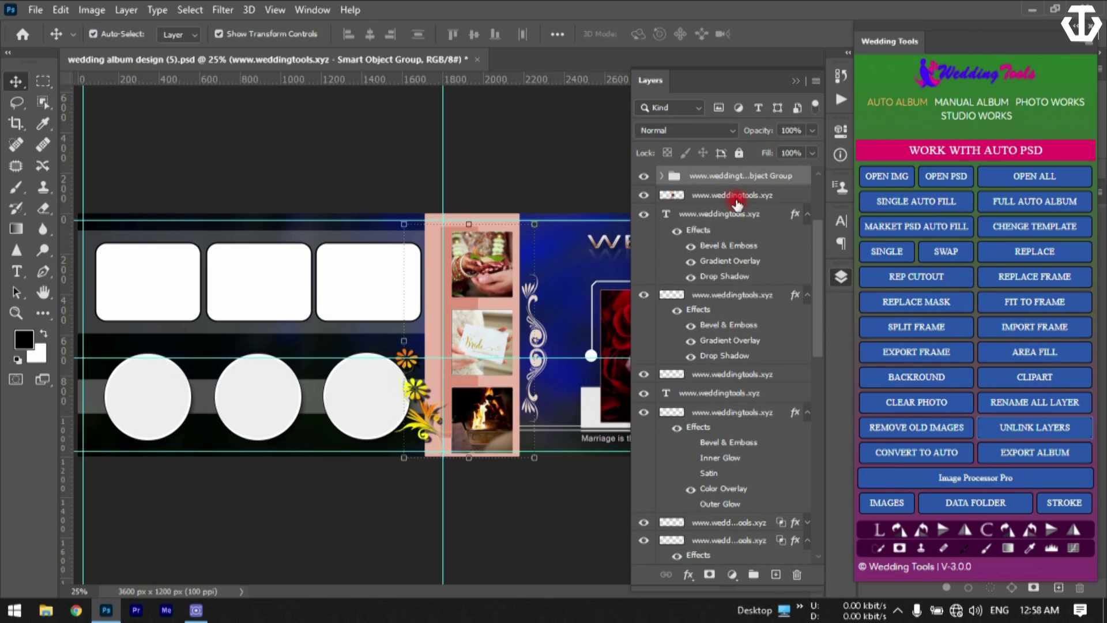
{"action": "scroll", "coordinate": [726, 203], "scroll_direction": "up", "scroll_amount": 2}
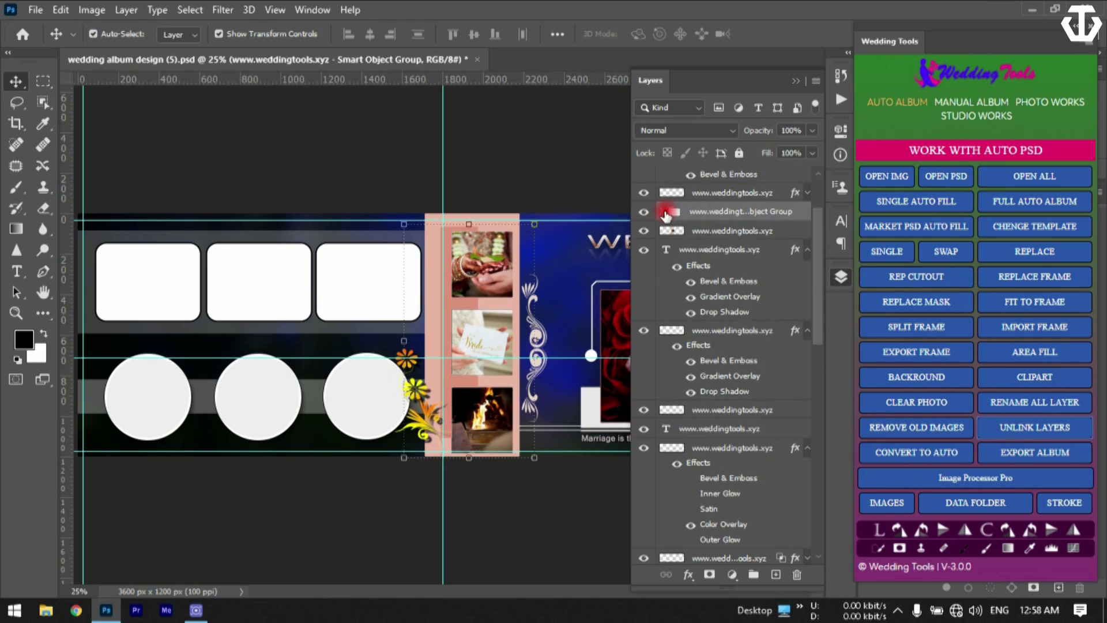
- Expand the converted smart object group, move its three photo layers above the group, and select the remaining Layer 11
{"action": "left_click", "coordinate": [665, 212]}
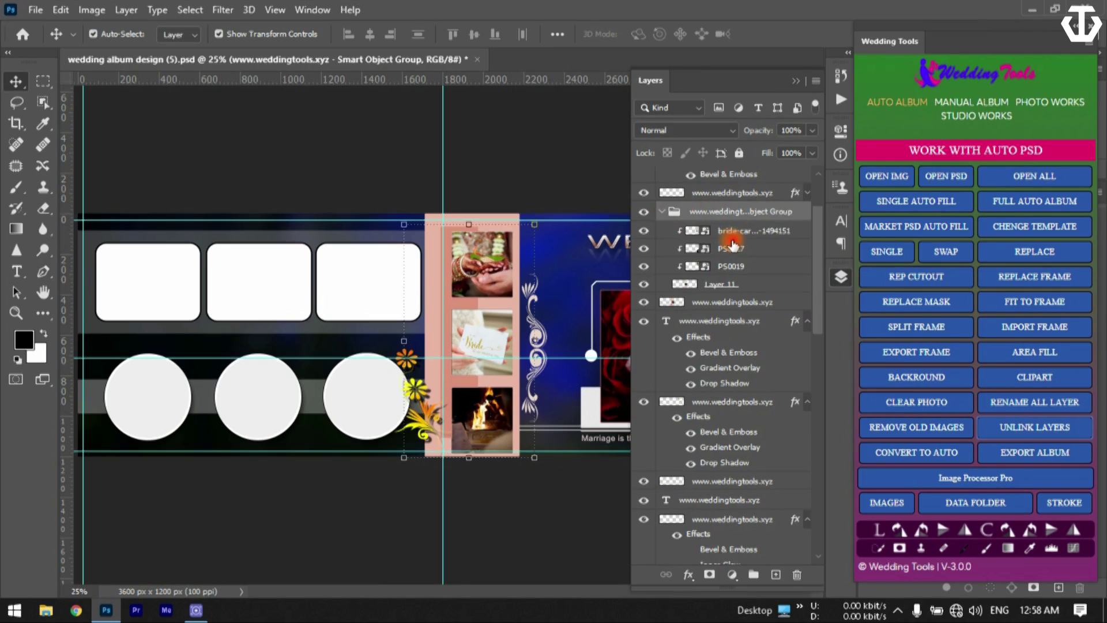
{"action": "left_click_drag", "start_coordinate": [734, 238], "coordinate": [738, 208]}
{"action": "left_click_drag", "start_coordinate": [740, 258], "coordinate": [737, 221]}
{"action": "left_click_drag", "start_coordinate": [743, 270], "coordinate": [734, 238]}
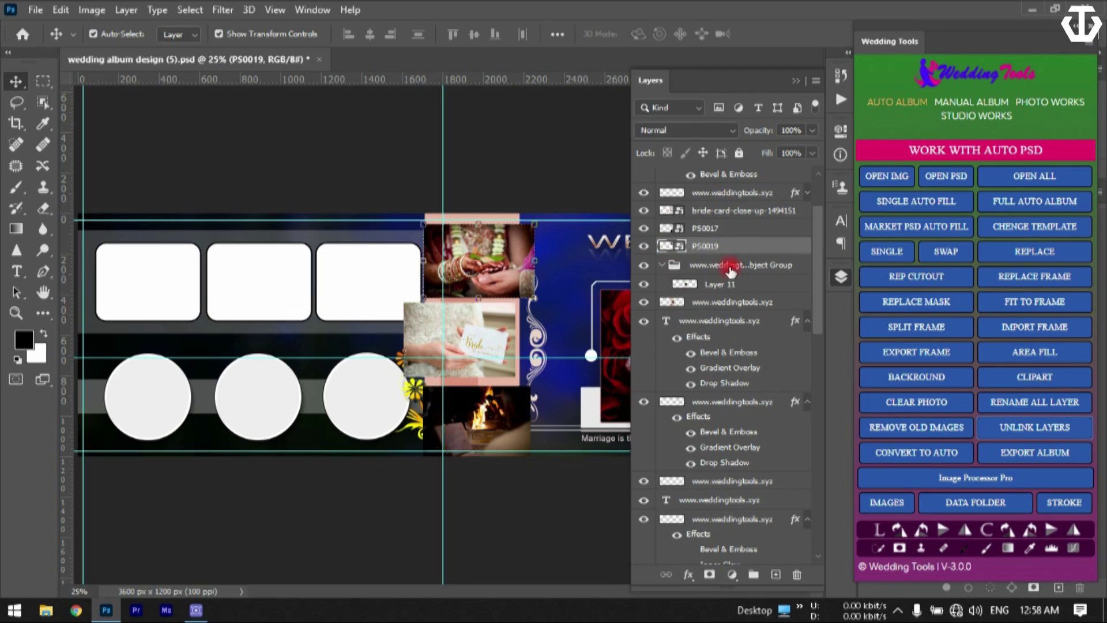
{"action": "left_click", "coordinate": [656, 286]}
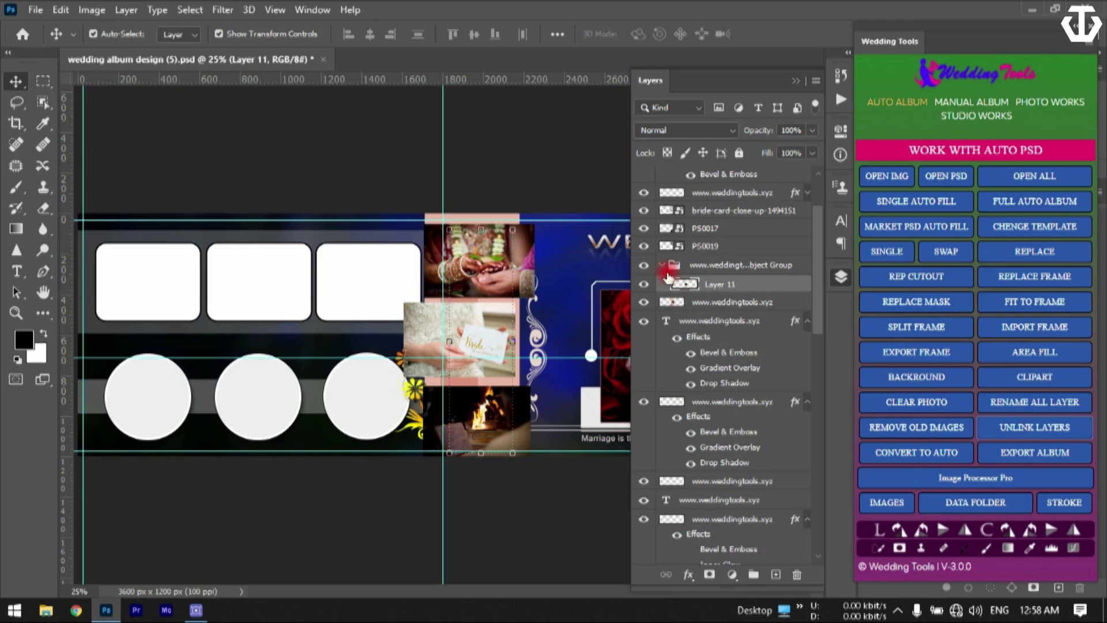
- Toggle the visibility of the smart object group and the layer below it to check what each contributes
{"action": "left_click", "coordinate": [645, 264]}
{"action": "left_click", "coordinate": [676, 267]}
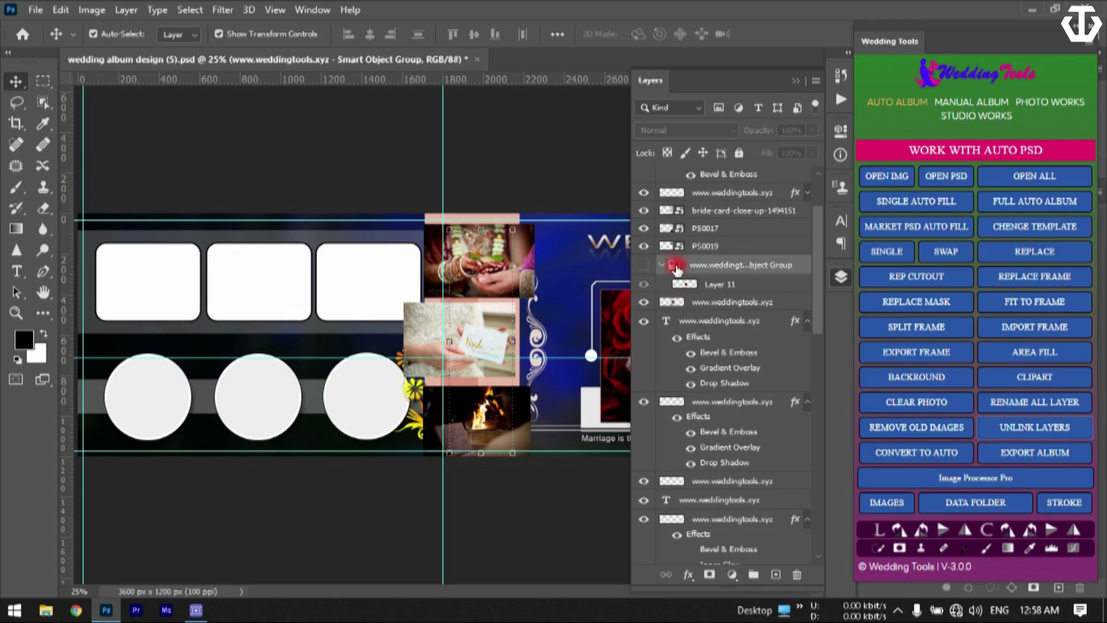
{"action": "left_click", "coordinate": [663, 265]}
{"action": "left_click", "coordinate": [721, 285]}
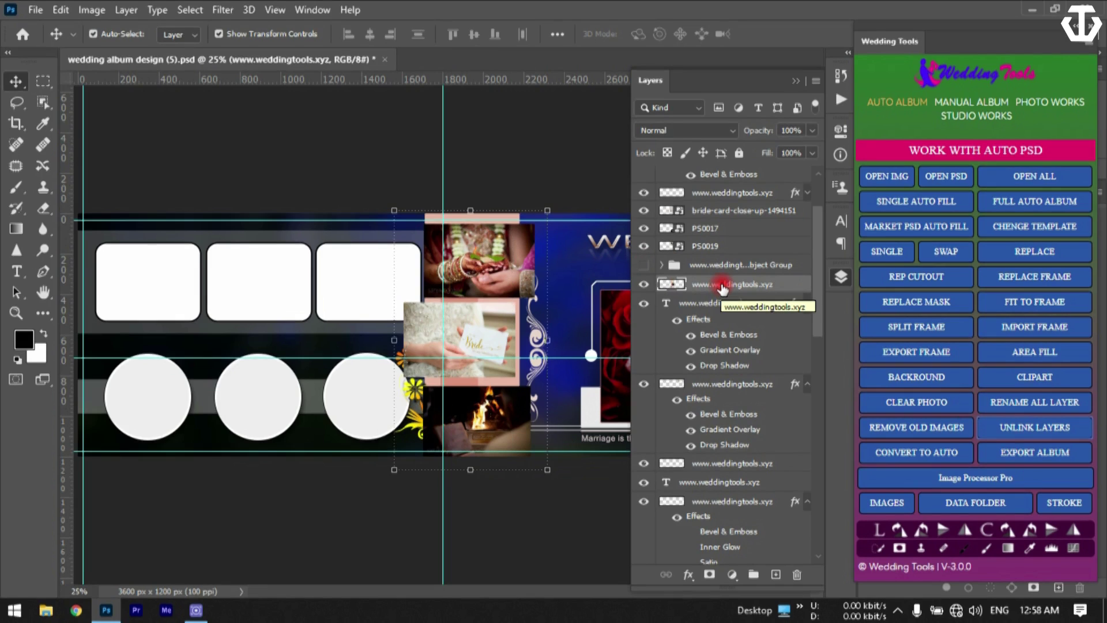
{"action": "left_click", "coordinate": [646, 284]}
{"action": "left_click", "coordinate": [647, 284]}
{"action": "left_click", "coordinate": [701, 265]}
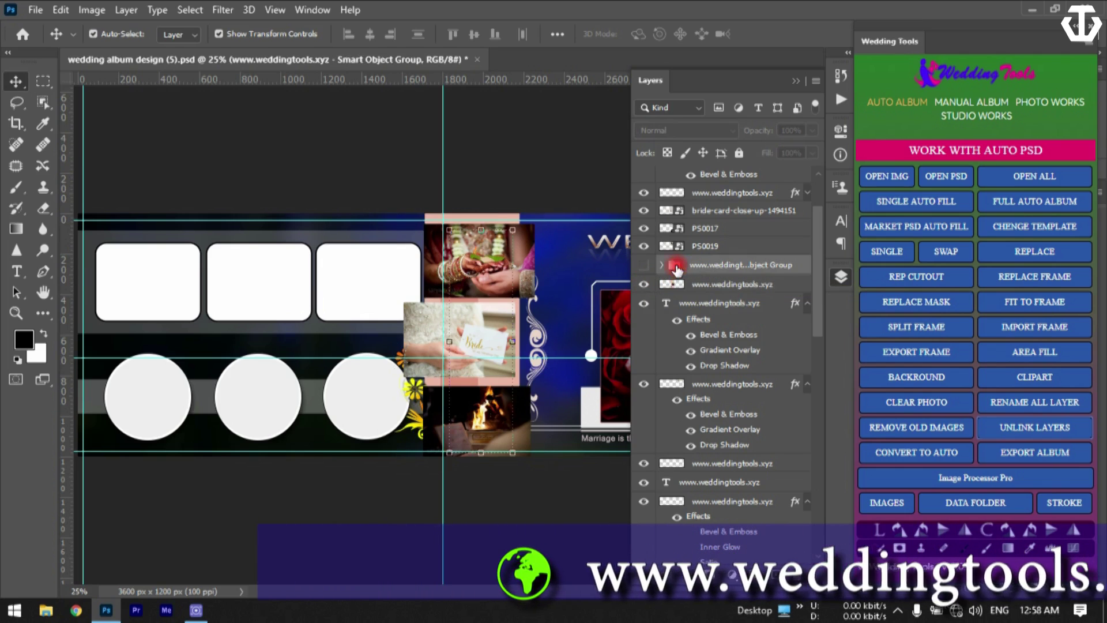
{"action": "left_click", "coordinate": [644, 265]}
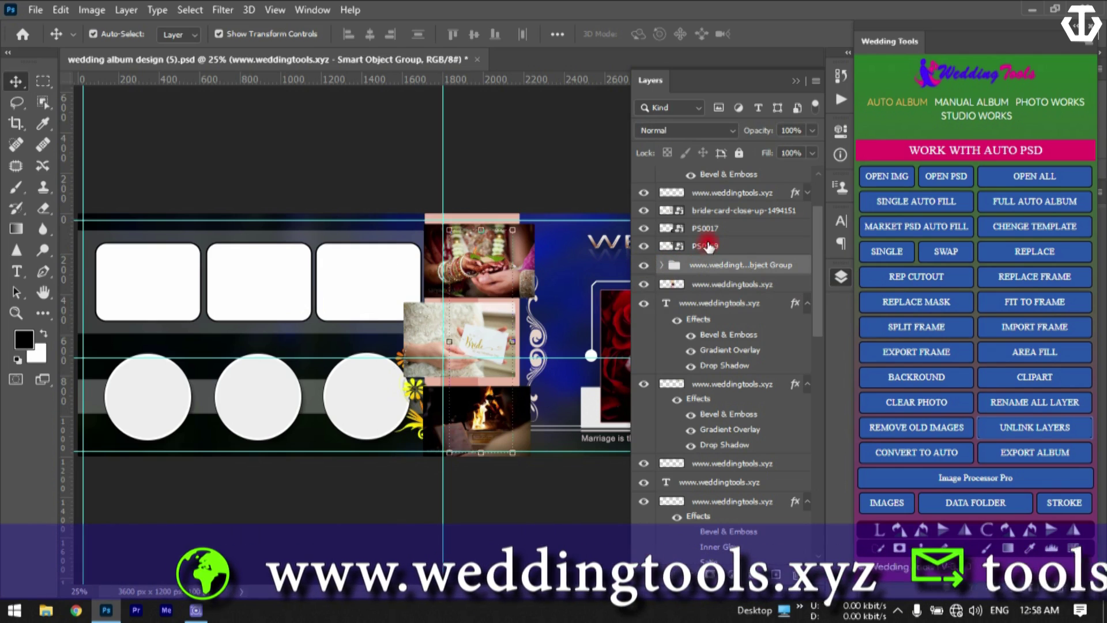
- Delete the smart object group with the three photo layers, and undo back to before the smart object's conversion to layers
{"action": "left_click", "coordinate": [718, 215], "text": "shift"}
{"action": "left_click", "coordinate": [798, 575]}
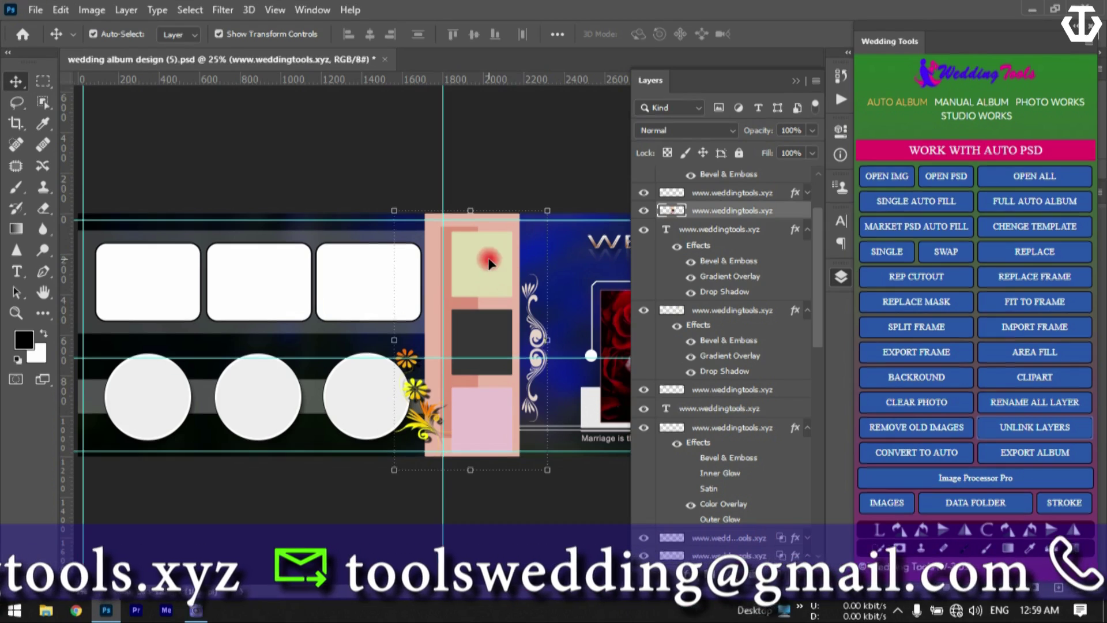
{"action": "key", "text": "ctrl+z"}
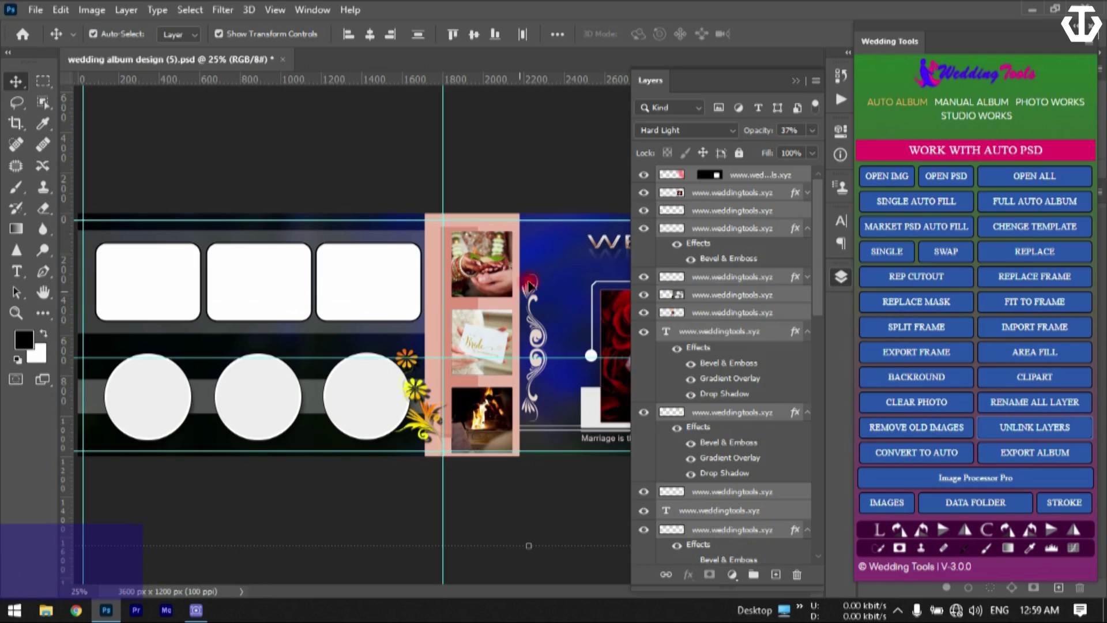
- Select only the smart object with the three stacked photos and split it into separate frame layers with Split Frame
{"action": "left_click", "coordinate": [445, 125]}
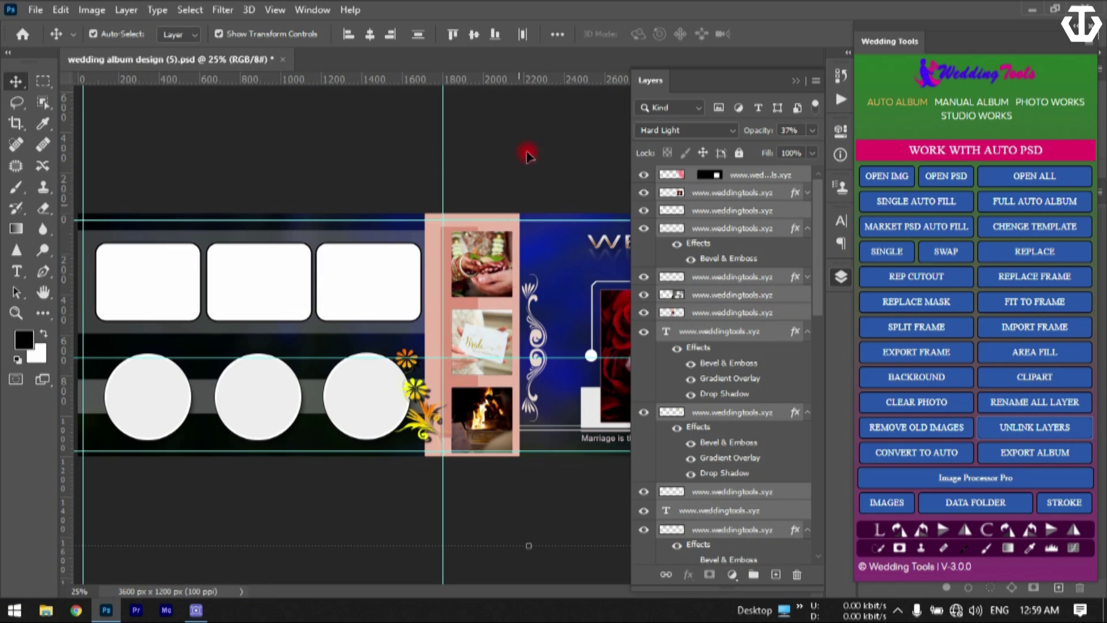
{"action": "left_click", "coordinate": [519, 178]}
{"action": "left_click", "coordinate": [500, 263]}
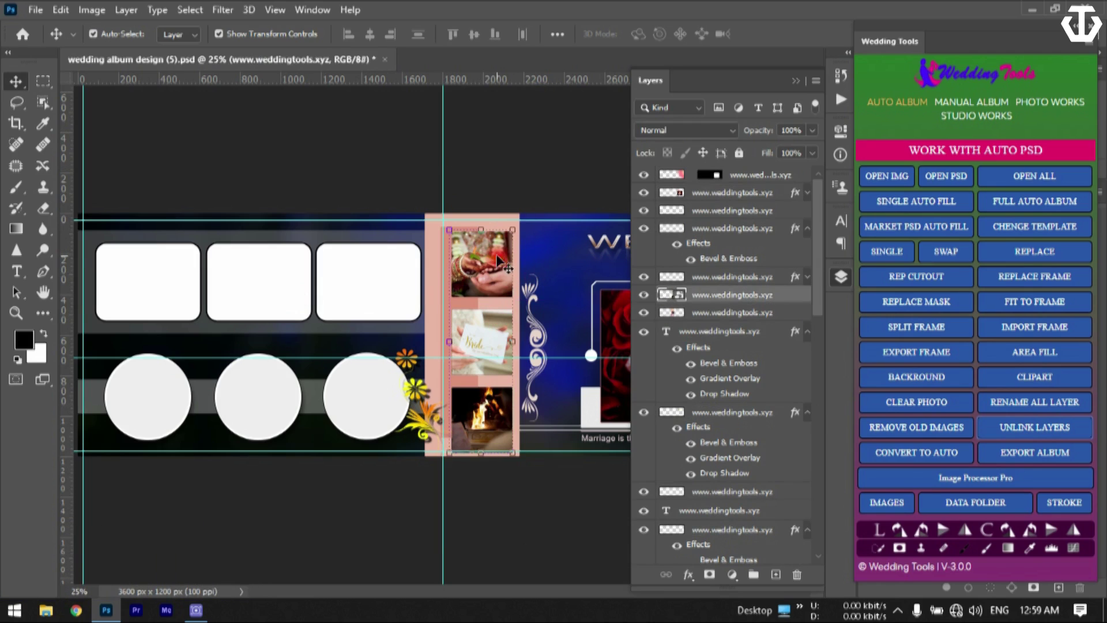
{"action": "right_click", "coordinate": [701, 299]}
{"action": "left_click", "coordinate": [705, 304]}
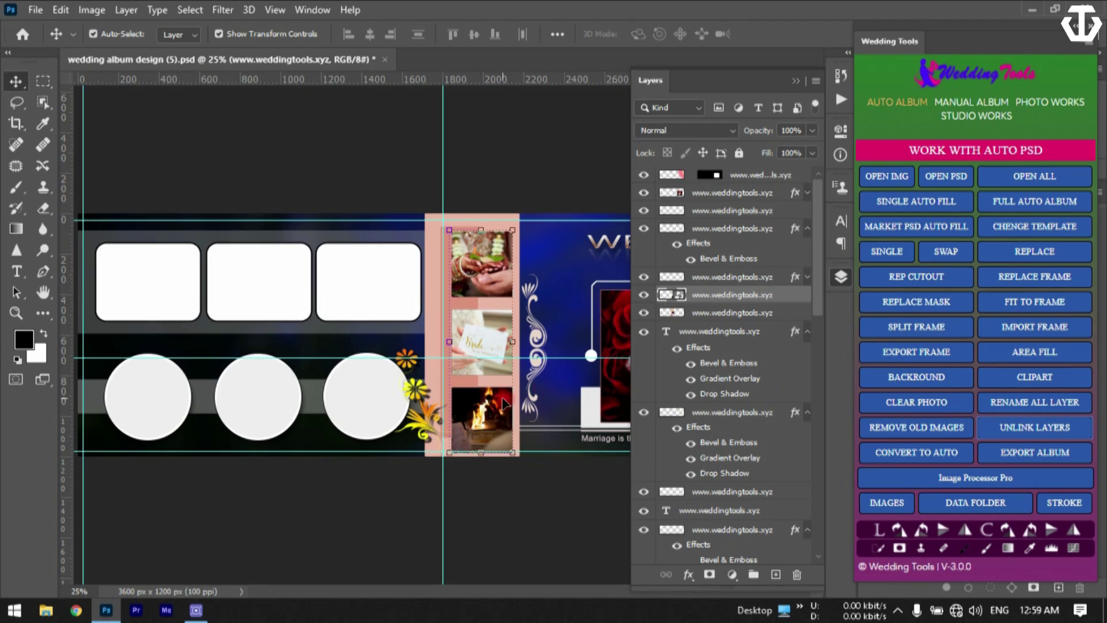
{"action": "left_click", "coordinate": [898, 327]}
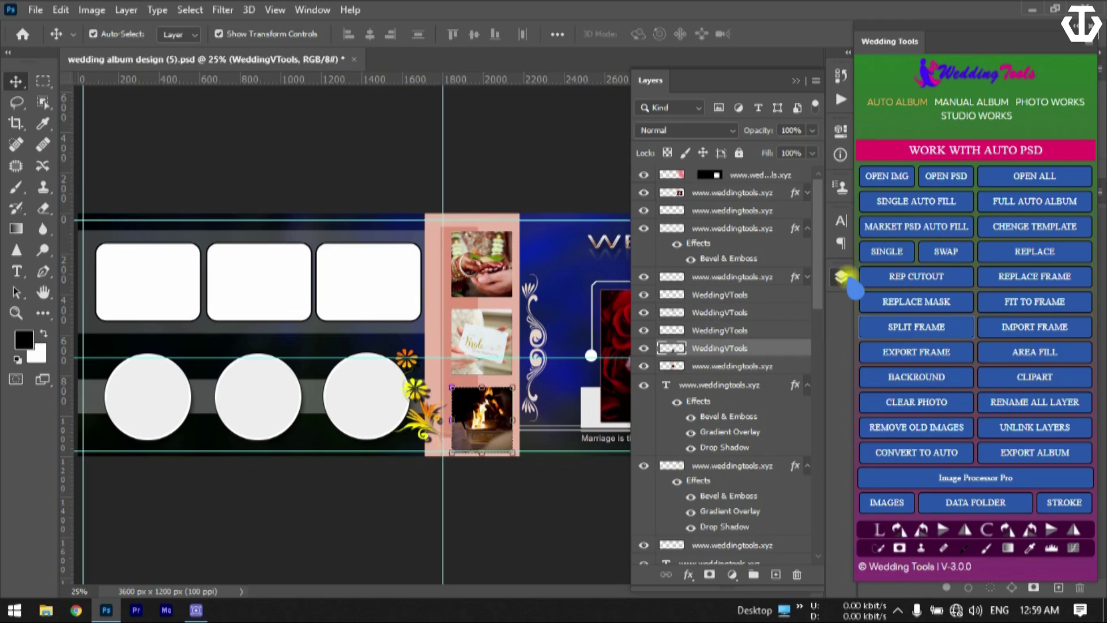
- Select the large deity photo, the three stacked photos, and the rectangular and circular frames, and convert the design to an auto PSD
{"action": "left_click", "coordinate": [842, 277]}
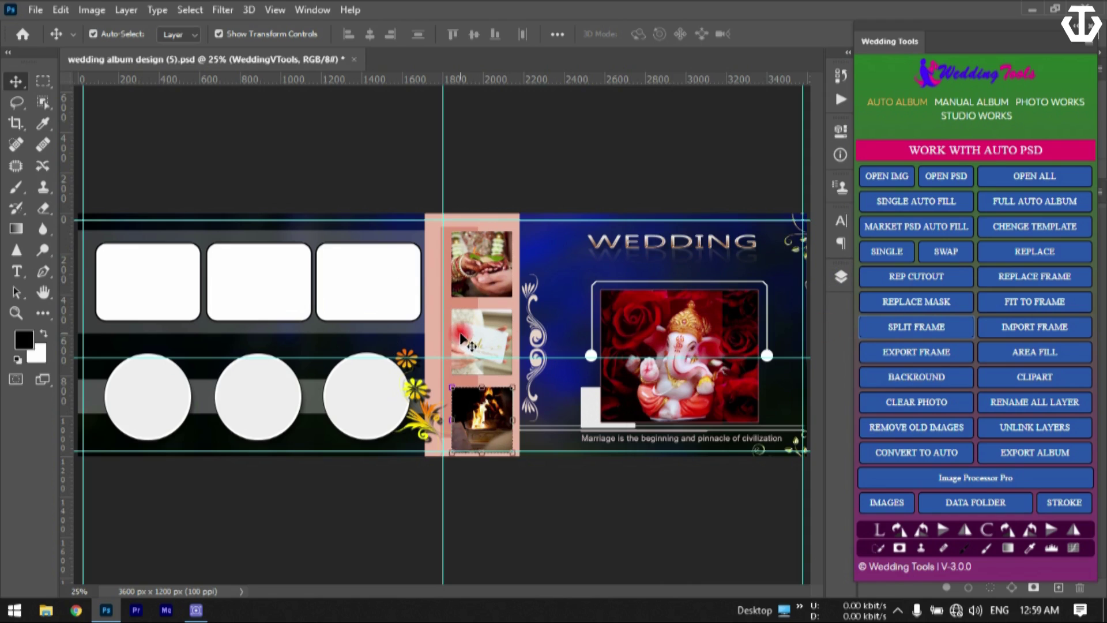
{"action": "left_click", "coordinate": [624, 332]}
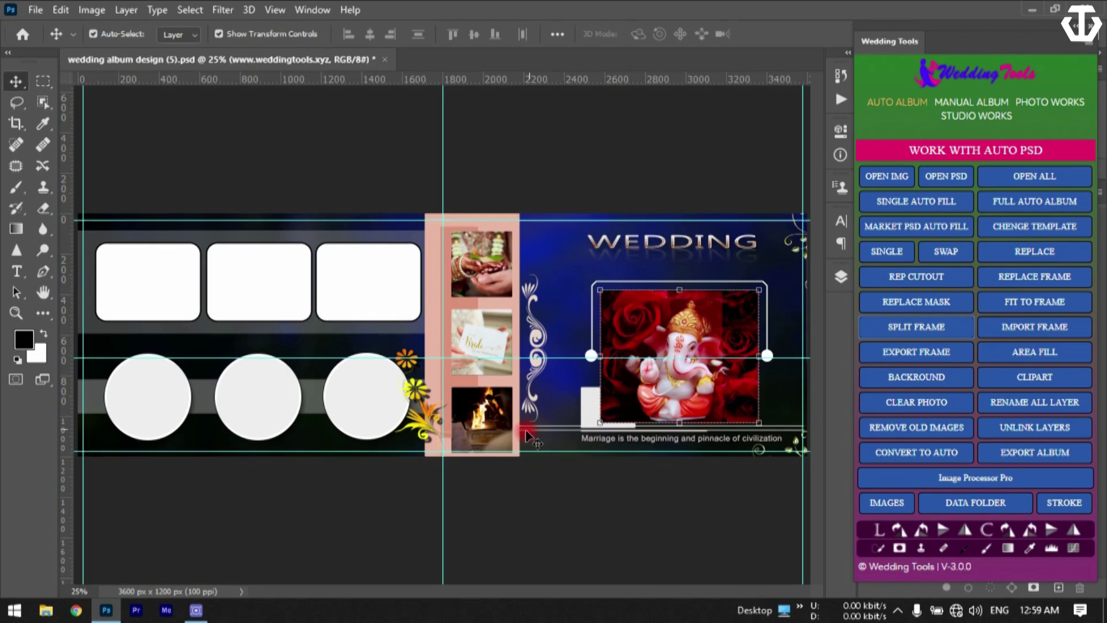
{"action": "left_click", "coordinate": [479, 407]}
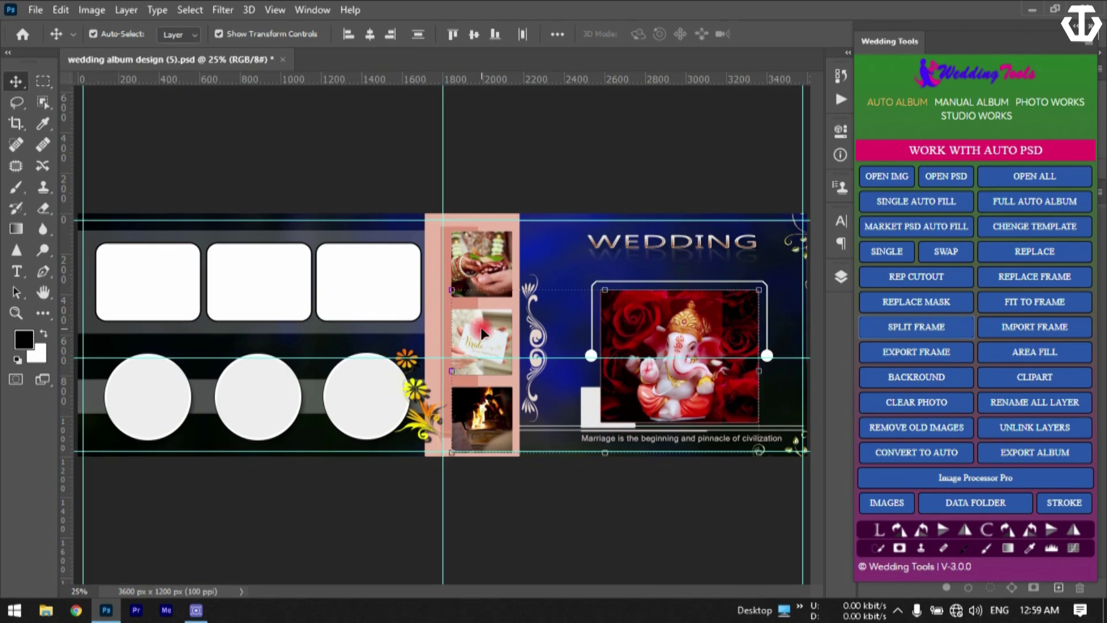
{"action": "left_click", "coordinate": [476, 270], "text": "shift"}
{"action": "left_click", "coordinate": [372, 280], "text": "shift"}
{"action": "left_click", "coordinate": [376, 406], "text": "shift"}
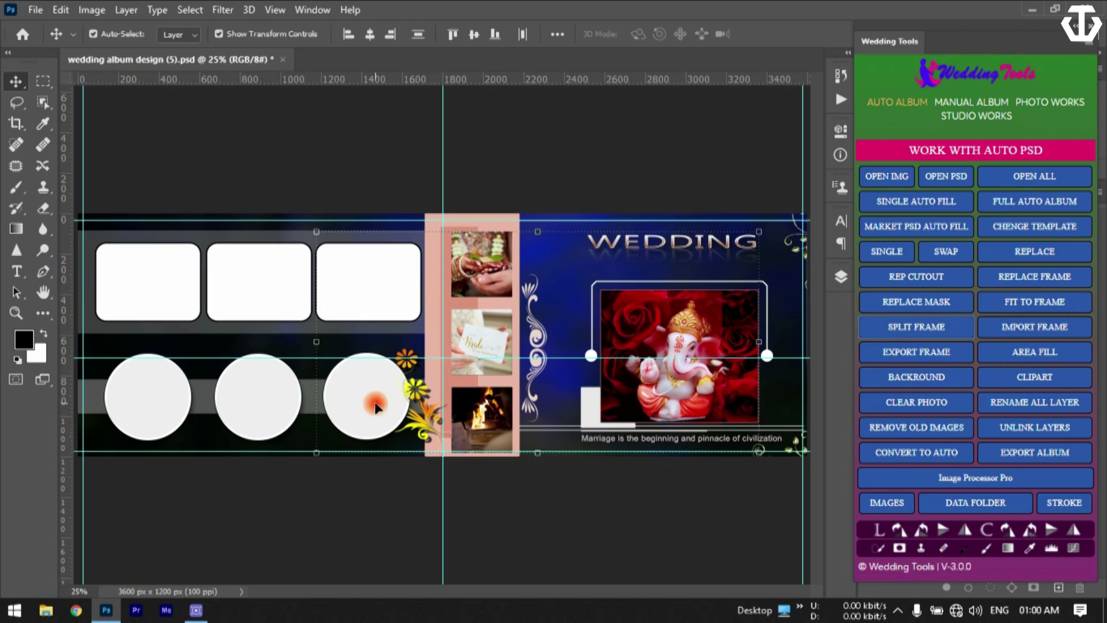
{"action": "left_click", "coordinate": [282, 410], "text": "shift"}
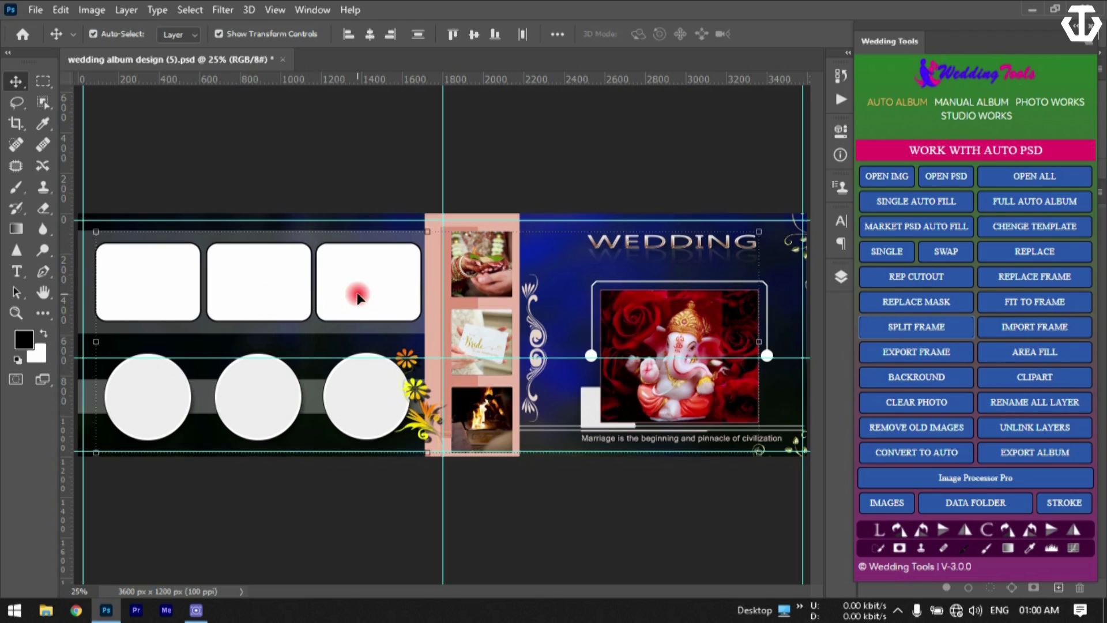
{"action": "left_click", "coordinate": [917, 456]}
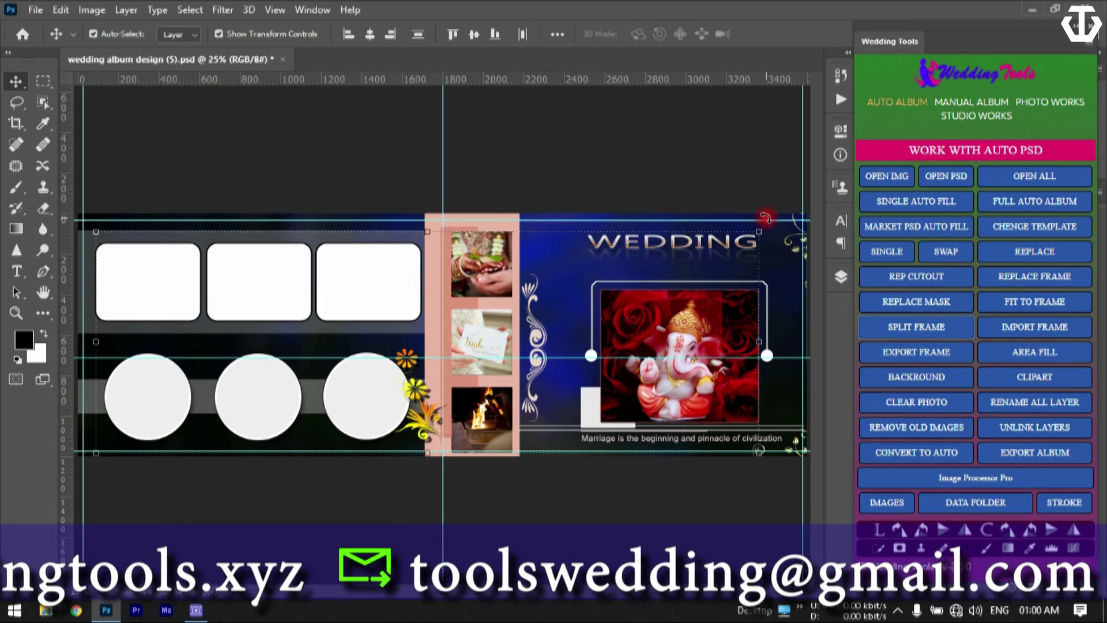
{"action": "left_click", "coordinate": [895, 451]}
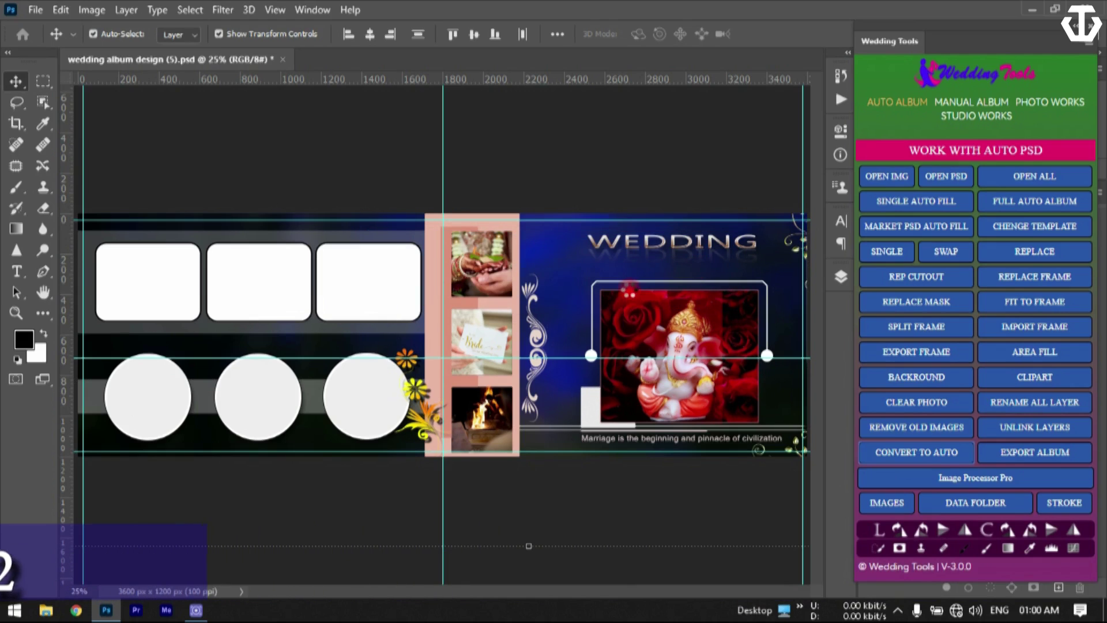
- Switch to the Auto Convert folder and open the converted file 6v3h_Wedding Tools_0001 in Photoshop
{"action": "left_click", "coordinate": [1034, 10]}
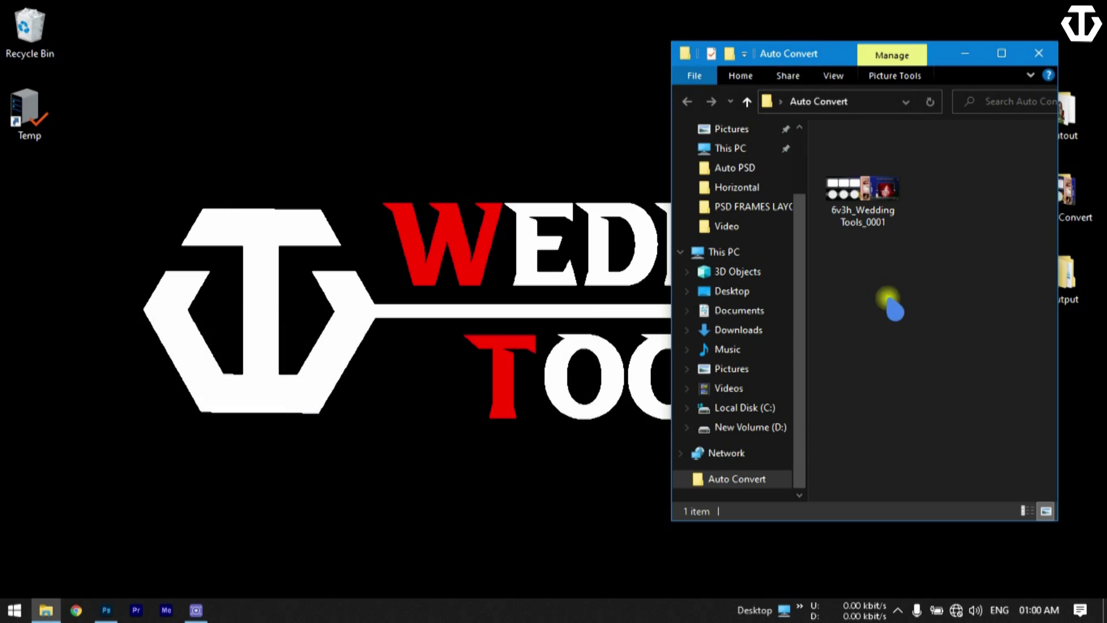
{"action": "left_click", "coordinate": [841, 226]}
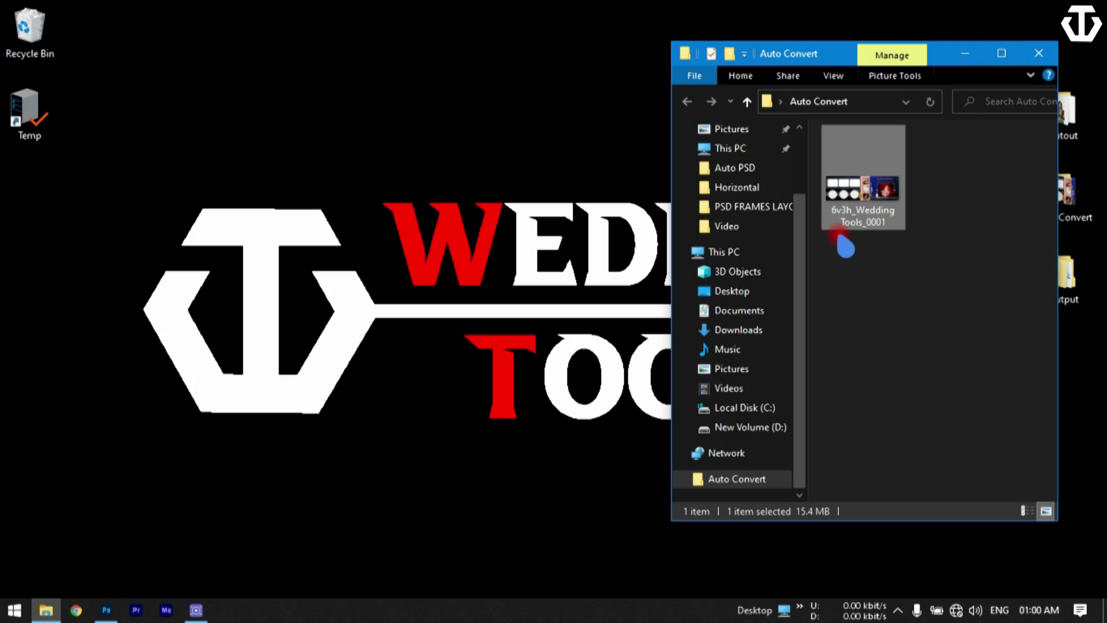
{"action": "left_click", "coordinate": [875, 264]}
{"action": "left_click", "coordinate": [868, 217]}
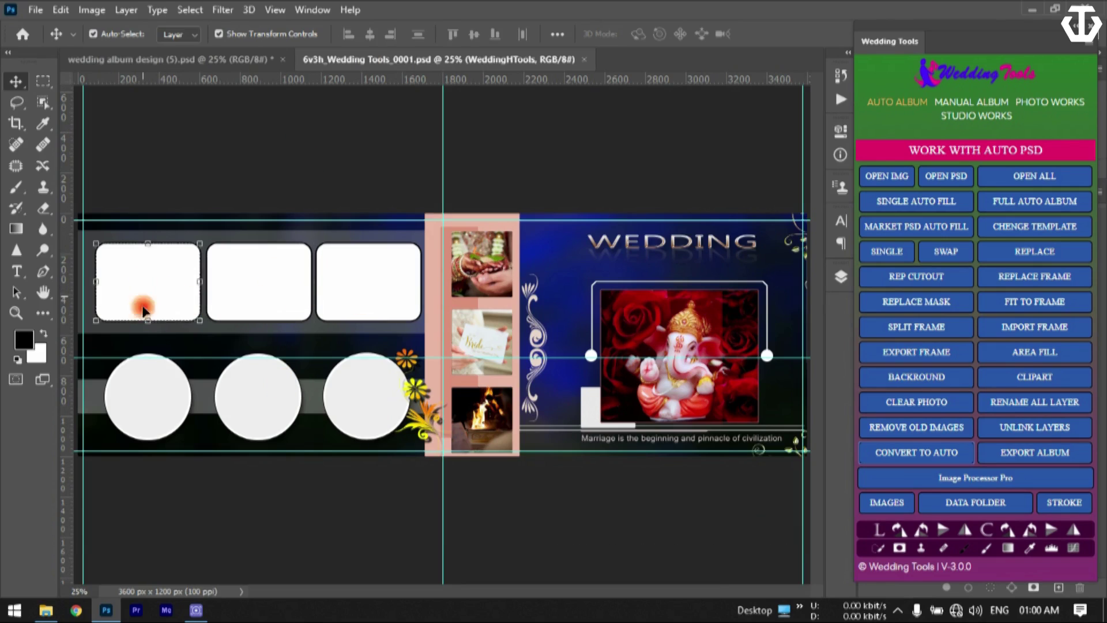
- Inspect the frames of the converted design and look through their layer names in the layer stack
{"action": "left_click", "coordinate": [148, 395]}
{"action": "left_click", "coordinate": [840, 277]}
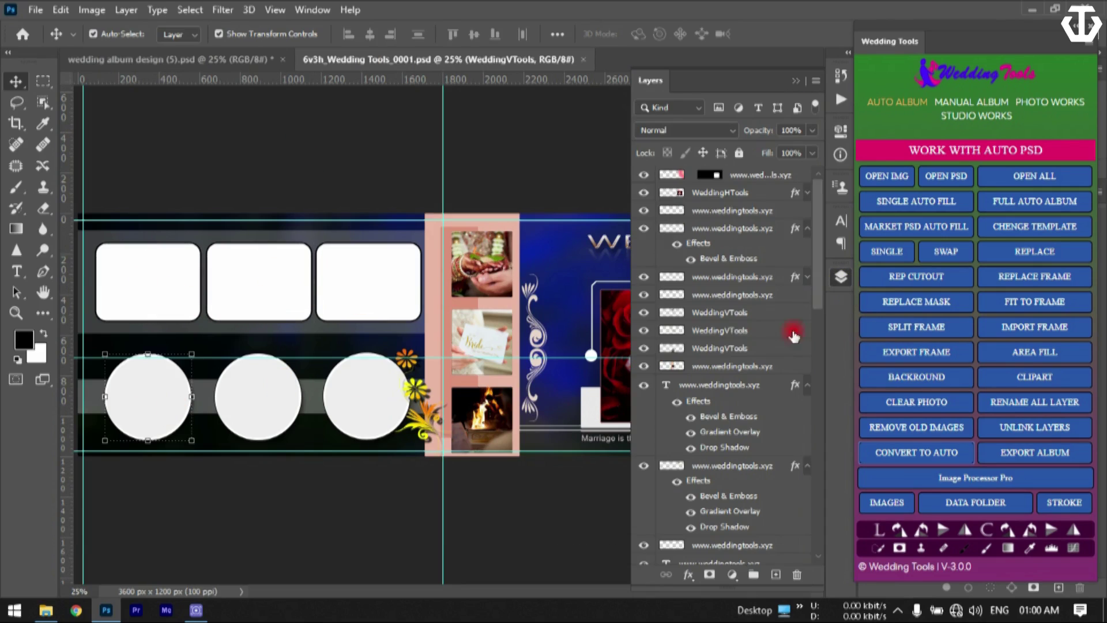
{"action": "scroll", "coordinate": [728, 286], "scroll_direction": "down", "scroll_amount": 2}
{"action": "left_click", "coordinate": [732, 259]}
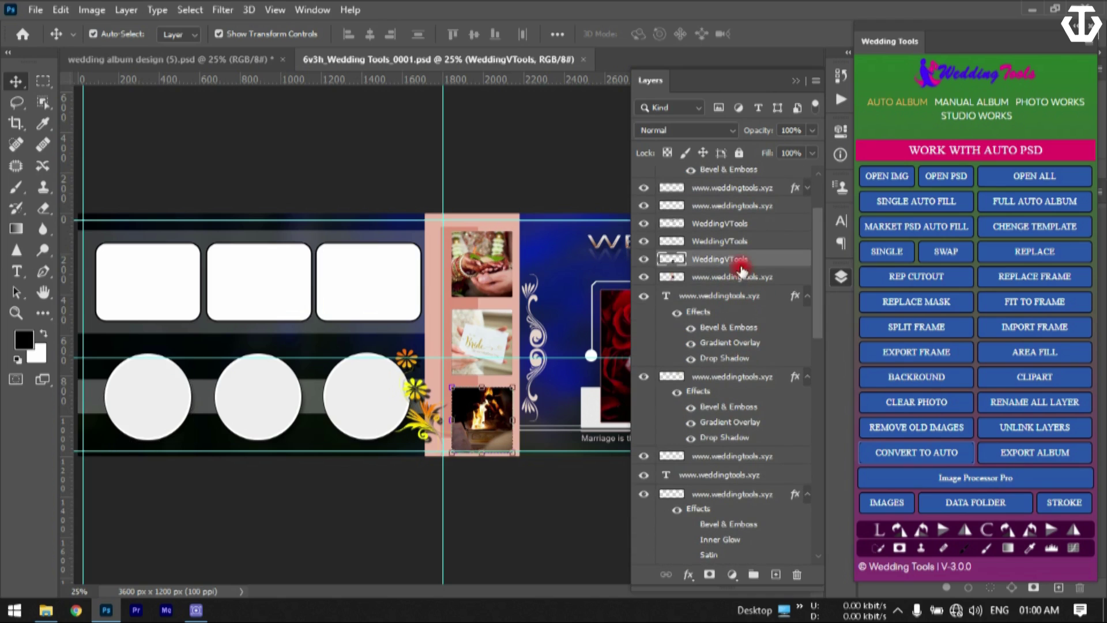
{"action": "scroll", "coordinate": [728, 363], "scroll_direction": "down", "scroll_amount": 3}
{"action": "scroll", "coordinate": [731, 429], "scroll_direction": "down", "scroll_amount": 5}
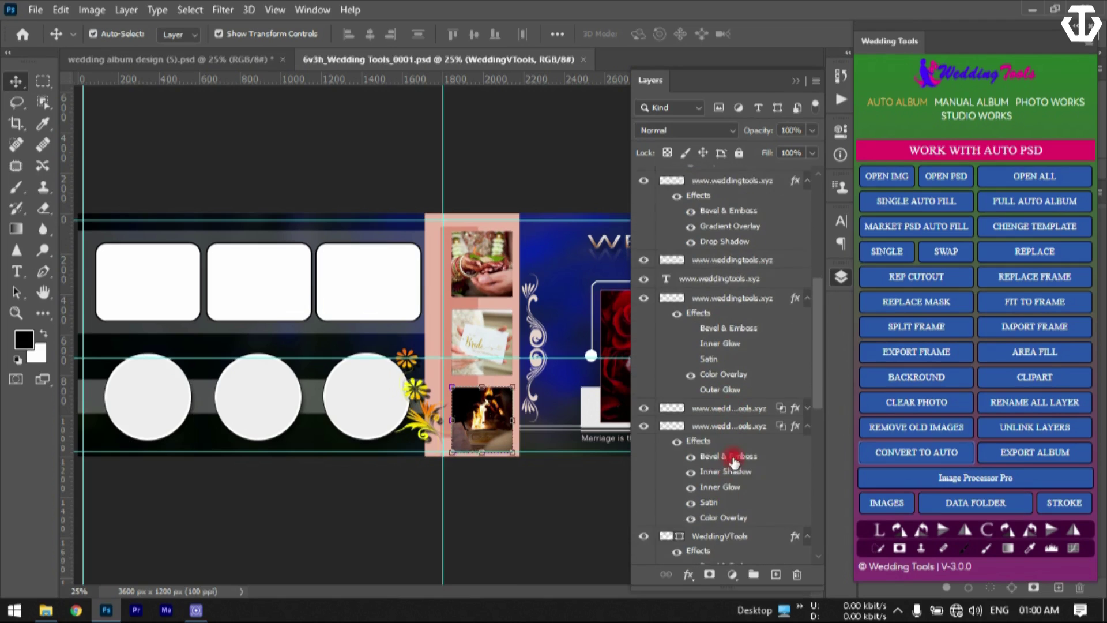
{"action": "scroll", "coordinate": [730, 523], "scroll_direction": "down", "scroll_amount": 4}
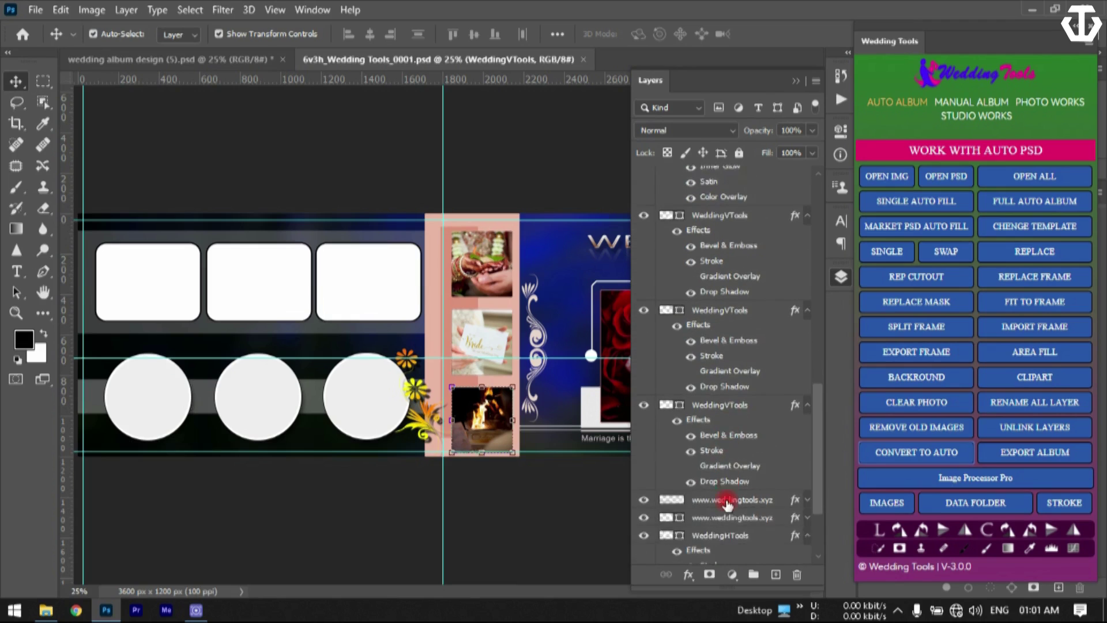
- Close wedding album design (5) without saving and close the converted file 6v3h_Wedding Tools_0001
{"action": "left_click", "coordinate": [283, 60]}
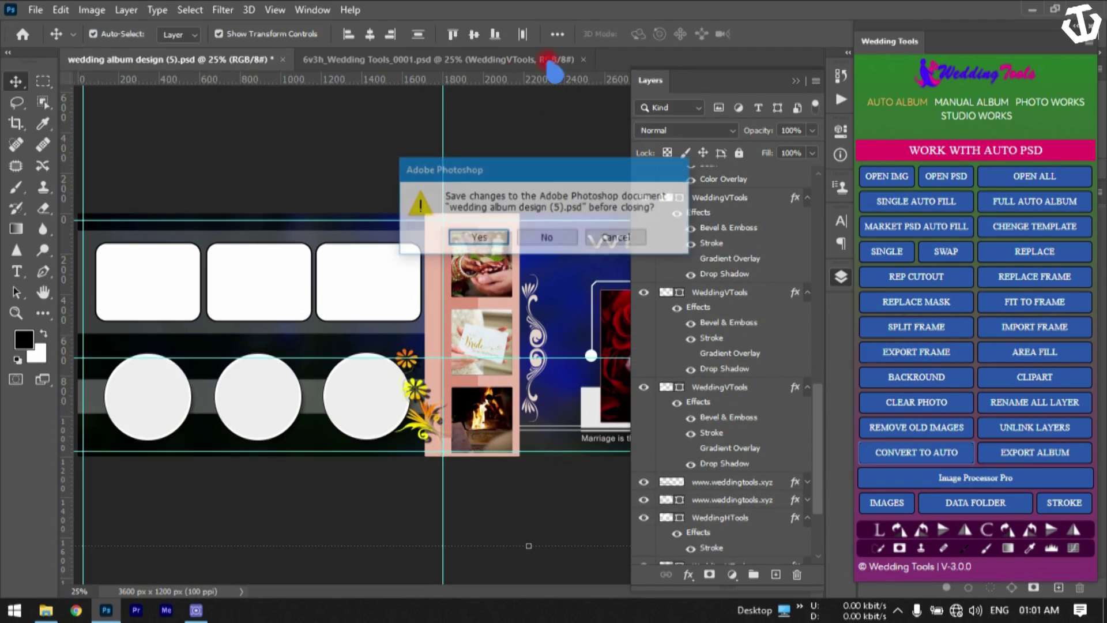
{"action": "left_click", "coordinate": [548, 238]}
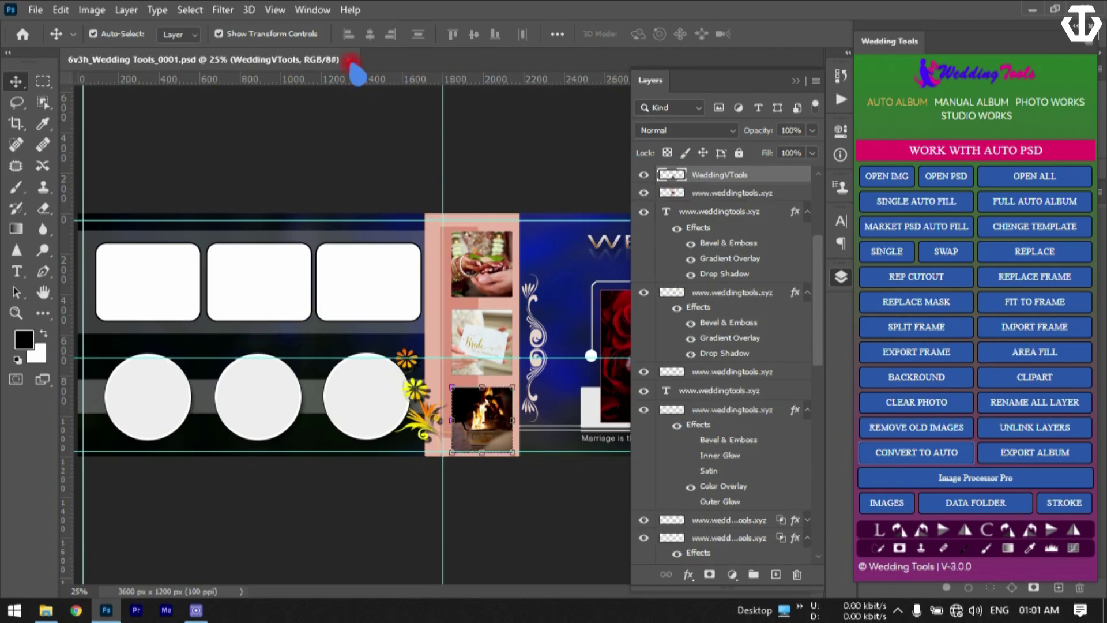
{"action": "left_click", "coordinate": [349, 59]}
- Open wedding album design (6), (7) and (8) together from the Market PSD folder on the Desktop
{"action": "left_click", "coordinate": [946, 177]}
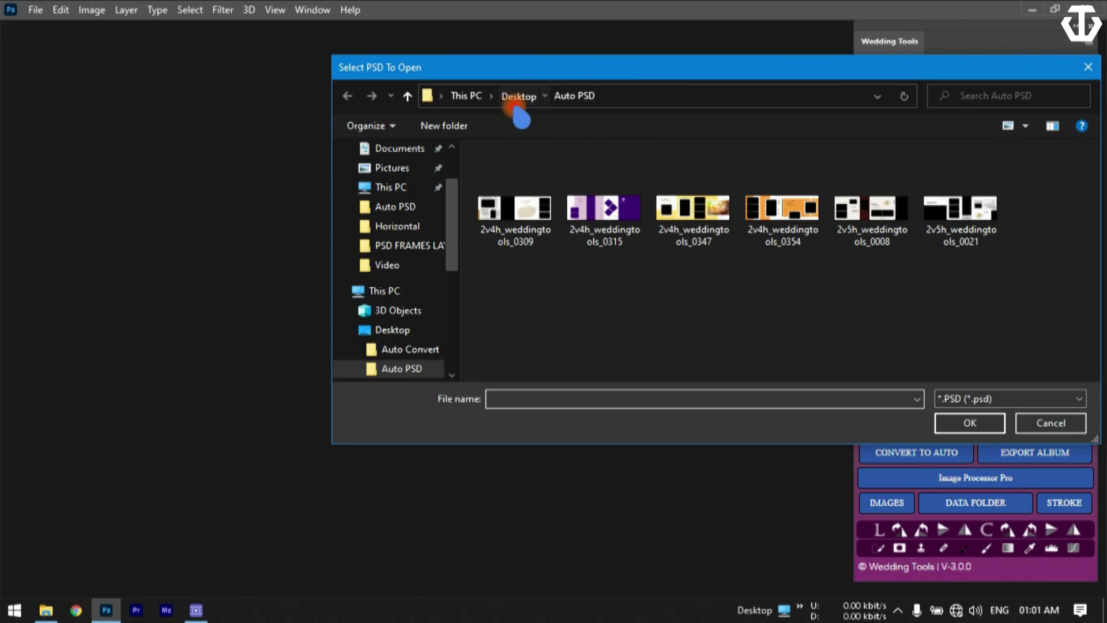
{"action": "left_click", "coordinate": [519, 96]}
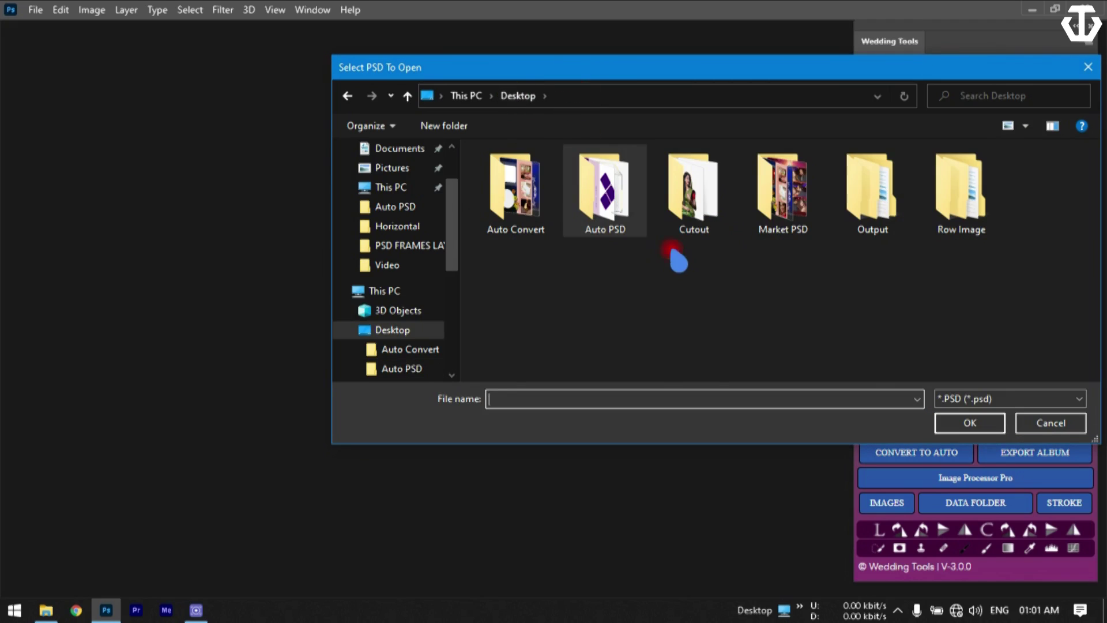
{"action": "double_click", "coordinate": [767, 236]}
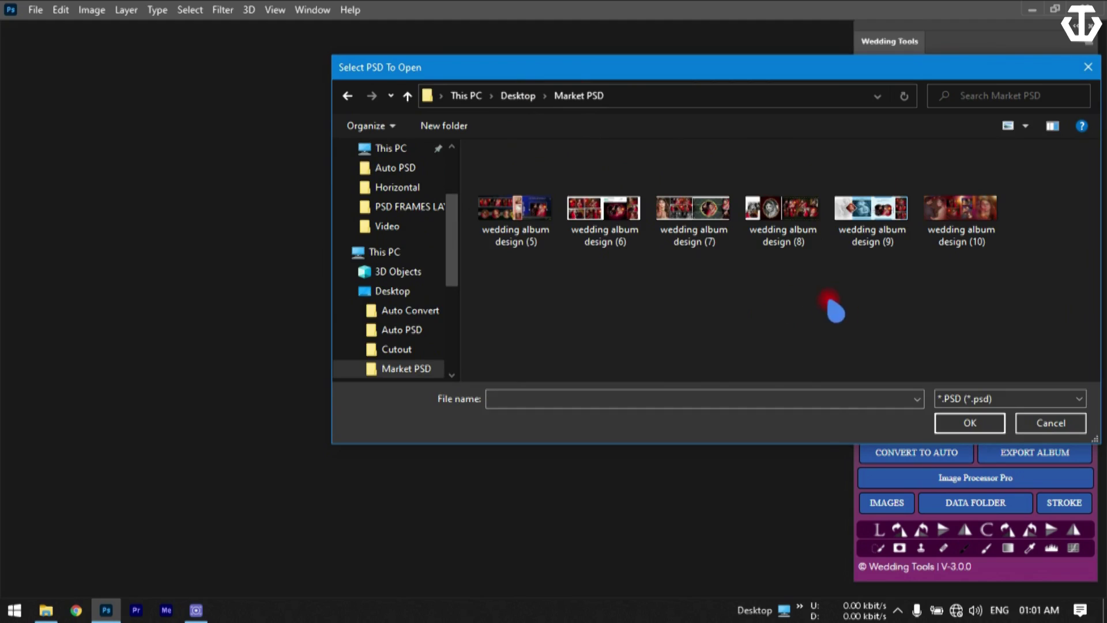
{"action": "left_click_drag", "start_coordinate": [571, 307], "coordinate": [796, 242]}
{"action": "left_click", "coordinate": [970, 423]}
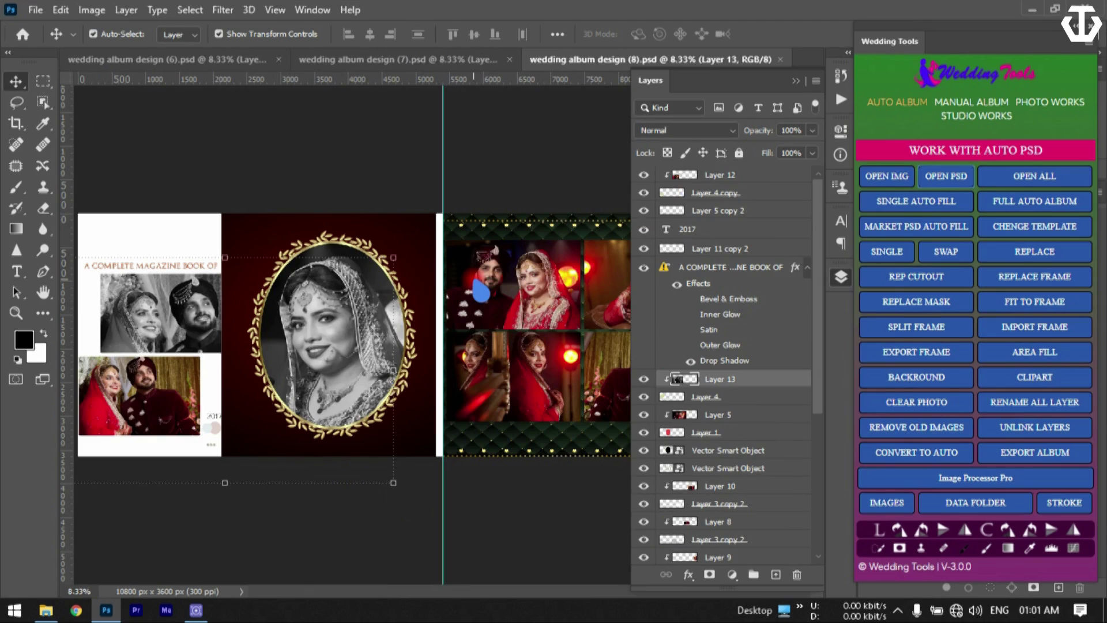
- Remove the old images from wedding album design (8), (7) and (6) with the Wedding Tools function
{"action": "left_click", "coordinate": [841, 277]}
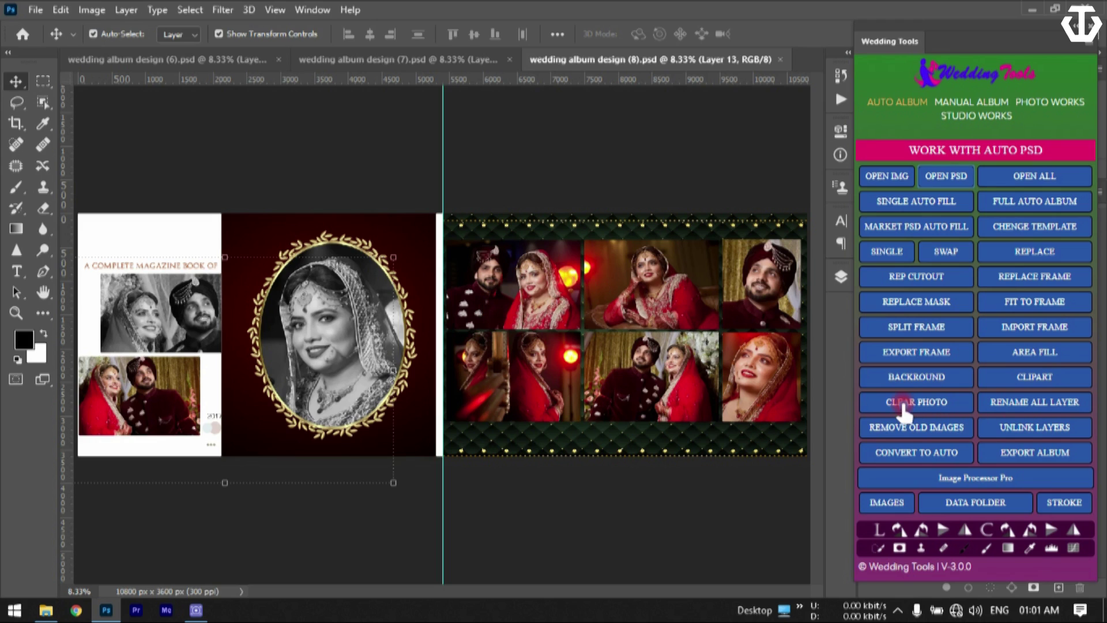
{"action": "left_click", "coordinate": [903, 407]}
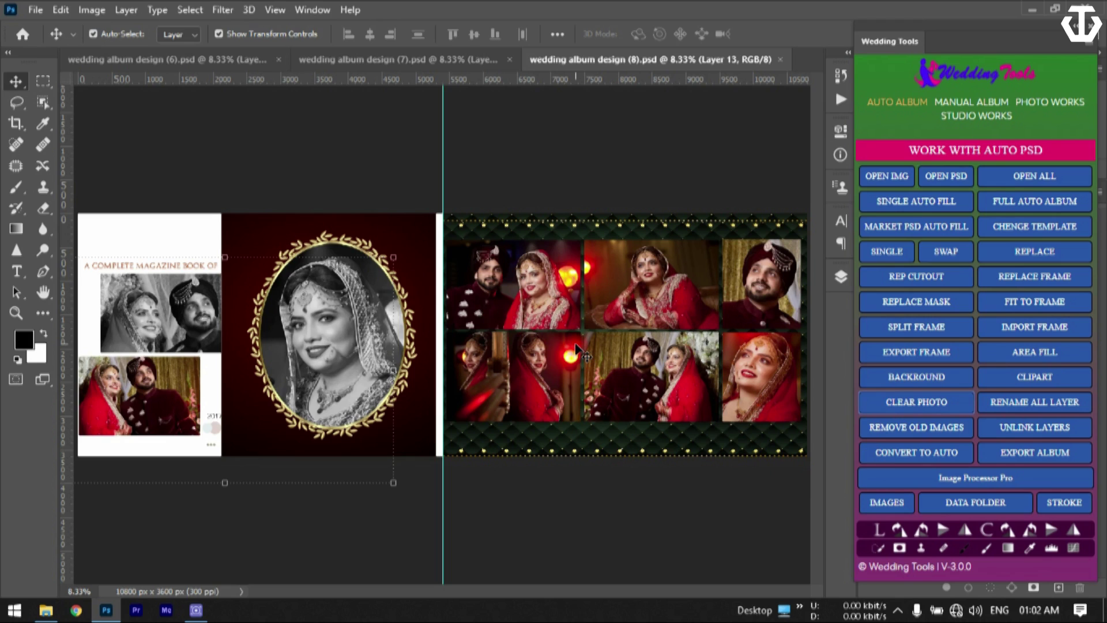
{"action": "left_click", "coordinate": [892, 428]}
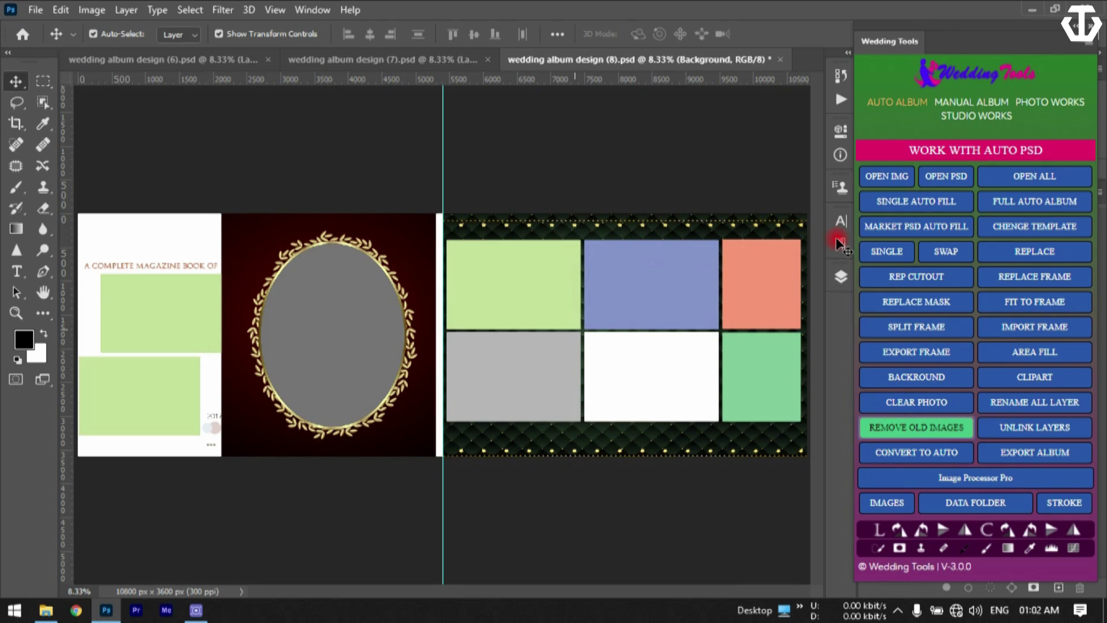
{"action": "left_click", "coordinate": [444, 57]}
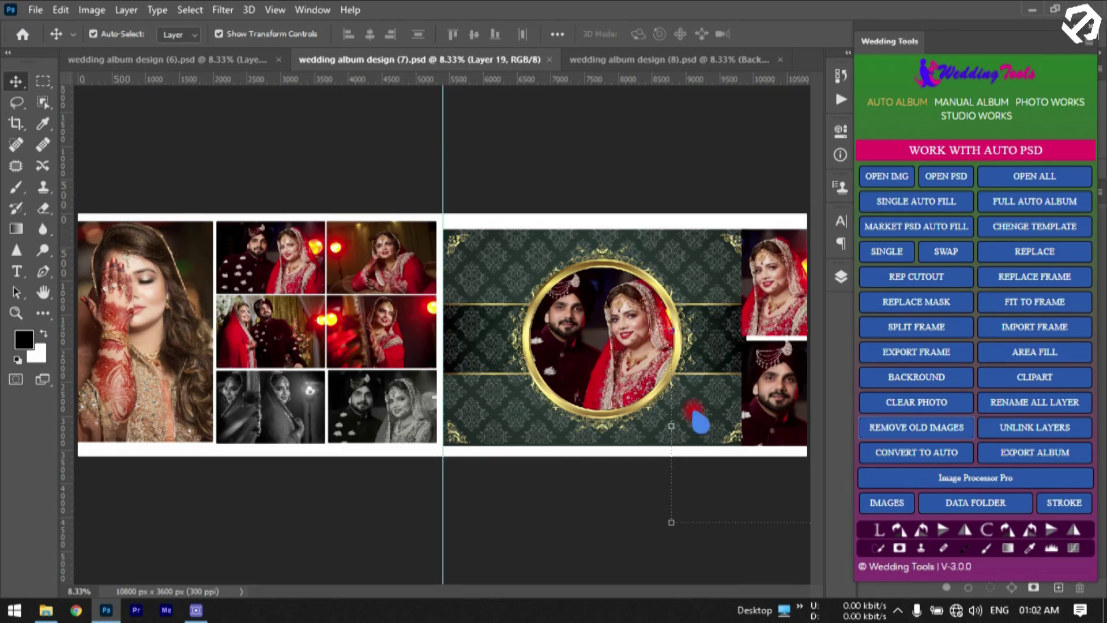
{"action": "left_click", "coordinate": [896, 428]}
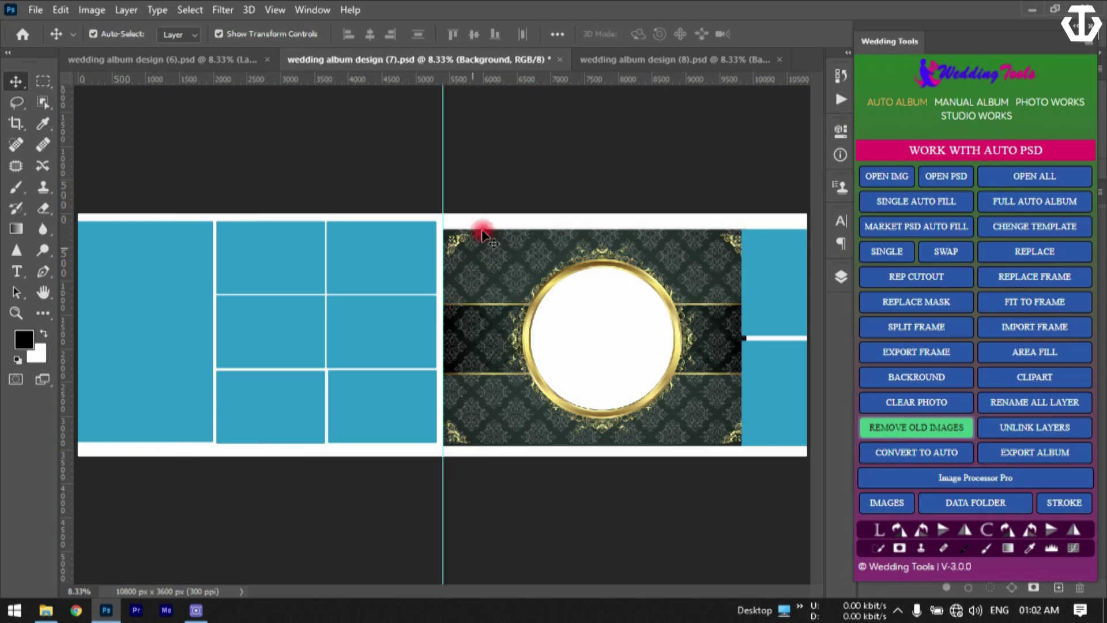
{"action": "left_click", "coordinate": [170, 58]}
{"action": "left_click", "coordinate": [899, 450]}
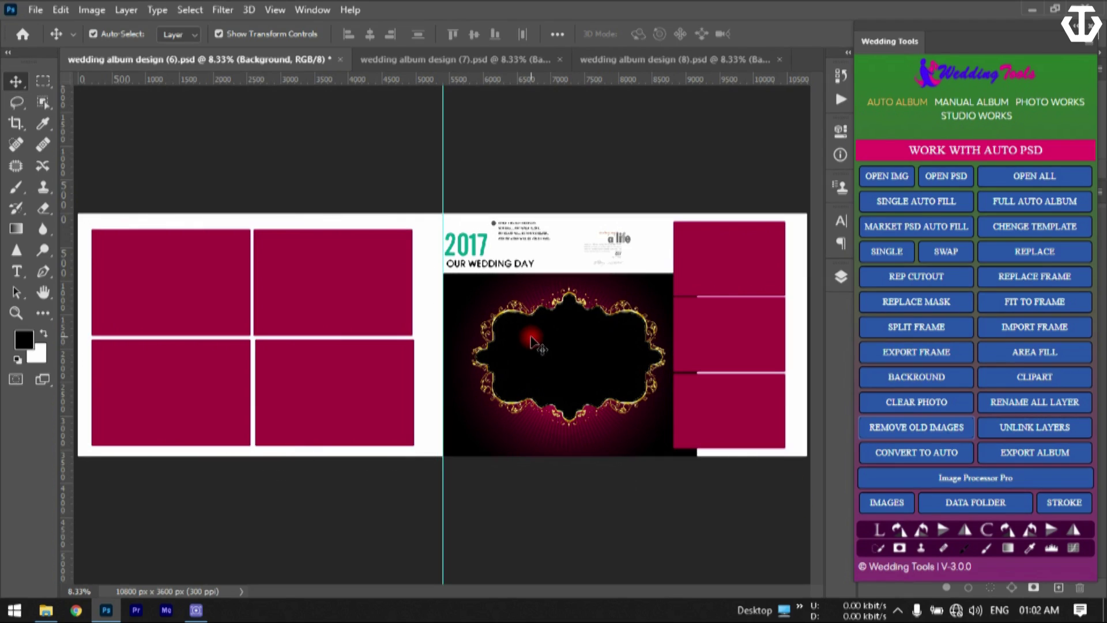
- Select all photo frames in wedding album design (6), including the ornate frame's opening, and convert the design to an auto PSD
{"action": "left_click", "coordinate": [322, 305]}
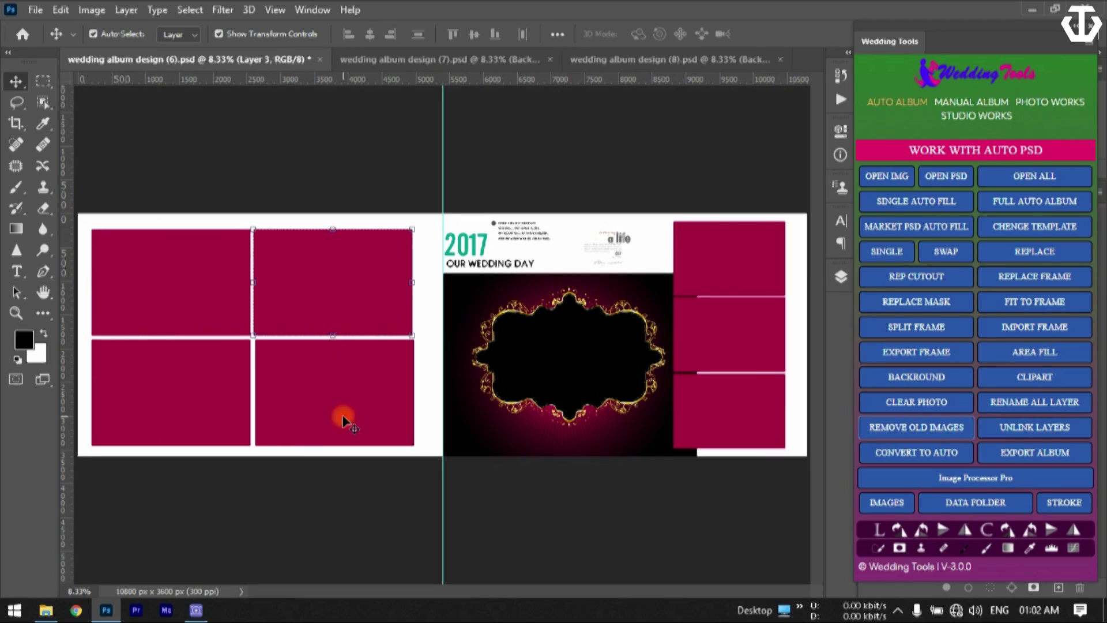
{"action": "left_click", "coordinate": [285, 425]}
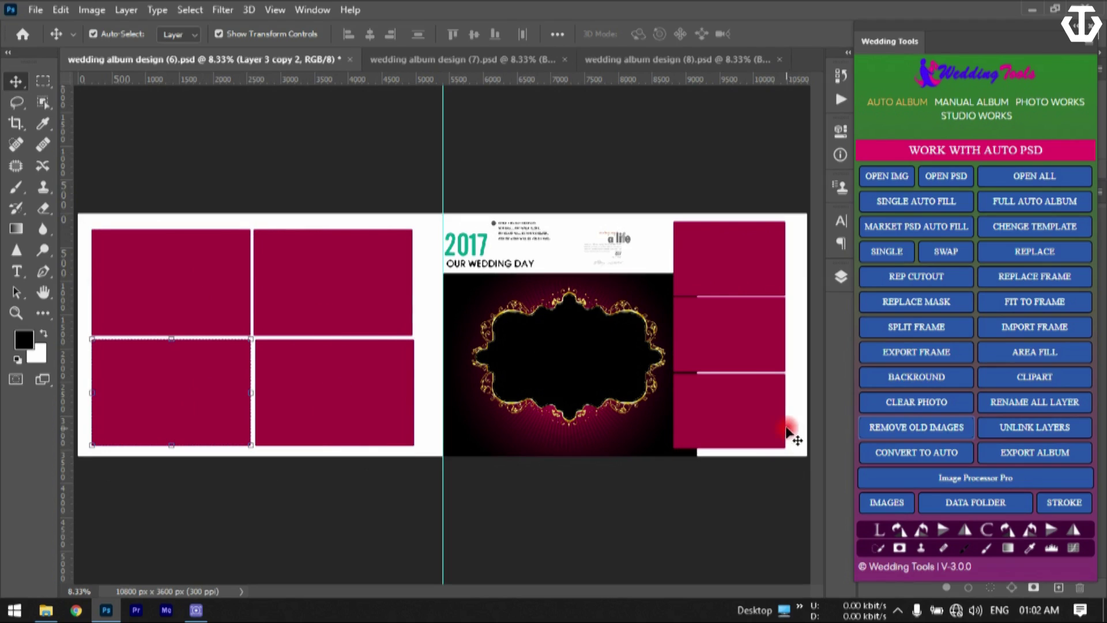
{"action": "left_click", "coordinate": [196, 267], "text": "shift"}
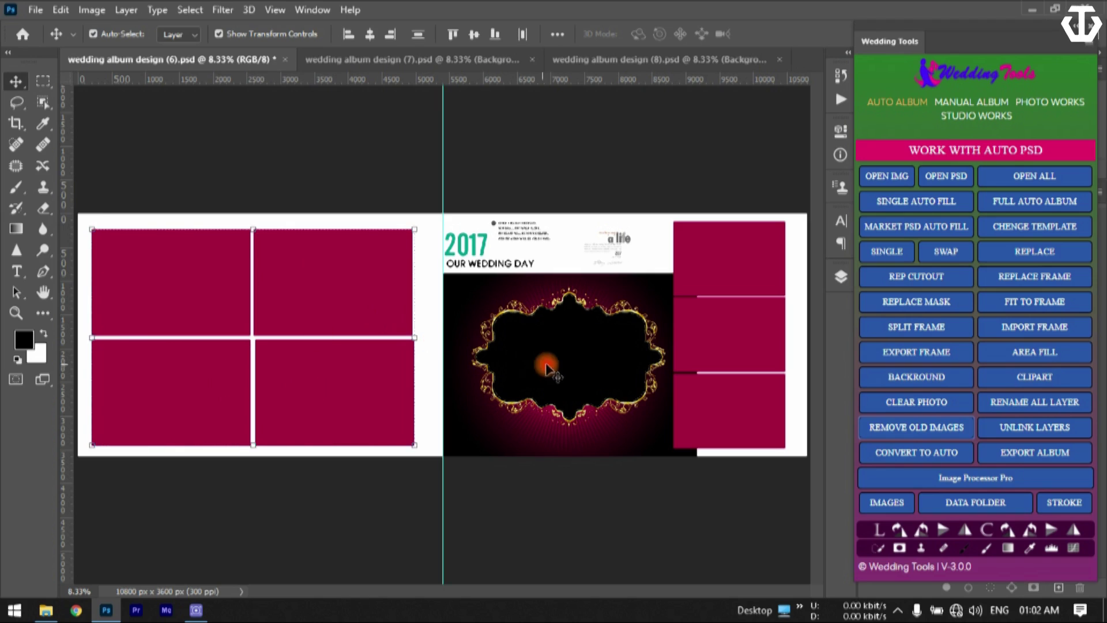
{"action": "left_click_drag", "start_coordinate": [736, 416], "coordinate": [712, 259]}
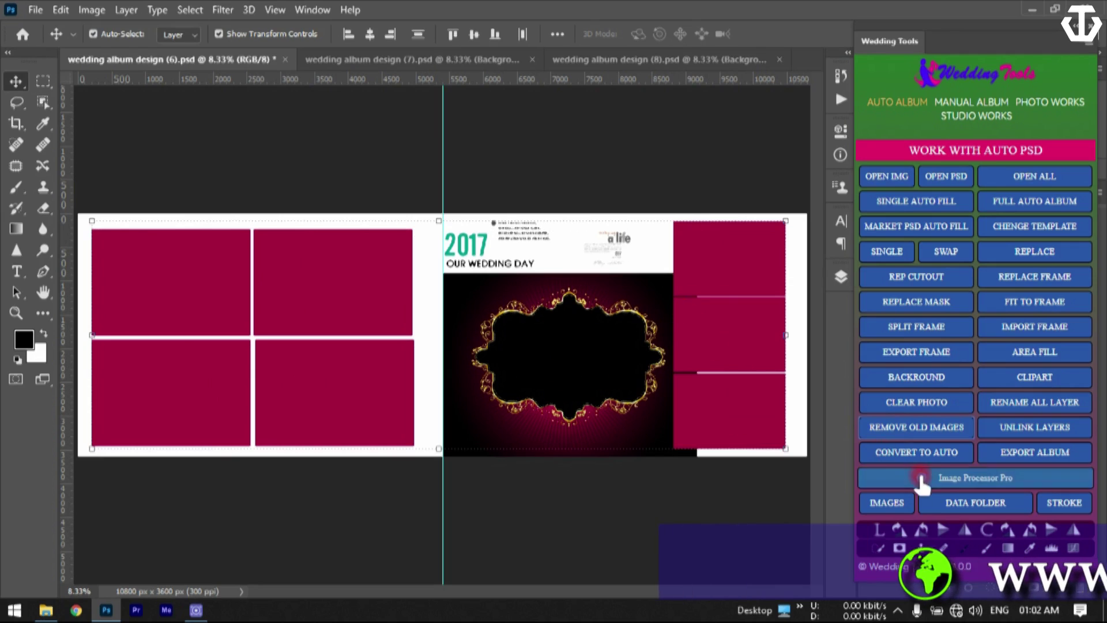
{"action": "left_click", "coordinate": [915, 455]}
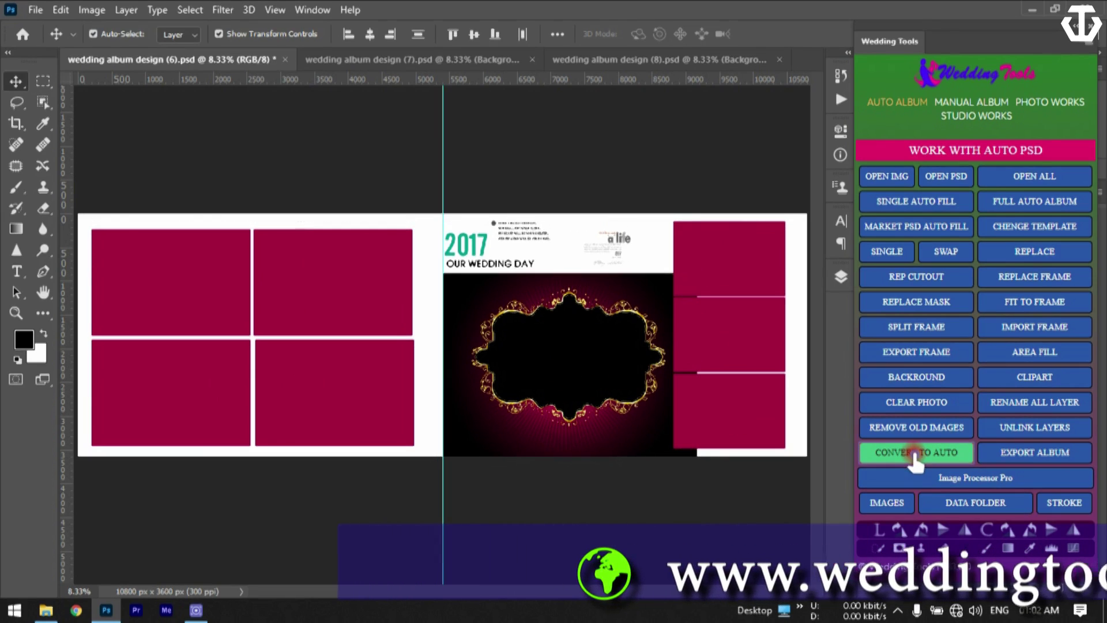
{"action": "left_click", "coordinate": [897, 434]}
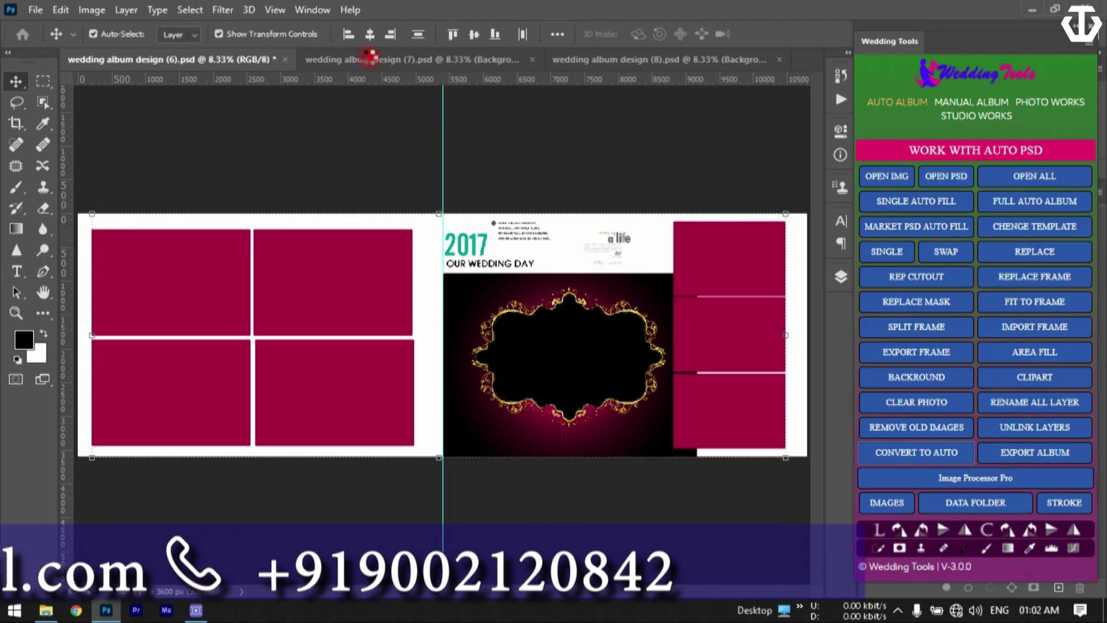
- Select all photo frames in wedding album design (7), including the round one, and convert the design to an auto PSD
{"action": "left_click", "coordinate": [375, 63]}
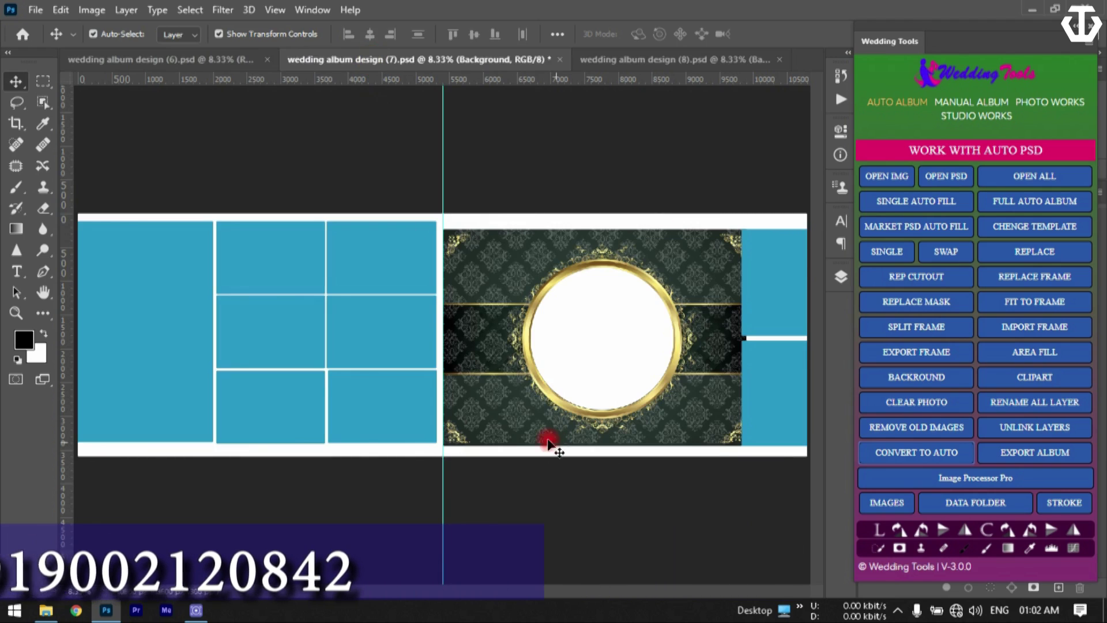
{"action": "mouse_move", "coordinate": [162, 276]}
{"action": "left_mouse_down"}
{"action": "mouse_move", "coordinate": [259, 261]}
{"action": "mouse_move", "coordinate": [282, 348]}
{"action": "left_mouse_up"}
{"action": "left_click_drag", "start_coordinate": [292, 422], "coordinate": [336, 419]}
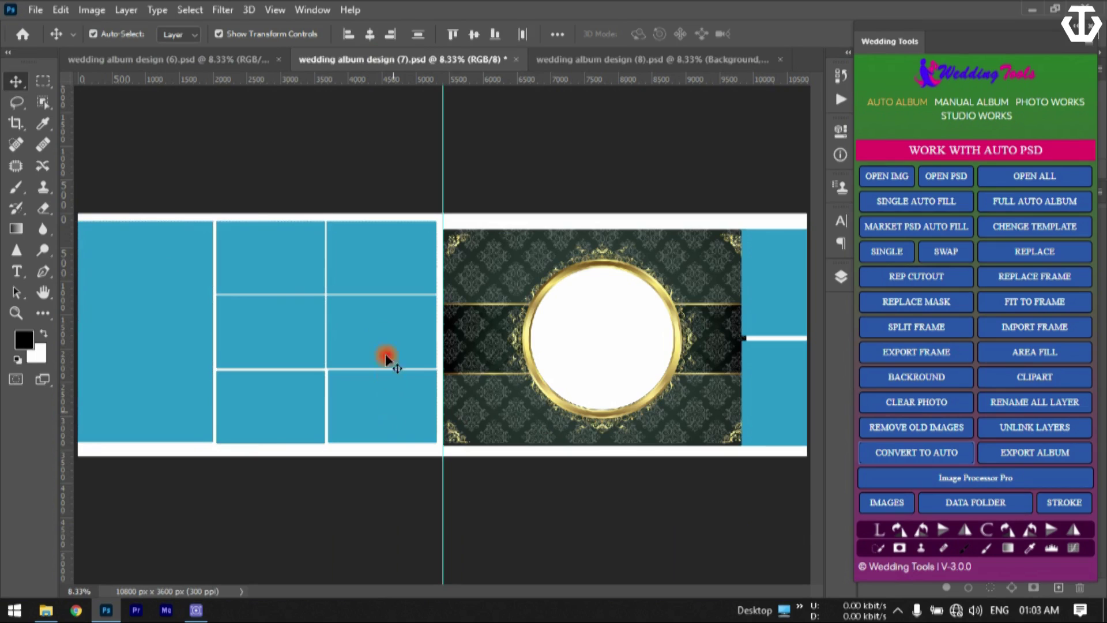
{"action": "mouse_move", "coordinate": [379, 237]}
{"action": "left_mouse_down"}
{"action": "mouse_move", "coordinate": [571, 366]}
{"action": "mouse_move", "coordinate": [635, 374]}
{"action": "left_mouse_up"}
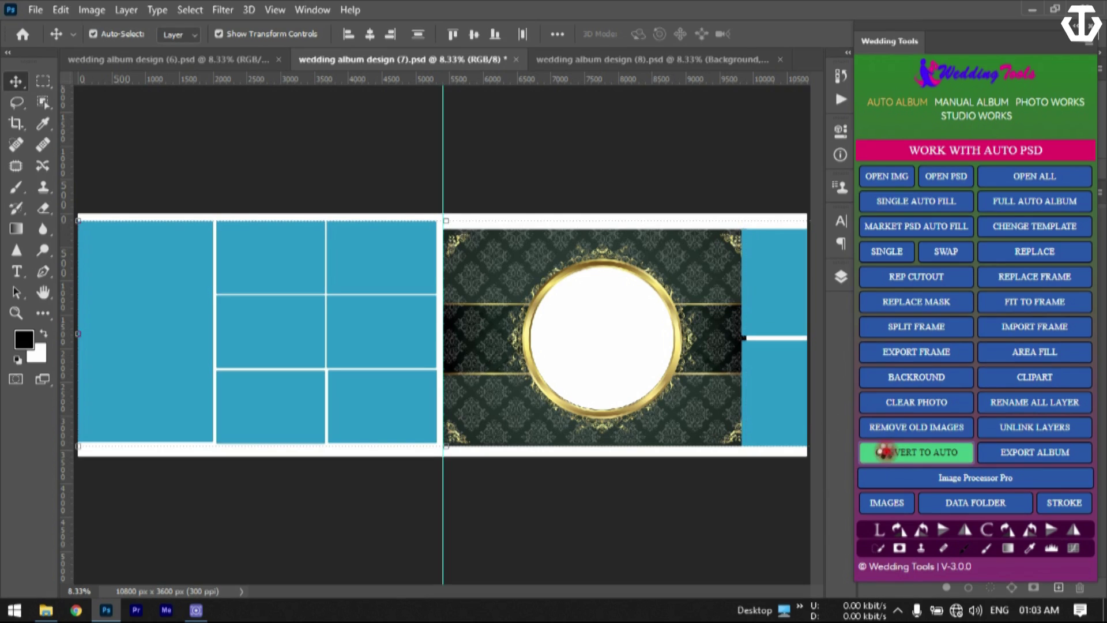
{"action": "left_click", "coordinate": [887, 451]}
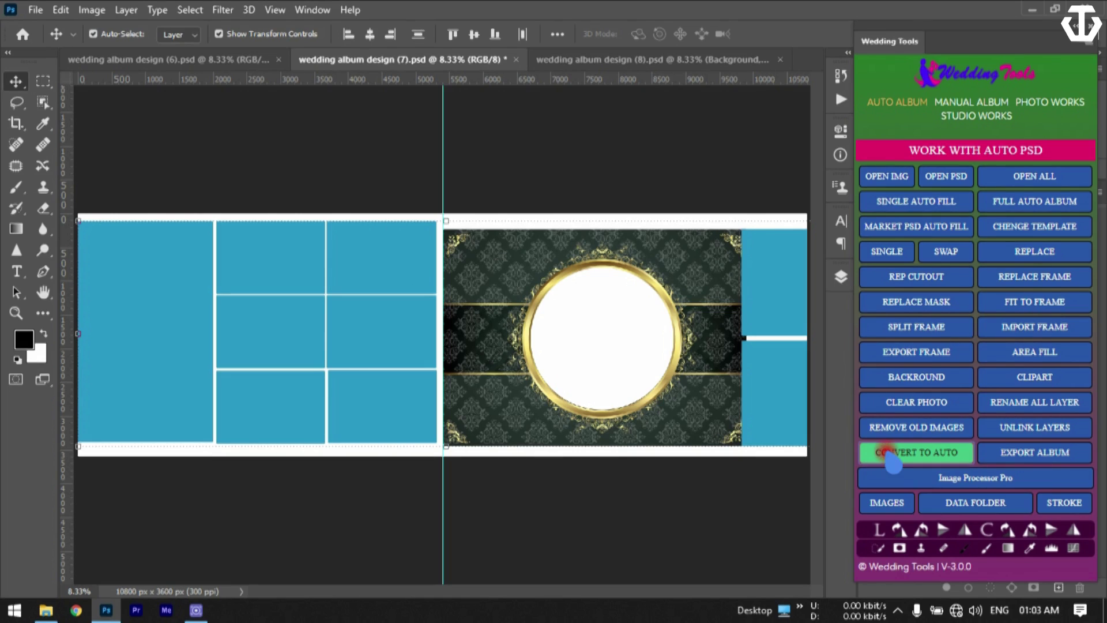
- Select the six grid frames, the oval and the two light green frames in wedding album design (8) and convert it to an auto PSD
{"action": "left_click", "coordinate": [616, 59]}
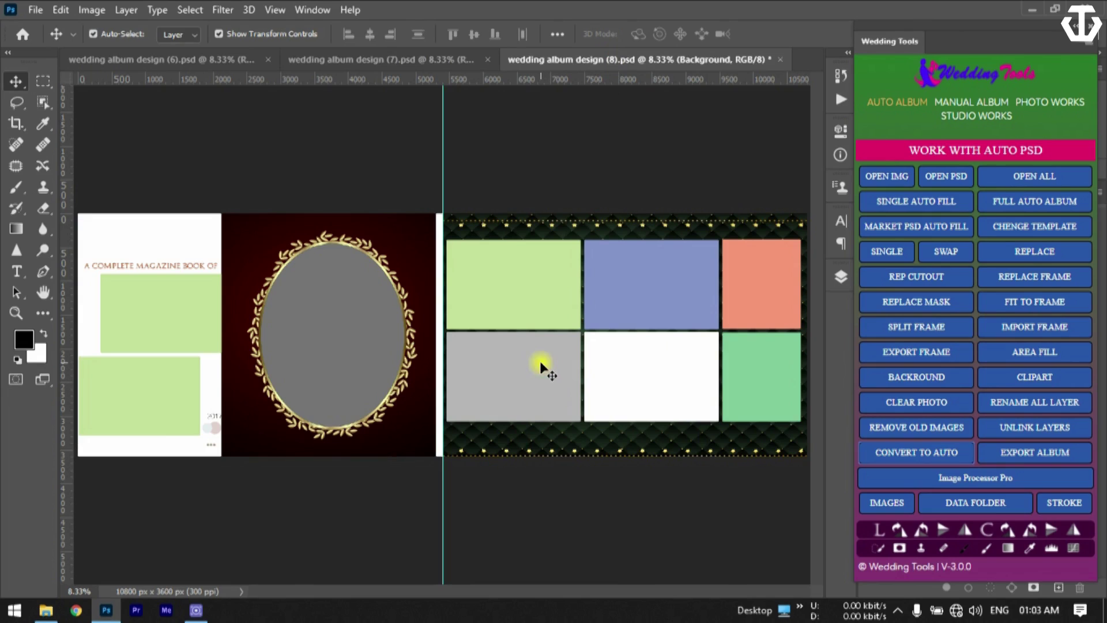
{"action": "left_click", "coordinate": [758, 376]}
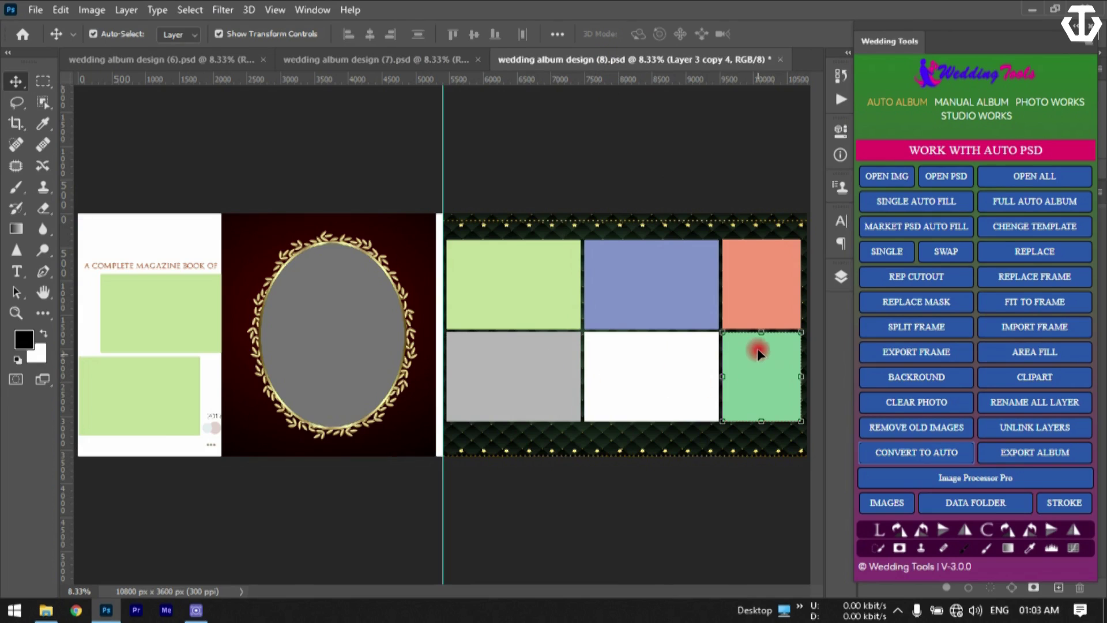
{"action": "left_click", "coordinate": [705, 376]}
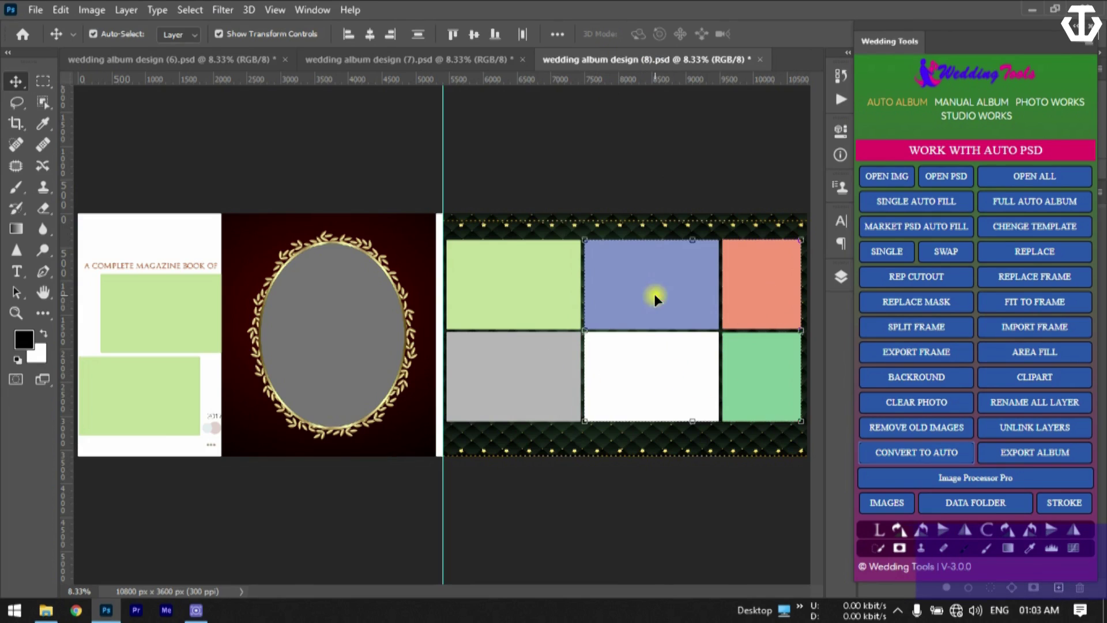
{"action": "left_click", "coordinate": [509, 383], "text": "shift"}
{"action": "left_click", "coordinate": [516, 306], "text": "shift"}
{"action": "left_click", "coordinate": [372, 381], "text": "shift"}
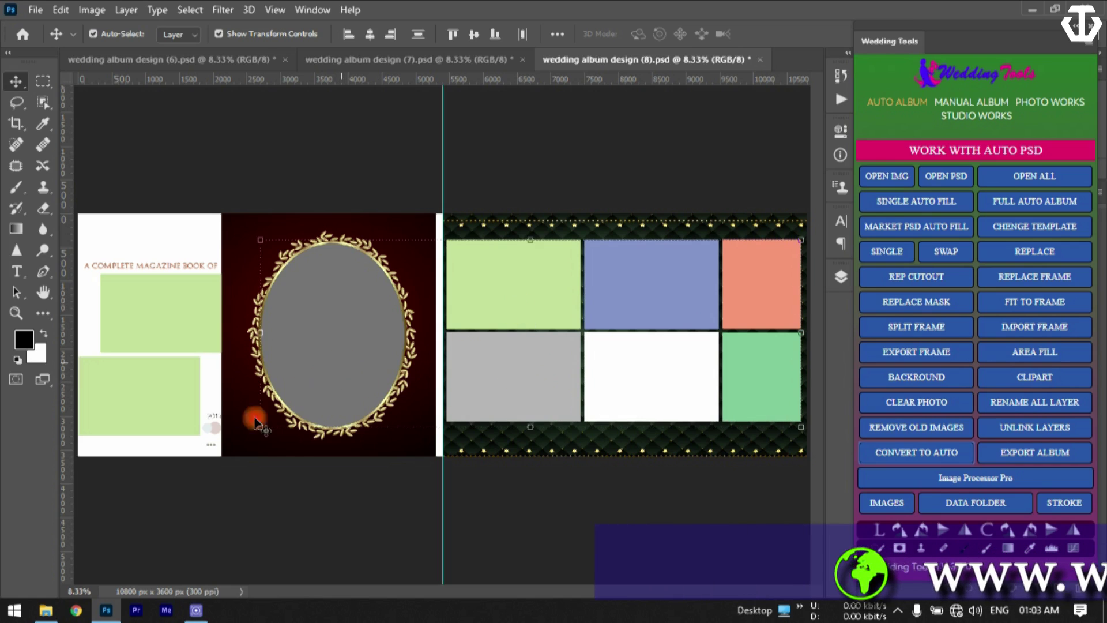
{"action": "left_click", "coordinate": [148, 395], "text": "shift"}
{"action": "left_click", "coordinate": [178, 323], "text": "shift"}
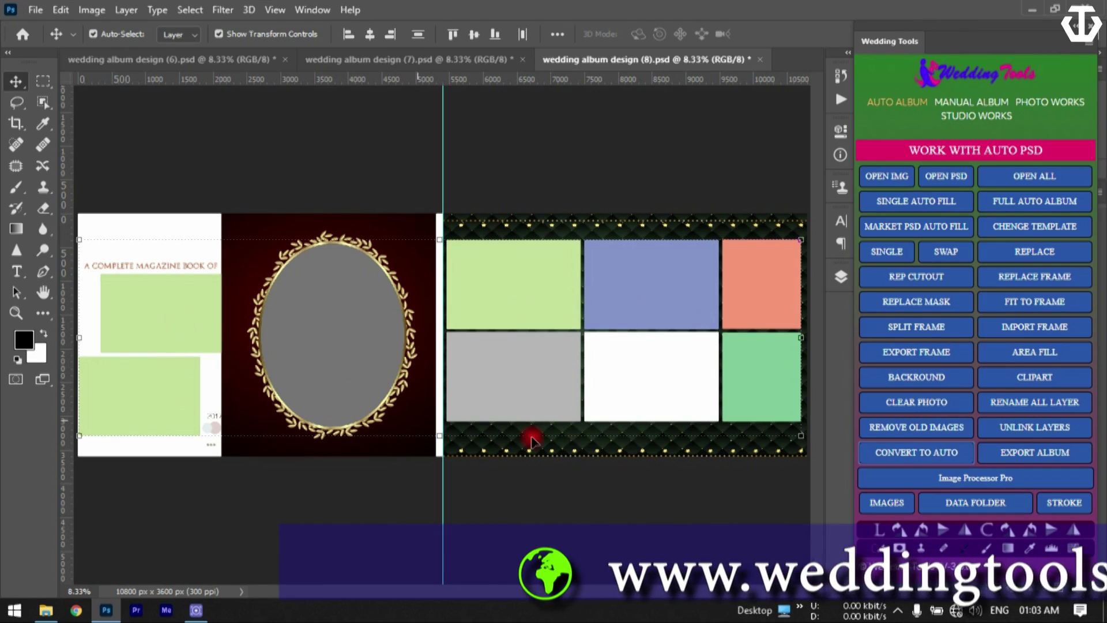
{"action": "left_click", "coordinate": [890, 453]}
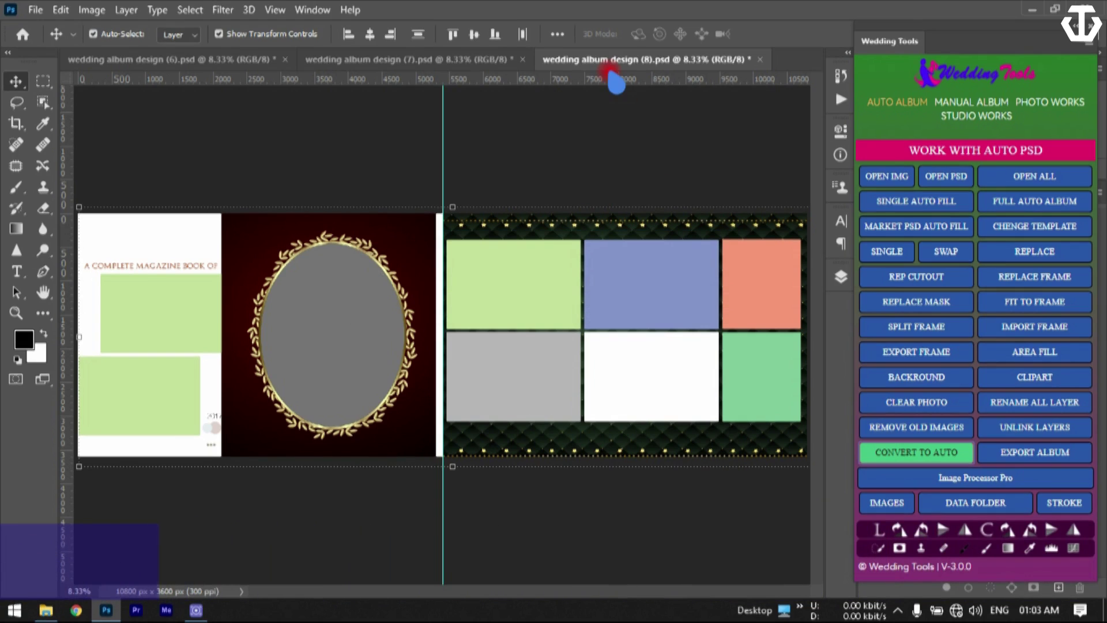
- Close all three open wedding album designs without saving their changes
{"action": "right_click", "coordinate": [607, 61]}
{"action": "left_click", "coordinate": [644, 105]}
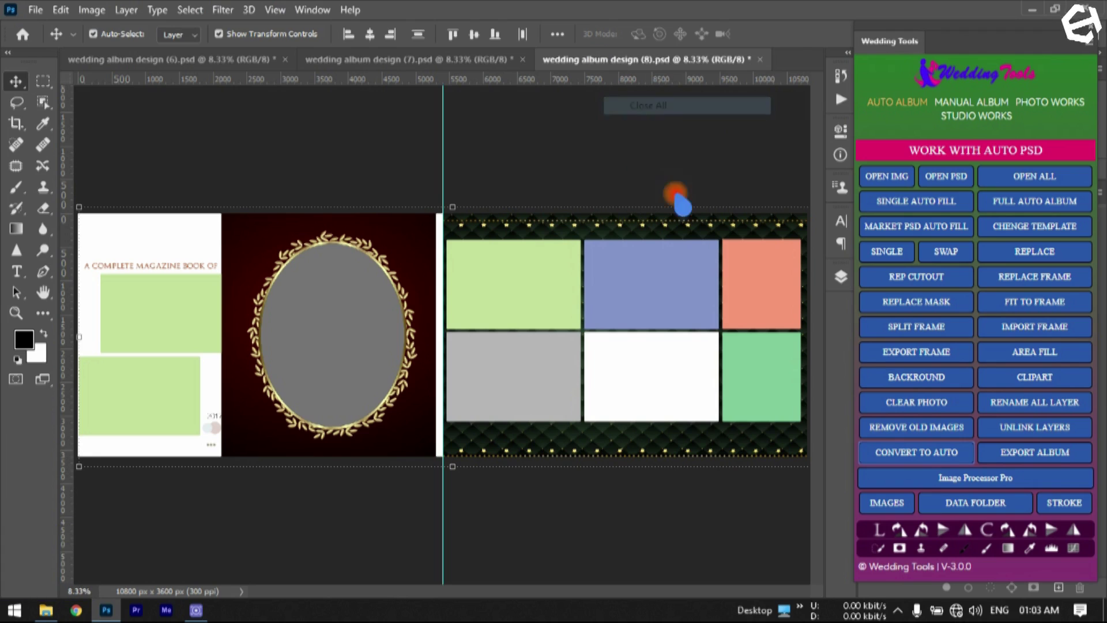
{"action": "left_click", "coordinate": [546, 238]}
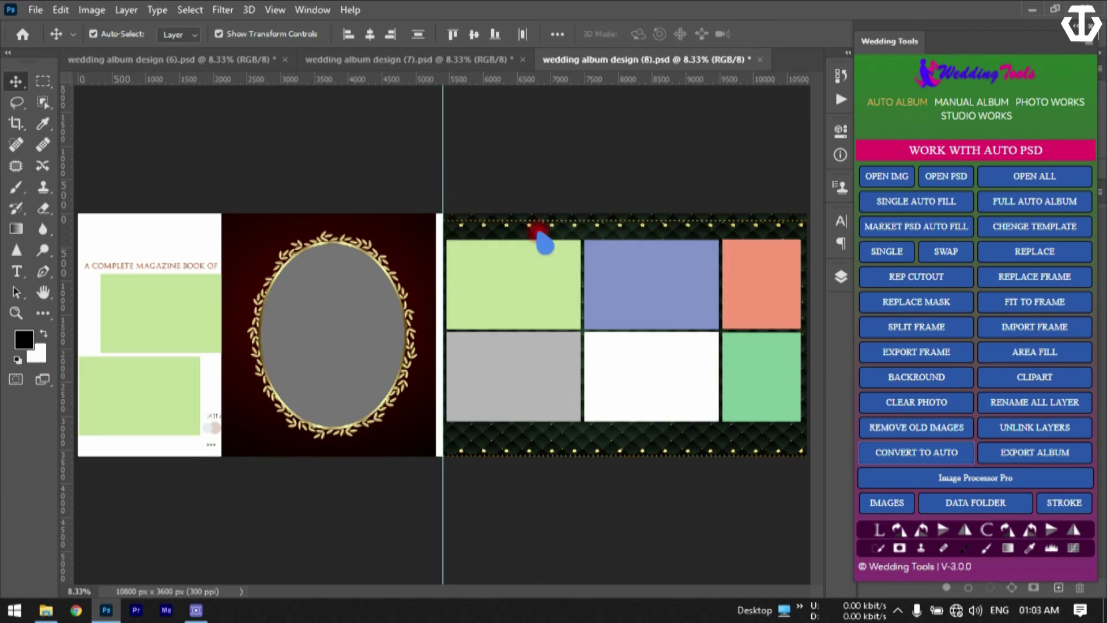
{"action": "left_click", "coordinate": [546, 237]}
{"action": "left_click", "coordinate": [547, 238]}
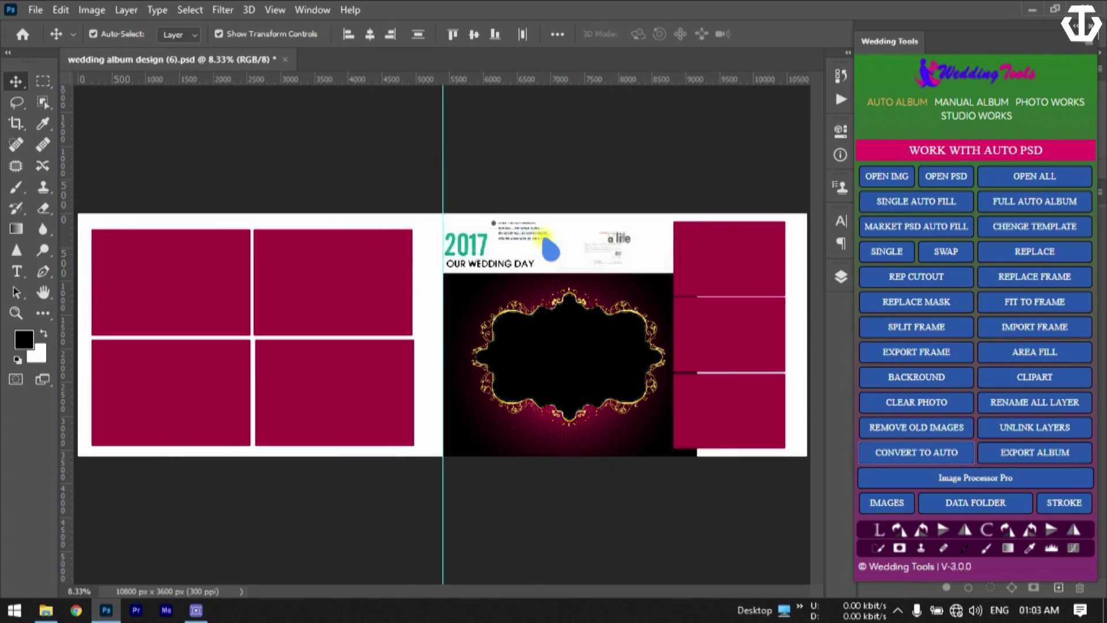
- Switch to the Auto Convert folder, check the converted files and open 6v3h_Wedding Tools_0001 in Photoshop
{"action": "left_click", "coordinate": [1038, 10]}
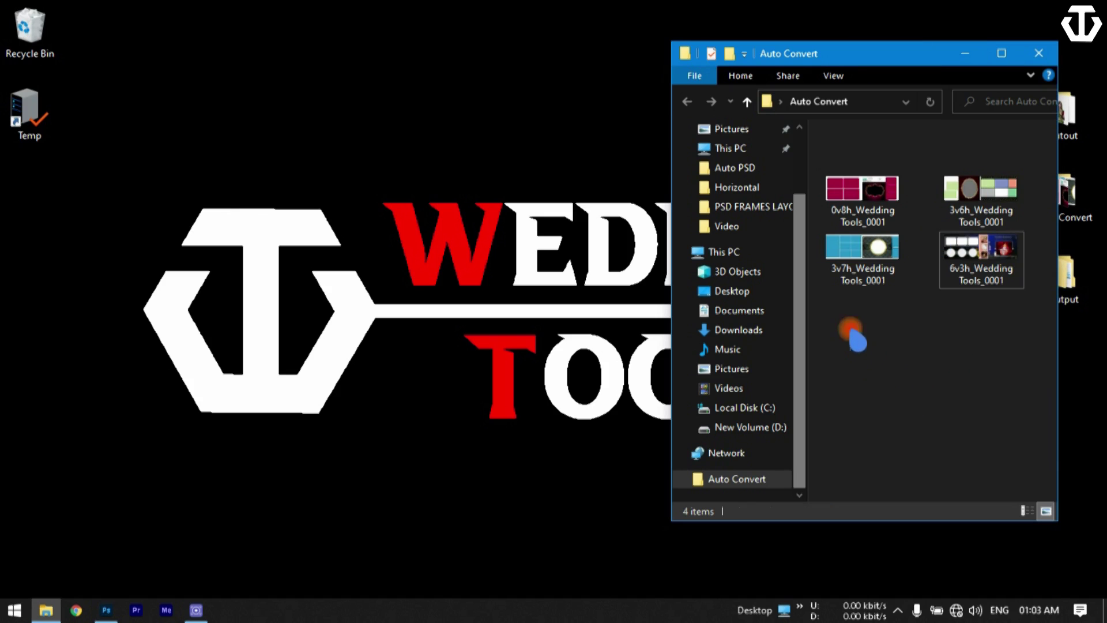
{"action": "left_click_drag", "start_coordinate": [987, 409], "coordinate": [926, 477]}
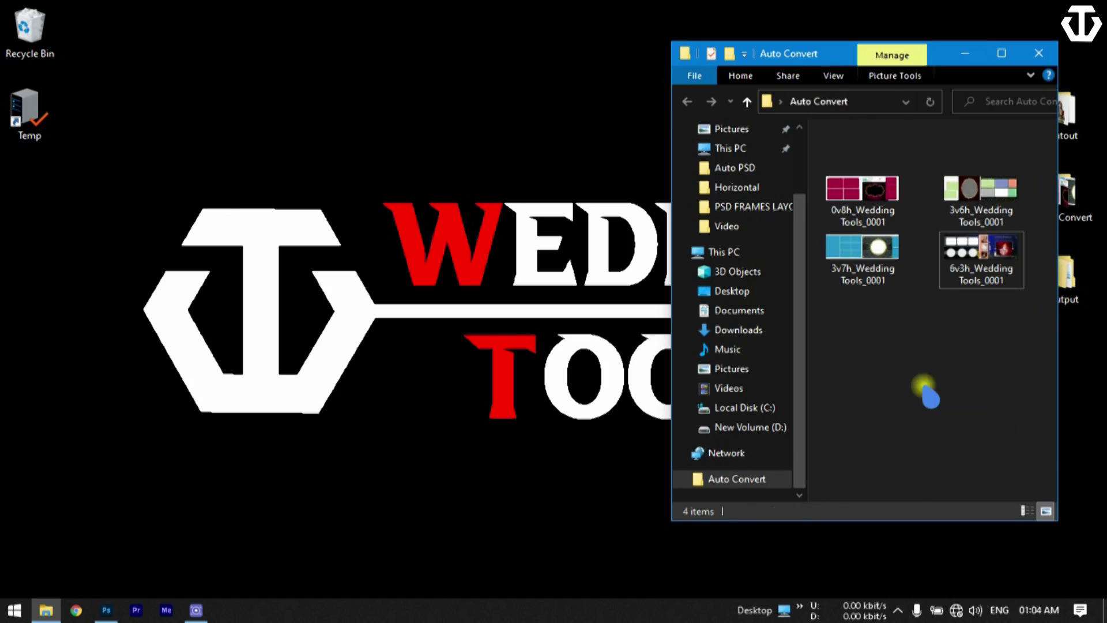
{"action": "left_click", "coordinate": [987, 266]}
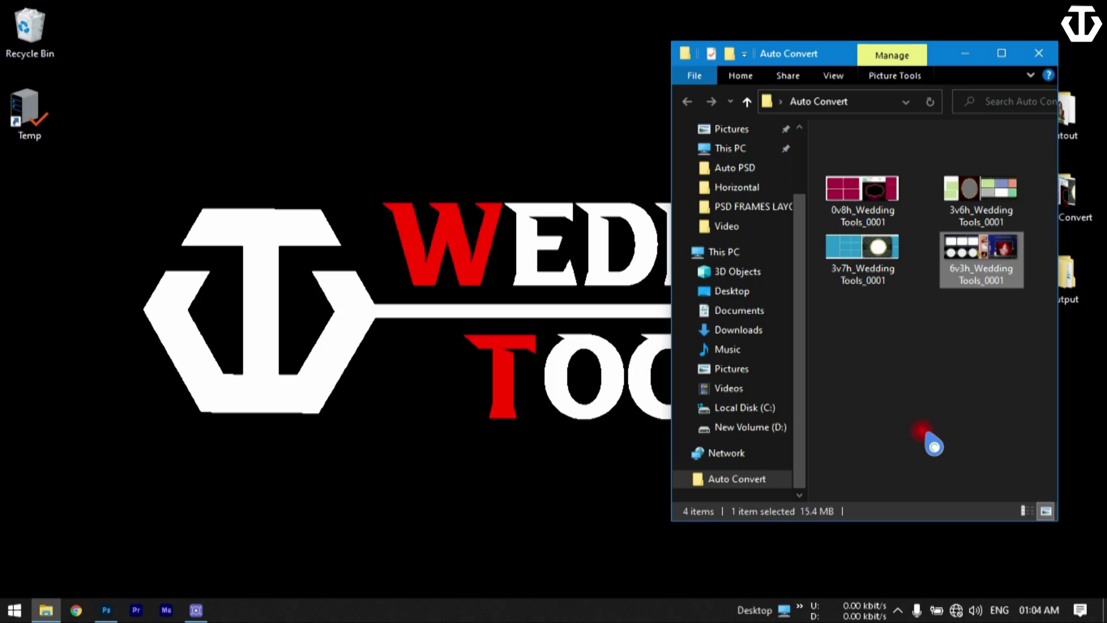
{"action": "key", "text": "alt+Tab"}
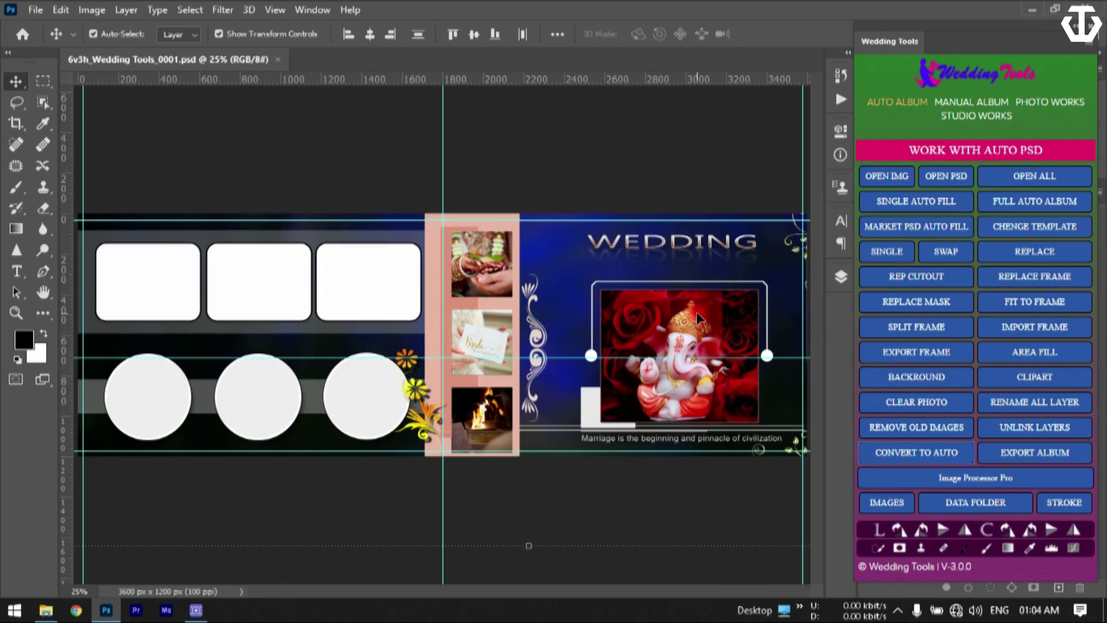
- Open the converted file 3v7h_Wedding Tools_0001 from the Auto Convert folder on the desktop
{"action": "right_click", "coordinate": [527, 59]}
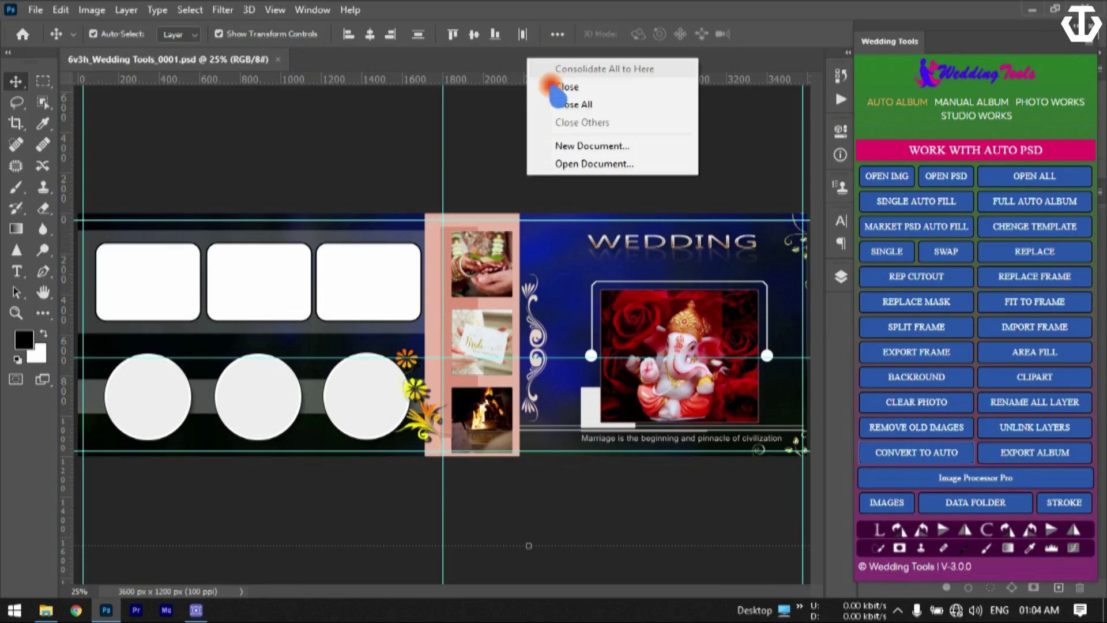
{"action": "left_click", "coordinate": [583, 164]}
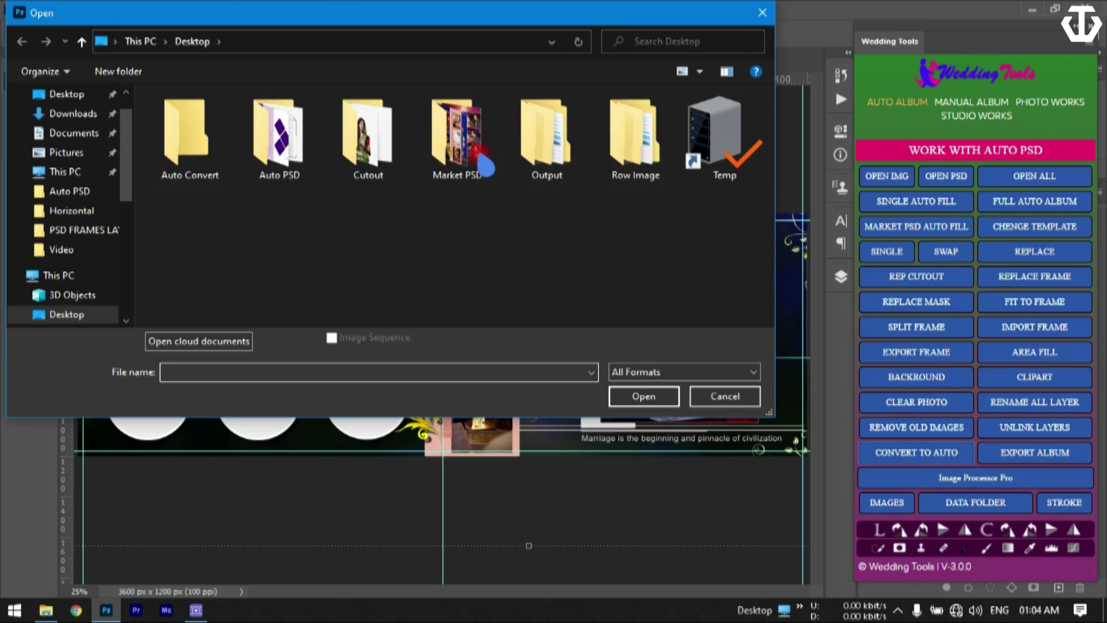
{"action": "double_click", "coordinate": [483, 165]}
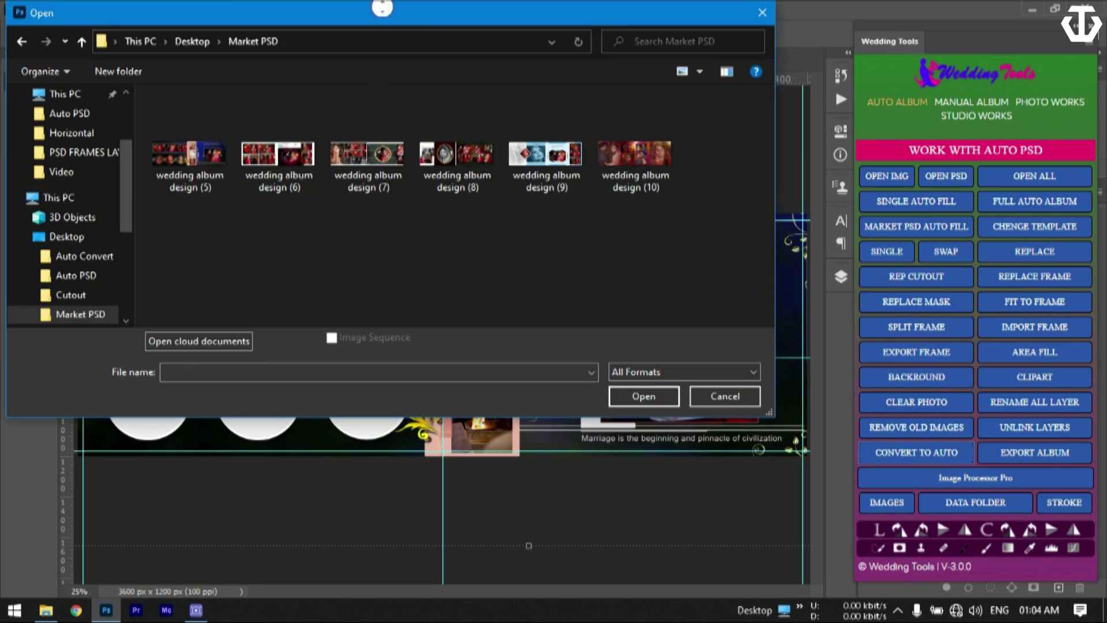
{"action": "left_click_drag", "start_coordinate": [382, 9], "coordinate": [545, 78]}
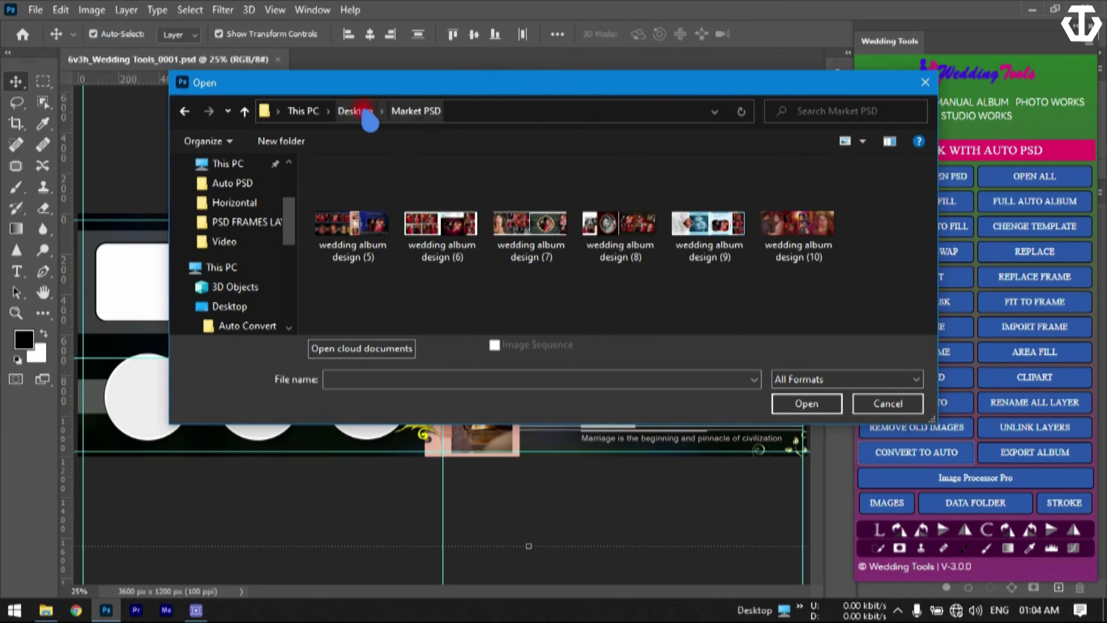
{"action": "left_click", "coordinate": [364, 111]}
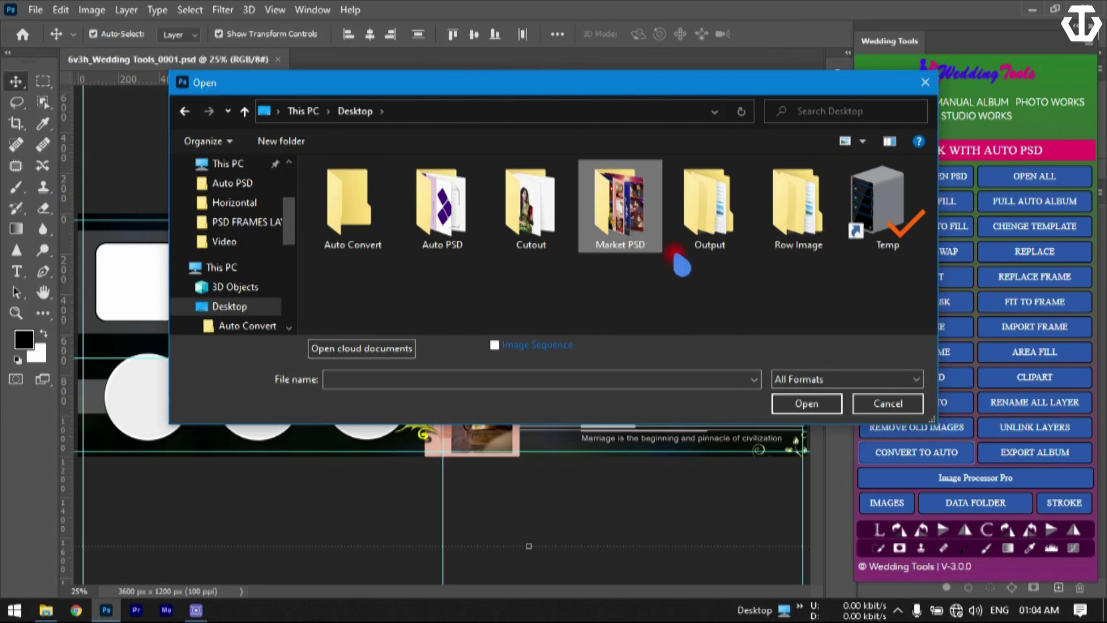
{"action": "left_click", "coordinate": [352, 207]}
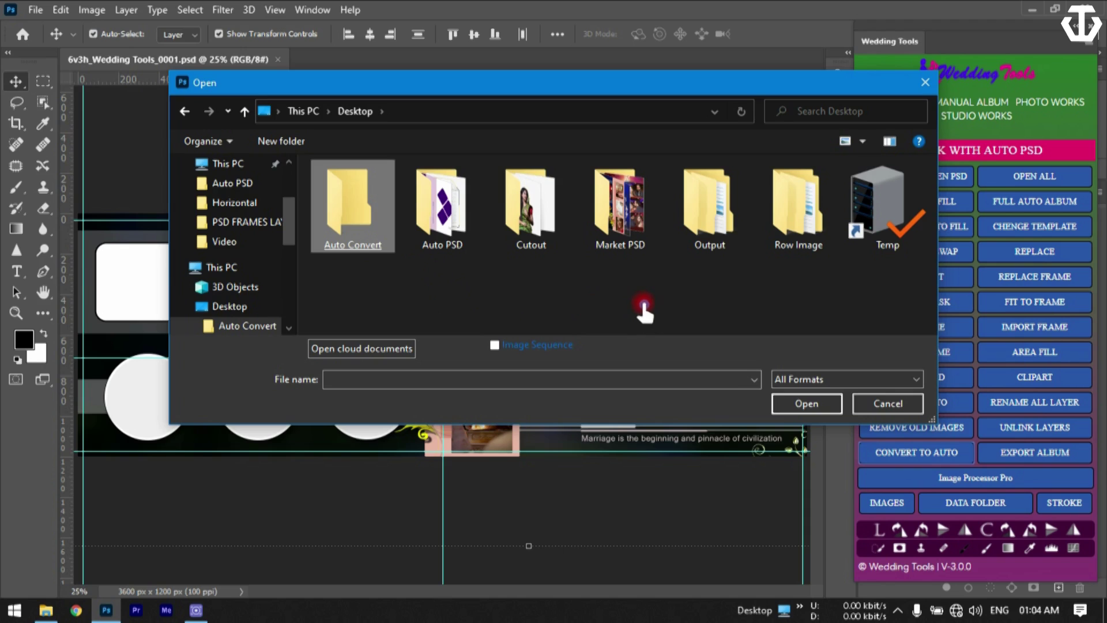
{"action": "key", "text": "Return"}
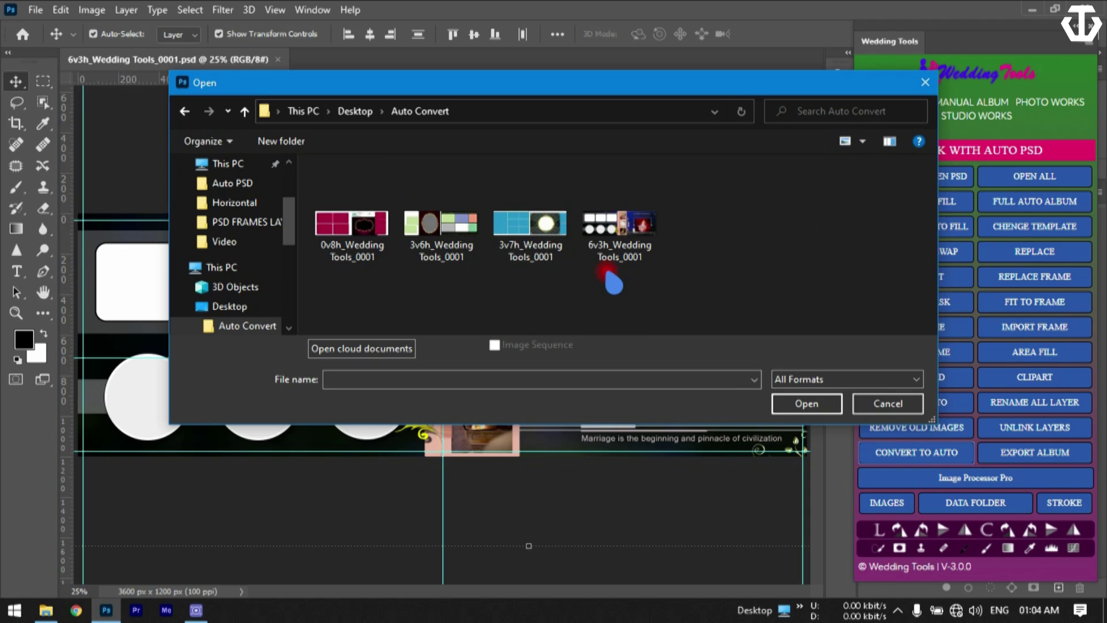
{"action": "double_click", "coordinate": [520, 268]}
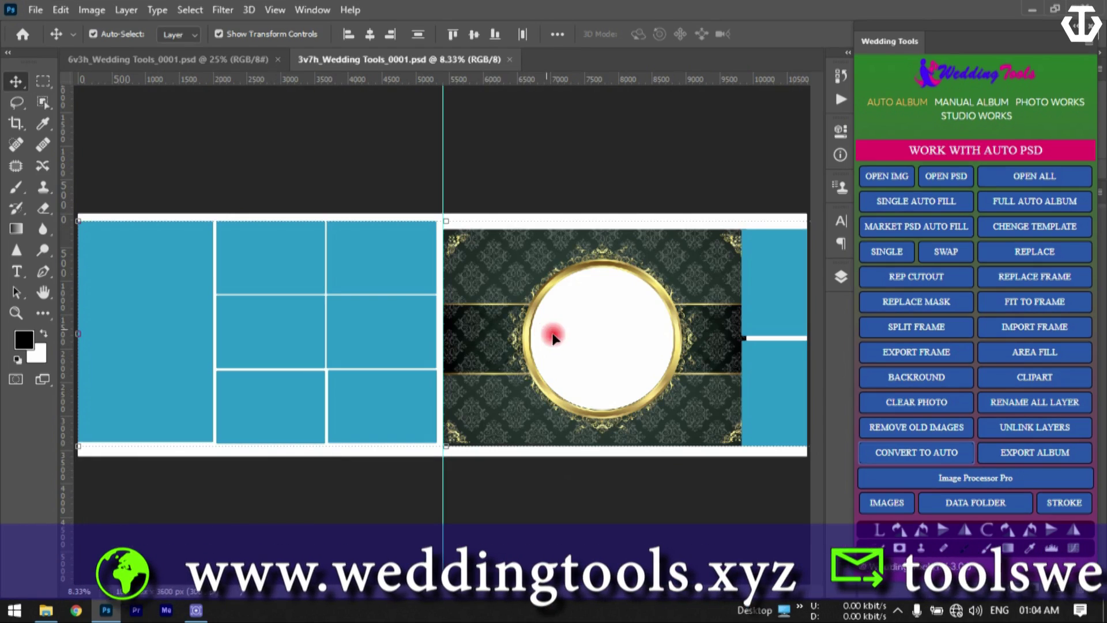
- Auto-fill all frames of the 3v7h_Wedding Tools_0001 design with photos using Single Auto Fill
{"action": "left_click", "coordinate": [916, 201]}
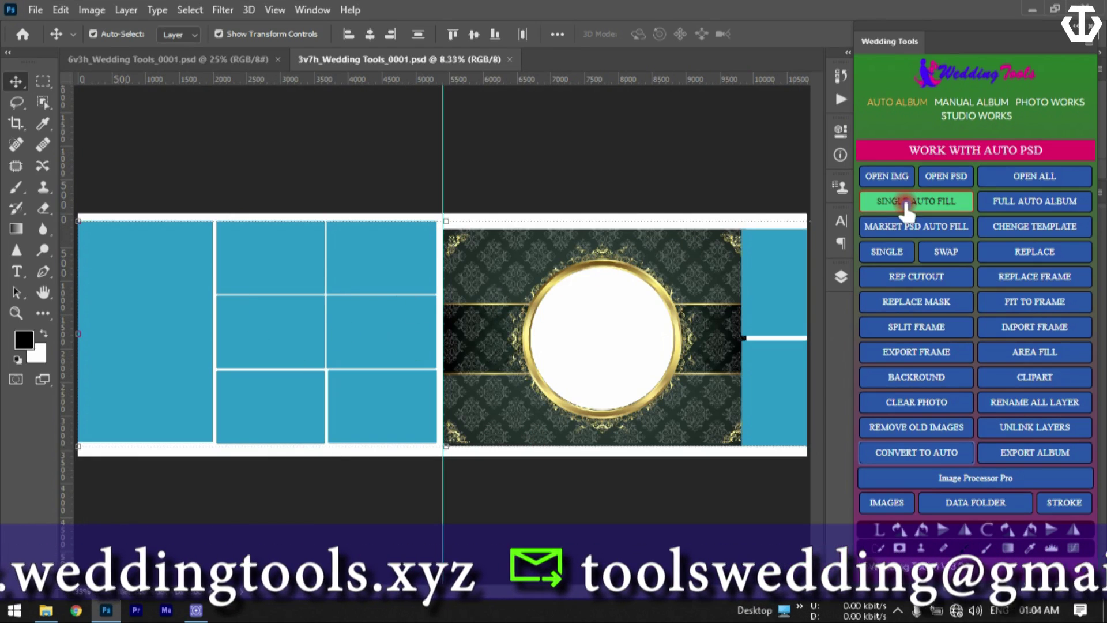
{"action": "left_click_drag", "start_coordinate": [641, 212], "coordinate": [1032, 210]}
{"action": "left_click", "coordinate": [1032, 210]}
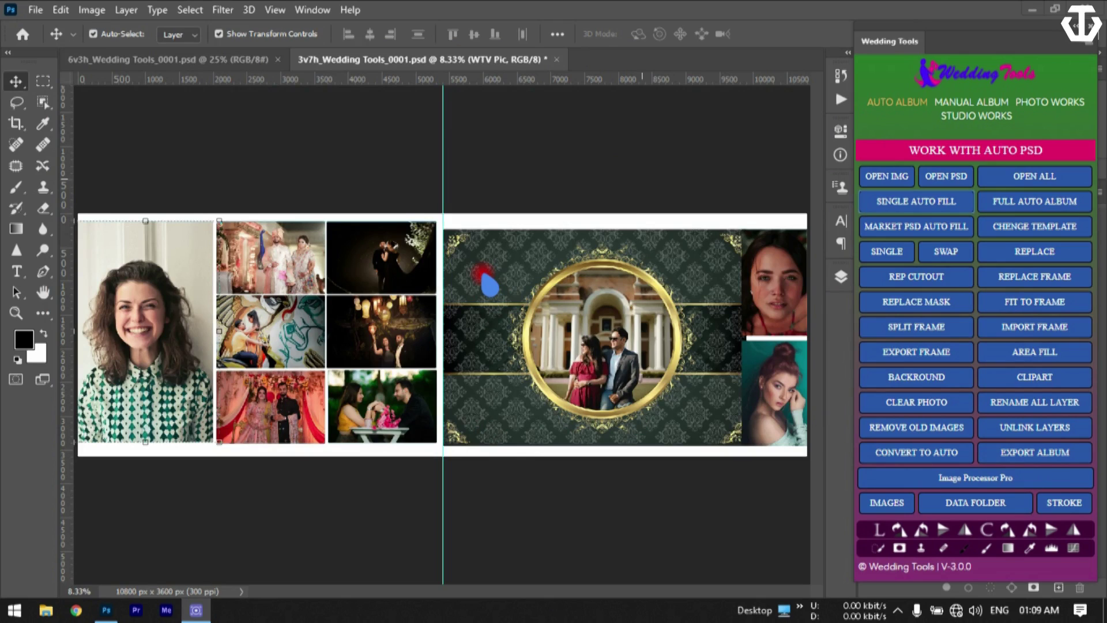
- Export the filled design with Export Album
{"action": "left_click", "coordinate": [1024, 453]}
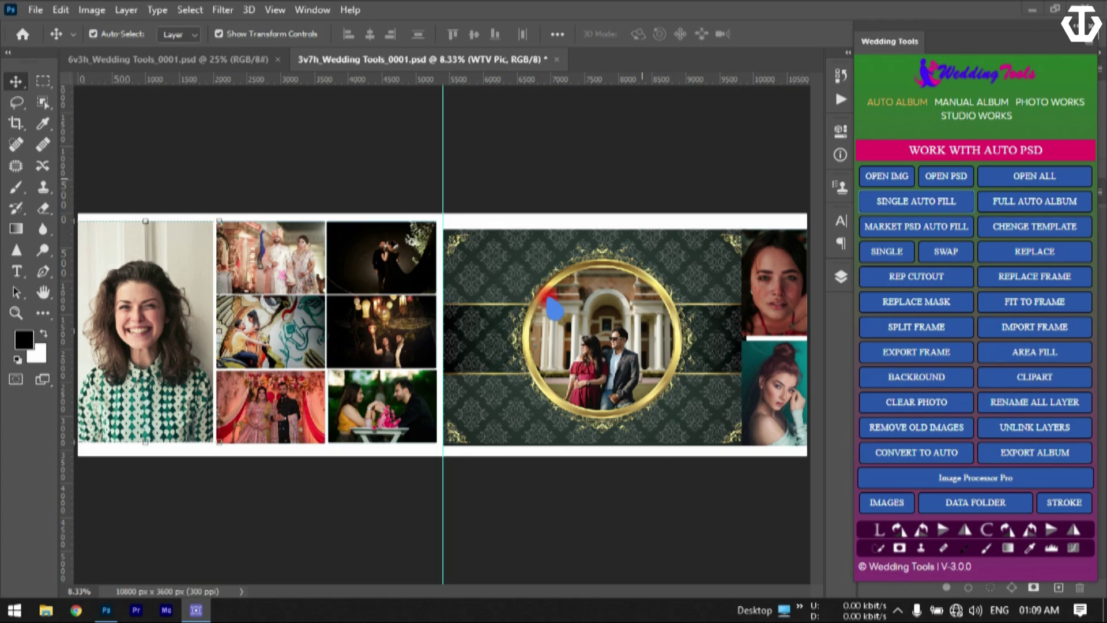
{"action": "left_click", "coordinate": [1042, 454]}
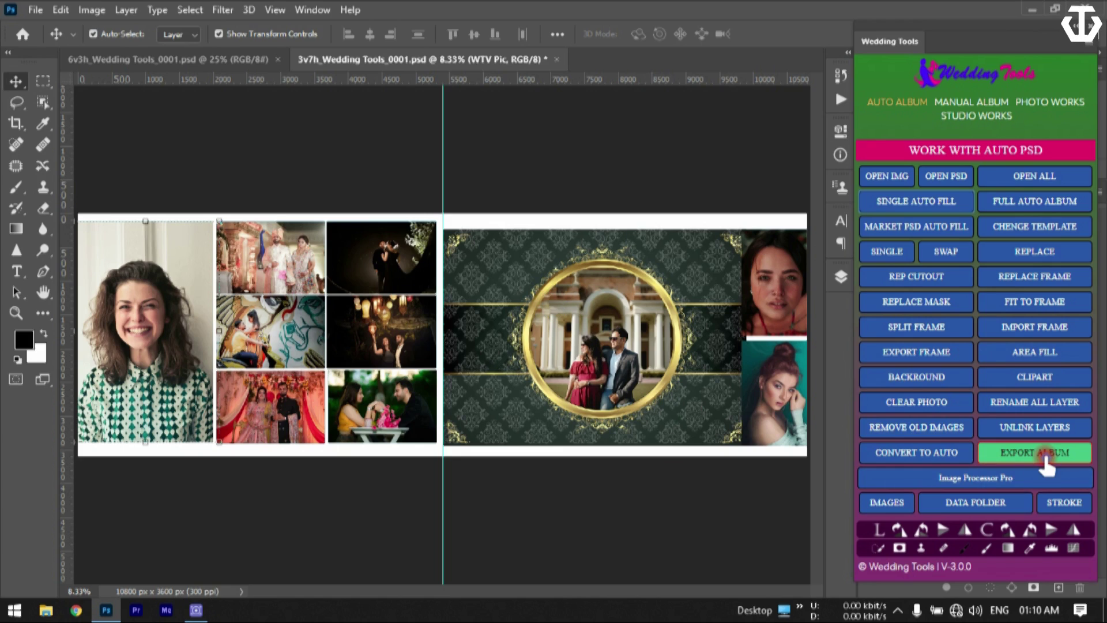
{"action": "left_click", "coordinate": [1022, 453]}
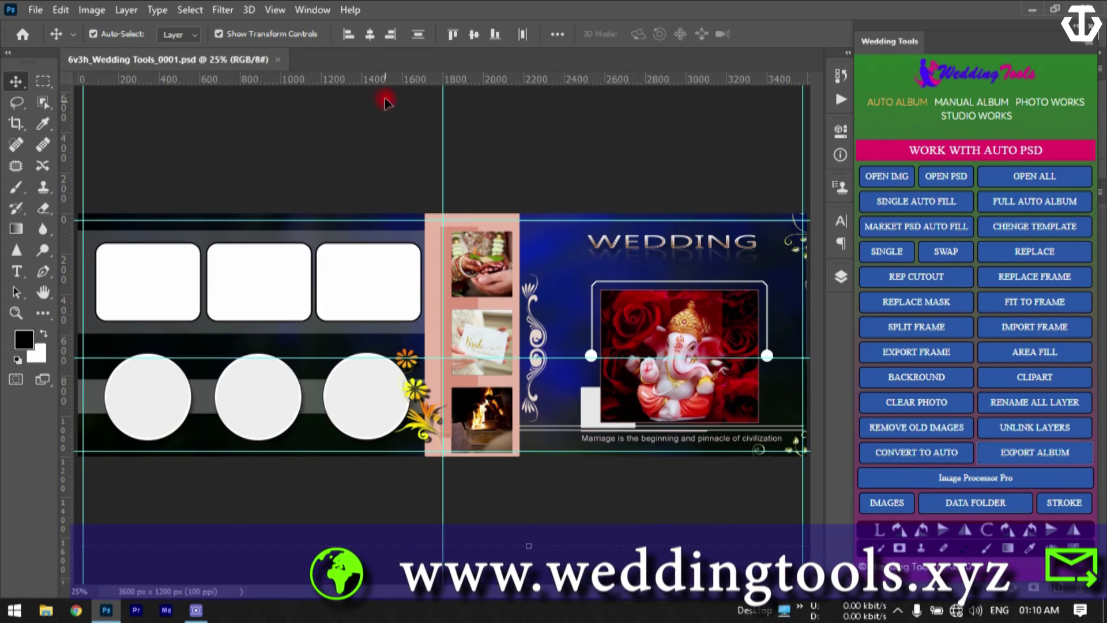
- Switch to the desktop's Output folder and check the exported album page in its PSD and JPG subfolders
{"action": "key", "text": "super+d"}
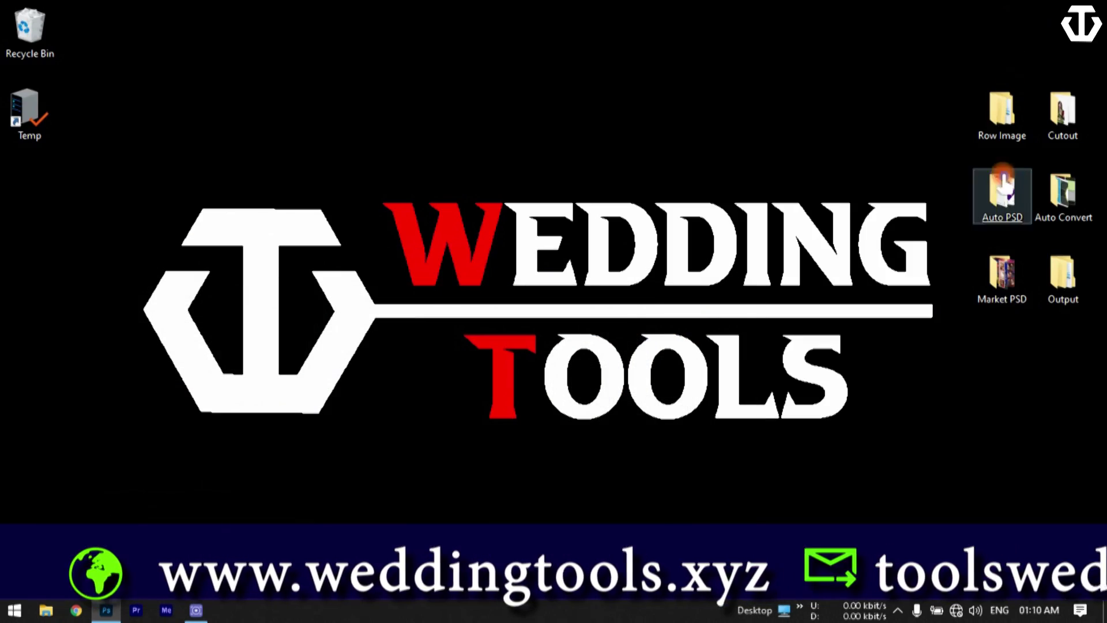
{"action": "double_click", "coordinate": [1063, 291]}
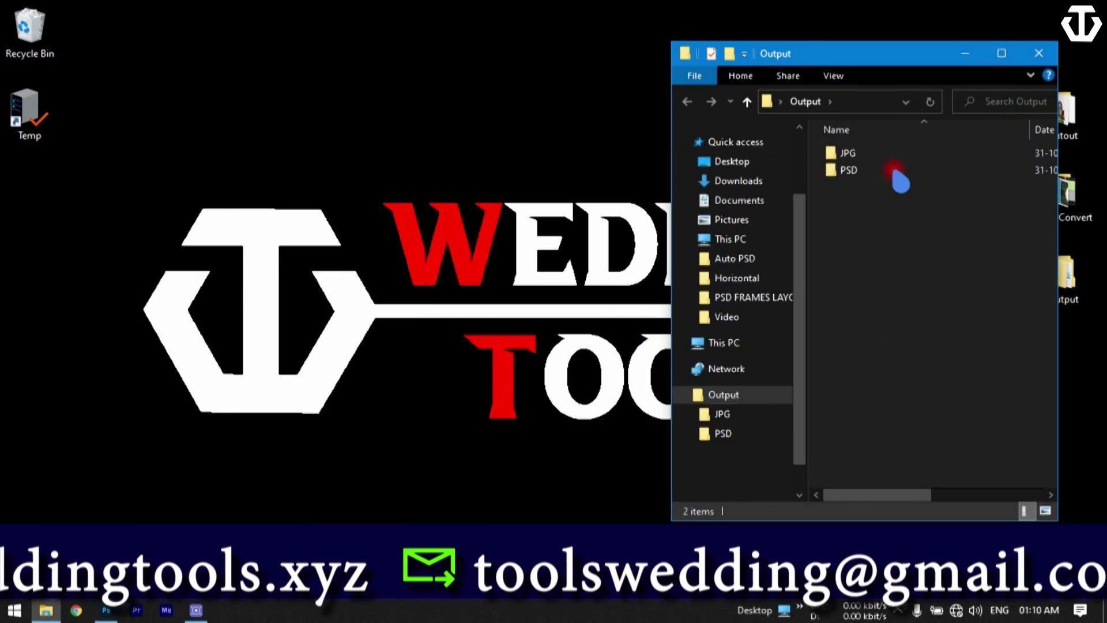
{"action": "left_click", "coordinate": [892, 172]}
{"action": "double_click", "coordinate": [892, 173]}
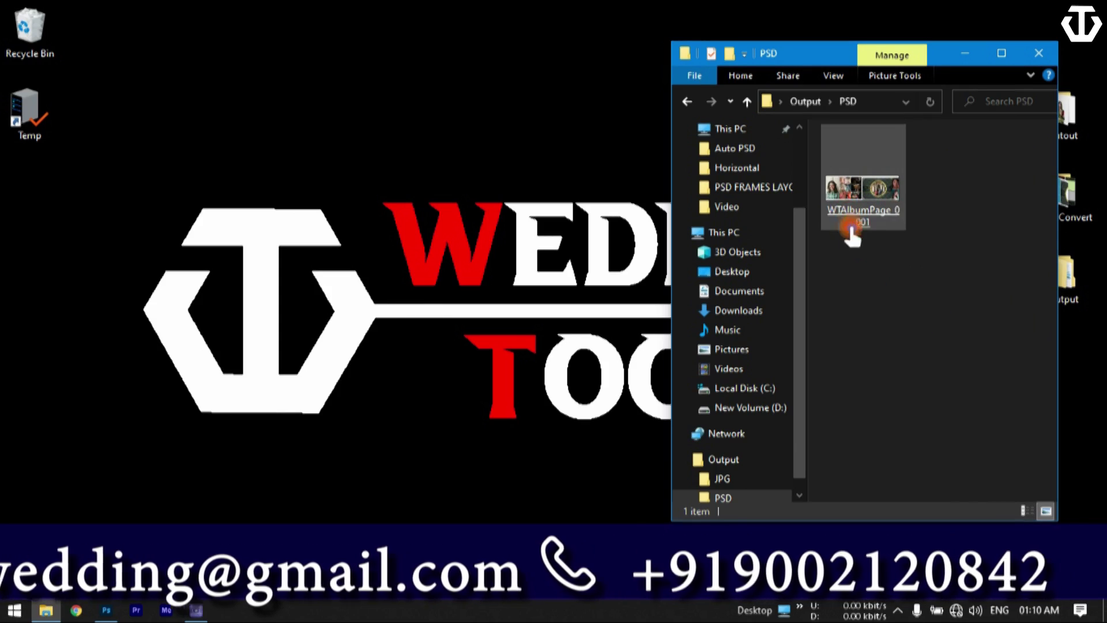
{"action": "left_click", "coordinate": [687, 103]}
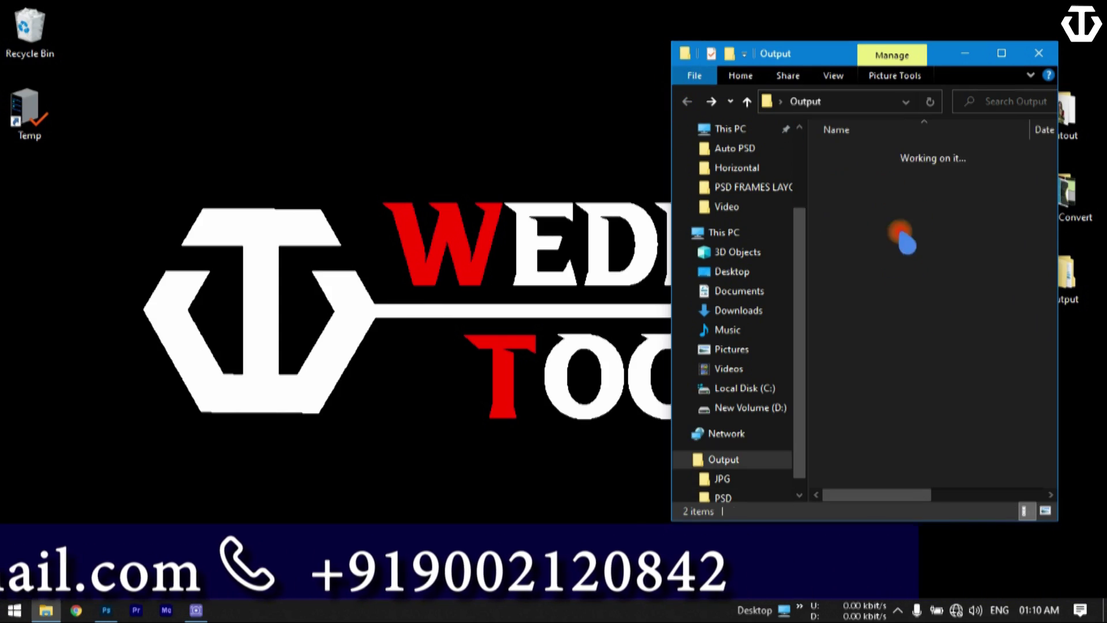
{"action": "double_click", "coordinate": [877, 152]}
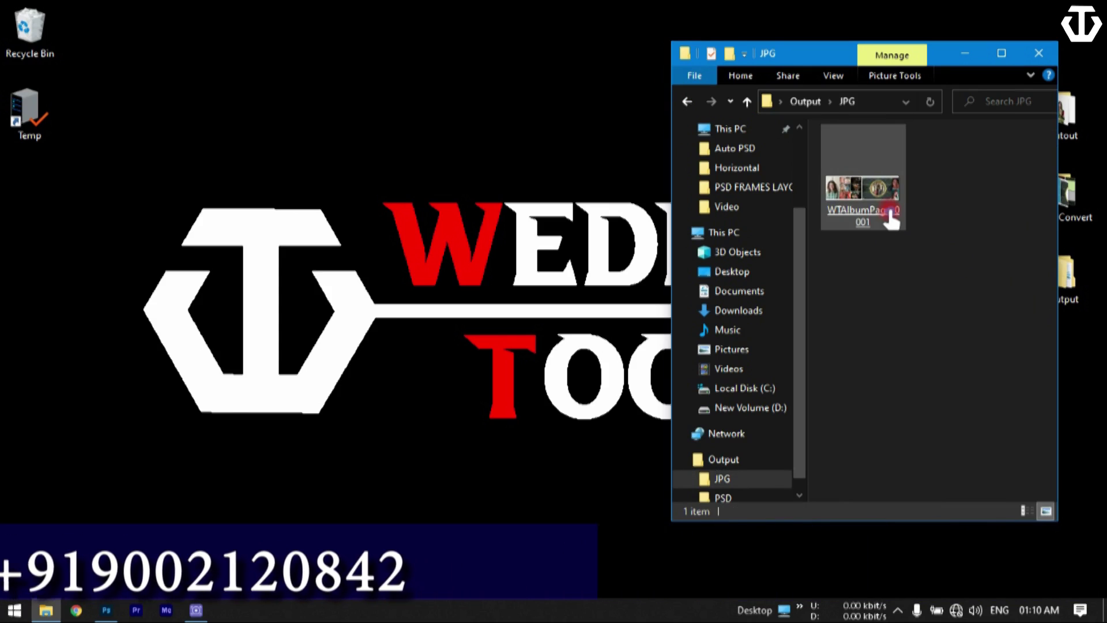
{"action": "left_click", "coordinate": [686, 104]}
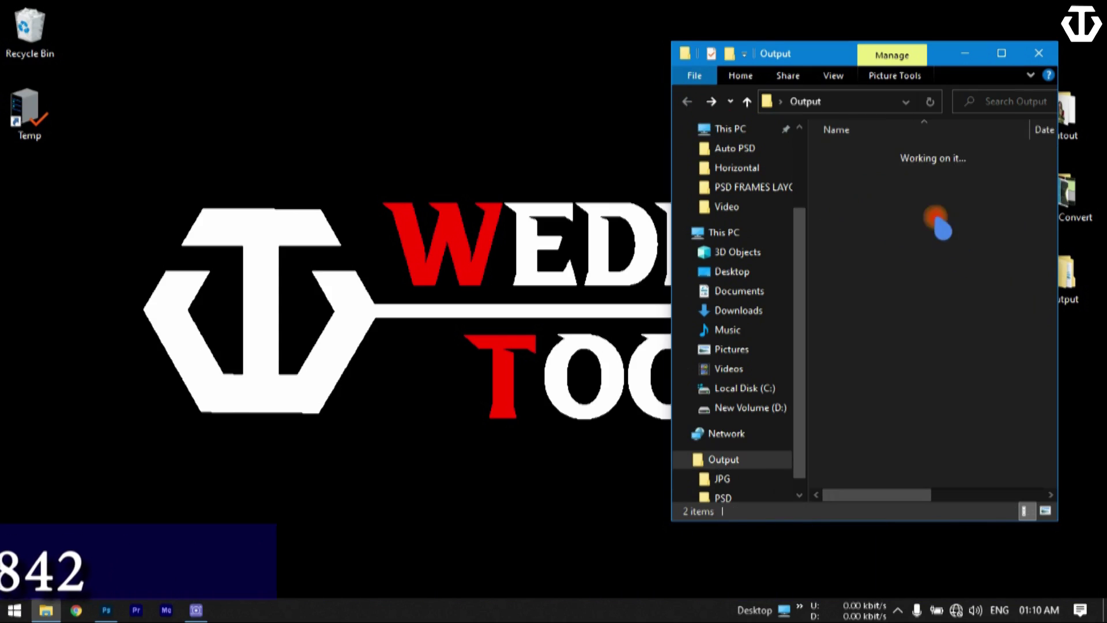
- Open the exported WTAlbumPage_0001 from the Output folder's PSD subfolder in Photoshop
{"action": "double_click", "coordinate": [866, 168]}
{"action": "left_click", "coordinate": [871, 169]}
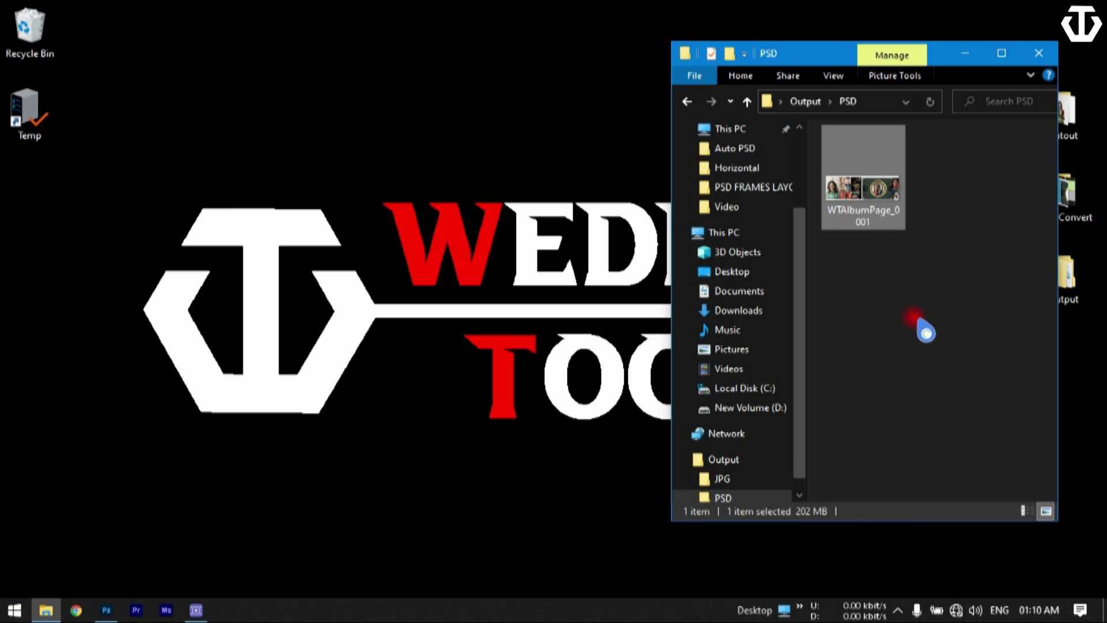
{"action": "key", "text": "alt+Tab"}
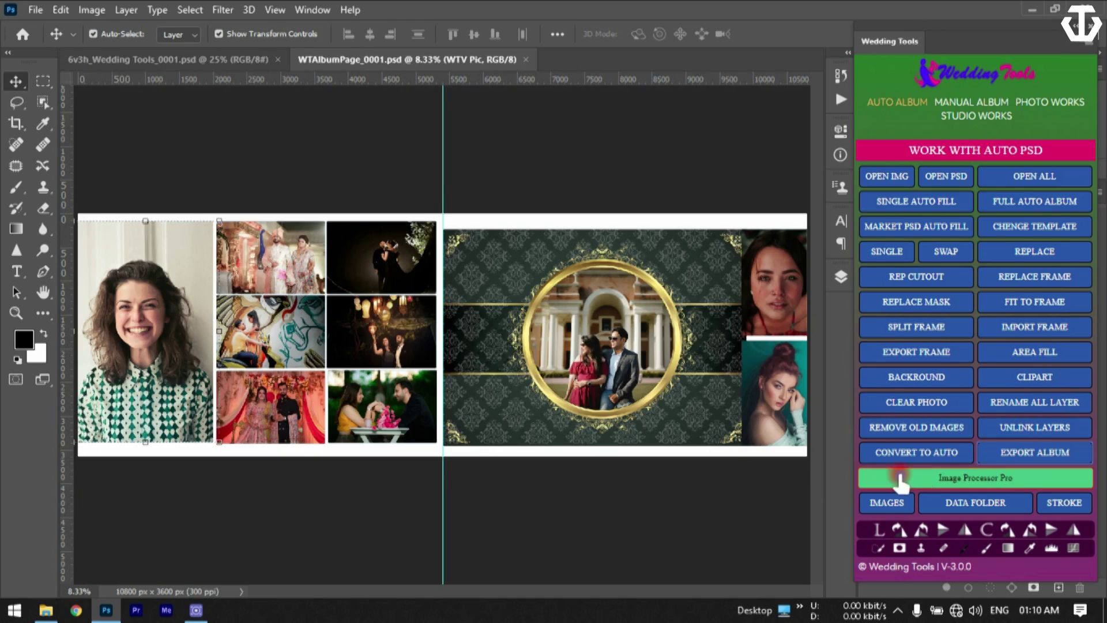
- Open Image Processor Pro to view its processing, save location and file type options, and close it without running
{"action": "left_click", "coordinate": [976, 481]}
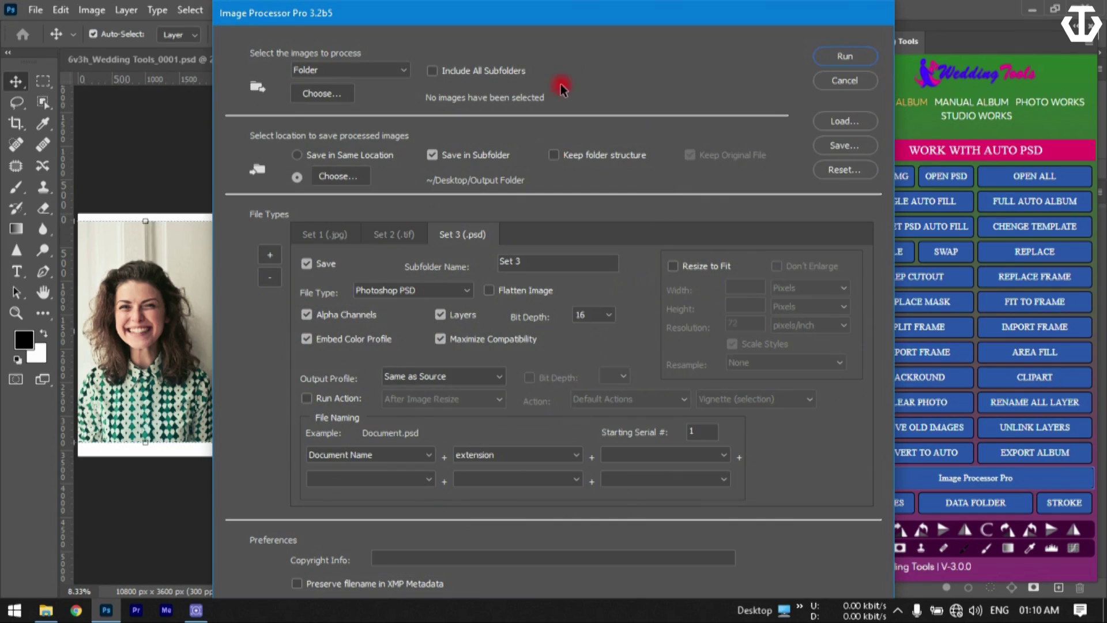
{"action": "left_click_drag", "start_coordinate": [568, 14], "coordinate": [539, 16]}
{"action": "left_click", "coordinate": [819, 83]}
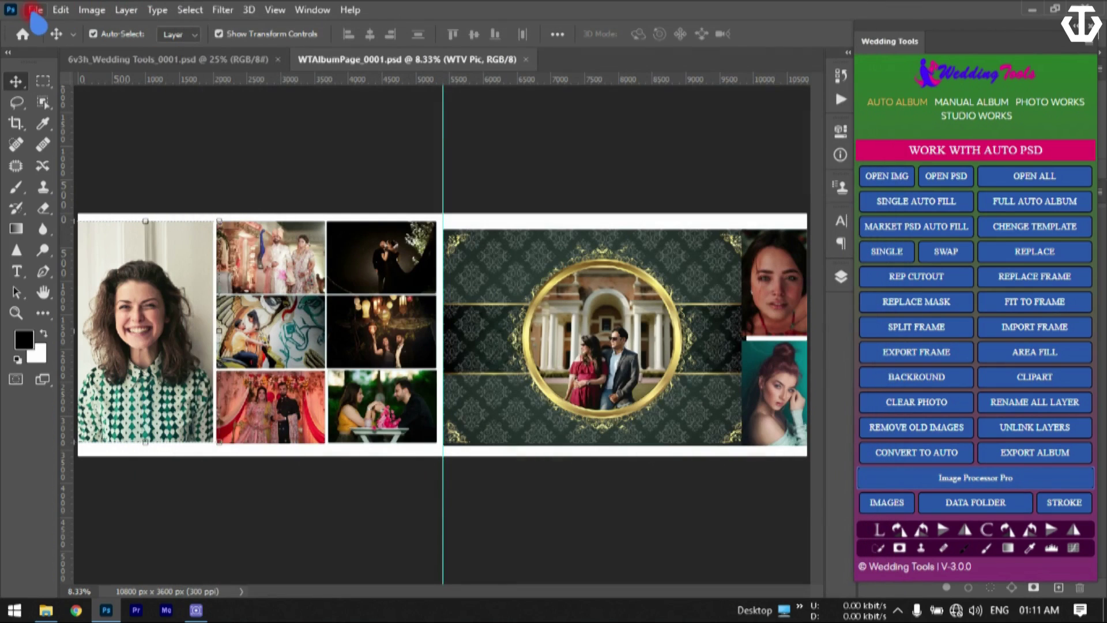
- Show Photoshop's built-in Automate commands
{"action": "left_click", "coordinate": [36, 10]}
{"action": "mouse_move", "coordinate": [150, 387]}
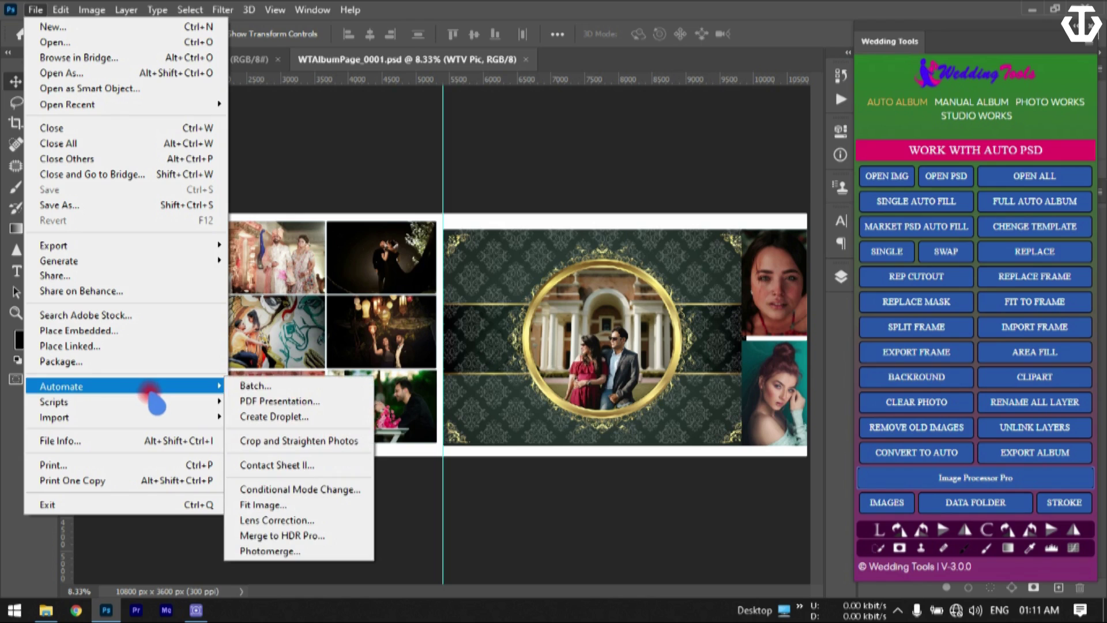
- Open the built-in Image Processor to view its options and close it without running
{"action": "left_click", "coordinate": [240, 400]}
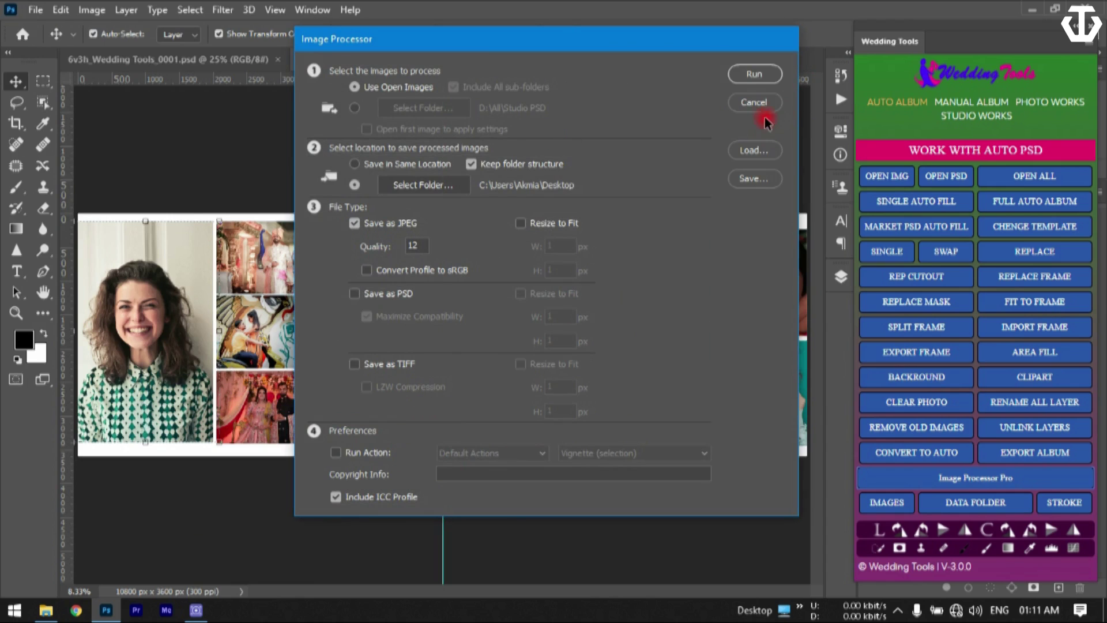
{"action": "left_click", "coordinate": [749, 106]}
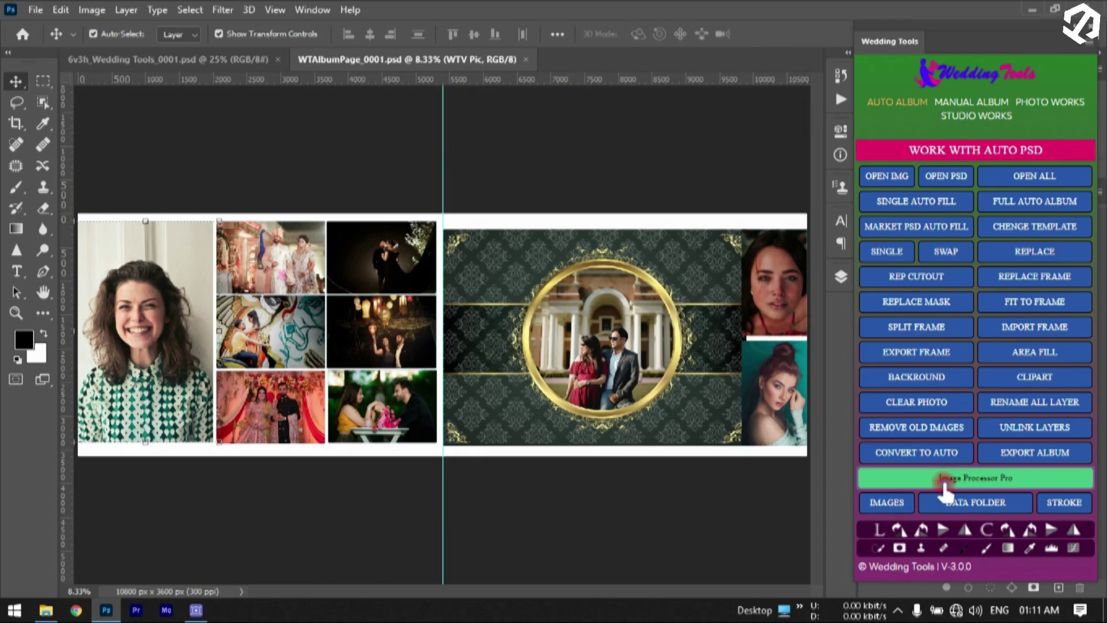
- Open Image Processor Pro and review its image source choices and the Set 1 and Set 3 file type settings, keeping Folder as the source
{"action": "left_click", "coordinate": [951, 482]}
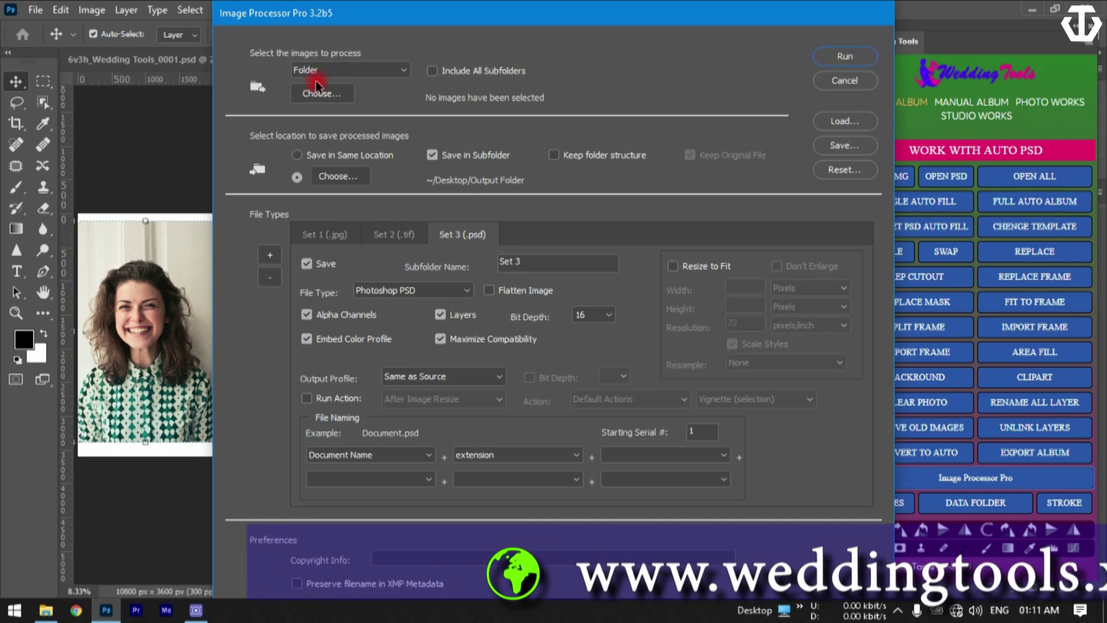
{"action": "left_click", "coordinate": [359, 69]}
{"action": "left_click", "coordinate": [359, 69]}
{"action": "left_click", "coordinate": [353, 74]}
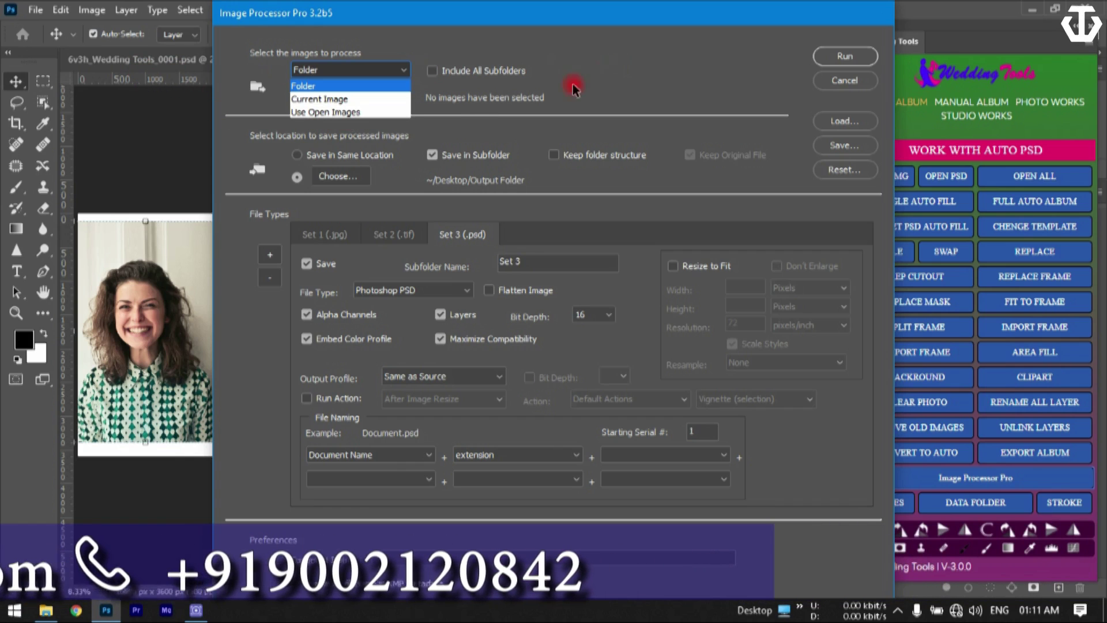
{"action": "left_click", "coordinate": [314, 88]}
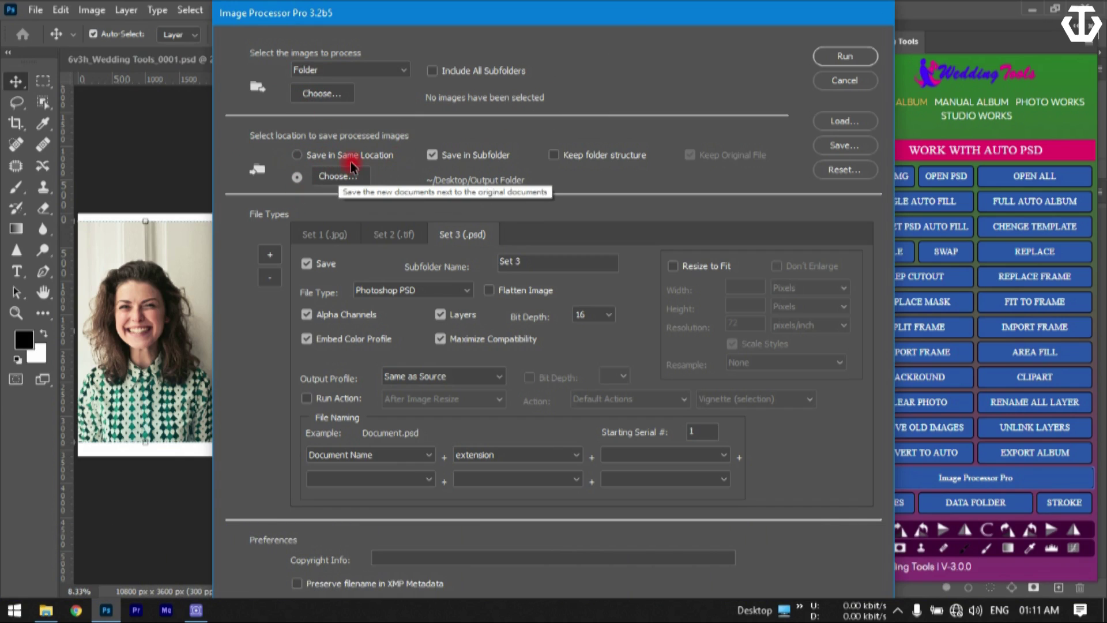
{"action": "left_click", "coordinate": [326, 242]}
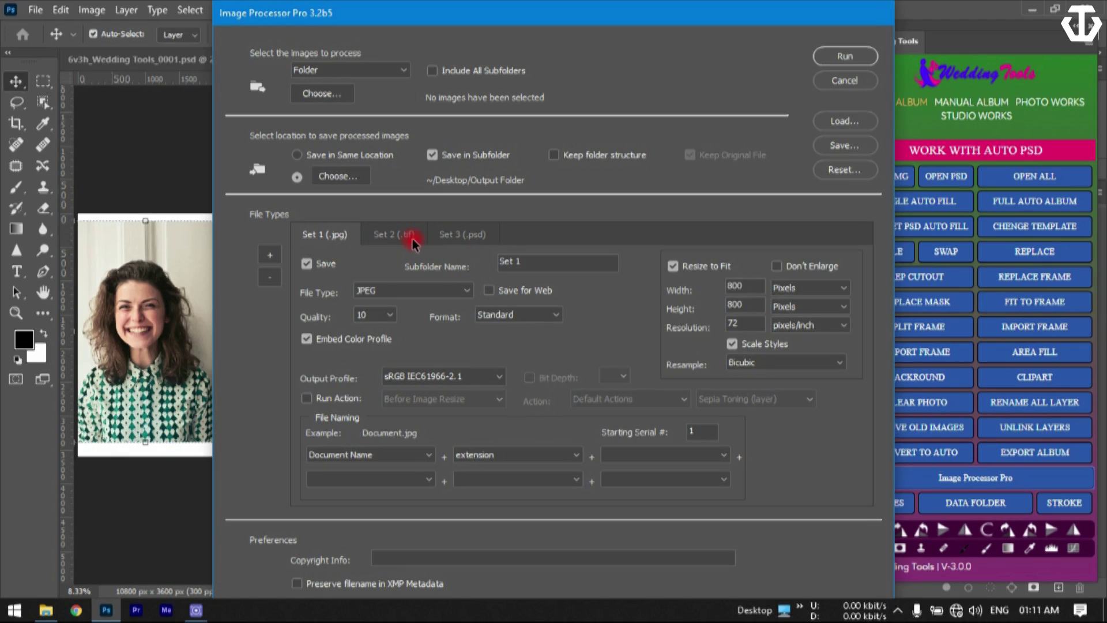
{"action": "left_click", "coordinate": [460, 236]}
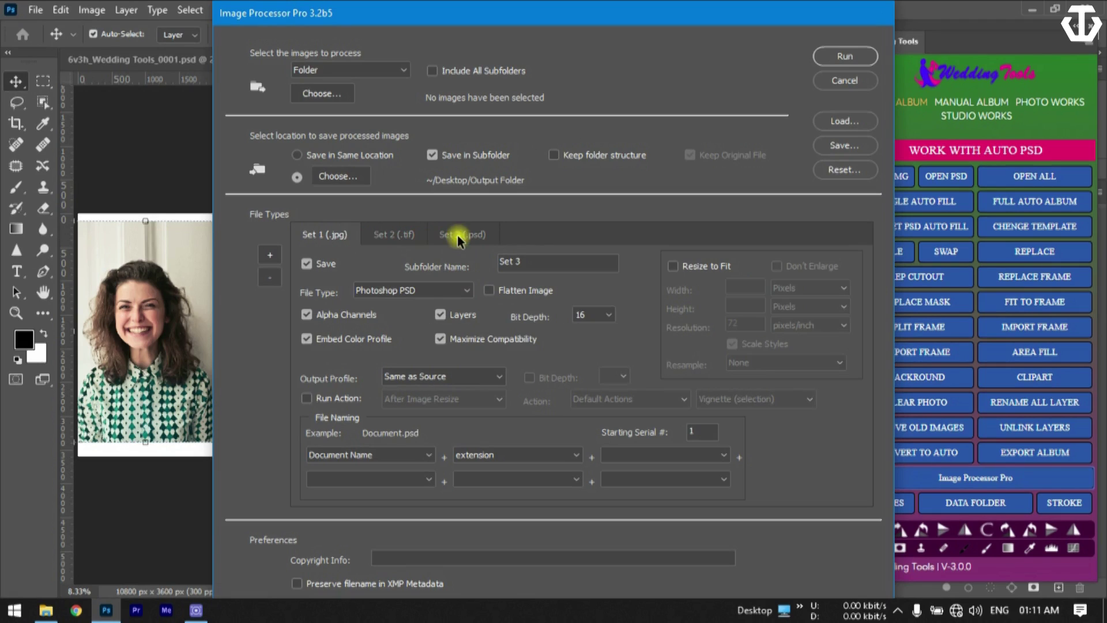
- Add a fourth file type set to Image Processor Pro and set its file type to JPEG
{"action": "left_click", "coordinate": [277, 256]}
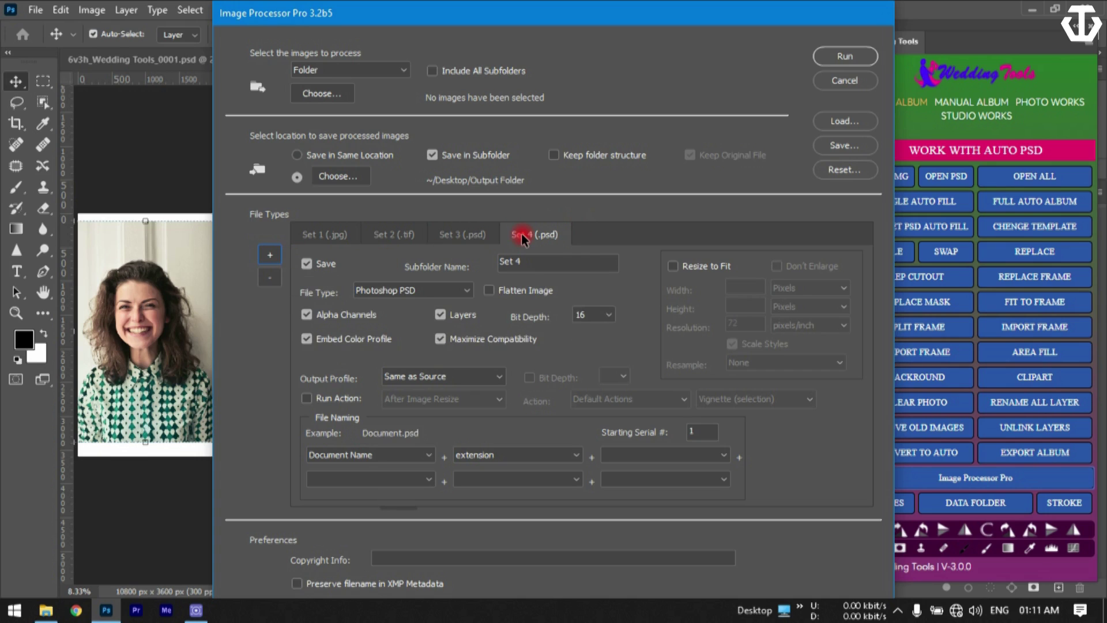
{"action": "left_click", "coordinate": [434, 292]}
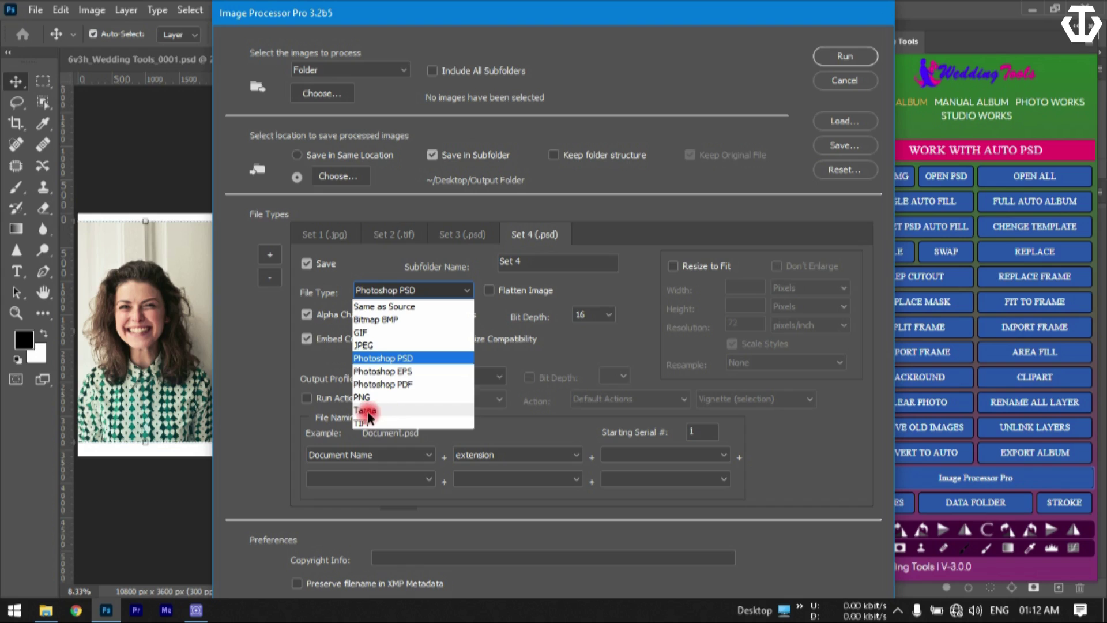
{"action": "left_click", "coordinate": [281, 367]}
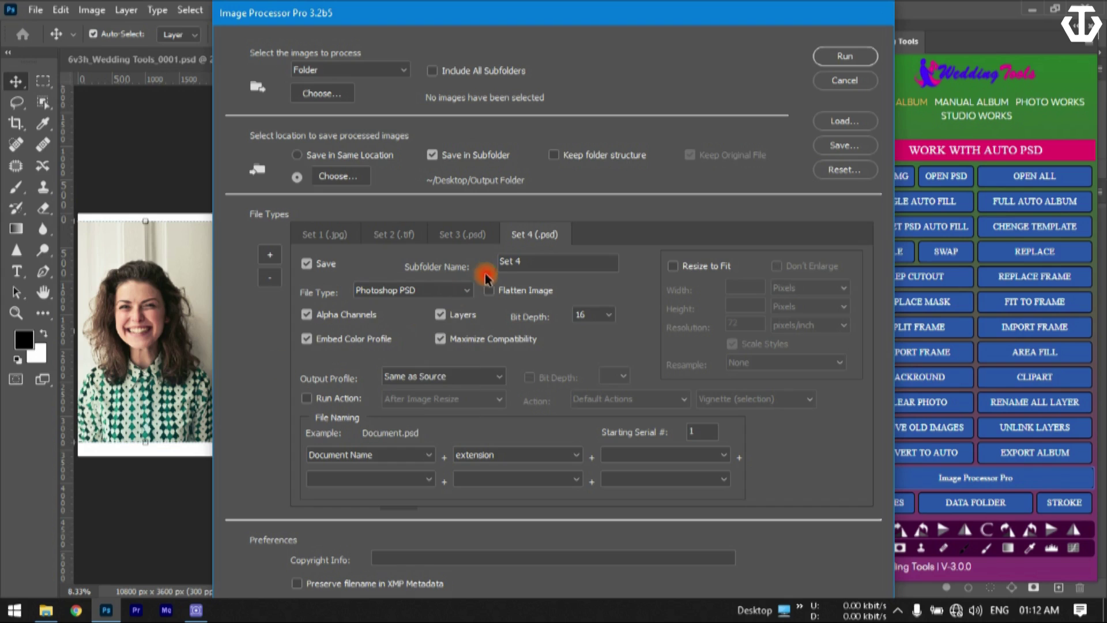
{"action": "left_click", "coordinate": [427, 294]}
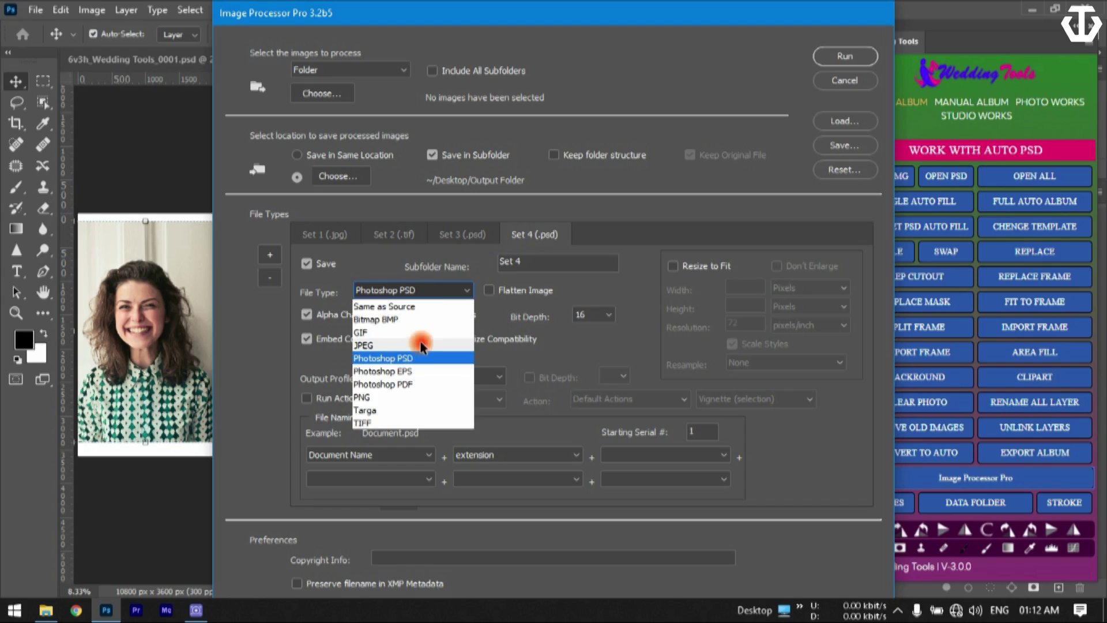
{"action": "left_click", "coordinate": [390, 344]}
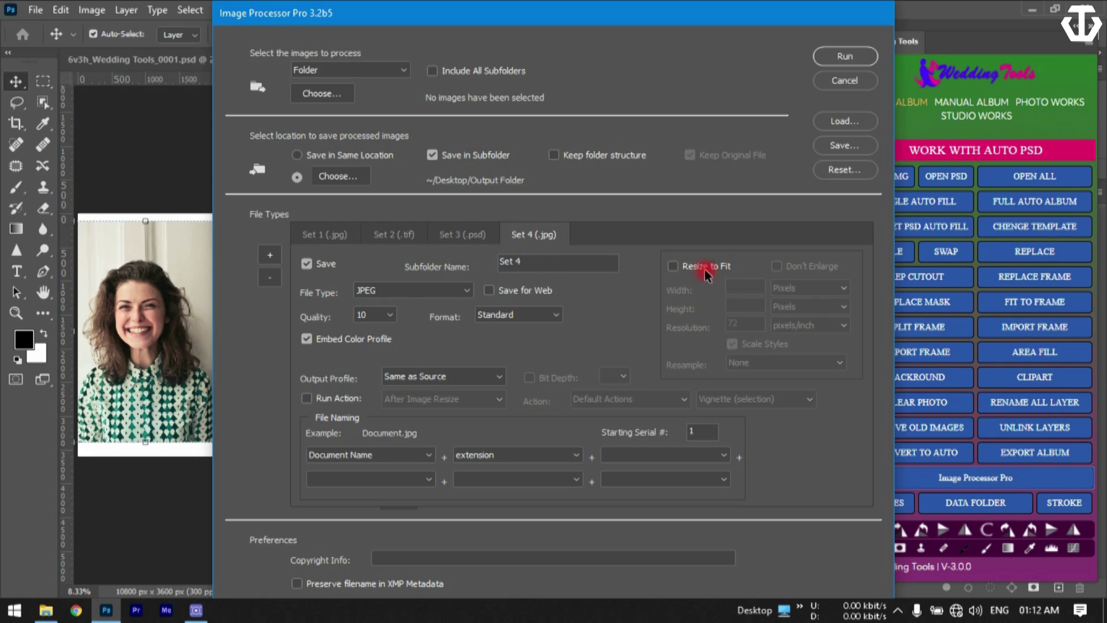
- Set the JPEG quality of Set 4 to 12, keeping the Same as Source output profile and the Standard format
{"action": "left_click", "coordinate": [673, 265]}
{"action": "left_click", "coordinate": [420, 377]}
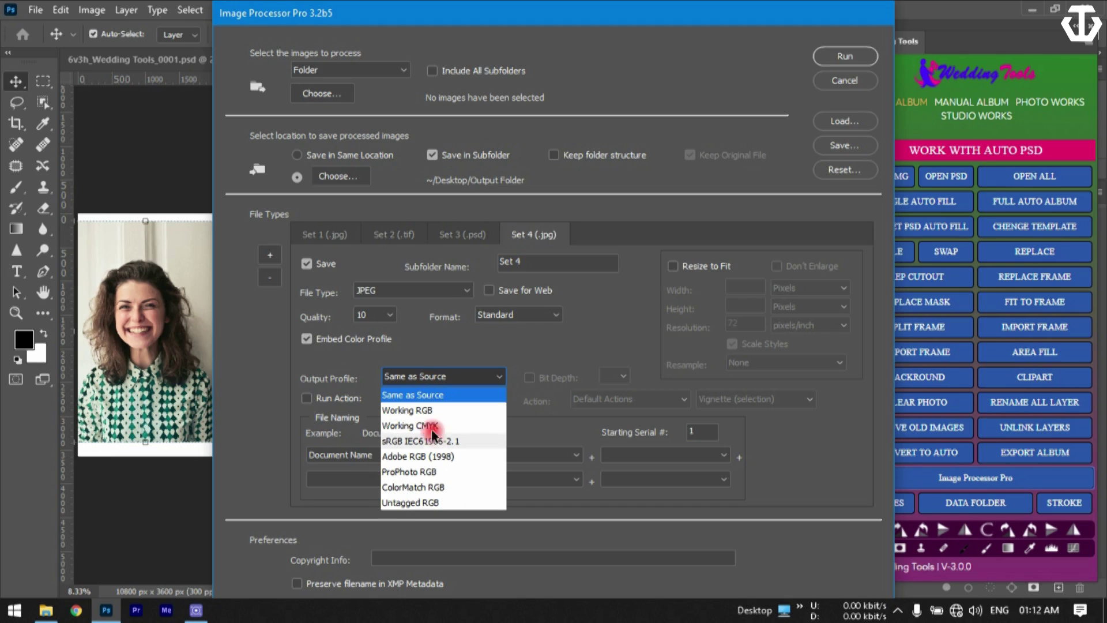
{"action": "left_click", "coordinate": [378, 405]}
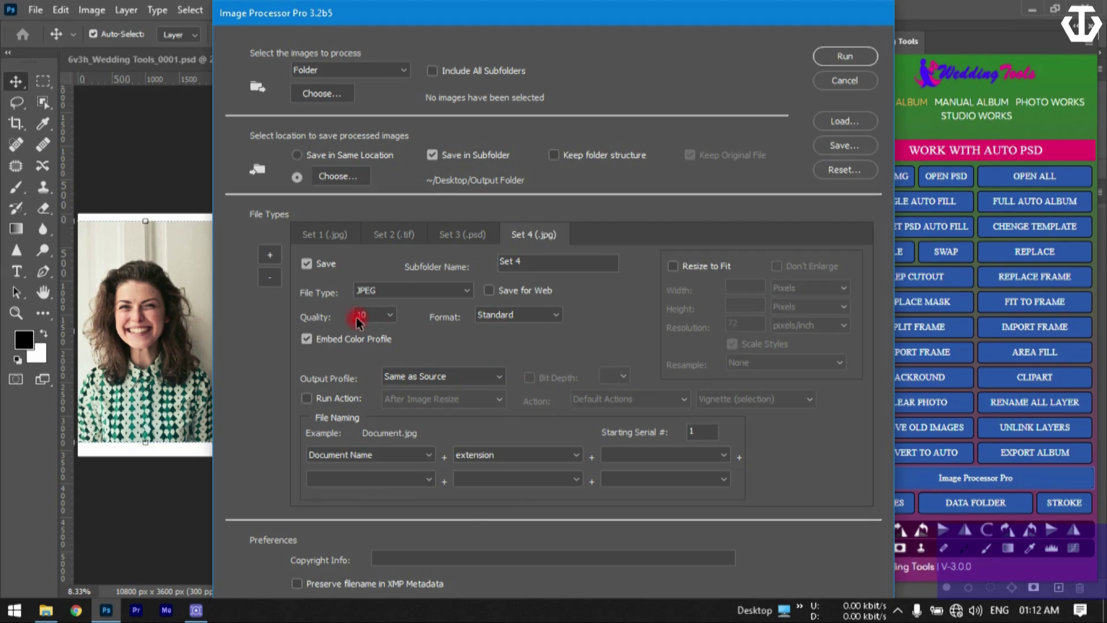
{"action": "left_click", "coordinate": [387, 314]}
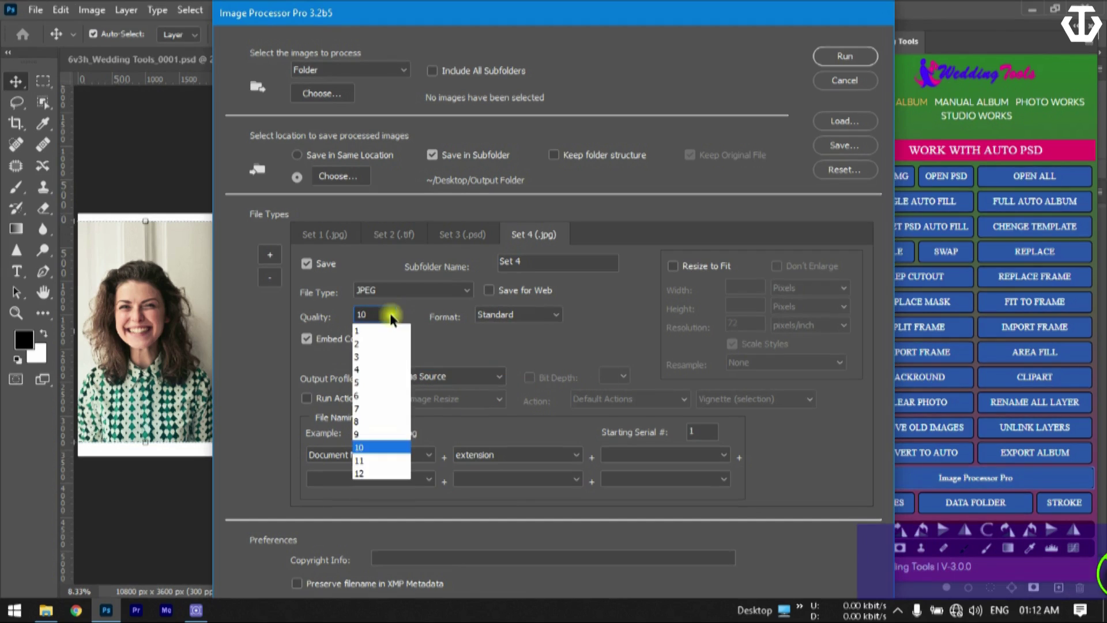
{"action": "left_click", "coordinate": [369, 473]}
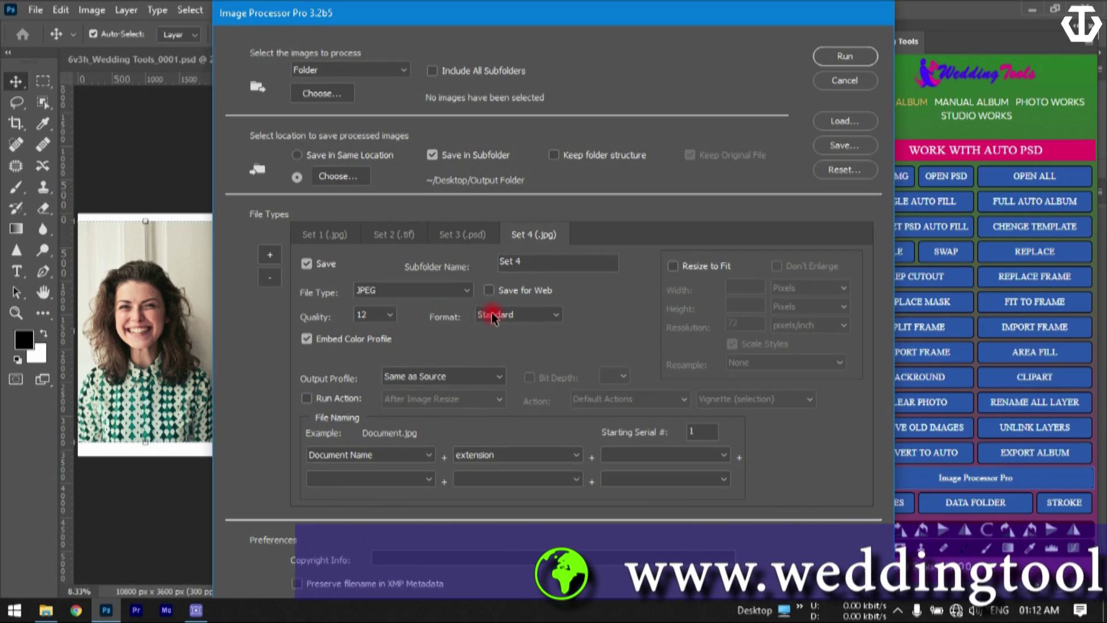
{"action": "left_click", "coordinate": [528, 316]}
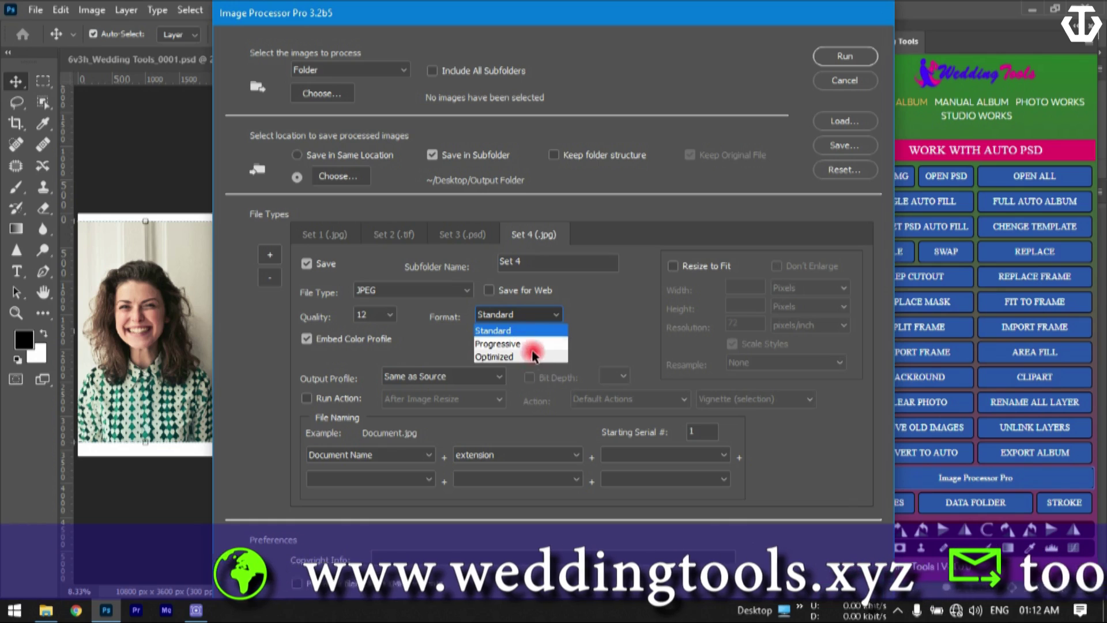
{"action": "left_click", "coordinate": [423, 323]}
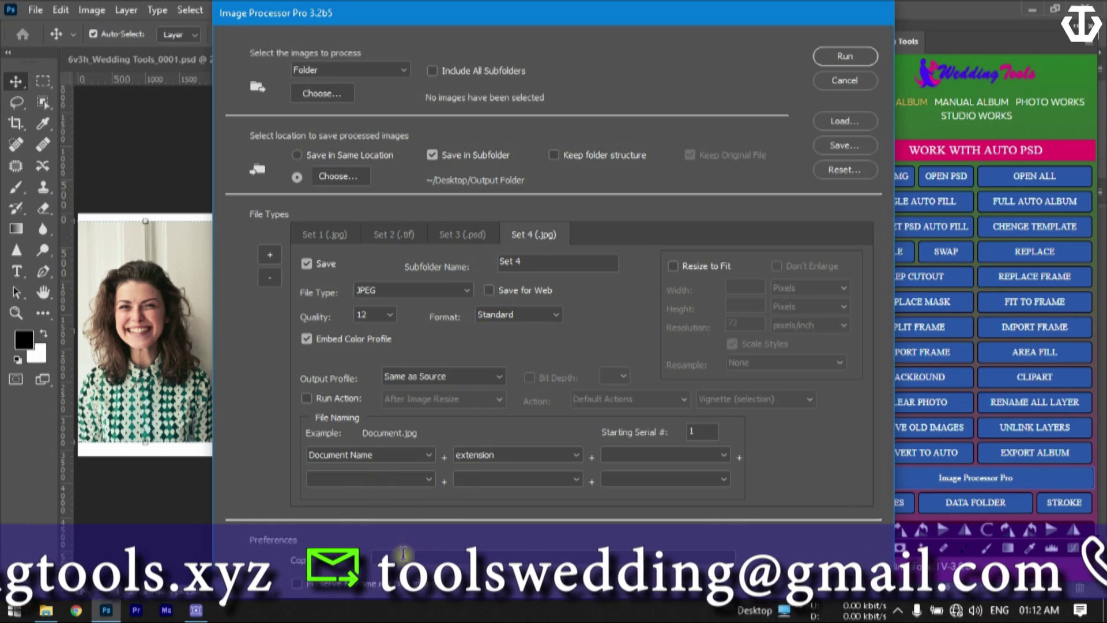
- Create the custom text "hfhg" as the third file naming component of Set 4
{"action": "left_click", "coordinate": [368, 455]}
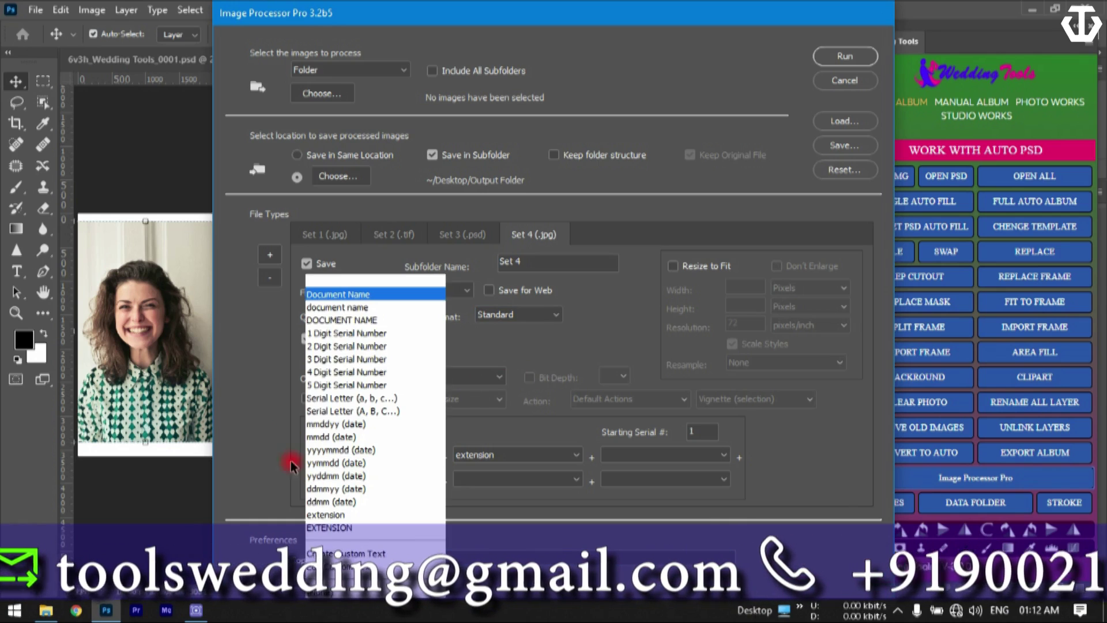
{"action": "left_click", "coordinate": [254, 503]}
{"action": "left_click", "coordinate": [615, 454]}
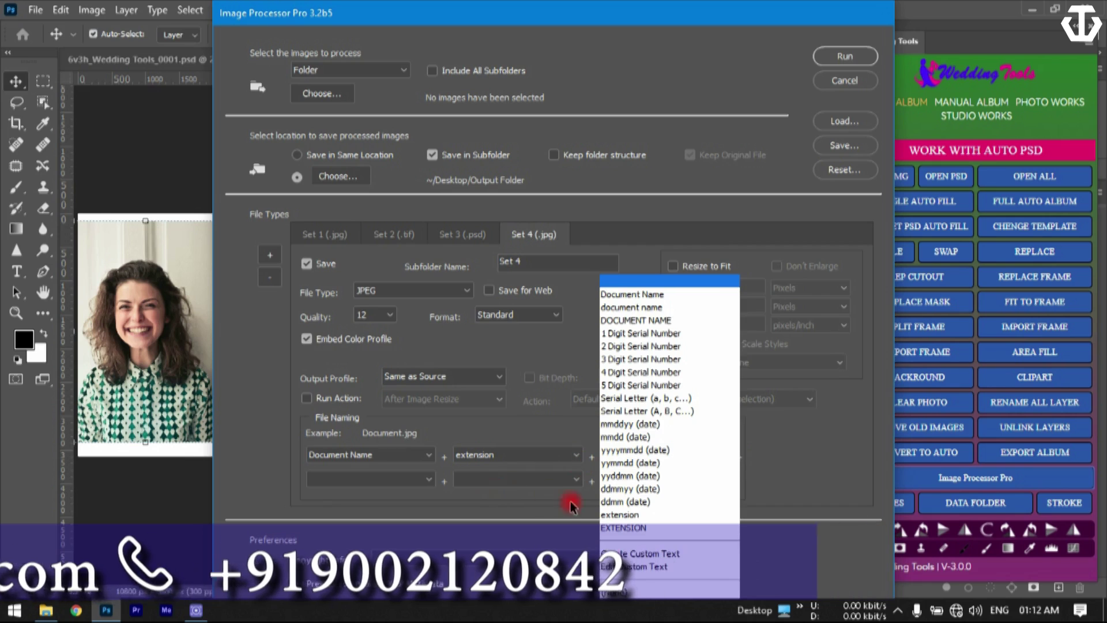
{"action": "left_click", "coordinate": [628, 565]}
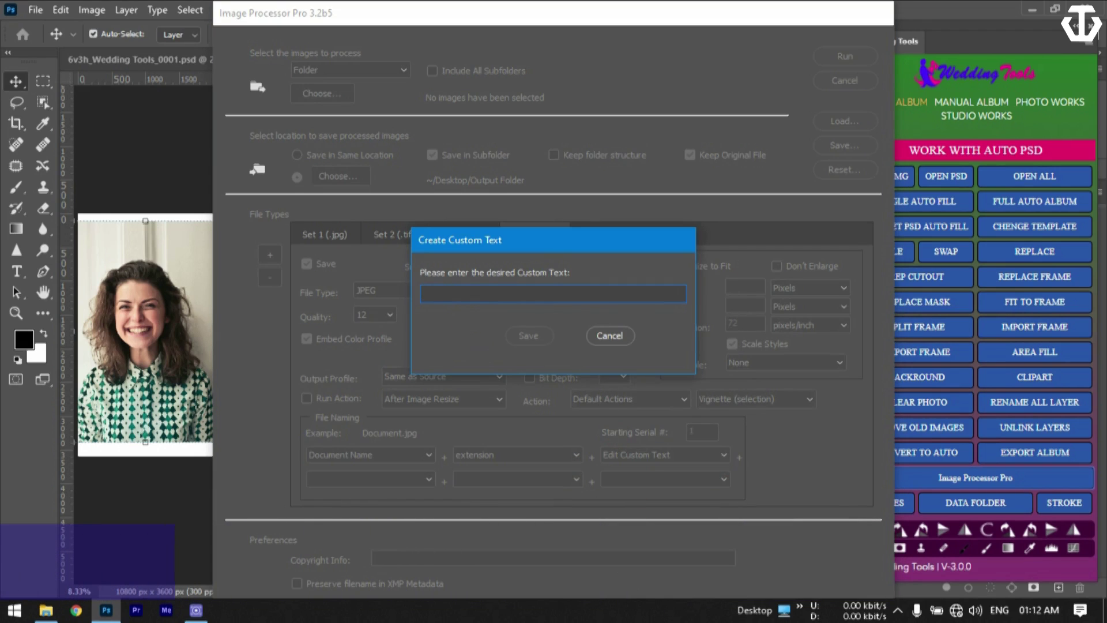
{"action": "type", "text": "hfhg"}
{"action": "left_click", "coordinate": [617, 332]}
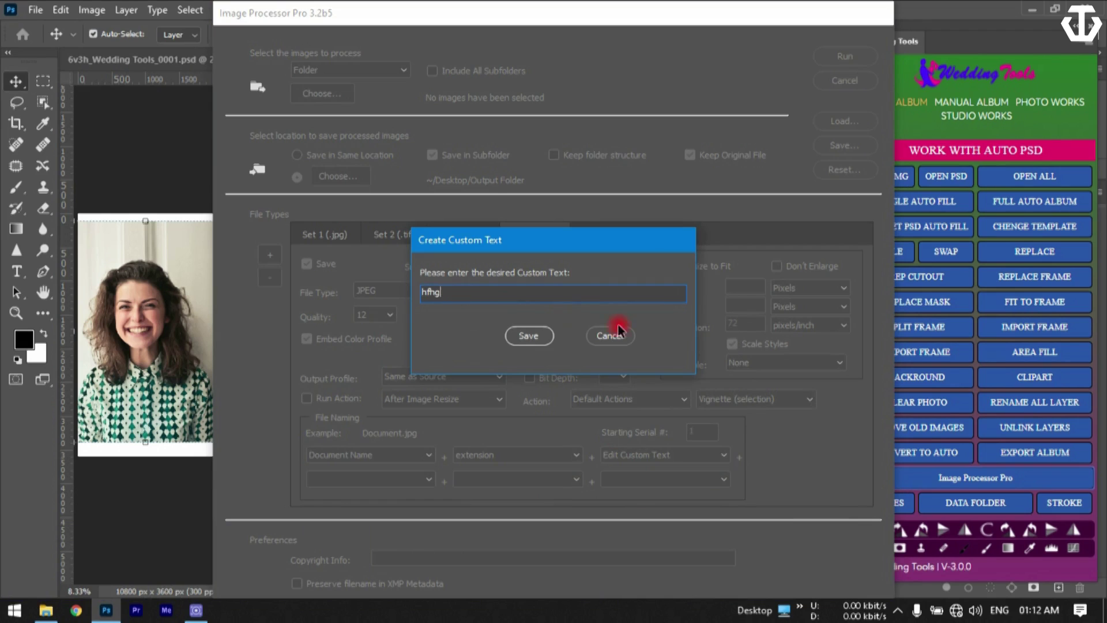
{"action": "left_click", "coordinate": [529, 335]}
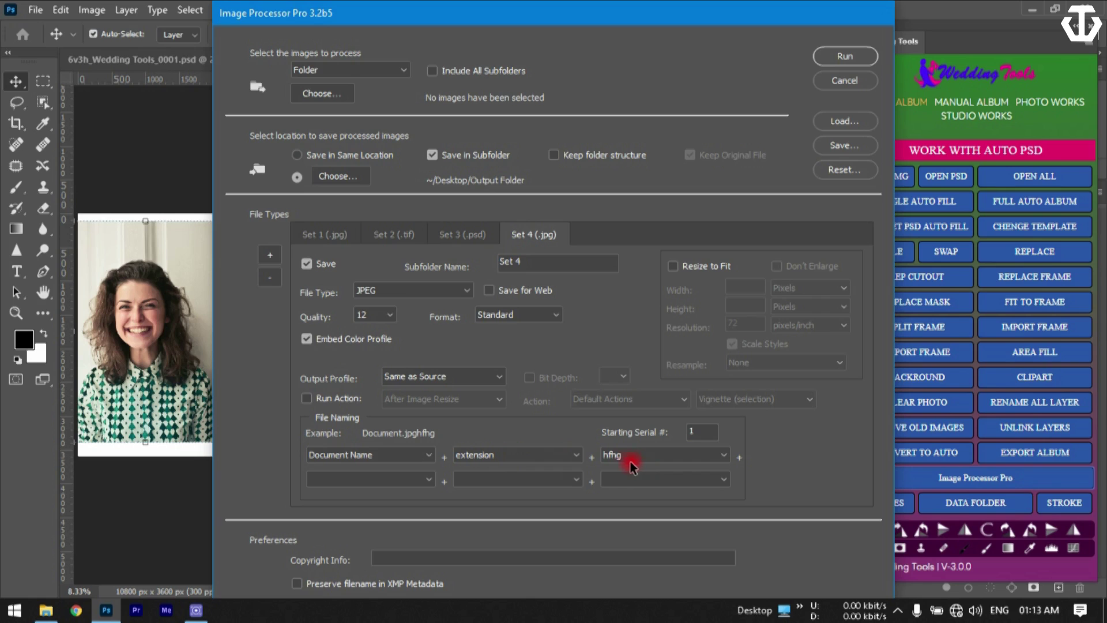
- Change the second file naming component of Set 4 to the lowercase "document name" option
{"action": "left_click", "coordinate": [559, 453]}
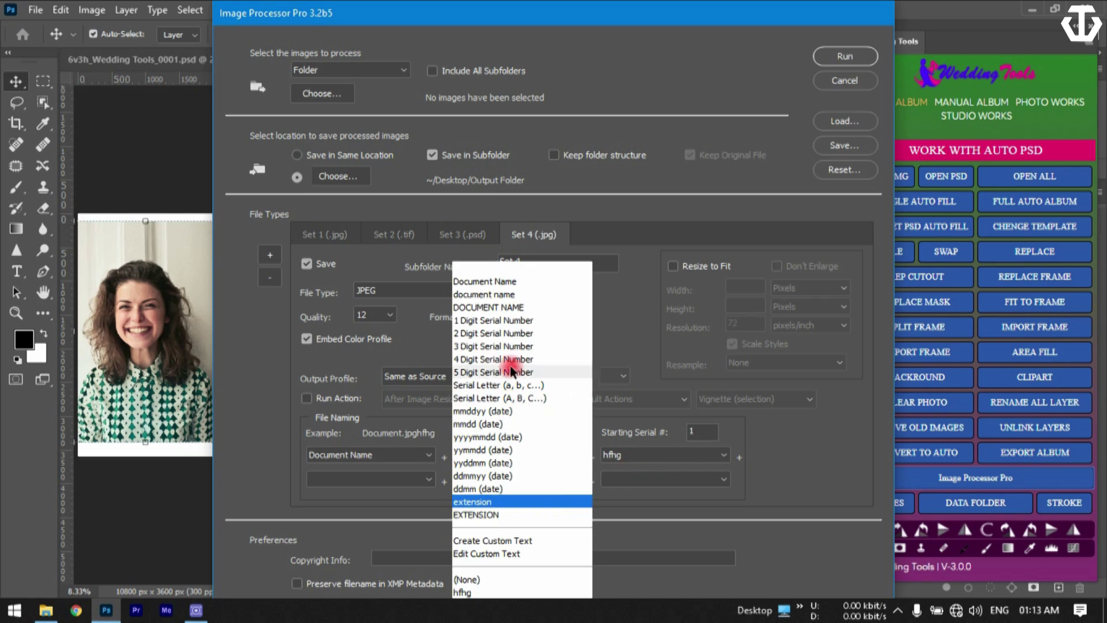
{"action": "left_click", "coordinate": [493, 294]}
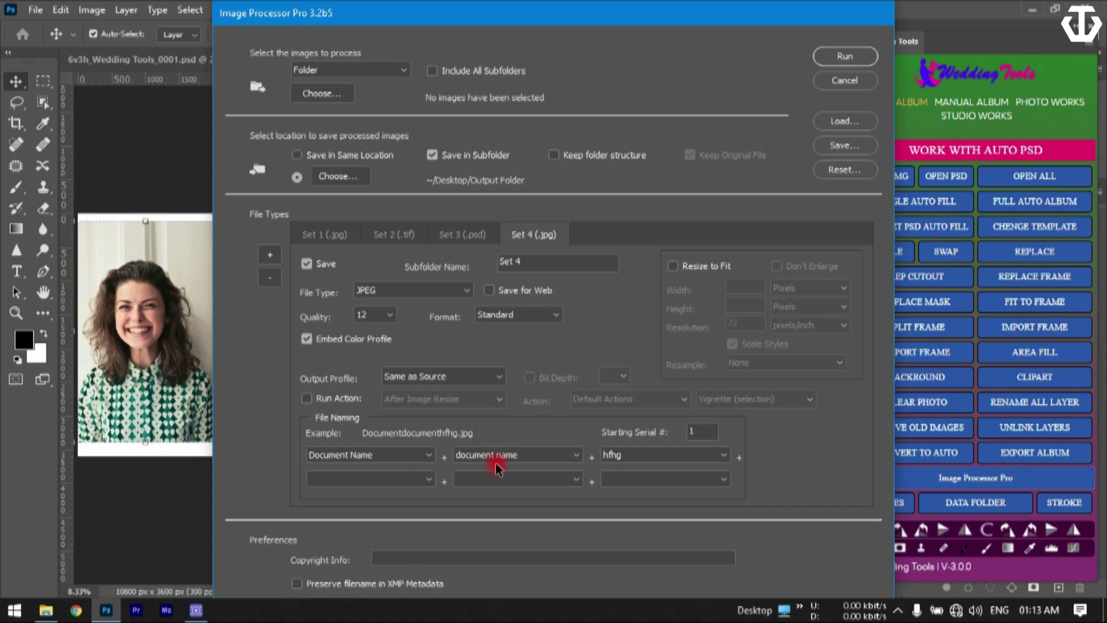
{"action": "left_click", "coordinate": [538, 461]}
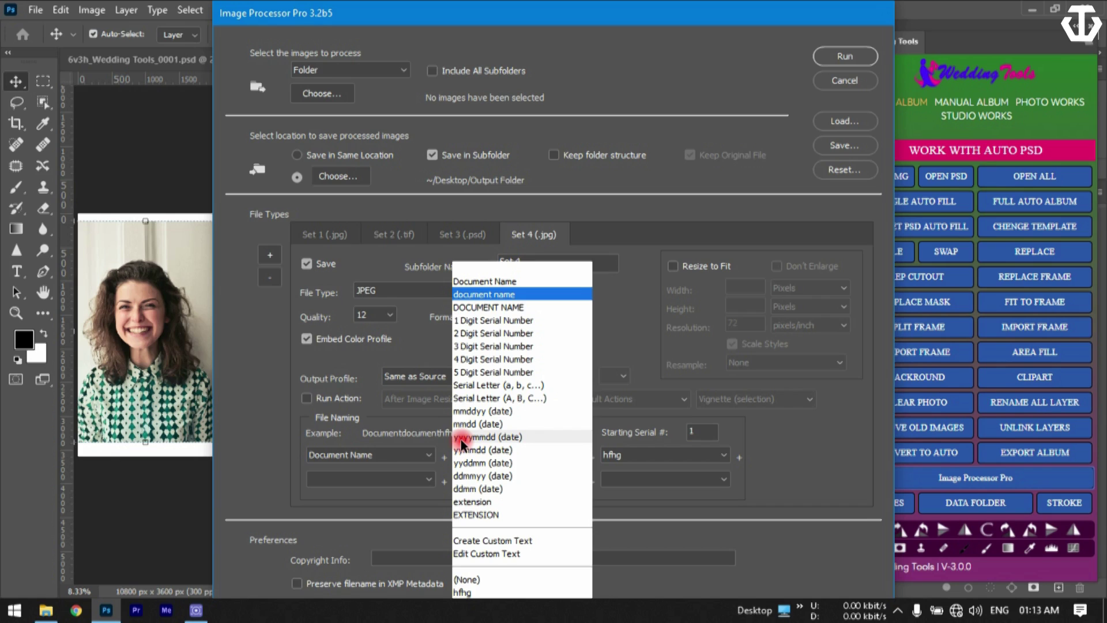
{"action": "left_click", "coordinate": [384, 492]}
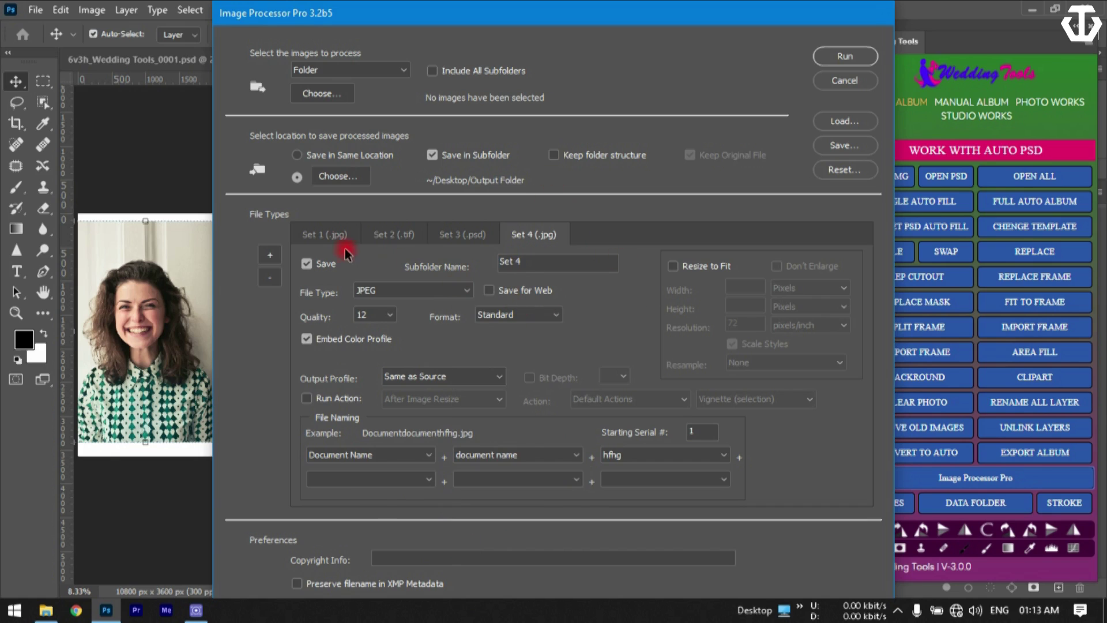
- In Set 1, turn off Resize to Fit and enable Run Action with the After Image Resize timing
{"action": "left_click", "coordinate": [325, 235]}
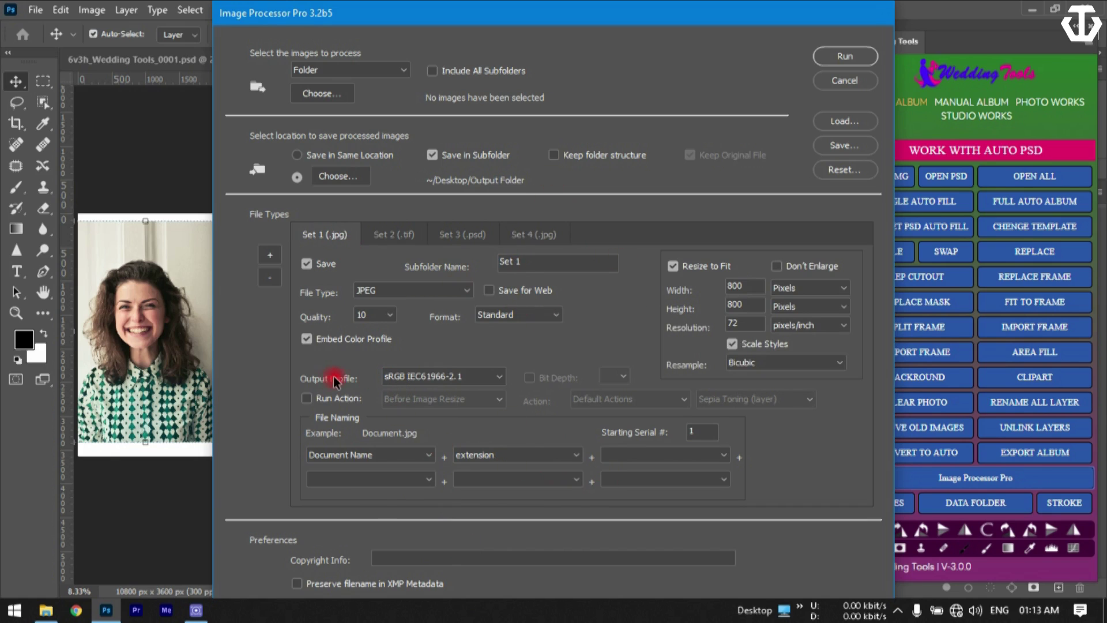
{"action": "left_click", "coordinate": [306, 399]}
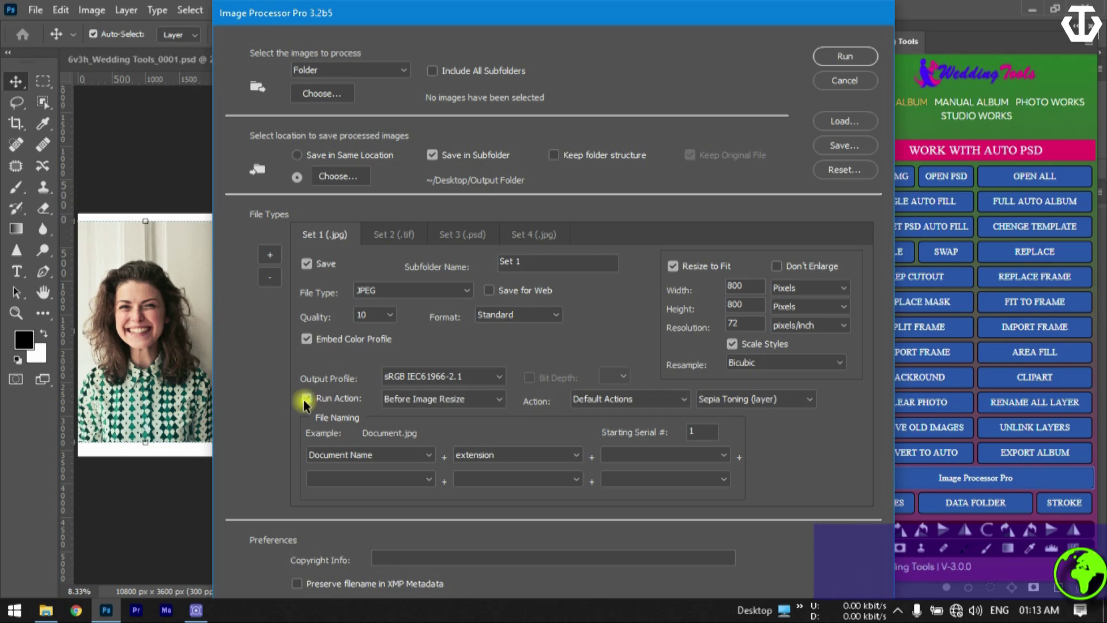
{"action": "left_click", "coordinate": [674, 267]}
{"action": "left_click", "coordinate": [434, 398]}
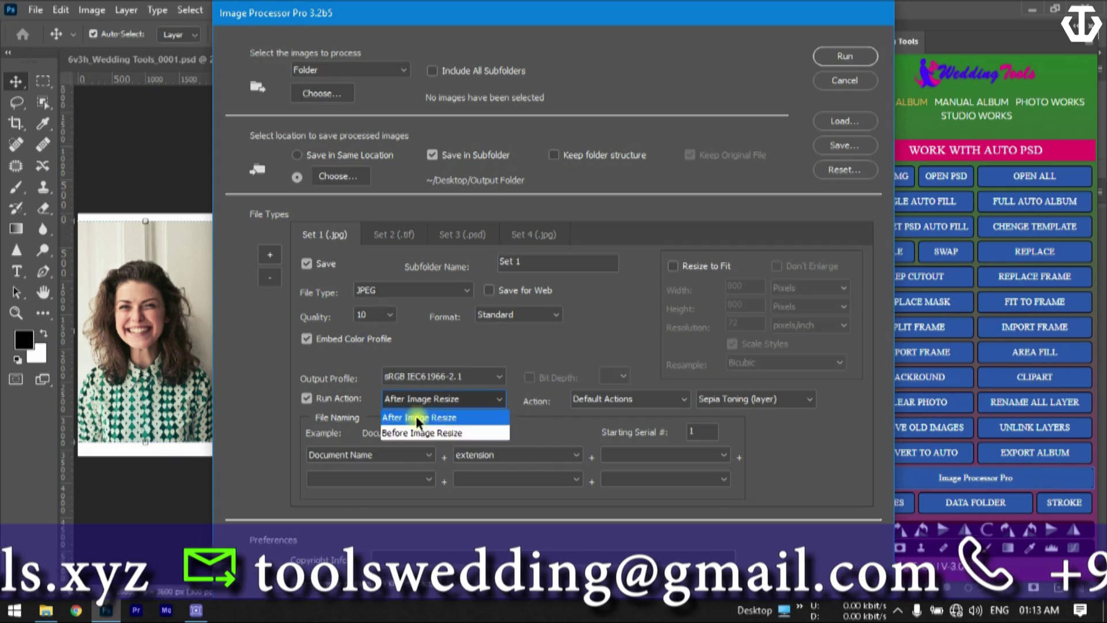
{"action": "left_click", "coordinate": [425, 417]}
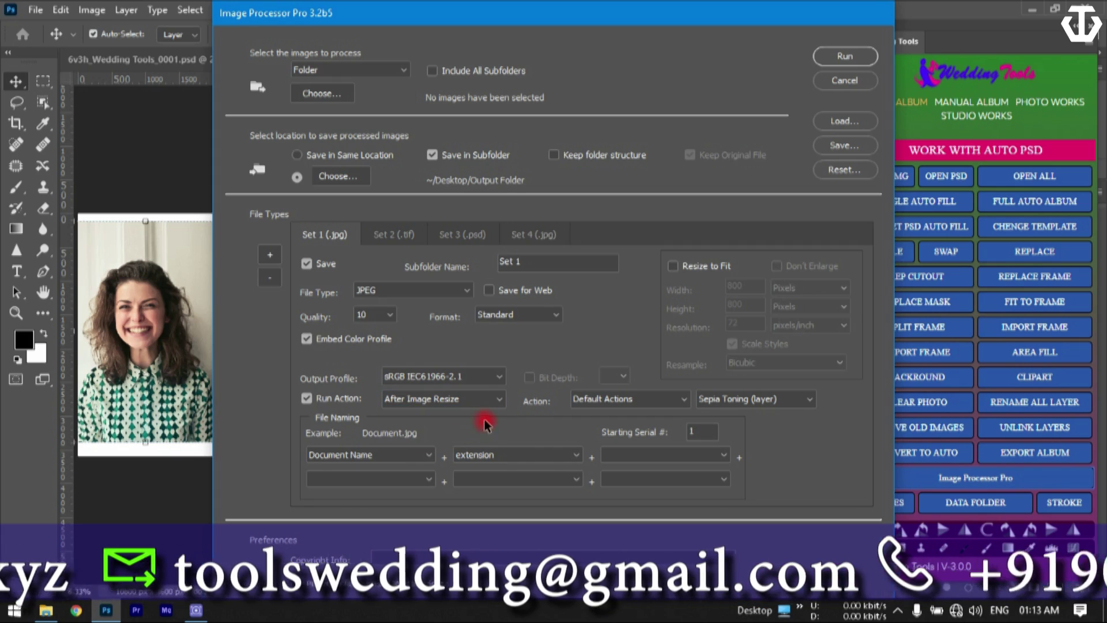
- Review the actions available for Set 1, keeping Sepia Toning (layer), and close Image Processor Pro without running it
{"action": "left_click", "coordinate": [602, 398]}
{"action": "left_click", "coordinate": [735, 403]}
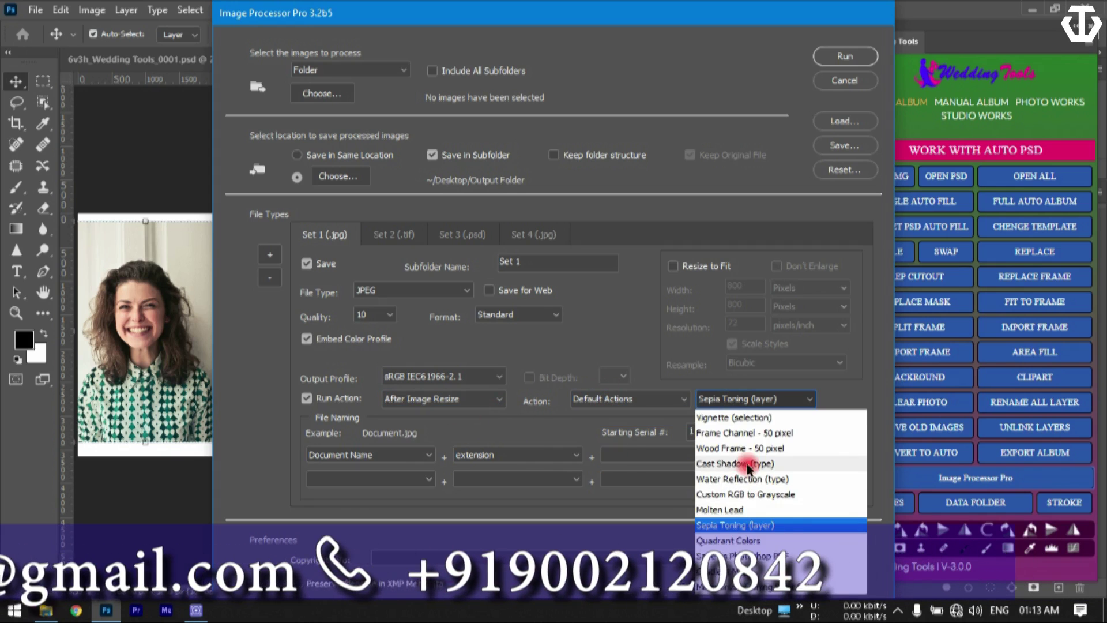
{"action": "left_click", "coordinate": [628, 437]}
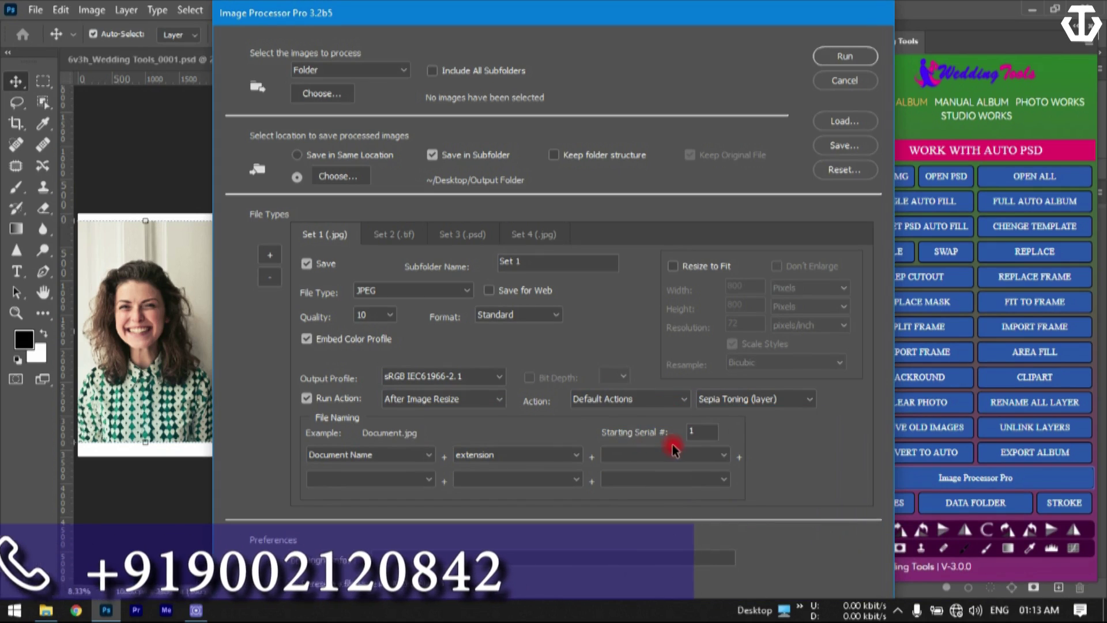
{"action": "left_click", "coordinate": [845, 81]}
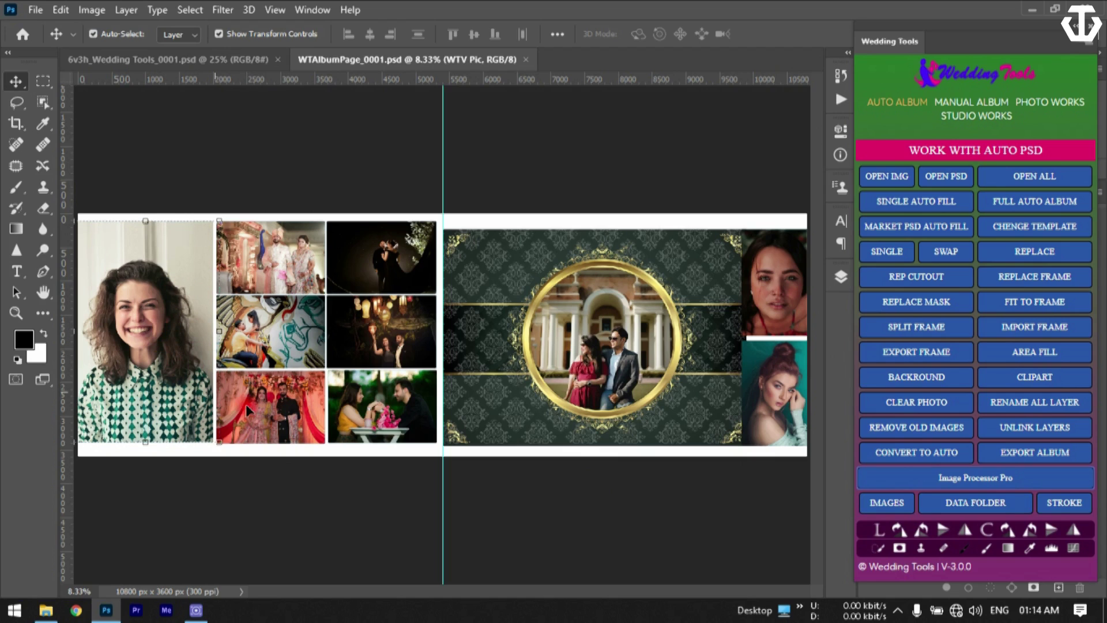
- Apply a 10 px solid black stroke to the woman's portrait photo using the Wedding Tools stroke presets
{"action": "left_click", "coordinate": [1063, 503]}
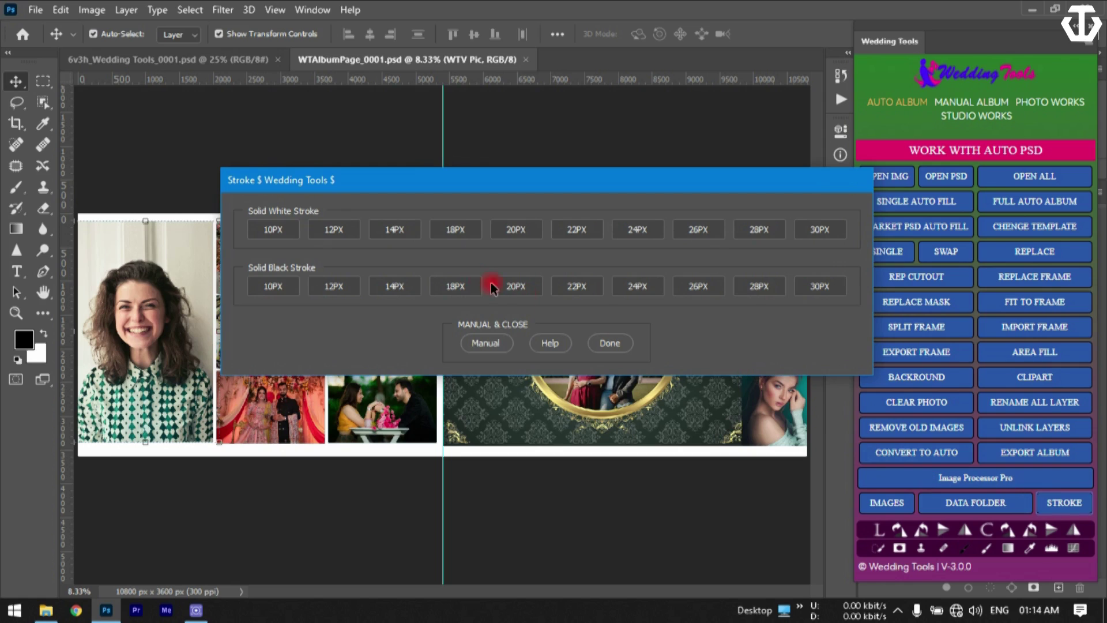
{"action": "left_click_drag", "start_coordinate": [419, 183], "coordinate": [616, 133]}
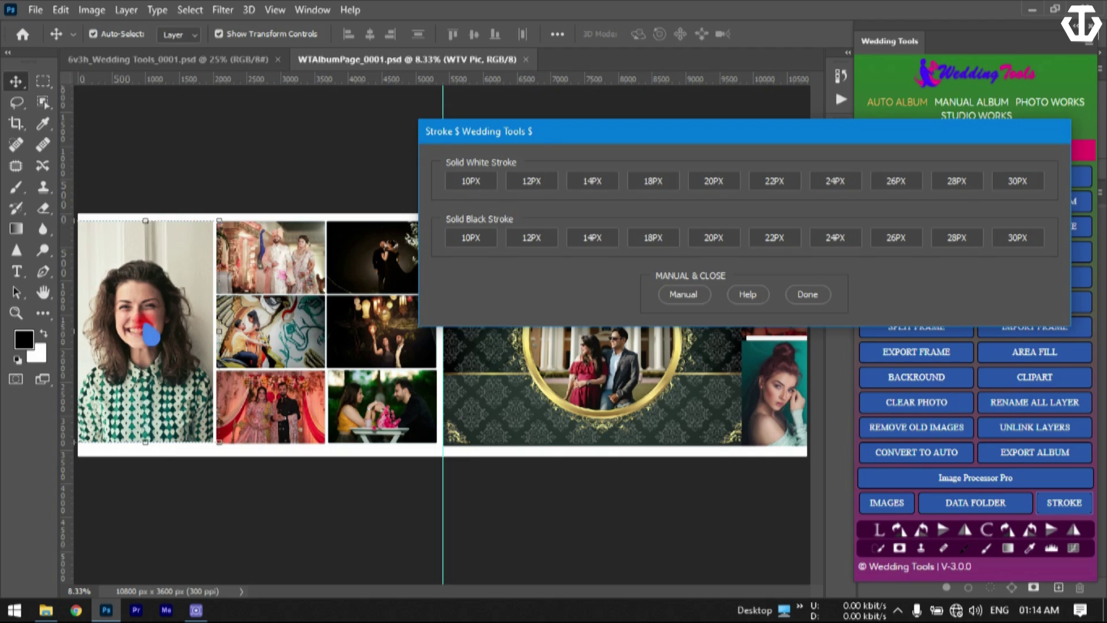
{"action": "left_click", "coordinate": [471, 237]}
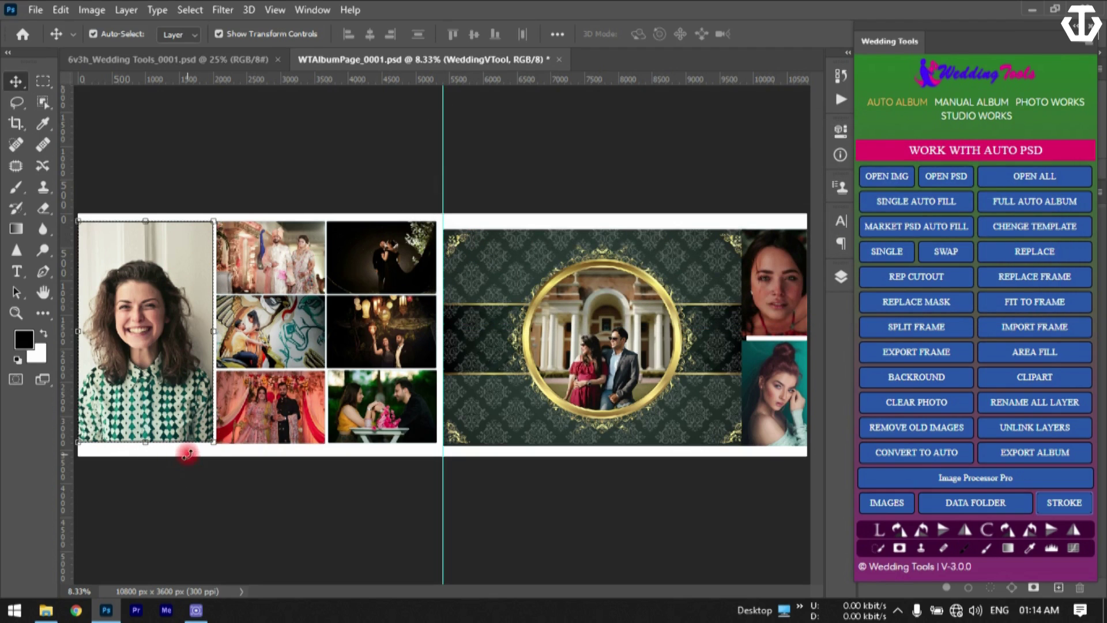
{"action": "left_click", "coordinate": [205, 515]}
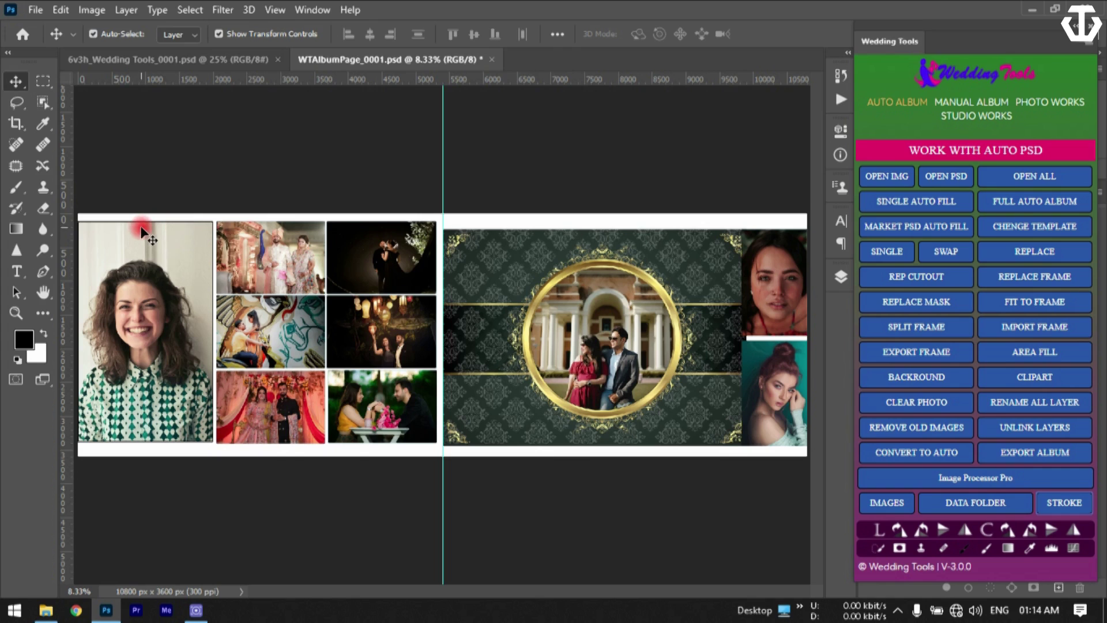
- Give the woman's portrait photo a 30 px solid black stroke from the Wedding Tools presets
{"action": "left_click", "coordinate": [179, 369]}
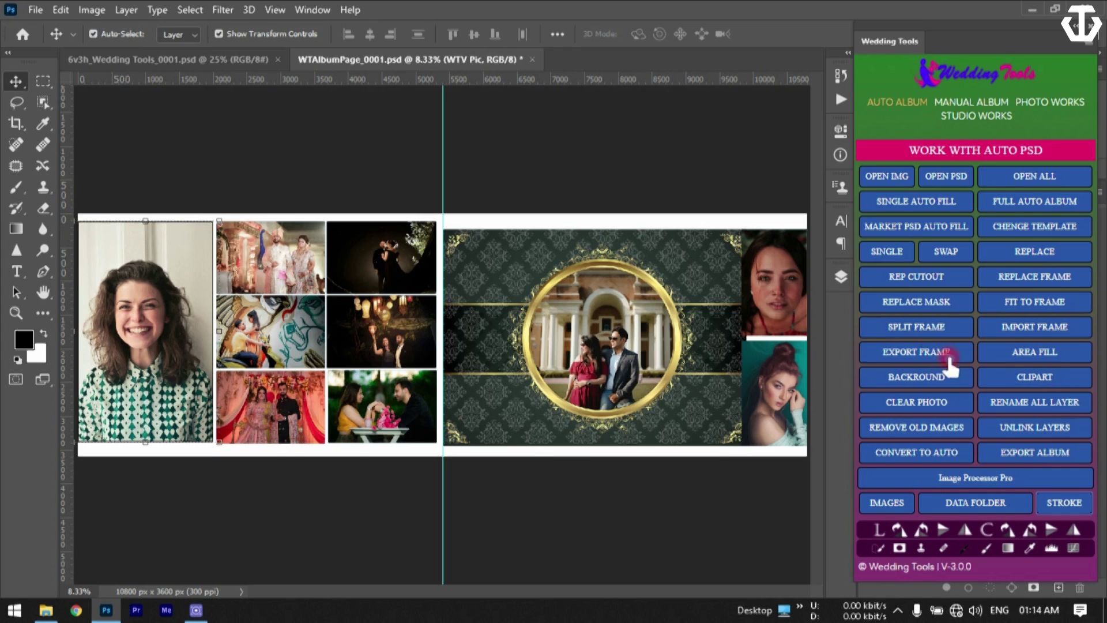
{"action": "left_click", "coordinate": [1053, 508]}
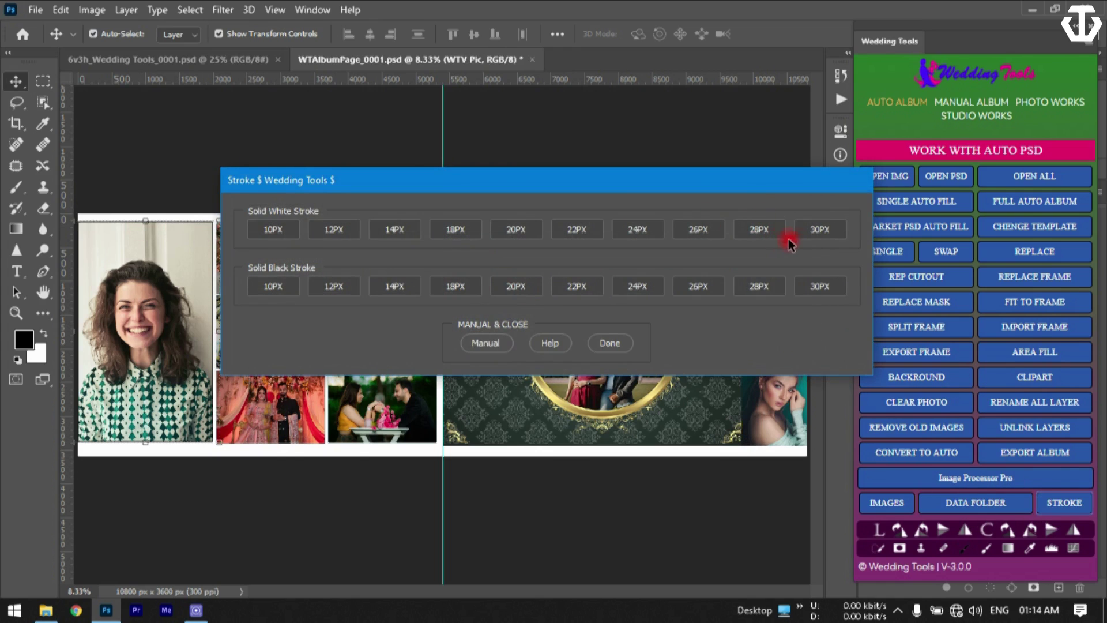
{"action": "left_click", "coordinate": [817, 304]}
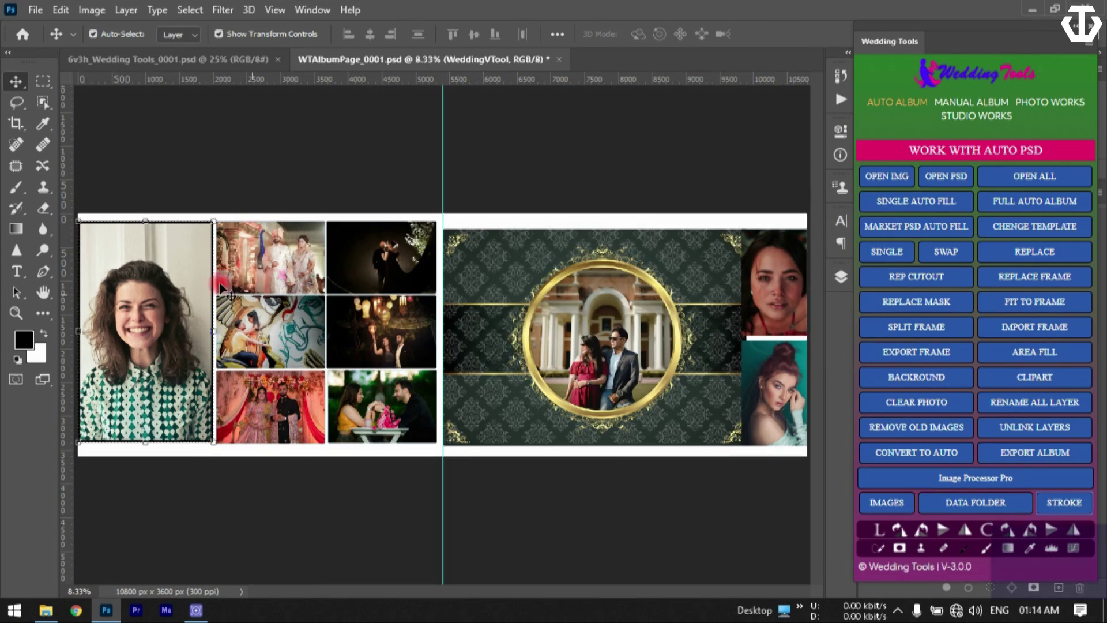
- Try a manual 90 px inside stroke with a linear gradient fill on the portrait photo, and cancel it
{"action": "left_click", "coordinate": [170, 444]}
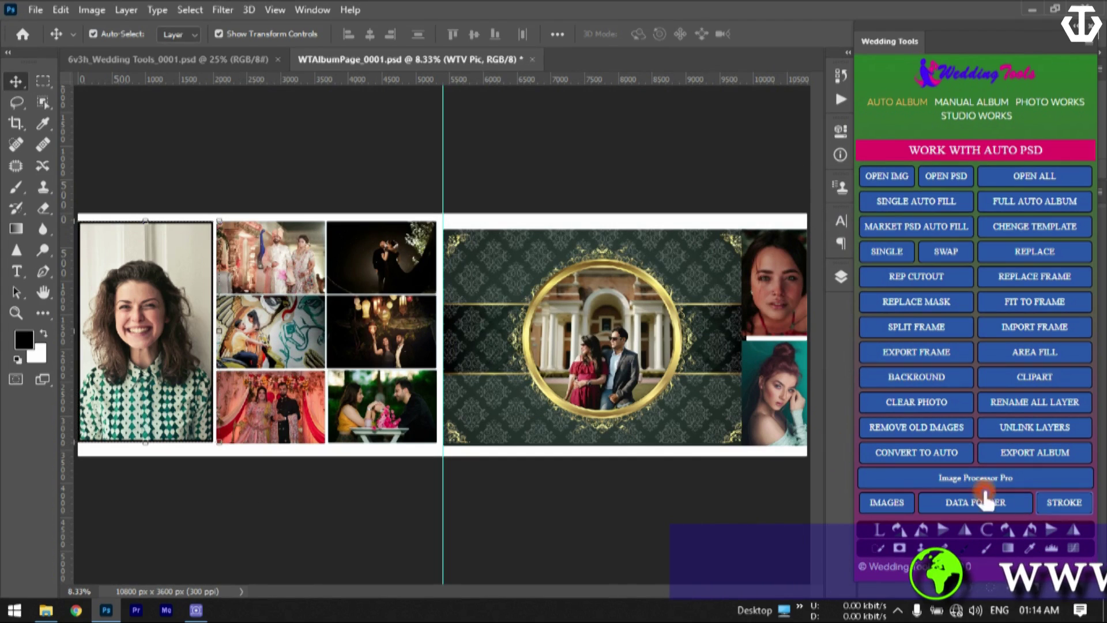
{"action": "left_click", "coordinate": [1060, 508]}
{"action": "left_click", "coordinate": [508, 344]}
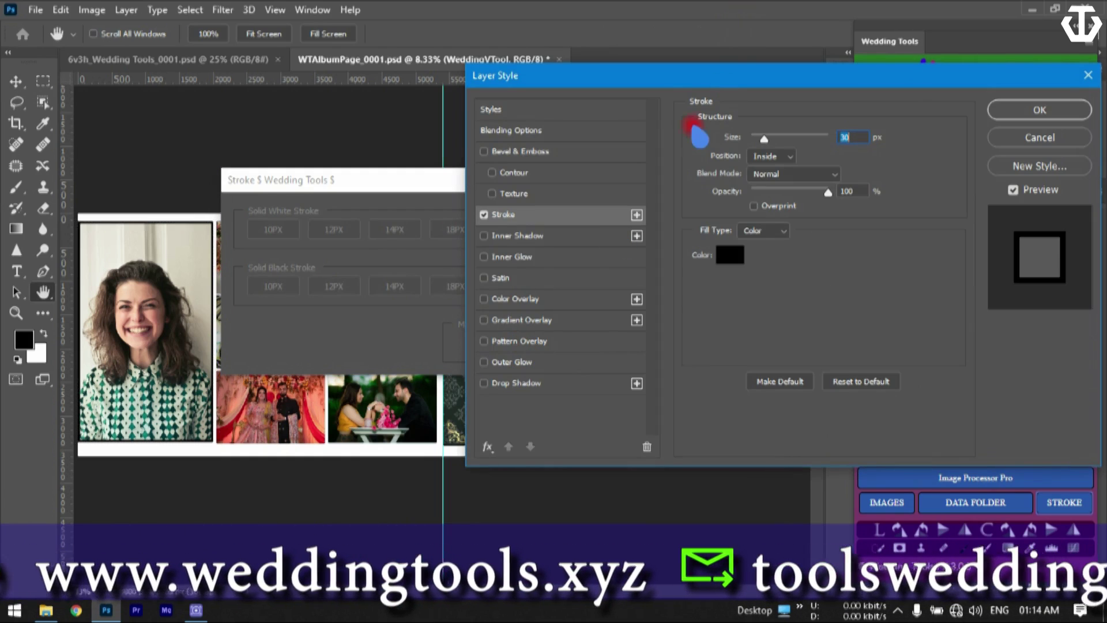
{"action": "left_click_drag", "start_coordinate": [652, 81], "coordinate": [528, 89]}
{"action": "mouse_move", "coordinate": [640, 147]}
{"action": "left_mouse_down"}
{"action": "mouse_move", "coordinate": [690, 147]}
{"action": "mouse_move", "coordinate": [647, 147]}
{"action": "mouse_move", "coordinate": [662, 149]}
{"action": "mouse_move", "coordinate": [660, 167]}
{"action": "left_mouse_up"}
{"action": "left_click", "coordinate": [656, 240]}
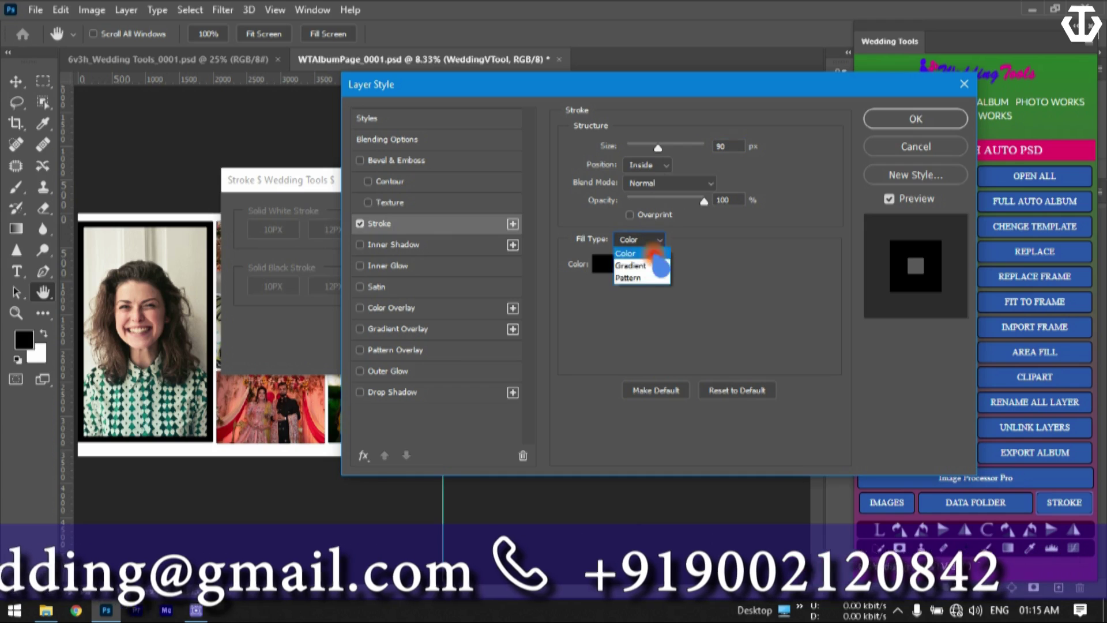
{"action": "left_click", "coordinate": [646, 266]}
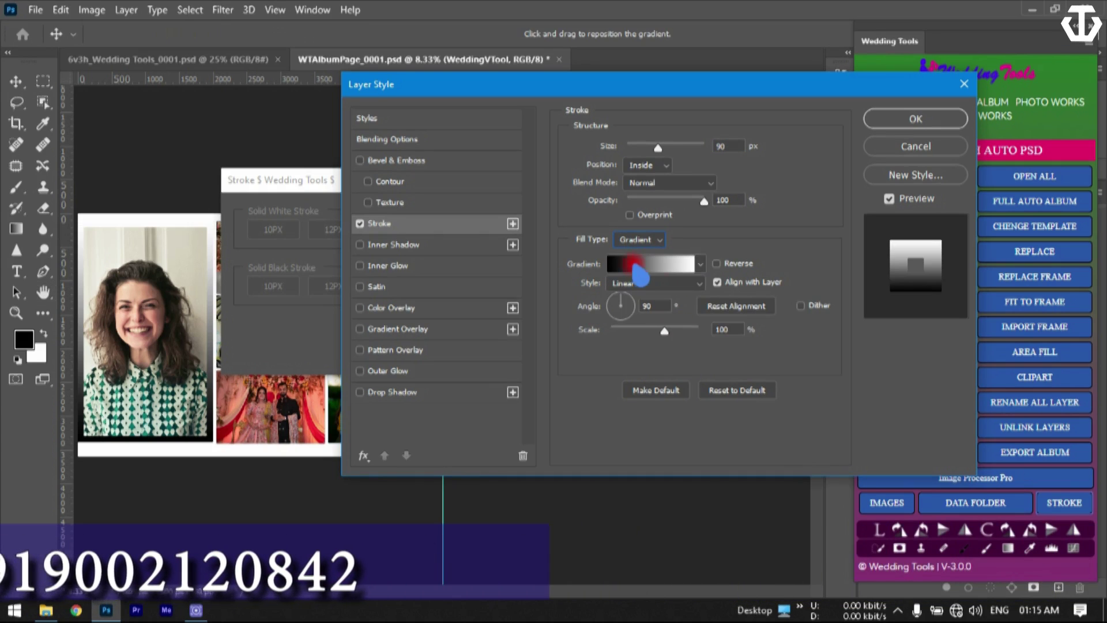
{"action": "left_click", "coordinate": [681, 267]}
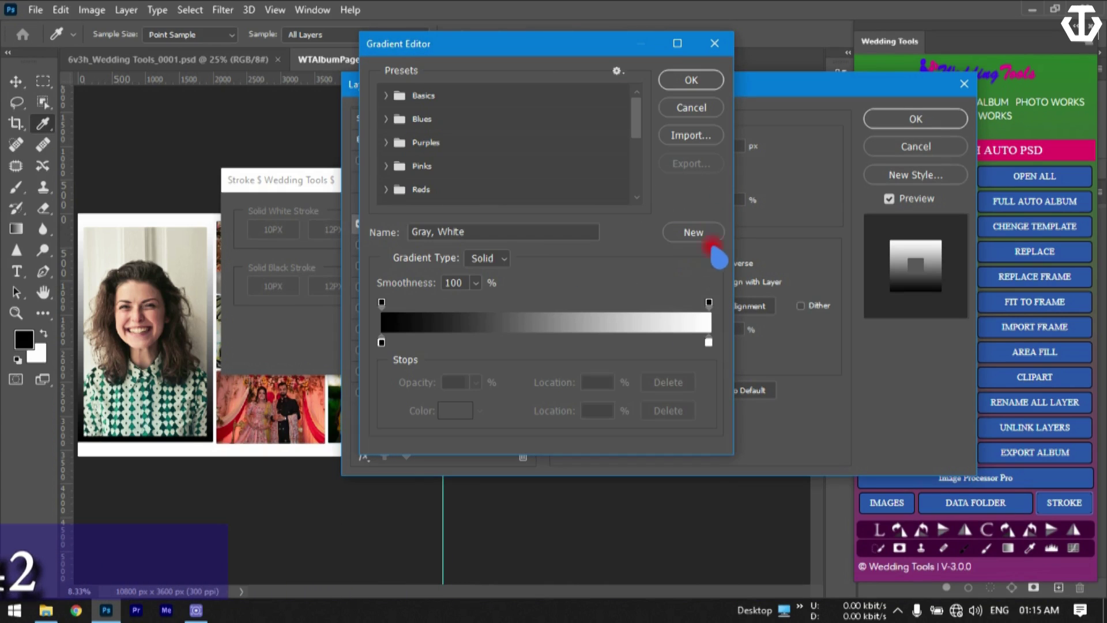
{"action": "left_click", "coordinate": [704, 111]}
{"action": "left_click", "coordinate": [885, 148]}
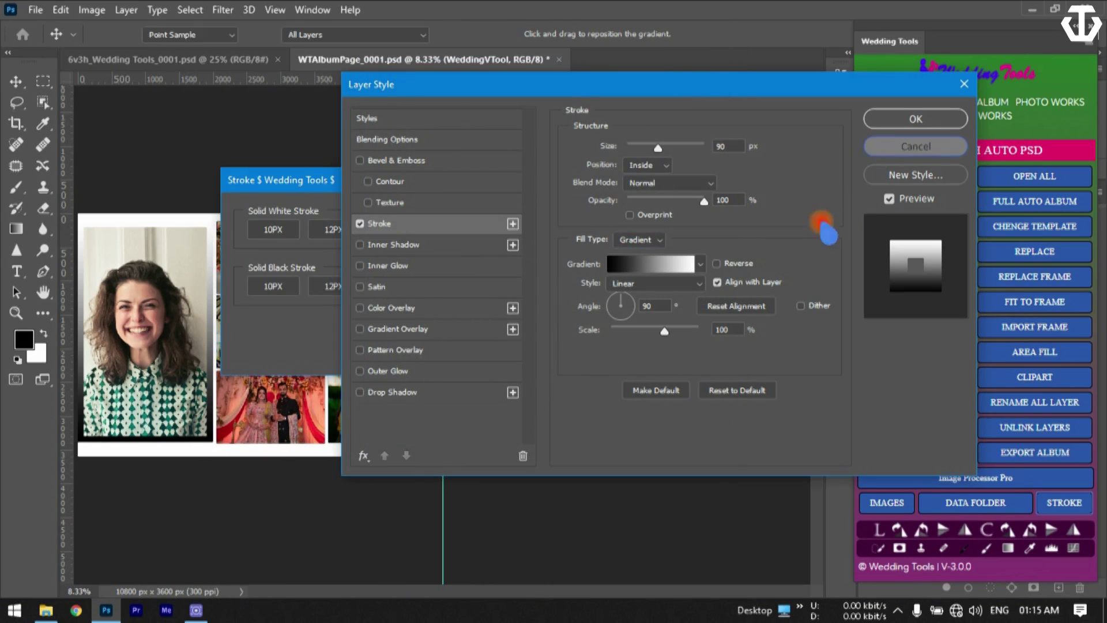
{"action": "left_click", "coordinate": [783, 228]}
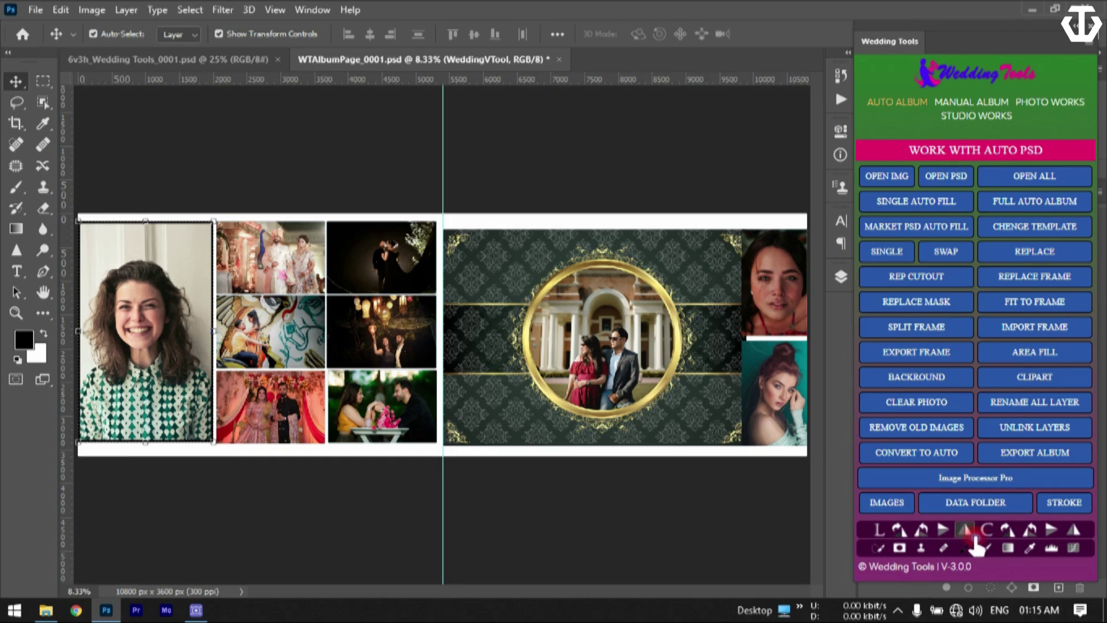
- Try rotating the first small wedding photo 90° clockwise and back, and flipping it vertically and back
{"action": "left_click", "coordinate": [879, 533]}
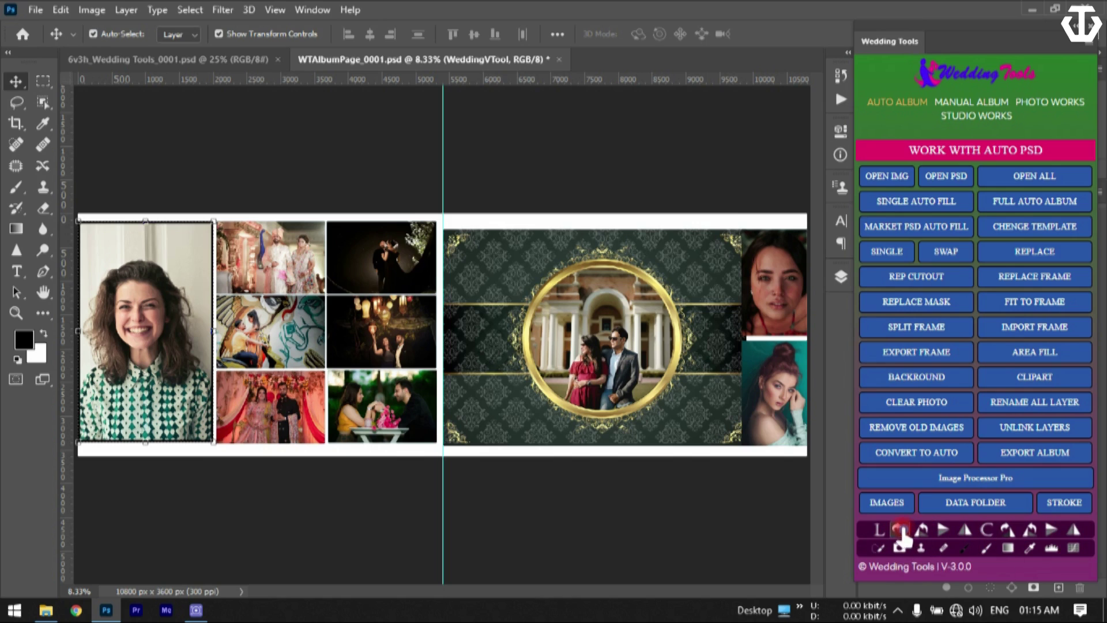
{"action": "left_click", "coordinate": [316, 272]}
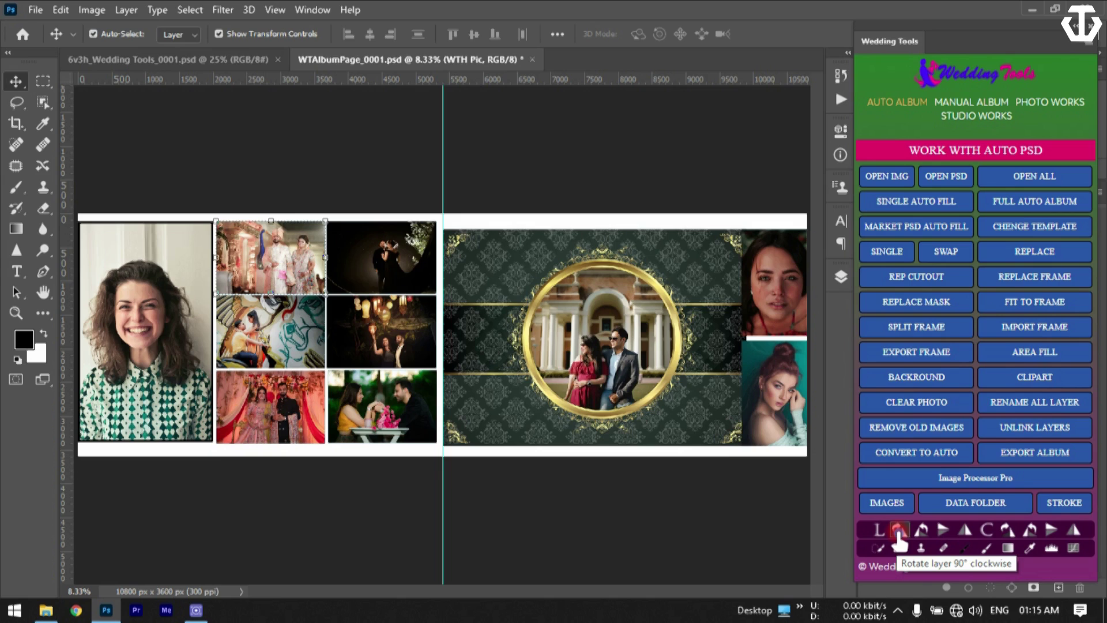
{"action": "left_click", "coordinate": [898, 532]}
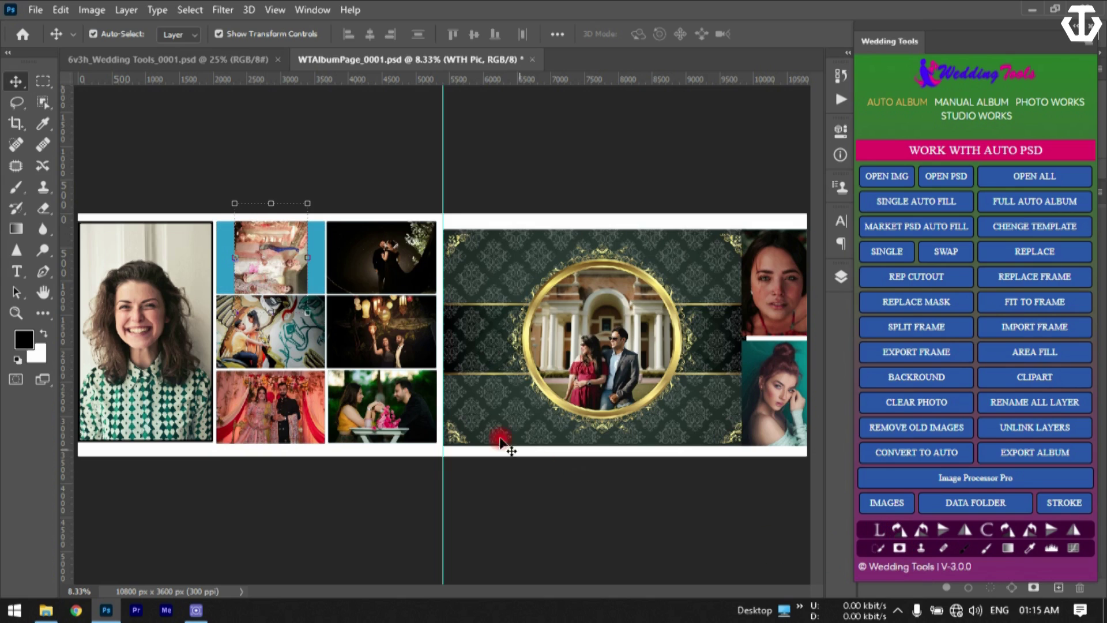
{"action": "left_click", "coordinate": [923, 531]}
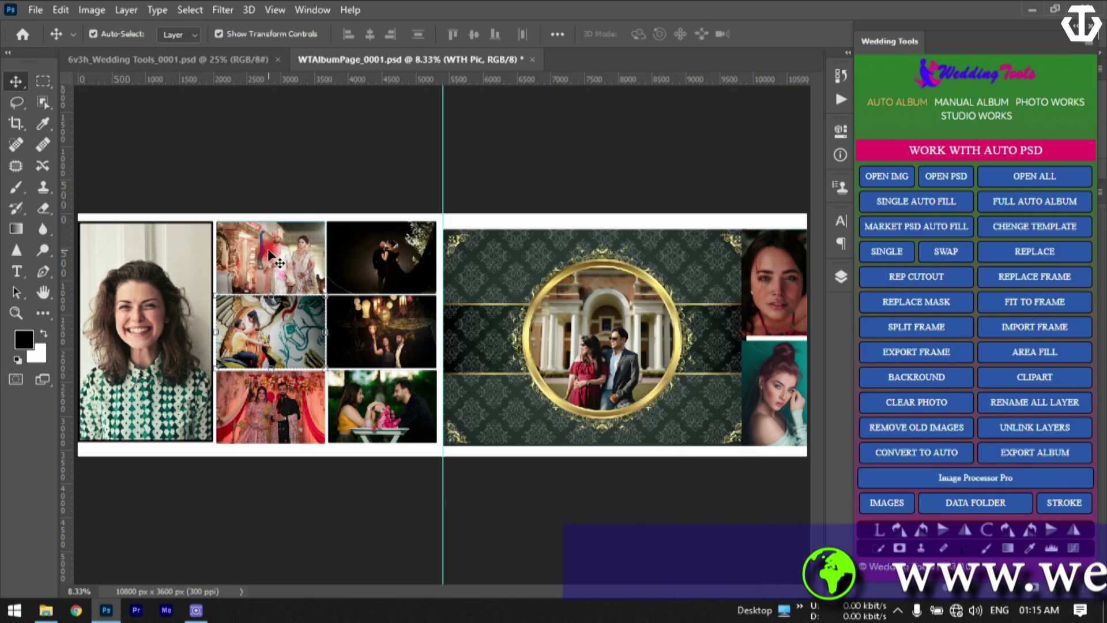
{"action": "left_click", "coordinate": [942, 530]}
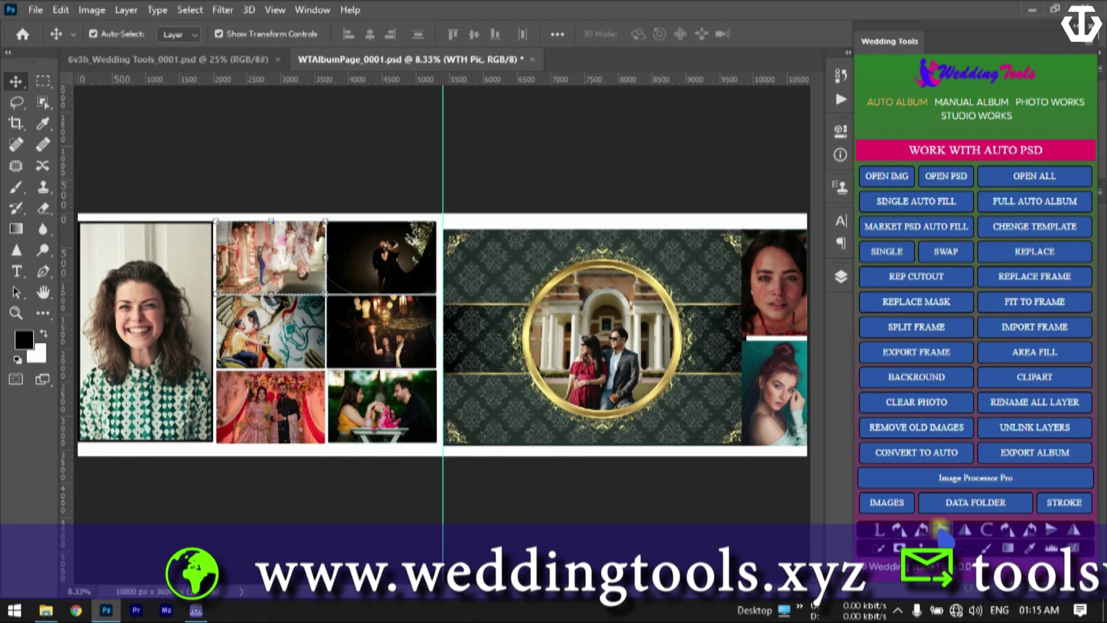
{"action": "left_click", "coordinate": [942, 529]}
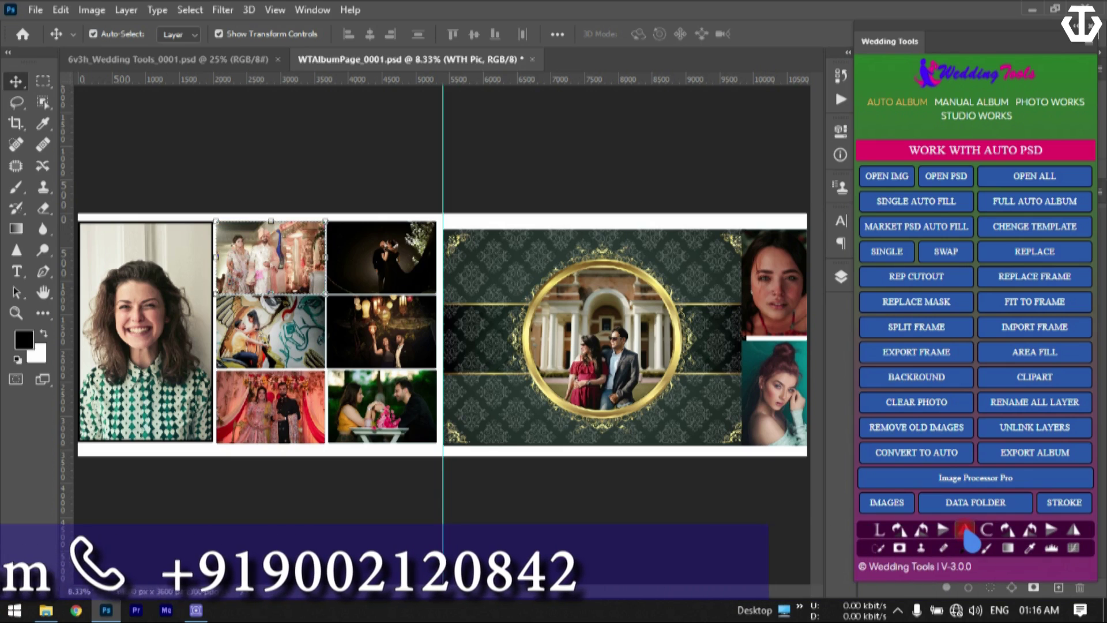
- Flip the two small photos in the collage's top row horizontally, including the dark couple photo
{"action": "left_click", "coordinate": [965, 529]}
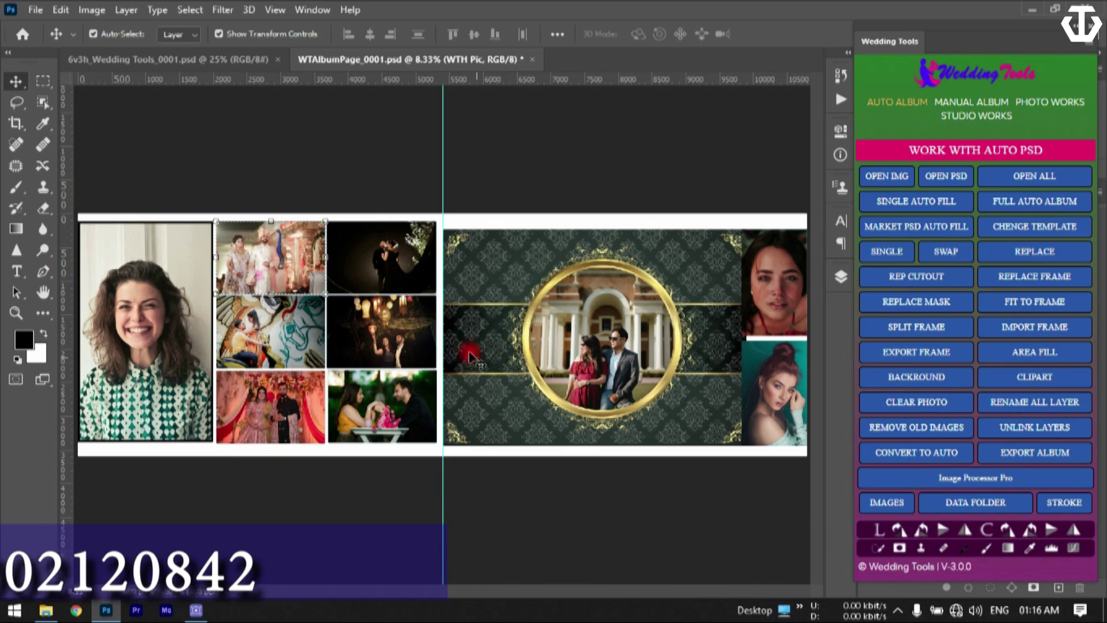
{"action": "left_click", "coordinate": [423, 286]}
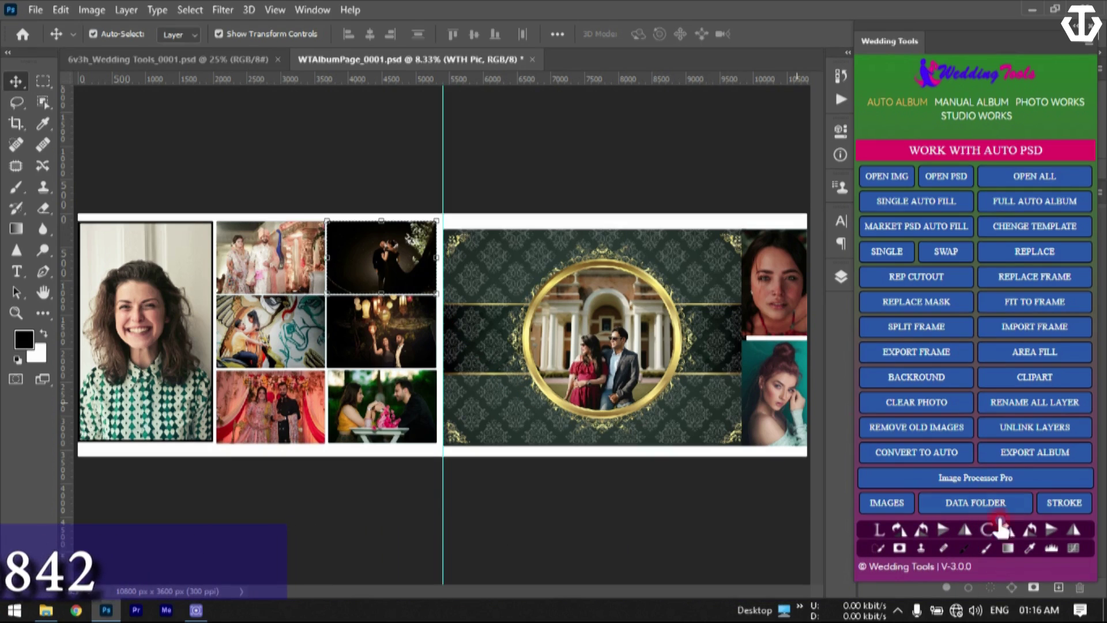
{"action": "left_click", "coordinate": [965, 531]}
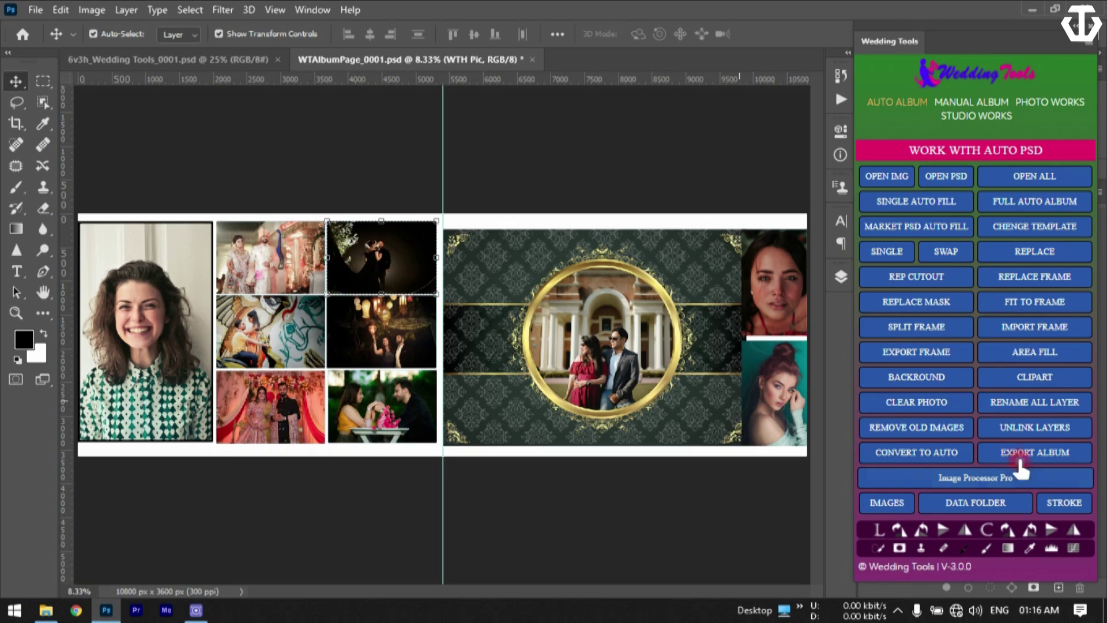
- Rotate the whole album page canvas 90° clockwise and return it to its landscape orientation
{"action": "left_click", "coordinate": [1007, 532]}
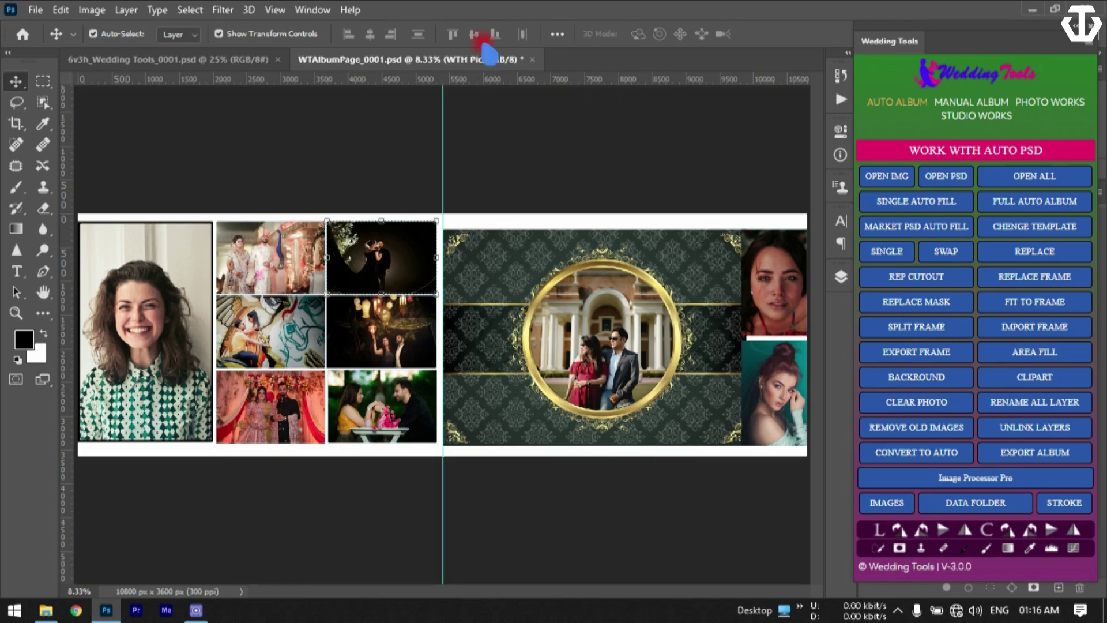
{"action": "left_click", "coordinate": [1010, 532]}
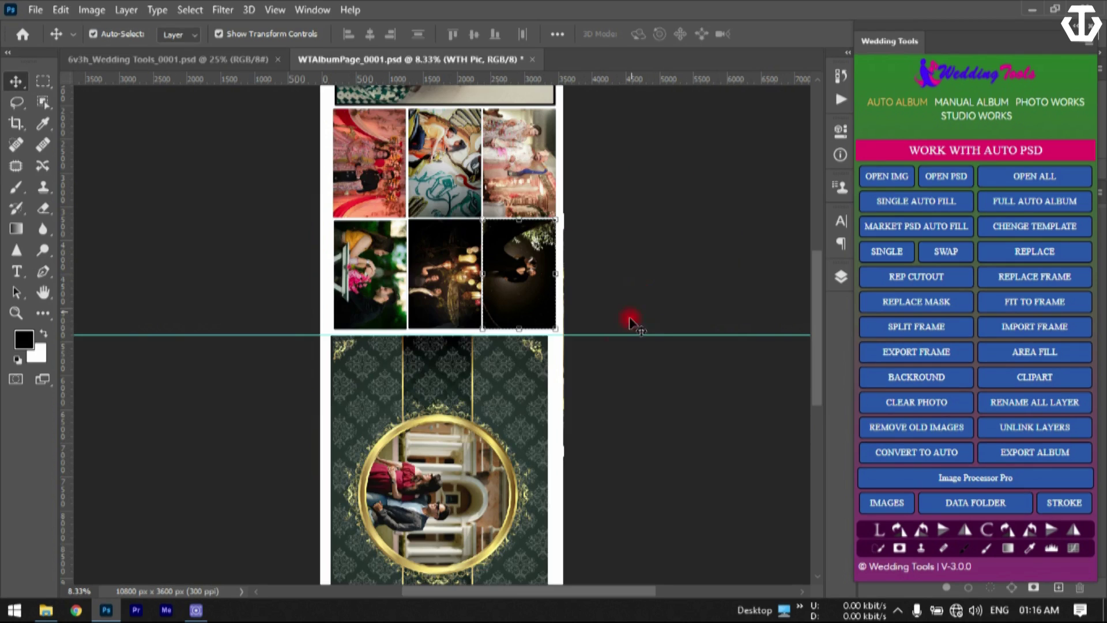
{"action": "left_click", "coordinate": [1031, 534]}
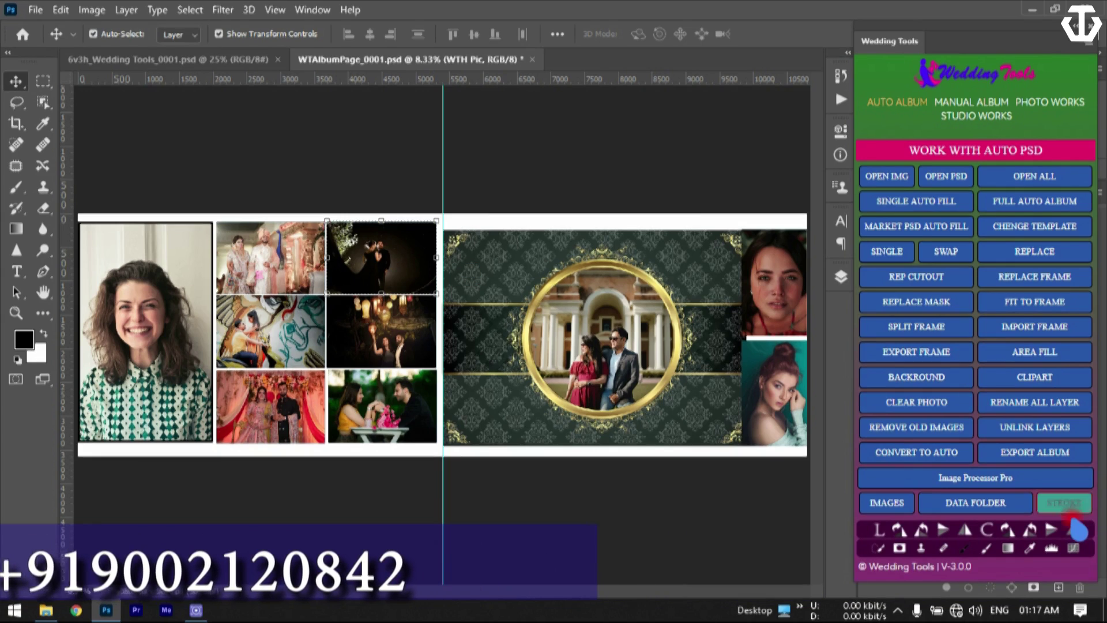
- Add a Curves adjustment layer above the dark couple photo, brightening it with an RGB curve point at input 180, output 201
{"action": "left_click", "coordinate": [1070, 551]}
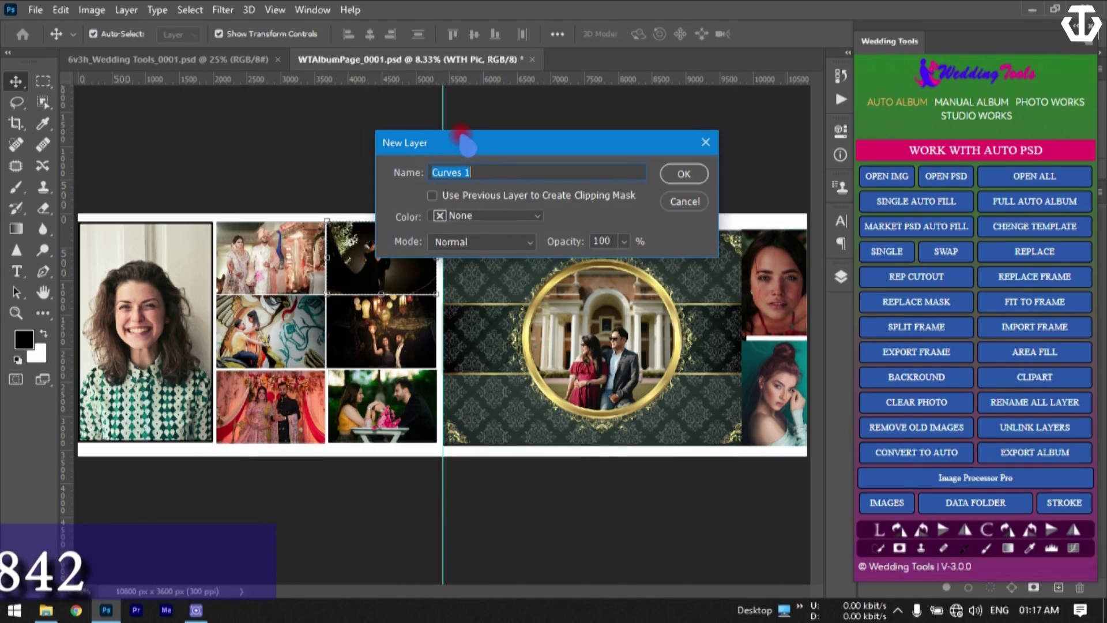
{"action": "left_click", "coordinate": [684, 174]}
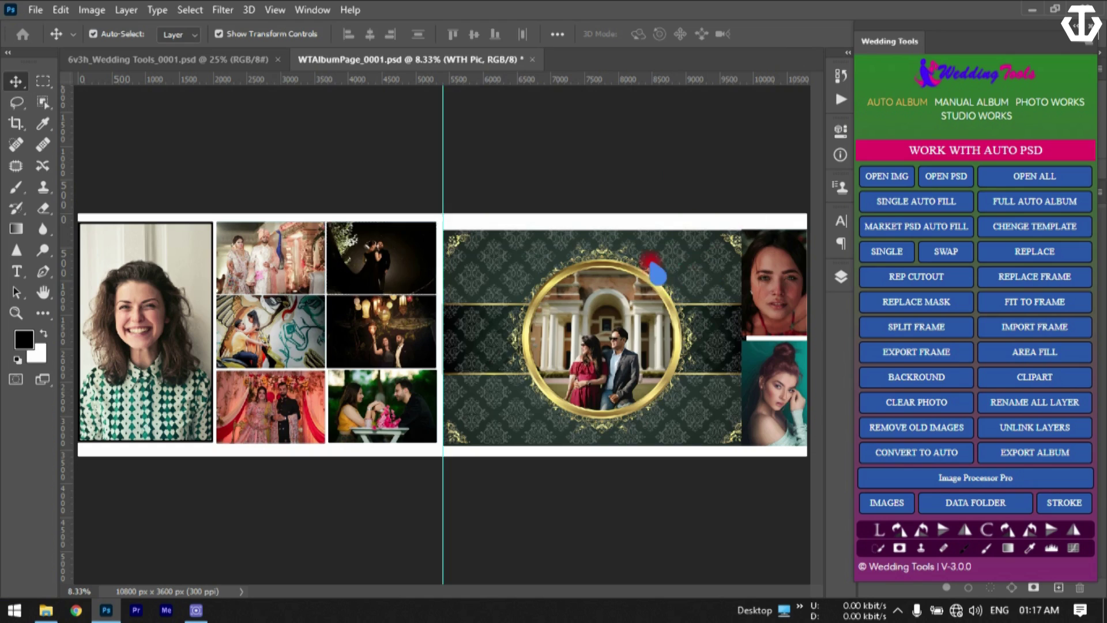
{"action": "left_click_drag", "start_coordinate": [510, 62], "coordinate": [793, 105]}
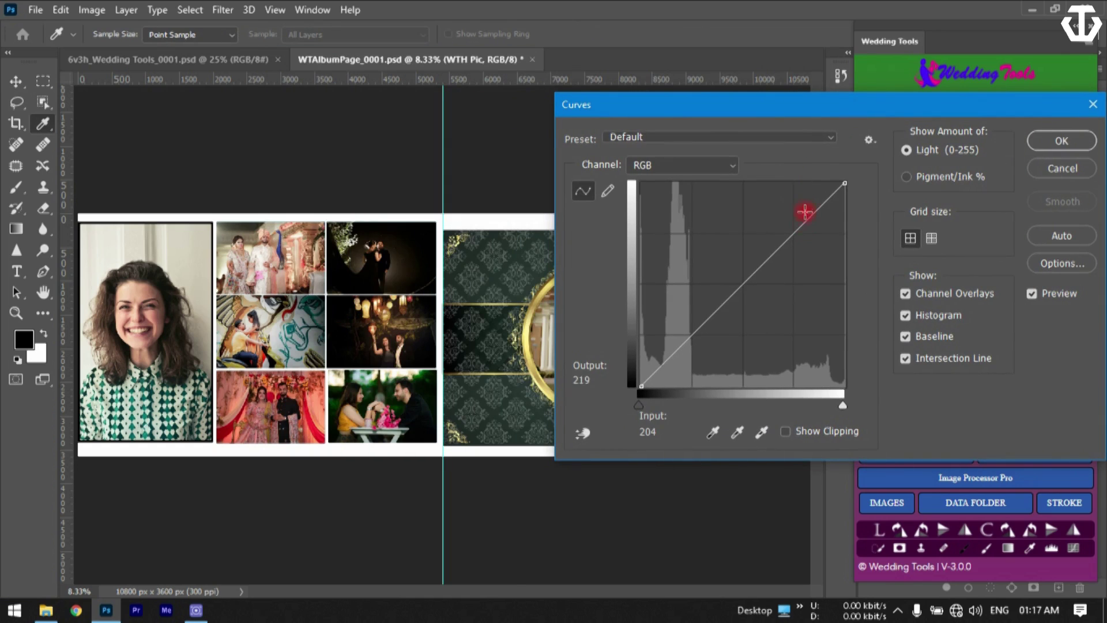
{"action": "mouse_move", "coordinate": [800, 230]}
{"action": "left_mouse_down"}
{"action": "mouse_move", "coordinate": [782, 207]}
{"action": "mouse_move", "coordinate": [806, 254]}
{"action": "mouse_move", "coordinate": [791, 240]}
{"action": "left_mouse_up"}
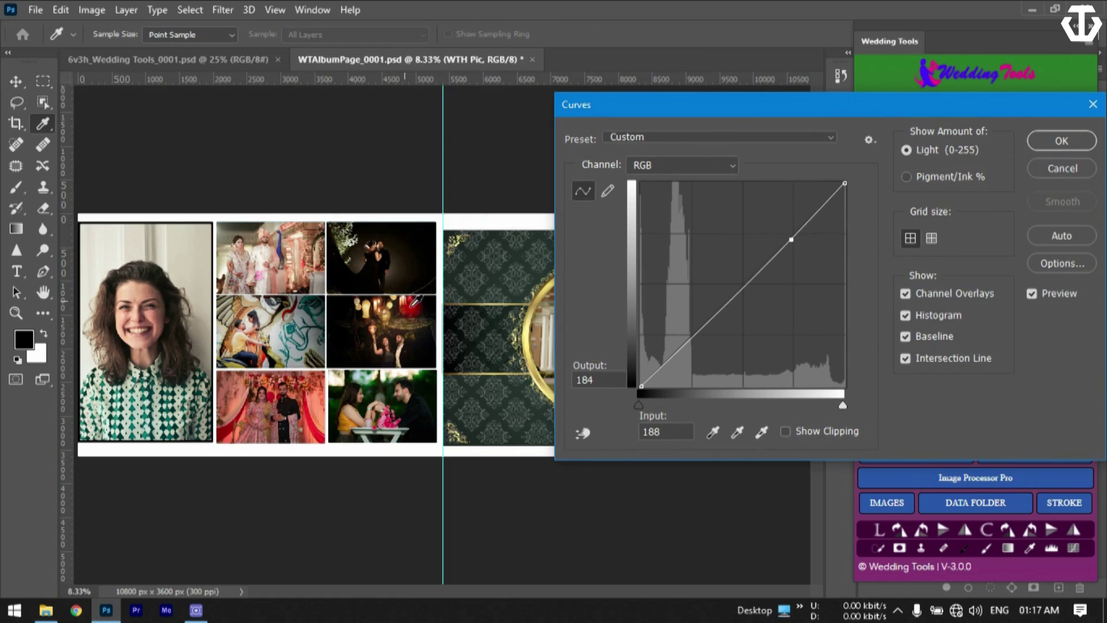
{"action": "left_click_drag", "start_coordinate": [796, 250], "coordinate": [781, 229]}
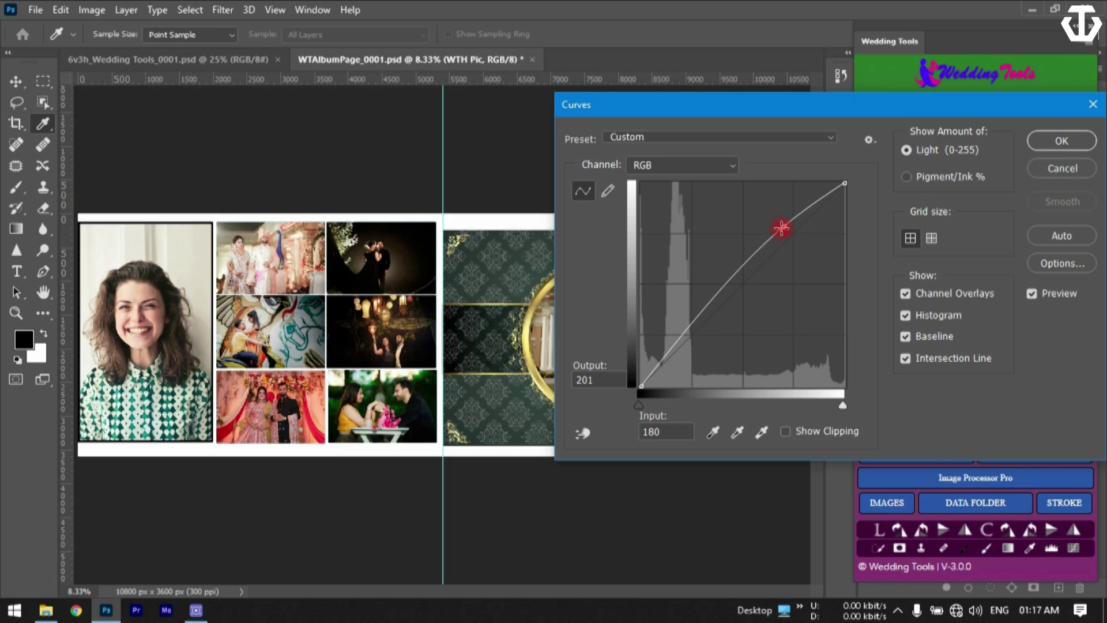
{"action": "left_click", "coordinate": [1045, 145]}
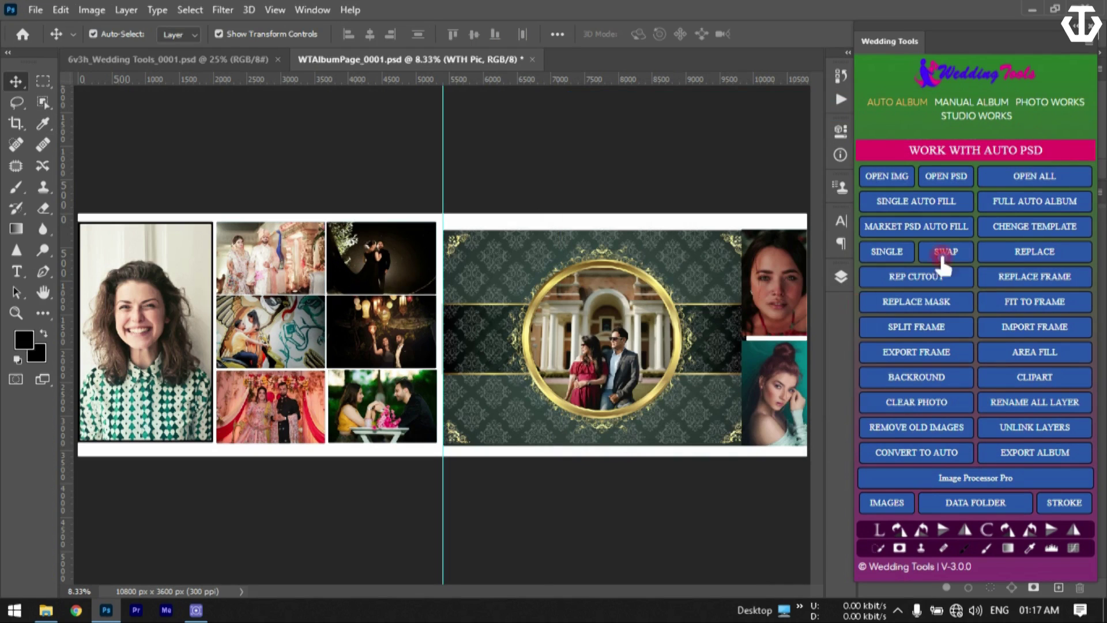
- Inspect the new Curves layer in the layer stack, and show the Manual Album tools in Wedding Tools
{"action": "left_click", "coordinate": [840, 278]}
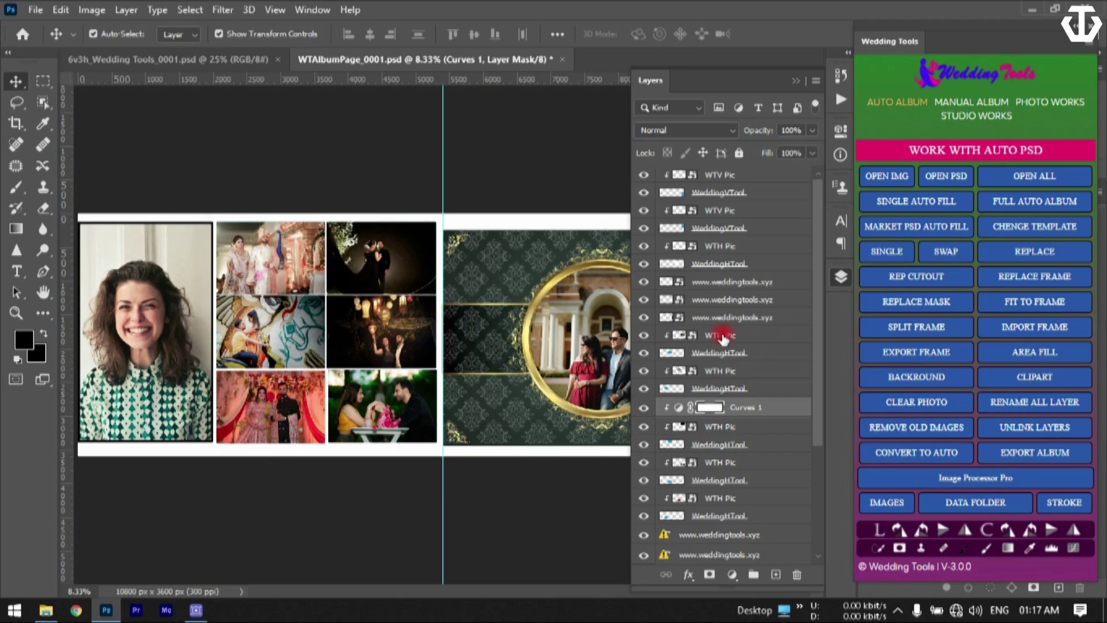
{"action": "left_click", "coordinate": [841, 276]}
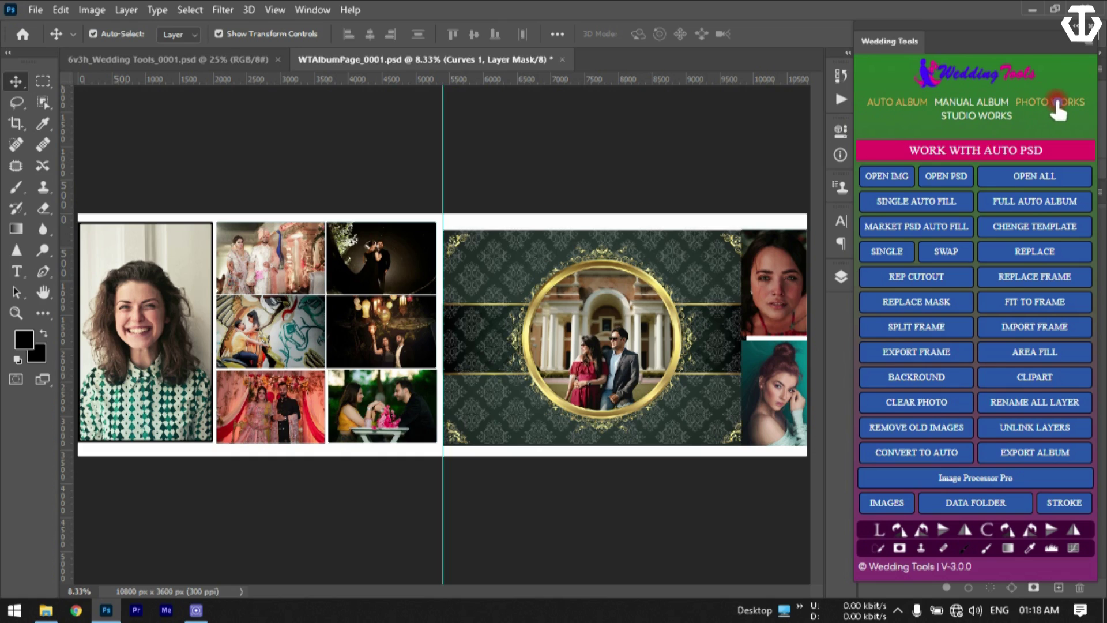
{"action": "left_click", "coordinate": [962, 104]}
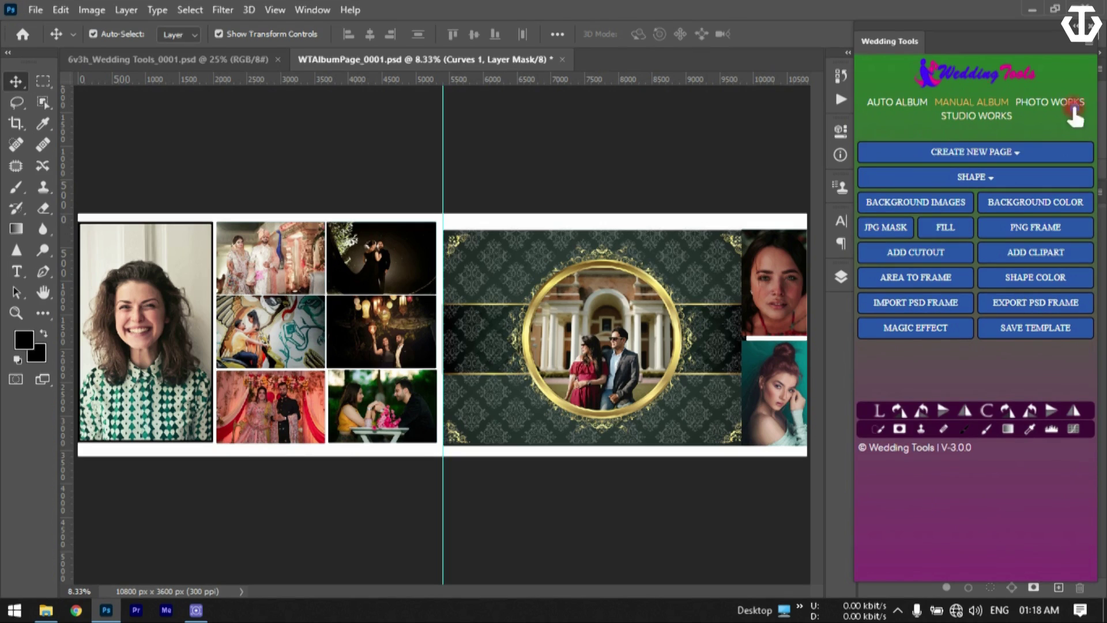
- Close all open album documents and discard the unsaved changes to WTAlbumPage_0001.psd
{"action": "right_click", "coordinate": [505, 60]}
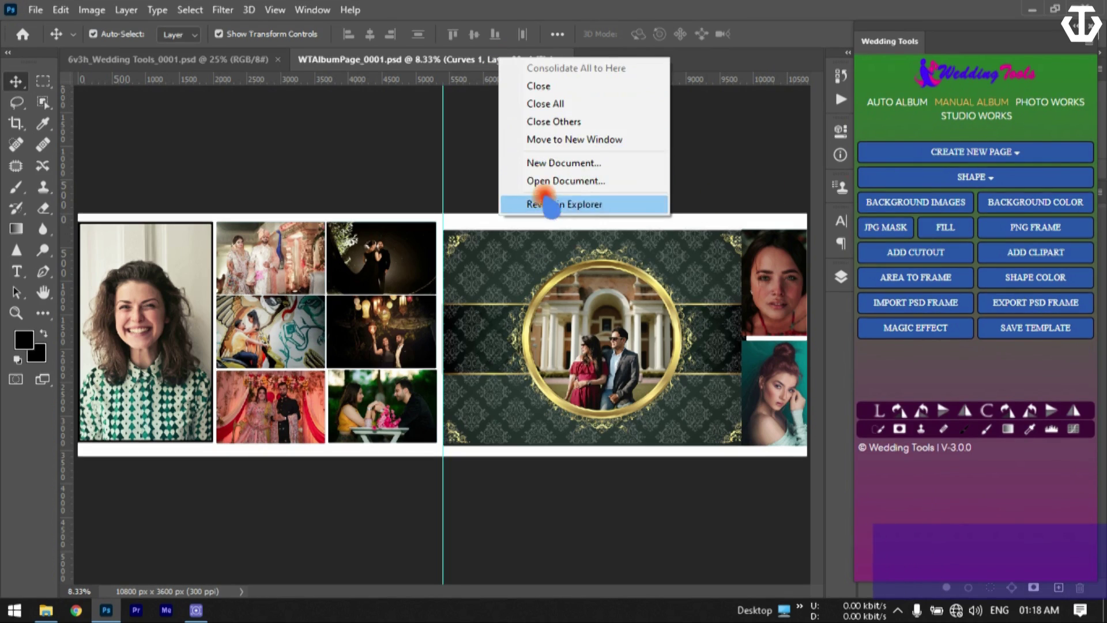
{"action": "left_click", "coordinate": [529, 105]}
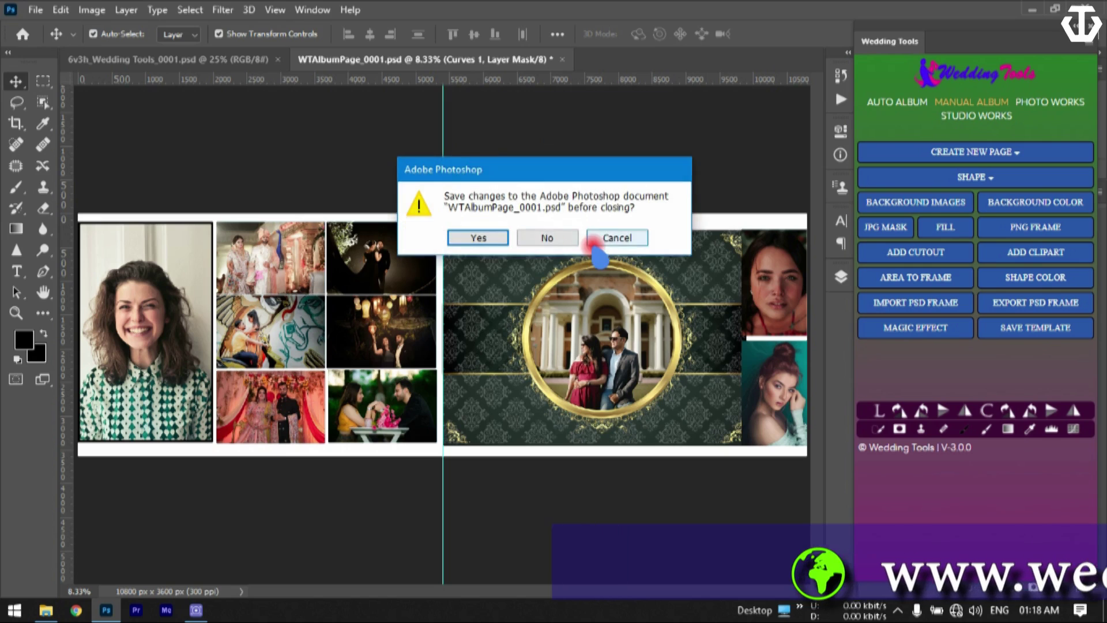
{"action": "left_click", "coordinate": [557, 237]}
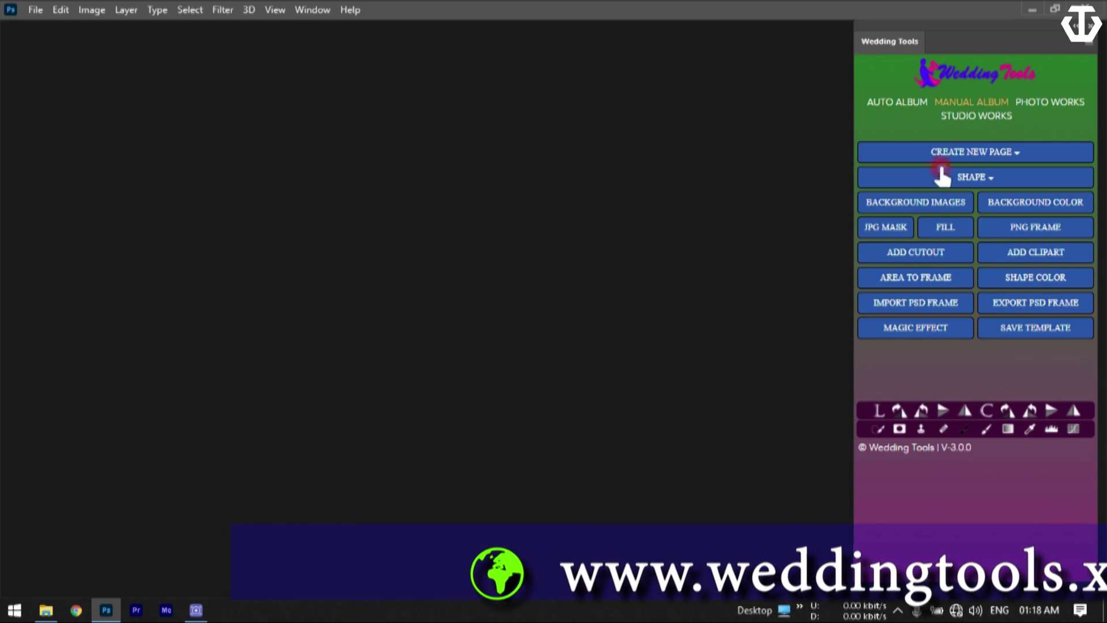
- Create a new blank album page with the 12x36 size preset from Manual Album
{"action": "left_click", "coordinate": [917, 153]}
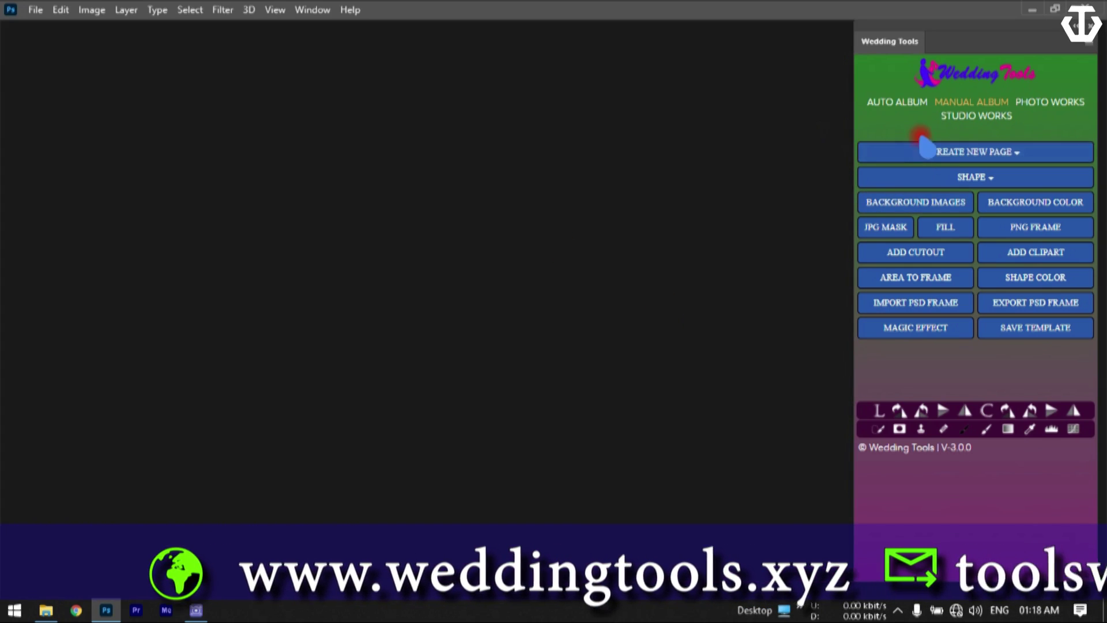
{"action": "left_click", "coordinate": [899, 152]}
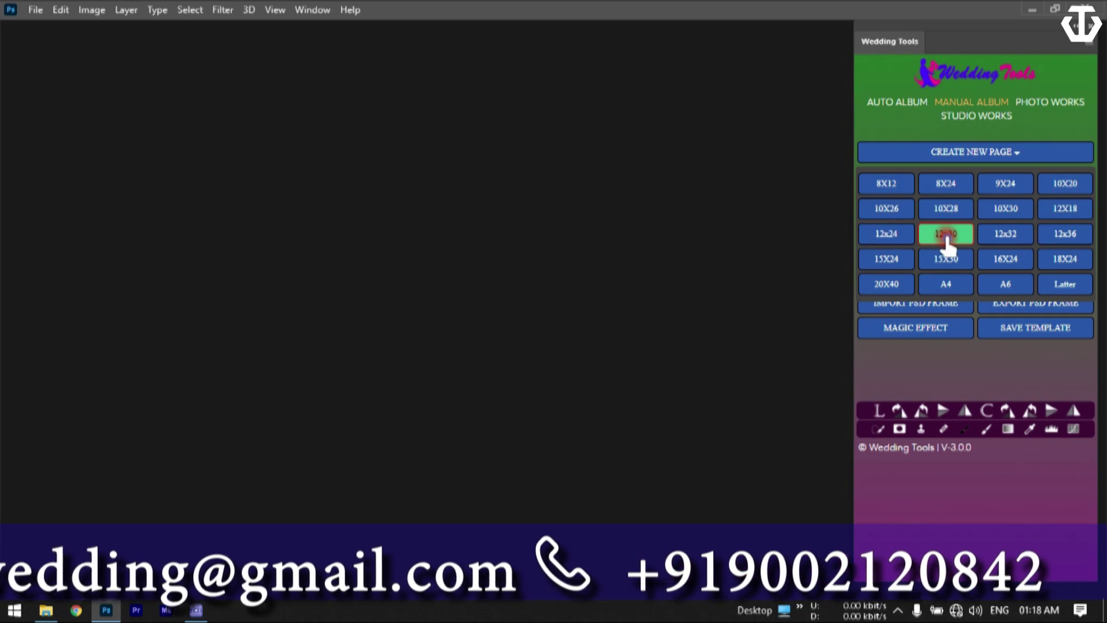
{"action": "left_click", "coordinate": [887, 259]}
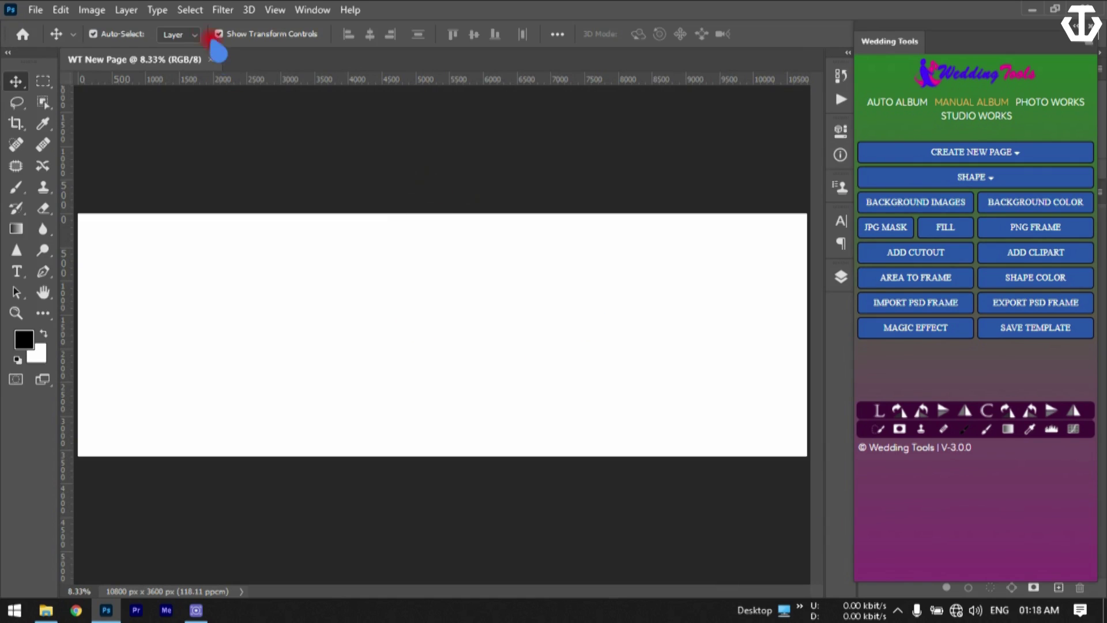
- Check the new page's width and height in inches in Image Size, leaving the image unmodified
{"action": "left_click", "coordinate": [85, 13]}
{"action": "left_click", "coordinate": [151, 128]}
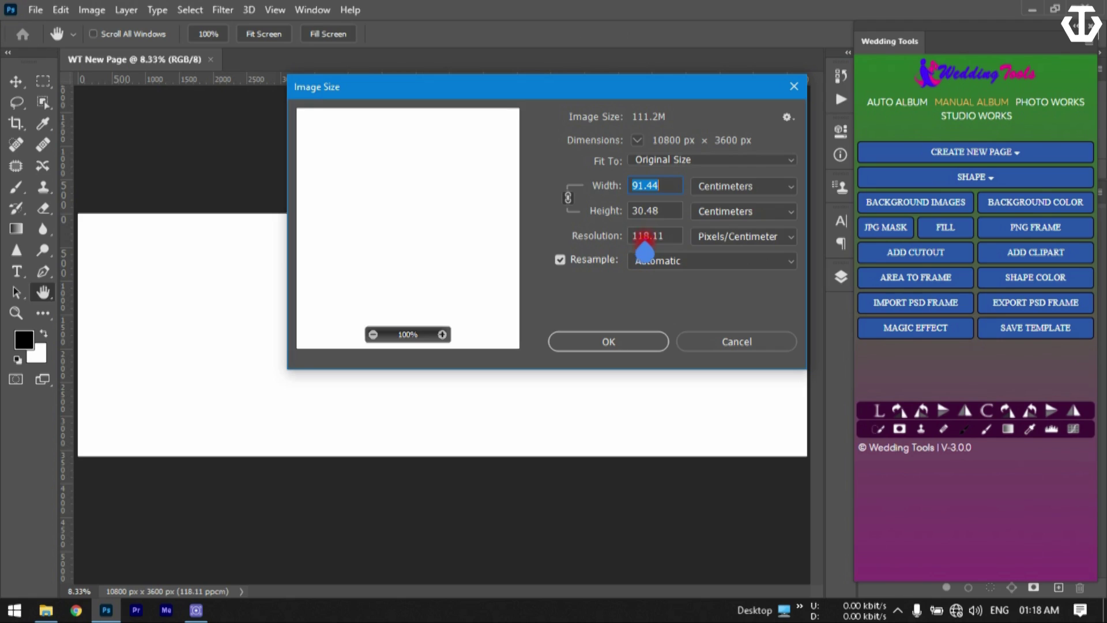
{"action": "left_click", "coordinate": [738, 187]}
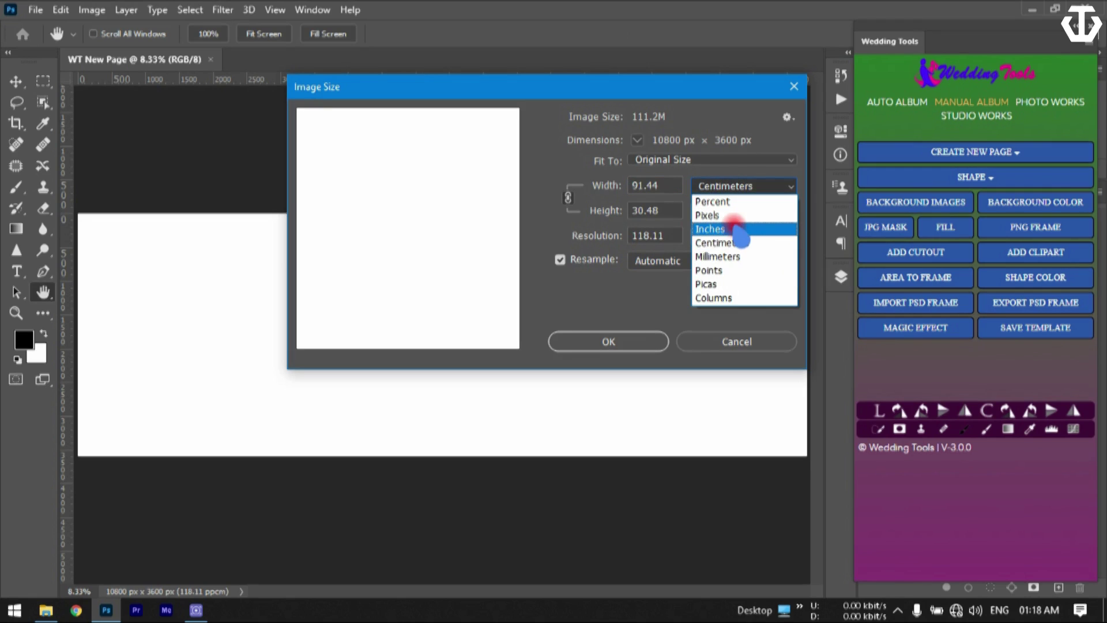
{"action": "left_click", "coordinate": [740, 231]}
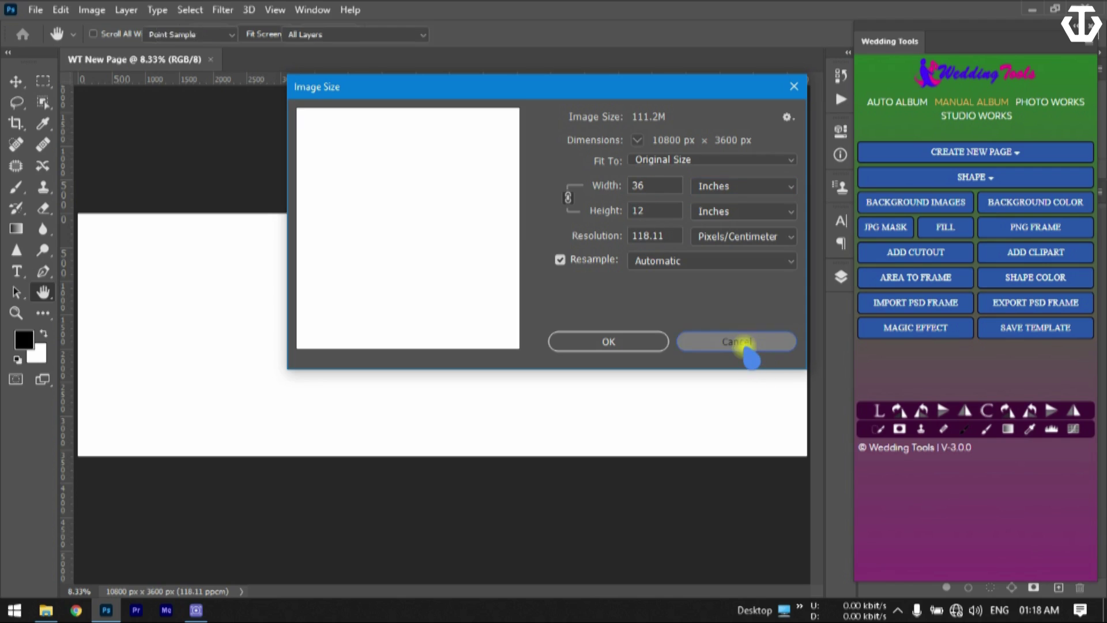
{"action": "left_click", "coordinate": [748, 345]}
- Check the new page's resolution in Image Size and cancel without applying anything
{"action": "left_click", "coordinate": [92, 10]}
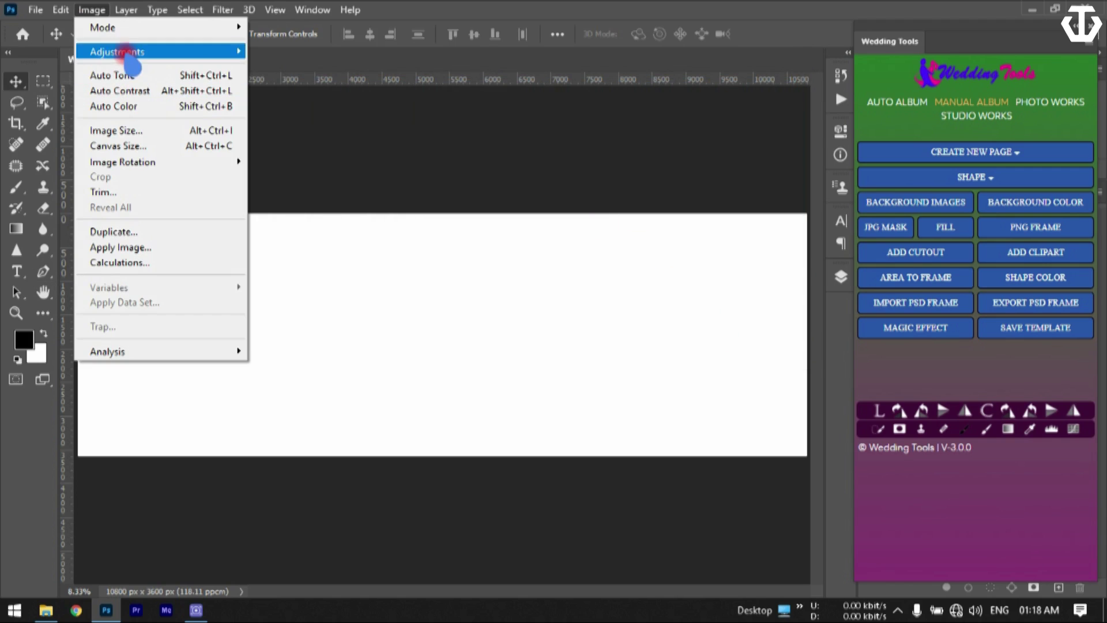
{"action": "mouse_move", "coordinate": [70, 9]}
{"action": "left_click", "coordinate": [416, 11]}
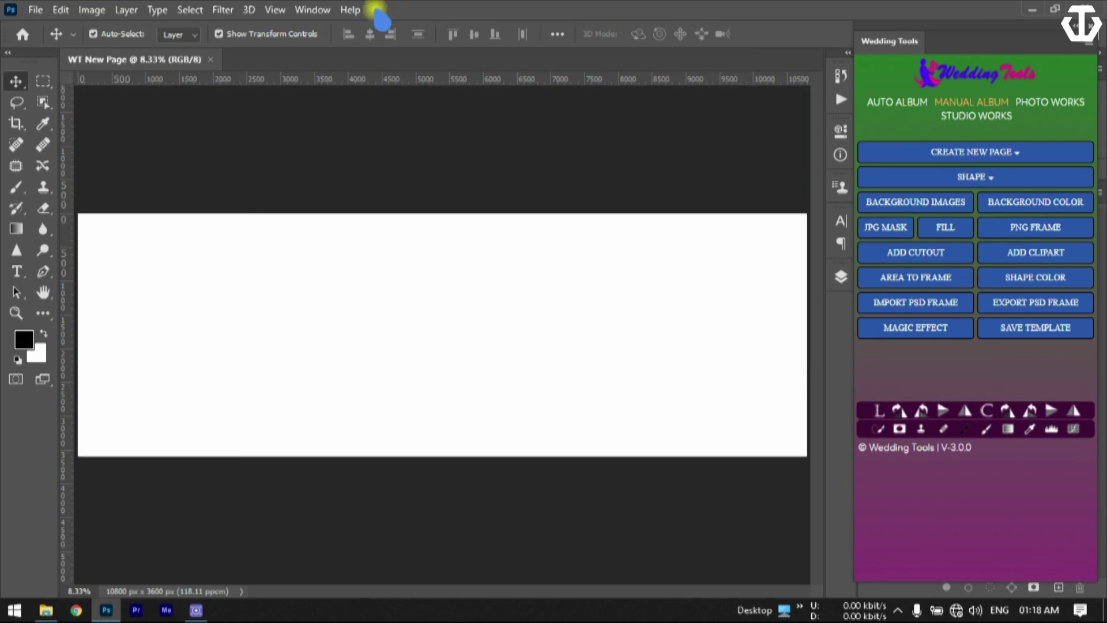
{"action": "left_click", "coordinate": [92, 10]}
{"action": "left_click", "coordinate": [167, 131]}
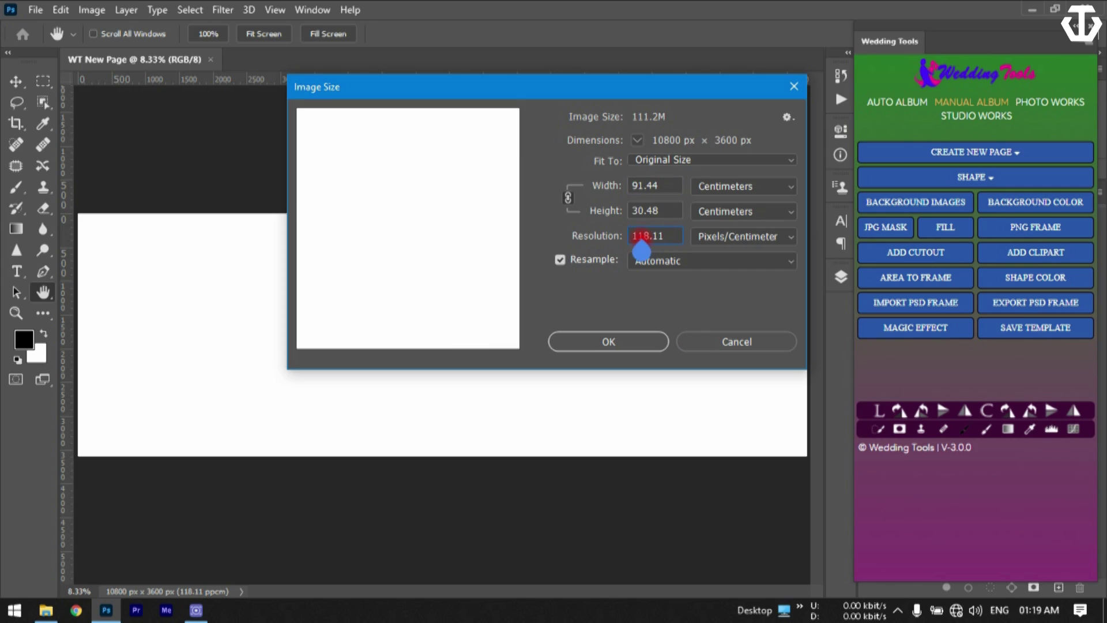
{"action": "left_click", "coordinate": [750, 348]}
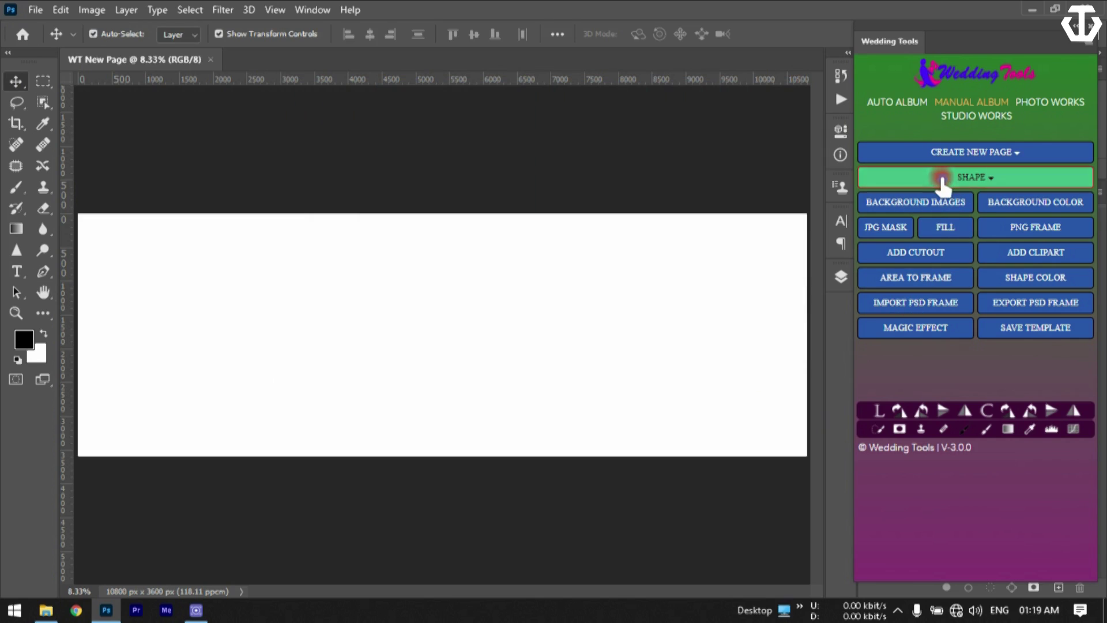
- Create sample pages from the 20X40 and A6 size presets, closing each one again
{"action": "left_click", "coordinate": [942, 152]}
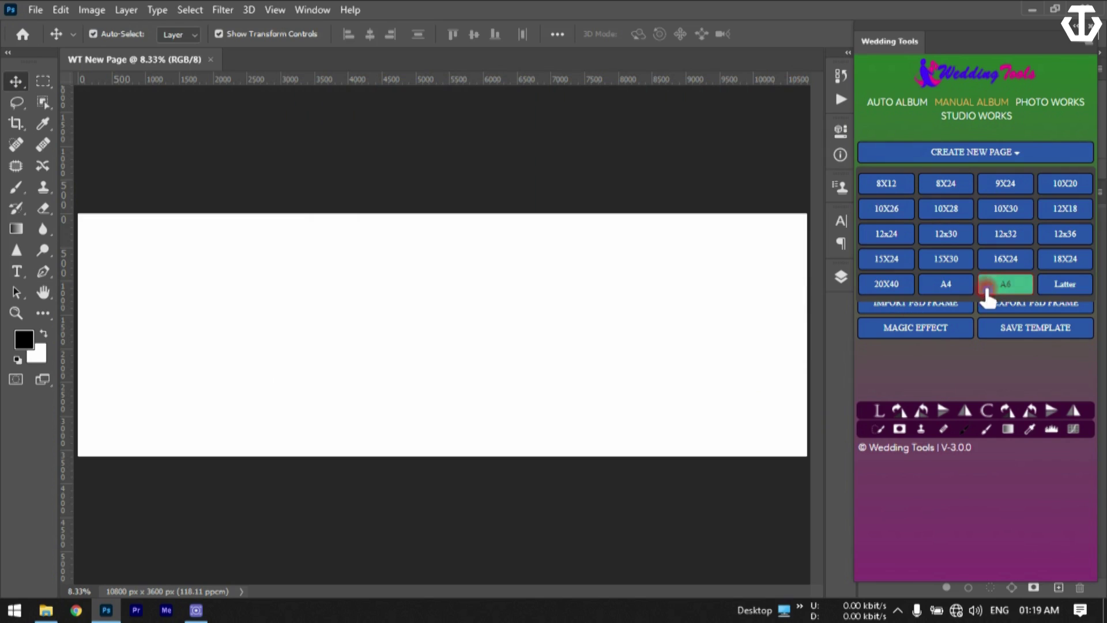
{"action": "left_click", "coordinate": [885, 284]}
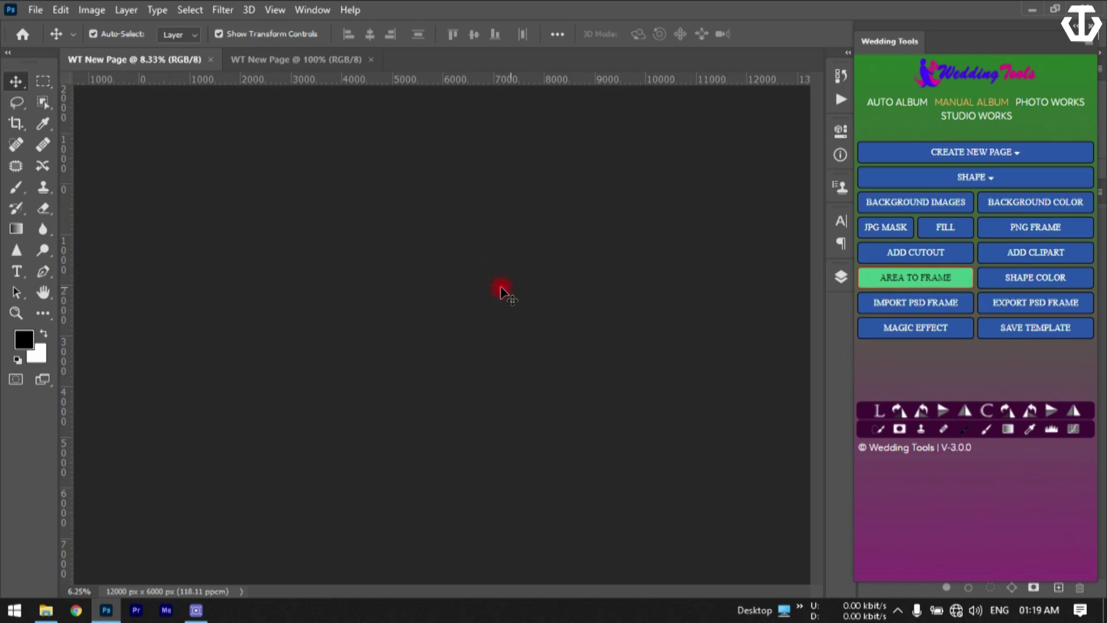
{"action": "left_click", "coordinate": [370, 59]}
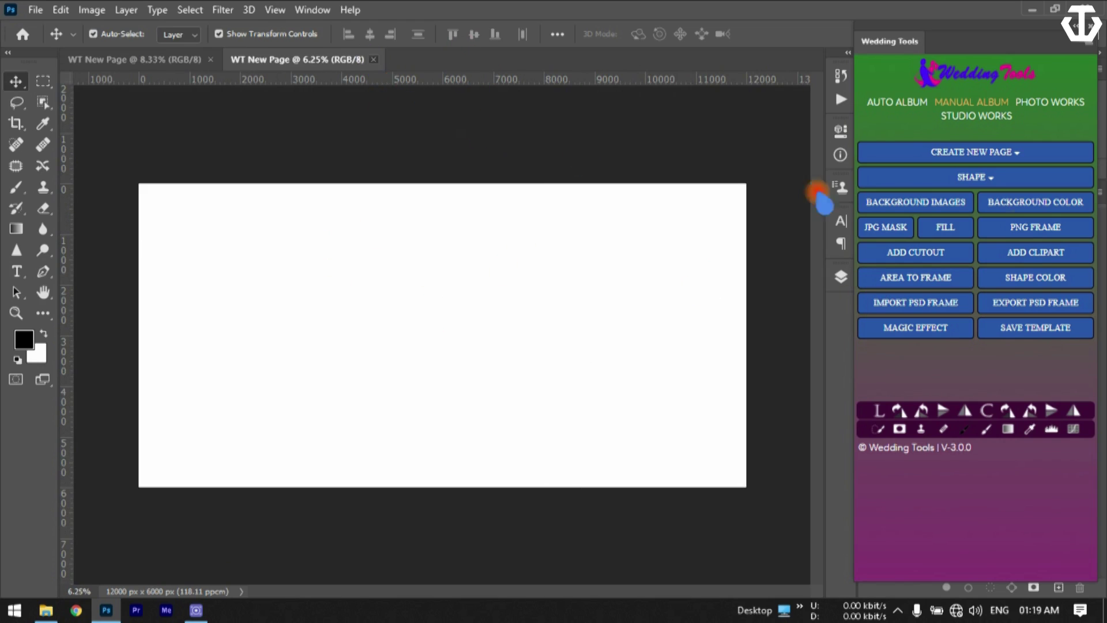
{"action": "left_click", "coordinate": [923, 153]}
{"action": "left_click", "coordinate": [1068, 285]}
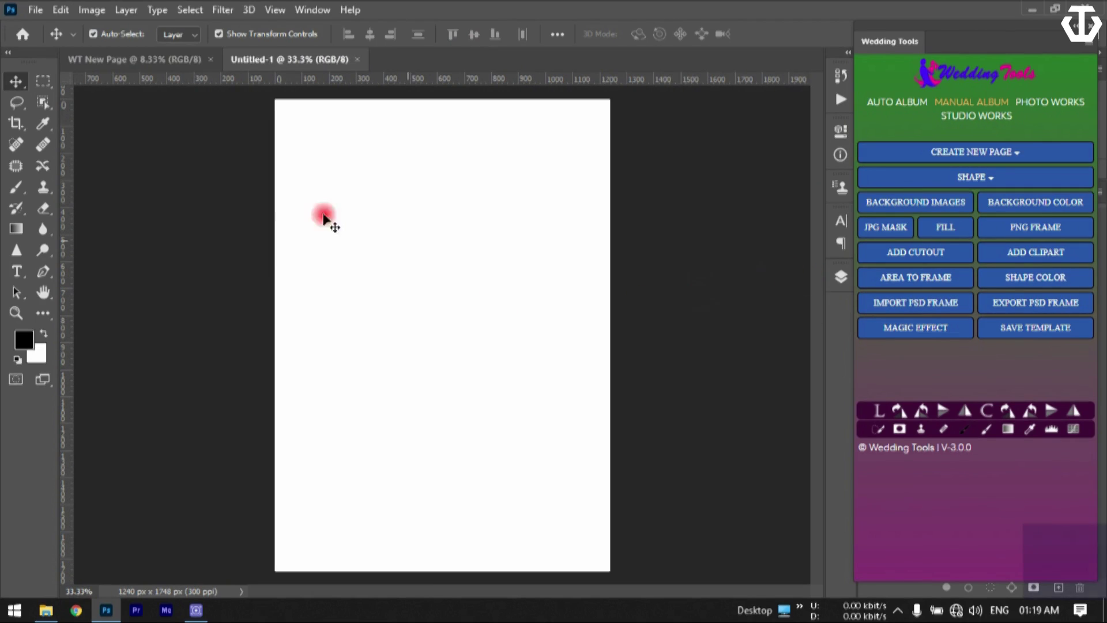
{"action": "left_click", "coordinate": [369, 59]}
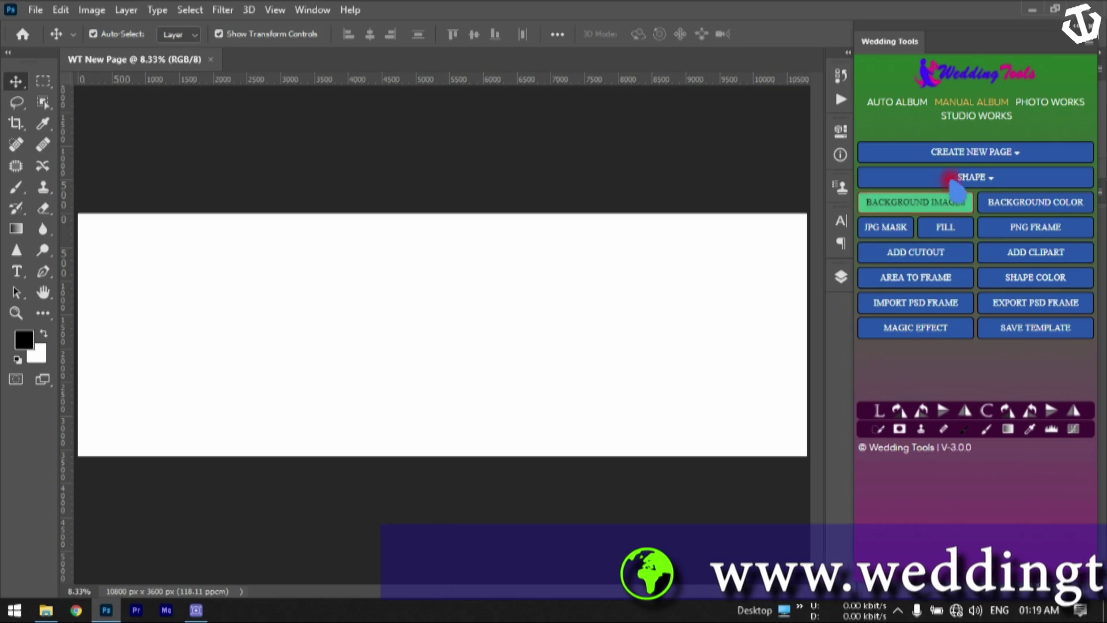
- Examine the Shape library in Manual Album and compare it with the Make-up Brushes collection in Photo Works
{"action": "left_click", "coordinate": [948, 177]}
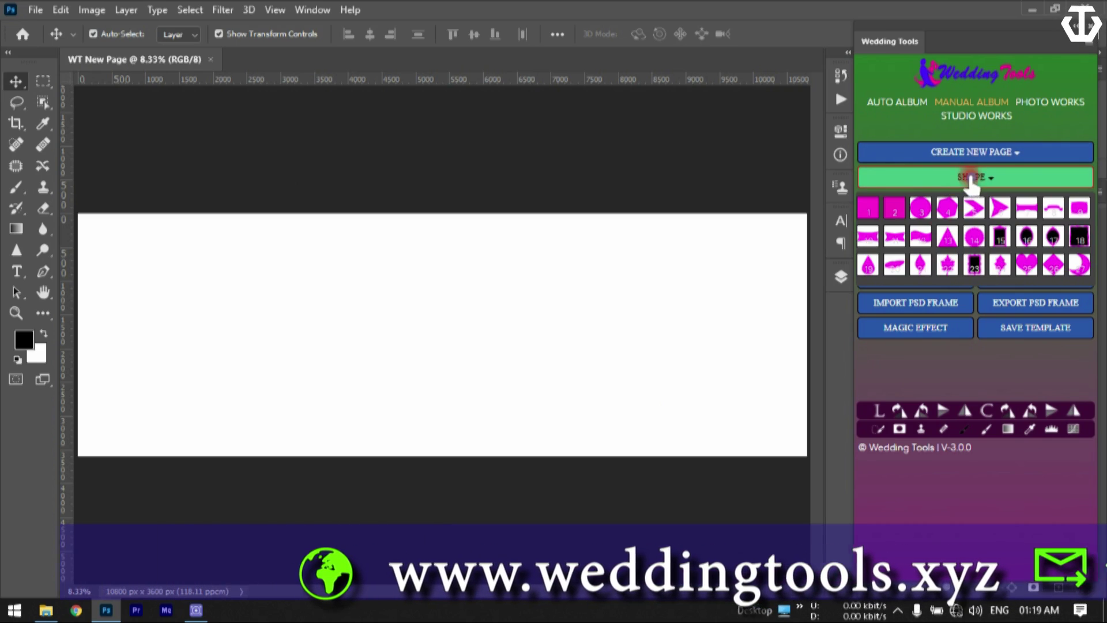
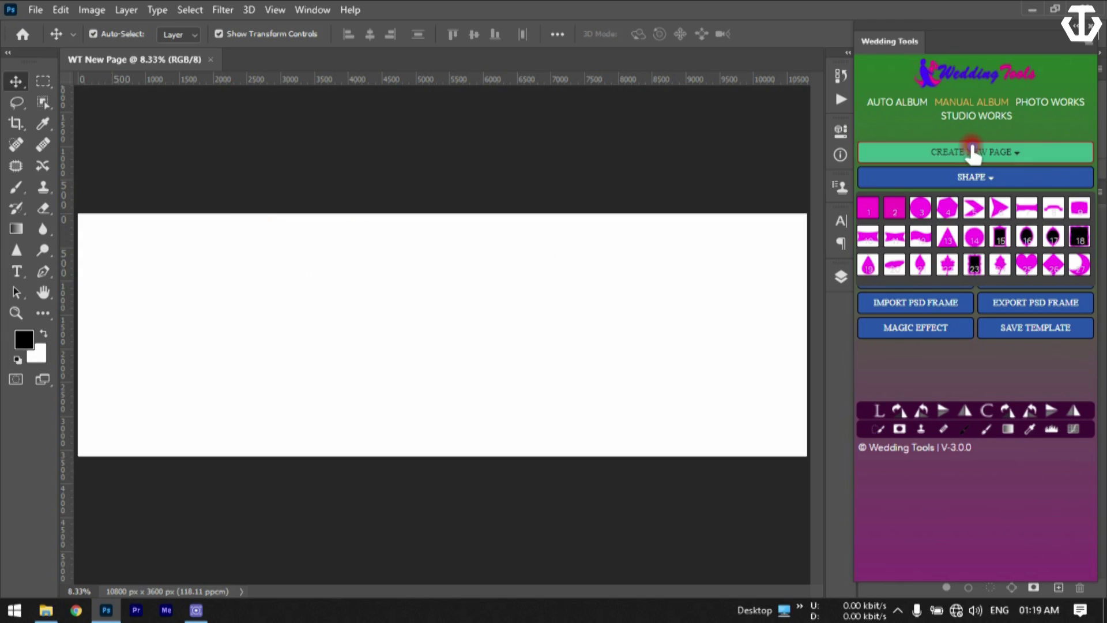
{"action": "left_click", "coordinate": [1055, 106]}
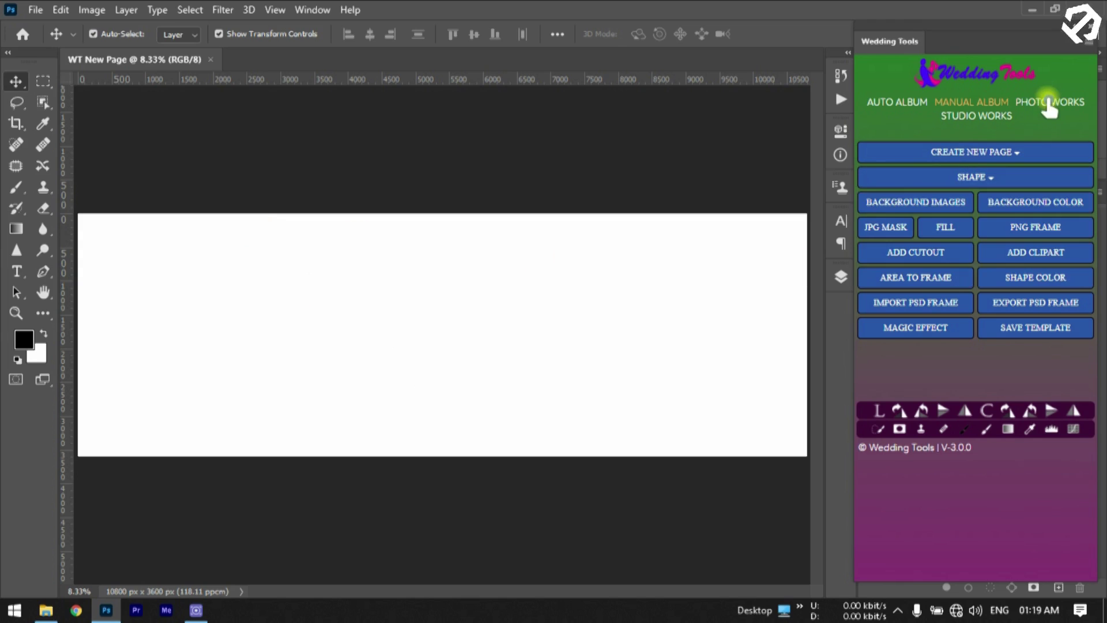
{"action": "left_click", "coordinate": [982, 178]}
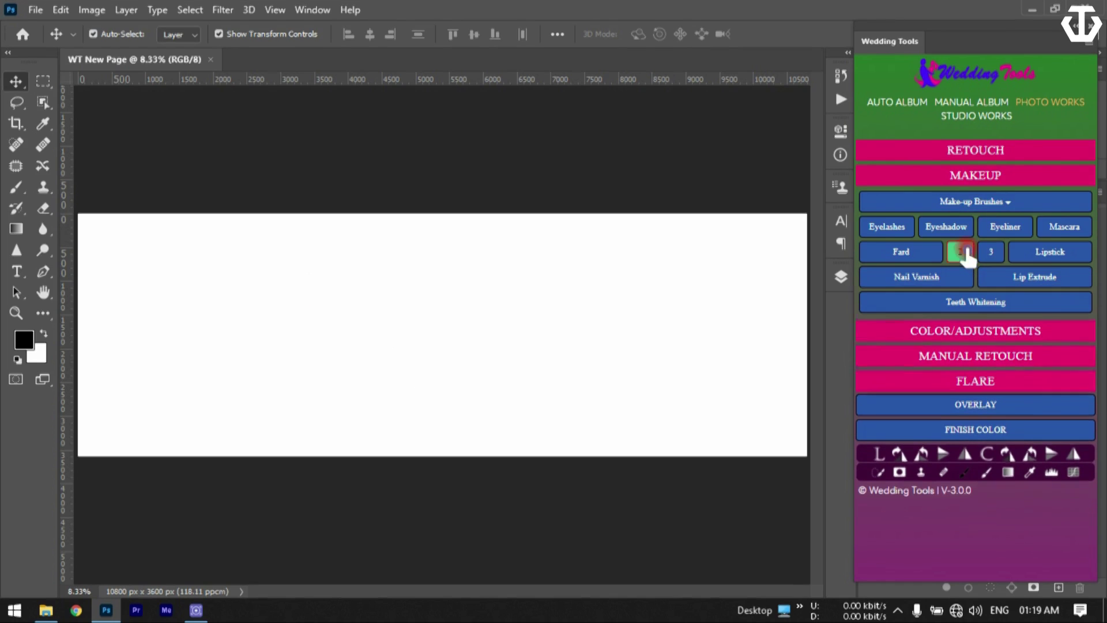
{"action": "left_click", "coordinate": [969, 203]}
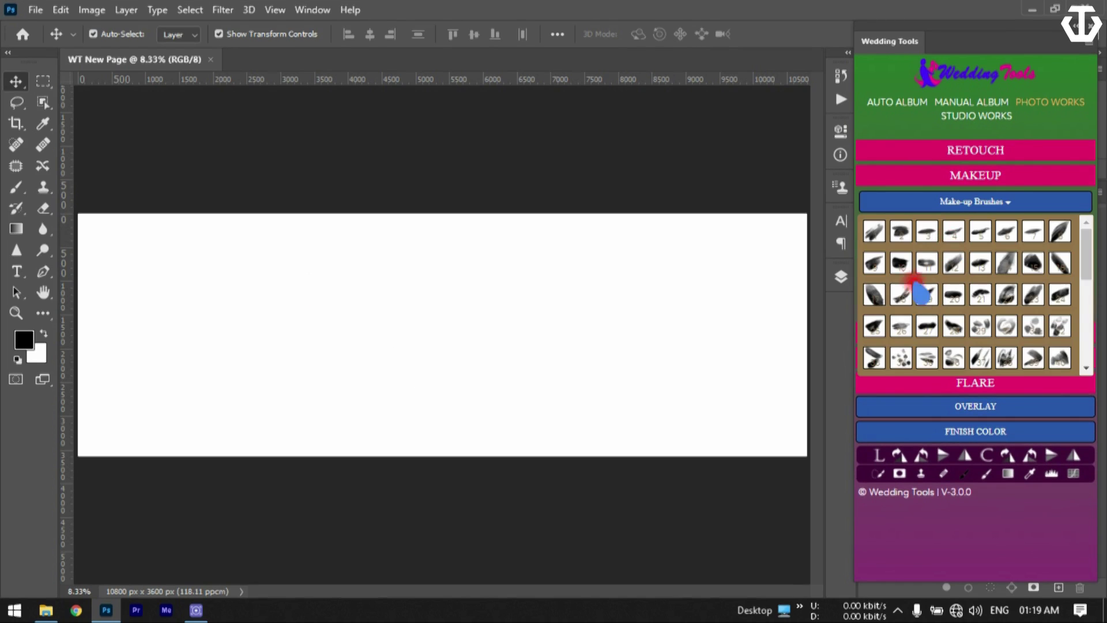
{"action": "left_click", "coordinate": [1033, 296]}
{"action": "left_click", "coordinate": [963, 203]}
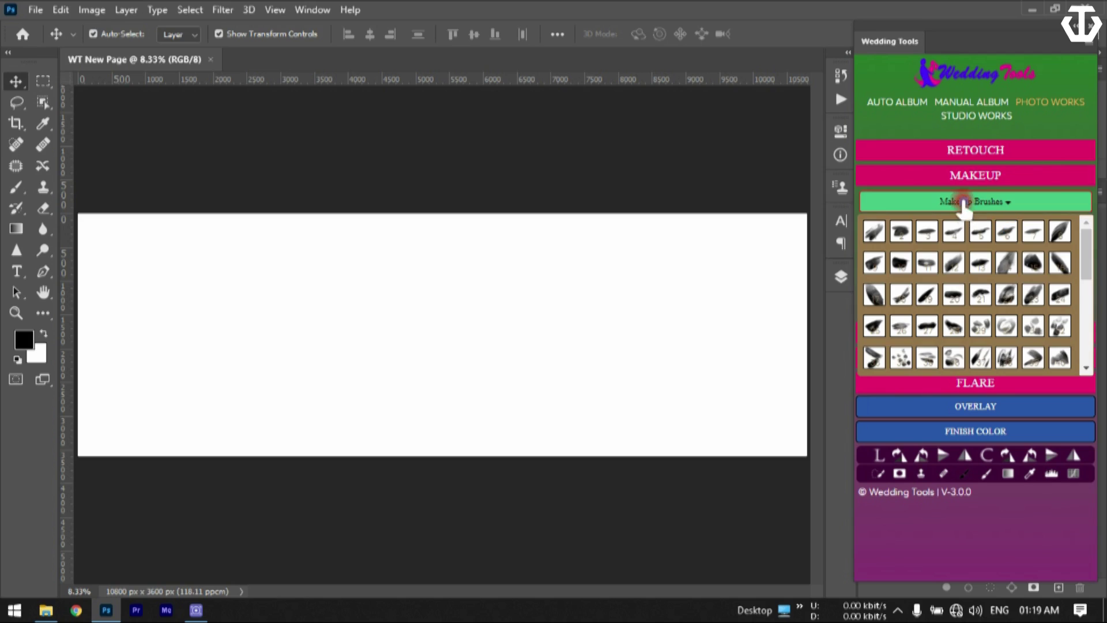
- Add hexagon shape 4 from the Manual Album shapes and place it near the left end of the blank page
{"action": "left_click", "coordinate": [980, 106]}
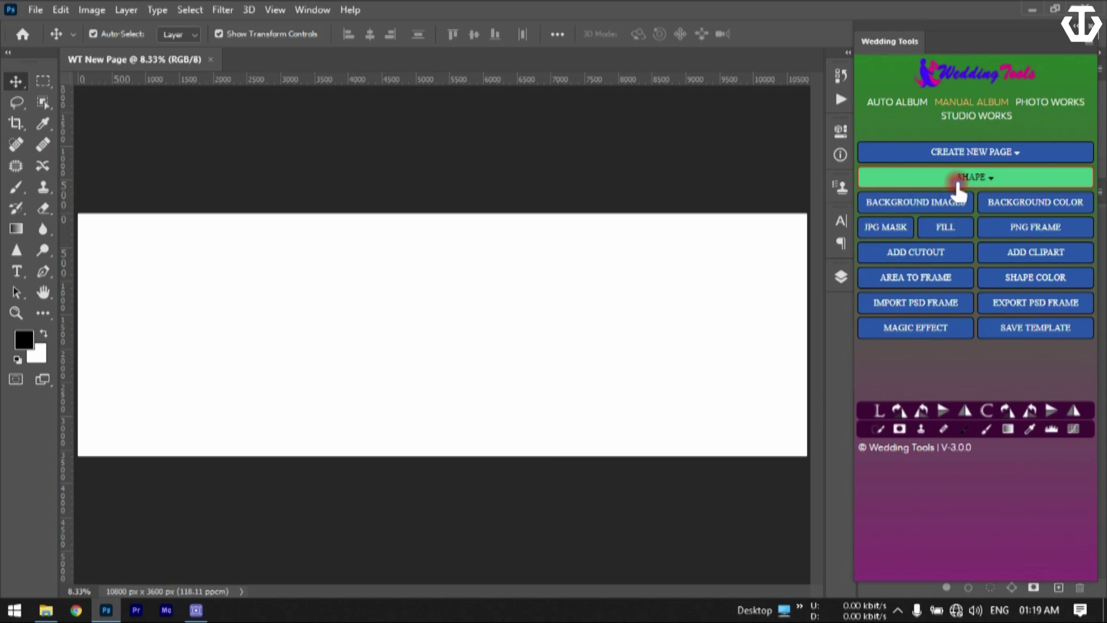
{"action": "left_click", "coordinate": [891, 178]}
{"action": "left_click", "coordinate": [970, 233]}
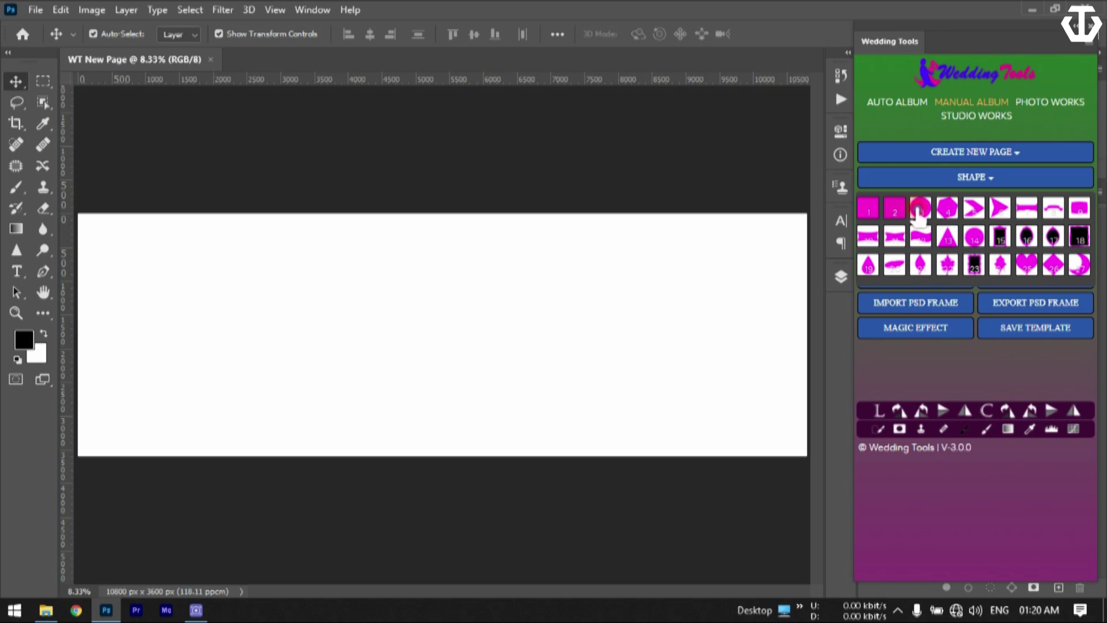
{"action": "left_click", "coordinate": [950, 212]}
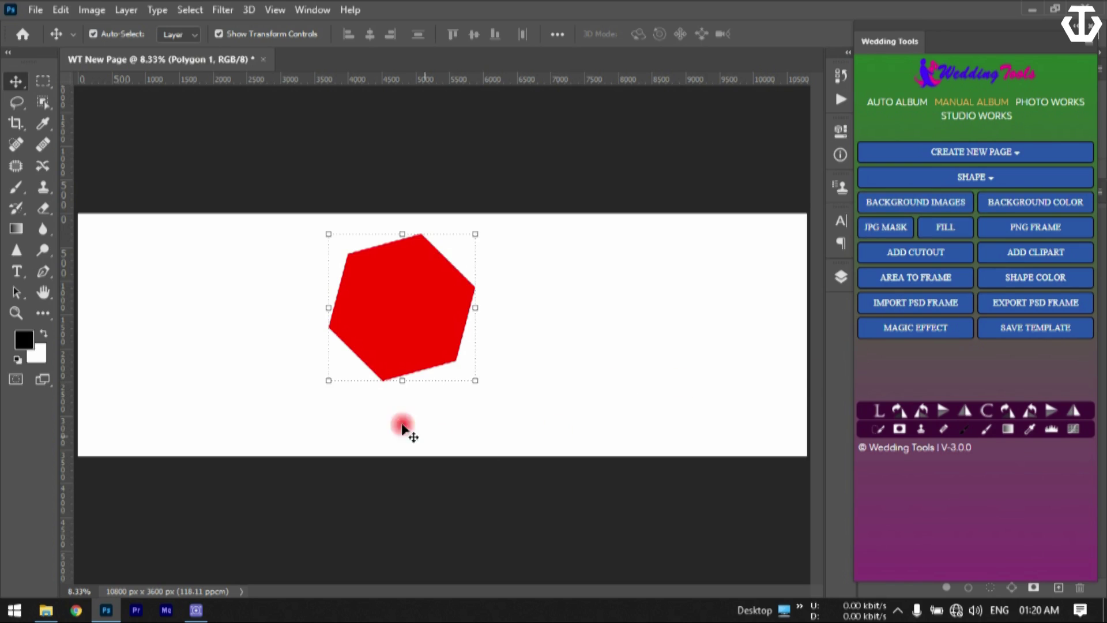
{"action": "left_click_drag", "start_coordinate": [401, 344], "coordinate": [217, 324]}
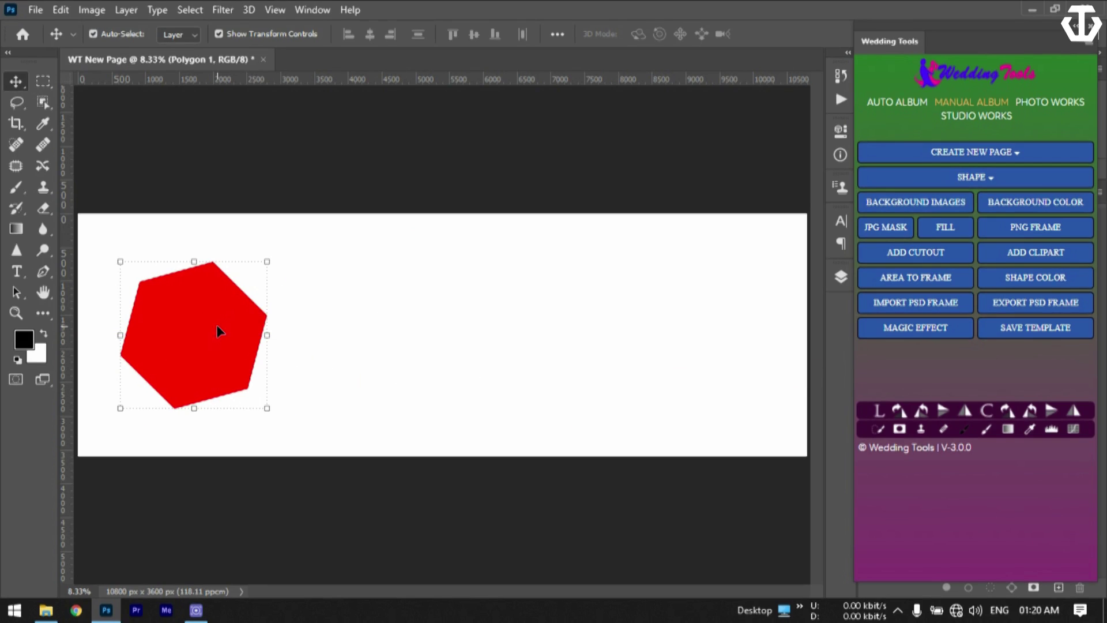
- Add square shape 1 to the page and place it near the right end, opposite the hexagon
{"action": "left_click", "coordinate": [981, 180]}
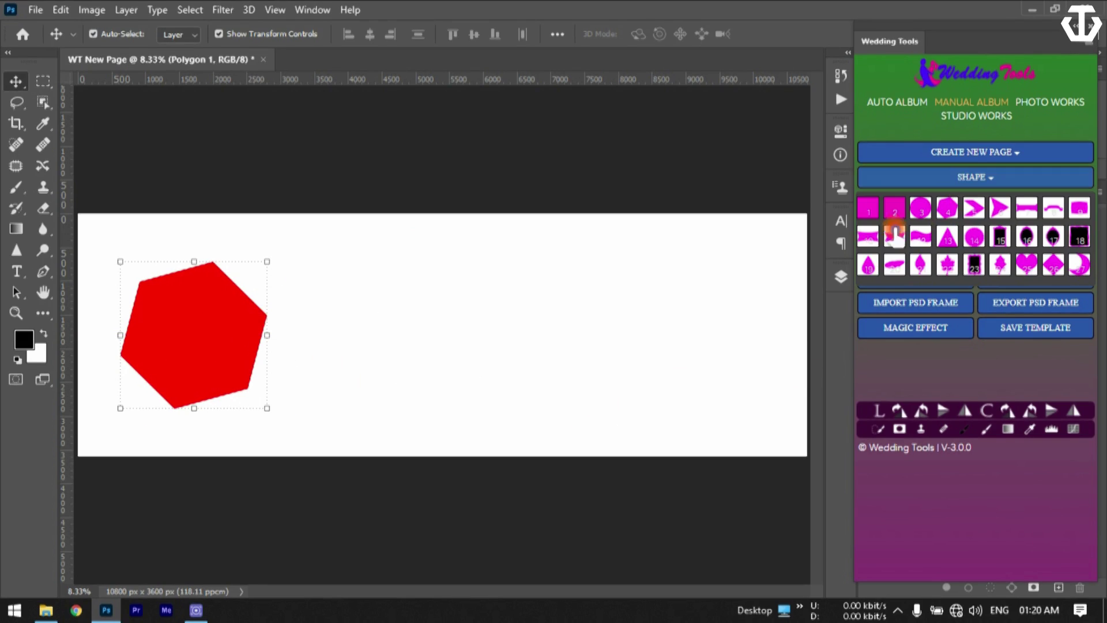
{"action": "left_click", "coordinate": [868, 210]}
{"action": "left_click_drag", "start_coordinate": [470, 337], "coordinate": [717, 328]}
- Try to add banner shape 11 to the page and reopen the shape library
{"action": "left_click", "coordinate": [965, 185]}
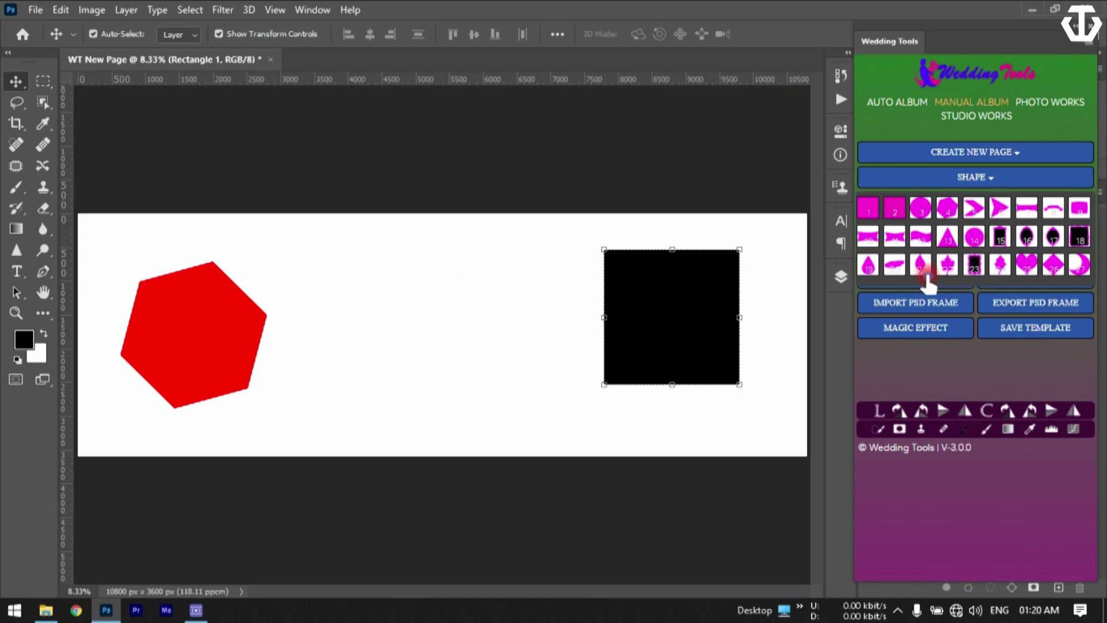
{"action": "left_click", "coordinate": [897, 238]}
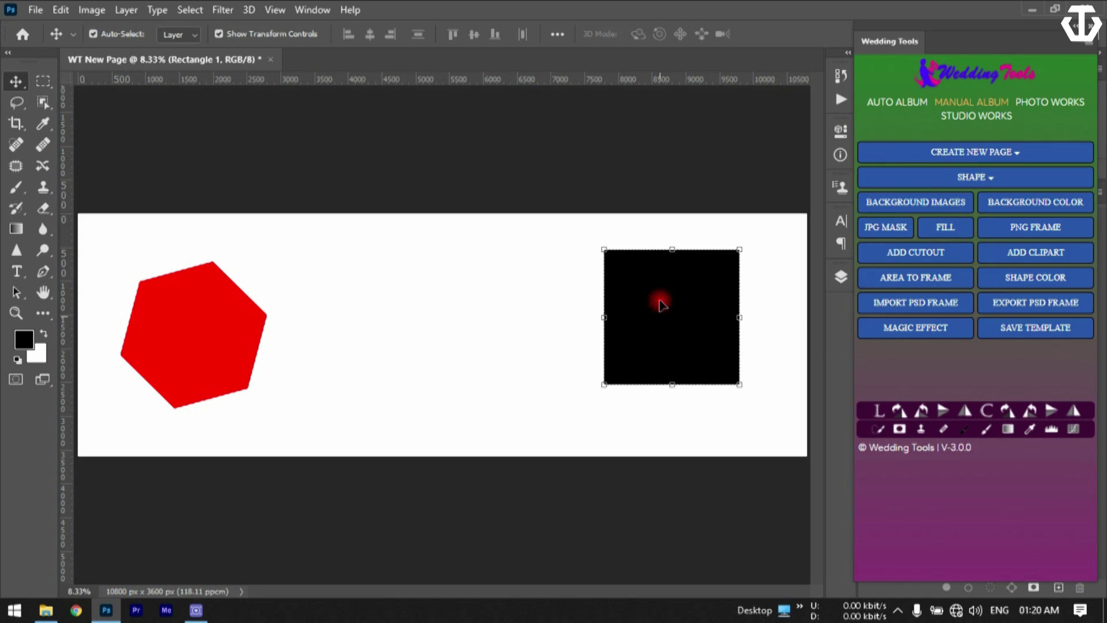
{"action": "left_click", "coordinate": [920, 174]}
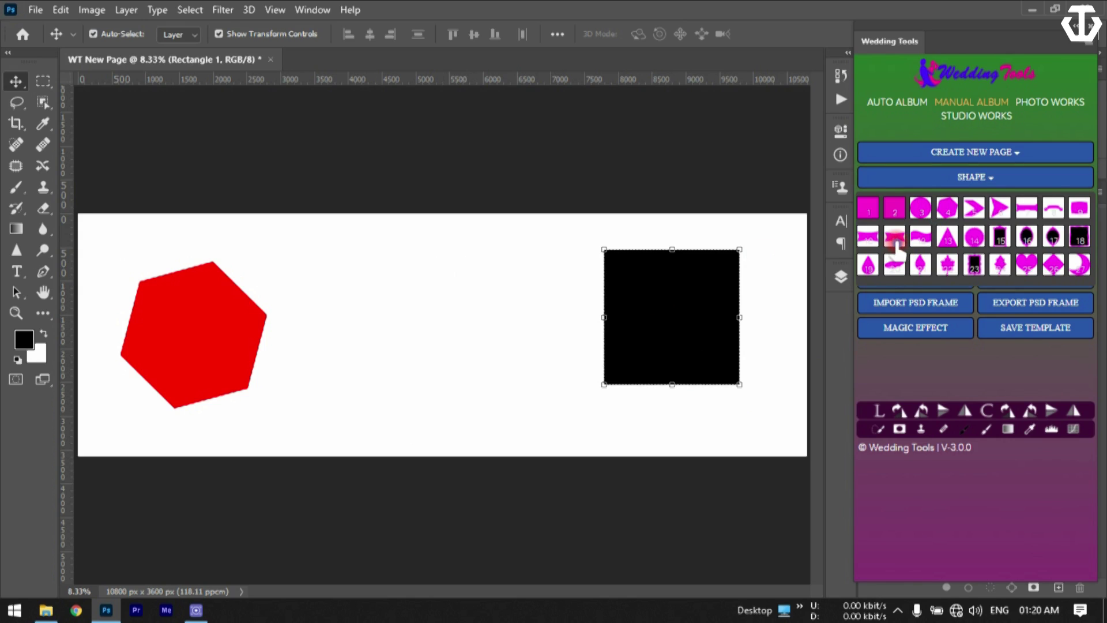
- Switch to the desktop to view the Wedding Tools Shapes and Brushes files, and return to Photoshop
{"action": "left_click", "coordinate": [44, 609]}
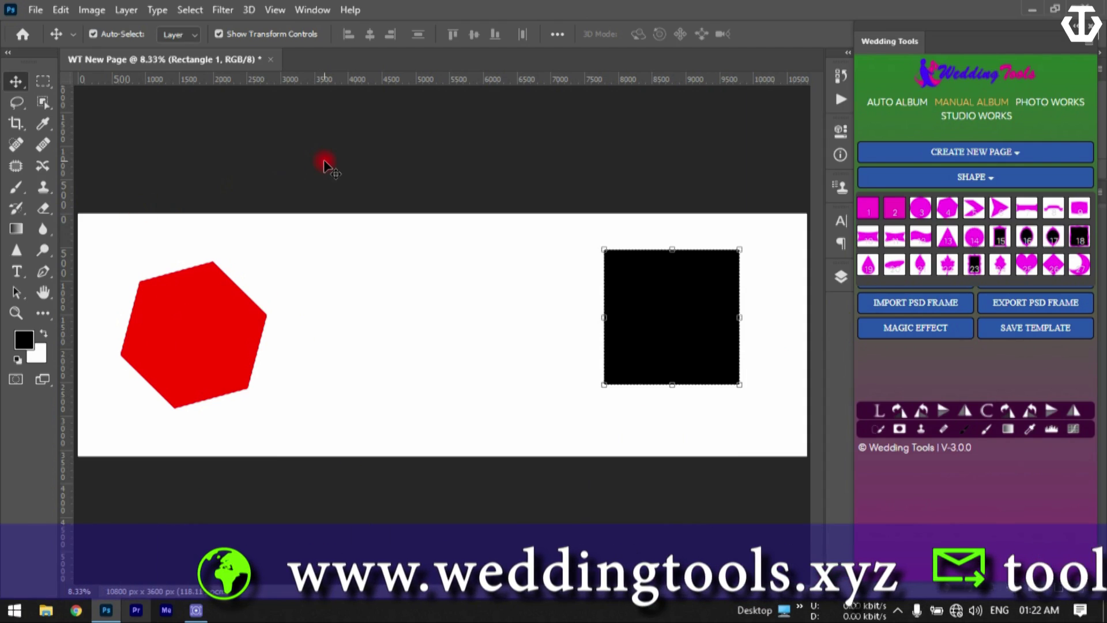
{"action": "left_click", "coordinate": [1027, 10]}
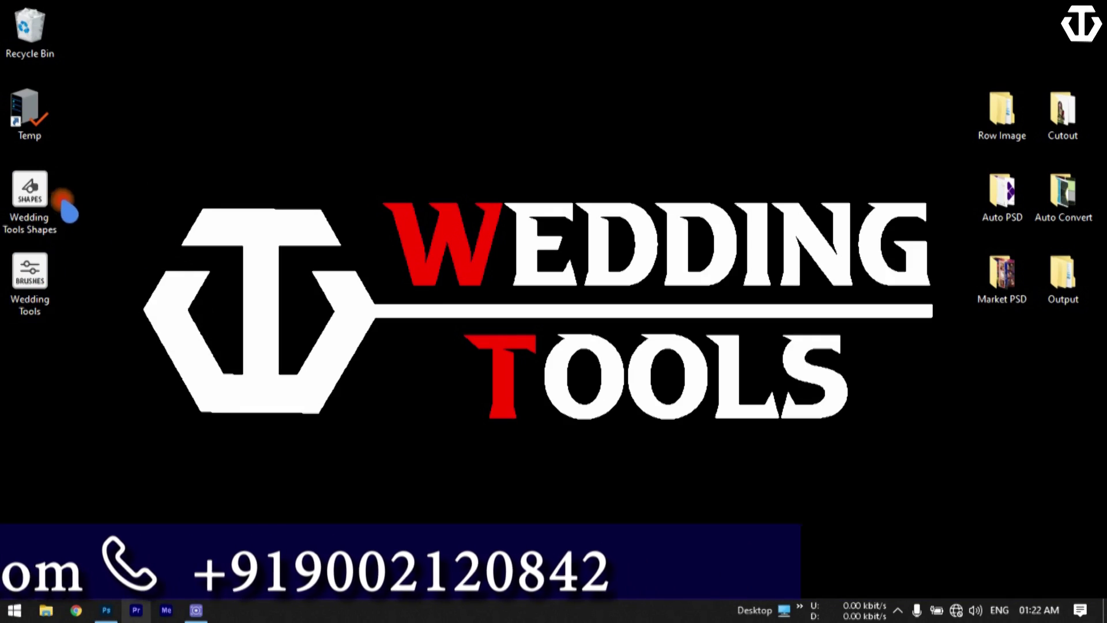
{"action": "left_click", "coordinate": [106, 610]}
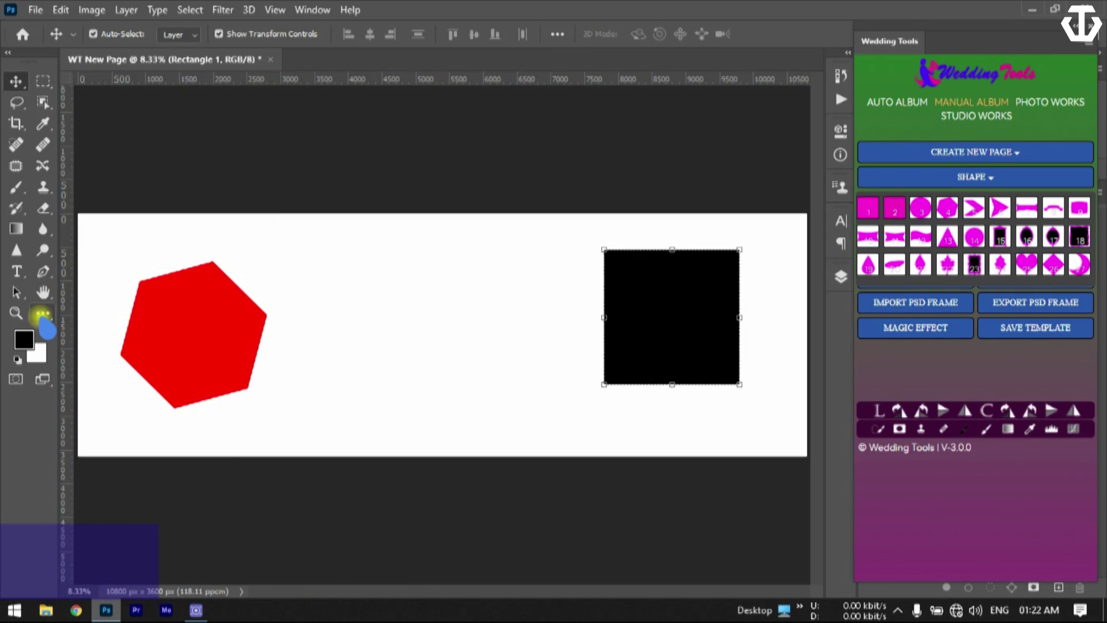
{"action": "left_click", "coordinate": [43, 315]}
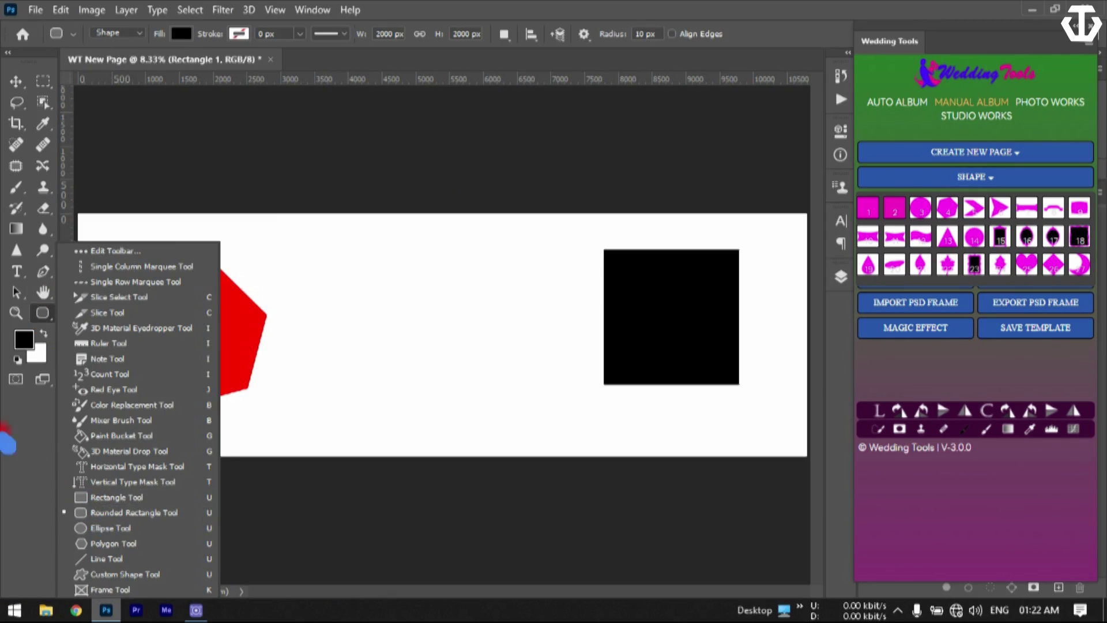
{"action": "left_click", "coordinate": [115, 512]}
{"action": "left_click", "coordinate": [583, 34]}
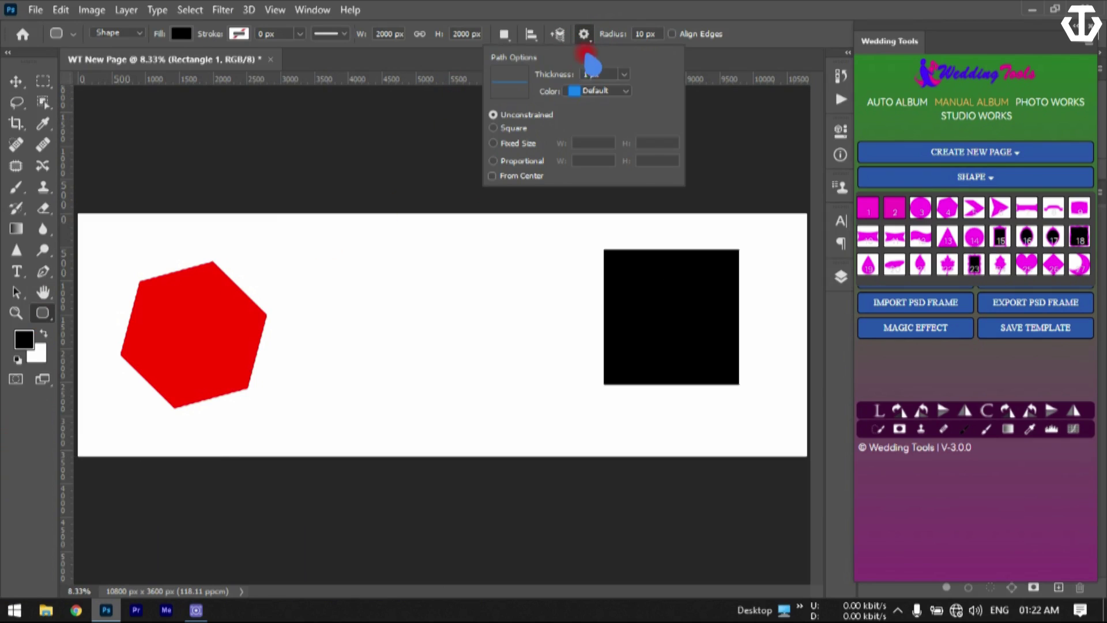
{"action": "left_click", "coordinate": [554, 35]}
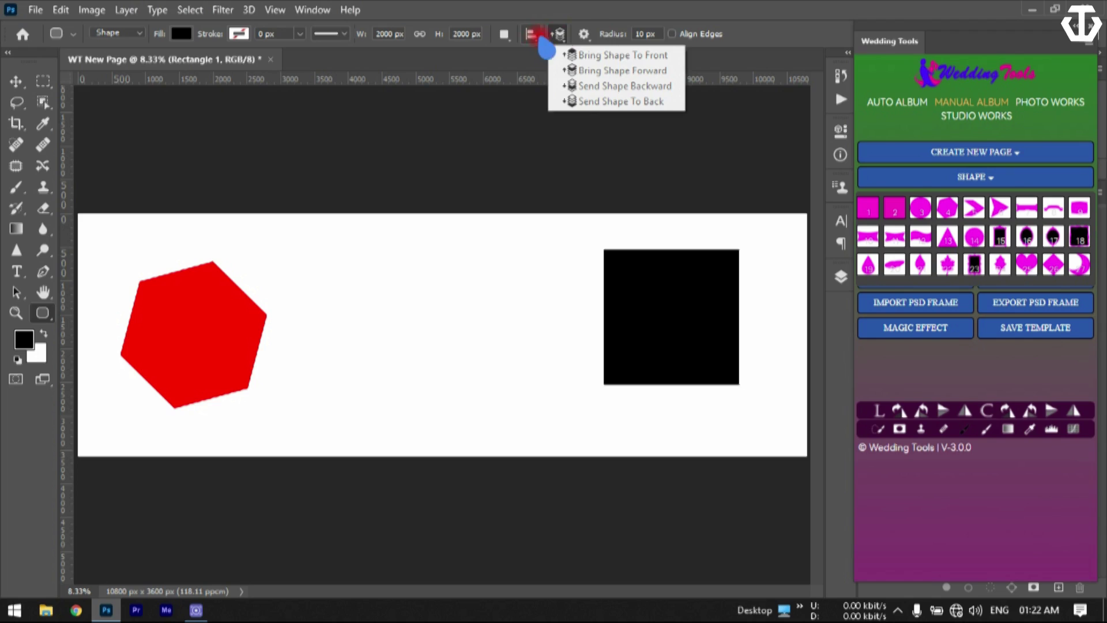
{"action": "left_click", "coordinate": [102, 458]}
{"action": "left_click", "coordinate": [51, 324]}
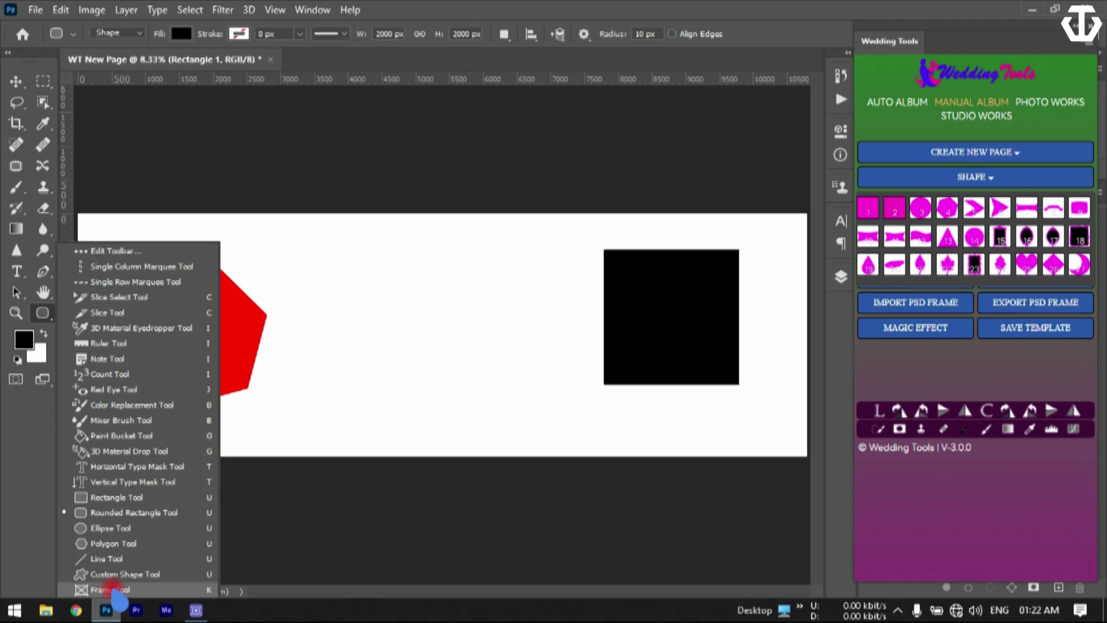
{"action": "left_click", "coordinate": [50, 442]}
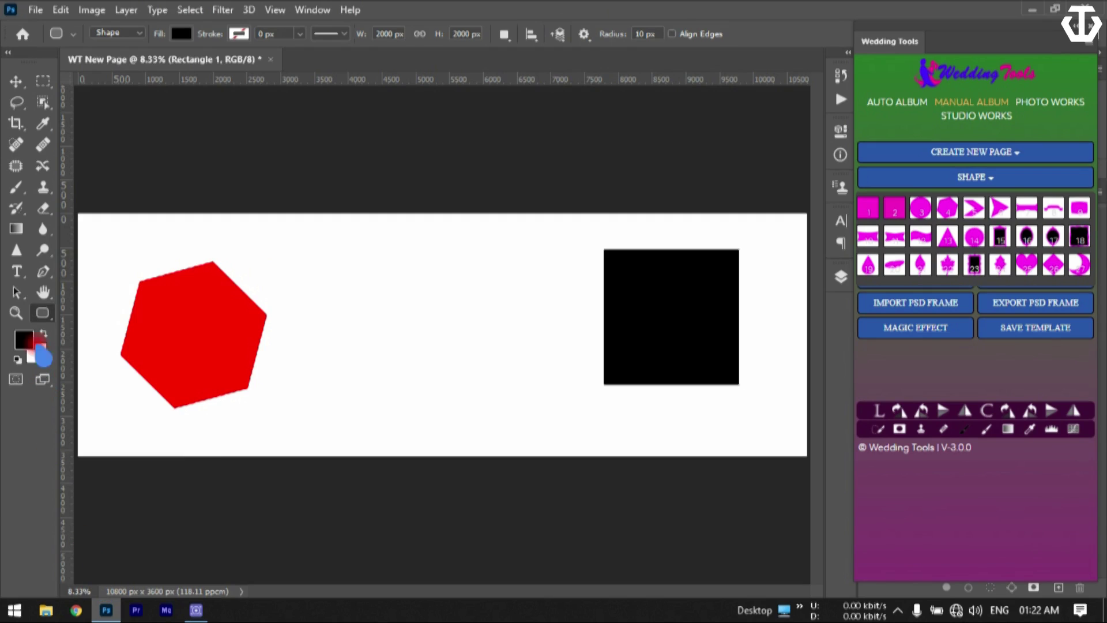
- Activate the Custom Shape Tool and expand the Leaf Trees group in its shape picker
{"action": "key", "text": "shift+u"}
{"action": "left_click", "coordinate": [656, 35]}
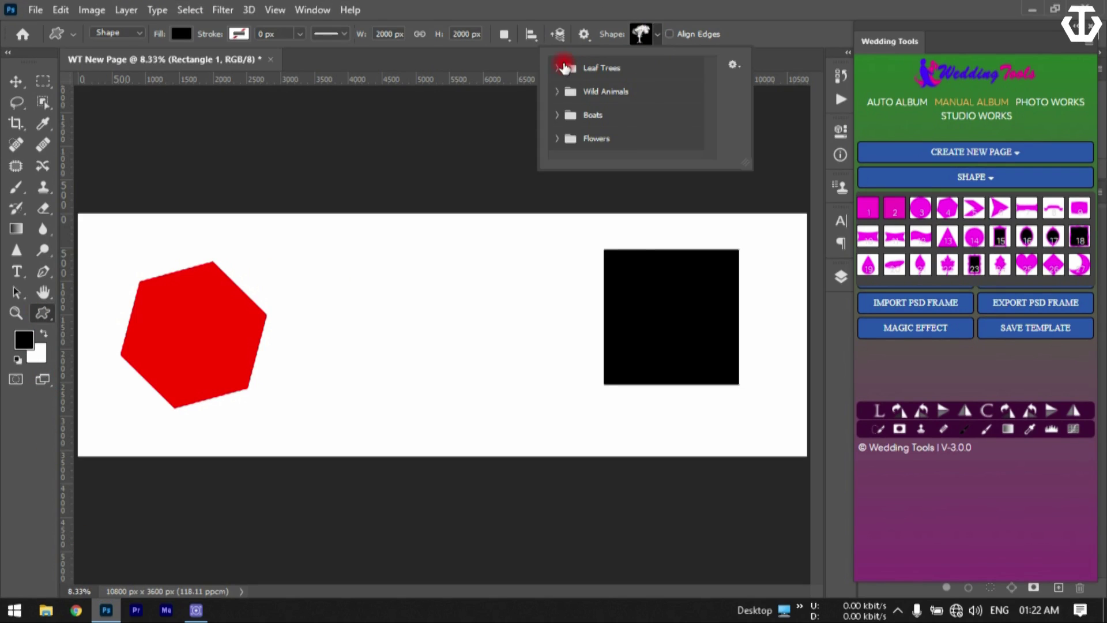
{"action": "left_click", "coordinate": [558, 67]}
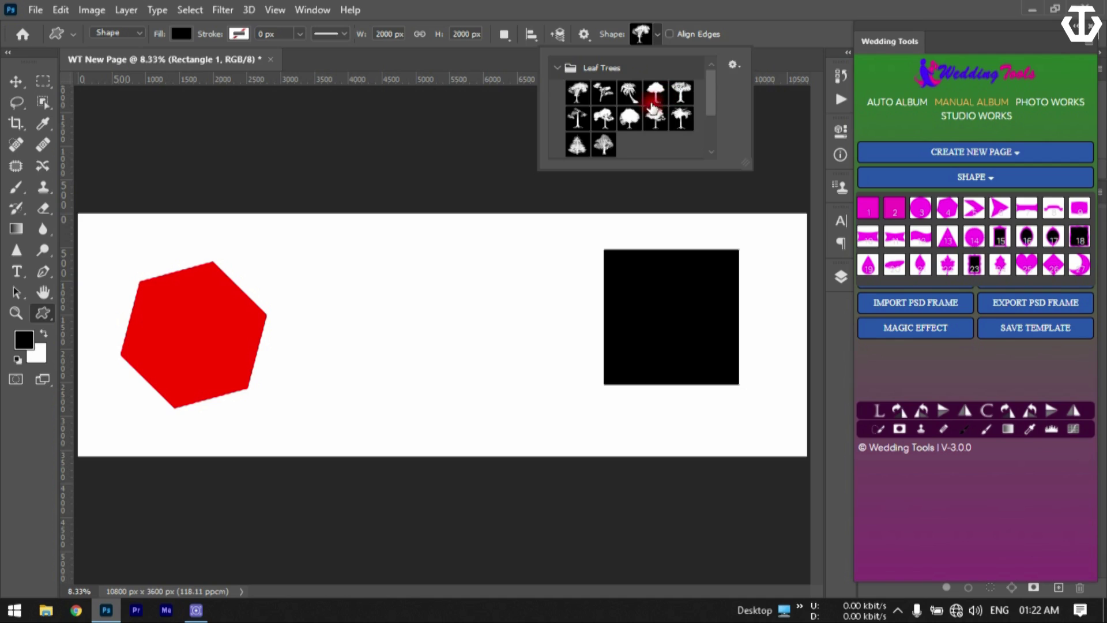
{"action": "mouse_move", "coordinate": [712, 137]}
{"action": "left_mouse_down"}
{"action": "mouse_move", "coordinate": [717, 112]}
{"action": "mouse_move", "coordinate": [715, 128]}
{"action": "left_mouse_up"}
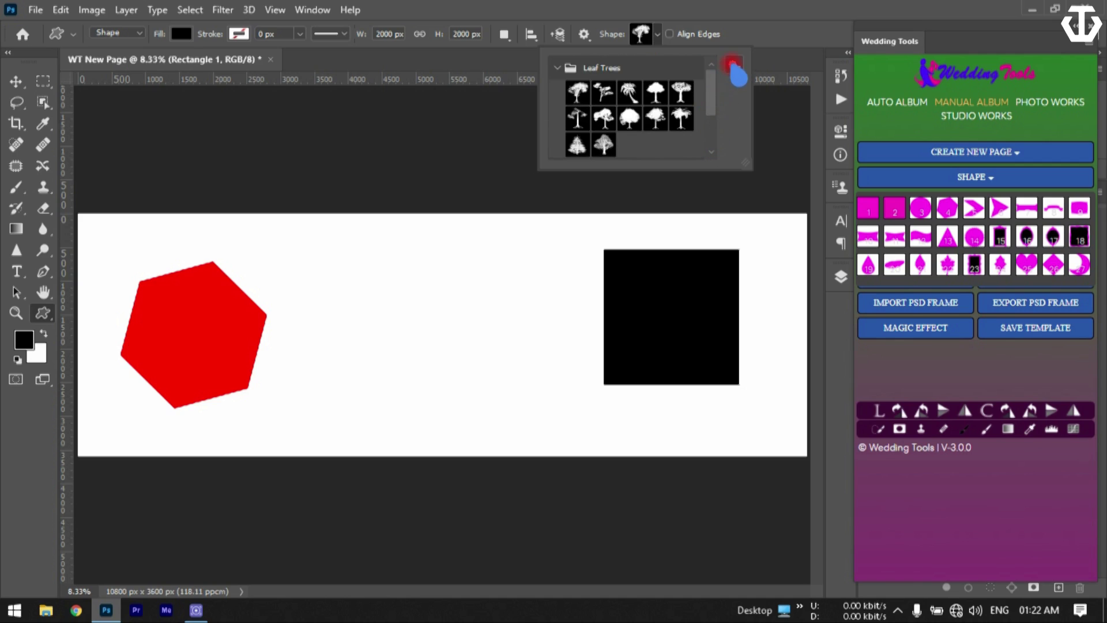
{"action": "left_click", "coordinate": [734, 63]}
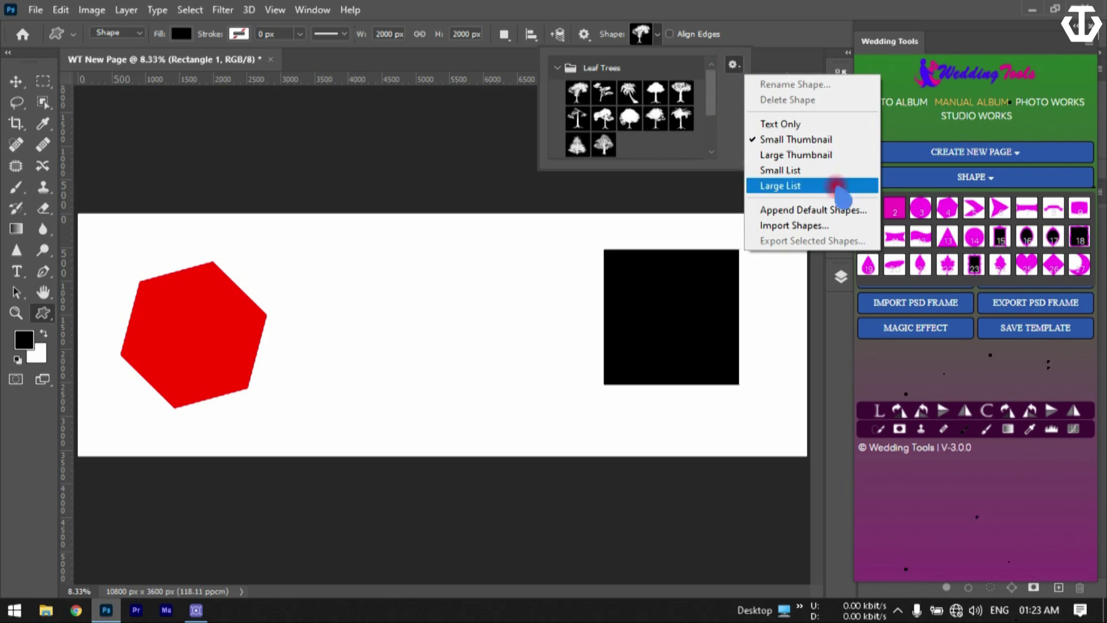
{"action": "left_click", "coordinate": [805, 227]}
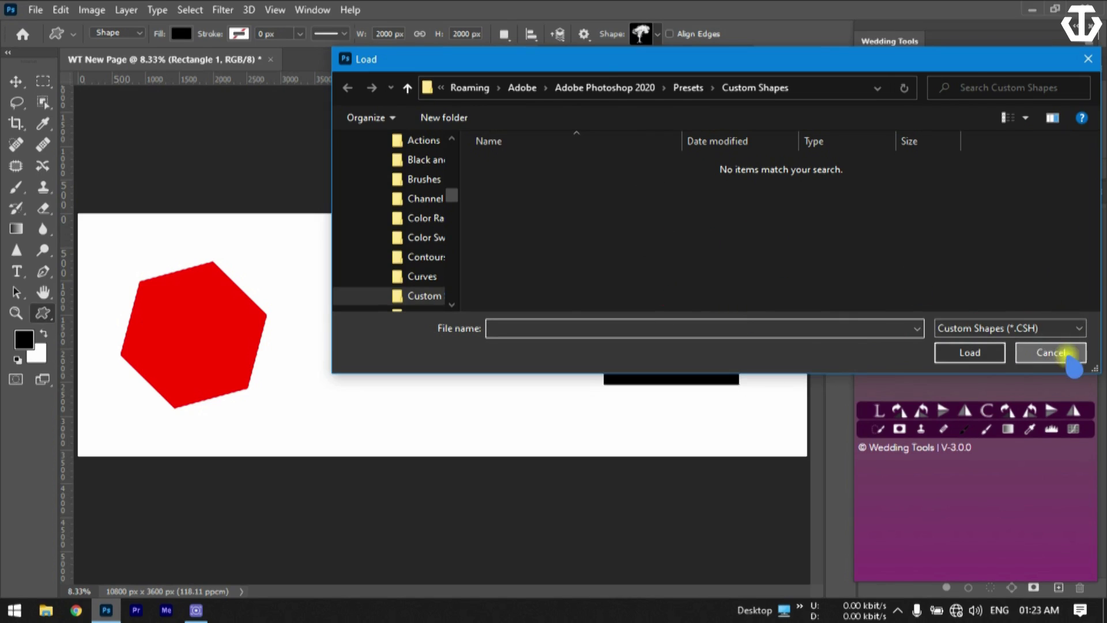
{"action": "left_click", "coordinate": [1050, 353]}
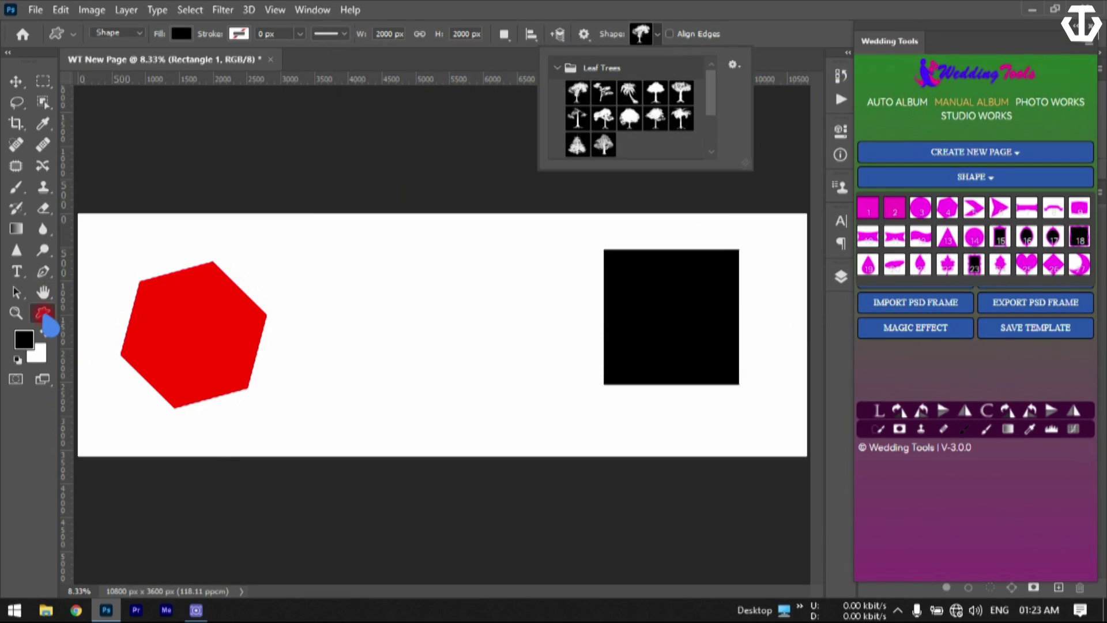
- Import the Wedding Tools Shapes CSH file from the Desktop into the Custom Shape Tool's shape library
{"action": "right_click", "coordinate": [43, 316]}
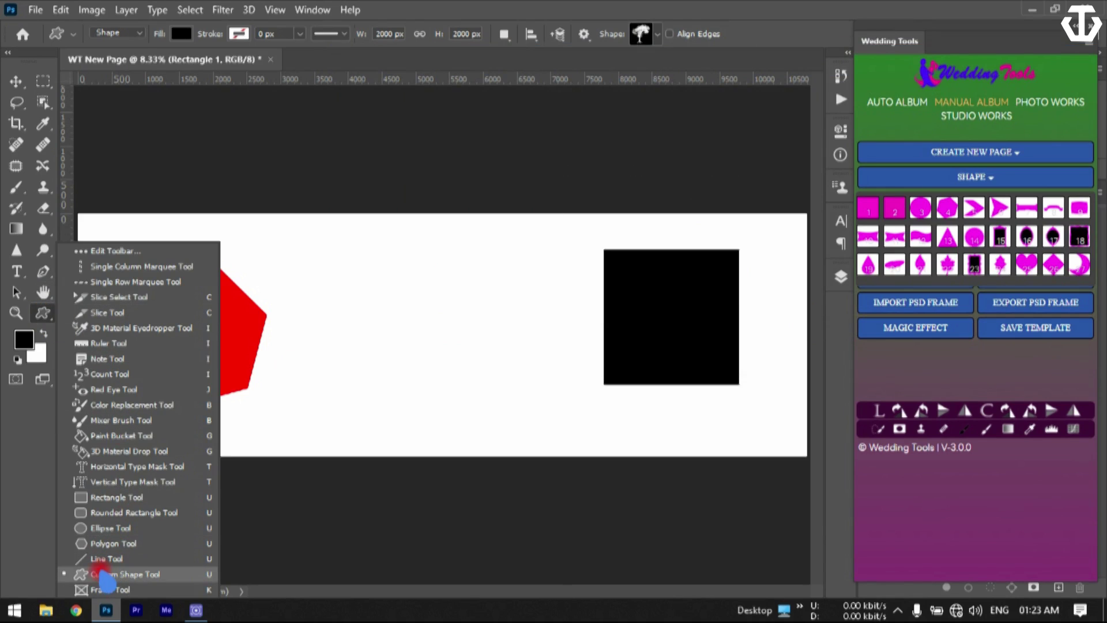
{"action": "left_click", "coordinate": [136, 574]}
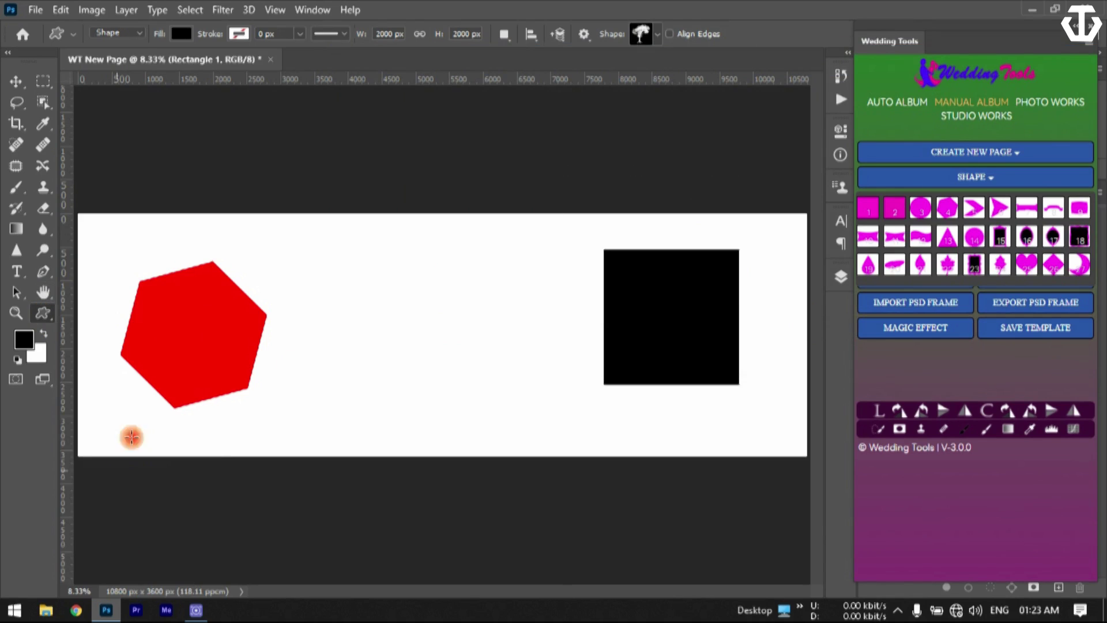
{"action": "left_click", "coordinate": [658, 34]}
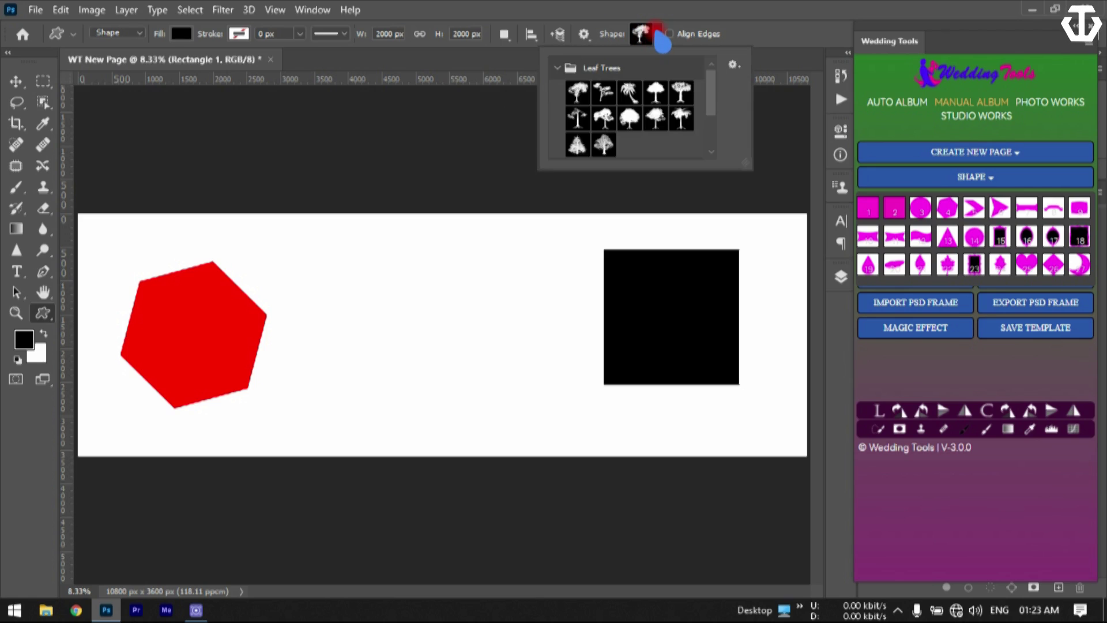
{"action": "left_click", "coordinate": [734, 64]}
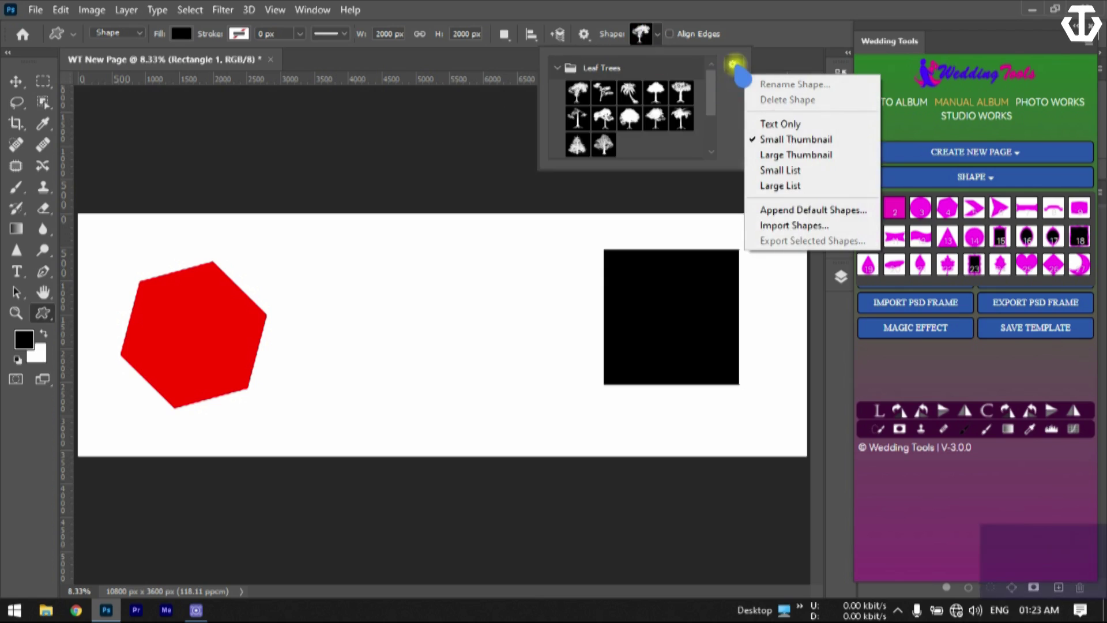
{"action": "left_click", "coordinate": [807, 227]}
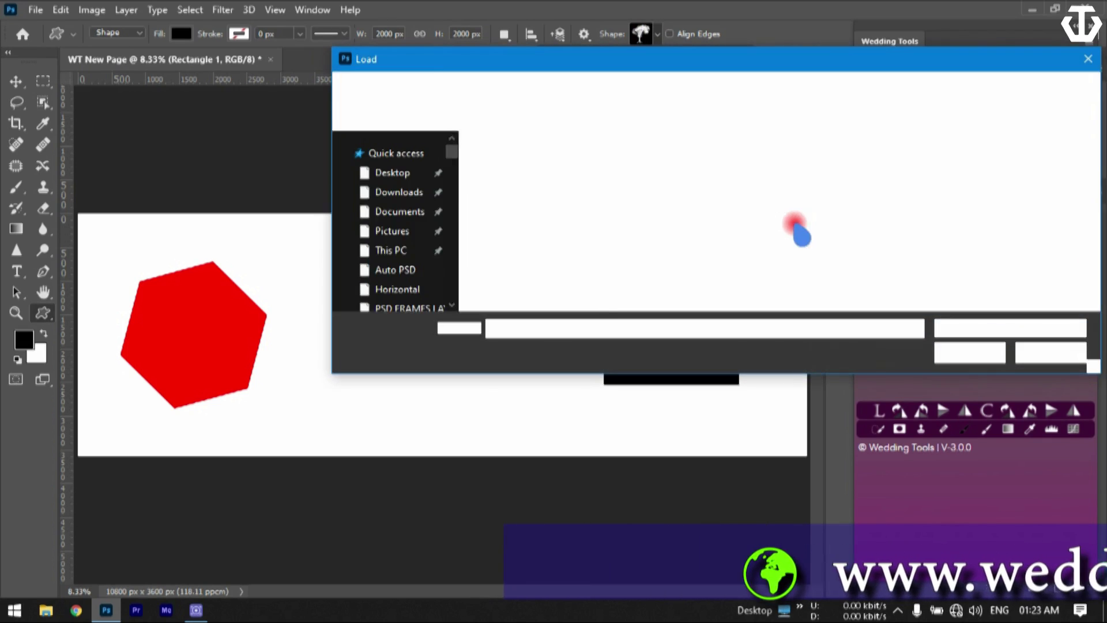
{"action": "left_click_drag", "start_coordinate": [453, 196], "coordinate": [454, 143]}
{"action": "left_click", "coordinate": [389, 174]}
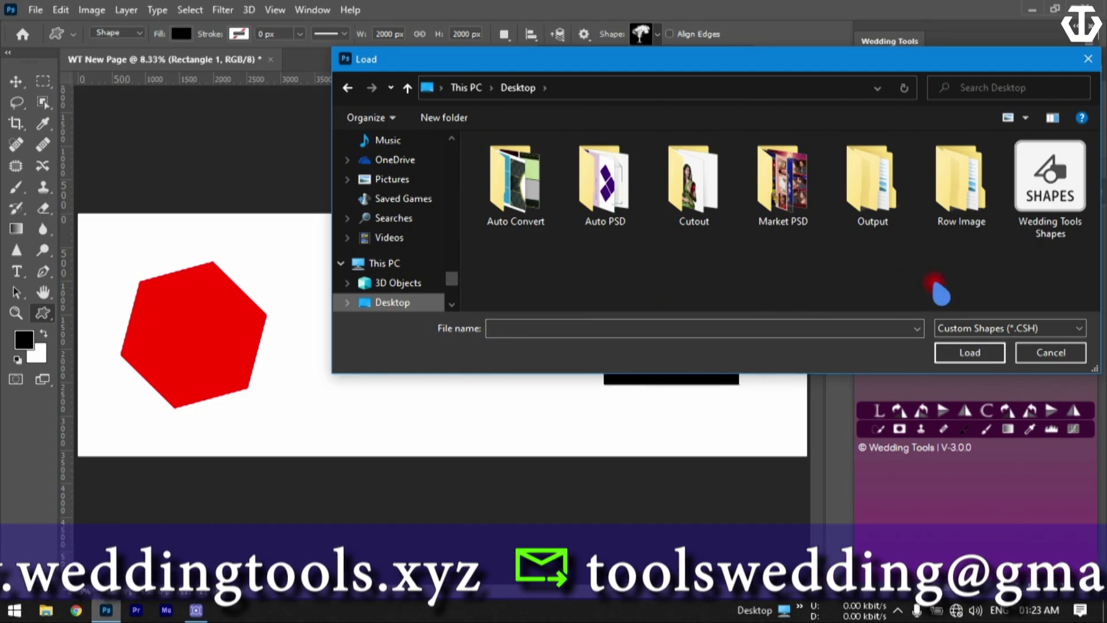
{"action": "left_click", "coordinate": [1055, 230]}
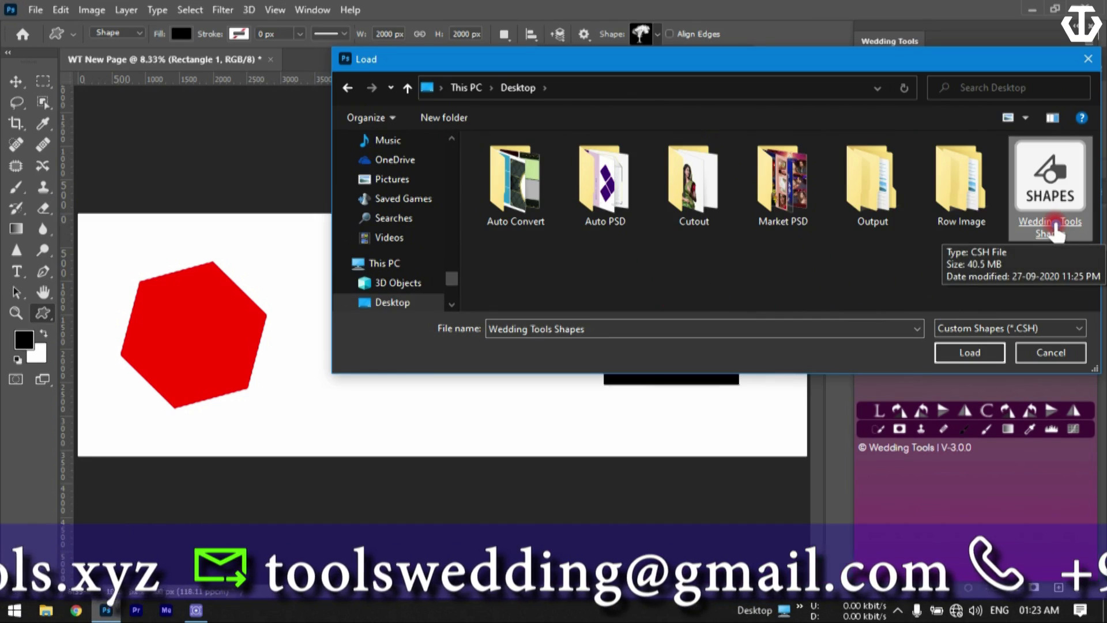
{"action": "double_click", "coordinate": [1055, 229]}
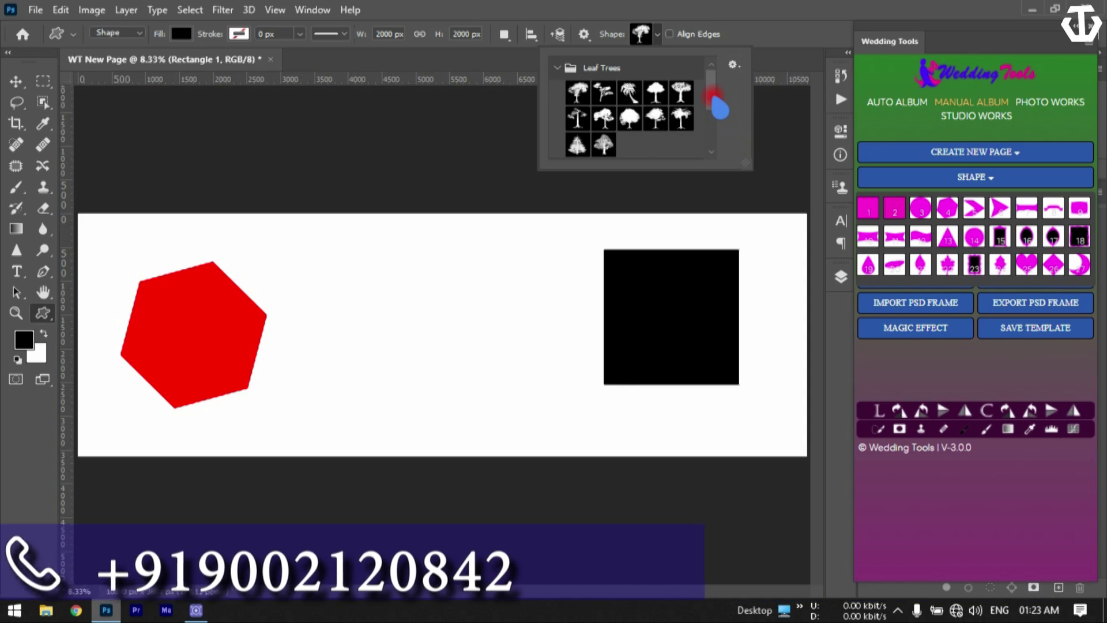
- Expand the Wedding Tools Shapes group, enlarge the shape picker, browse the imported shapes, and close the picker
{"action": "left_click_drag", "start_coordinate": [728, 104], "coordinate": [715, 144]}
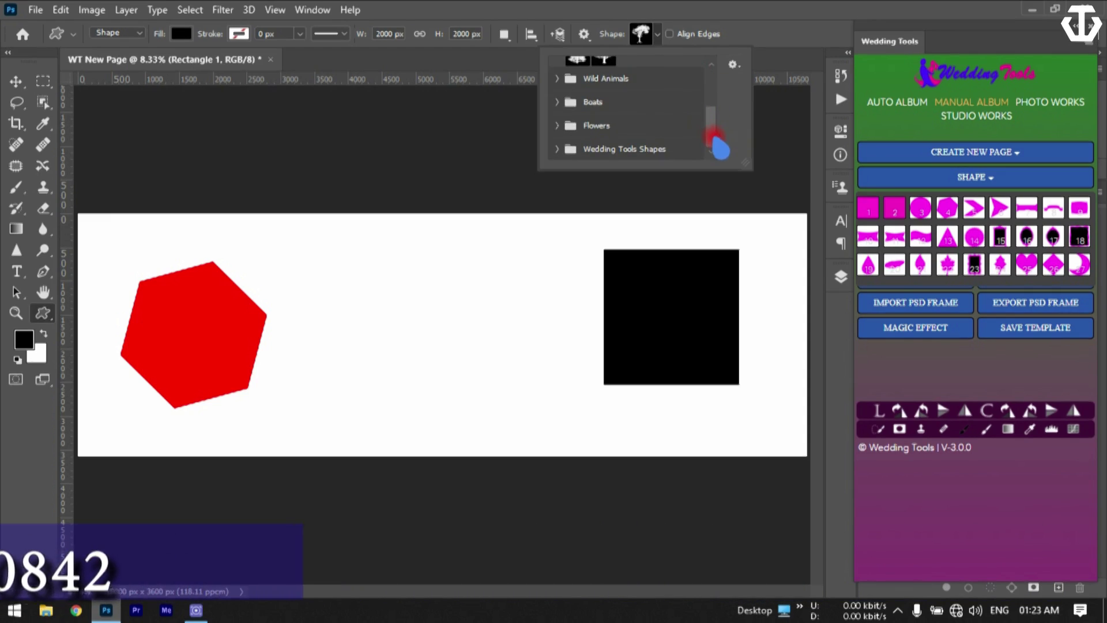
{"action": "left_click", "coordinate": [611, 153]}
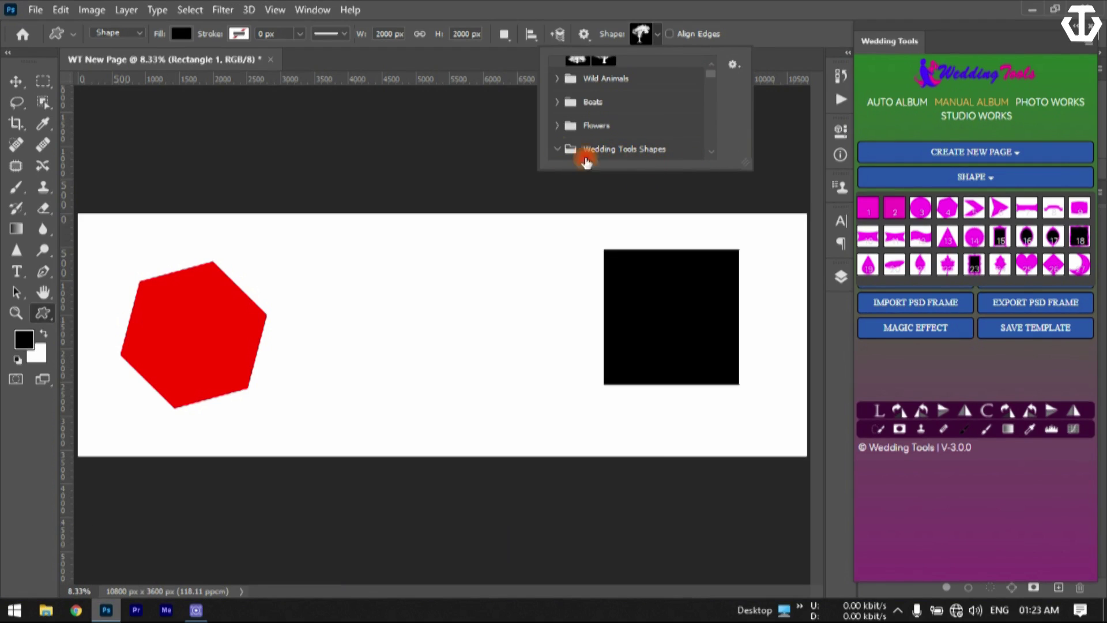
{"action": "left_click", "coordinate": [586, 159]}
{"action": "scroll", "coordinate": [687, 136], "scroll_direction": "down", "scroll_amount": 2}
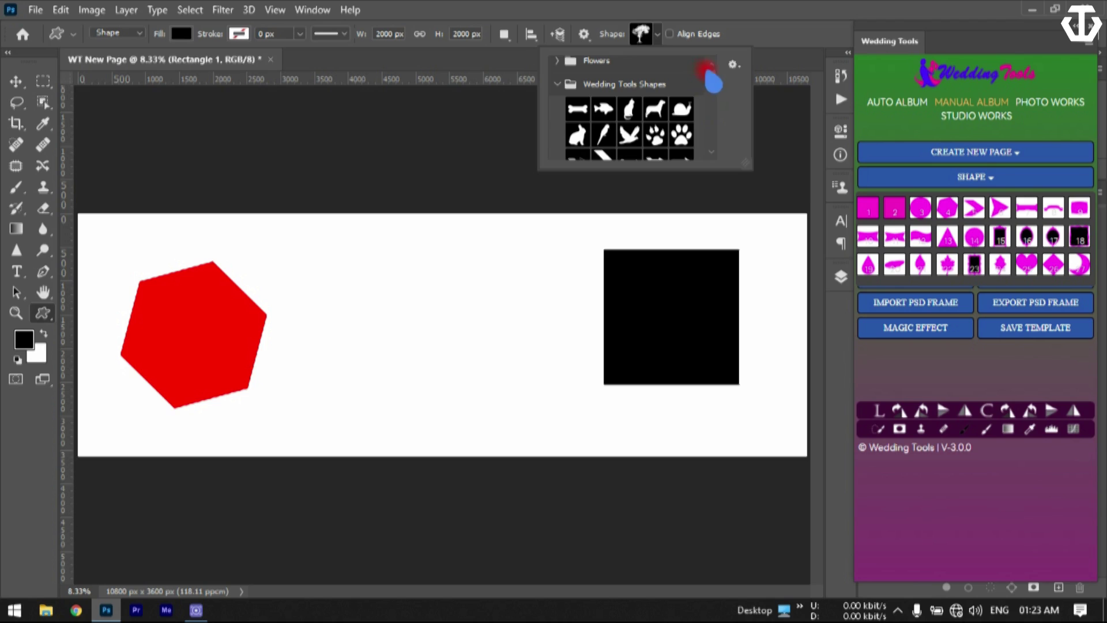
{"action": "left_click_drag", "start_coordinate": [751, 167], "coordinate": [946, 422]}
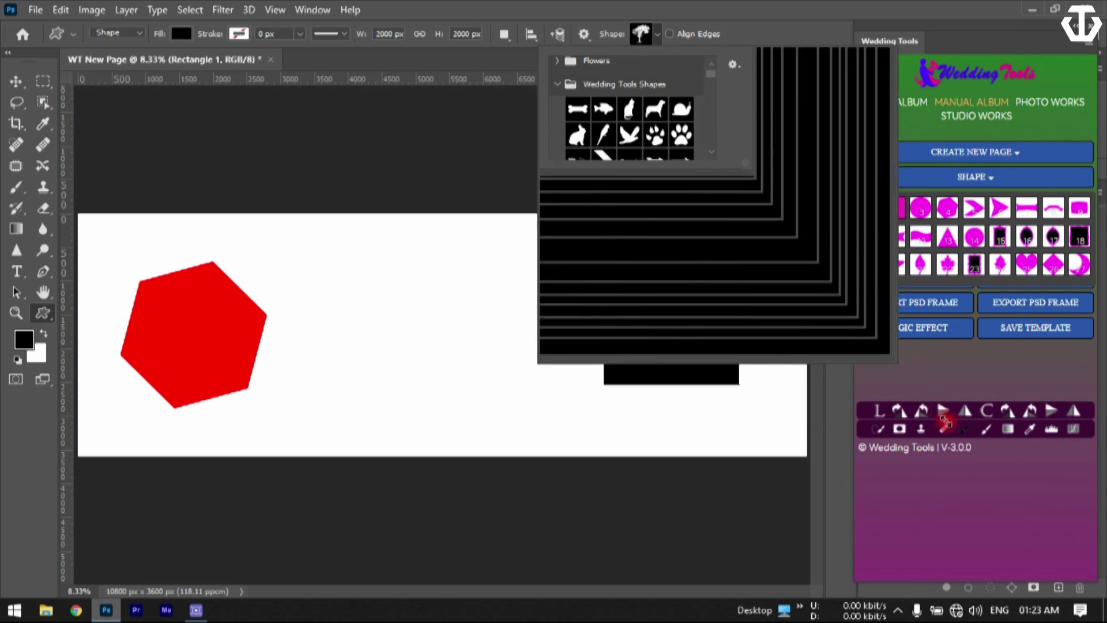
{"action": "scroll", "coordinate": [819, 239], "scroll_direction": "down", "scroll_amount": 3}
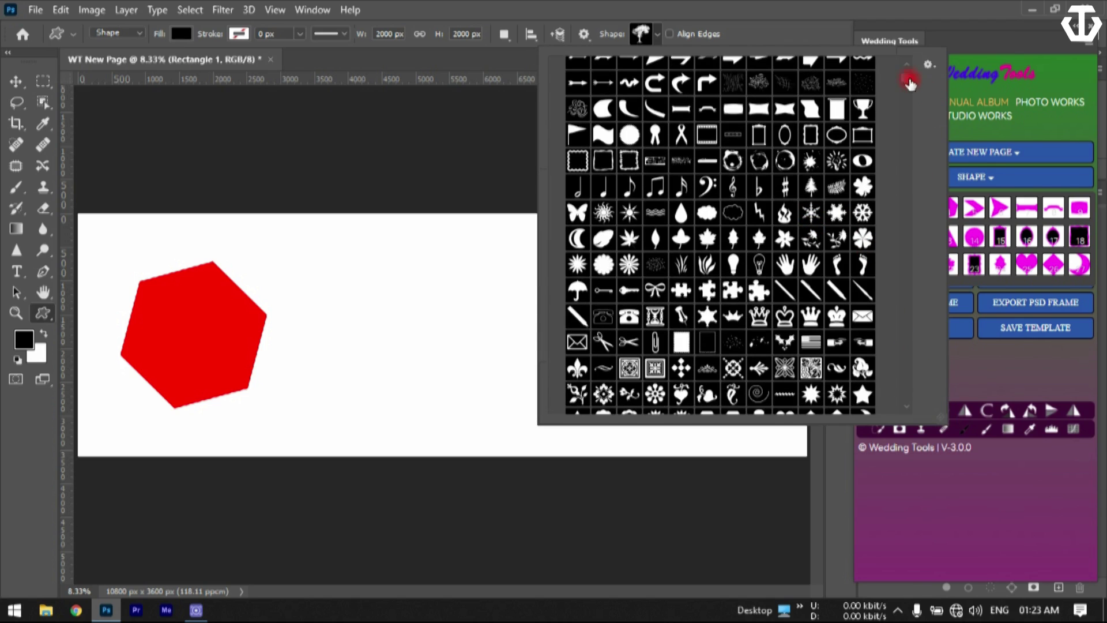
{"action": "left_click_drag", "start_coordinate": [911, 149], "coordinate": [912, 306]}
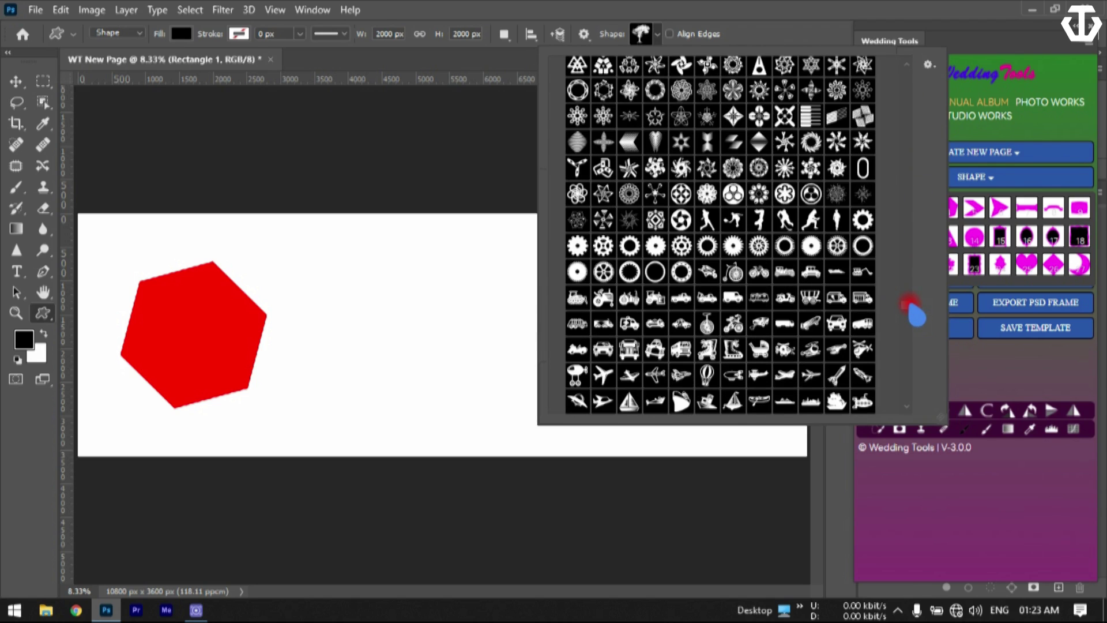
{"action": "left_click", "coordinate": [949, 34]}
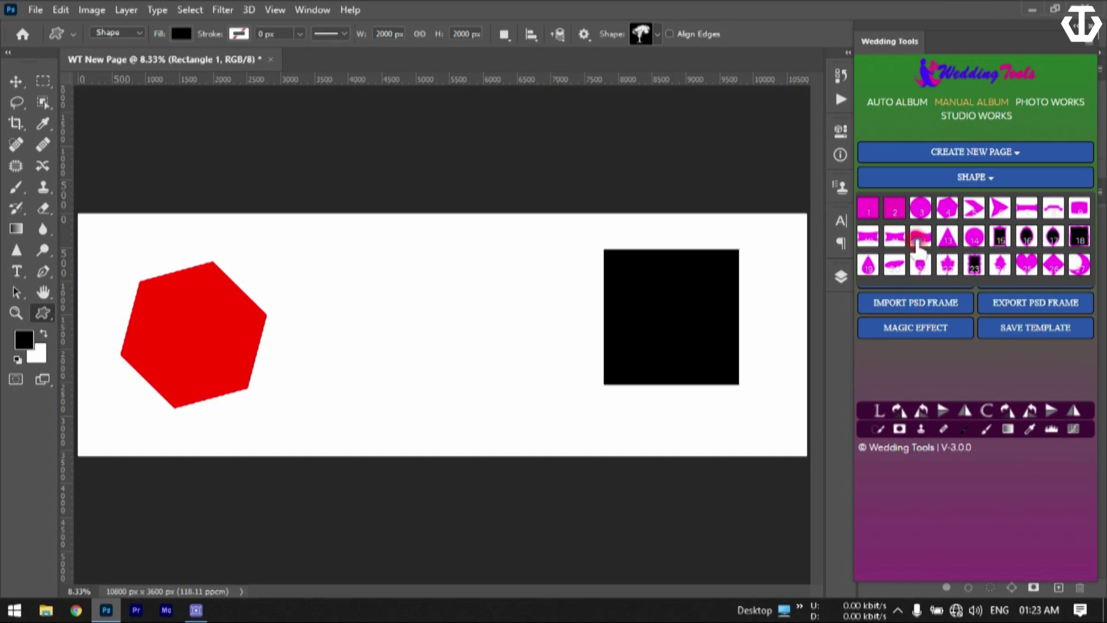
- Add banner shape 11 to the page and move it near the upper edge, beside the red hexagon
{"action": "left_click", "coordinate": [896, 240]}
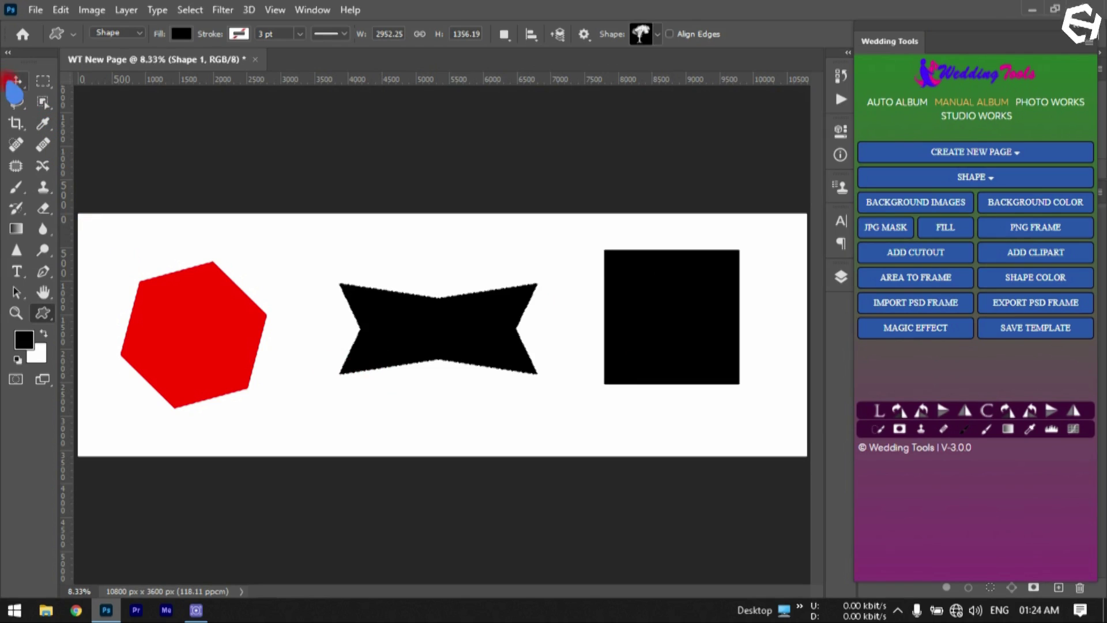
{"action": "left_click", "coordinate": [16, 81]}
{"action": "left_click_drag", "start_coordinate": [354, 287], "coordinate": [281, 242]}
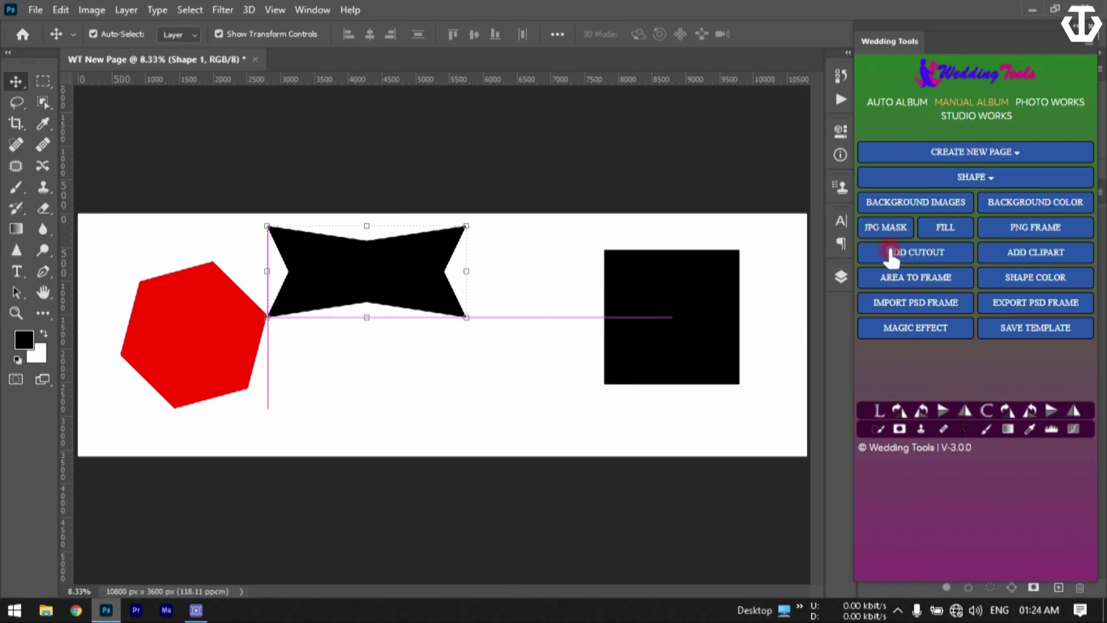
- Add teardrop shape 19 to the page and place it between the banner and the black square
{"action": "left_click", "coordinate": [950, 185]}
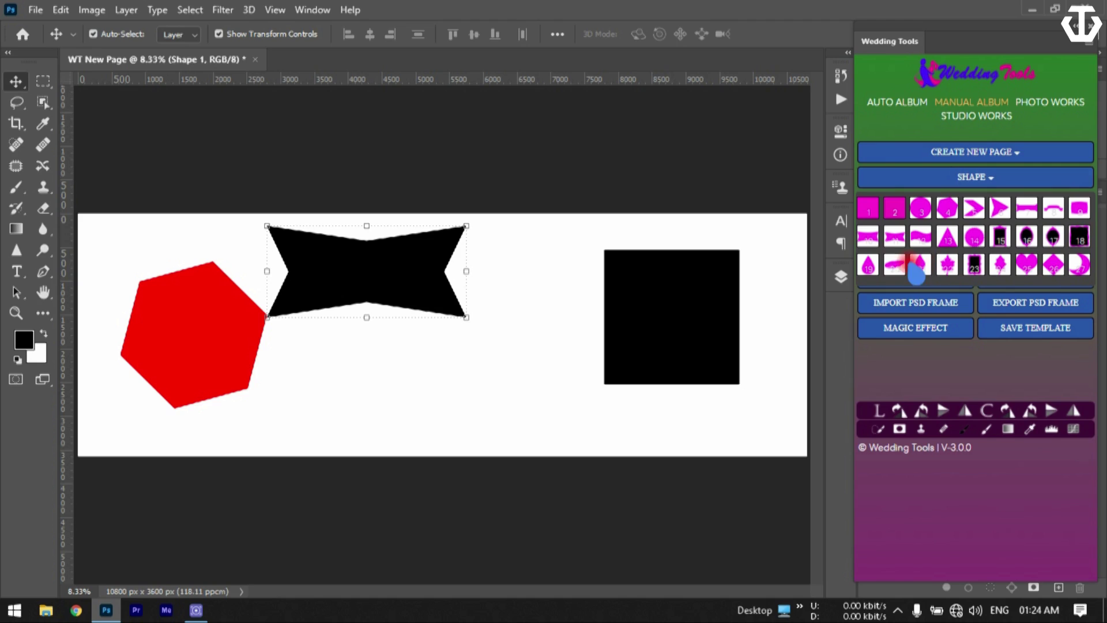
{"action": "left_click", "coordinate": [871, 266]}
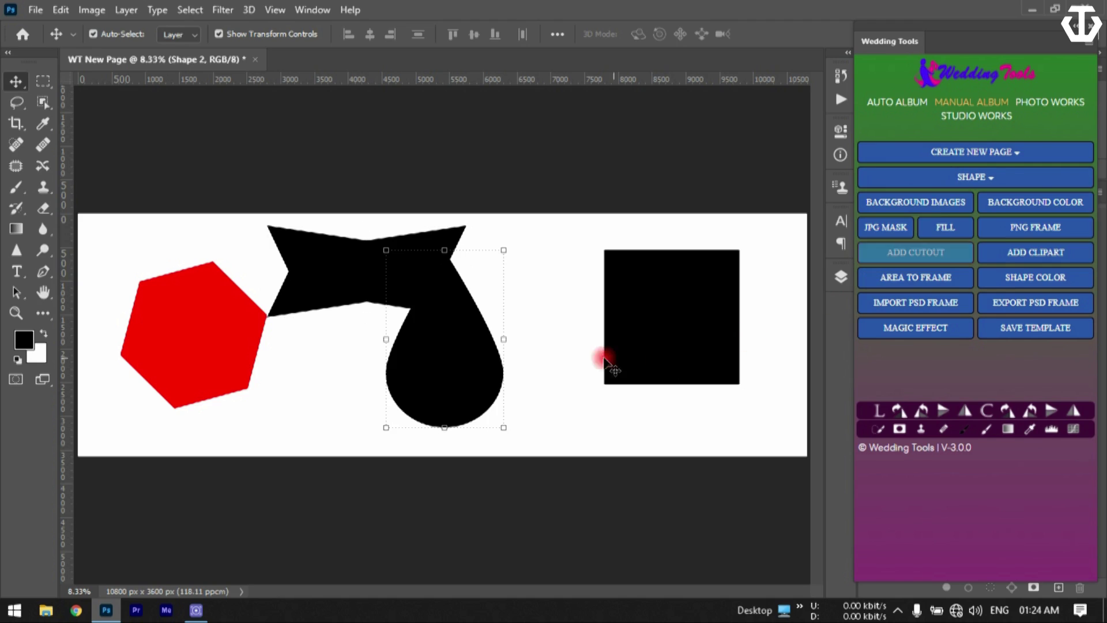
{"action": "left_click_drag", "start_coordinate": [428, 366], "coordinate": [521, 361]}
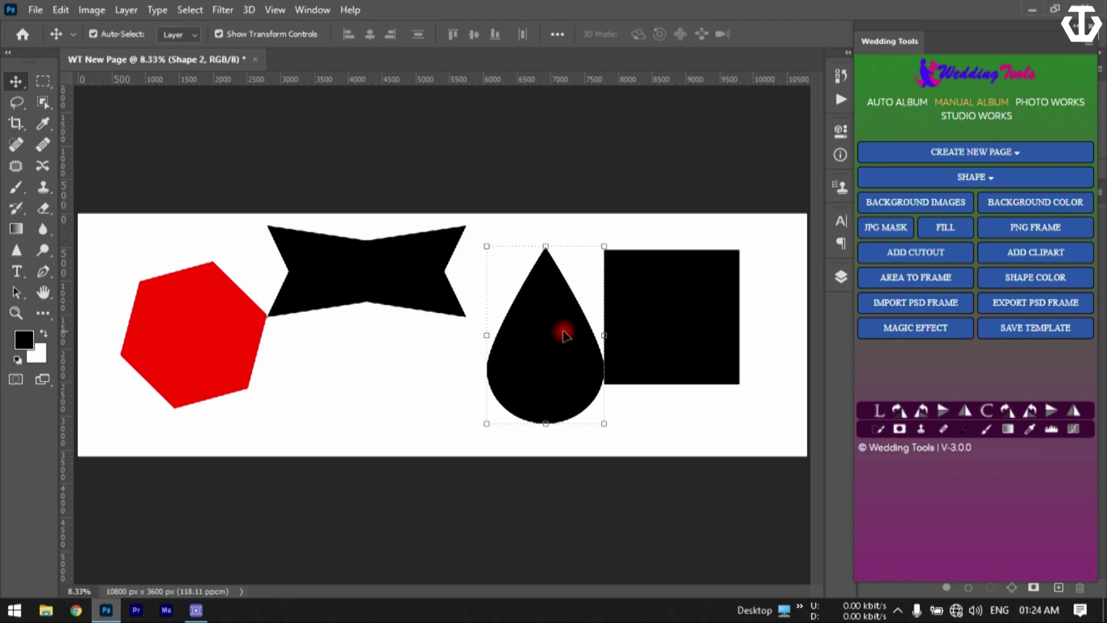
{"action": "left_click_drag", "start_coordinate": [552, 328], "coordinate": [532, 325]}
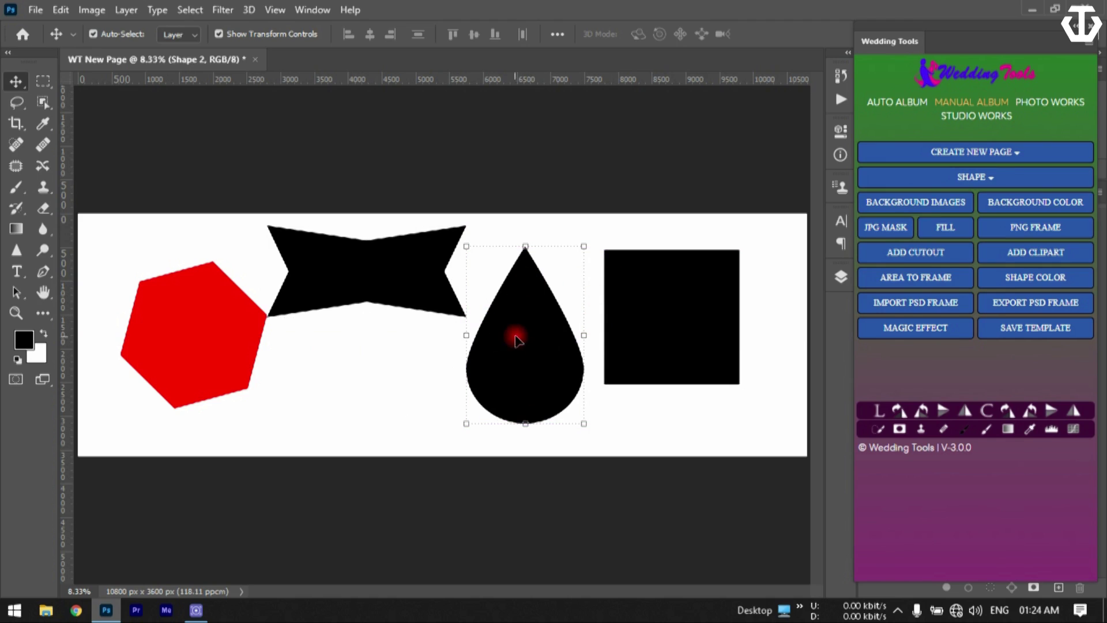
- Set the foreground colour to a vivid purple
{"action": "left_click", "coordinate": [24, 340]}
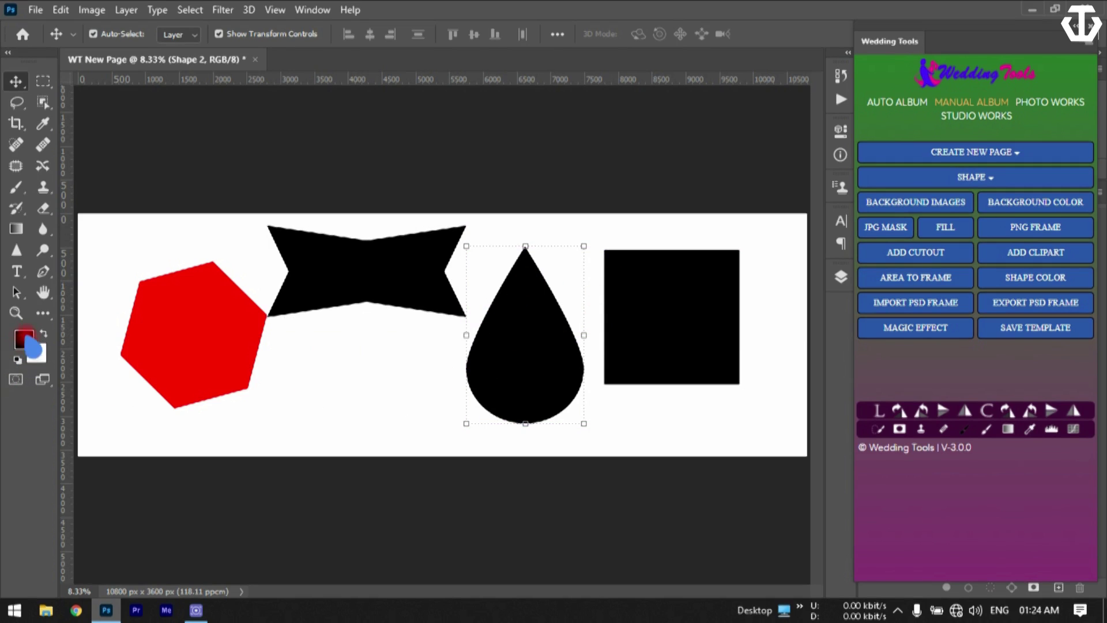
{"action": "left_click", "coordinate": [567, 394]}
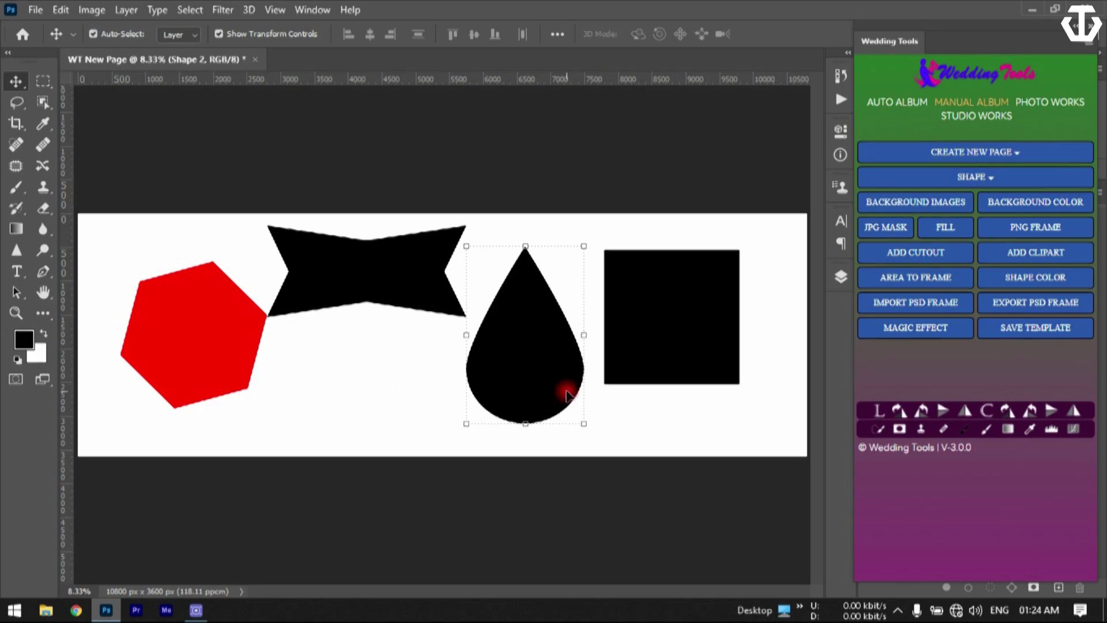
{"action": "left_click", "coordinate": [23, 339]}
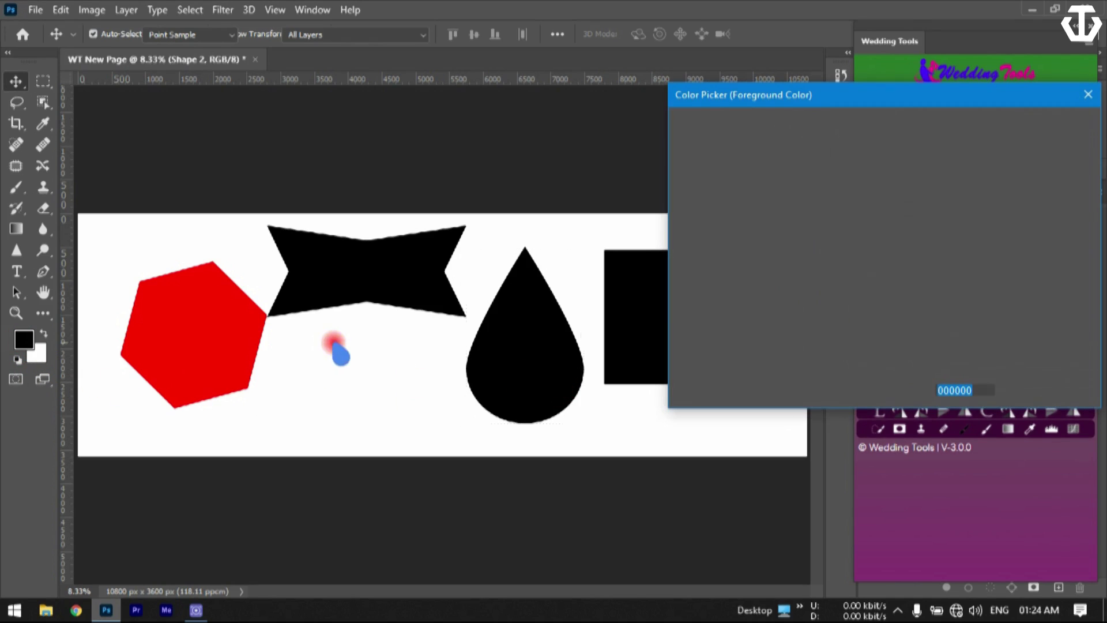
{"action": "mouse_move", "coordinate": [839, 187]}
{"action": "left_mouse_down"}
{"action": "mouse_move", "coordinate": [853, 145]}
{"action": "mouse_move", "coordinate": [898, 182]}
{"action": "mouse_move", "coordinate": [898, 169]}
{"action": "left_mouse_up"}
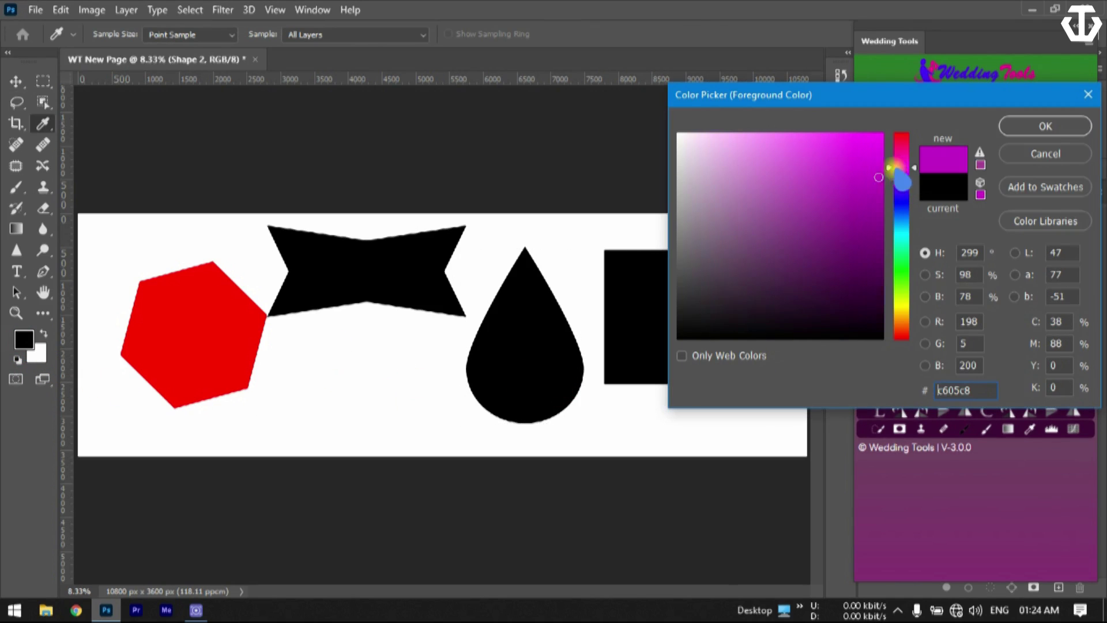
{"action": "left_click", "coordinate": [1021, 133]}
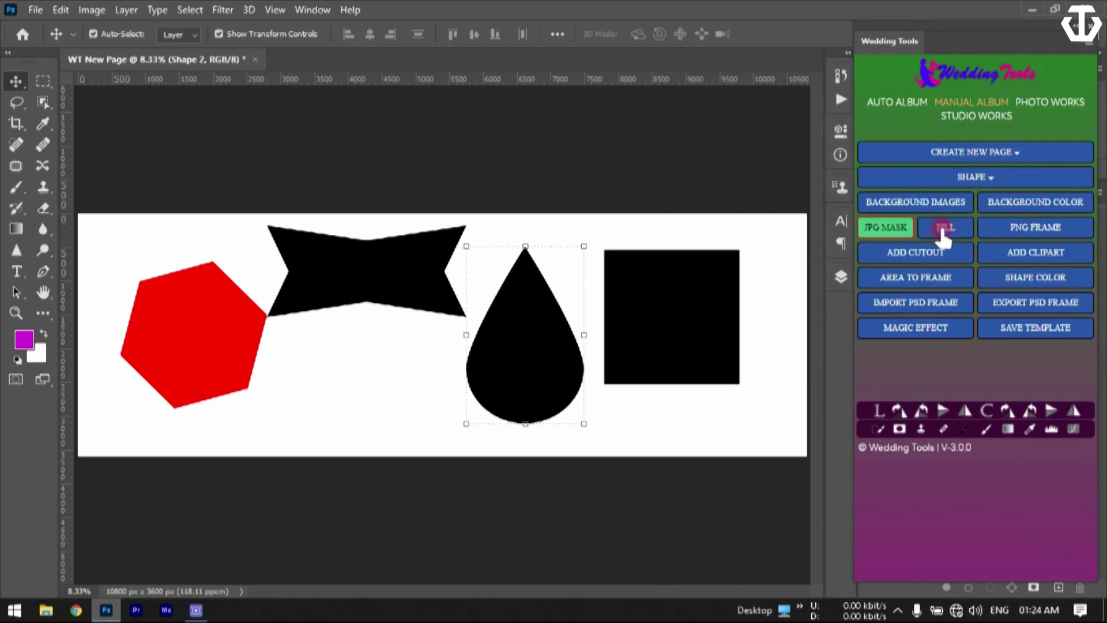
- Add another teardrop shape 19 to the page and place it beneath the banner, slightly overlapping it
{"action": "left_click", "coordinate": [941, 176]}
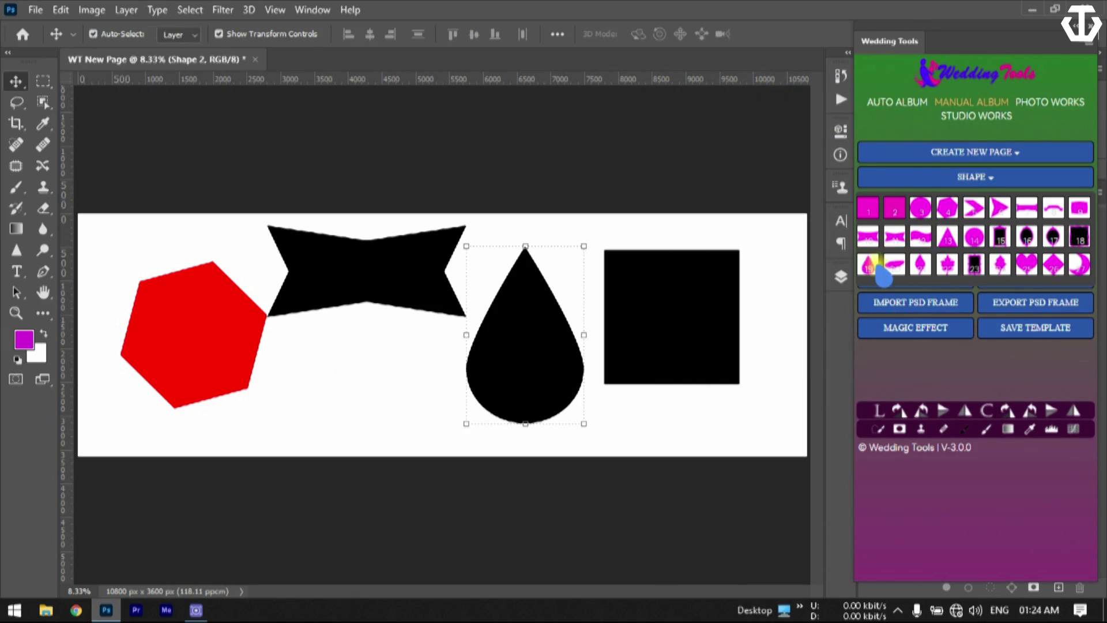
{"action": "left_click", "coordinate": [877, 269]}
{"action": "left_click_drag", "start_coordinate": [420, 364], "coordinate": [357, 385]}
- Recolour the new teardrop layer, Shape 3, to soft red #e93a3a through its layer fill
{"action": "left_click", "coordinate": [841, 277]}
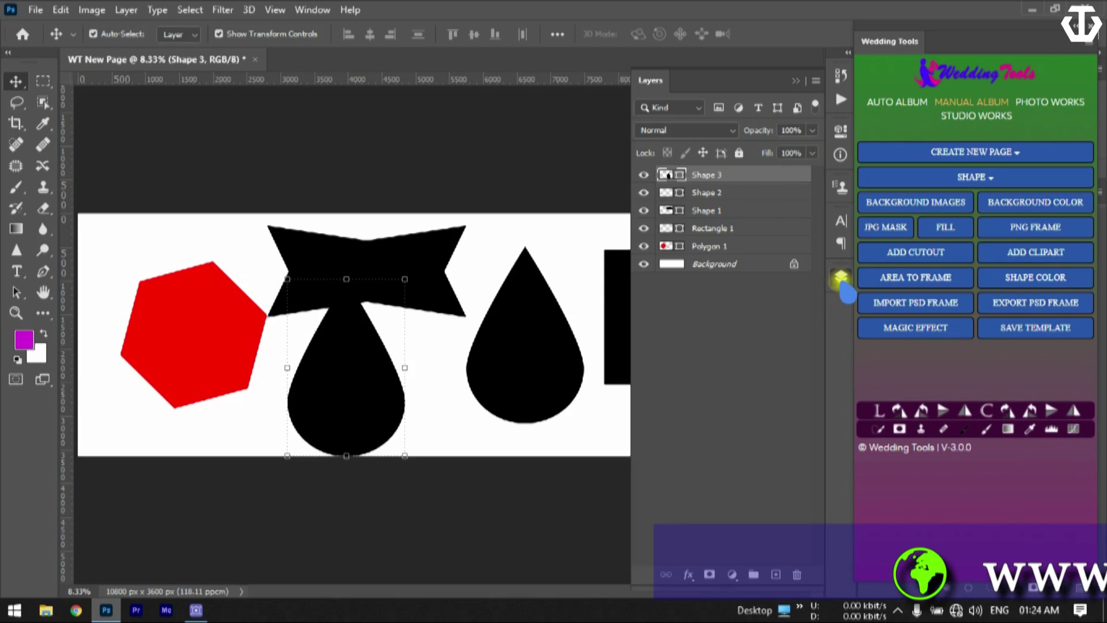
{"action": "double_click", "coordinate": [679, 176]}
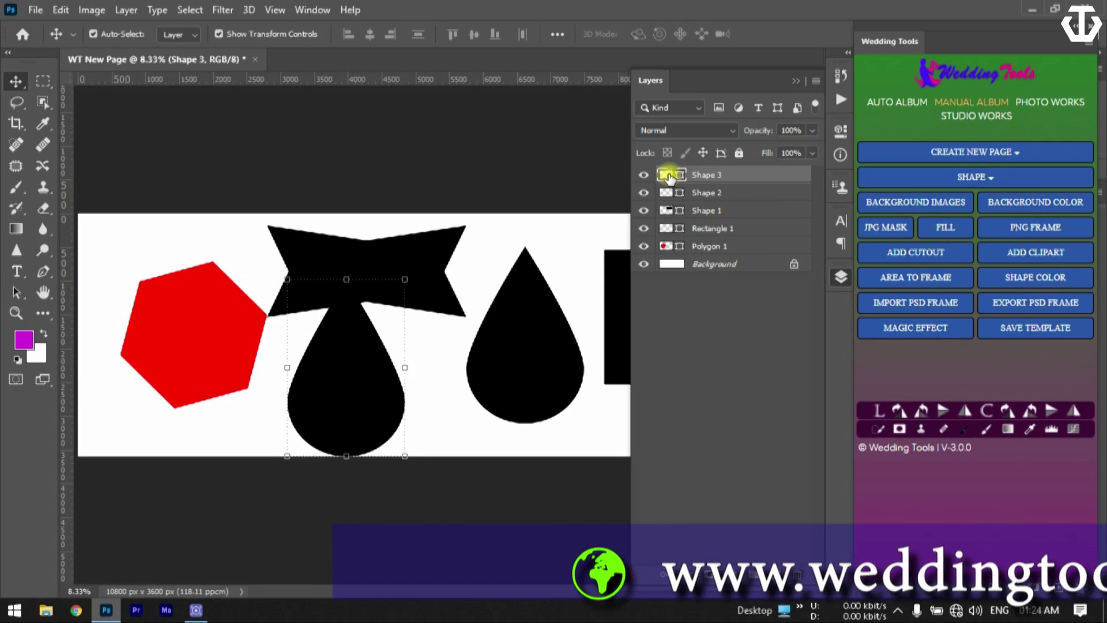
{"action": "left_click_drag", "start_coordinate": [783, 157], "coordinate": [832, 151]}
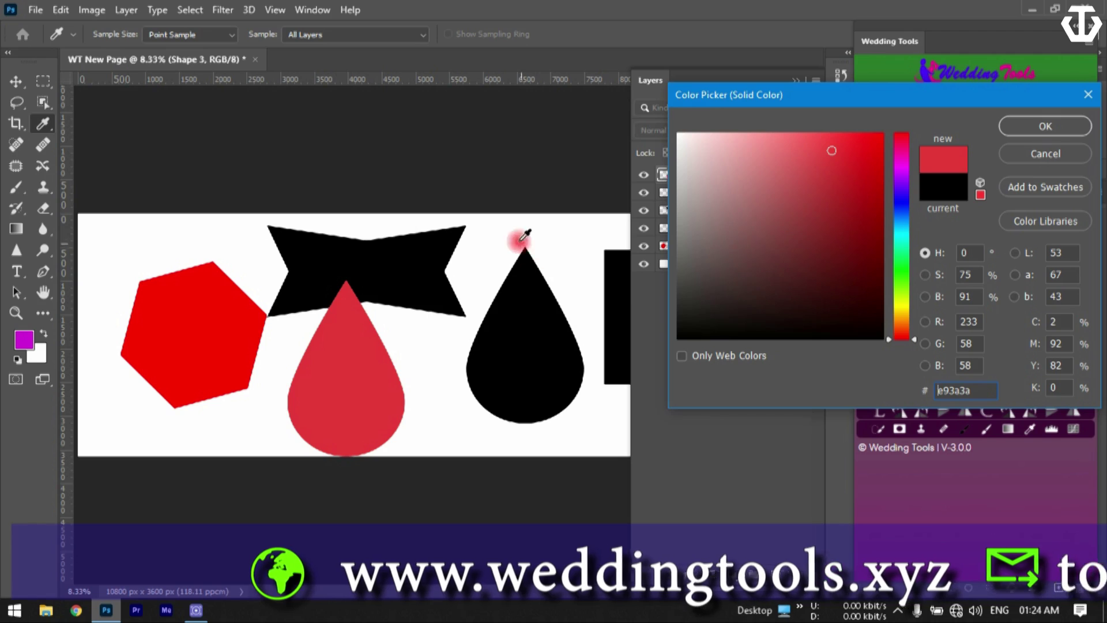
{"action": "left_click", "coordinate": [1024, 128]}
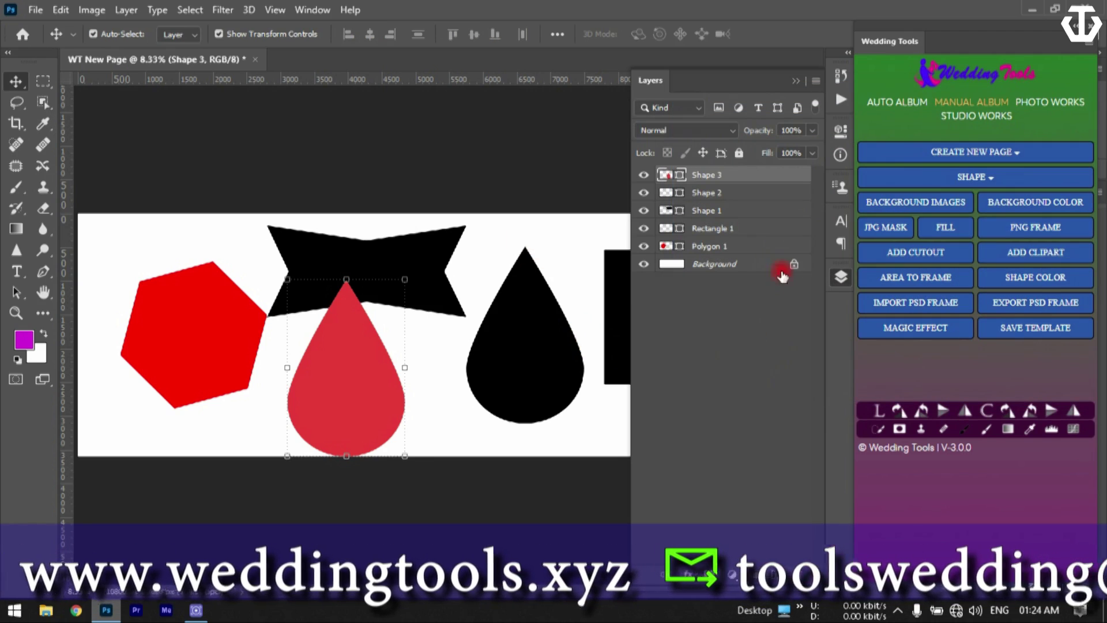
{"action": "left_click", "coordinate": [841, 277]}
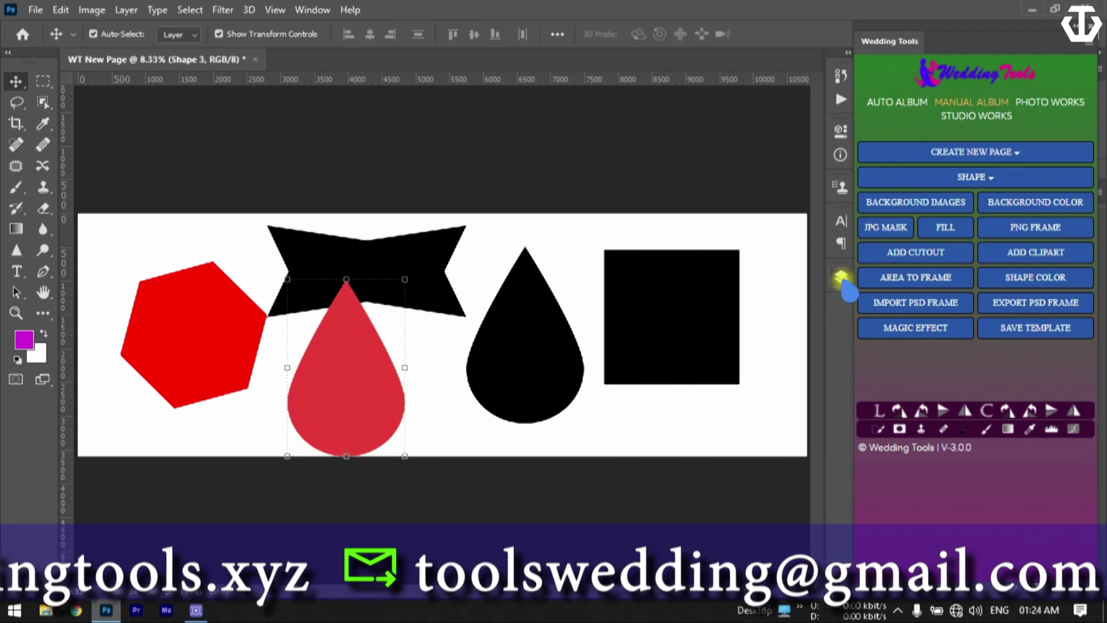
{"action": "left_click", "coordinate": [841, 277]}
{"action": "left_click", "coordinate": [841, 277]}
- Recolour the black square to pure bright red with the Wedding Tools Shape Color function
{"action": "left_click", "coordinate": [702, 350]}
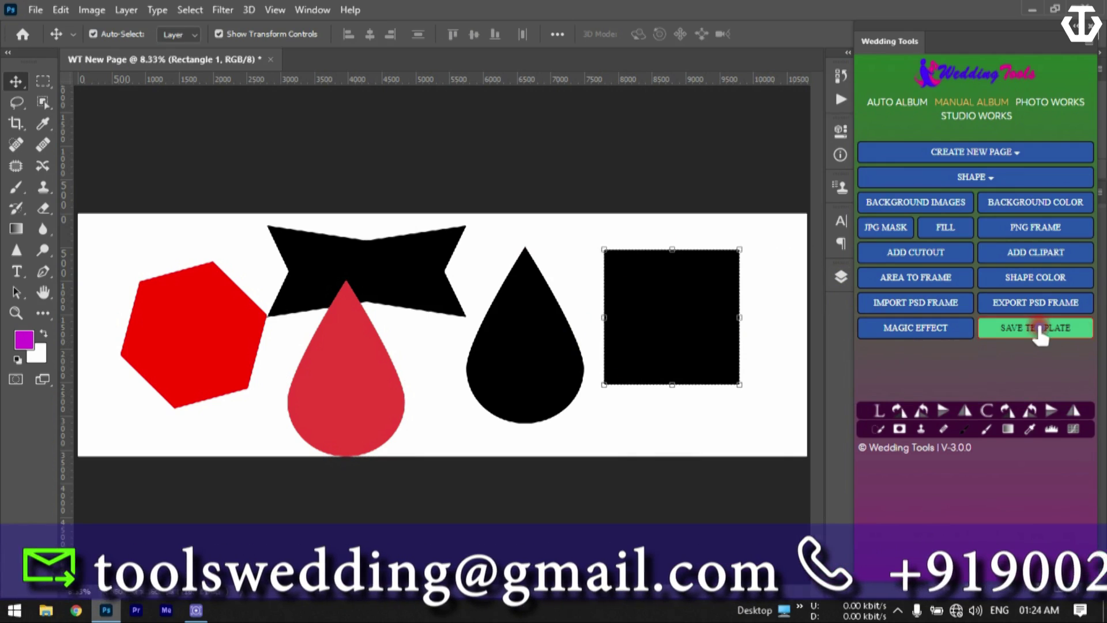
{"action": "left_click", "coordinate": [1010, 282]}
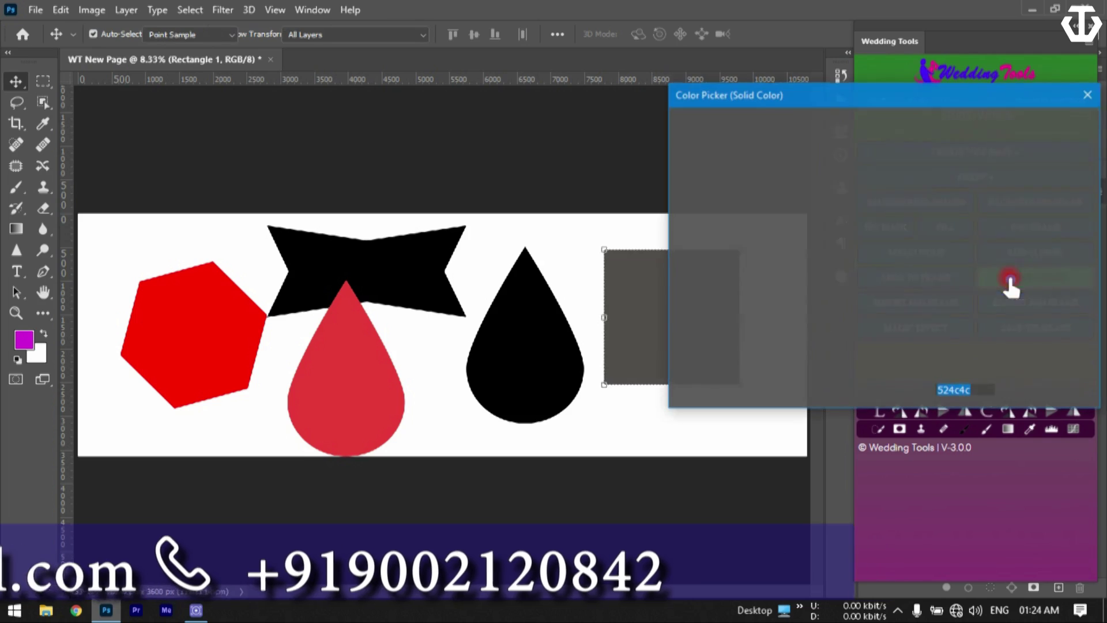
{"action": "left_click_drag", "start_coordinate": [833, 197], "coordinate": [880, 127]}
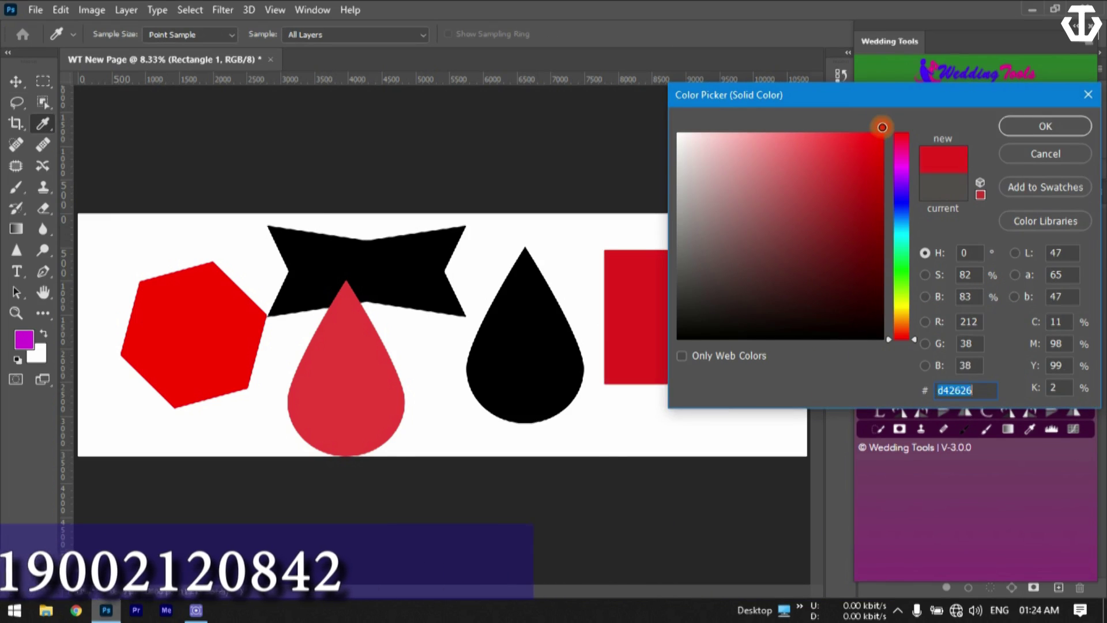
{"action": "key", "text": "Return"}
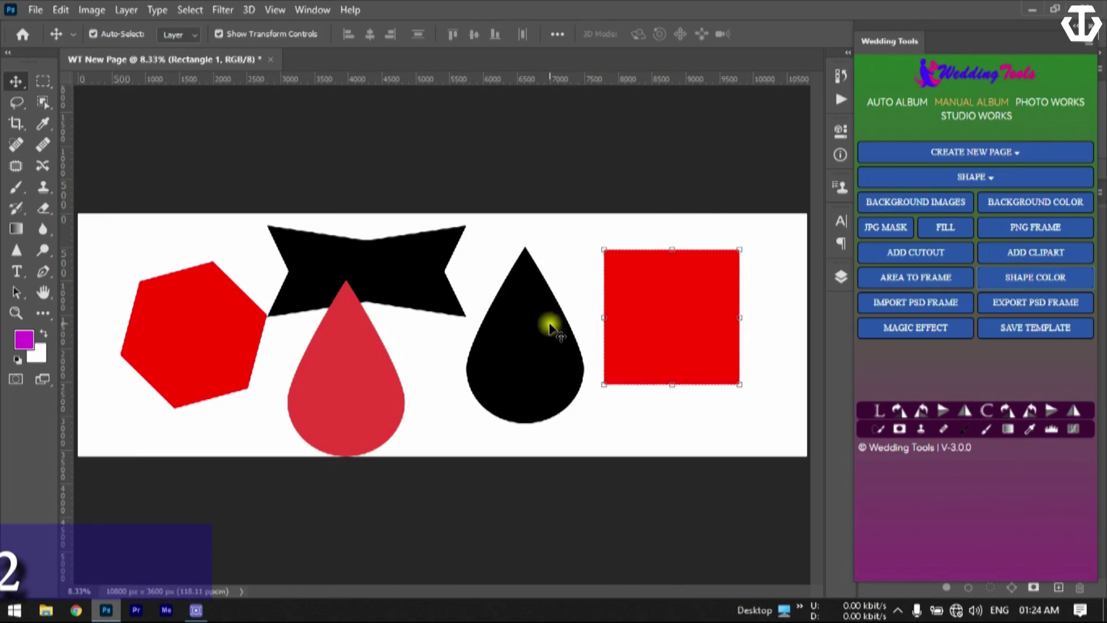
{"action": "left_click", "coordinate": [525, 334]}
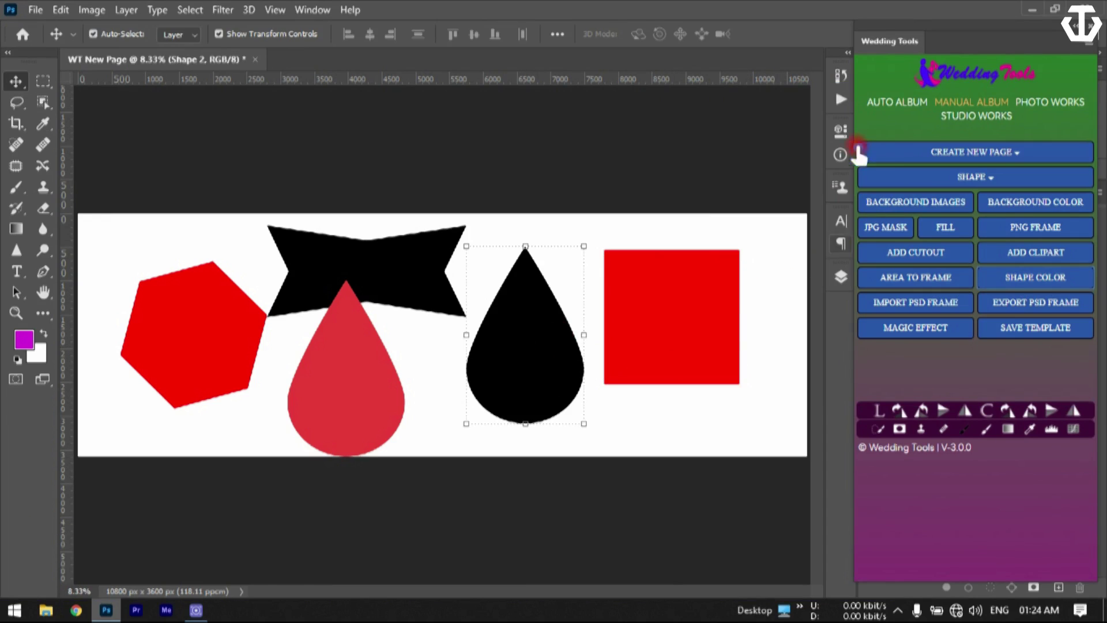
{"action": "left_click", "coordinate": [841, 278]}
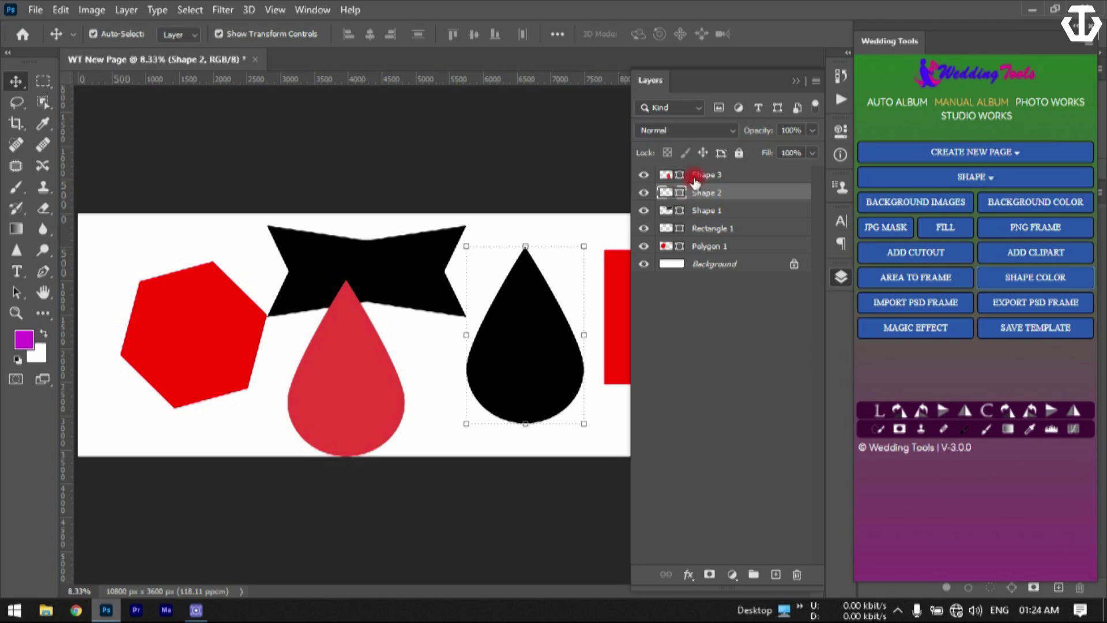
{"action": "left_click", "coordinate": [841, 278]}
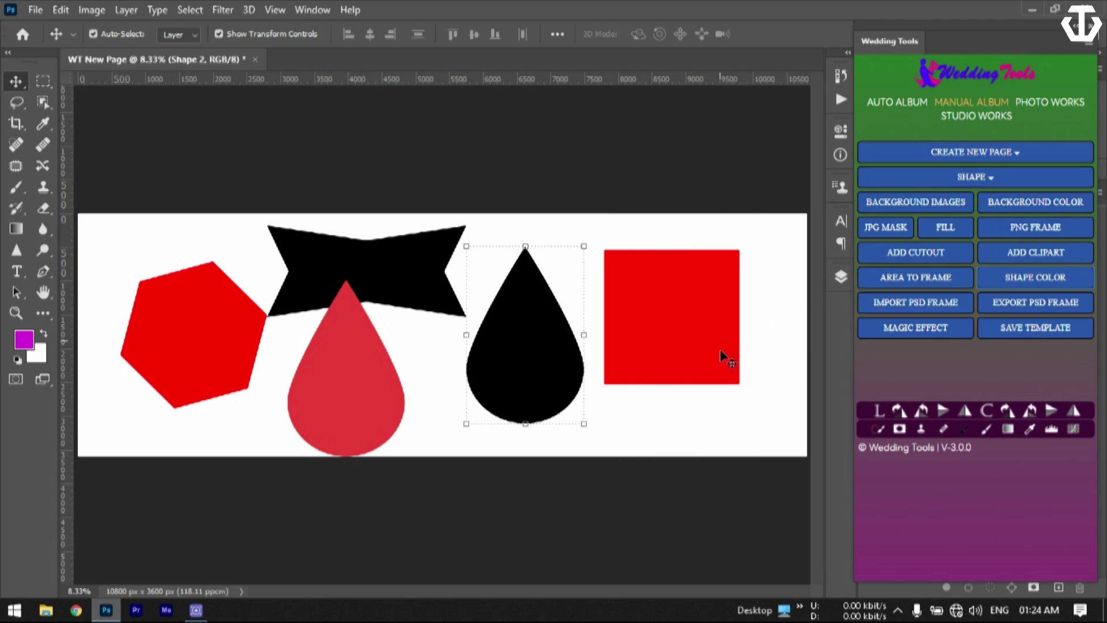
{"action": "left_click", "coordinate": [715, 414]}
{"action": "left_click", "coordinate": [685, 339]}
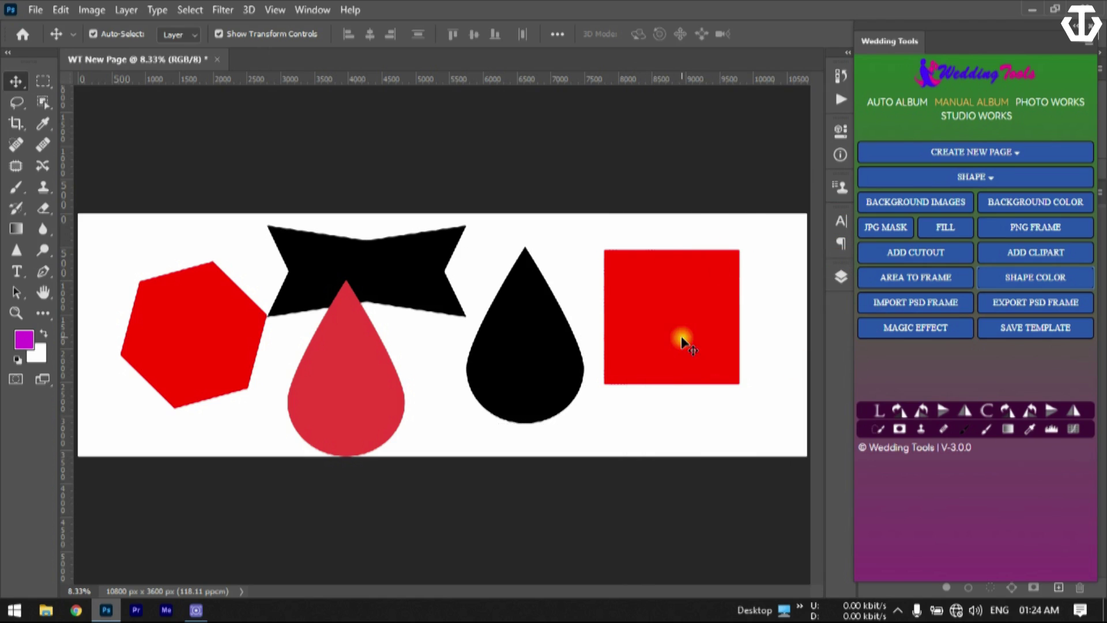
- Recolour the black banner to a medium blue with the Wedding Tools Shape Color function
{"action": "left_click", "coordinate": [517, 386]}
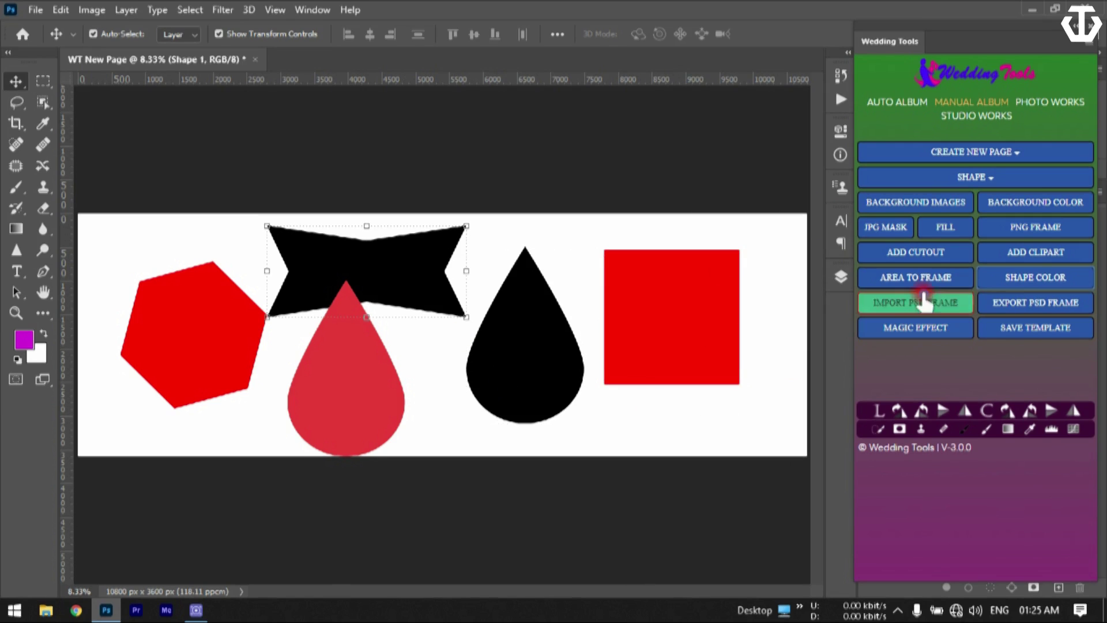
{"action": "left_click", "coordinate": [1037, 282]}
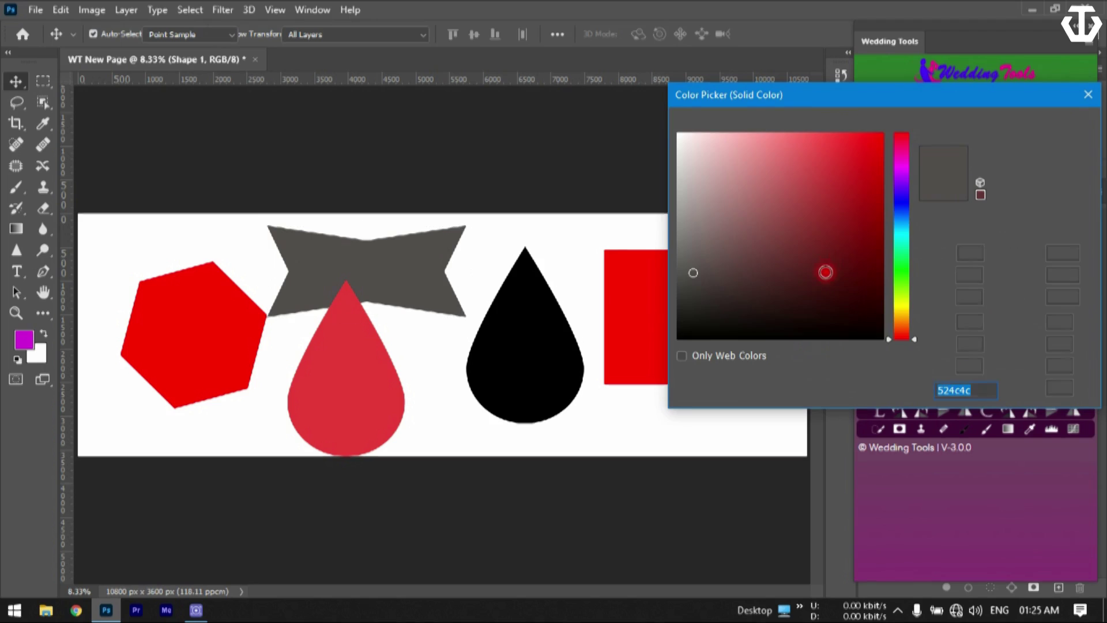
{"action": "left_click", "coordinate": [873, 224]}
{"action": "left_click", "coordinate": [900, 203]}
{"action": "left_click", "coordinate": [827, 195]}
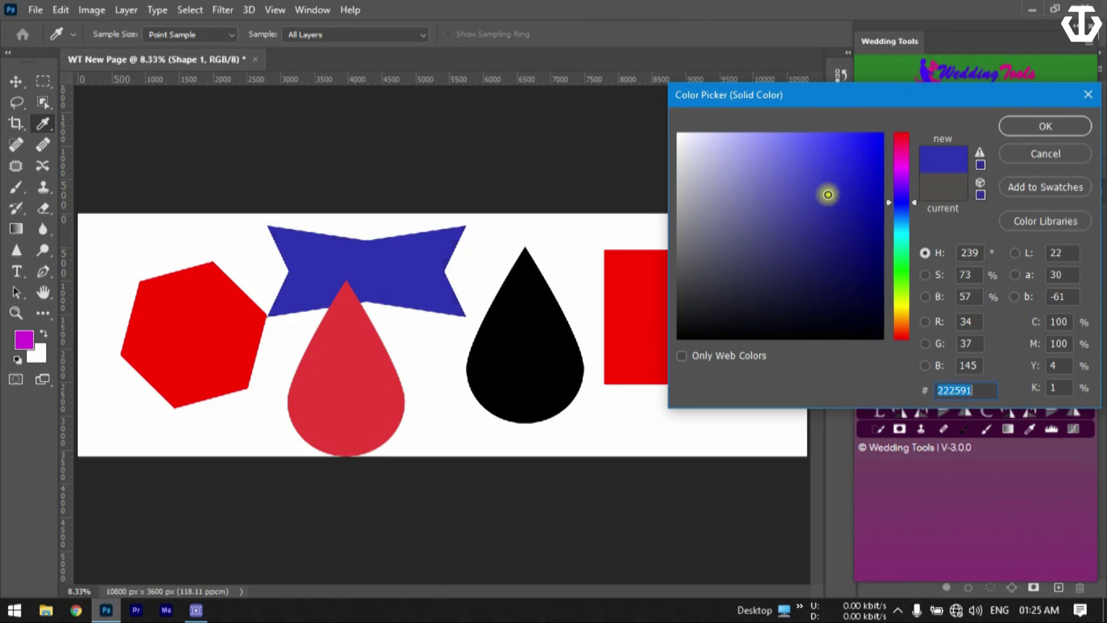
{"action": "left_click", "coordinate": [1052, 131]}
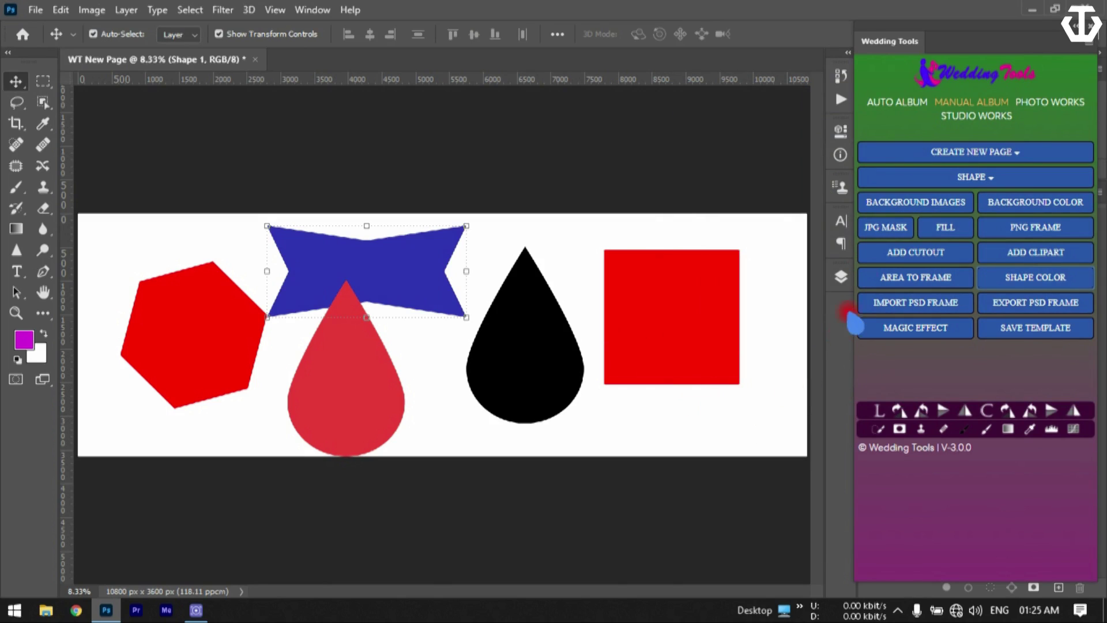
- Add the orange cube image WT Backgrounds (25) as the page background with a Gaussian Blur radius of 37.4 pixels
{"action": "left_click", "coordinate": [882, 203]}
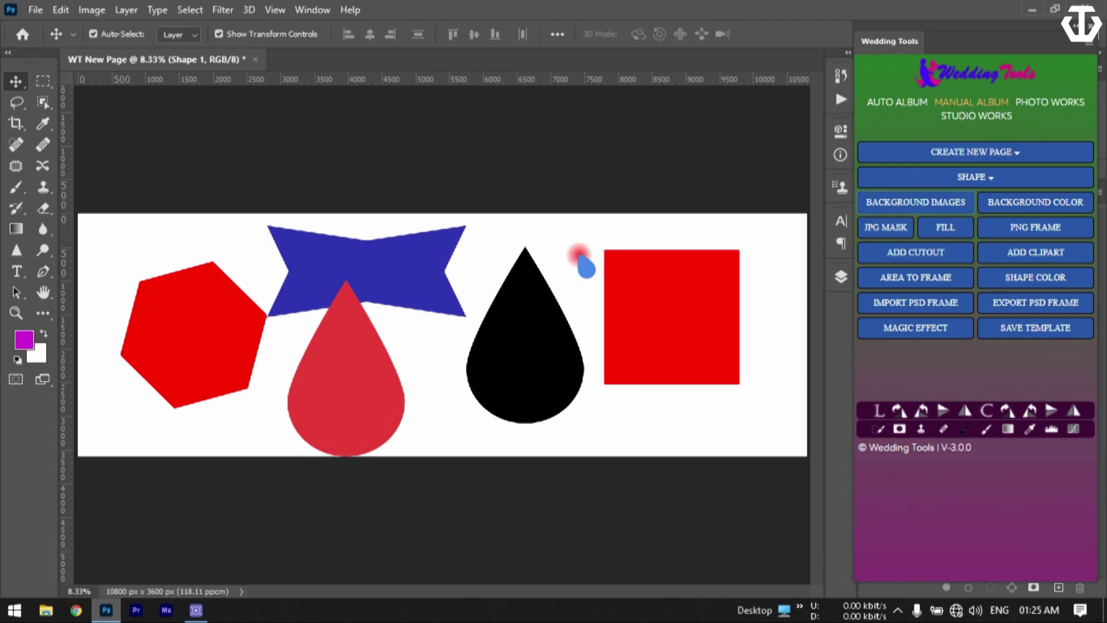
{"action": "scroll", "coordinate": [839, 242], "scroll_direction": "down", "scroll_amount": 3}
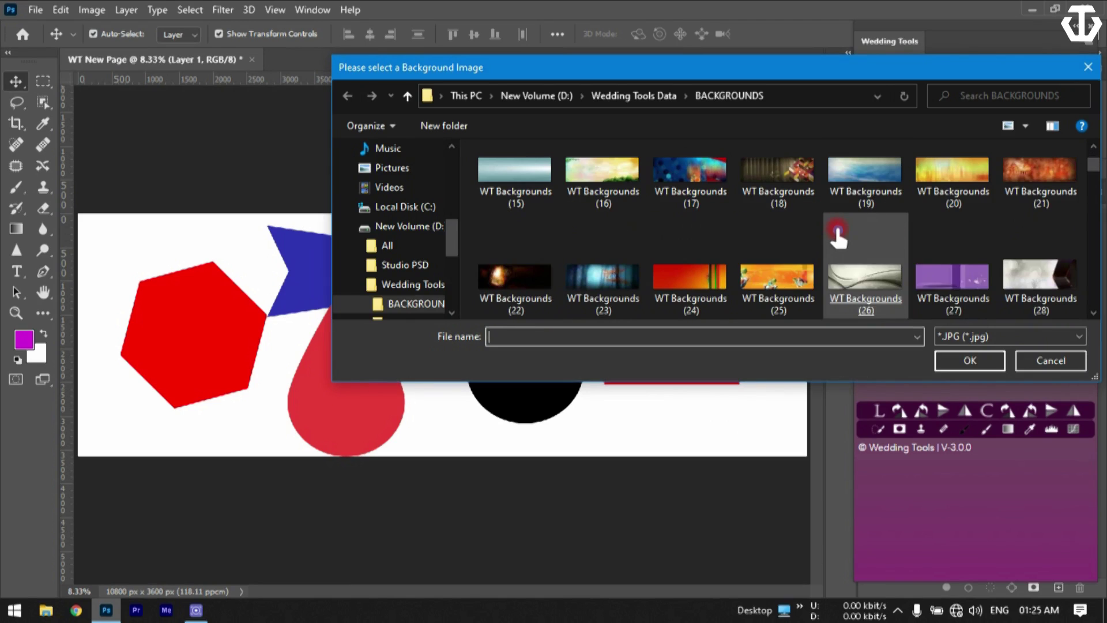
{"action": "double_click", "coordinate": [757, 307]}
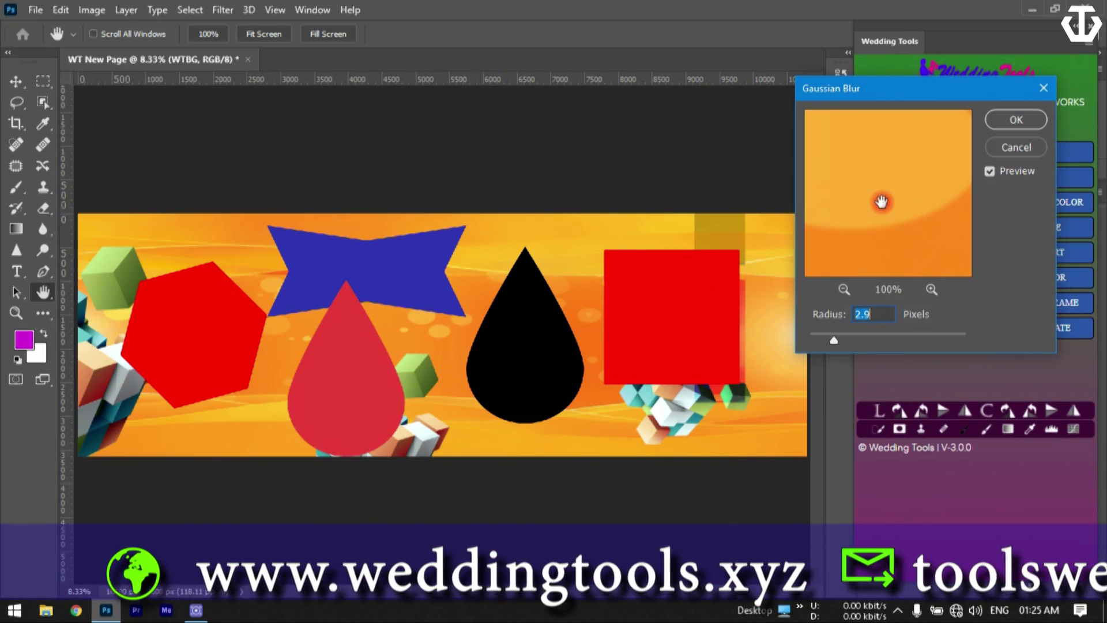
{"action": "left_click", "coordinate": [888, 340]}
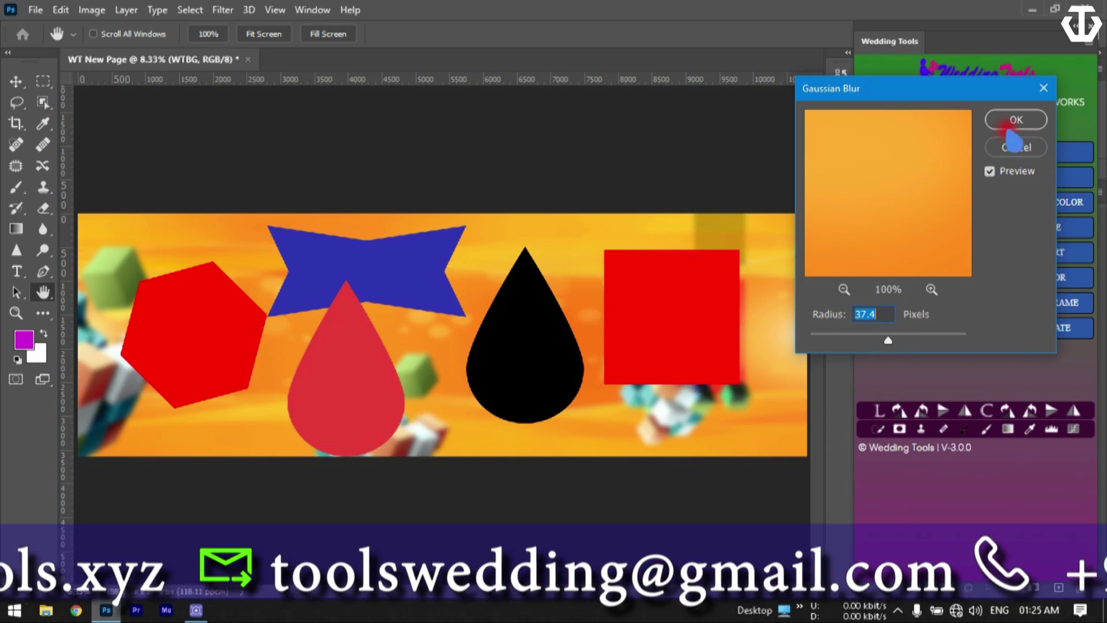
{"action": "left_click", "coordinate": [1015, 122]}
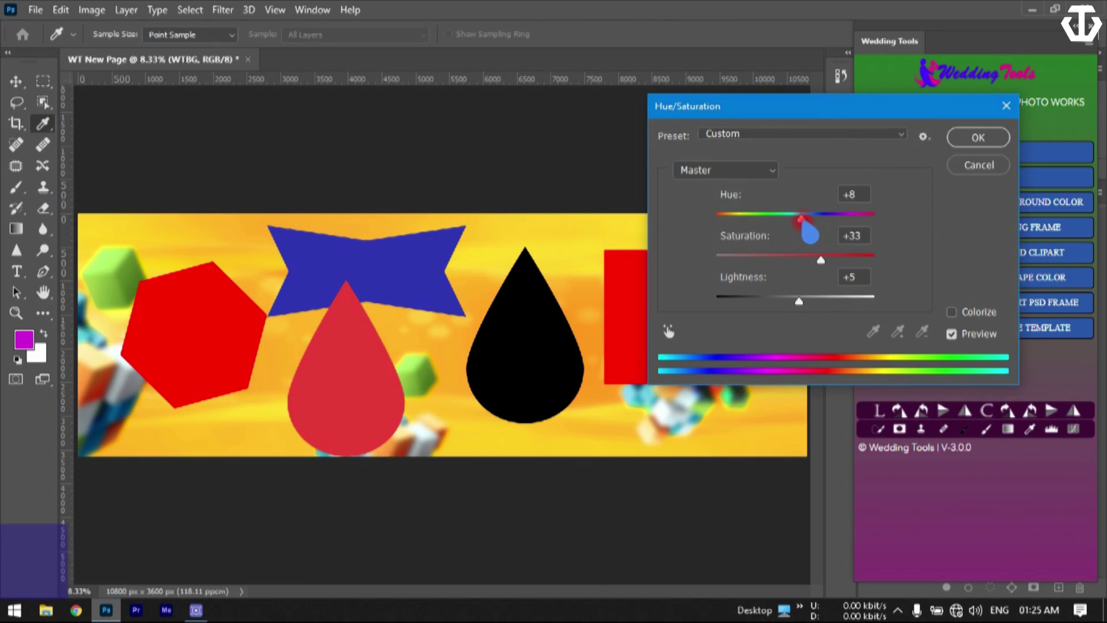
- Adjust the image background's Hue/Saturation to hue +21 and lightness +54, keeping saturation at +33
{"action": "mouse_move", "coordinate": [803, 225]}
{"action": "left_mouse_down"}
{"action": "mouse_move", "coordinate": [762, 225]}
{"action": "mouse_move", "coordinate": [813, 219]}
{"action": "left_mouse_up"}
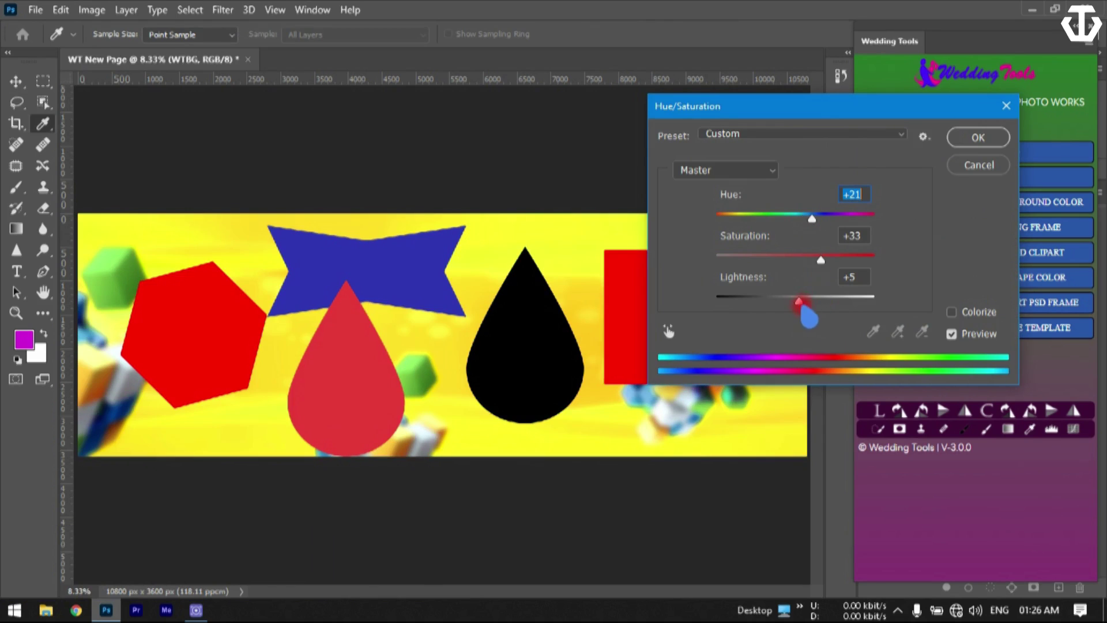
{"action": "left_click_drag", "start_coordinate": [834, 301], "coordinate": [838, 300]}
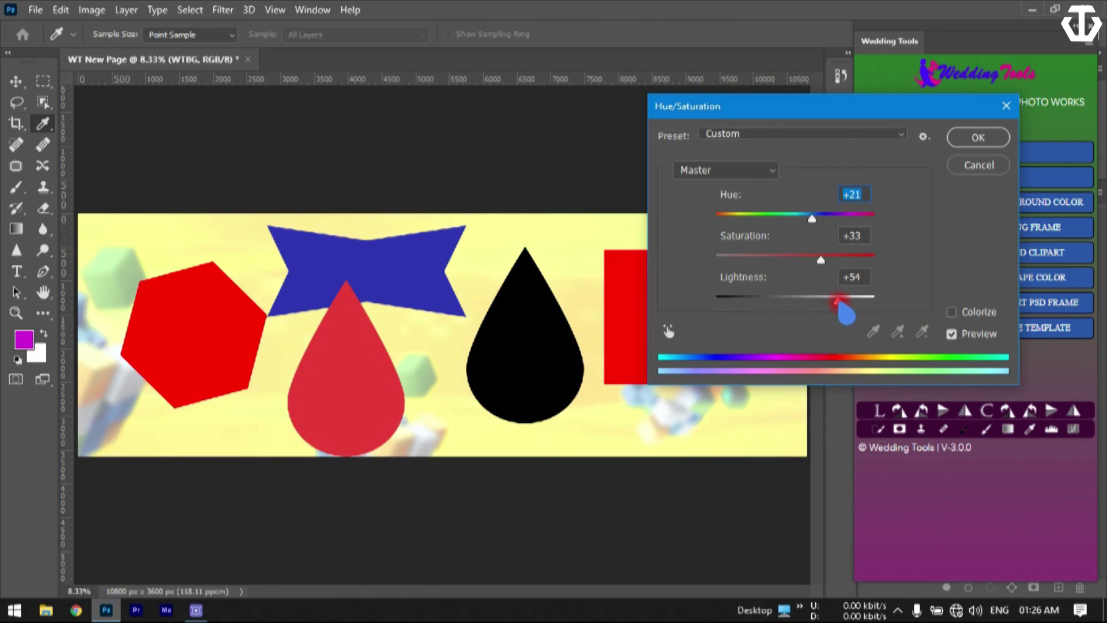
{"action": "left_click", "coordinate": [978, 137]}
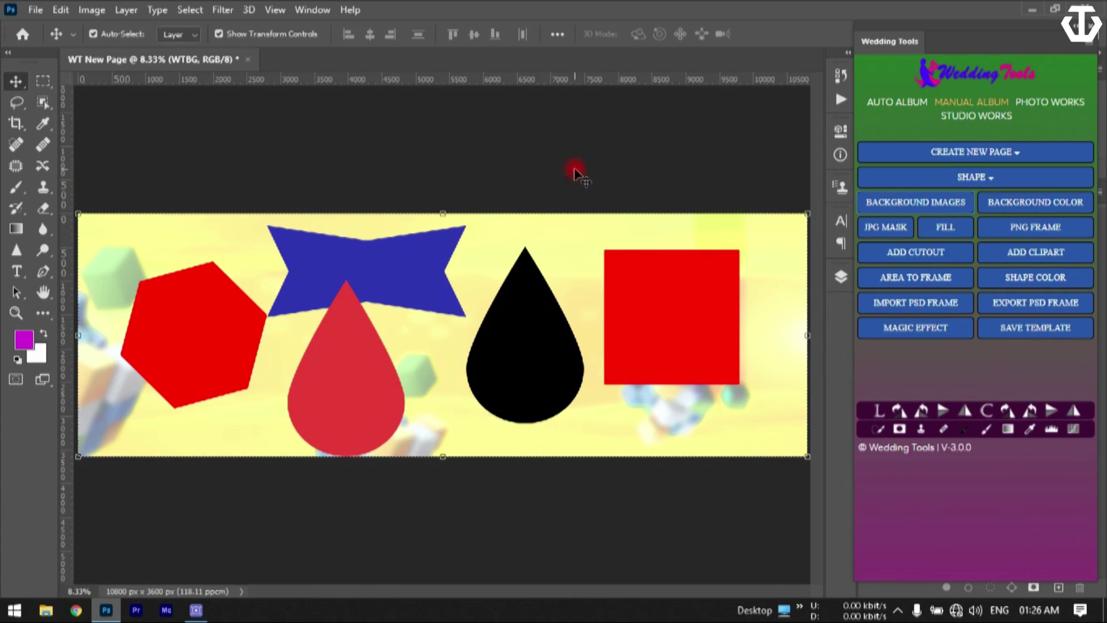
- Apply a solid muted greyish-purple background colour to the page with the Wedding Tools Background Color function
{"action": "left_click", "coordinate": [1009, 202]}
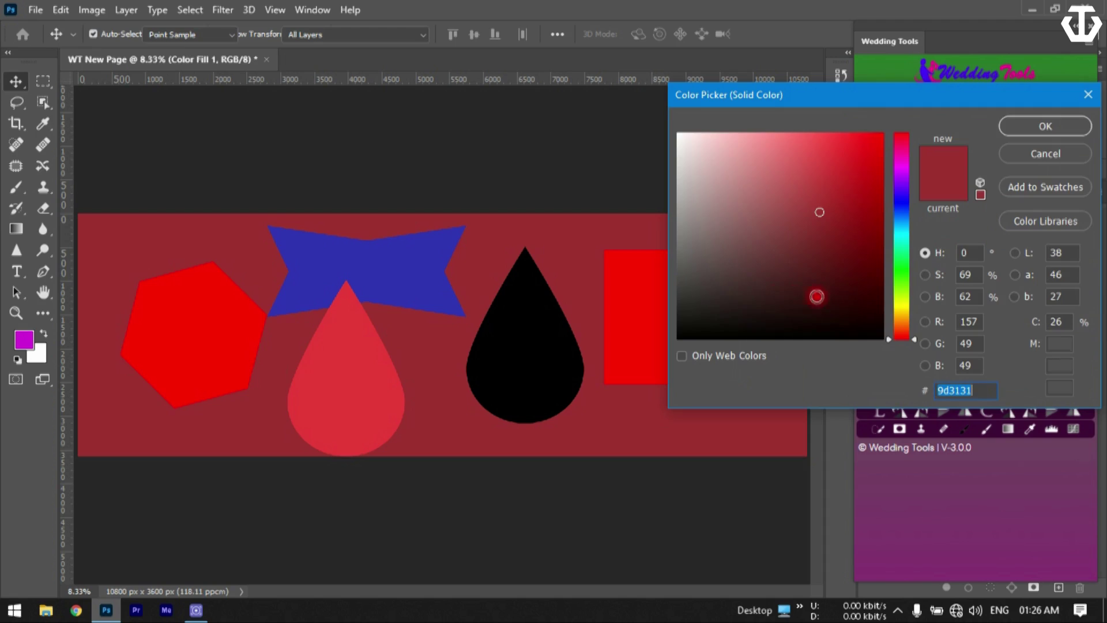
{"action": "left_click_drag", "start_coordinate": [907, 213], "coordinate": [906, 170]}
{"action": "mouse_move", "coordinate": [779, 181]}
{"action": "left_mouse_down"}
{"action": "mouse_move", "coordinate": [720, 304]}
{"action": "mouse_move", "coordinate": [702, 286]}
{"action": "mouse_move", "coordinate": [698, 253]}
{"action": "left_mouse_up"}
{"action": "left_click", "coordinate": [1045, 130]}
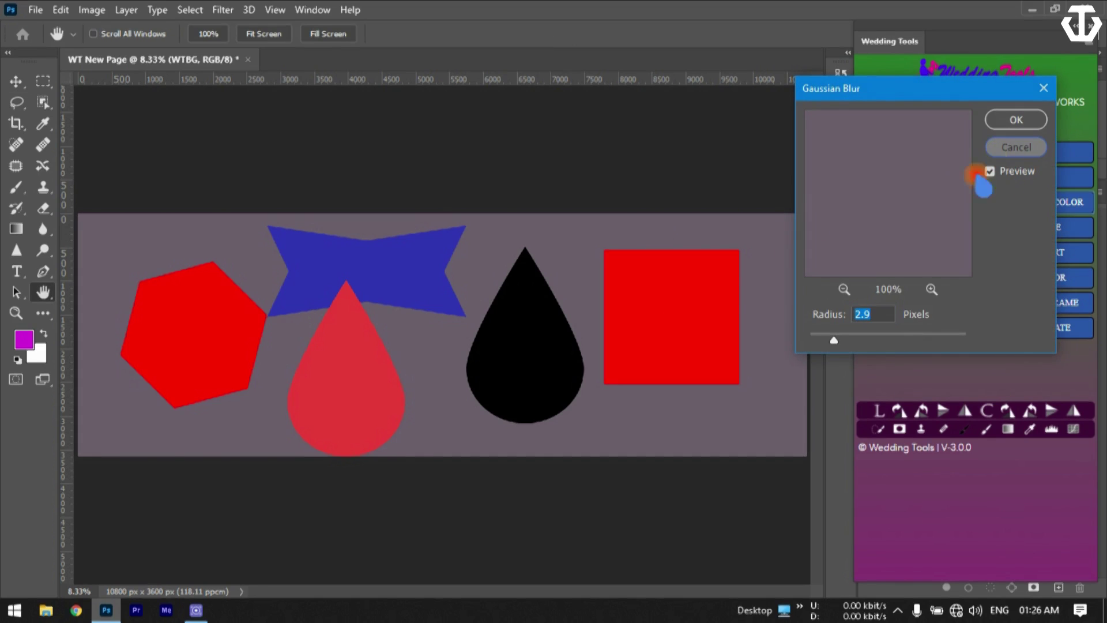
- Adjust the solid background's Hue/Saturation to hue -65, keeping saturation at +33 and lightness at +5
{"action": "key", "text": "Return"}
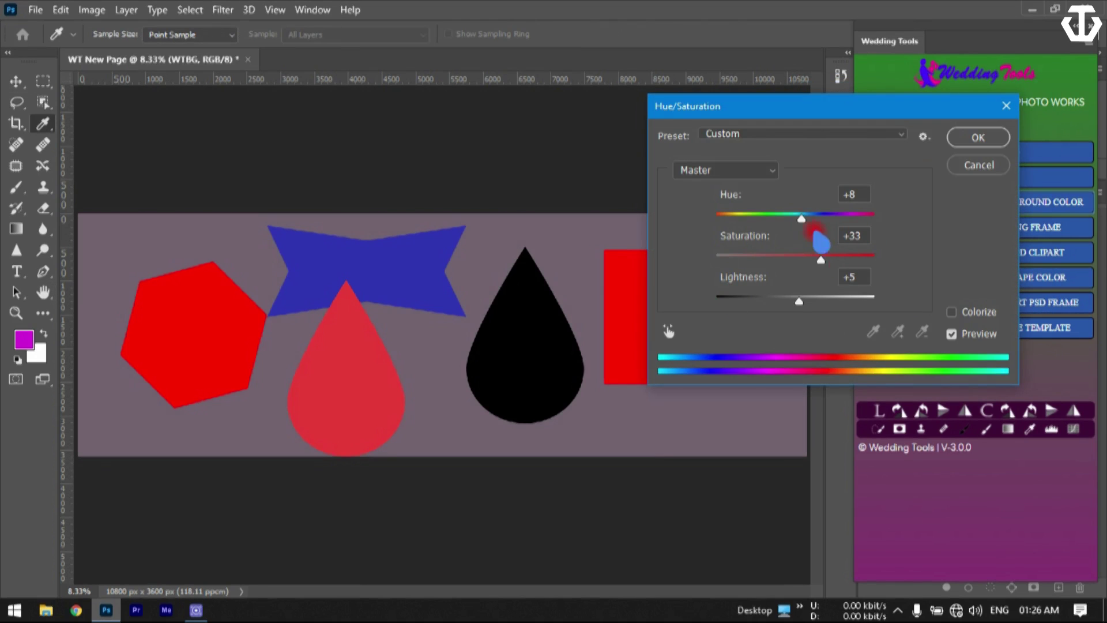
{"action": "left_click_drag", "start_coordinate": [819, 217], "coordinate": [753, 215]}
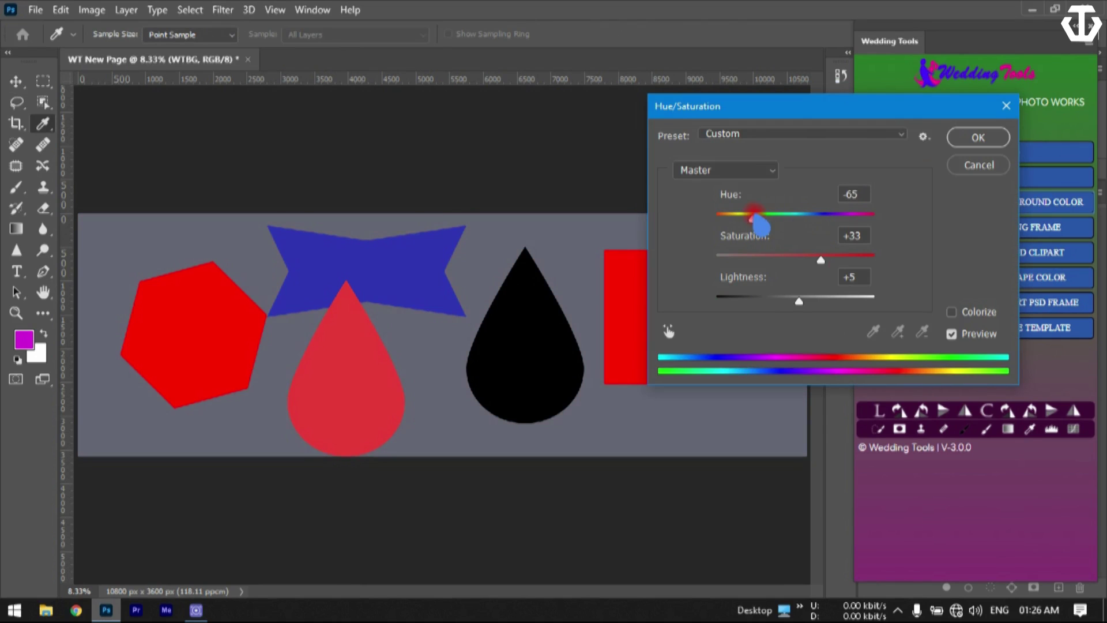
{"action": "left_click", "coordinate": [987, 142]}
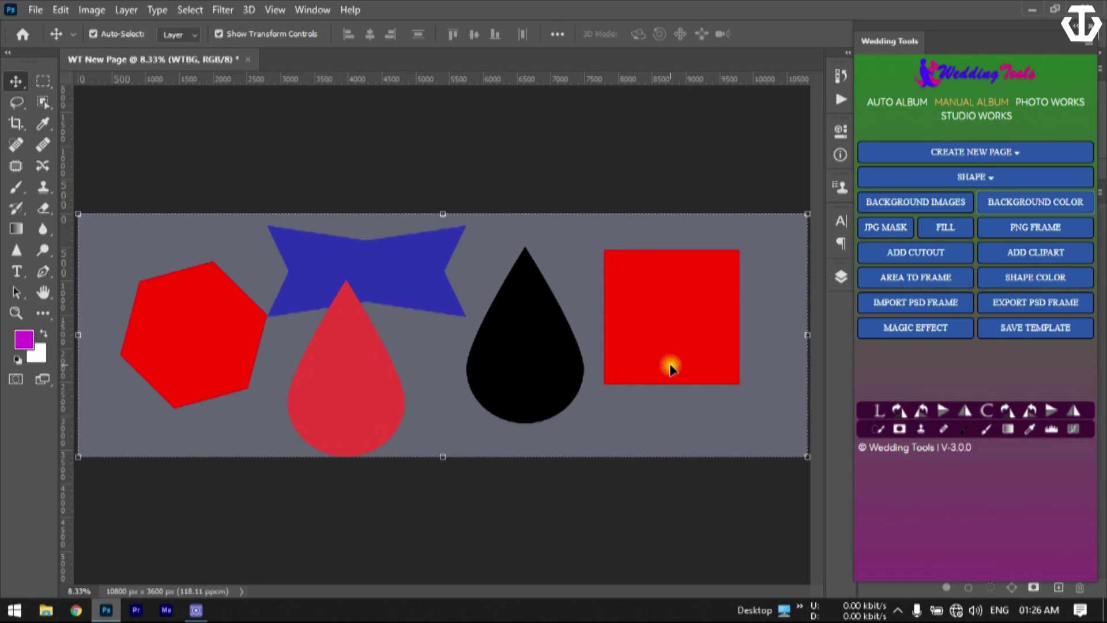
- Clear all shapes and the background from the page and place WT Decorative Mask (1) from the JPG Mask library inside the page's left end
{"action": "left_click_drag", "start_coordinate": [663, 510], "coordinate": [277, 293]}
{"action": "key", "text": "Delete"}
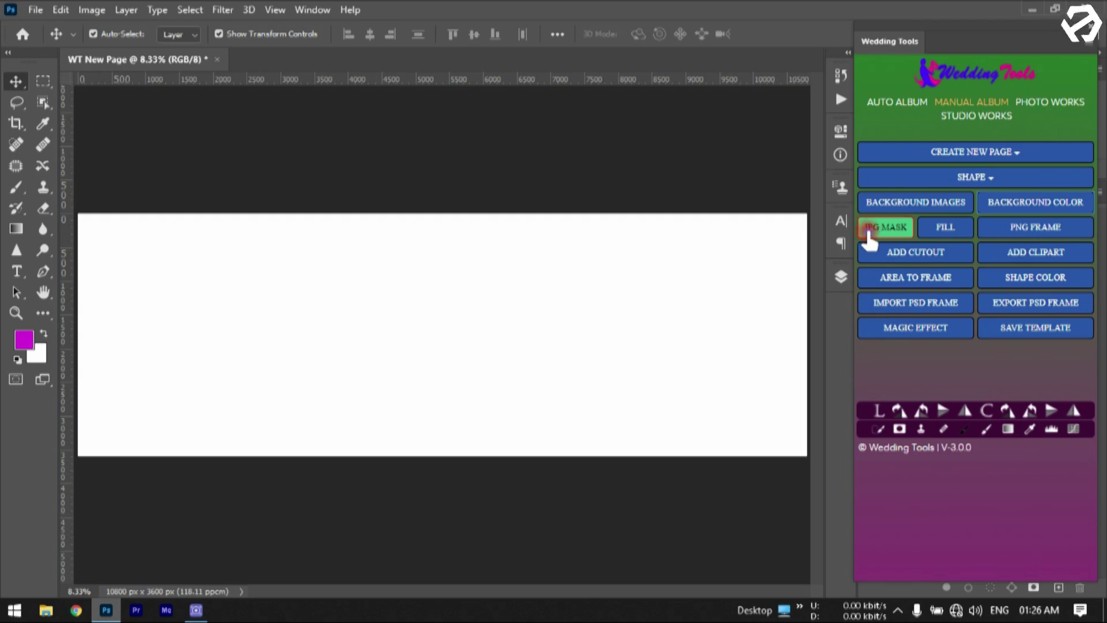
{"action": "left_click", "coordinate": [887, 230]}
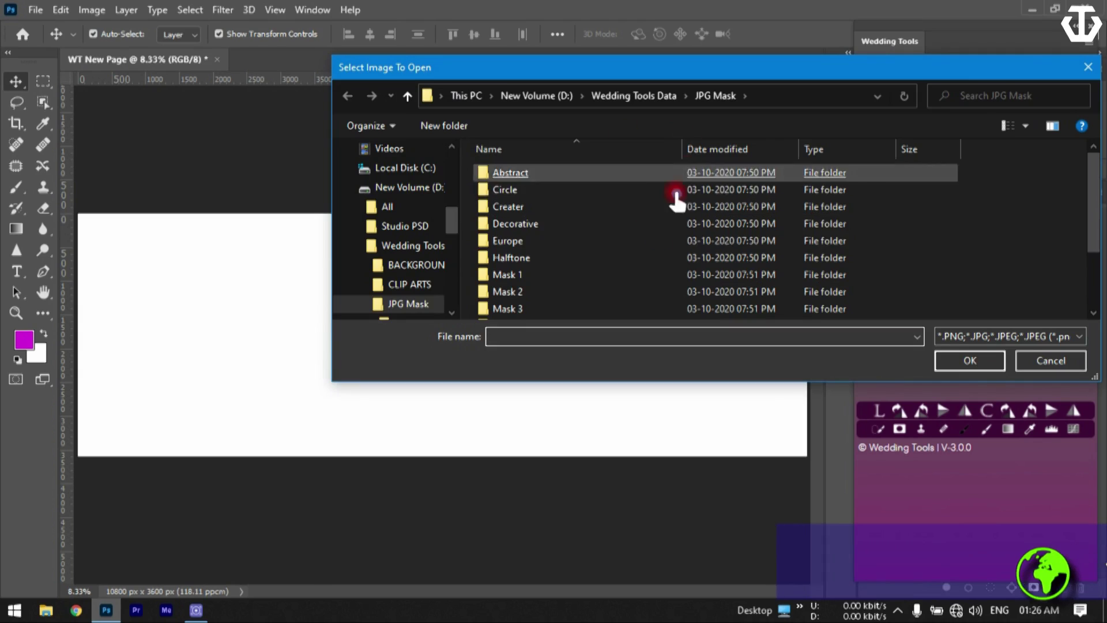
{"action": "double_click", "coordinate": [509, 223]}
{"action": "left_click", "coordinate": [718, 277]}
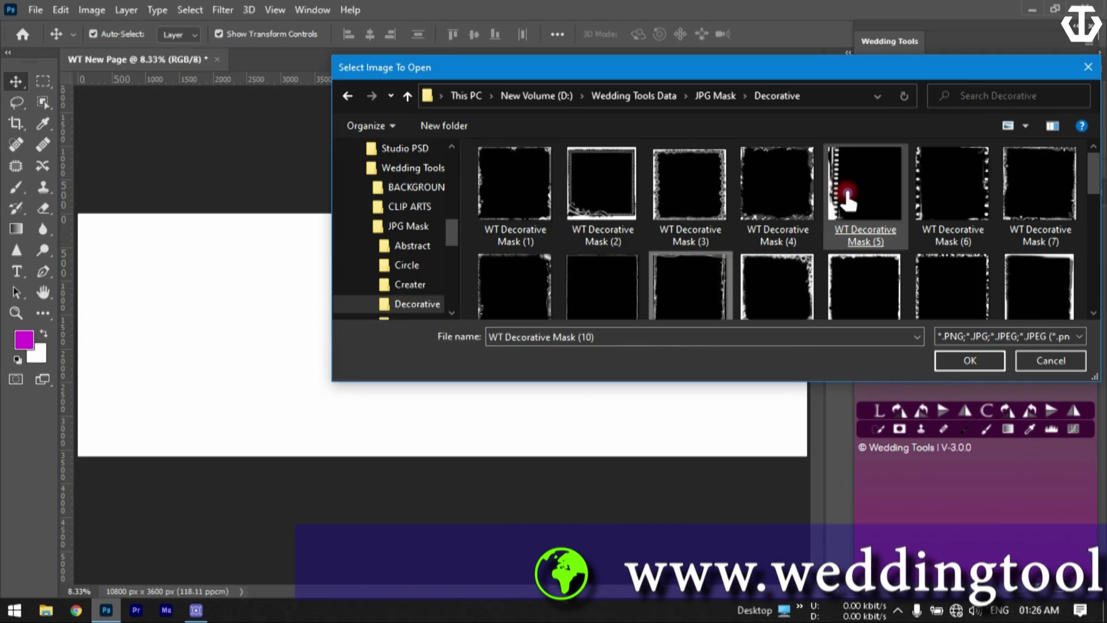
{"action": "left_click", "coordinate": [532, 183]}
{"action": "double_click", "coordinate": [532, 184]}
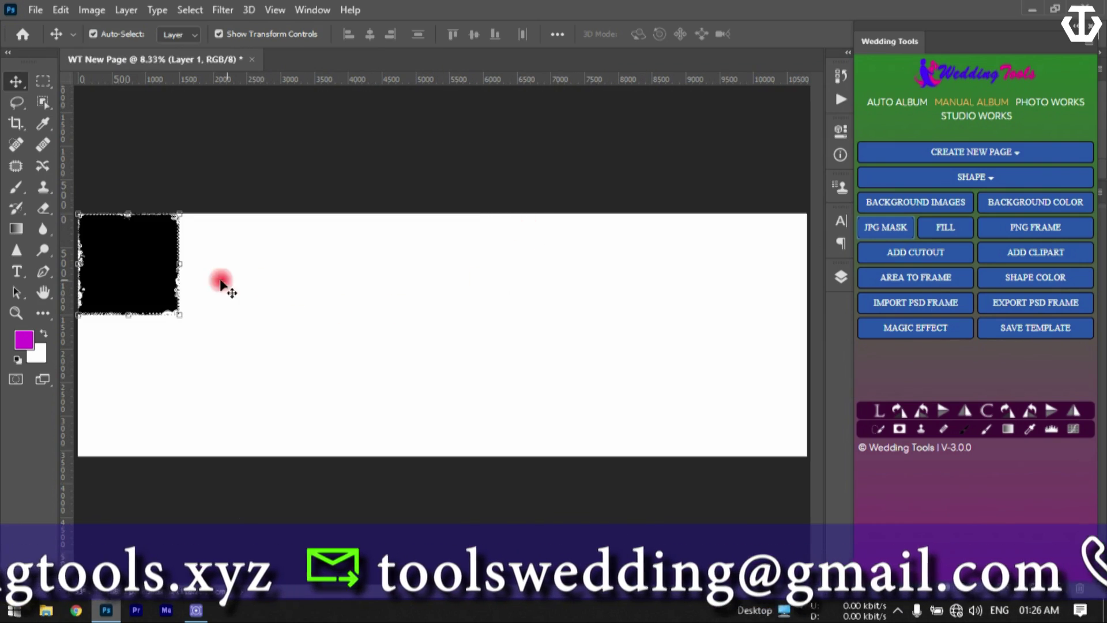
{"action": "left_click_drag", "start_coordinate": [160, 268], "coordinate": [226, 314]}
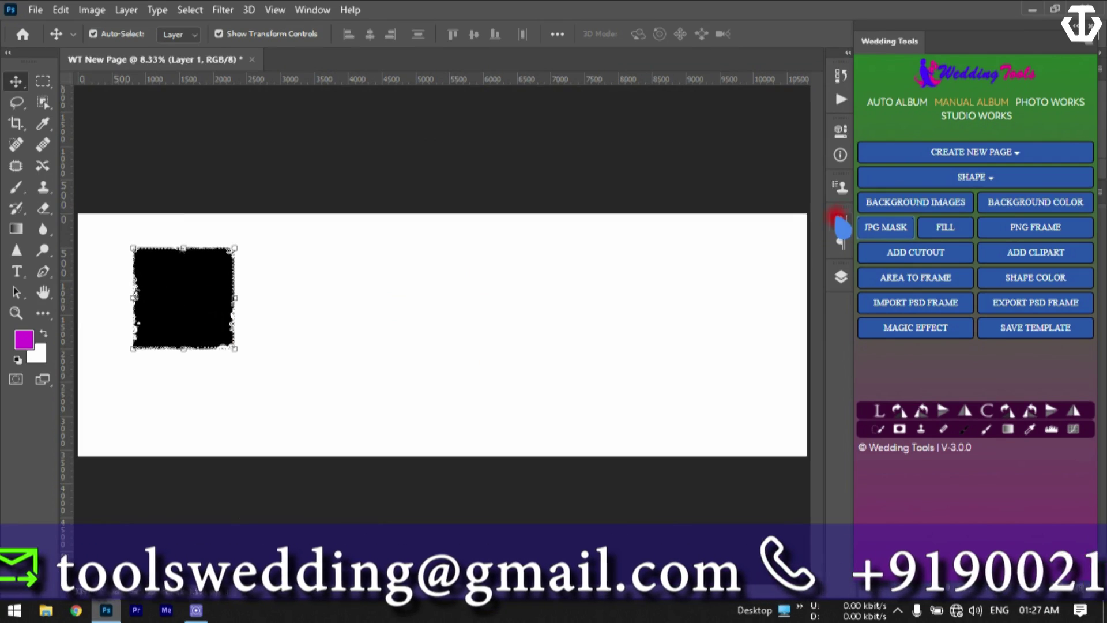
- Fill the selected decorative mask with a photo using the Auto Album Single function's Automatic Fill
{"action": "left_click", "coordinate": [895, 102]}
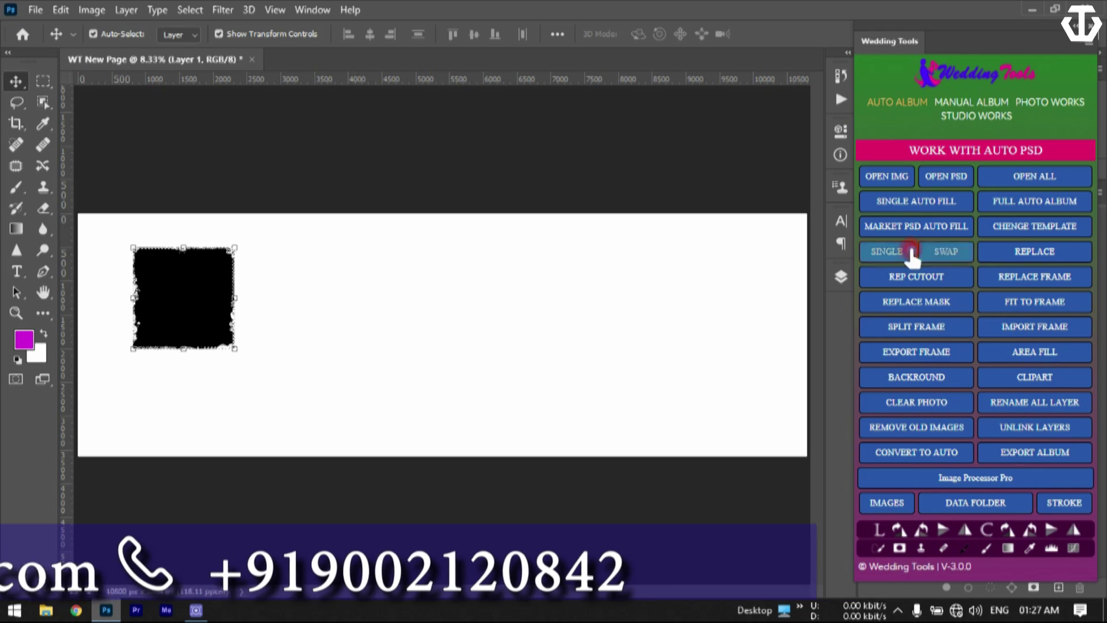
{"action": "left_click", "coordinate": [887, 251]}
{"action": "left_click", "coordinate": [550, 240]}
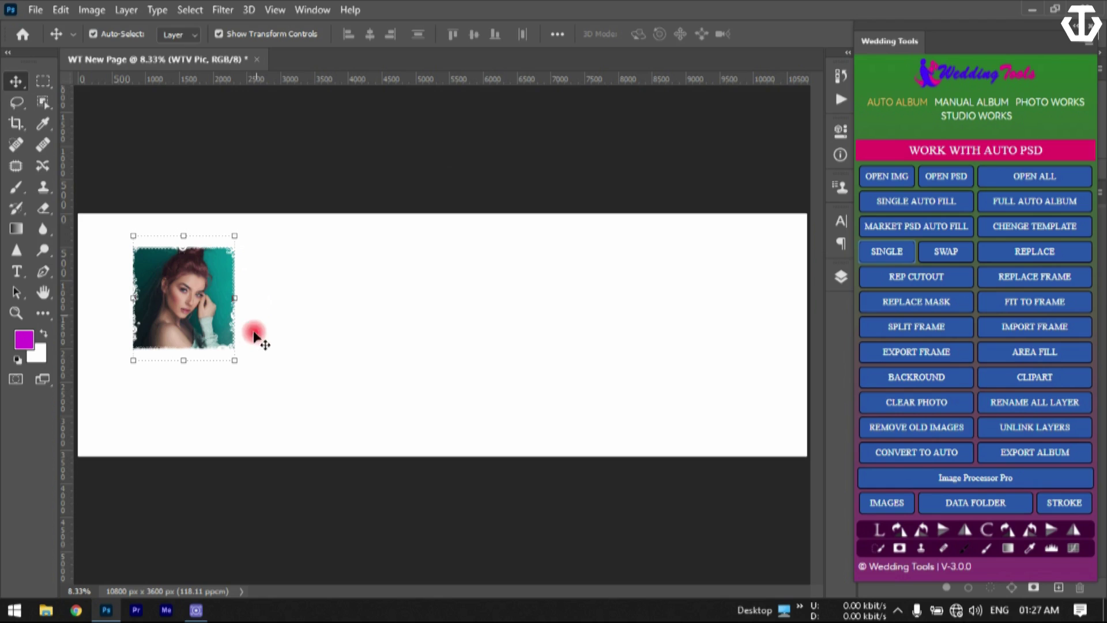
- Delete the photo-filled mask from the page and reopen the Manual Album JPG Mask library
{"action": "left_click_drag", "start_coordinate": [315, 350], "coordinate": [128, 213]}
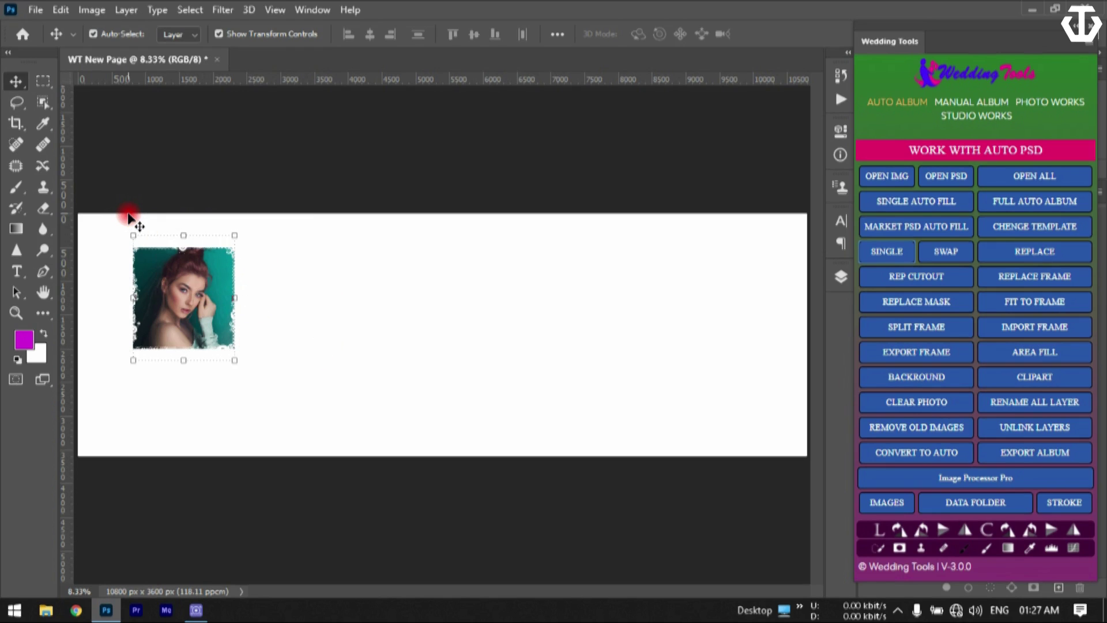
{"action": "key", "text": "Delete"}
{"action": "left_click", "coordinate": [967, 102]}
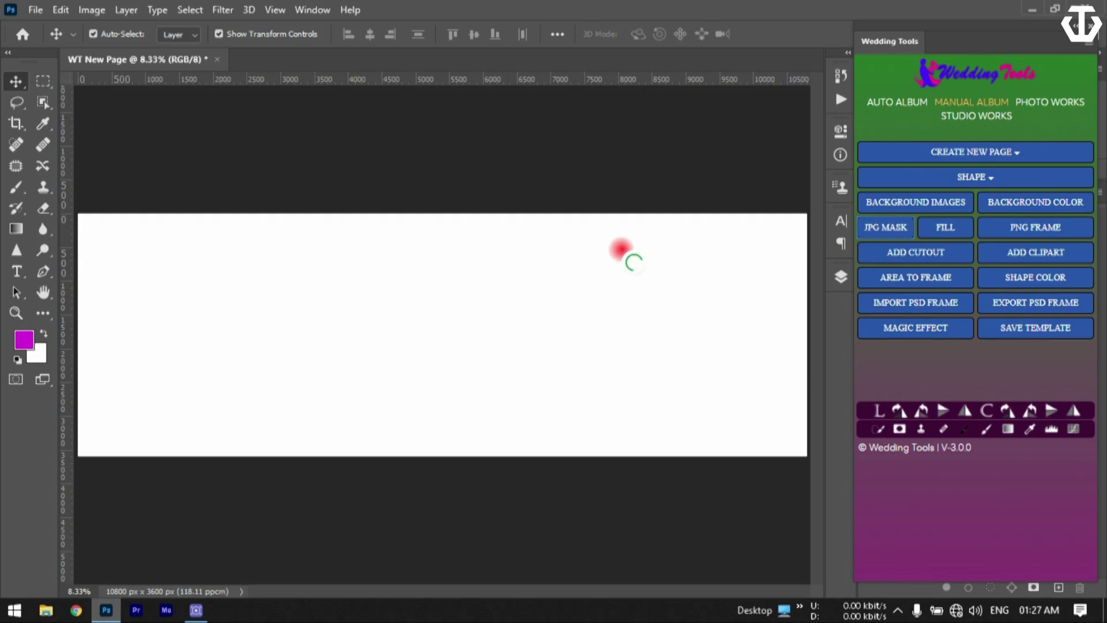
- Examine the masks in the Paintings folder and in the Decorative, Circle and Shape folders under PNG Mask
{"action": "scroll", "coordinate": [715, 254], "scroll_direction": "down", "scroll_amount": 2}
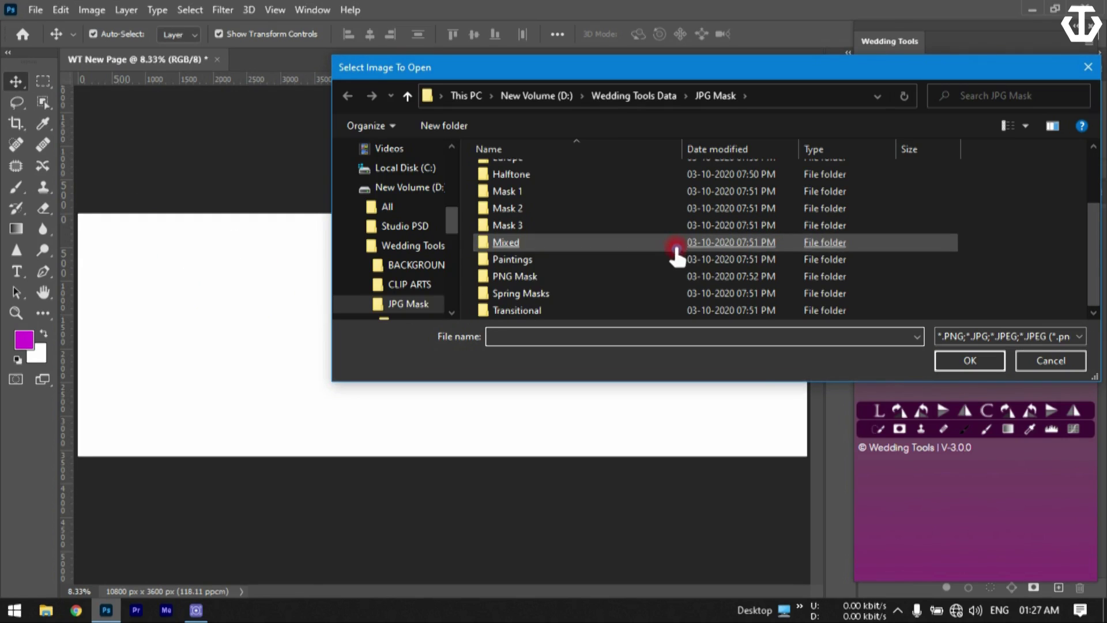
{"action": "double_click", "coordinate": [609, 270]}
{"action": "left_click", "coordinate": [604, 278]}
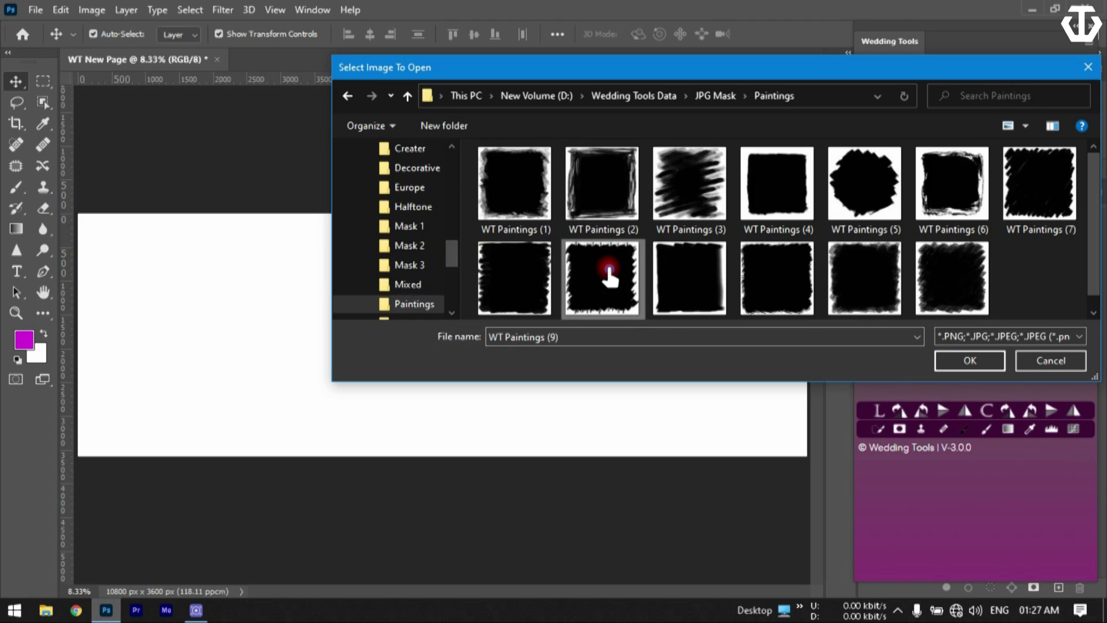
{"action": "left_click", "coordinate": [408, 95]}
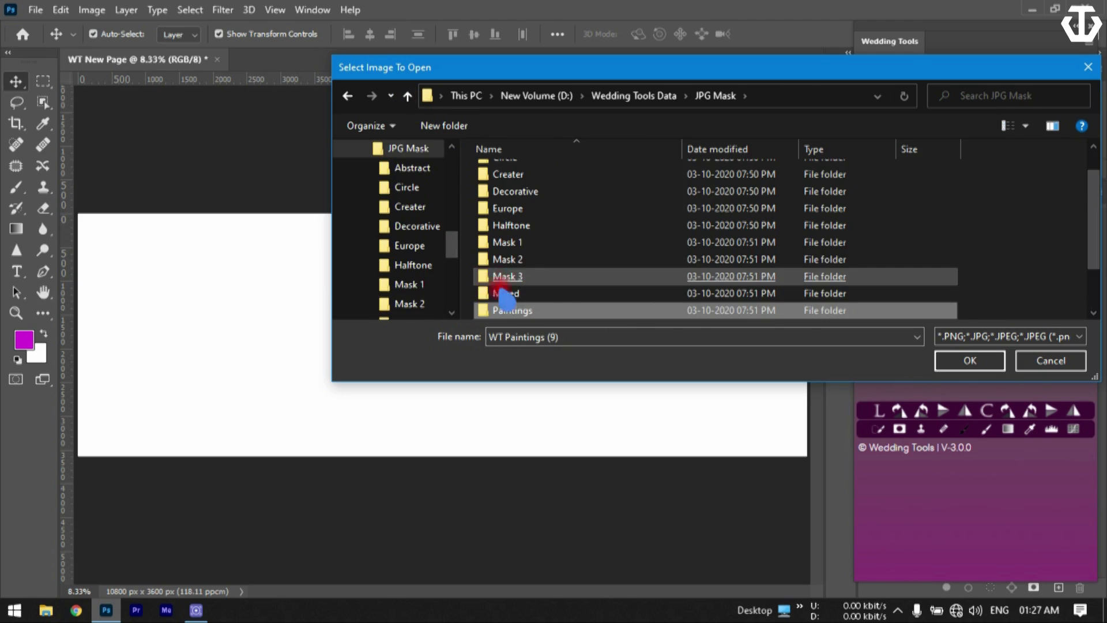
{"action": "double_click", "coordinate": [513, 279]}
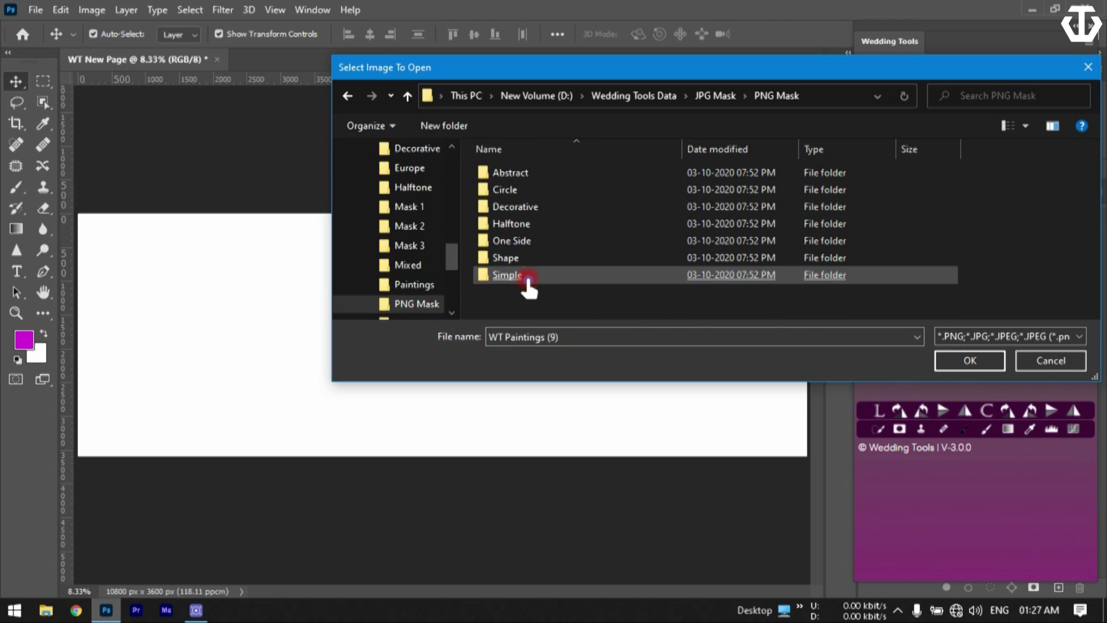
{"action": "left_click", "coordinate": [529, 208]}
{"action": "double_click", "coordinate": [529, 209]}
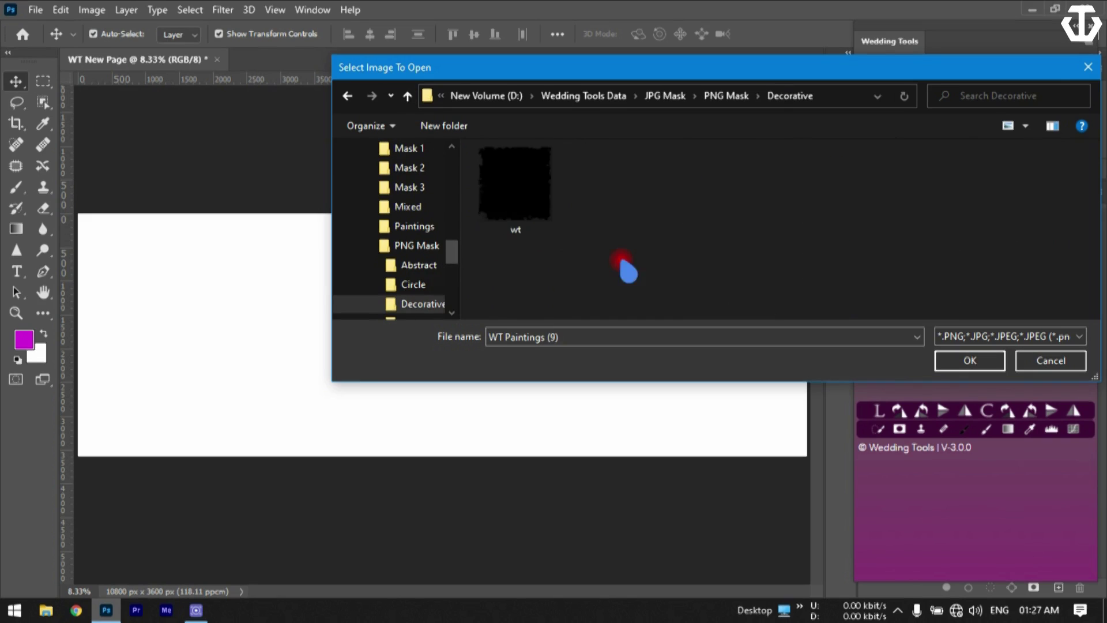
{"action": "left_click", "coordinate": [408, 95]}
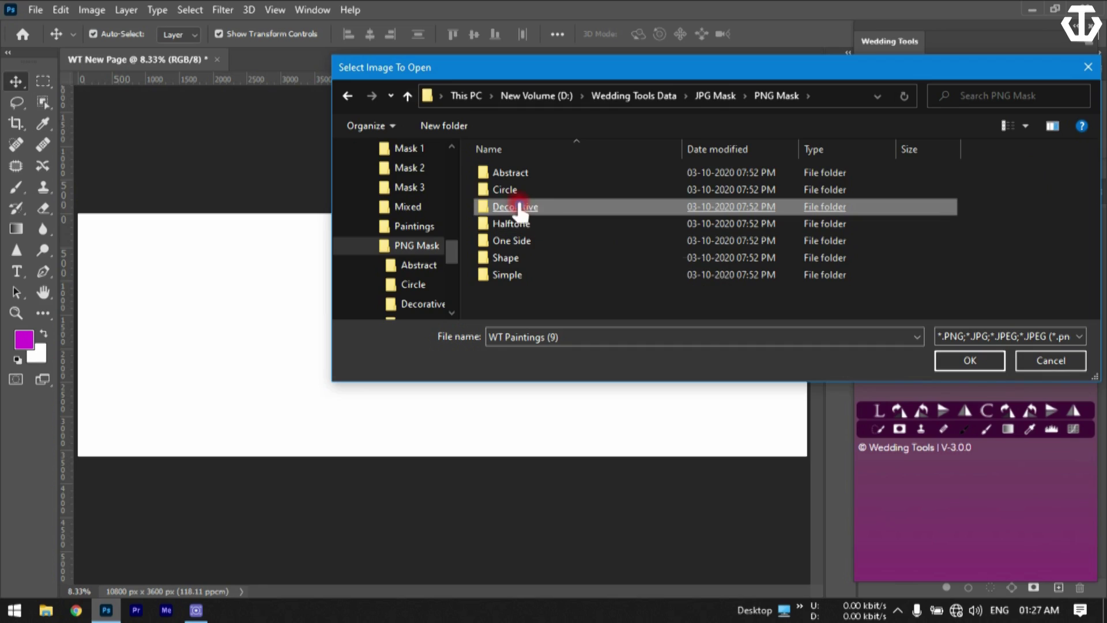
{"action": "key", "text": "Return"}
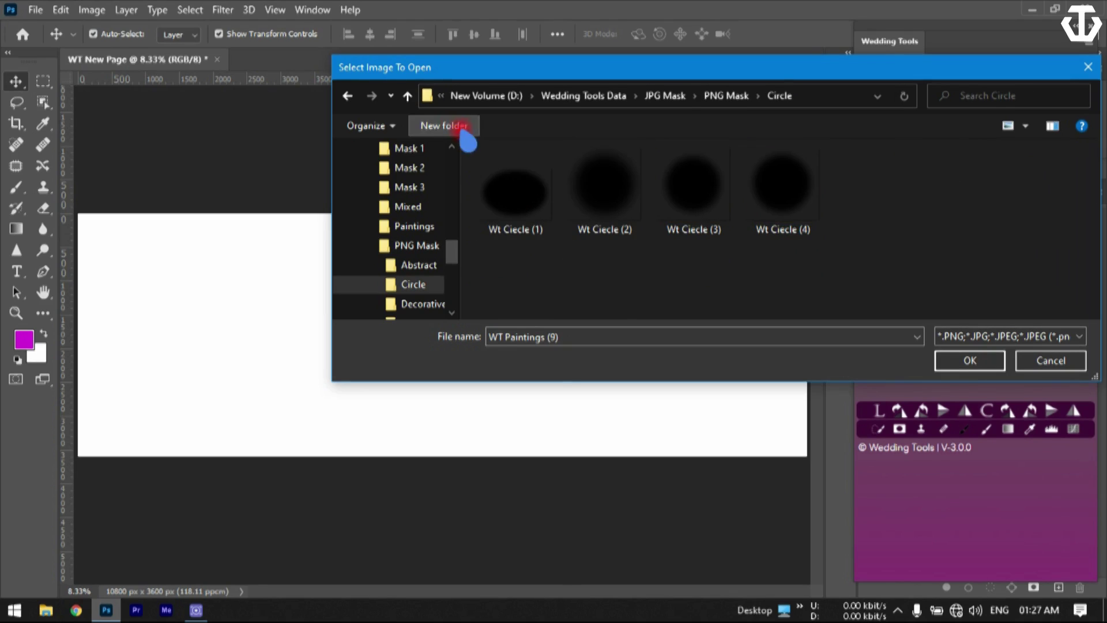
{"action": "left_click", "coordinate": [407, 95]}
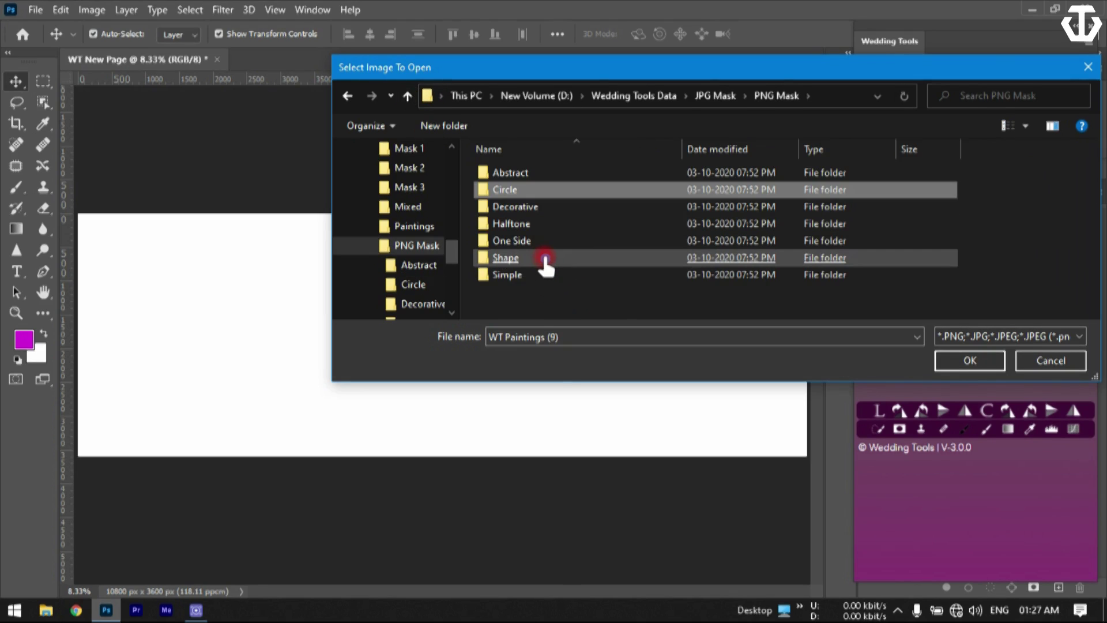
{"action": "double_click", "coordinate": [545, 259]}
{"action": "scroll", "coordinate": [935, 232], "scroll_direction": "down", "scroll_amount": 3}
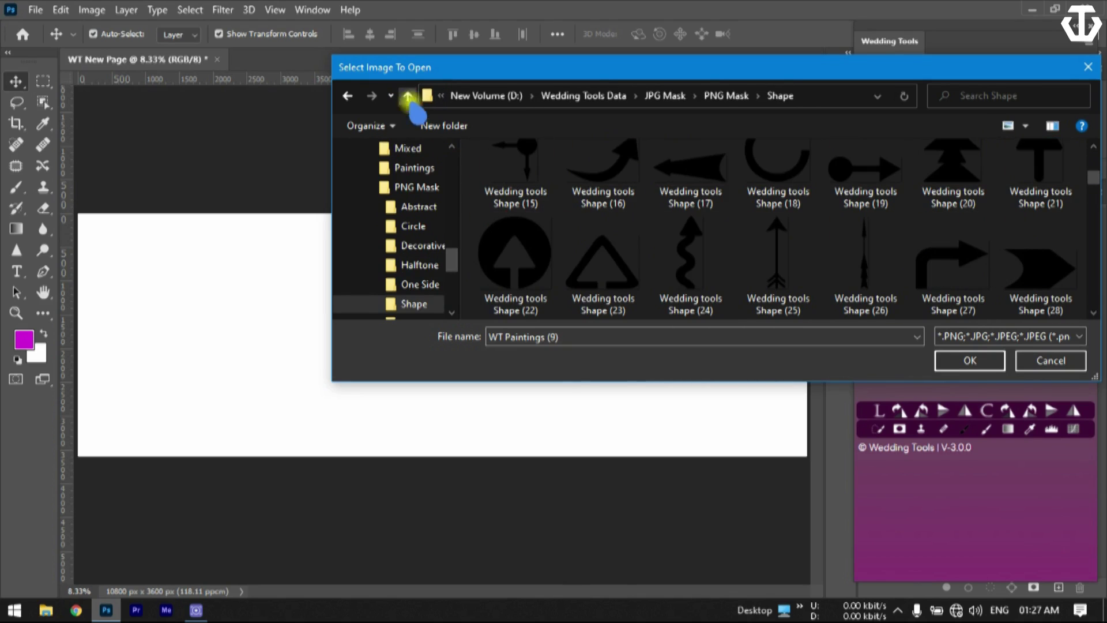
- Add Wt Png Mask (1) from the PNG Mask Abstract folder and move it slightly down the page
{"action": "left_click", "coordinate": [407, 95]}
{"action": "left_click", "coordinate": [522, 175]}
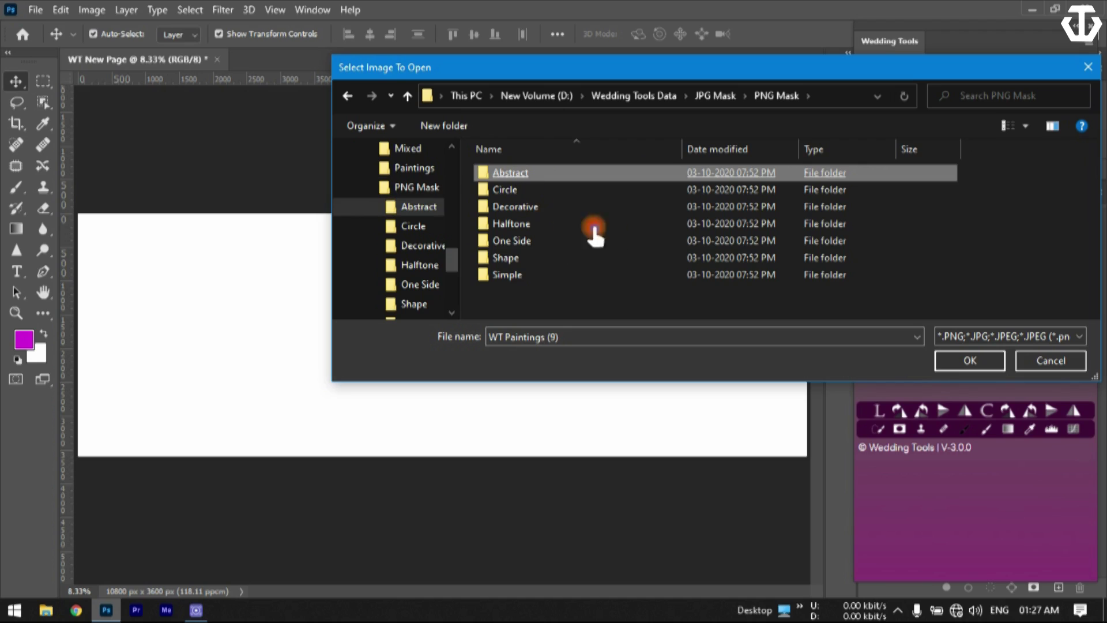
{"action": "key", "text": "Return"}
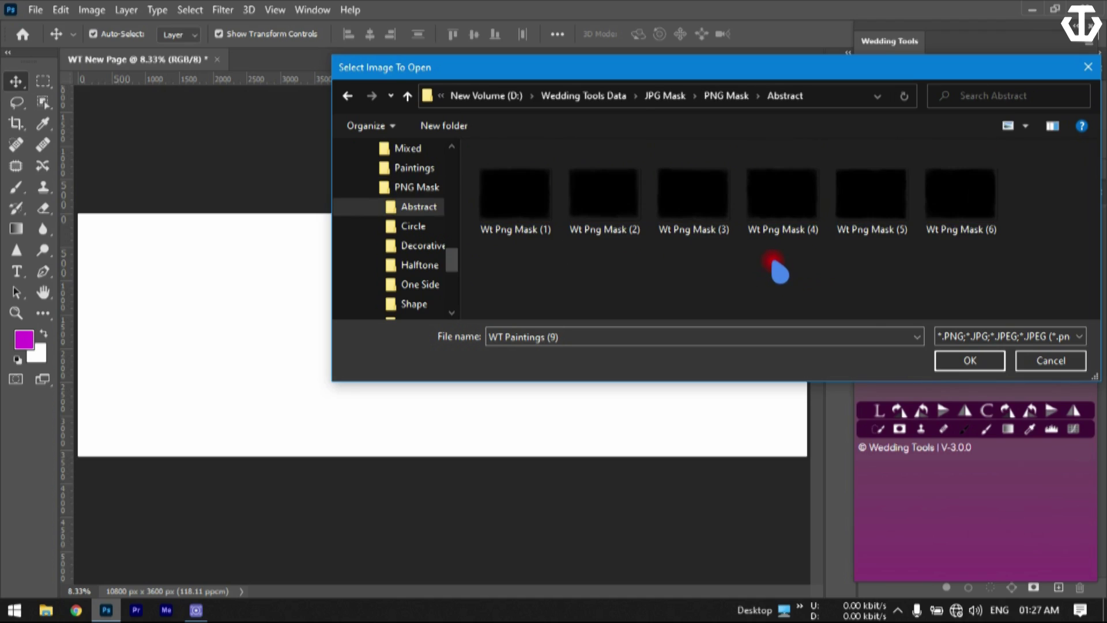
{"action": "left_click", "coordinate": [523, 223]}
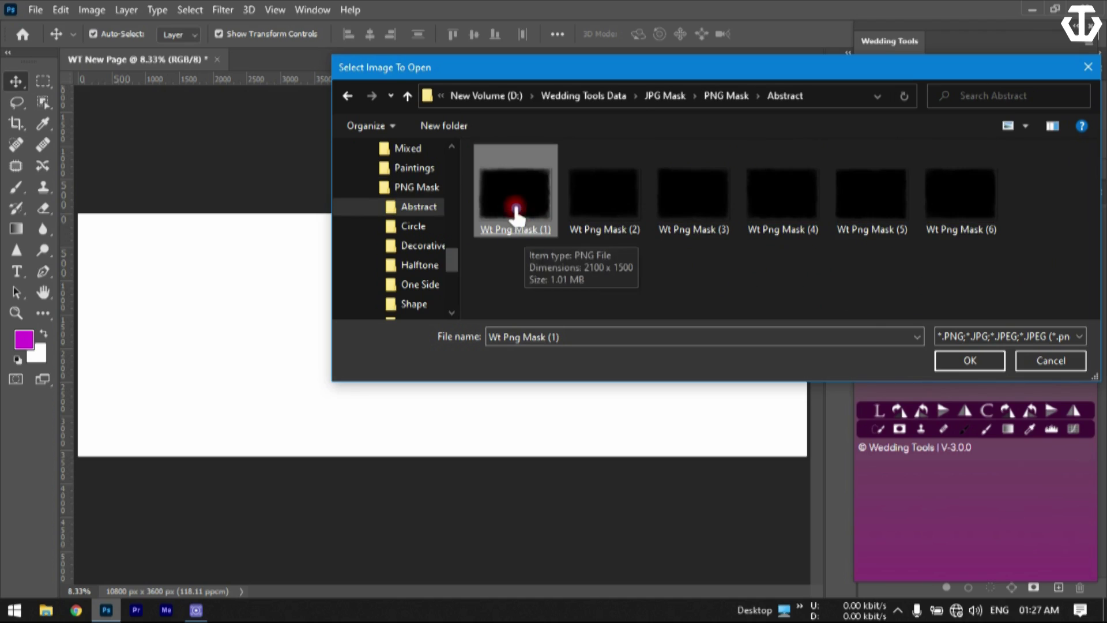
{"action": "double_click", "coordinate": [515, 218]}
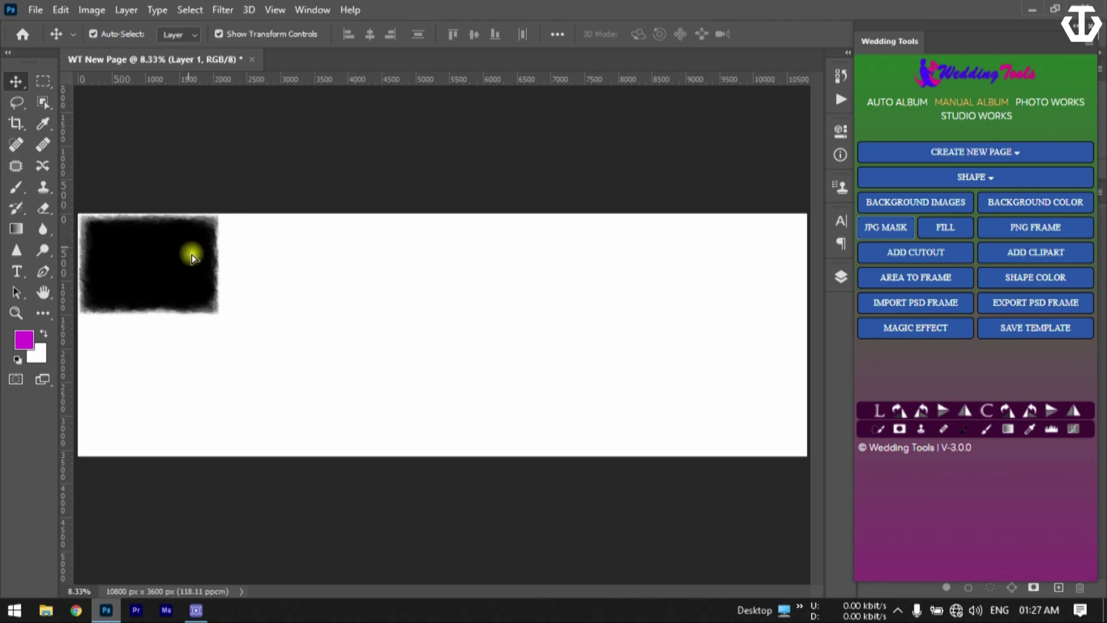
{"action": "left_click_drag", "start_coordinate": [191, 254], "coordinate": [186, 274]}
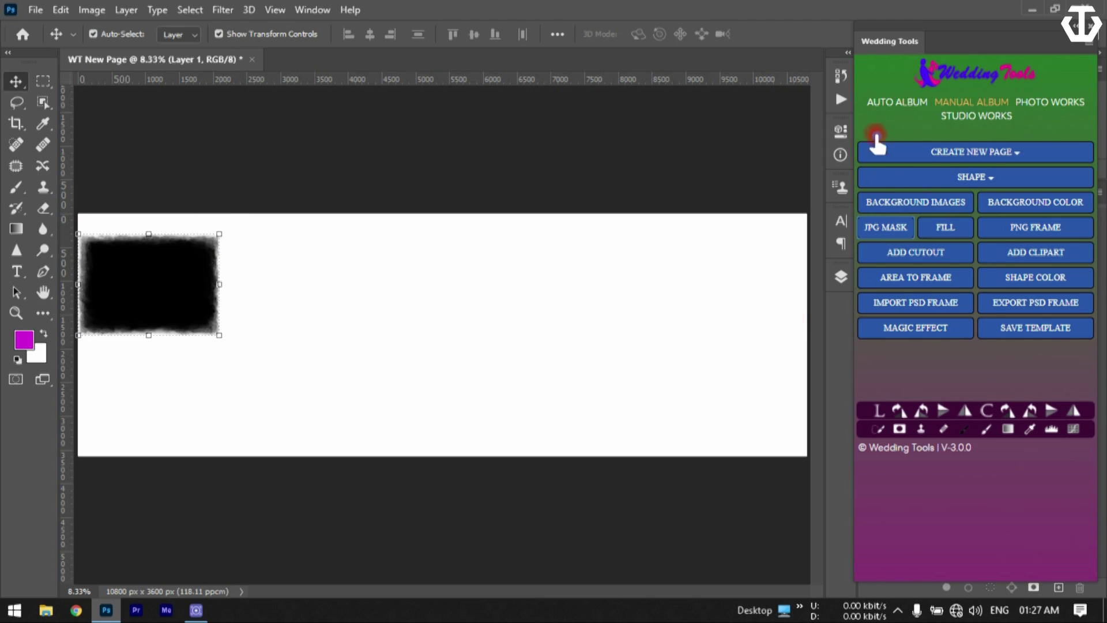
- Fill the soft-edged PNG mask with a photo using Single and Automatic Fill in Auto Album
{"action": "left_click", "coordinate": [876, 104]}
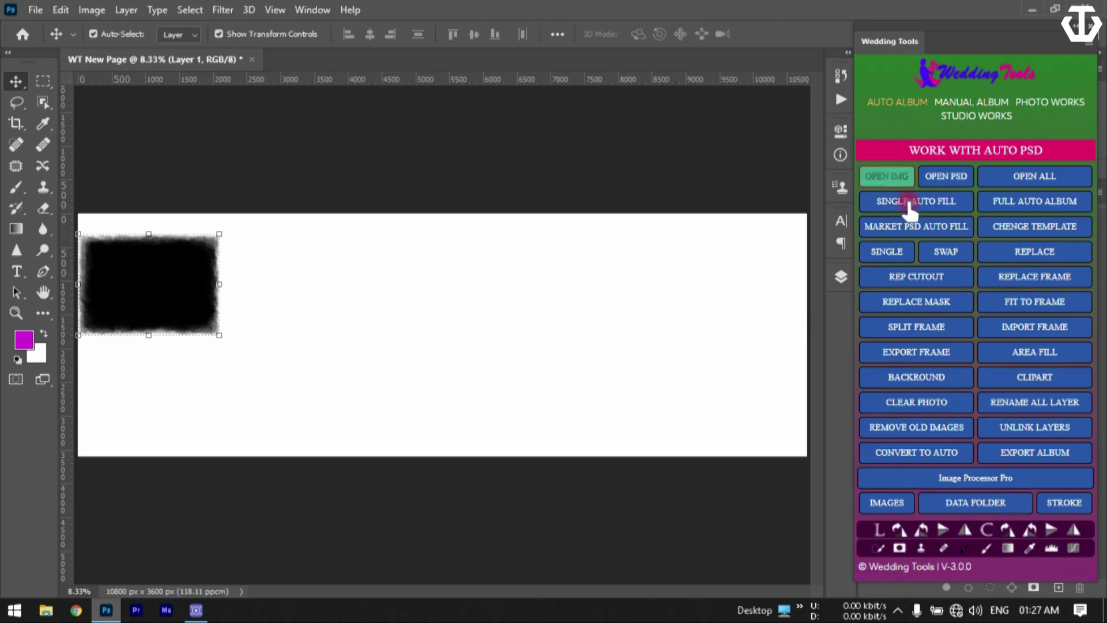
{"action": "left_click", "coordinate": [887, 251]}
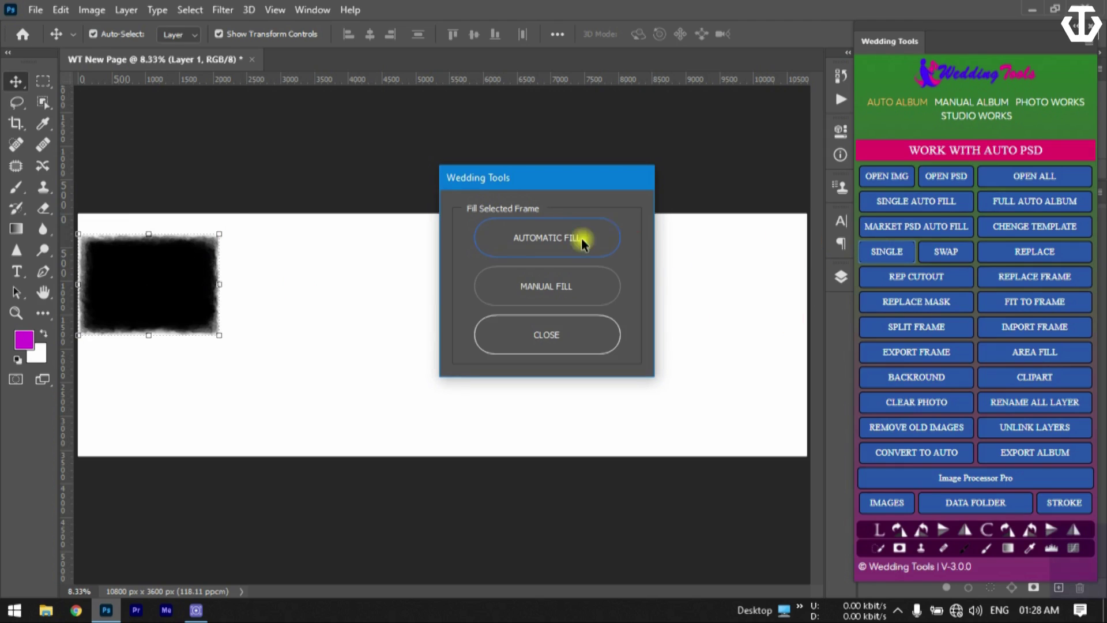
{"action": "left_click", "coordinate": [611, 226]}
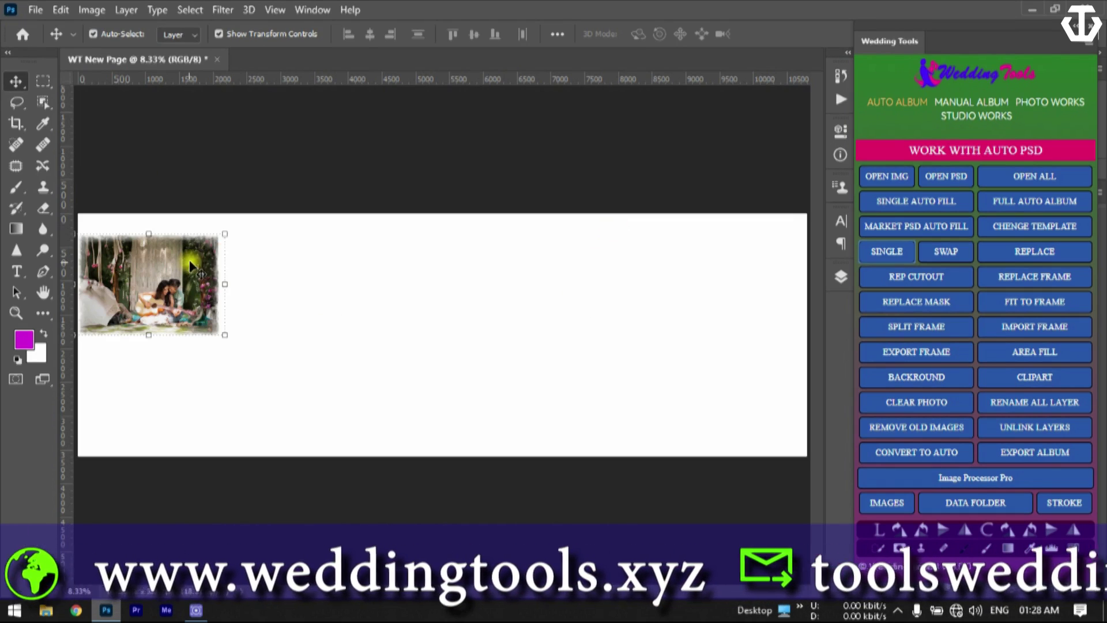
- Remove the photo from the soft-edged mask and move the empty mask up near the page's upper edge
{"action": "left_click", "coordinate": [321, 249]}
{"action": "left_click", "coordinate": [151, 282]}
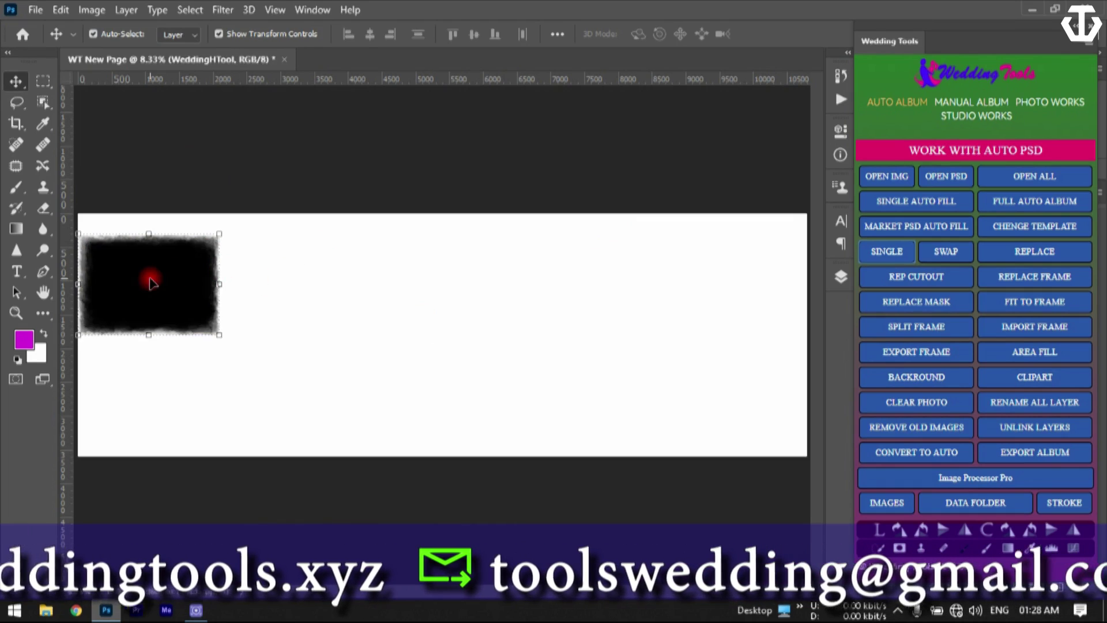
{"action": "left_click_drag", "start_coordinate": [151, 283], "coordinate": [154, 269]}
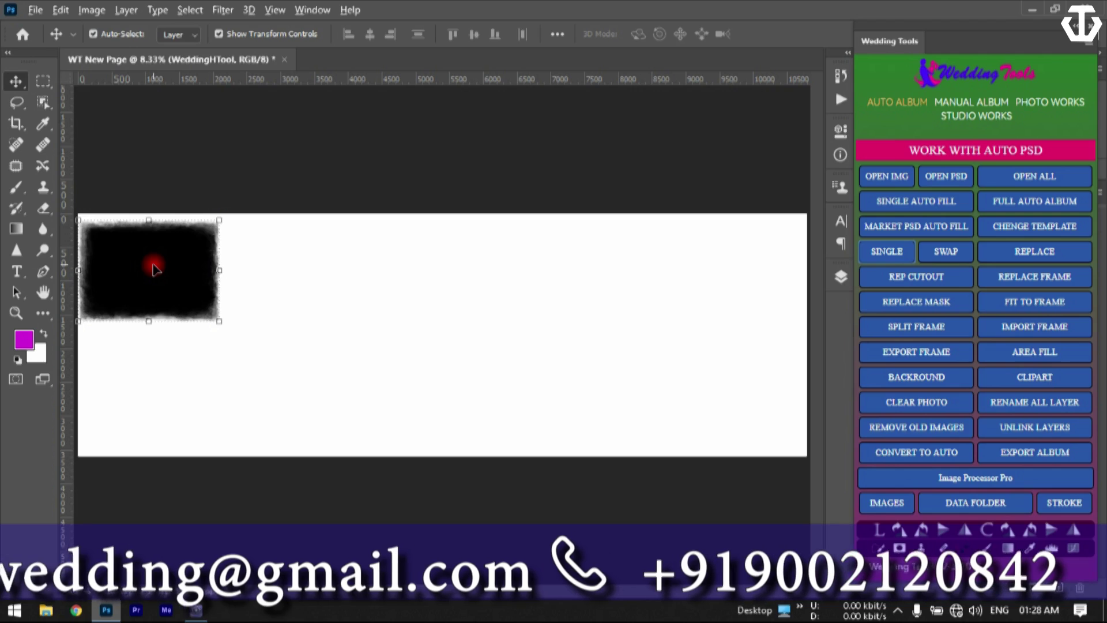
- Duplicate the soft-edged mask into a two-by-two grid on the page's left half and return to the Manual Album tools
{"action": "left_click", "coordinate": [152, 274]}
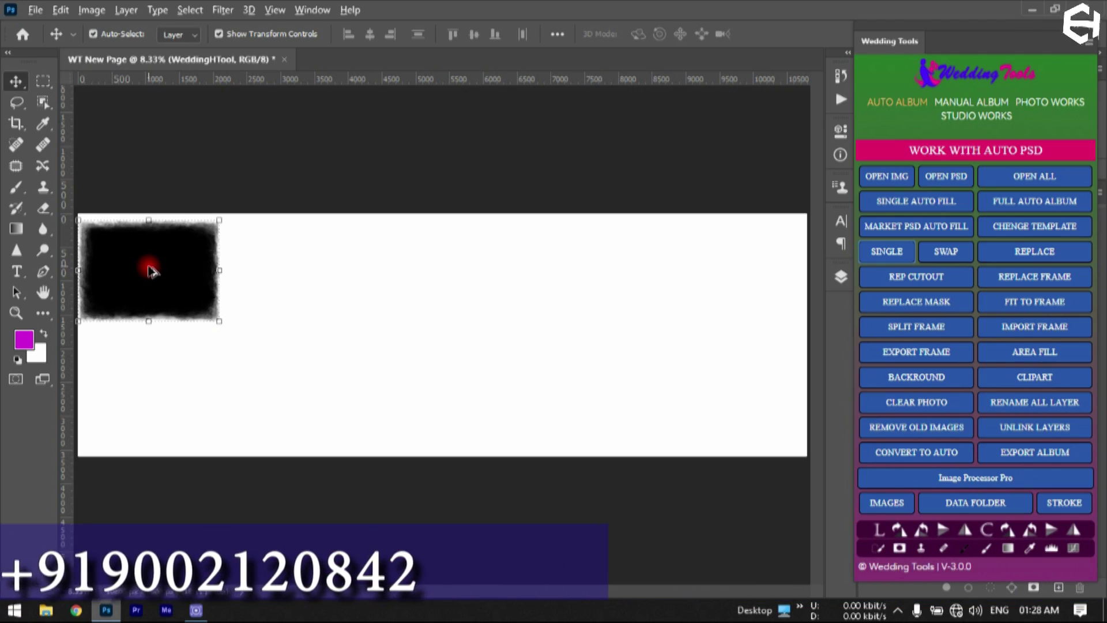
{"action": "left_click_drag", "start_coordinate": [152, 271], "coordinate": [149, 377]}
{"action": "left_click", "coordinate": [235, 379]}
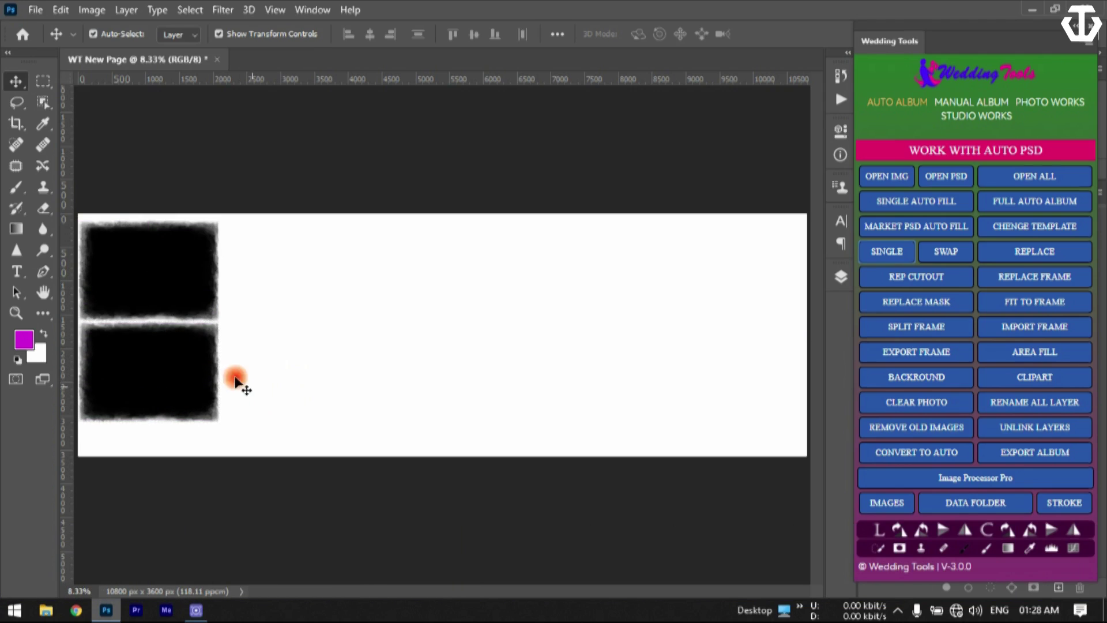
{"action": "left_click_drag", "start_coordinate": [287, 408], "coordinate": [148, 257]}
{"action": "left_click_drag", "start_coordinate": [154, 363], "coordinate": [328, 357]}
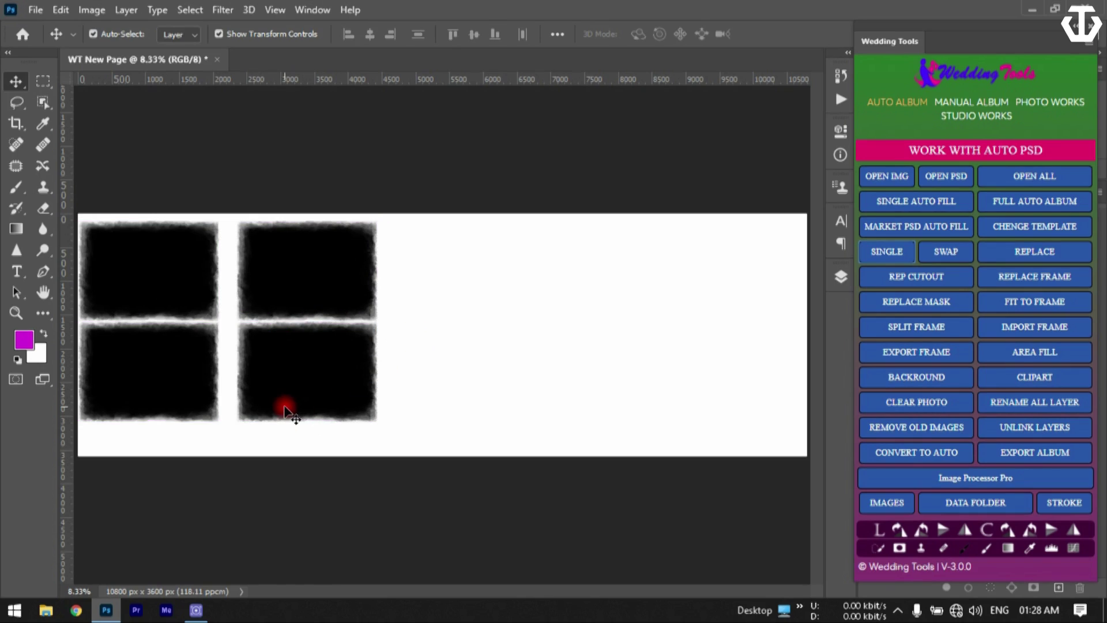
{"action": "left_click", "coordinate": [949, 105]}
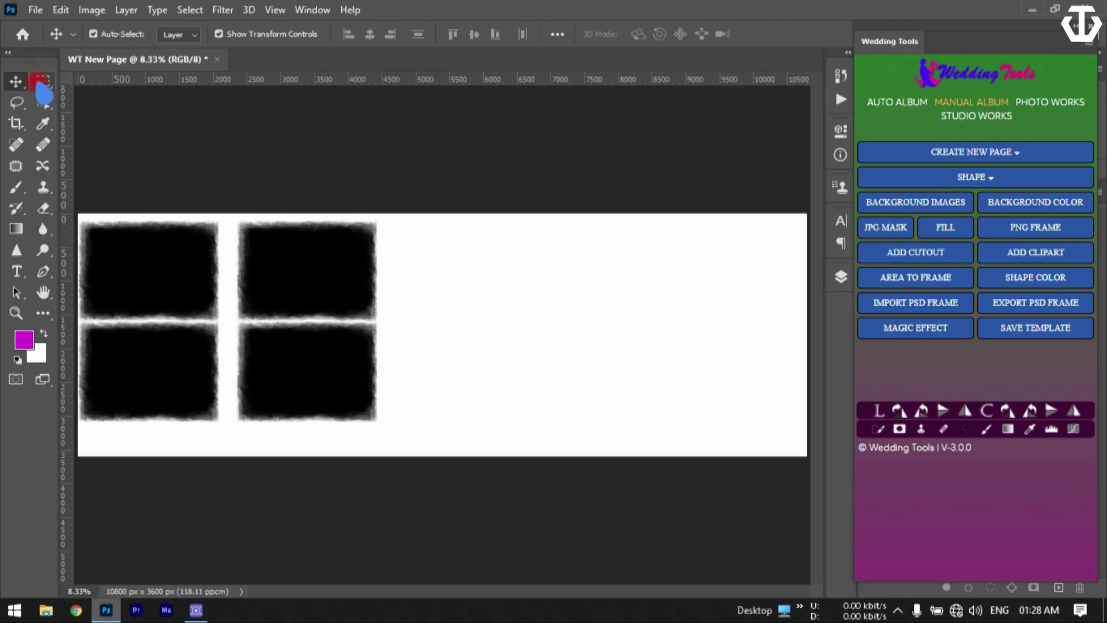
- Select a vertical full-height strip across the gap between the mask columns and fill it with solid colour 9d8e8e
{"action": "key", "text": "m"}
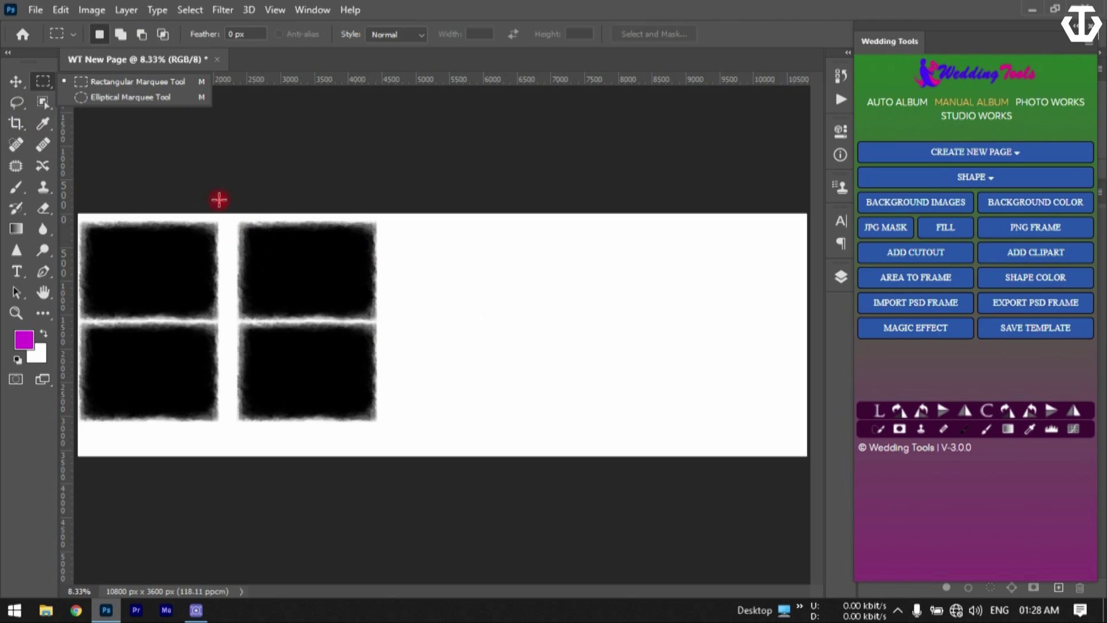
{"action": "left_click_drag", "start_coordinate": [178, 188], "coordinate": [276, 530]}
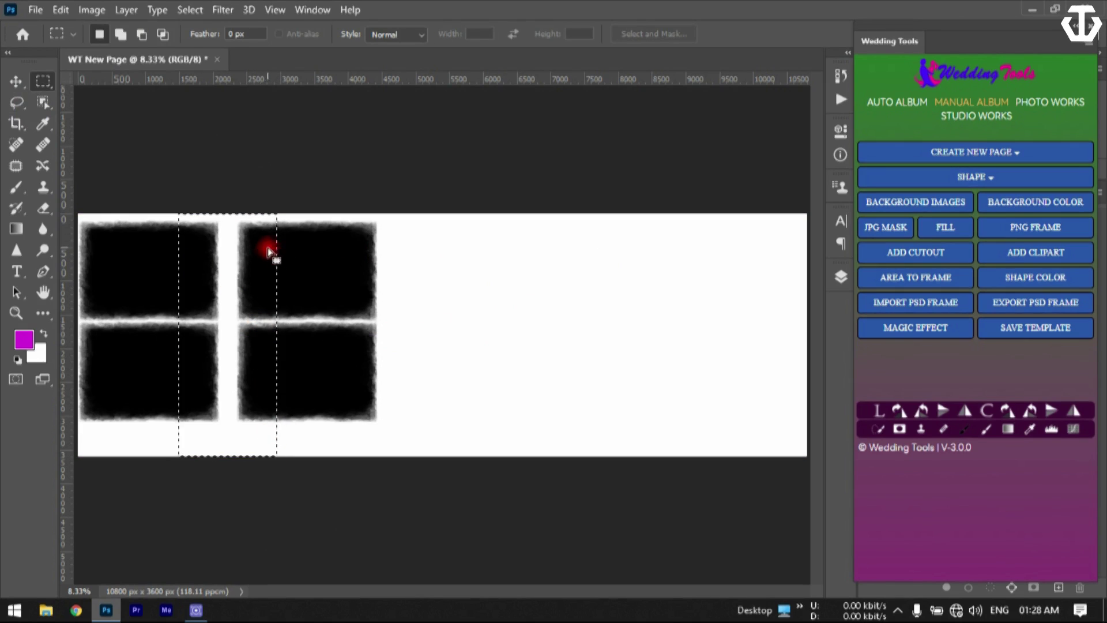
{"action": "left_click", "coordinate": [919, 238]}
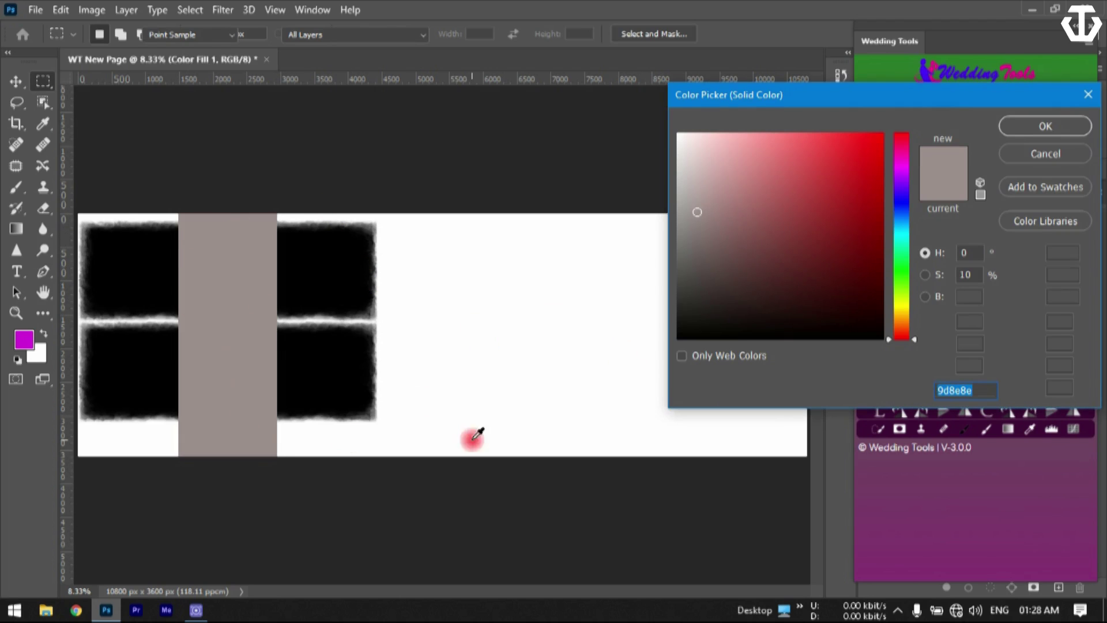
{"action": "left_click", "coordinate": [944, 185]}
{"action": "left_click", "coordinate": [1047, 128]}
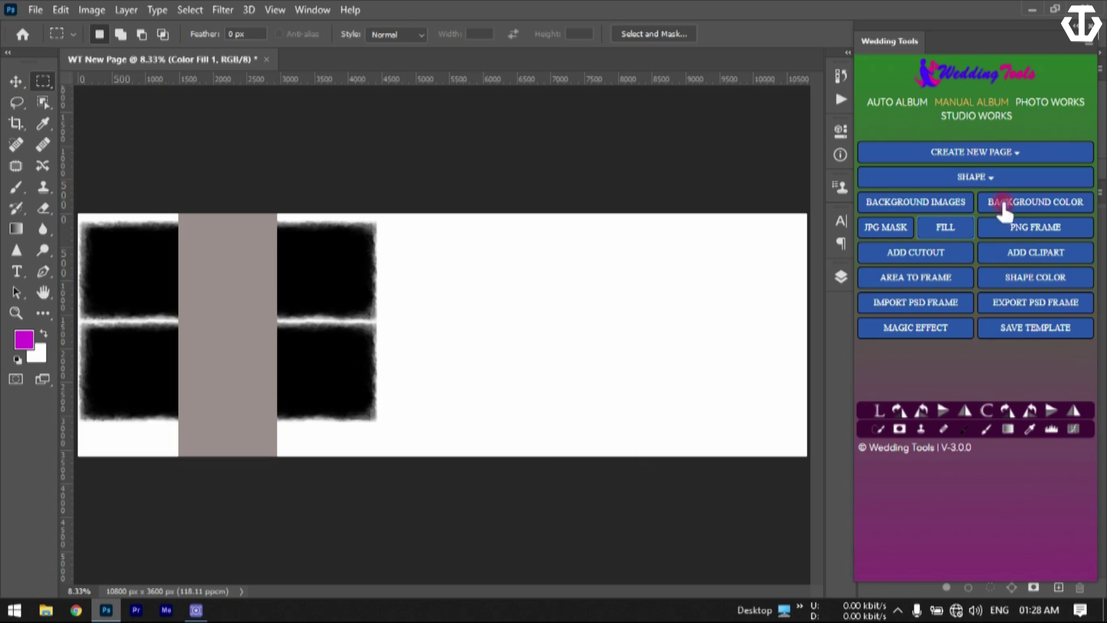
- Reorder the grey colour fill layer beneath the four mask layers, directly above Background, and deselect it
{"action": "left_click", "coordinate": [839, 281]}
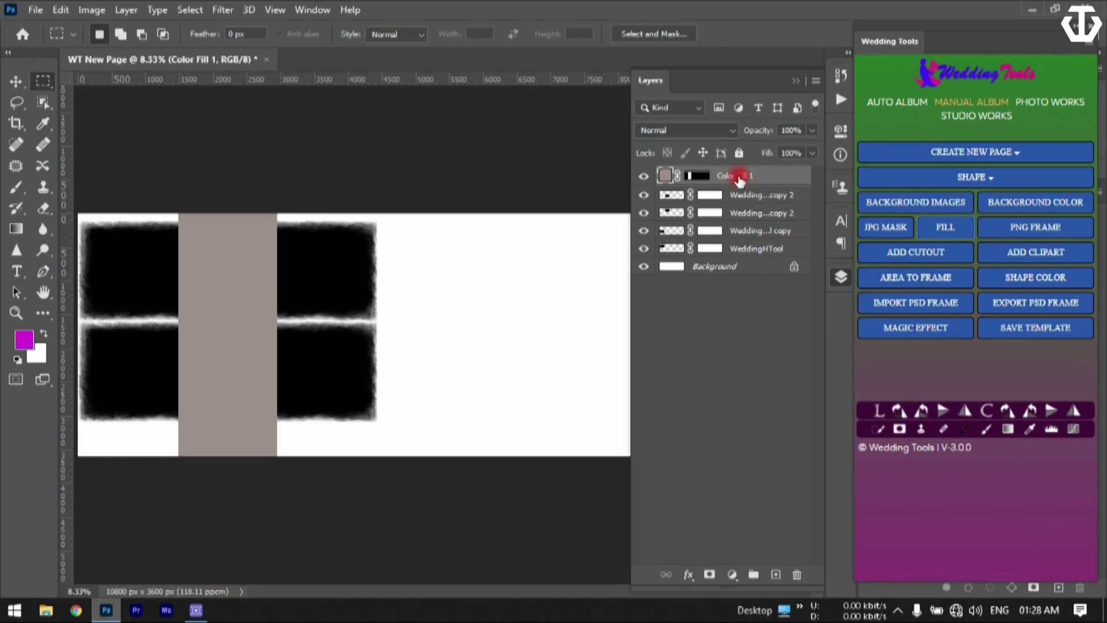
{"action": "left_click_drag", "start_coordinate": [740, 180], "coordinate": [738, 214]}
{"action": "left_click_drag", "start_coordinate": [739, 217], "coordinate": [738, 262]}
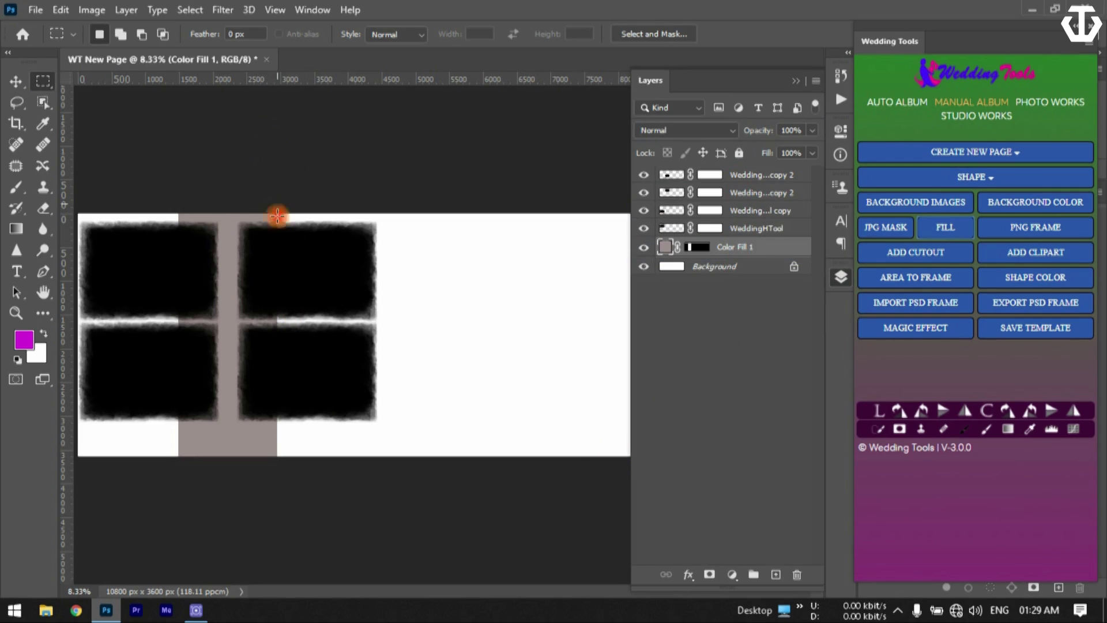
{"action": "left_click", "coordinate": [15, 80]}
{"action": "left_click", "coordinate": [361, 199]}
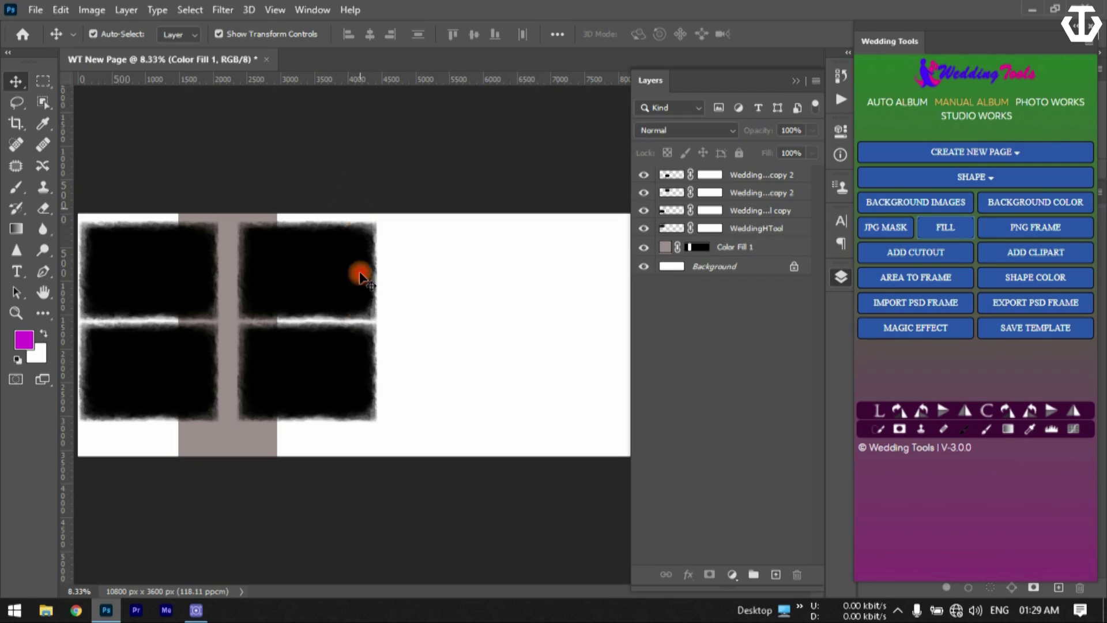
- Select a rectangular area about 2100 by 1344 px in the blank part of the page beside the masks
{"action": "left_click", "coordinate": [943, 231]}
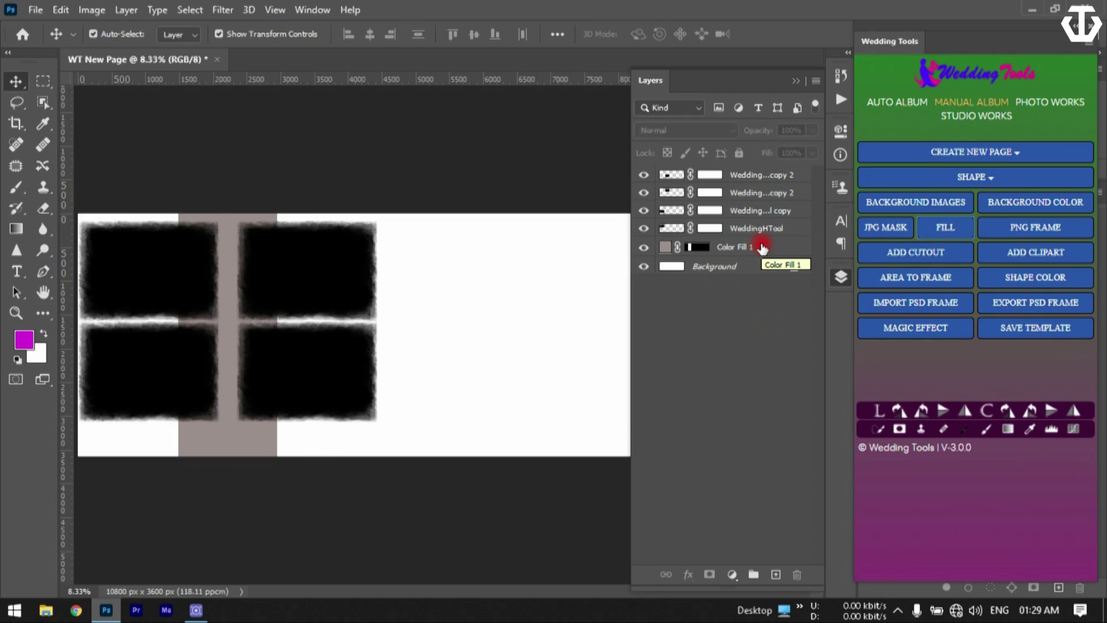
{"action": "left_click", "coordinate": [1045, 226]}
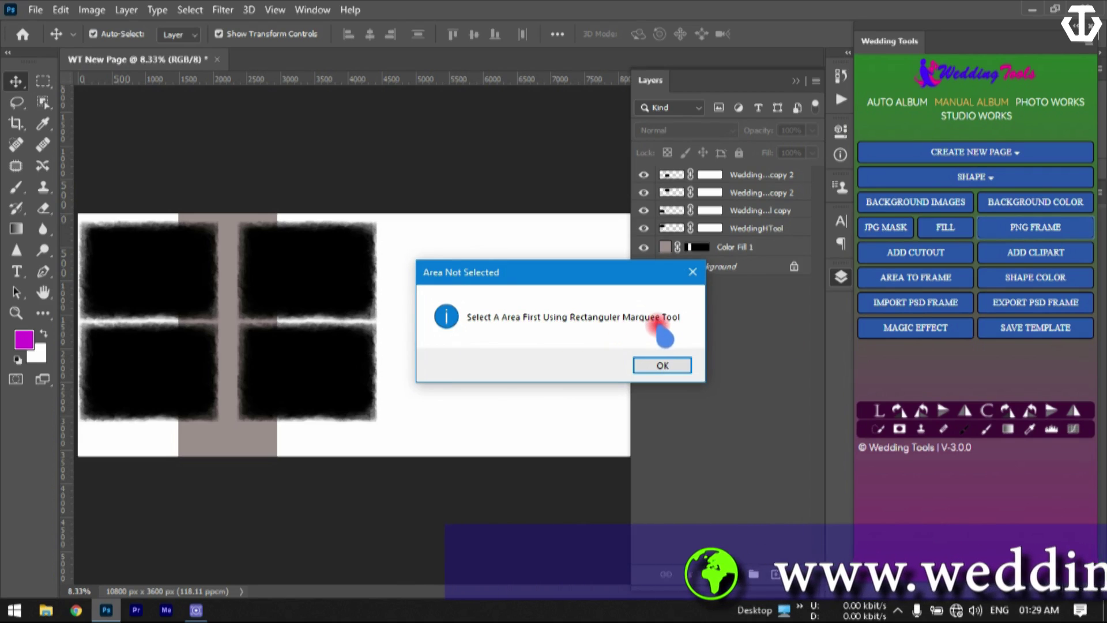
{"action": "left_click", "coordinate": [663, 365]}
{"action": "left_click", "coordinate": [43, 81]}
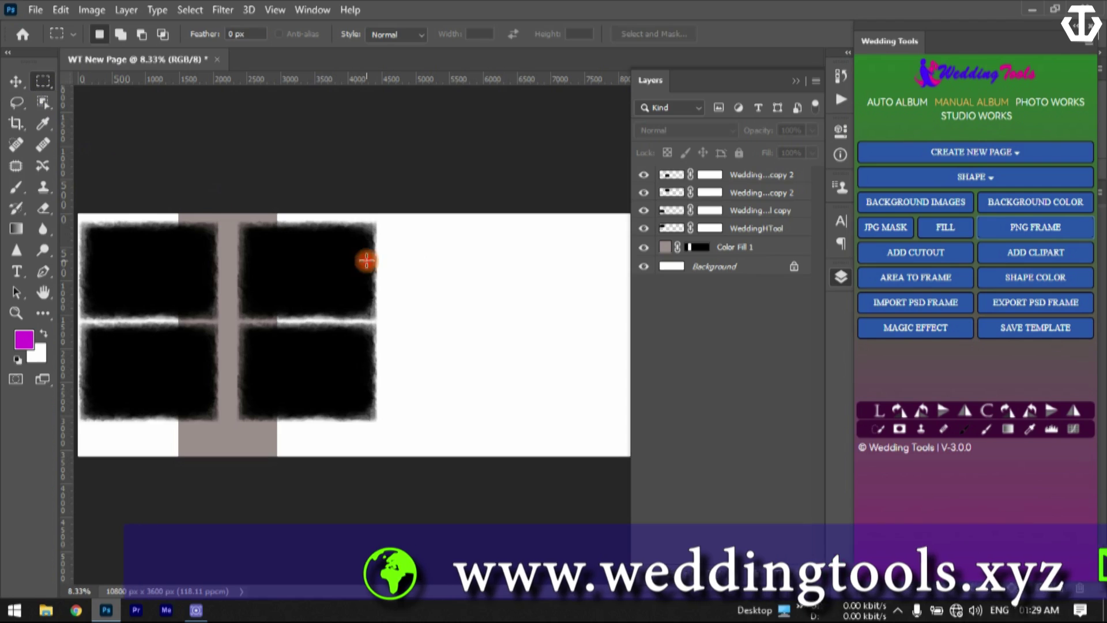
{"action": "left_click_drag", "start_coordinate": [412, 258], "coordinate": [554, 343]}
{"action": "left_click", "coordinate": [483, 287]}
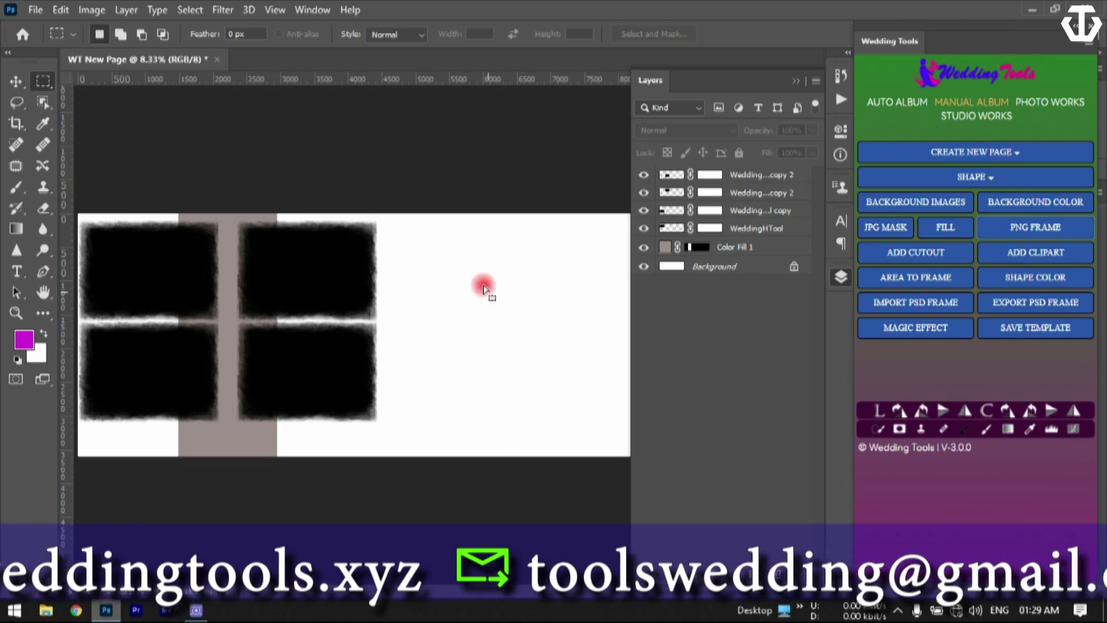
- Add the PNG frame WT (3) from the Ornamental folder to the selected area
{"action": "left_click", "coordinate": [1015, 228]}
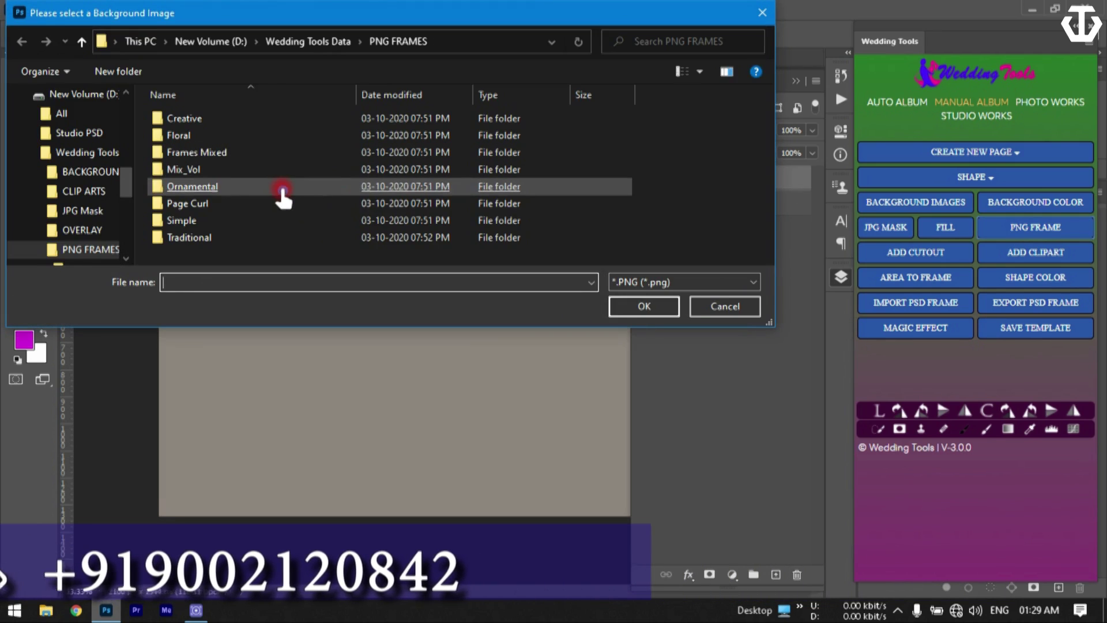
{"action": "double_click", "coordinate": [273, 202]}
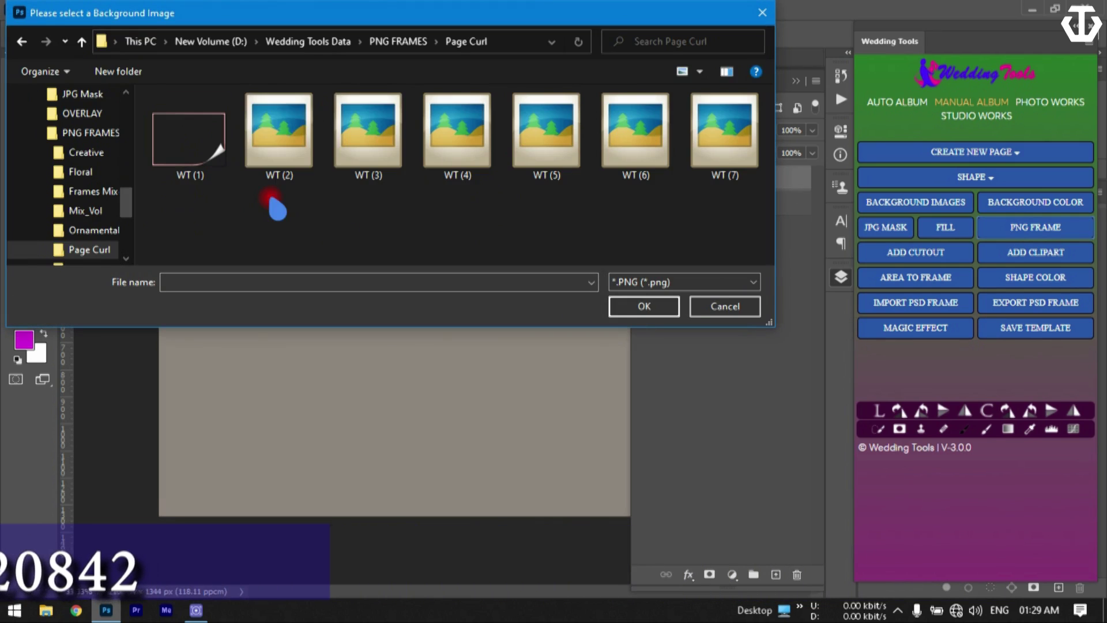
{"action": "left_click_drag", "start_coordinate": [470, 12], "coordinate": [638, 37]}
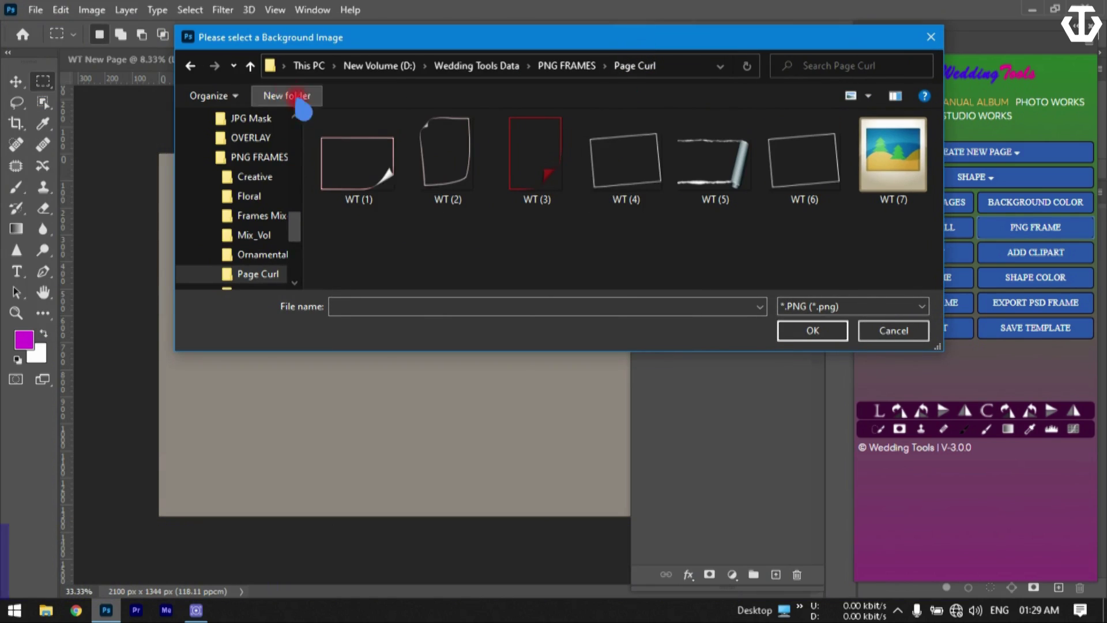
{"action": "left_click", "coordinate": [251, 67]}
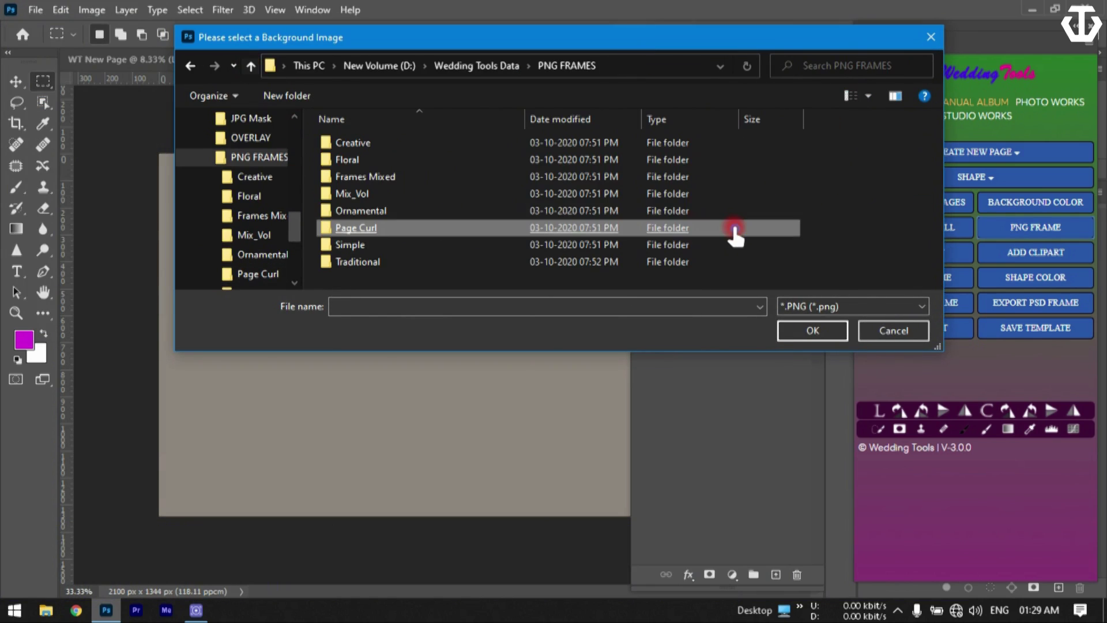
{"action": "double_click", "coordinate": [488, 212]}
{"action": "left_click", "coordinate": [479, 203]}
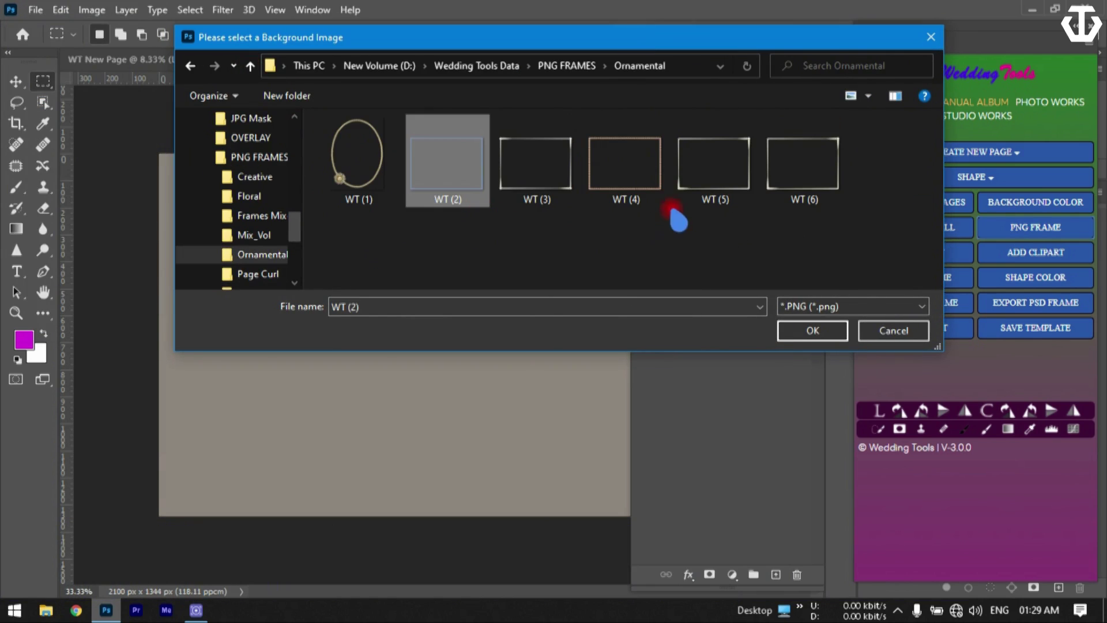
{"action": "double_click", "coordinate": [567, 168]}
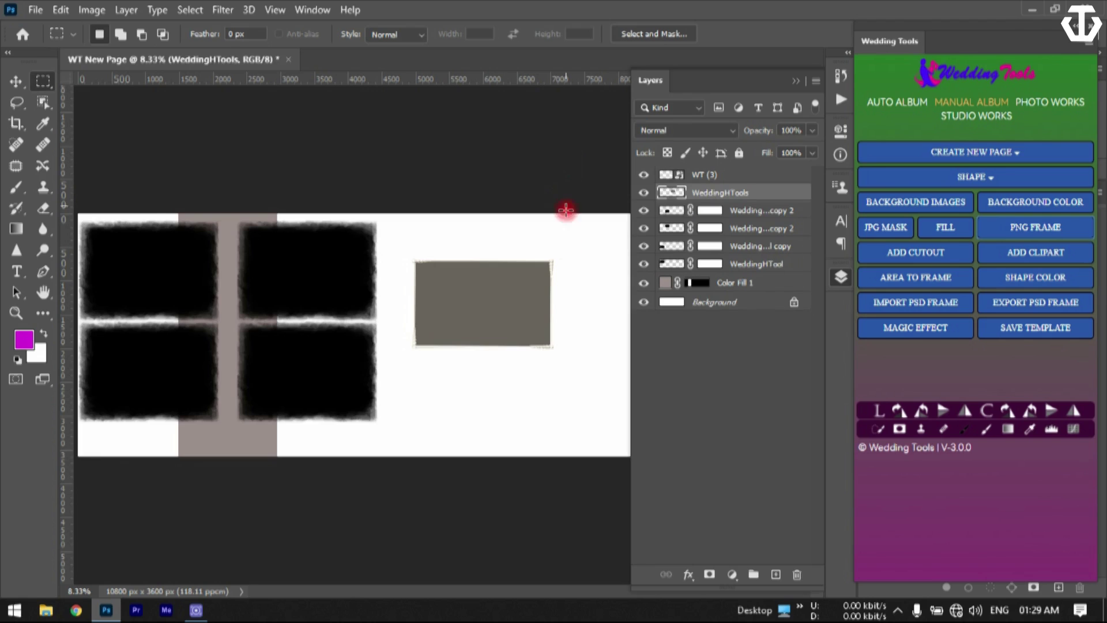
- Try moving the grey area inside the PNG frame slightly to the left, and undo the move
{"action": "left_click", "coordinate": [15, 81]}
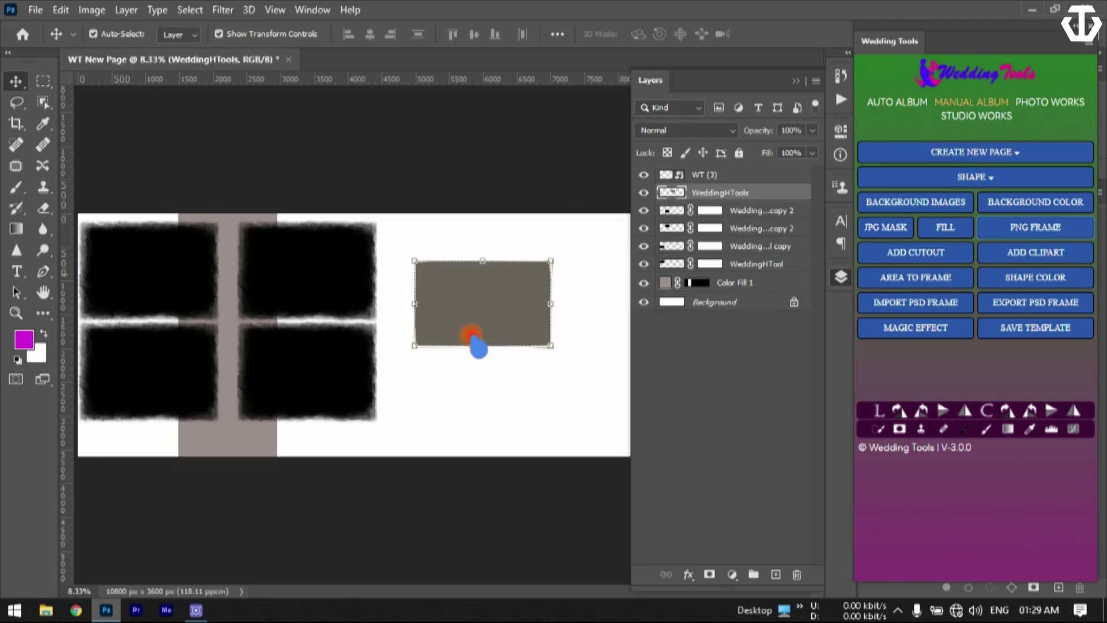
{"action": "left_click_drag", "start_coordinate": [514, 319], "coordinate": [490, 313]}
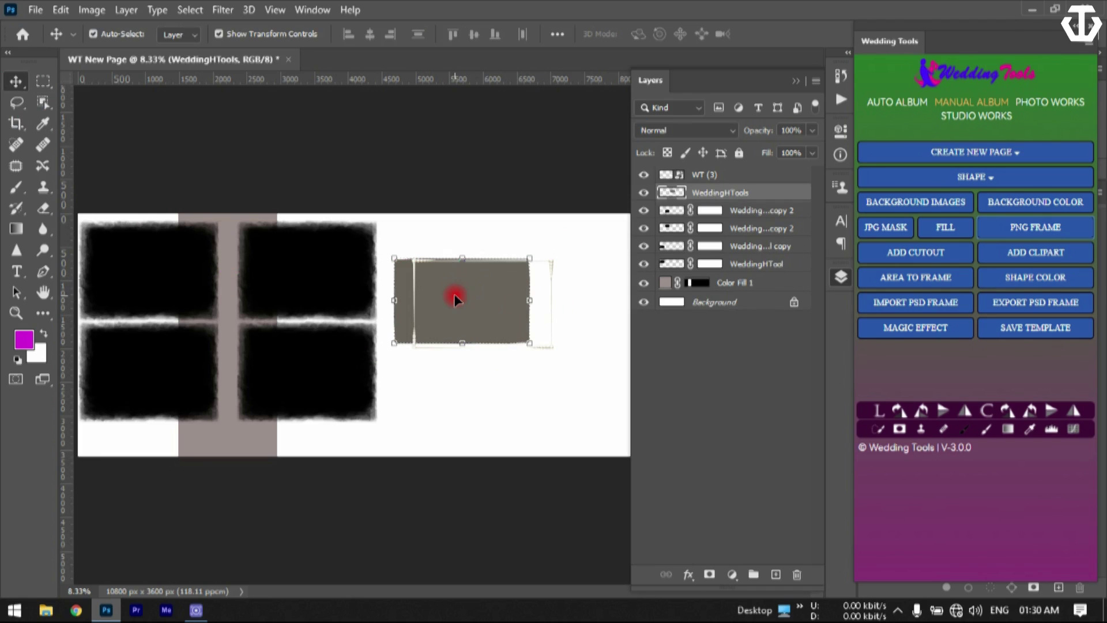
{"action": "key", "text": "ctrl+z"}
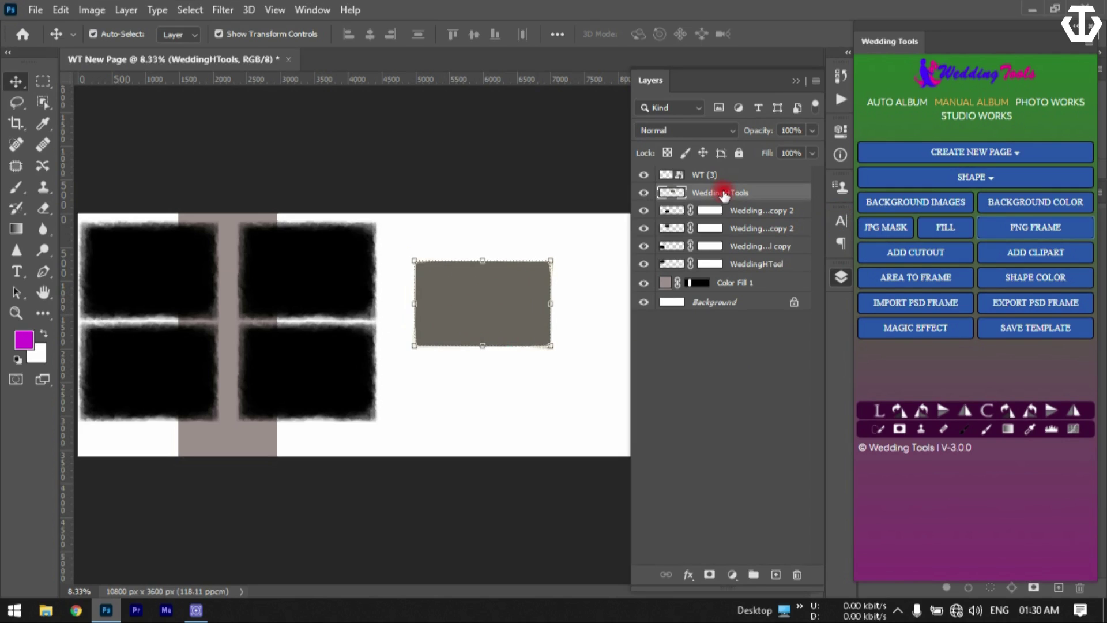
- Fill the PNG frame with a photo using Single in Auto Album and deselect it
{"action": "left_click", "coordinate": [885, 103]}
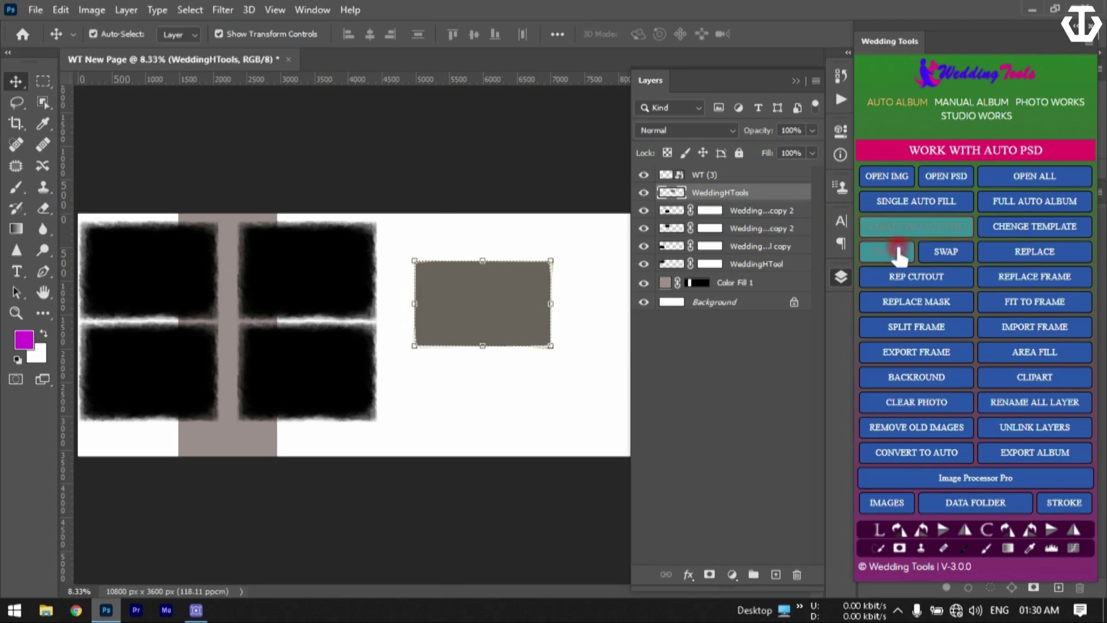
{"action": "left_click", "coordinate": [888, 251]}
{"action": "left_click", "coordinate": [507, 235]}
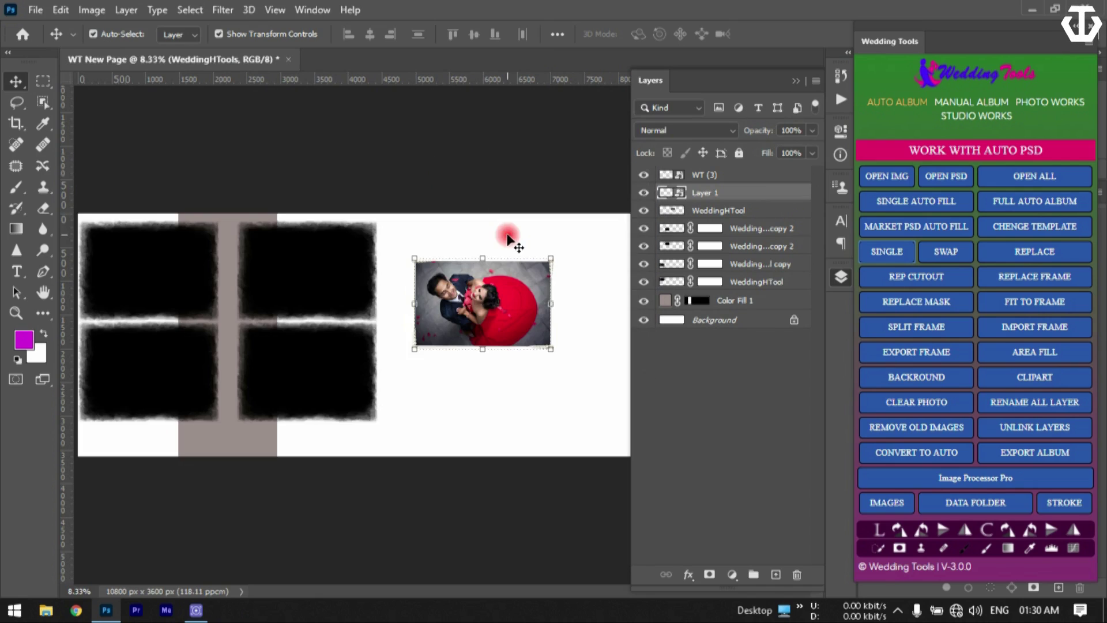
{"action": "left_click", "coordinate": [534, 393]}
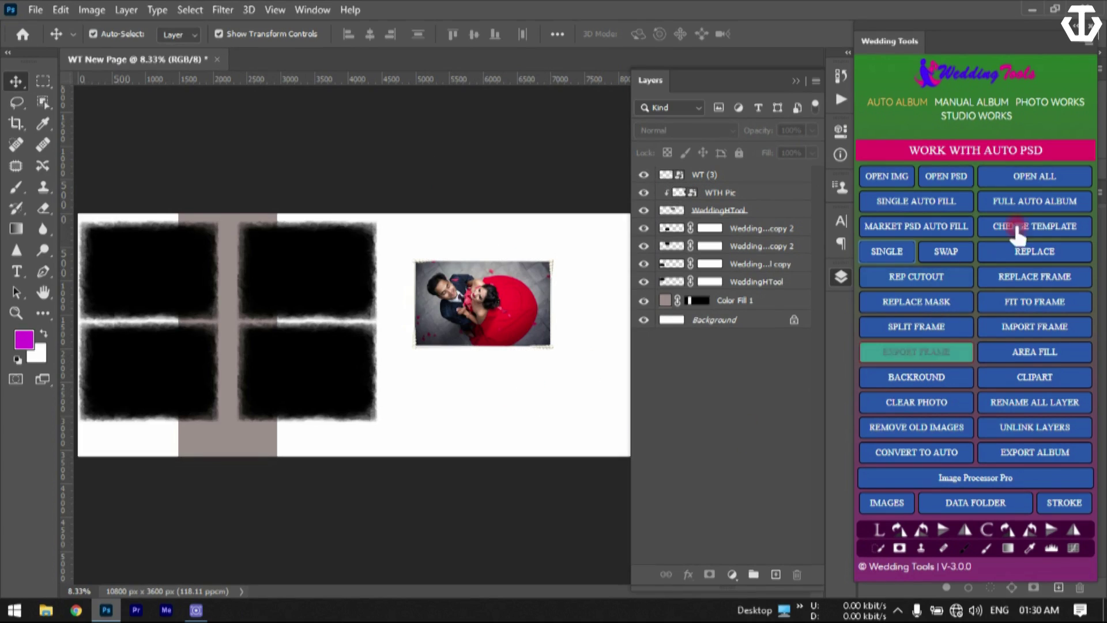
- Return to Manual Album and give the page a solid background colour of 9d3131
{"action": "left_click", "coordinate": [960, 103]}
{"action": "left_click", "coordinate": [1056, 205]}
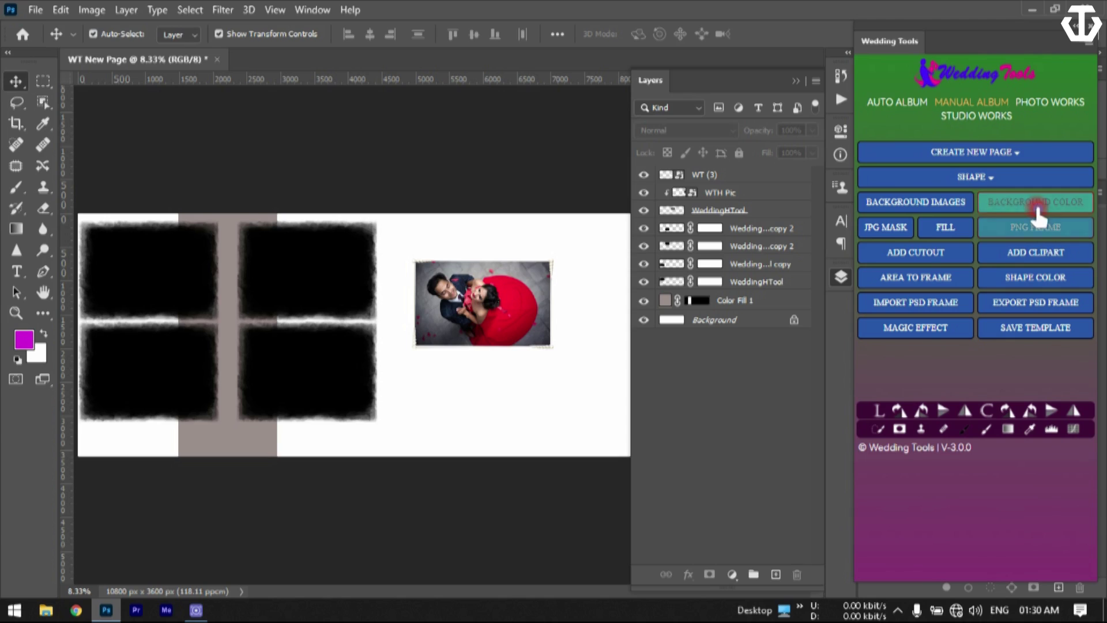
{"action": "left_click", "coordinate": [784, 323]}
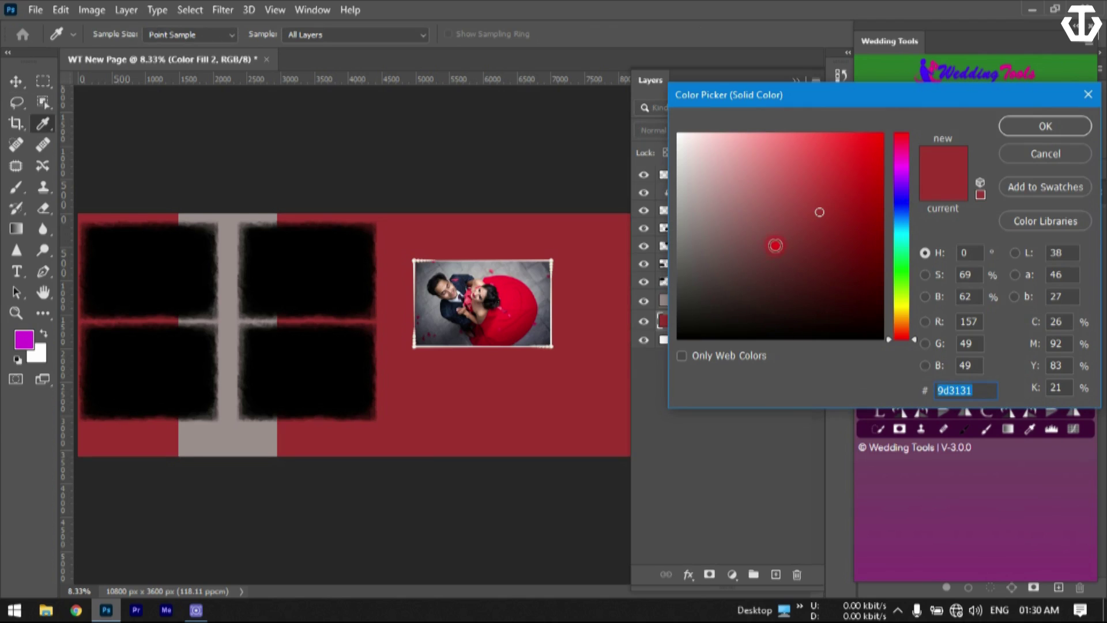
{"action": "left_click", "coordinate": [1041, 128]}
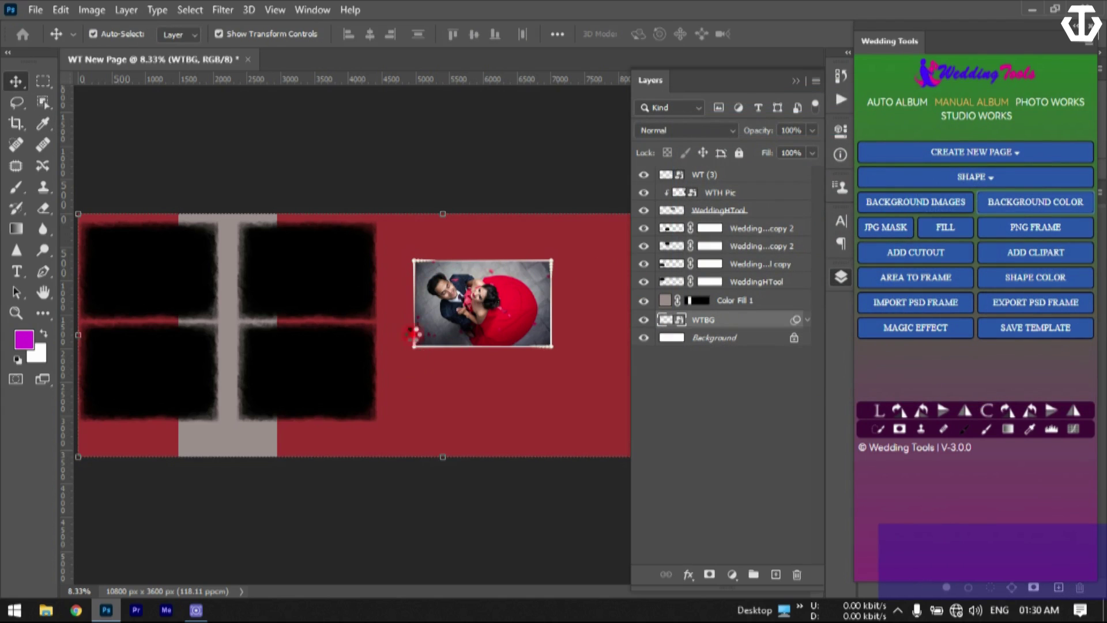
{"action": "left_click", "coordinate": [1011, 148]}
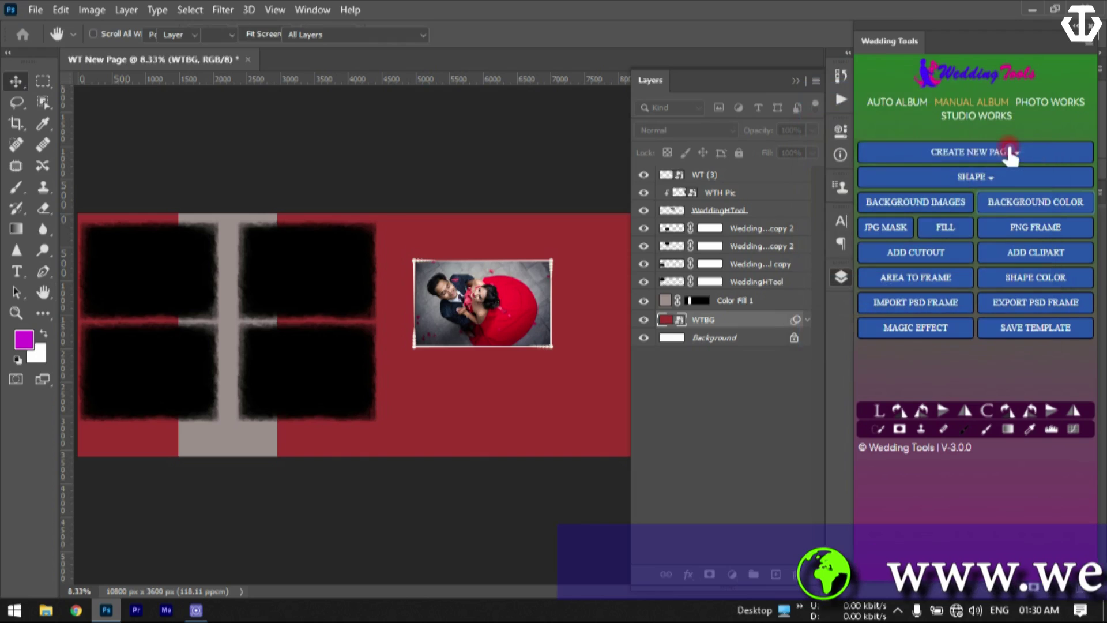
{"action": "left_click", "coordinate": [983, 162]}
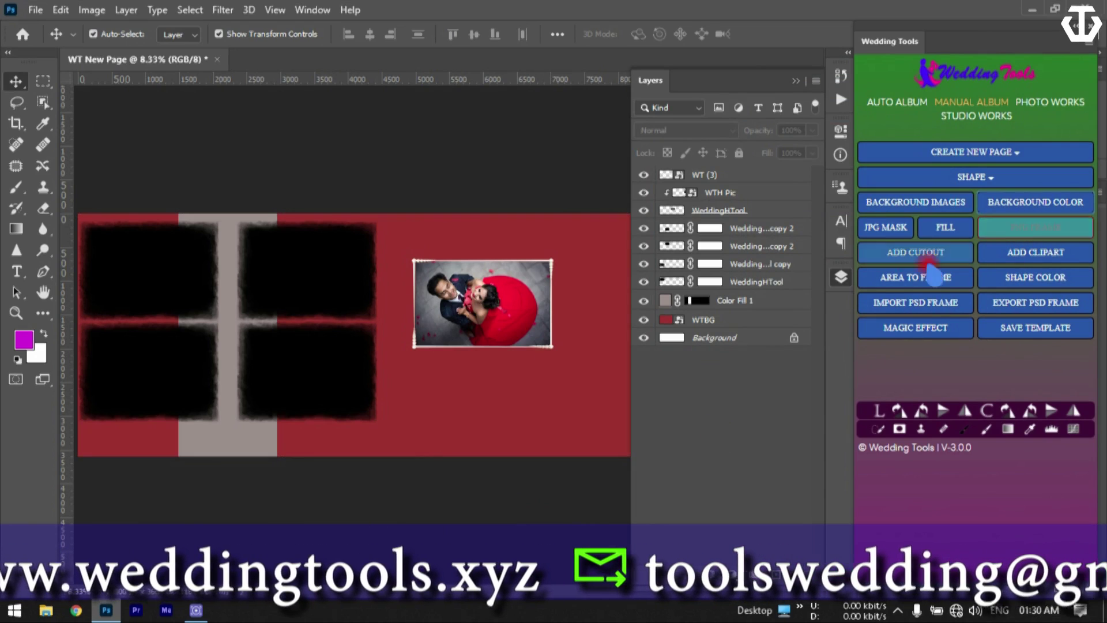
- Select a full-height rectangular area at the page's right end with the Rectangular Marquee tool for a cutout
{"action": "left_click", "coordinate": [895, 257]}
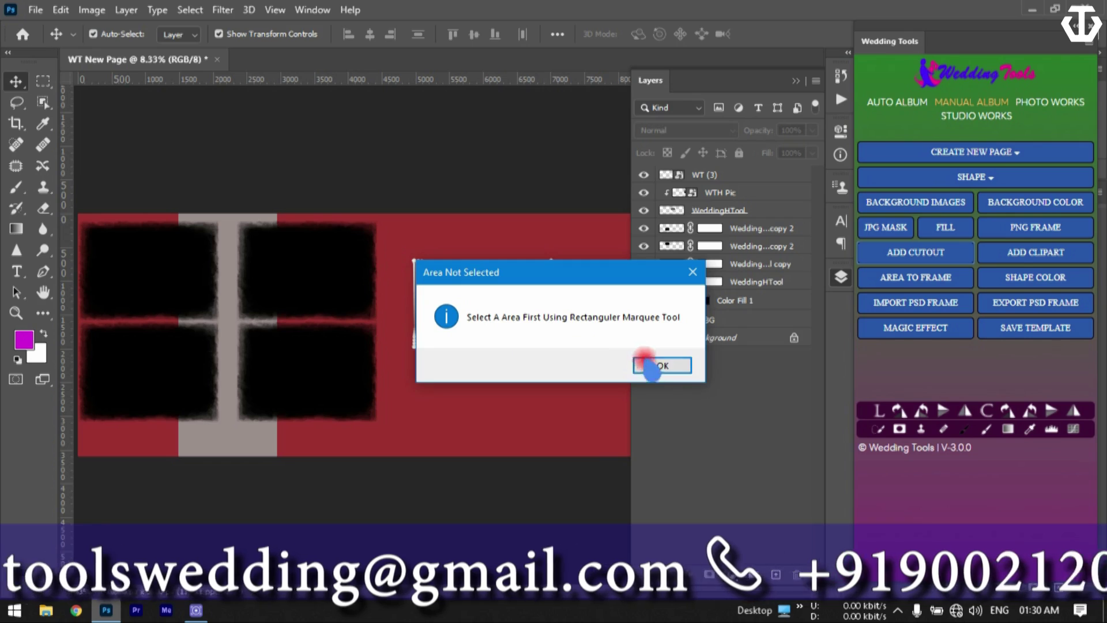
{"action": "left_click", "coordinate": [662, 365]}
{"action": "left_click", "coordinate": [44, 80]}
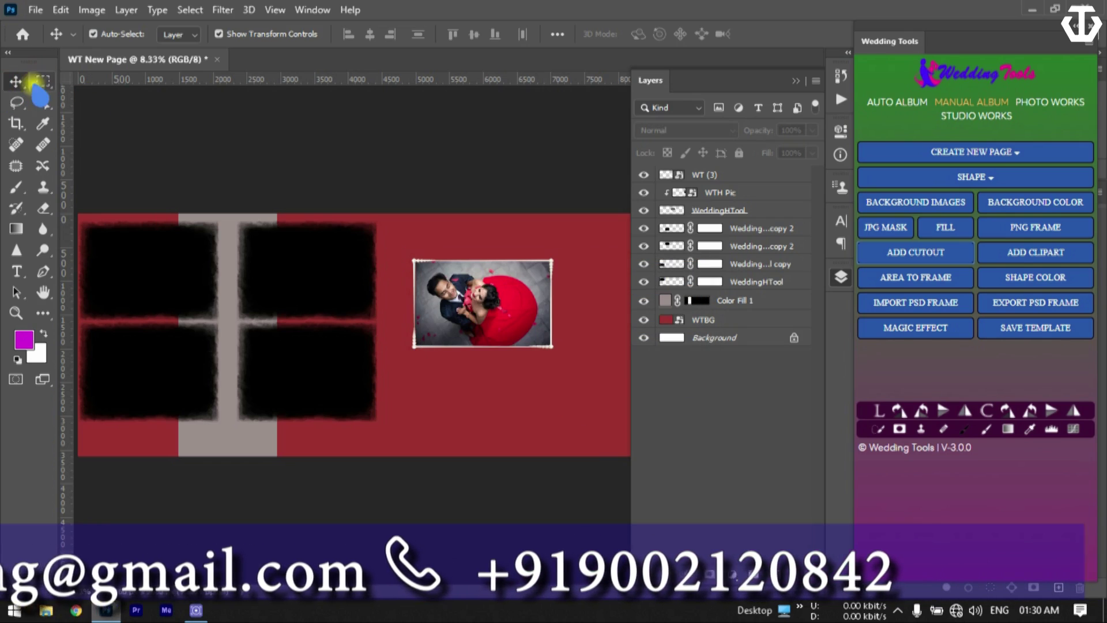
{"action": "left_click", "coordinate": [841, 279]}
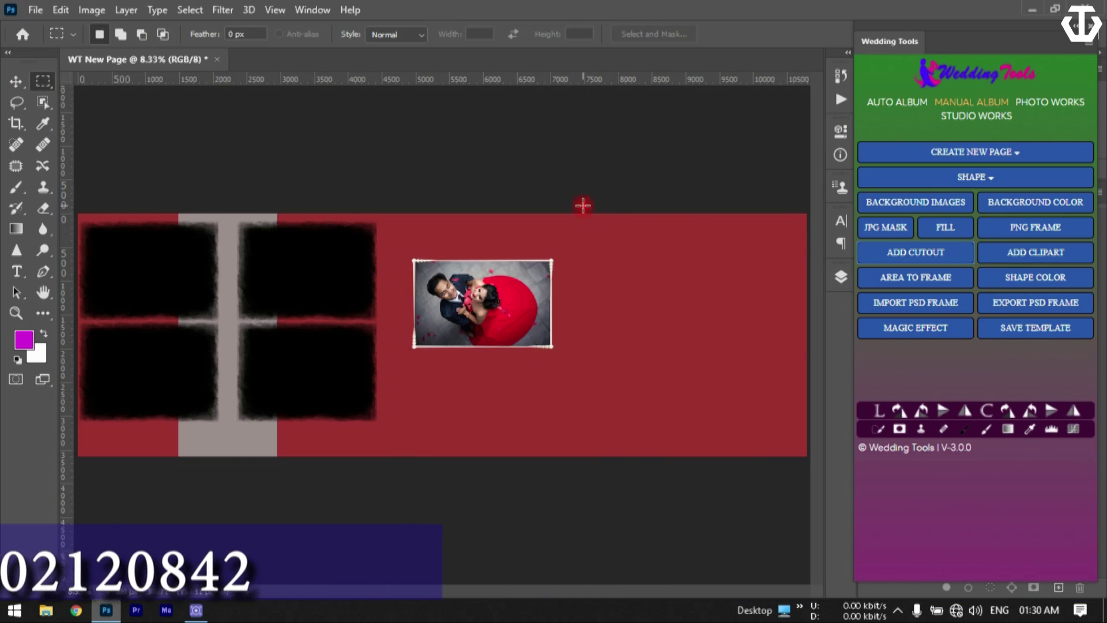
{"action": "left_click_drag", "start_coordinate": [584, 205], "coordinate": [820, 515]}
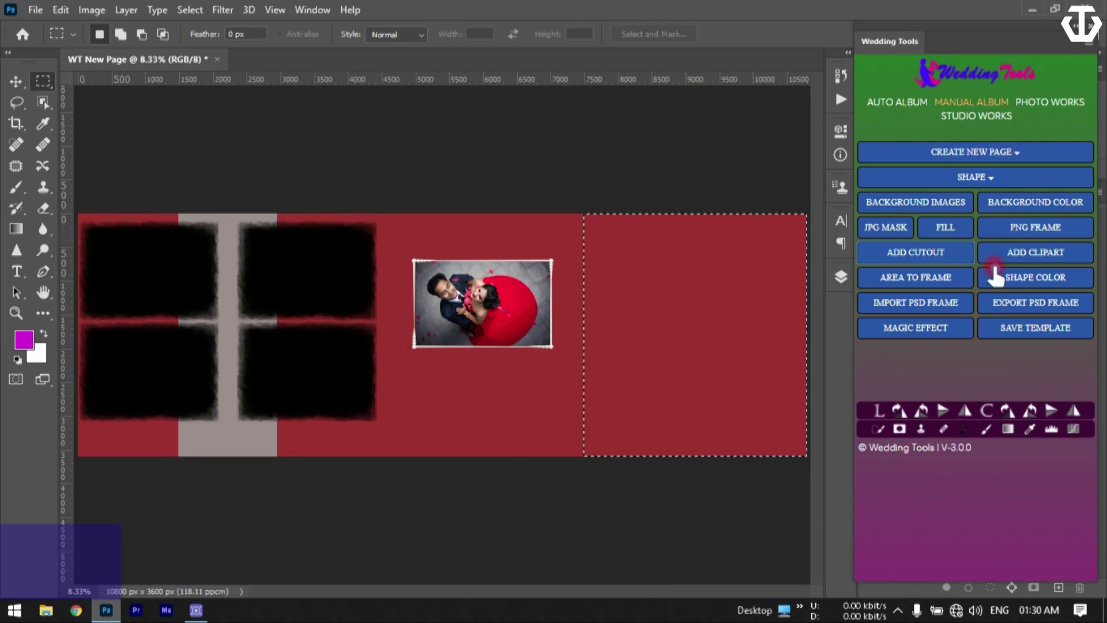
- Add the cutout woman-and-man-holding-each-other-1589216 from the Desktop's Cutout folder to the selected area
{"action": "left_click", "coordinate": [925, 252]}
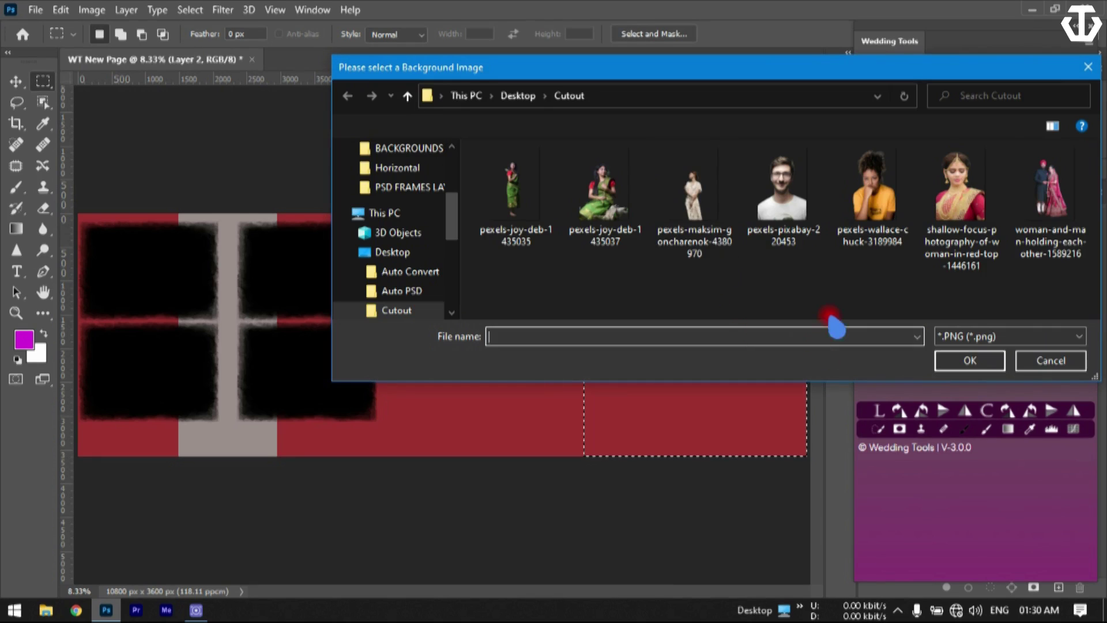
{"action": "left_click", "coordinate": [825, 304]}
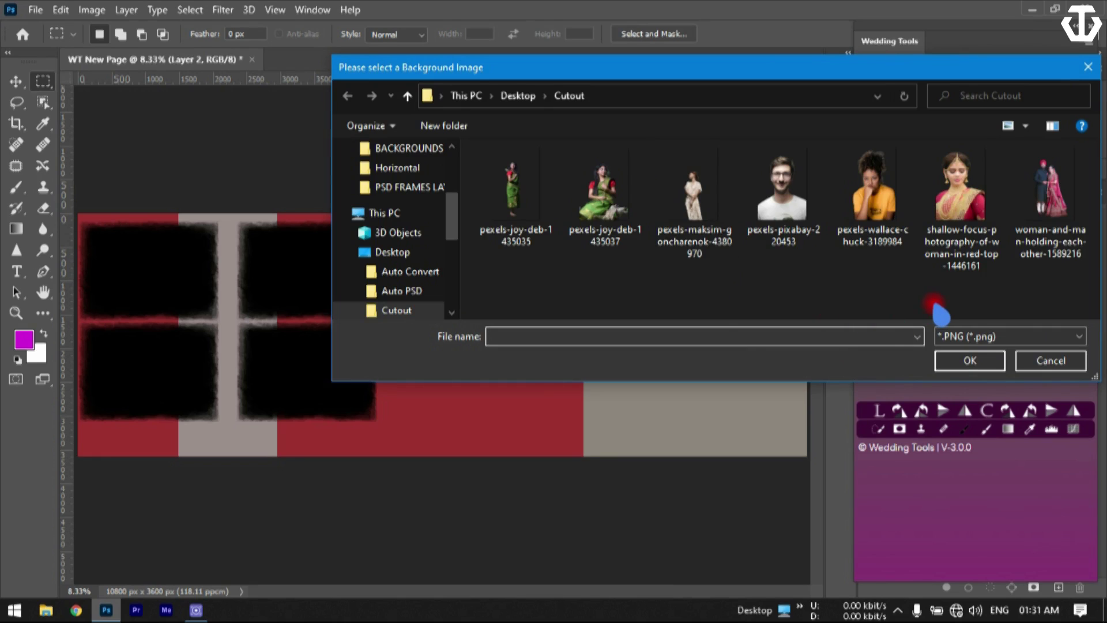
{"action": "left_click", "coordinate": [1038, 216]}
{"action": "double_click", "coordinate": [1036, 262]}
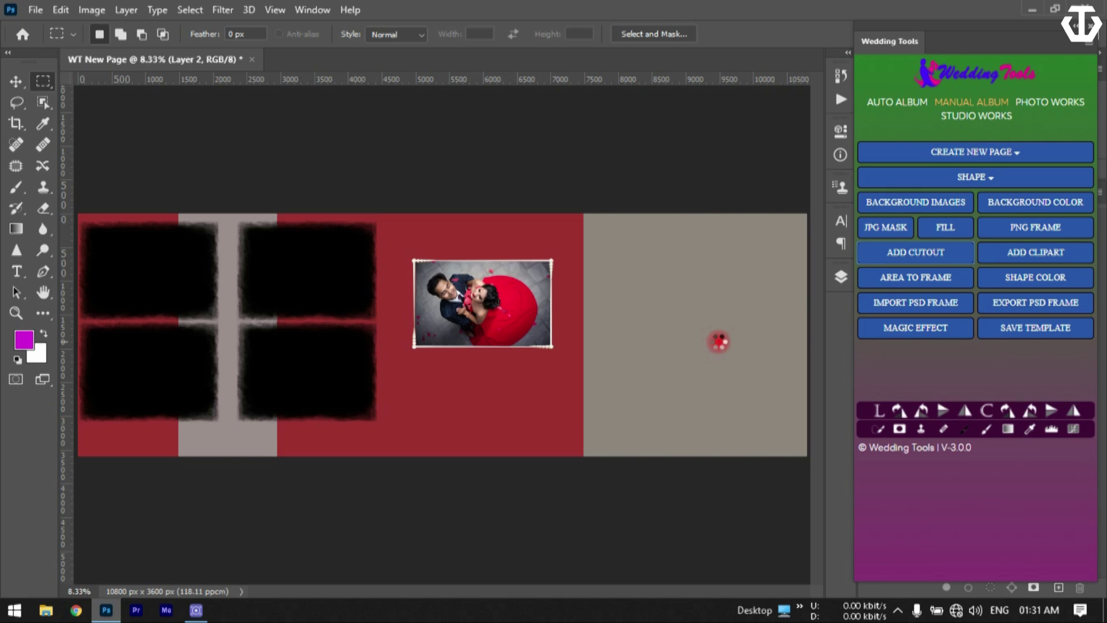
- Scale the couple cutout down to 25.48% with Free Transform and position it at the bottom of the page's right end
{"action": "left_click", "coordinate": [719, 341]}
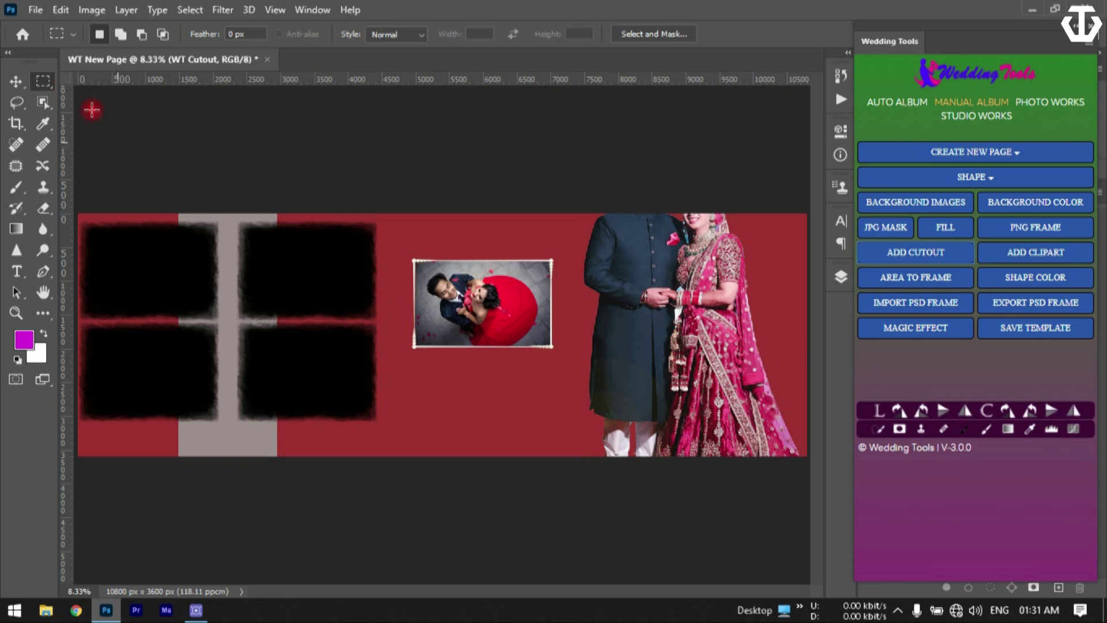
{"action": "left_click", "coordinate": [15, 81]}
{"action": "left_click", "coordinate": [687, 216]}
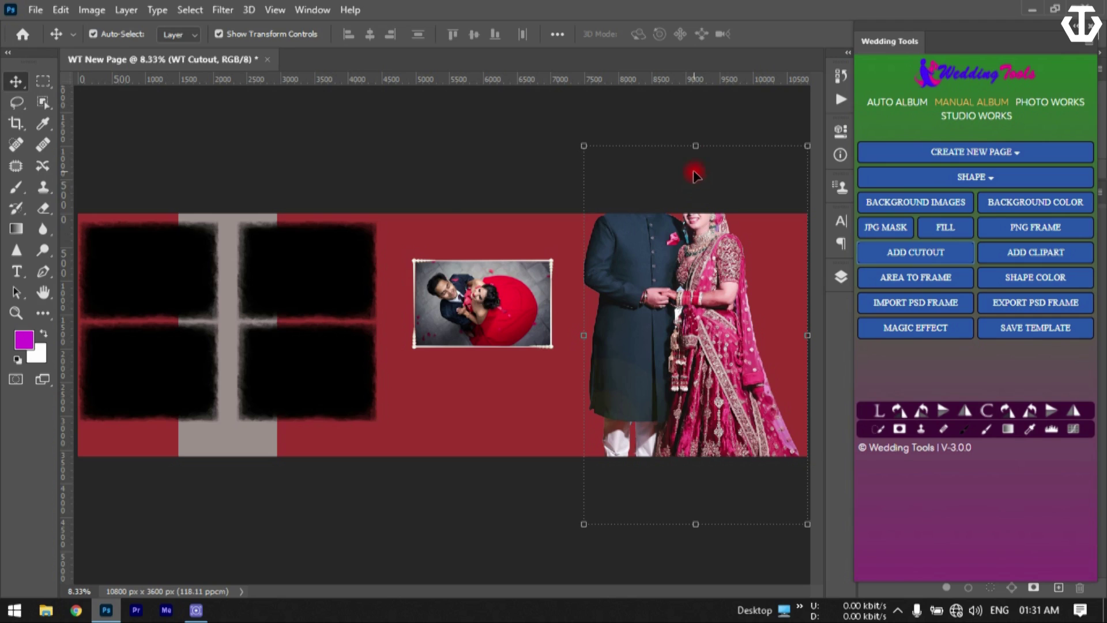
{"action": "left_click_drag", "start_coordinate": [697, 145], "coordinate": [687, 206]}
{"action": "mouse_move", "coordinate": [681, 370]}
{"action": "left_mouse_down"}
{"action": "mouse_move", "coordinate": [677, 357]}
{"action": "mouse_move", "coordinate": [690, 354]}
{"action": "left_mouse_up"}
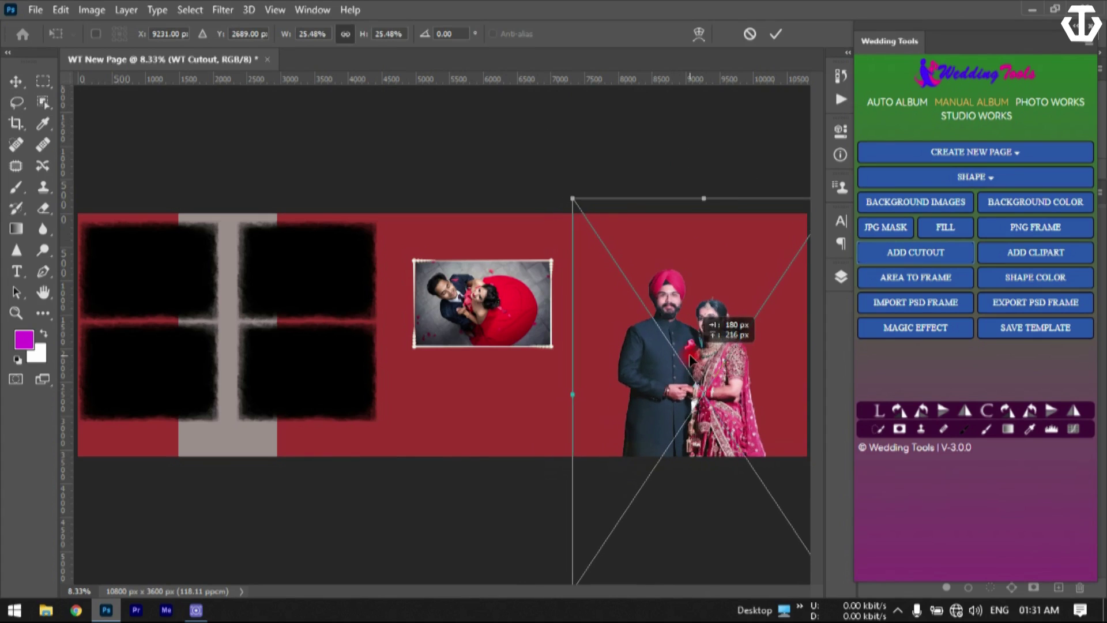
{"action": "double_click", "coordinate": [689, 354]}
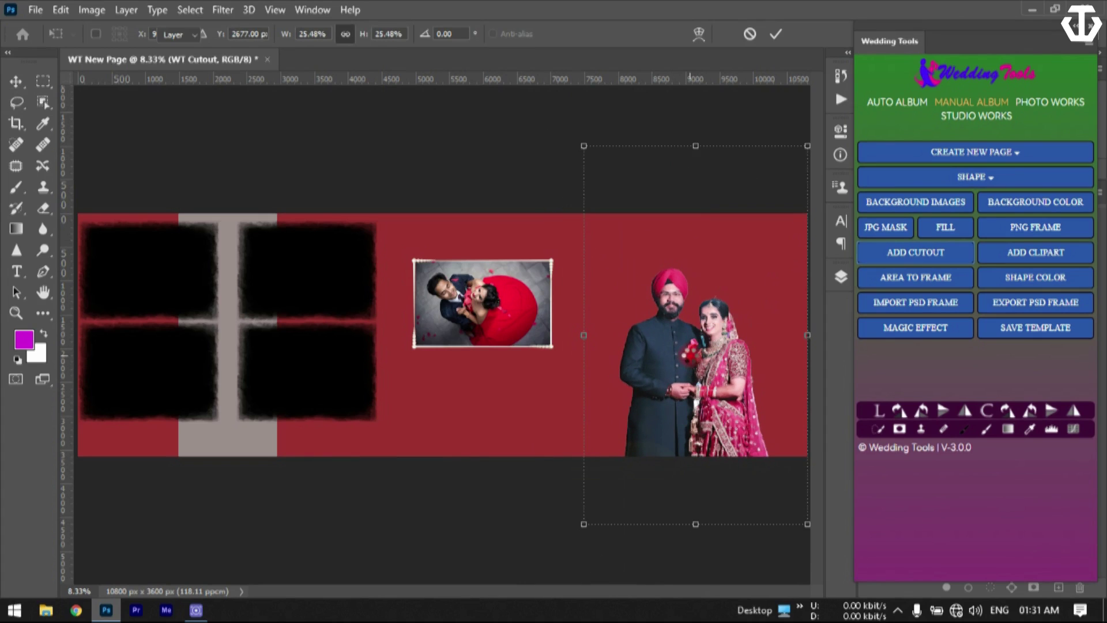
- Deselect the cutout and select the full-height rectangular area behind it with the Rectangular Marquee tool
{"action": "left_click", "coordinate": [908, 231]}
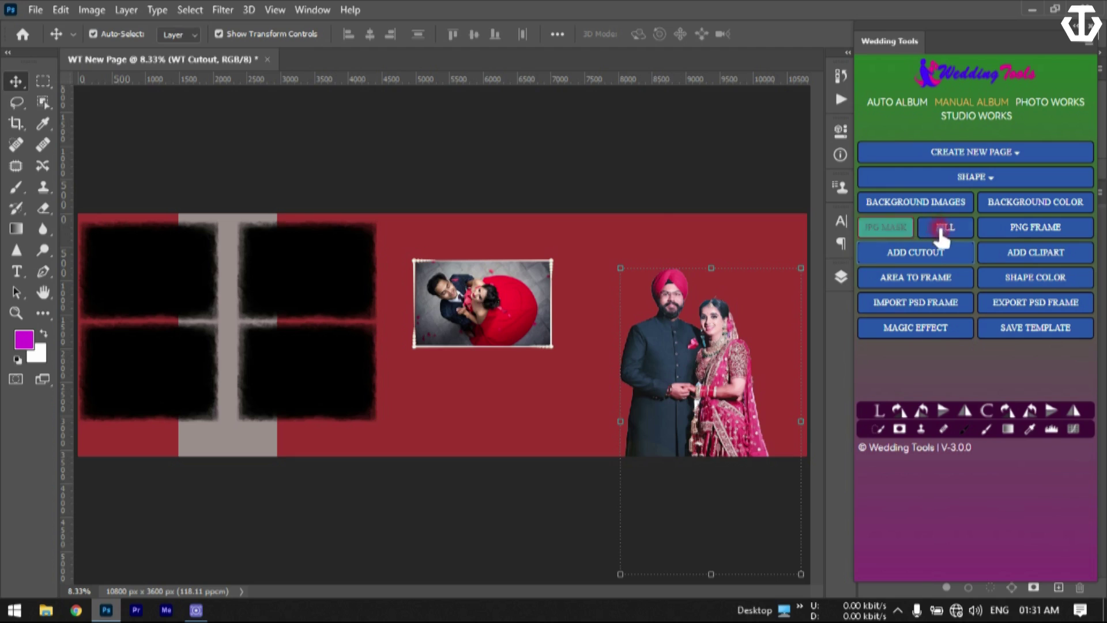
{"action": "left_click", "coordinate": [940, 227]}
{"action": "left_click", "coordinate": [517, 214]}
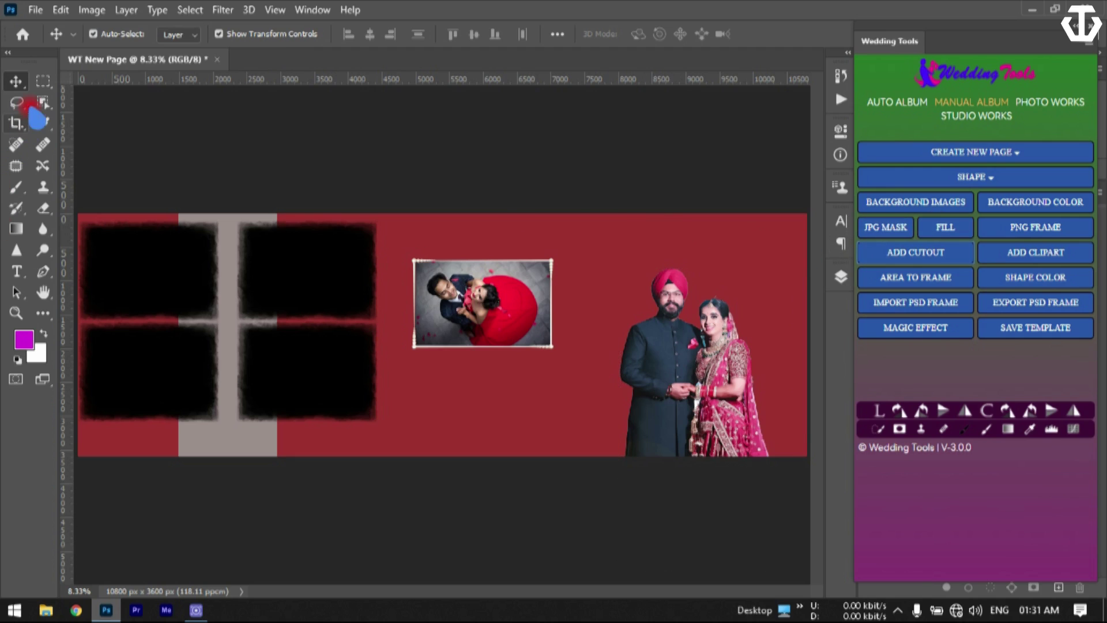
{"action": "key", "text": "m"}
{"action": "left_click_drag", "start_coordinate": [581, 179], "coordinate": [853, 577]}
- Fill the selected area with the solid colour 322866 using the Fill feature
{"action": "left_click", "coordinate": [940, 228]}
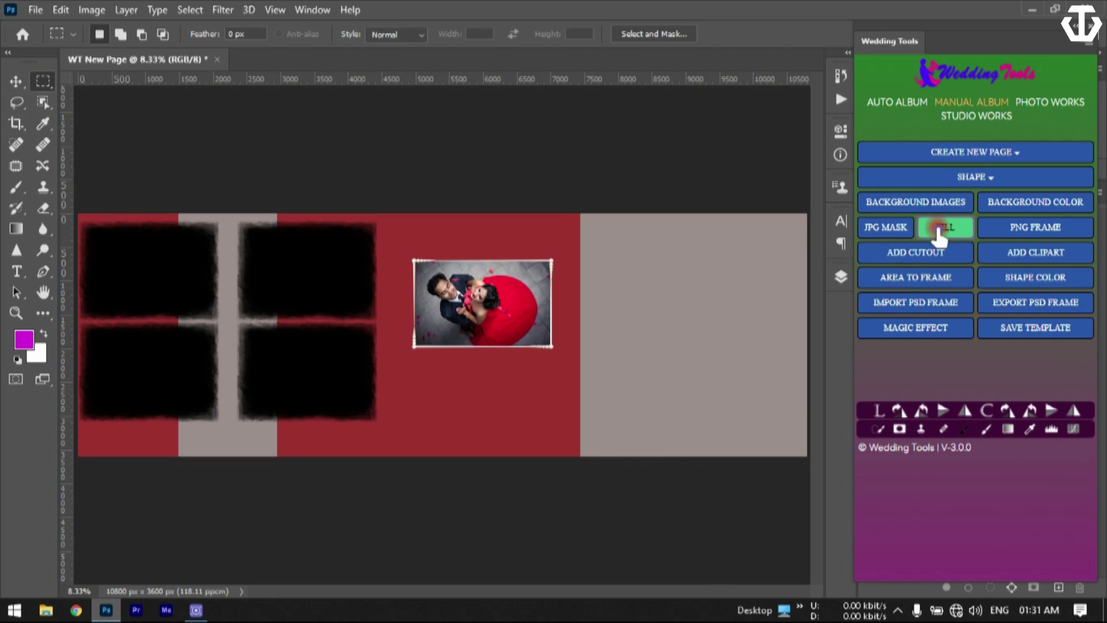
{"action": "left_click", "coordinate": [822, 185]}
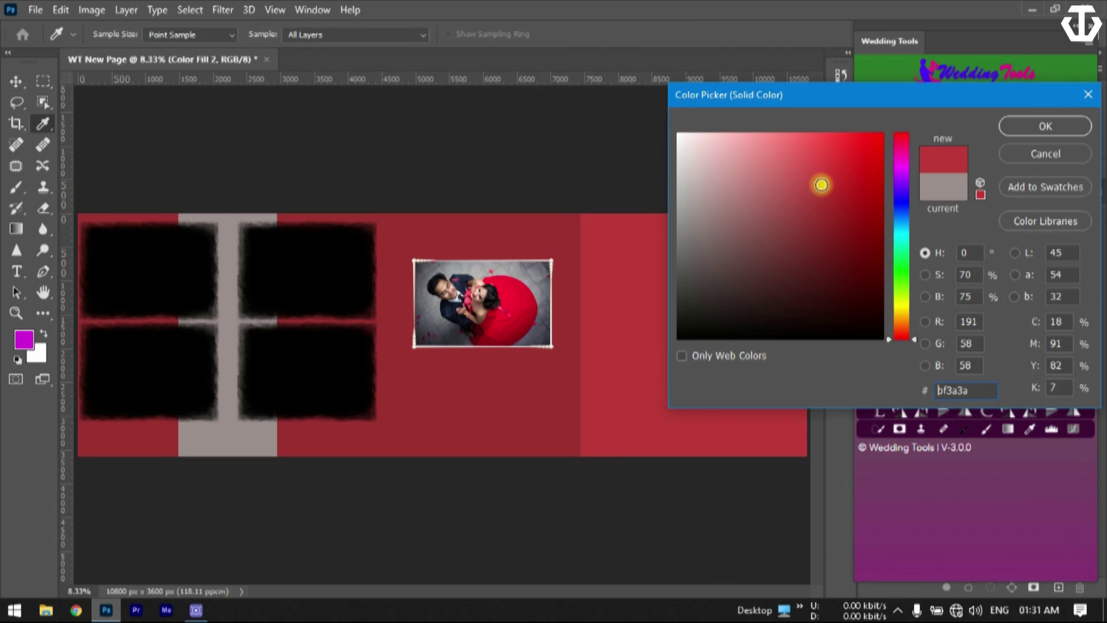
{"action": "left_click", "coordinate": [775, 245]}
{"action": "left_click", "coordinate": [901, 196]}
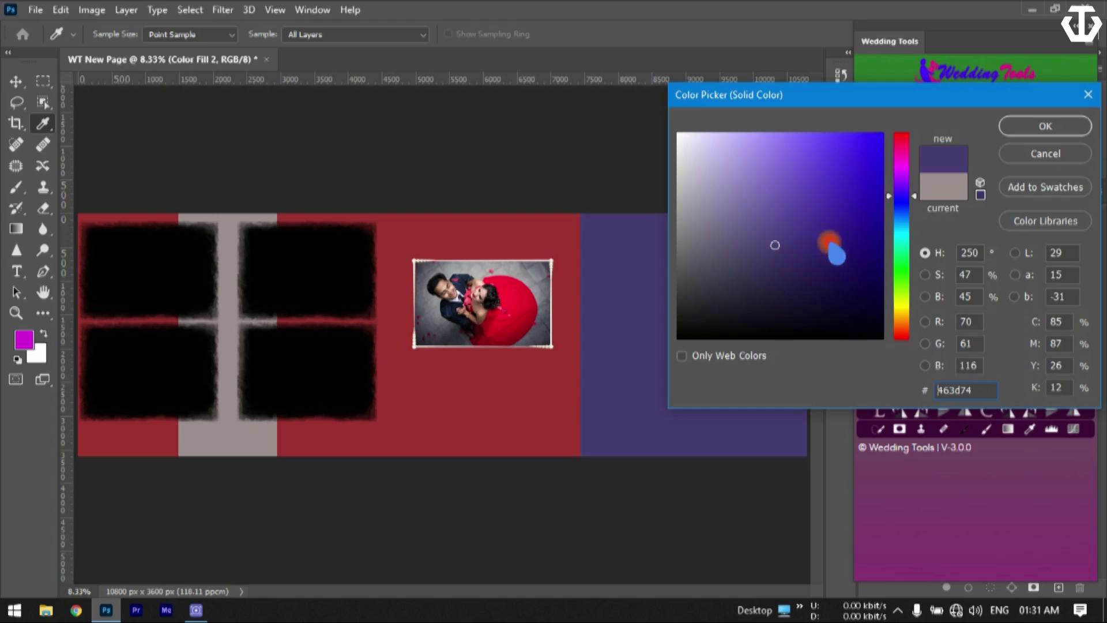
{"action": "left_click", "coordinate": [802, 257]}
{"action": "left_click", "coordinate": [1033, 129]}
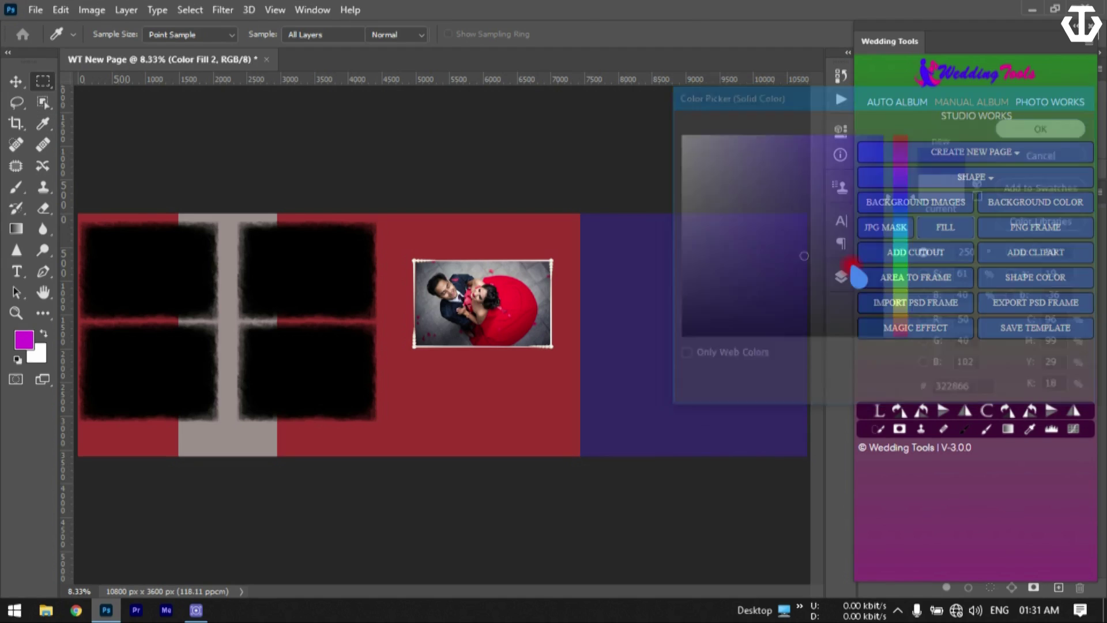
- Move the Color Fill 2 layer below the WT Cutout layer
{"action": "left_click", "coordinate": [844, 280]}
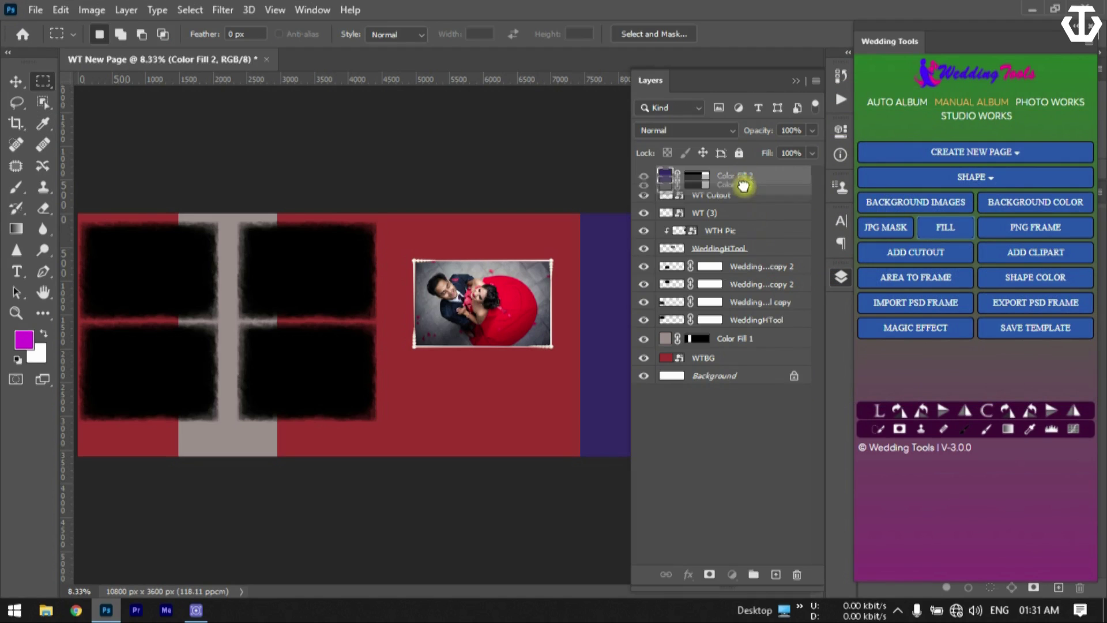
{"action": "left_click_drag", "start_coordinate": [742, 180], "coordinate": [747, 203]}
{"action": "left_click", "coordinate": [841, 276]}
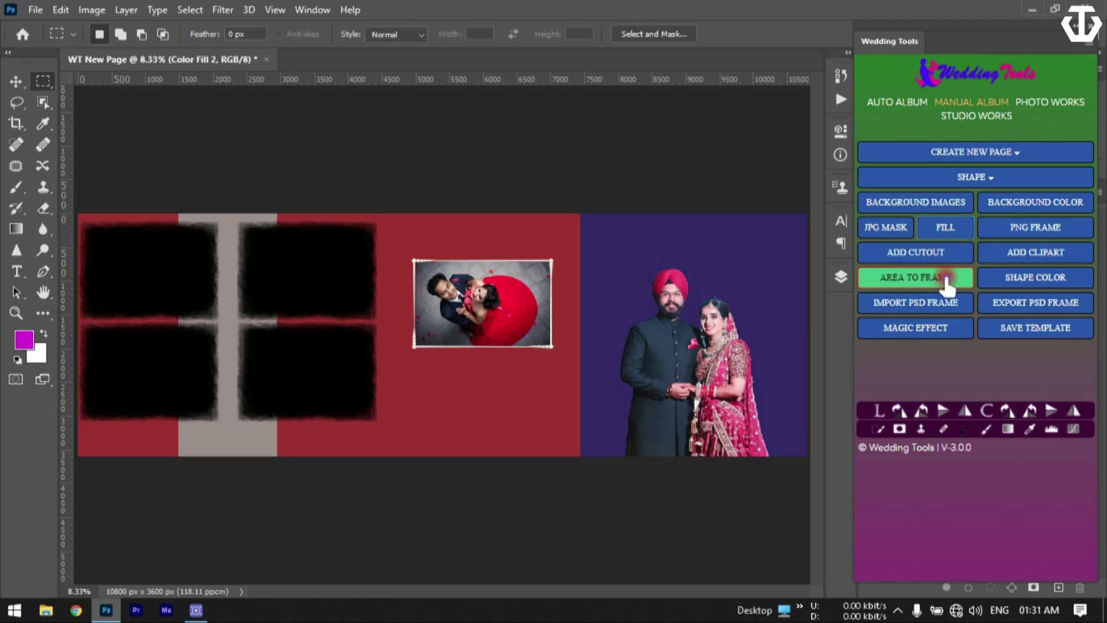
{"action": "left_click", "coordinate": [947, 281]}
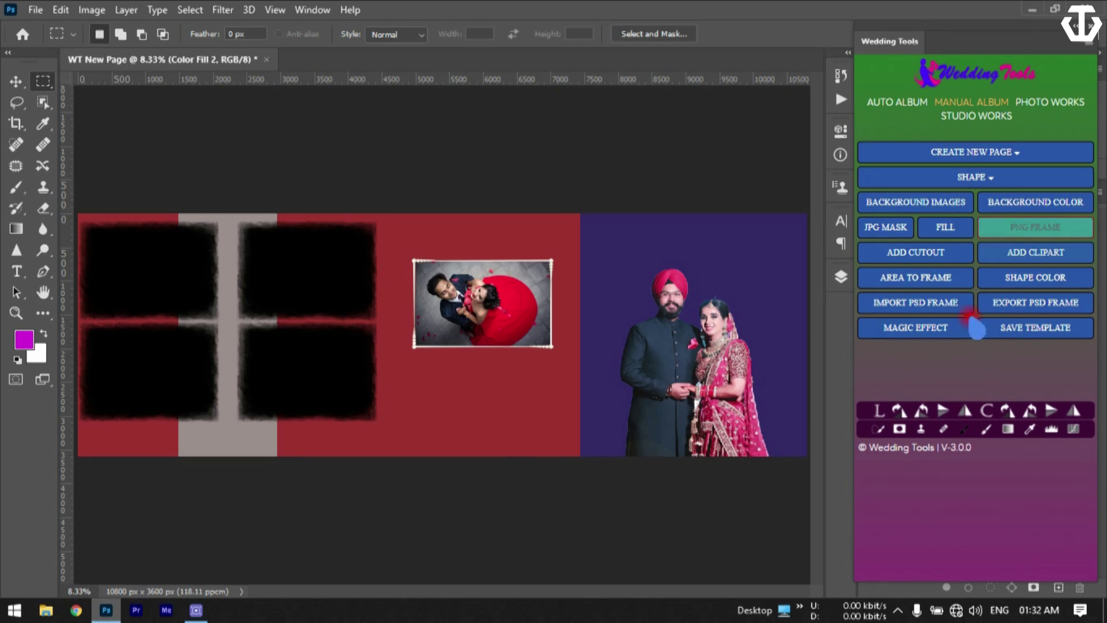
{"action": "left_click", "coordinate": [930, 336]}
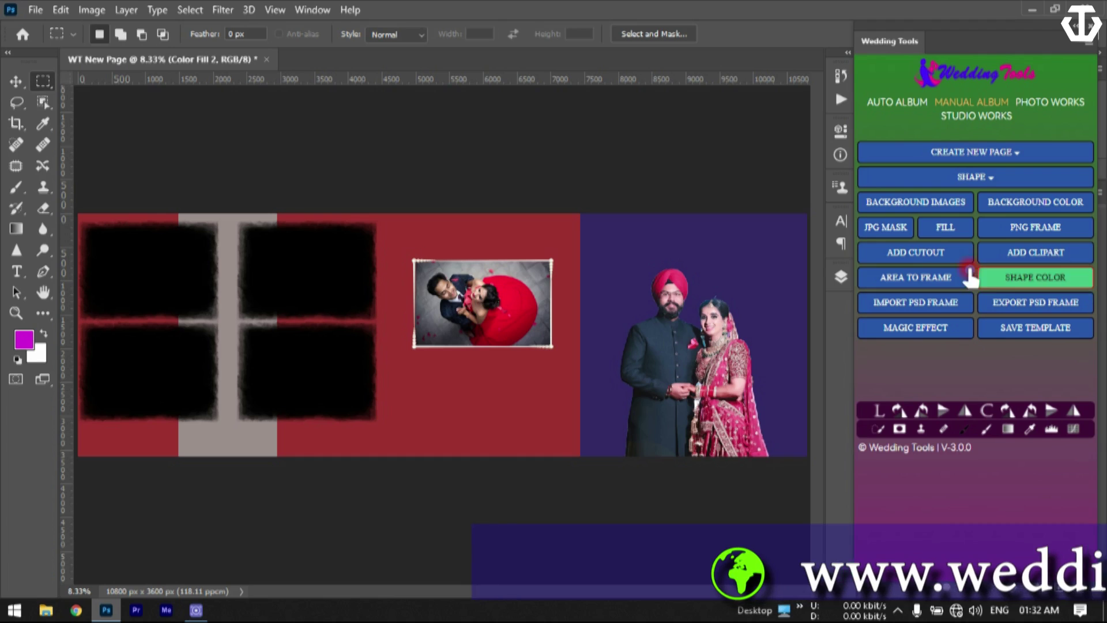
{"action": "left_click", "coordinate": [931, 279]}
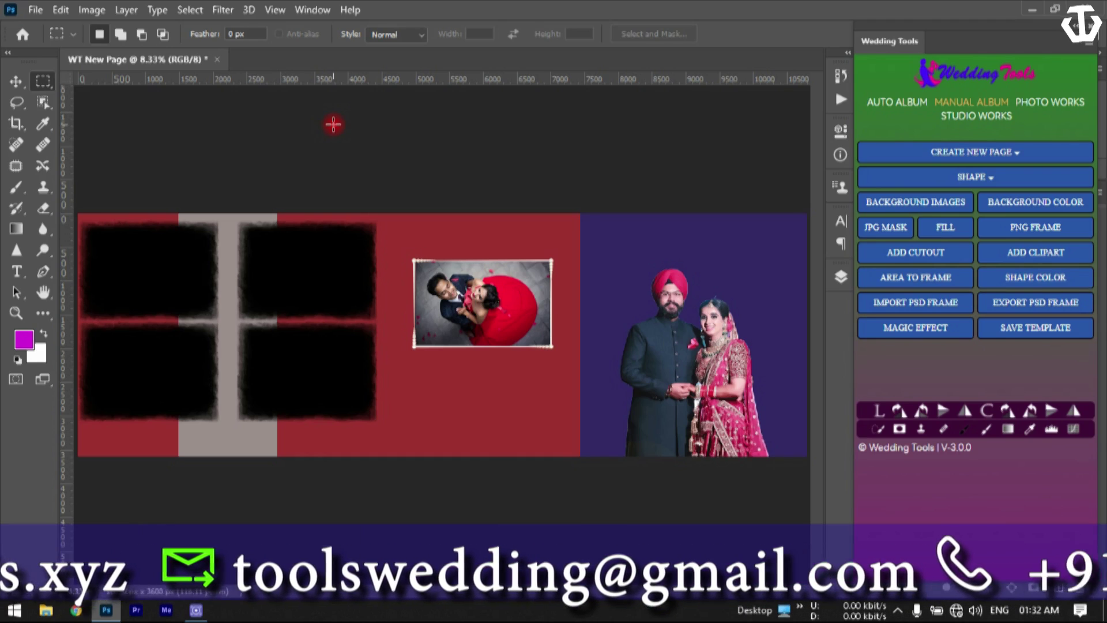
- Delete all layers above the Background layer to clear the page
{"action": "left_click", "coordinate": [838, 281]}
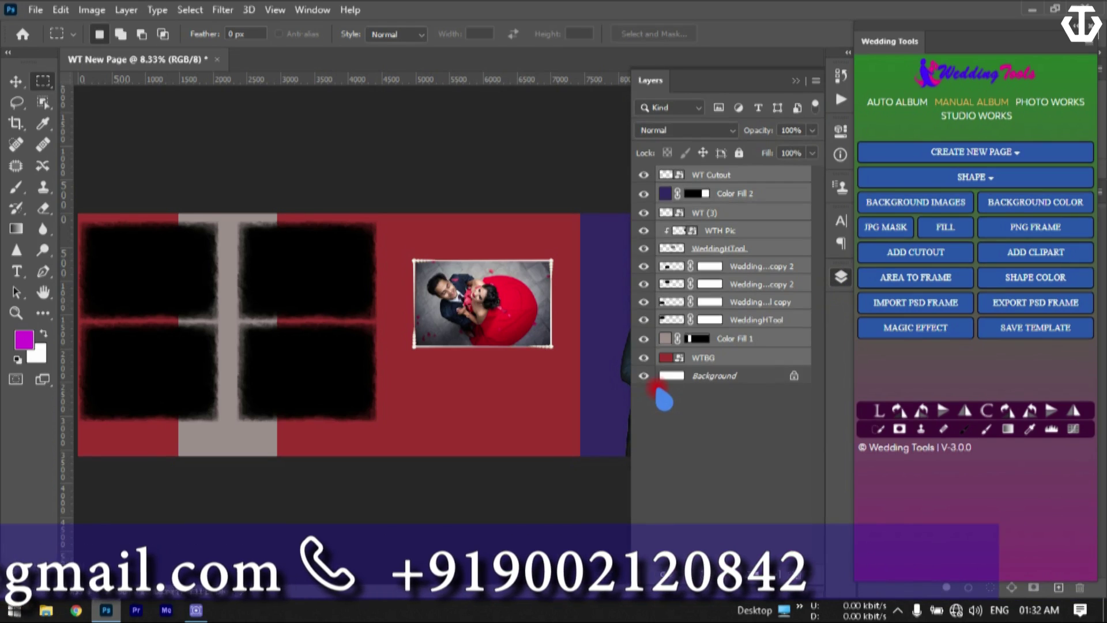
{"action": "key", "text": "Delete"}
{"action": "left_click", "coordinate": [841, 278]}
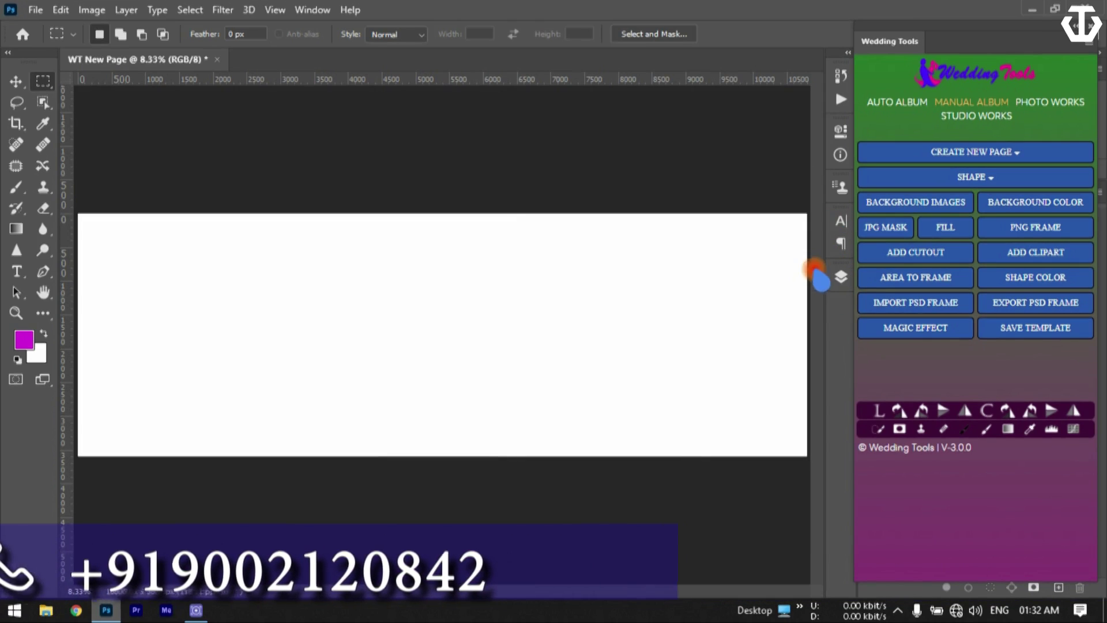
{"action": "left_click", "coordinate": [893, 279]}
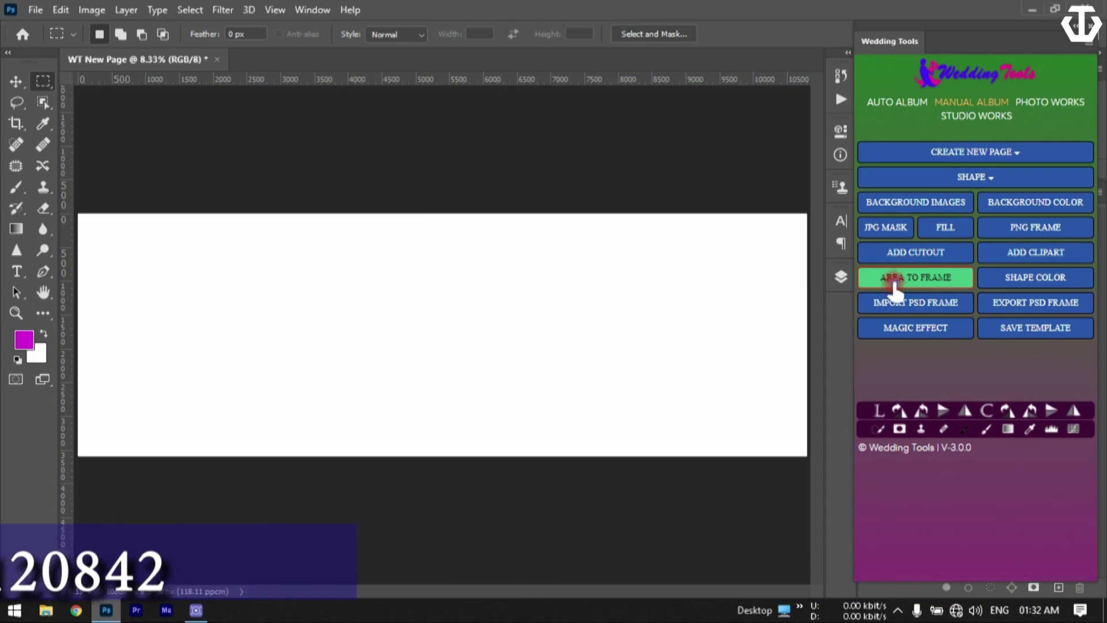
{"action": "left_click", "coordinate": [47, 87]}
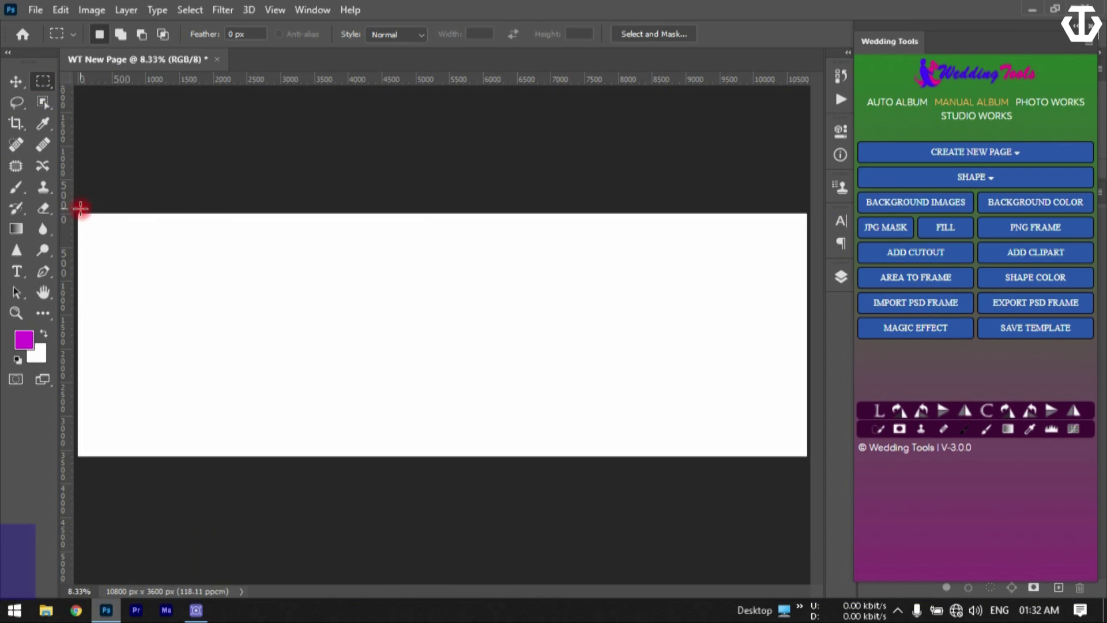
{"action": "left_click_drag", "start_coordinate": [80, 214], "coordinate": [160, 328]}
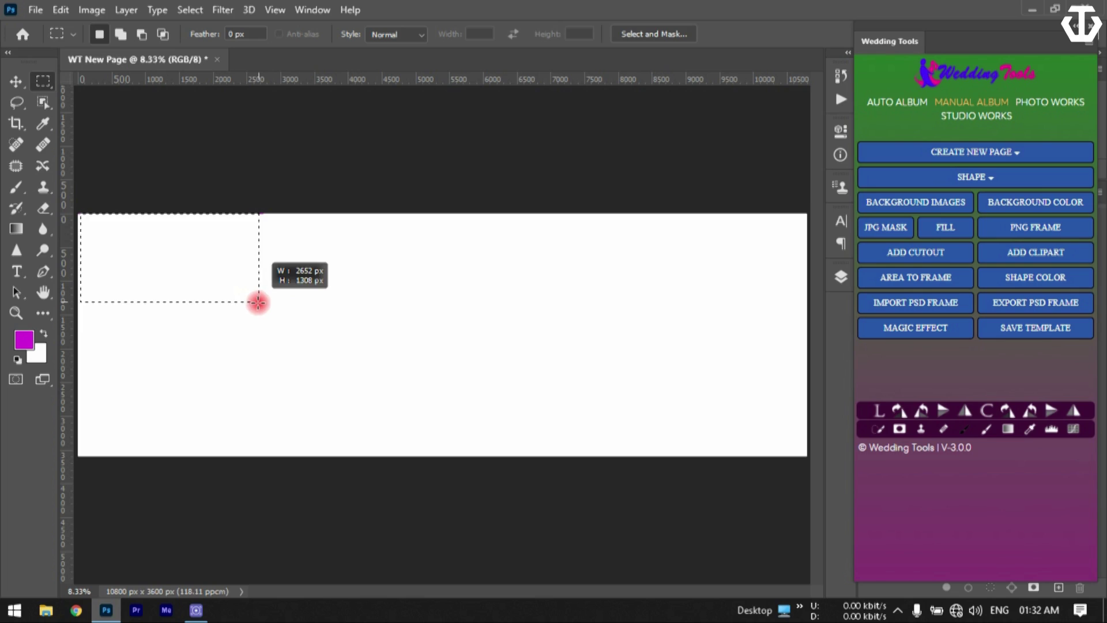
{"action": "left_click_drag", "start_coordinate": [258, 303], "coordinate": [254, 309]}
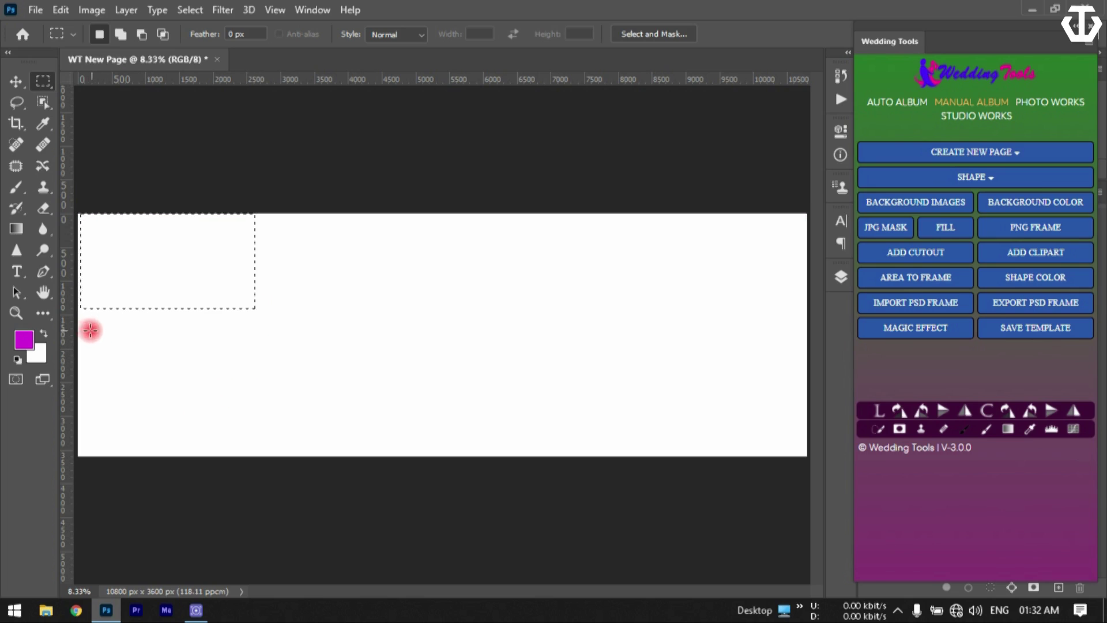
- Select a rectangle in the page's lower-left part and, in Add to selection mode, add another rectangle above it
{"action": "left_click_drag", "start_coordinate": [197, 438], "coordinate": [248, 443]}
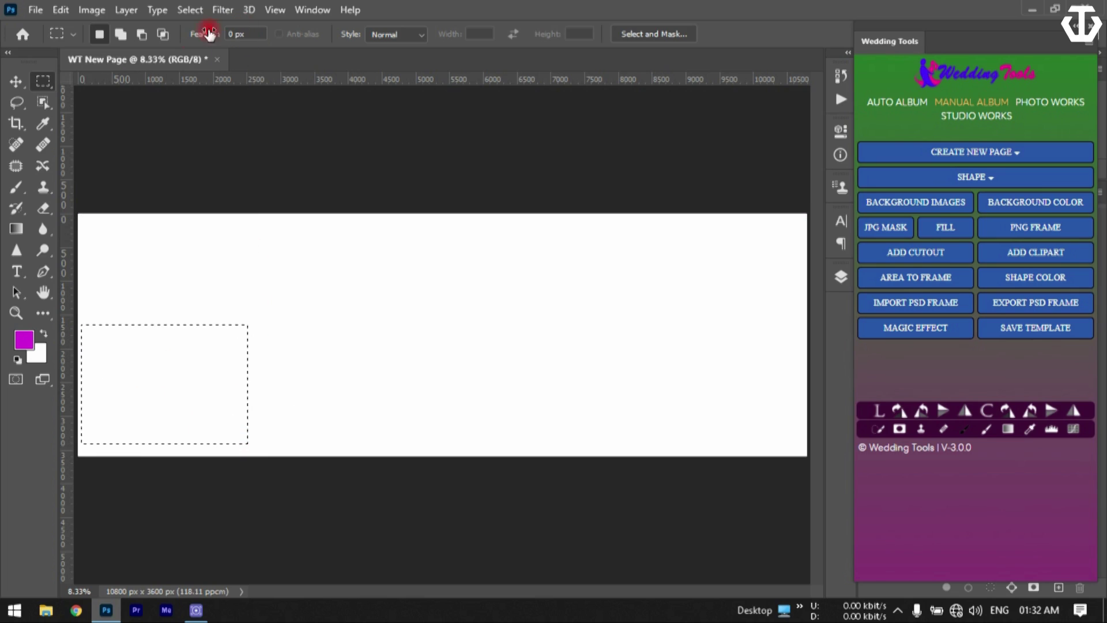
{"action": "left_click", "coordinate": [120, 34]}
{"action": "left_click_drag", "start_coordinate": [71, 230], "coordinate": [53, 248]}
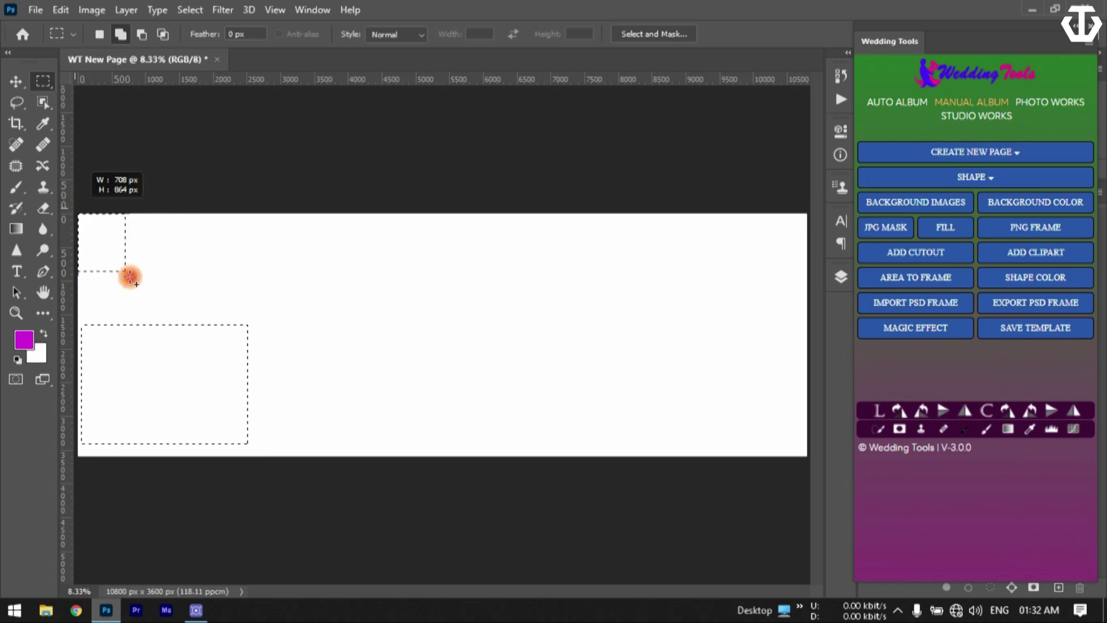
{"action": "left_click_drag", "start_coordinate": [131, 277], "coordinate": [248, 321]}
- Add a full-height column, two stacked rectangles beside it and a full-height area at the page's right end to the selection
{"action": "left_click_drag", "start_coordinate": [259, 214], "coordinate": [397, 499]}
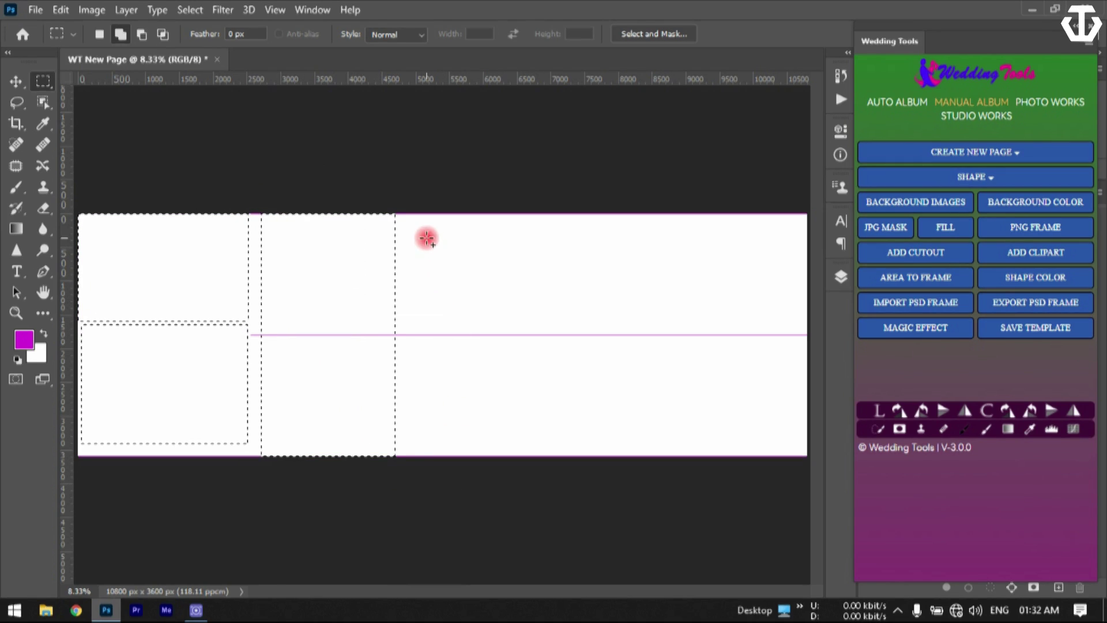
{"action": "left_click_drag", "start_coordinate": [404, 217], "coordinate": [562, 327]}
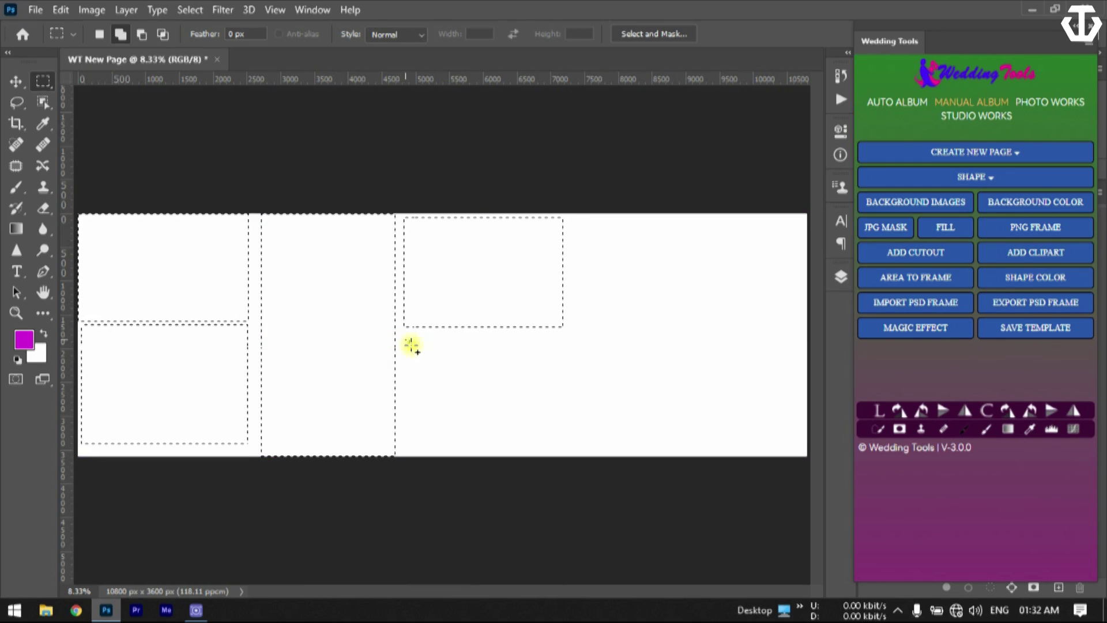
{"action": "left_click_drag", "start_coordinate": [406, 339], "coordinate": [561, 445]}
{"action": "left_click_drag", "start_coordinate": [571, 193], "coordinate": [796, 593]}
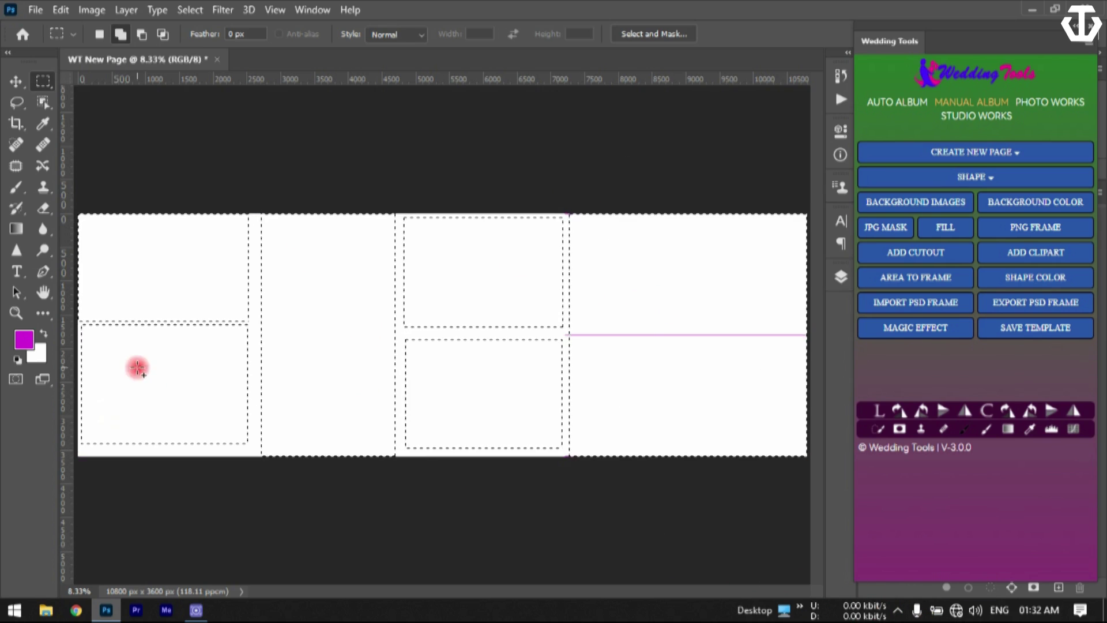
- Convert the selected areas into separate frames with Area to Frame, accepting the default fill colour
{"action": "left_click", "coordinate": [925, 280]}
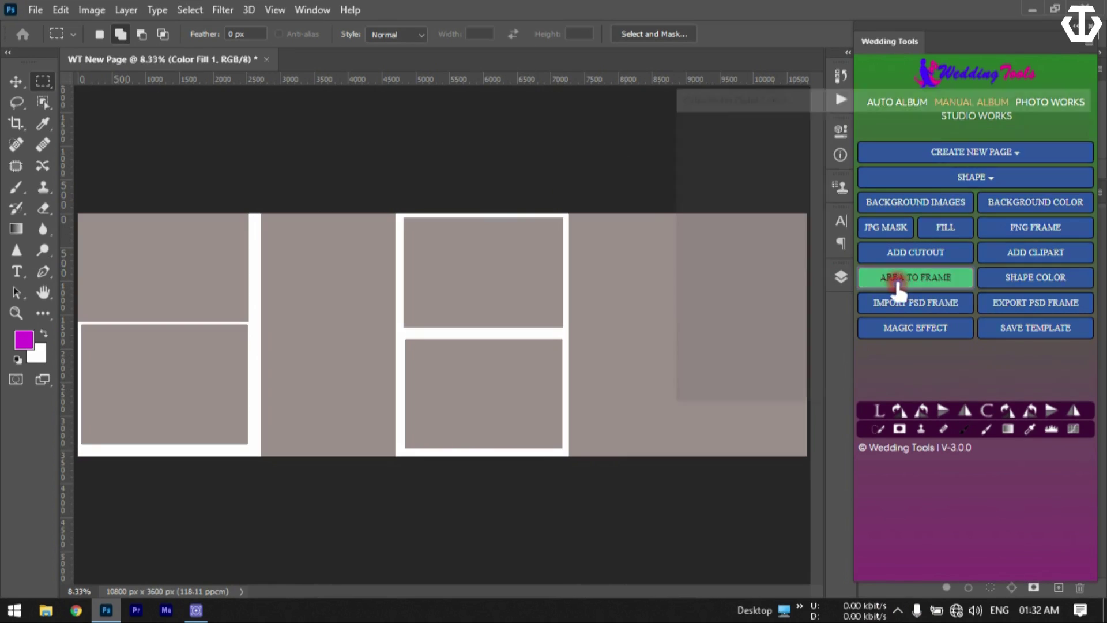
{"action": "left_click", "coordinate": [1042, 145]}
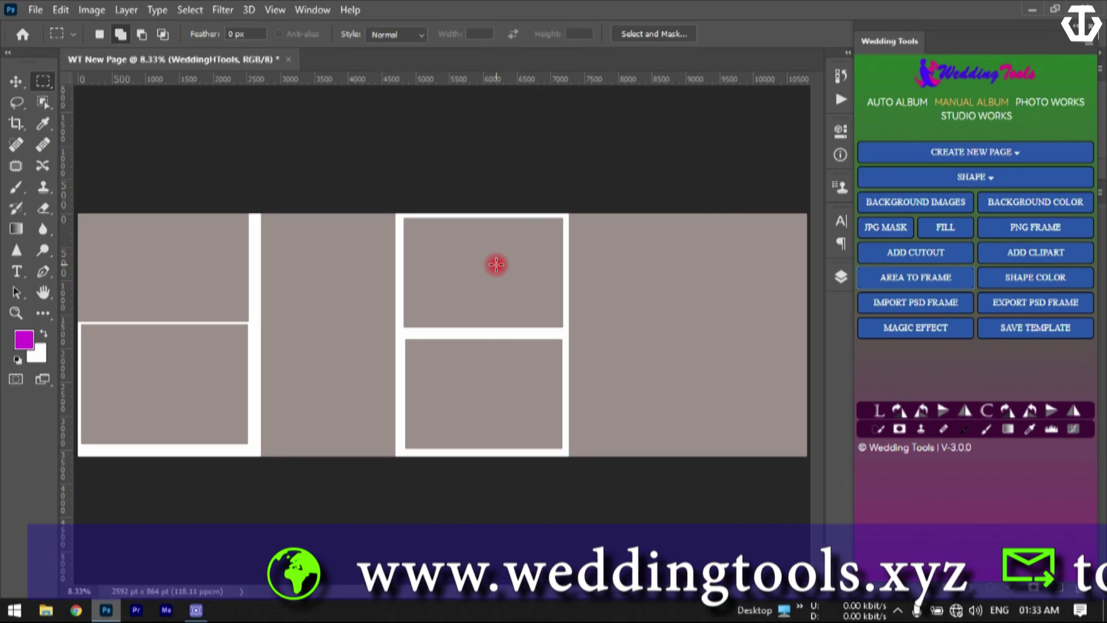
- Select the generated frames one by one with the Move tool to check that each is a separate layer
{"action": "left_click", "coordinate": [16, 81]}
{"action": "left_click", "coordinate": [140, 318]}
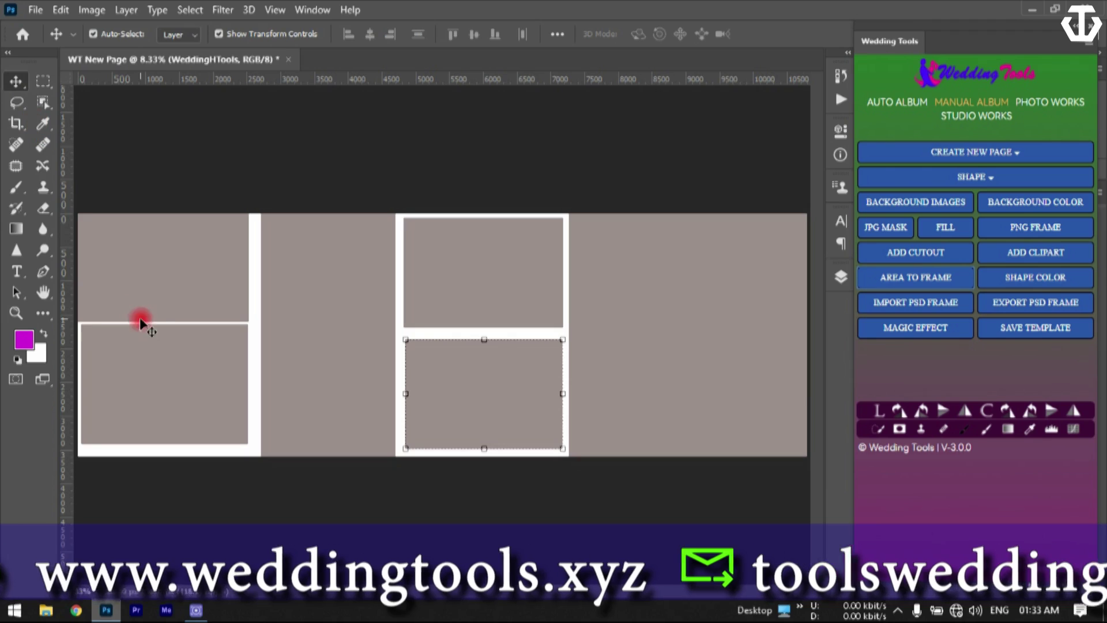
{"action": "left_click", "coordinate": [166, 404]}
{"action": "left_click", "coordinate": [368, 329]}
{"action": "left_click", "coordinate": [477, 314]}
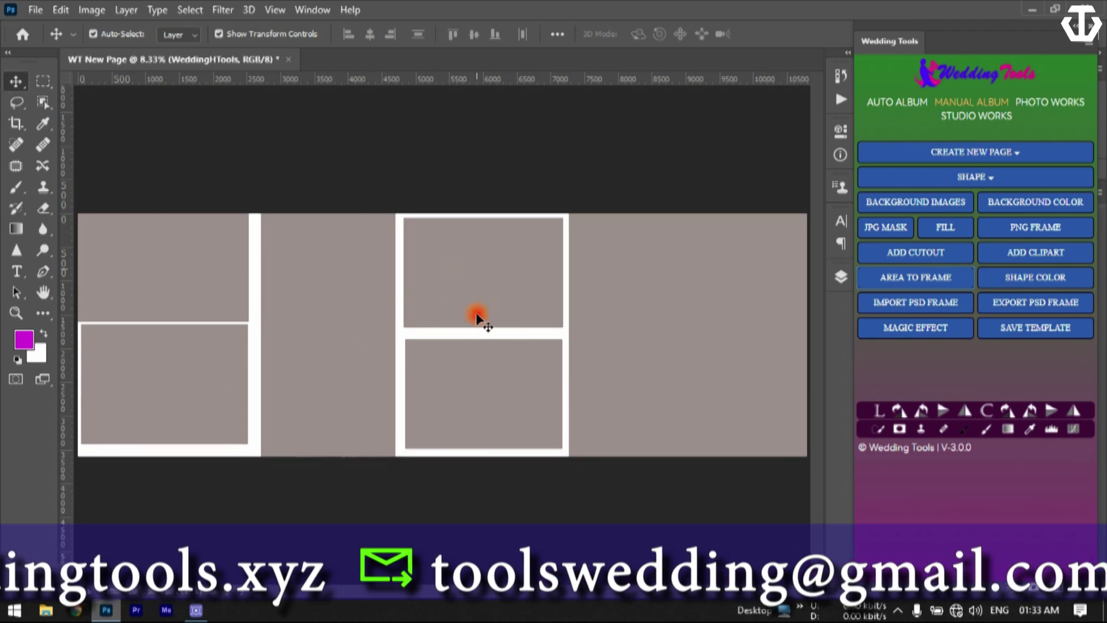
{"action": "key", "text": "ctrl+t"}
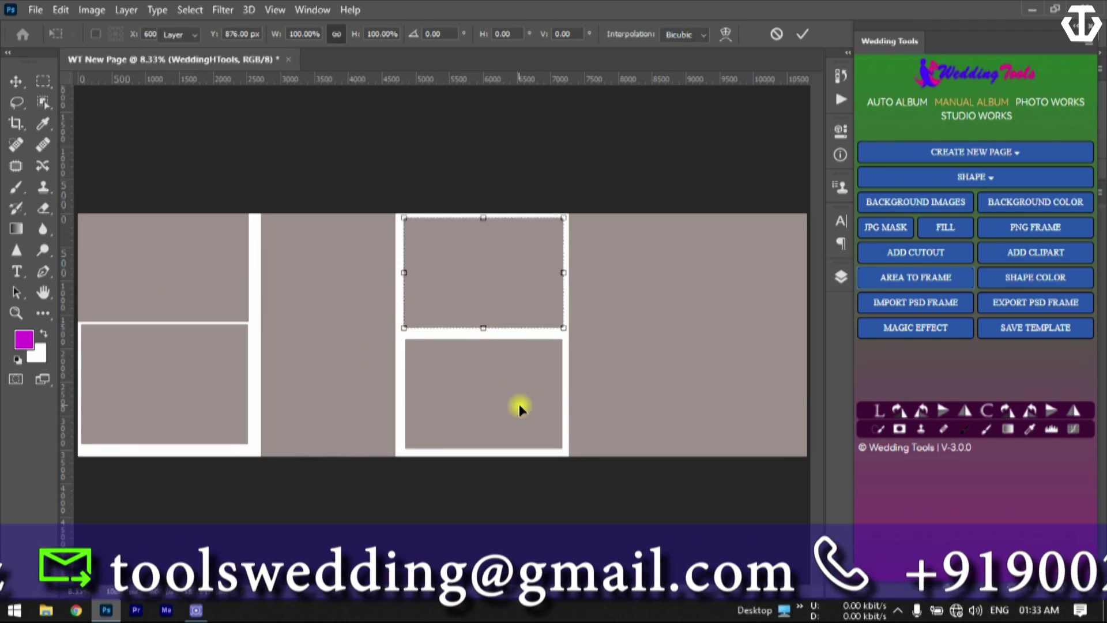
{"action": "key", "text": "Return"}
{"action": "left_click", "coordinate": [777, 292]}
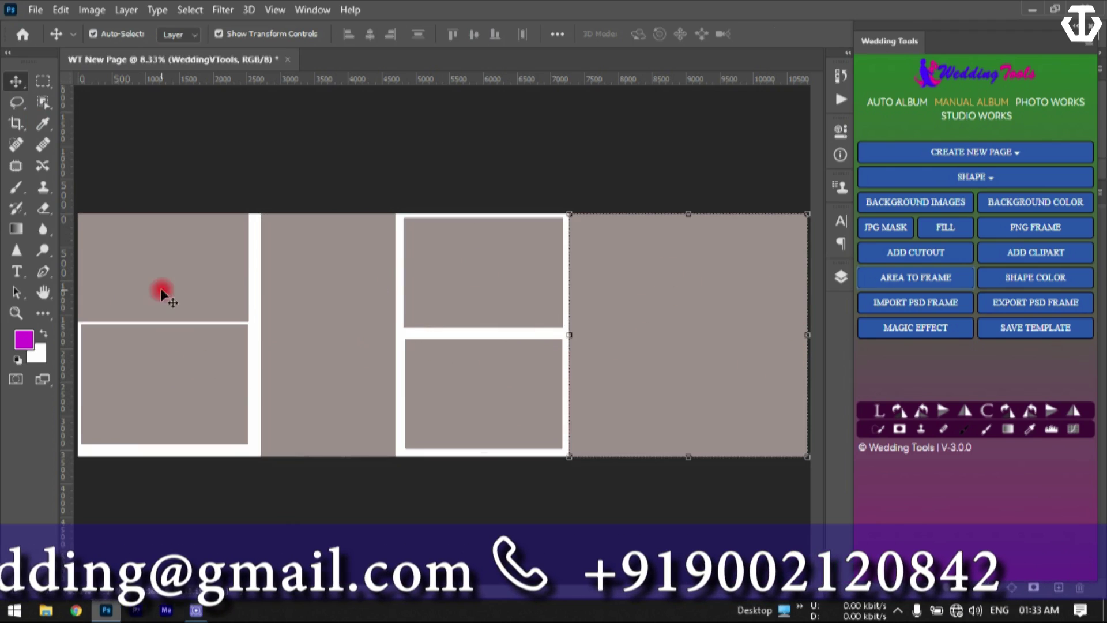
{"action": "left_click", "coordinate": [1036, 278]}
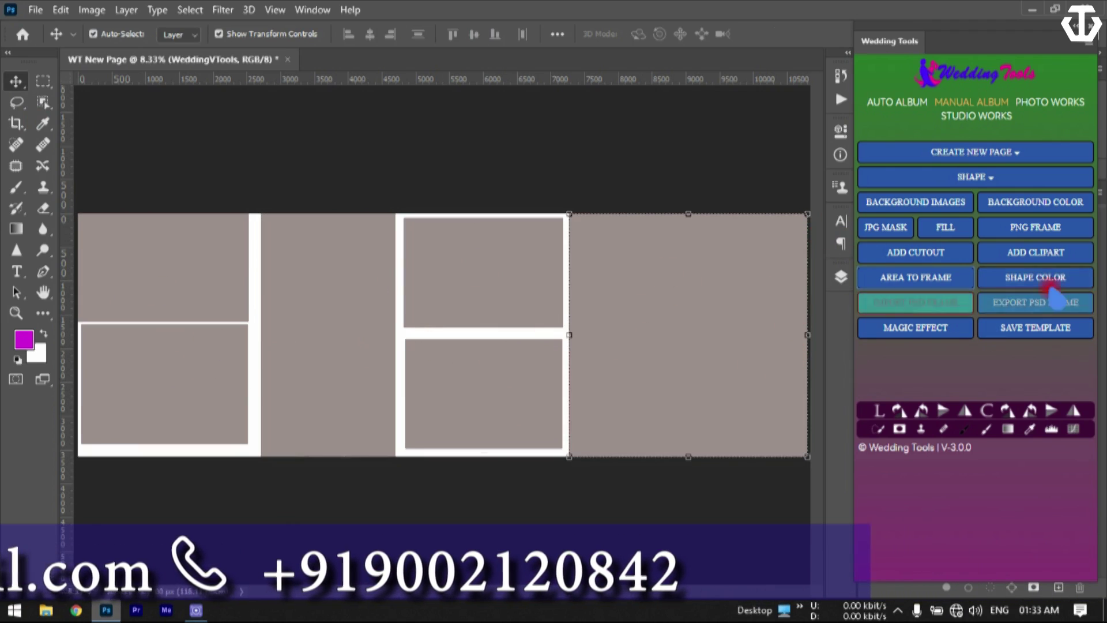
{"action": "left_click", "coordinate": [1041, 302]}
{"action": "left_click", "coordinate": [903, 311]}
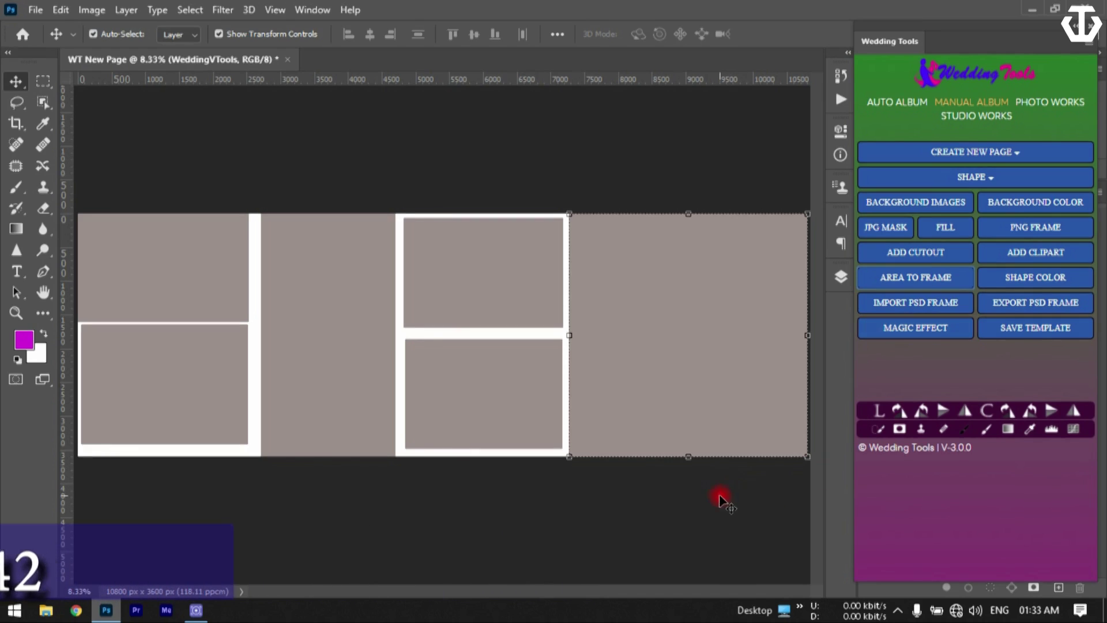
- Select all the frames on the page together and export them as a PSD frame layout
{"action": "left_click_drag", "start_coordinate": [738, 510], "coordinate": [134, 254]}
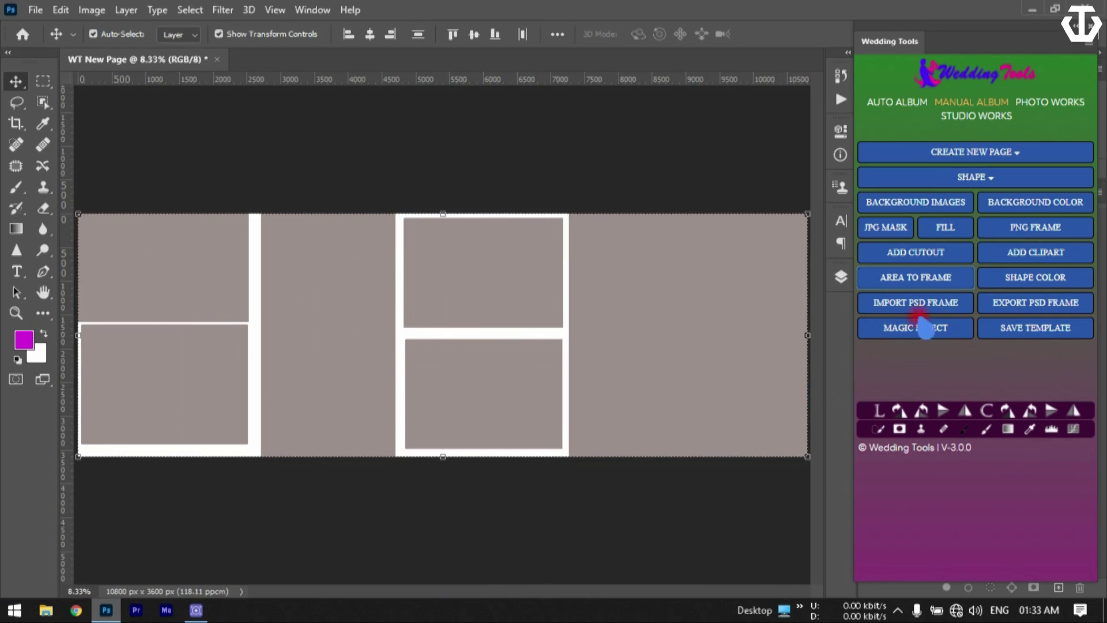
{"action": "left_click", "coordinate": [1031, 309]}
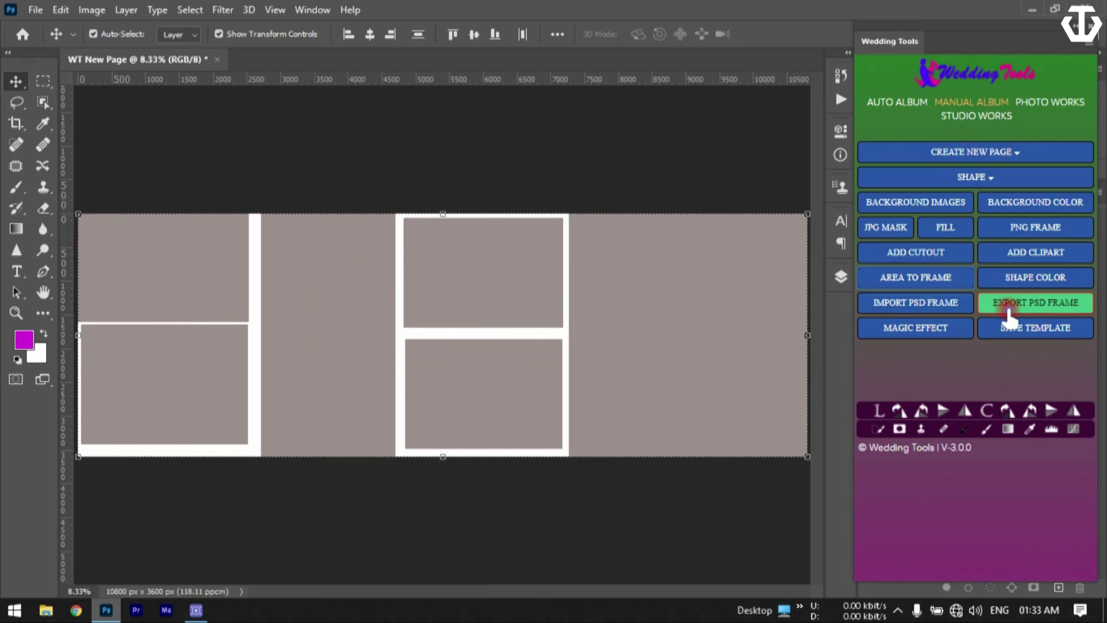
{"action": "left_click", "coordinate": [321, 426]}
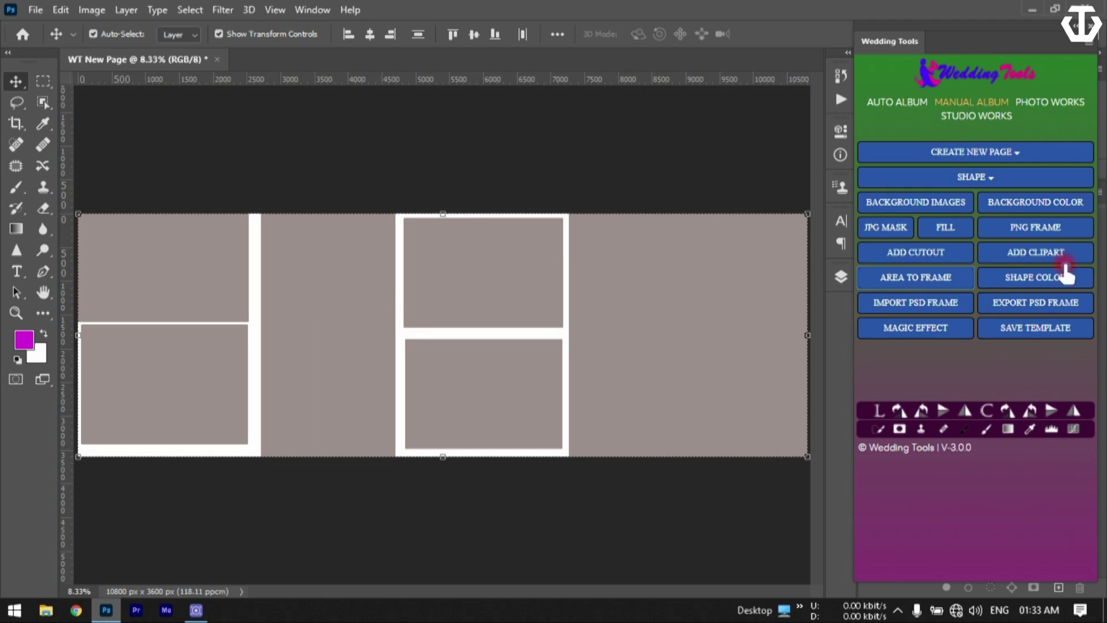
{"action": "left_click", "coordinate": [1017, 307]}
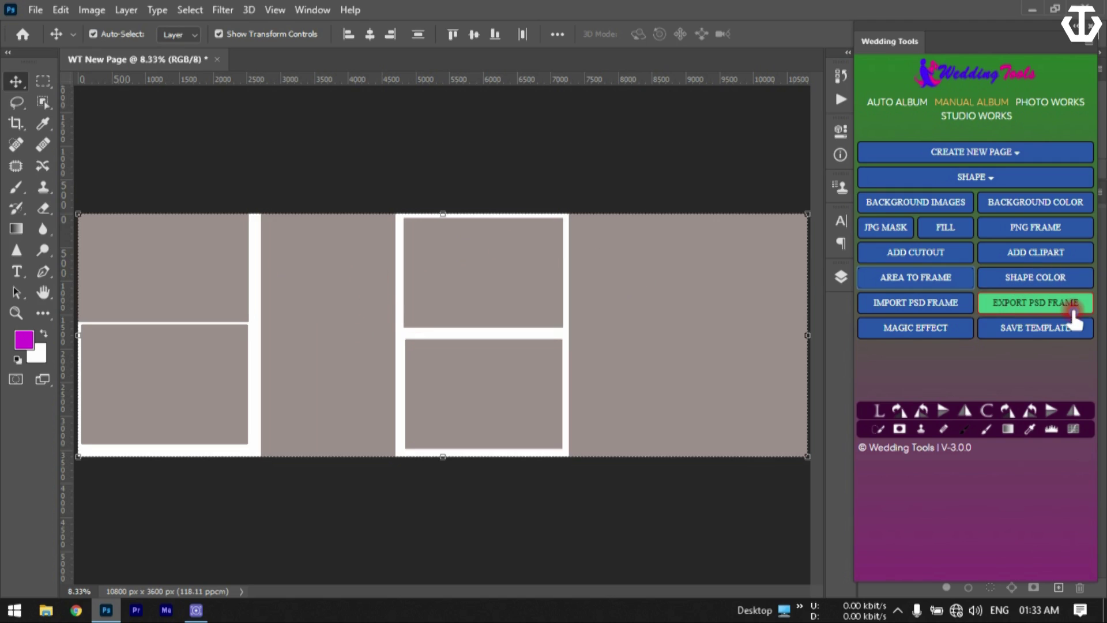
{"action": "left_click", "coordinate": [1014, 312]}
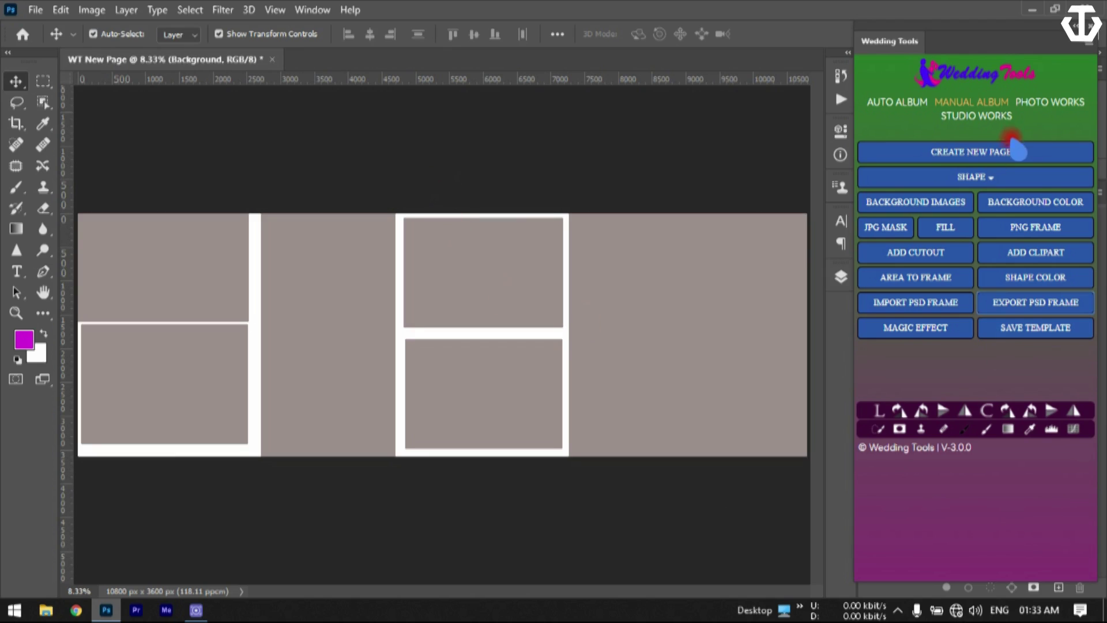
- Open the exported layout 2v4h_Wedding Tools_0003 from the PSD frame data folder using Auto Album's Open All
{"action": "left_click", "coordinate": [914, 104]}
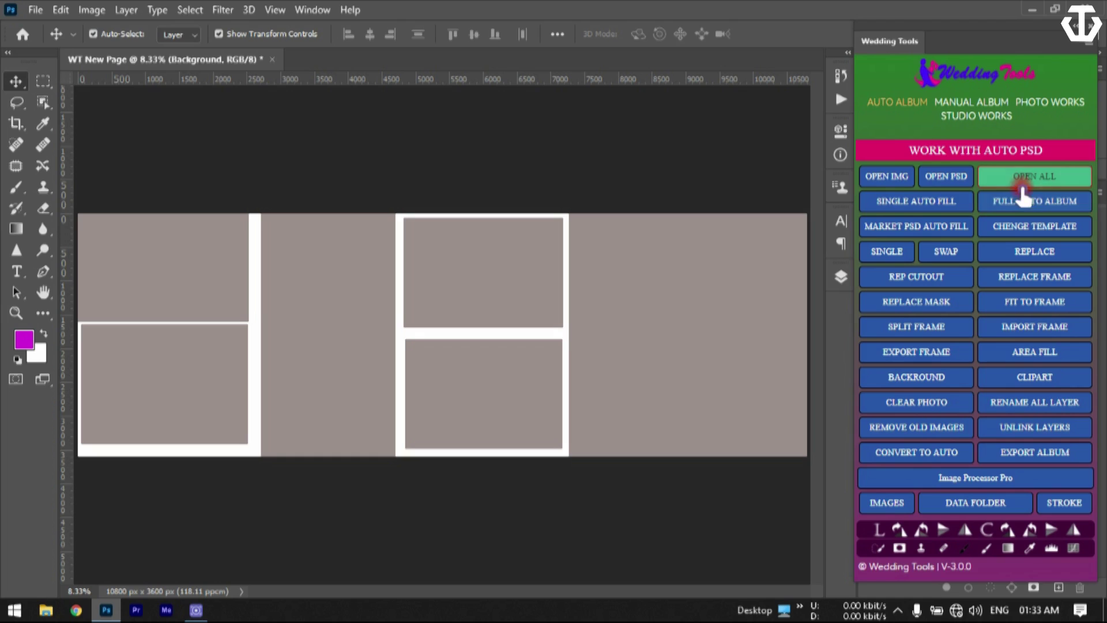
{"action": "left_click", "coordinate": [981, 181]}
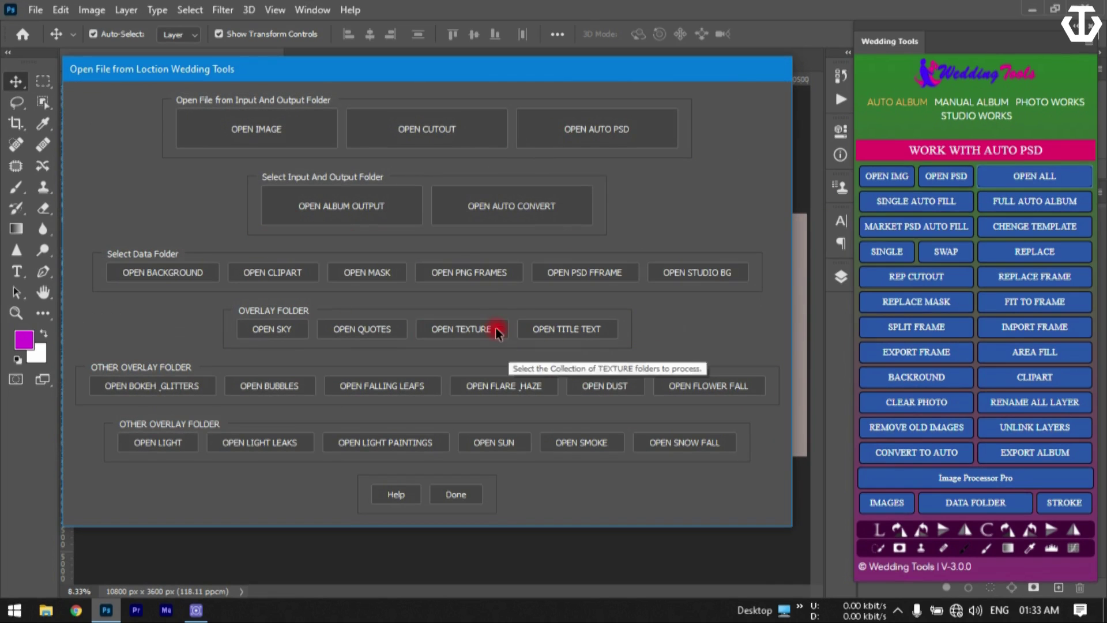
{"action": "left_click", "coordinate": [578, 280]}
{"action": "left_click", "coordinate": [579, 280]}
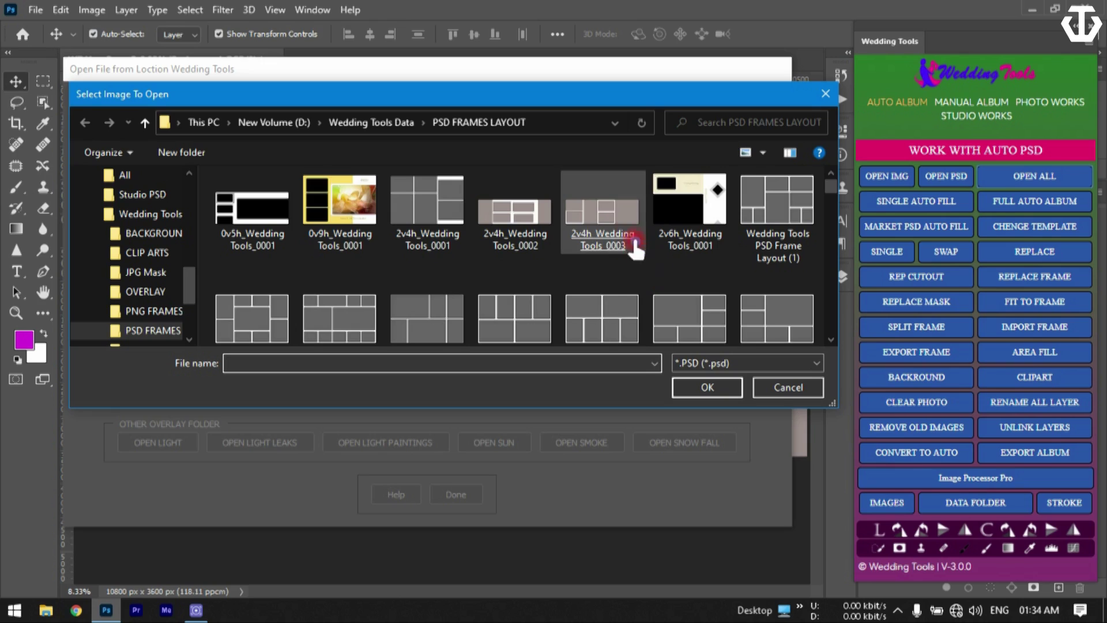
{"action": "double_click", "coordinate": [640, 261]}
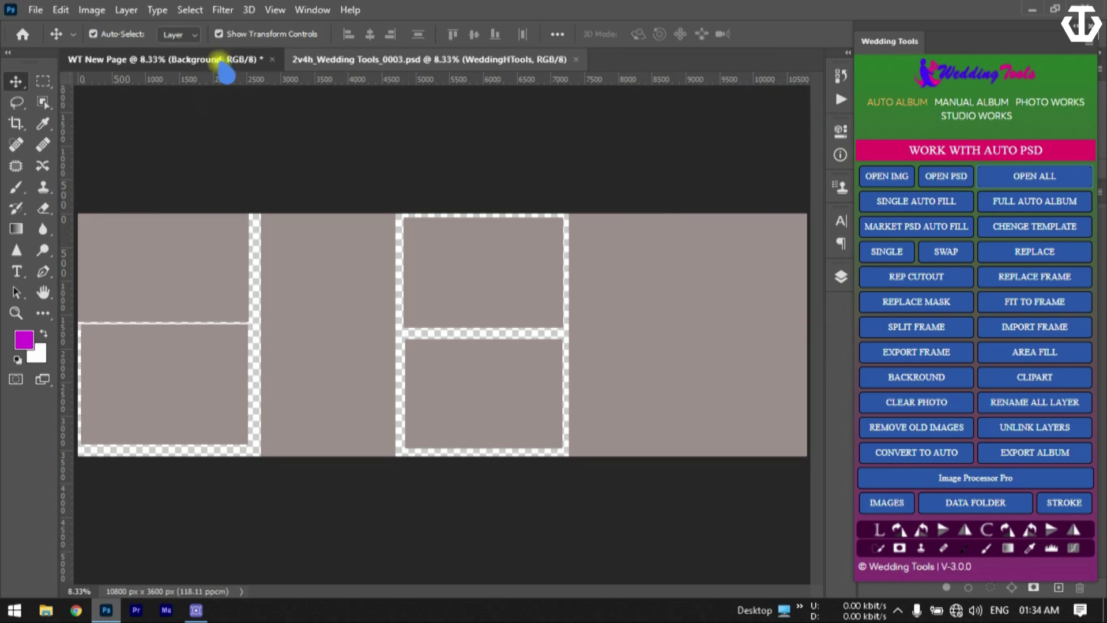
- Compare the exported frame file with the WT New Page document, then close the exported file
{"action": "left_click", "coordinate": [223, 60]}
{"action": "left_click", "coordinate": [454, 61]}
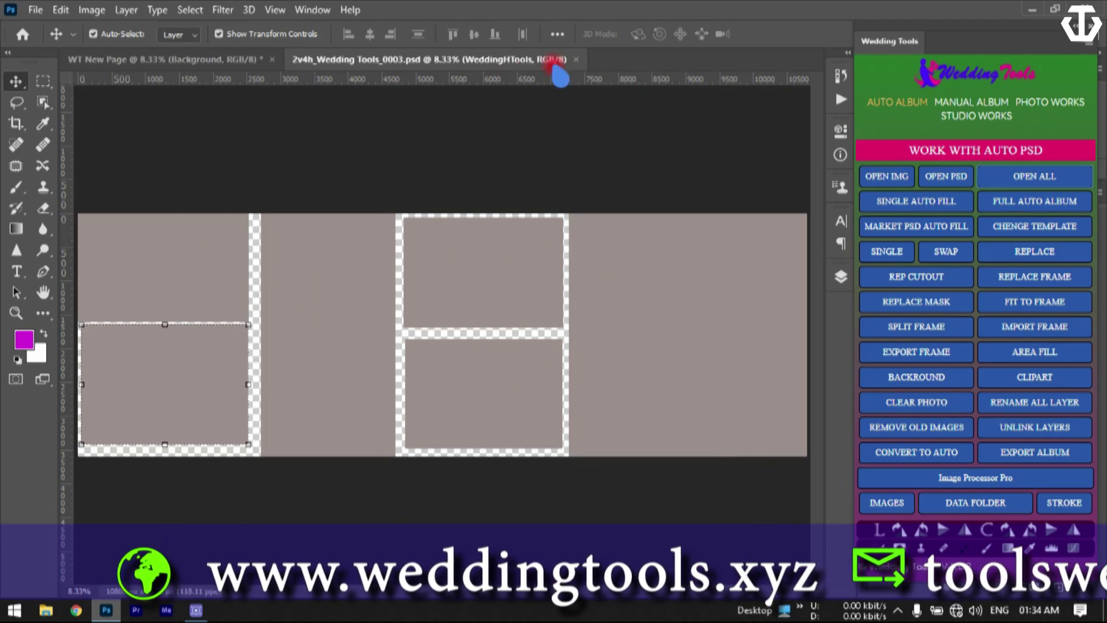
{"action": "left_click", "coordinate": [576, 59]}
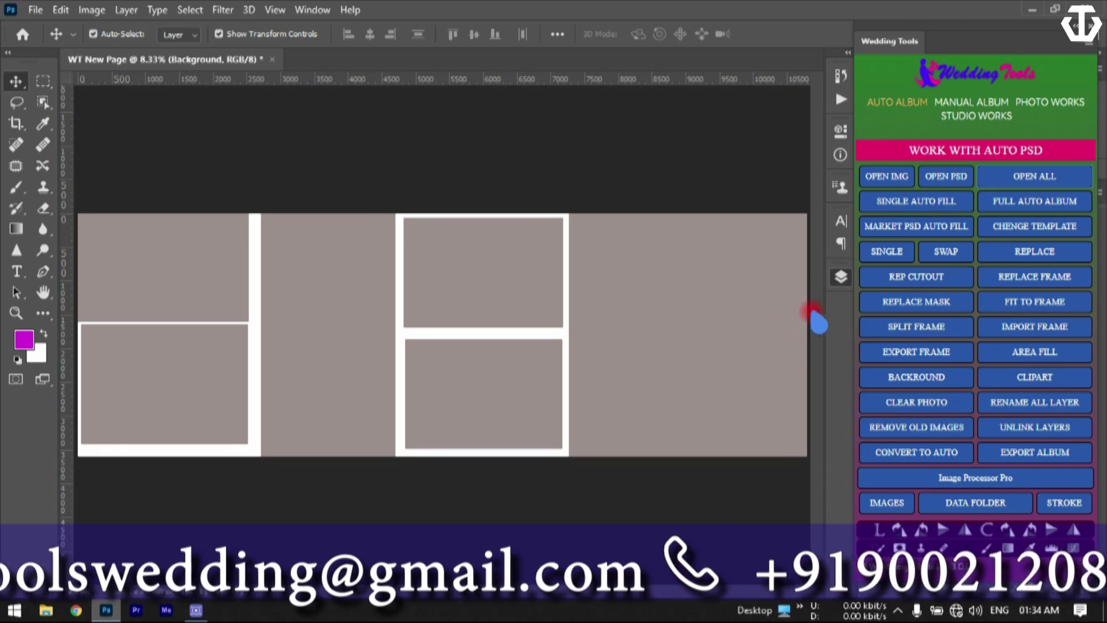
- Delete all frame layers from WT New Page, leaving only the white background
{"action": "left_click", "coordinate": [840, 278]}
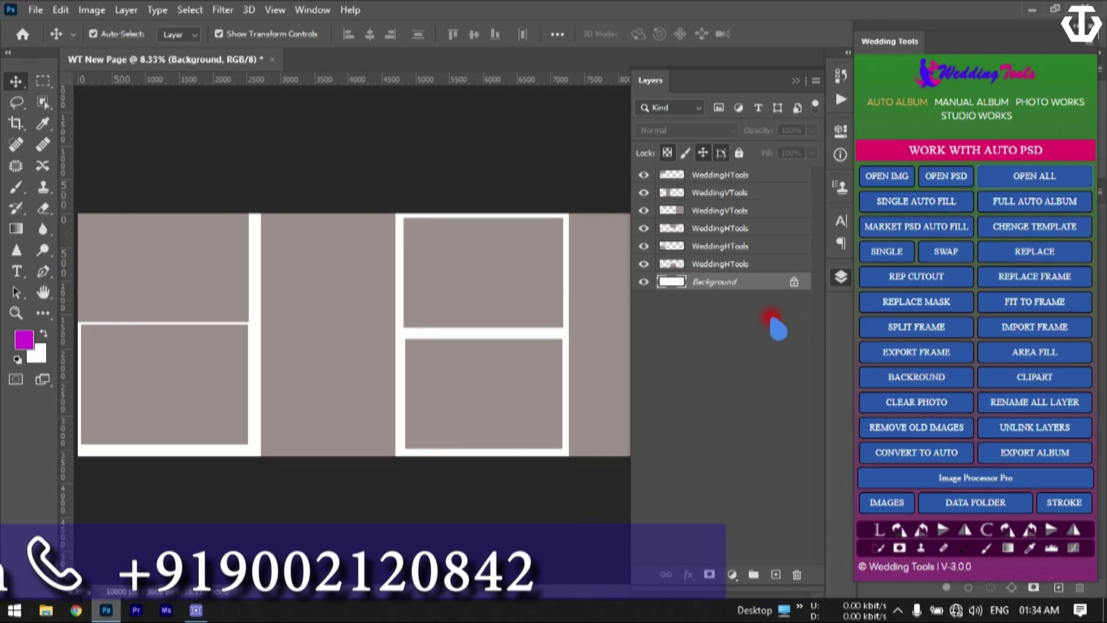
{"action": "key", "text": "ctrl+alt+a"}
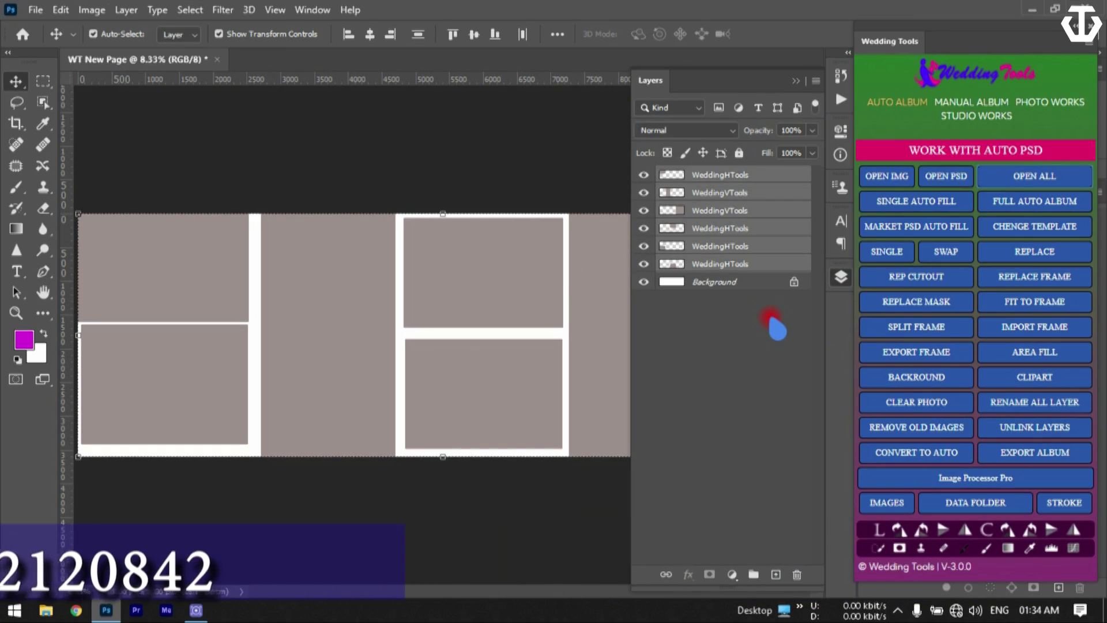
{"action": "key", "text": "Delete"}
{"action": "left_click", "coordinate": [841, 277]}
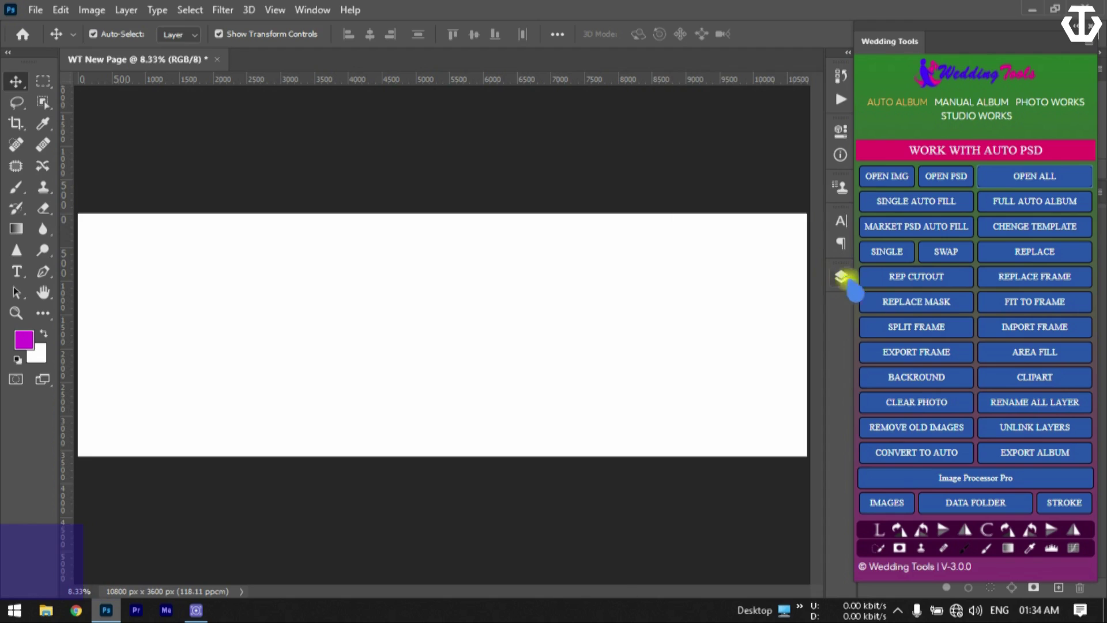
- Import the PSD frame layout 2v4h_Wedding Tools_0002 into the empty page with Manual Album's frame import
{"action": "left_click", "coordinate": [982, 107]}
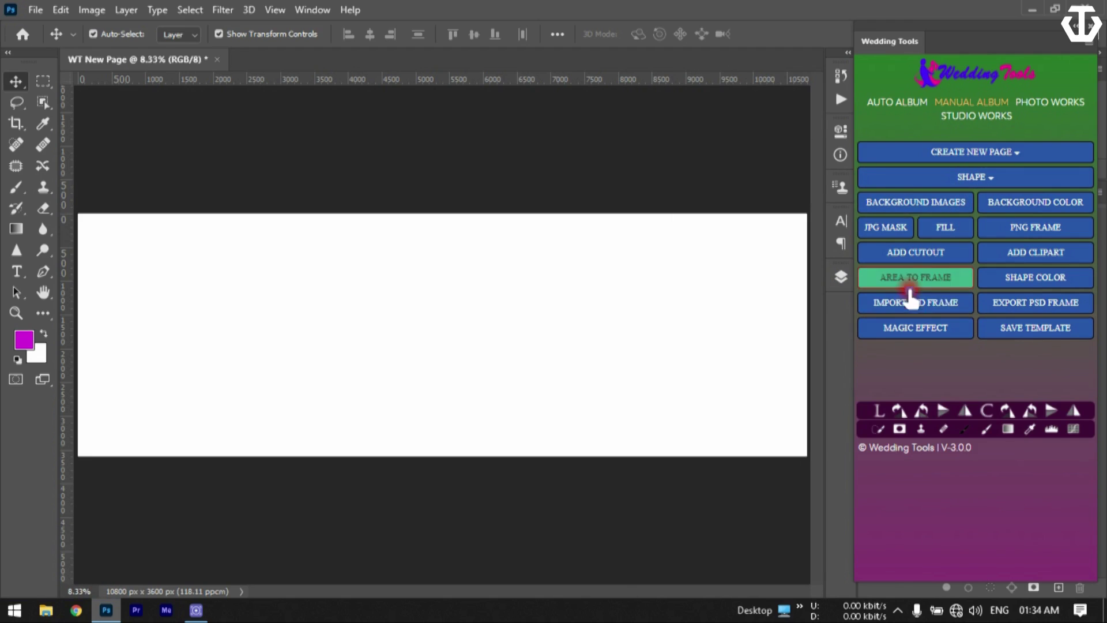
{"action": "left_click", "coordinate": [909, 305]}
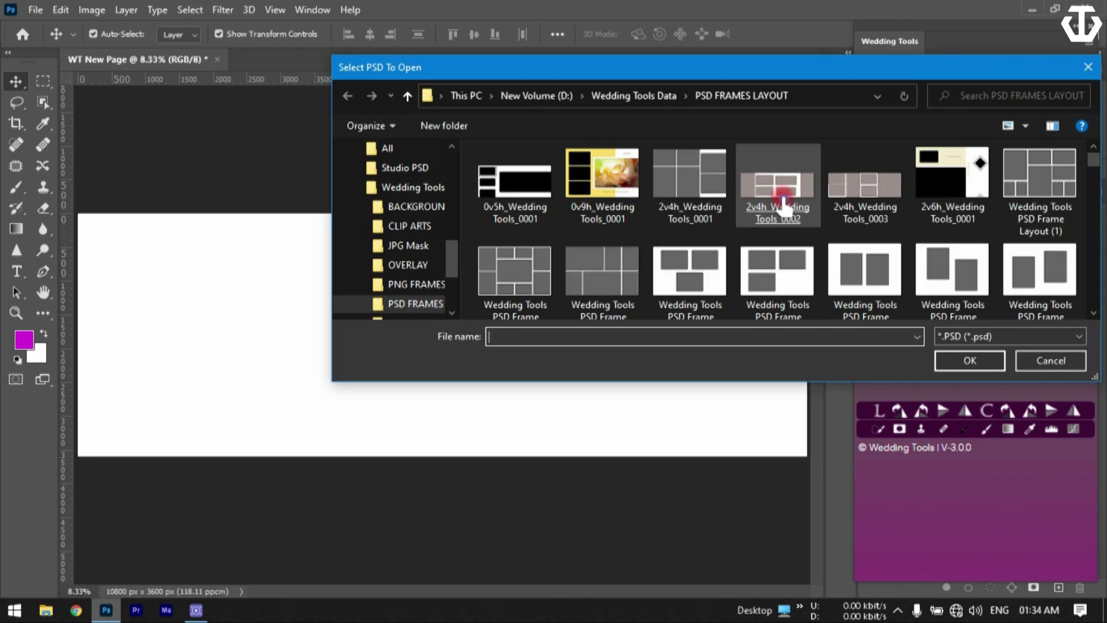
{"action": "double_click", "coordinate": [783, 205]}
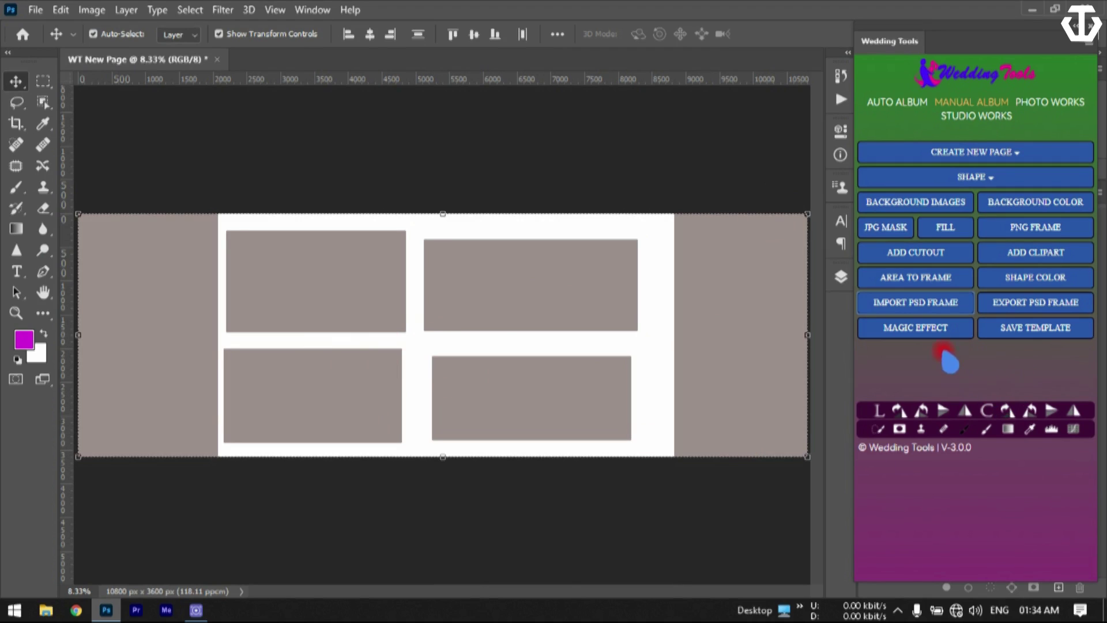
- Fill the upper frame in the second inner column with a photo using the Single option's Automatic Fill
{"action": "left_click", "coordinate": [773, 286]}
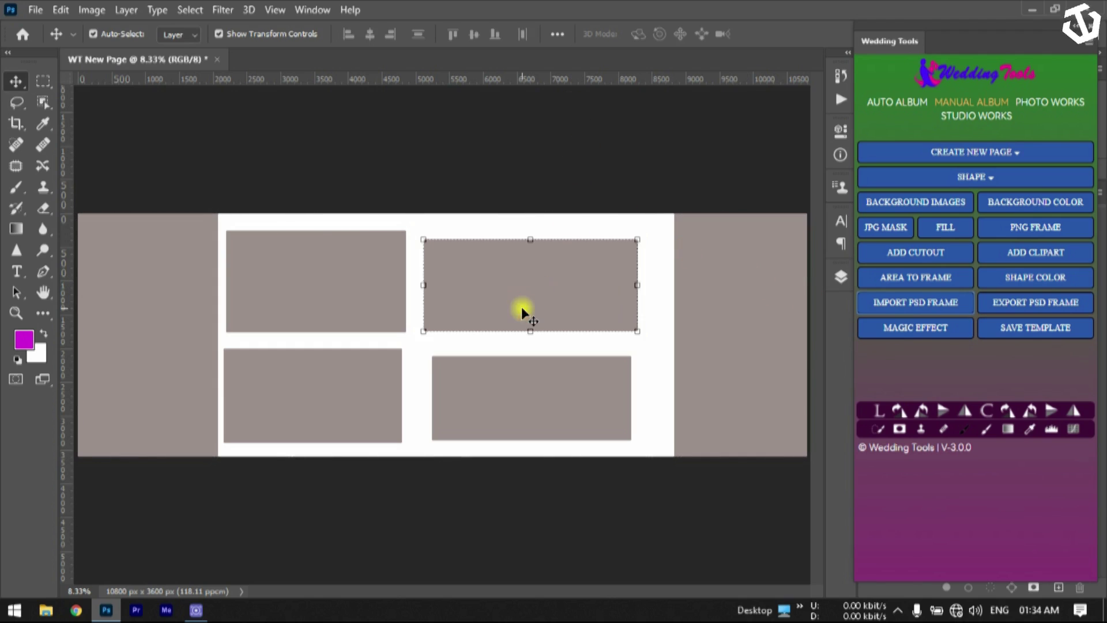
{"action": "left_click", "coordinate": [898, 102]}
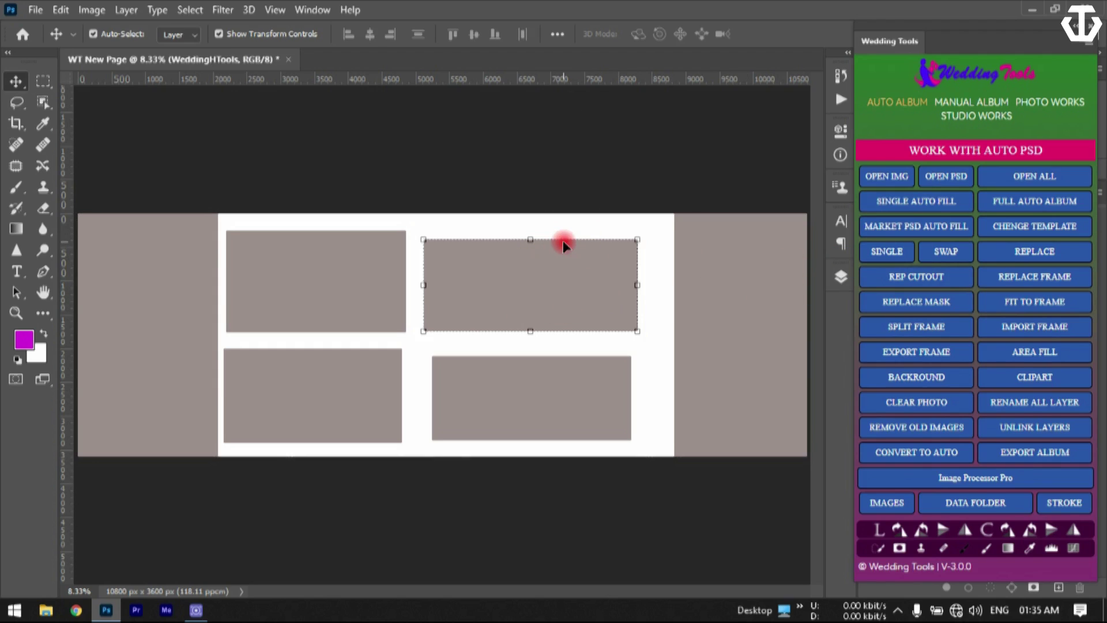
{"action": "left_click", "coordinate": [896, 263]}
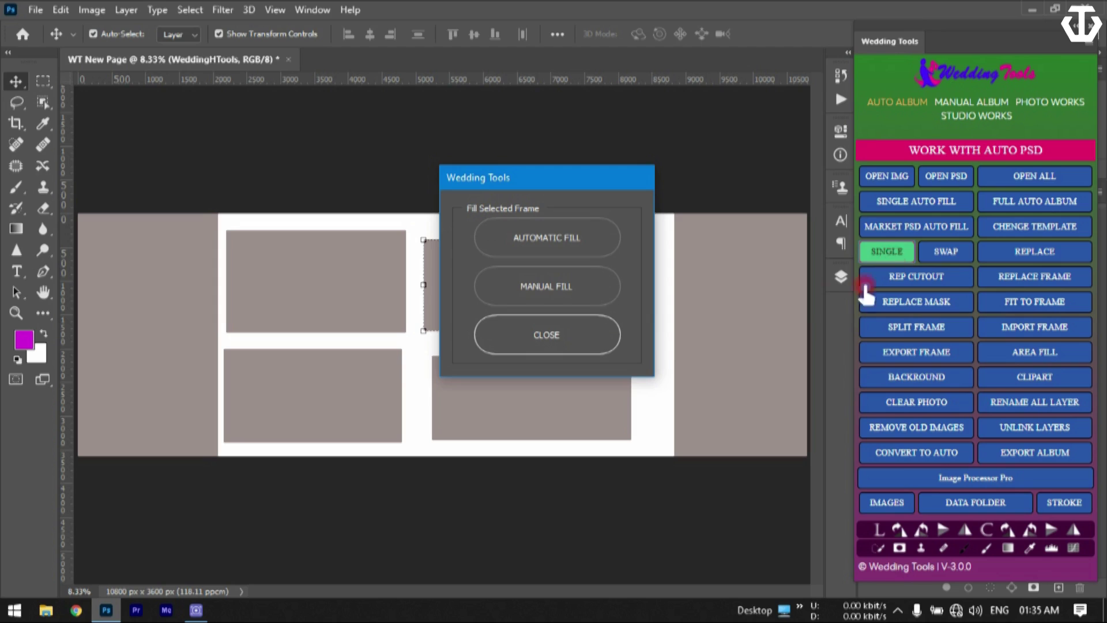
{"action": "left_click", "coordinate": [566, 226]}
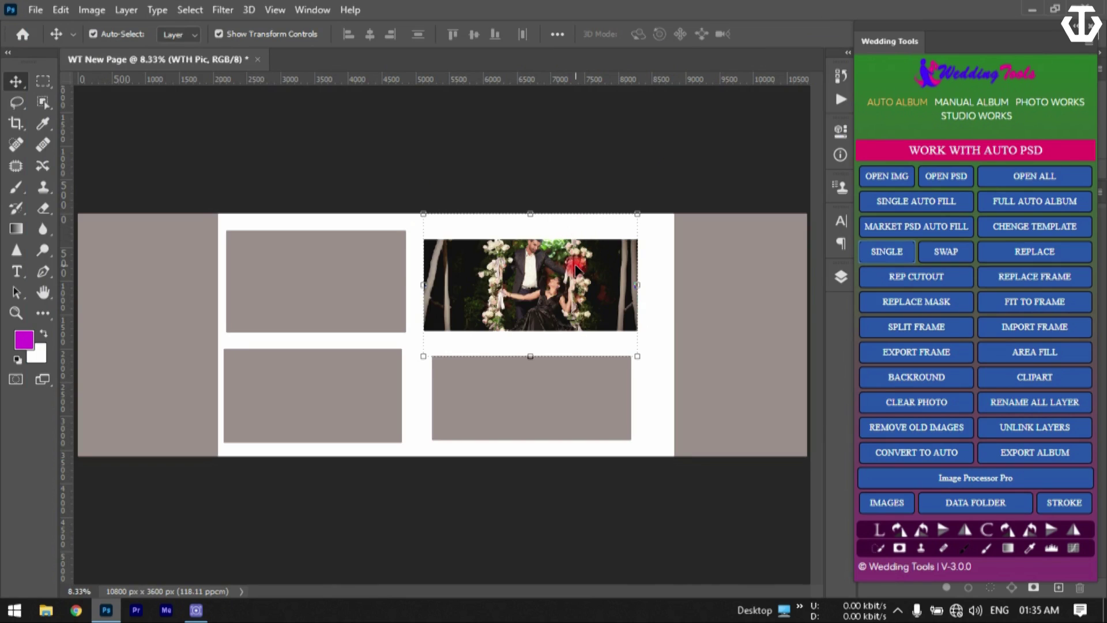
- Select the frame layer beneath the clipped WTH Pic photo and apply Magic Effect to it
{"action": "left_click", "coordinate": [841, 278]}
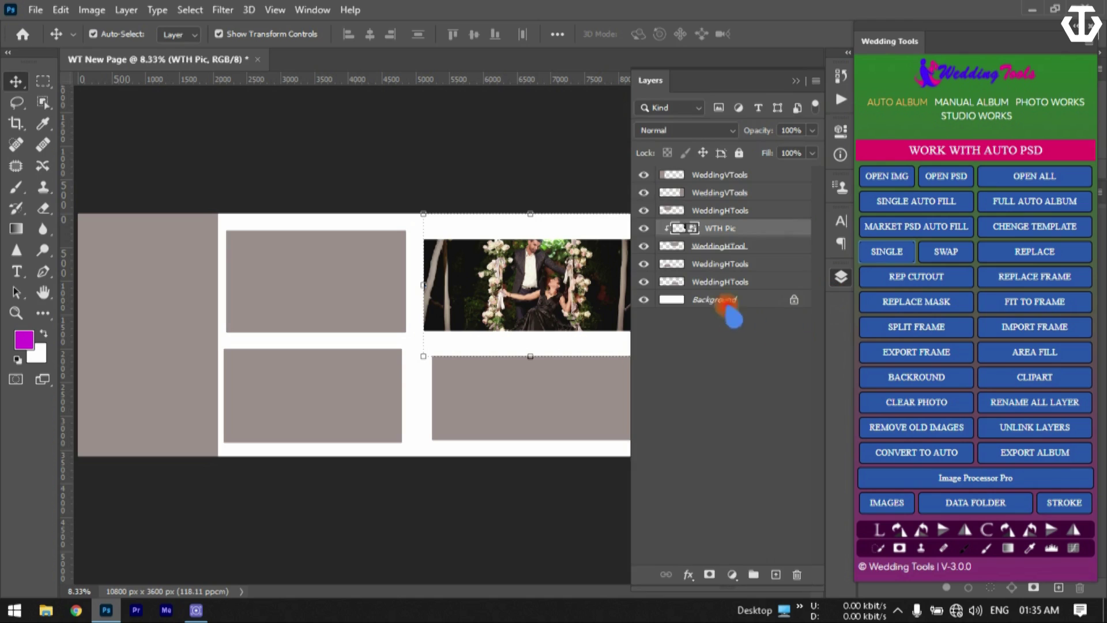
{"action": "left_click", "coordinate": [732, 248]}
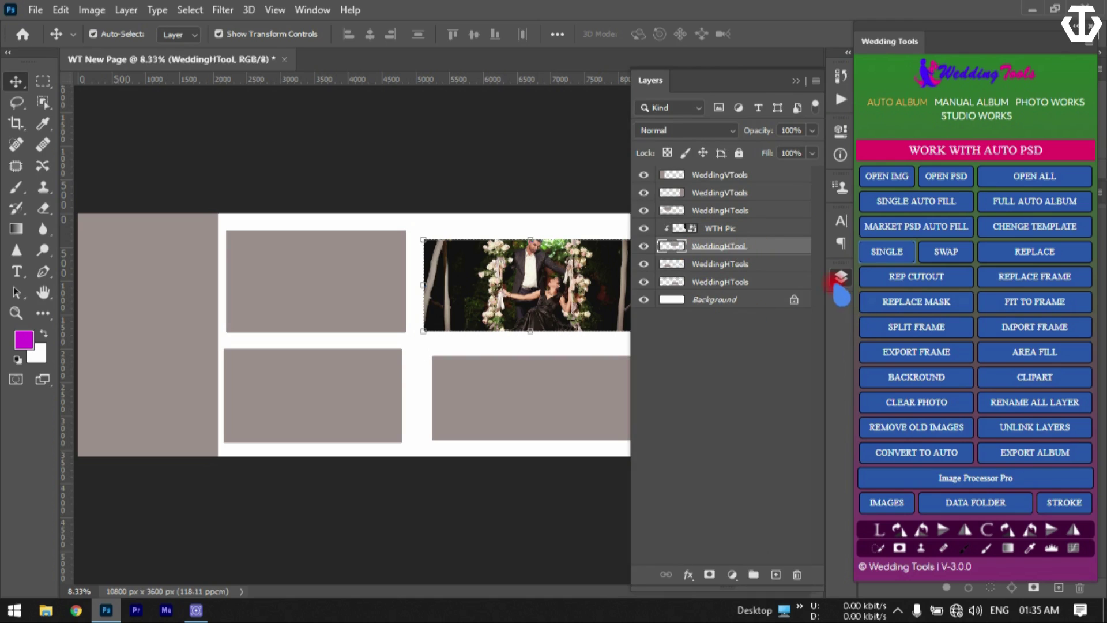
{"action": "left_click", "coordinate": [842, 278]}
{"action": "left_click", "coordinate": [964, 107]}
{"action": "left_click", "coordinate": [911, 335]}
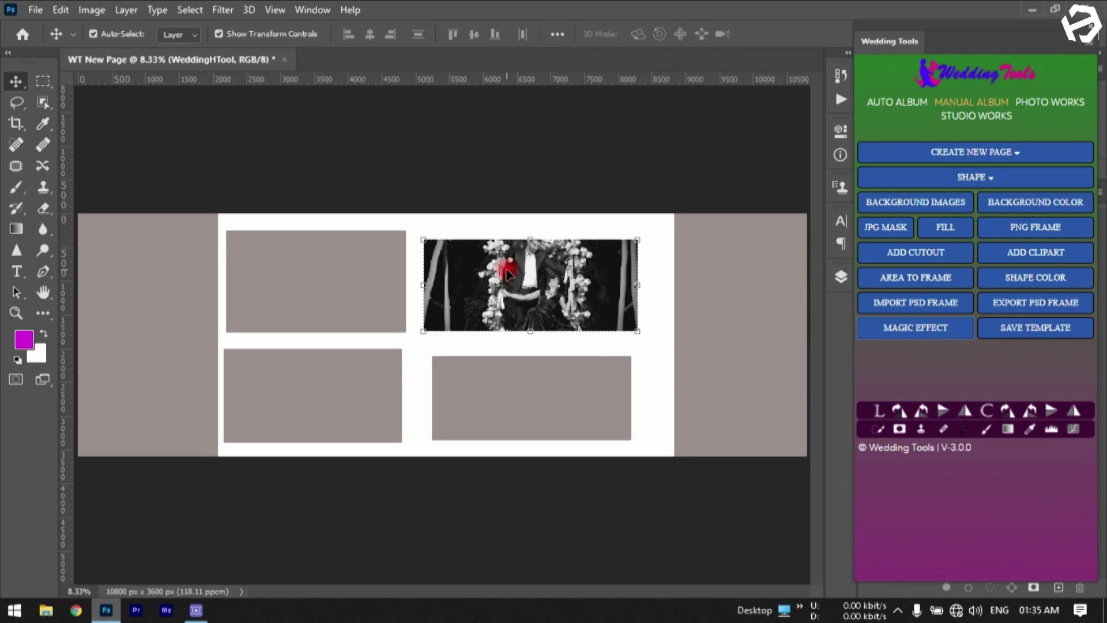
- Delete the photo from the effect frame and apply Magic Effect to the empty full-height frame at the page's right end
{"action": "left_click", "coordinate": [600, 271]}
{"action": "key", "text": "Delete"}
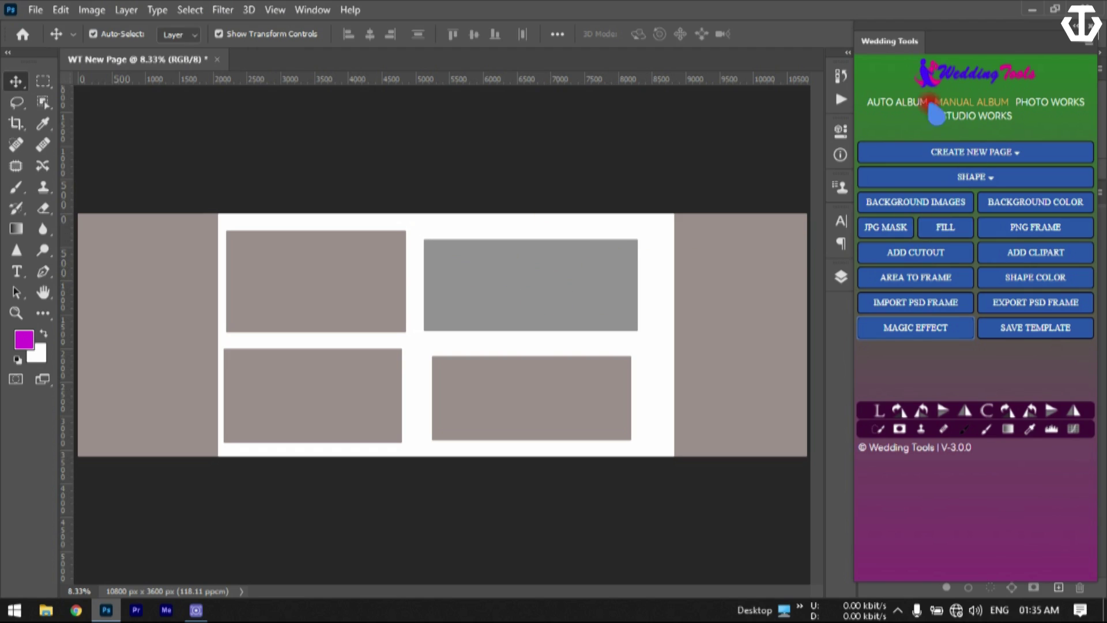
{"action": "left_click", "coordinate": [708, 313]}
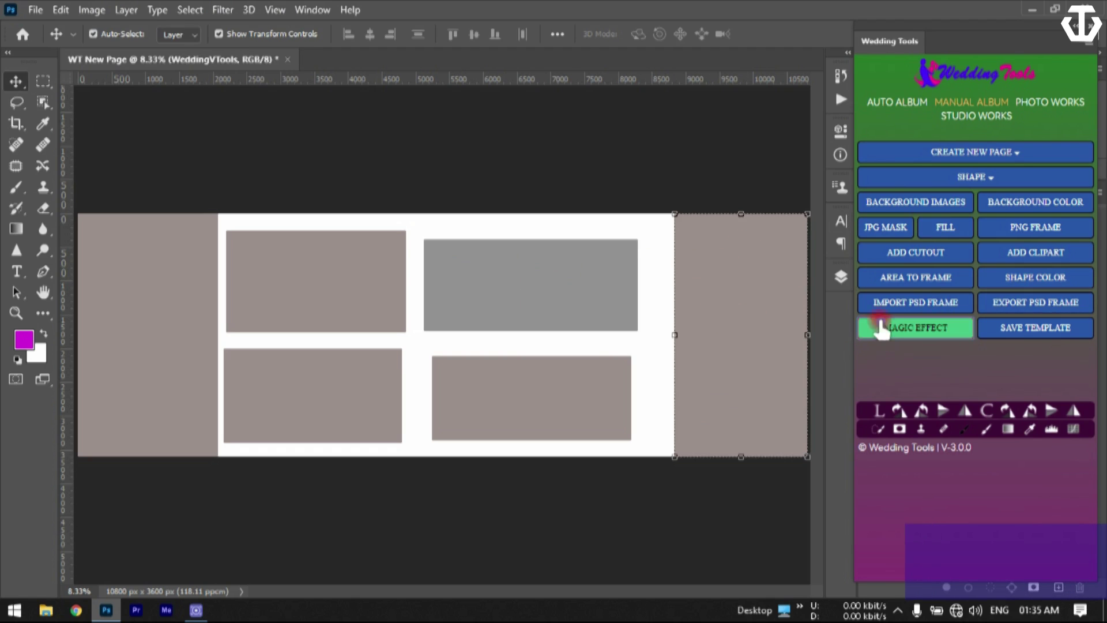
{"action": "left_click", "coordinate": [913, 334]}
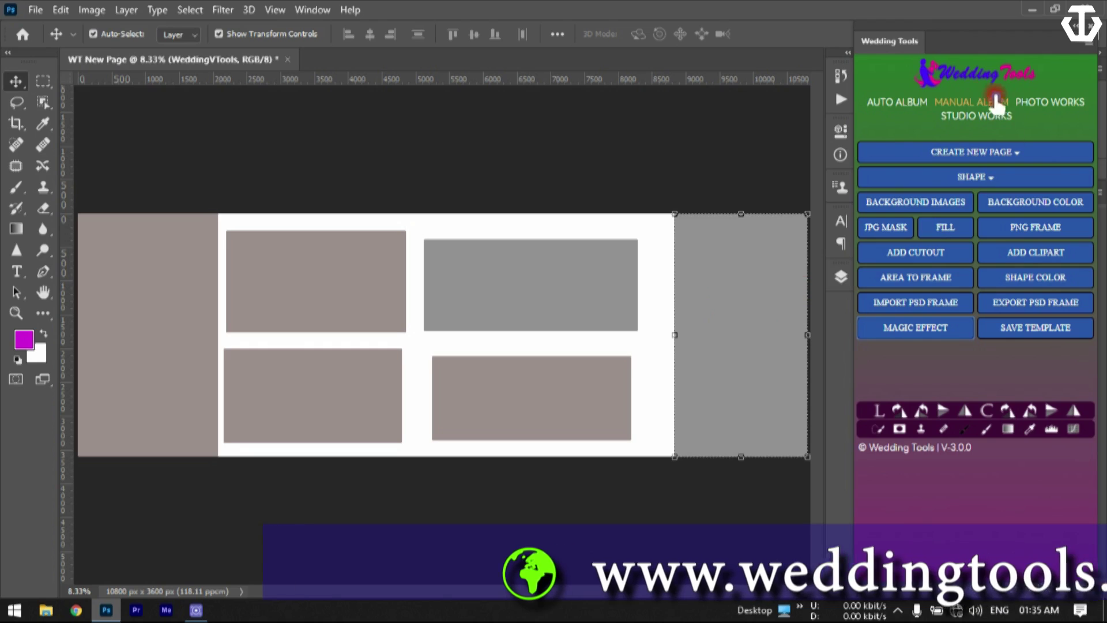
- Fill the full-height effect frame at the page's right end with a photo using the Single option's Automatic Fill
{"action": "left_click", "coordinate": [900, 104]}
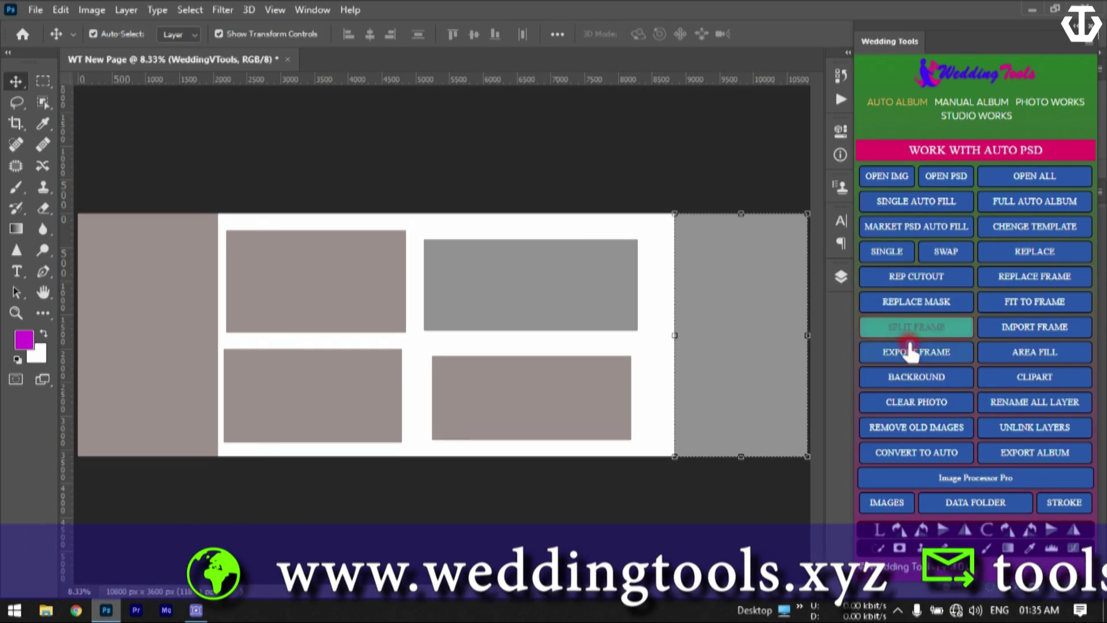
{"action": "left_click", "coordinate": [910, 253]}
{"action": "left_click", "coordinate": [568, 254]}
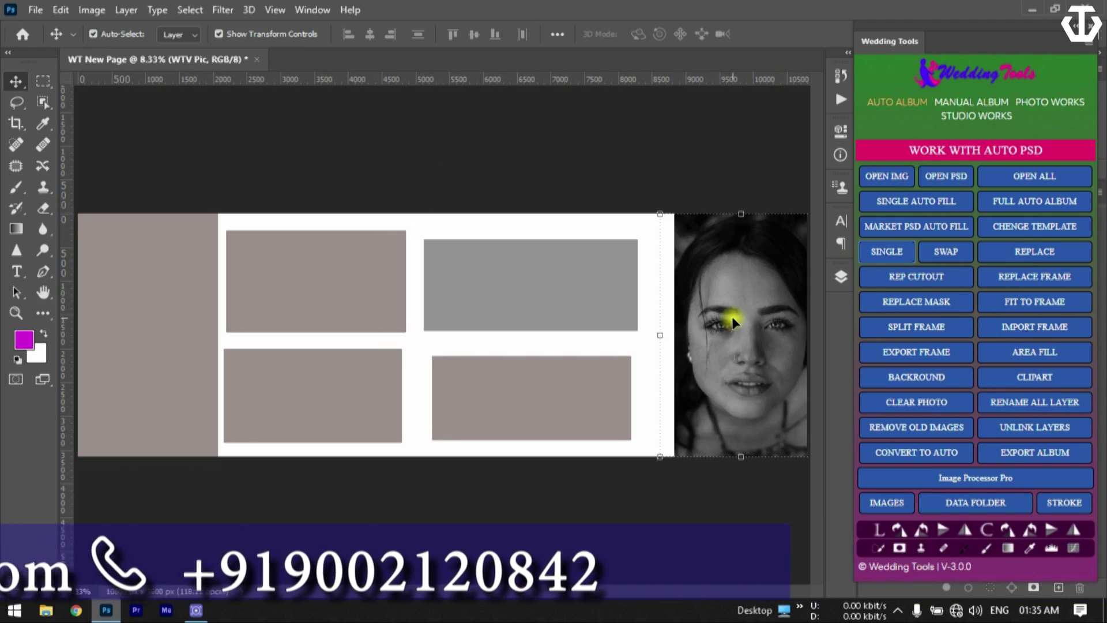
- Open the contents of the WTV Pic smart object to view the original photo
{"action": "double_click", "coordinate": [840, 278]}
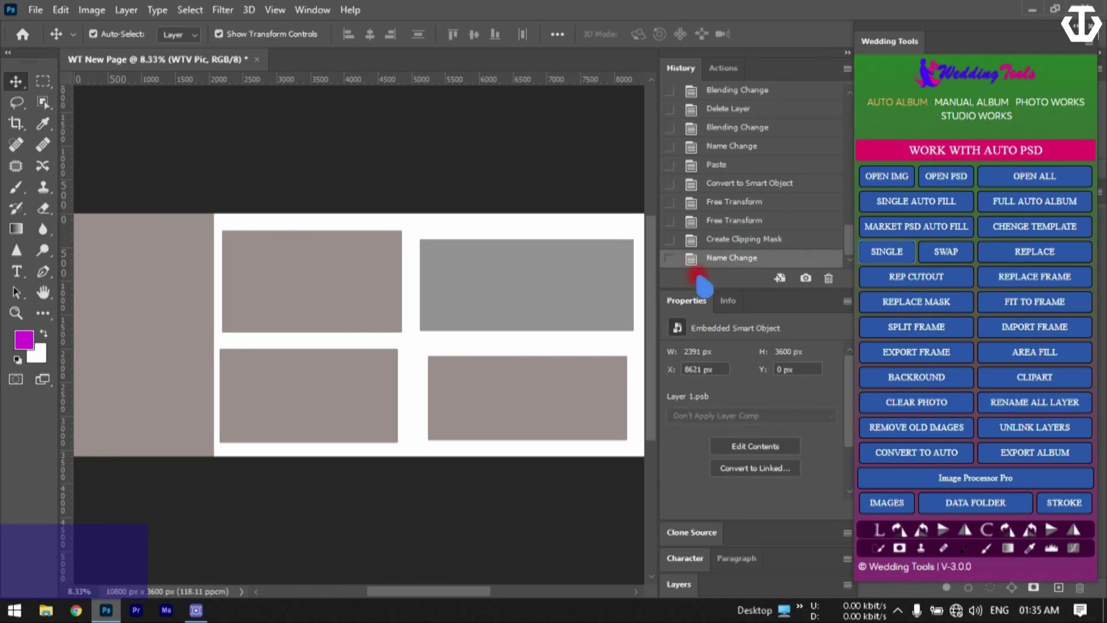
{"action": "left_click", "coordinate": [848, 52]}
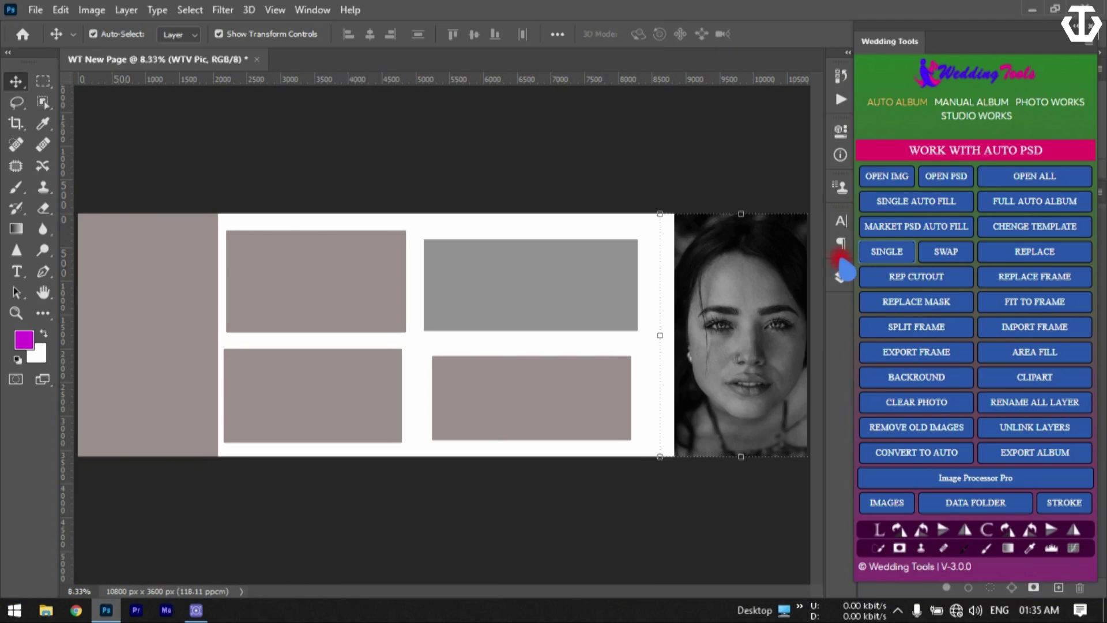
{"action": "left_click", "coordinate": [841, 278]}
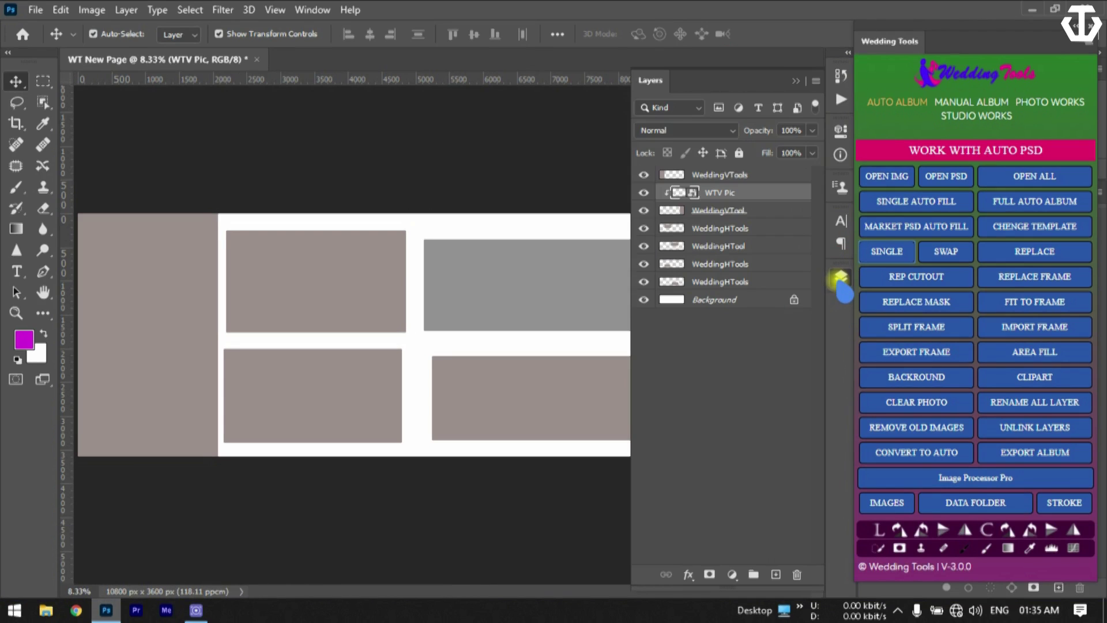
{"action": "double_click", "coordinate": [693, 196]}
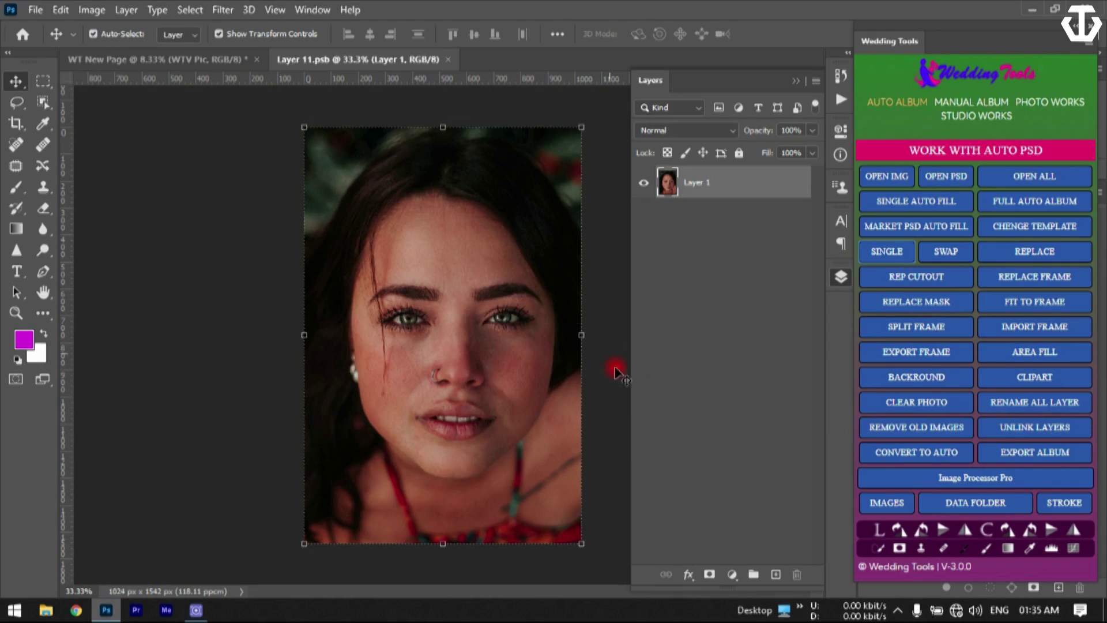
- Close the smart object contents and delete the photo from the full-height effect frame at the page's right end
{"action": "left_click", "coordinate": [451, 59]}
{"action": "left_click", "coordinate": [841, 278]}
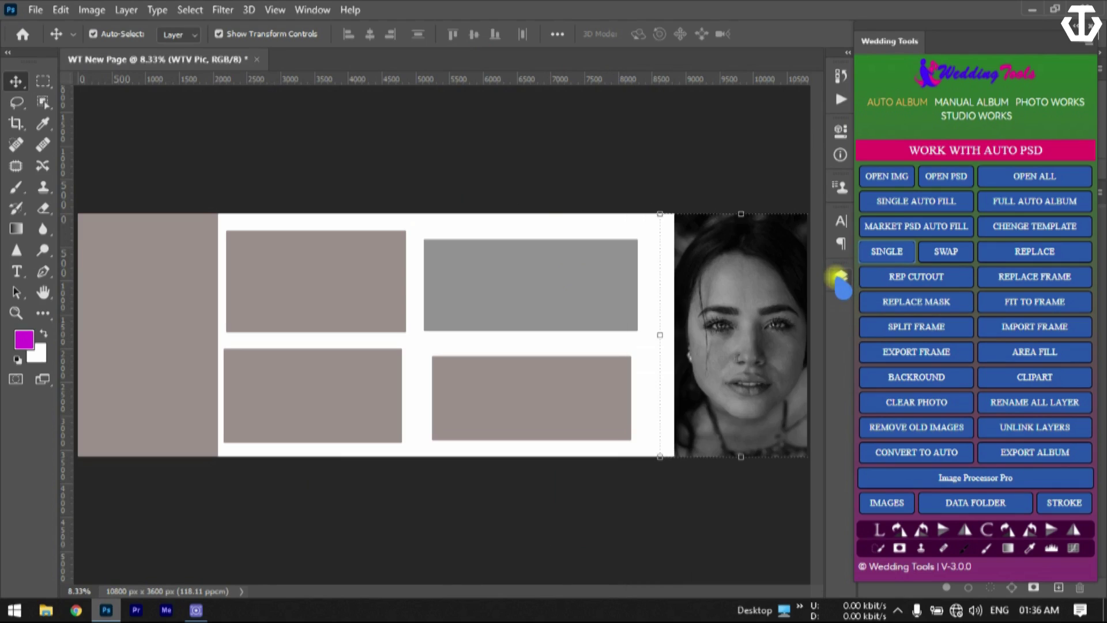
{"action": "left_click", "coordinate": [1003, 102]}
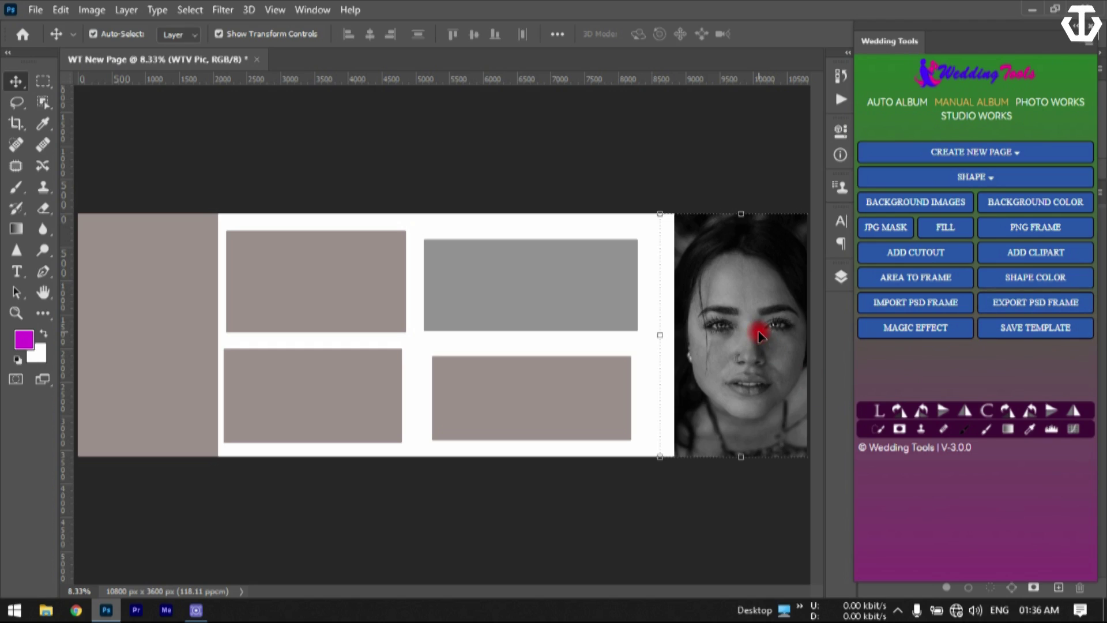
{"action": "key", "text": "Delete"}
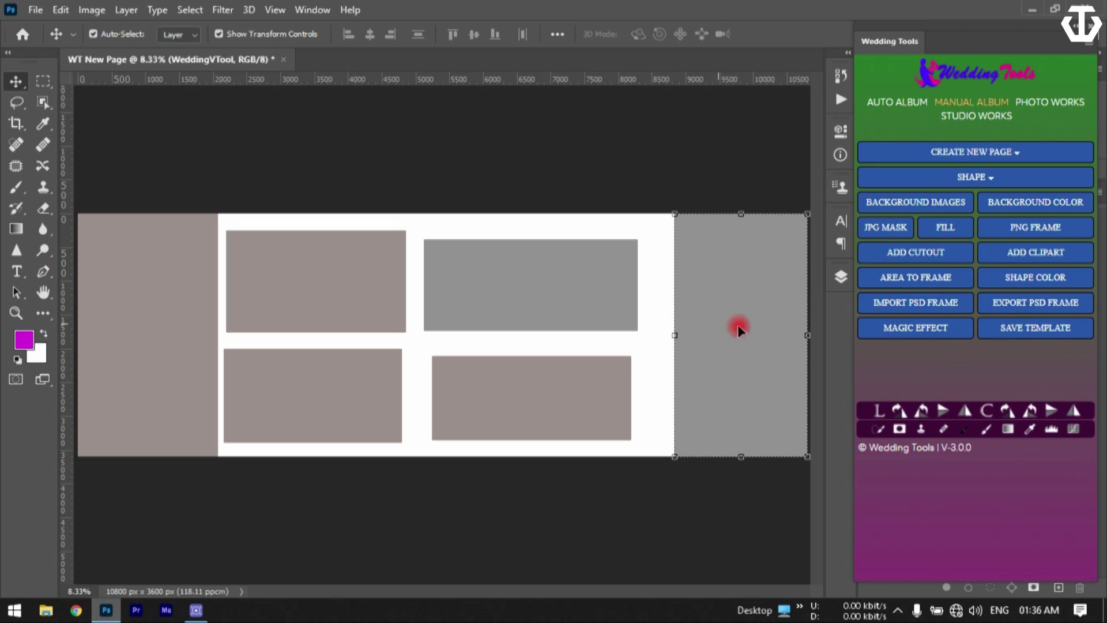
- Save the page with its empty frames as a template using Save Template in Manual Album
{"action": "left_click", "coordinate": [583, 400]}
{"action": "left_click", "coordinate": [343, 390]}
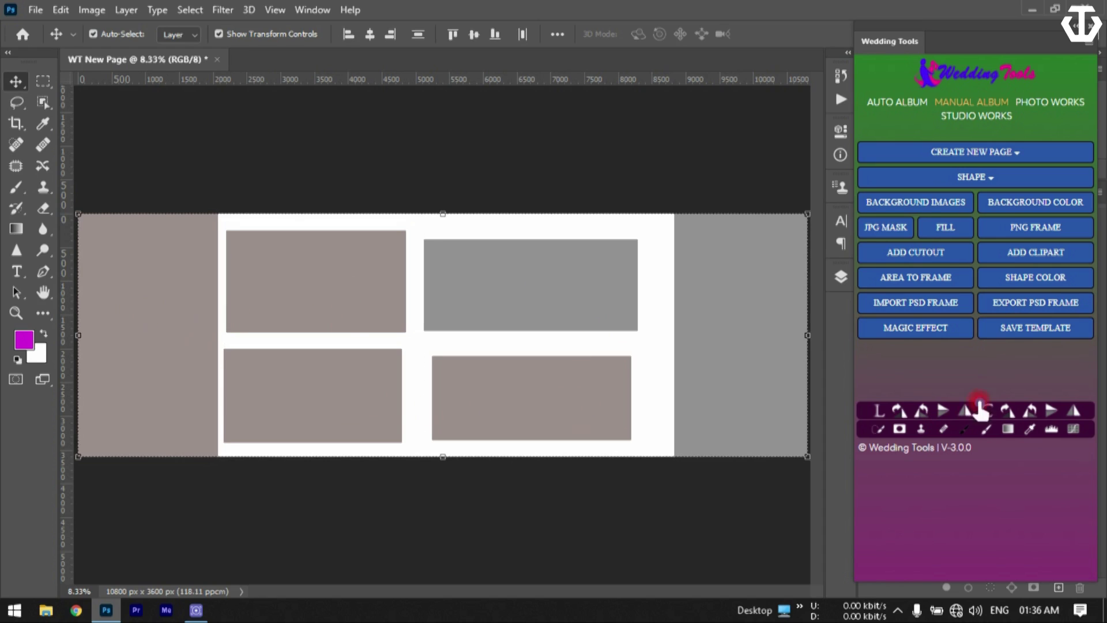
{"action": "left_click", "coordinate": [1013, 328]}
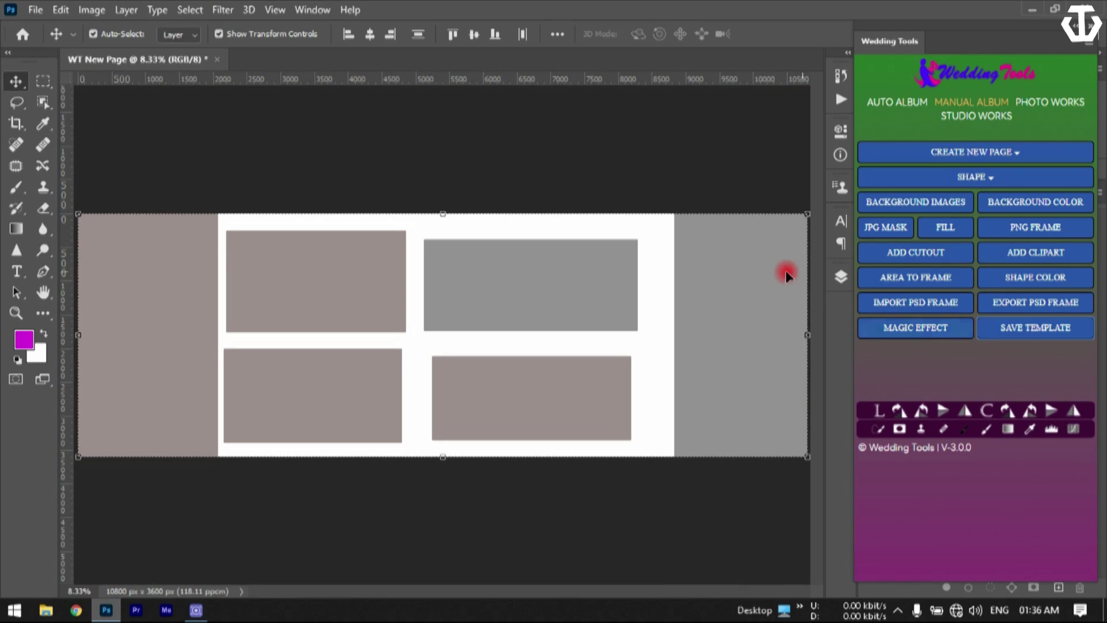
- Switch to the desktop and look for the saved template in the Auto PSD and Auto Convert folders
{"action": "left_click", "coordinate": [1030, 9]}
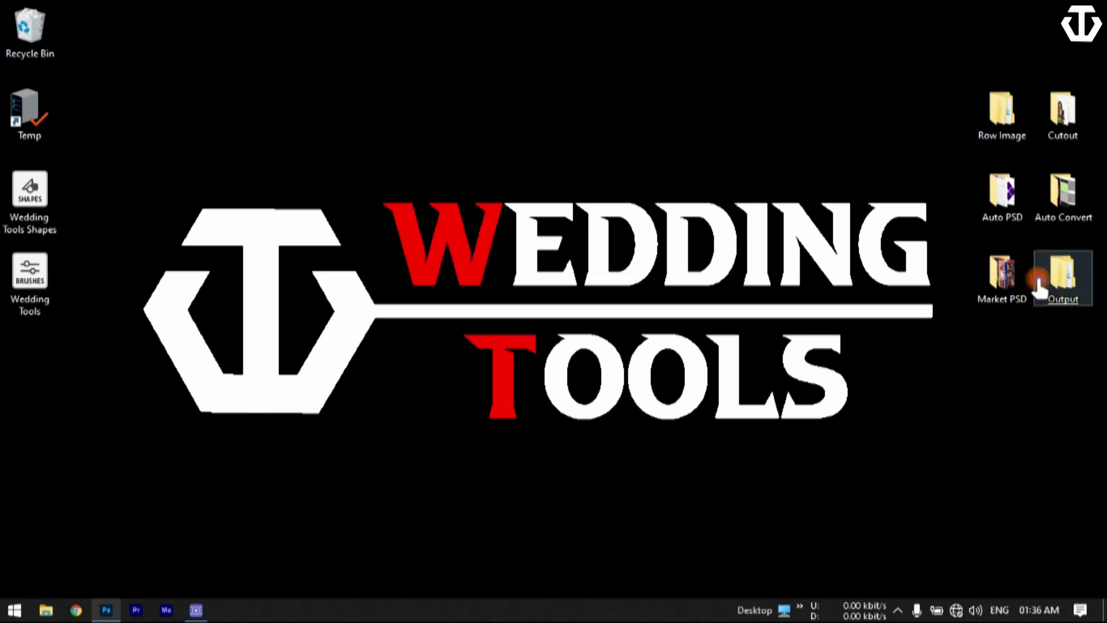
{"action": "left_click", "coordinate": [1013, 216]}
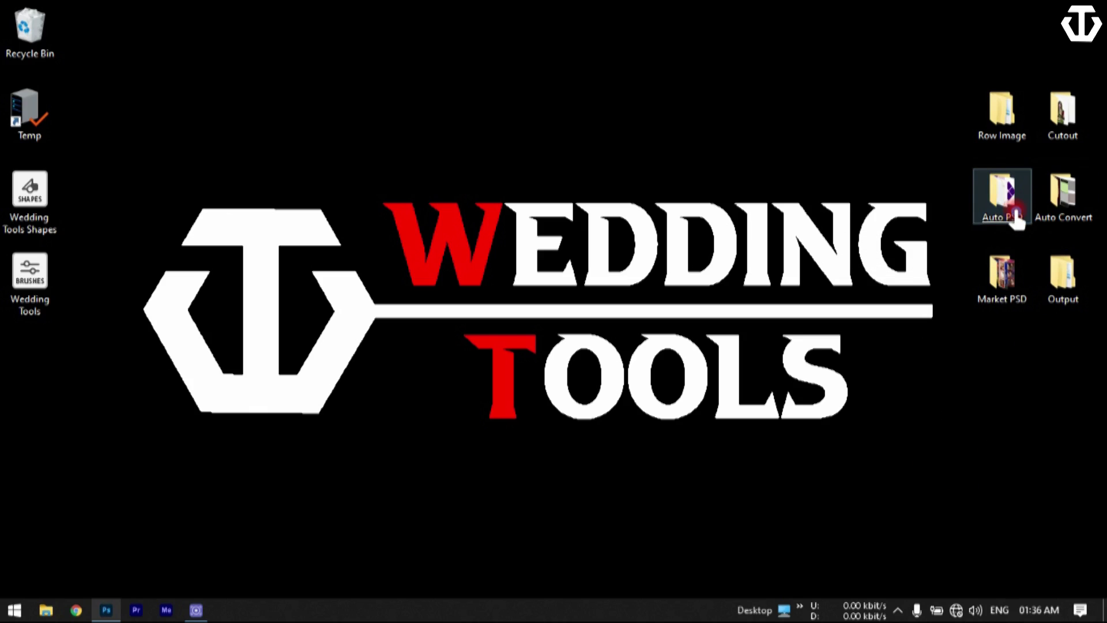
{"action": "double_click", "coordinate": [1016, 218]}
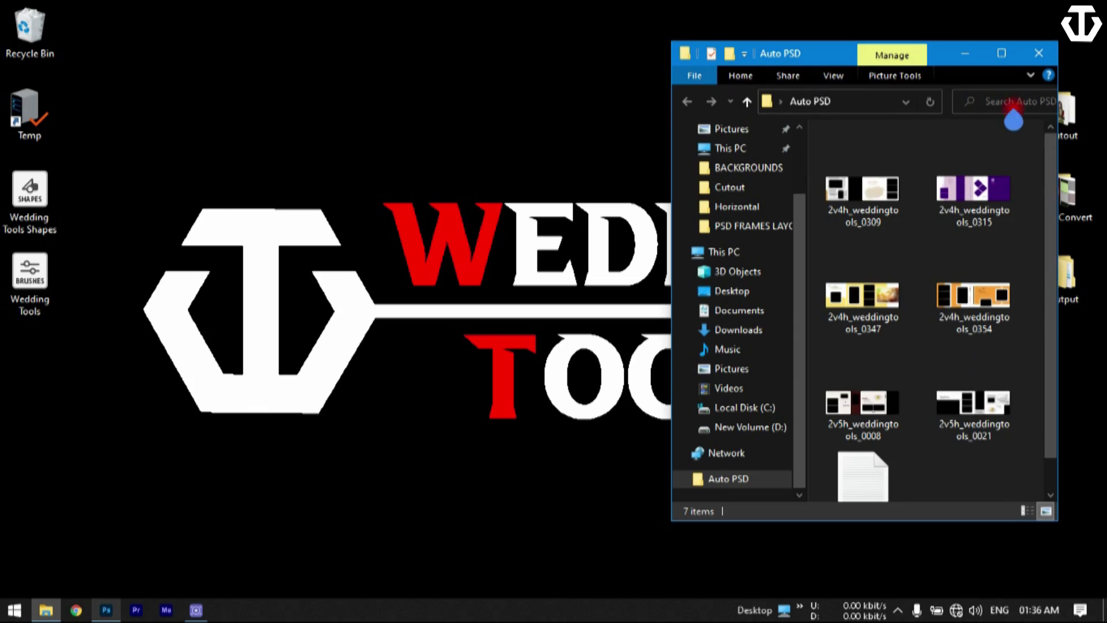
{"action": "left_click", "coordinate": [1038, 53]}
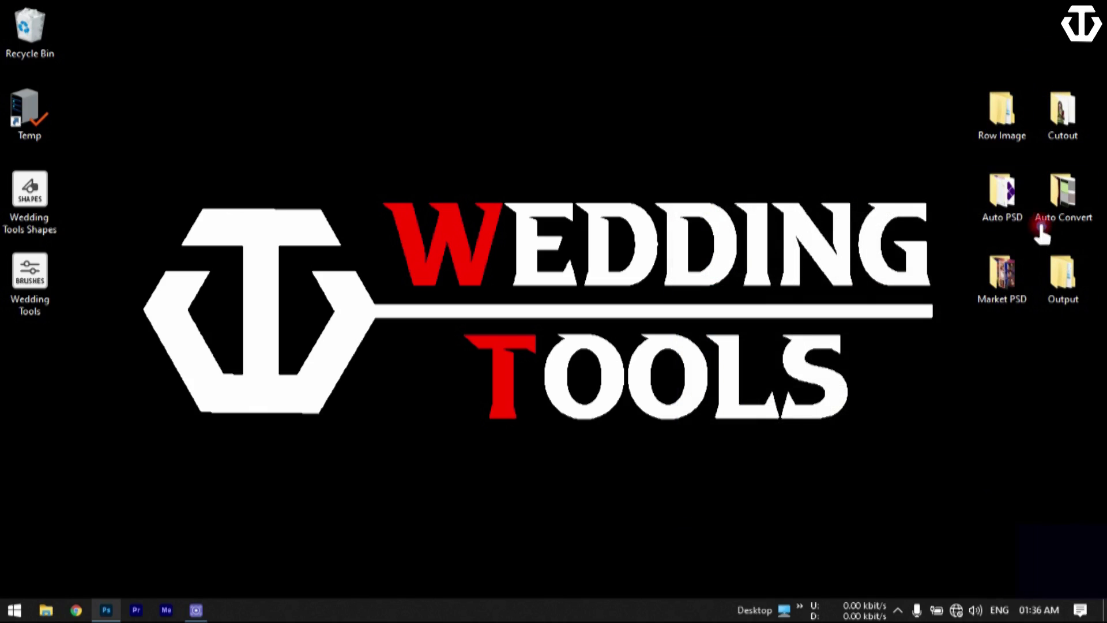
{"action": "double_click", "coordinate": [1064, 194]}
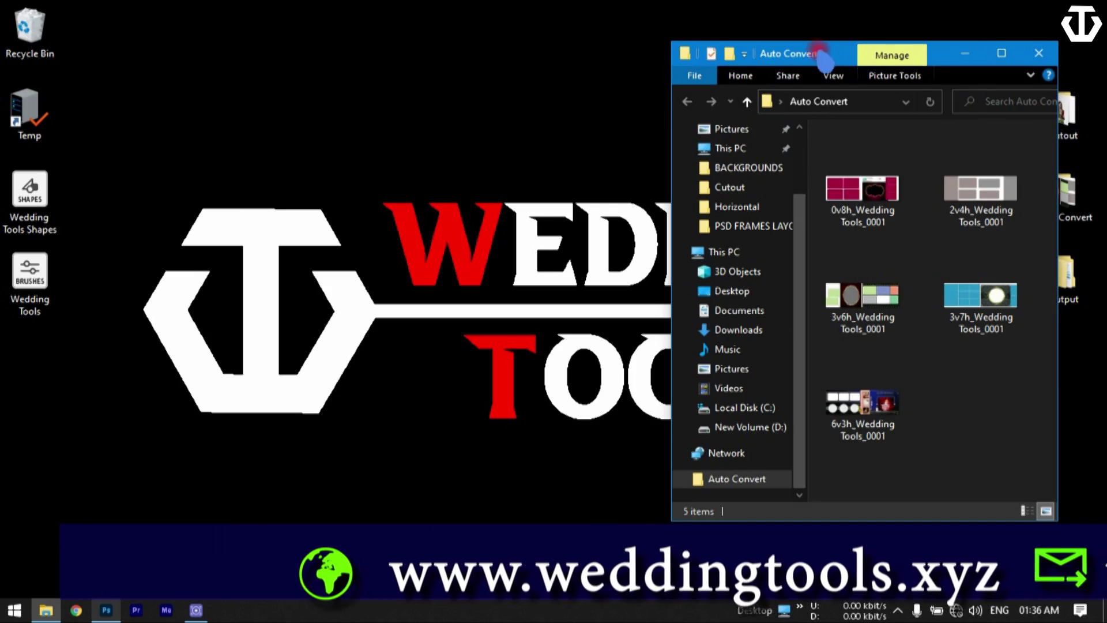
{"action": "left_click_drag", "start_coordinate": [824, 58], "coordinate": [643, 41]}
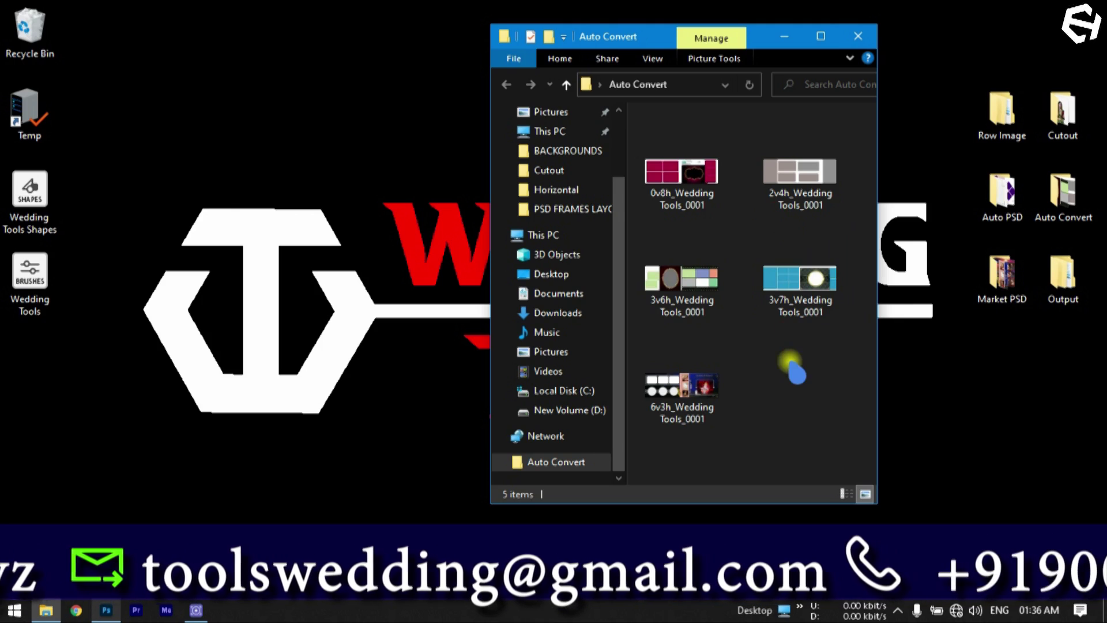
- Switch back to Photoshop and display the Retouch tools of Photo Works
{"action": "left_click", "coordinate": [106, 612]}
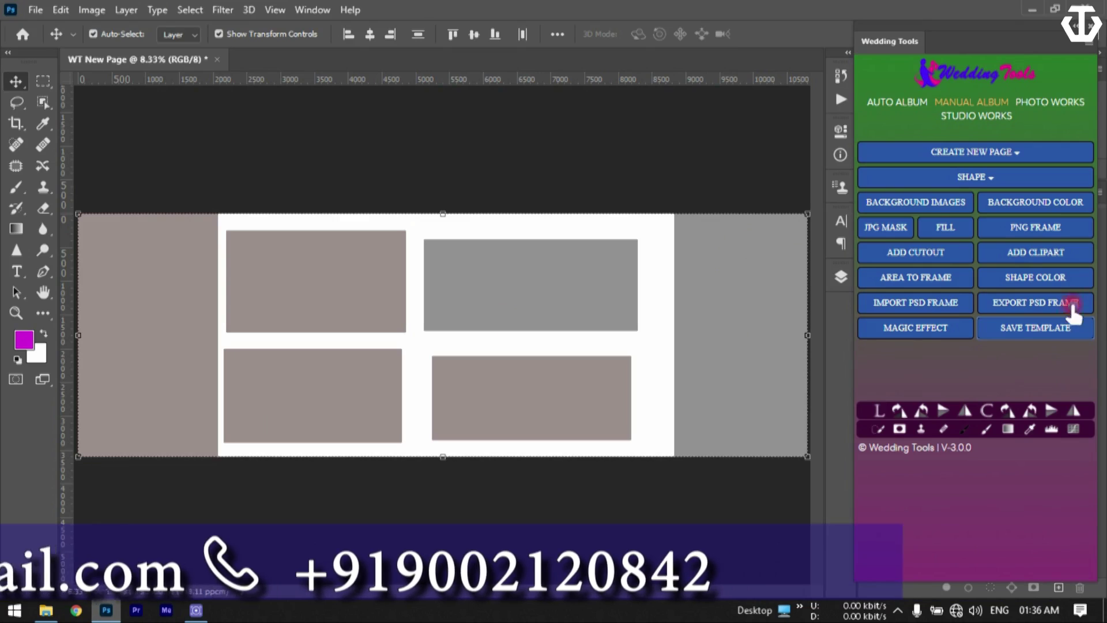
{"action": "left_click", "coordinate": [1048, 329]}
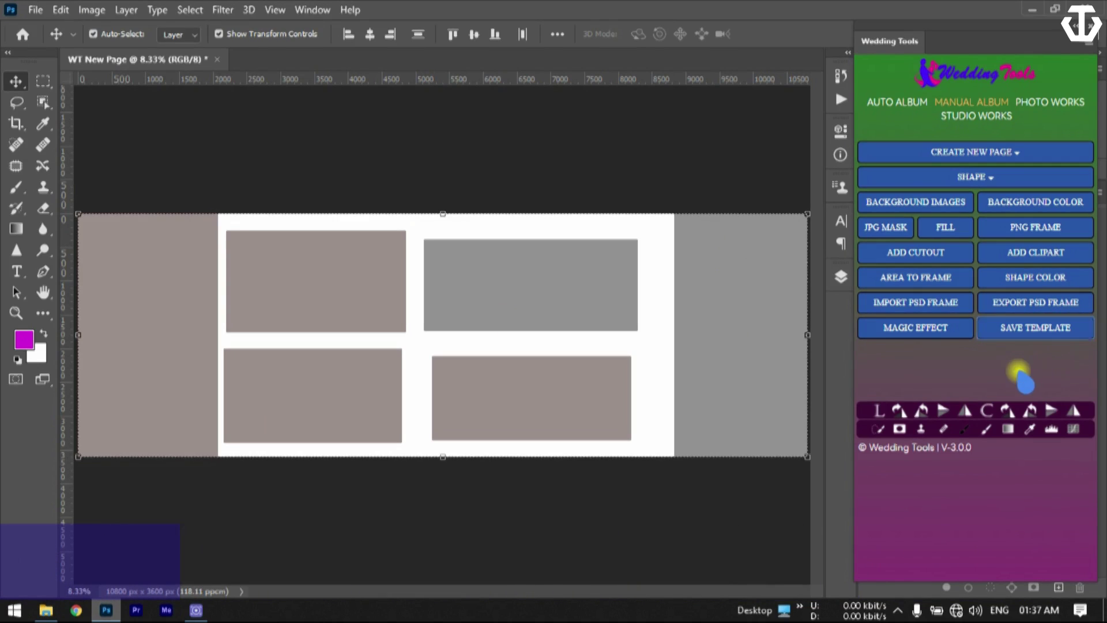
{"action": "left_click", "coordinate": [1027, 104]}
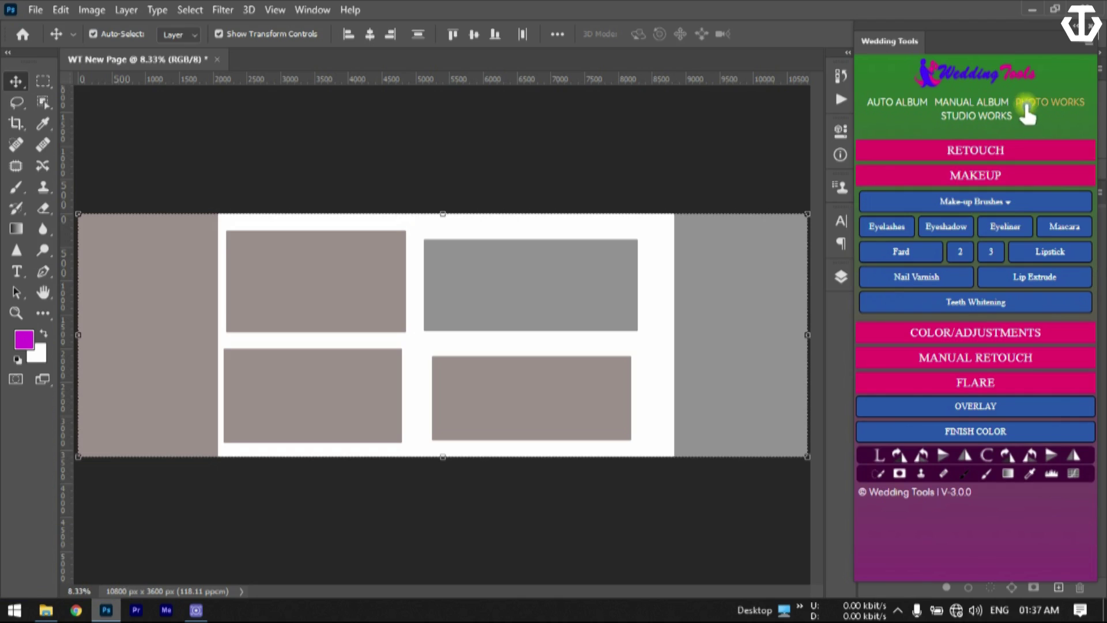
{"action": "left_click", "coordinate": [974, 176]}
{"action": "left_click", "coordinate": [973, 152]}
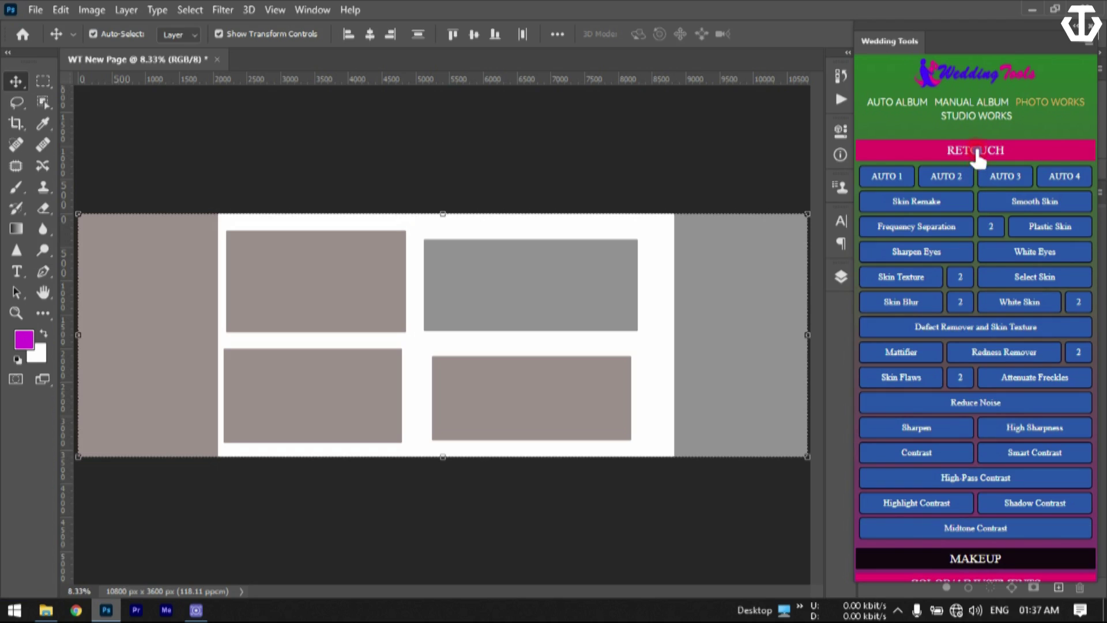
{"action": "left_click", "coordinate": [924, 205]}
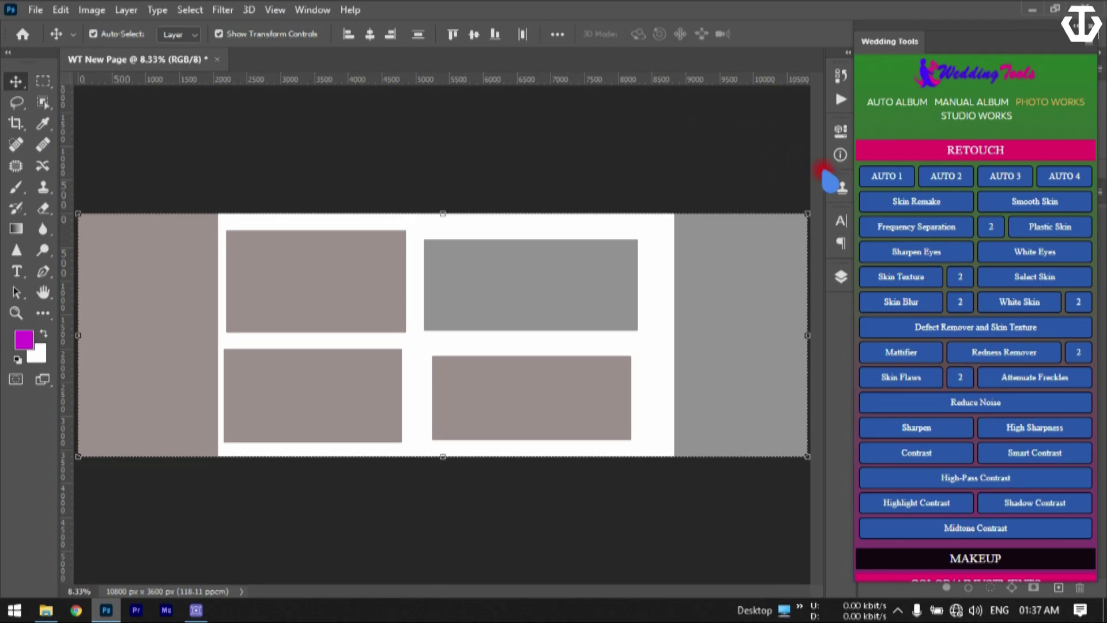
{"action": "left_click", "coordinate": [878, 177]}
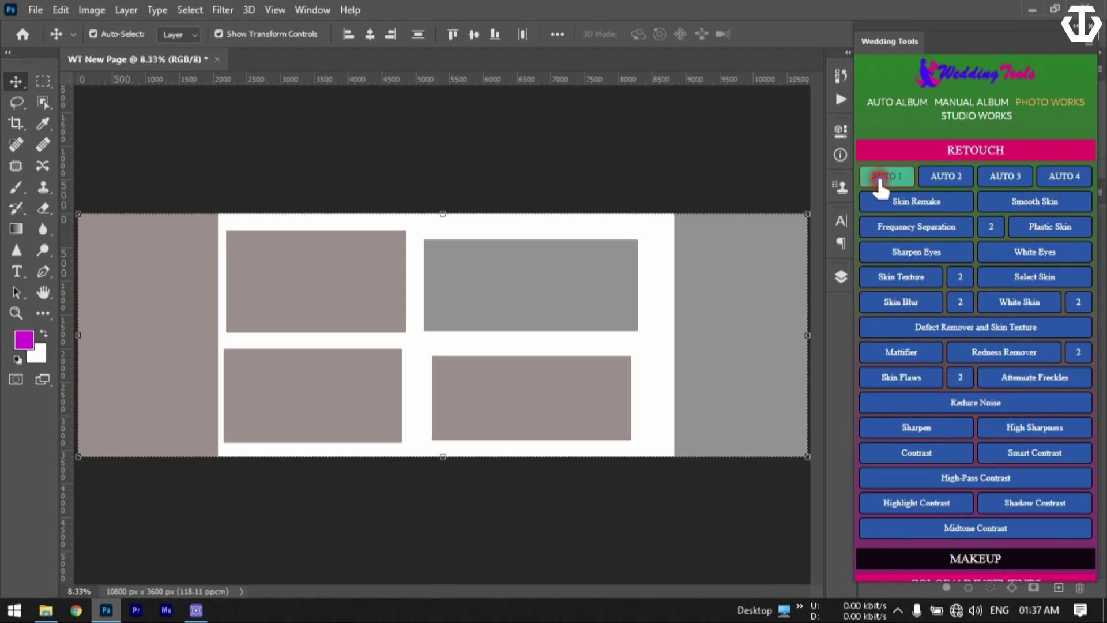
- Open the whatarehdbrows image from the Horizontal folder of Row Image through Auto Album's image opening option
{"action": "right_click", "coordinate": [319, 69]}
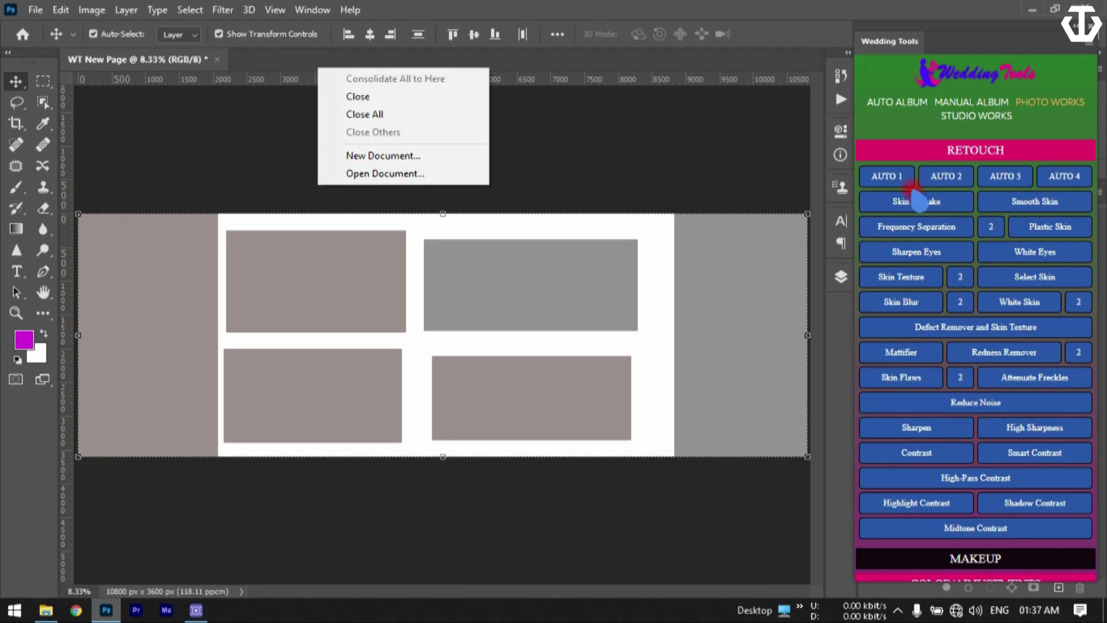
{"action": "left_click", "coordinate": [882, 113]}
{"action": "left_click", "coordinate": [915, 149]}
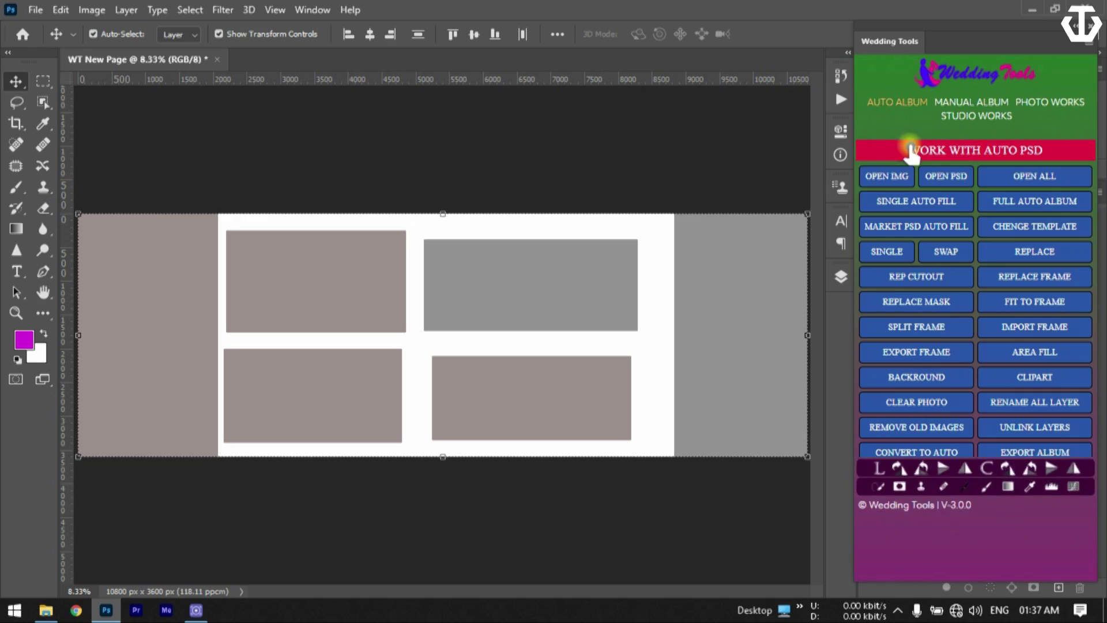
{"action": "left_click", "coordinate": [905, 182]}
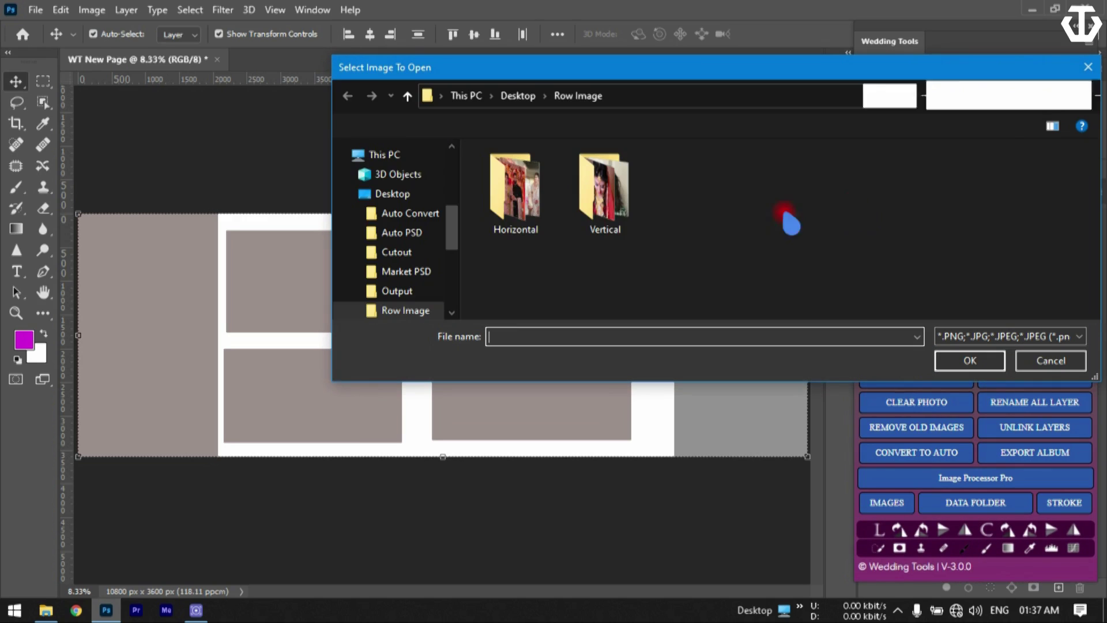
{"action": "left_click", "coordinate": [545, 209]}
{"action": "double_click", "coordinate": [546, 213]}
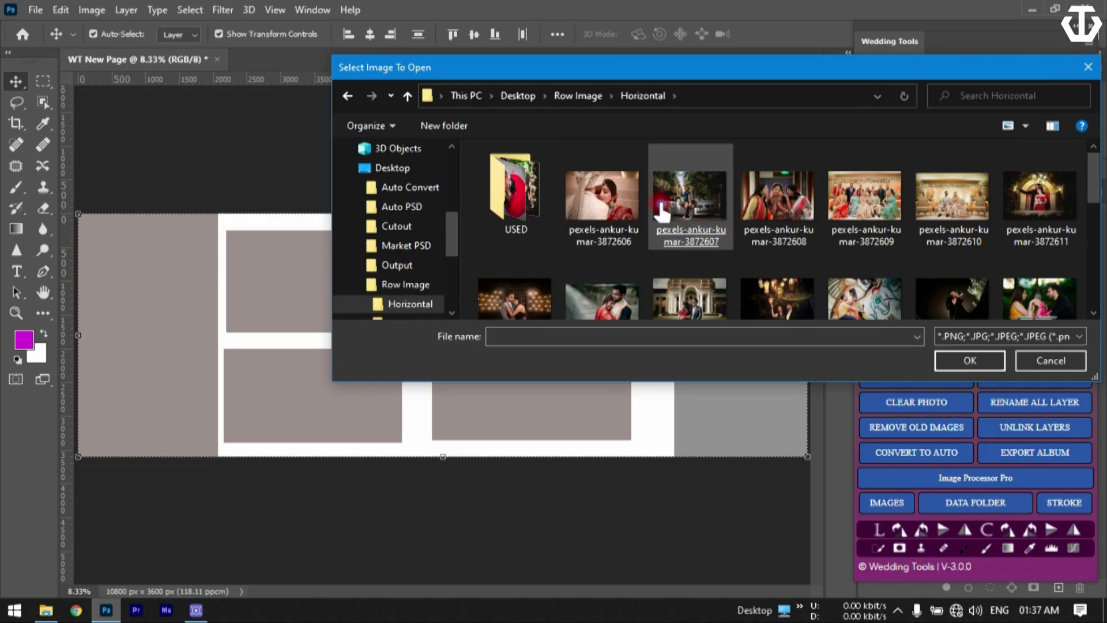
{"action": "scroll", "coordinate": [942, 237], "scroll_direction": "down", "scroll_amount": 3}
{"action": "left_click", "coordinate": [941, 241]}
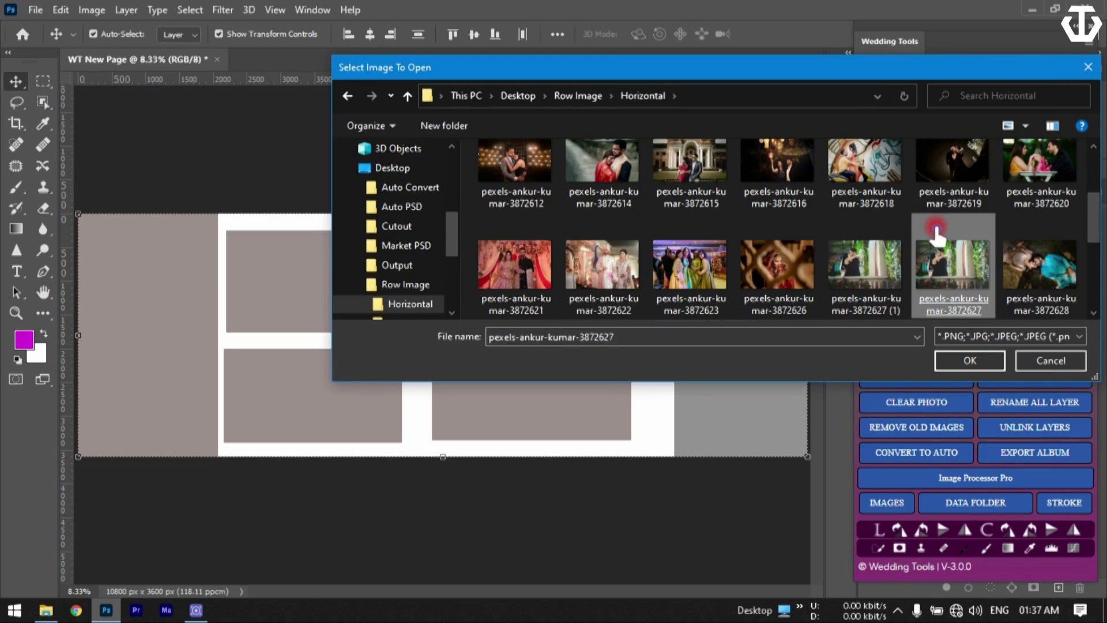
{"action": "scroll", "coordinate": [939, 236], "scroll_direction": "down", "scroll_amount": 2}
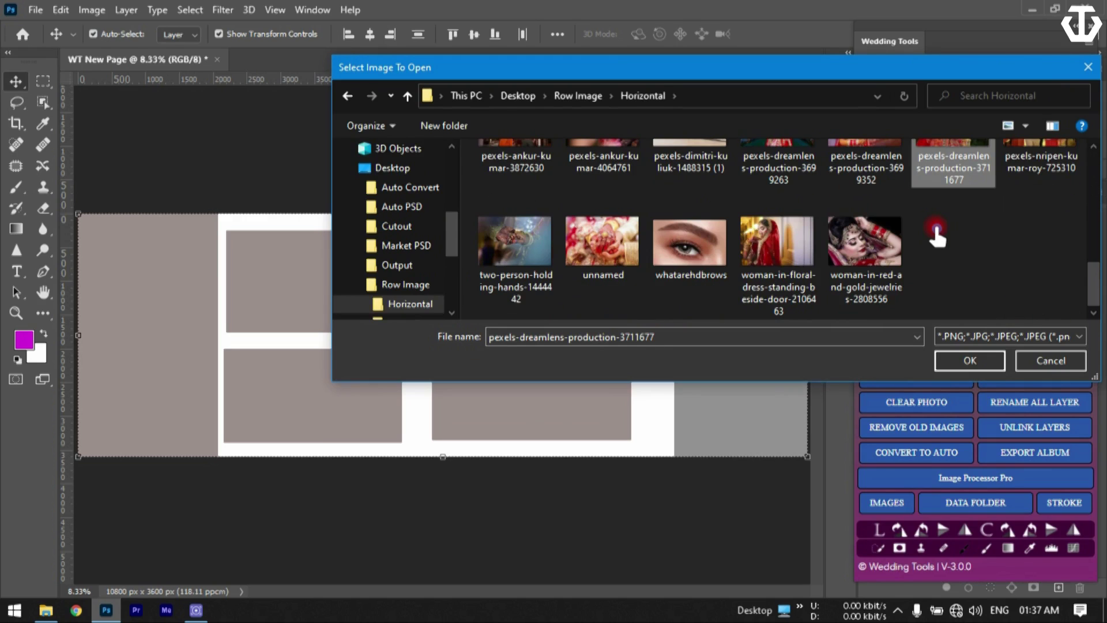
{"action": "double_click", "coordinate": [673, 249]}
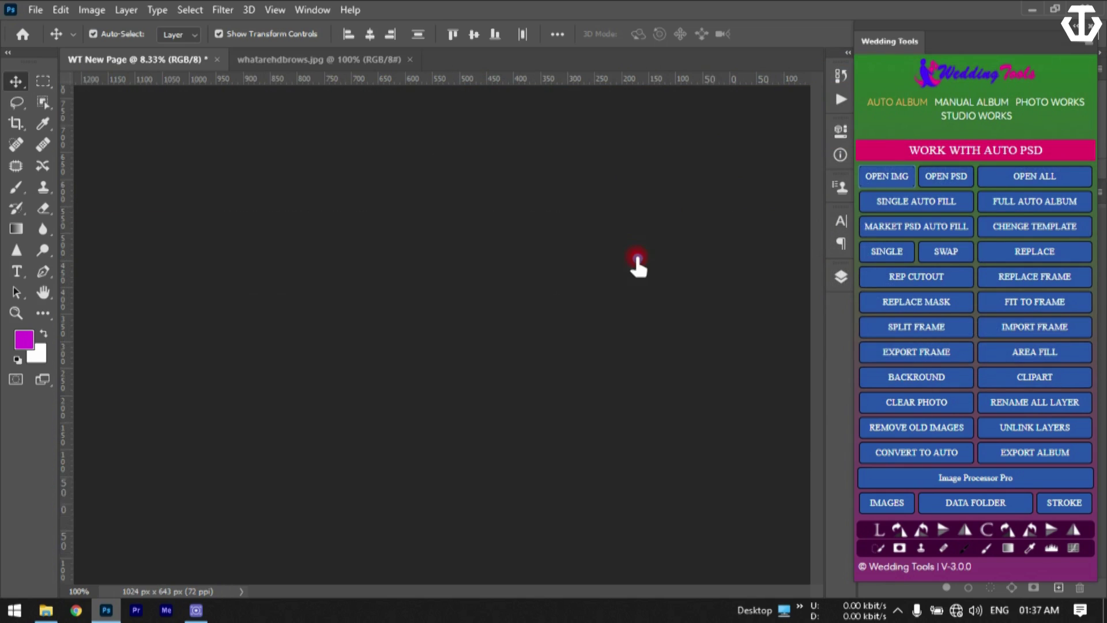
- Run the Auto 1 retouch from Photo Works on the eye photo
{"action": "left_click", "coordinate": [987, 104]}
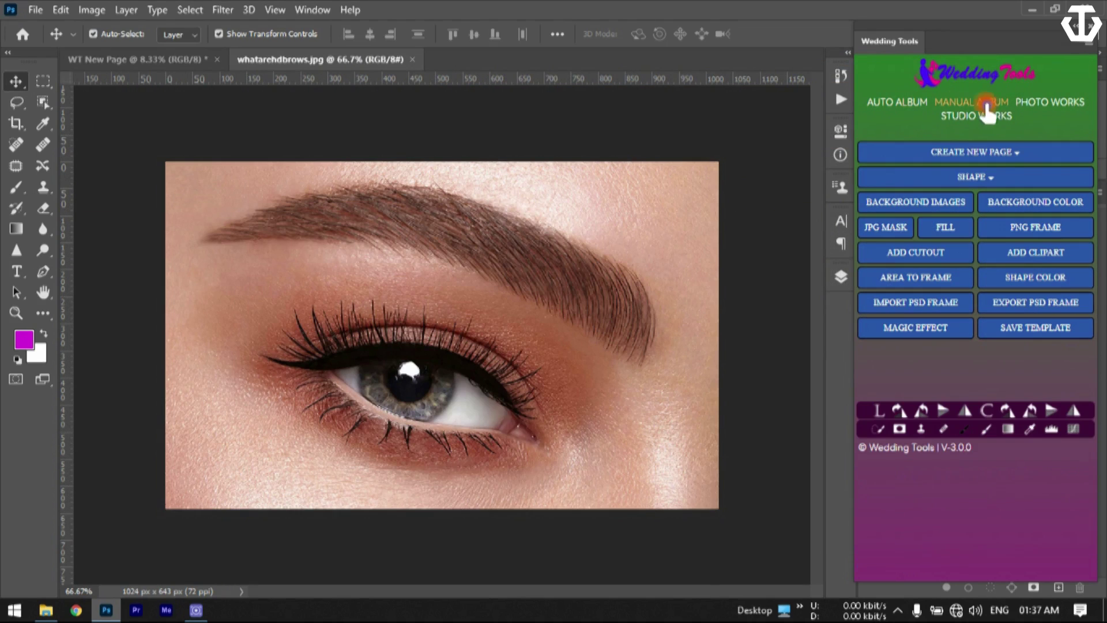
{"action": "left_click", "coordinate": [1036, 109]}
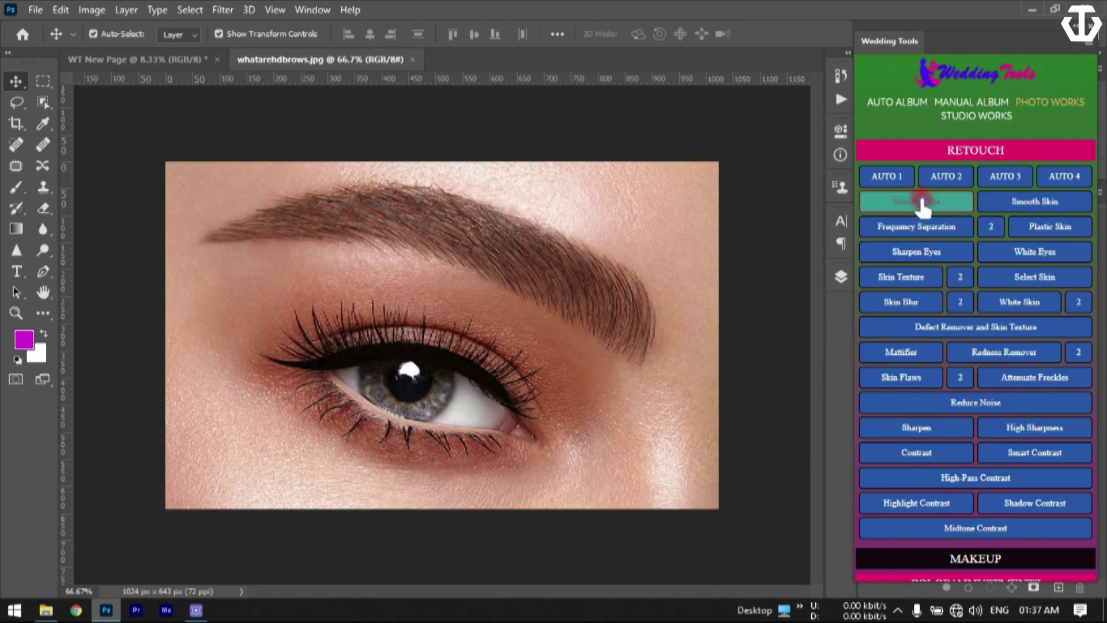
{"action": "left_click", "coordinate": [887, 177]}
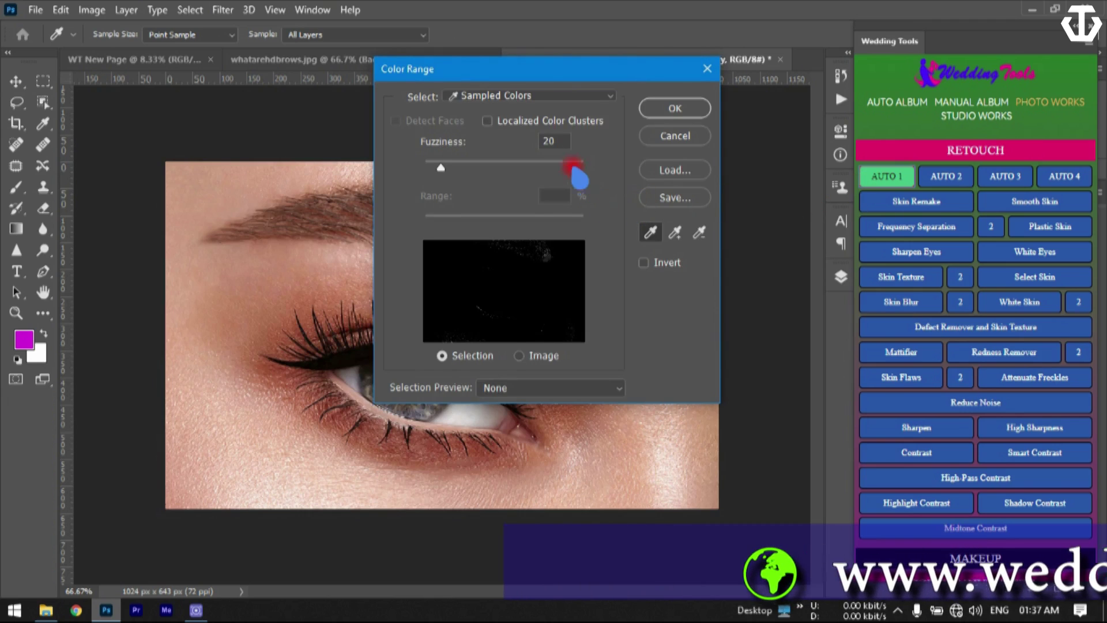
- Sample the skin at the photo's edge as the Color Range selection and add another skin sample to it
{"action": "left_click", "coordinate": [526, 97]}
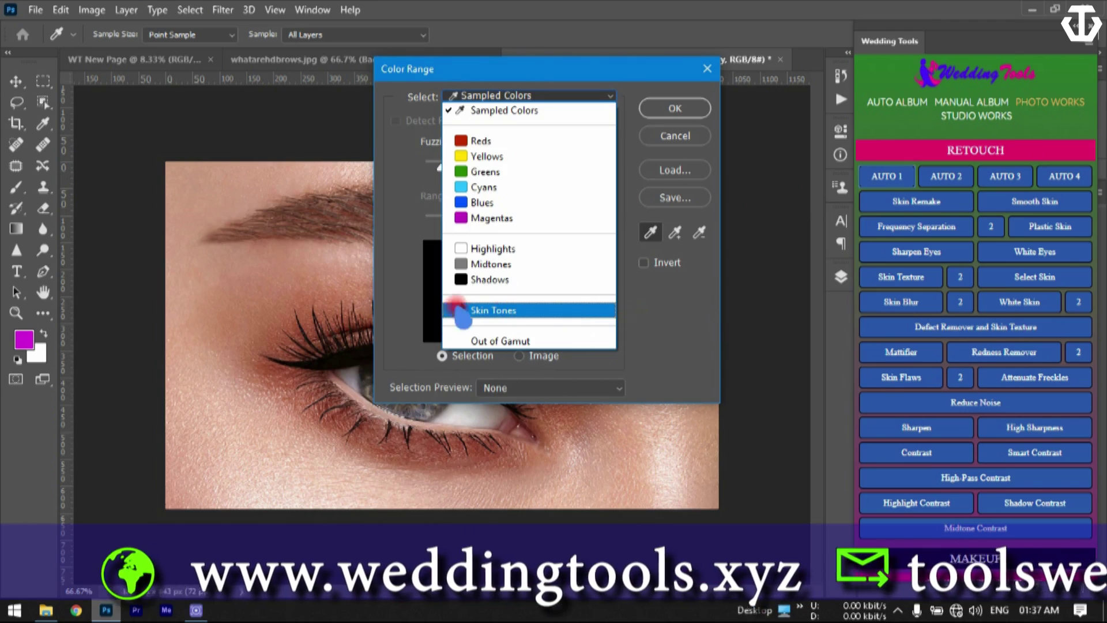
{"action": "left_click", "coordinate": [655, 321]}
{"action": "left_click_drag", "start_coordinate": [536, 69], "coordinate": [881, 89]}
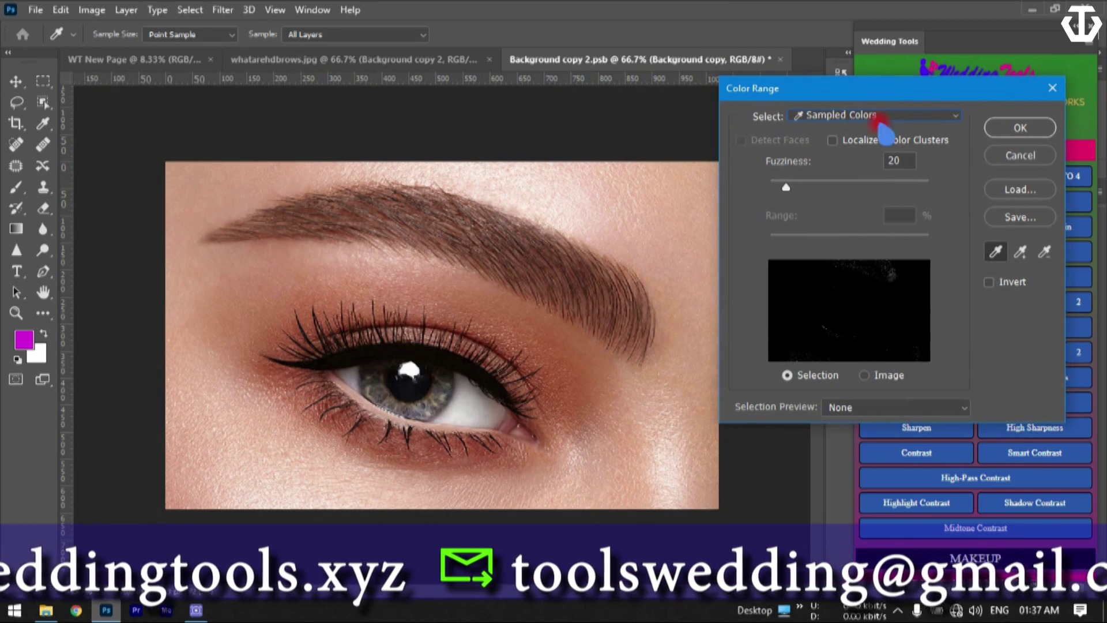
{"action": "left_click", "coordinate": [673, 209]}
{"action": "left_click", "coordinate": [687, 323]}
{"action": "left_click", "coordinate": [1020, 252]}
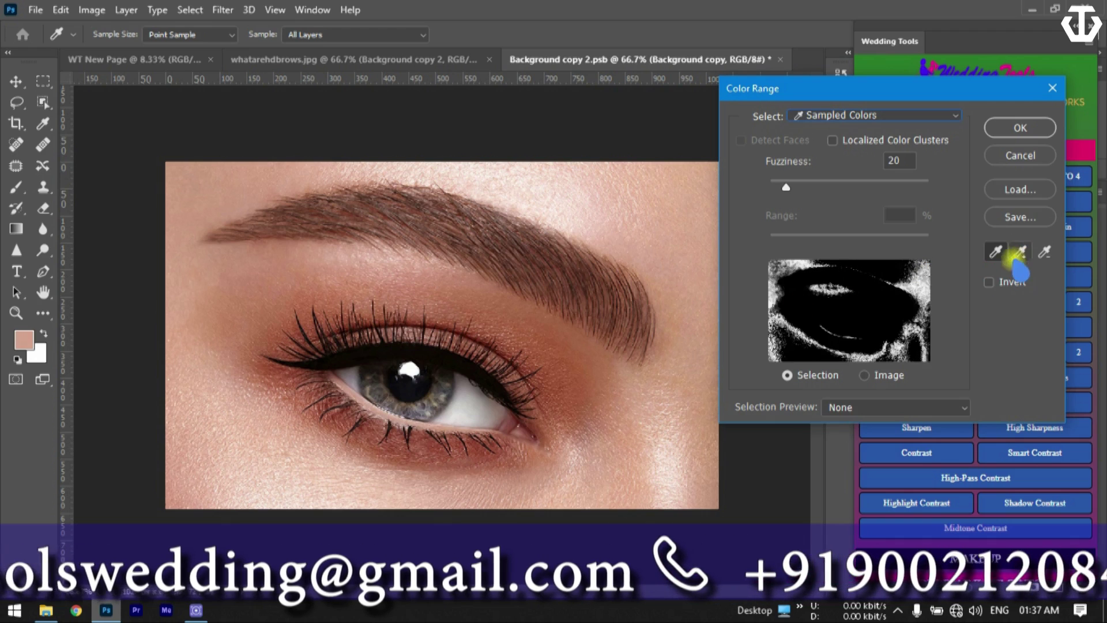
{"action": "left_click", "coordinate": [705, 293]}
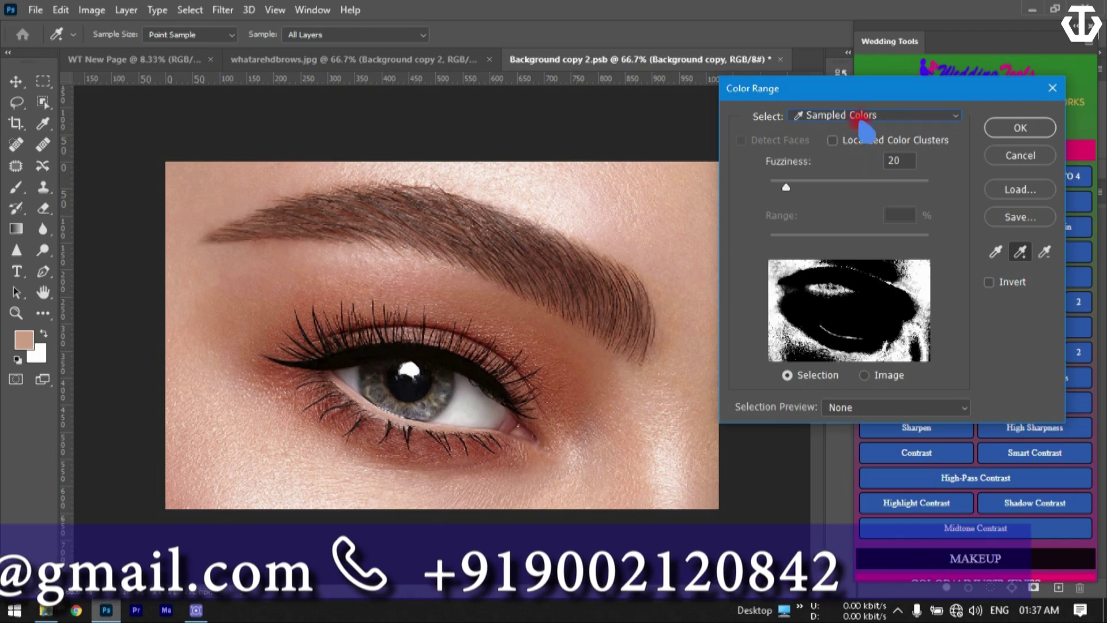
- Set the Color Range selection to Skin Tones with a fuzziness of 24 and complete the Auto 1 retouch
{"action": "left_click", "coordinate": [946, 115]}
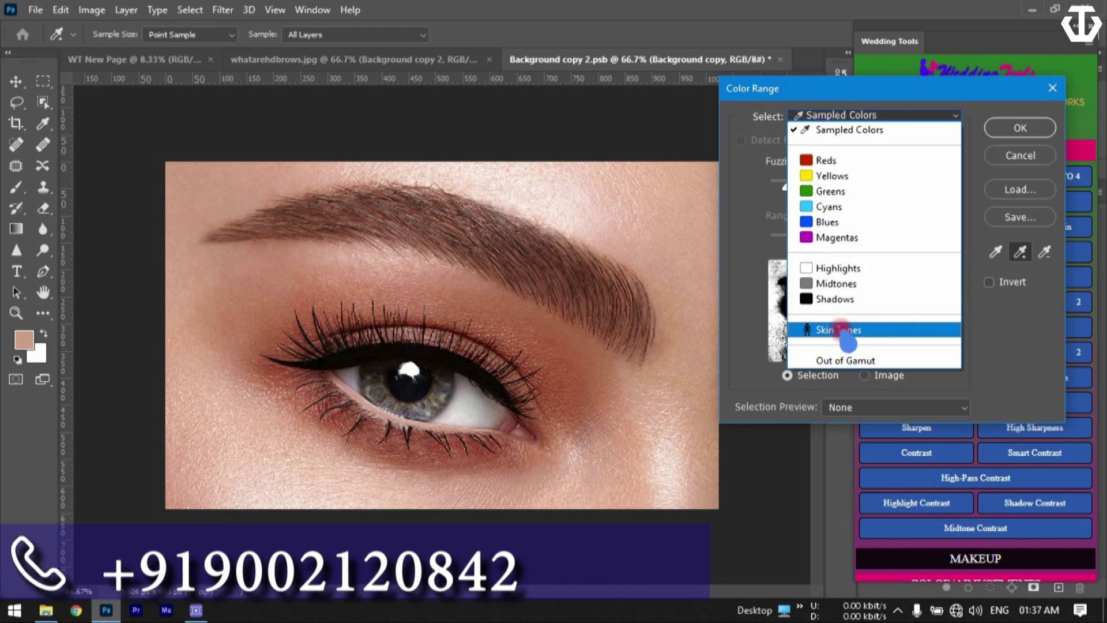
{"action": "left_click", "coordinate": [848, 341]}
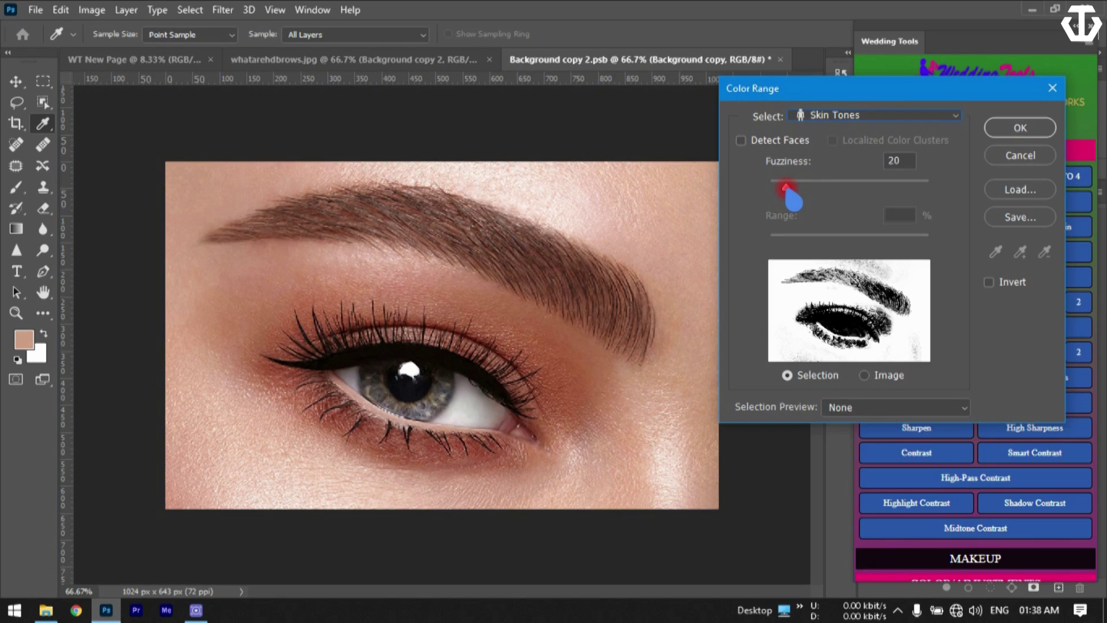
{"action": "mouse_move", "coordinate": [789, 186]}
{"action": "left_mouse_down"}
{"action": "mouse_move", "coordinate": [847, 188]}
{"action": "mouse_move", "coordinate": [782, 189]}
{"action": "left_mouse_up"}
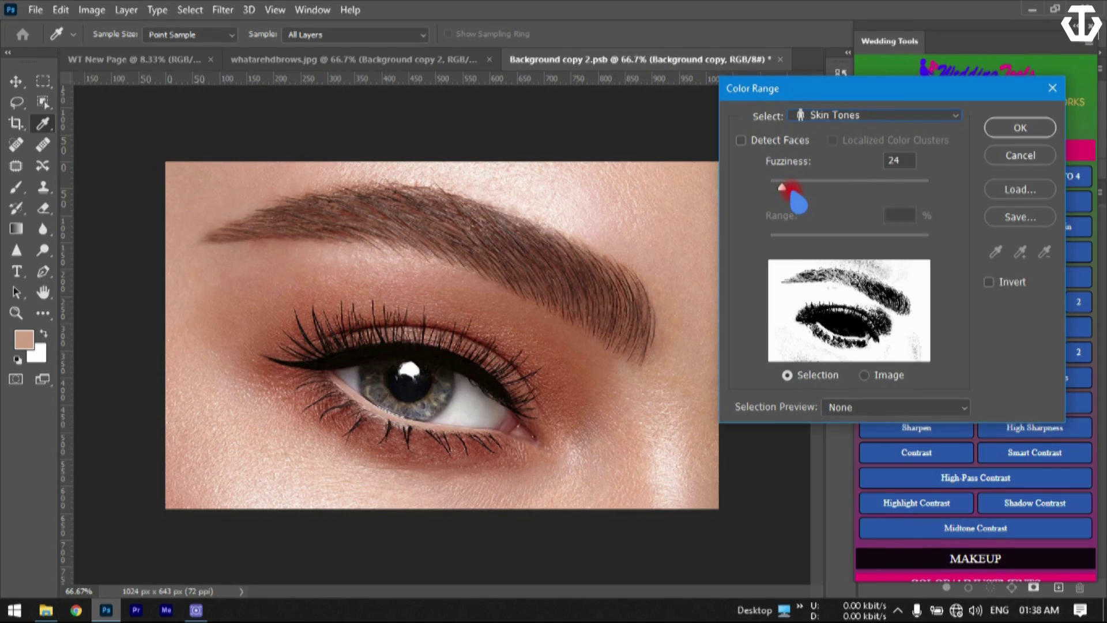
{"action": "left_click", "coordinate": [1006, 129]}
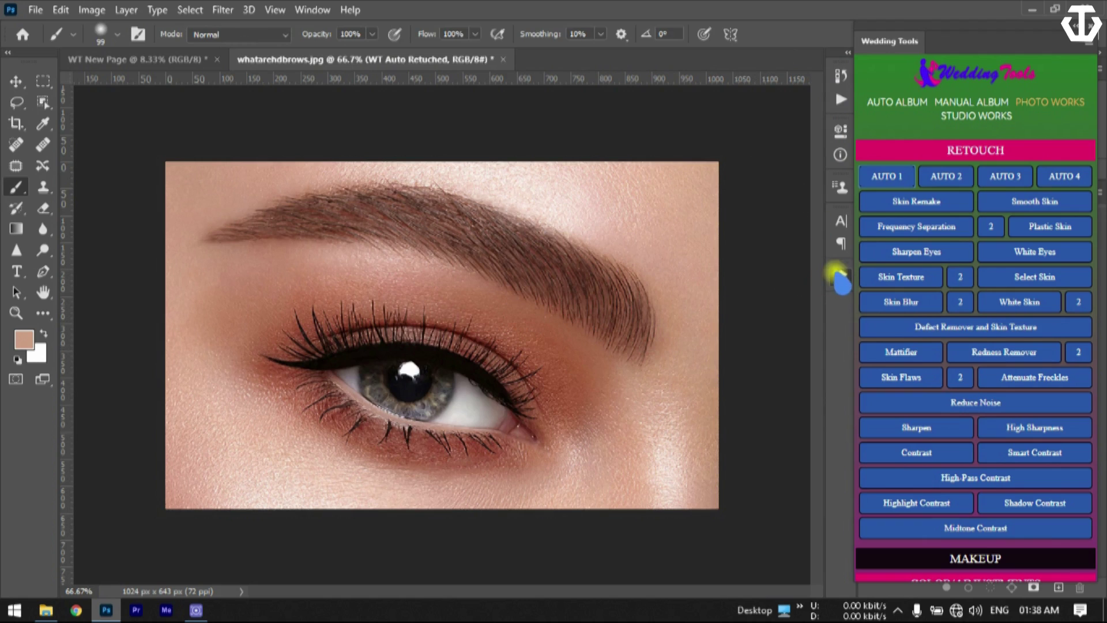
- Hide and reshow the WT Auto Retuched layer to compare the retouch with the original, and delete that layer
{"action": "left_click", "coordinate": [841, 277]}
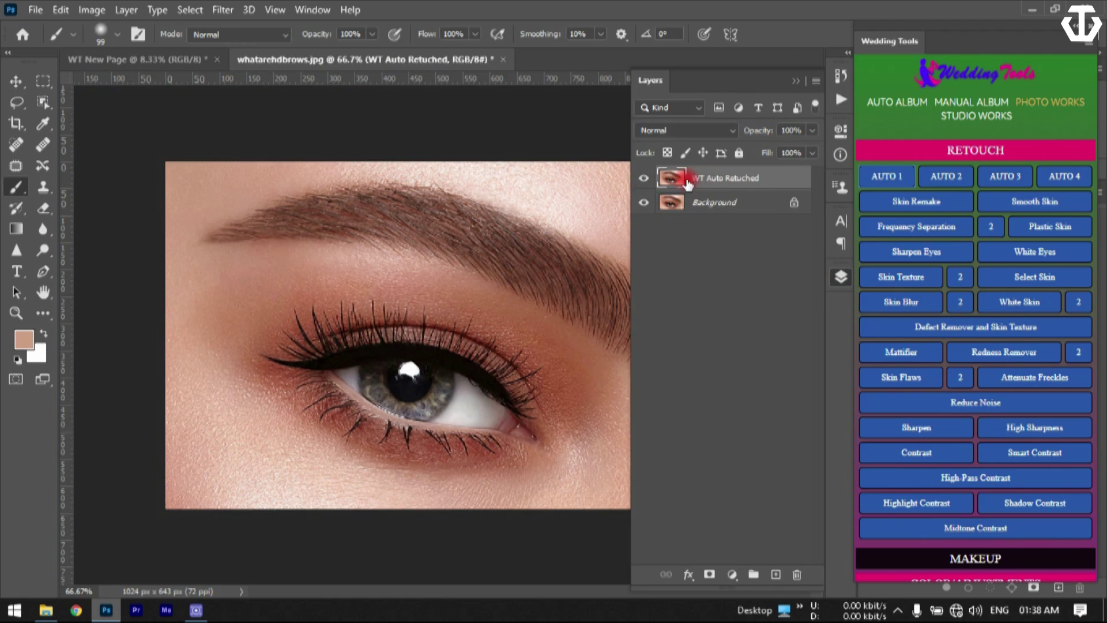
{"action": "left_click", "coordinate": [645, 179]}
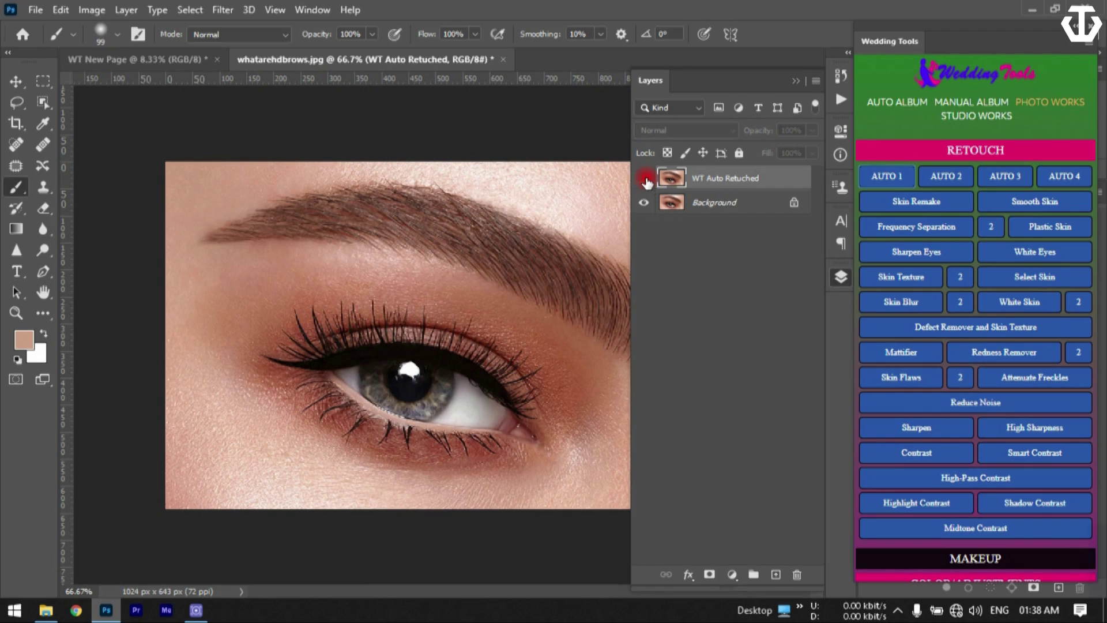
{"action": "left_click", "coordinate": [645, 178]}
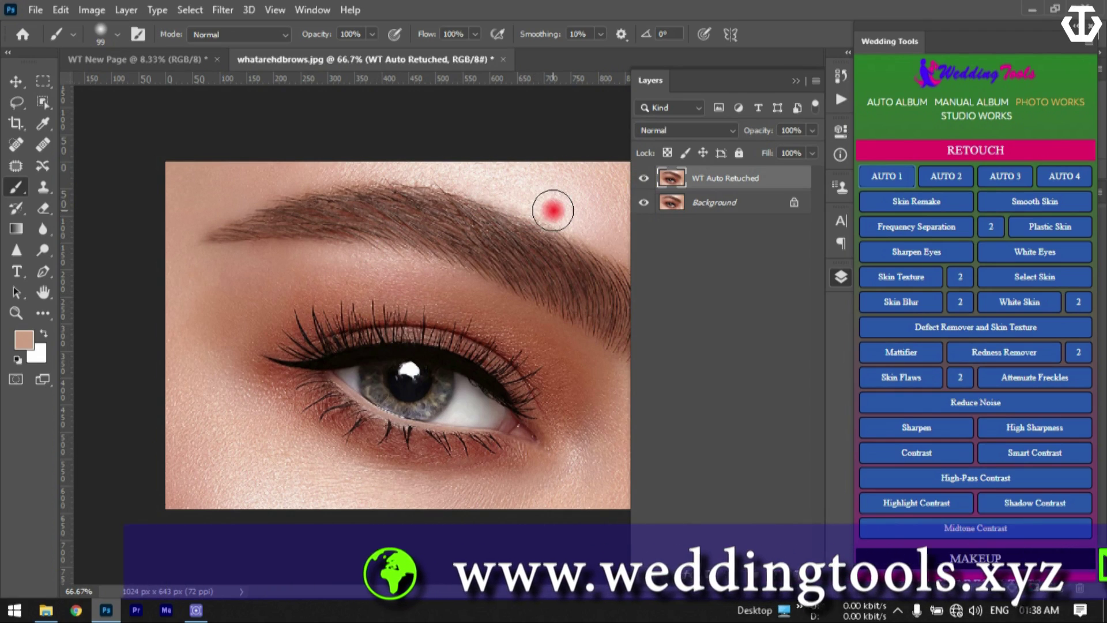
{"action": "left_click_drag", "start_coordinate": [787, 179], "coordinate": [793, 574]}
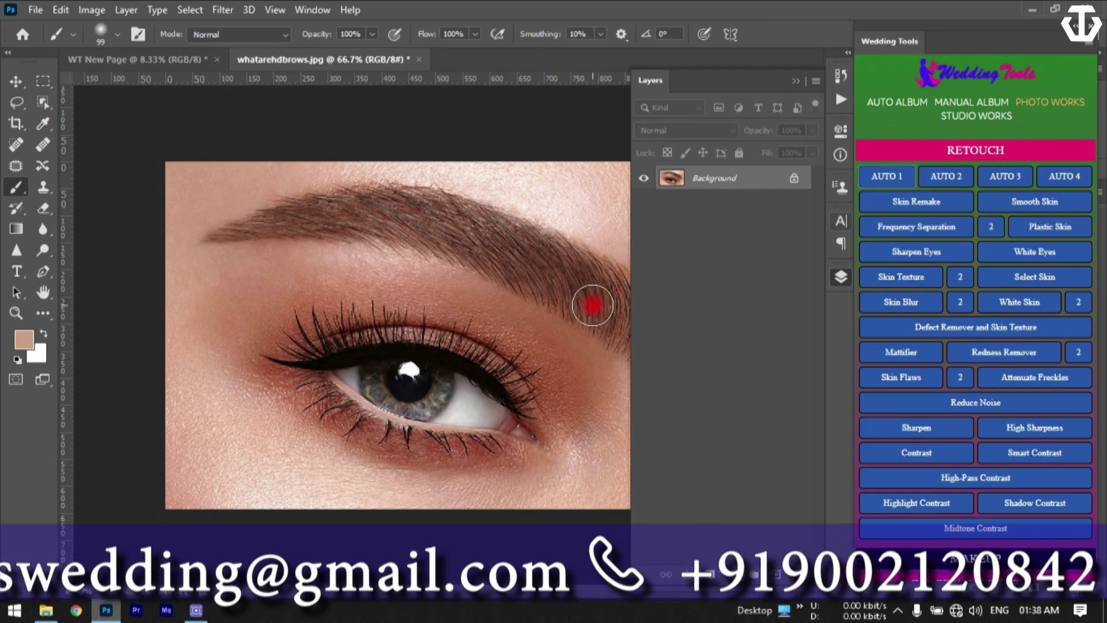
{"action": "left_click", "coordinate": [841, 278]}
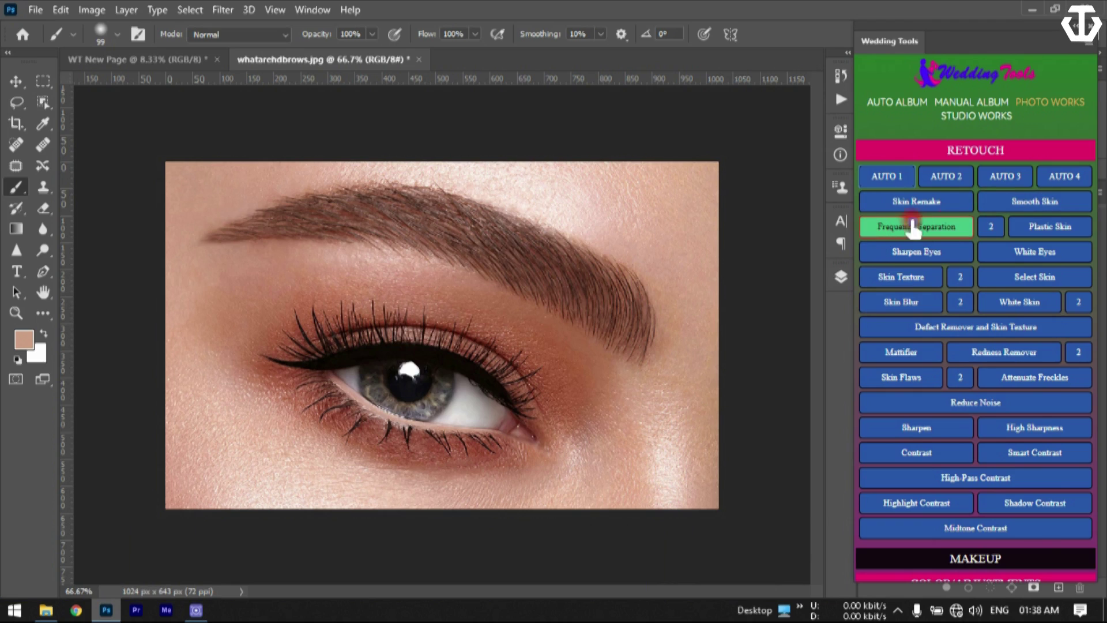
- Run the Sharpen Eyes retouch on the eye photo and expand its layer group
{"action": "left_click", "coordinate": [989, 227]}
{"action": "left_click", "coordinate": [1036, 229]}
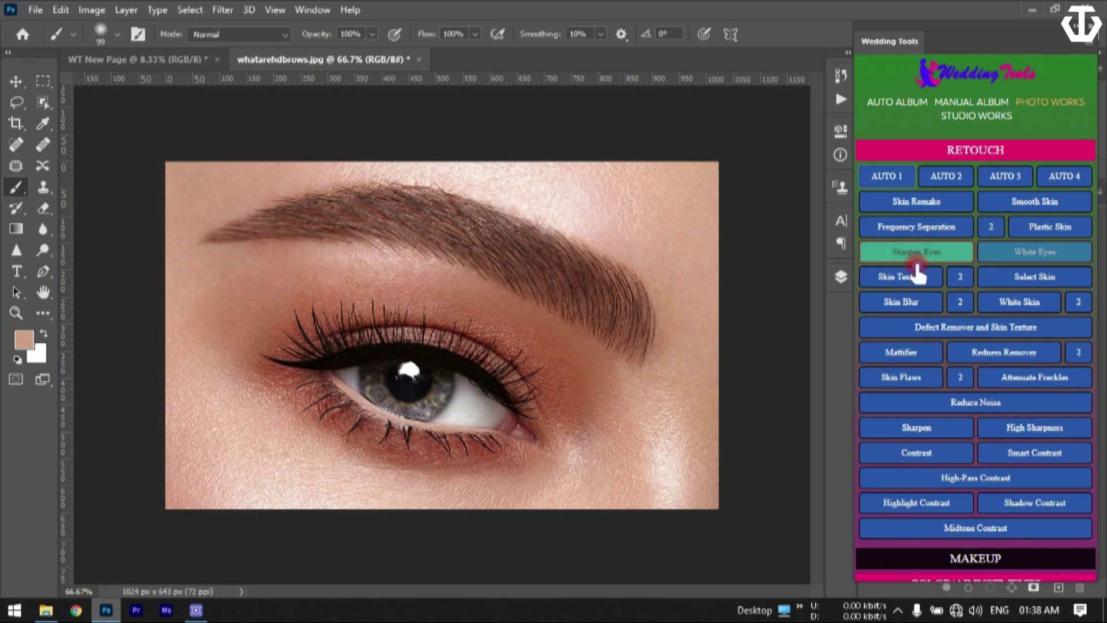
{"action": "left_click", "coordinate": [875, 256]}
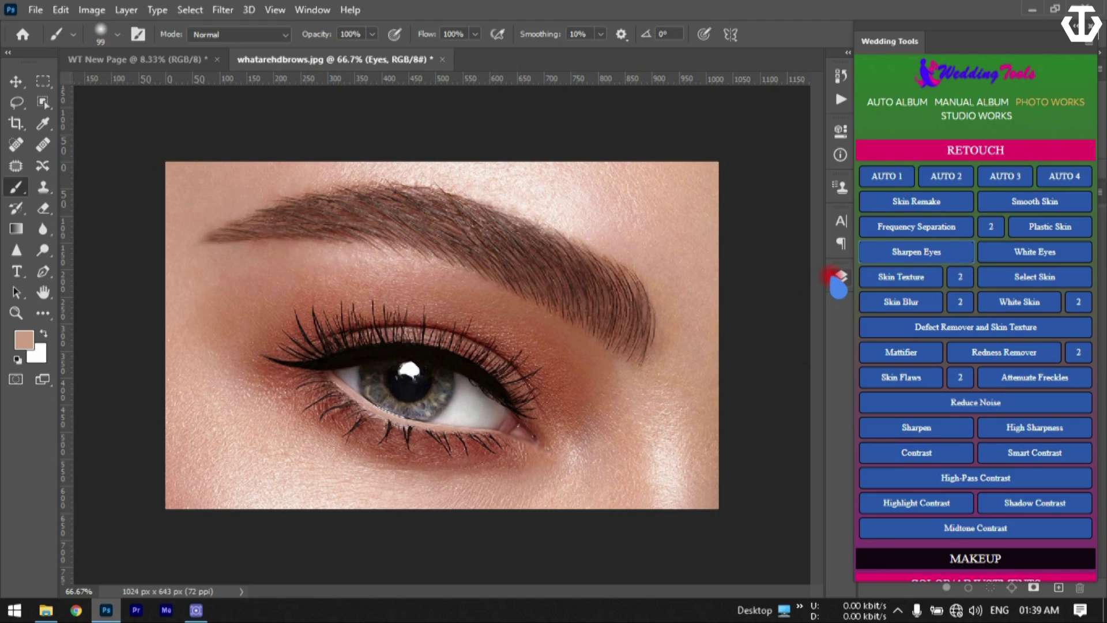
{"action": "left_click", "coordinate": [840, 278]}
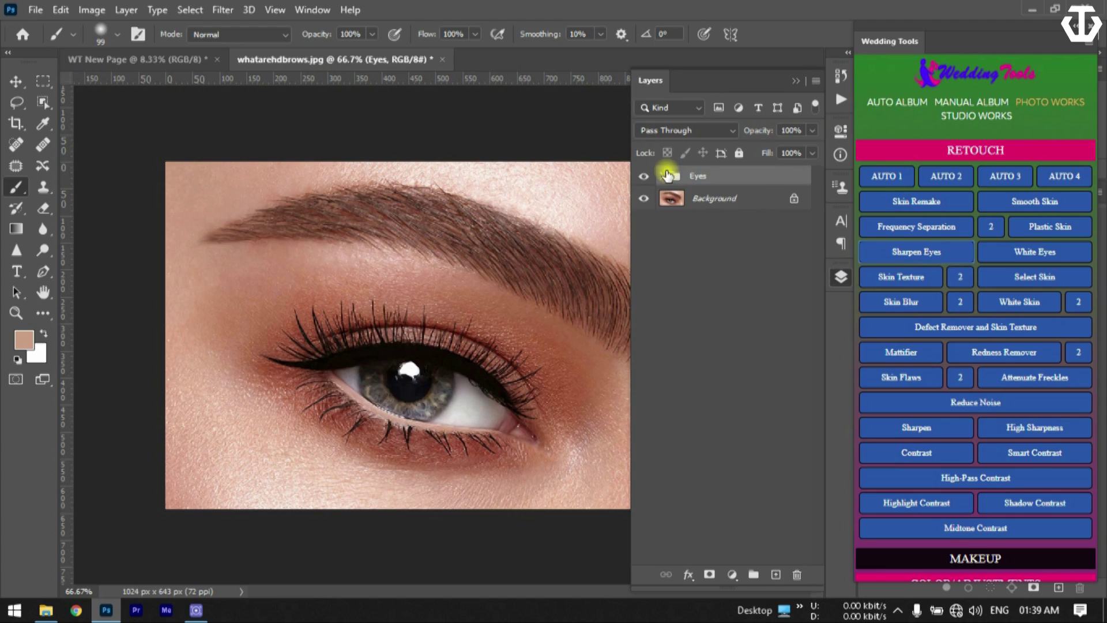
{"action": "left_click", "coordinate": [663, 176]}
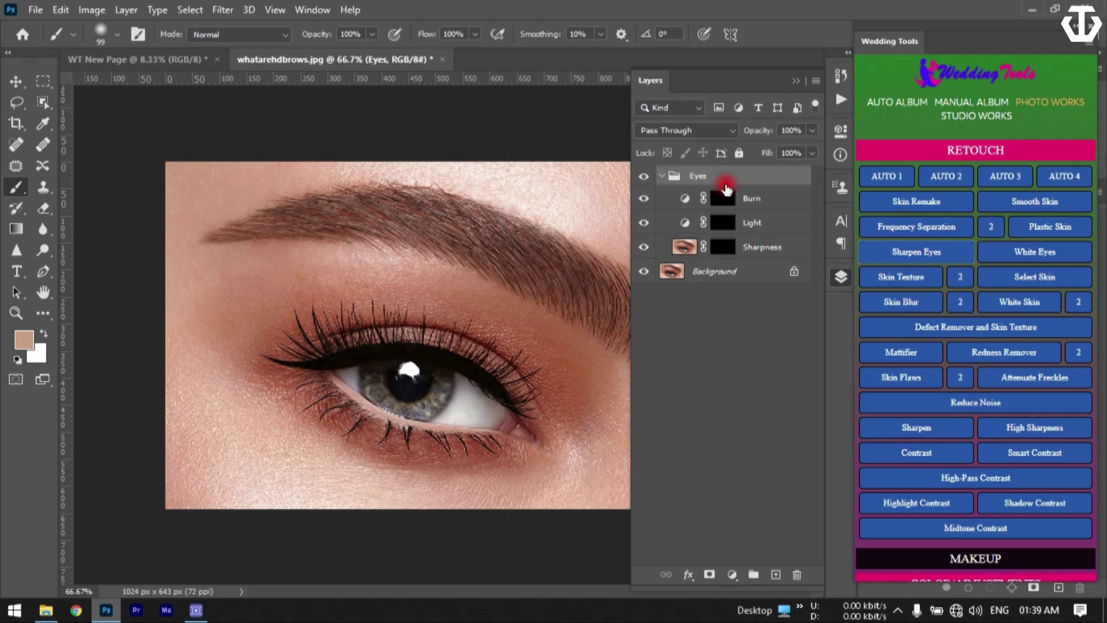
- Brush white over the iris and the white of the eye on the Sharpness layer's mask
{"action": "left_click", "coordinate": [721, 247]}
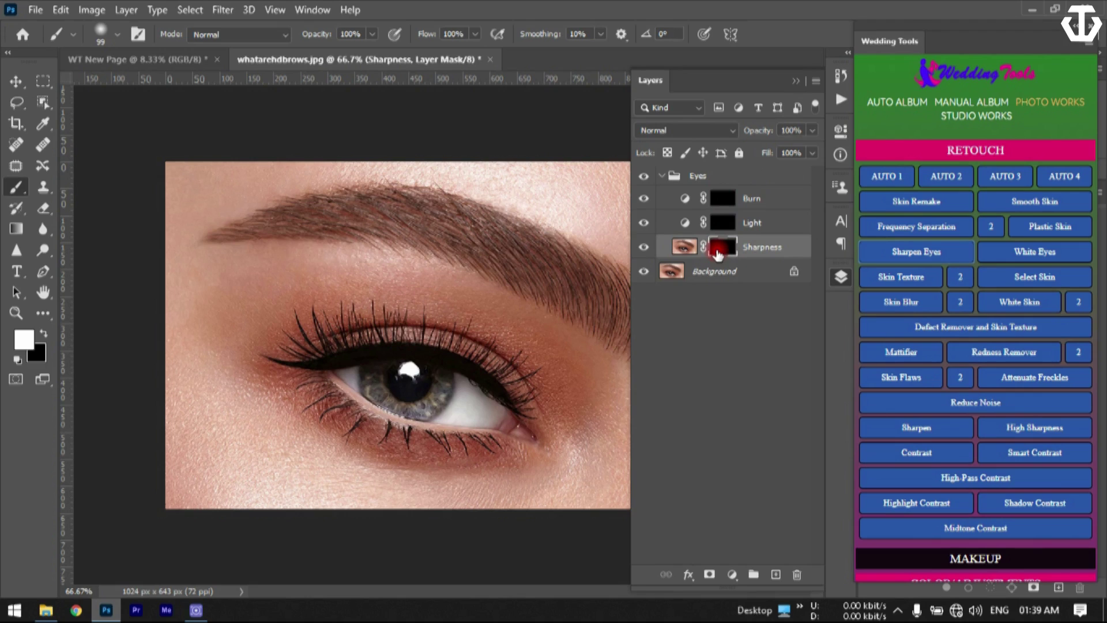
{"action": "mouse_move", "coordinate": [423, 396]}
{"action": "left_mouse_down"}
{"action": "mouse_move", "coordinate": [451, 392]}
{"action": "mouse_move", "coordinate": [491, 415]}
{"action": "mouse_move", "coordinate": [442, 399]}
{"action": "left_mouse_up"}
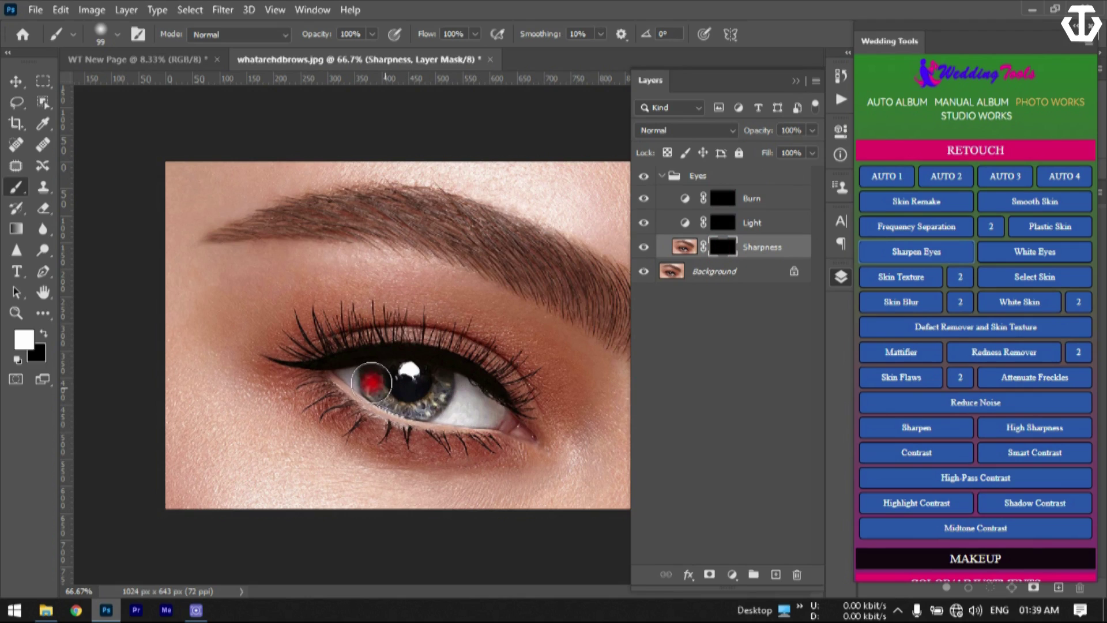
{"action": "left_click_drag", "start_coordinate": [350, 376], "coordinate": [439, 390]}
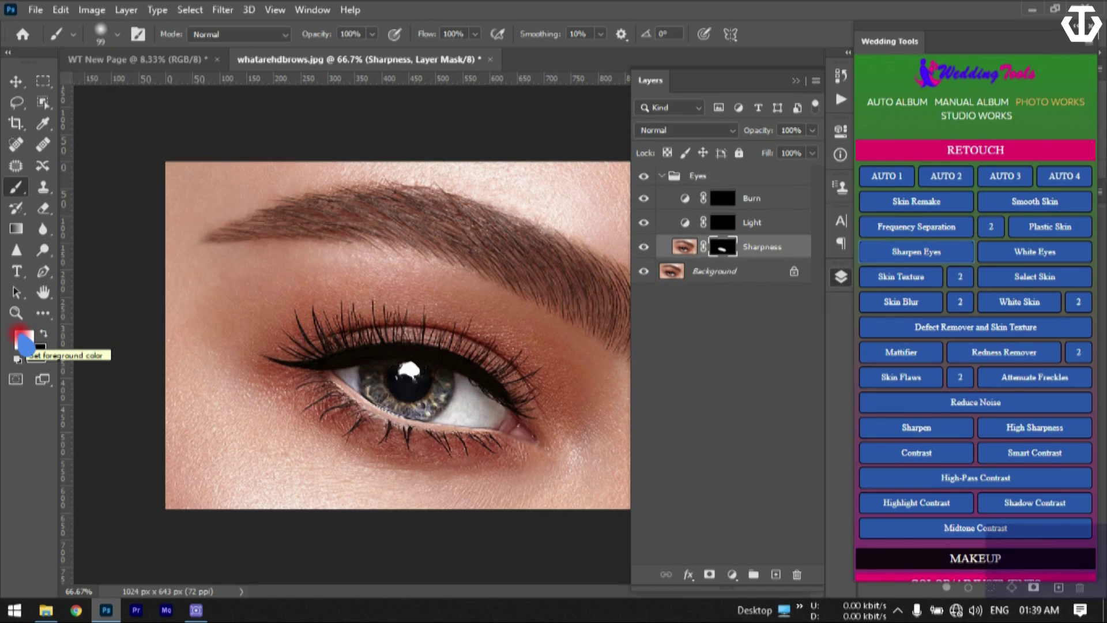
- Paint white over the eye on the Sharpness layer's mask and toggle the layer's visibility to compare the result
{"action": "mouse_move", "coordinate": [347, 330]}
{"action": "left_mouse_down"}
{"action": "mouse_move", "coordinate": [577, 379]}
{"action": "mouse_move", "coordinate": [523, 383]}
{"action": "mouse_move", "coordinate": [495, 416]}
{"action": "mouse_move", "coordinate": [420, 378]}
{"action": "mouse_move", "coordinate": [350, 380]}
{"action": "mouse_move", "coordinate": [479, 413]}
{"action": "left_mouse_up"}
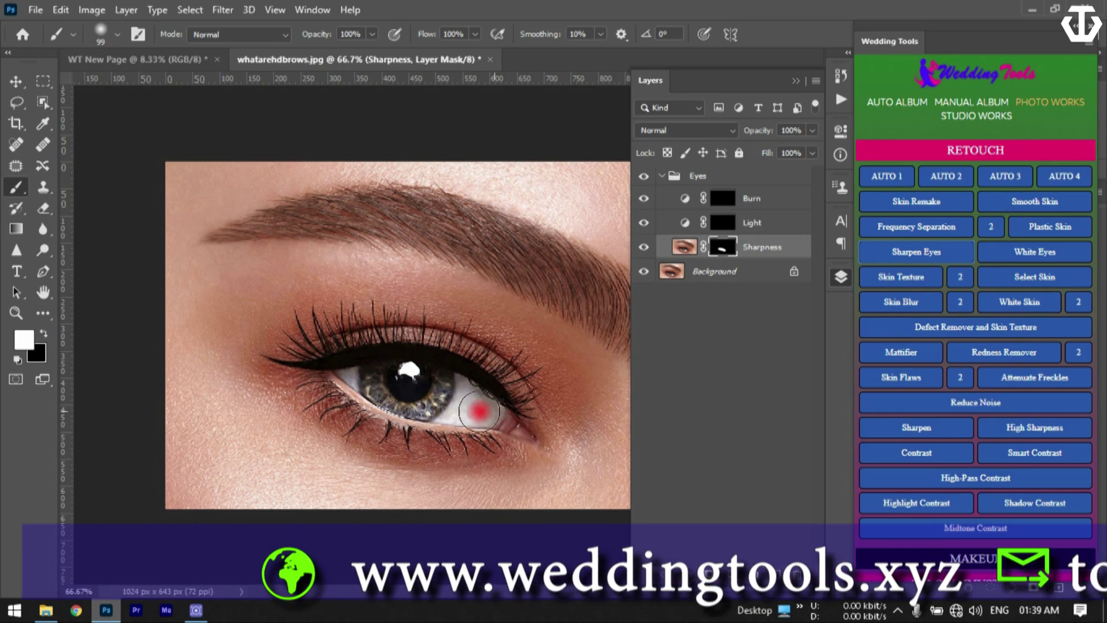
{"action": "left_click", "coordinate": [645, 247]}
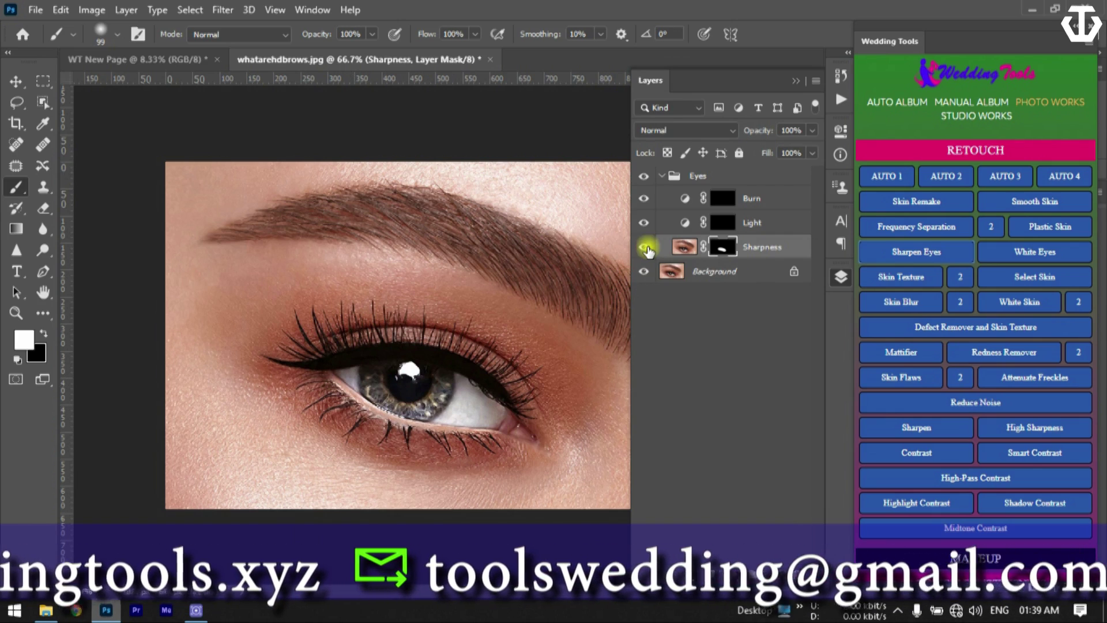
{"action": "left_click", "coordinate": [646, 248]}
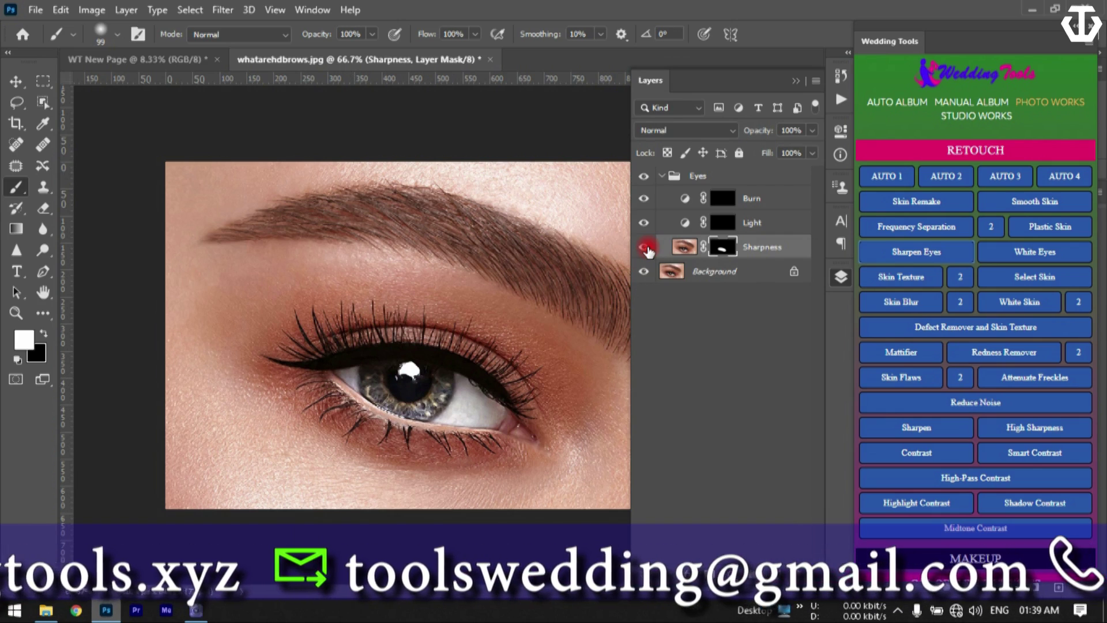
- Paint white on the Light layer's mask over the white of the eye on both sides of the iris
{"action": "left_click", "coordinate": [727, 222]}
{"action": "left_click", "coordinate": [731, 223]}
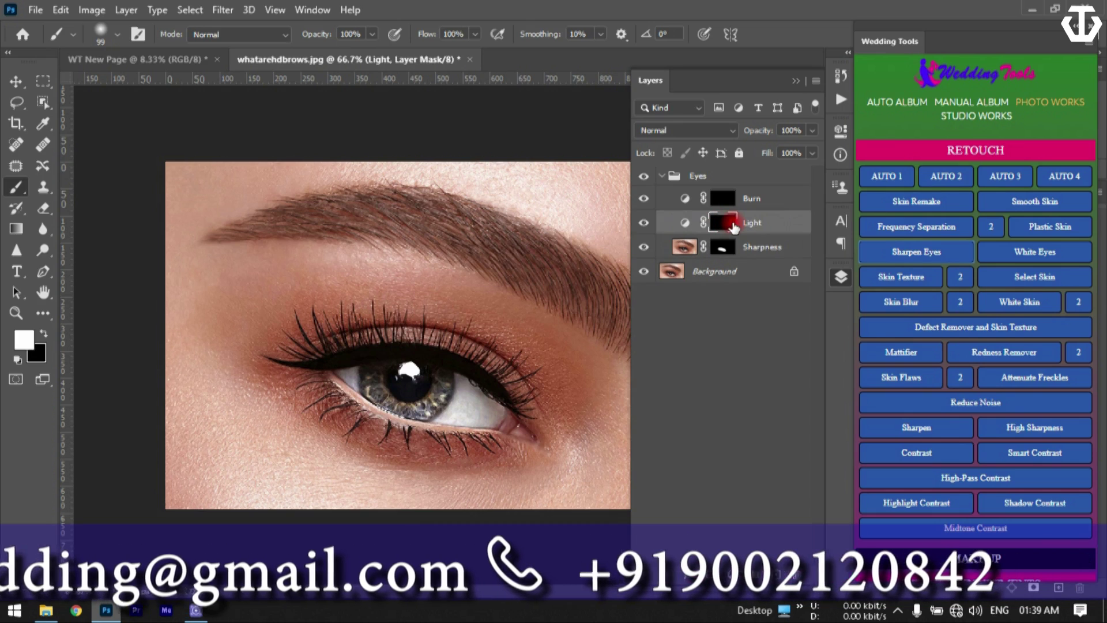
{"action": "mouse_move", "coordinate": [463, 376]}
{"action": "left_mouse_down"}
{"action": "mouse_move", "coordinate": [396, 392]}
{"action": "mouse_move", "coordinate": [471, 405]}
{"action": "mouse_move", "coordinate": [472, 386]}
{"action": "mouse_move", "coordinate": [498, 418]}
{"action": "mouse_move", "coordinate": [465, 372]}
{"action": "mouse_move", "coordinate": [490, 414]}
{"action": "mouse_move", "coordinate": [345, 380]}
{"action": "left_mouse_up"}
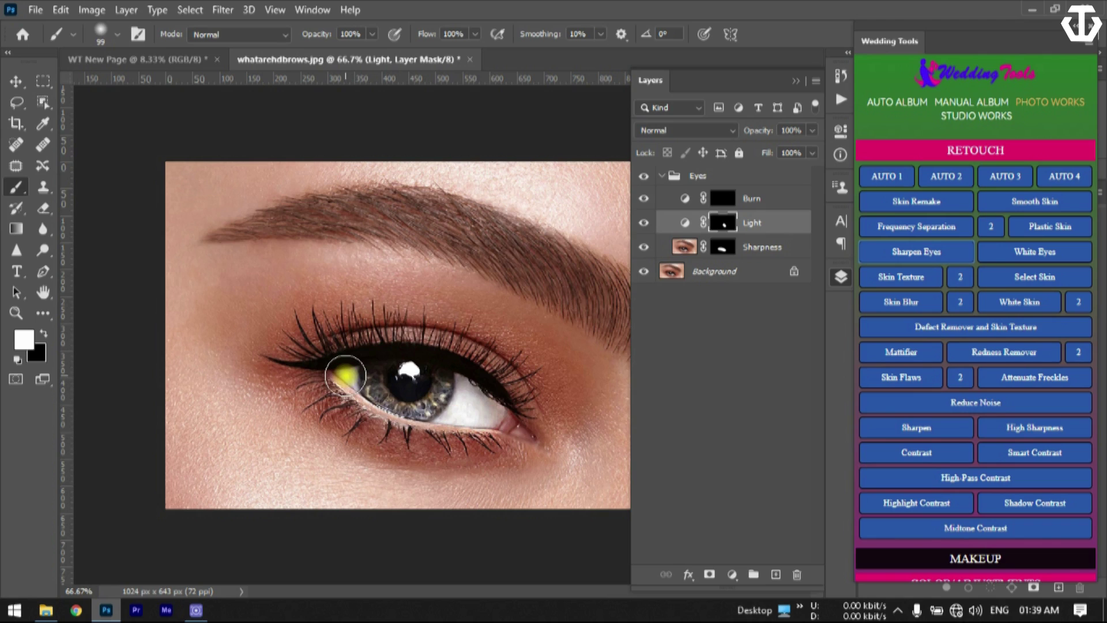
{"action": "left_click", "coordinate": [687, 287]}
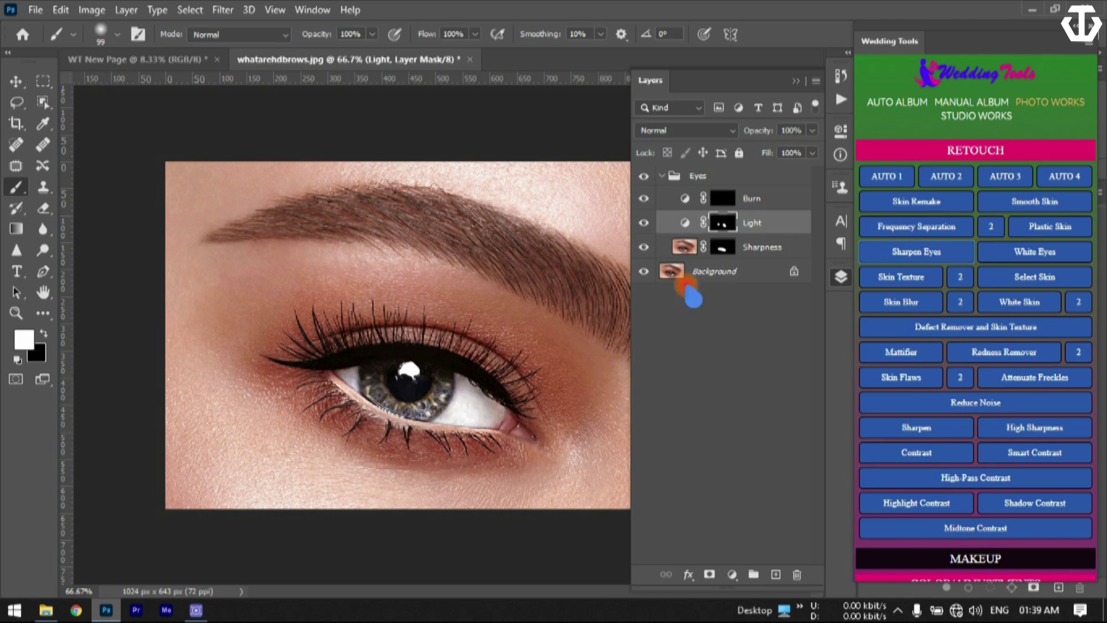
- Open the Light layer's Curves adjustment, nudge the upper end of the curve slightly downward, and return to the layer list
{"action": "double_click", "coordinate": [684, 223]}
{"action": "left_click", "coordinate": [734, 249]}
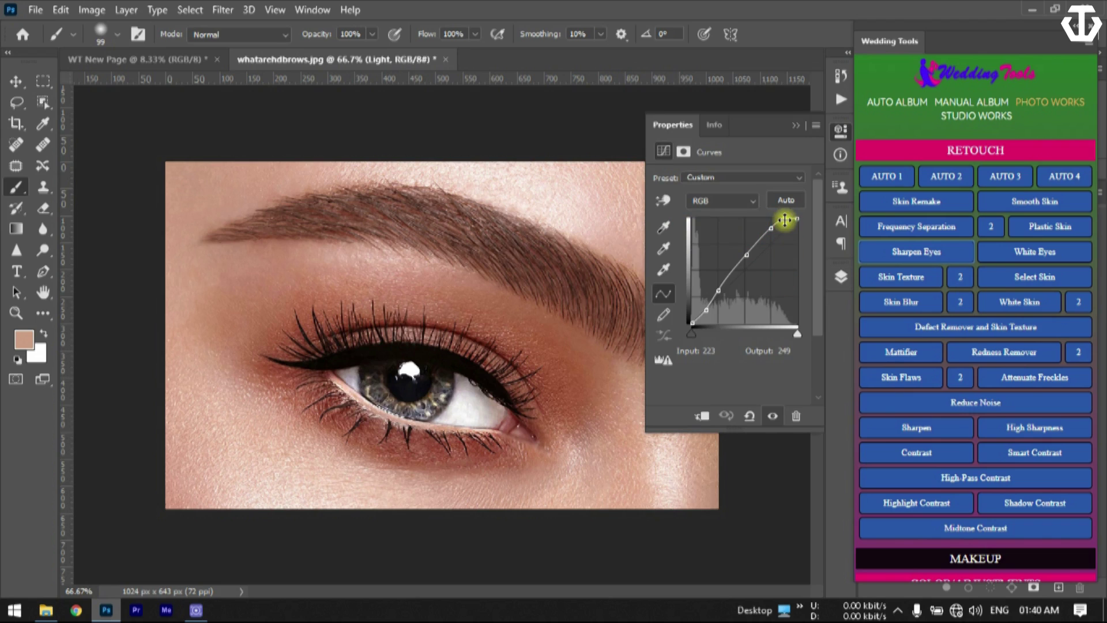
{"action": "left_click_drag", "start_coordinate": [783, 220], "coordinate": [783, 224]}
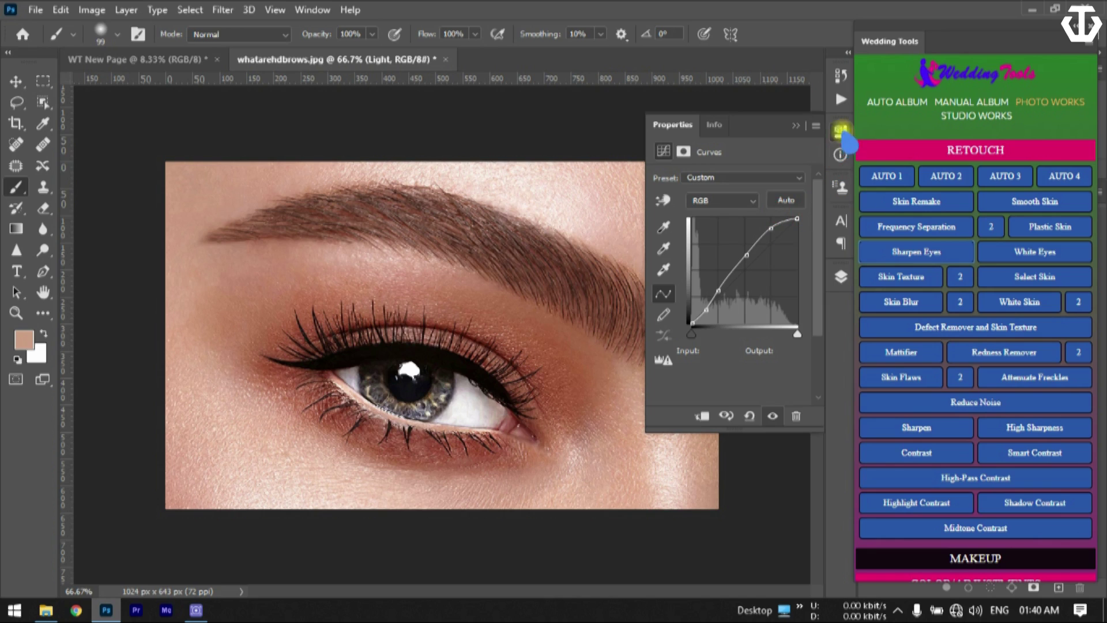
{"action": "left_click", "coordinate": [844, 136]}
{"action": "left_click", "coordinate": [840, 278]}
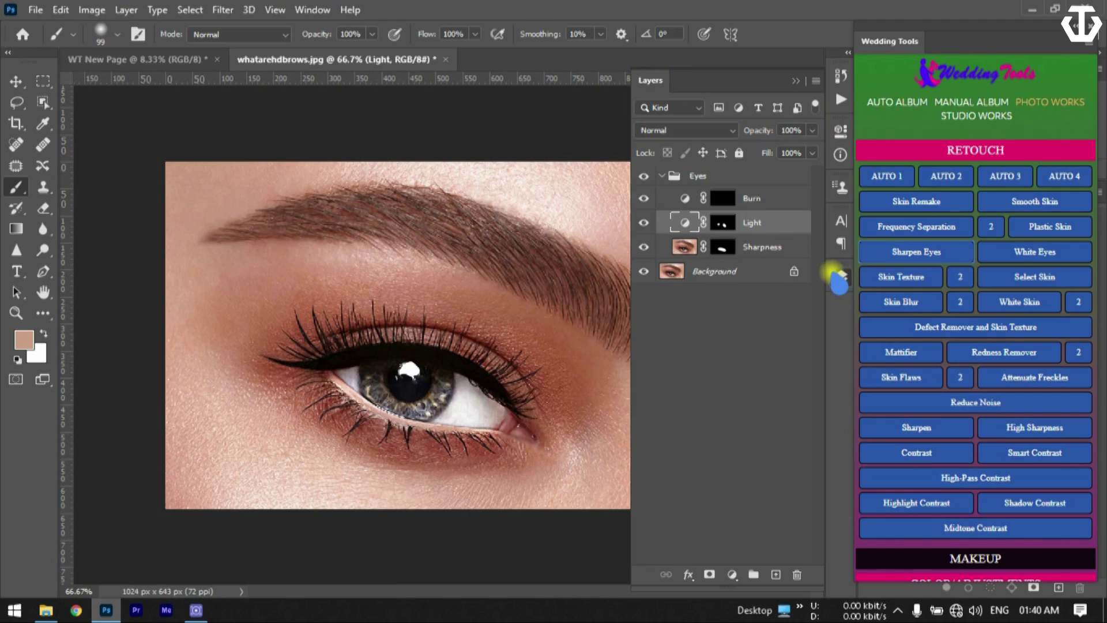
- Paint white over the pupil on the Burn layer's mask to darken it, and select that layer's adjustment
{"action": "left_click", "coordinate": [726, 199]}
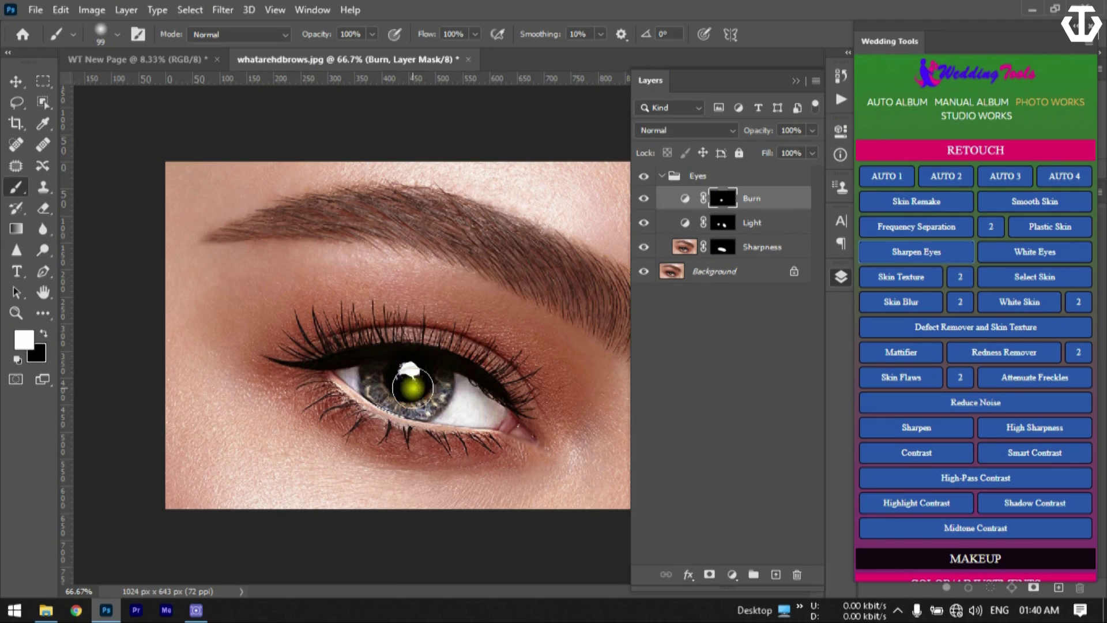
{"action": "left_click_drag", "start_coordinate": [410, 379], "coordinate": [411, 383]}
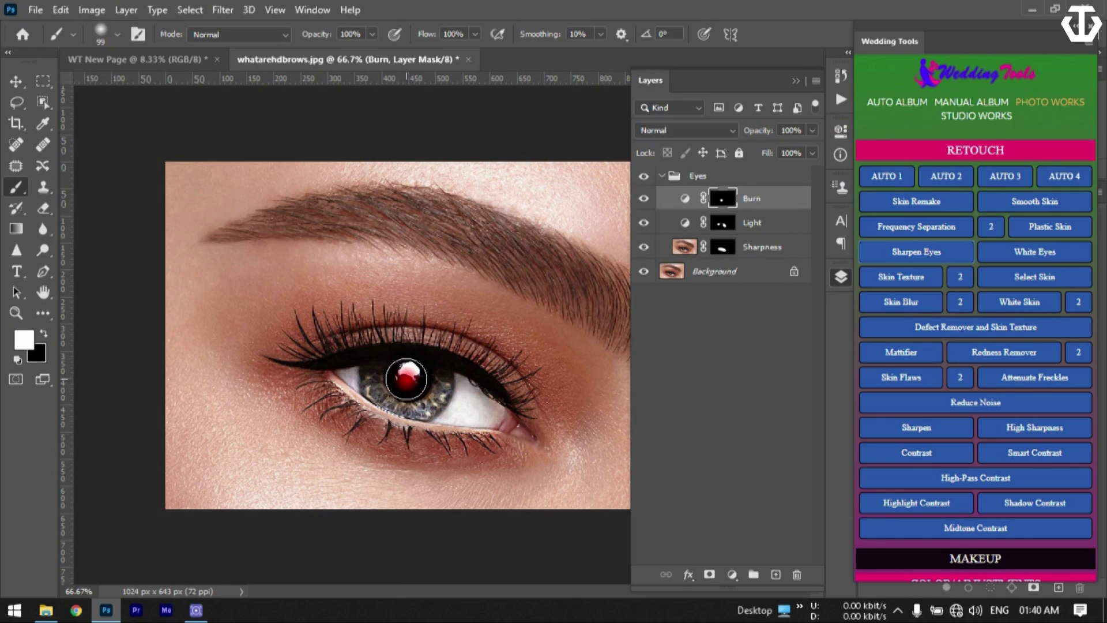
{"action": "left_click", "coordinate": [833, 261]}
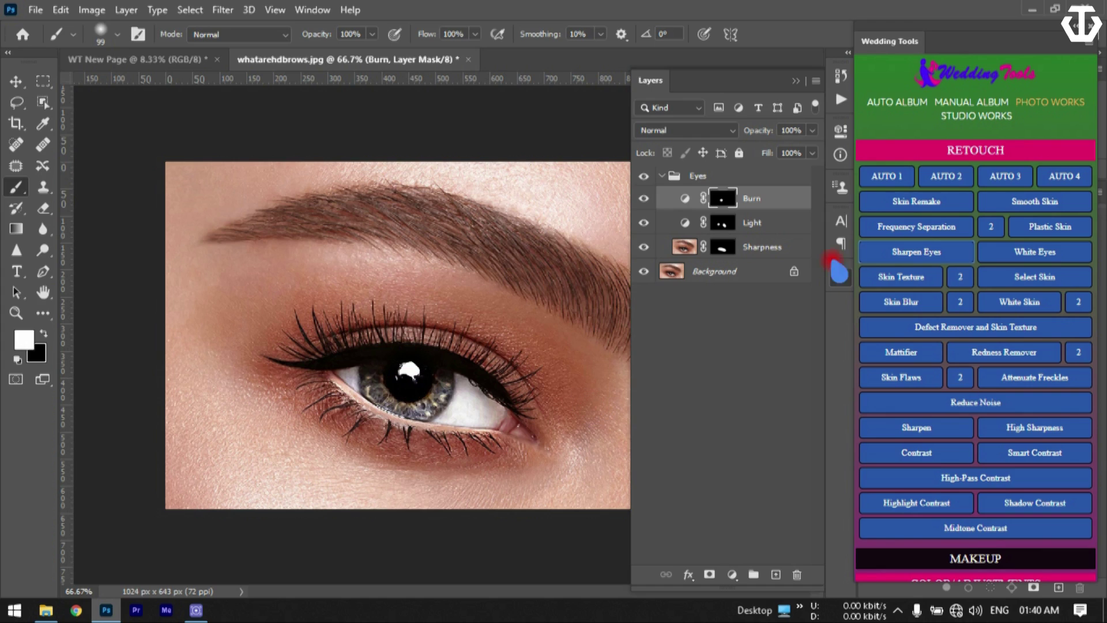
{"action": "left_click", "coordinate": [686, 202]}
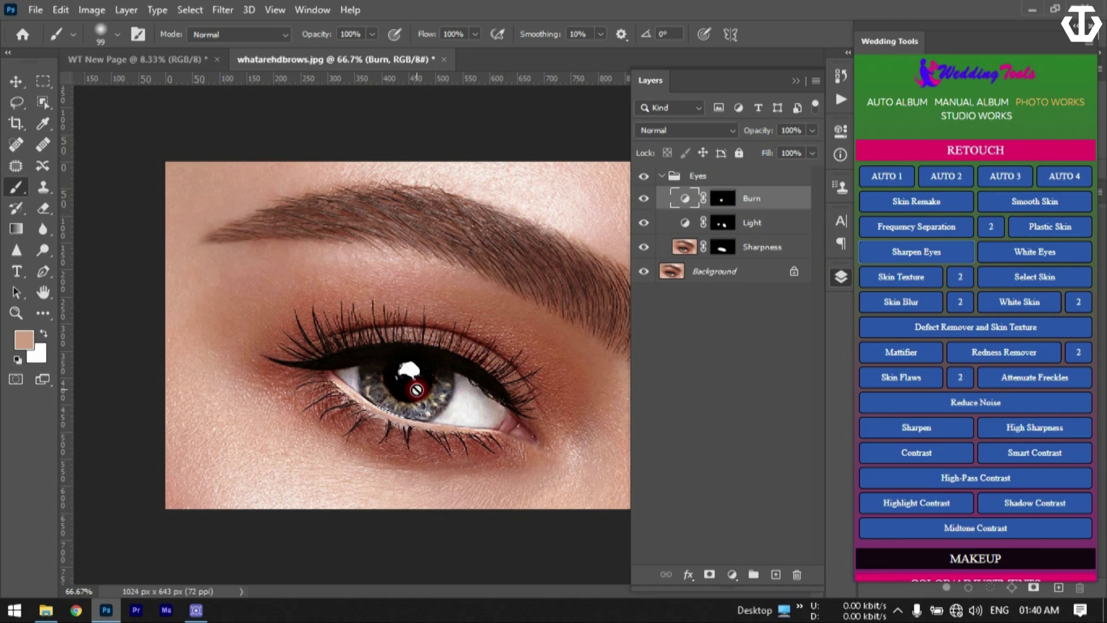
{"action": "left_click", "coordinate": [842, 276]}
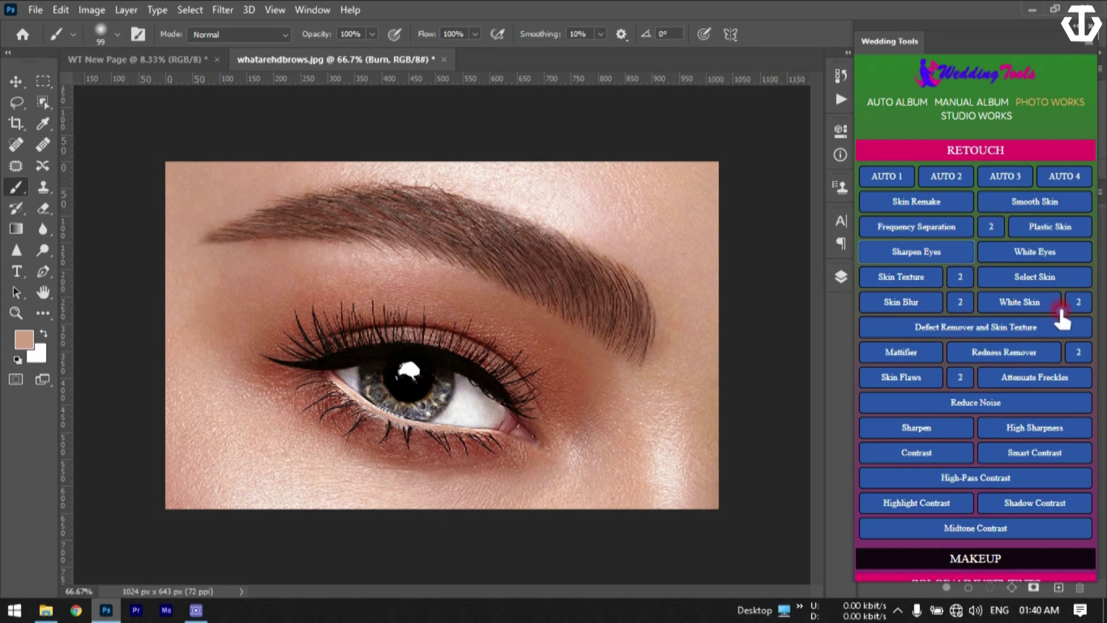
- Review the Wedding Tools retouch options from Sharpen Eyes and White Eyes through Defect Remover and Skin Texture
{"action": "left_click", "coordinate": [949, 256]}
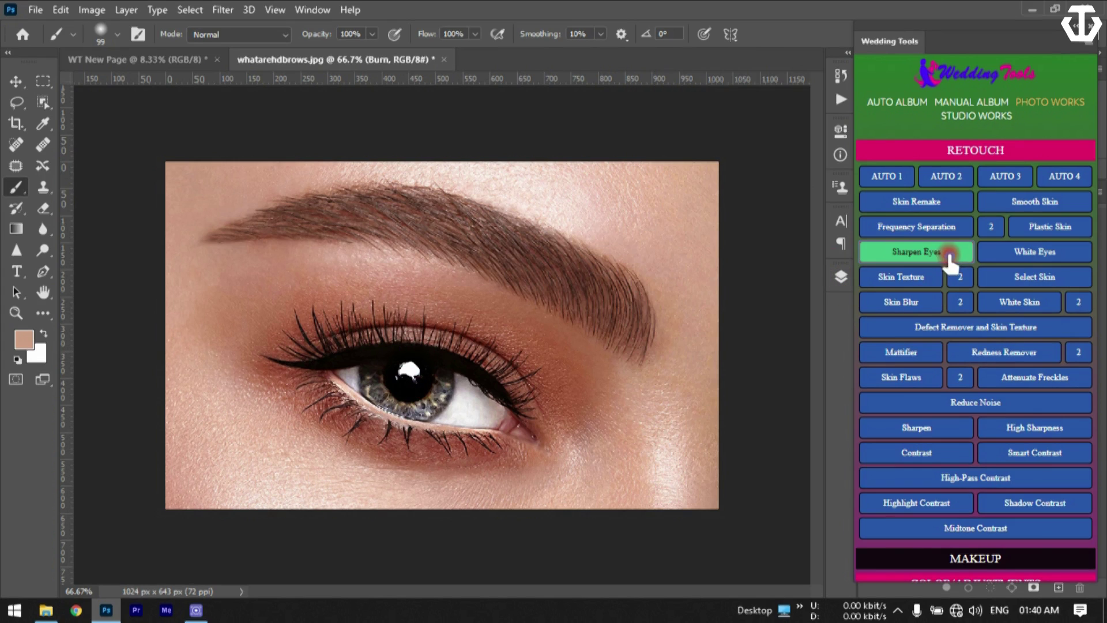
{"action": "left_click", "coordinate": [1018, 254]}
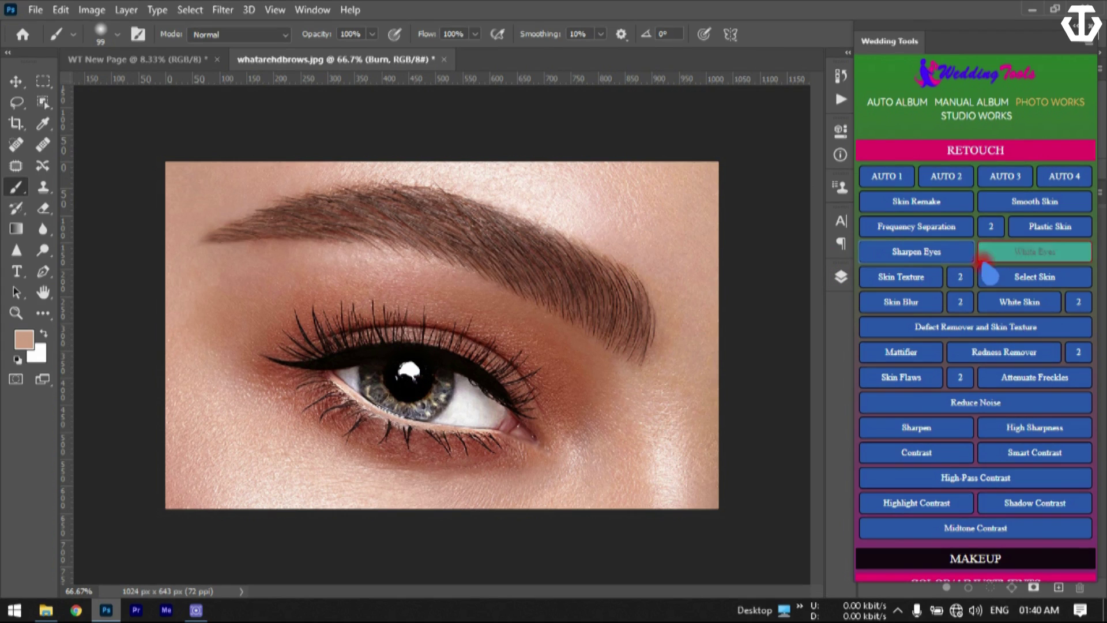
{"action": "left_click", "coordinate": [1030, 257]}
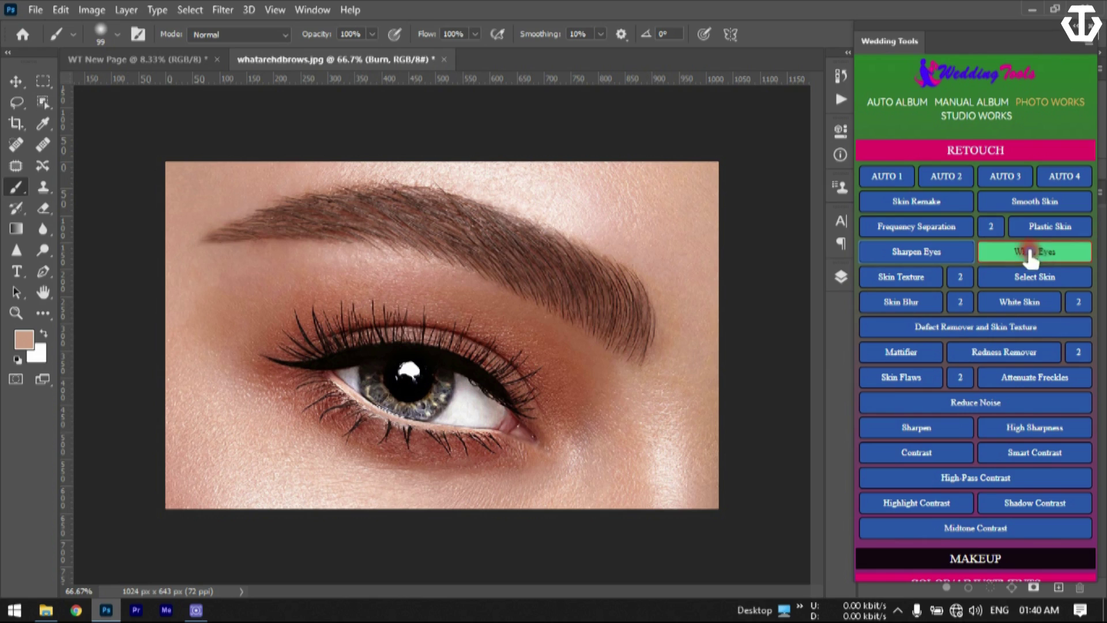
{"action": "left_click", "coordinate": [877, 279]}
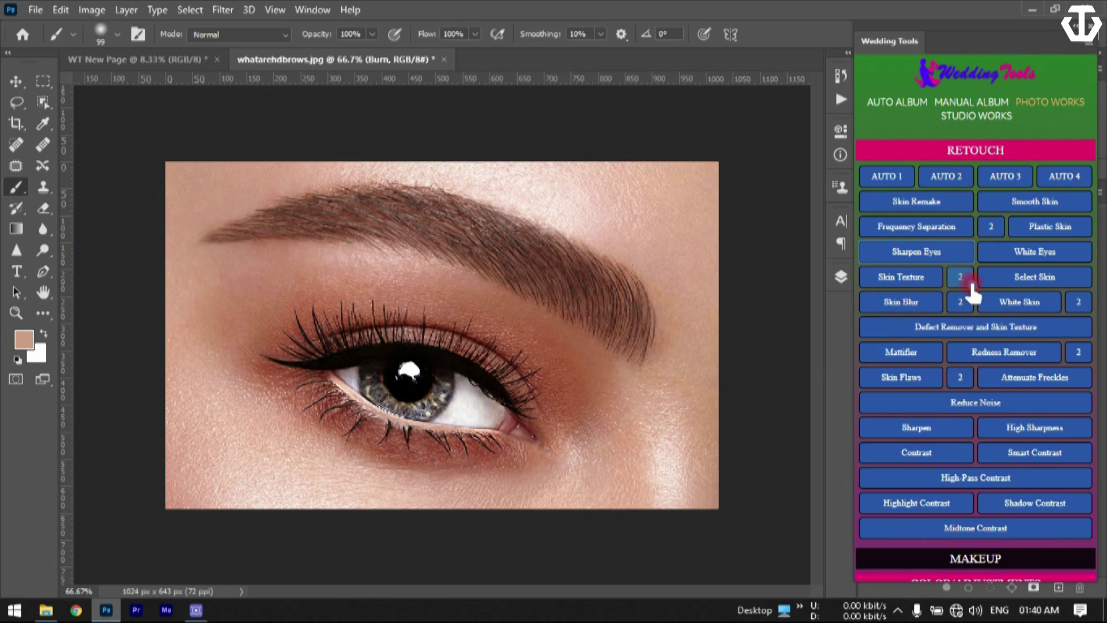
{"action": "left_click", "coordinate": [1026, 277]}
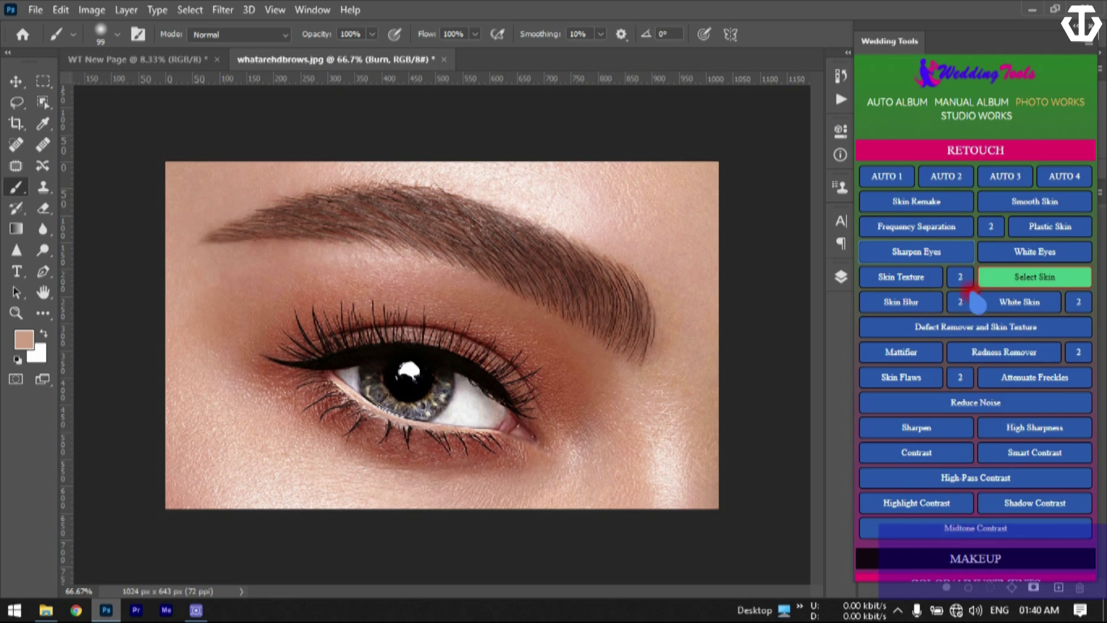
{"action": "left_click", "coordinate": [871, 303]}
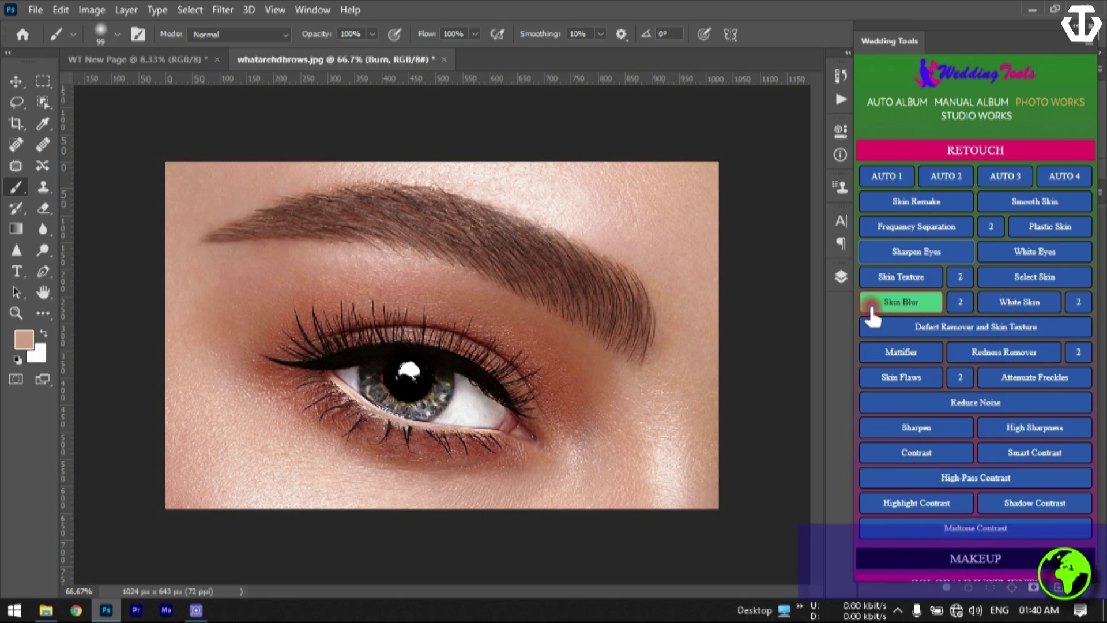
{"action": "left_click", "coordinate": [959, 304]}
{"action": "left_click", "coordinate": [1020, 303]}
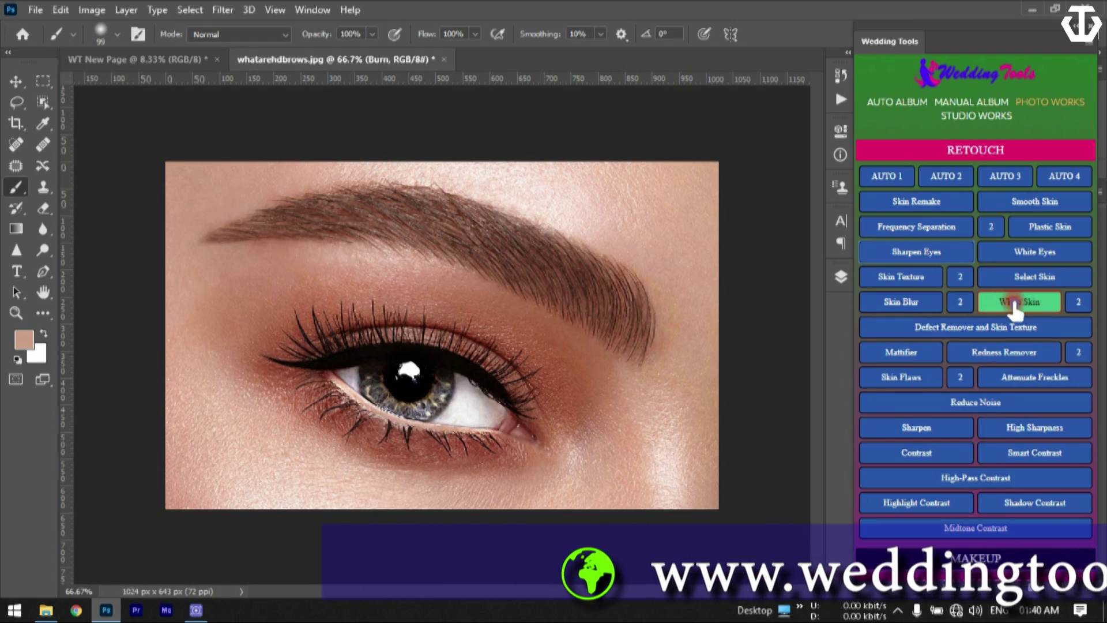
{"action": "left_click", "coordinate": [1077, 302]}
{"action": "left_click", "coordinate": [974, 328]}
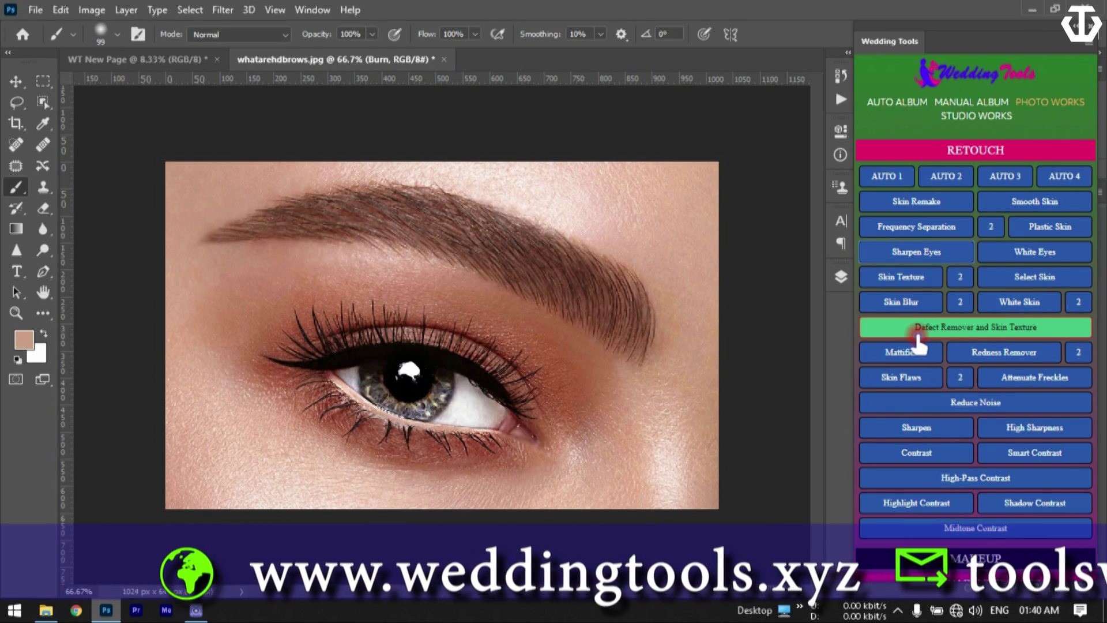
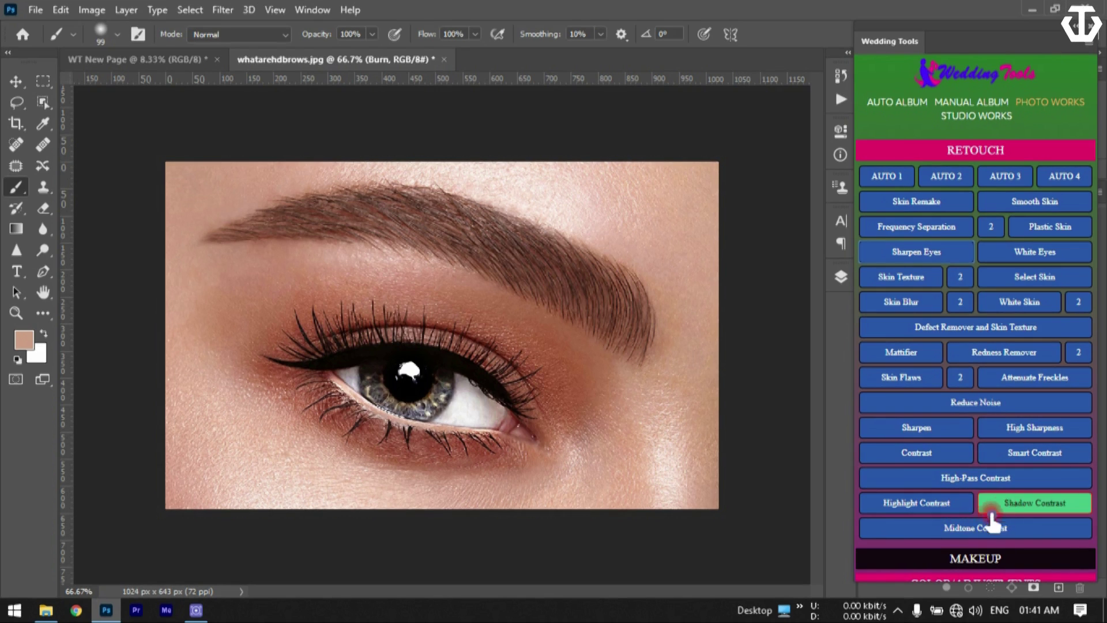
- Collapse the Retouch section, expand the Makeup section, and look through the Make-up Brushes collection
{"action": "left_click", "coordinate": [962, 151]}
{"action": "left_click", "coordinate": [967, 179]}
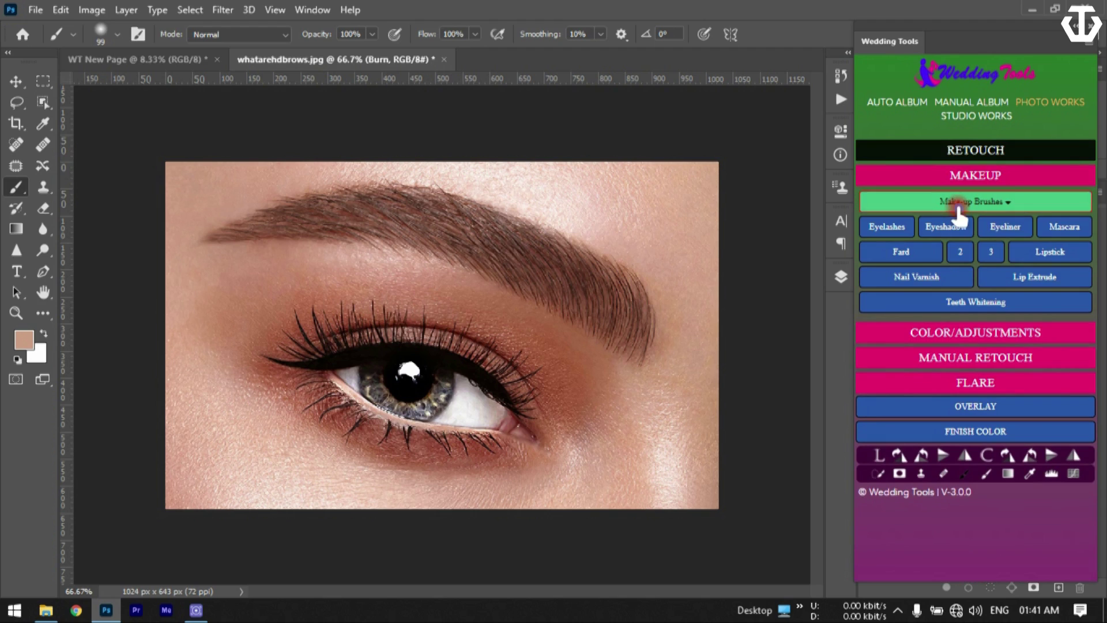
{"action": "left_click", "coordinate": [955, 202]}
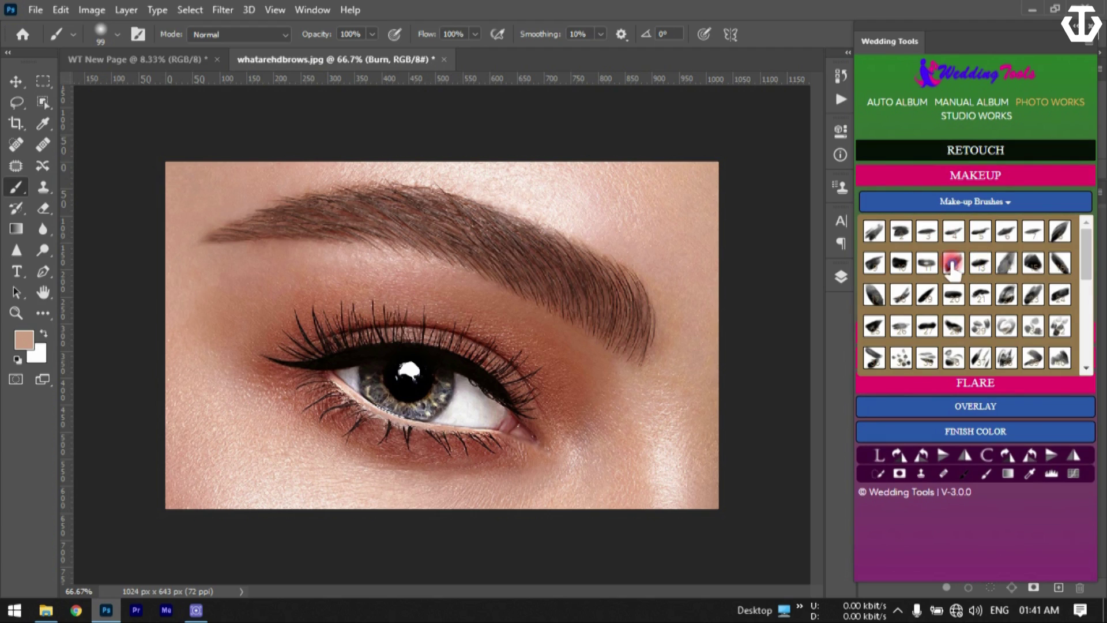
{"action": "left_click", "coordinate": [904, 298]}
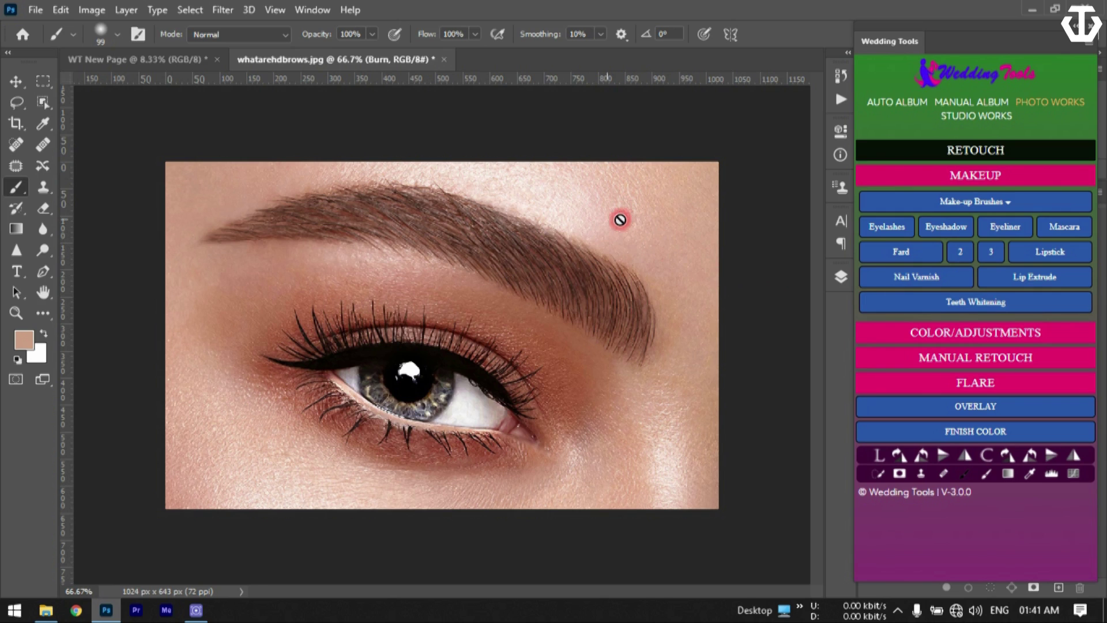
- Import the Wedding Tools brush file from the Desktop into the brush presets and select its brush group
{"action": "left_click", "coordinate": [115, 32]}
{"action": "left_click", "coordinate": [51, 329]}
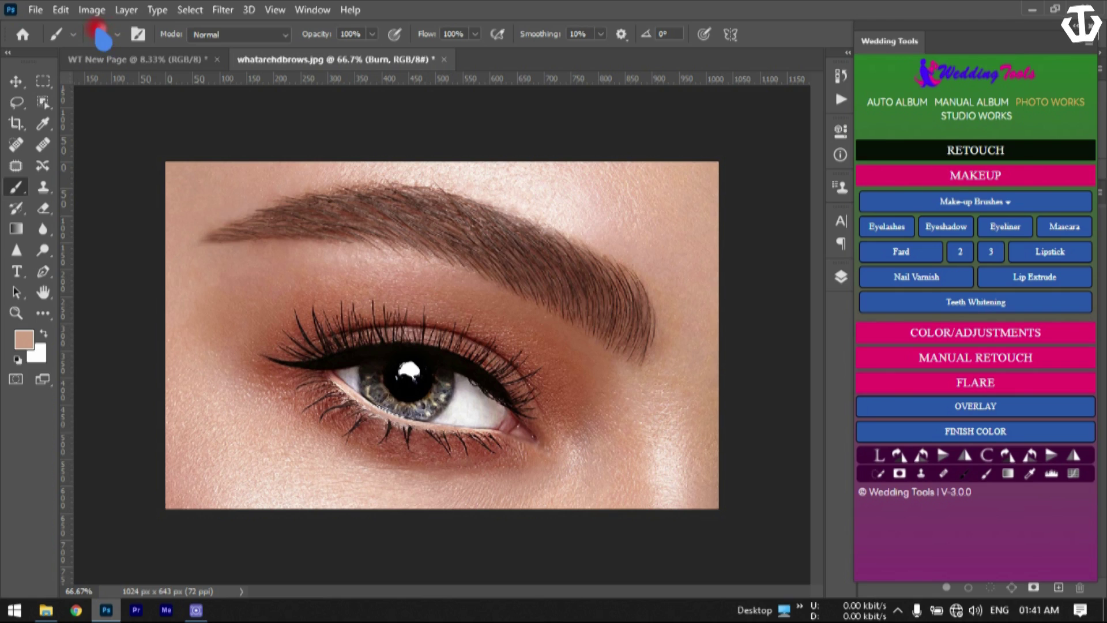
{"action": "left_click", "coordinate": [118, 34]}
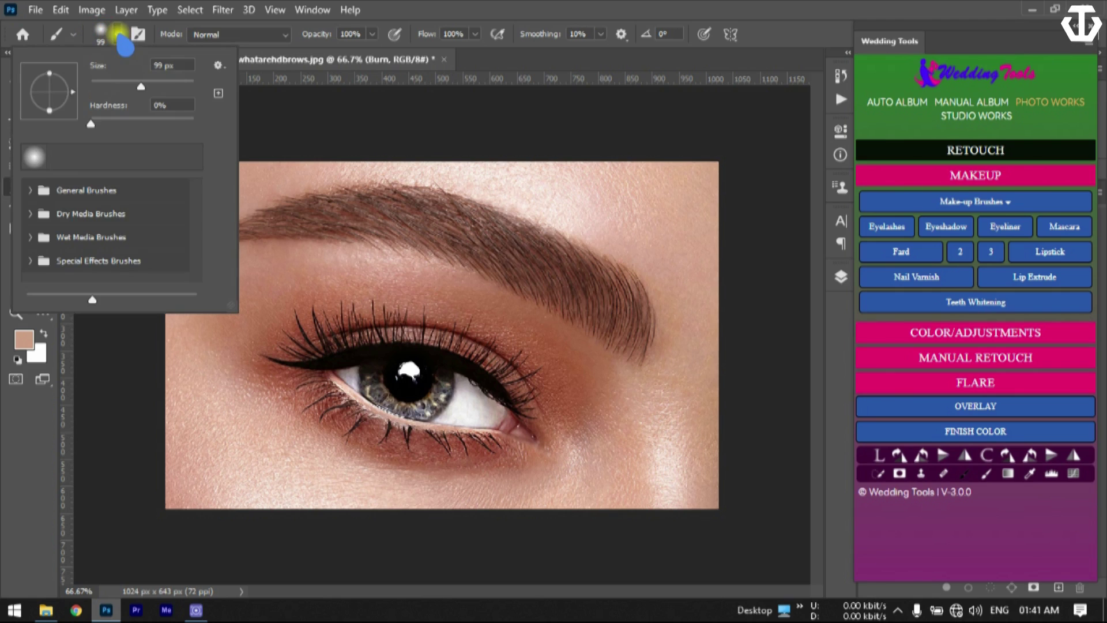
{"action": "left_click", "coordinate": [218, 65]}
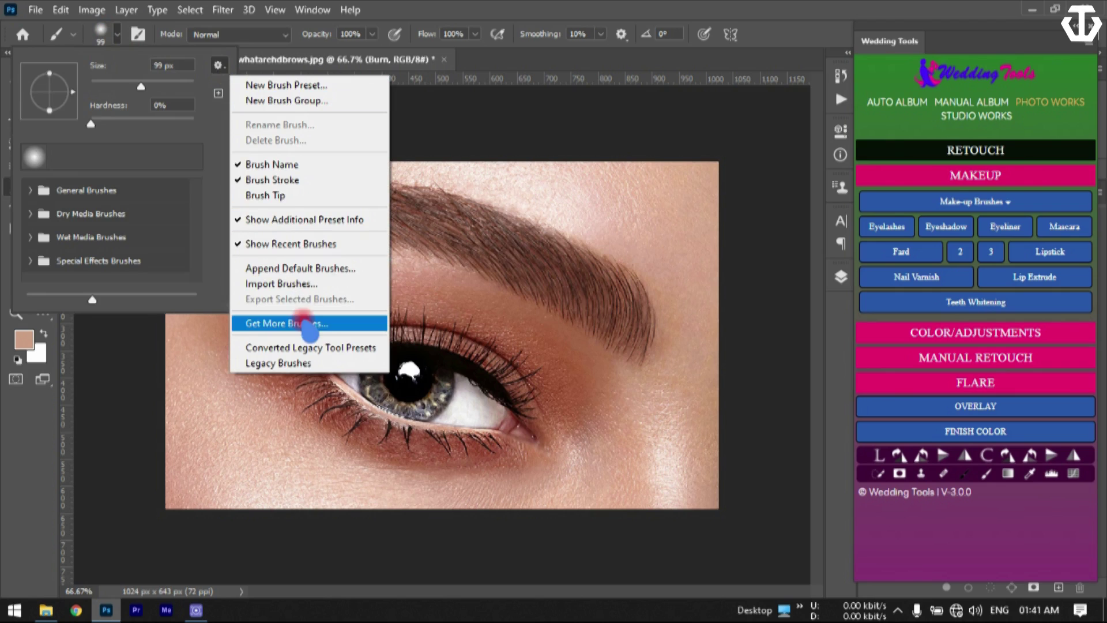
{"action": "left_click", "coordinate": [292, 287]}
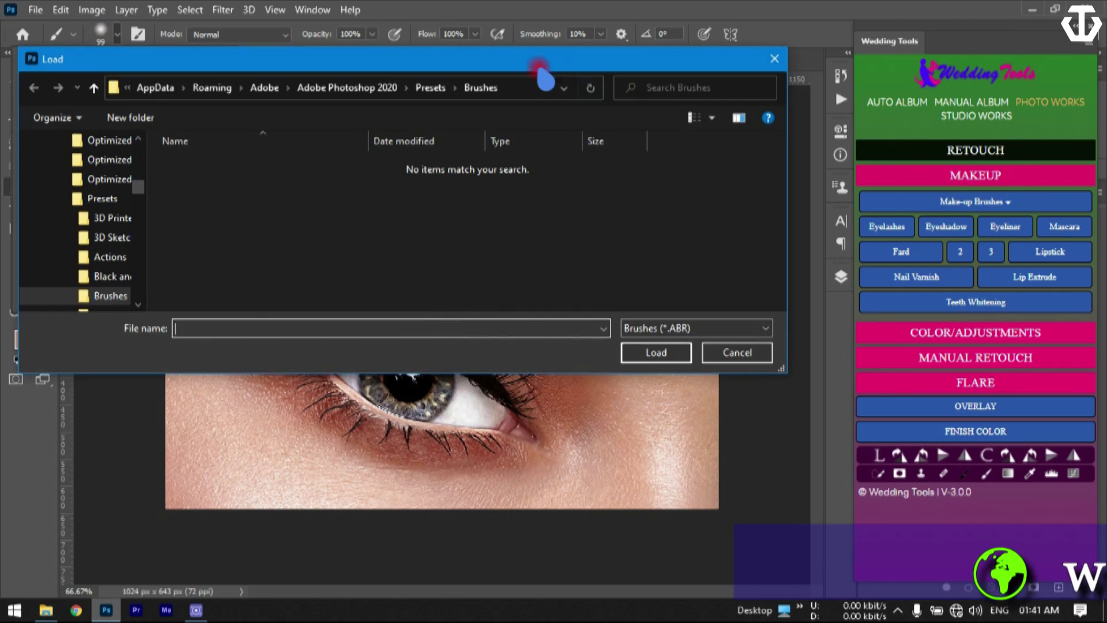
{"action": "left_click_drag", "start_coordinate": [523, 58], "coordinate": [663, 113]}
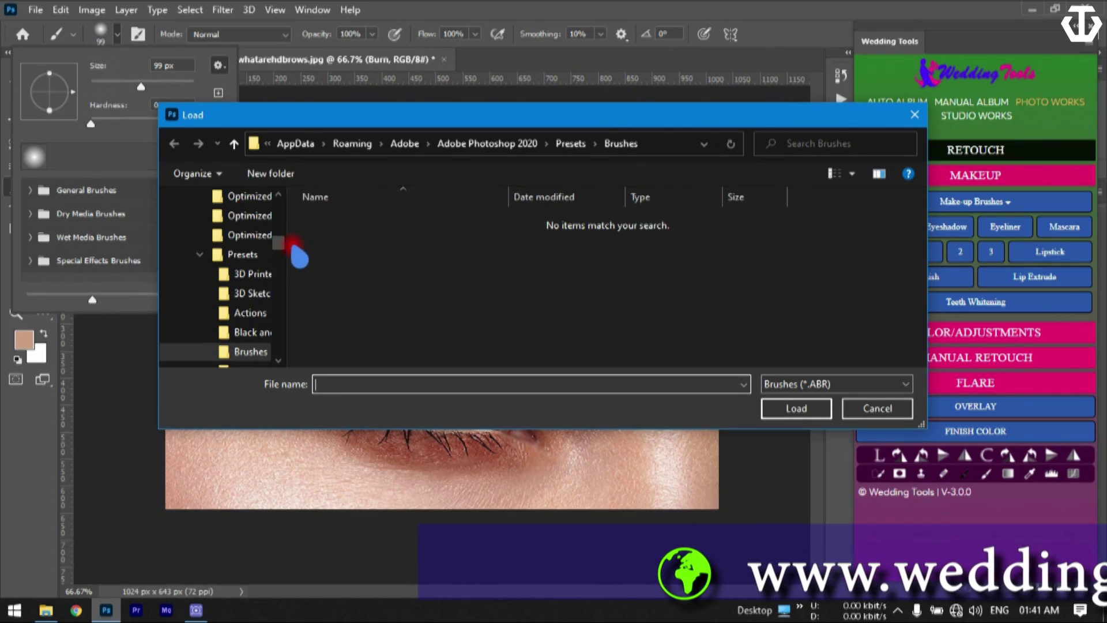
{"action": "left_click_drag", "start_coordinate": [279, 244], "coordinate": [279, 209]}
{"action": "left_click", "coordinate": [215, 229]}
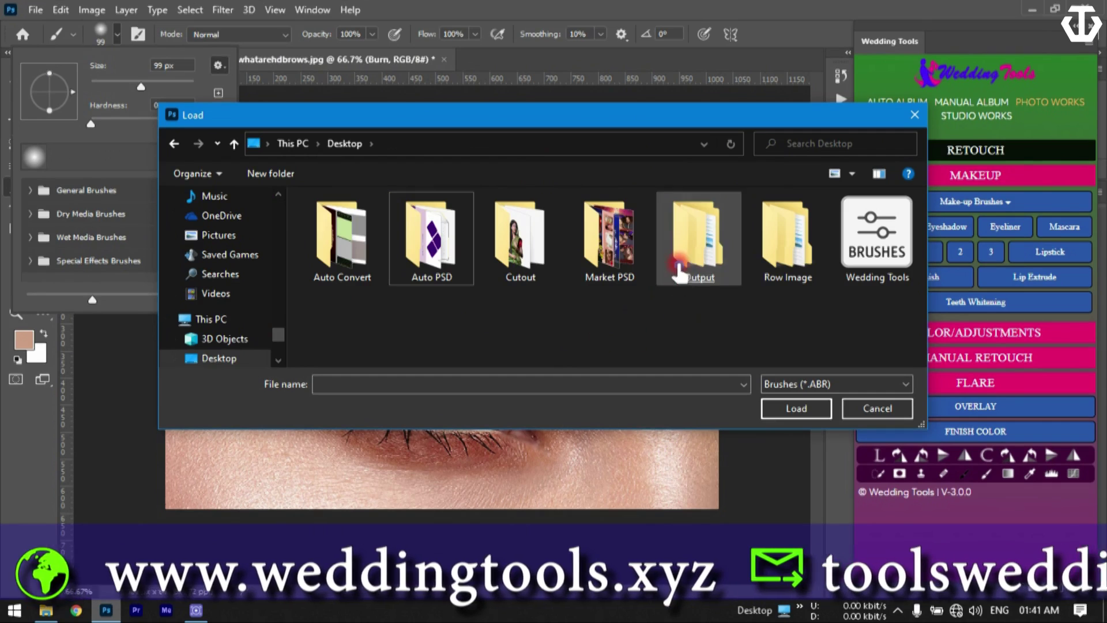
{"action": "left_click", "coordinate": [868, 274]}
{"action": "double_click", "coordinate": [869, 275]}
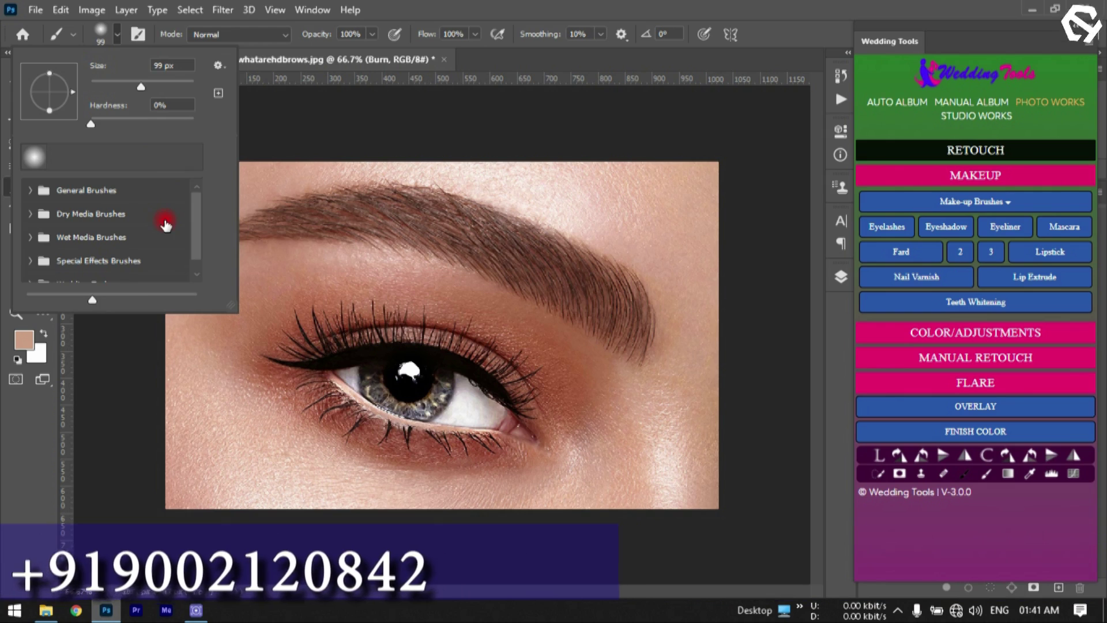
{"action": "scroll", "coordinate": [202, 236], "scroll_direction": "down", "scroll_amount": 1}
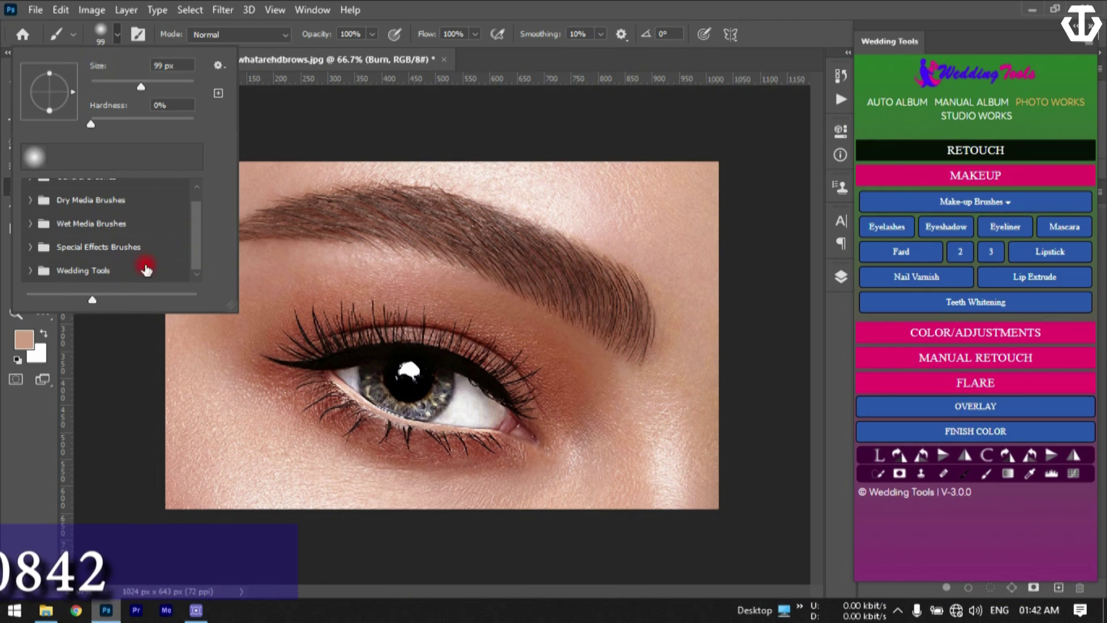
{"action": "left_click", "coordinate": [81, 272]}
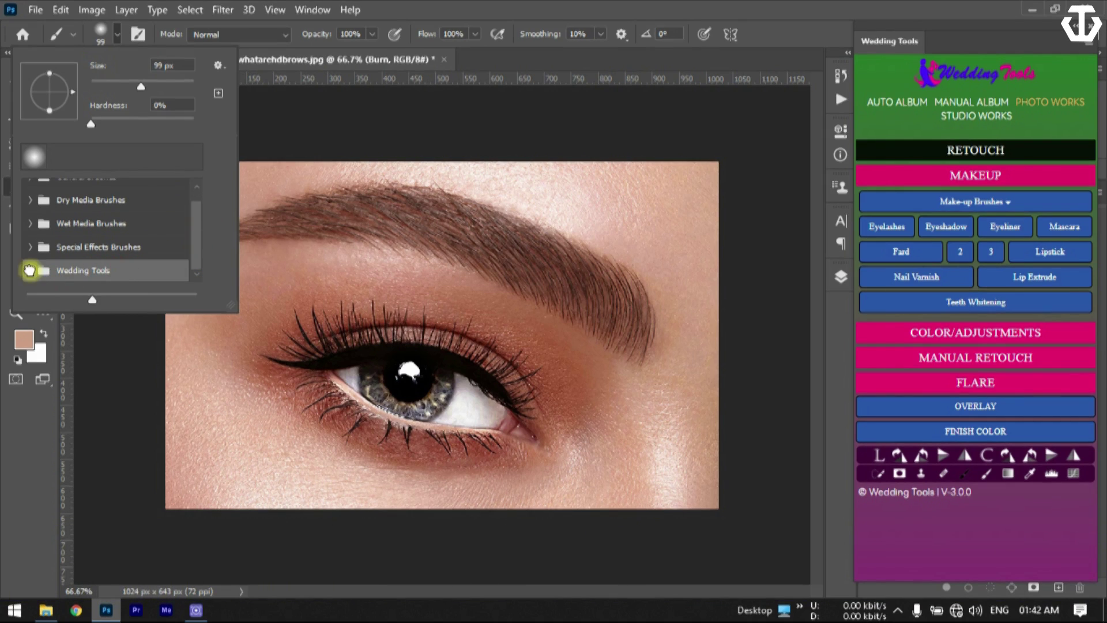
- Expand the imported Wedding Tools brush group and look through its WT brushes, comparing with the panel's Make-up Brushes collection
{"action": "left_click_drag", "start_coordinate": [201, 230], "coordinate": [198, 255]}
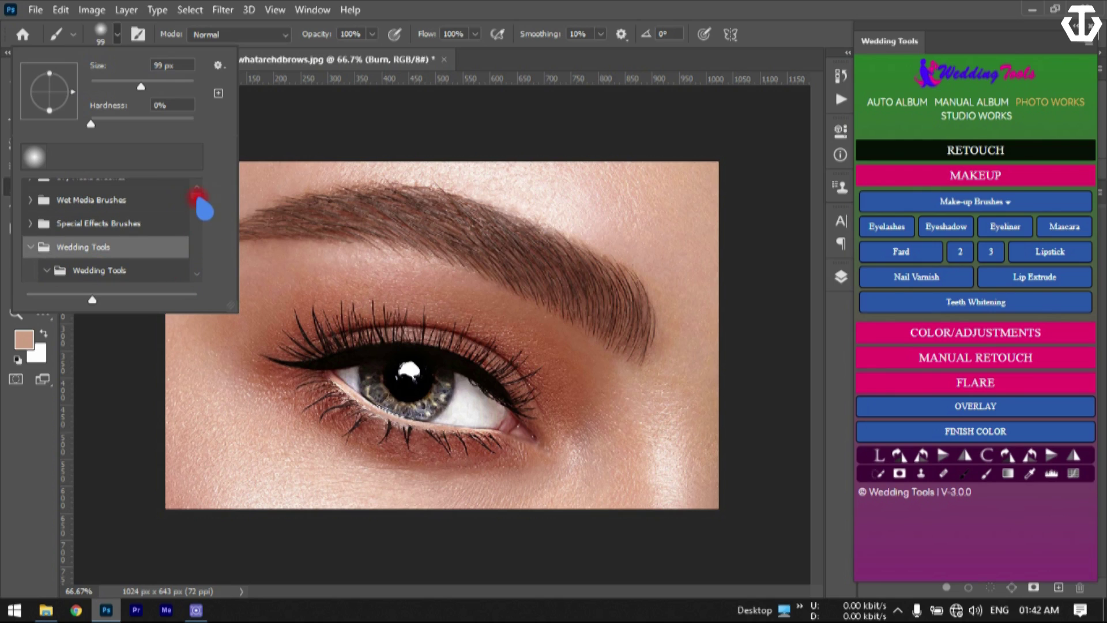
{"action": "scroll", "coordinate": [198, 197], "scroll_direction": "down", "scroll_amount": 10}
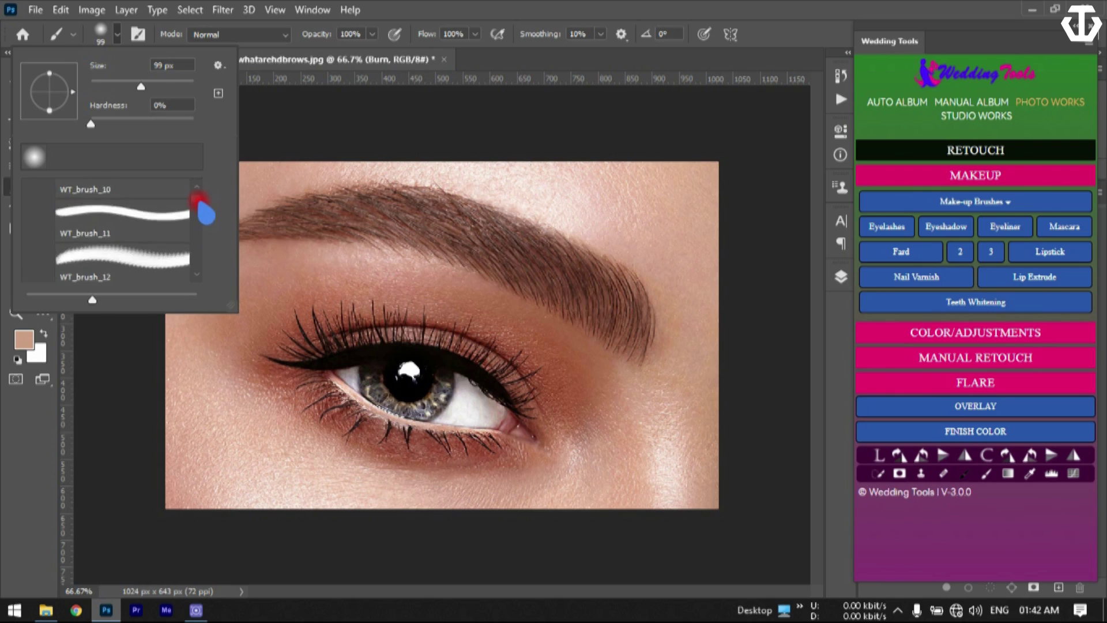
{"action": "scroll", "coordinate": [199, 198], "scroll_direction": "down", "scroll_amount": 3}
{"action": "left_click", "coordinate": [950, 252]}
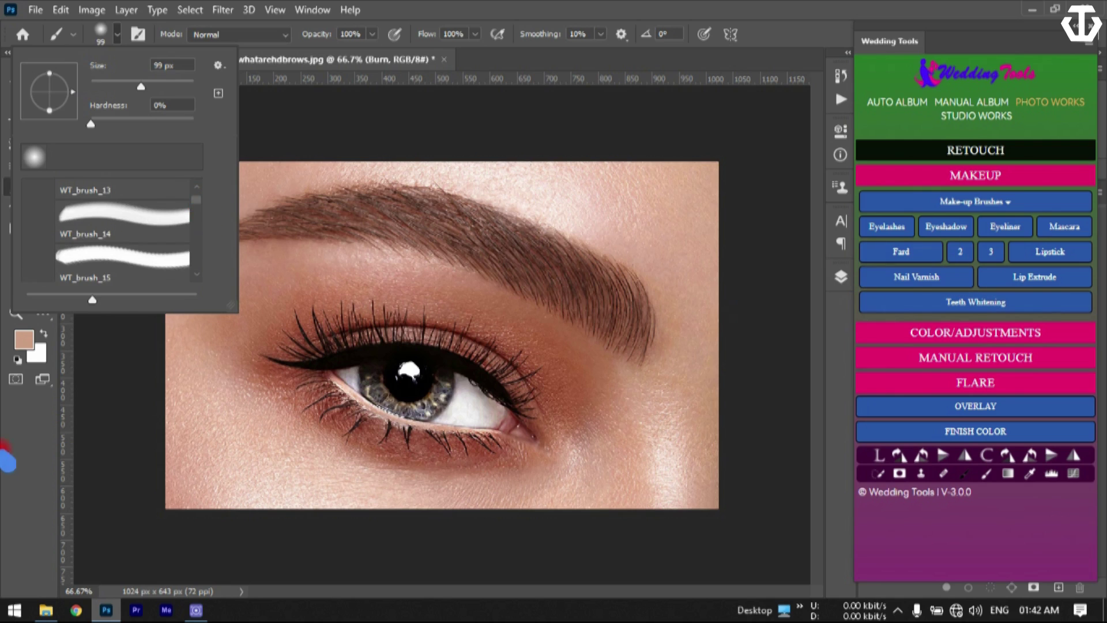
{"action": "left_click", "coordinate": [166, 433]}
{"action": "left_click", "coordinate": [1002, 227]}
{"action": "left_click", "coordinate": [993, 206]}
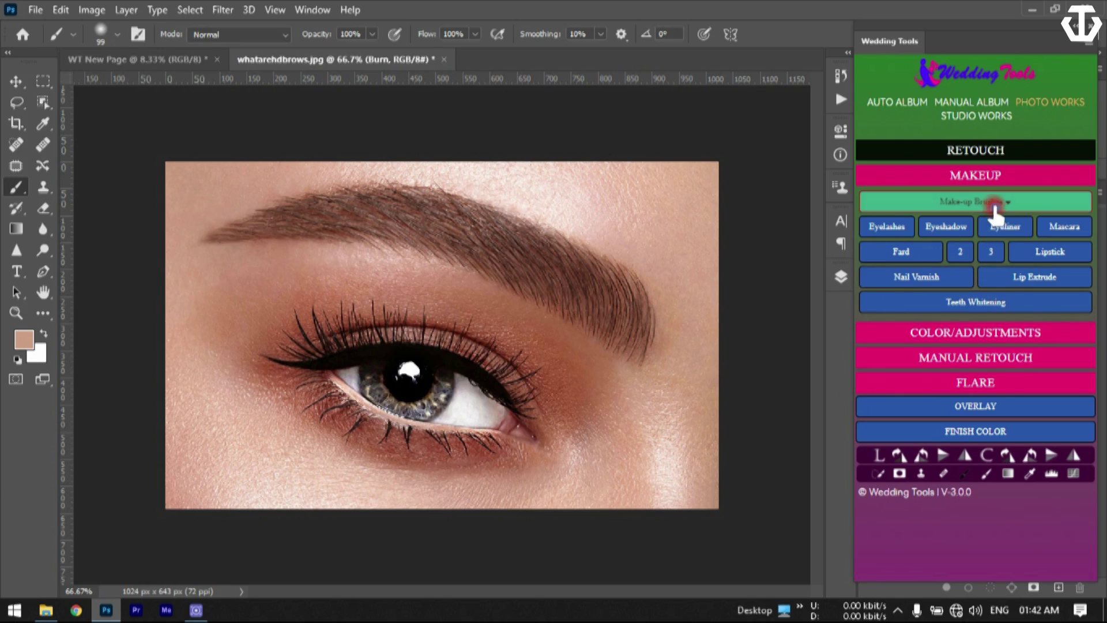
{"action": "left_click", "coordinate": [981, 255]}
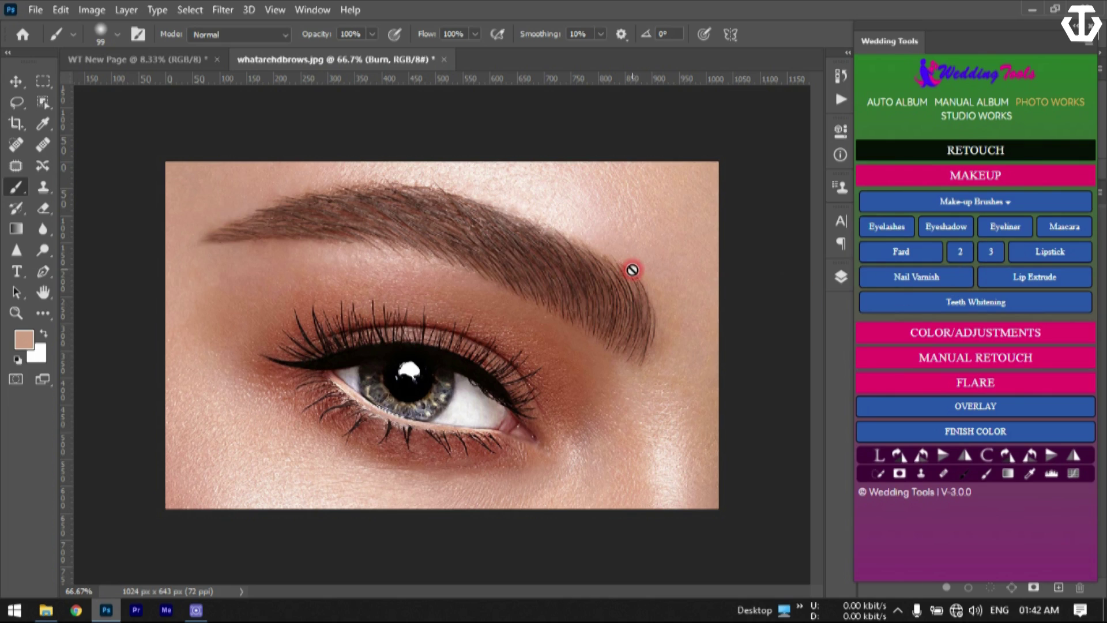
- Move the nested Wedding Tools brush group out of its parent group in the brush presets
{"action": "left_click", "coordinate": [117, 34]}
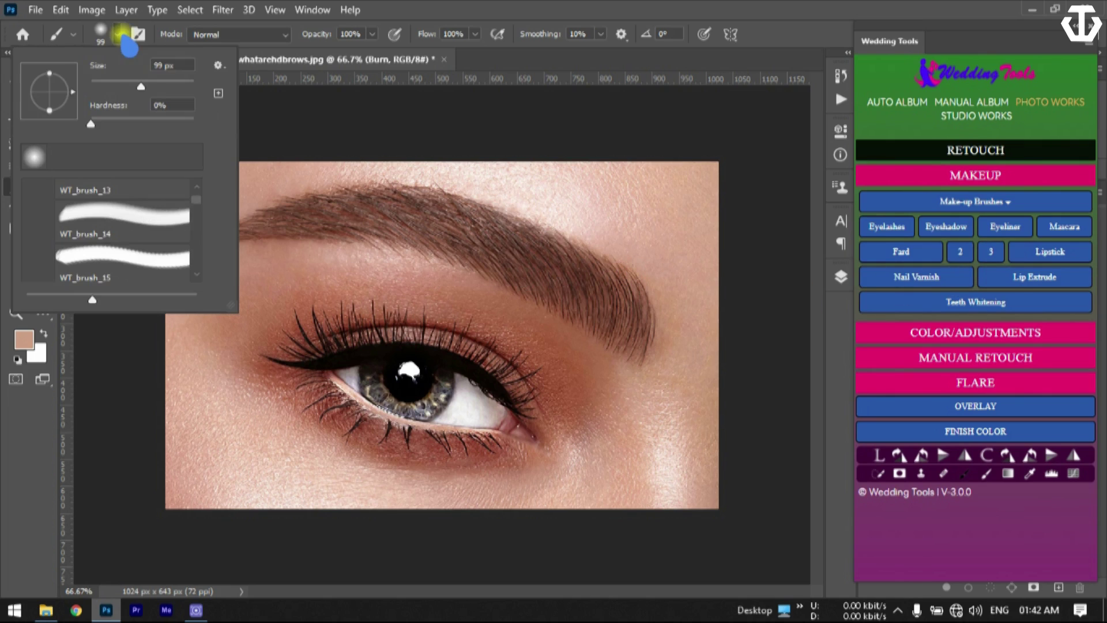
{"action": "left_click_drag", "start_coordinate": [198, 201], "coordinate": [198, 193]}
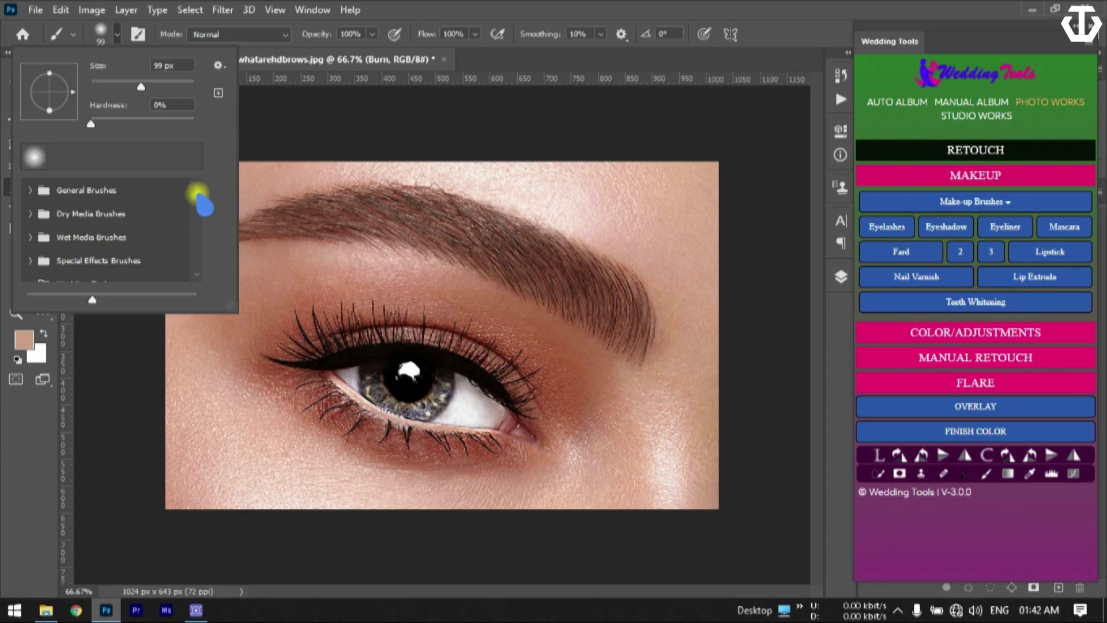
{"action": "scroll", "coordinate": [147, 242], "scroll_direction": "down", "scroll_amount": 3}
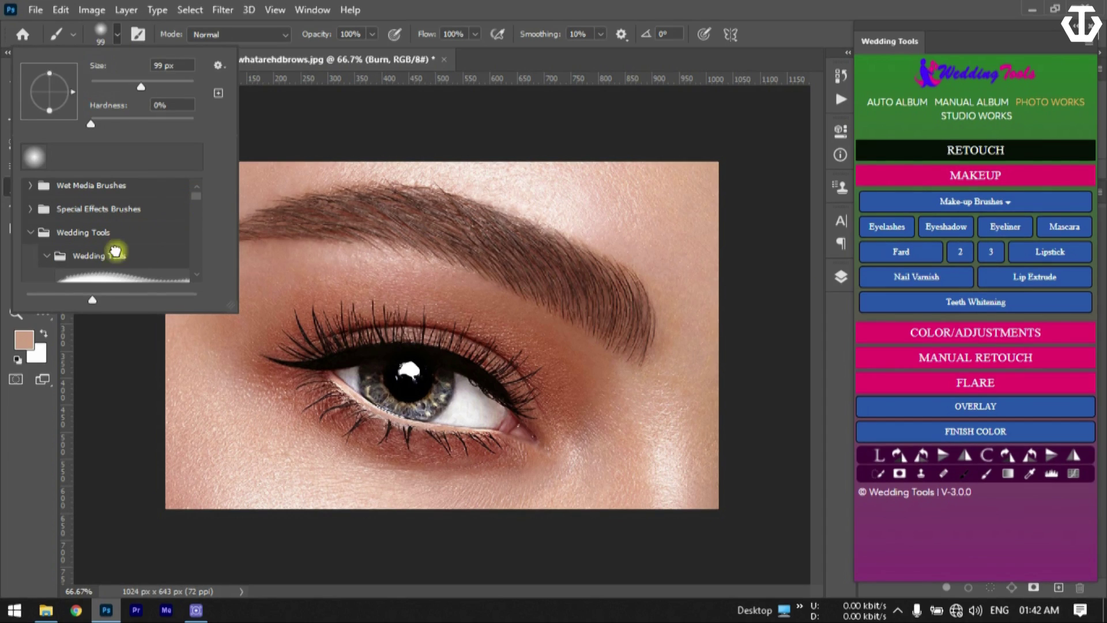
{"action": "left_click", "coordinate": [106, 255]}
{"action": "mouse_move", "coordinate": [112, 268]}
{"action": "left_mouse_down"}
{"action": "mouse_move", "coordinate": [48, 236]}
{"action": "mouse_move", "coordinate": [80, 241]}
{"action": "left_mouse_up"}
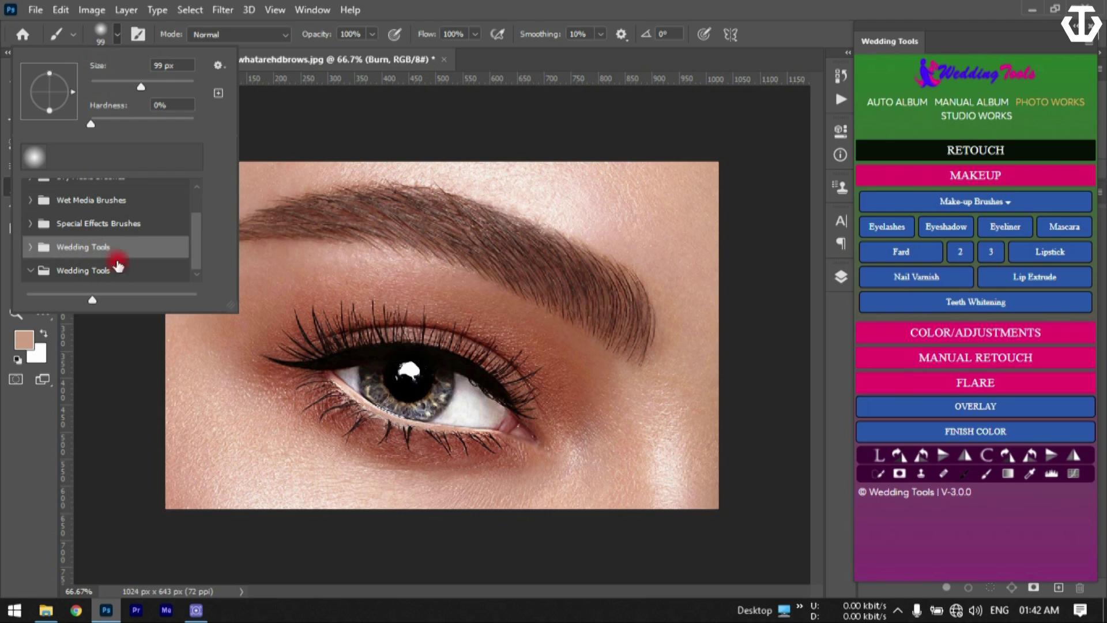
{"action": "left_click", "coordinate": [52, 465]}
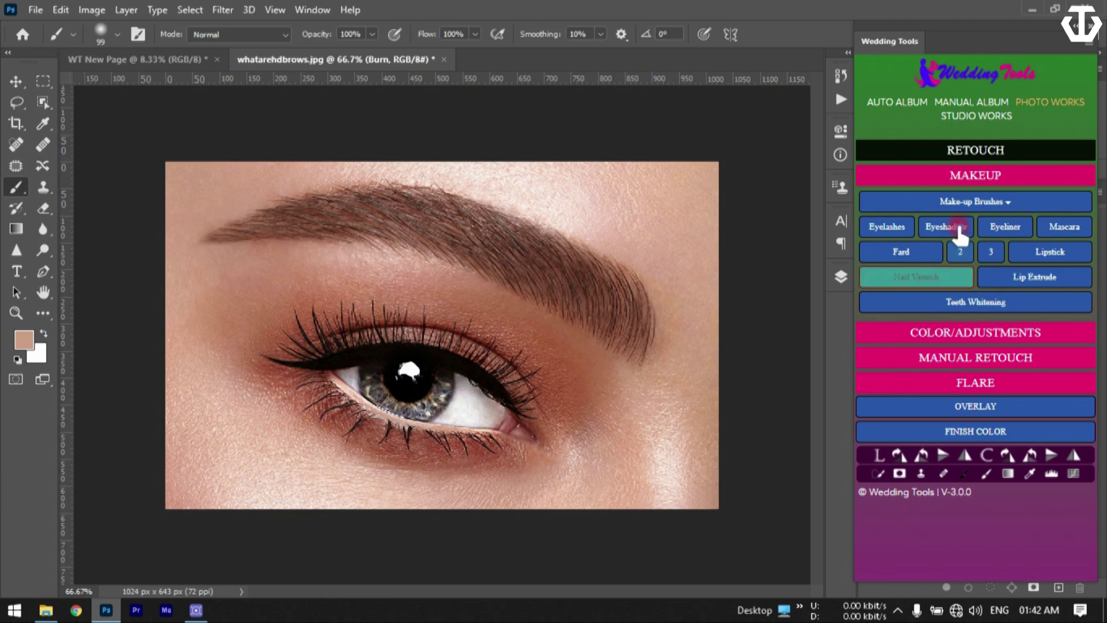
{"action": "left_click", "coordinate": [958, 203]}
{"action": "left_click", "coordinate": [955, 278]}
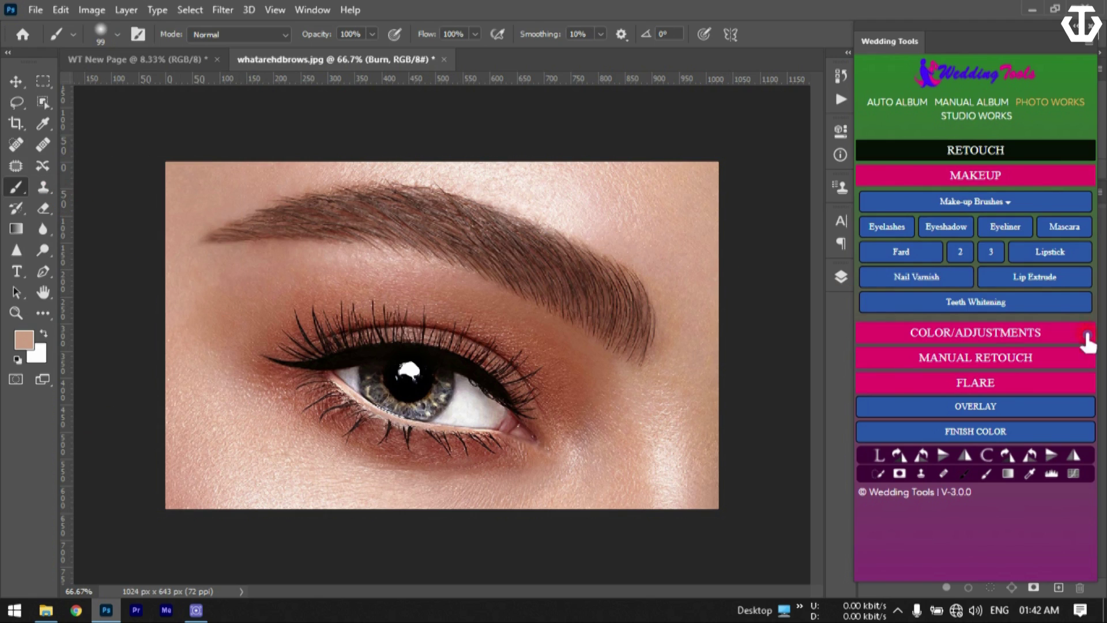
- Show the layers, collapse the Eyes group and select the Background layer
{"action": "left_click", "coordinate": [841, 277]}
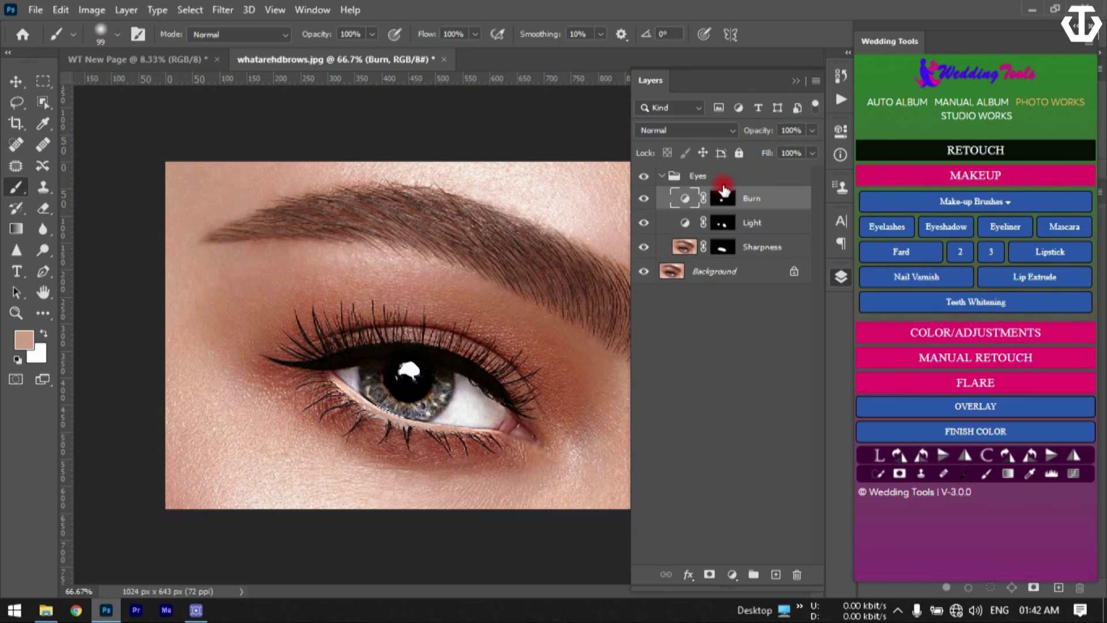
{"action": "left_click", "coordinate": [662, 179]}
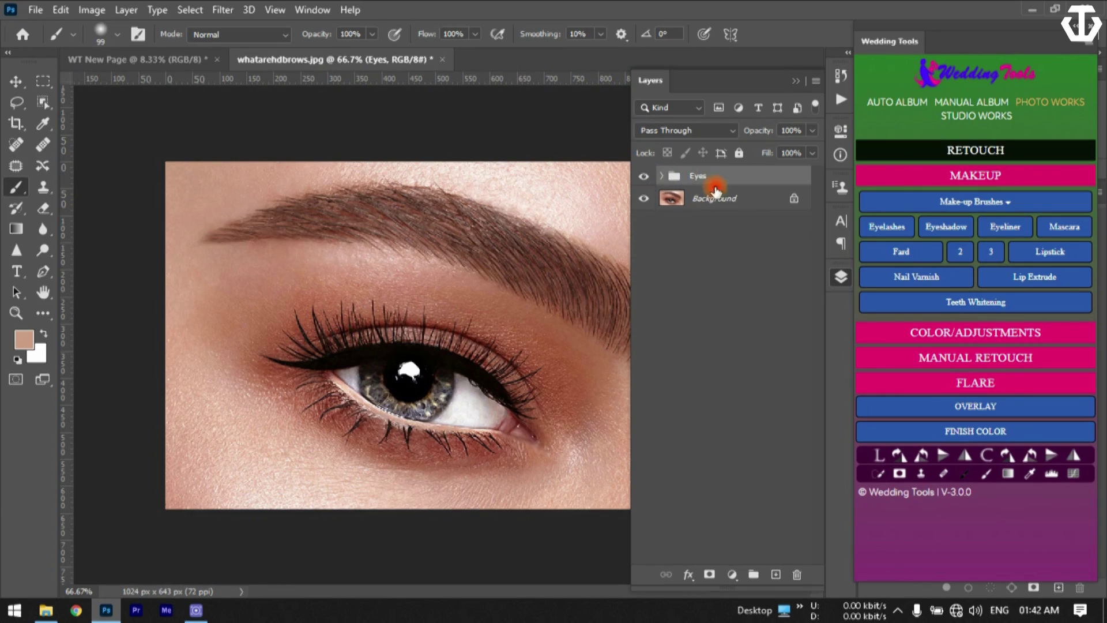
{"action": "left_click", "coordinate": [745, 202]}
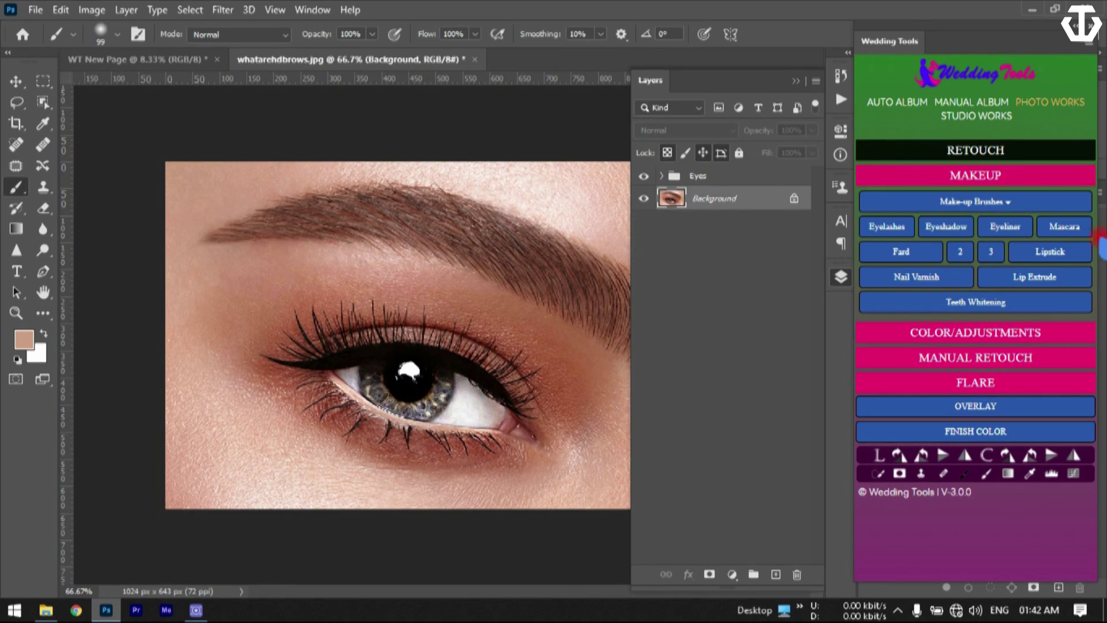
{"action": "left_click", "coordinate": [991, 218]}
{"action": "left_click", "coordinate": [982, 290]}
- Expand the Wedding Tools brush group and pick several of its brushes in turn, including WT_brush_2, WT_brush_4 and WT_brush_6
{"action": "left_click", "coordinate": [118, 33]}
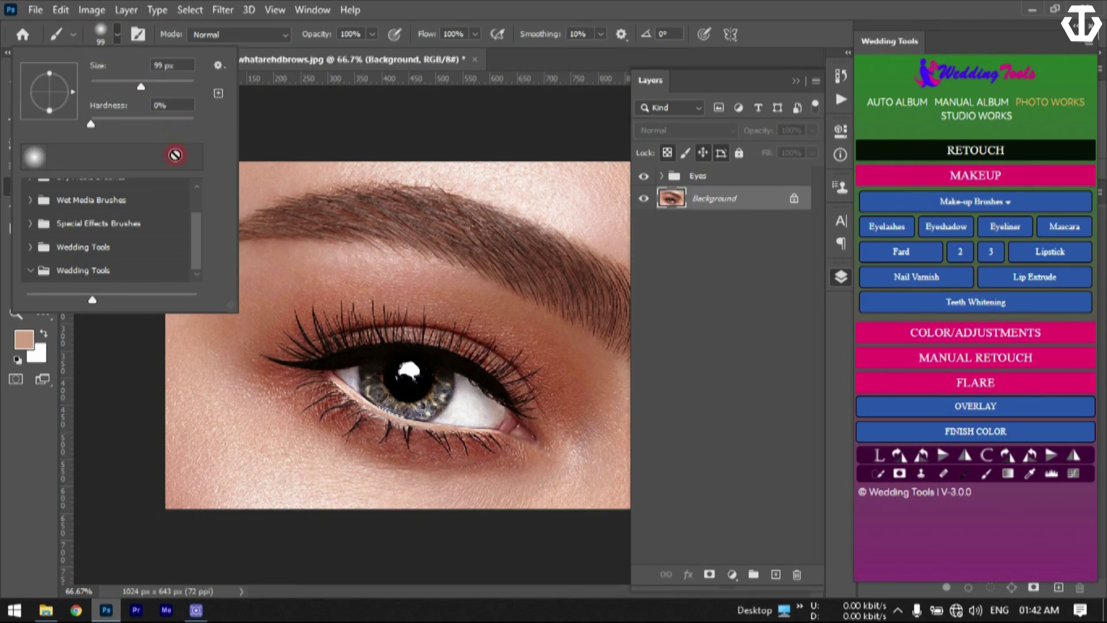
{"action": "left_click", "coordinate": [31, 248]}
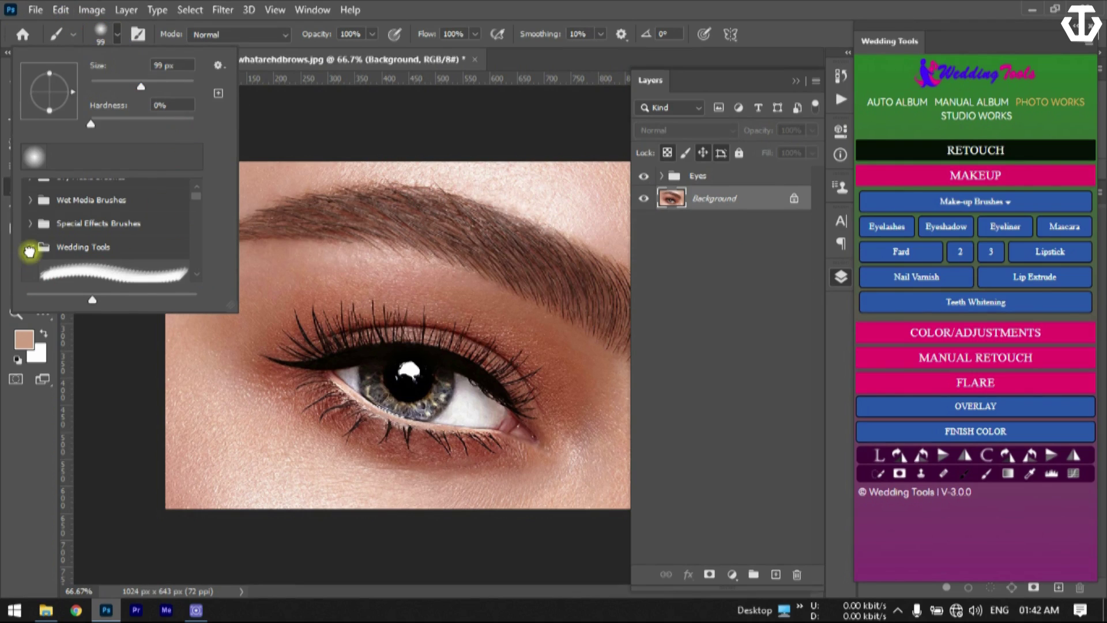
{"action": "scroll", "coordinate": [145, 248], "scroll_direction": "down", "scroll_amount": 3}
{"action": "left_click", "coordinate": [128, 266]}
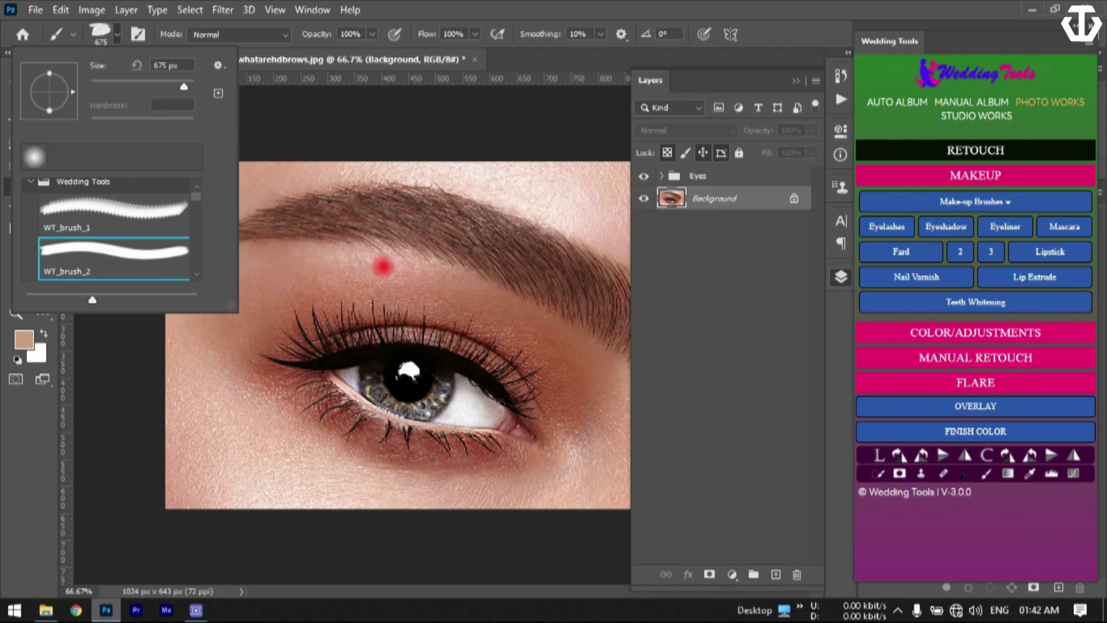
{"action": "scroll", "coordinate": [114, 242], "scroll_direction": "down", "scroll_amount": 2}
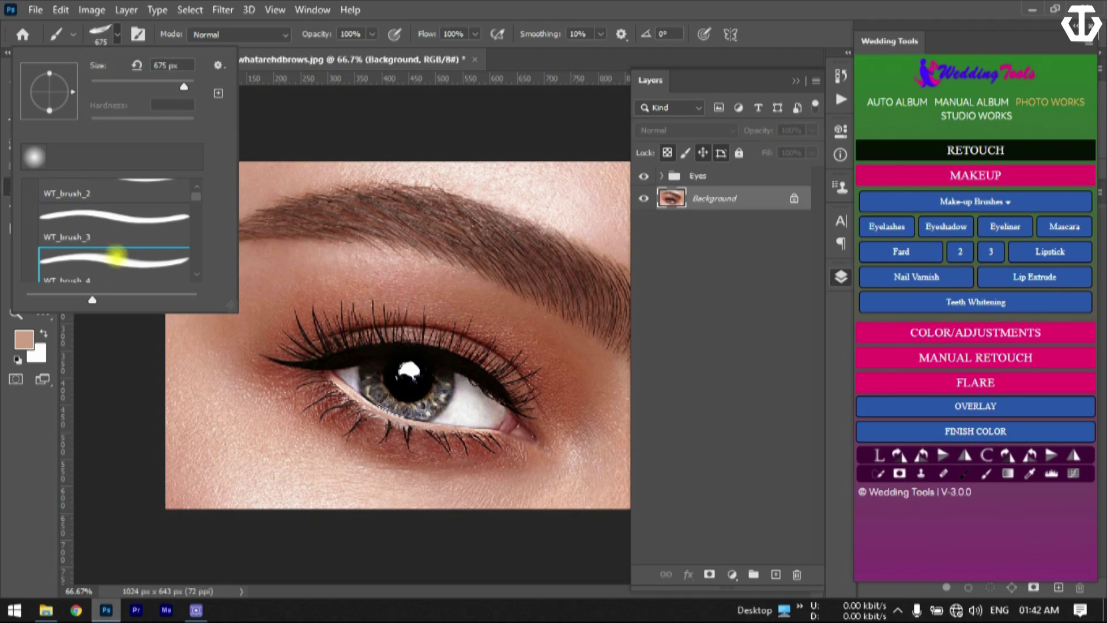
{"action": "left_click", "coordinate": [438, 282]}
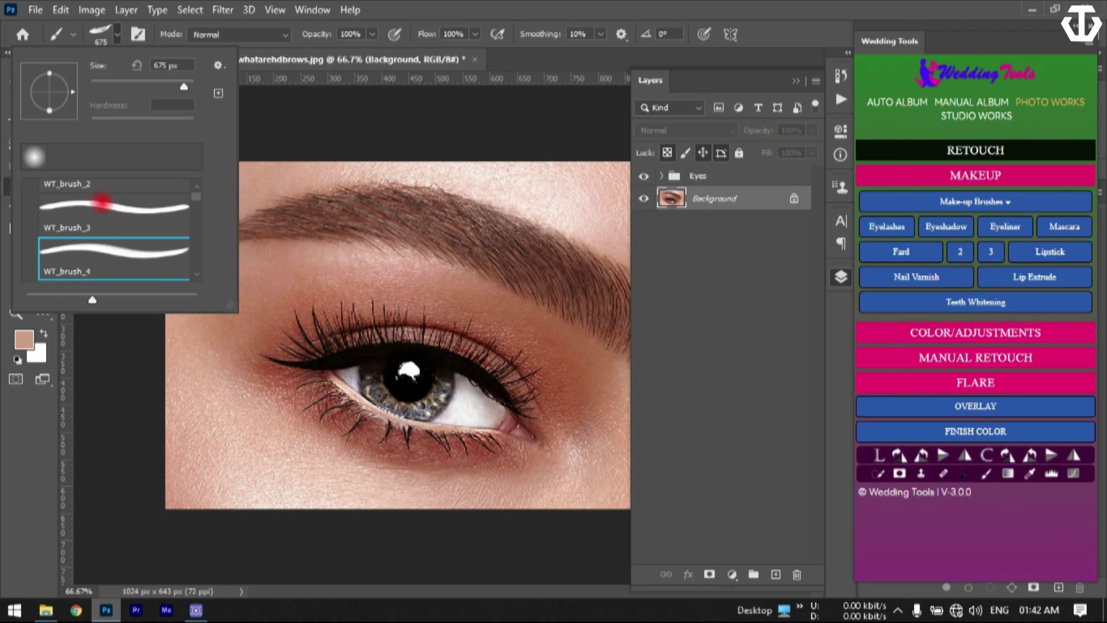
{"action": "scroll", "coordinate": [113, 247], "scroll_direction": "down", "scroll_amount": 2}
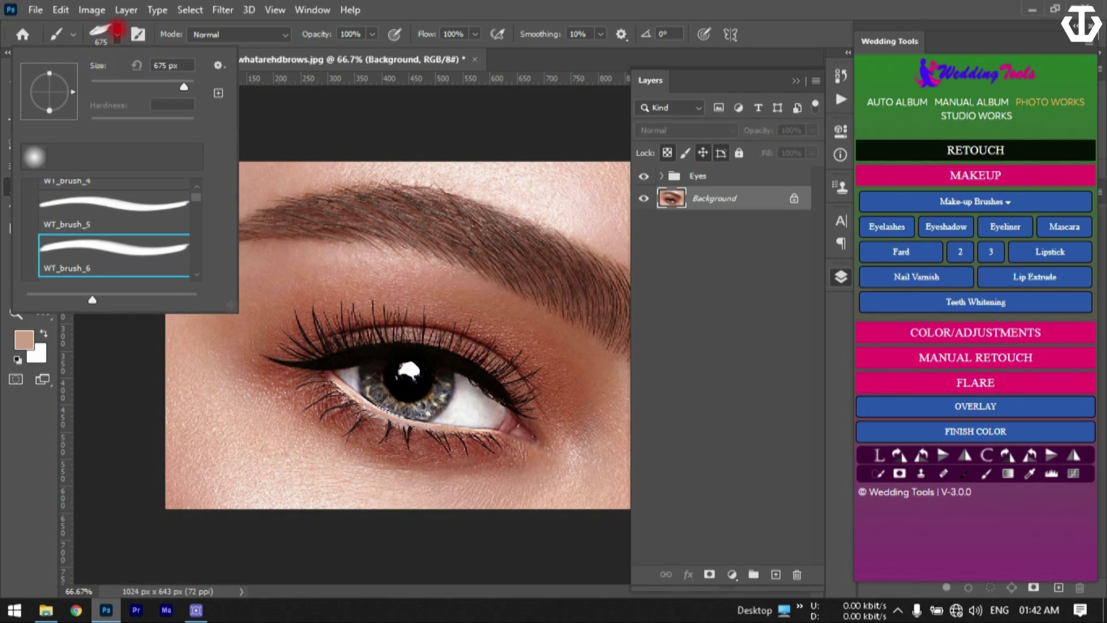
{"action": "left_click", "coordinate": [103, 33]}
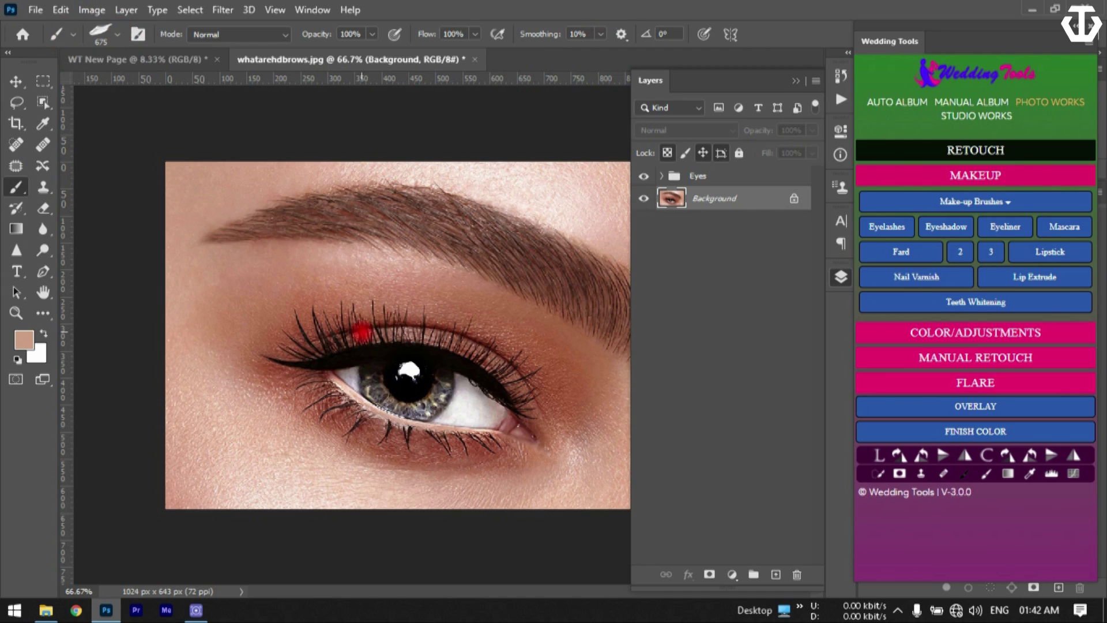
- Look over the Make-up Brushes collection and switch the Wedding Tools panel from the Makeup section to Color/Adjustments
{"action": "left_click", "coordinate": [931, 200]}
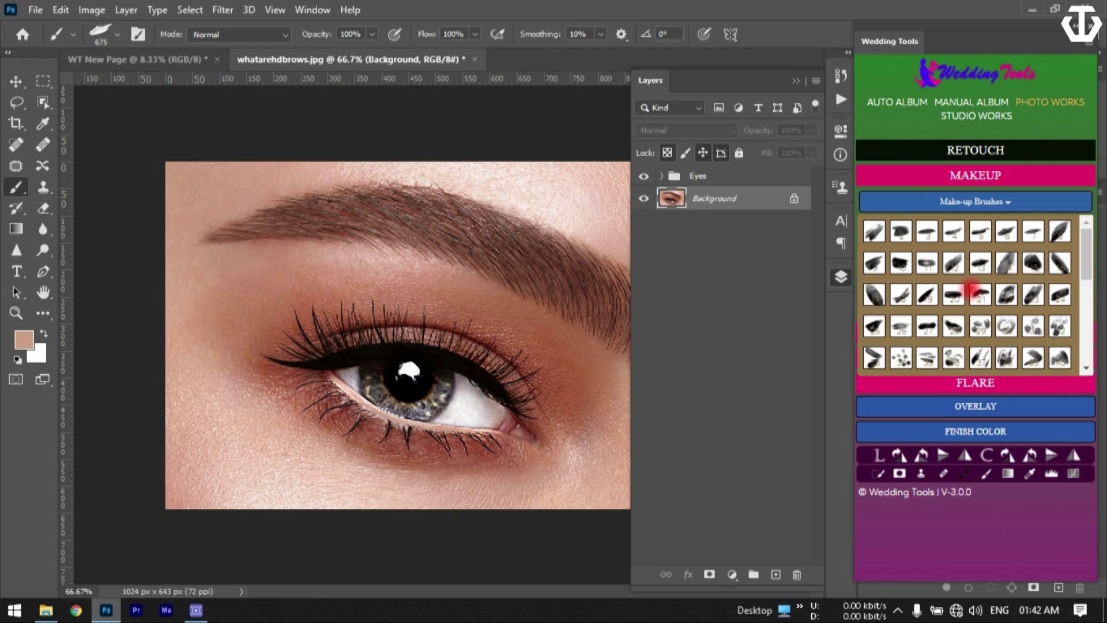
{"action": "left_click", "coordinate": [1005, 326]}
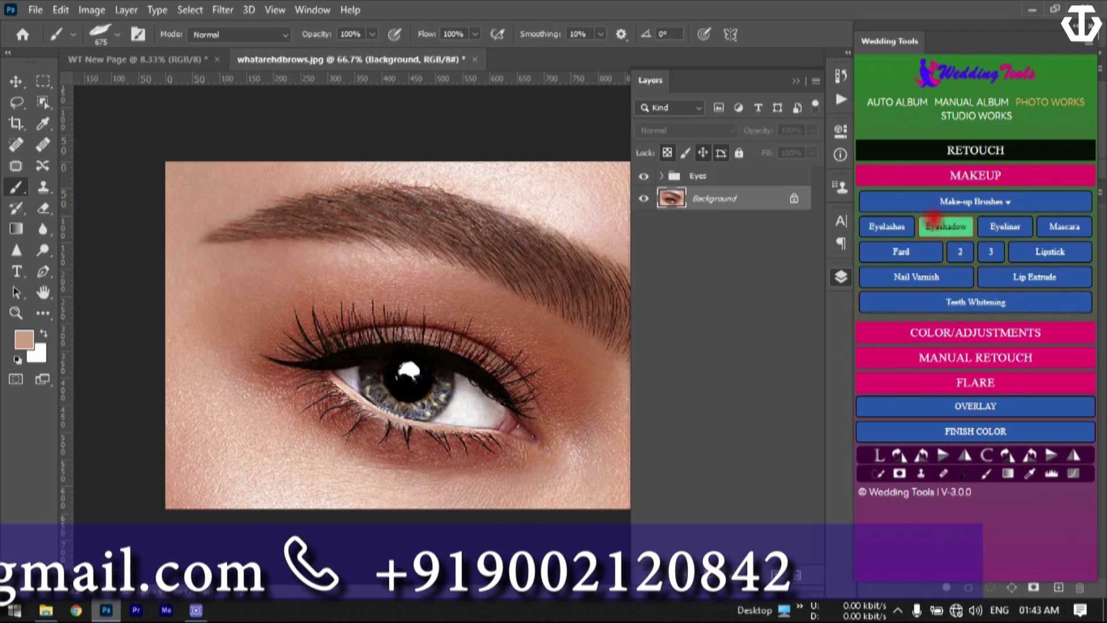
{"action": "left_click", "coordinate": [933, 184]}
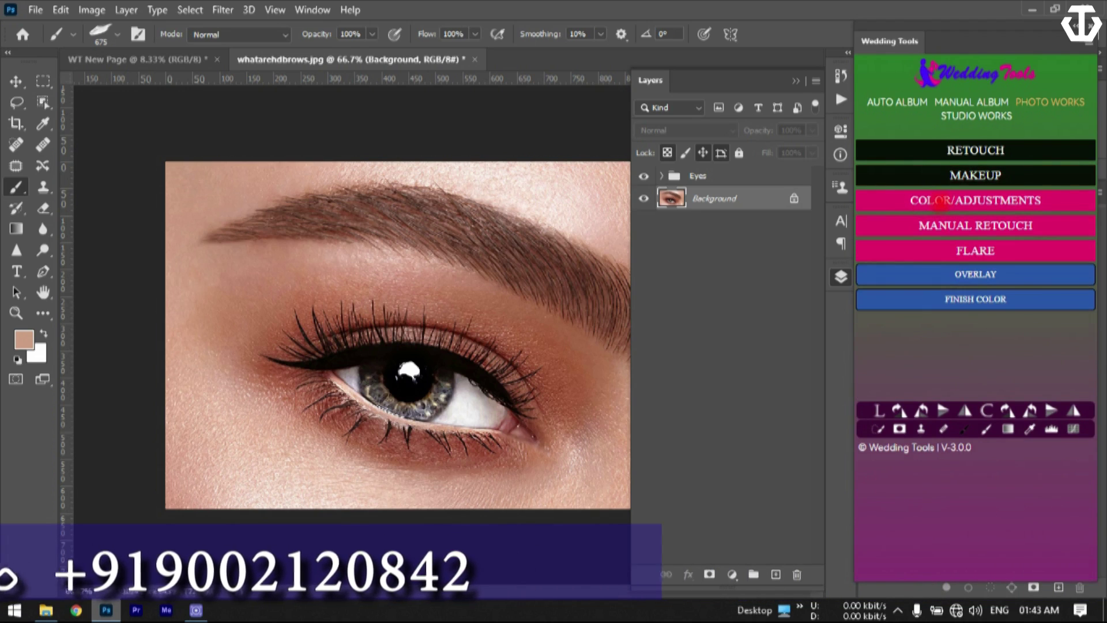
{"action": "left_click", "coordinate": [934, 200]}
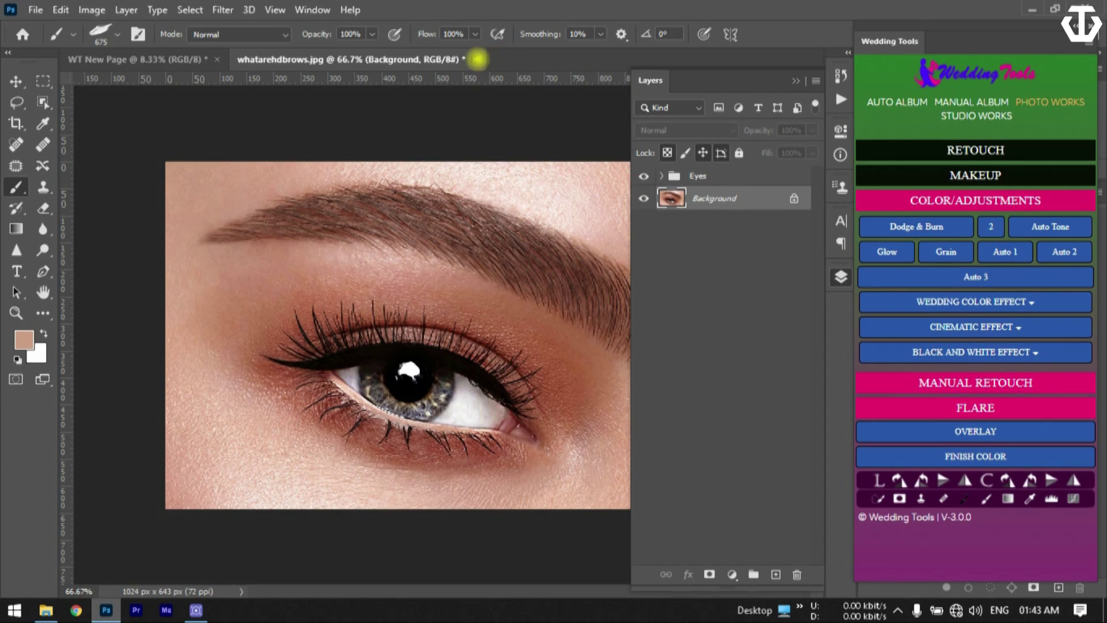
- Close the eye photo document whatarehdbrows.jpg
{"action": "left_click", "coordinate": [475, 59]}
{"action": "left_click", "coordinate": [574, 233]}
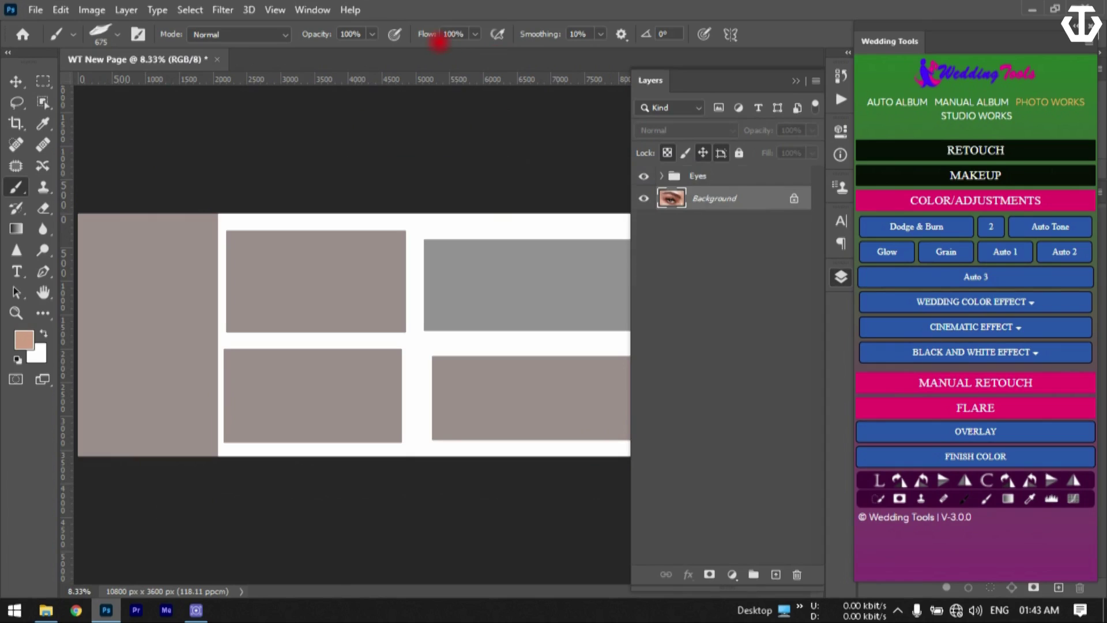
- Open pexels-dreamlens-production-3711700 from the Vertical folder inside Row Image on the Desktop
{"action": "right_click", "coordinate": [486, 59]}
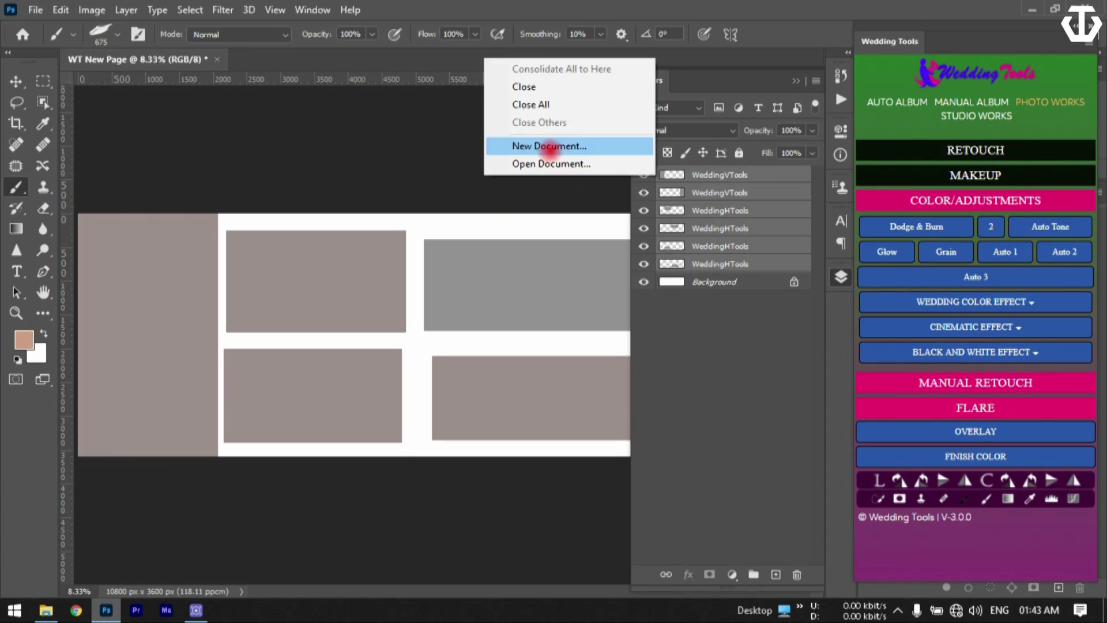
{"action": "left_click", "coordinate": [553, 164]}
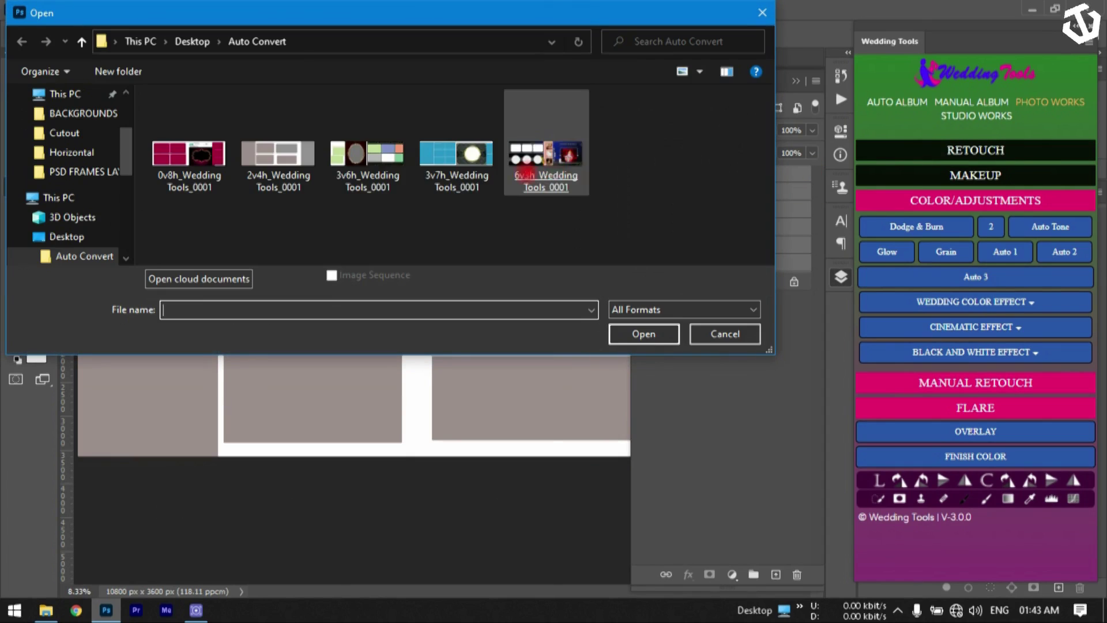
{"action": "left_click_drag", "start_coordinate": [372, 20], "coordinate": [677, 112]}
{"action": "left_click", "coordinate": [498, 132]}
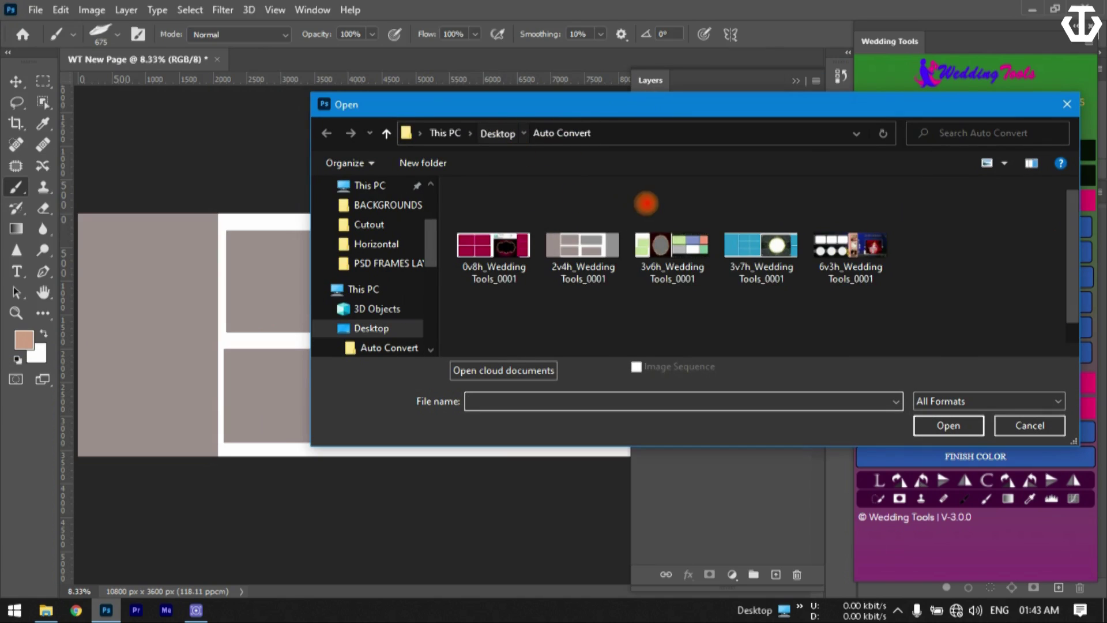
{"action": "double_click", "coordinate": [898, 265]}
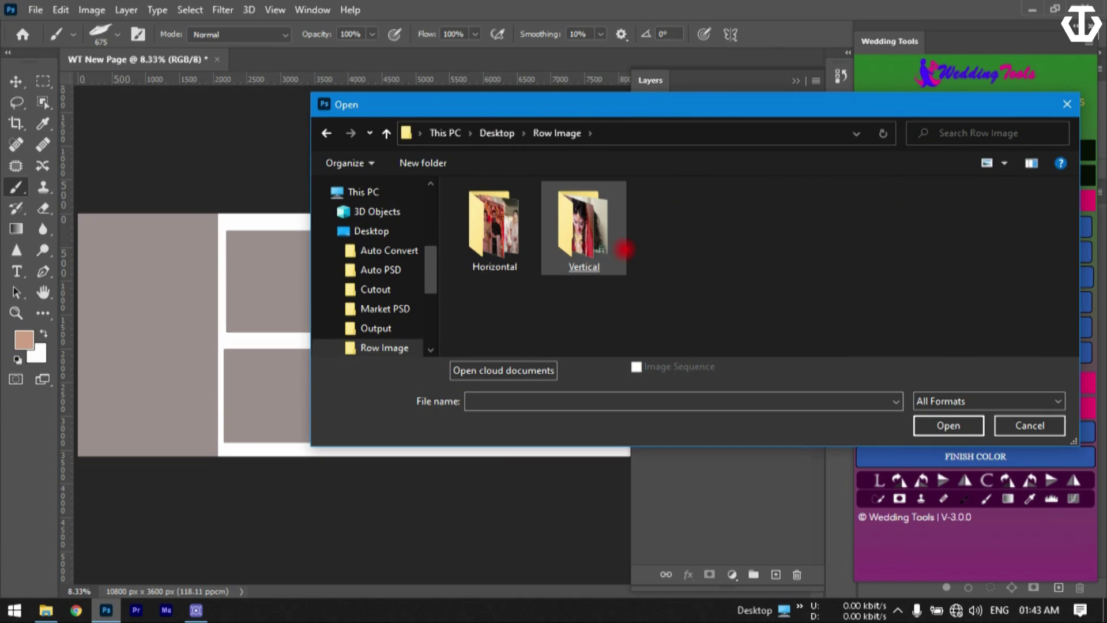
{"action": "double_click", "coordinate": [622, 244]}
{"action": "left_click", "coordinate": [620, 249]}
{"action": "scroll", "coordinate": [842, 242], "scroll_direction": "down", "scroll_amount": 2}
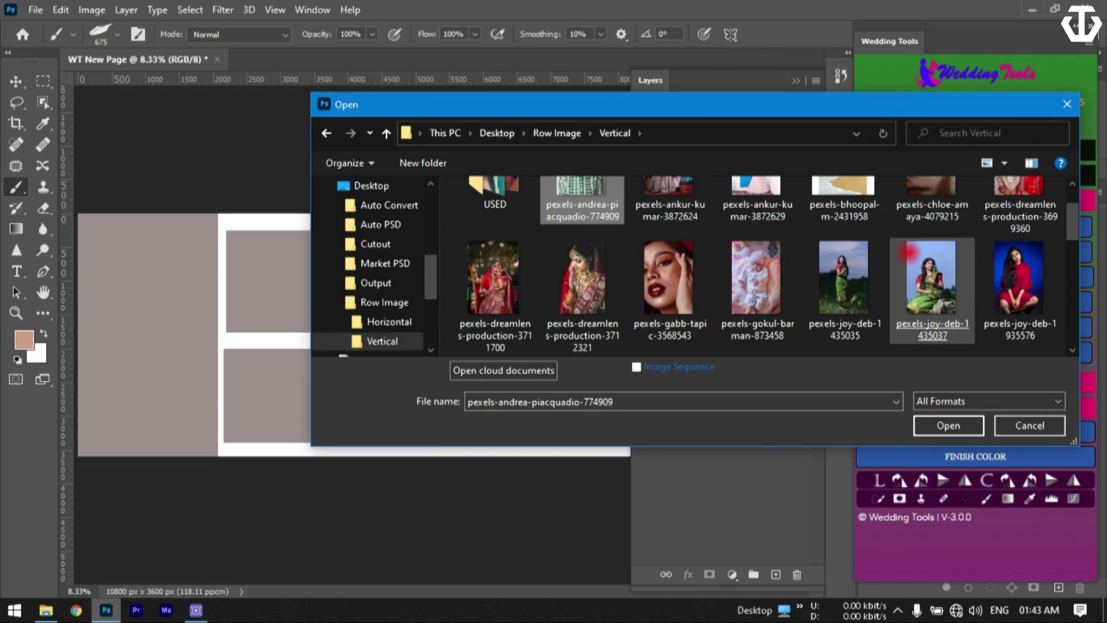
{"action": "left_click", "coordinate": [911, 260]}
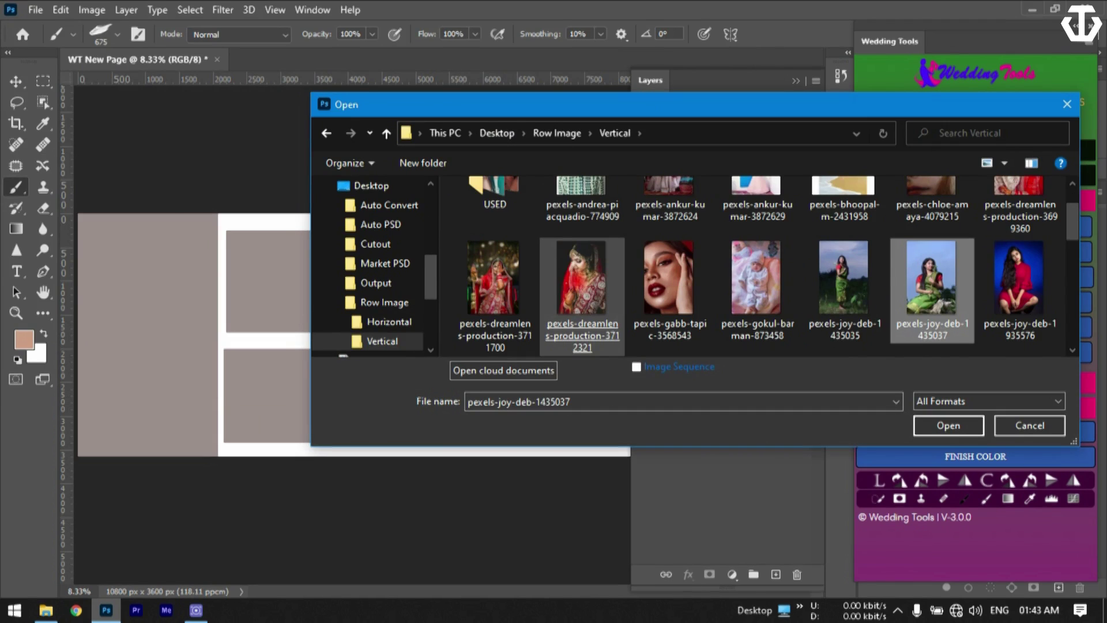
{"action": "double_click", "coordinate": [562, 337]}
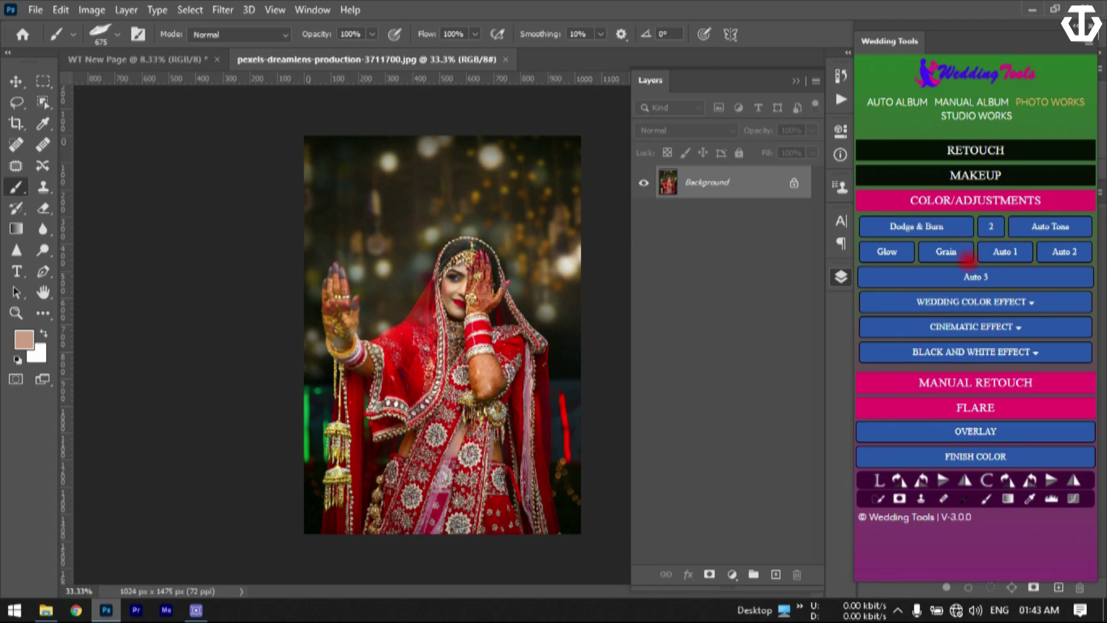
- Run the Auto 1 color adjustment on the bride photo and accept its blending options with opacity at 100%
{"action": "left_click", "coordinate": [1007, 252]}
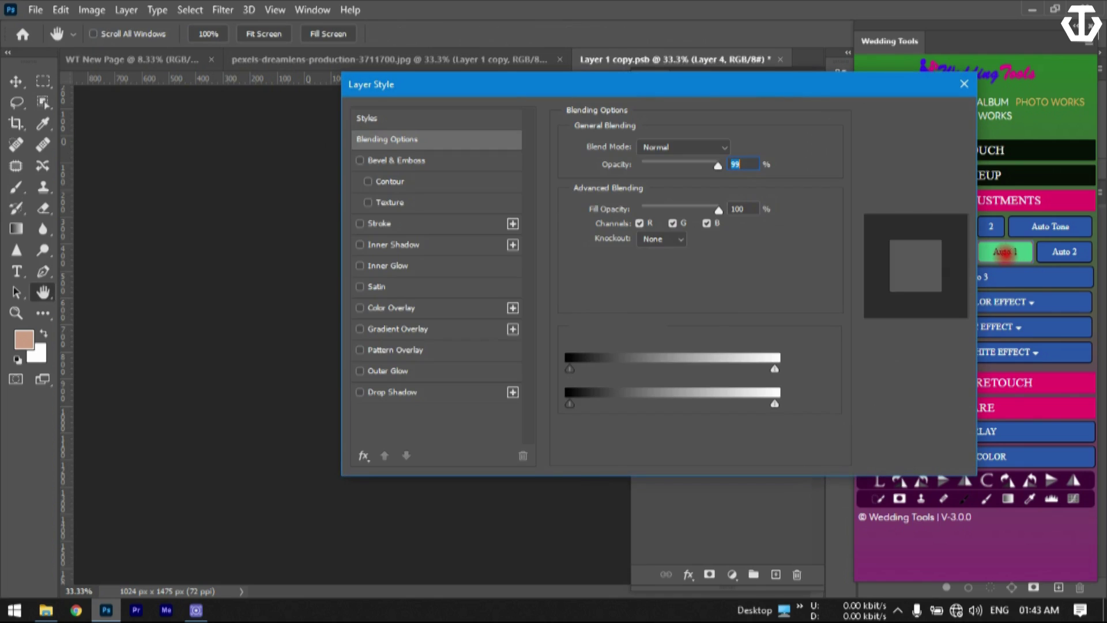
{"action": "left_click_drag", "start_coordinate": [741, 79], "coordinate": [925, 143]}
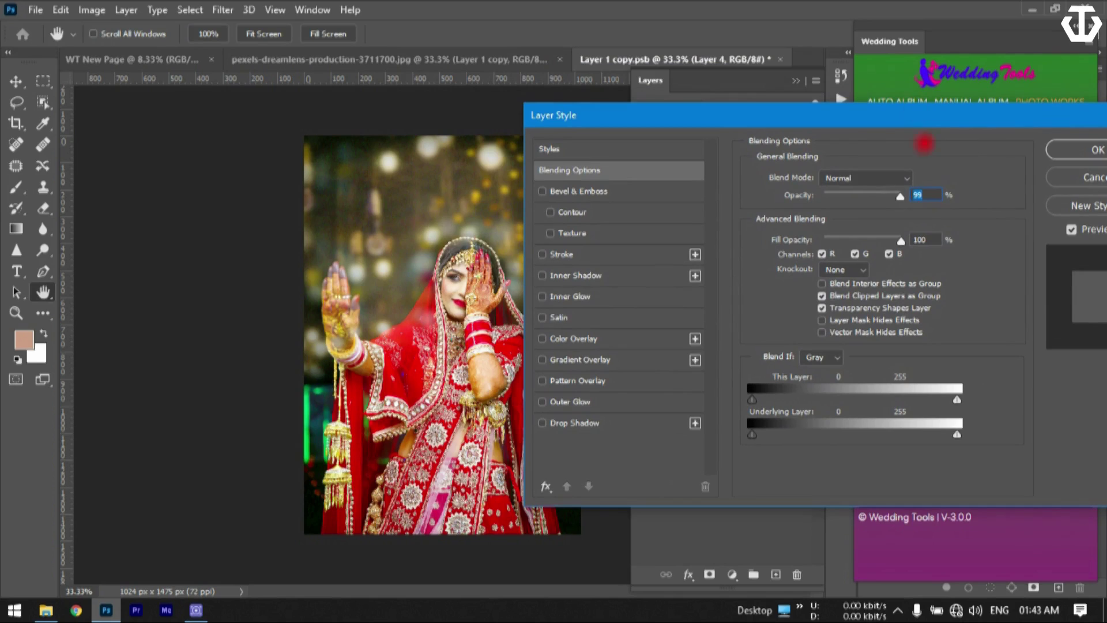
{"action": "mouse_move", "coordinate": [900, 198]}
{"action": "left_mouse_down"}
{"action": "mouse_move", "coordinate": [939, 194]}
{"action": "mouse_move", "coordinate": [914, 195]}
{"action": "left_mouse_up"}
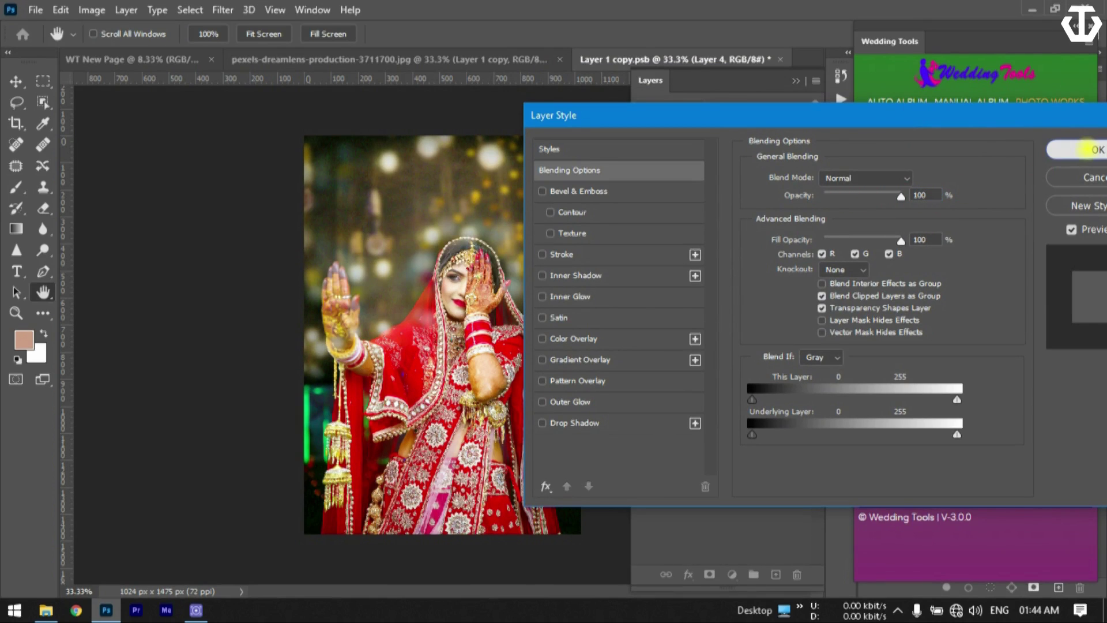
{"action": "key", "text": "Return"}
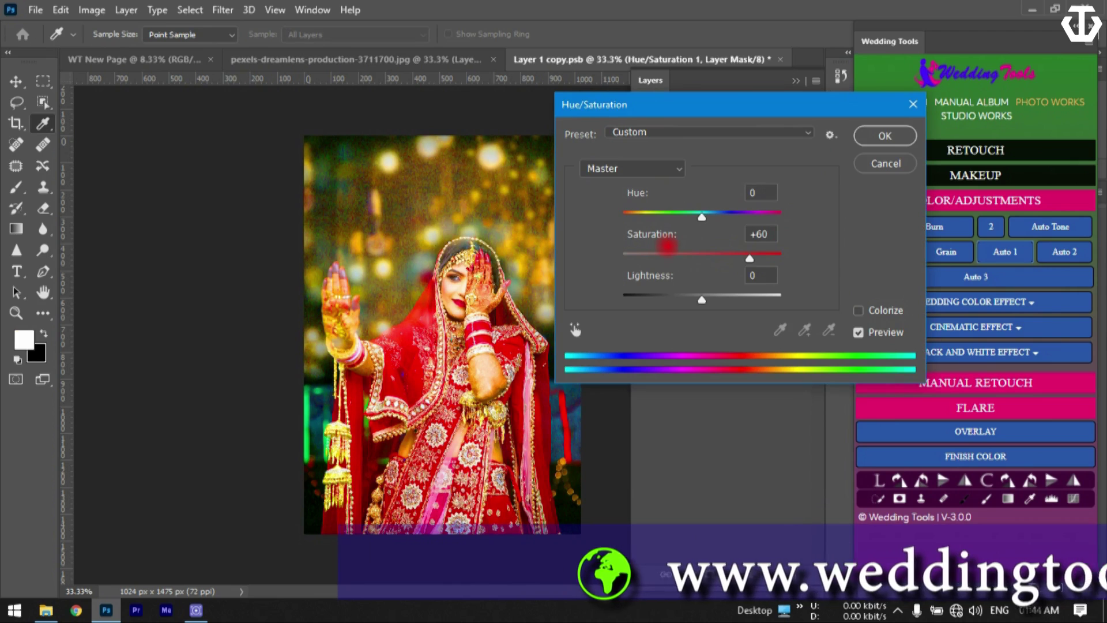
- Set the Auto 1 Hue/Saturation adjustment to hue -20 and saturation +30, and accept it
{"action": "left_click_drag", "start_coordinate": [700, 217], "coordinate": [686, 215]}
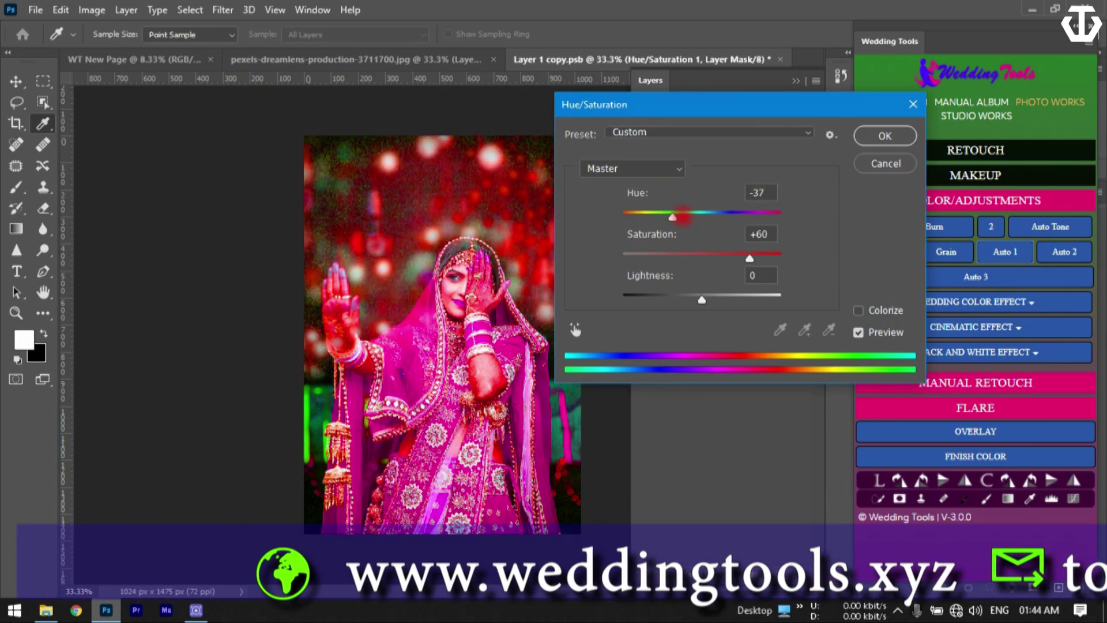
{"action": "left_click_drag", "start_coordinate": [750, 258], "coordinate": [725, 254]}
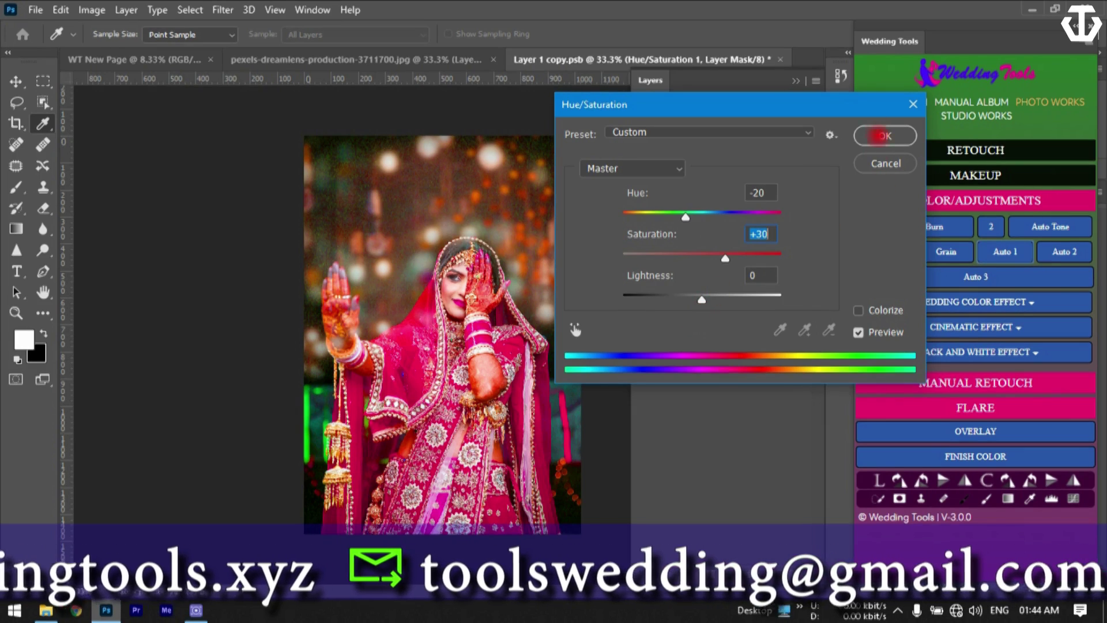
{"action": "left_click", "coordinate": [881, 137]}
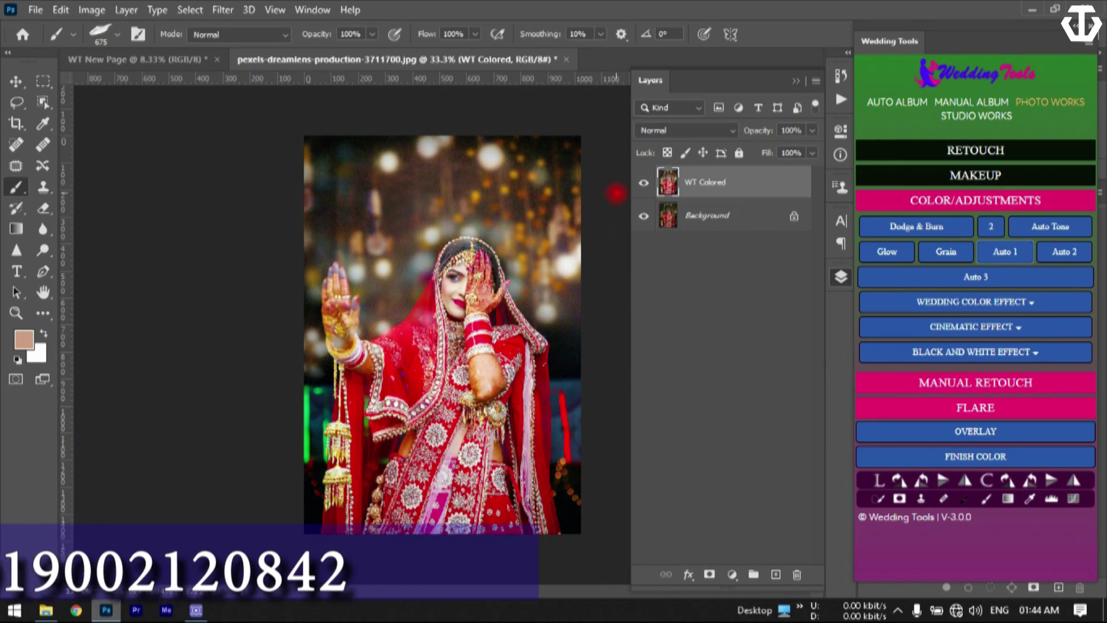
- Compare the WT Colored layer with the original by hiding and showing it, and delete the layer
{"action": "left_click", "coordinate": [644, 183]}
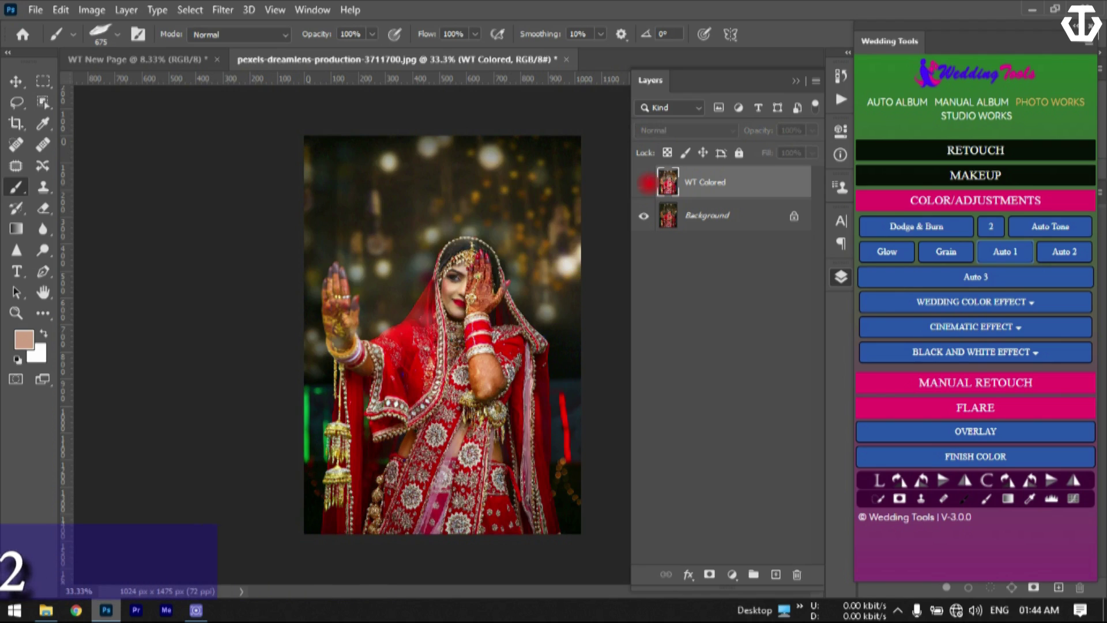
{"action": "left_click", "coordinate": [644, 183]}
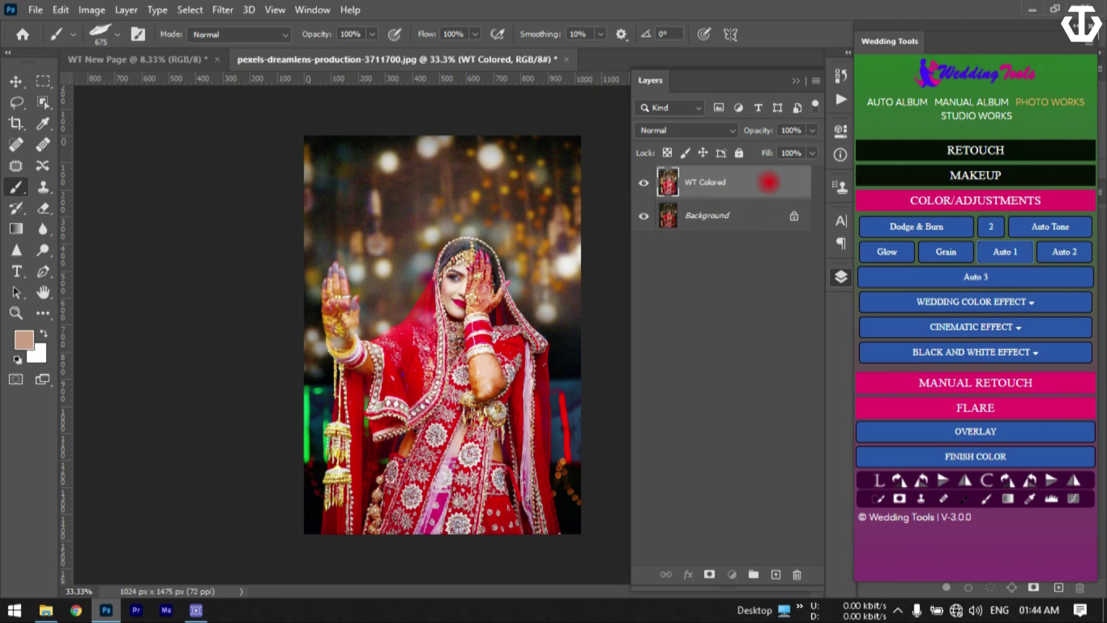
{"action": "key", "text": "Delete"}
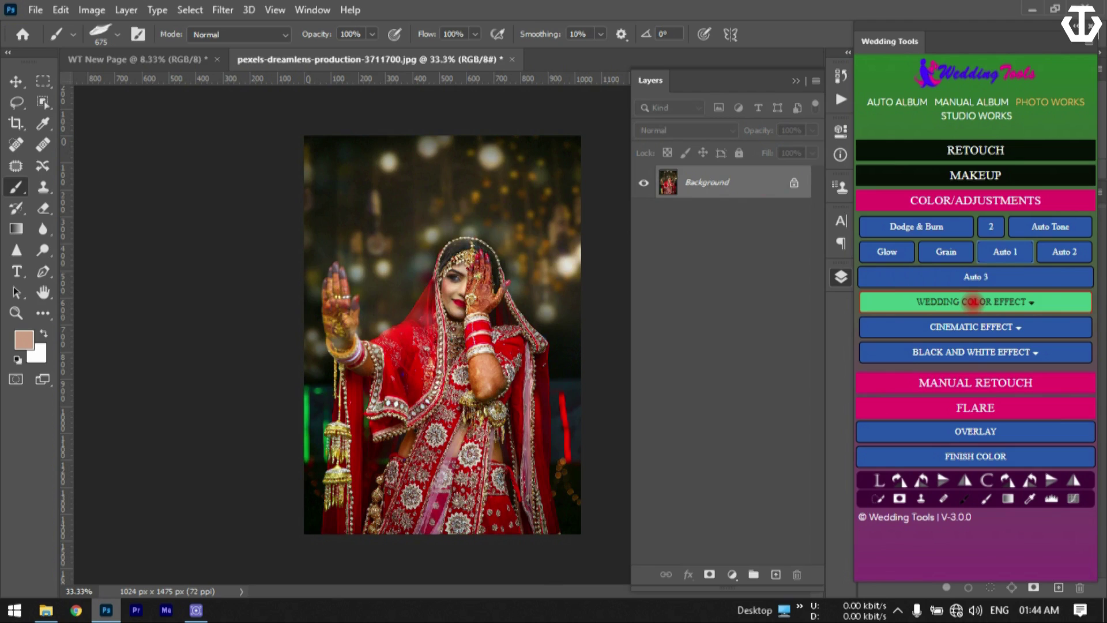
- Try the Gold Teal wedding color effect on the bride photo
{"action": "left_click", "coordinate": [973, 302]}
{"action": "scroll", "coordinate": [979, 404], "scroll_direction": "down", "scroll_amount": 2}
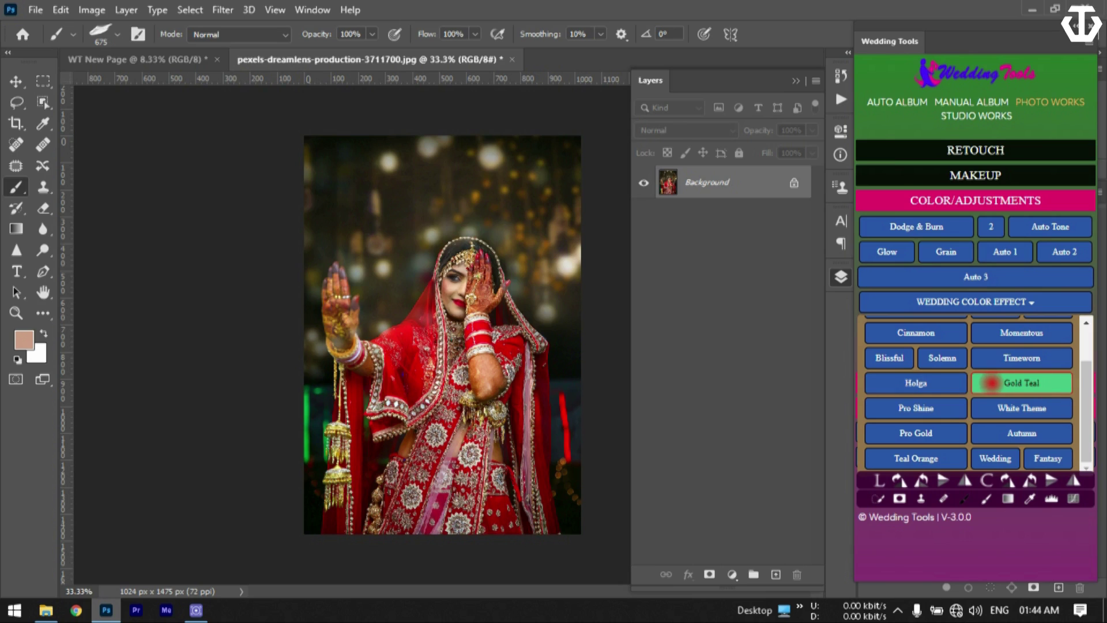
{"action": "left_click", "coordinate": [991, 383]}
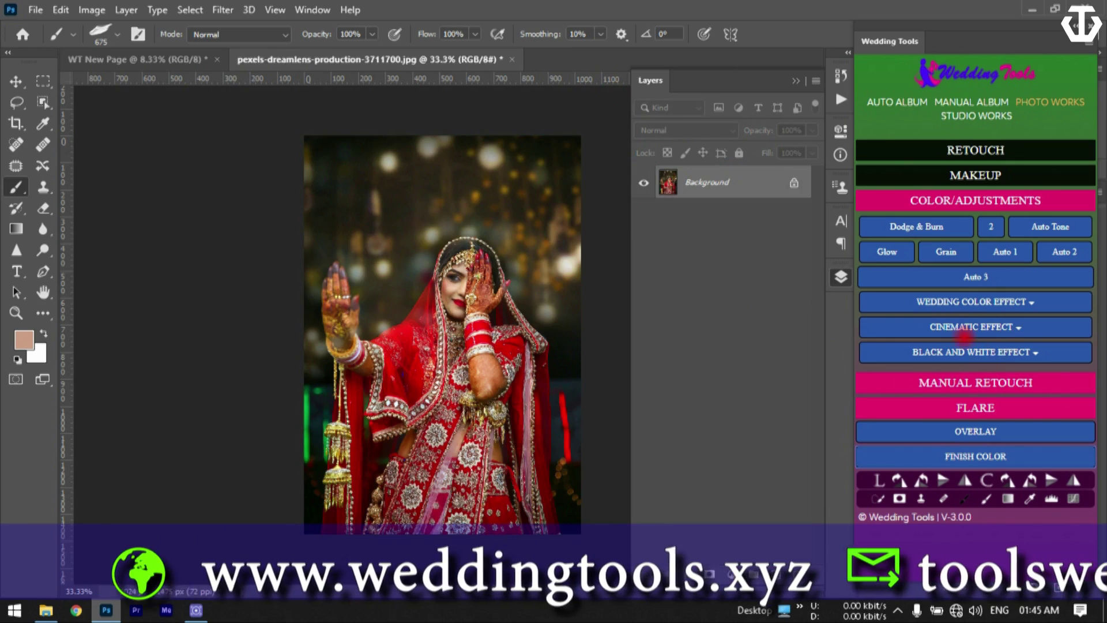
- Try the Red Teal Matt cinematic effect on the bride photo and delete the resulting WT Color layer
{"action": "left_click", "coordinate": [957, 327]}
{"action": "scroll", "coordinate": [980, 404], "scroll_direction": "down", "scroll_amount": 3}
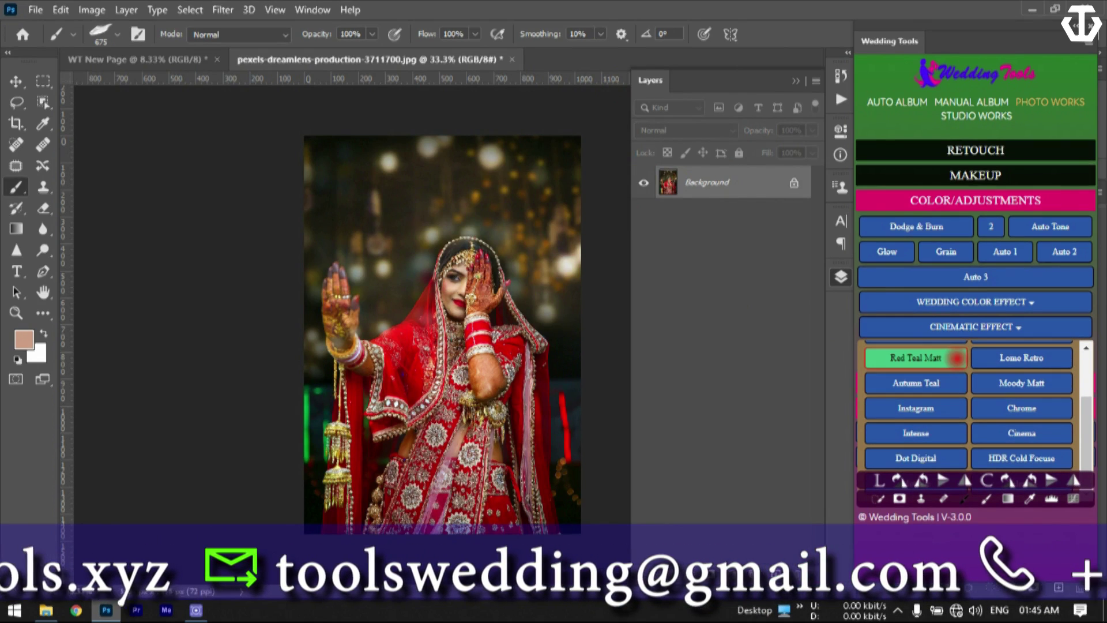
{"action": "left_click", "coordinate": [953, 359]}
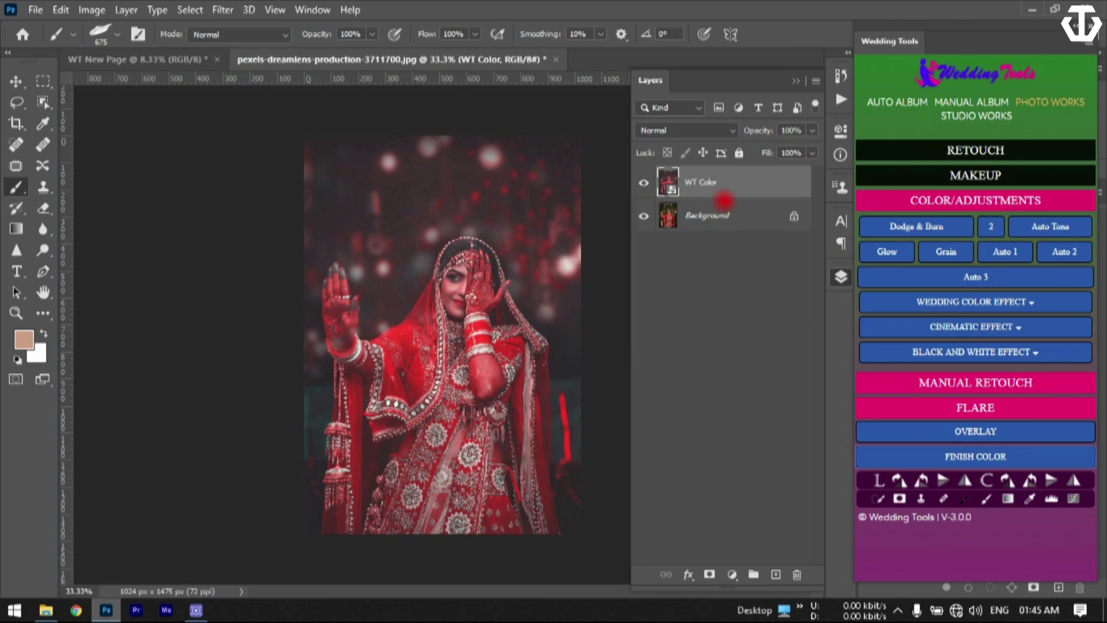
{"action": "key", "text": "Delete"}
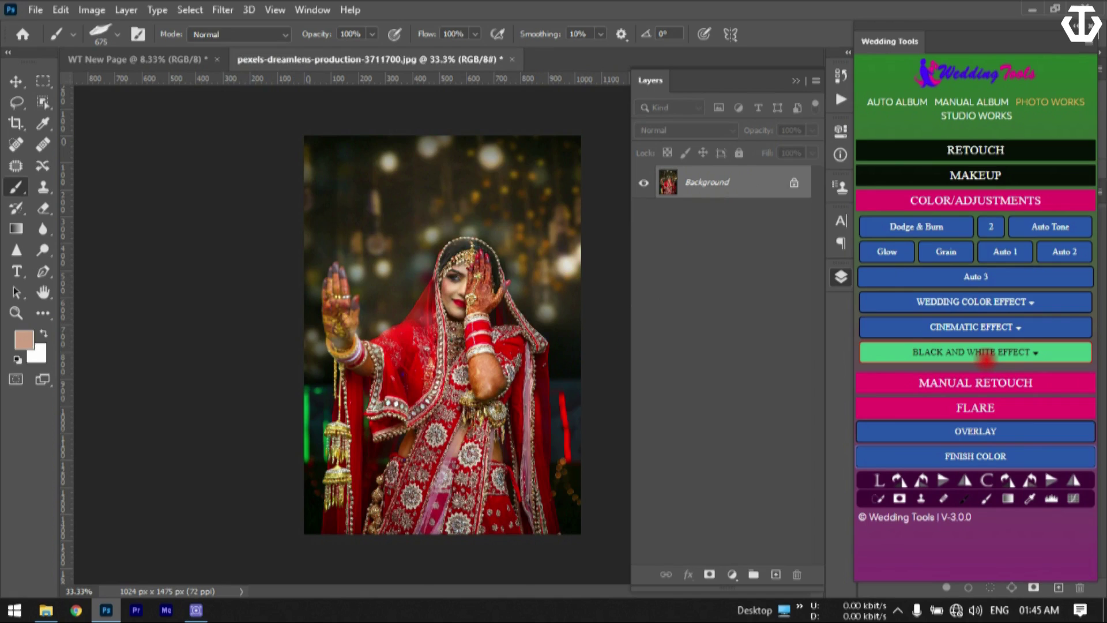
- Try black and white effect 6 with Finish Color, delete its layer, and try the Dramatic B & W effect
{"action": "left_click", "coordinate": [986, 353]}
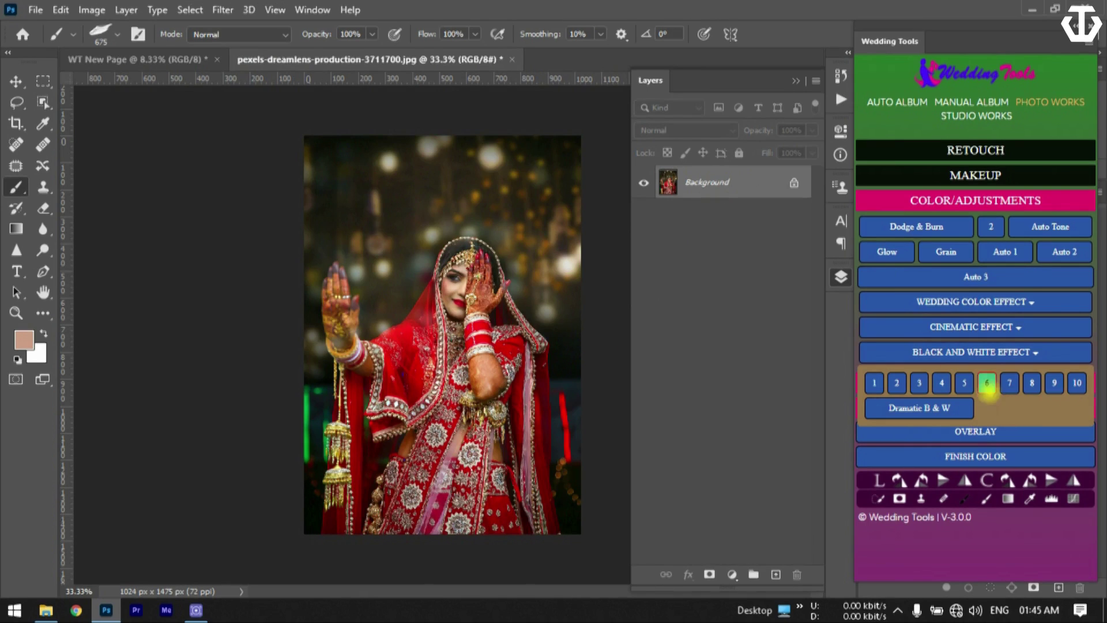
{"action": "left_click", "coordinate": [987, 382]}
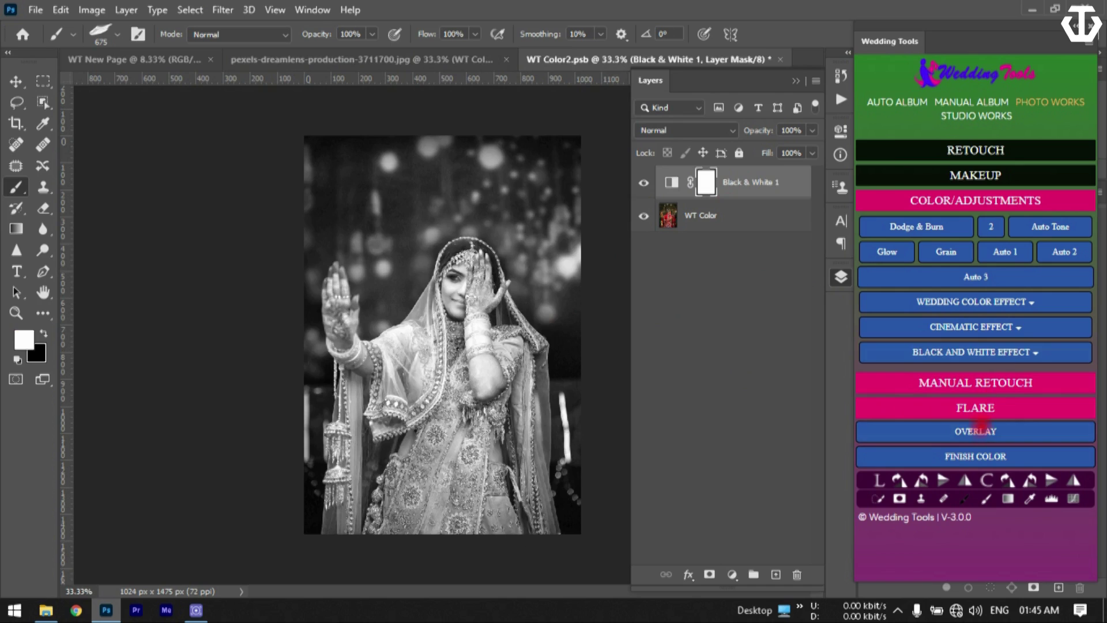
{"action": "left_click", "coordinate": [975, 456]}
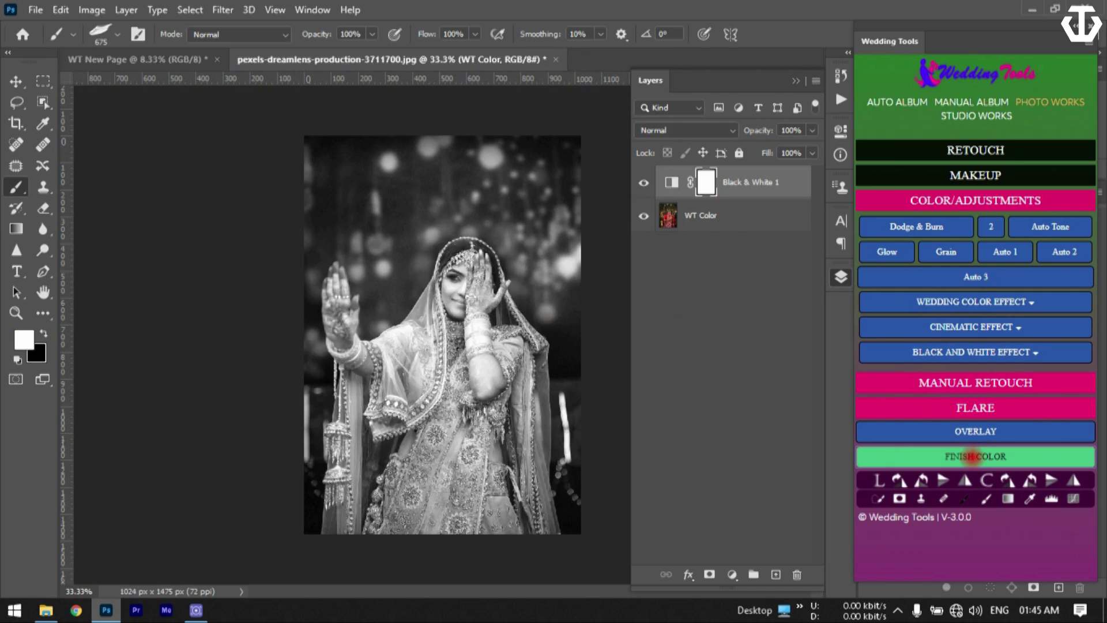
{"action": "key", "text": "Delete"}
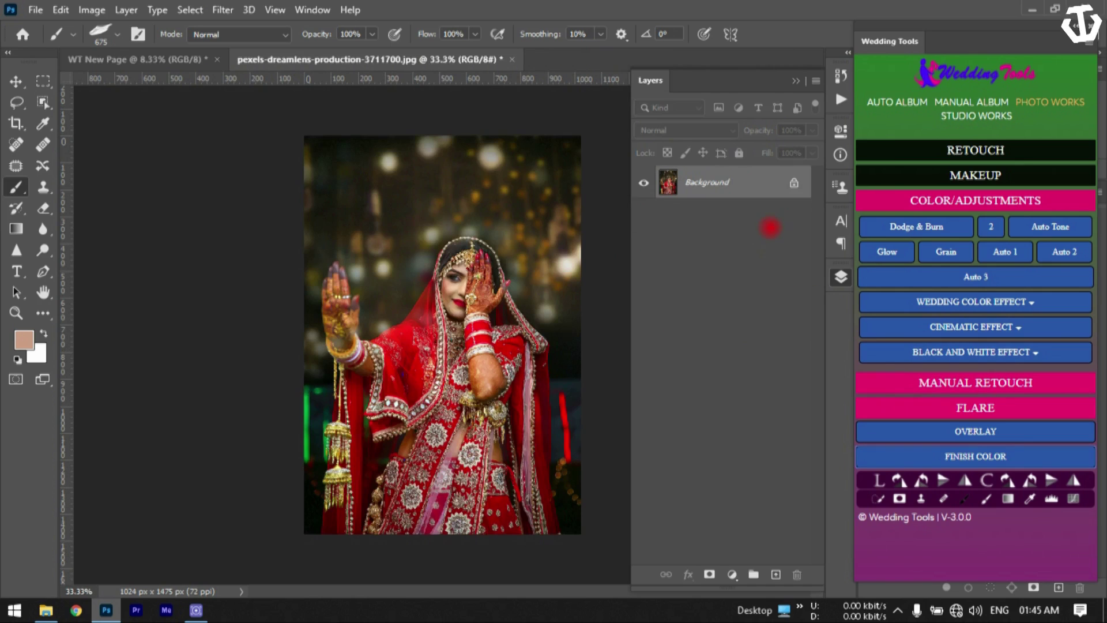
{"action": "left_click", "coordinate": [954, 356]}
{"action": "left_click", "coordinate": [932, 408]}
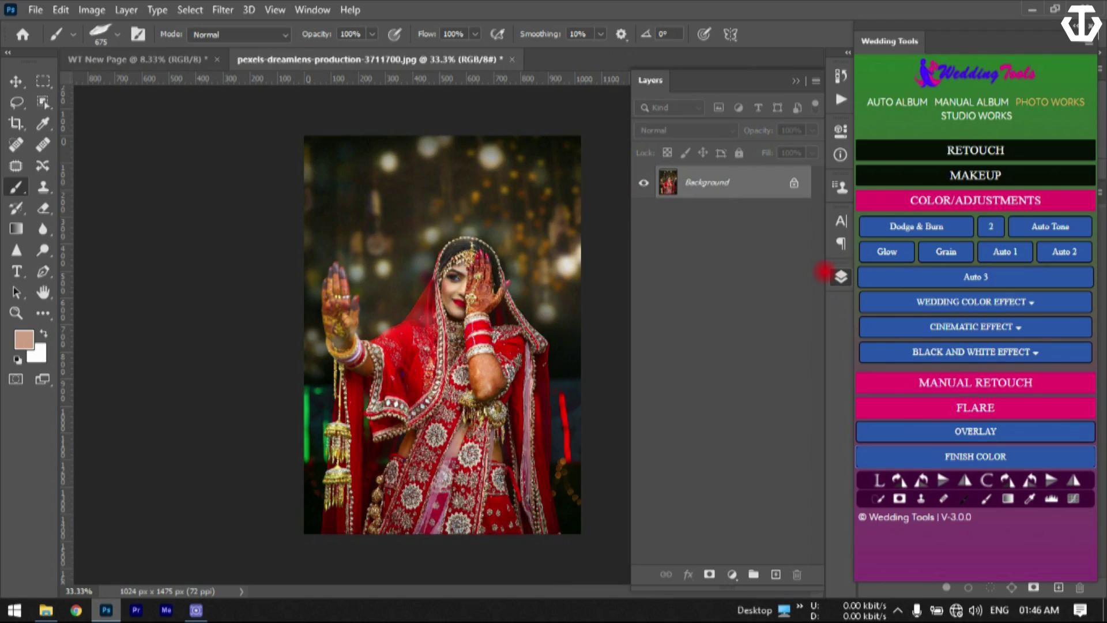
- Look over the Manual Retouch section of Wedding Tools and switch from Color/Adjustments to the Flare section
{"action": "left_click", "coordinate": [972, 199]}
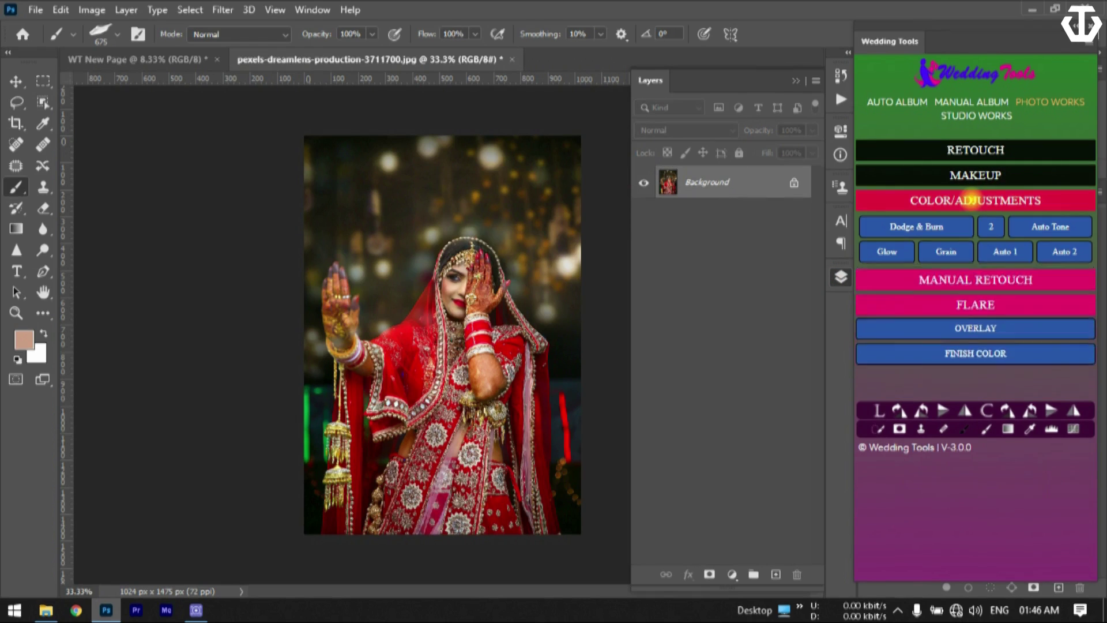
{"action": "left_click", "coordinate": [978, 225]}
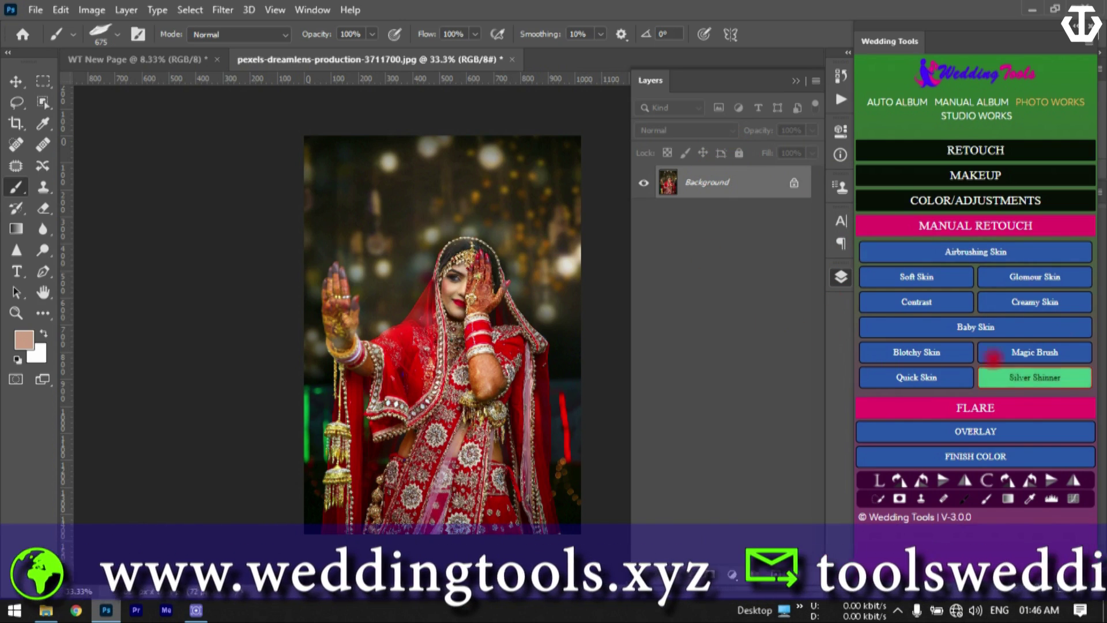
{"action": "left_click", "coordinate": [955, 230]}
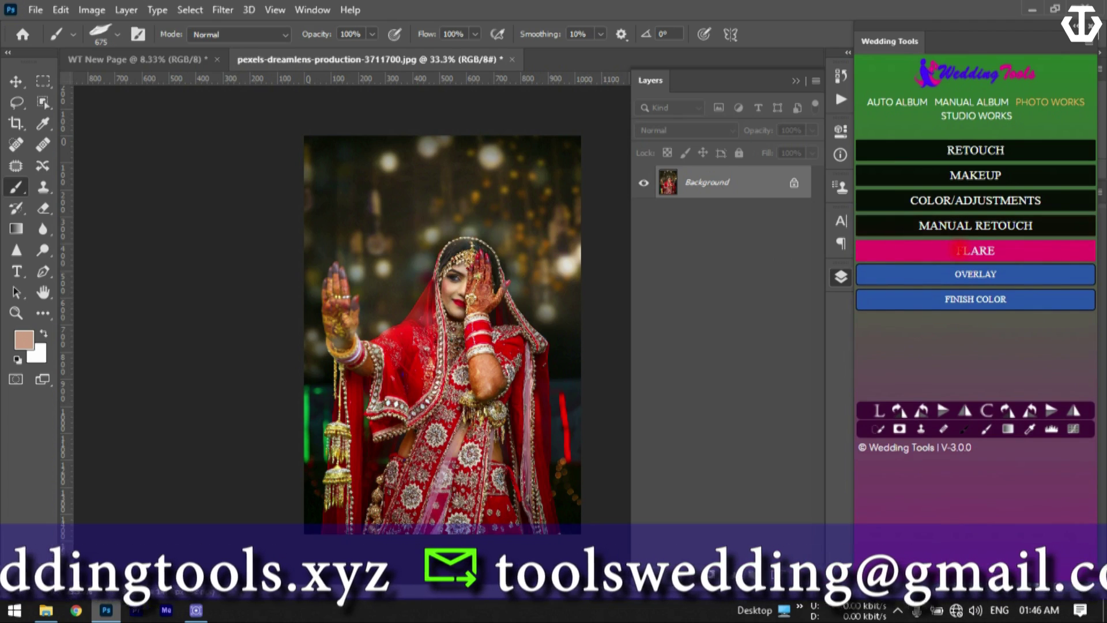
{"action": "left_click", "coordinate": [959, 251]}
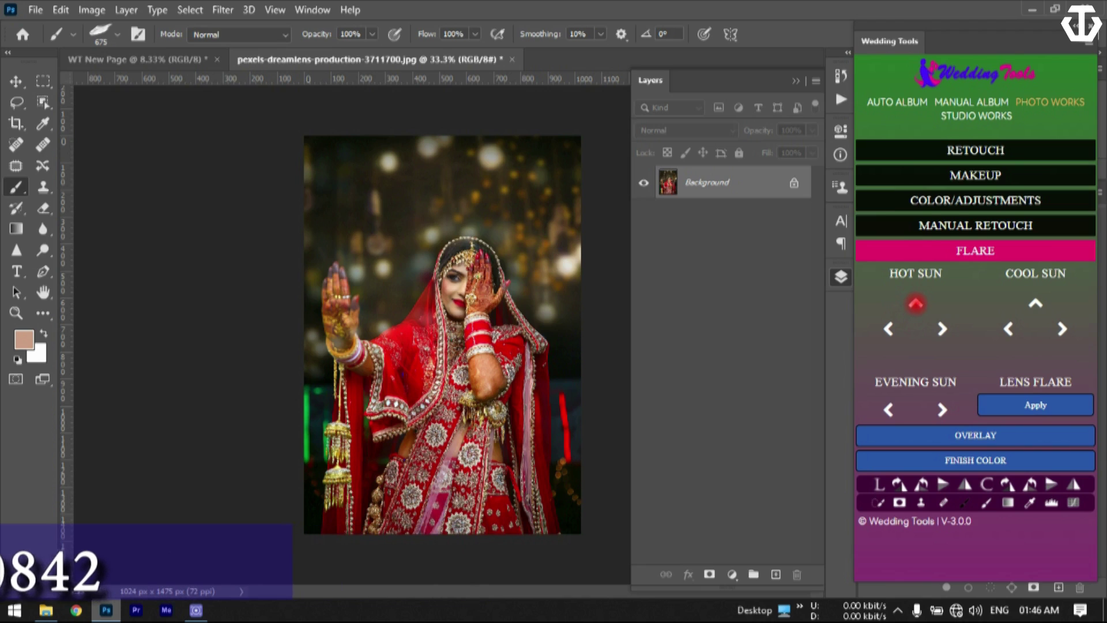
- Try the Hot Sun flare from the top of the bride photo and delete its layer
{"action": "left_click", "coordinate": [915, 304]}
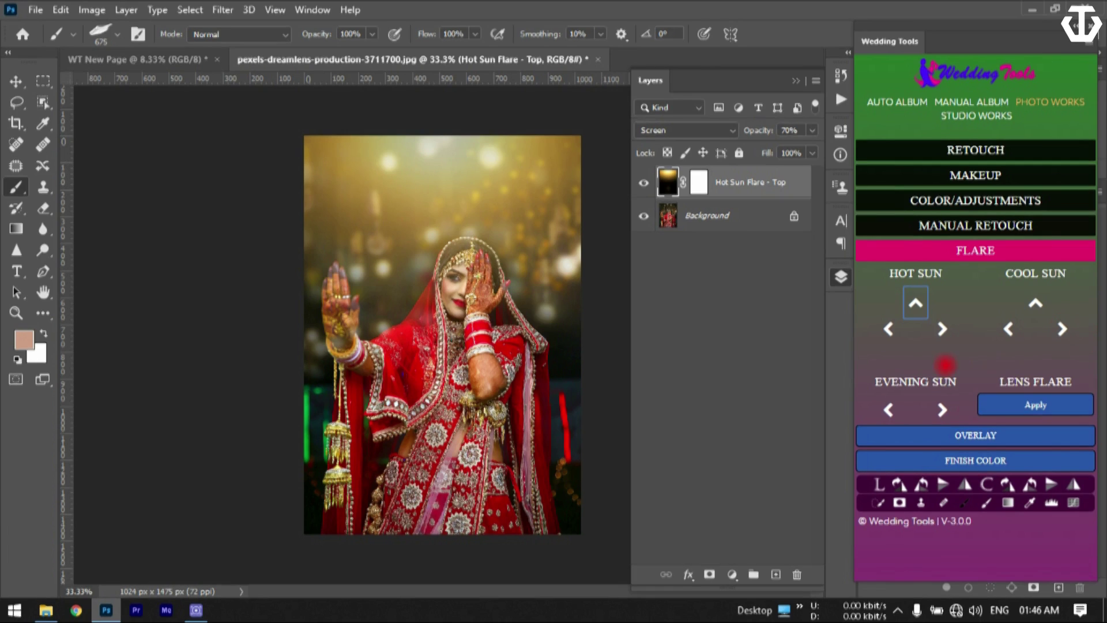
{"action": "key", "text": "Delete"}
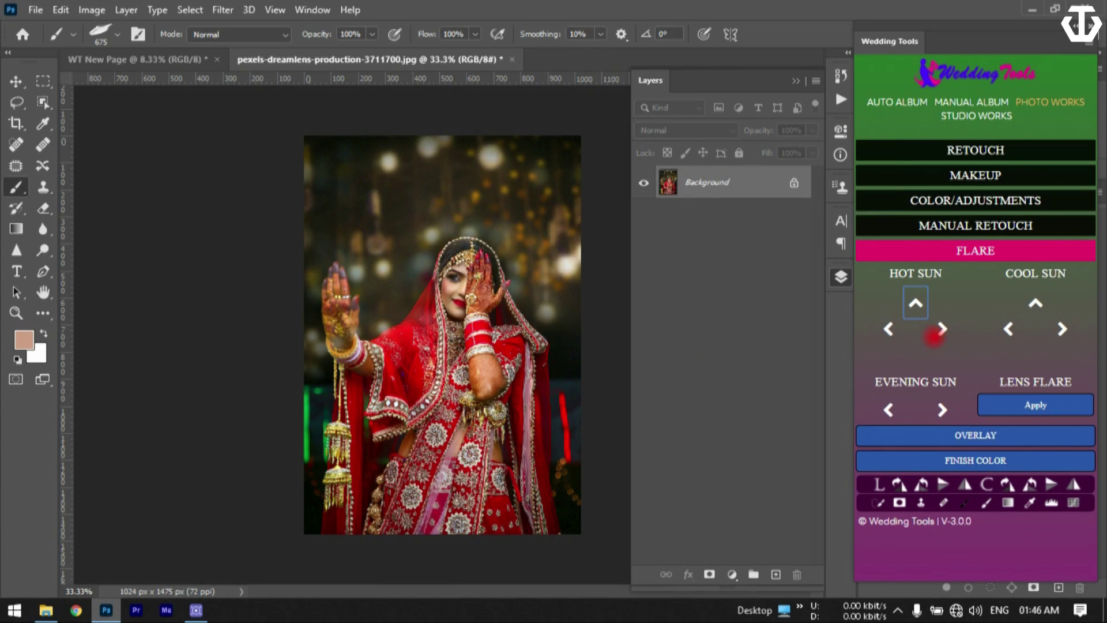
- Try a left Hot Sun flare with a 100% brightness, 50-300mm Zoom lens flare, and delete all three flare layers
{"action": "left_click", "coordinate": [890, 328]}
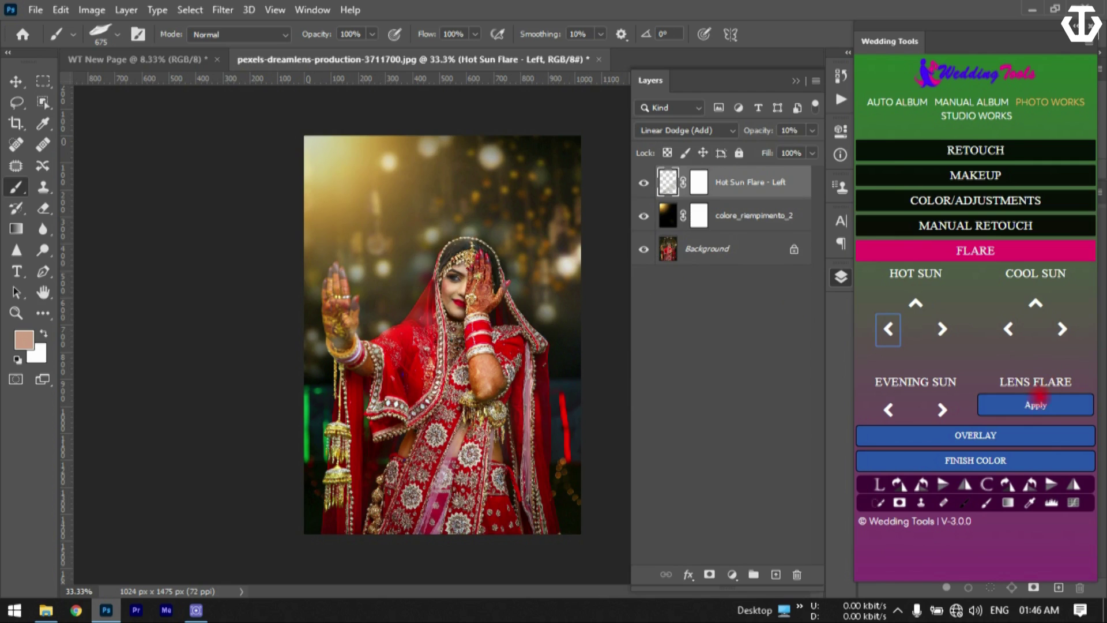
{"action": "left_click", "coordinate": [1011, 406]}
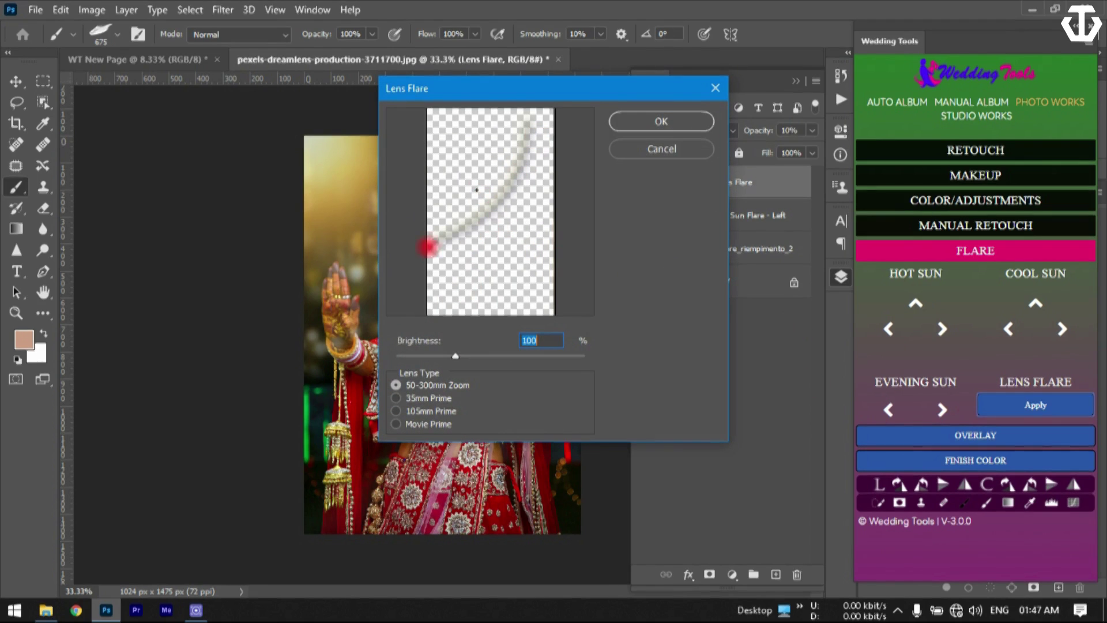
{"action": "left_click", "coordinate": [658, 123]}
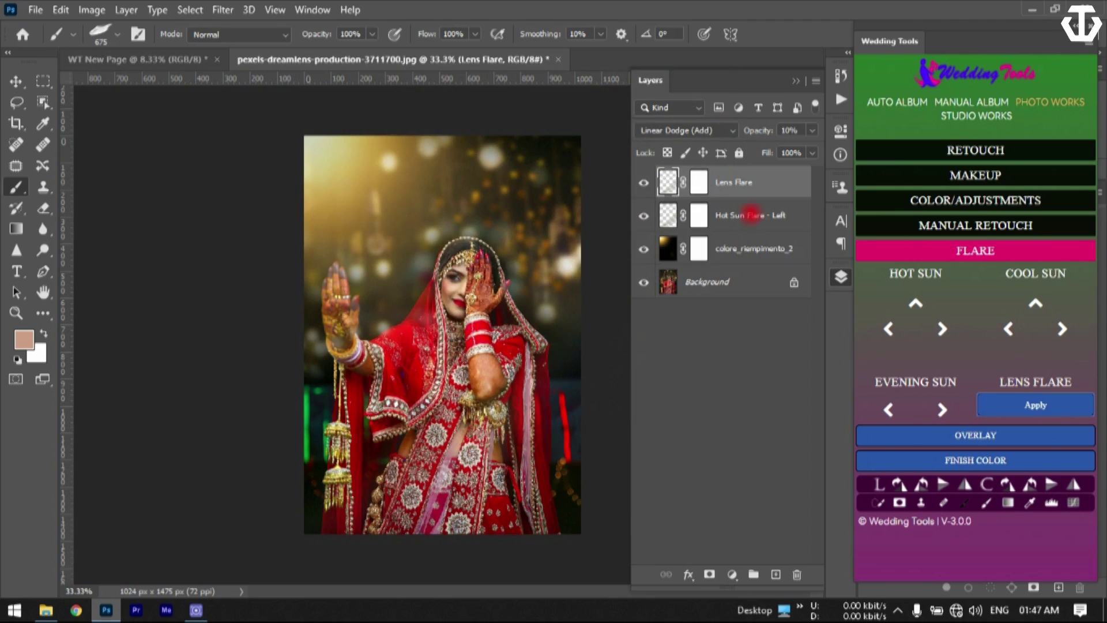
{"action": "left_click", "coordinate": [778, 248], "text": "shift"}
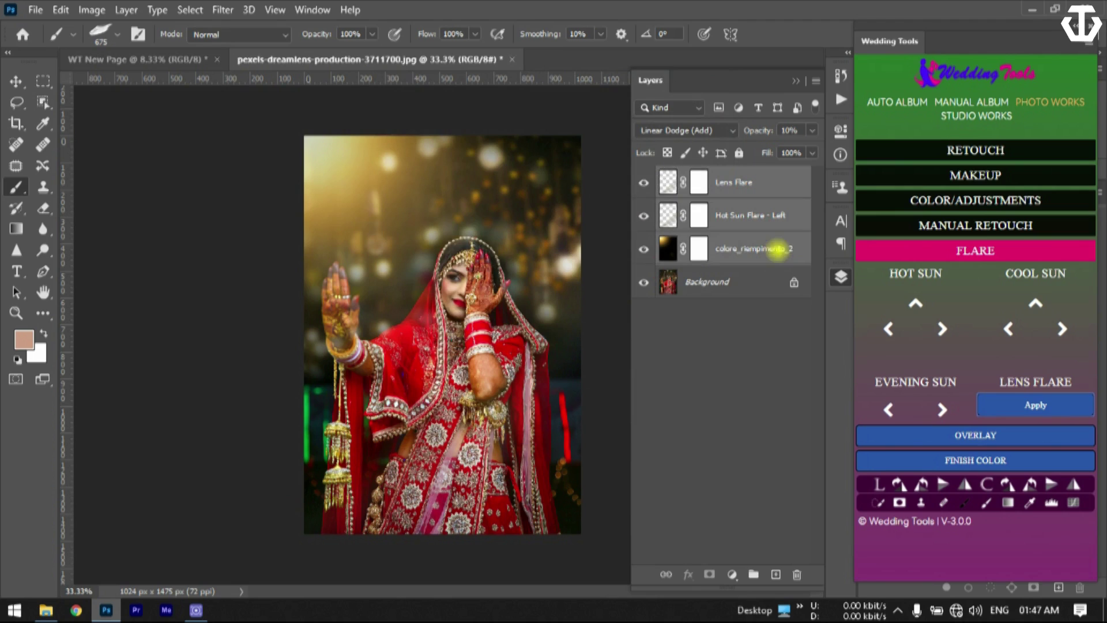
{"action": "key", "text": "Delete"}
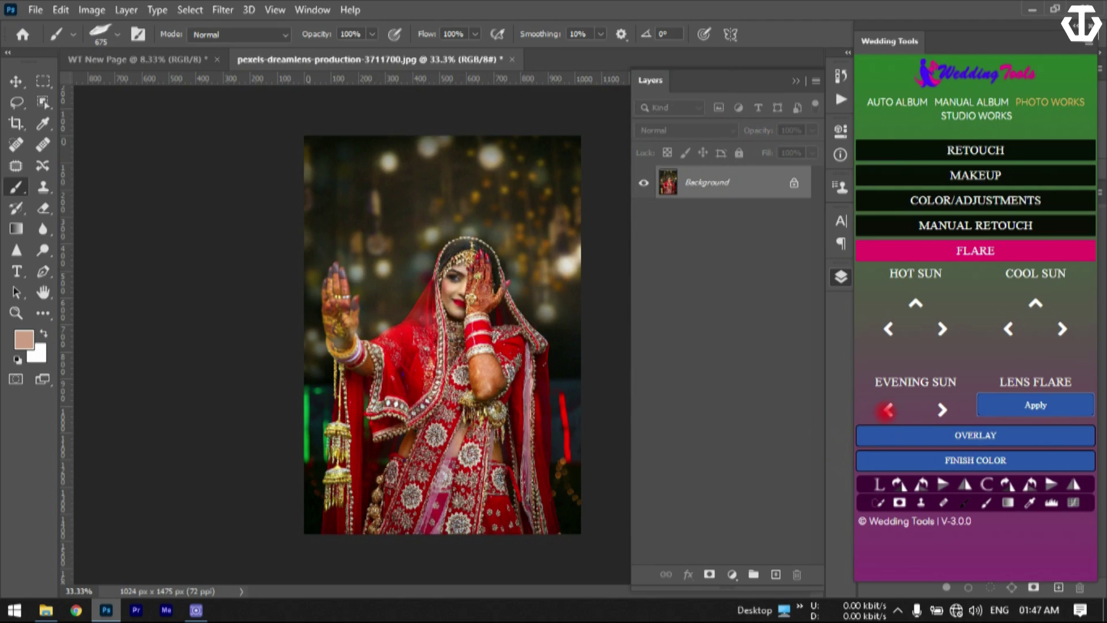
- Try the left Evening Sun flare and the left Cool Sun flare in turn, deleting each flare layer
{"action": "left_click", "coordinate": [888, 411]}
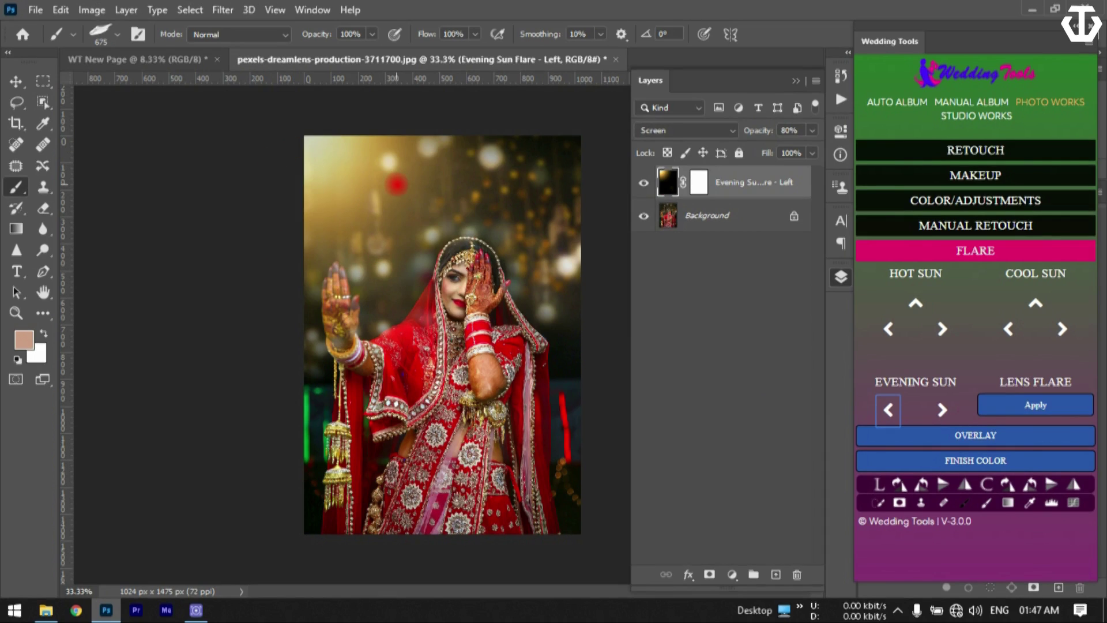
{"action": "key", "text": "Delete"}
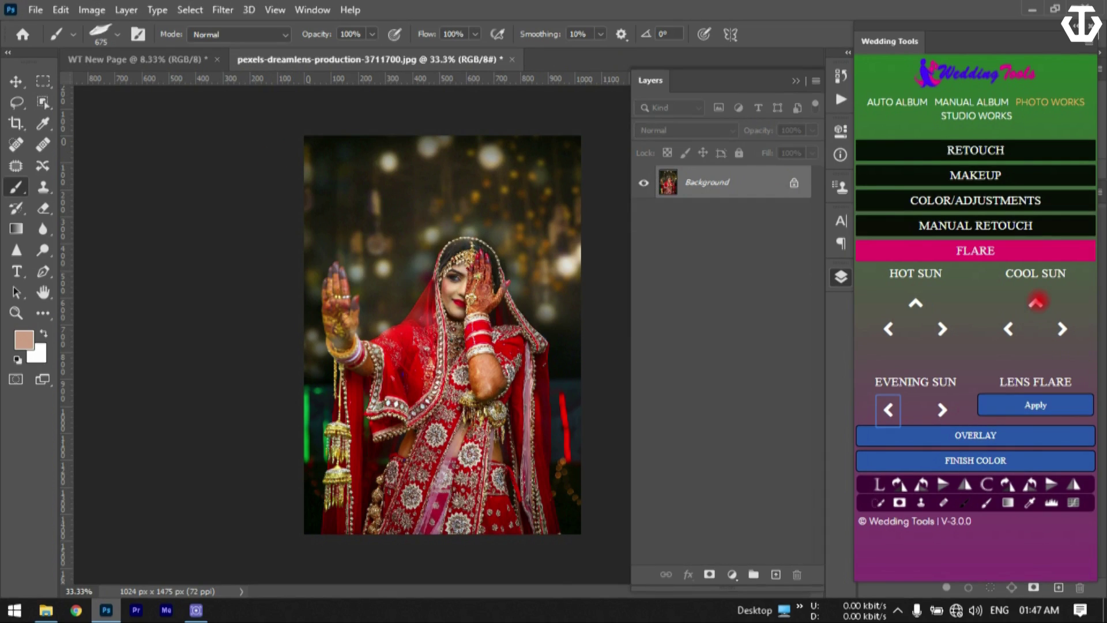
{"action": "left_click", "coordinate": [1008, 329]}
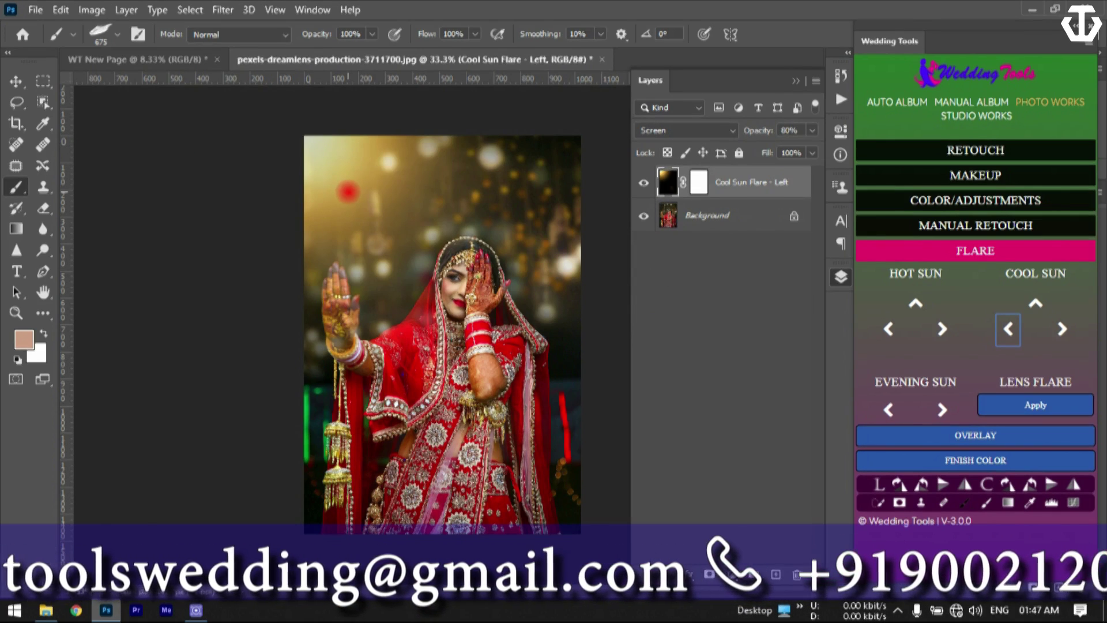
{"action": "key", "text": "Delete"}
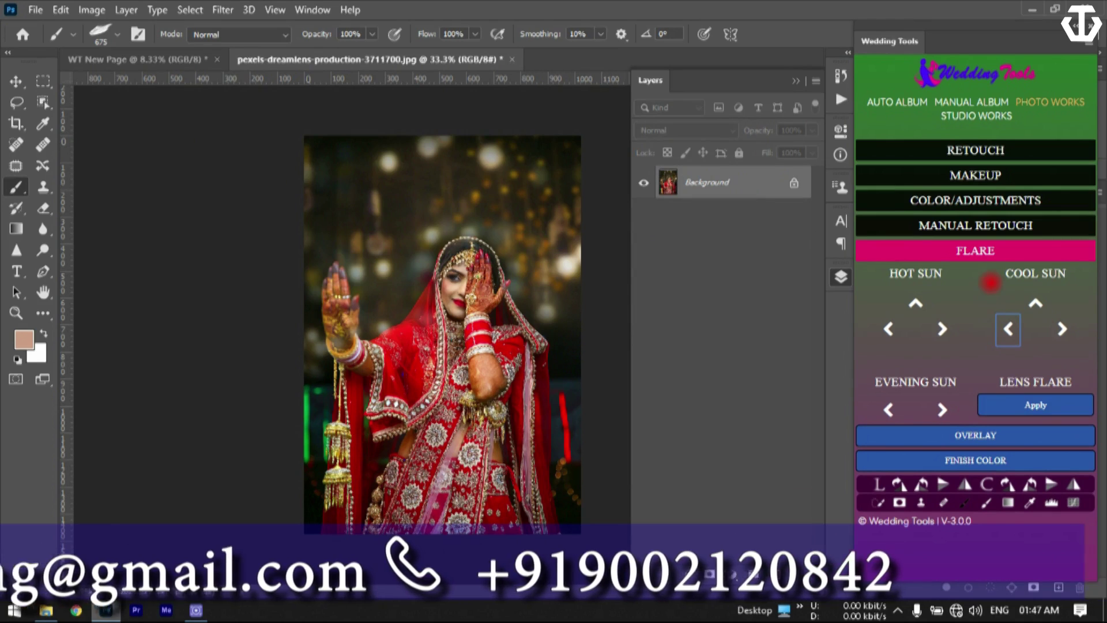
- Collapse the Flare section and add a bokeh overlay image to the bride photo
{"action": "left_click", "coordinate": [975, 251]}
{"action": "left_click", "coordinate": [976, 274]}
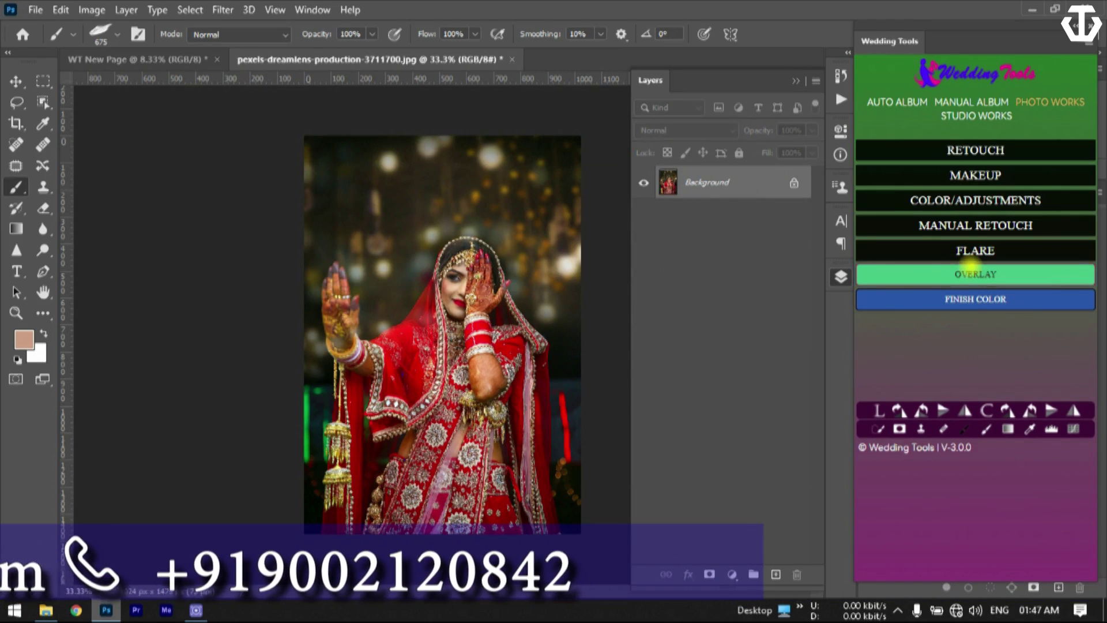
{"action": "left_click_drag", "start_coordinate": [606, 180], "coordinate": [837, 135]}
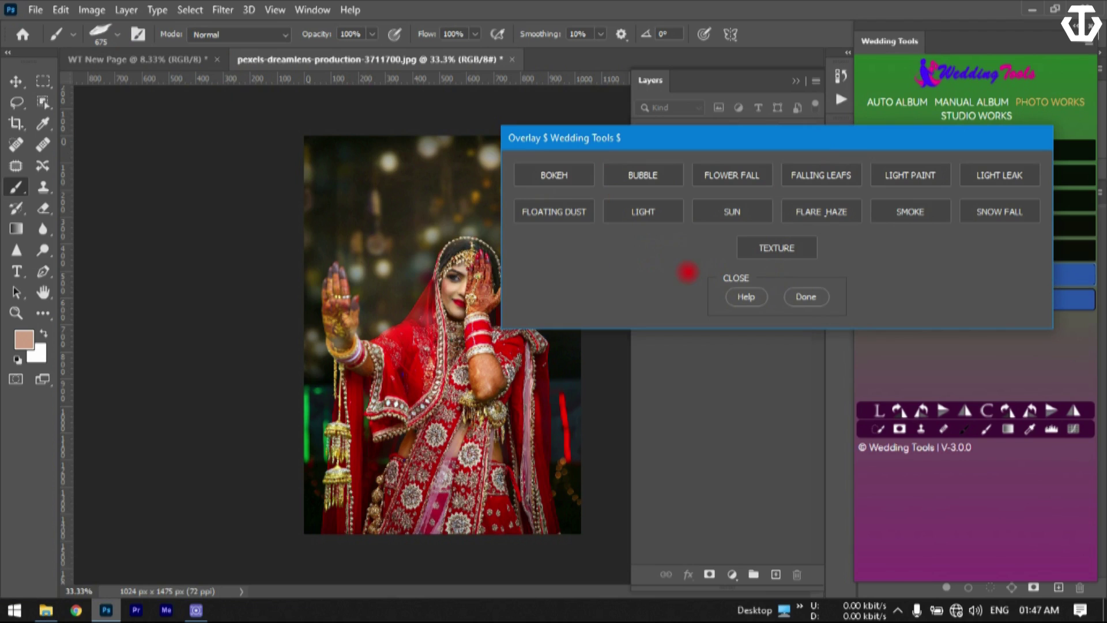
{"action": "left_click", "coordinate": [565, 178]}
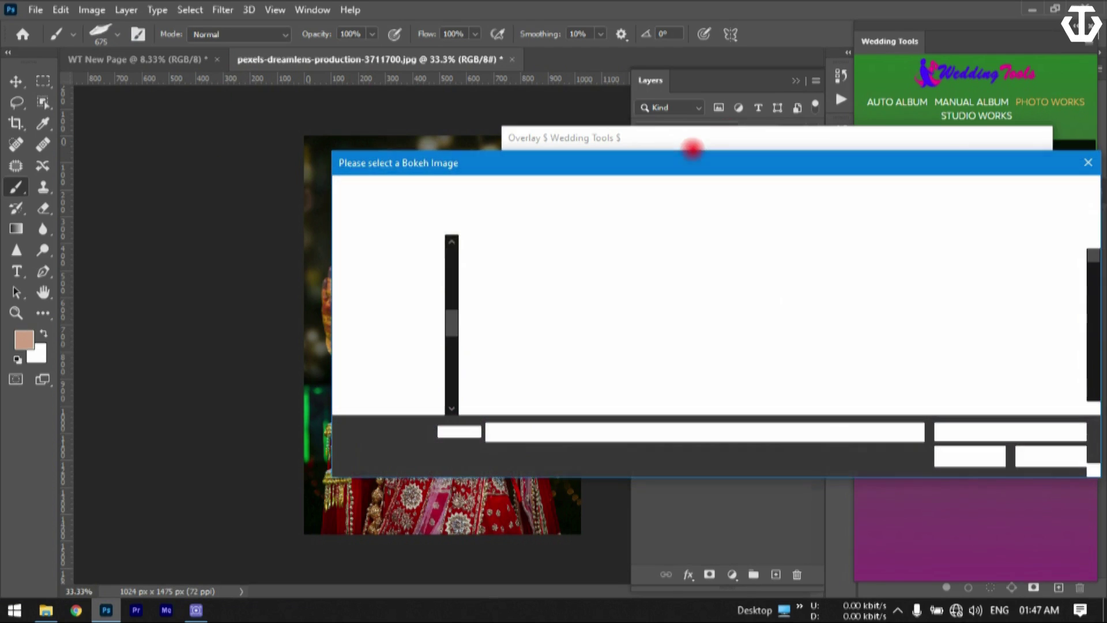
{"action": "double_click", "coordinate": [500, 271]}
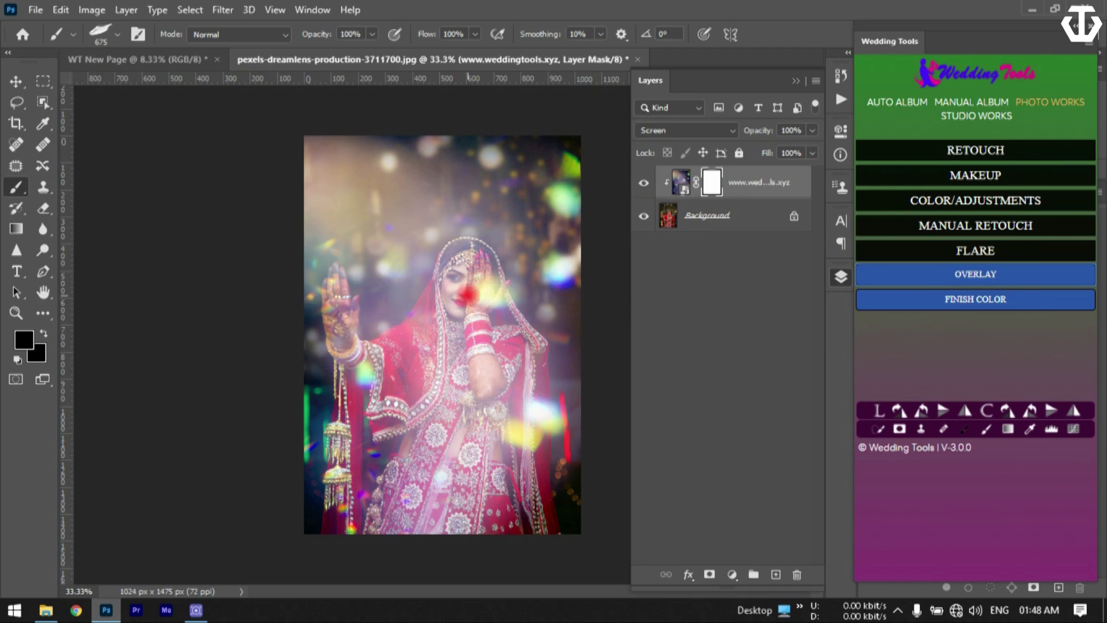
- Mask the bokeh overlay off the bride and upper background with a 250 px soft round black brush, and delete the overlay layer
{"action": "left_click", "coordinate": [117, 36]}
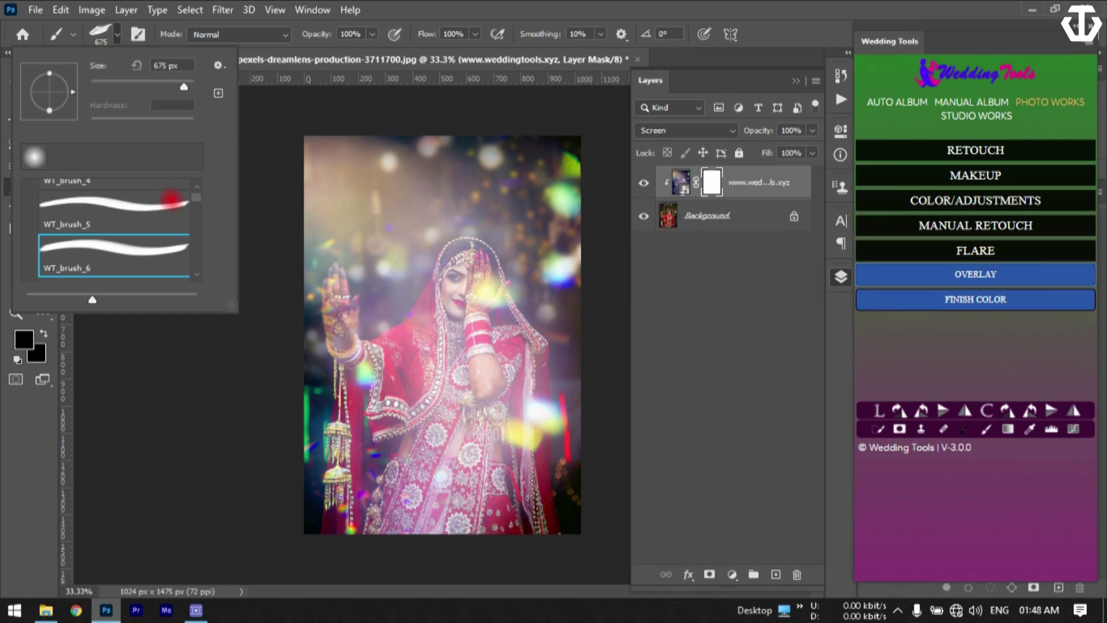
{"action": "left_click", "coordinate": [34, 156]}
{"action": "left_click", "coordinate": [296, 375]}
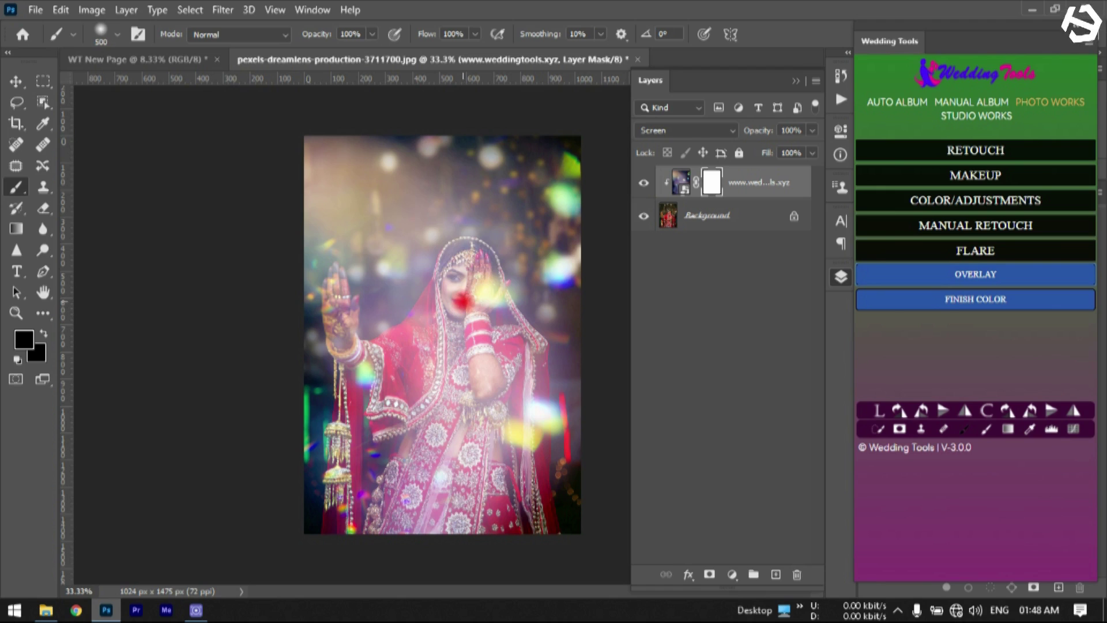
{"action": "mouse_move", "coordinate": [473, 266]}
{"action": "left_mouse_down"}
{"action": "mouse_move", "coordinate": [466, 312]}
{"action": "mouse_move", "coordinate": [459, 329]}
{"action": "mouse_move", "coordinate": [457, 278]}
{"action": "mouse_move", "coordinate": [448, 331]}
{"action": "mouse_move", "coordinate": [427, 358]}
{"action": "mouse_move", "coordinate": [355, 356]}
{"action": "mouse_move", "coordinate": [497, 426]}
{"action": "mouse_move", "coordinate": [466, 492]}
{"action": "mouse_move", "coordinate": [457, 398]}
{"action": "mouse_move", "coordinate": [415, 524]}
{"action": "mouse_move", "coordinate": [391, 531]}
{"action": "left_mouse_up"}
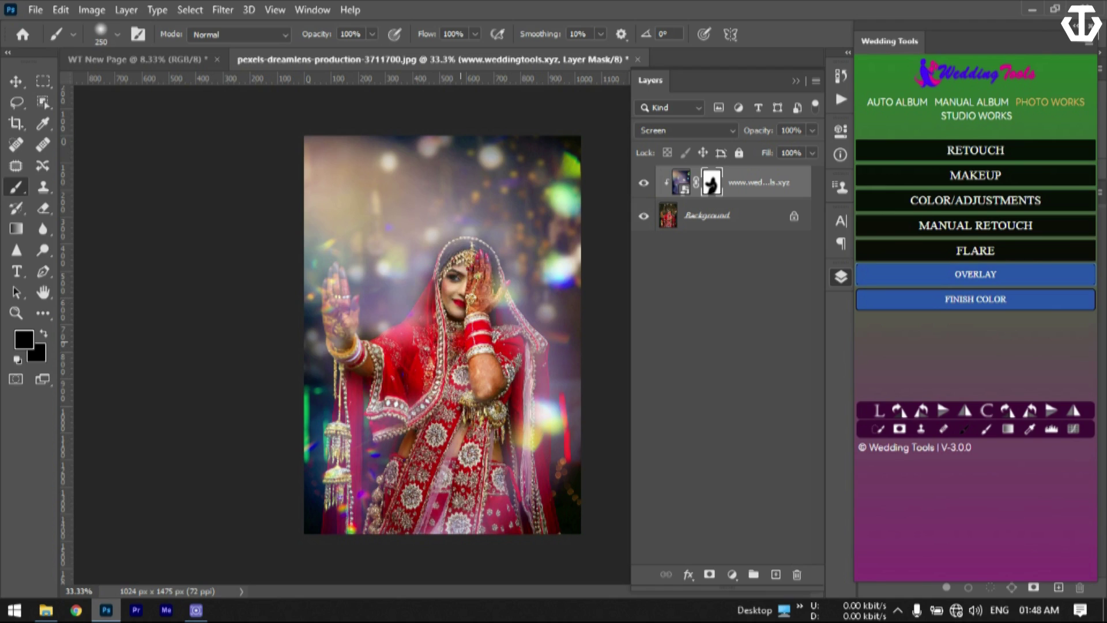
{"action": "mouse_move", "coordinate": [527, 202]}
{"action": "left_mouse_down"}
{"action": "mouse_move", "coordinate": [560, 234]}
{"action": "mouse_move", "coordinate": [576, 187]}
{"action": "mouse_move", "coordinate": [568, 298]}
{"action": "left_mouse_up"}
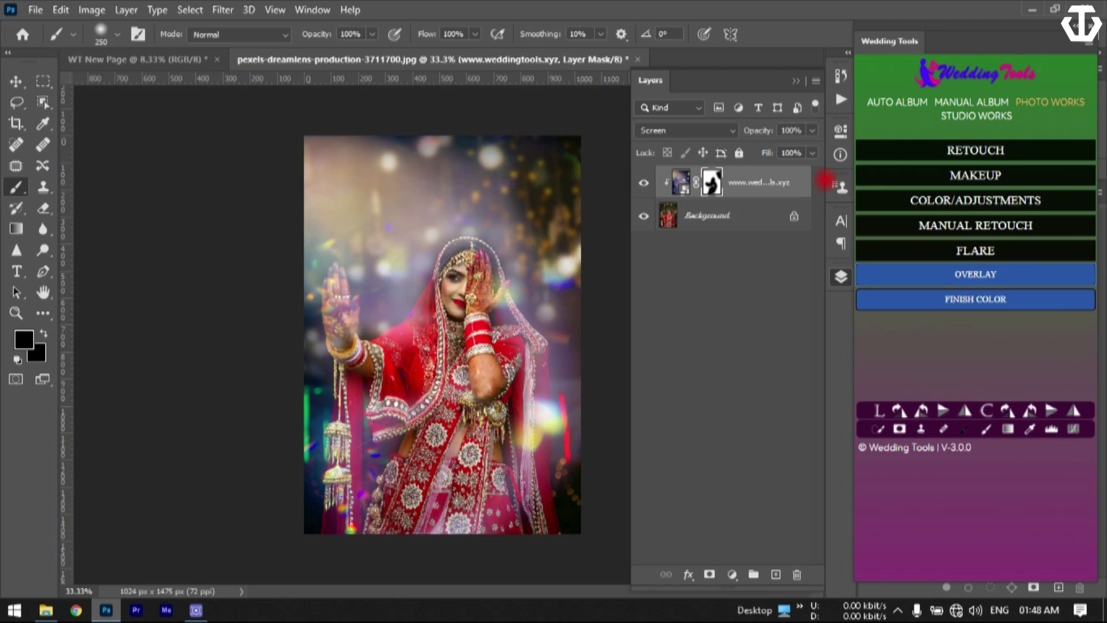
{"action": "key", "text": "Delete"}
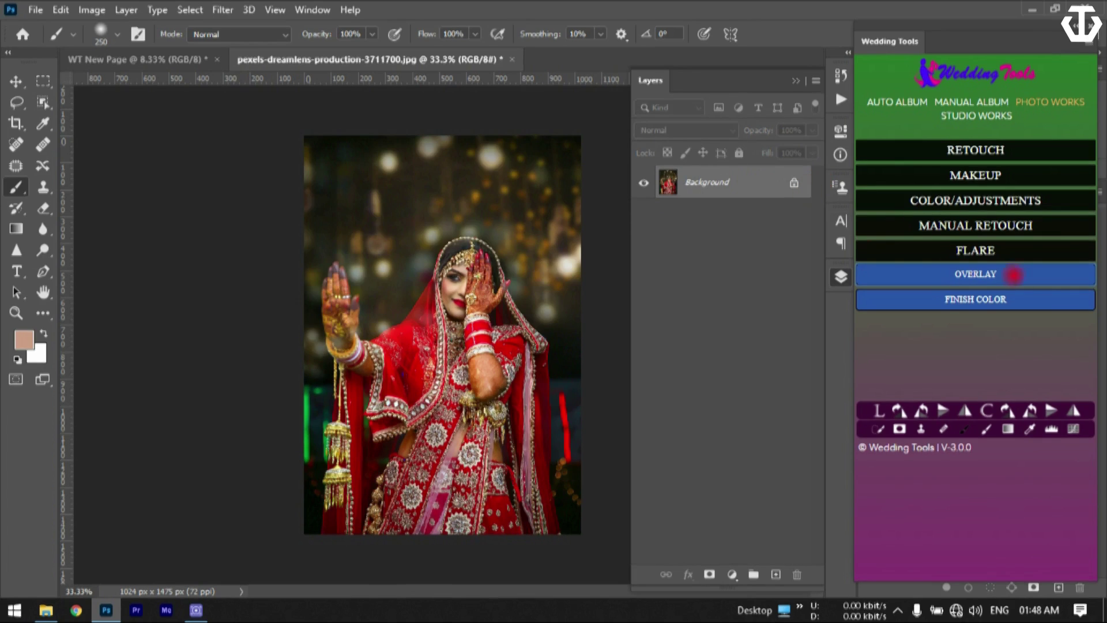
- Browse the images offered for the Flower Fall overlay and leave without selecting one
{"action": "left_click", "coordinate": [975, 275]}
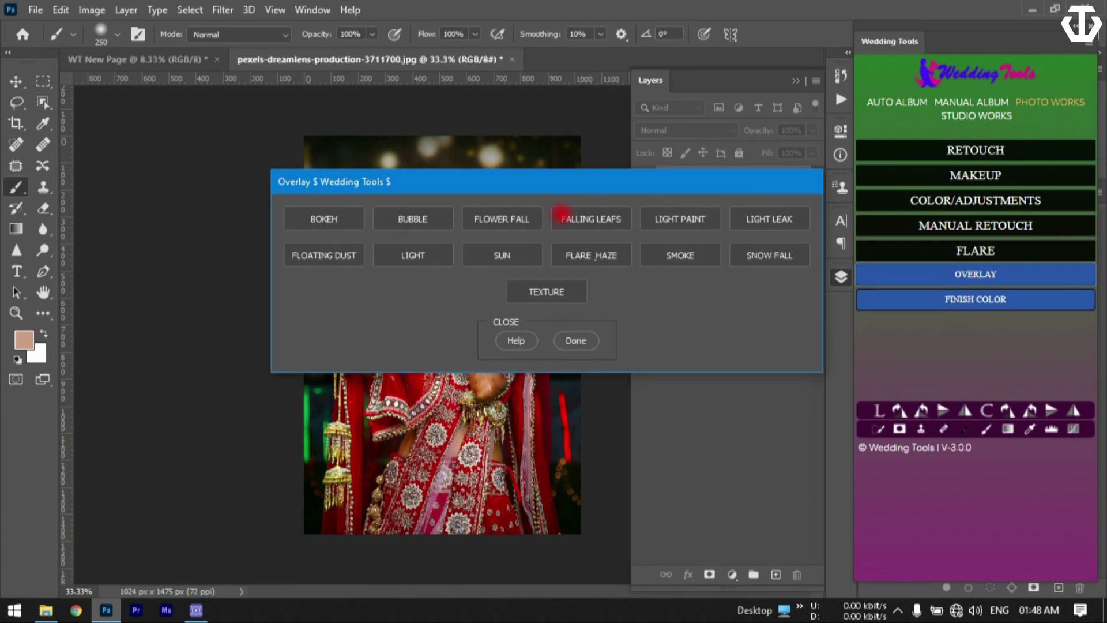
{"action": "left_click_drag", "start_coordinate": [427, 184], "coordinate": [536, 174]}
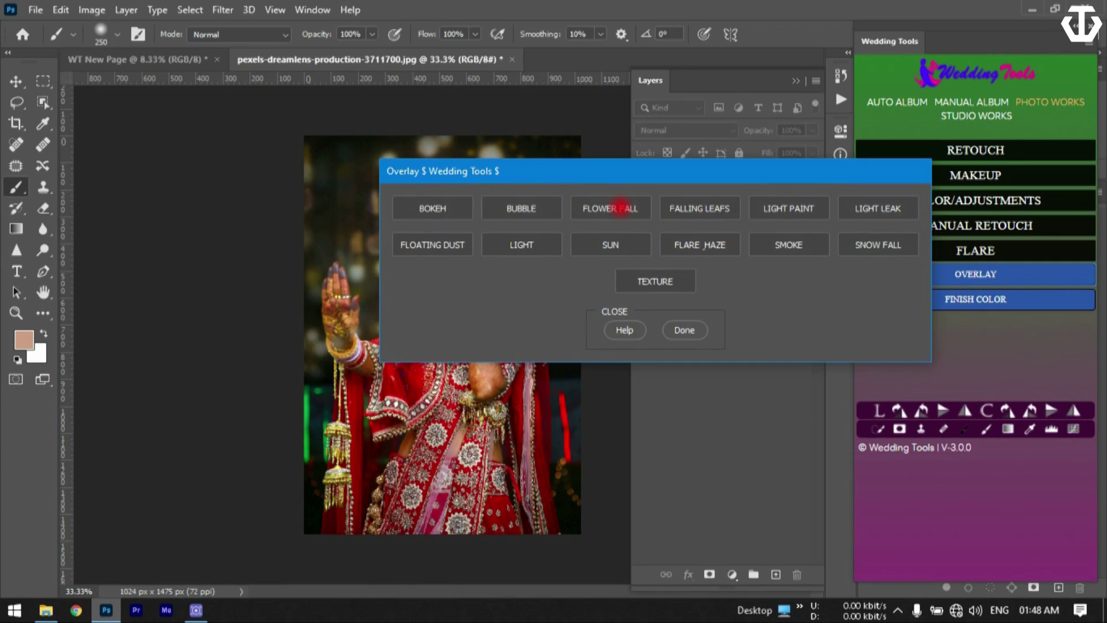
{"action": "left_click", "coordinate": [616, 208]}
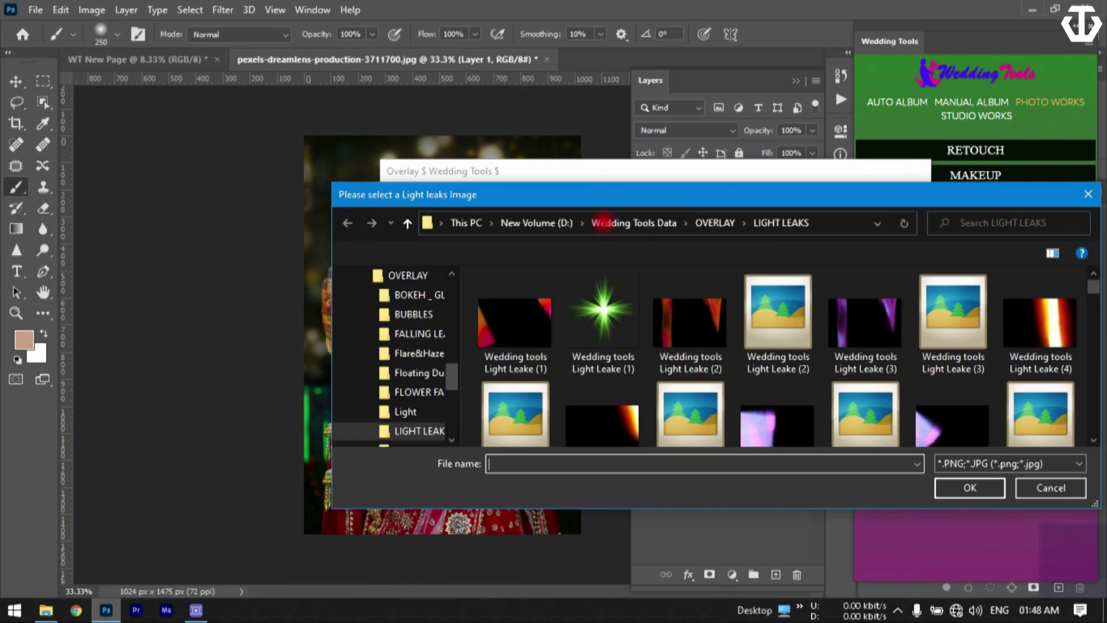
{"action": "scroll", "coordinate": [834, 359], "scroll_direction": "down", "scroll_amount": 5}
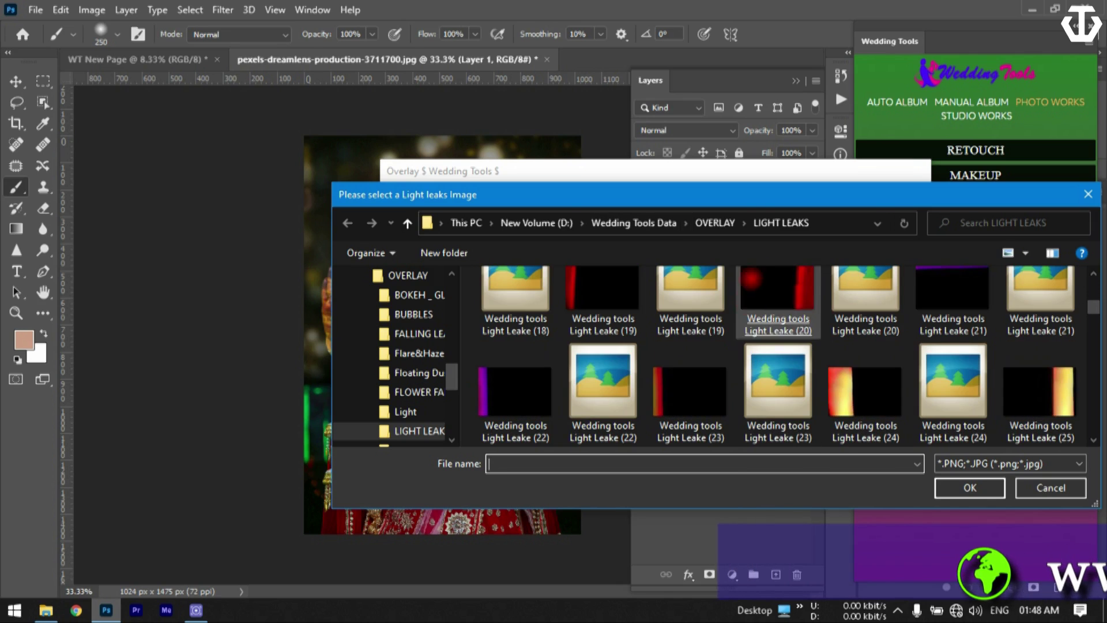
{"action": "mouse_move", "coordinate": [737, 199]}
{"action": "left_mouse_down"}
{"action": "mouse_move", "coordinate": [737, 334]}
{"action": "mouse_move", "coordinate": [723, 188]}
{"action": "left_mouse_up"}
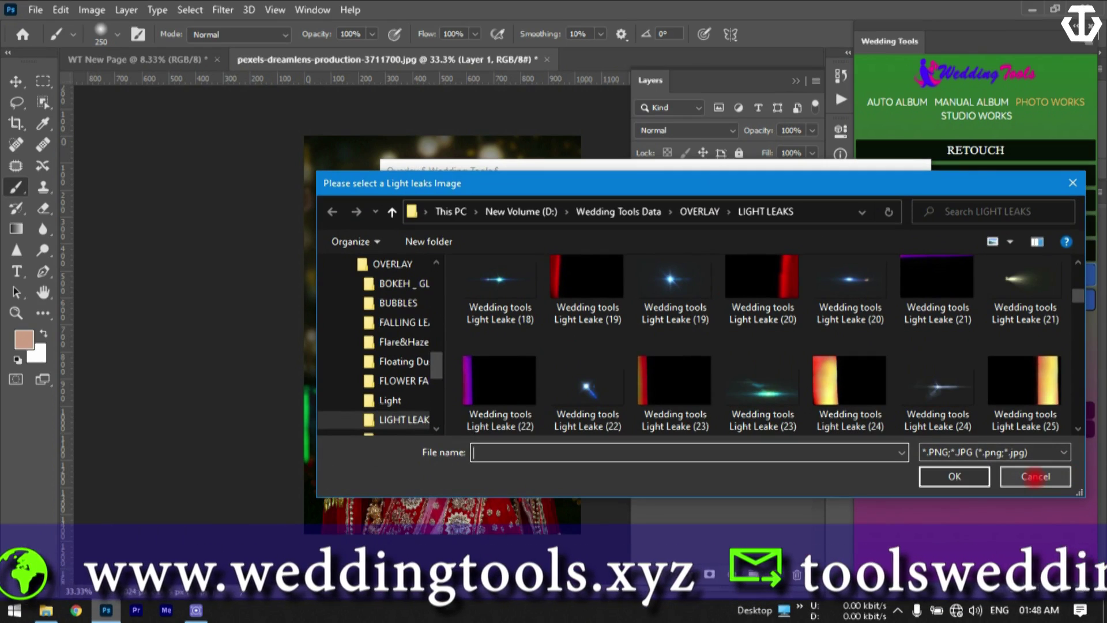
{"action": "left_click", "coordinate": [1035, 476]}
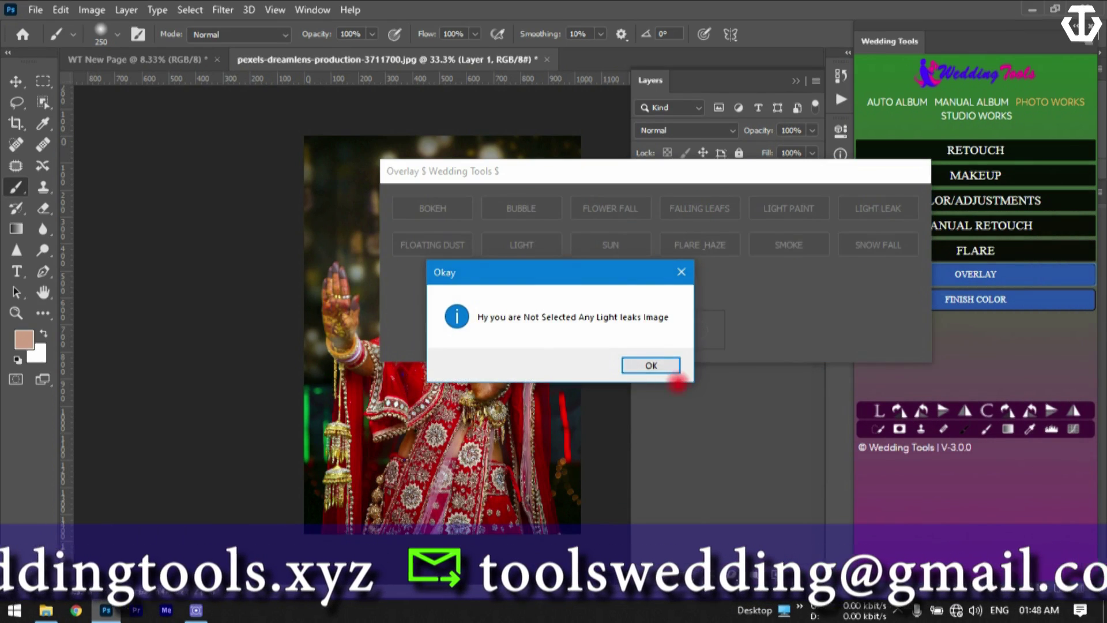
{"action": "left_click", "coordinate": [648, 363]}
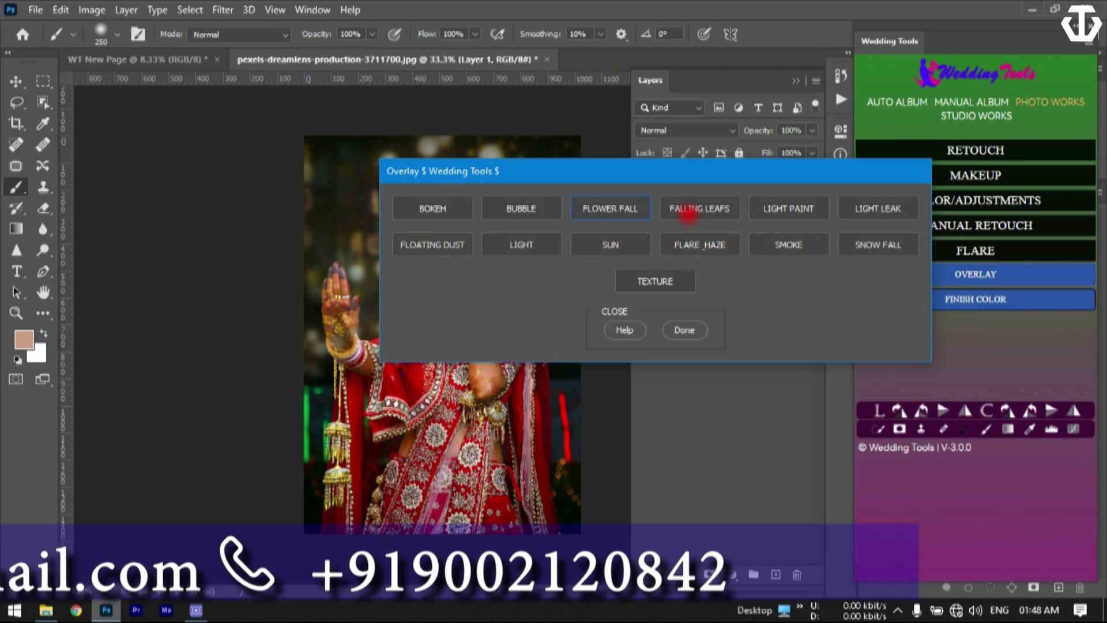
- Try the falling-leaves overlay Wedding tools Leafs (11) on the bride photo, finish the Overlay dialog and clear the added layers
{"action": "left_click", "coordinate": [688, 214]}
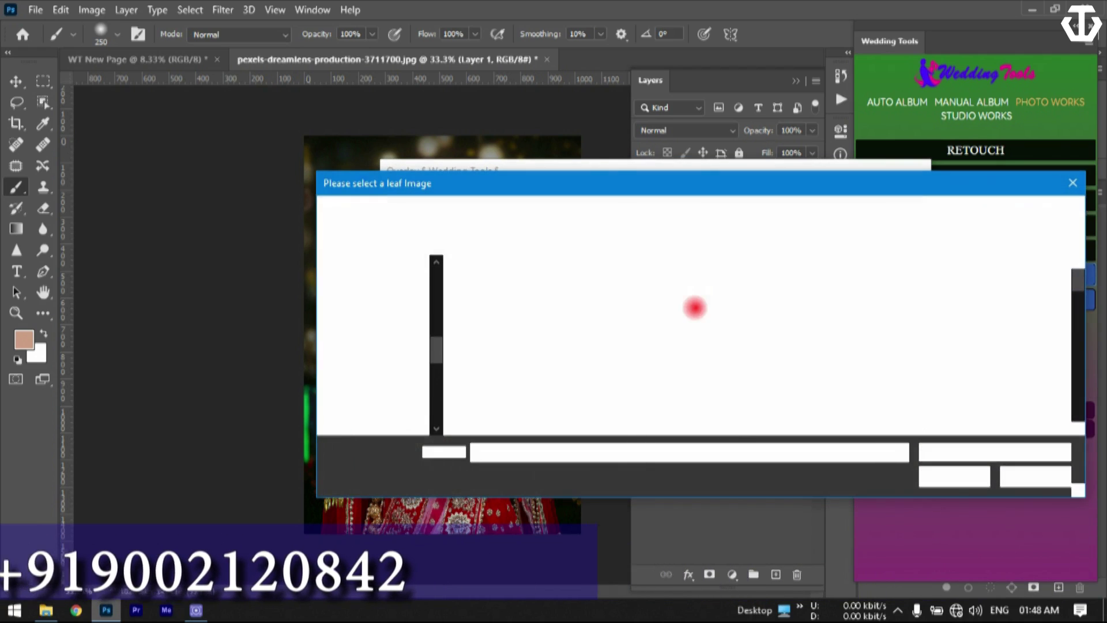
{"action": "scroll", "coordinate": [554, 386], "scroll_direction": "down", "scroll_amount": 3}
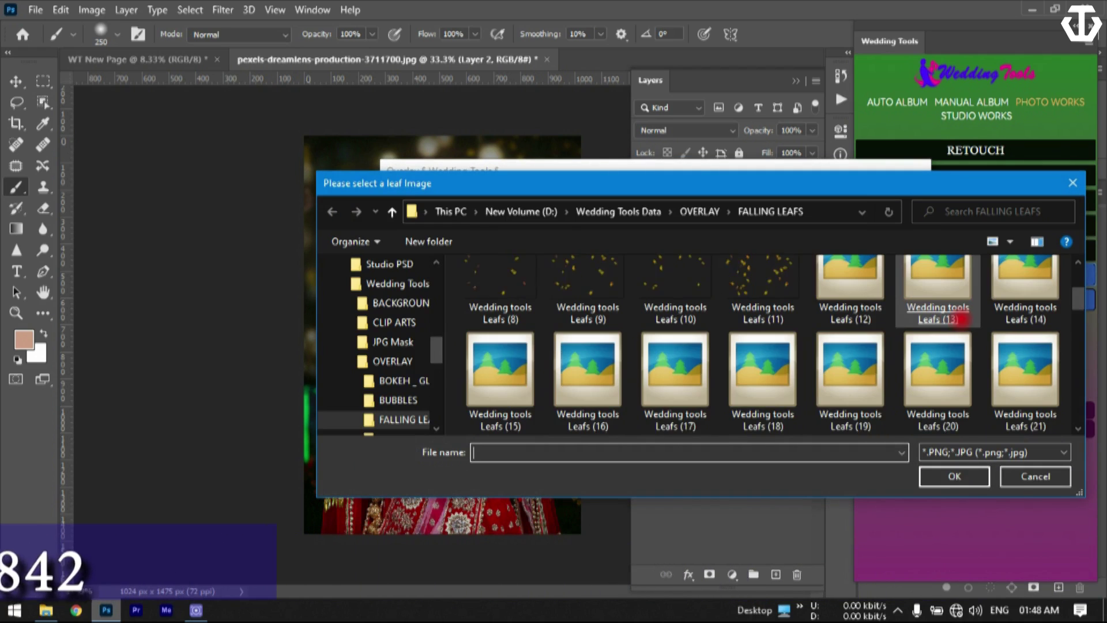
{"action": "scroll", "coordinate": [654, 379], "scroll_direction": "up", "scroll_amount": 1}
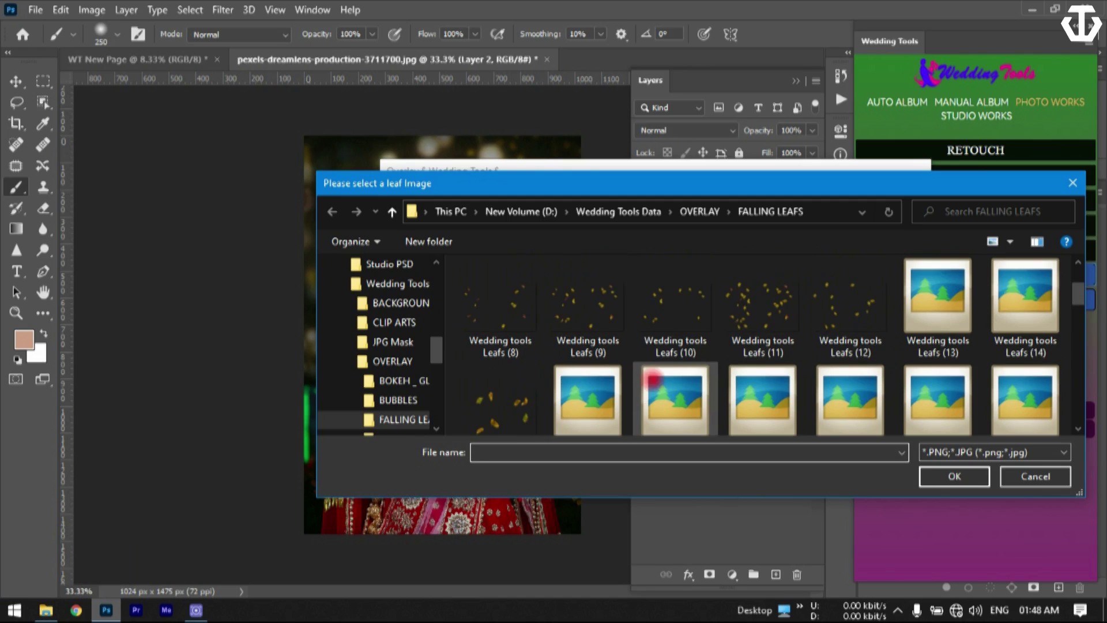
{"action": "scroll", "coordinate": [577, 375], "scroll_direction": "down", "scroll_amount": 3}
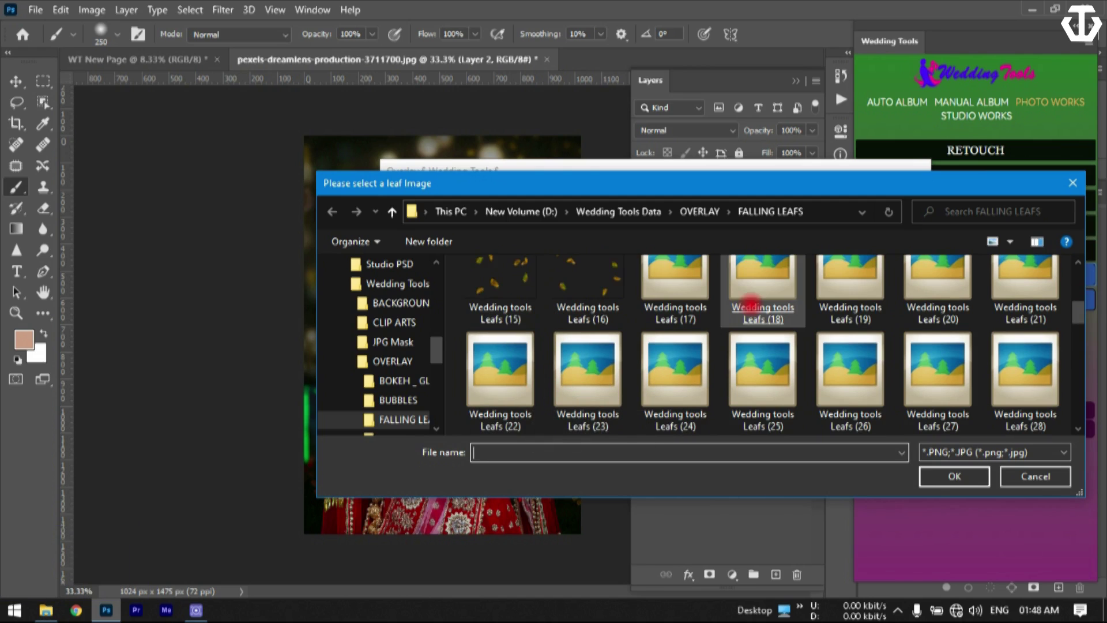
{"action": "scroll", "coordinate": [750, 370], "scroll_direction": "down", "scroll_amount": 3}
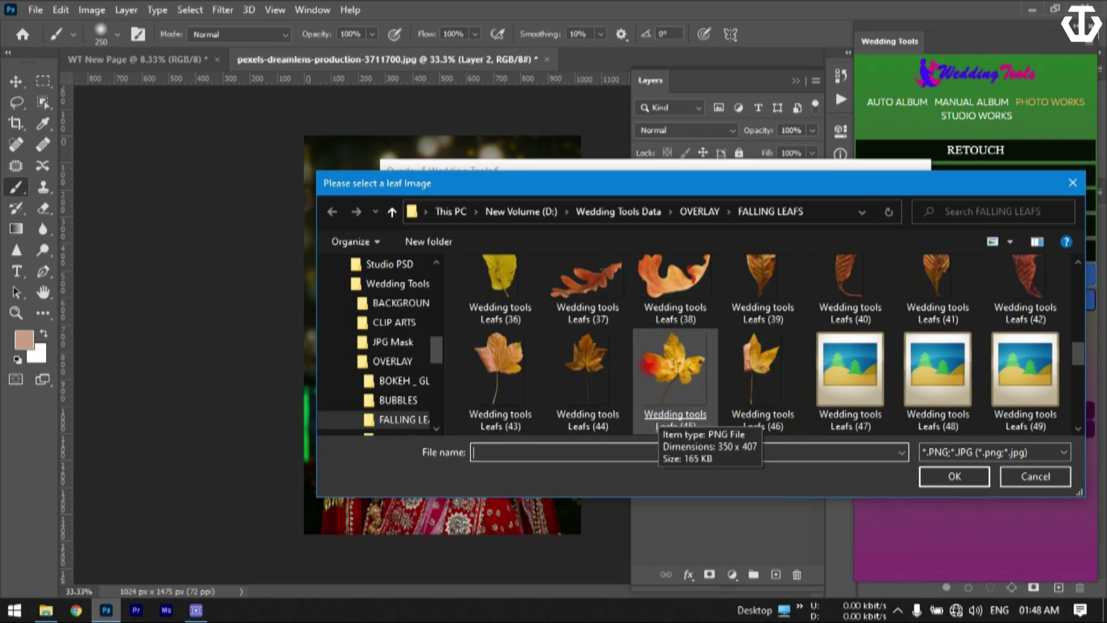
{"action": "scroll", "coordinate": [844, 391], "scroll_direction": "up", "scroll_amount": 3}
{"action": "scroll", "coordinate": [852, 371], "scroll_direction": "up", "scroll_amount": 3}
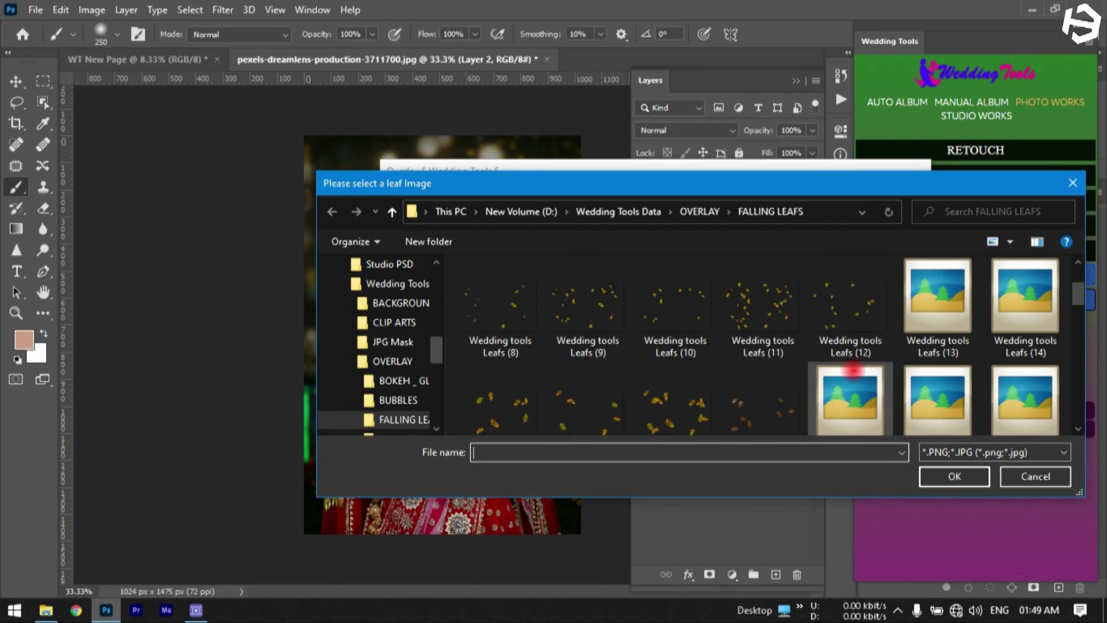
{"action": "double_click", "coordinate": [769, 316]}
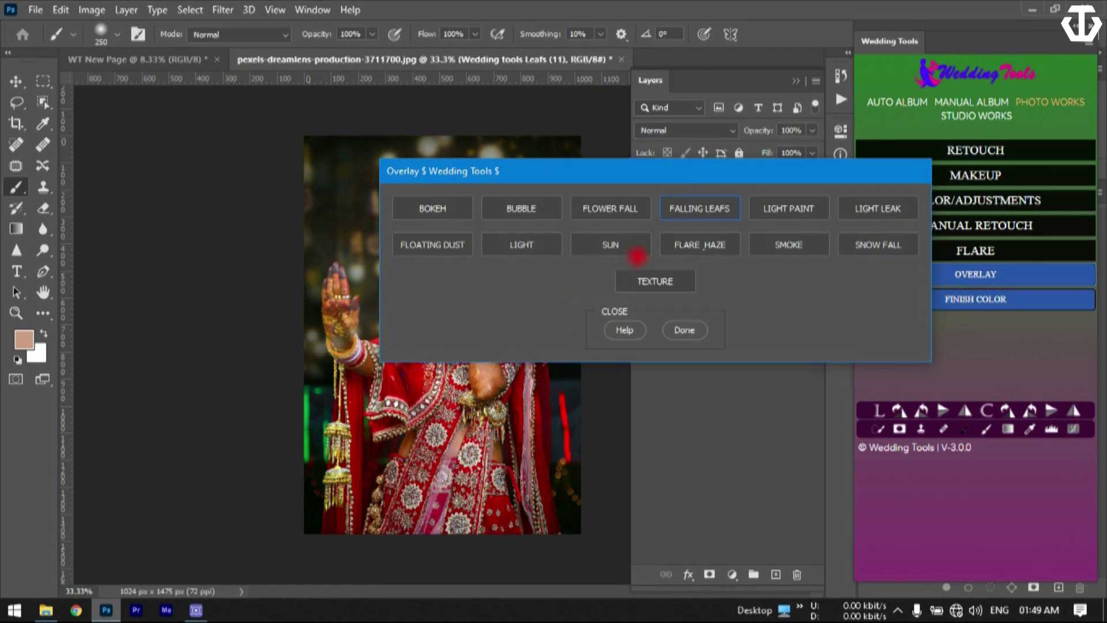
{"action": "left_click_drag", "start_coordinate": [714, 177], "coordinate": [834, 367]}
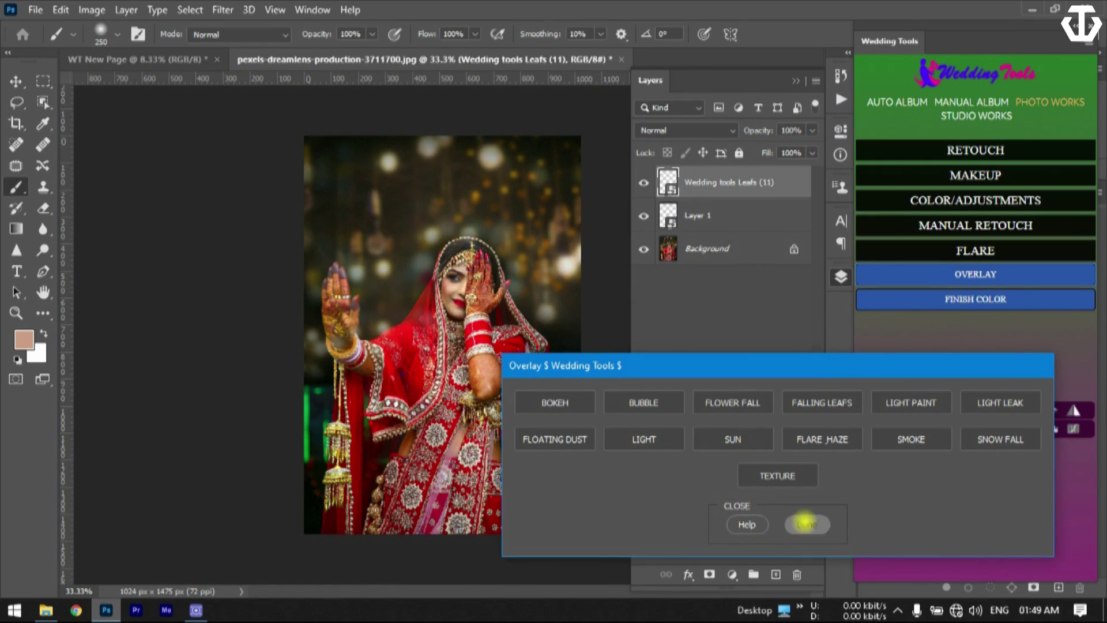
{"action": "left_click", "coordinate": [807, 523]}
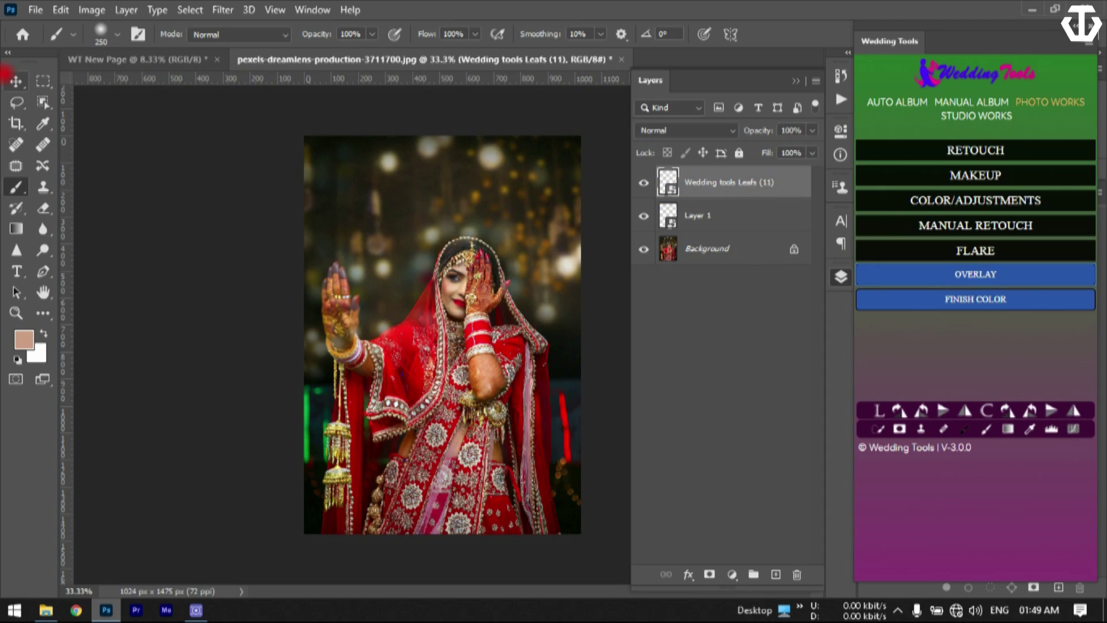
{"action": "left_click", "coordinate": [16, 80]}
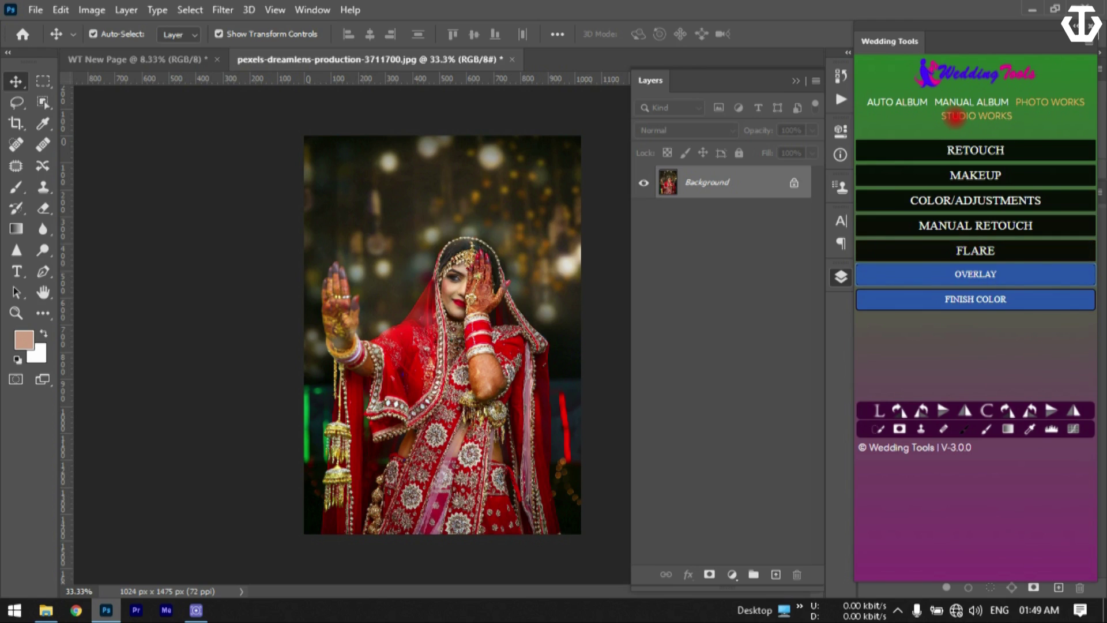
- Switch Wedding Tools to Studio Works and close the bride photo and WT New Page without saving
{"action": "left_click", "coordinate": [955, 117]}
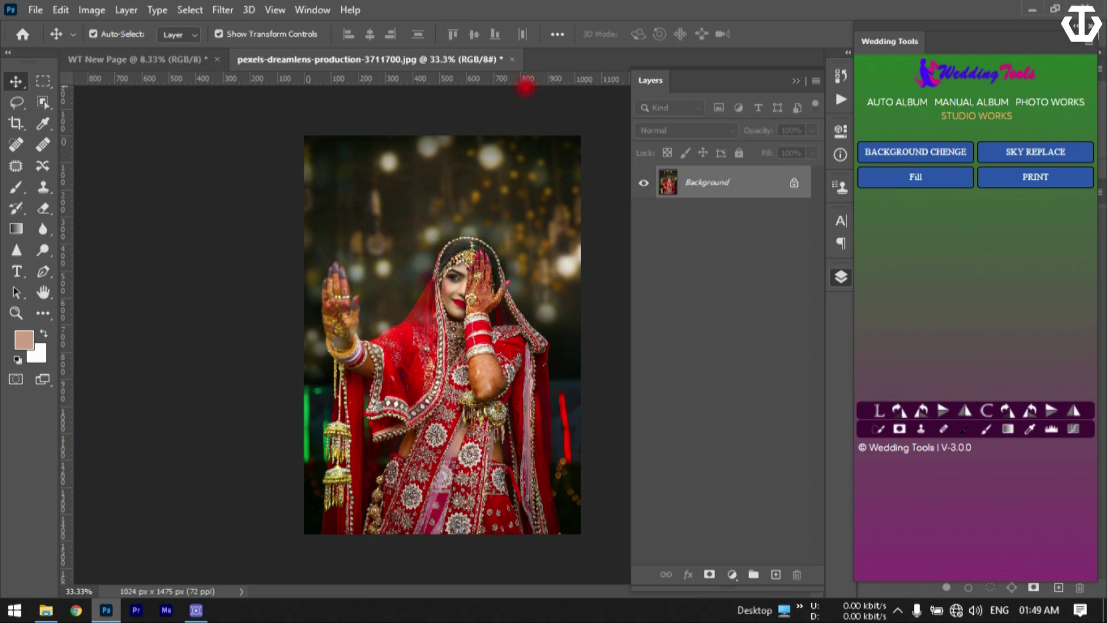
{"action": "left_click", "coordinate": [515, 58]}
{"action": "left_click", "coordinate": [556, 237]}
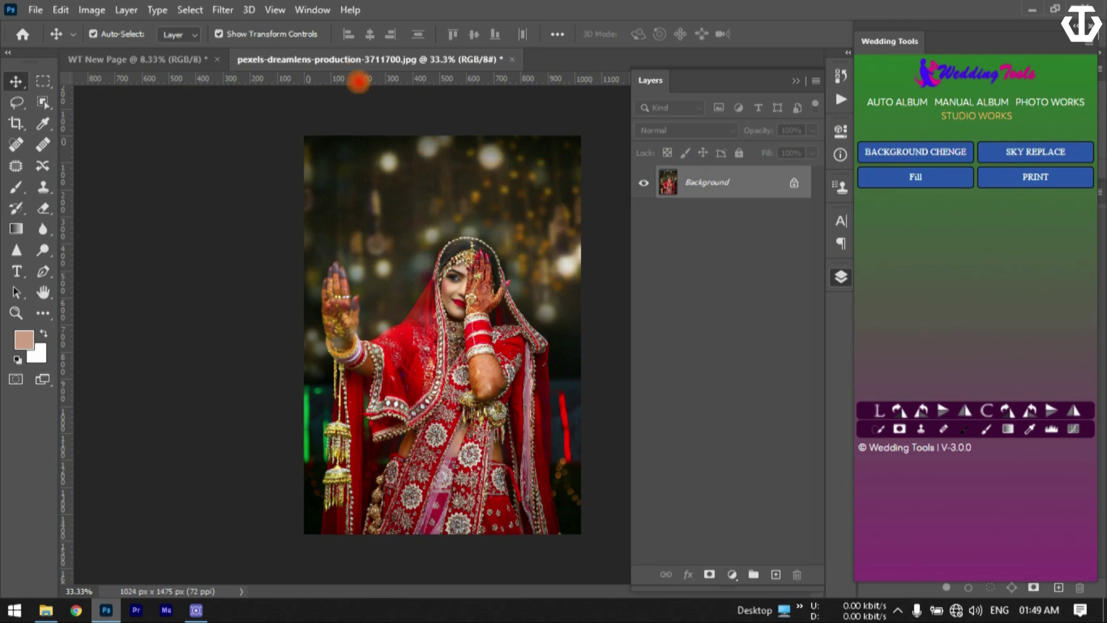
{"action": "left_click", "coordinate": [219, 60]}
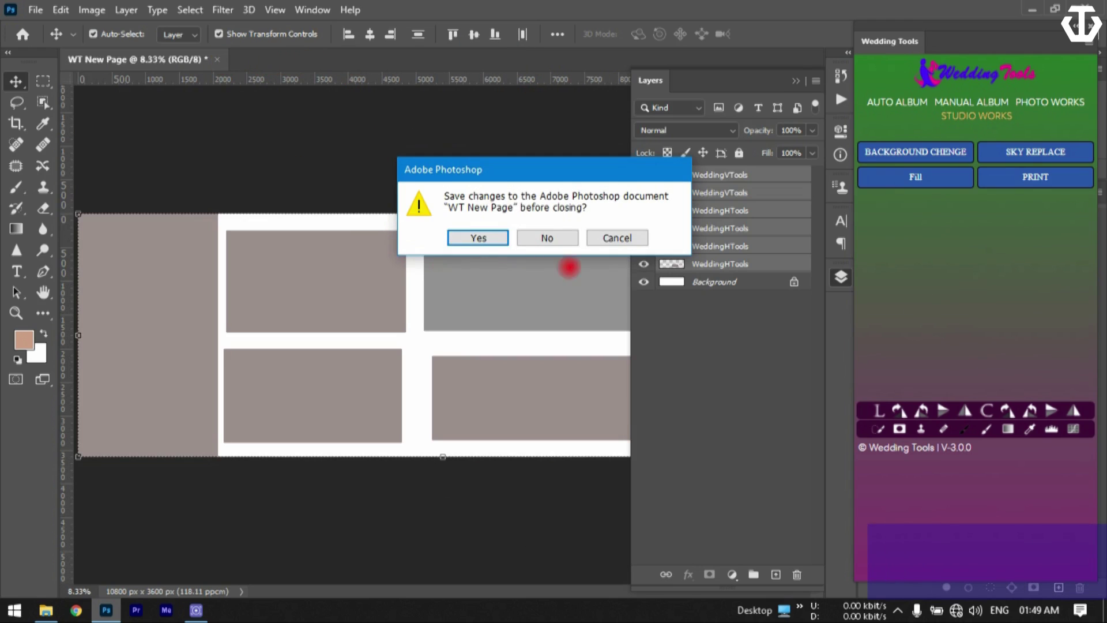
{"action": "left_click", "coordinate": [546, 236]}
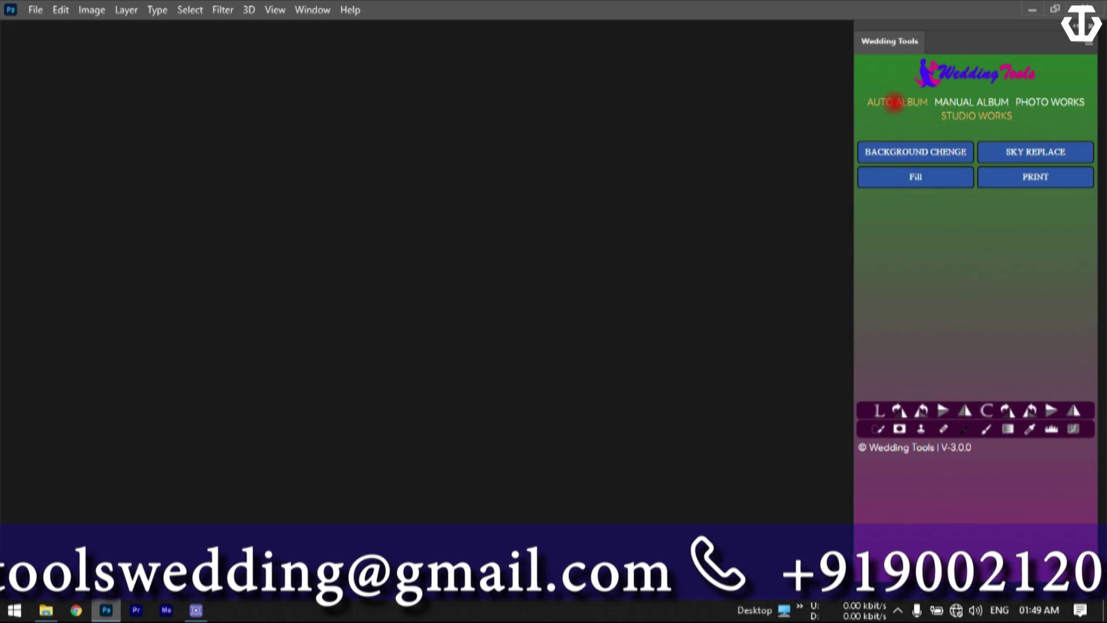
- Open the smiling woman's portrait from the Row Image Vertical folder through Auto Album and return to the Studio Works section
{"action": "left_click", "coordinate": [892, 103]}
{"action": "left_click", "coordinate": [942, 151]}
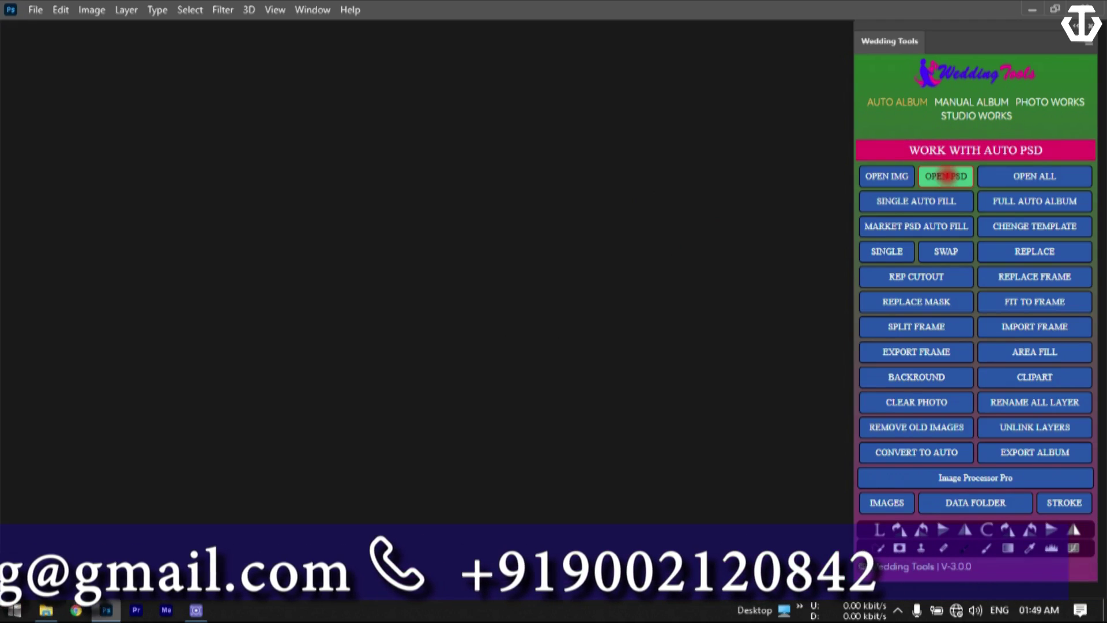
{"action": "left_click", "coordinate": [887, 176]}
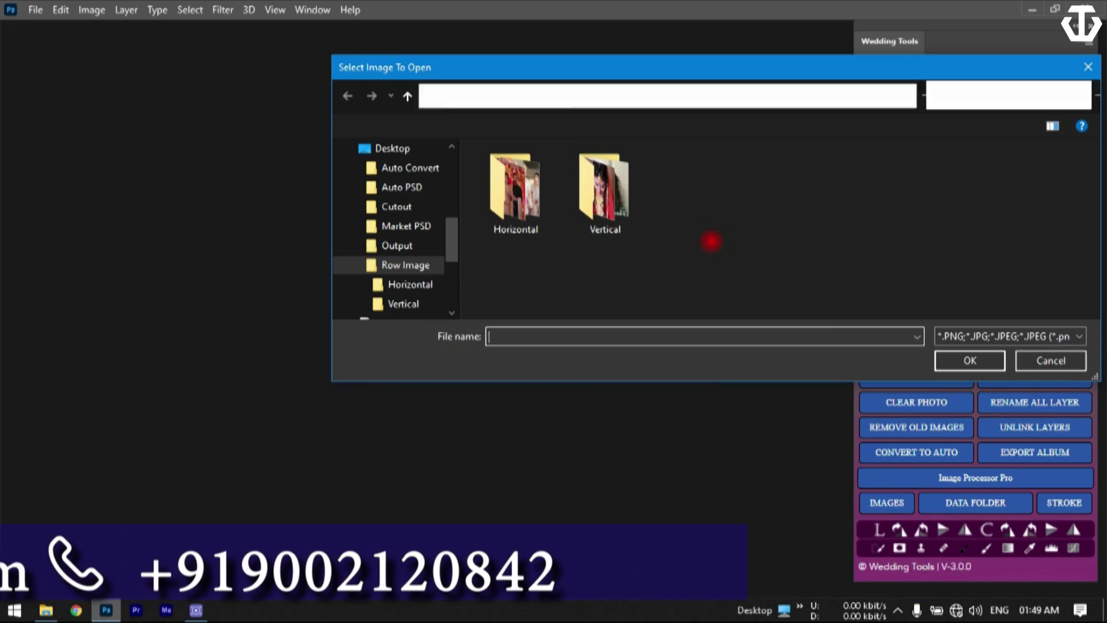
{"action": "double_click", "coordinate": [620, 205]}
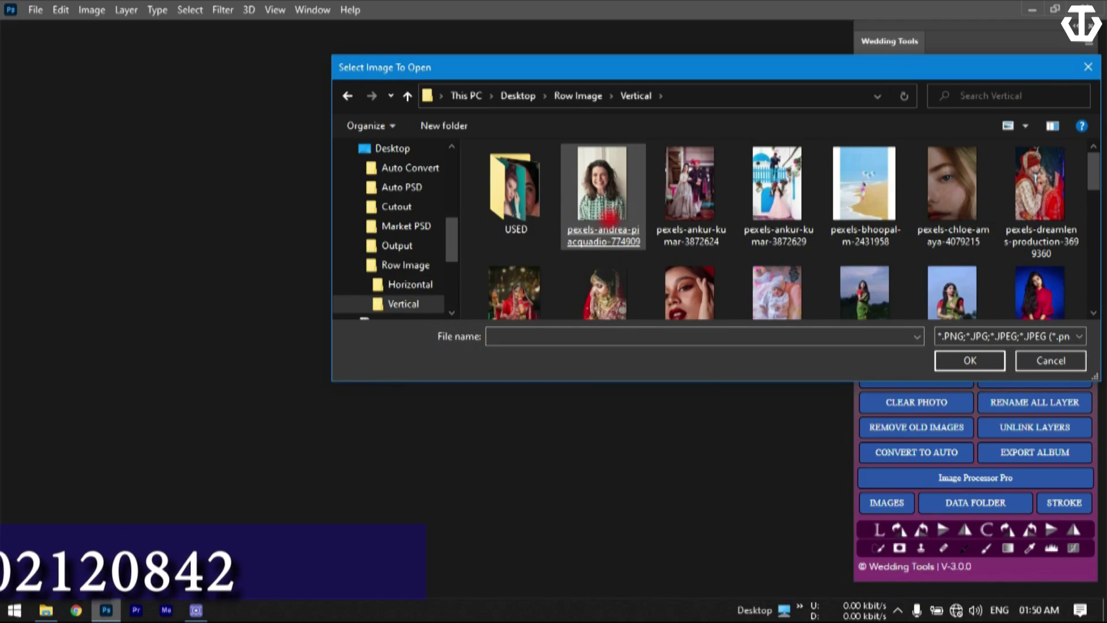
{"action": "double_click", "coordinate": [580, 185]}
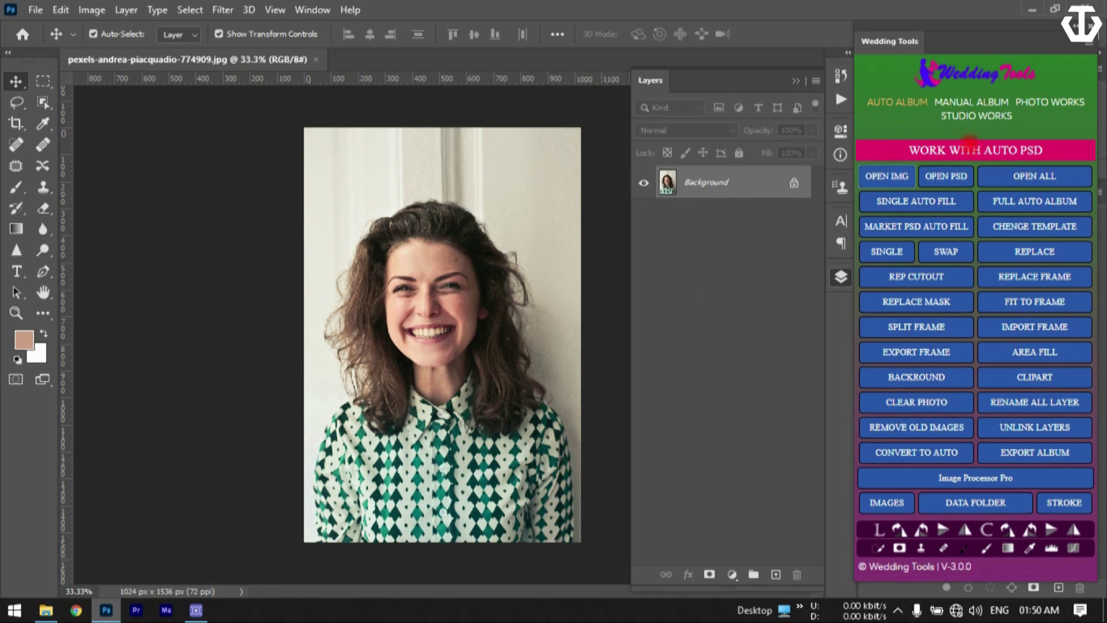
{"action": "left_click", "coordinate": [987, 114]}
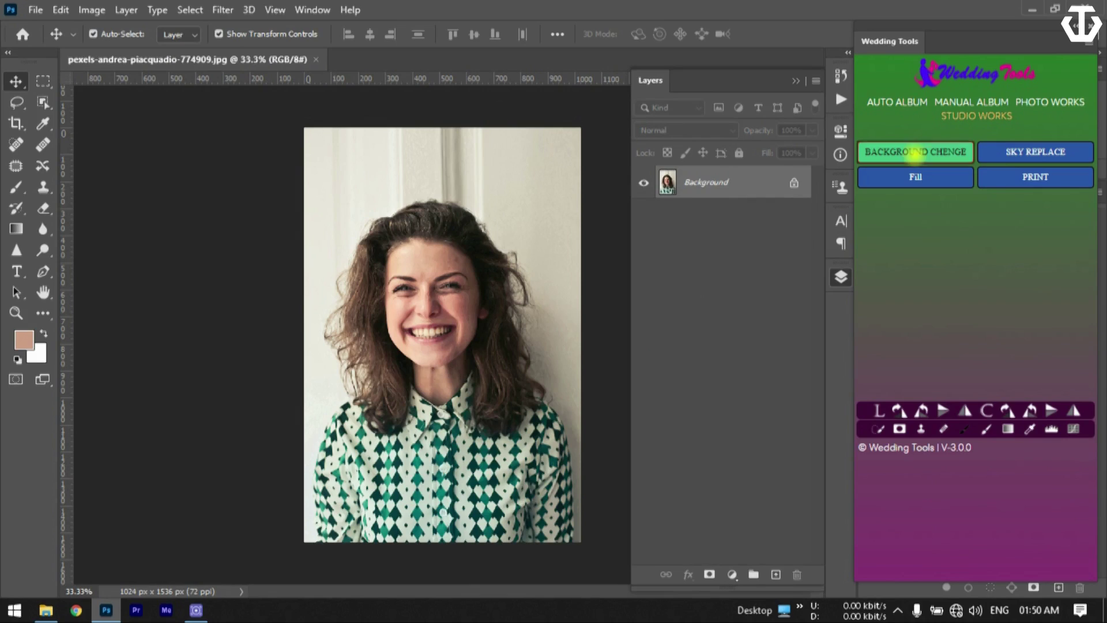
{"action": "left_click", "coordinate": [915, 153]}
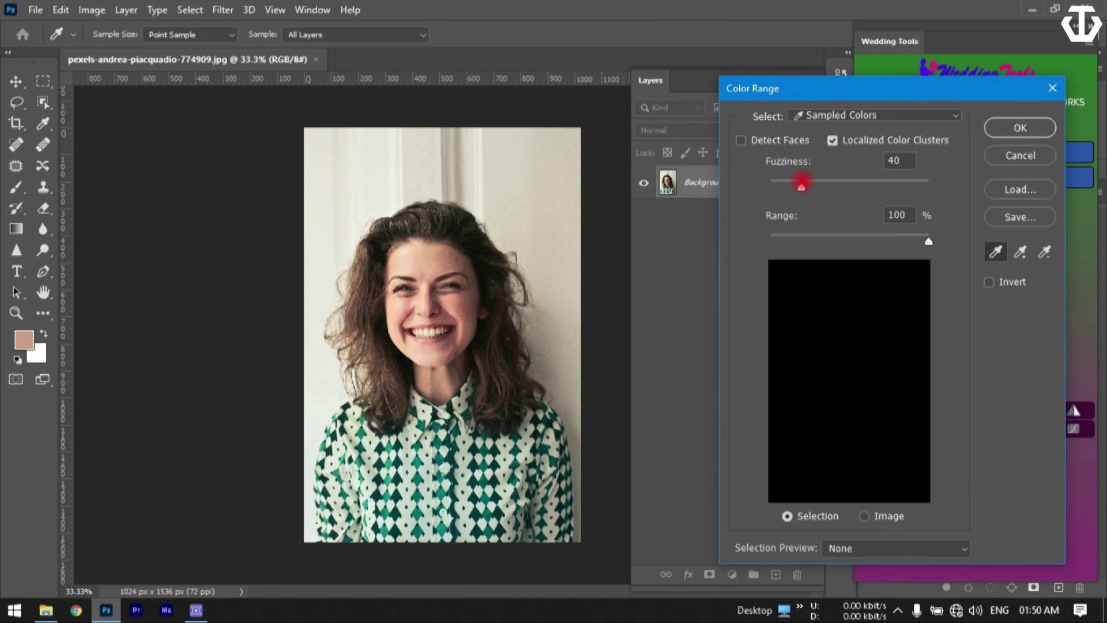
{"action": "left_click_drag", "start_coordinate": [811, 90], "coordinate": [811, 61]}
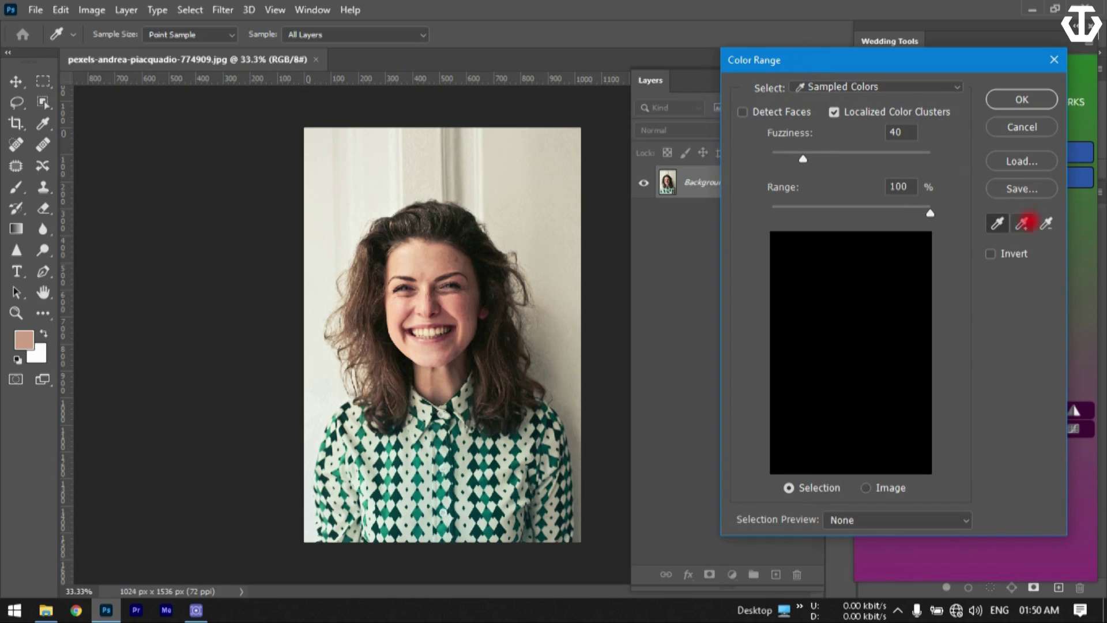
{"action": "left_click", "coordinate": [533, 161]}
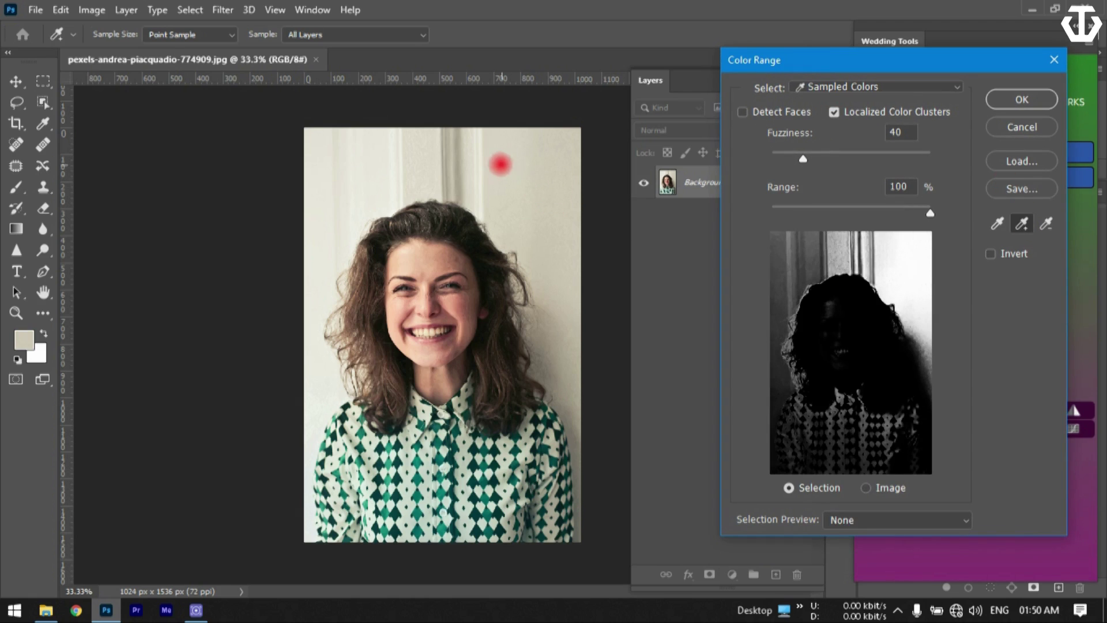
{"action": "mouse_move", "coordinate": [500, 164]}
{"action": "left_mouse_down"}
{"action": "mouse_move", "coordinate": [388, 159]}
{"action": "mouse_move", "coordinate": [345, 181]}
{"action": "mouse_move", "coordinate": [318, 217]}
{"action": "mouse_move", "coordinate": [313, 251]}
{"action": "mouse_move", "coordinate": [352, 192]}
{"action": "mouse_move", "coordinate": [463, 149]}
{"action": "mouse_move", "coordinate": [439, 162]}
{"action": "mouse_move", "coordinate": [452, 165]}
{"action": "mouse_move", "coordinate": [438, 162]}
{"action": "mouse_move", "coordinate": [546, 225]}
{"action": "left_mouse_up"}
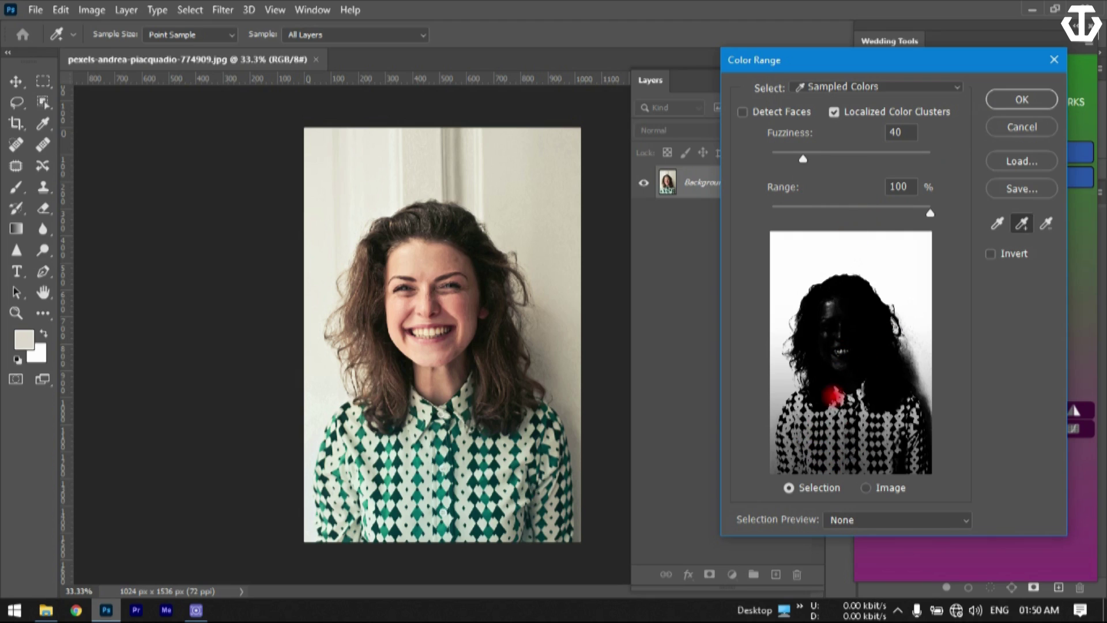
{"action": "left_click", "coordinate": [1023, 126]}
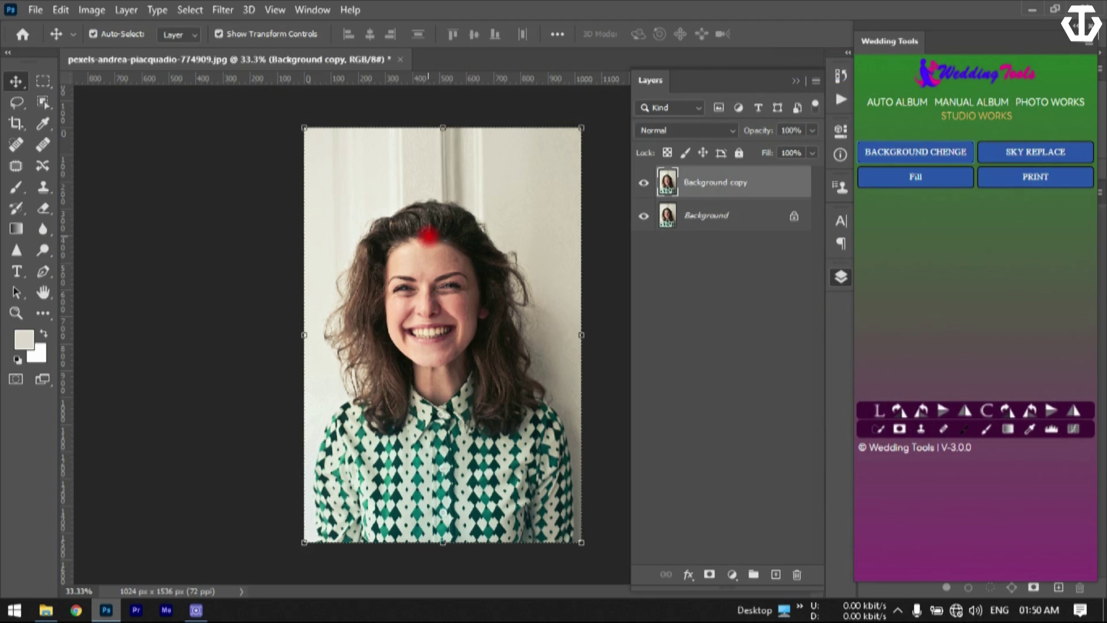
{"action": "key", "text": "Delete"}
- Marquee-select the upper portrait down to the shoulders, adding the narrow background strips along both sides of the body
{"action": "left_click", "coordinate": [41, 81]}
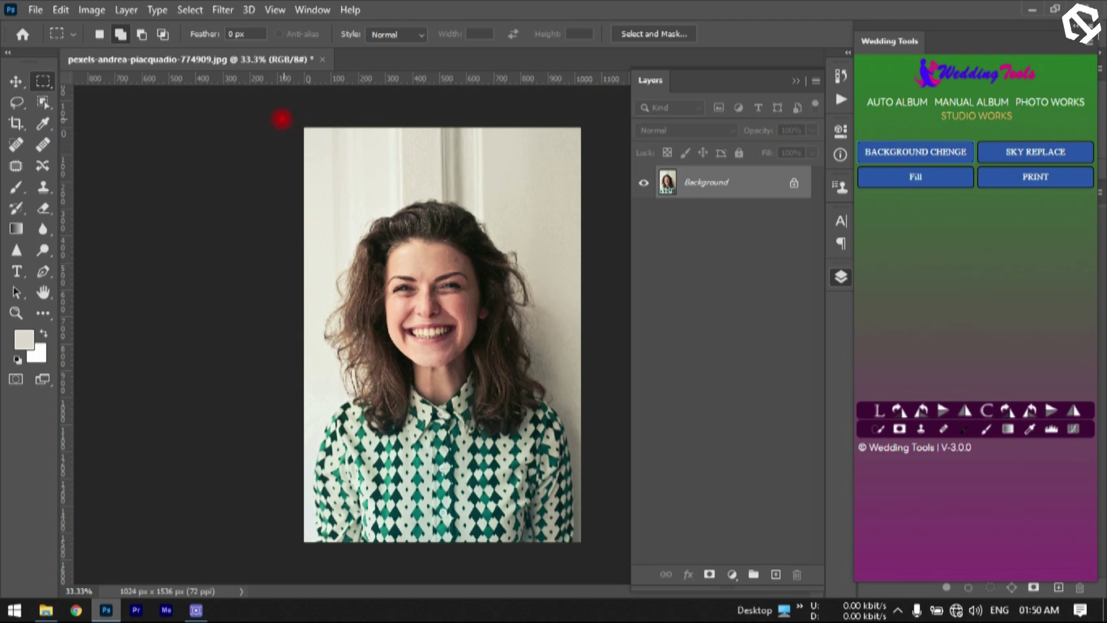
{"action": "left_click_drag", "start_coordinate": [304, 127], "coordinate": [591, 403]}
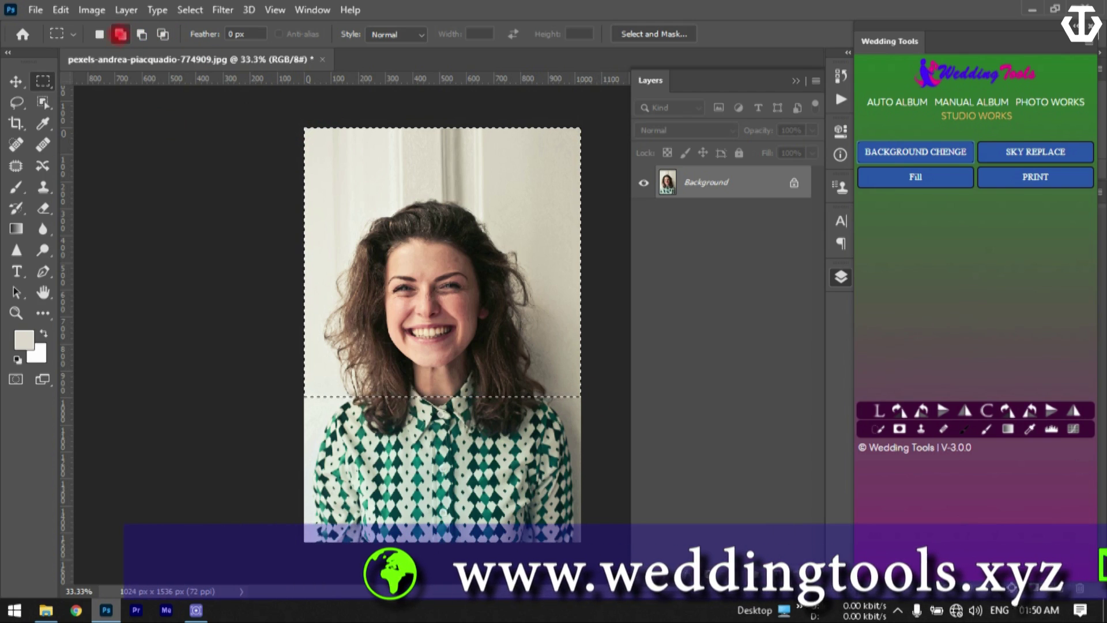
{"action": "left_click_drag", "start_coordinate": [577, 367], "coordinate": [565, 605]}
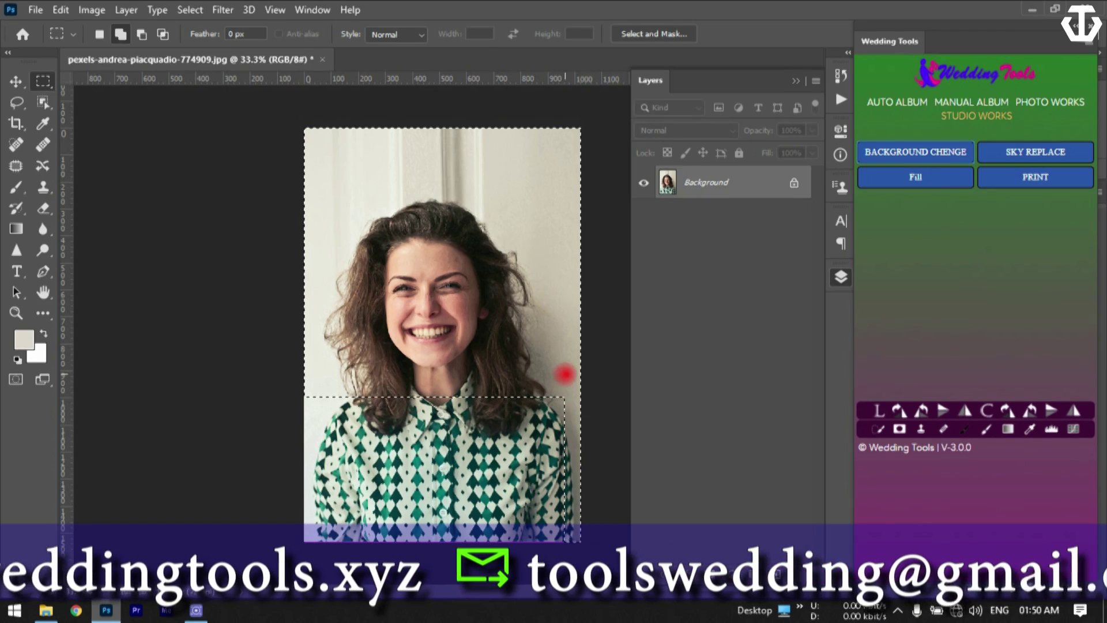
{"action": "left_click_drag", "start_coordinate": [565, 378], "coordinate": [547, 424]}
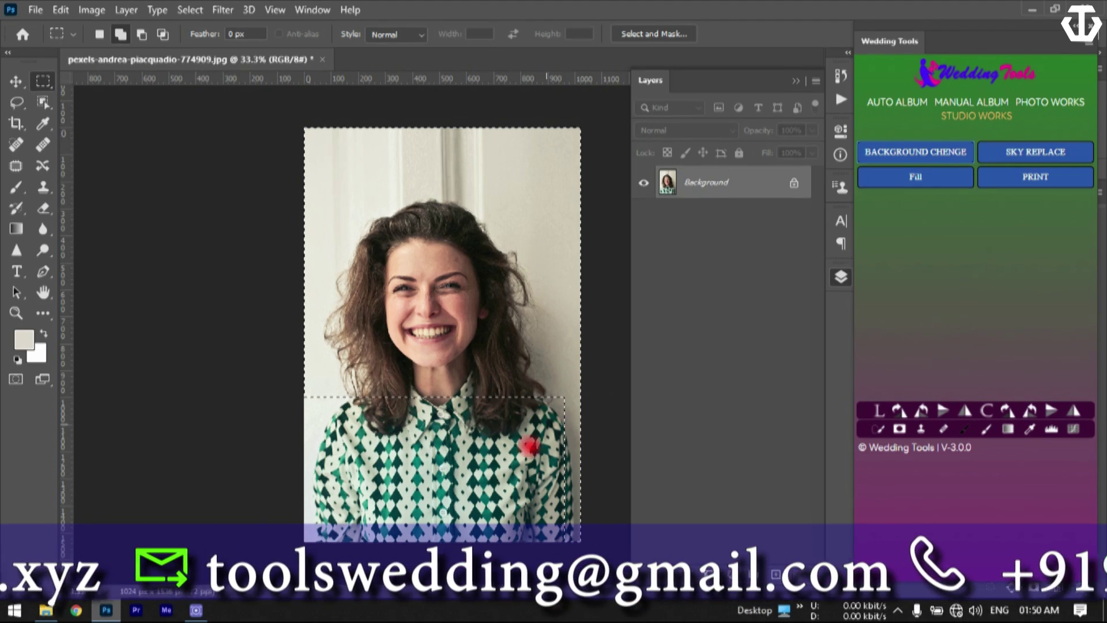
{"action": "left_click_drag", "start_coordinate": [270, 358], "coordinate": [318, 605]}
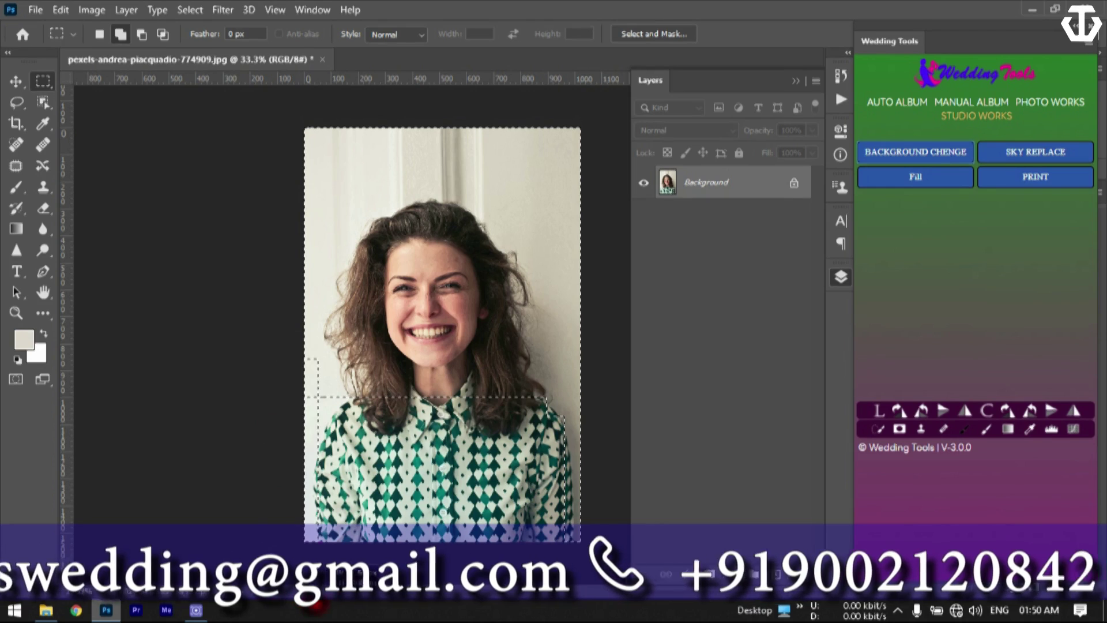
{"action": "left_click_drag", "start_coordinate": [289, 371], "coordinate": [344, 430]}
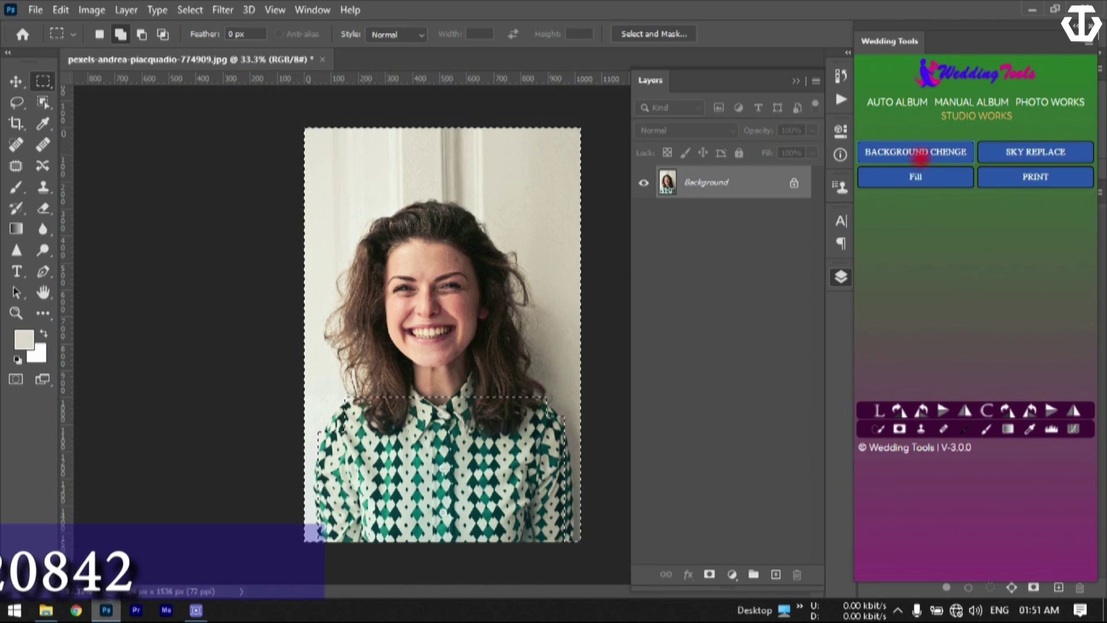
- Run the background change and sample the light and shaded wall tones in Color Range with Fuzziness 21
{"action": "left_click", "coordinate": [921, 157]}
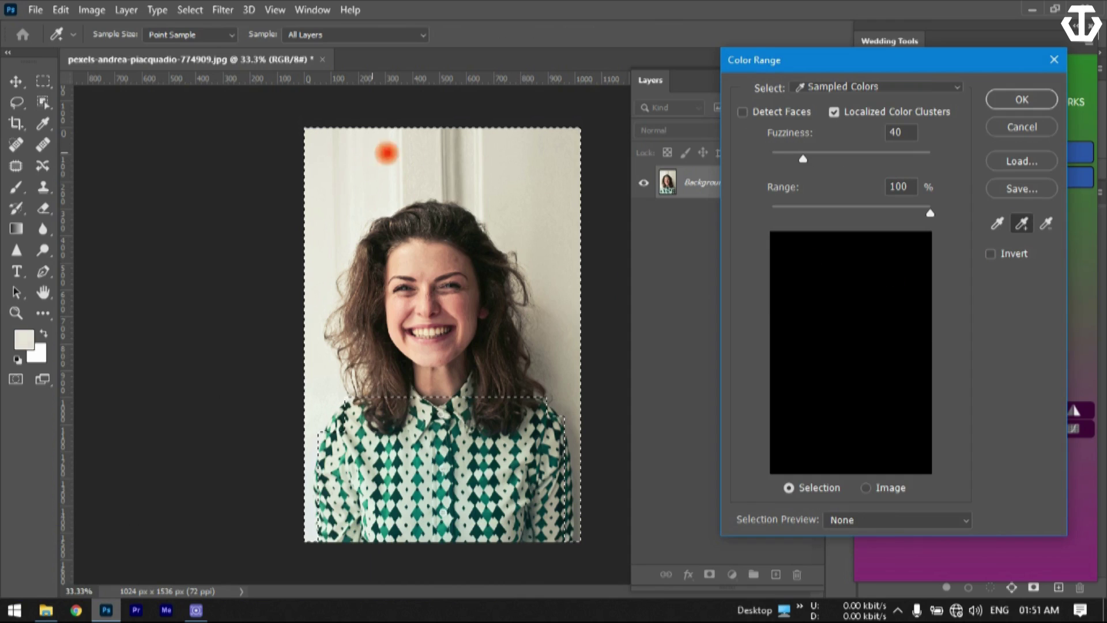
{"action": "left_click", "coordinate": [386, 153]}
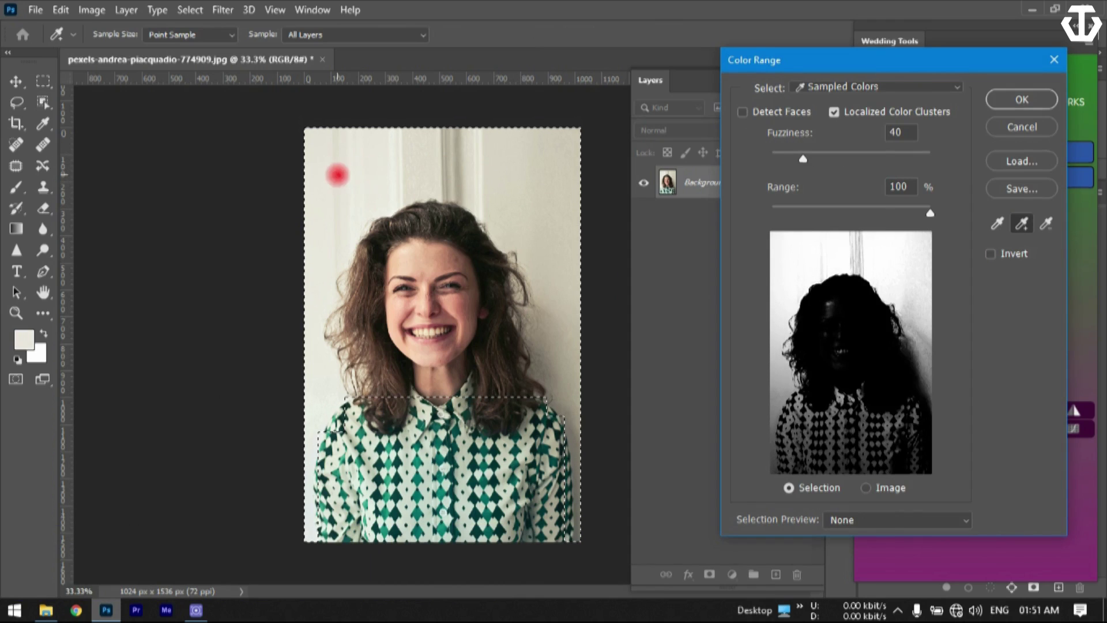
{"action": "left_click", "coordinate": [488, 169]}
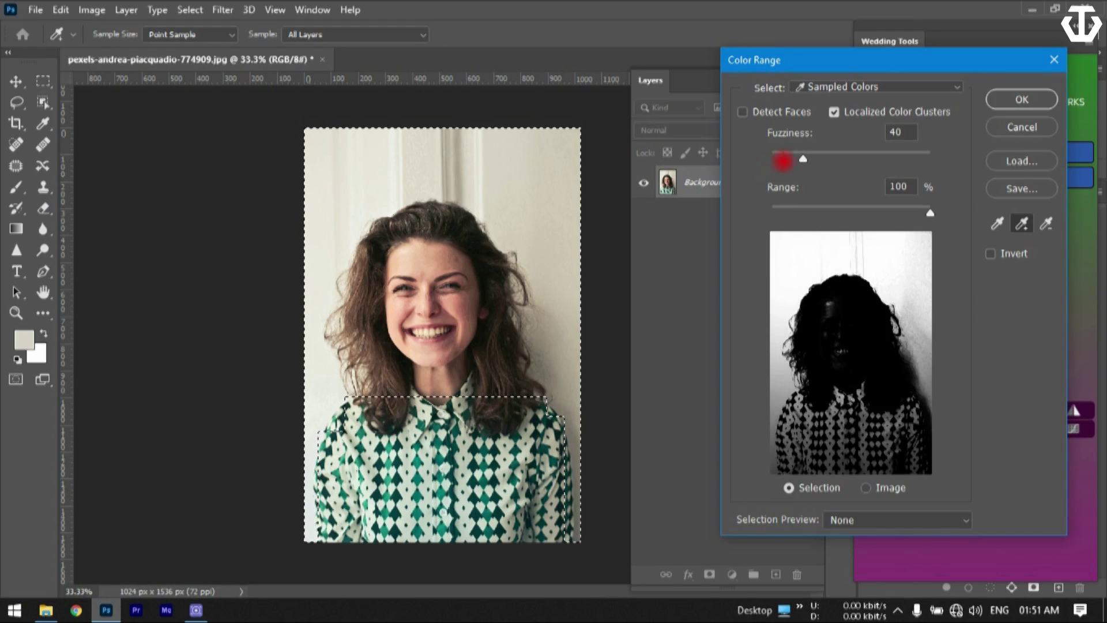
{"action": "left_click", "coordinate": [519, 227]}
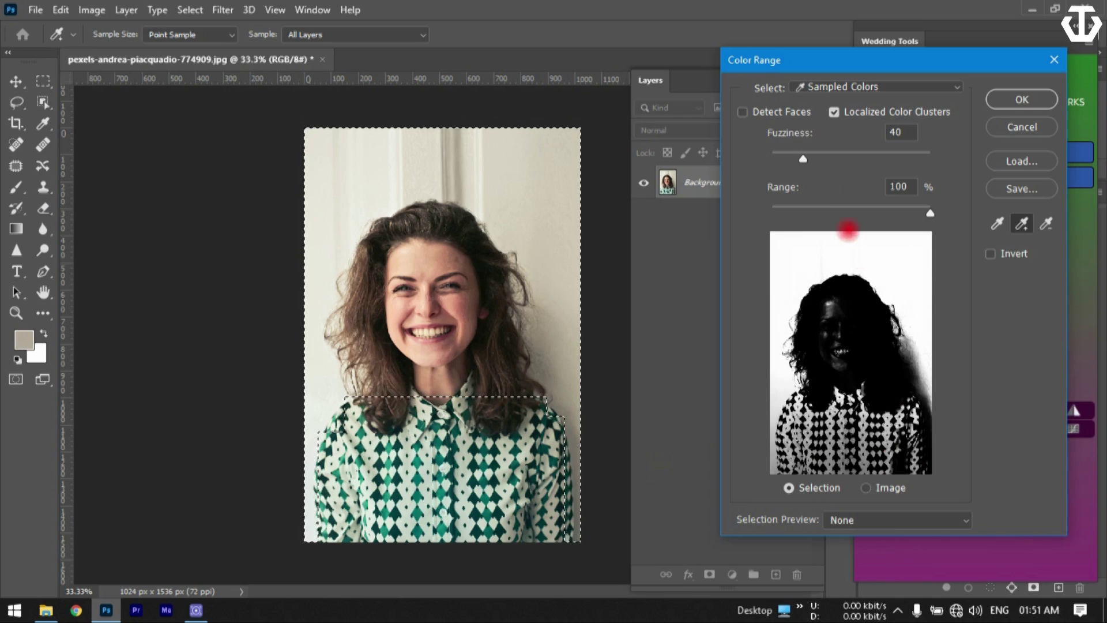
{"action": "left_click_drag", "start_coordinate": [802, 159], "coordinate": [789, 159]}
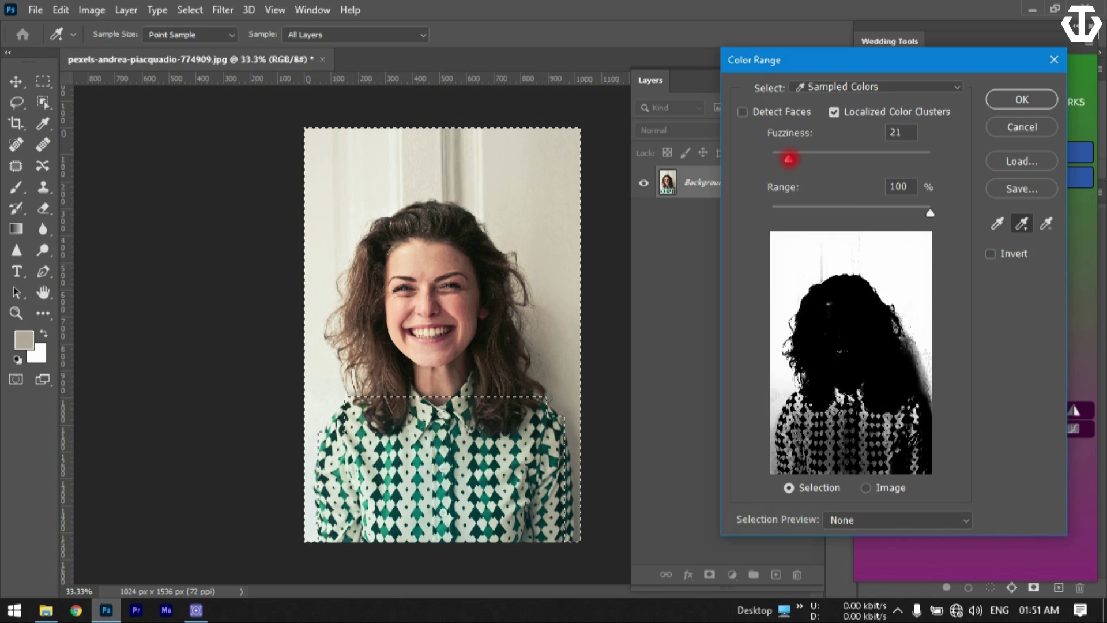
{"action": "left_click", "coordinate": [1022, 100]}
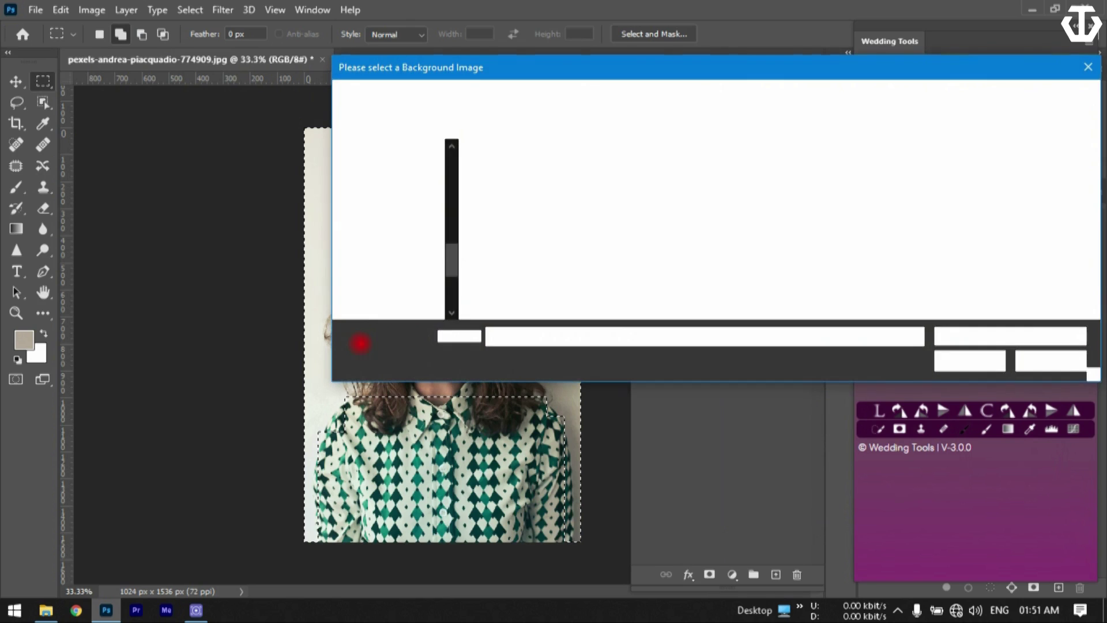
- Apply the green background WT SBG (22) from Studio BG_VOL.02 and dismiss the Gaussian Blur and Hue/Saturation adjustments
{"action": "left_click_drag", "start_coordinate": [596, 71], "coordinate": [578, 127]}
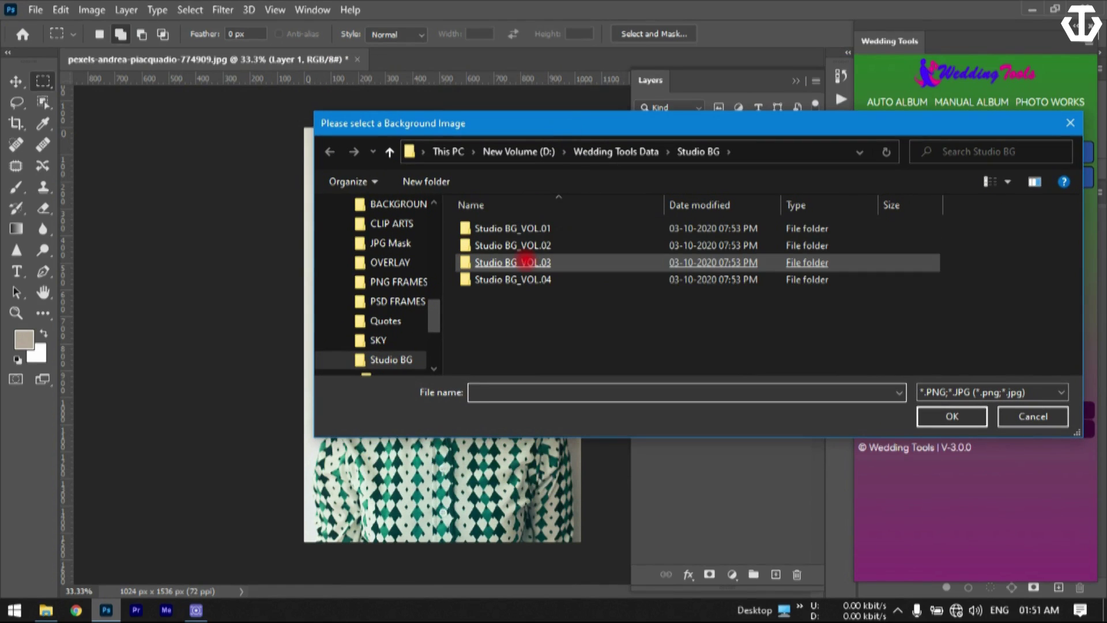
{"action": "double_click", "coordinate": [507, 245]}
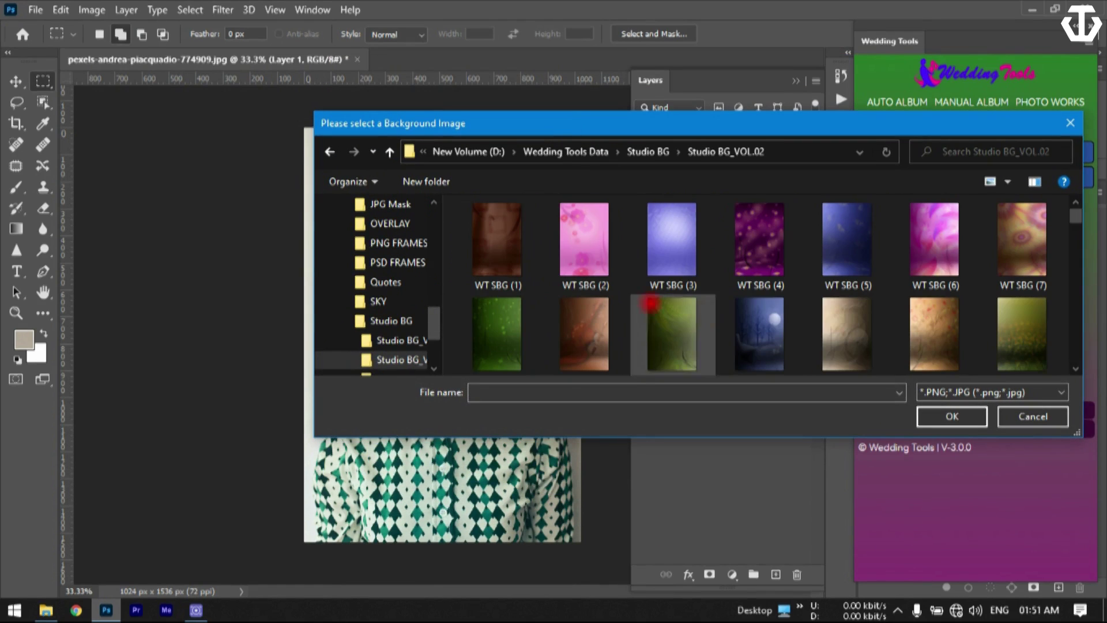
{"action": "scroll", "coordinate": [816, 314], "scroll_direction": "down", "scroll_amount": 5}
{"action": "left_click", "coordinate": [831, 323]}
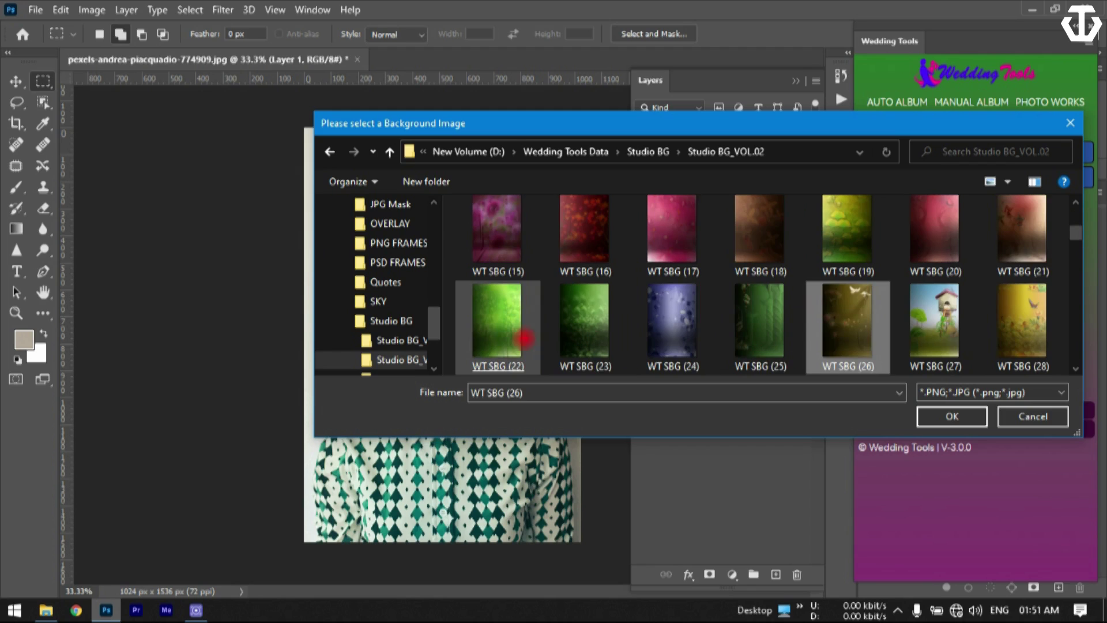
{"action": "double_click", "coordinate": [523, 339]}
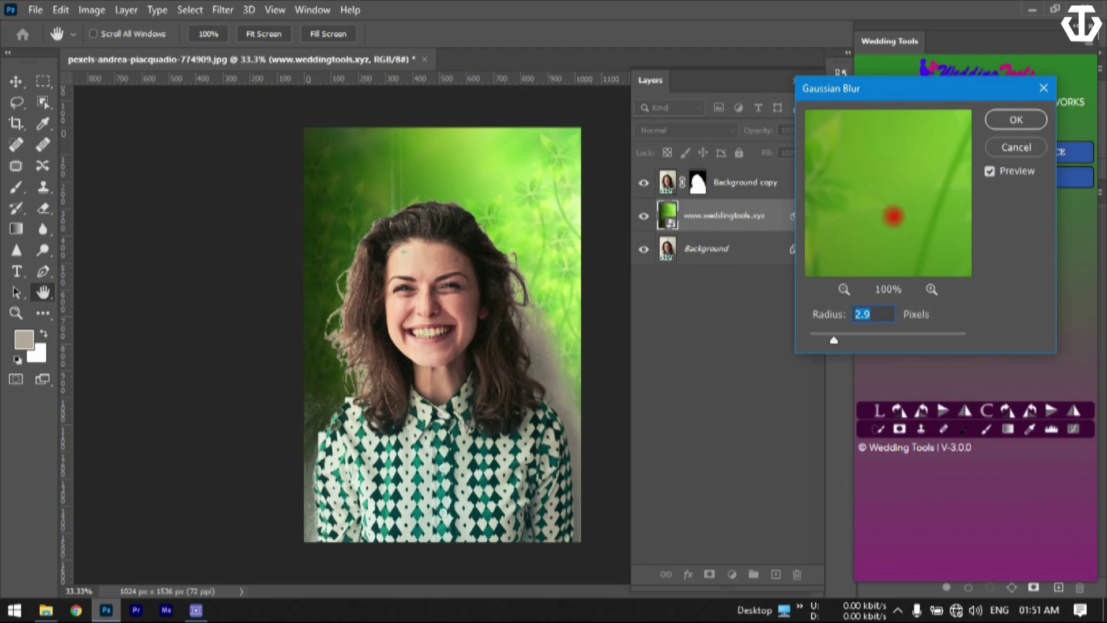
{"action": "left_click", "coordinate": [1001, 152]}
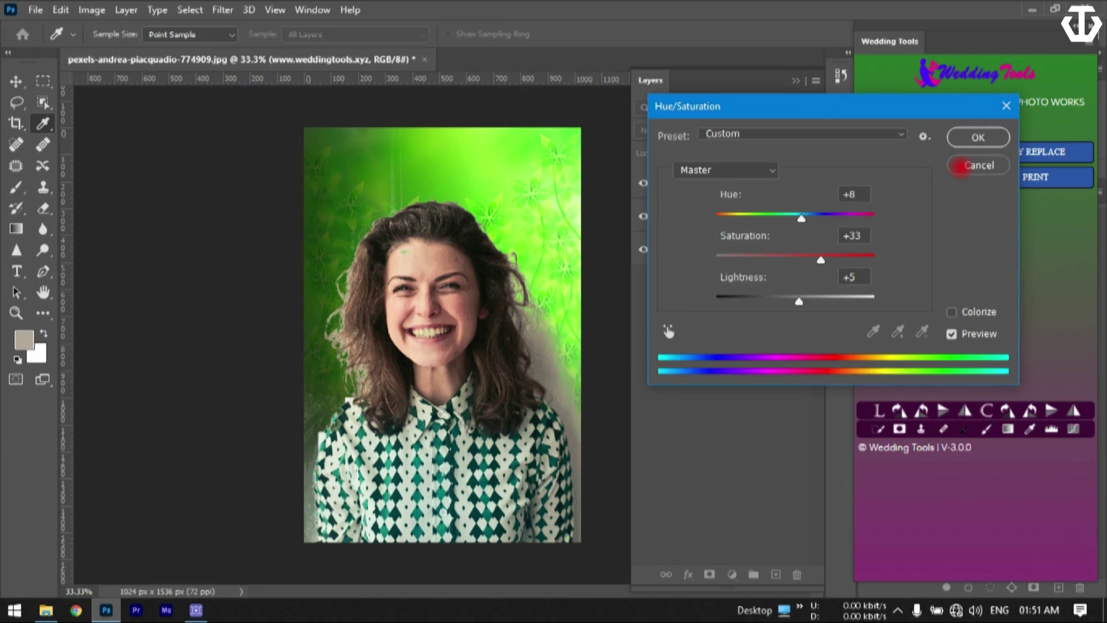
{"action": "key", "text": "Return"}
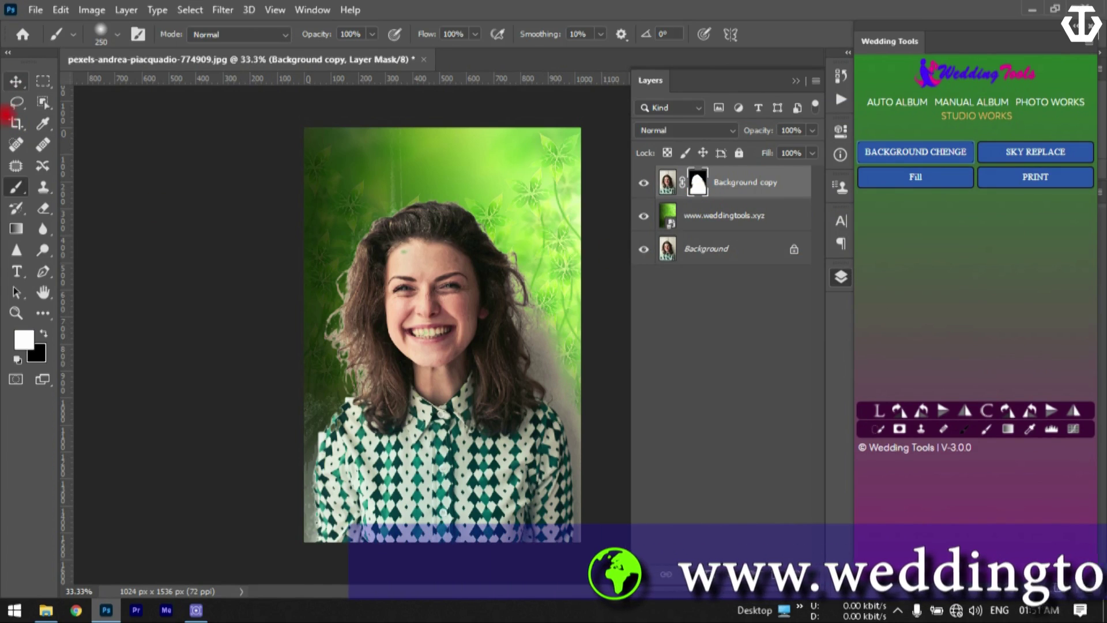
- Open Select and Mask for the Background copy layer's mask and set the view to On Layers
{"action": "left_click", "coordinate": [42, 81]}
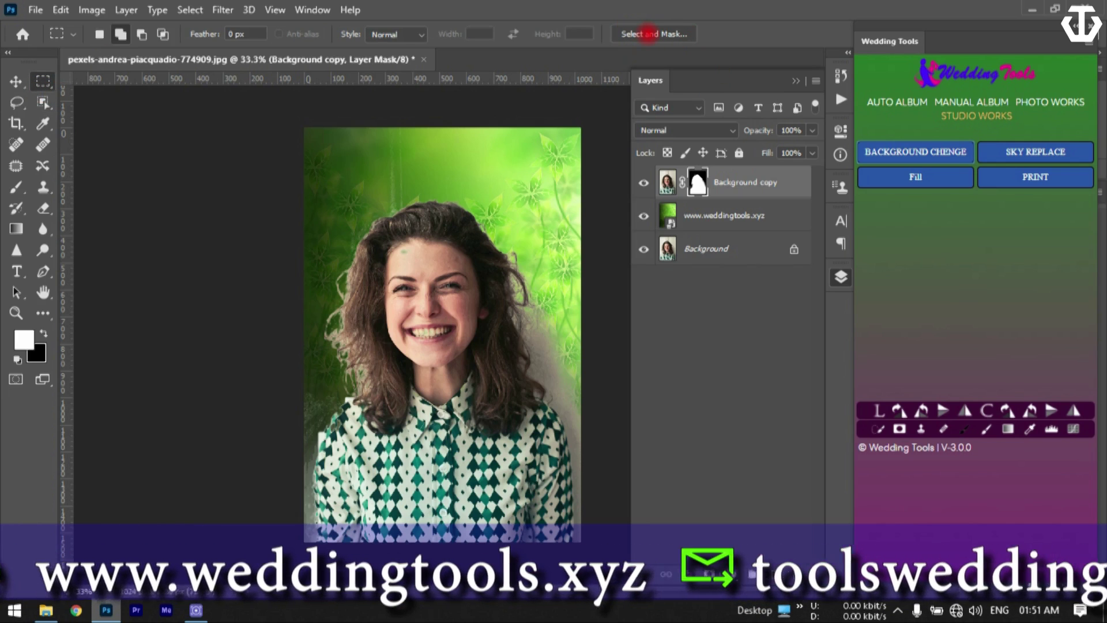
{"action": "left_click", "coordinate": [648, 33]}
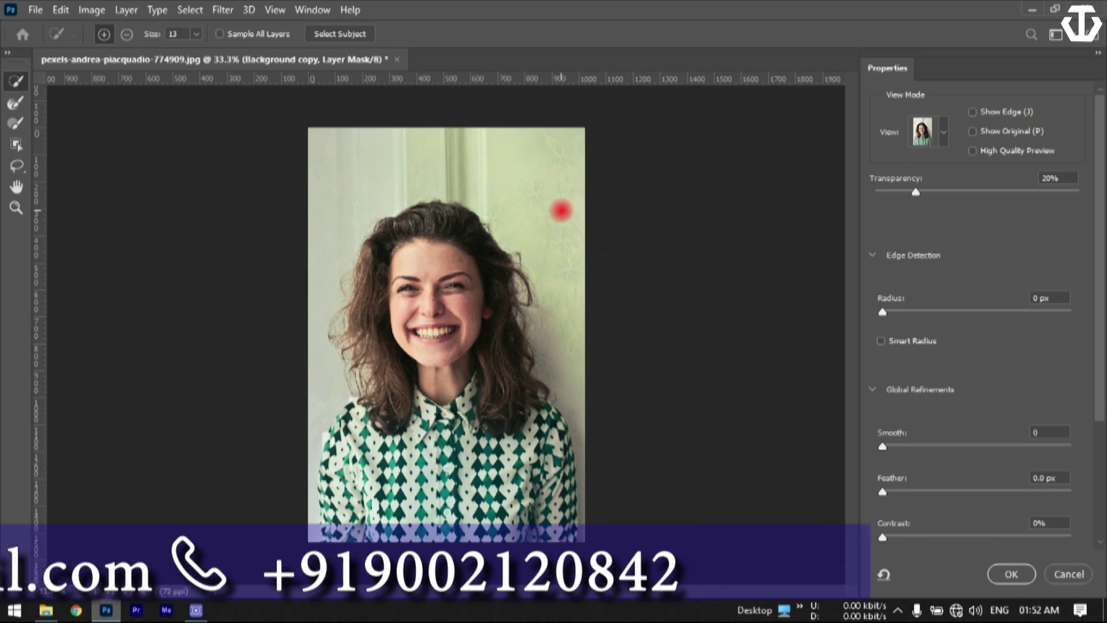
{"action": "left_click", "coordinate": [943, 130]}
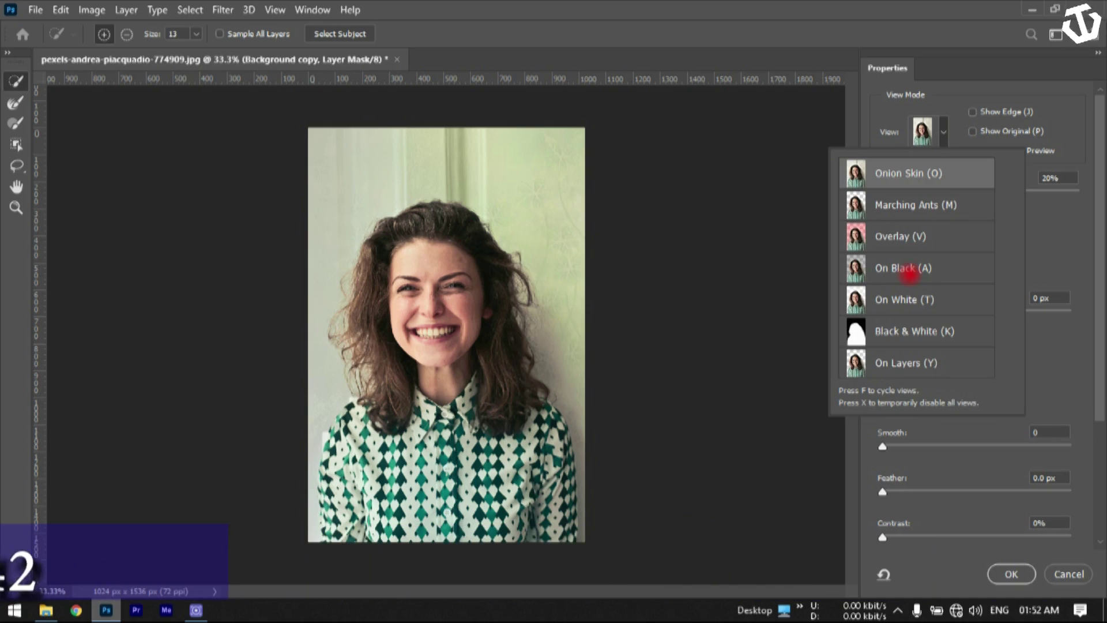
{"action": "left_click", "coordinate": [902, 240]}
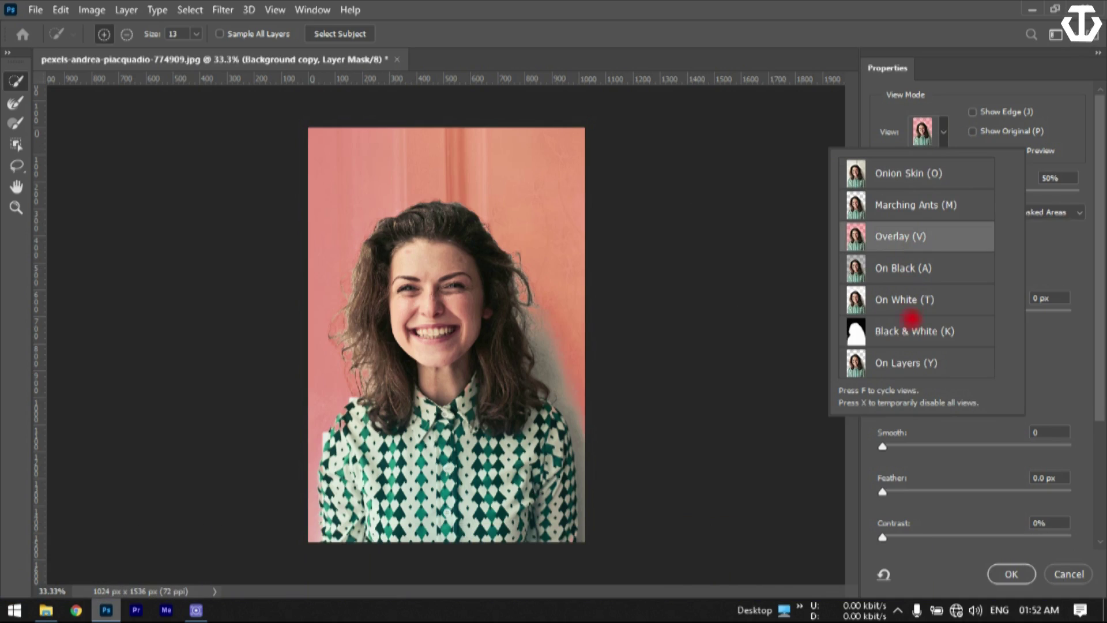
{"action": "left_click", "coordinate": [909, 364]}
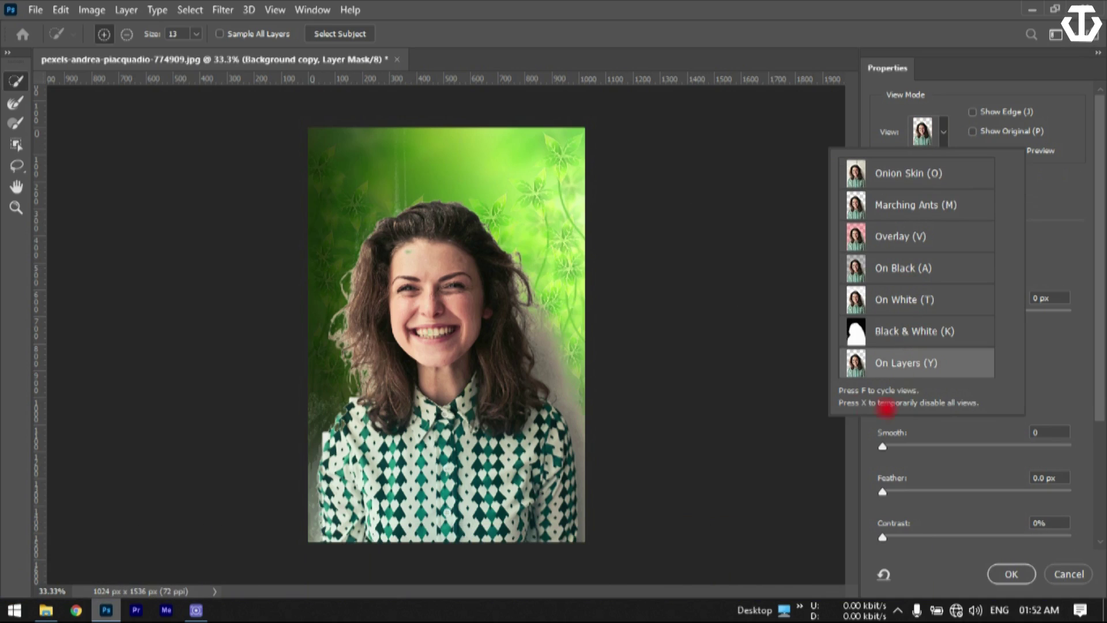
{"action": "left_click", "coordinate": [1037, 369]}
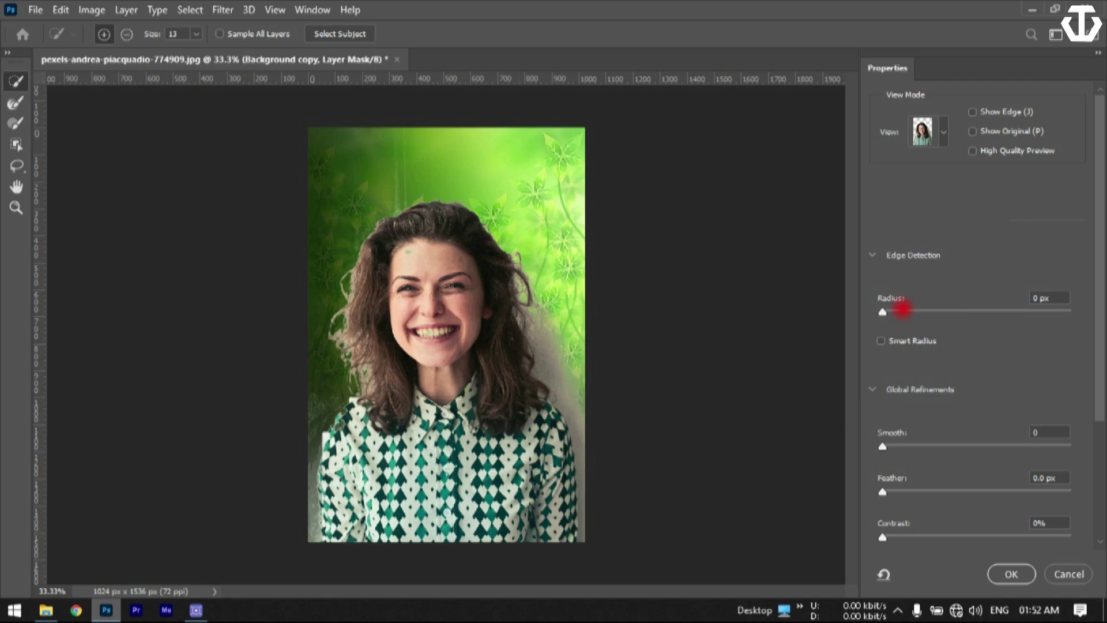
- Set the Edge Detection radius to 2 px for the woman's mask
{"action": "left_click_drag", "start_coordinate": [902, 310], "coordinate": [911, 312]}
{"action": "left_click", "coordinate": [908, 311]}
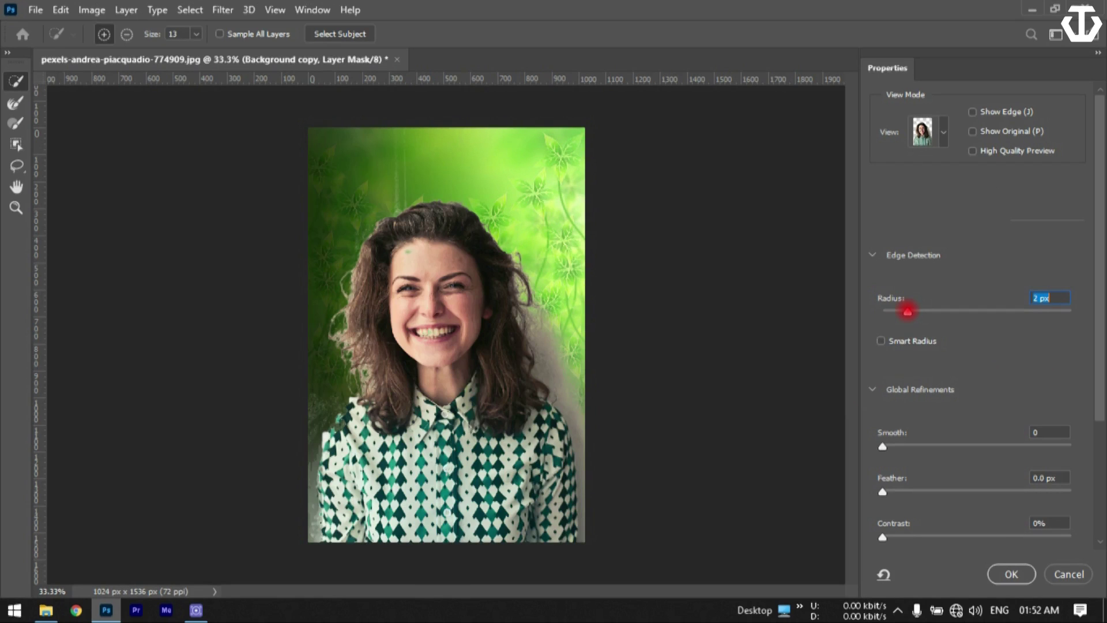
{"action": "left_click_drag", "start_coordinate": [908, 311], "coordinate": [898, 313]}
{"action": "left_click_drag", "start_coordinate": [1093, 331], "coordinate": [1100, 399]}
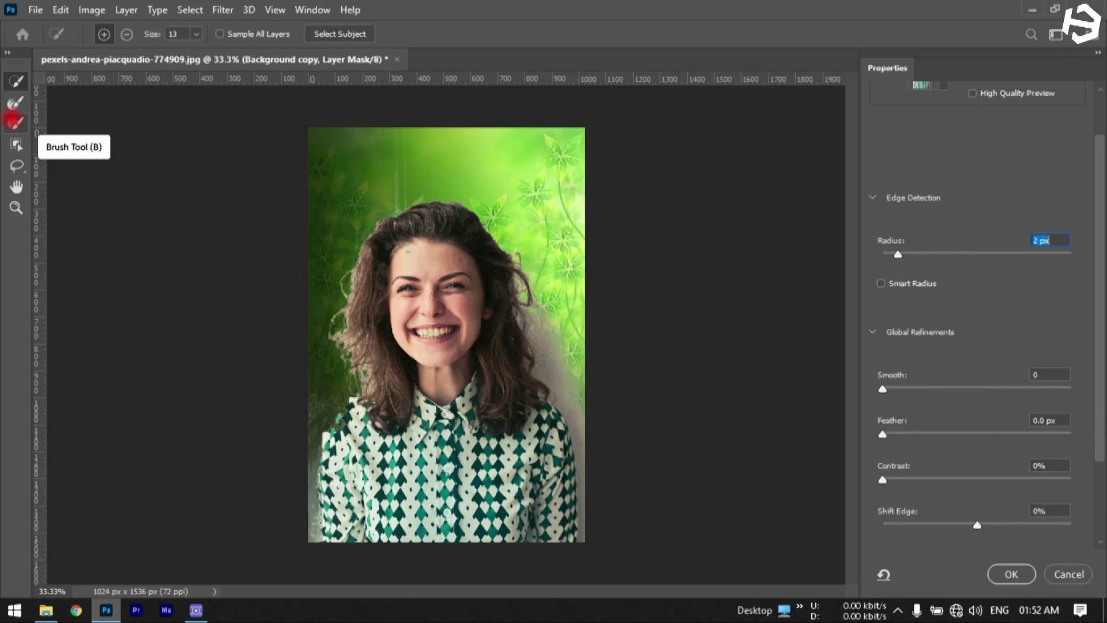
- Brush the mask edge beside the woman's shoulder and draw an Object Selection rectangle around her hair and body
{"action": "left_click", "coordinate": [14, 121]}
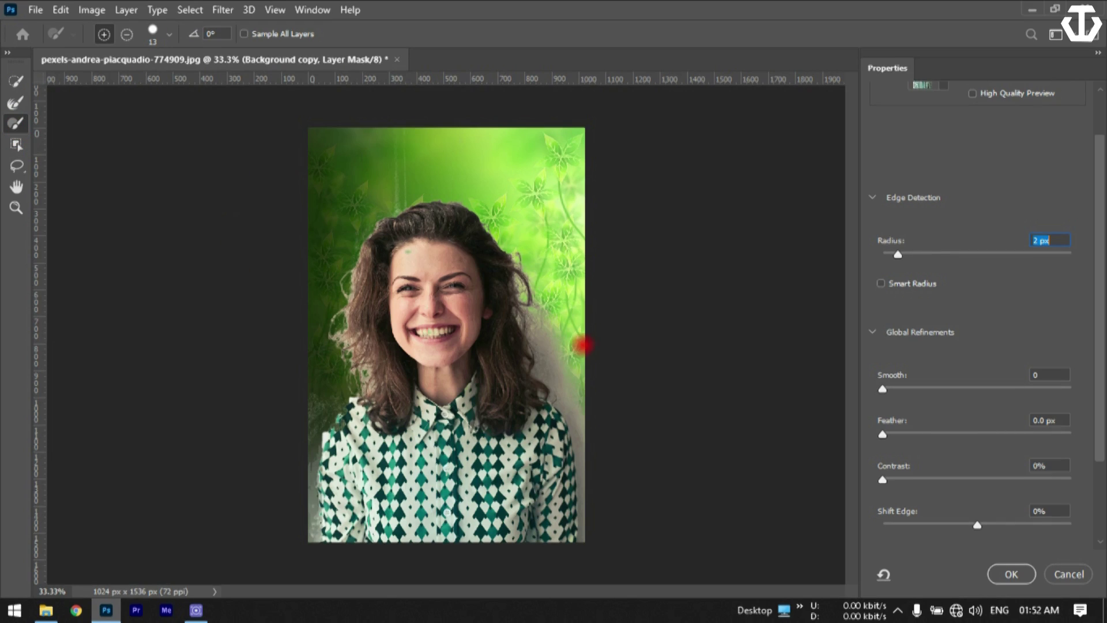
{"action": "left_click_drag", "start_coordinate": [552, 384], "coordinate": [567, 408]}
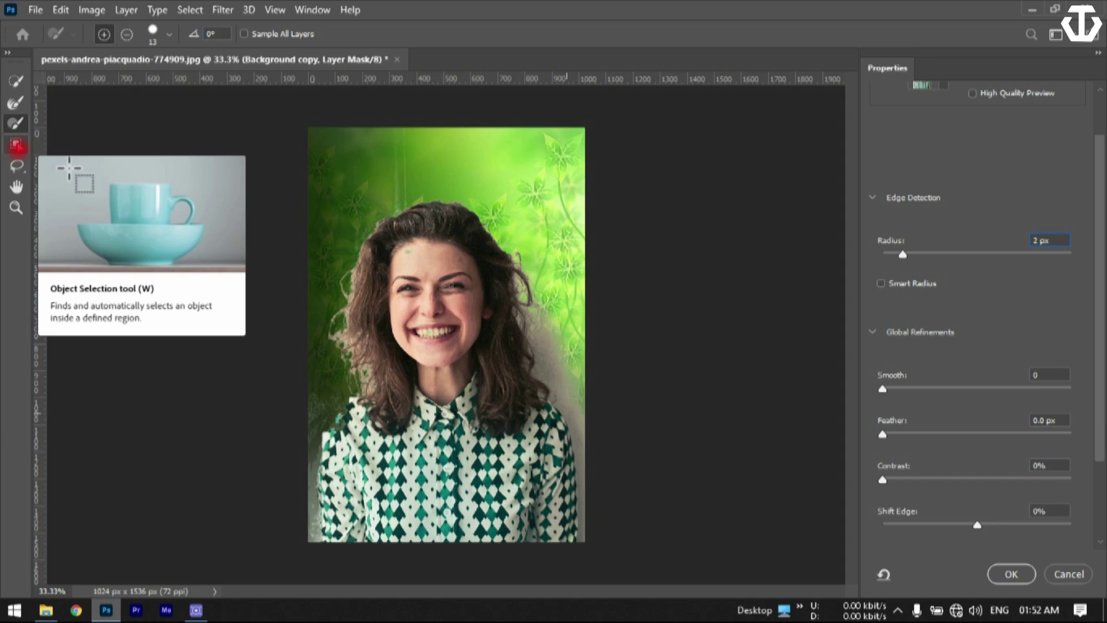
{"action": "left_click", "coordinate": [17, 145]}
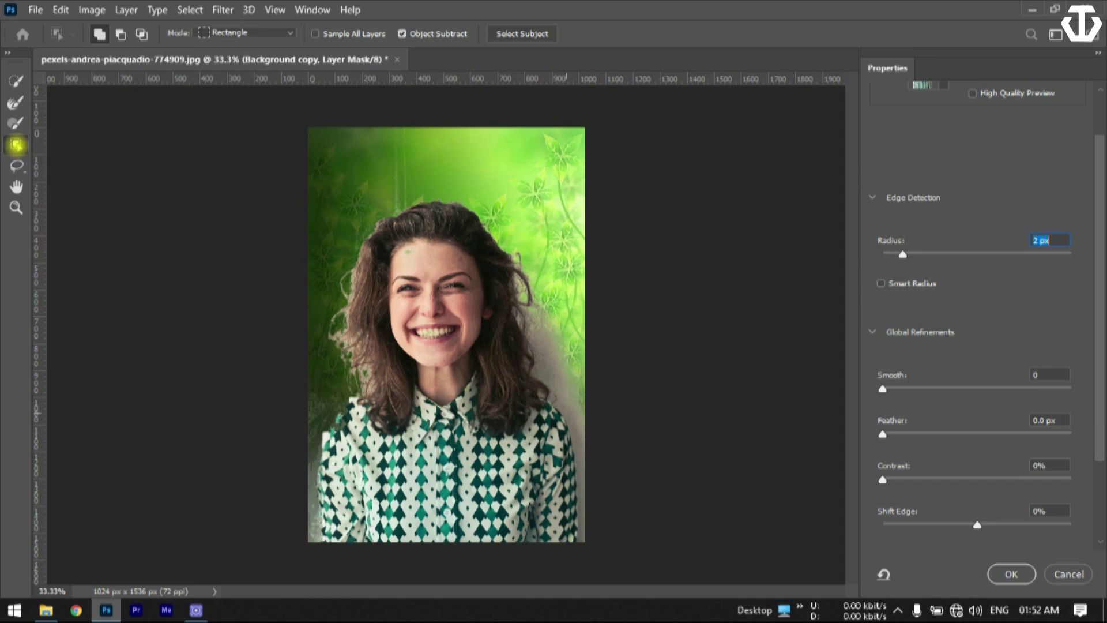
{"action": "left_click_drag", "start_coordinate": [334, 197], "coordinate": [536, 539]}
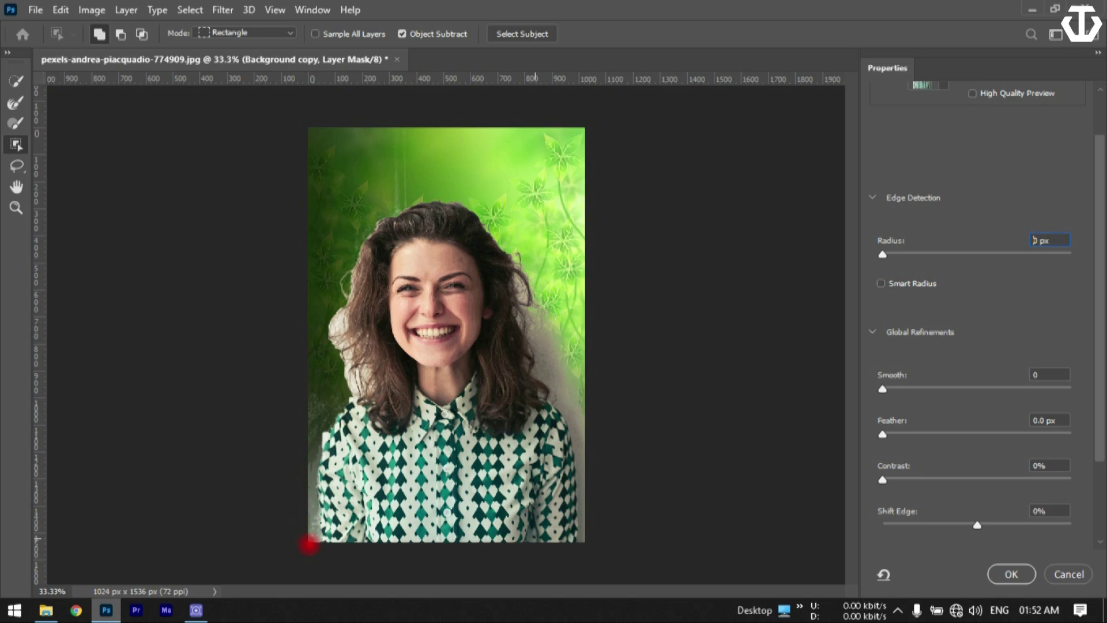
- Try an Object Selection over the background beside the woman's sleeve and lower body, and undo it
{"action": "mouse_move", "coordinate": [272, 380]}
{"action": "left_mouse_down"}
{"action": "mouse_move", "coordinate": [329, 496]}
{"action": "mouse_move", "coordinate": [340, 559]}
{"action": "left_mouse_up"}
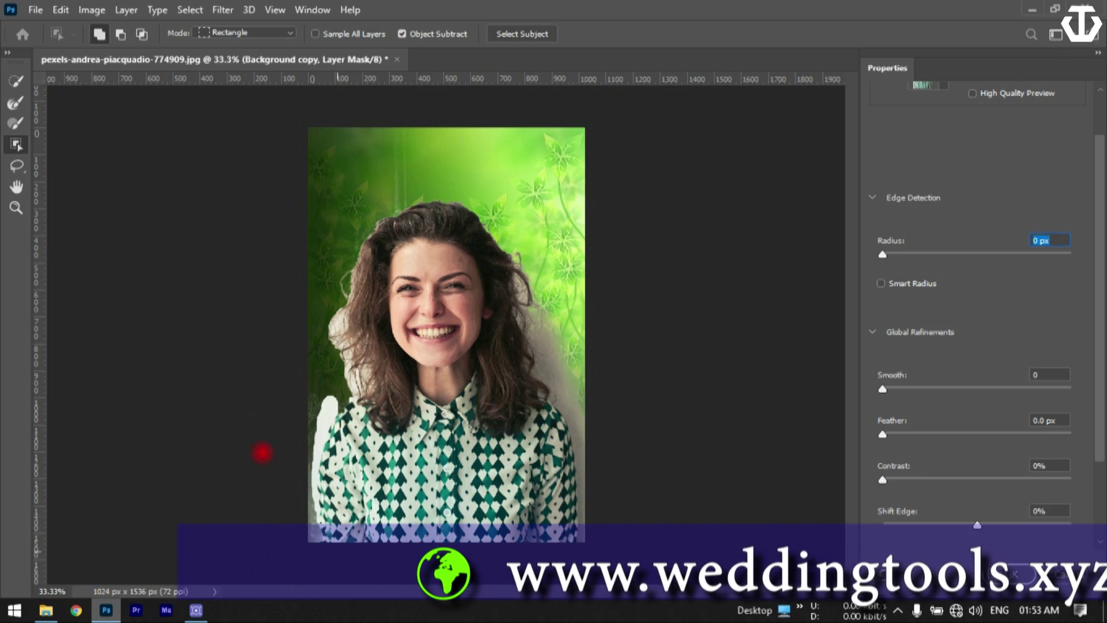
{"action": "key", "text": "ctrl+z"}
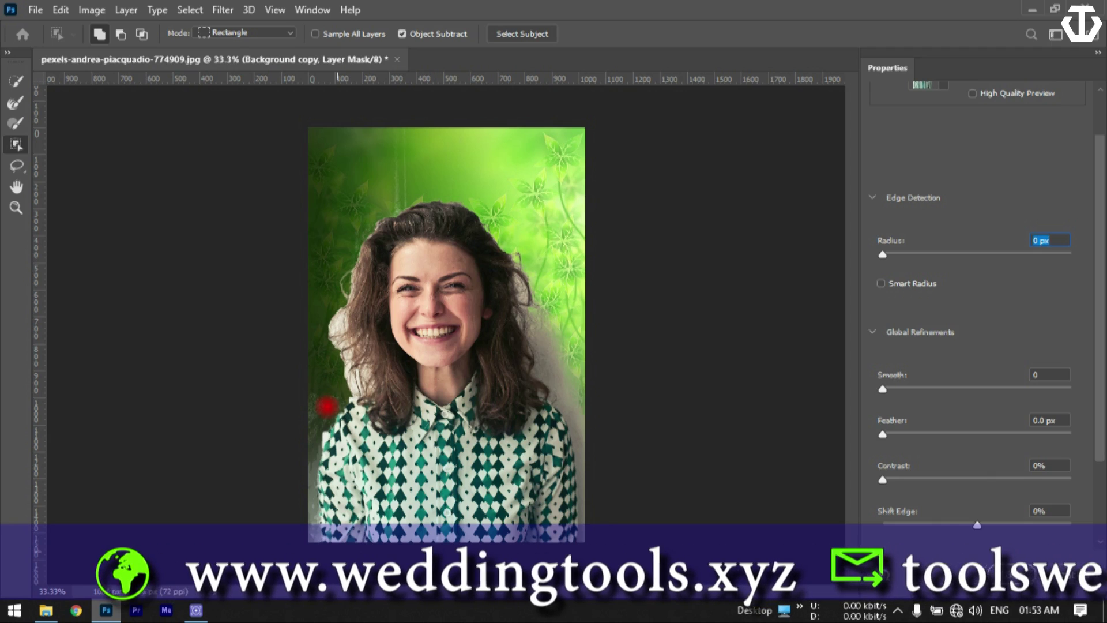
- Try Refine Edge Brush strokes along the woman's hair and shoulder edge, and accept the Select and Mask session
{"action": "left_click", "coordinate": [16, 102]}
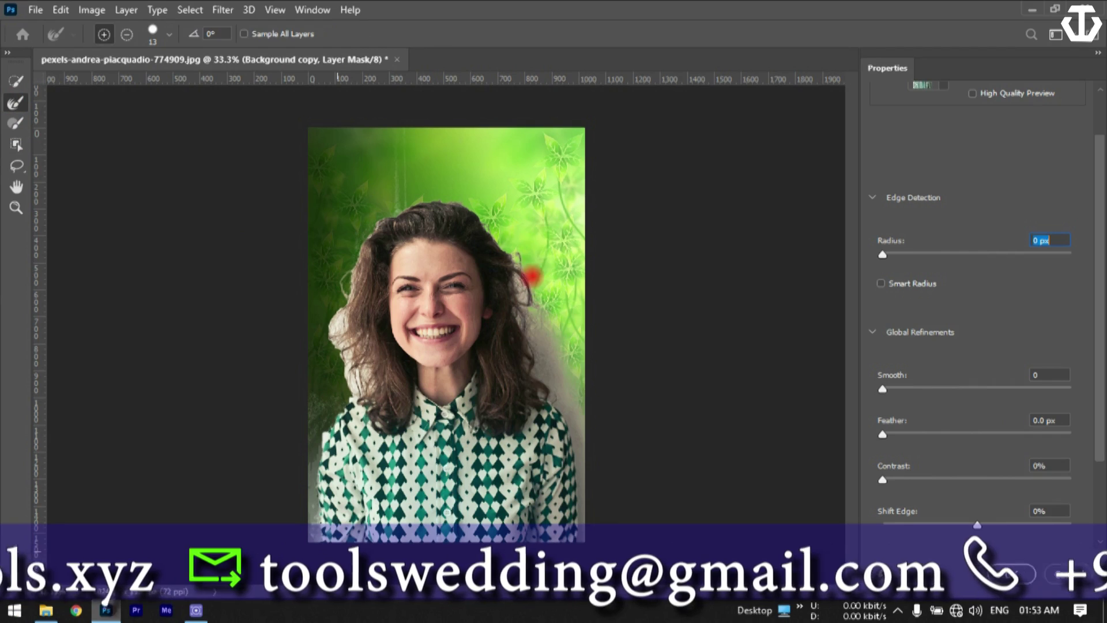
{"action": "left_click_drag", "start_coordinate": [522, 302], "coordinate": [579, 423]}
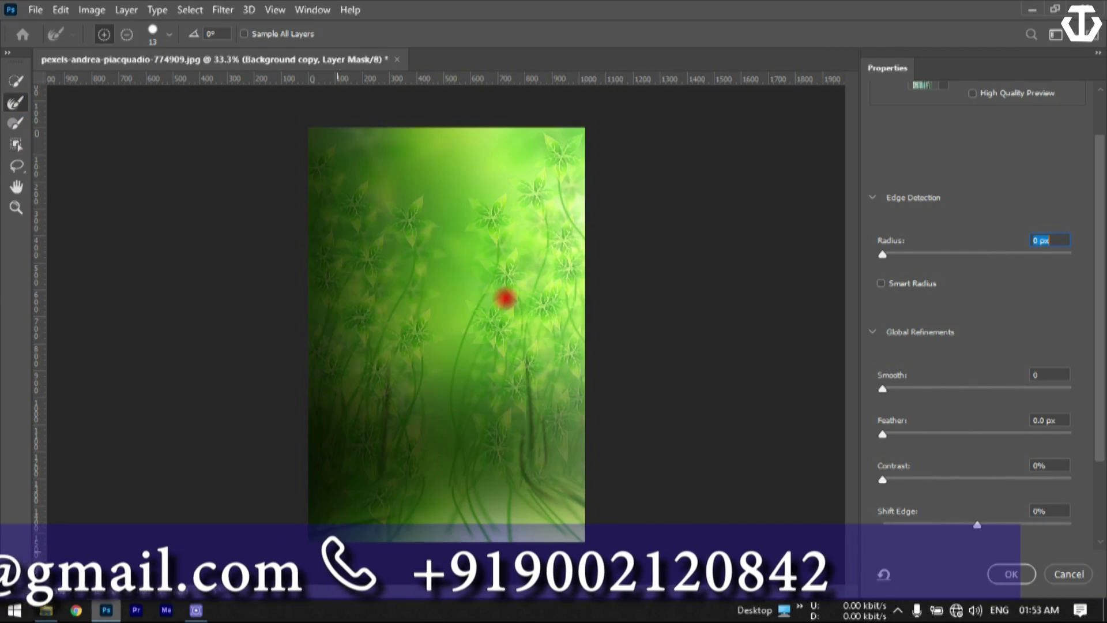
{"action": "left_click_drag", "start_coordinate": [506, 298], "coordinate": [497, 297]}
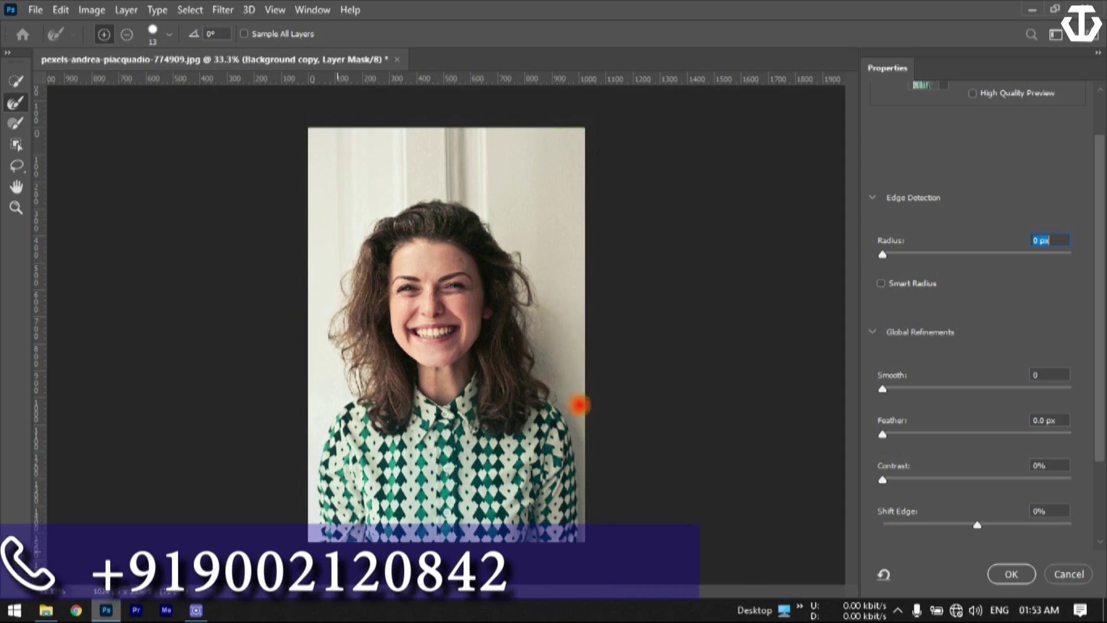
{"action": "mouse_move", "coordinate": [579, 405]}
{"action": "left_mouse_down"}
{"action": "mouse_move", "coordinate": [552, 322]}
{"action": "mouse_move", "coordinate": [541, 323]}
{"action": "left_mouse_up"}
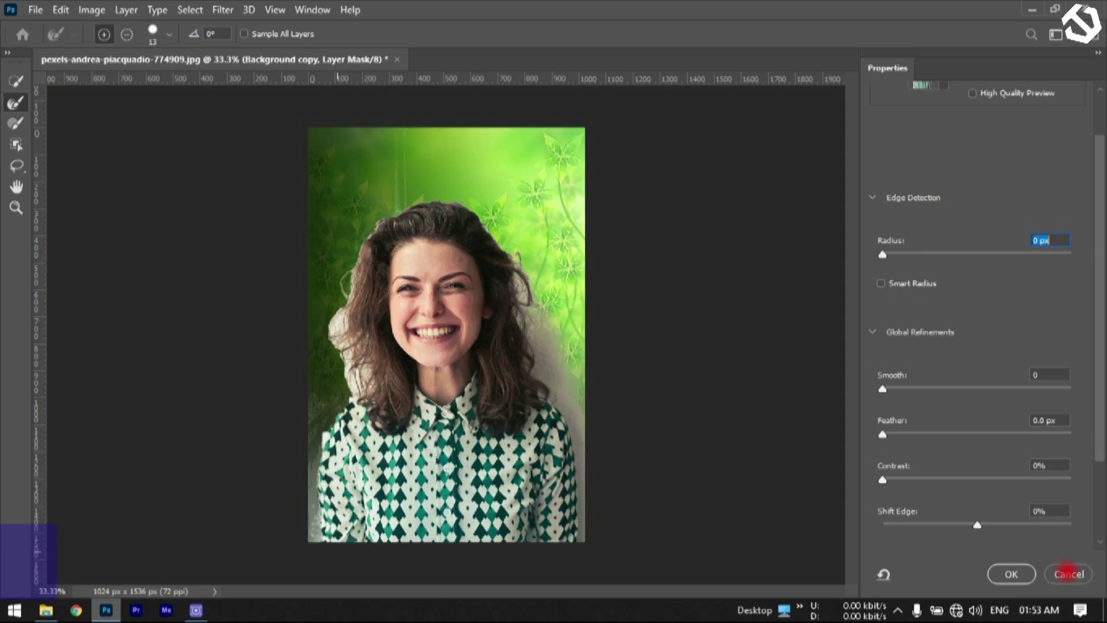
{"action": "left_click", "coordinate": [1014, 571]}
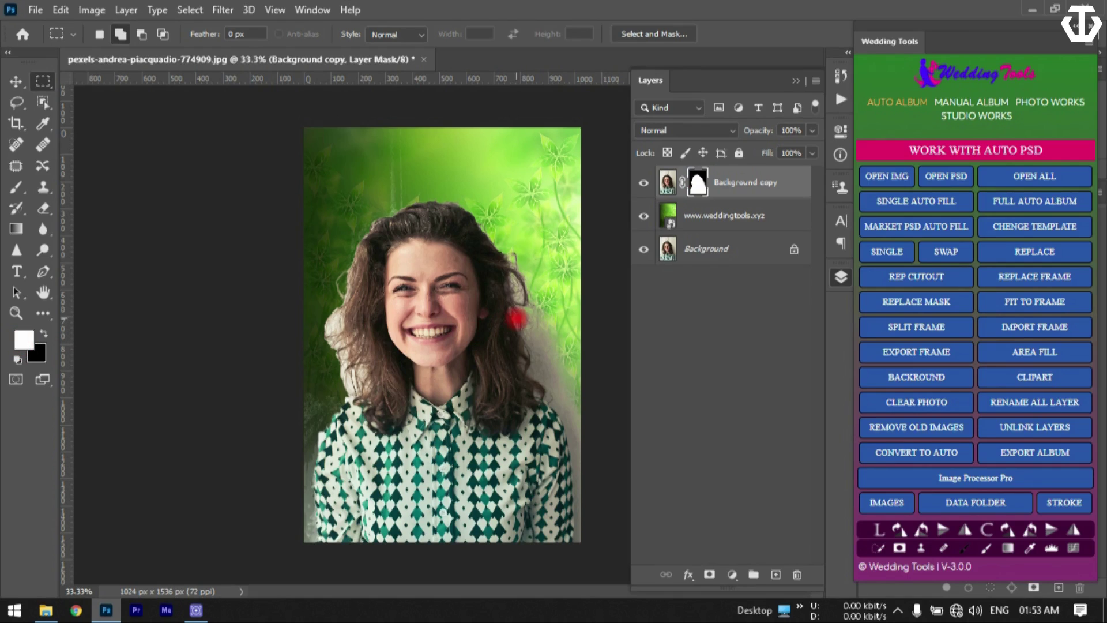
- Clean the backdrop around the woman on the Background copy mask, painting white while it is inverted and black once inverted back
{"action": "left_click_drag", "start_coordinate": [544, 313], "coordinate": [549, 362]}
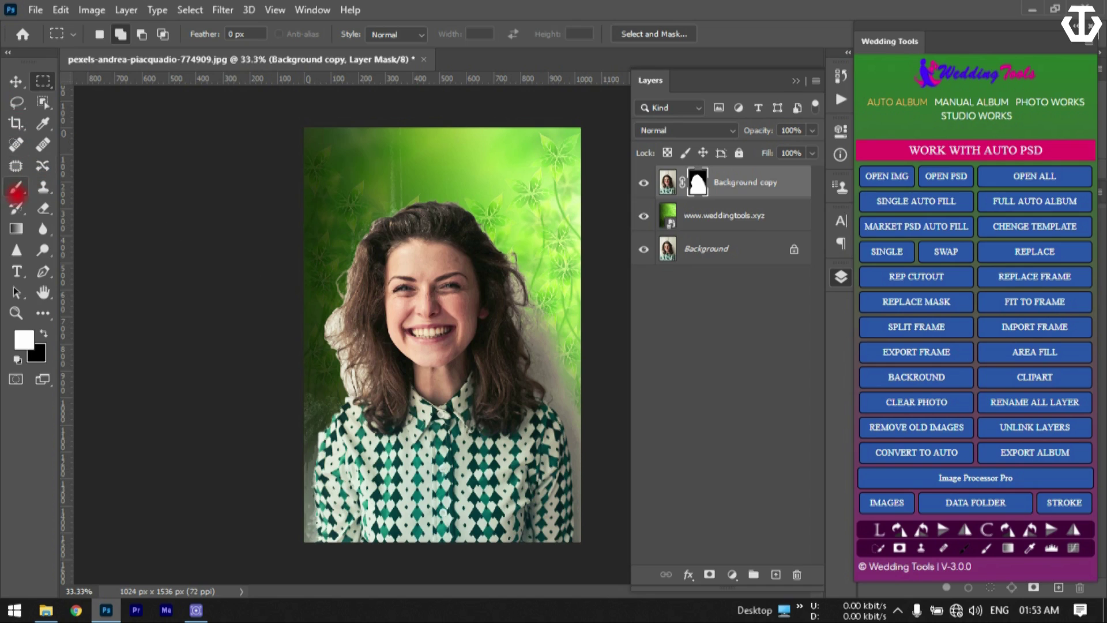
{"action": "left_click", "coordinate": [16, 187]}
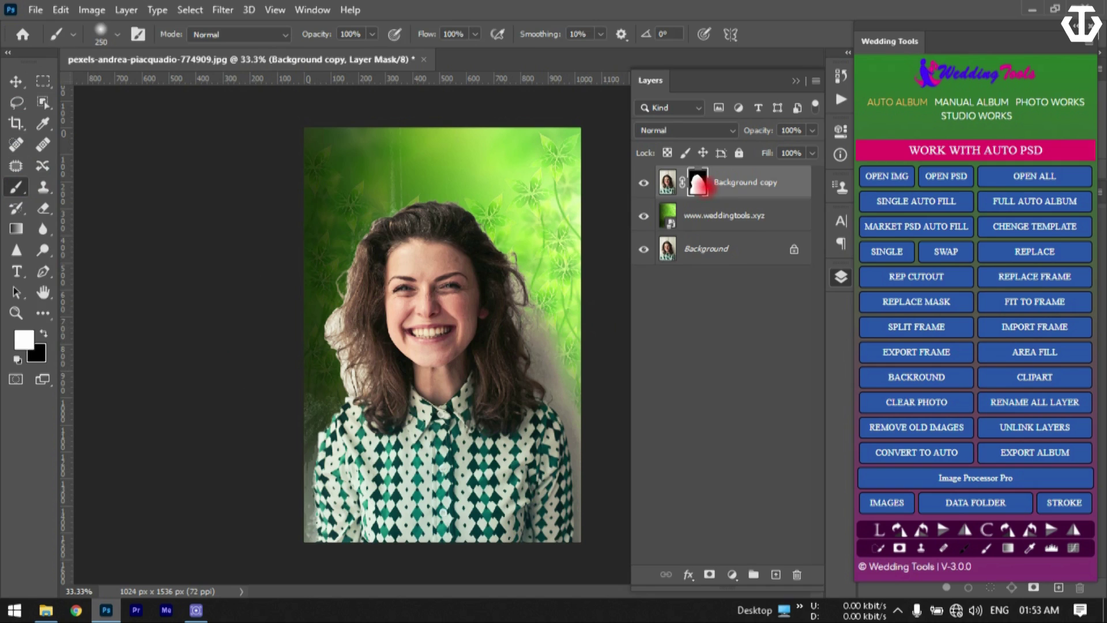
{"action": "double_click", "coordinate": [701, 185]}
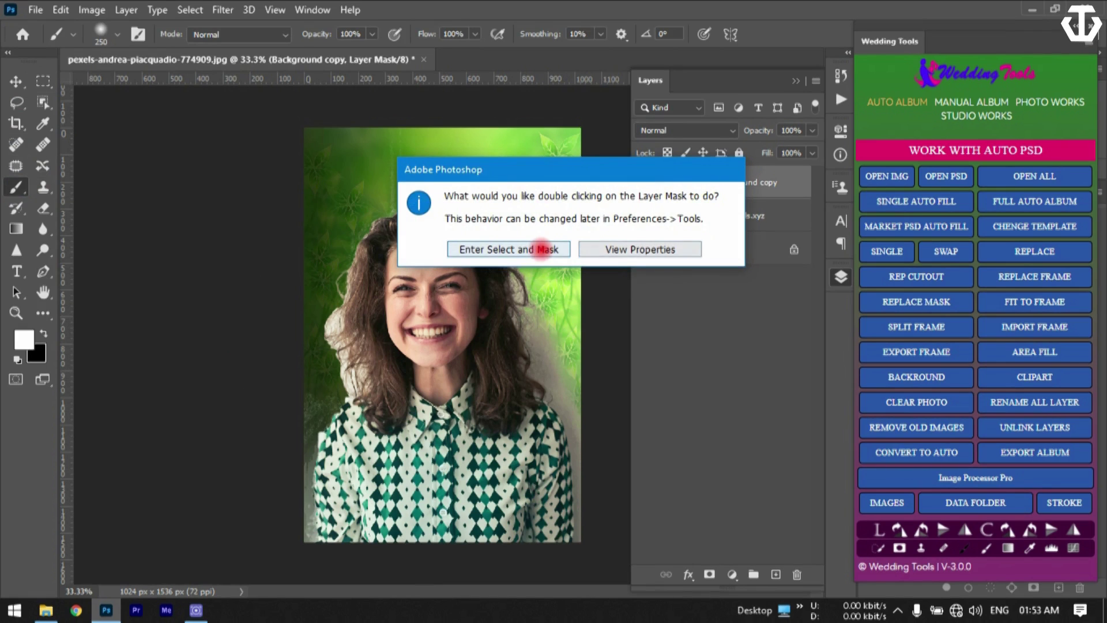
{"action": "left_click", "coordinate": [624, 249]}
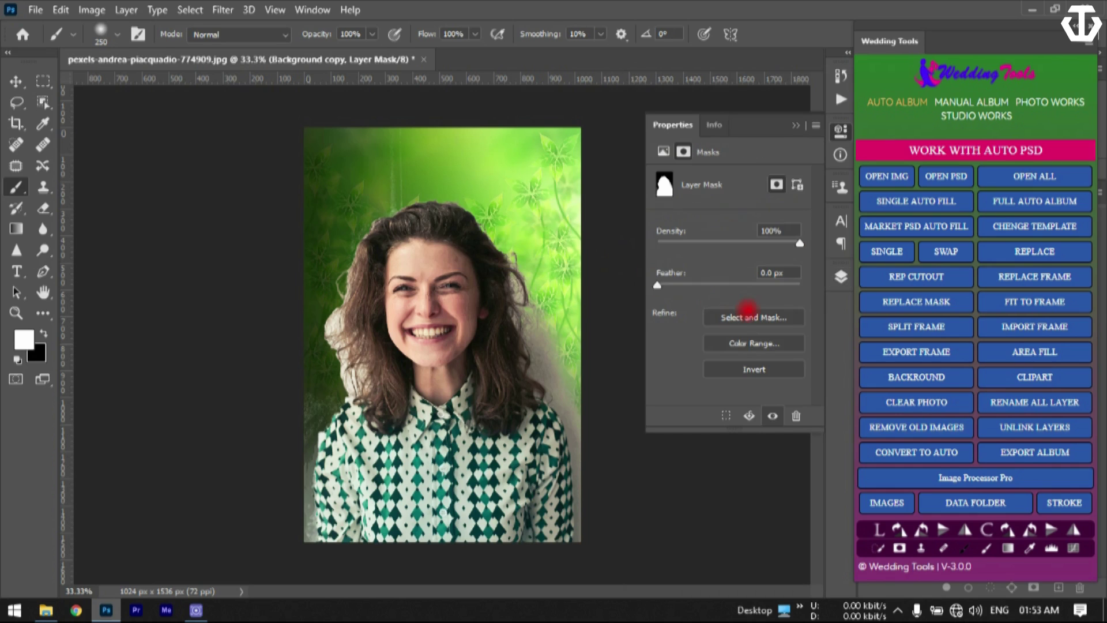
{"action": "left_click", "coordinate": [751, 370]}
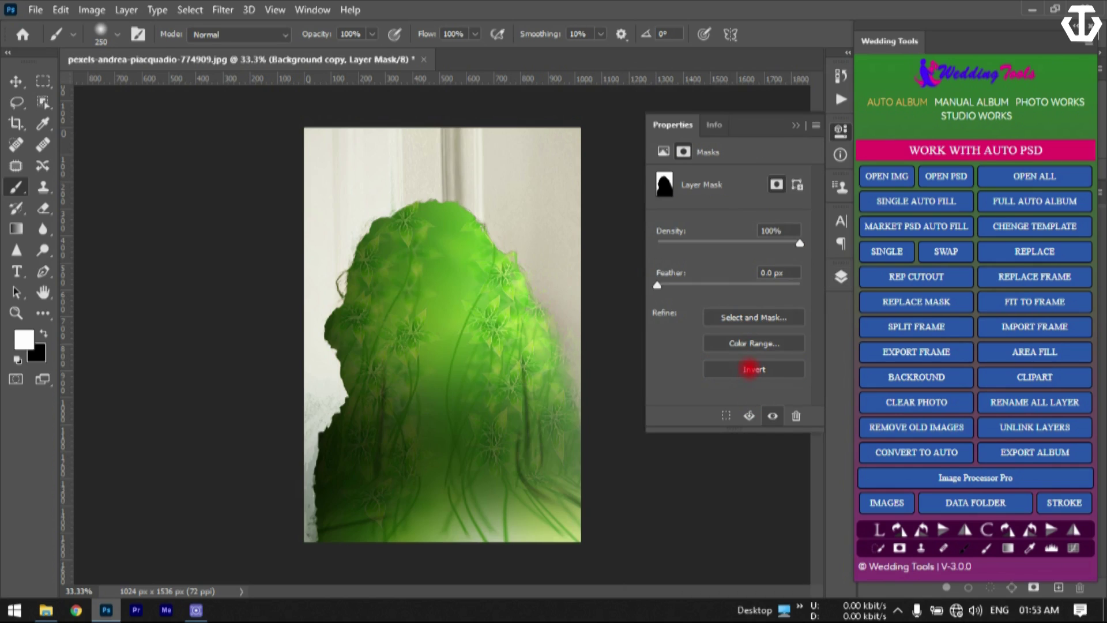
{"action": "mouse_move", "coordinate": [524, 264]}
{"action": "left_mouse_down"}
{"action": "mouse_move", "coordinate": [566, 321]}
{"action": "mouse_move", "coordinate": [570, 360]}
{"action": "left_mouse_up"}
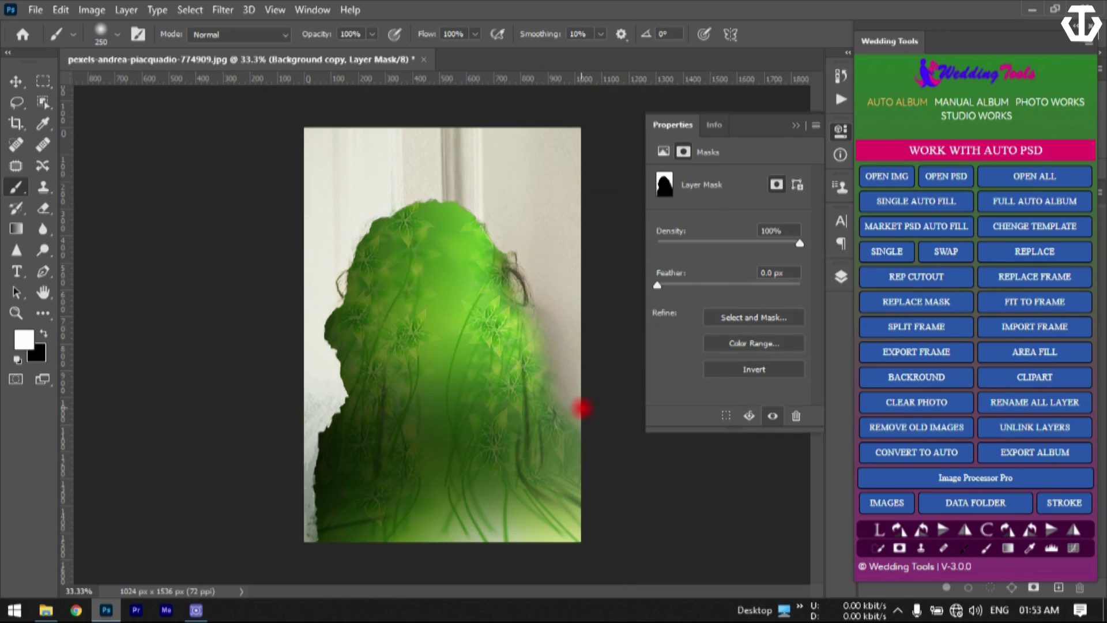
{"action": "left_click", "coordinate": [754, 370]}
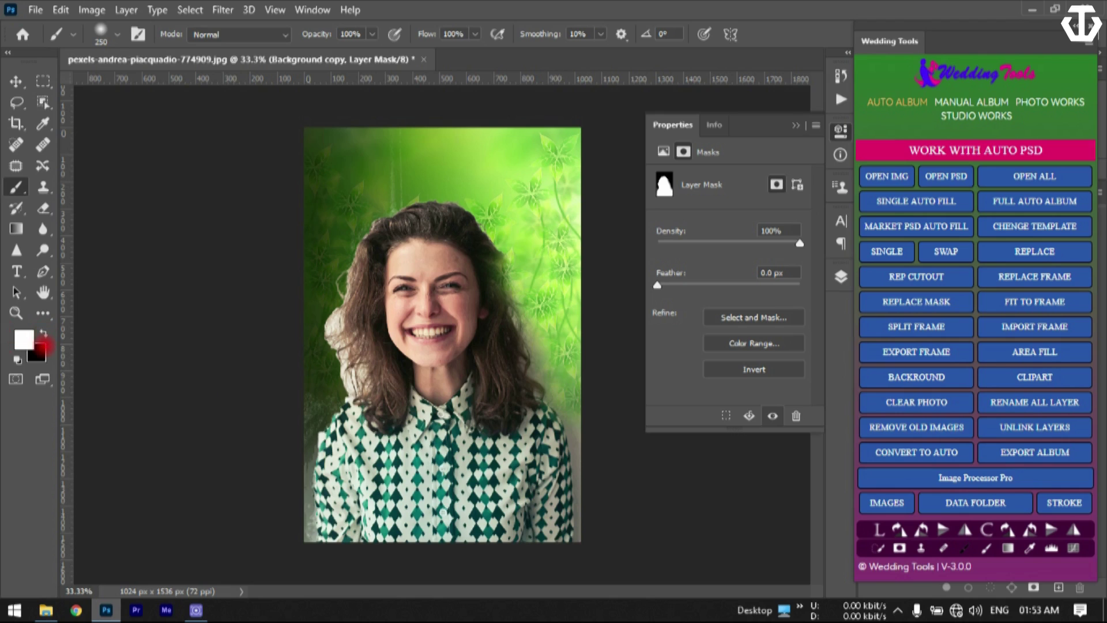
{"action": "left_click", "coordinate": [43, 333]}
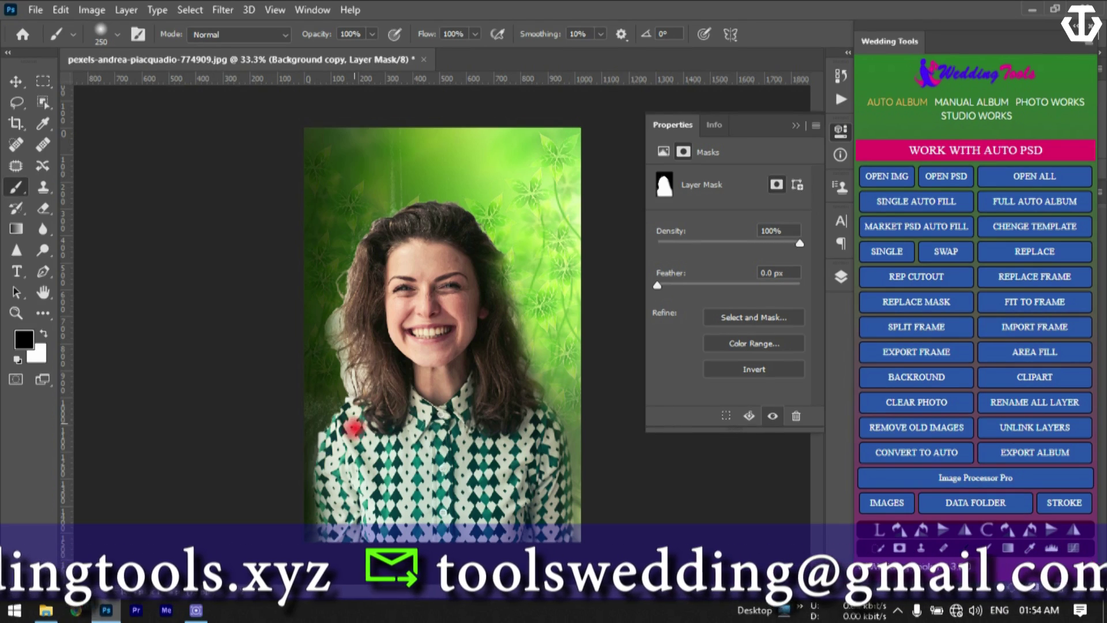
- Close the green-background portrait without saving and open the pexels 4380970 photo from the Row Image folder's Vertical subfolder
{"action": "left_click", "coordinate": [426, 59]}
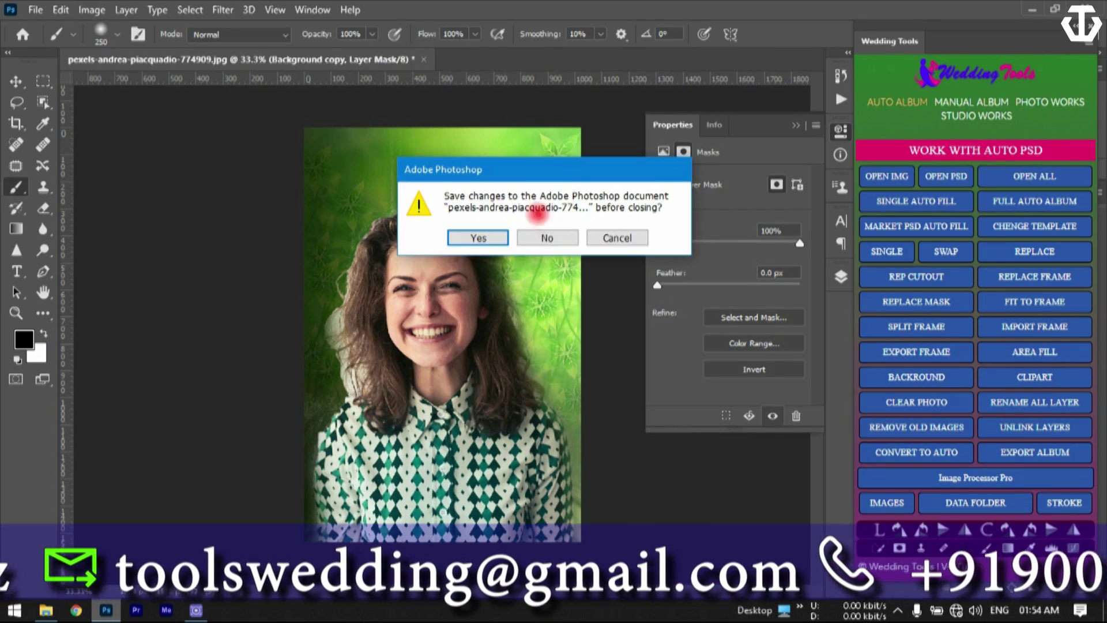
{"action": "left_click", "coordinate": [548, 241]}
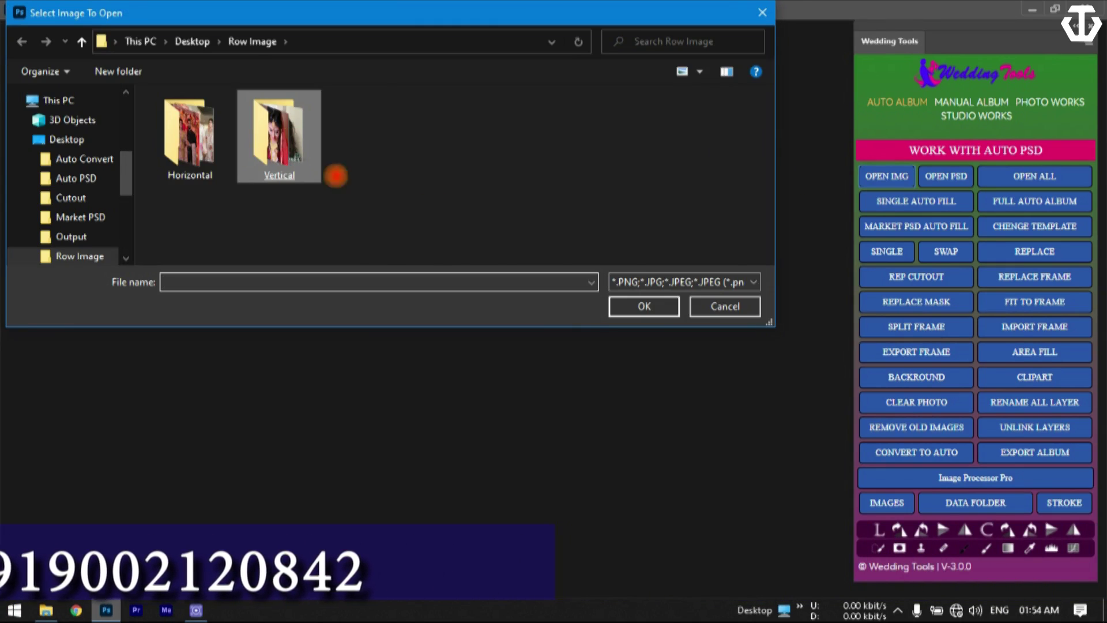
{"action": "double_click", "coordinate": [288, 155]}
{"action": "scroll", "coordinate": [549, 163], "scroll_direction": "down", "scroll_amount": 1}
{"action": "left_click", "coordinate": [549, 163]}
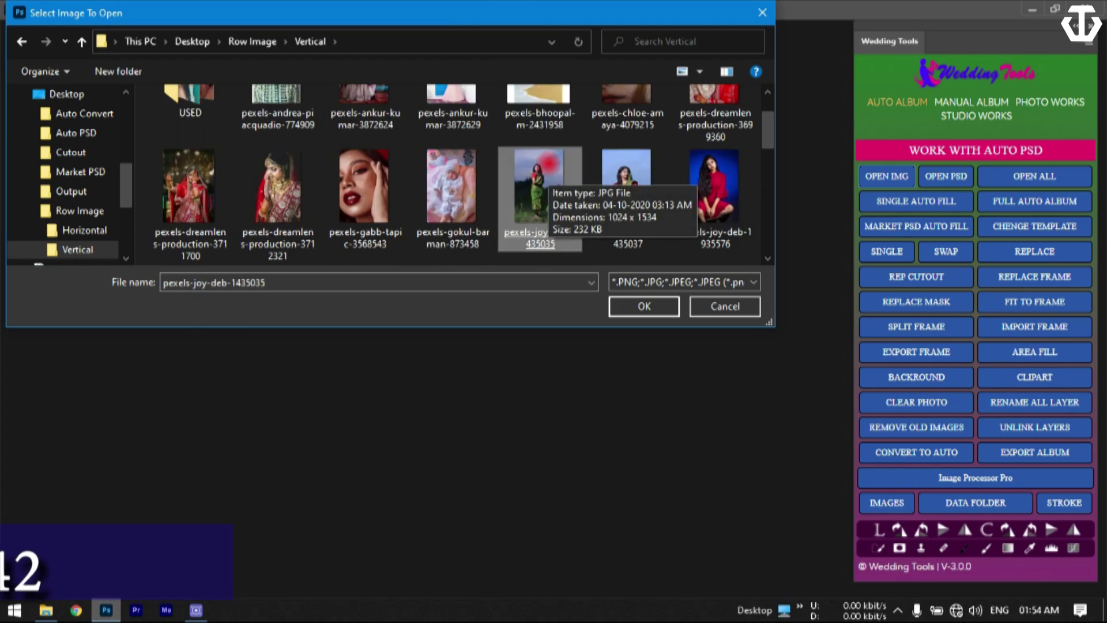
{"action": "scroll", "coordinate": [548, 163], "scroll_direction": "down", "scroll_amount": 2}
{"action": "scroll", "coordinate": [549, 163], "scroll_direction": "up", "scroll_amount": 1}
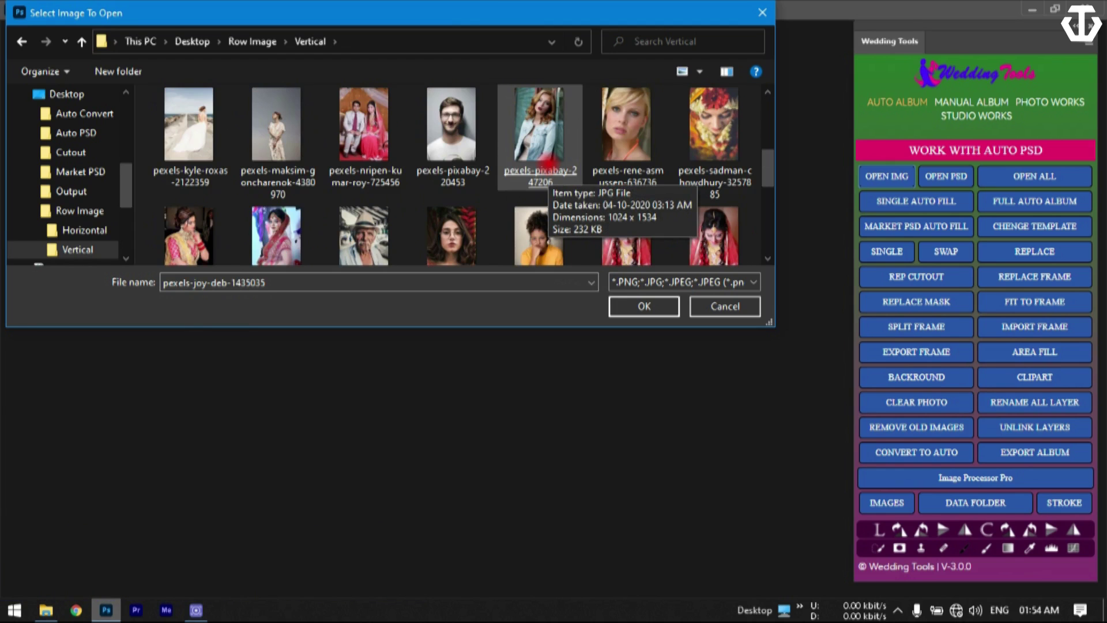
{"action": "left_click", "coordinate": [278, 113]}
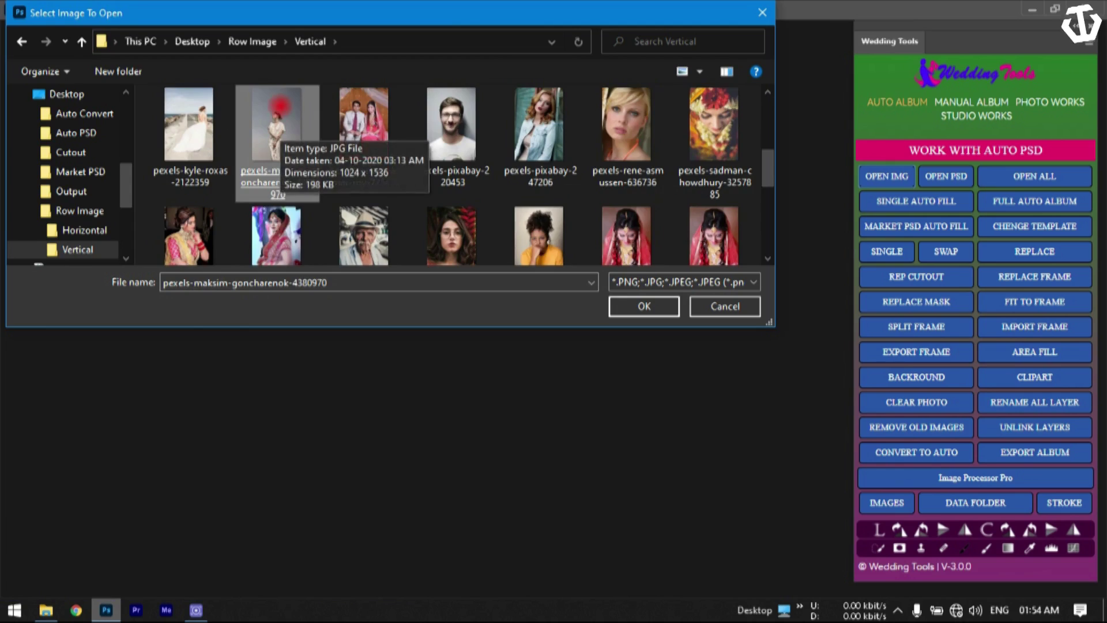
{"action": "double_click", "coordinate": [279, 106]}
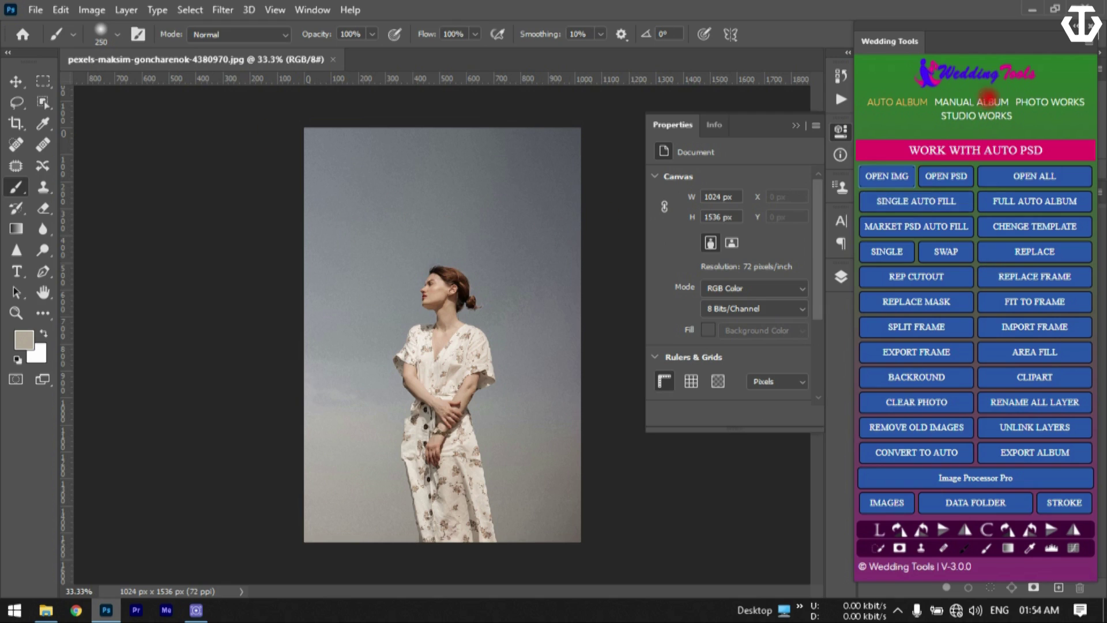
- Start the Studio Works background change and sample the whole sky around the woman in Color Range, adding to the sampled colors
{"action": "left_click", "coordinate": [976, 115]}
{"action": "left_click", "coordinate": [929, 145]}
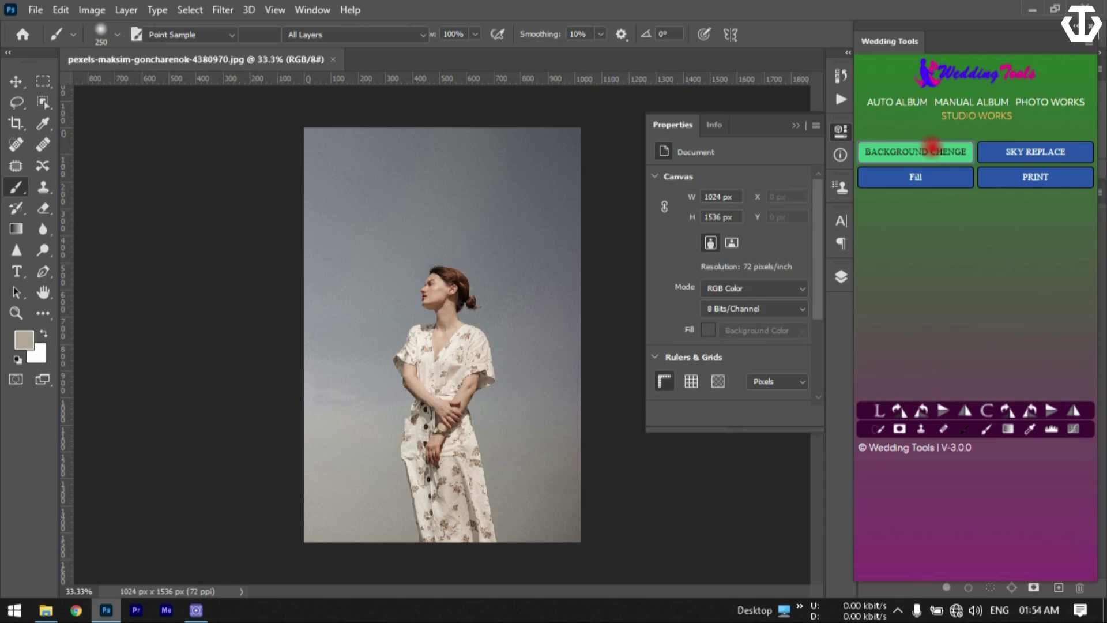
{"action": "left_click", "coordinate": [463, 228]}
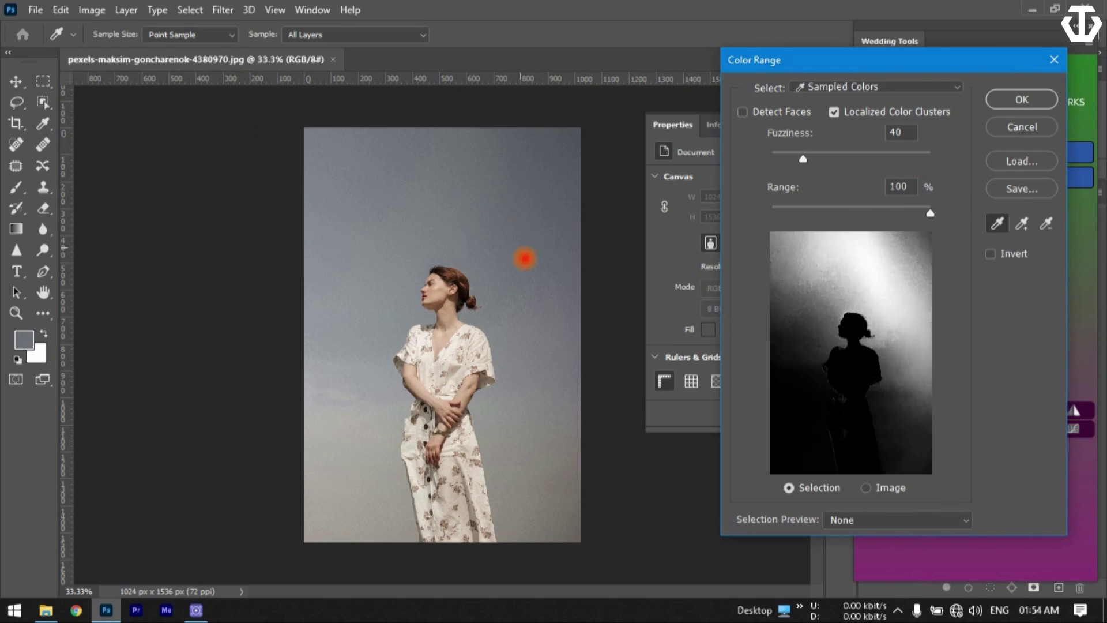
{"action": "left_click", "coordinate": [1021, 223]}
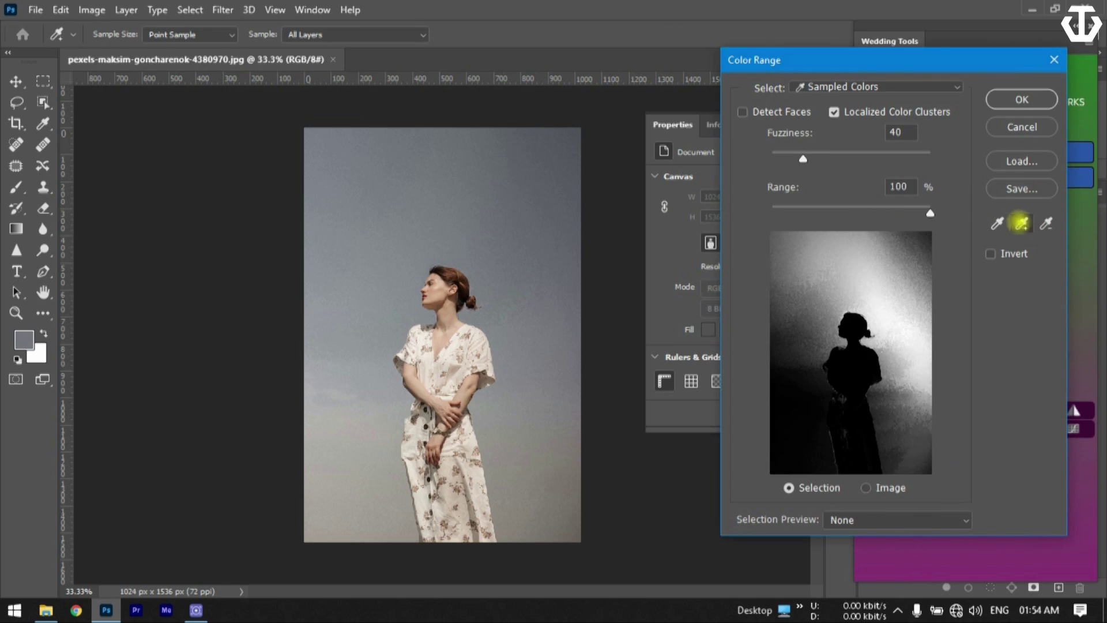
{"action": "mouse_move", "coordinate": [530, 177]}
{"action": "left_mouse_down"}
{"action": "mouse_move", "coordinate": [566, 328]}
{"action": "mouse_move", "coordinate": [565, 377]}
{"action": "left_mouse_up"}
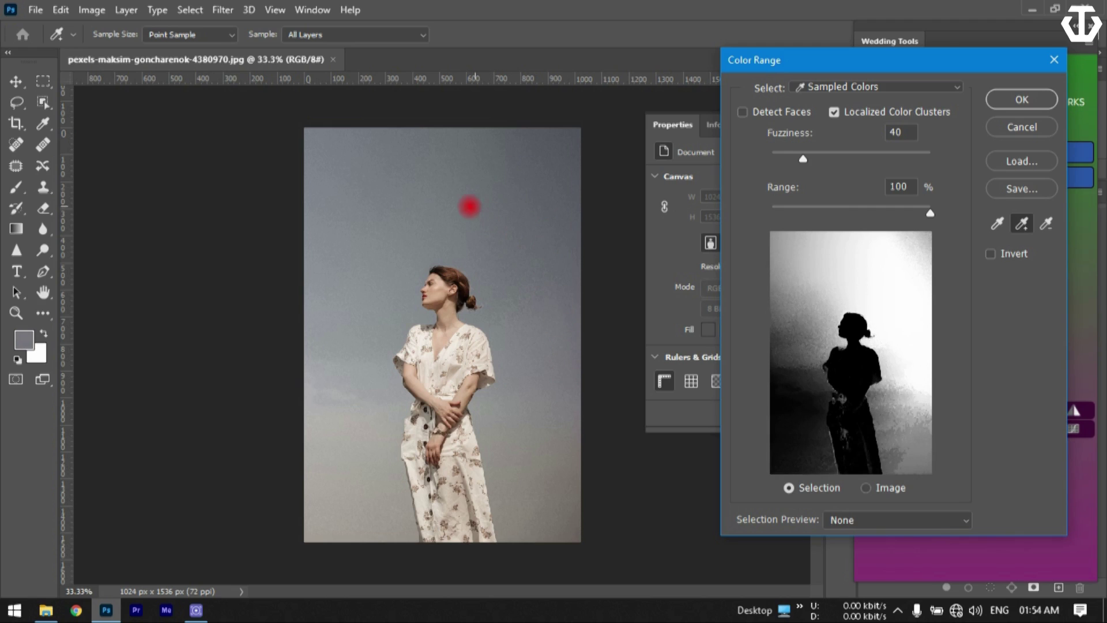
{"action": "mouse_move", "coordinate": [470, 206]}
{"action": "left_mouse_down"}
{"action": "mouse_move", "coordinate": [366, 346]}
{"action": "mouse_move", "coordinate": [307, 519]}
{"action": "mouse_move", "coordinate": [306, 556]}
{"action": "left_mouse_up"}
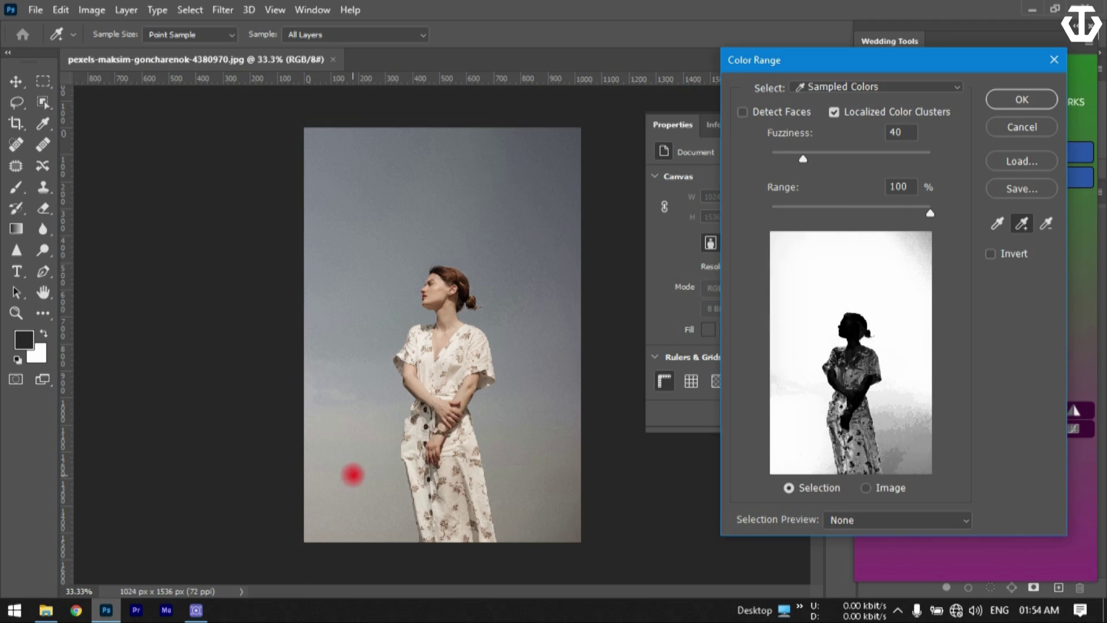
{"action": "mouse_move", "coordinate": [353, 474]}
{"action": "left_mouse_down"}
{"action": "mouse_move", "coordinate": [418, 225]}
{"action": "mouse_move", "coordinate": [561, 131]}
{"action": "mouse_move", "coordinate": [558, 442]}
{"action": "mouse_move", "coordinate": [542, 551]}
{"action": "left_mouse_up"}
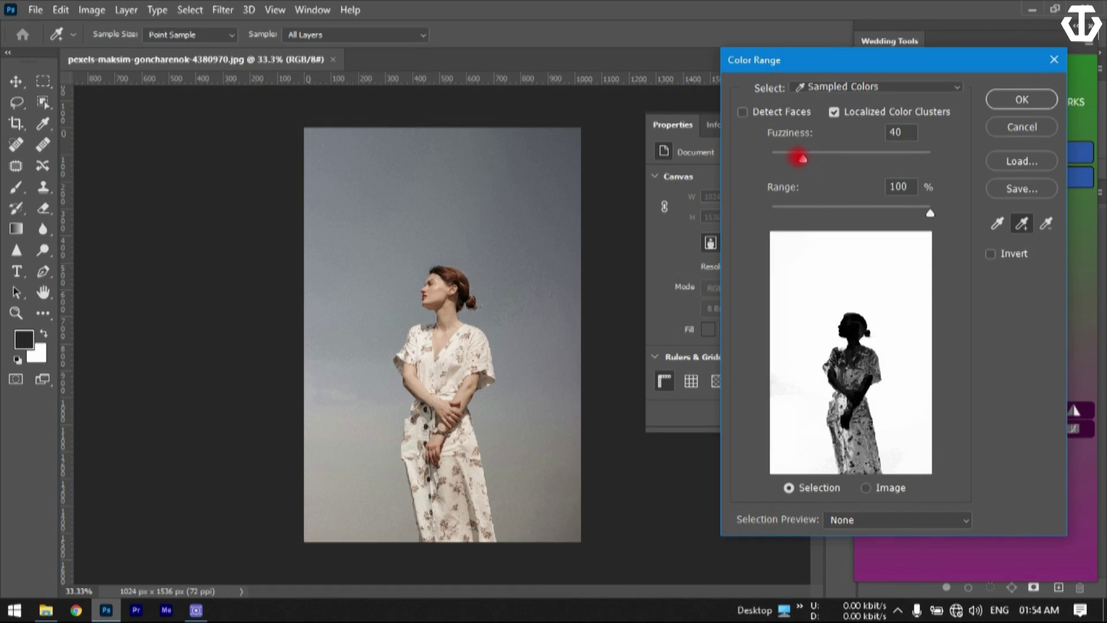
- Reduce the Color Range fuzziness to 0, add the remaining sky tones beside the woman to the sample, and accept the selection
{"action": "left_click_drag", "start_coordinate": [793, 160], "coordinate": [782, 159]}
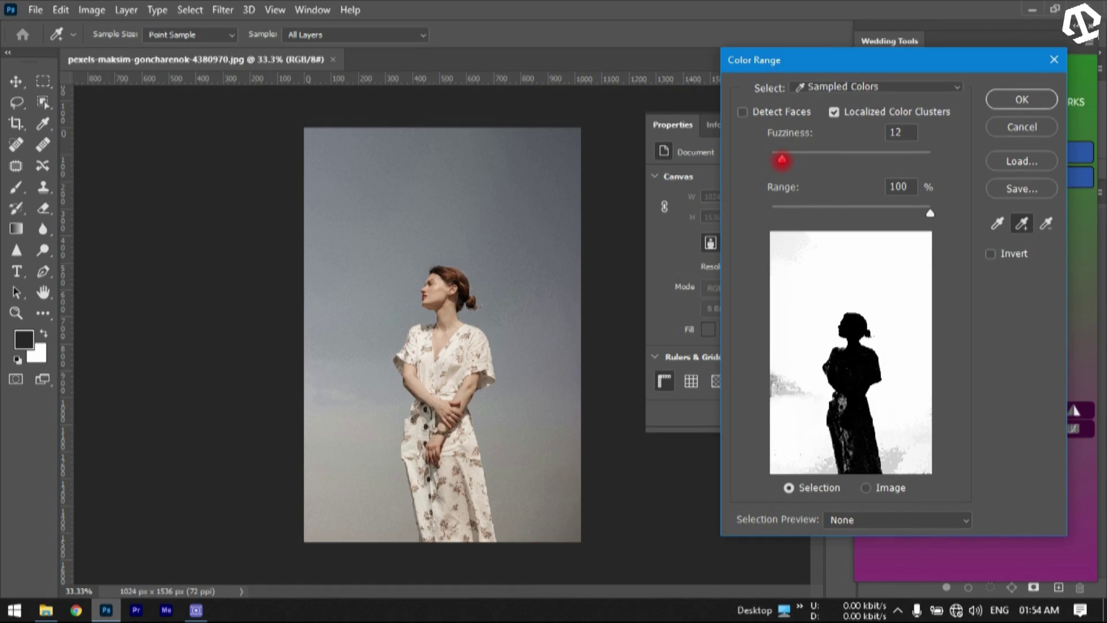
{"action": "left_click_drag", "start_coordinate": [304, 319], "coordinate": [386, 568]}
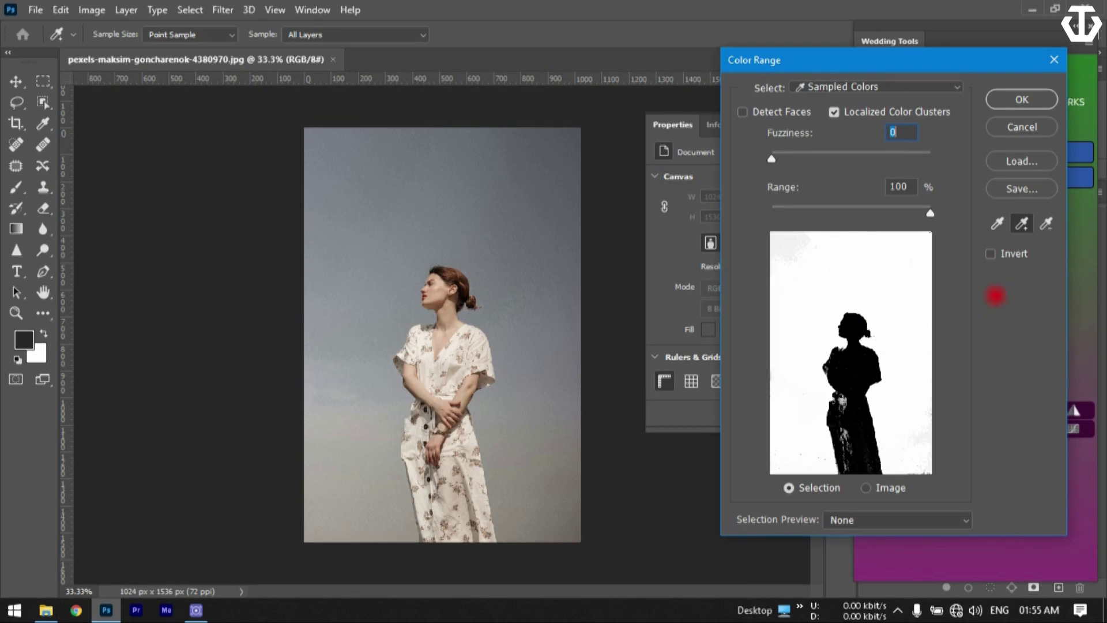
{"action": "left_click", "coordinate": [1016, 101]}
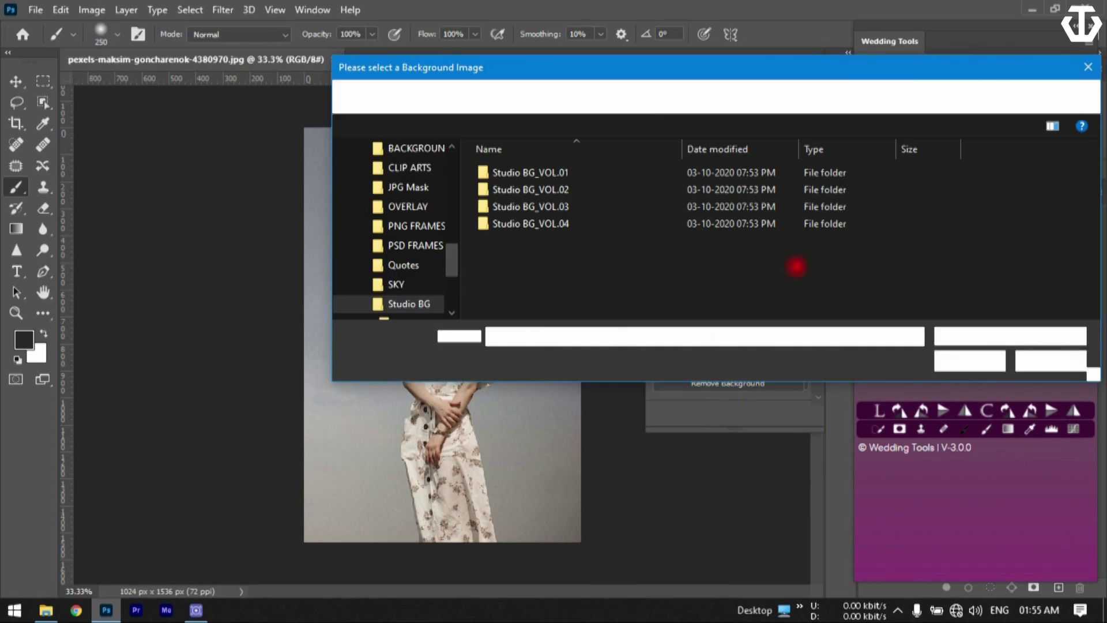
- Apply the purple flower background WT SBG (4) from Studio BG_VOL.02 and dismiss the Gaussian Blur and Hue/Saturation adjustments
{"action": "double_click", "coordinate": [558, 190]}
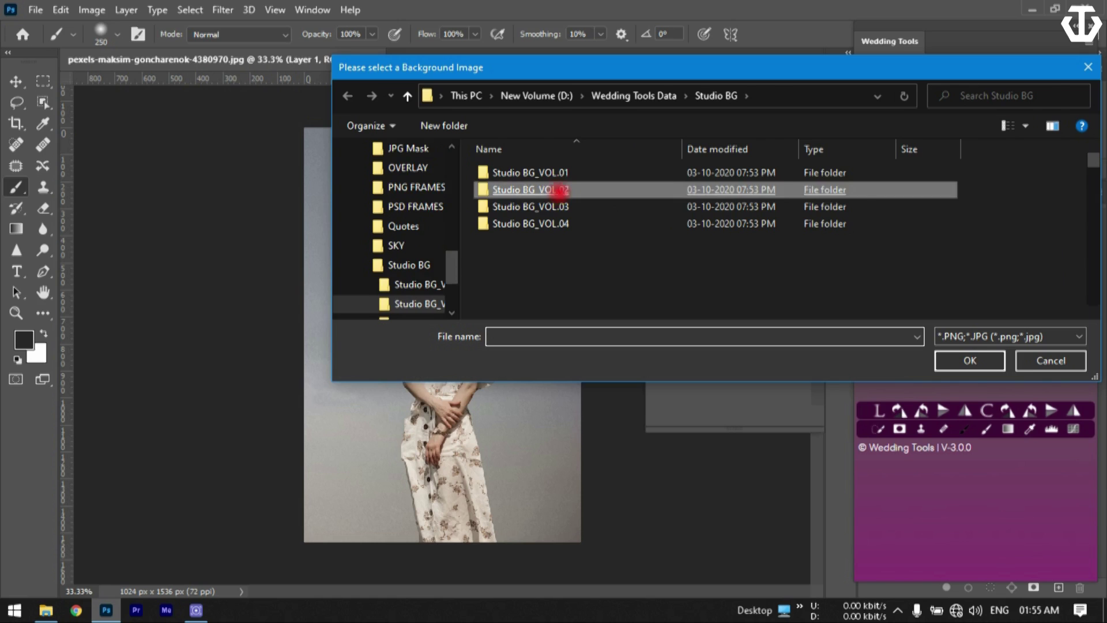
{"action": "left_click", "coordinate": [700, 211]}
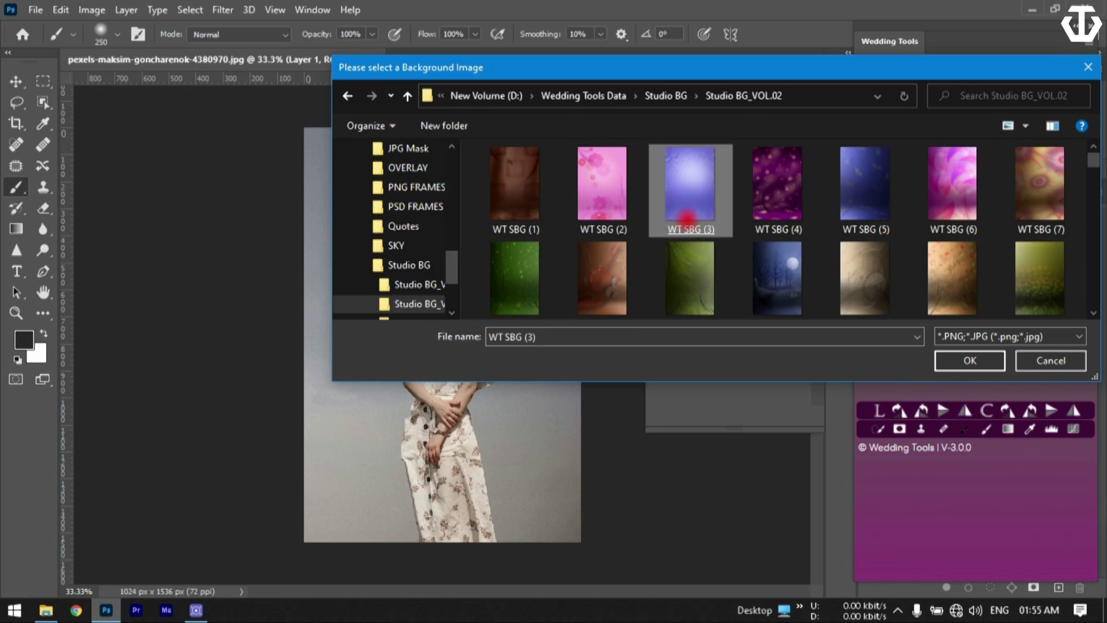
{"action": "double_click", "coordinate": [756, 209]}
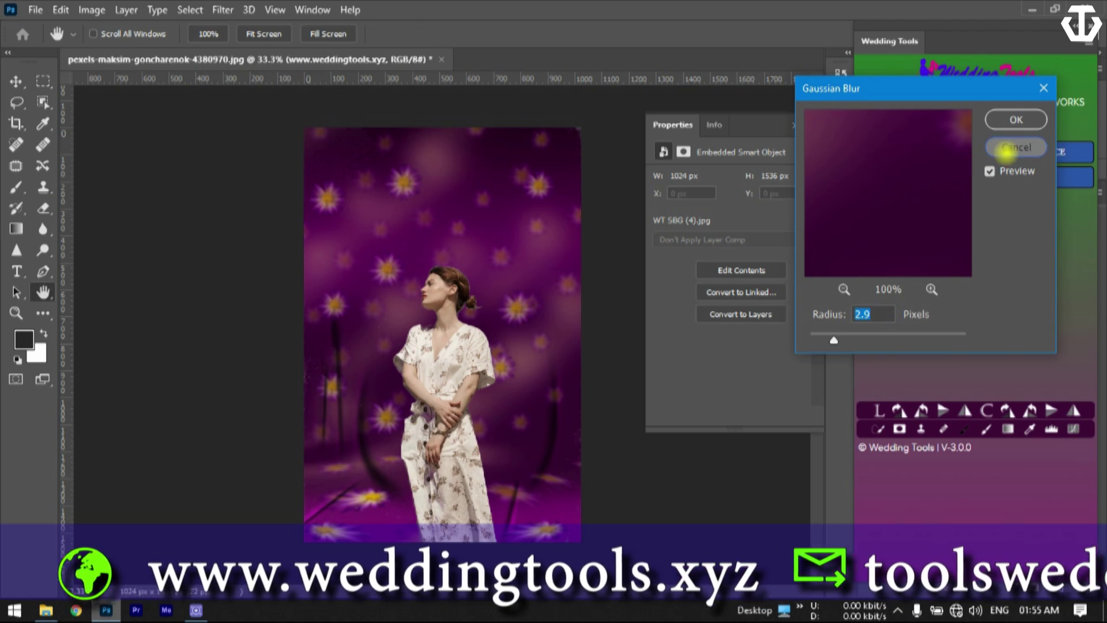
{"action": "left_click", "coordinate": [1007, 150]}
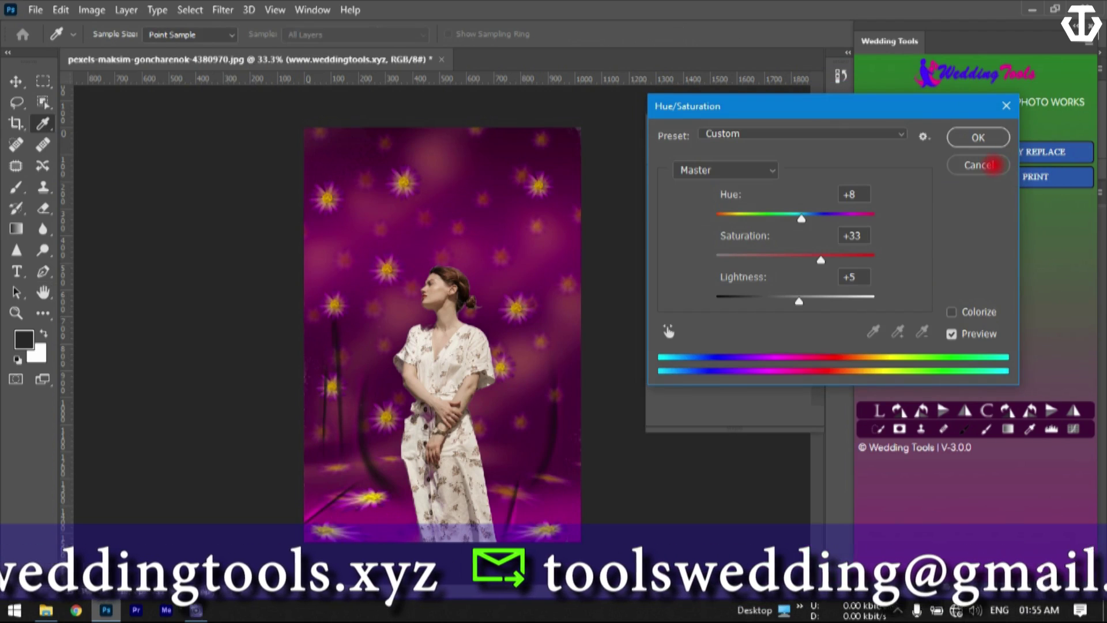
{"action": "left_click", "coordinate": [974, 165]}
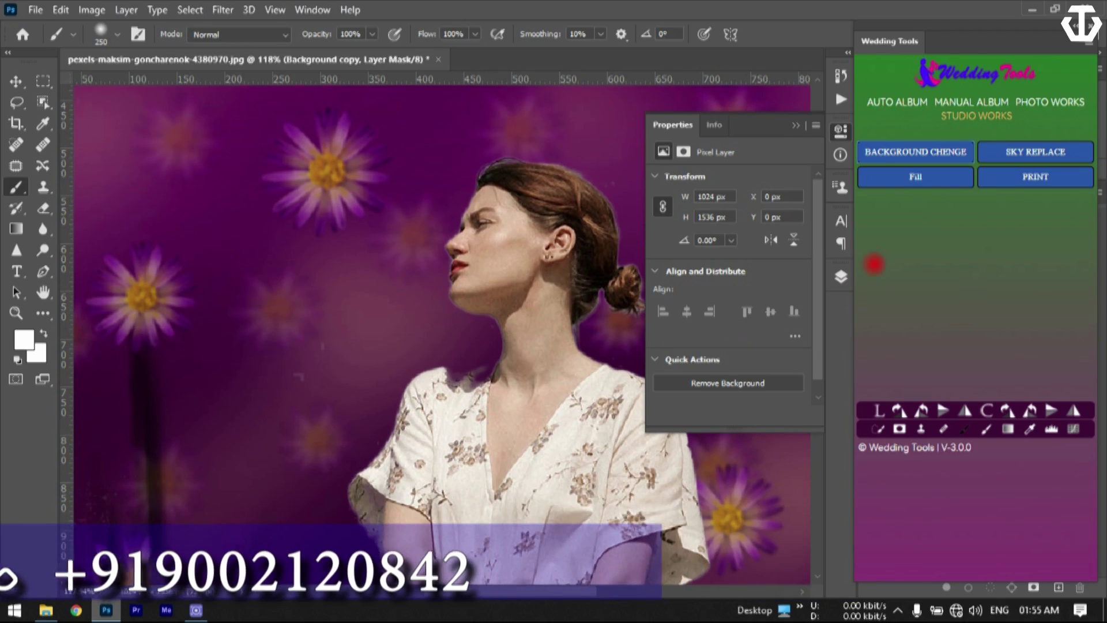
- Show the layers, accept white as the foreground color, and paint the mask with a 50 px brush to restore the woman's shoulder
{"action": "left_click", "coordinate": [842, 279]}
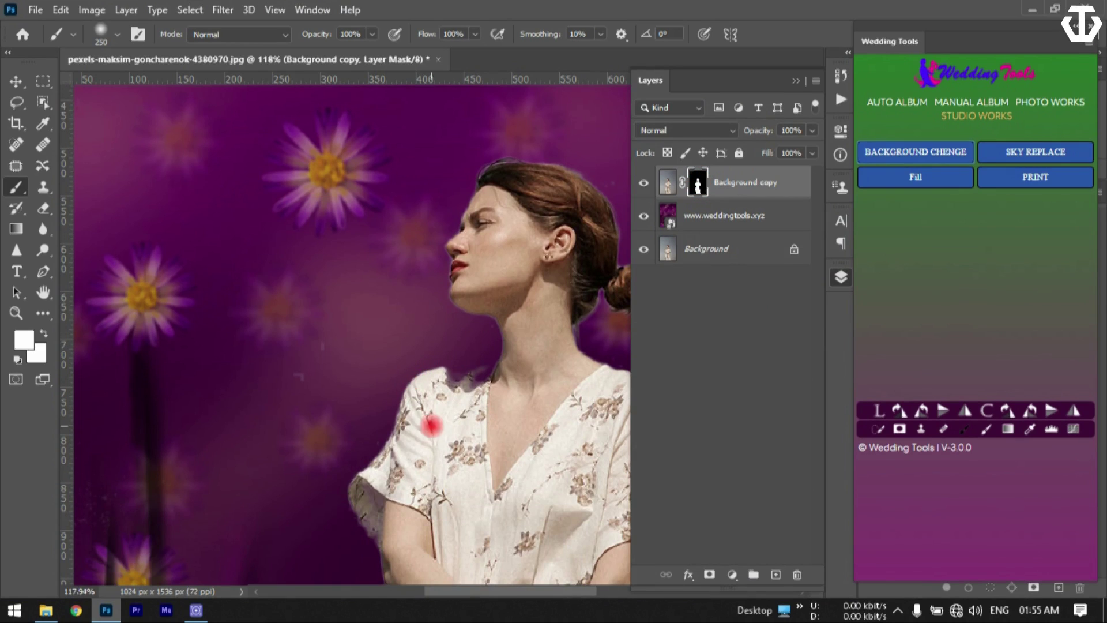
{"action": "scroll", "coordinate": [421, 366], "scroll_direction": "down", "scroll_amount": 3}
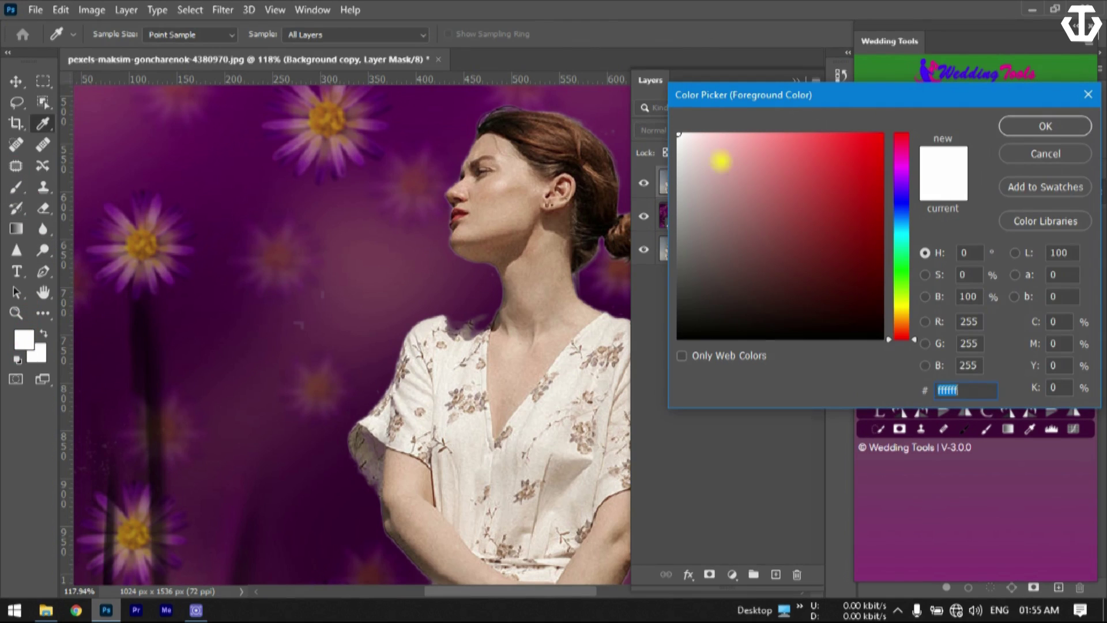
{"action": "left_click_drag", "start_coordinate": [722, 161], "coordinate": [654, 94]}
{"action": "left_click", "coordinate": [1040, 127]}
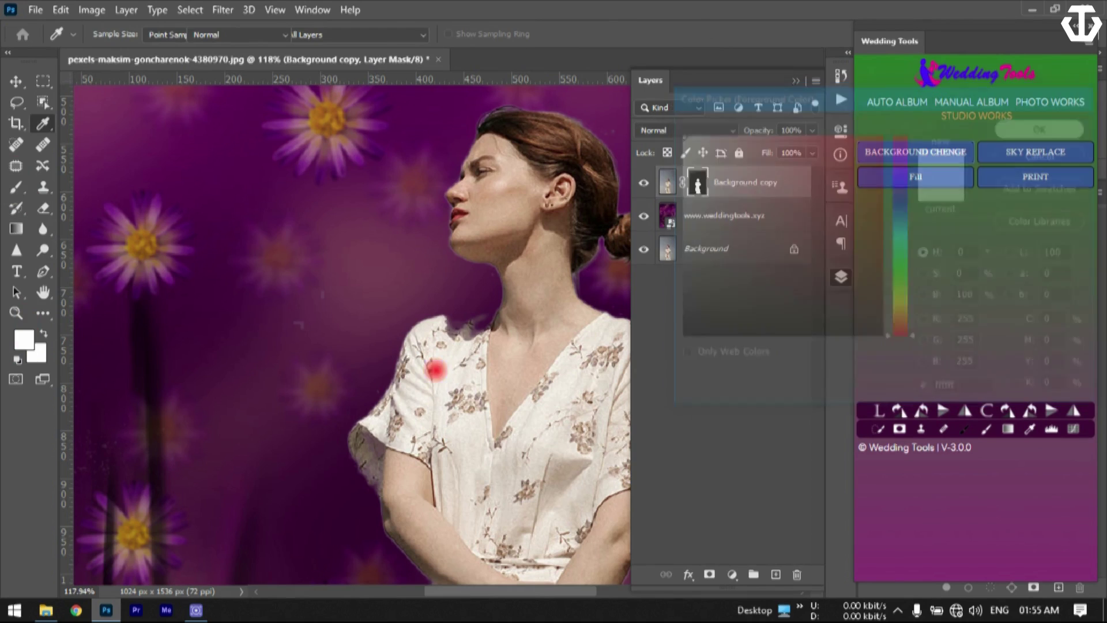
{"action": "left_click_drag", "start_coordinate": [499, 404], "coordinate": [496, 423]}
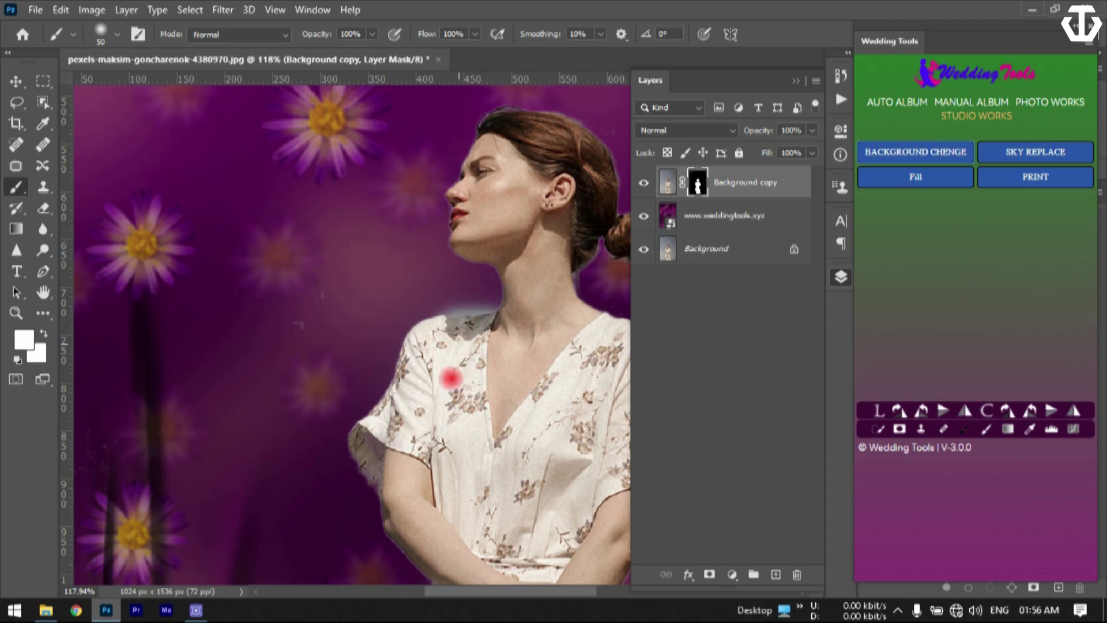
- Paint white on the Background copy mask over the woman's waist and upper skirt to restore the missing dress areas
{"action": "scroll", "coordinate": [494, 372], "scroll_direction": "up", "scroll_amount": 3}
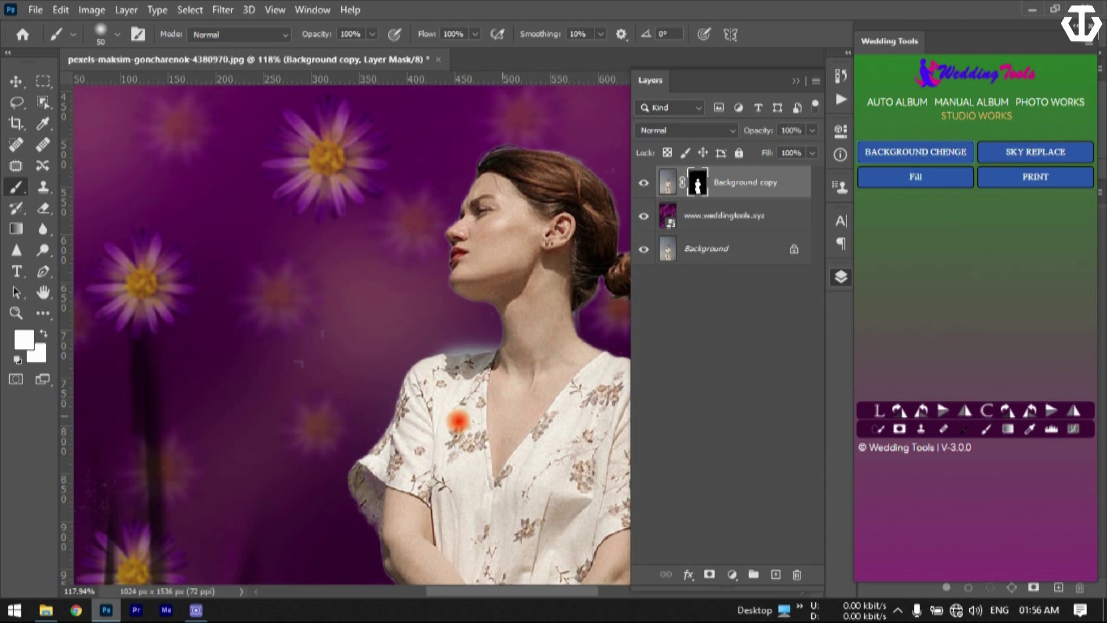
{"action": "scroll", "coordinate": [457, 425], "scroll_direction": "right", "scroll_amount": 3}
{"action": "scroll", "coordinate": [379, 380], "scroll_direction": "down", "scroll_amount": 5}
{"action": "scroll", "coordinate": [404, 349], "scroll_direction": "left", "scroll_amount": 2}
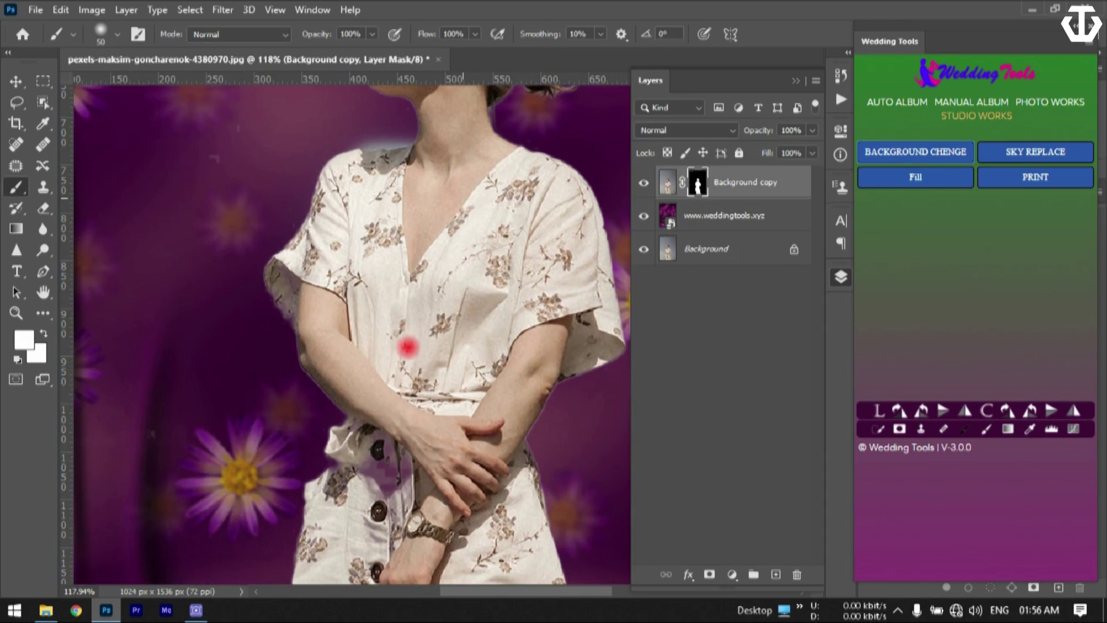
{"action": "left_click_drag", "start_coordinate": [411, 403], "coordinate": [414, 470]}
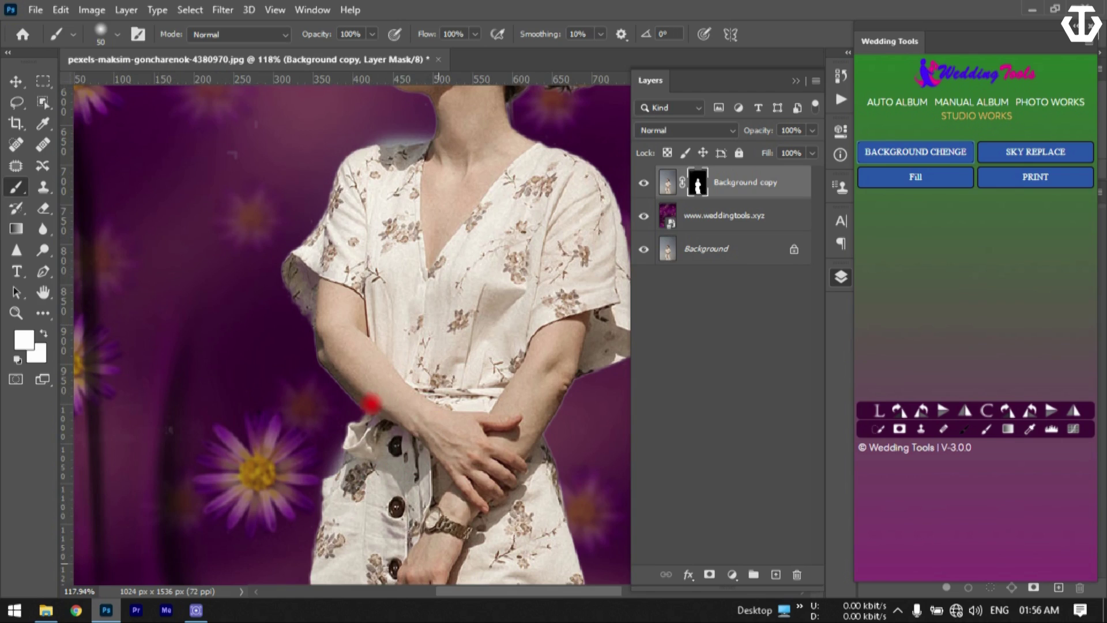
- Review the whole purple flower composite and close the portrait without saving
{"action": "scroll", "coordinate": [364, 403], "scroll_direction": "down", "scroll_amount": 5}
{"action": "scroll", "coordinate": [369, 404], "scroll_direction": "down", "scroll_amount": 3}
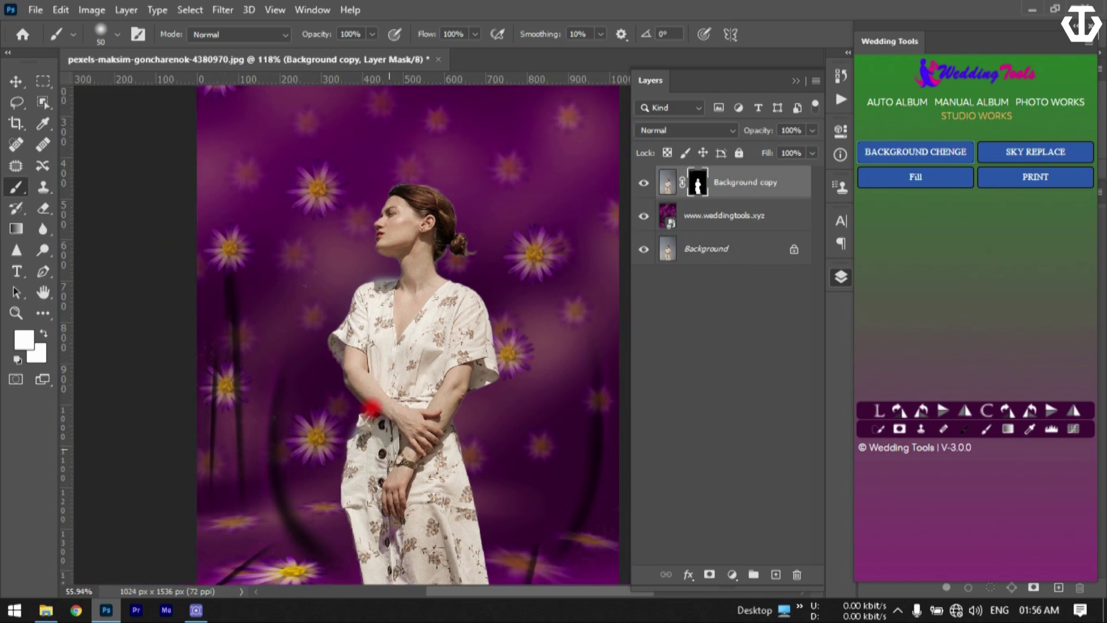
{"action": "scroll", "coordinate": [356, 427], "scroll_direction": "down", "scroll_amount": 2}
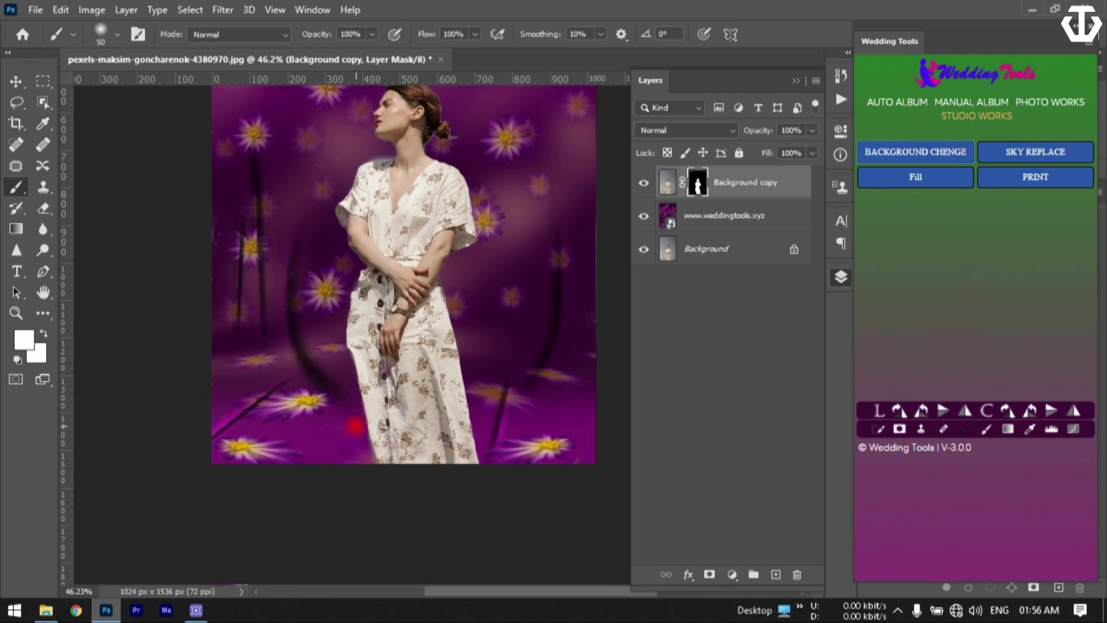
{"action": "scroll", "coordinate": [356, 428], "scroll_direction": "up", "scroll_amount": 10}
{"action": "scroll", "coordinate": [416, 169], "scroll_direction": "up", "scroll_amount": 2}
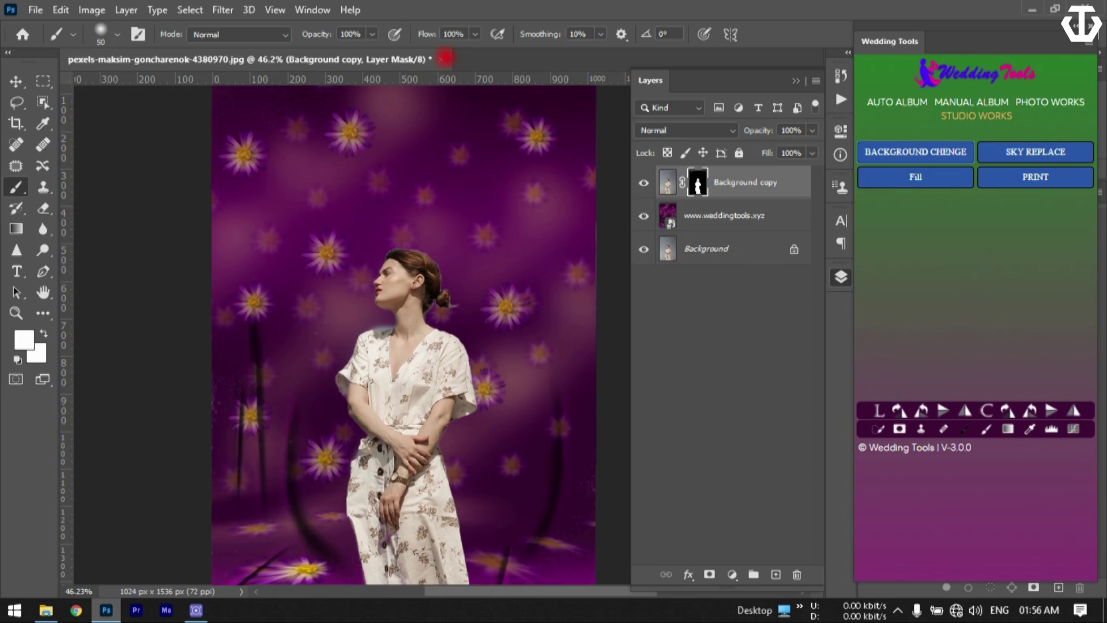
{"action": "left_click", "coordinate": [443, 59]}
{"action": "left_click", "coordinate": [539, 236]}
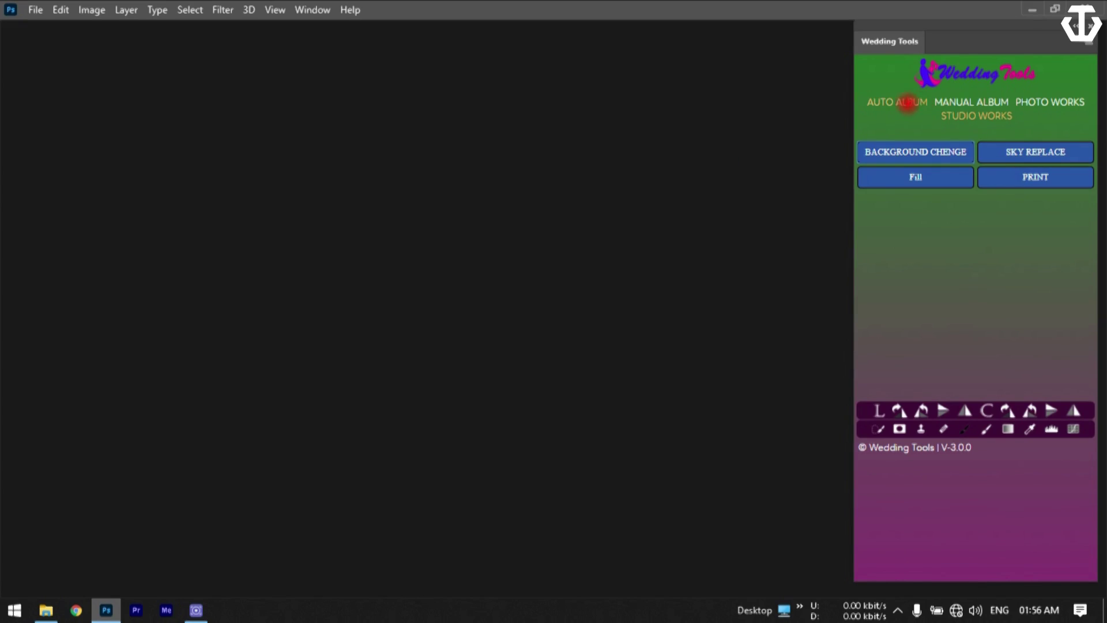
- Open the pexels 2431958 beach photo with balloons from the Row Image folder's Vertical subfolder using the Auto Album image opener
{"action": "left_click", "coordinate": [911, 102]}
{"action": "left_click", "coordinate": [955, 175]}
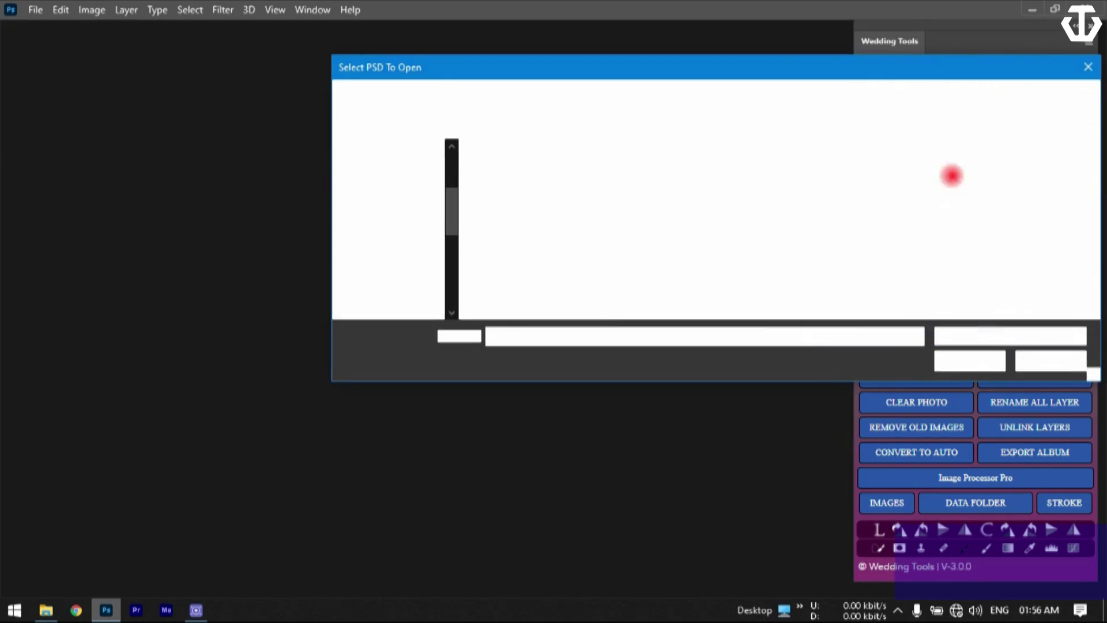
{"action": "key", "text": "Escape"}
{"action": "left_click", "coordinate": [890, 177]}
{"action": "key", "text": "Return"}
{"action": "left_click", "coordinate": [891, 176]}
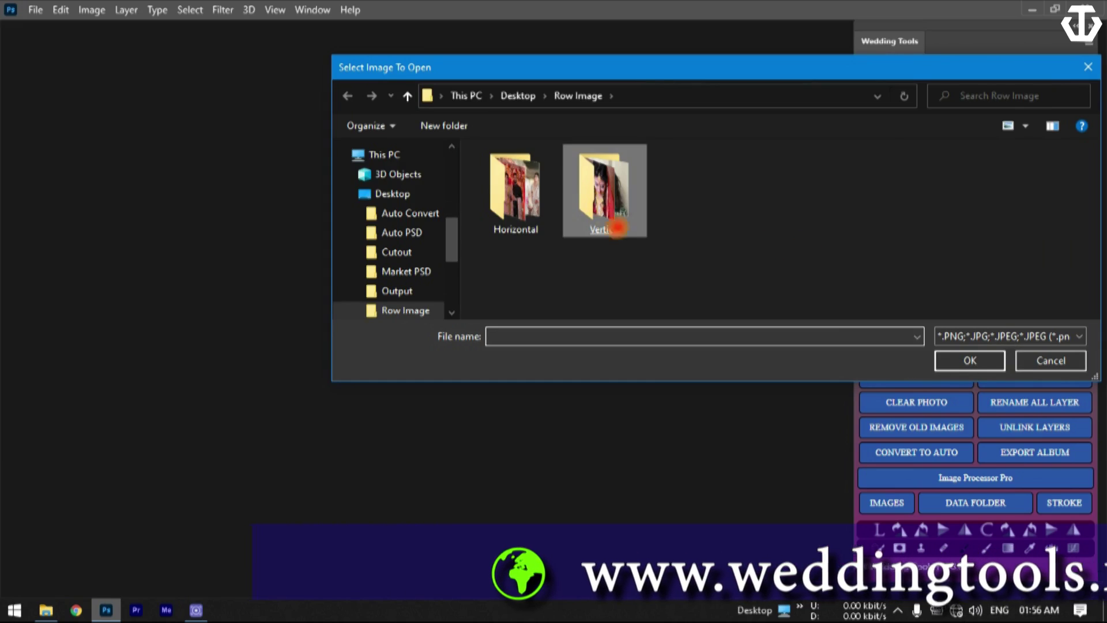
{"action": "double_click", "coordinate": [618, 223]}
{"action": "left_click", "coordinate": [656, 240]}
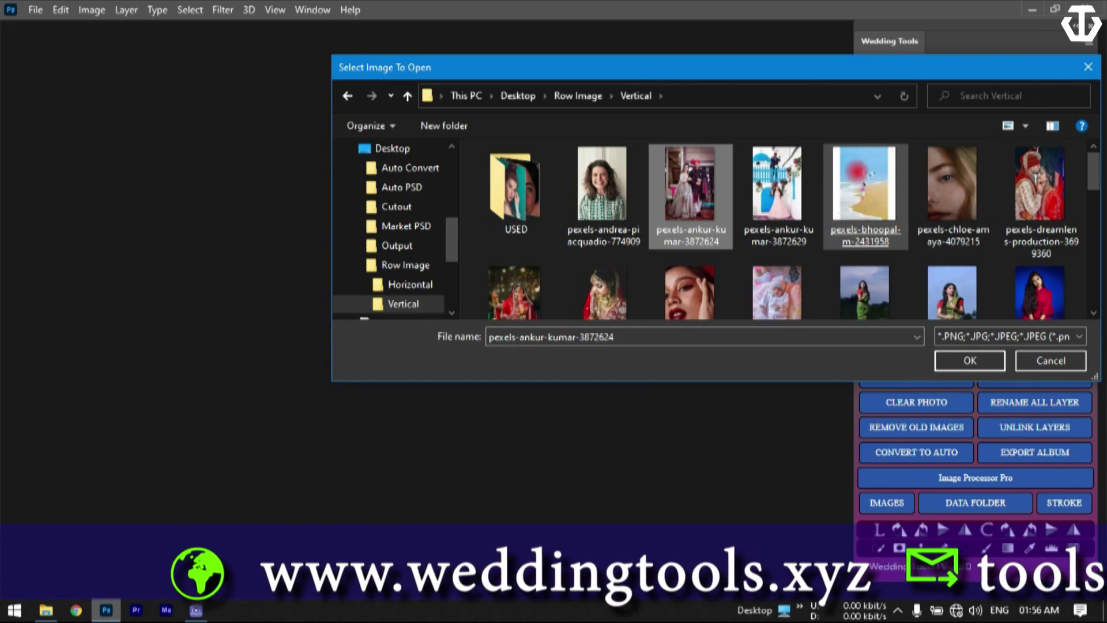
{"action": "left_click", "coordinate": [857, 188]}
{"action": "double_click", "coordinate": [857, 188]}
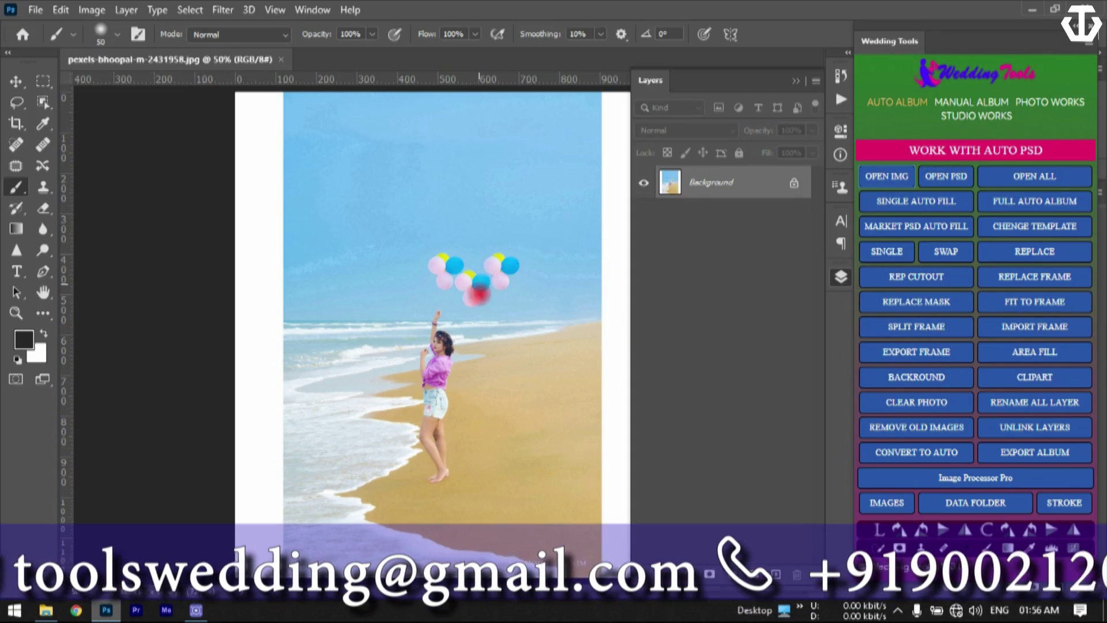
- Select the full-width sky down to the horizon with the Rectangular Marquee tool and start the Studio Works sky replacement
{"action": "left_click", "coordinate": [958, 116]}
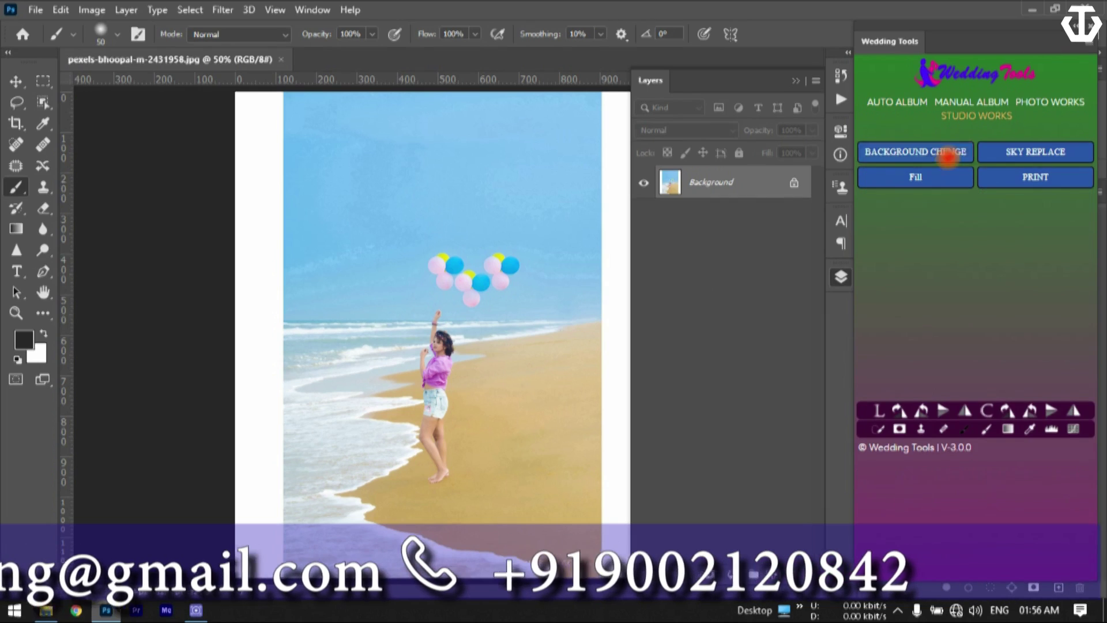
{"action": "left_click", "coordinate": [1013, 151]}
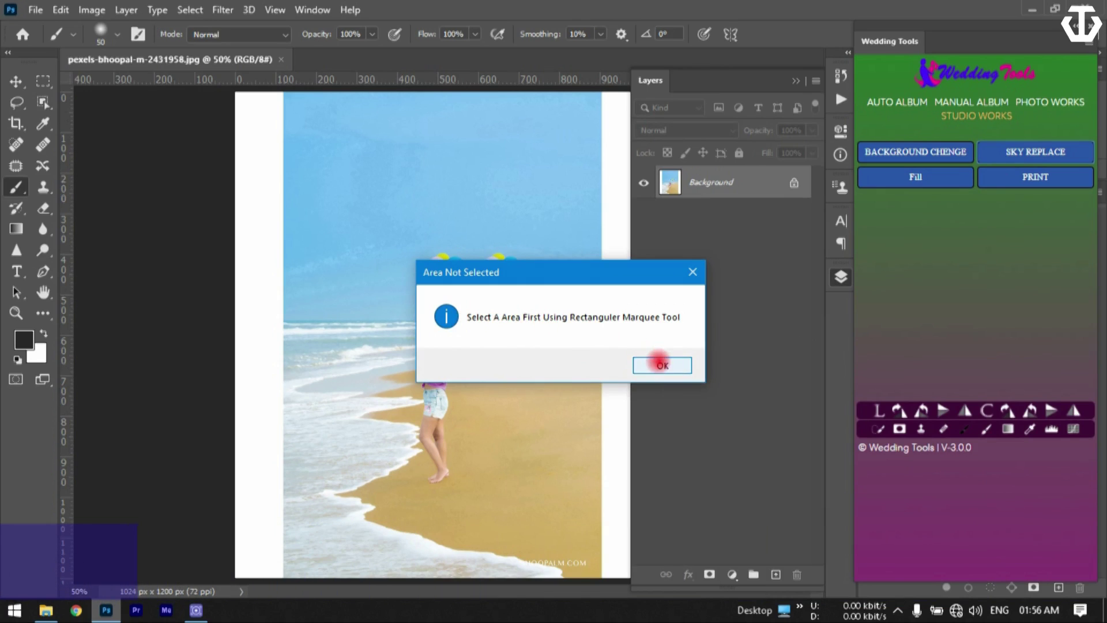
{"action": "left_click", "coordinate": [661, 365]}
{"action": "left_click", "coordinate": [38, 78]}
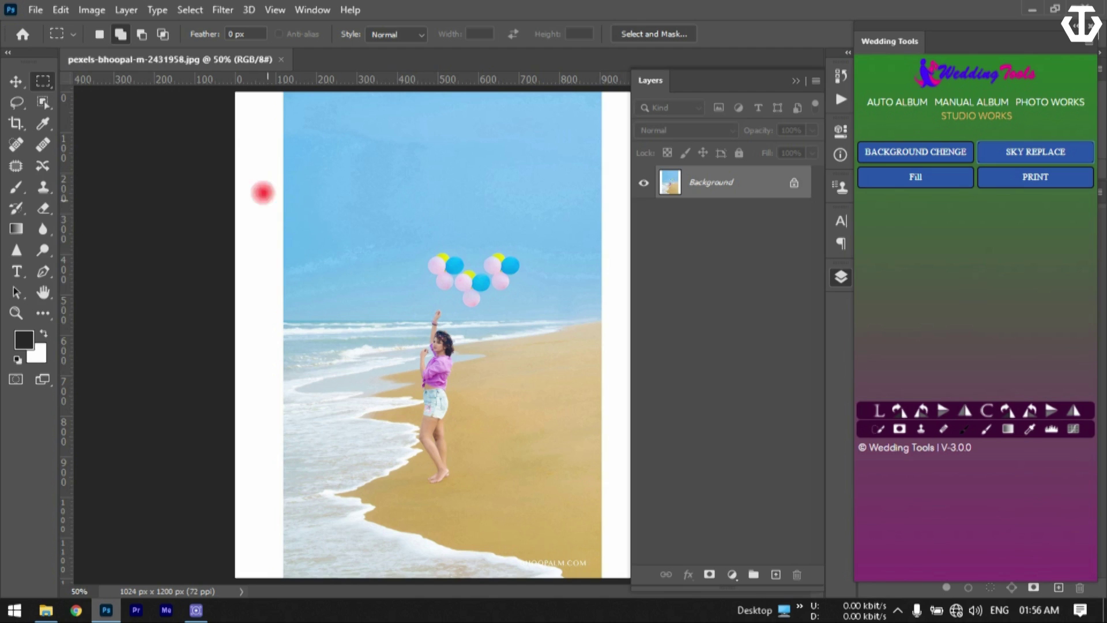
{"action": "left_click_drag", "start_coordinate": [225, 93], "coordinate": [635, 325]}
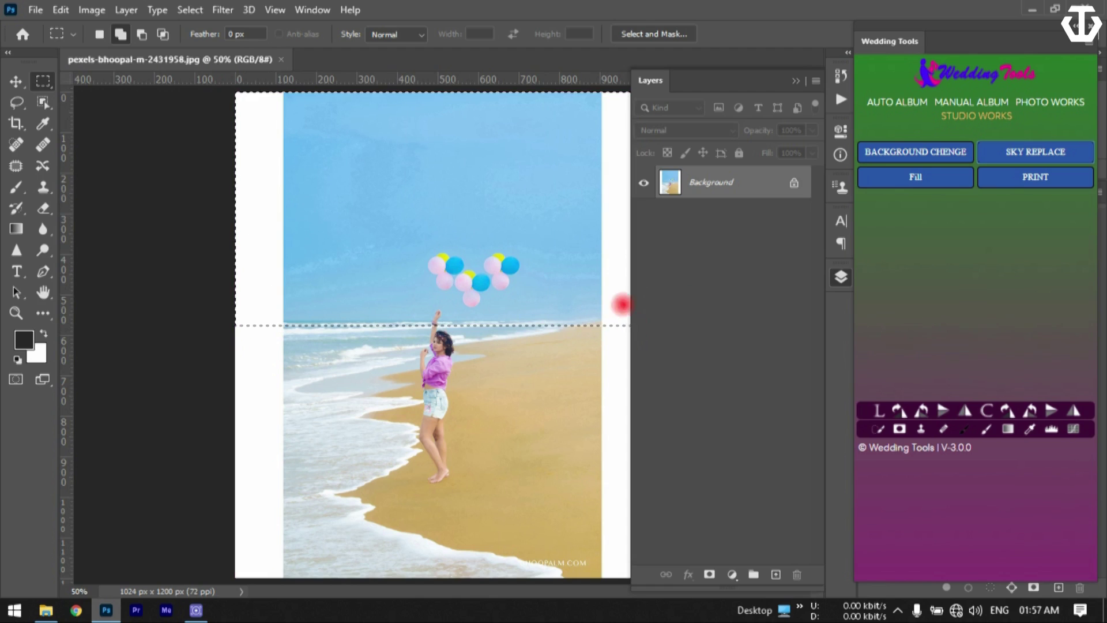
{"action": "left_click", "coordinate": [1008, 151]}
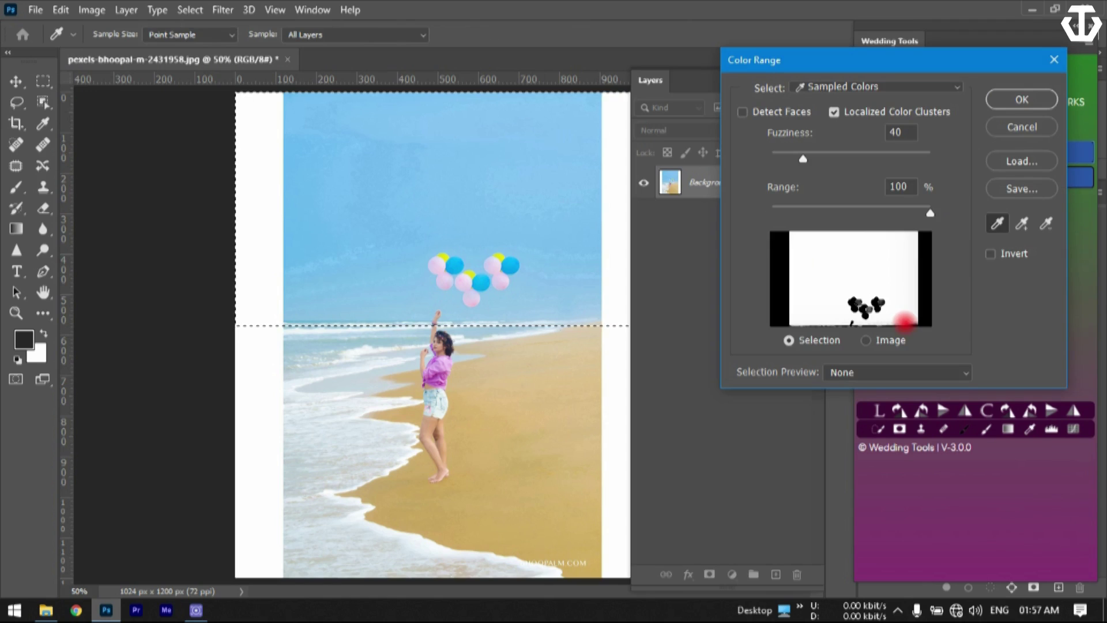
- Sample the pale tone near the horizon in Color Range and add the blue sky around the balloons to the sampled colors
{"action": "left_click", "coordinate": [904, 323]}
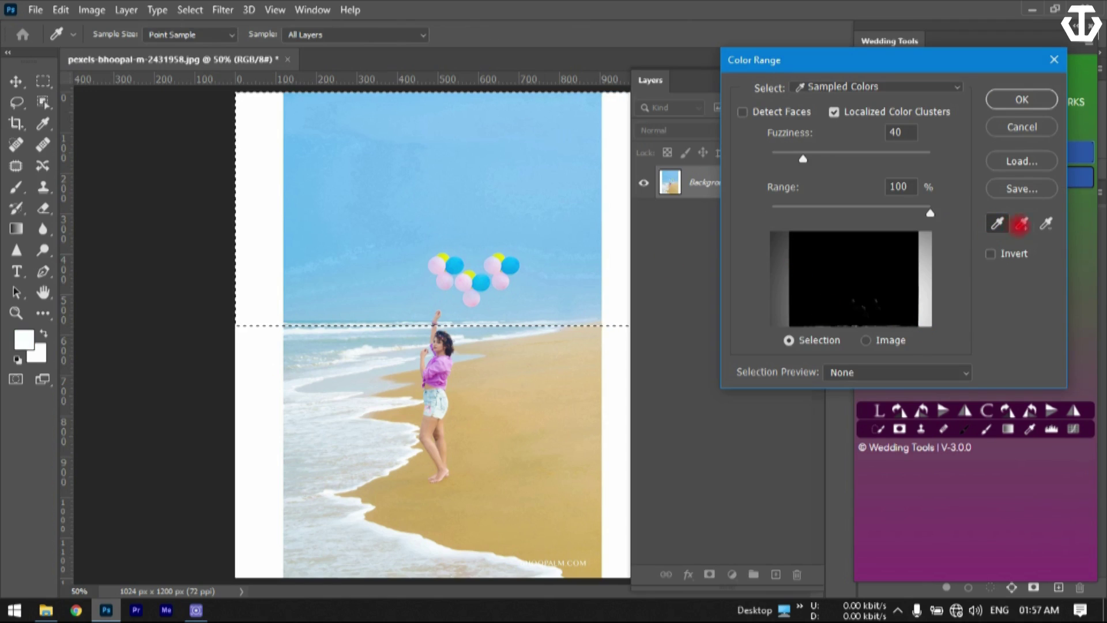
{"action": "left_click", "coordinate": [1021, 224]}
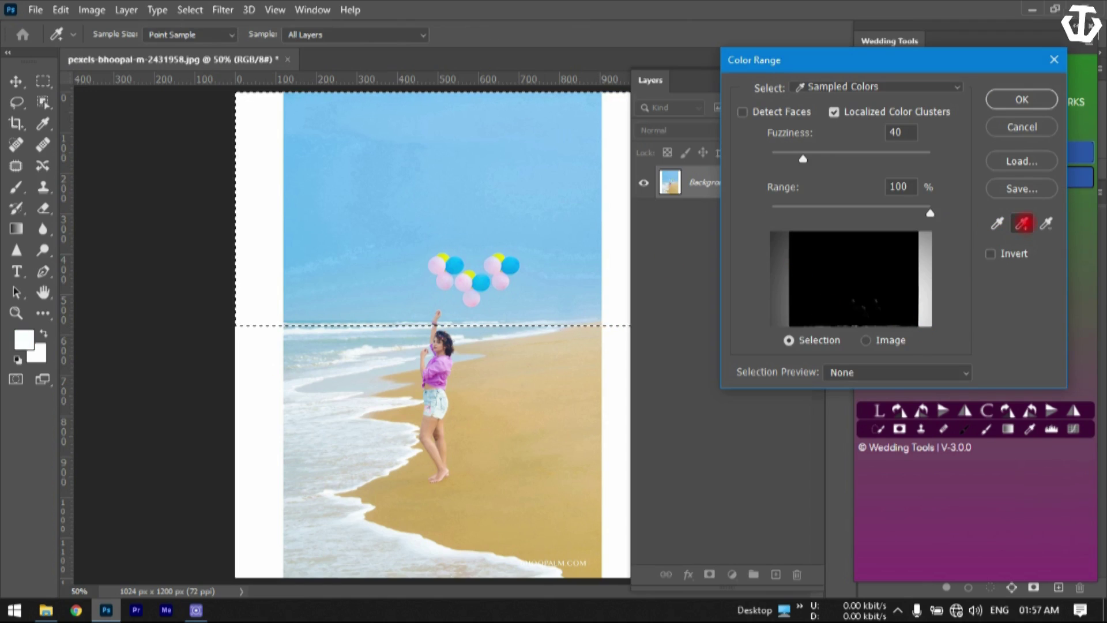
{"action": "left_click", "coordinate": [407, 185]}
{"action": "mouse_move", "coordinate": [407, 186]}
{"action": "left_mouse_down"}
{"action": "mouse_move", "coordinate": [353, 195]}
{"action": "mouse_move", "coordinate": [585, 154]}
{"action": "left_mouse_up"}
{"action": "mouse_move", "coordinate": [581, 235]}
{"action": "left_mouse_down"}
{"action": "mouse_move", "coordinate": [571, 292]}
{"action": "mouse_move", "coordinate": [514, 305]}
{"action": "left_mouse_up"}
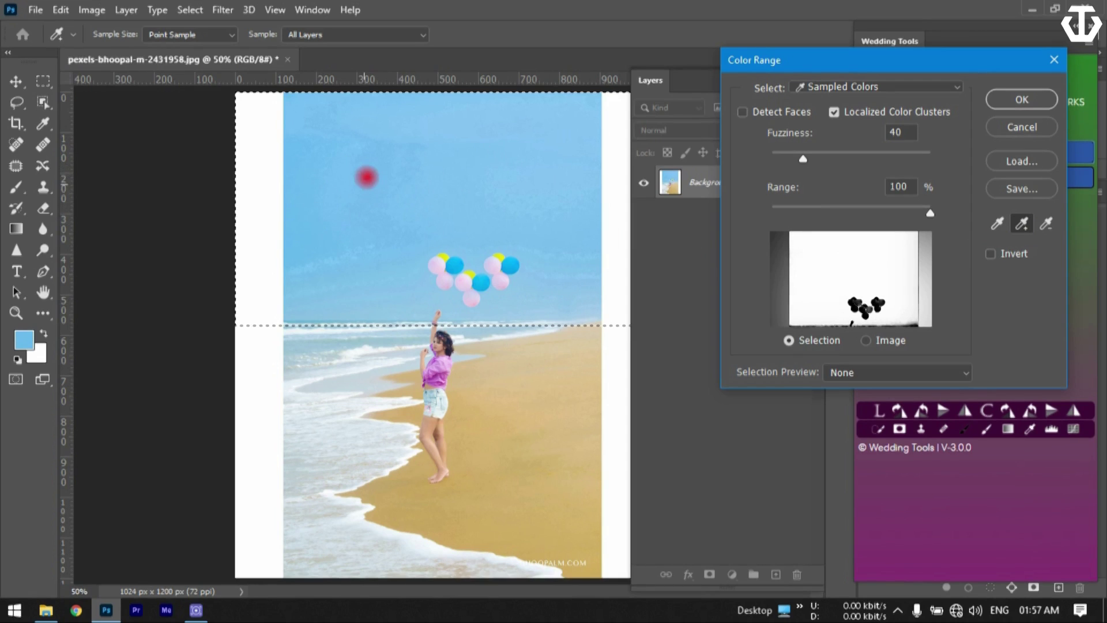
- Add the sky's edge and the white margins to the sample, reduce the fuzziness to 10, and accept the selection
{"action": "left_click", "coordinate": [290, 193]}
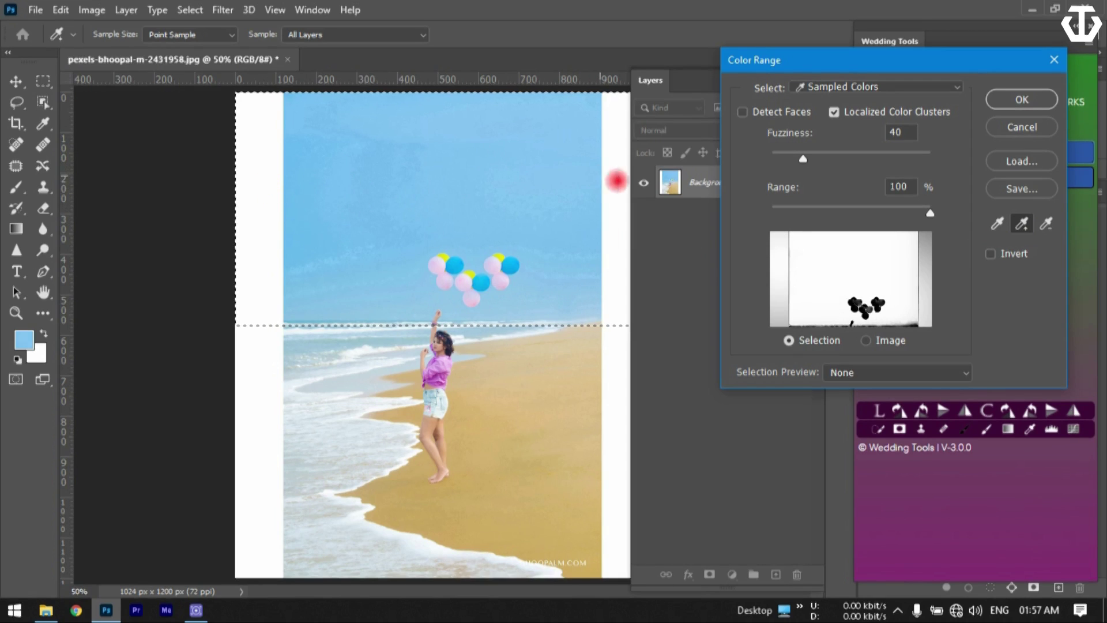
{"action": "left_click", "coordinate": [617, 181]}
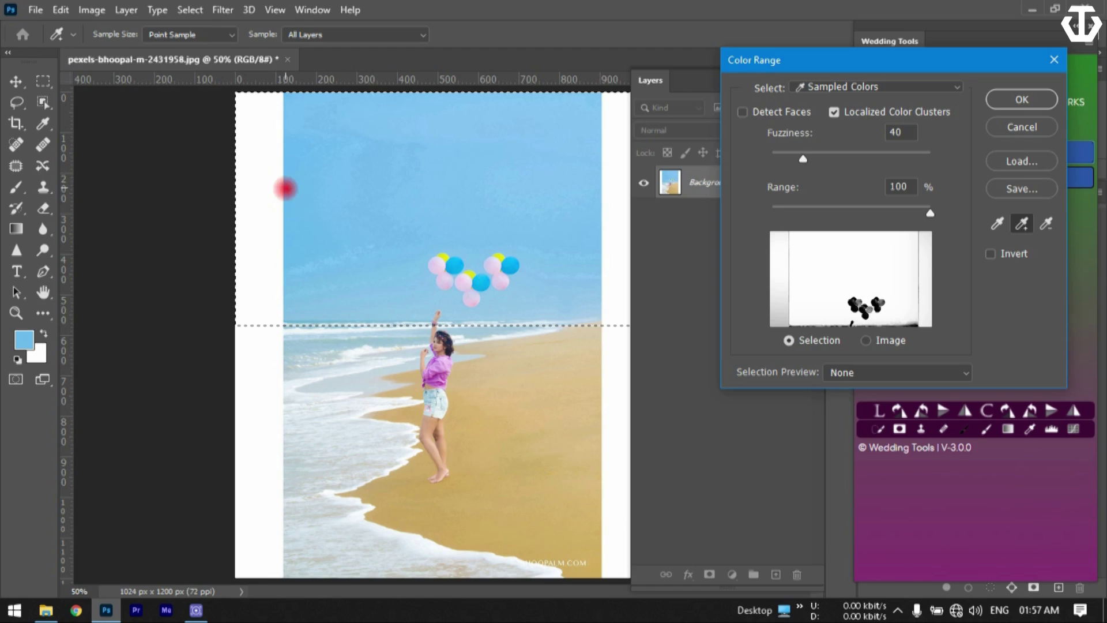
{"action": "left_click", "coordinate": [282, 188]}
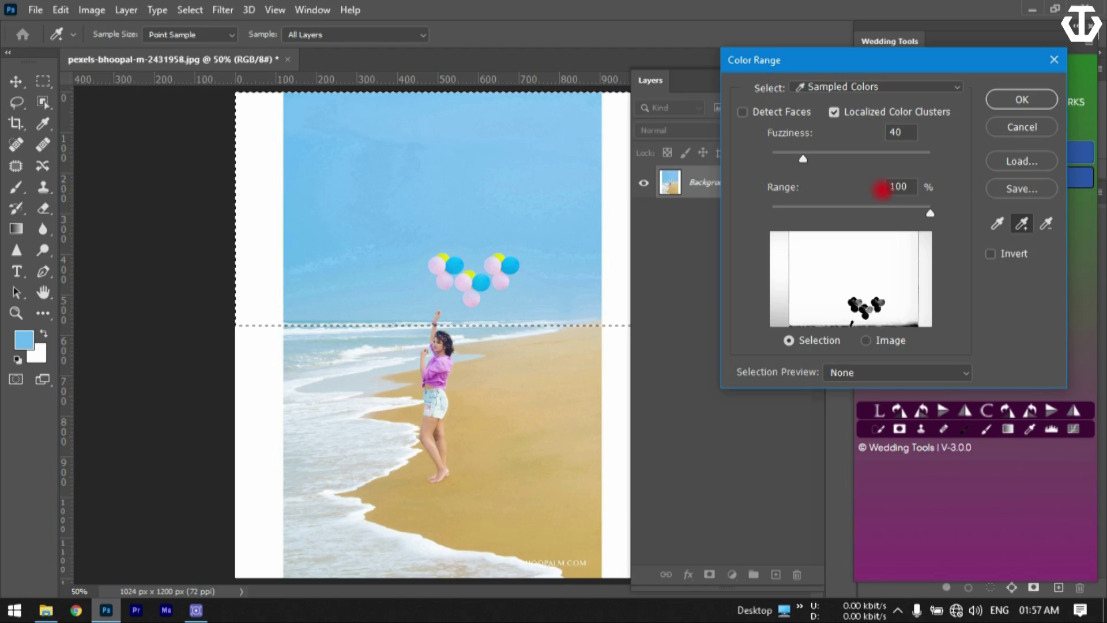
{"action": "left_click_drag", "start_coordinate": [804, 161], "coordinate": [772, 162]}
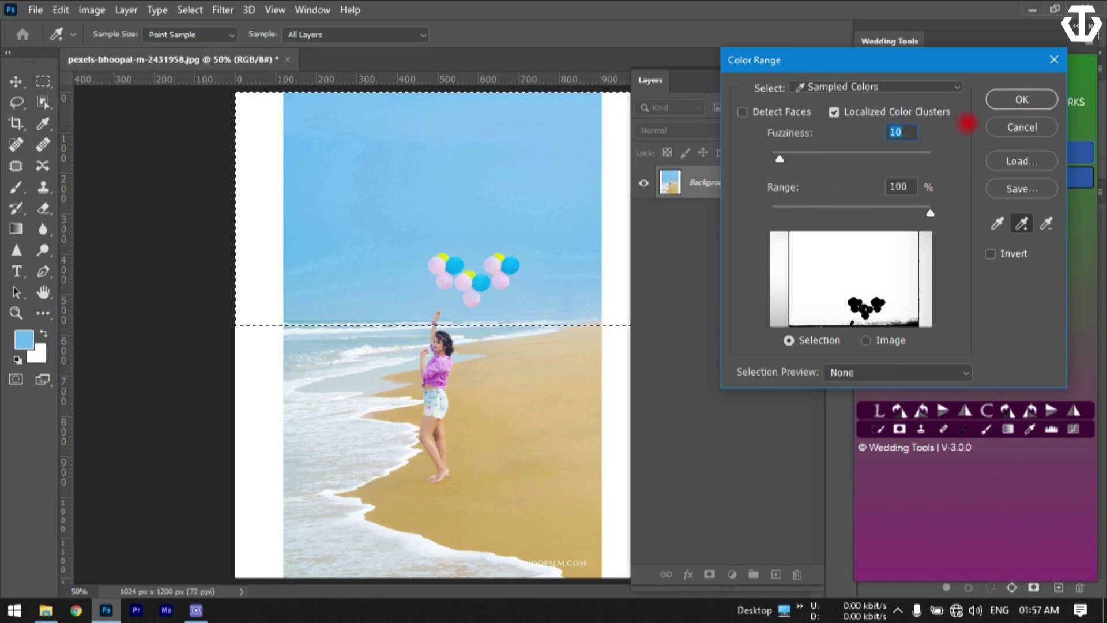
{"action": "key", "text": "Return"}
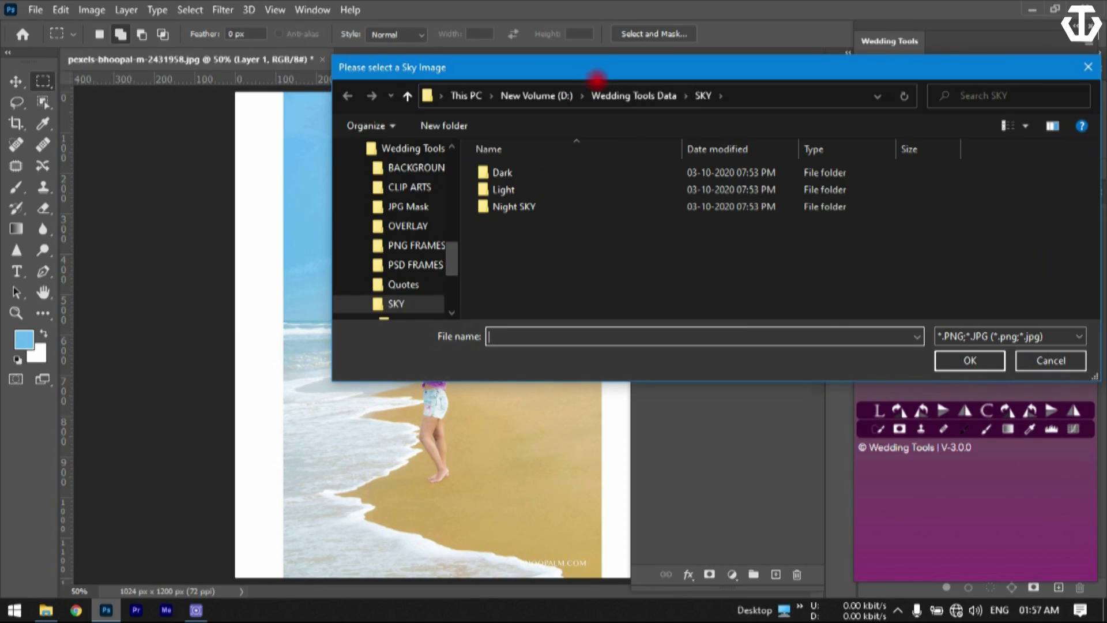
- Browse the SKY folder's Light subfolder and apply the sky image Wedding tools Light SKY (32)
{"action": "left_click_drag", "start_coordinate": [597, 79], "coordinate": [654, 97]}
{"action": "left_click", "coordinate": [587, 203]}
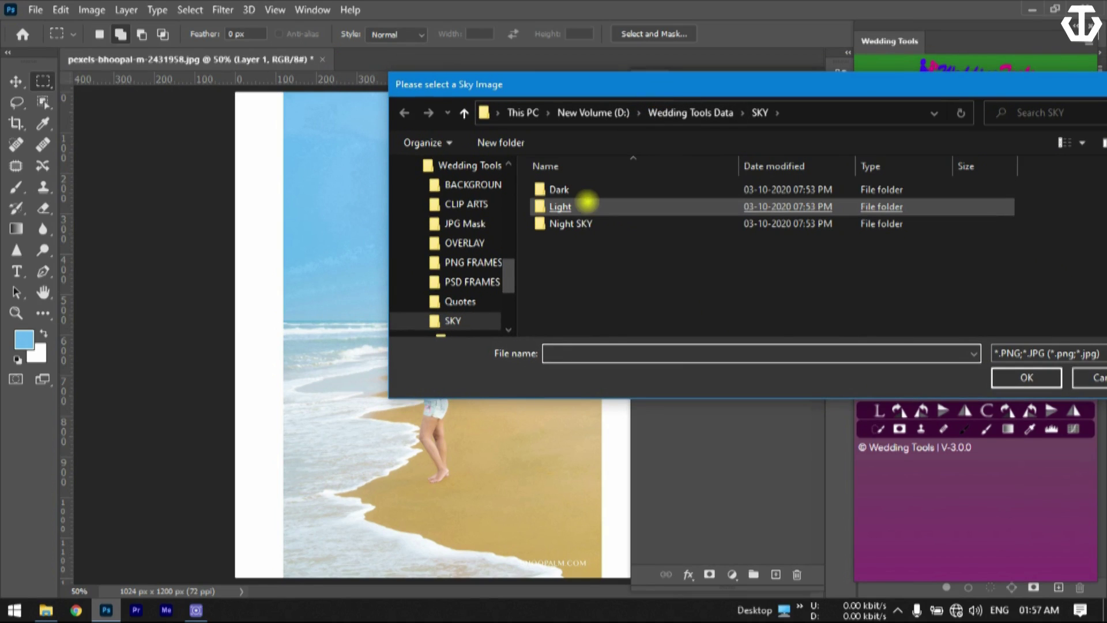
{"action": "scroll", "coordinate": [737, 214], "scroll_direction": "up", "scroll_amount": 2}
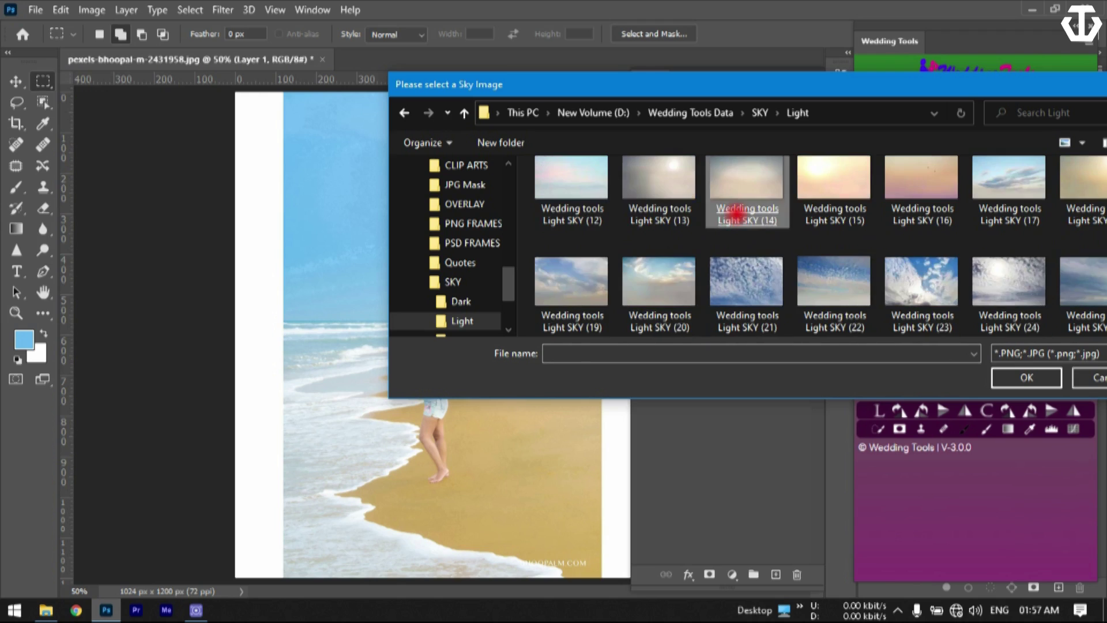
{"action": "left_click", "coordinate": [744, 214]}
{"action": "left_click", "coordinate": [1010, 231]}
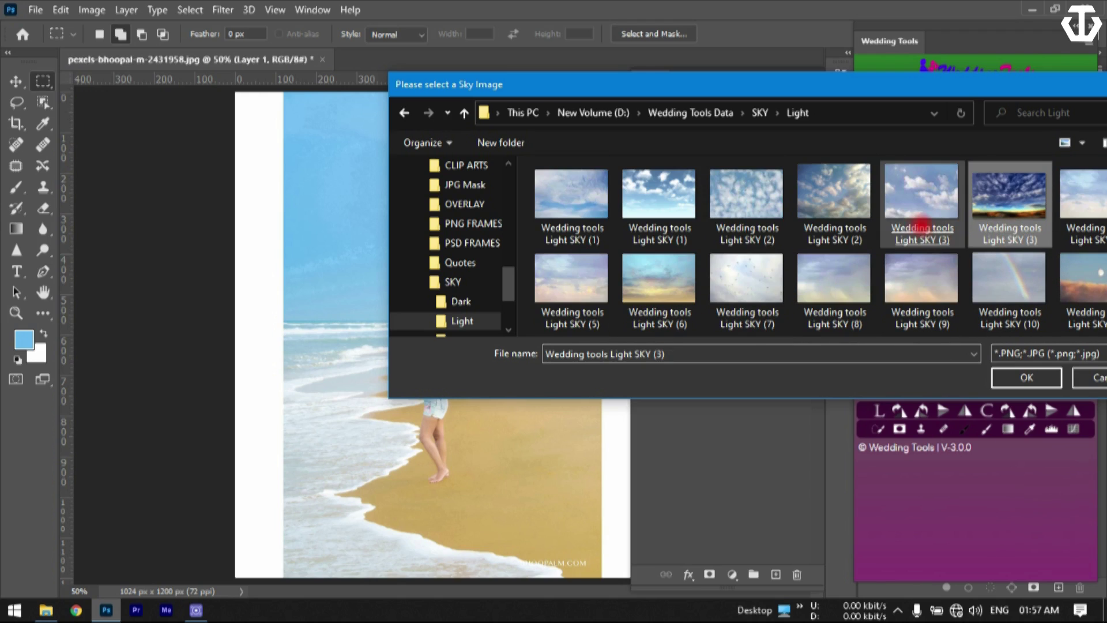
{"action": "scroll", "coordinate": [922, 231], "scroll_direction": "down", "scroll_amount": 3}
{"action": "left_click_drag", "start_coordinate": [964, 84], "coordinate": [847, 90]}
{"action": "scroll", "coordinate": [788, 214], "scroll_direction": "down", "scroll_amount": 3}
{"action": "left_click", "coordinate": [804, 224]}
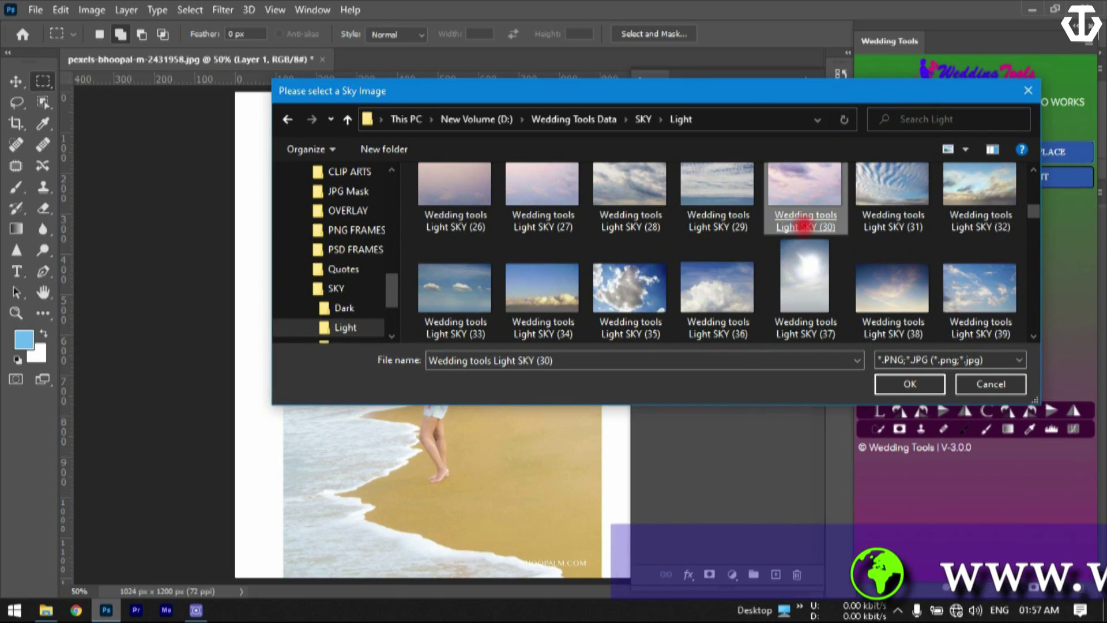
{"action": "scroll", "coordinate": [804, 225], "scroll_direction": "up", "scroll_amount": 2}
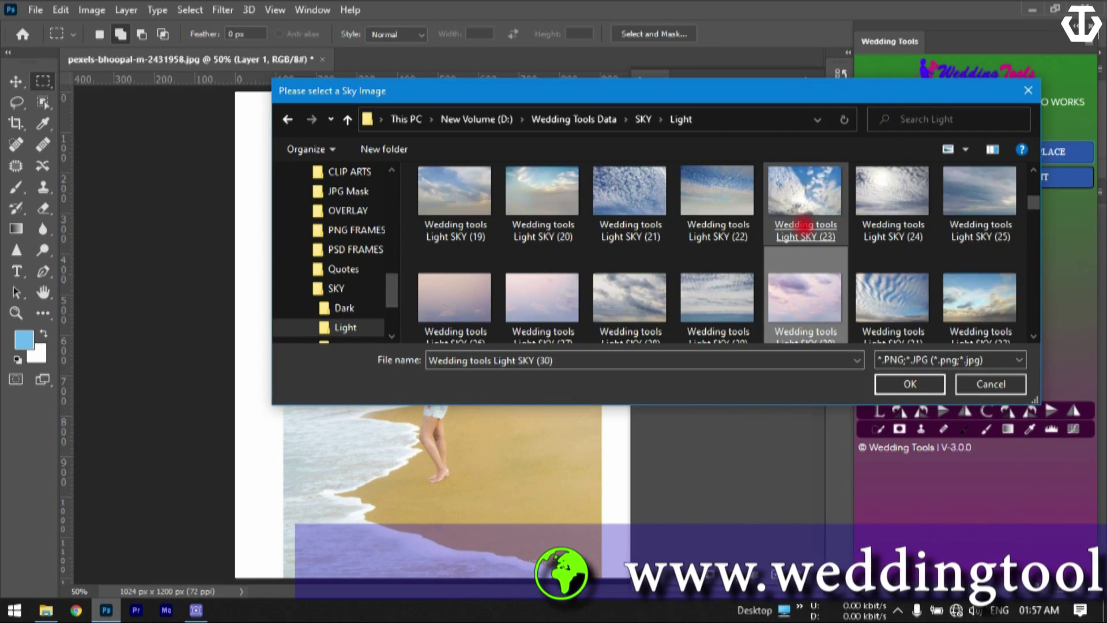
{"action": "left_click", "coordinate": [984, 305]}
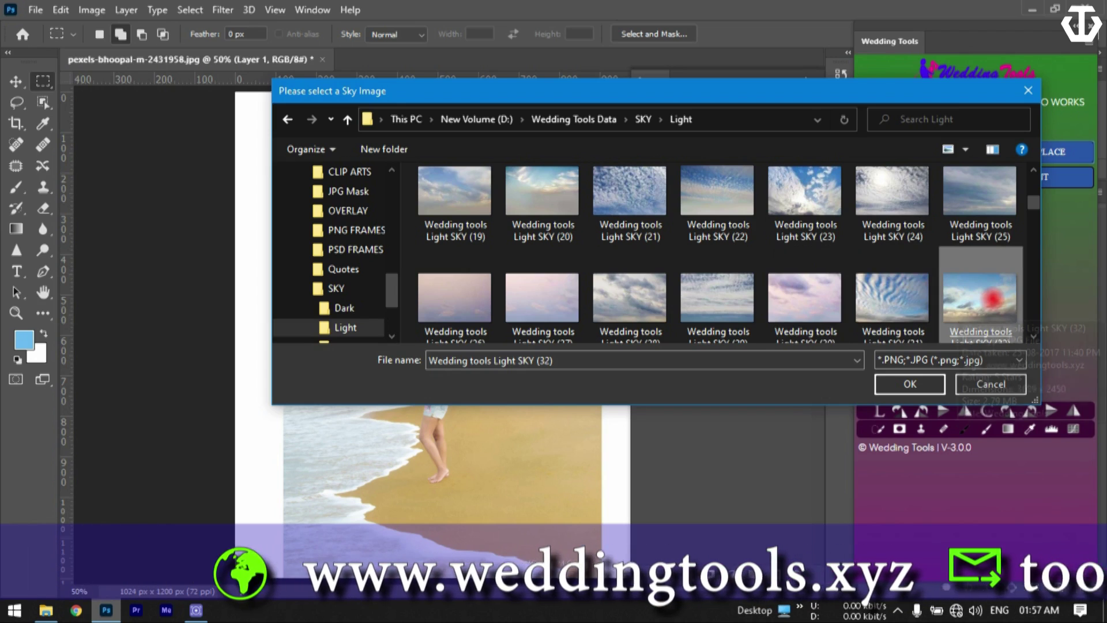
{"action": "double_click", "coordinate": [992, 297]}
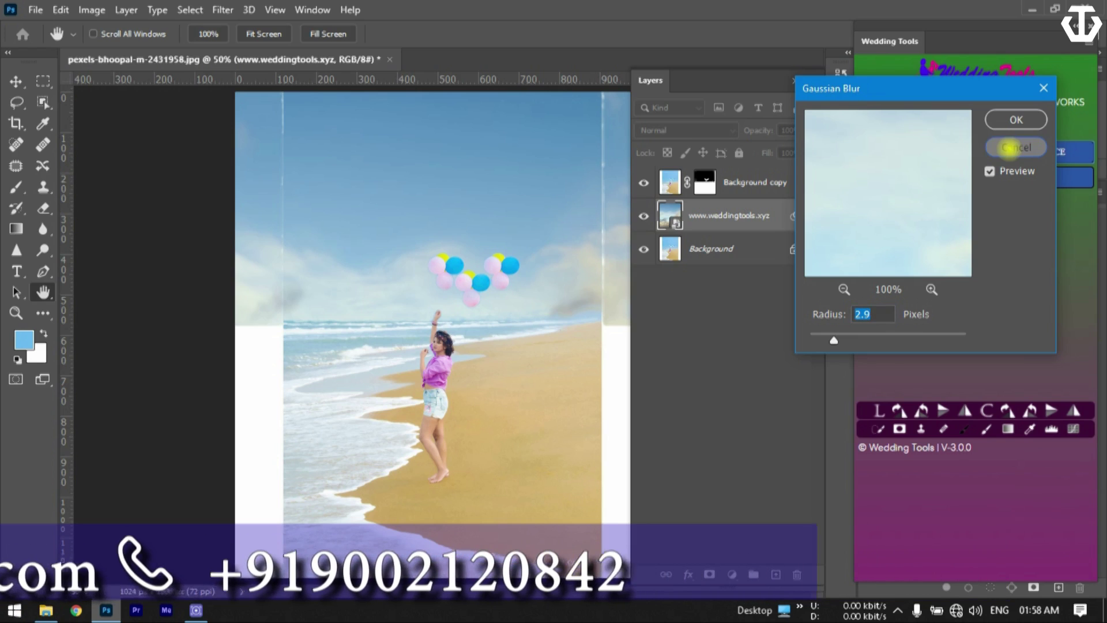
- Cancel the Gaussian Blur and recolour the replacement sky with Hue/Saturation at hue +50 and saturation +67
{"action": "left_click", "coordinate": [1016, 148]}
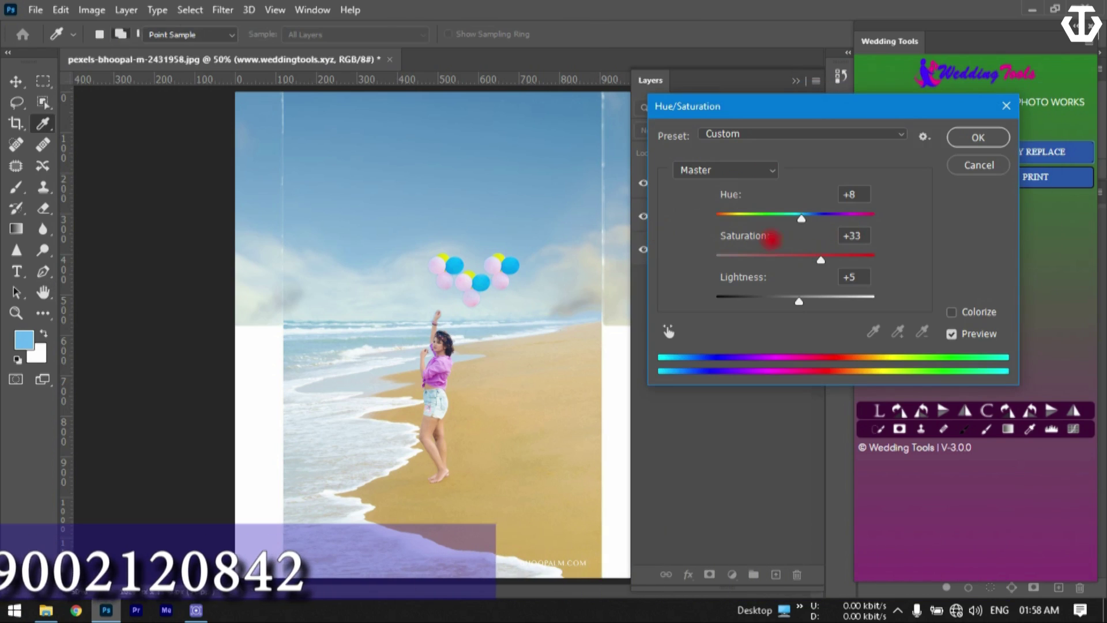
{"action": "left_click_drag", "start_coordinate": [802, 219], "coordinate": [832, 218]}
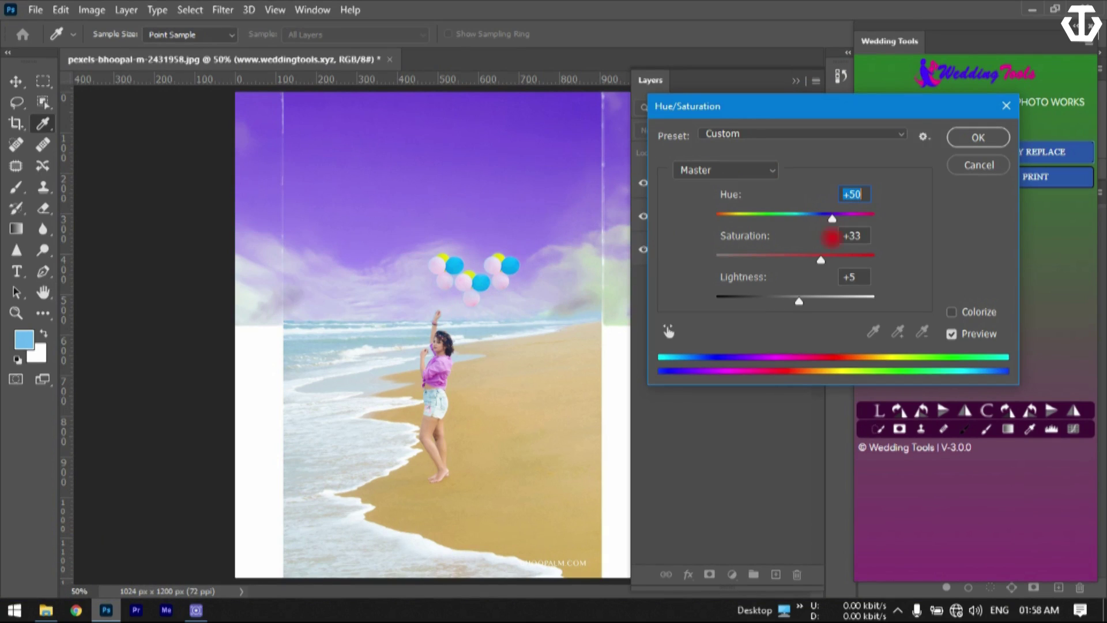
{"action": "left_click_drag", "start_coordinate": [821, 257], "coordinate": [786, 261]}
{"action": "left_click", "coordinate": [849, 262]}
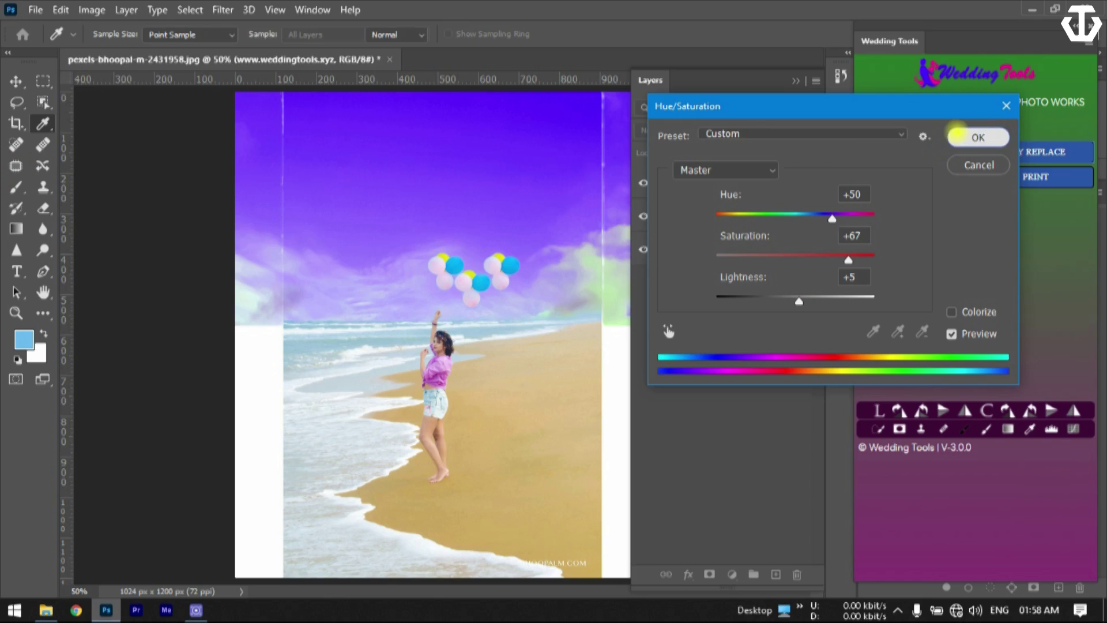
{"action": "left_click", "coordinate": [977, 137]}
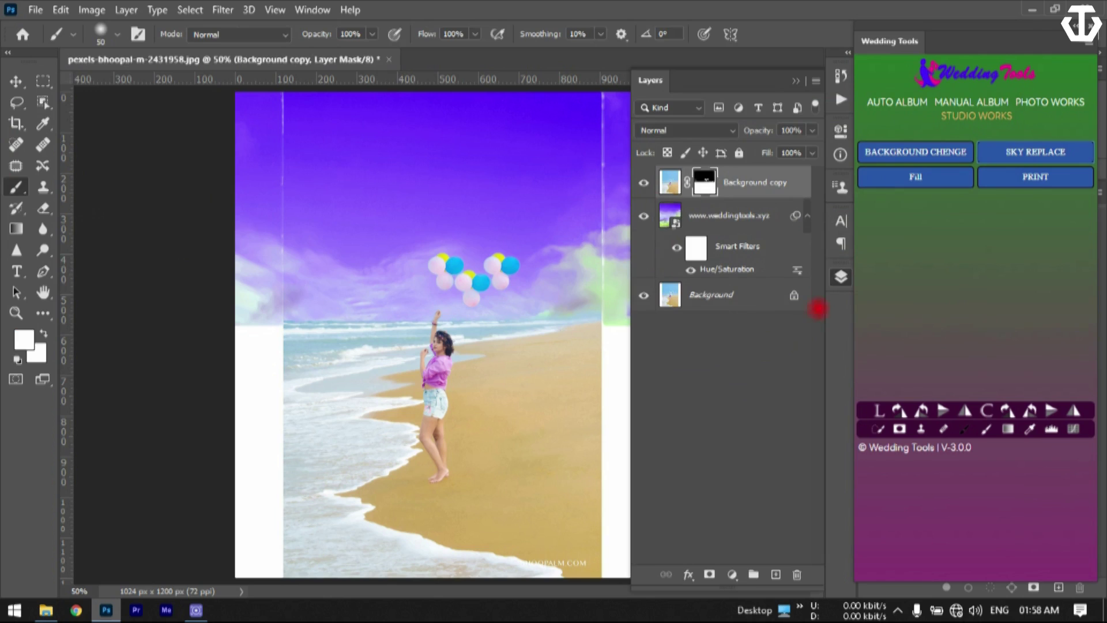
- Scale the replacement sky layer down to about half its size, ending just below the horizon
{"action": "left_click", "coordinate": [840, 277]}
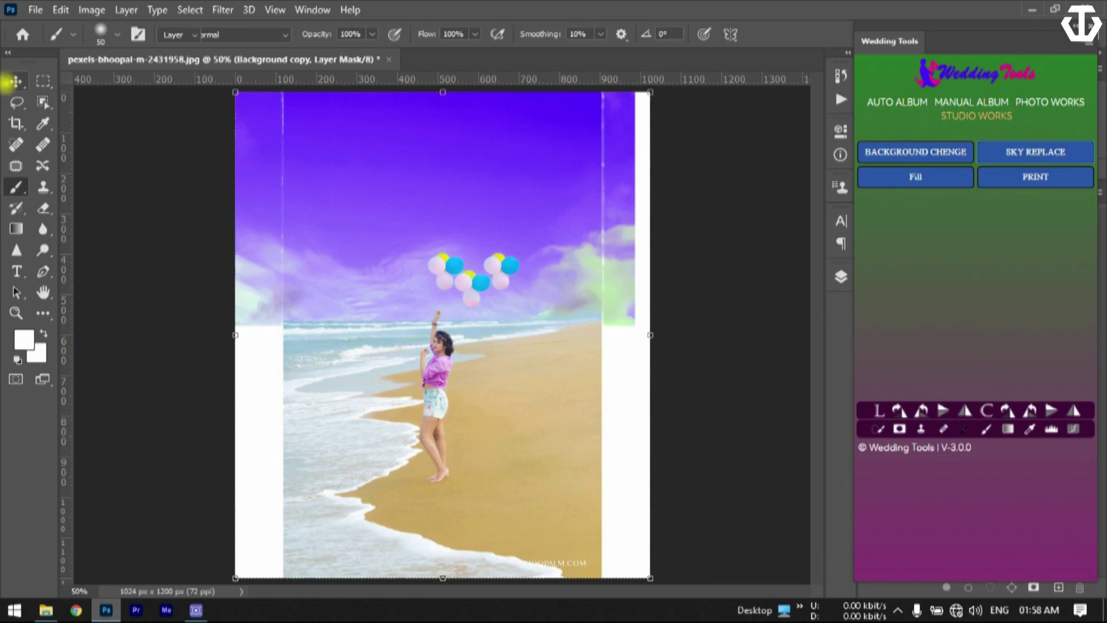
{"action": "left_click", "coordinate": [16, 81]}
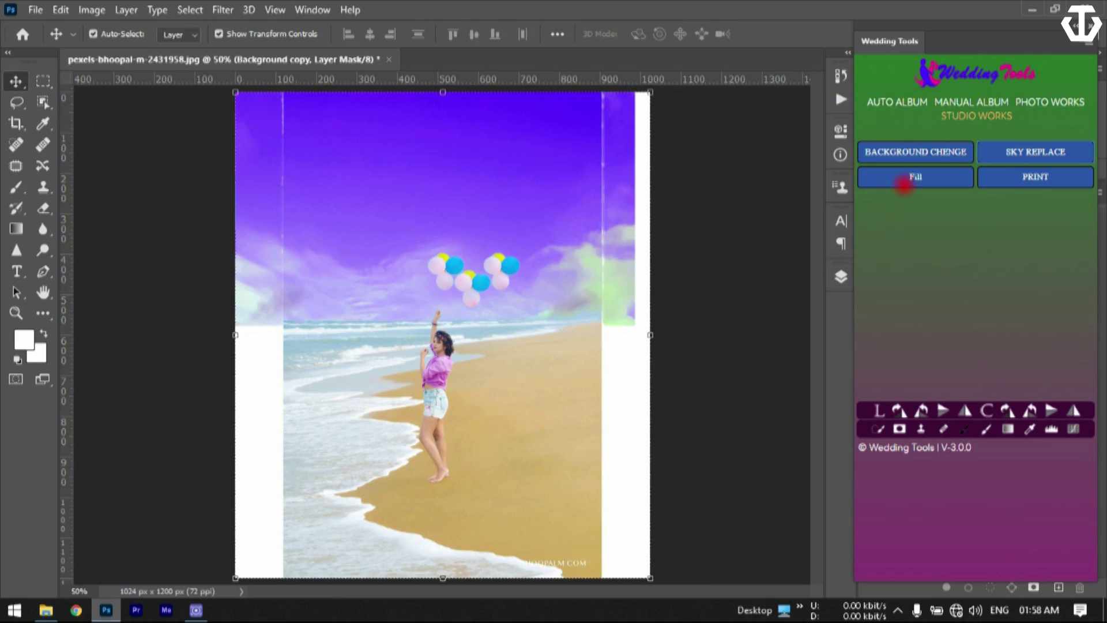
{"action": "left_click", "coordinate": [904, 184]}
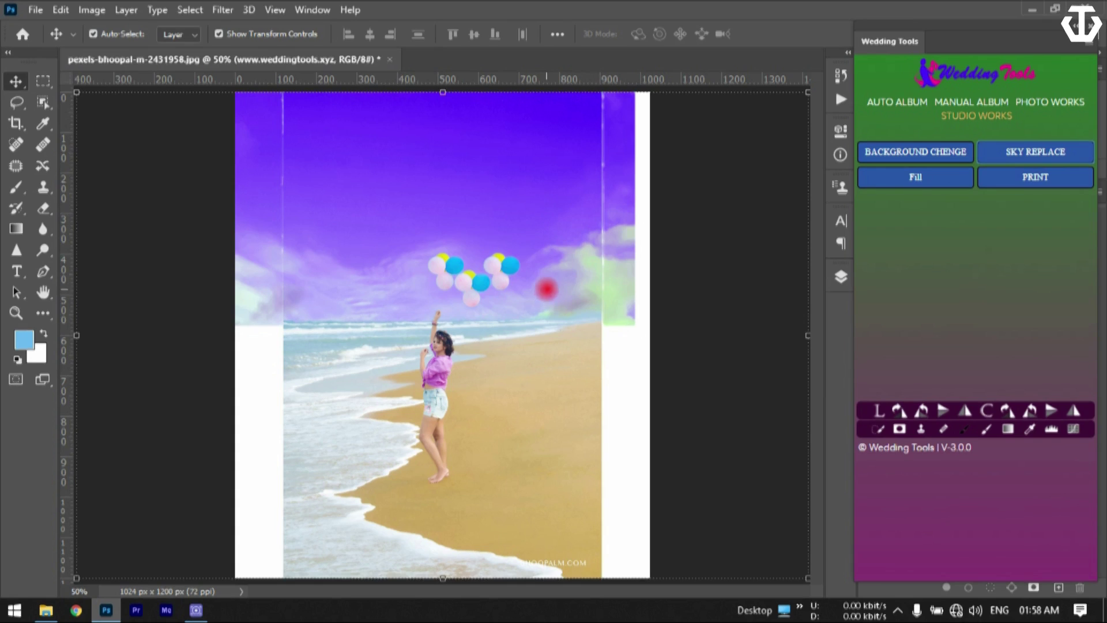
{"action": "scroll", "coordinate": [546, 286], "scroll_direction": "down", "scroll_amount": 3}
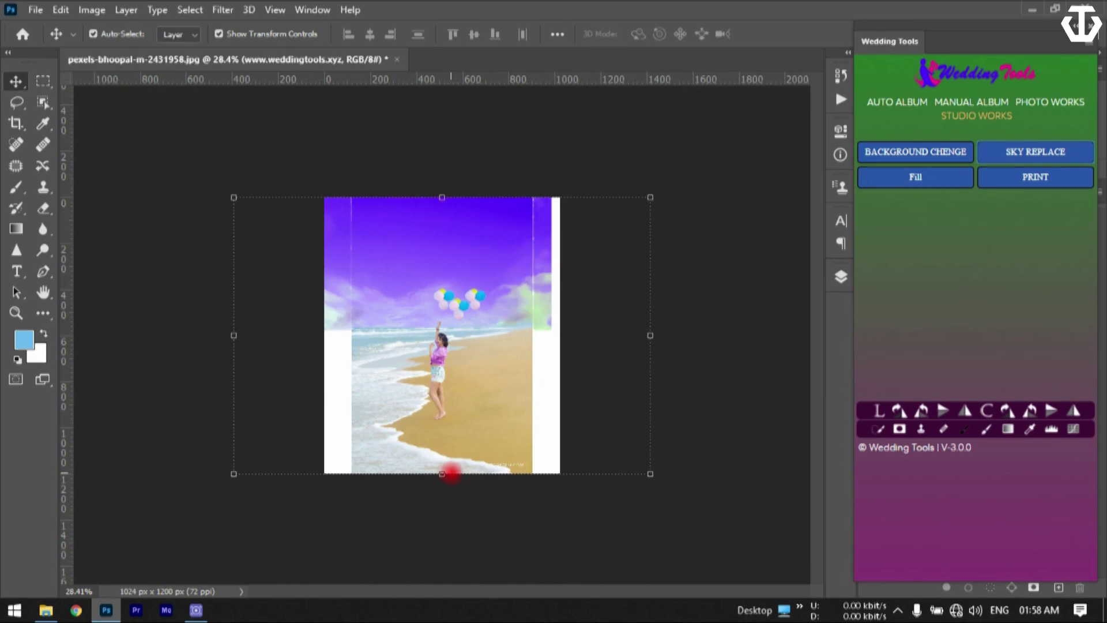
{"action": "left_click_drag", "start_coordinate": [450, 474], "coordinate": [455, 333]}
{"action": "key", "text": "Return"}
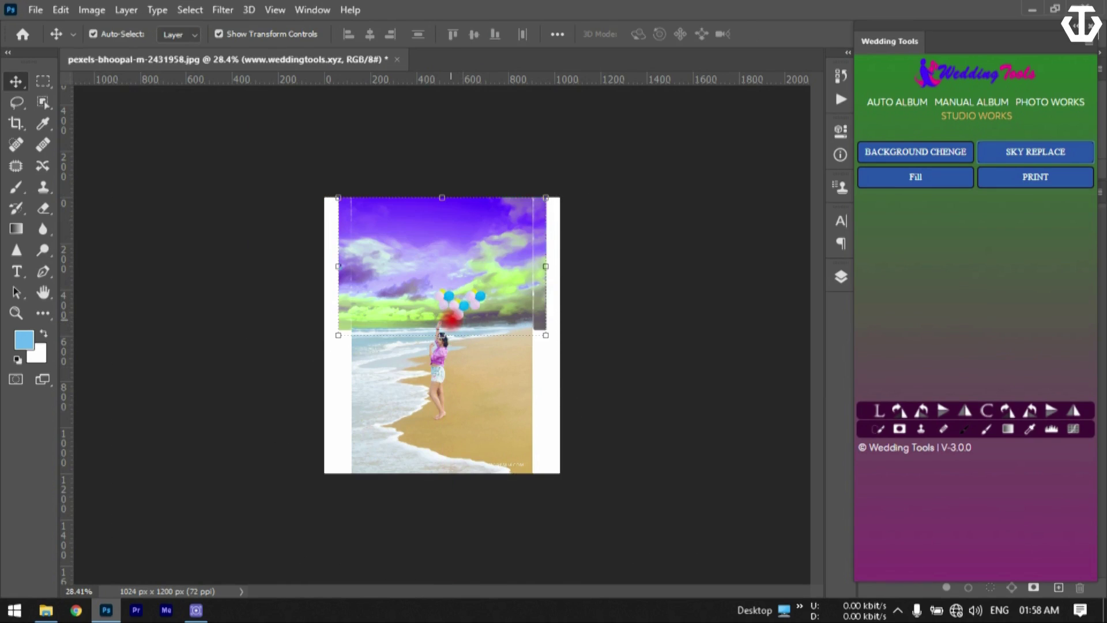
{"action": "scroll", "coordinate": [441, 337], "scroll_direction": "up", "scroll_amount": 3}
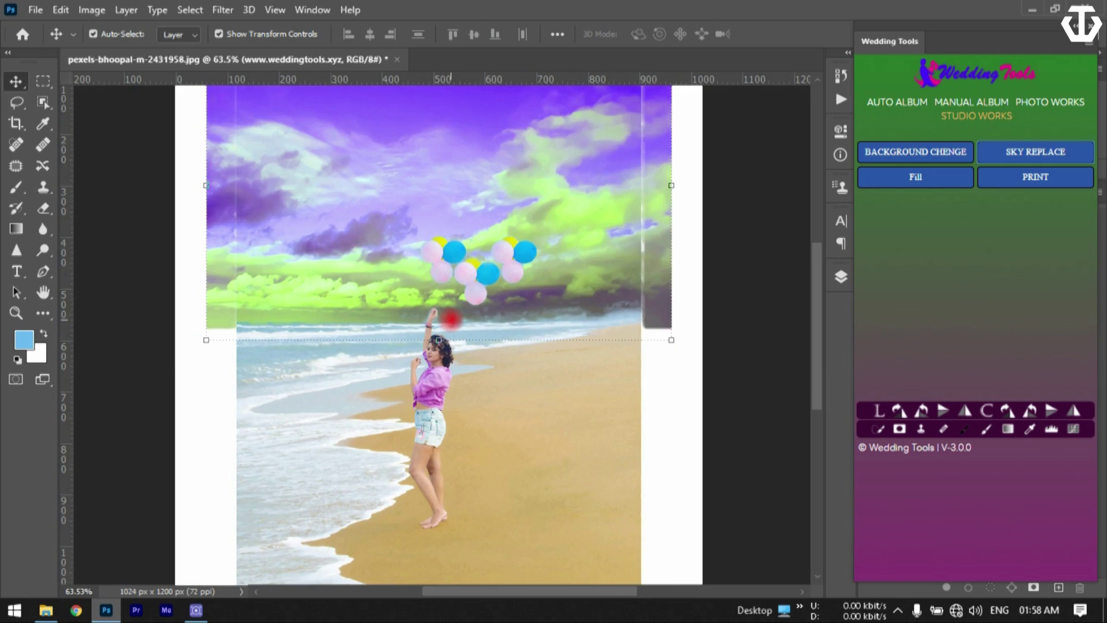
{"action": "scroll", "coordinate": [450, 319], "scroll_direction": "down", "scroll_amount": 3}
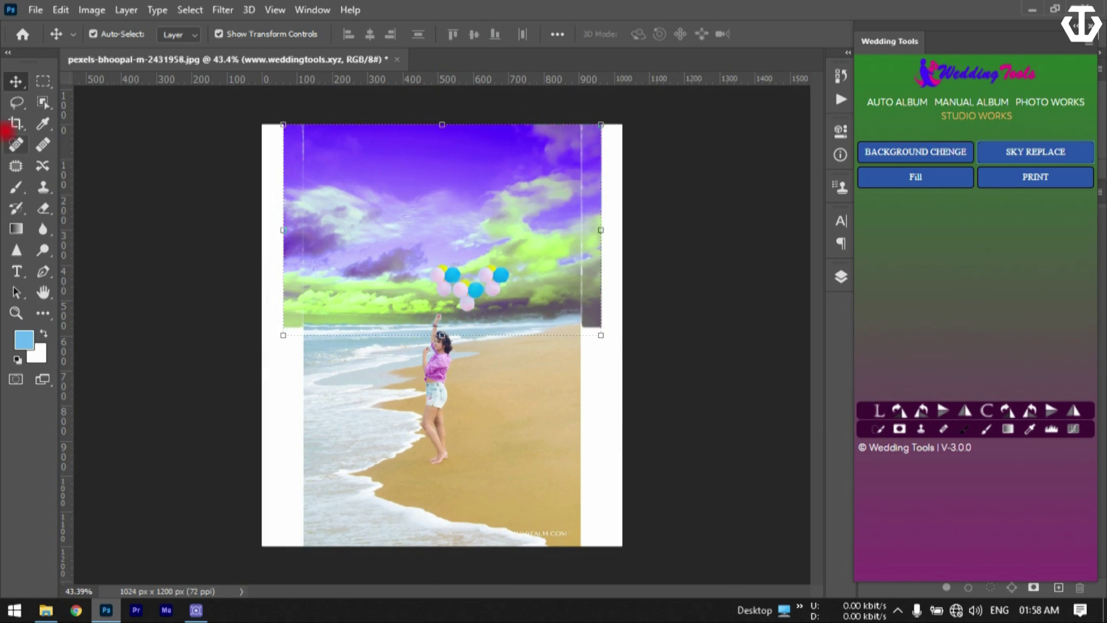
- Crop the image to the beach photo at full height and about 780 px wide, removing the white side margins
{"action": "left_click", "coordinate": [9, 126]}
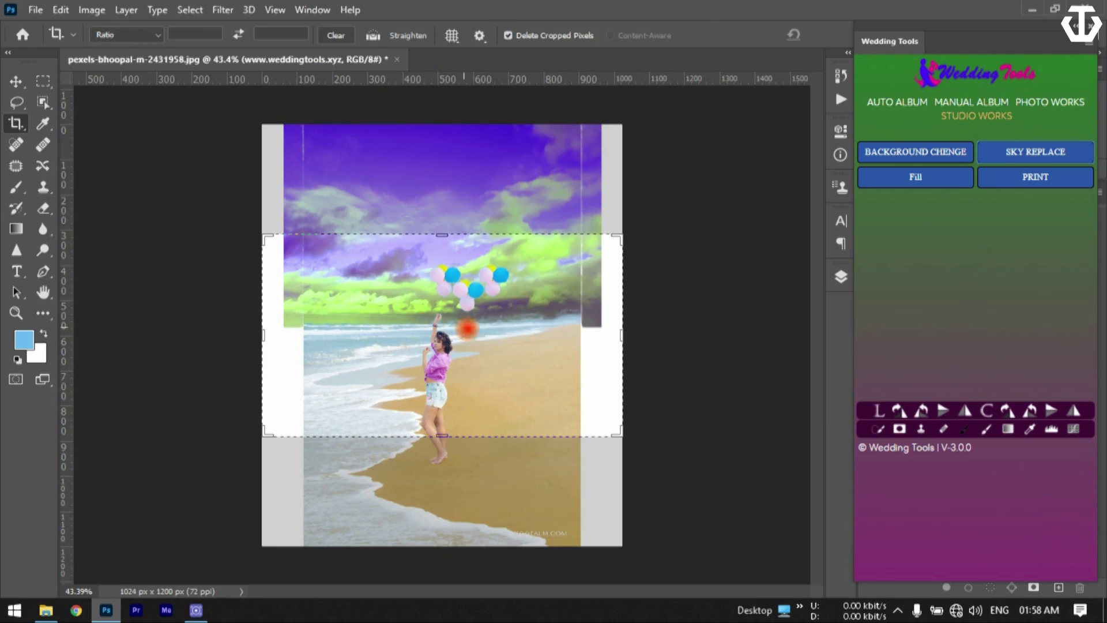
{"action": "left_click", "coordinate": [501, 364]}
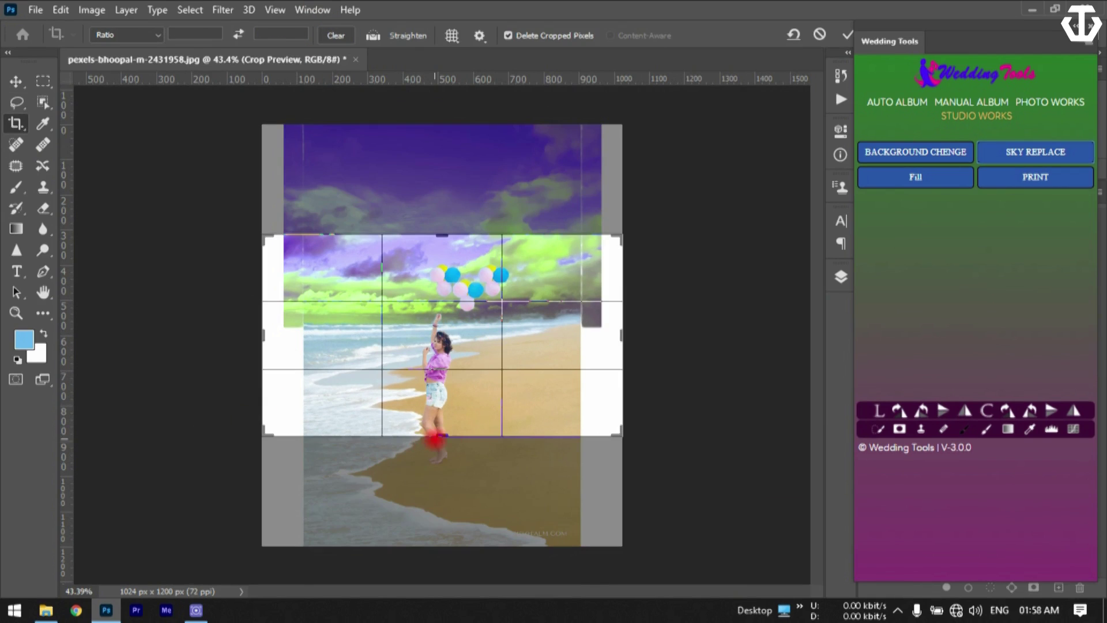
{"action": "left_click_drag", "start_coordinate": [433, 438], "coordinate": [433, 493]}
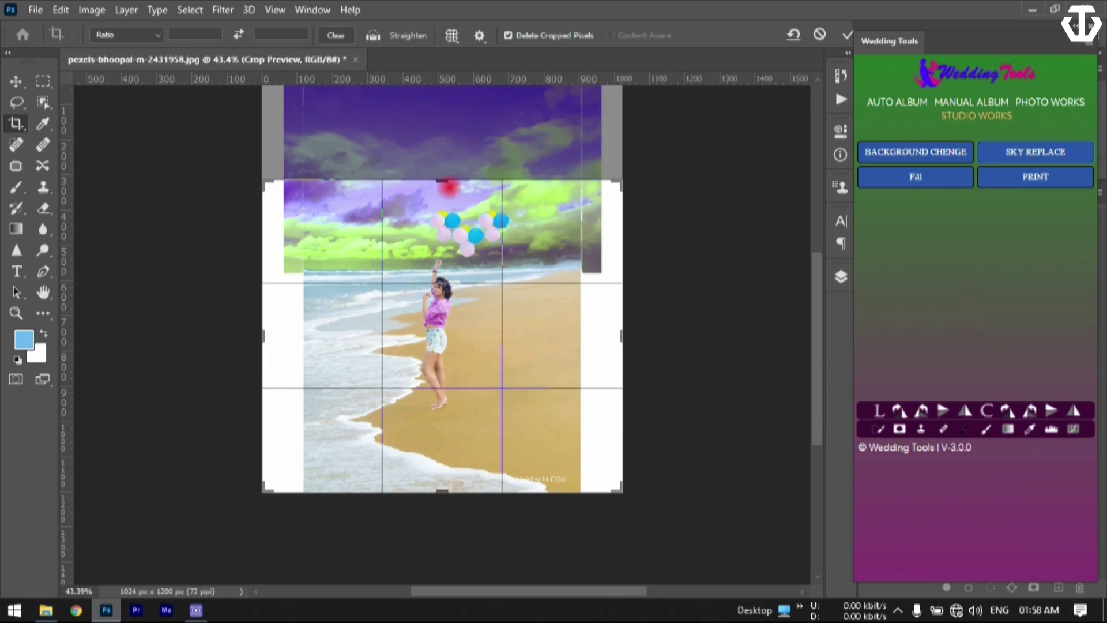
{"action": "left_click_drag", "start_coordinate": [449, 186], "coordinate": [455, 130]}
{"action": "left_click_drag", "start_coordinate": [269, 332], "coordinate": [307, 345]}
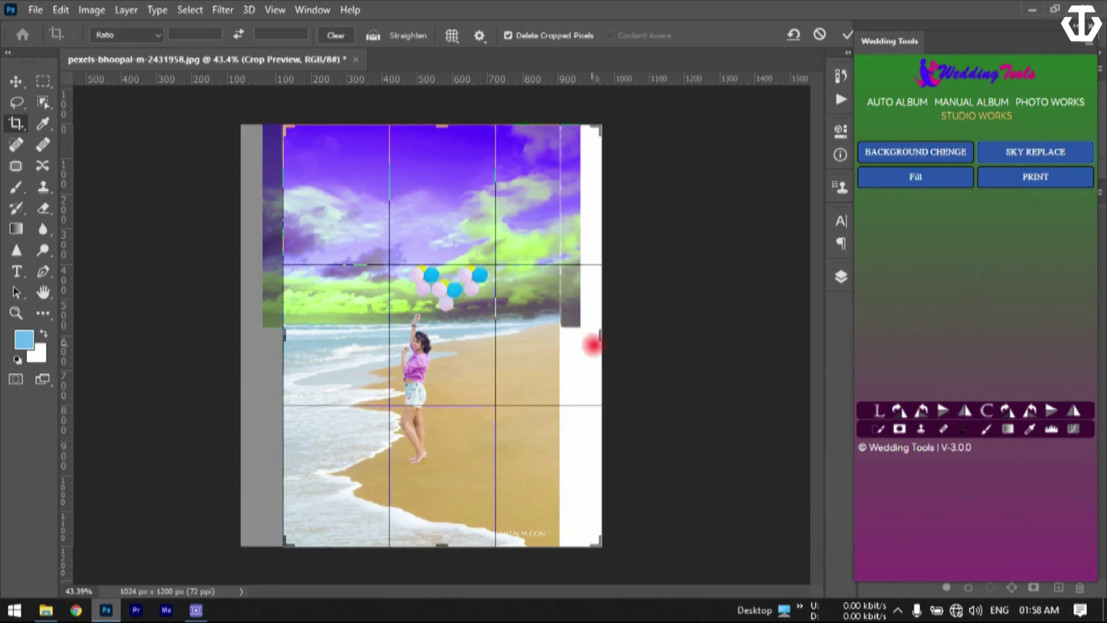
{"action": "left_click_drag", "start_coordinate": [600, 335], "coordinate": [587, 337]}
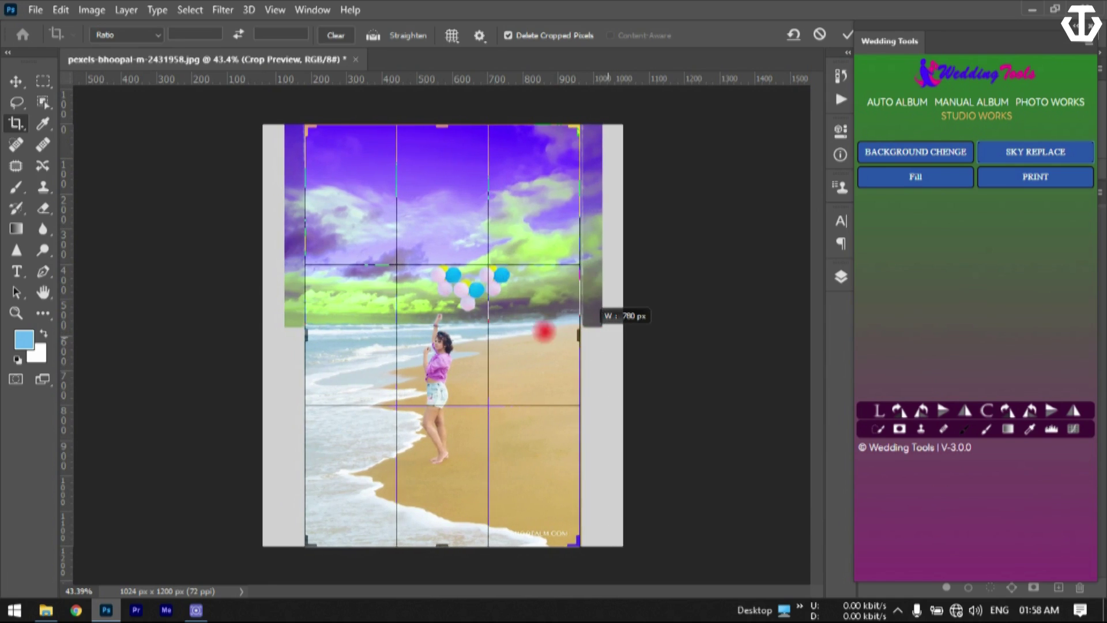
{"action": "key", "text": "Return"}
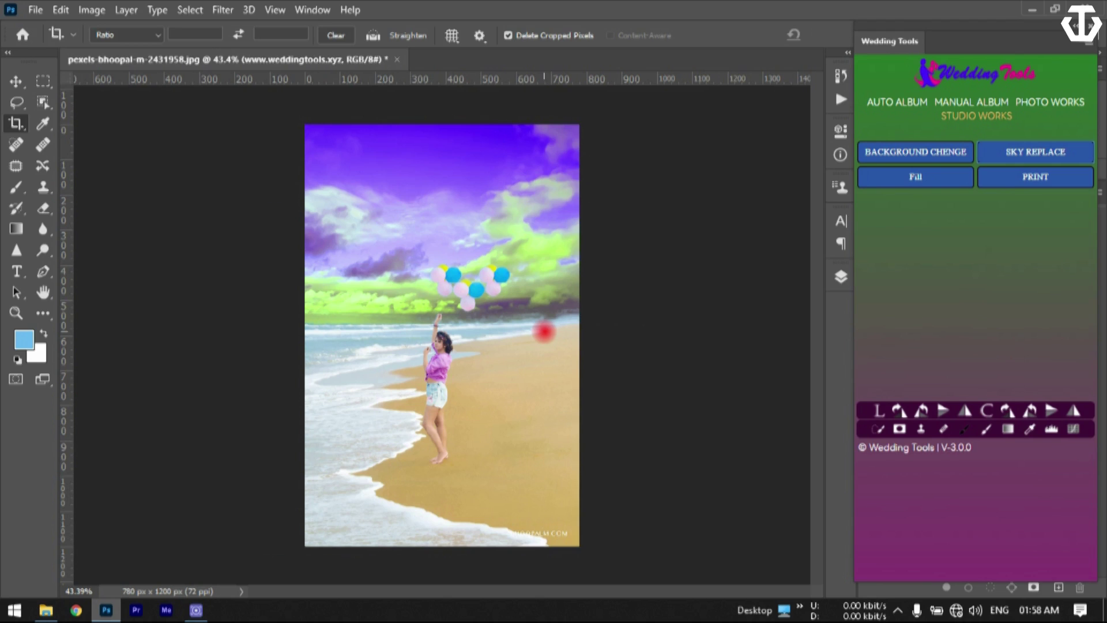
- Close the beach photo document without saving and minimize Photoshop to show the desktop
{"action": "scroll", "coordinate": [442, 334], "scroll_direction": "up", "scroll_amount": 1}
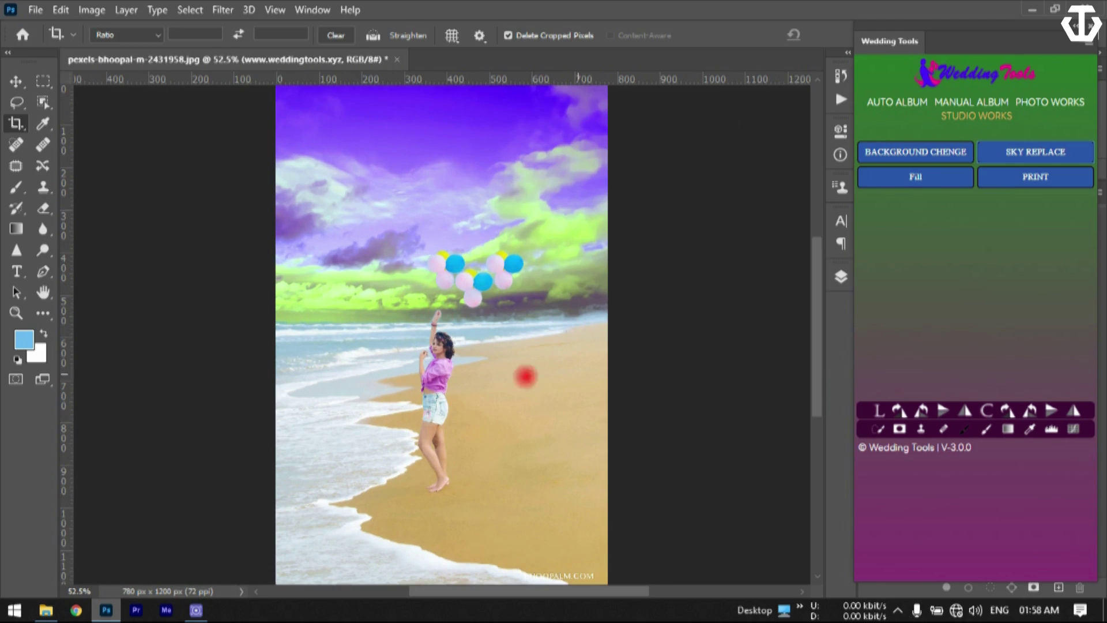
{"action": "scroll", "coordinate": [431, 320], "scroll_direction": "up", "scroll_amount": 3}
{"action": "scroll", "coordinate": [442, 341], "scroll_direction": "down", "scroll_amount": 1}
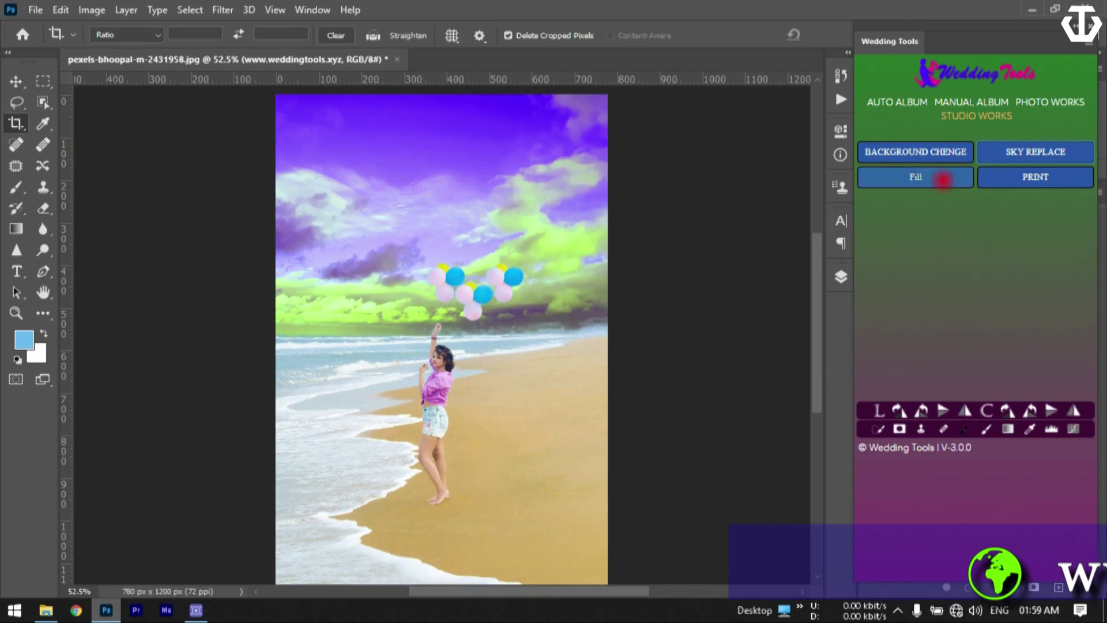
{"action": "left_click", "coordinate": [947, 180]}
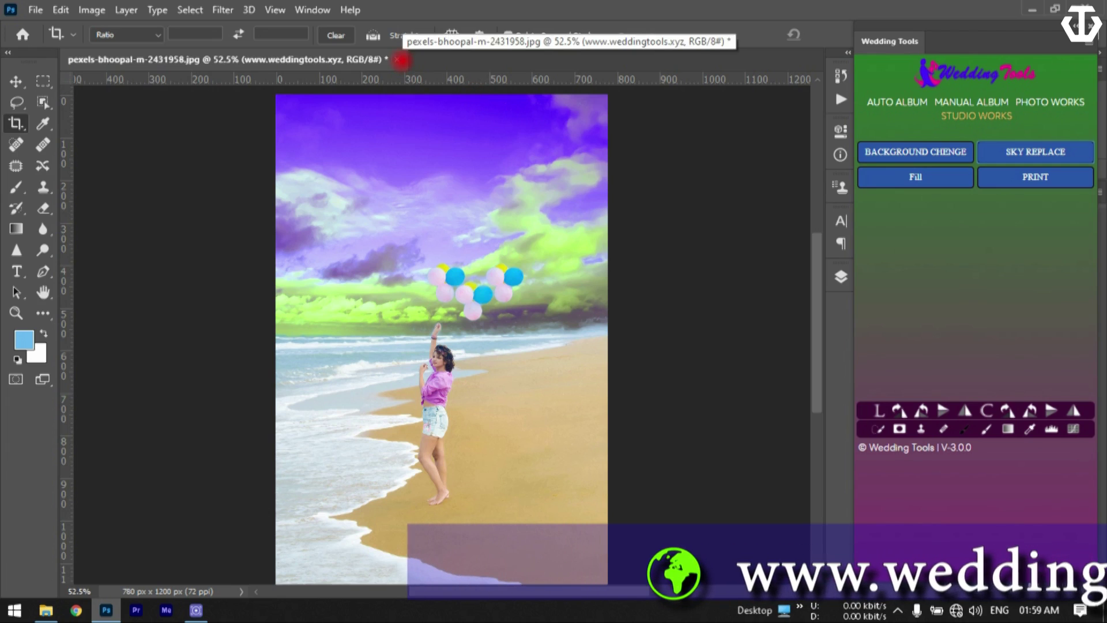
{"action": "left_click", "coordinate": [398, 60]}
{"action": "left_click", "coordinate": [524, 229]}
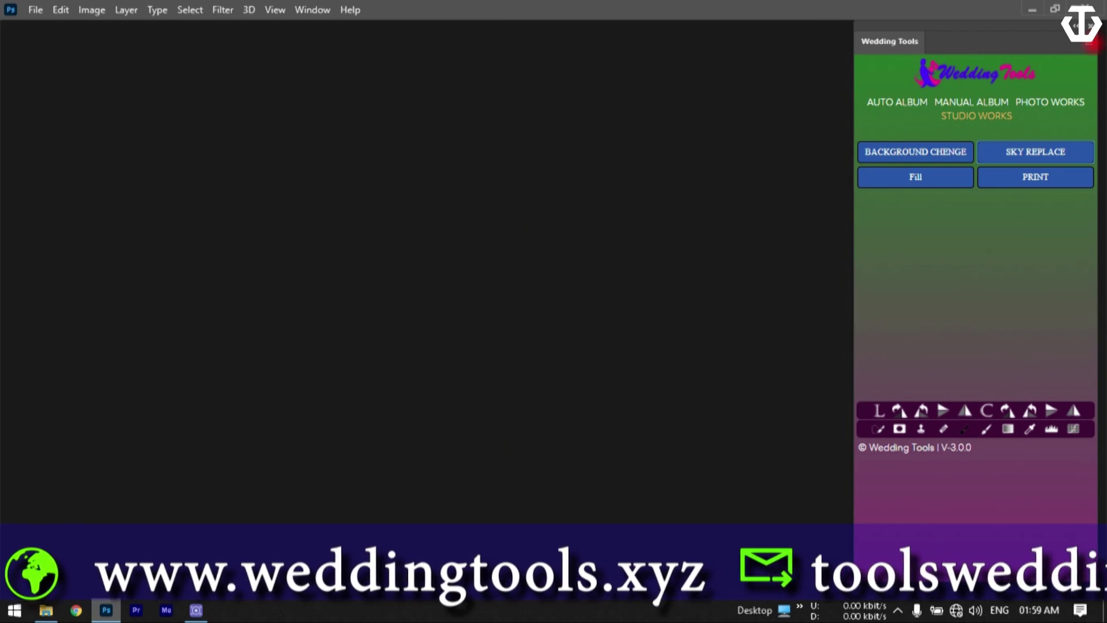
{"action": "left_click", "coordinate": [1032, 9]}
{"action": "left_click", "coordinate": [858, 37]}
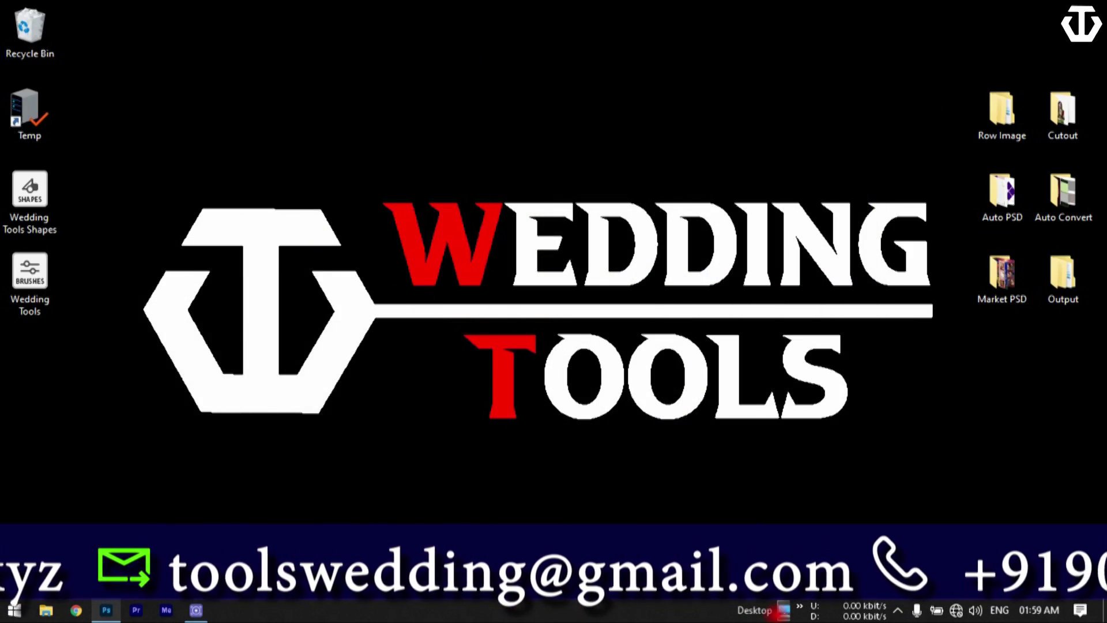
- Open the A4 folder inside Studio PSD on New Volume (D:)
{"action": "left_click", "coordinate": [782, 613]}
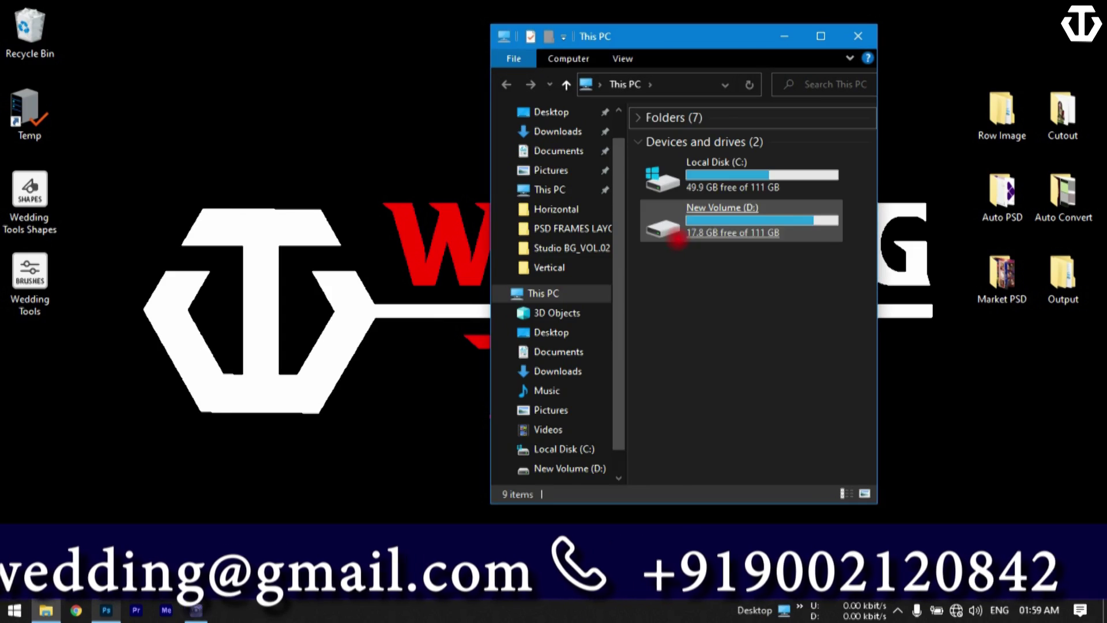
{"action": "double_click", "coordinate": [669, 221]}
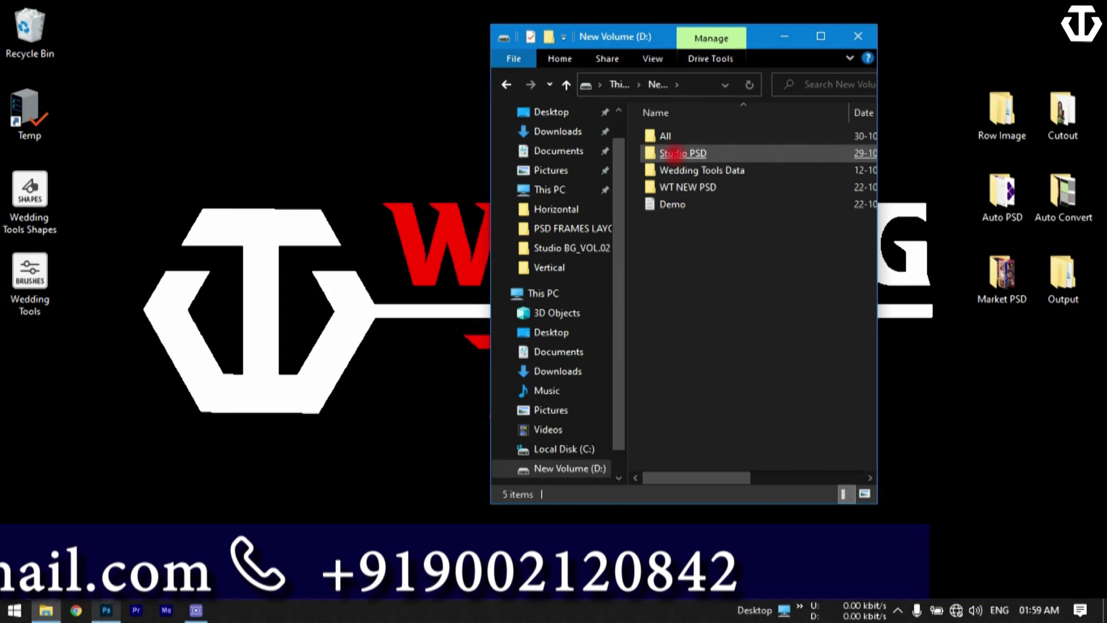
{"action": "double_click", "coordinate": [674, 154]}
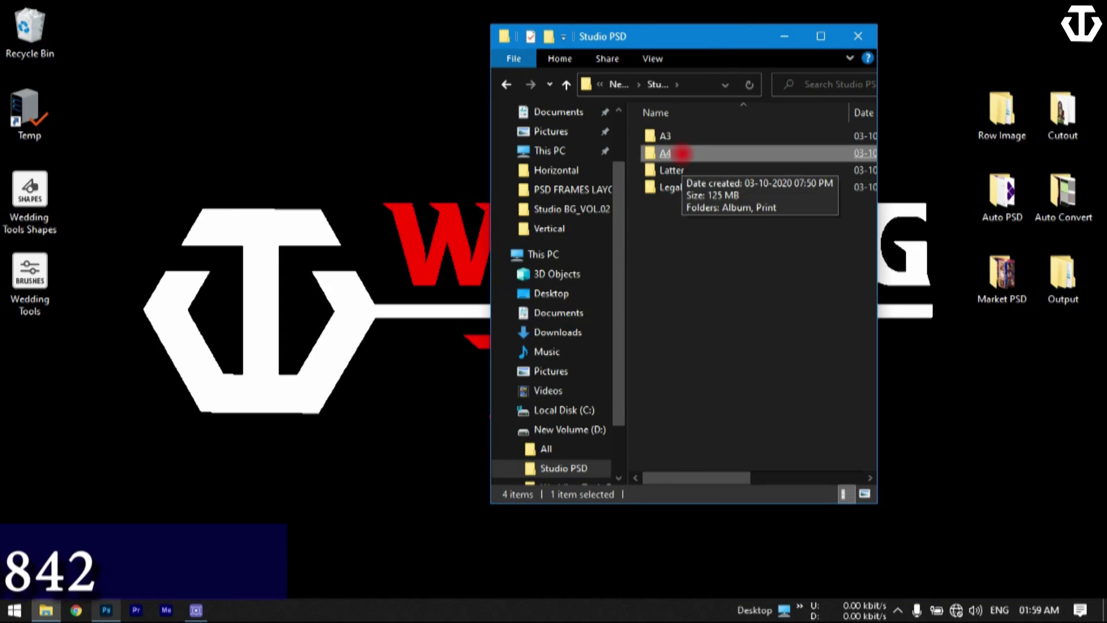
{"action": "double_click", "coordinate": [682, 154]}
- Open the Print subfolder and look through its print layout templates in a maximized window
{"action": "left_click", "coordinate": [680, 153]}
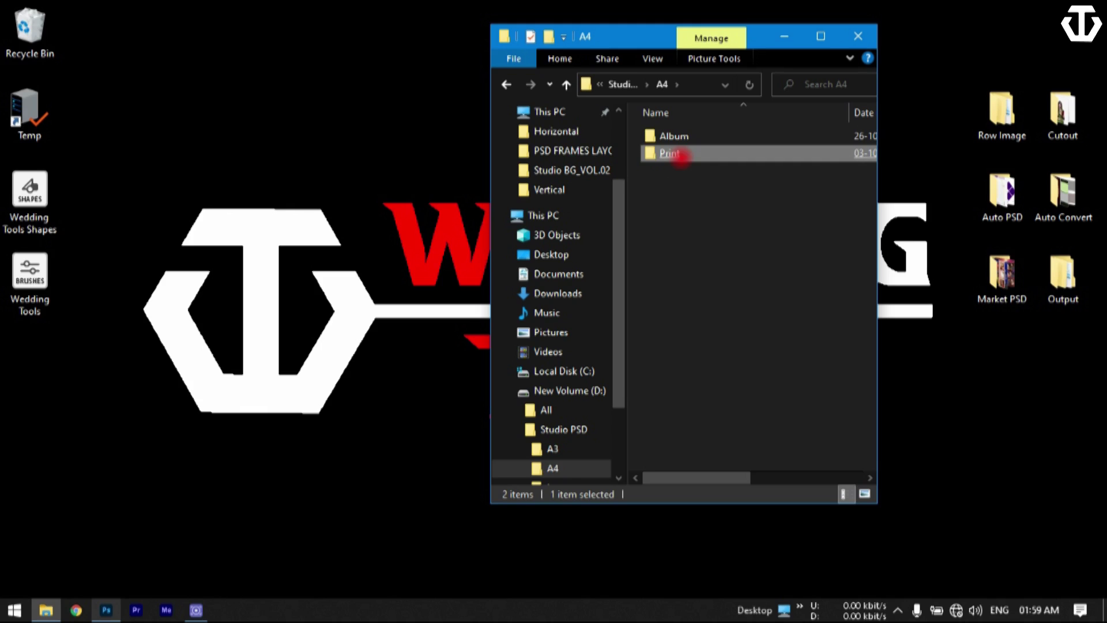
{"action": "double_click", "coordinate": [681, 153]}
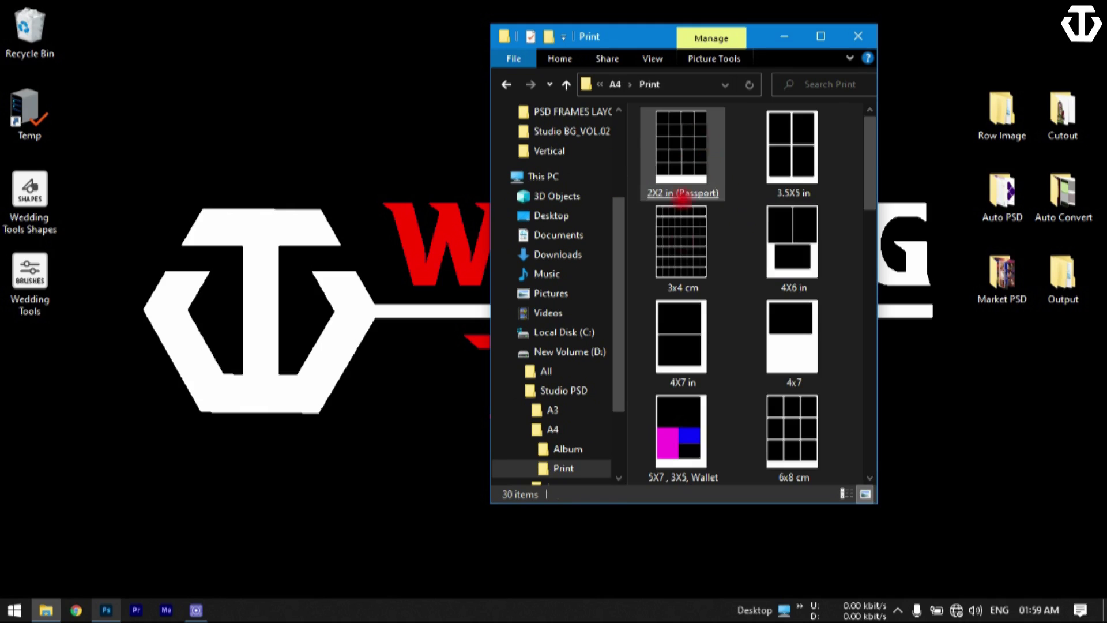
{"action": "scroll", "coordinate": [727, 225], "scroll_direction": "down", "scroll_amount": 5}
{"action": "left_click", "coordinate": [713, 213]}
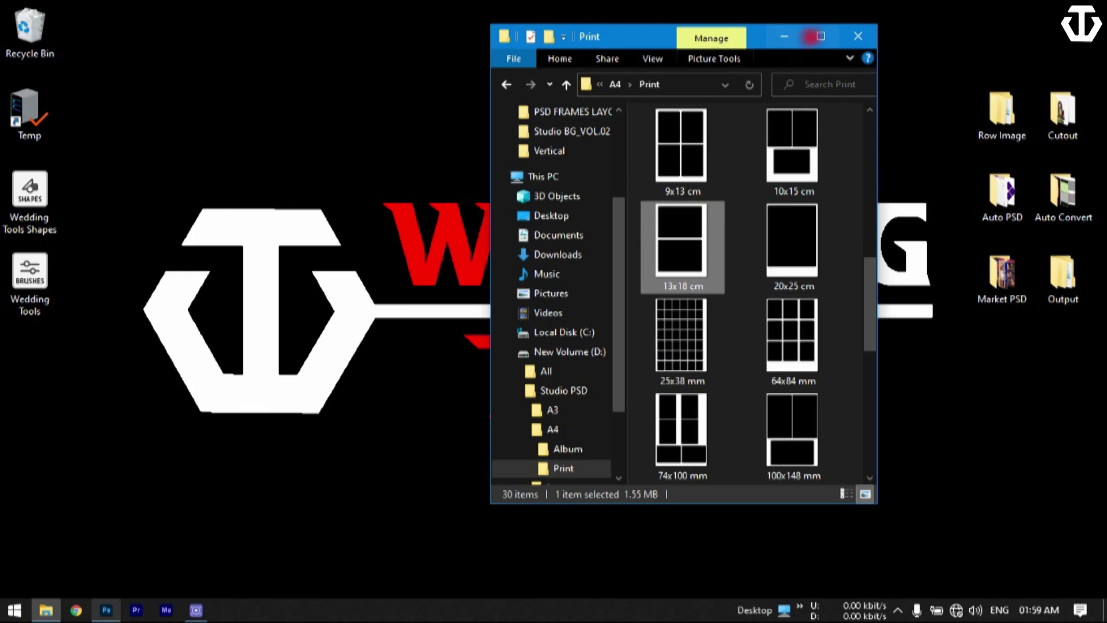
{"action": "left_click", "coordinate": [811, 36]}
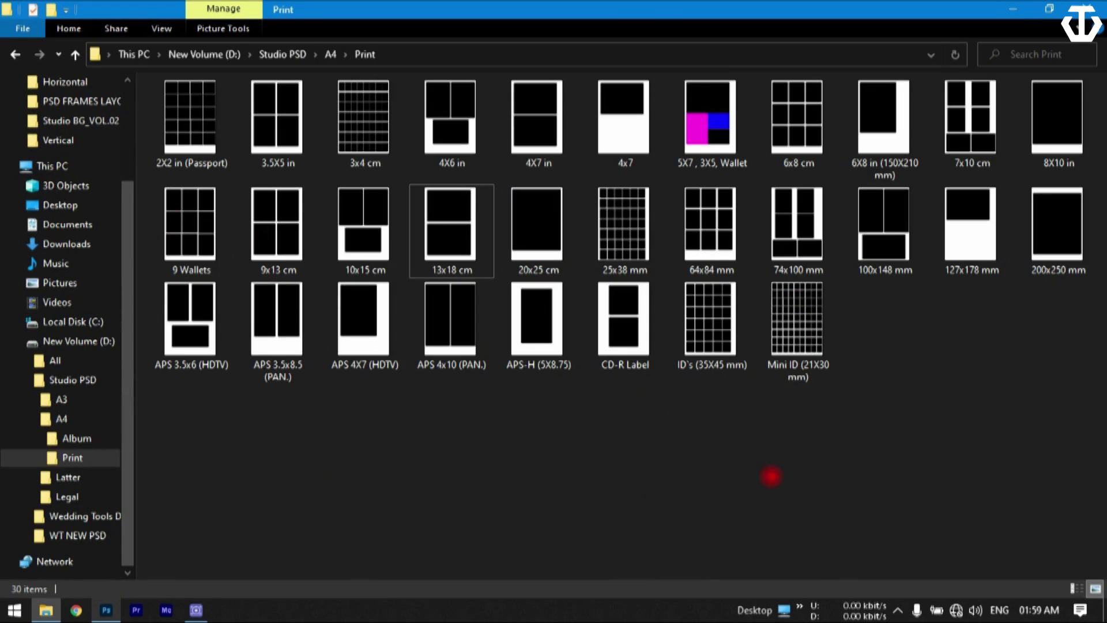
- Switch to the A4 folder's Album subfolder and open the layout template 14_page-0002 in Photoshop
{"action": "left_click", "coordinate": [15, 54]}
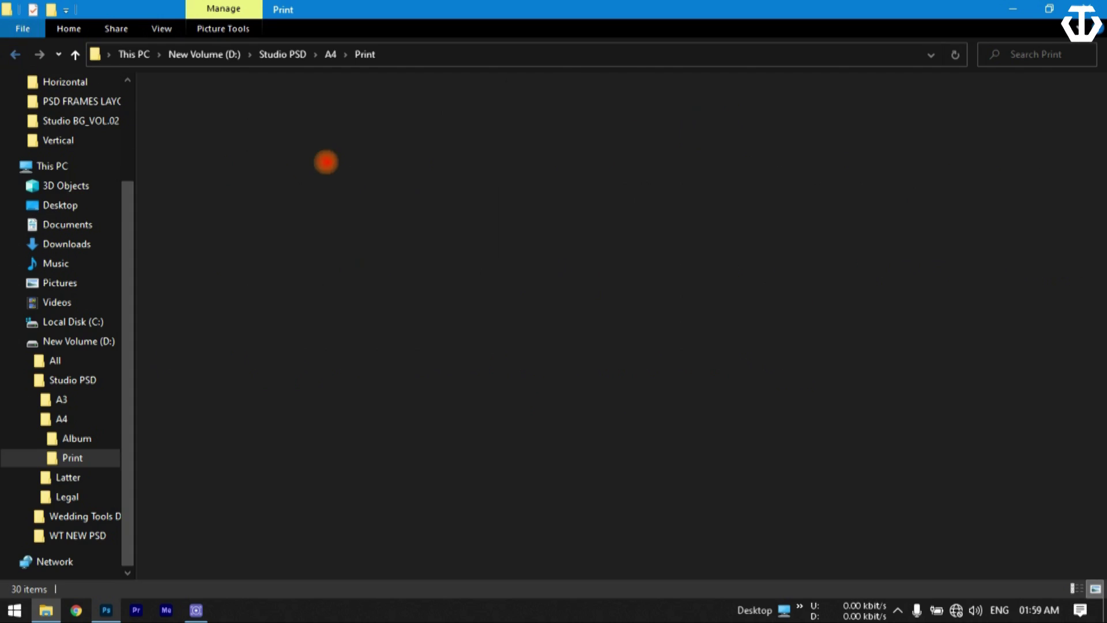
{"action": "double_click", "coordinate": [240, 106]}
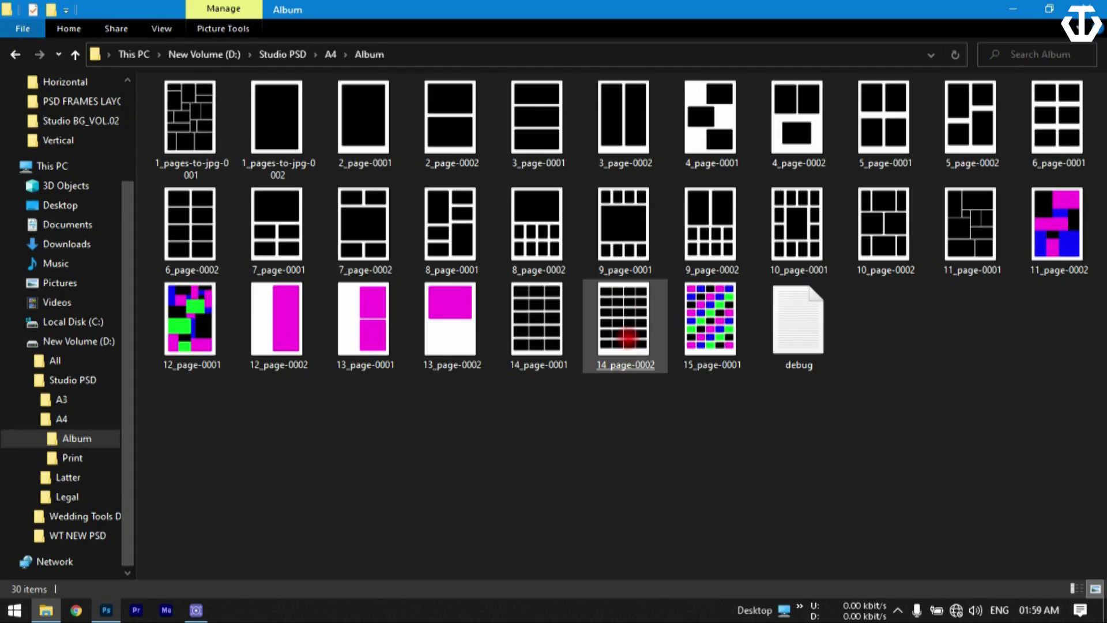
{"action": "left_click", "coordinate": [628, 338]}
{"action": "double_click", "coordinate": [626, 338]}
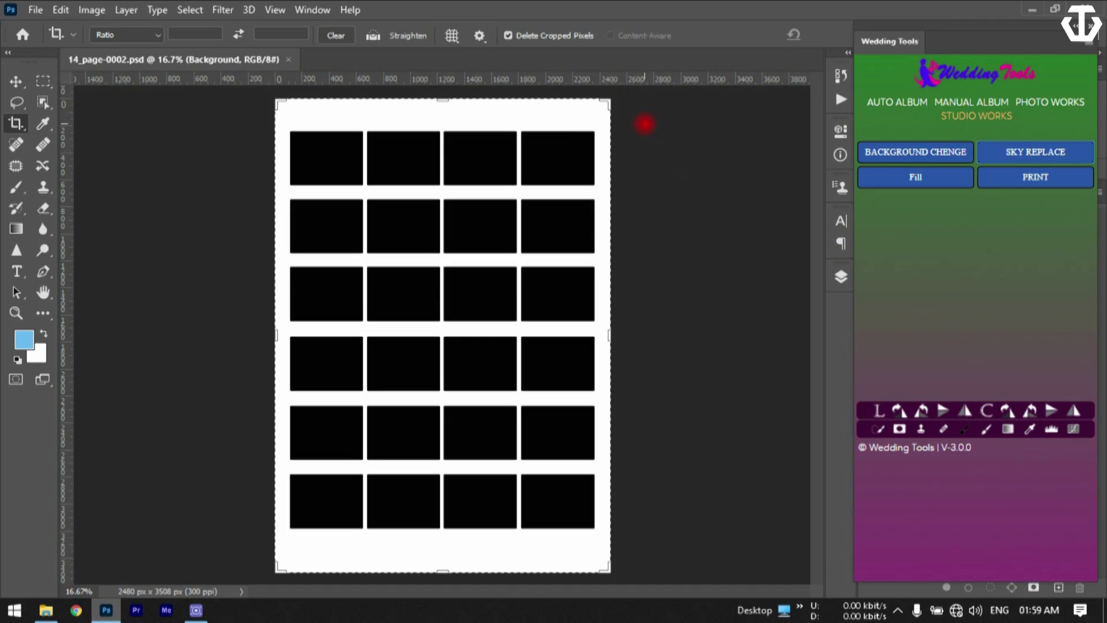
- Activate the Move tool and open the portrait of the smiling curly-haired woman from the Row Image Vertical folder
{"action": "left_click", "coordinate": [15, 81]}
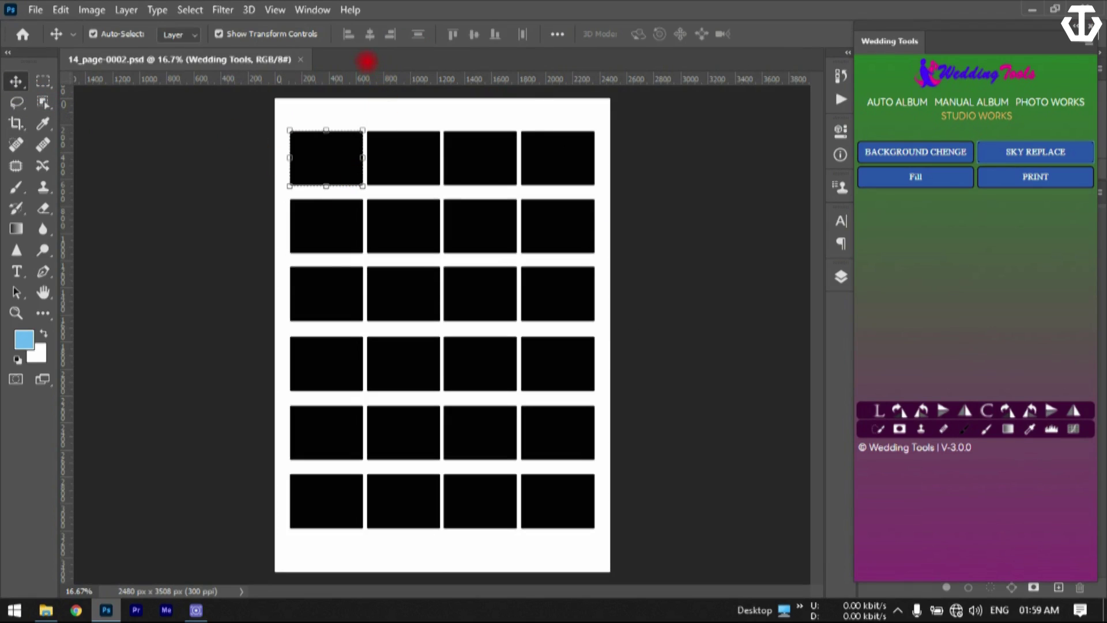
{"action": "right_click", "coordinate": [367, 61]}
{"action": "left_click", "coordinate": [446, 151]}
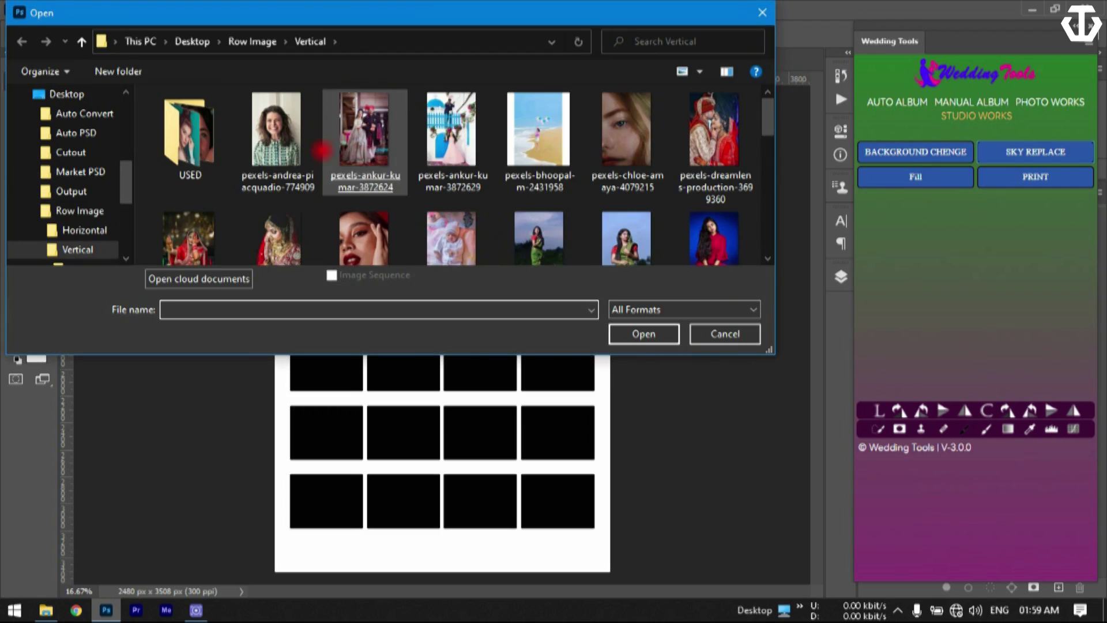
{"action": "double_click", "coordinate": [322, 151]}
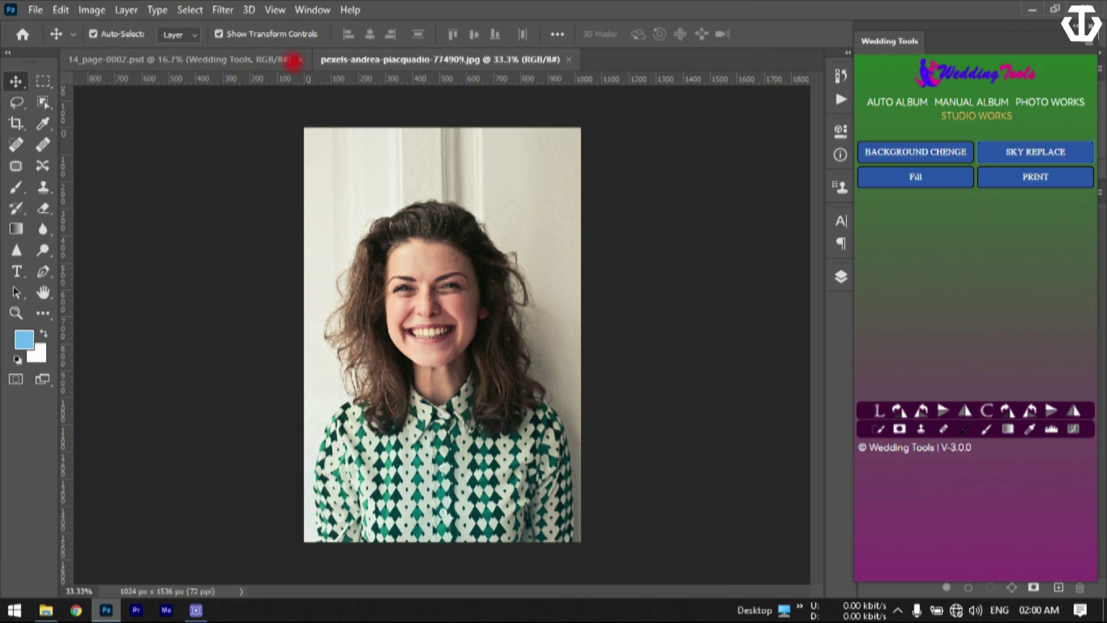
- Fill the 14_page-0002 layout with 5 copies of the woman's portrait, after trying the letter g as the copy count
{"action": "left_click", "coordinate": [282, 59]}
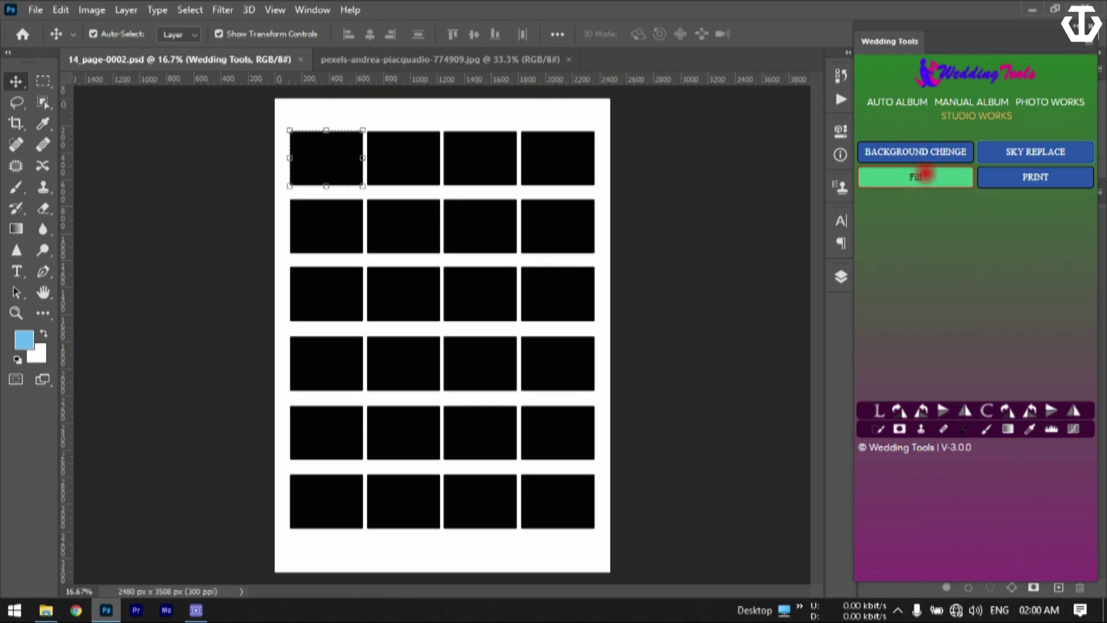
{"action": "left_click", "coordinate": [924, 174]}
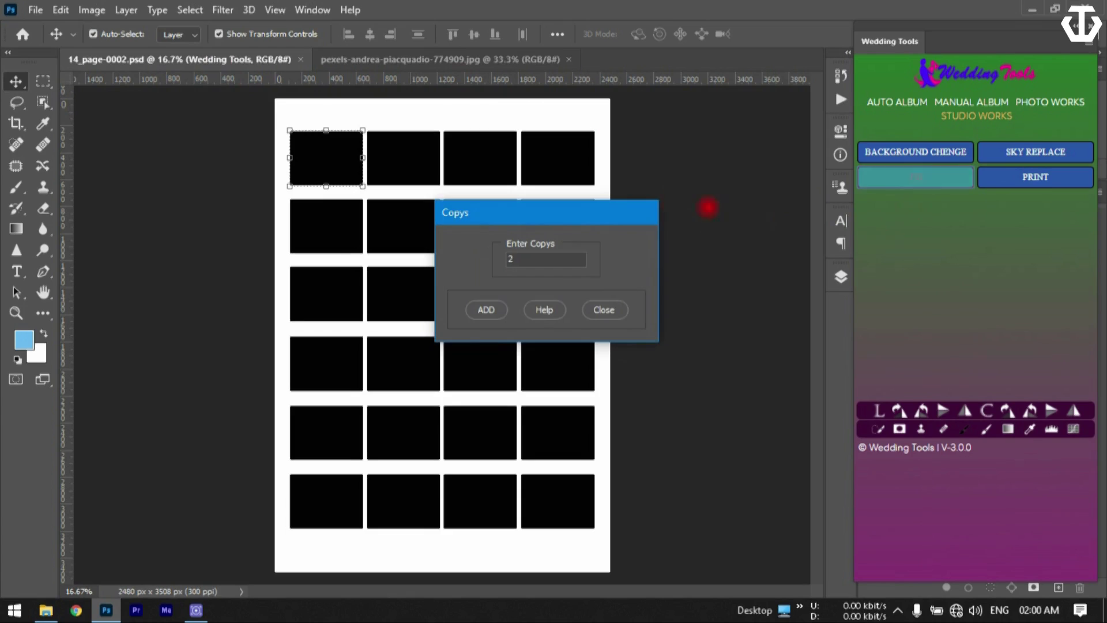
{"action": "left_click_drag", "start_coordinate": [587, 217], "coordinate": [886, 165]}
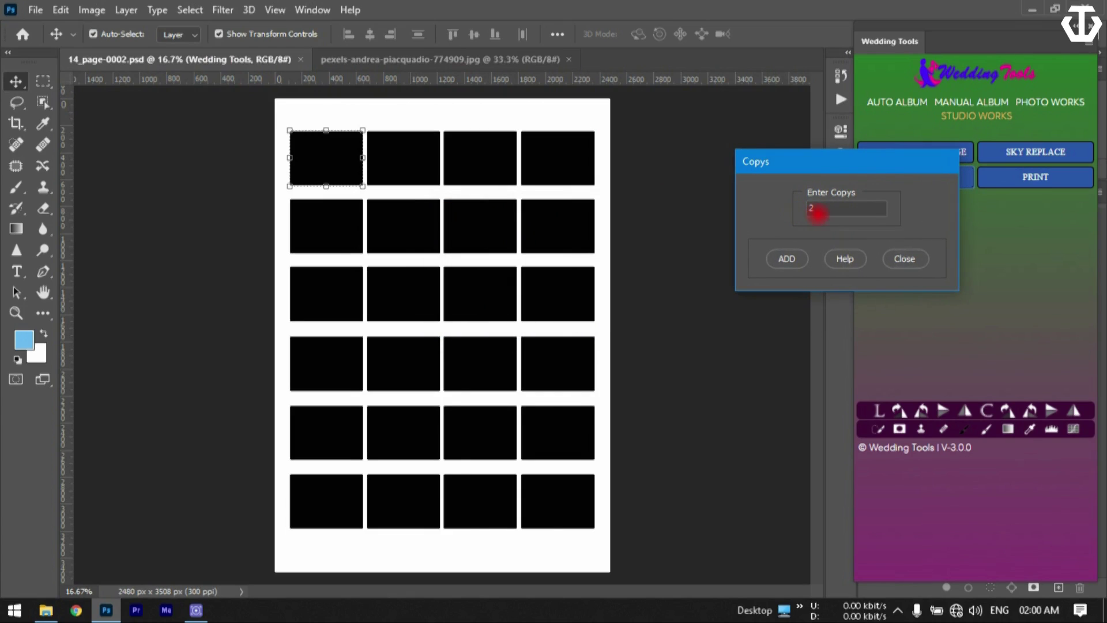
{"action": "left_click", "coordinate": [818, 211]}
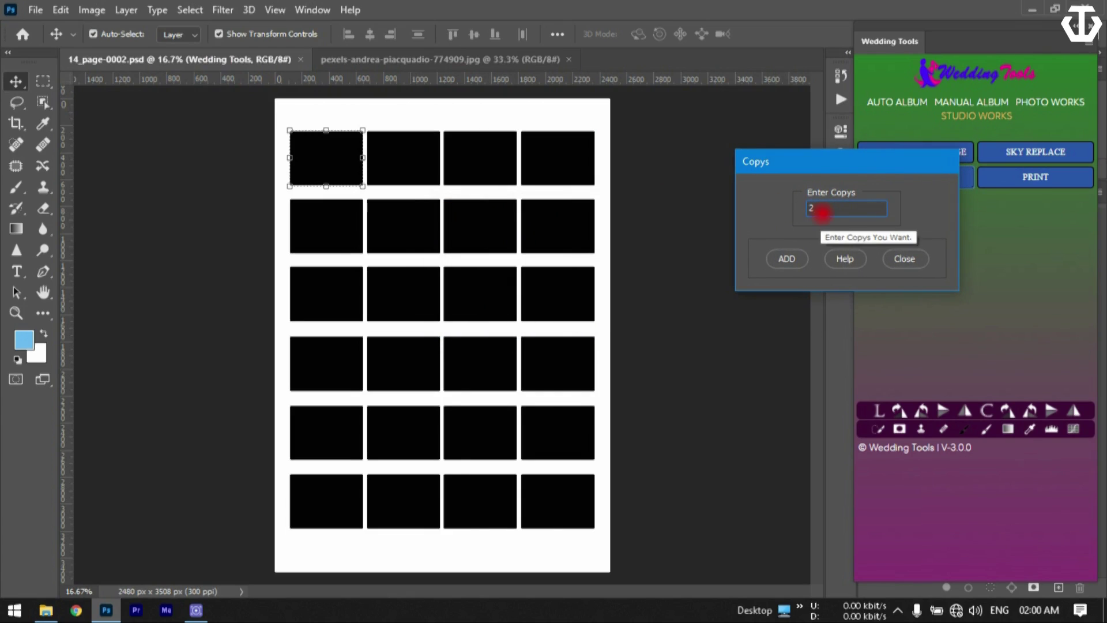
{"action": "key", "text": "BackSpace"}
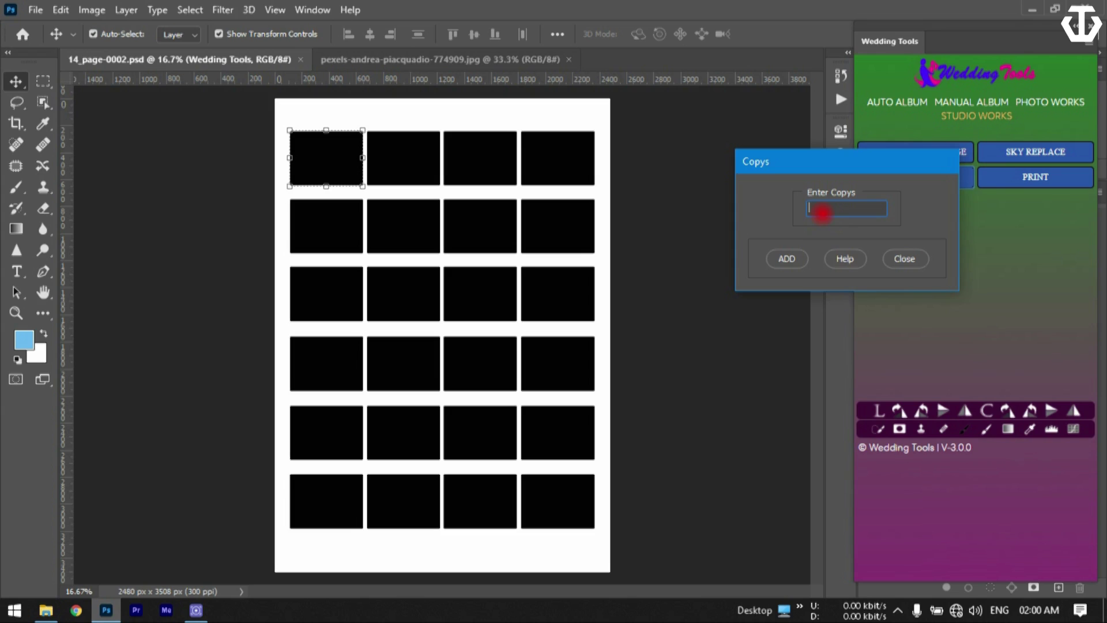
{"action": "type", "text": "g"}
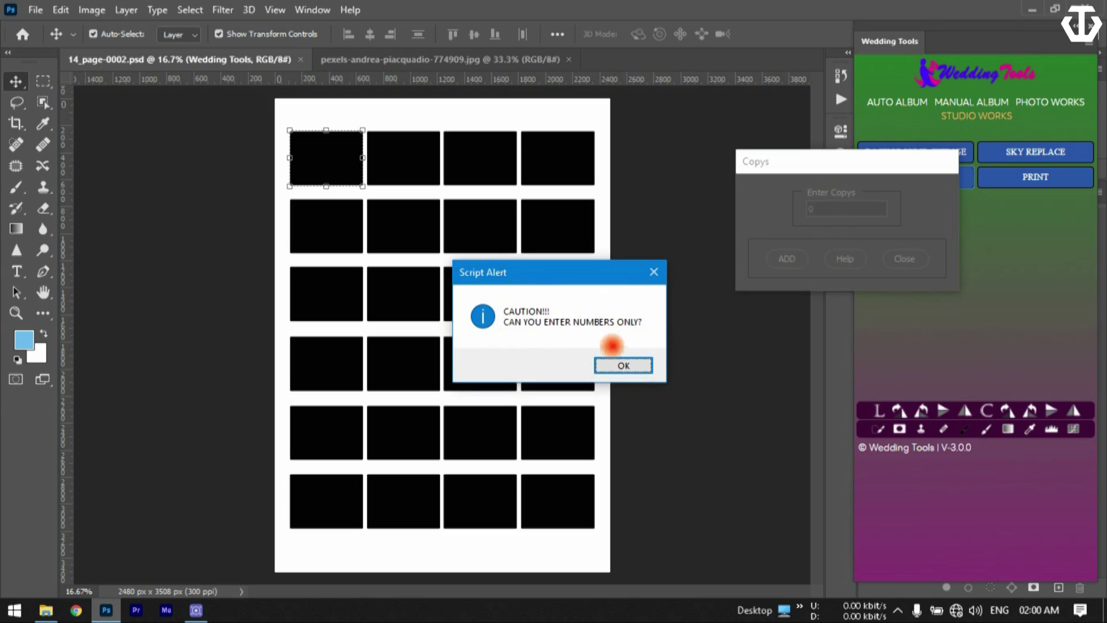
{"action": "left_click", "coordinate": [616, 364]}
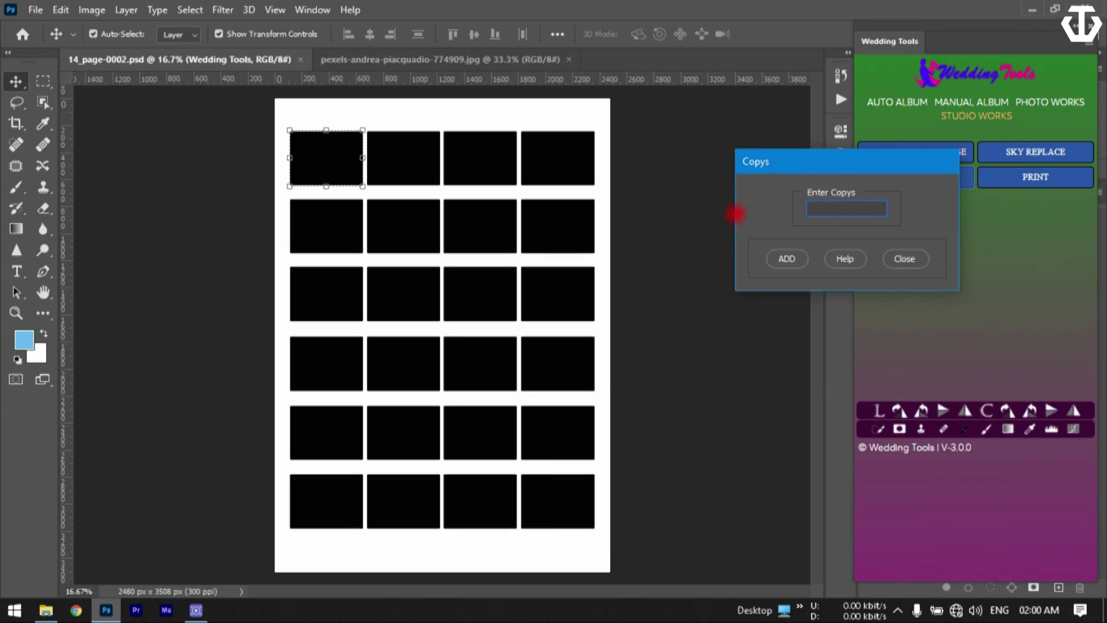
{"action": "type", "text": "5"}
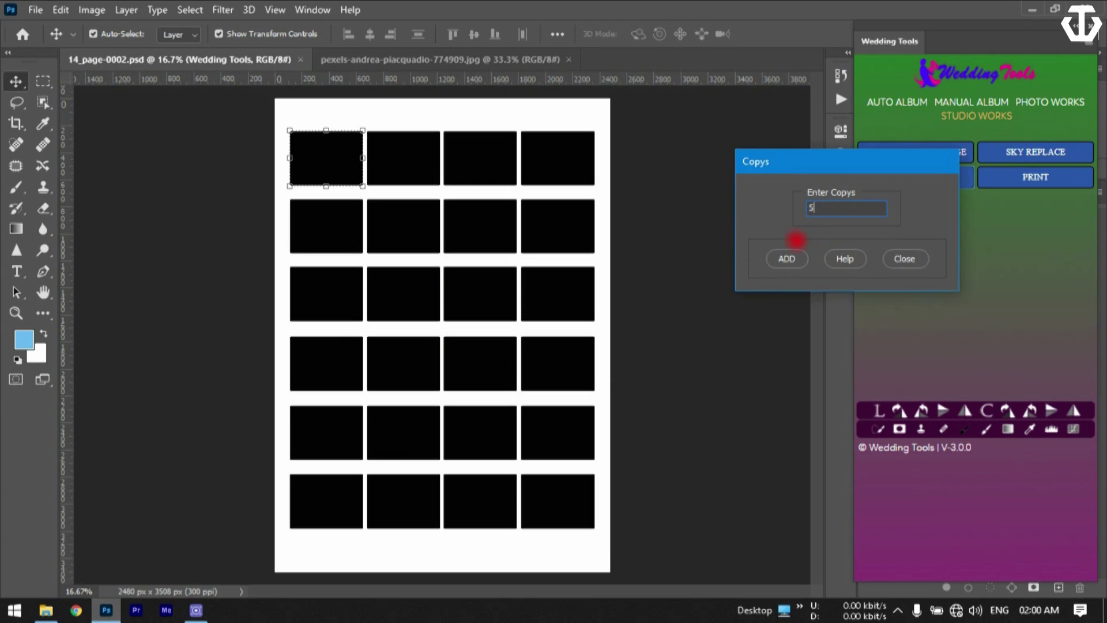
{"action": "left_click", "coordinate": [791, 264]}
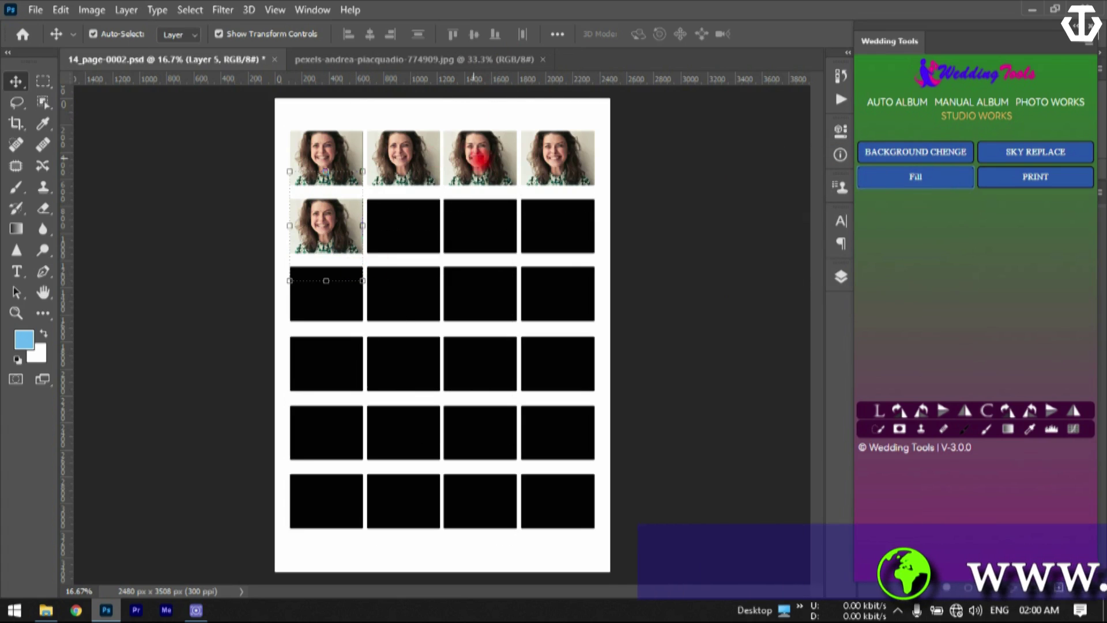
- Rotate each of the five placed portraits 90 degrees clockwise inside its frame in the 14_page-0002 layout
{"action": "left_click", "coordinate": [566, 235]}
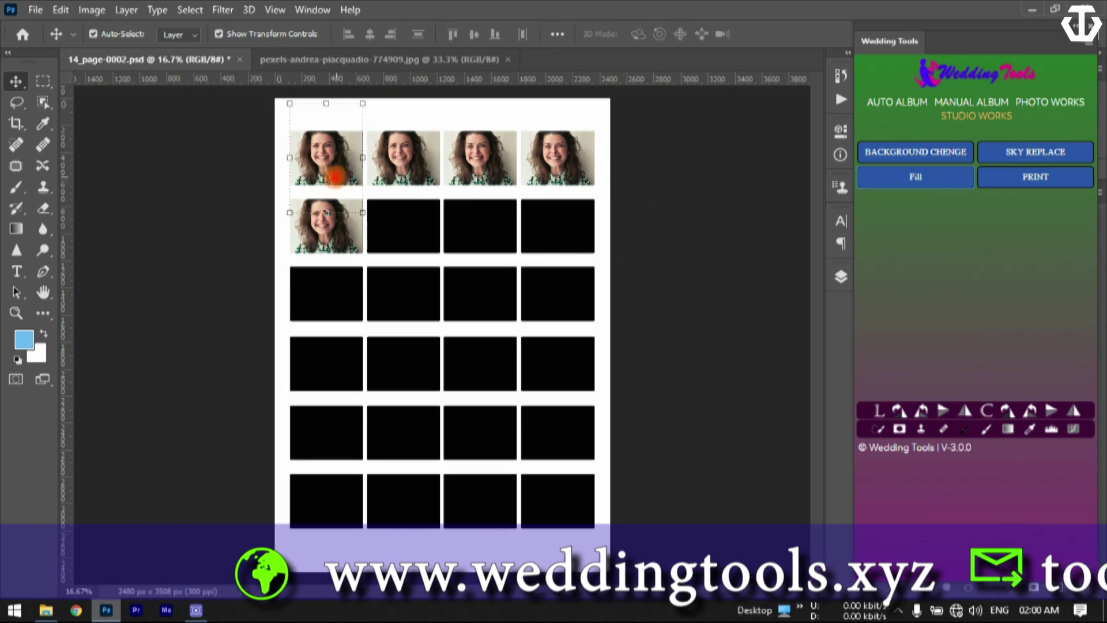
{"action": "left_click", "coordinate": [329, 152]}
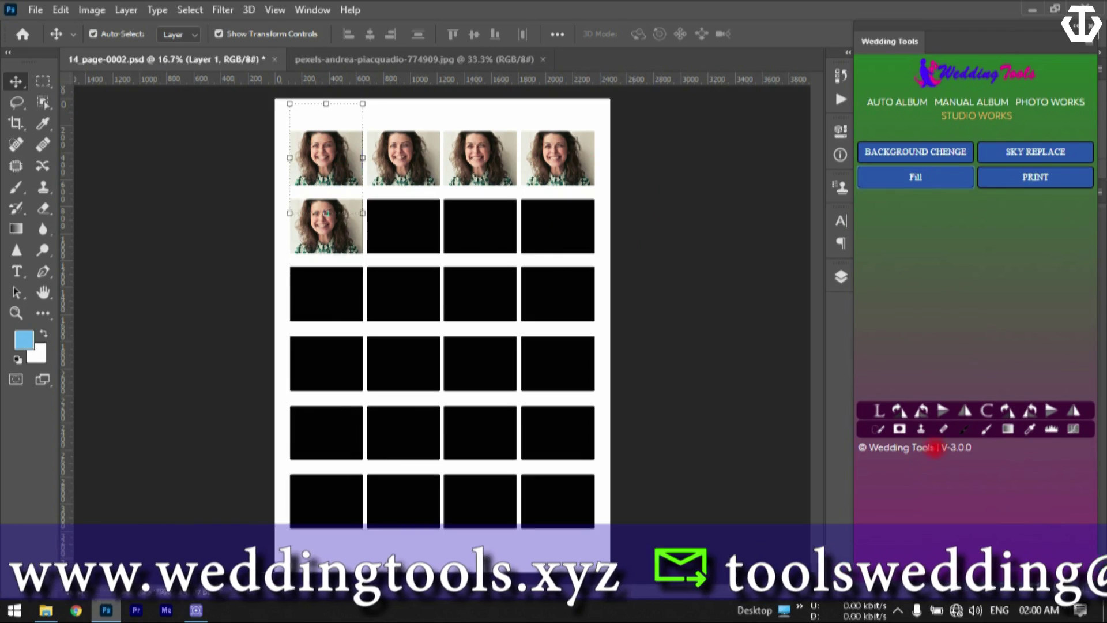
{"action": "left_click", "coordinate": [908, 410]}
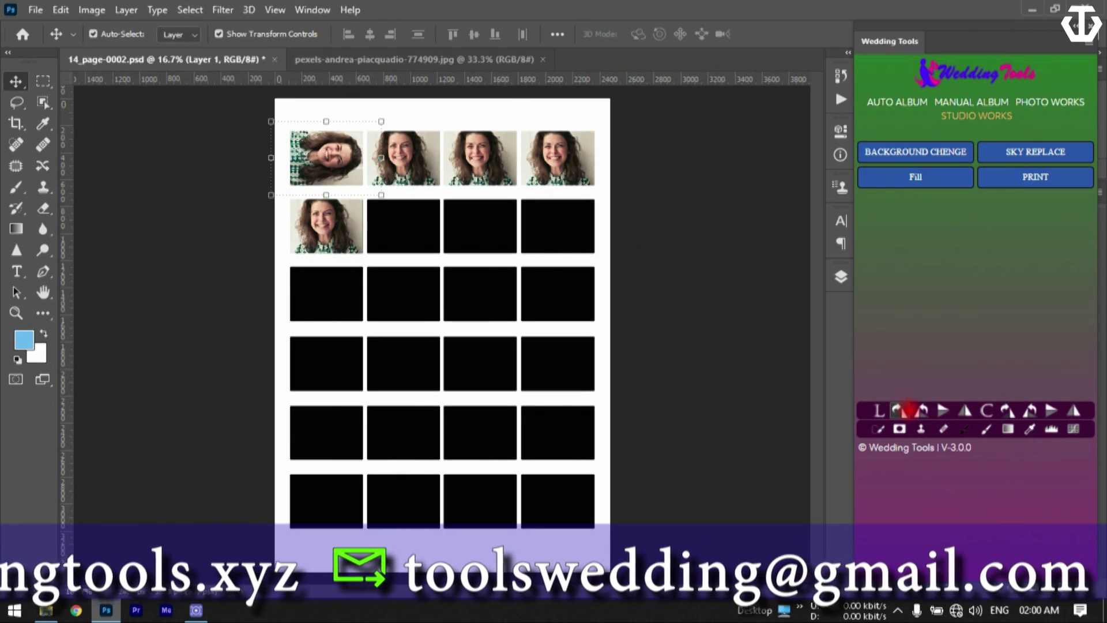
{"action": "left_click", "coordinate": [439, 172]}
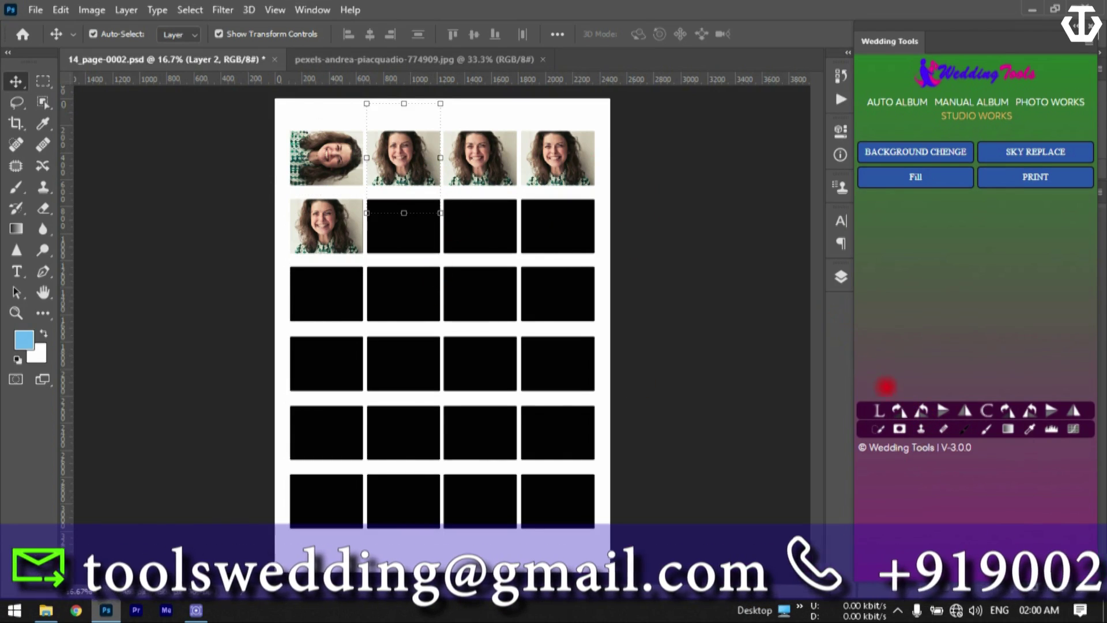
{"action": "left_click", "coordinate": [897, 410]}
{"action": "left_click", "coordinate": [498, 161]}
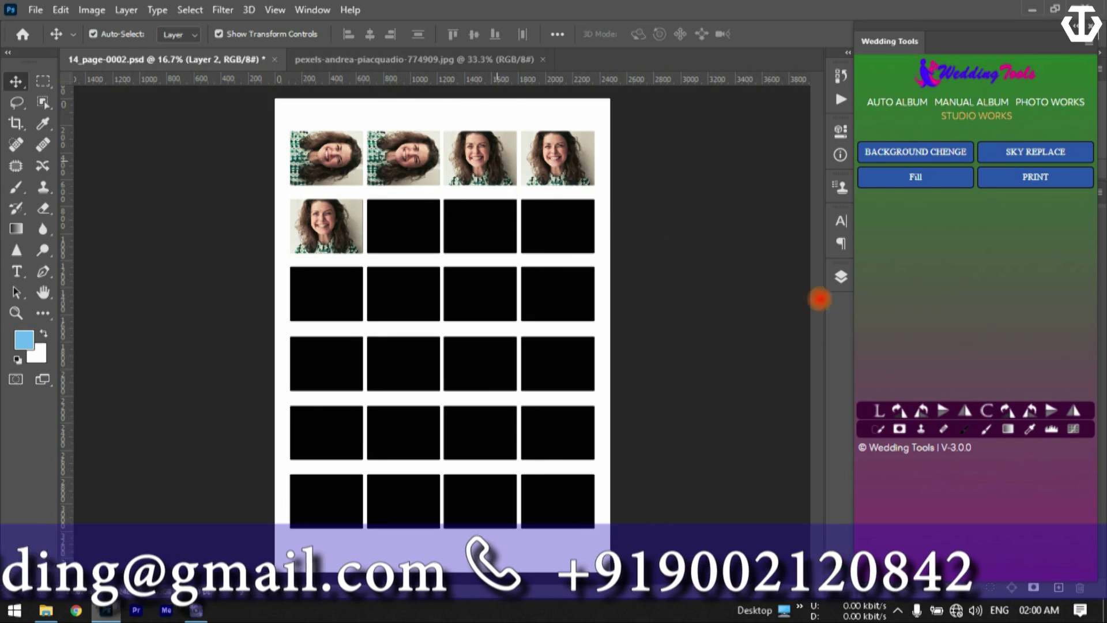
{"action": "left_click", "coordinate": [905, 413]}
{"action": "left_click", "coordinate": [579, 172]}
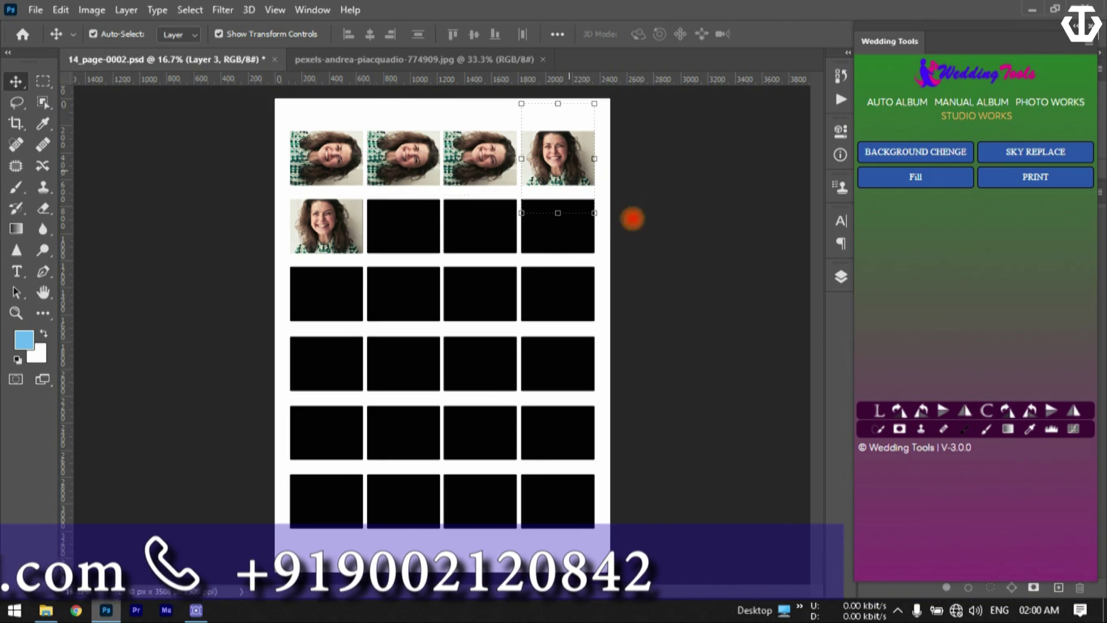
{"action": "left_click", "coordinate": [904, 410]}
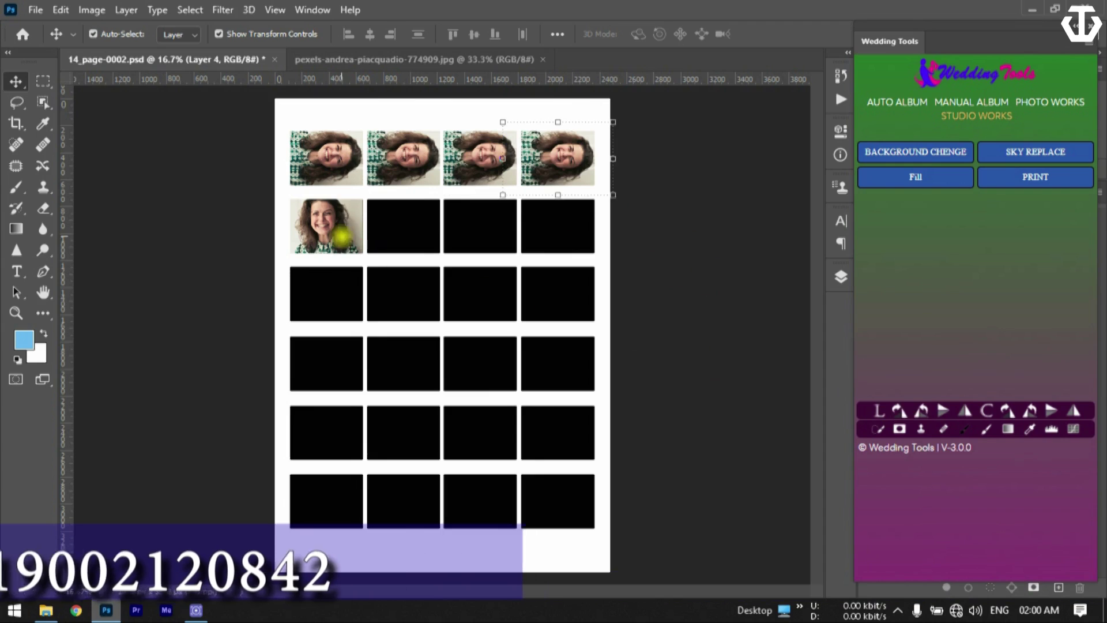
{"action": "left_click", "coordinate": [316, 271]}
{"action": "left_click", "coordinate": [899, 409]}
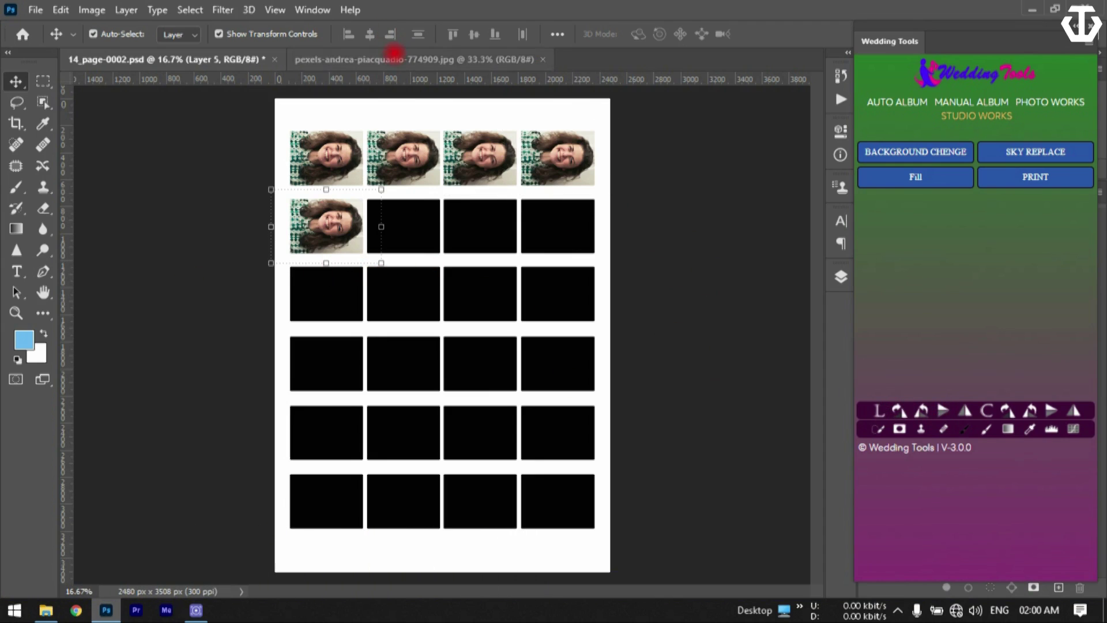
- Rotate the canvas of the woman's source portrait 90 degrees clockwise and return to the 14_page-0002 layout
{"action": "left_click", "coordinate": [383, 58]}
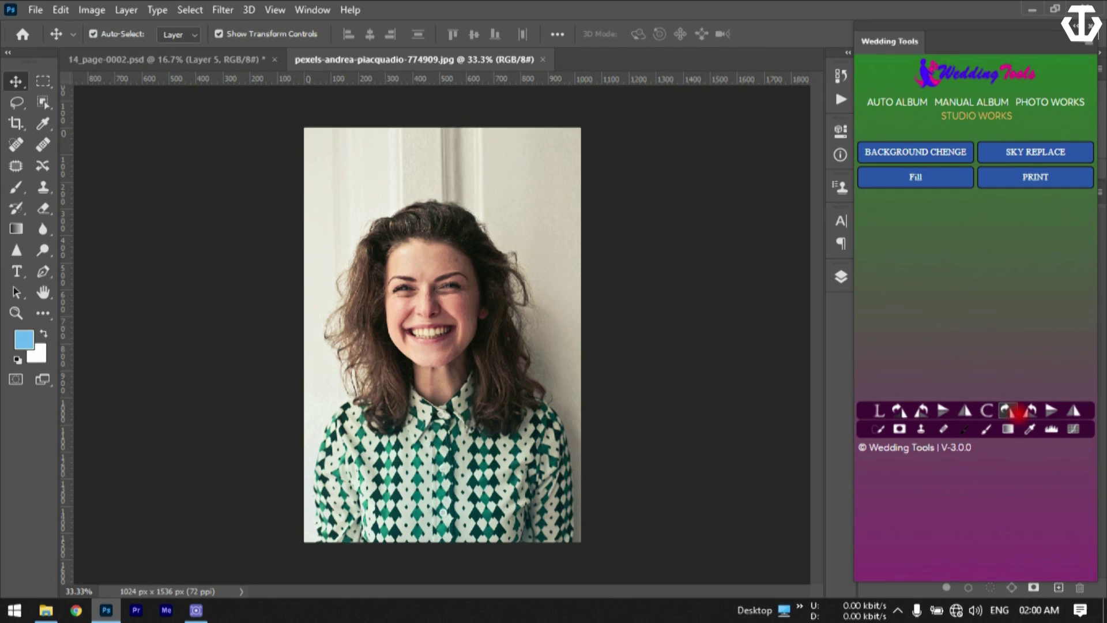
{"action": "left_click", "coordinate": [1008, 410]}
{"action": "left_click", "coordinate": [248, 61]}
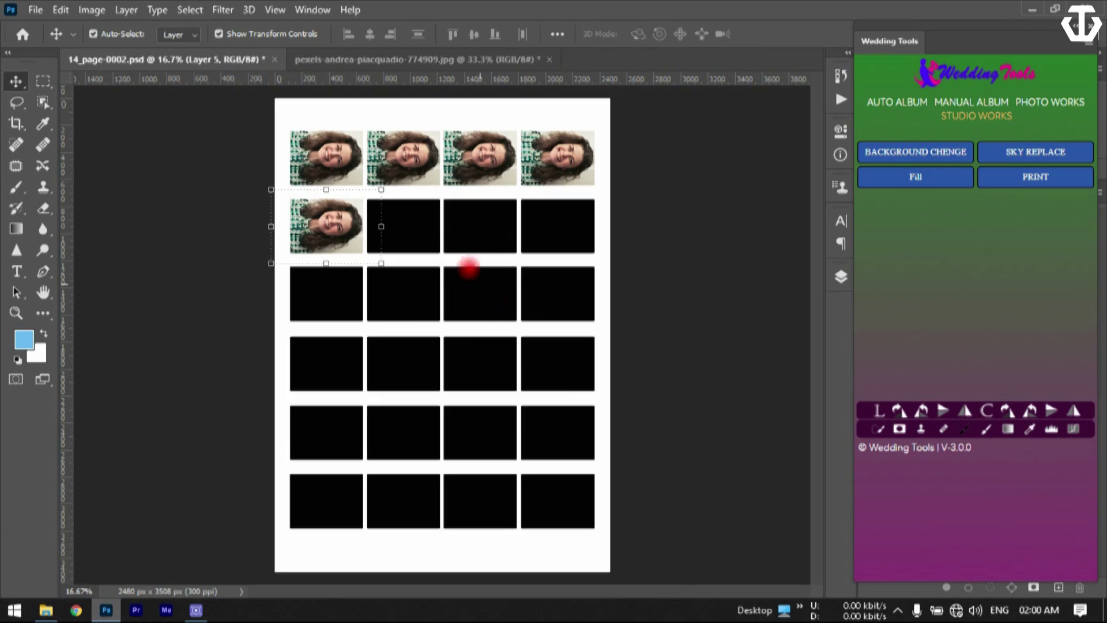
- Revert the 14_page-0002 layout to its saved state and fill it with 5 copies of the rotated portrait
{"action": "key", "text": "F12"}
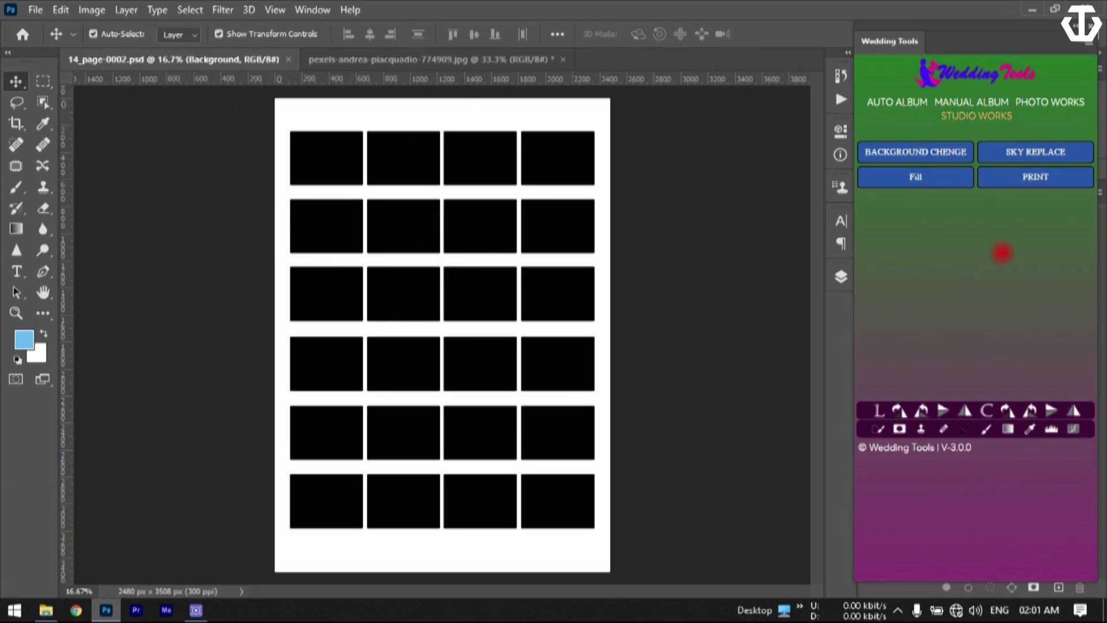
{"action": "left_click", "coordinate": [918, 179]}
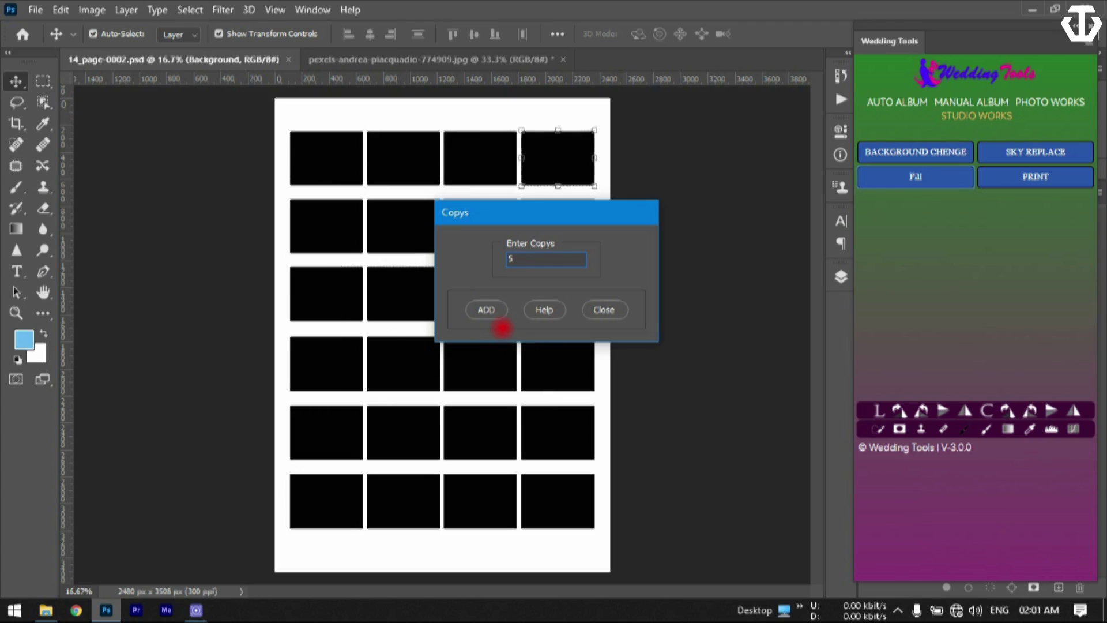
{"action": "left_click", "coordinate": [492, 316]}
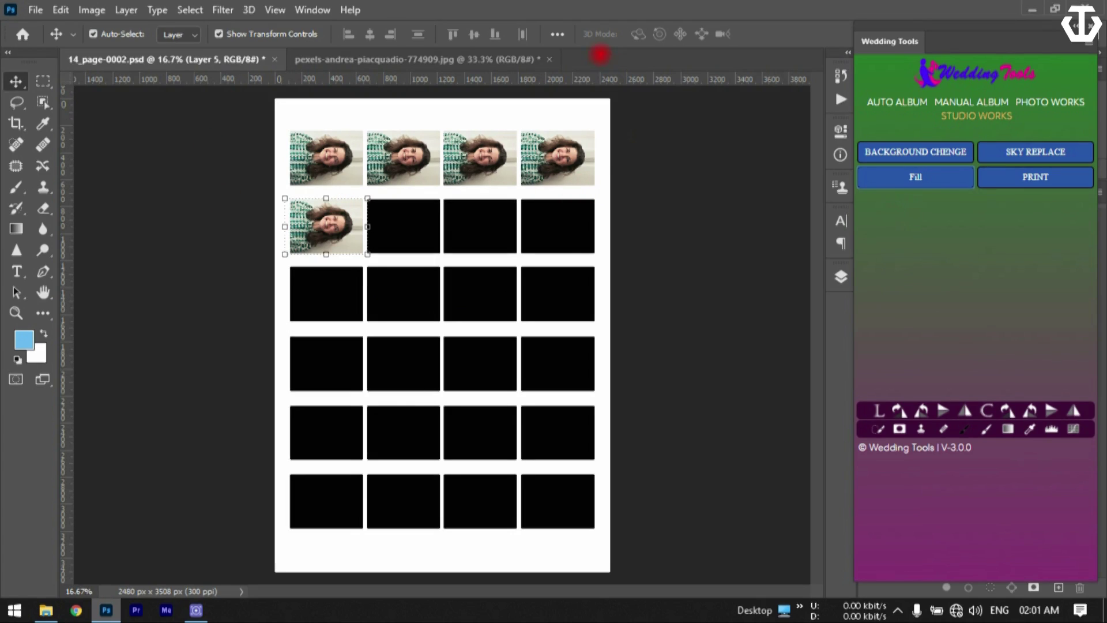
- Open pexels-pixabay-220453 from the Row Image Vertical folder and place its document directly after the layout document
{"action": "right_click", "coordinate": [600, 55]}
{"action": "left_click", "coordinate": [648, 154]}
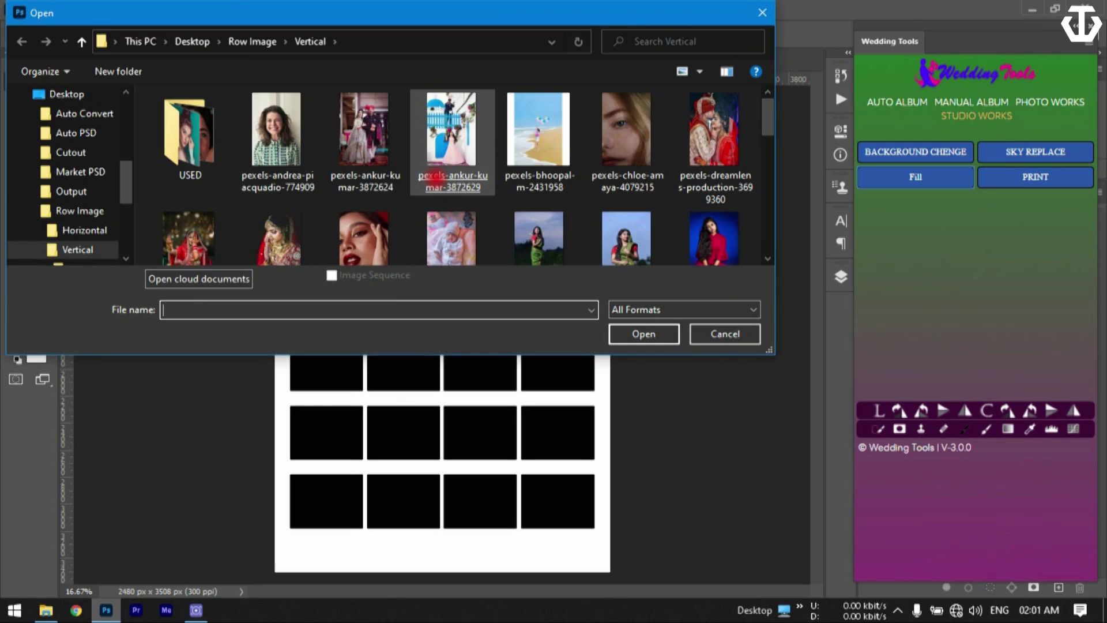
{"action": "scroll", "coordinate": [434, 179], "scroll_direction": "down", "scroll_amount": 3}
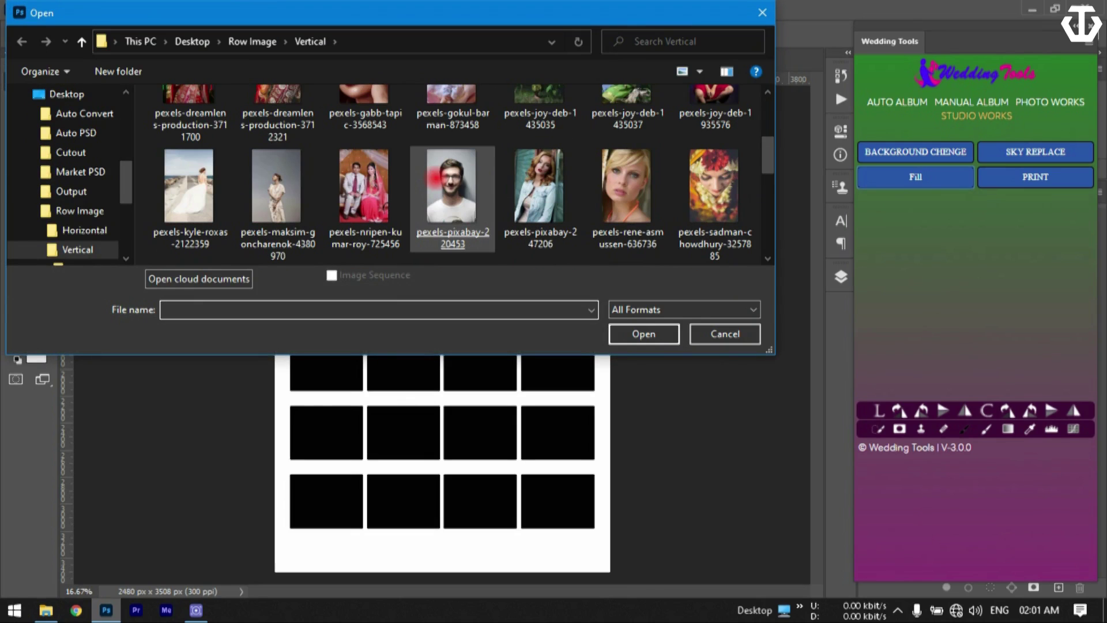
{"action": "double_click", "coordinate": [433, 179]}
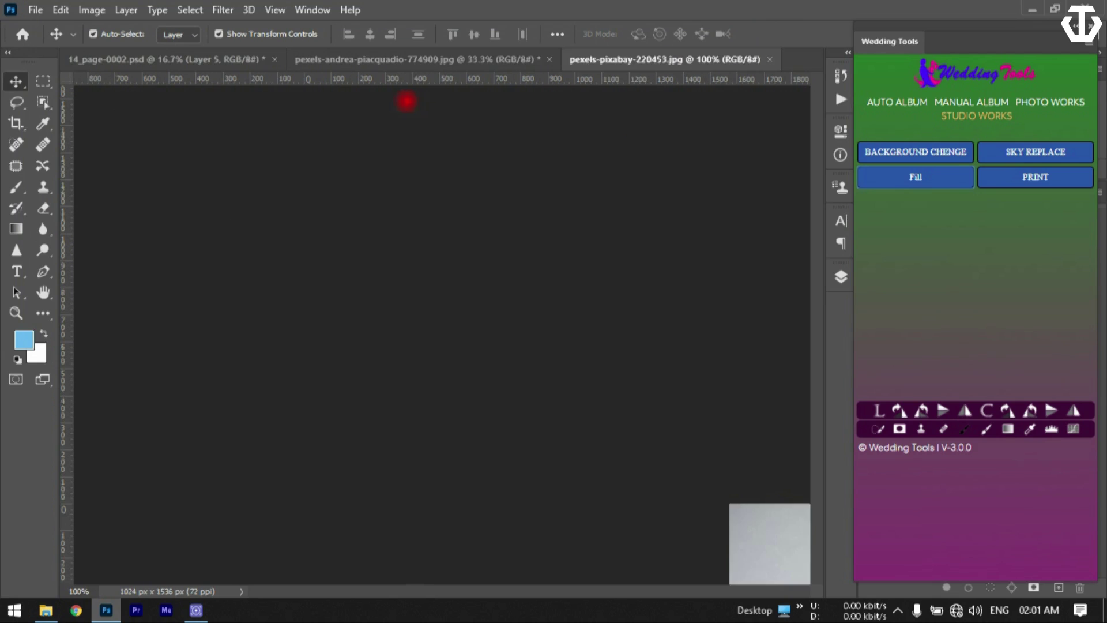
{"action": "left_click_drag", "start_coordinate": [642, 59], "coordinate": [357, 61]}
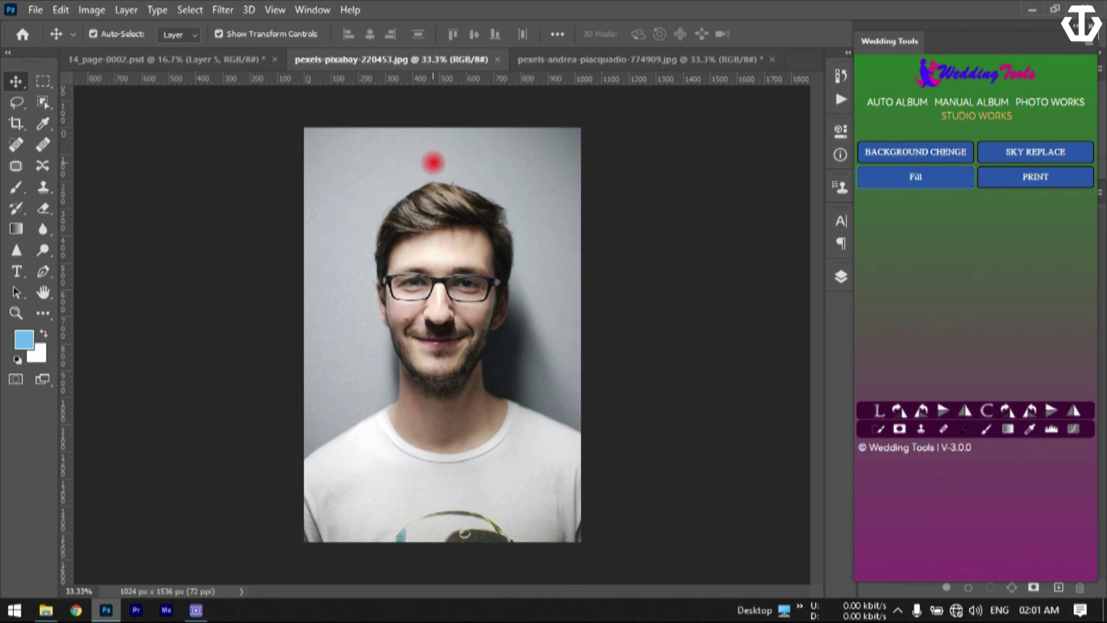
- Add 5 more copies of the rotated woman's portrait to the 14_page-0002 layout with Fill
{"action": "left_click", "coordinate": [240, 58]}
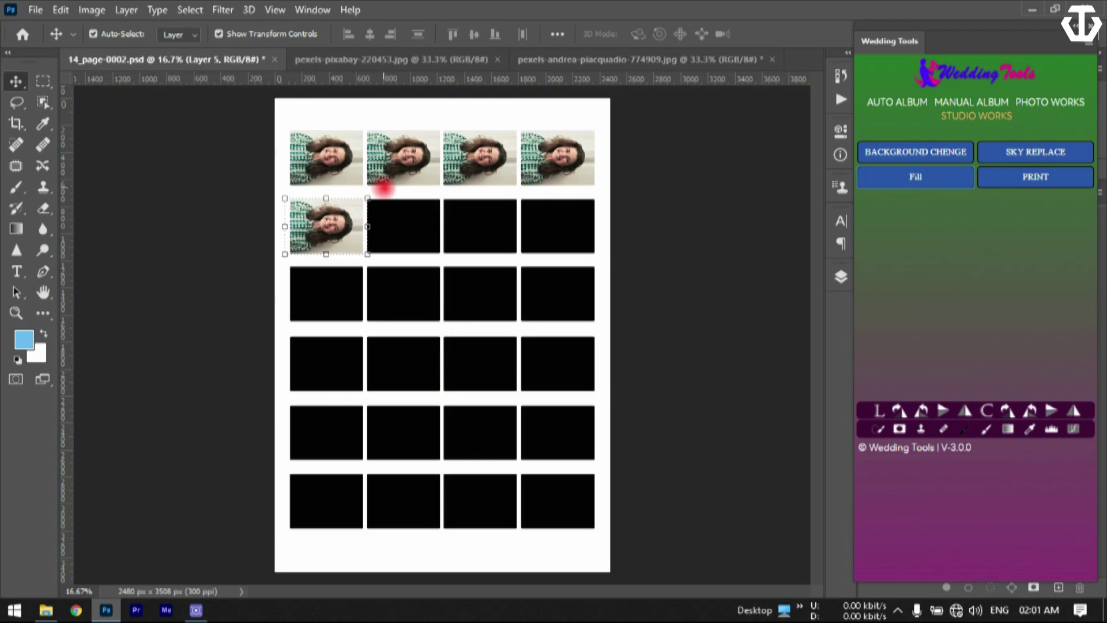
{"action": "left_click", "coordinate": [880, 177]}
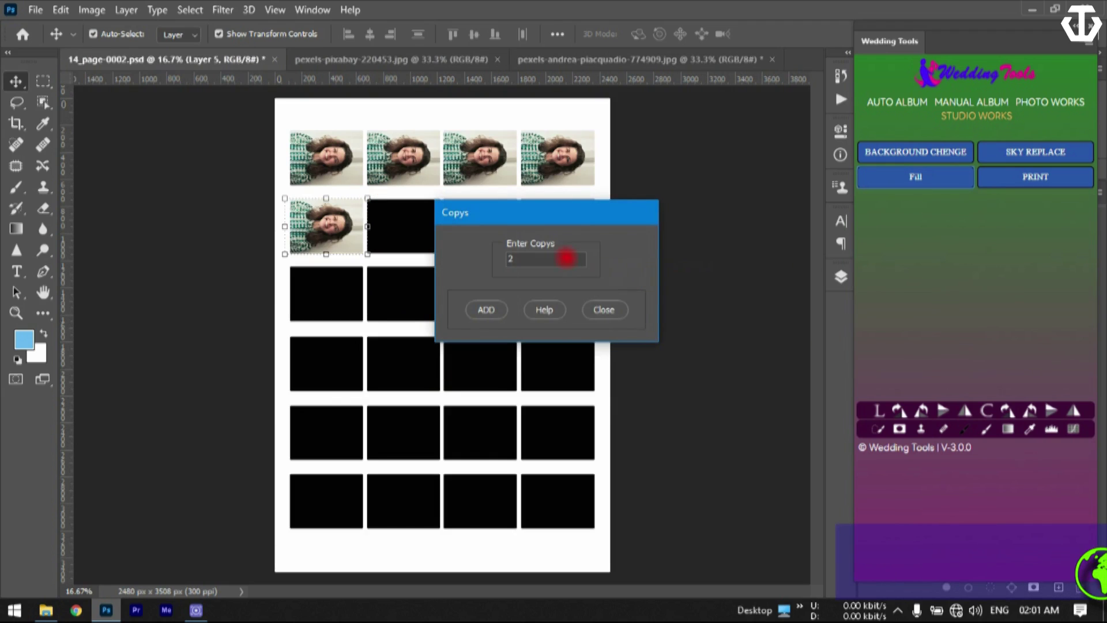
{"action": "type", "text": "5"}
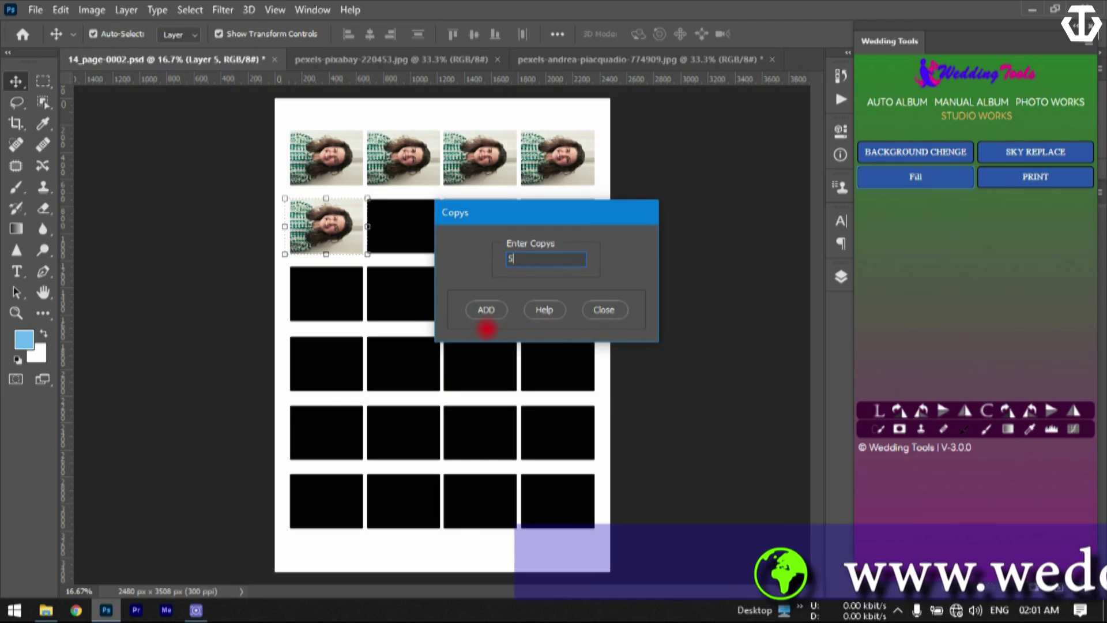
{"action": "left_click", "coordinate": [487, 310]}
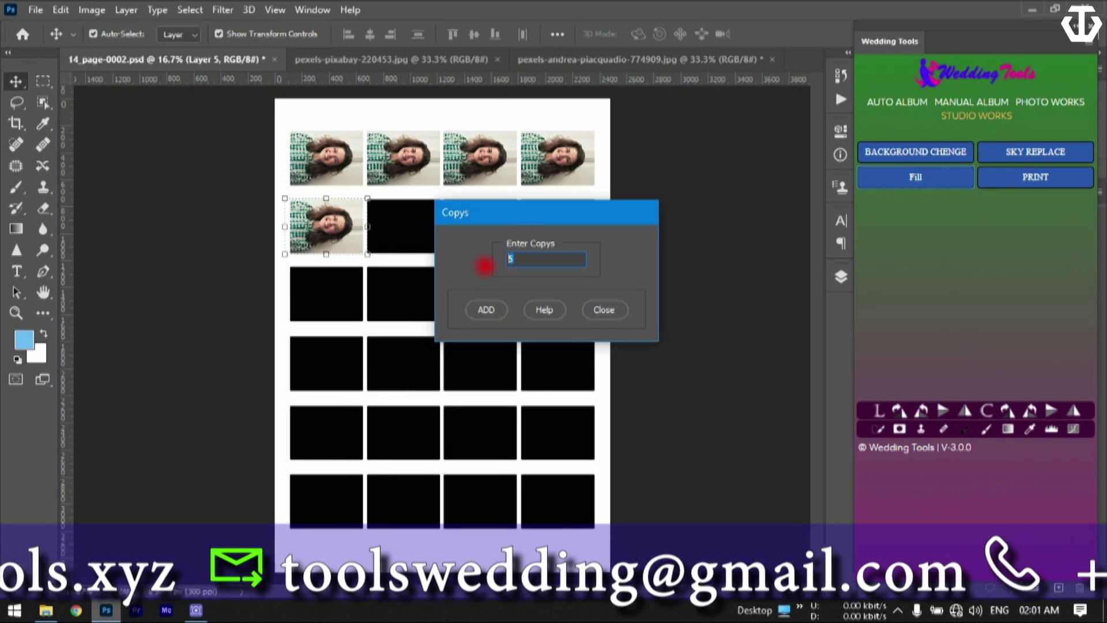
{"action": "left_click", "coordinate": [528, 259]}
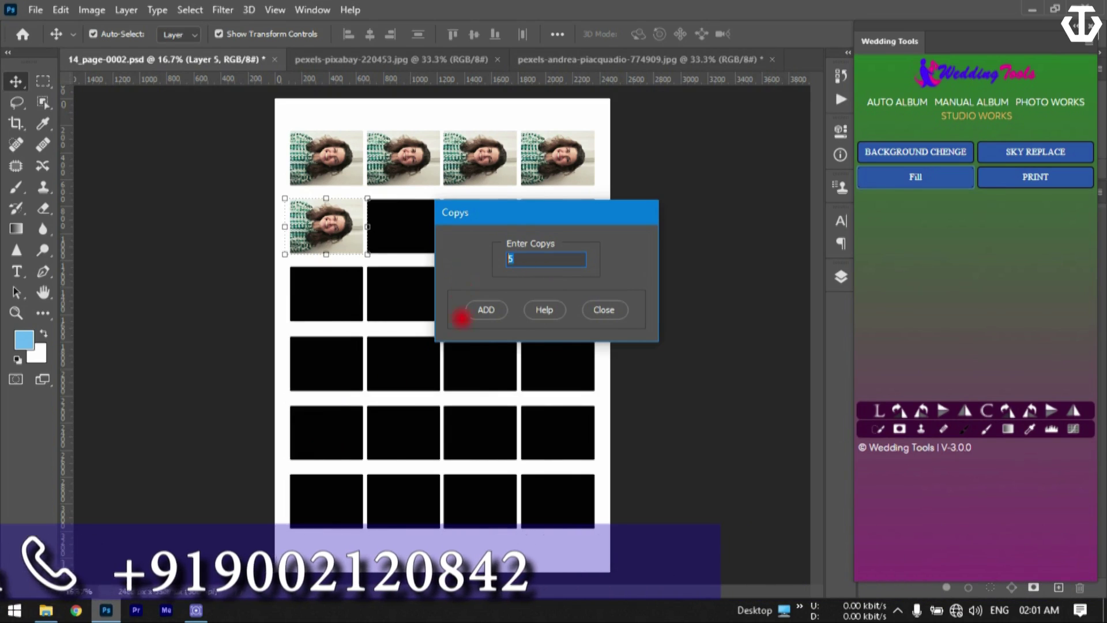
{"action": "left_click", "coordinate": [485, 309]}
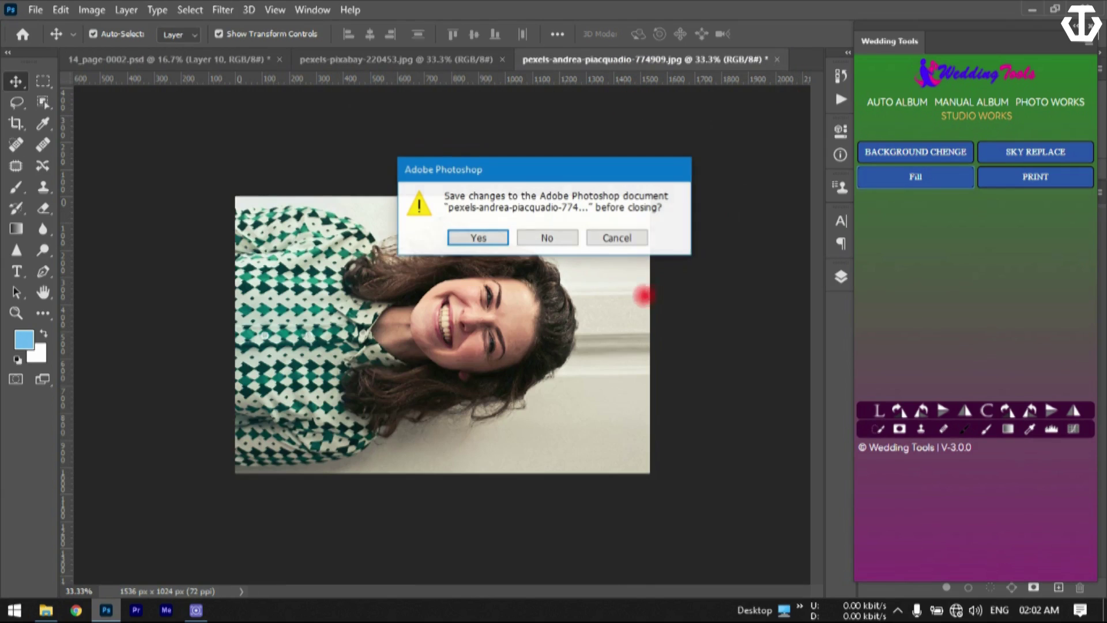
- Close the woman's portrait without saving and fill the next layout frames with 5 copies of the bespectacled man's portrait
{"action": "left_click", "coordinate": [542, 237]}
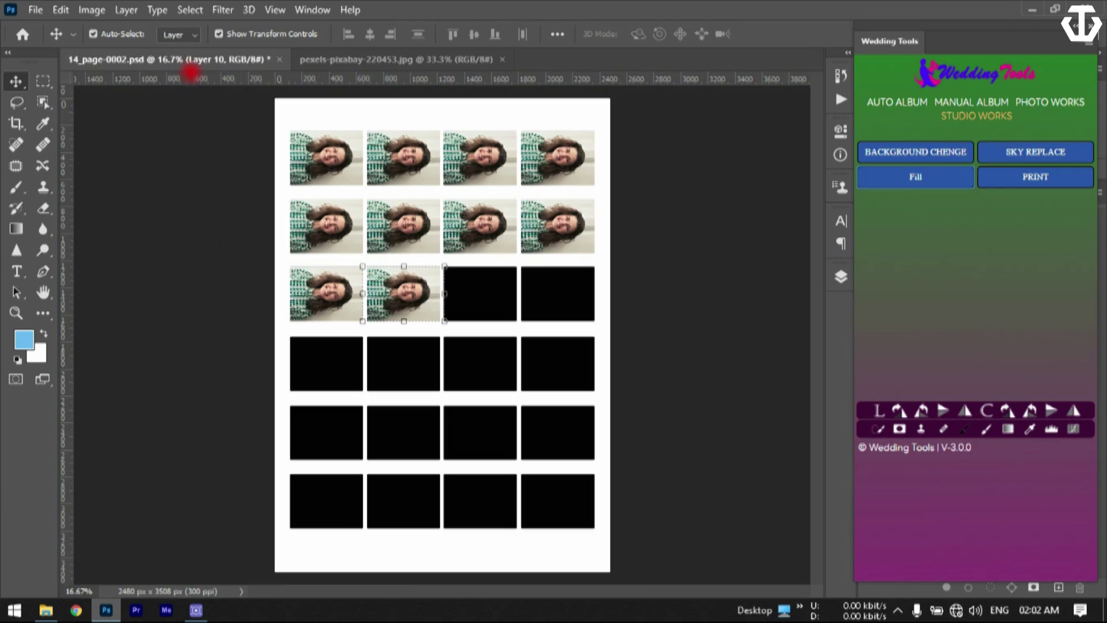
{"action": "left_click", "coordinate": [896, 184]}
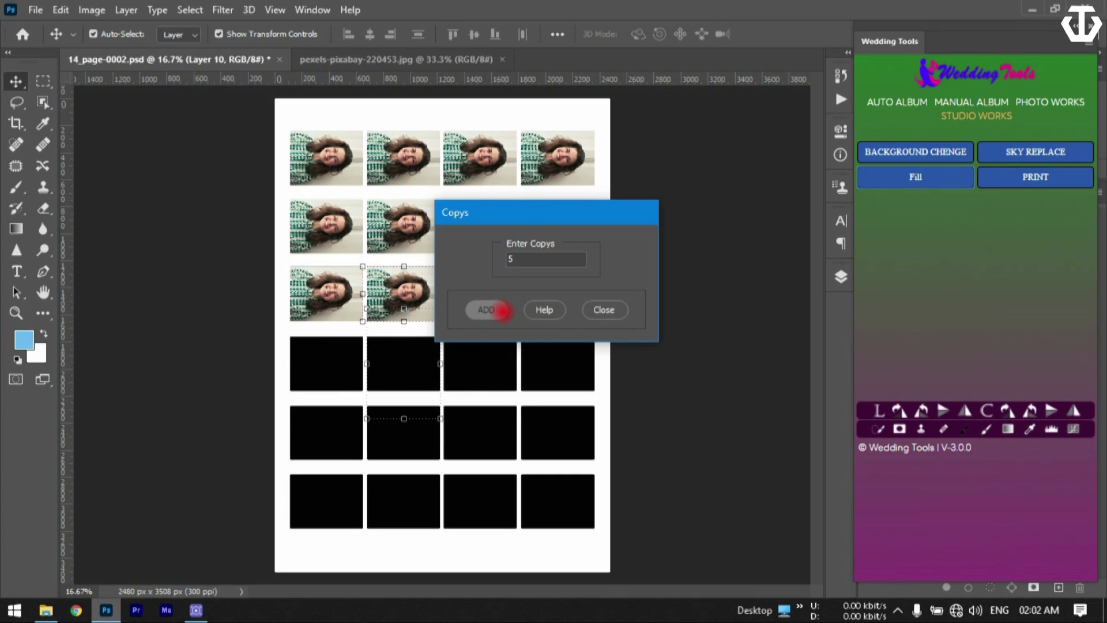
{"action": "left_click", "coordinate": [503, 312]}
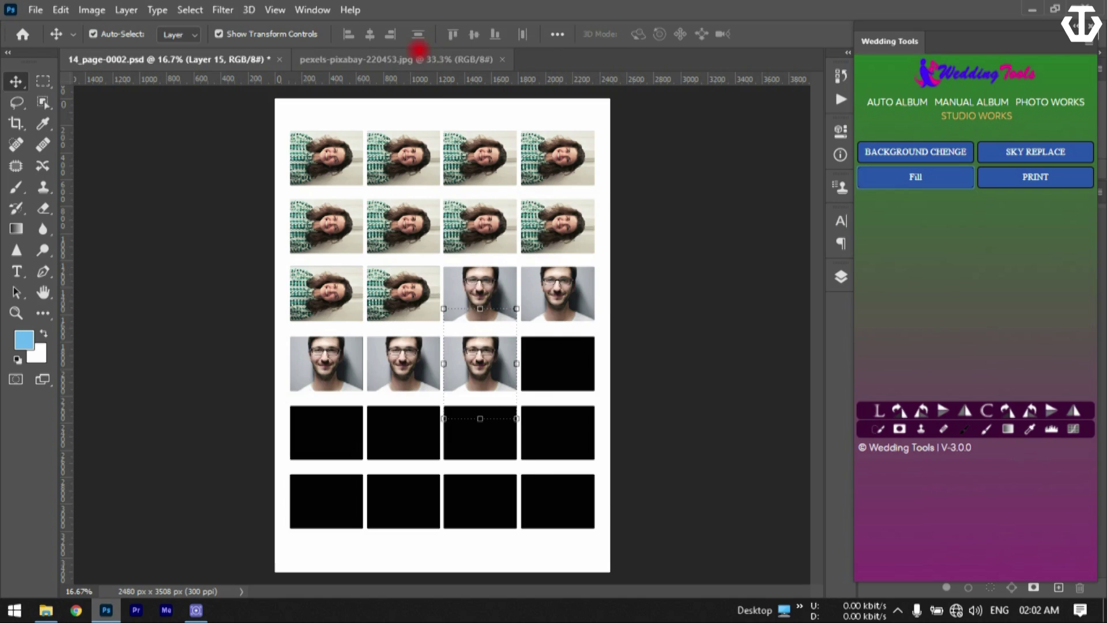
- Rotate the bespectacled man's portrait canvas a quarter turn and return to the 14_page-0002 layout
{"action": "left_click", "coordinate": [426, 59]}
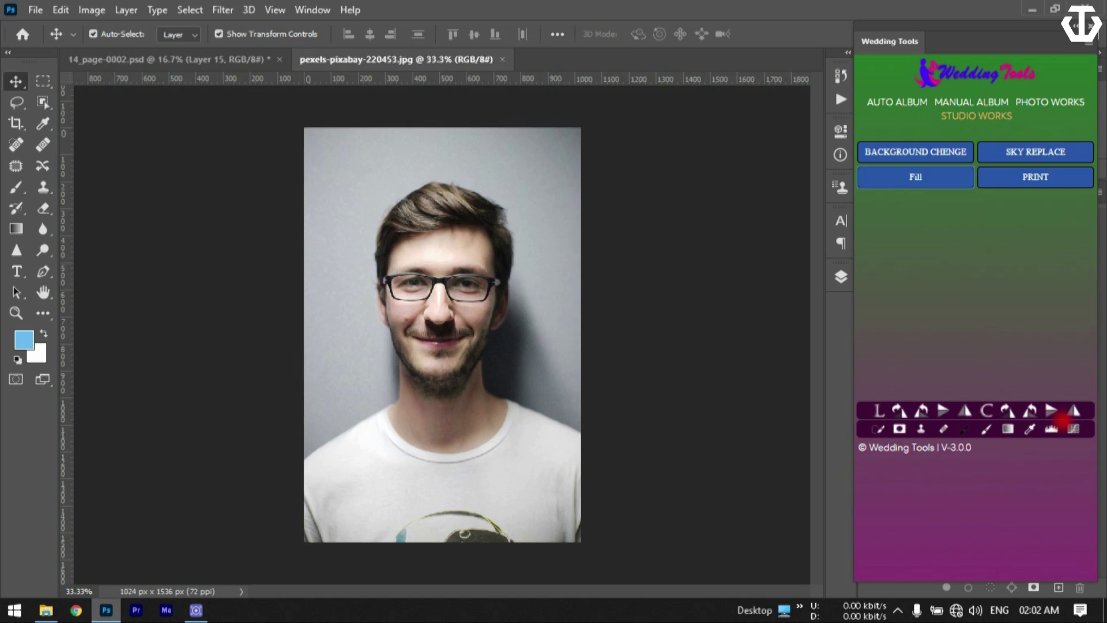
{"action": "left_click", "coordinate": [1010, 414]}
{"action": "left_click", "coordinate": [128, 63]}
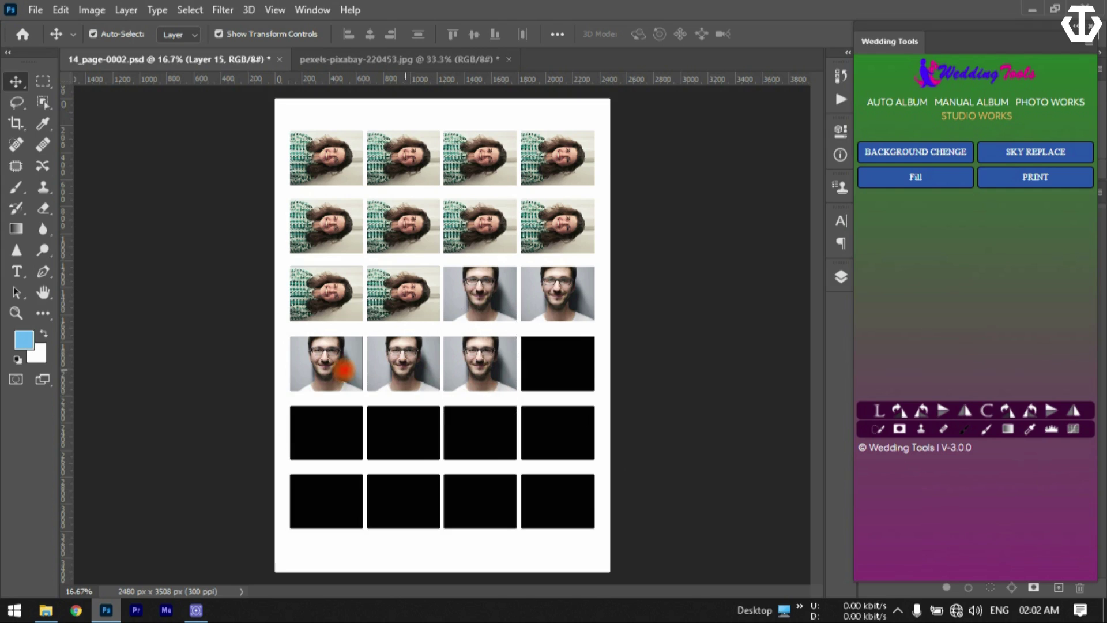
- Remove the man's five upright portraits from the layout and refill those frames with 5 copies of his rotated portrait
{"action": "left_click", "coordinate": [479, 309]}
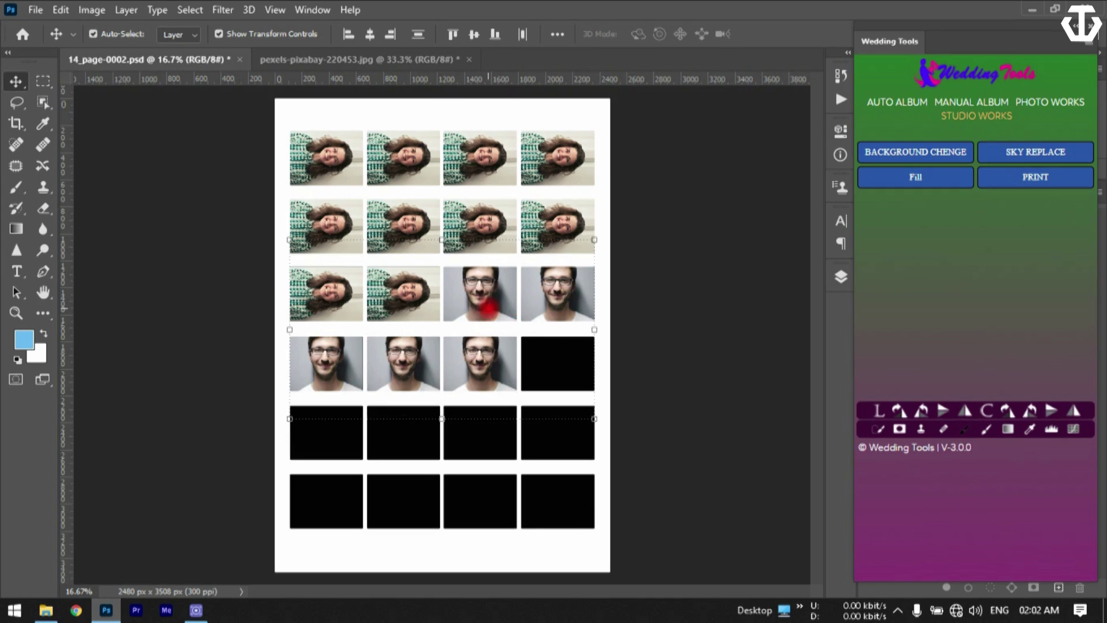
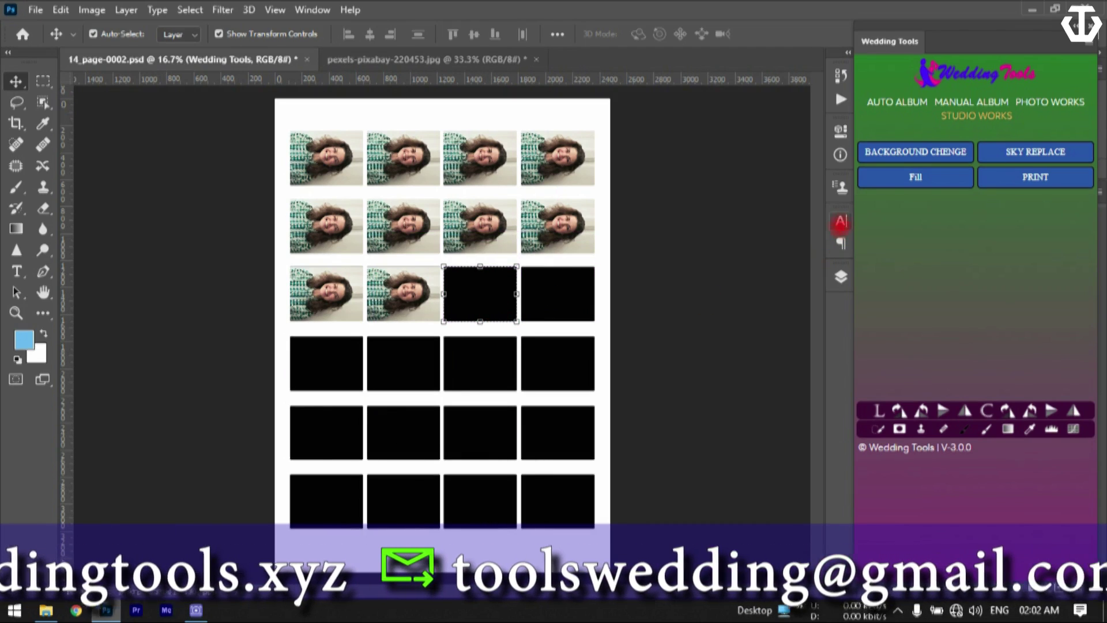
{"action": "left_click", "coordinate": [875, 182]}
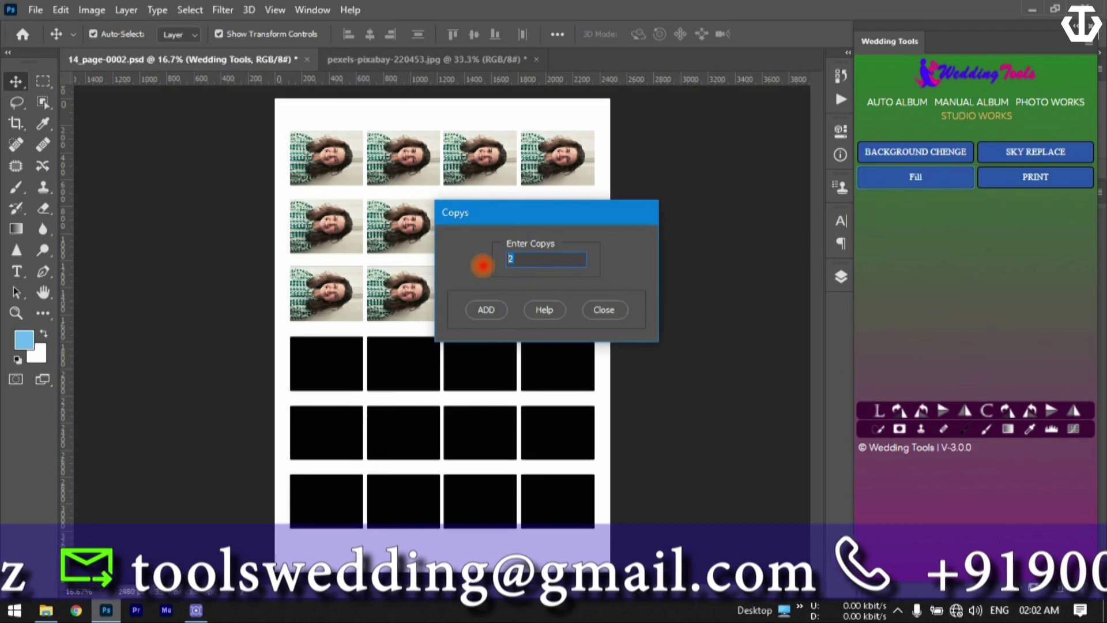
{"action": "type", "text": "5"}
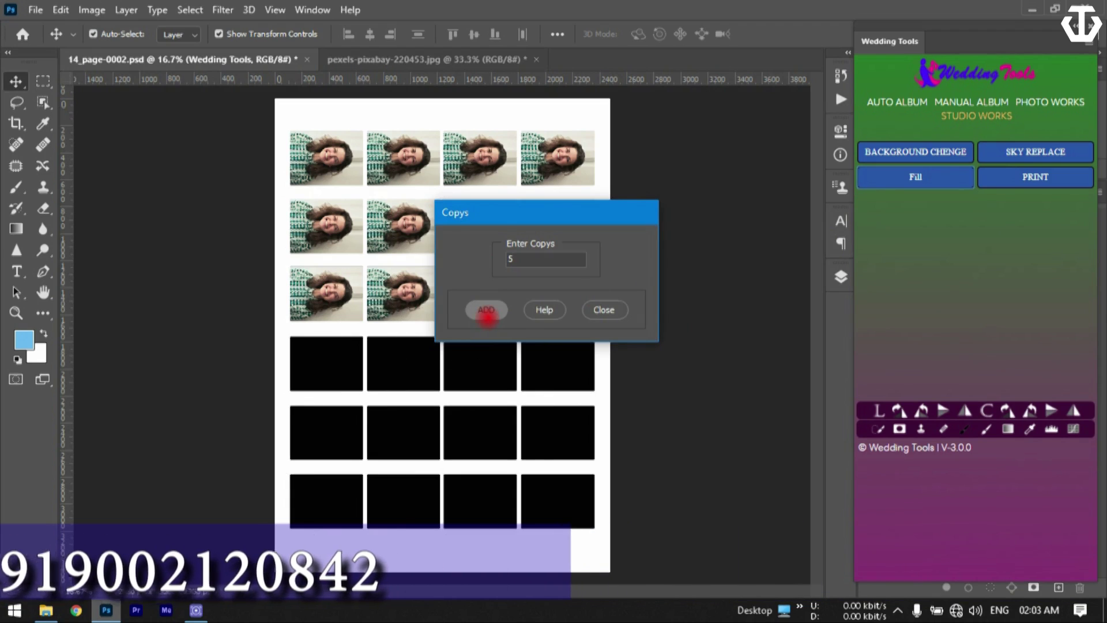
{"action": "left_click", "coordinate": [486, 311]}
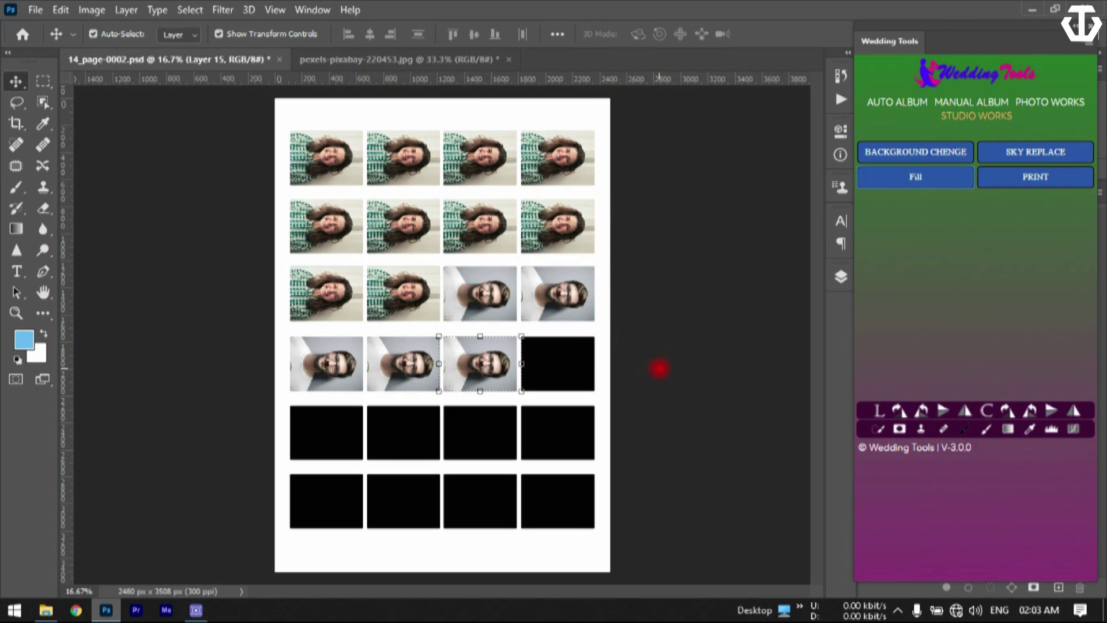
- Give all the filled portraits a 20 px solid black stroke and thicken it with a larger preset
{"action": "left_click_drag", "start_coordinate": [659, 368], "coordinate": [285, 141]}
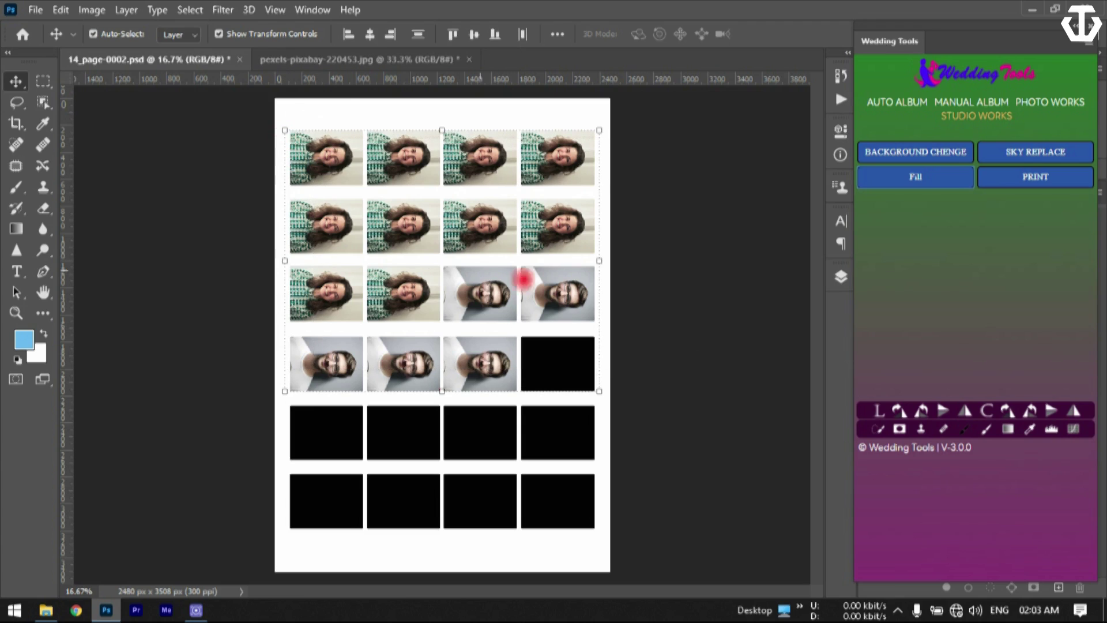
{"action": "left_click", "coordinate": [892, 104]}
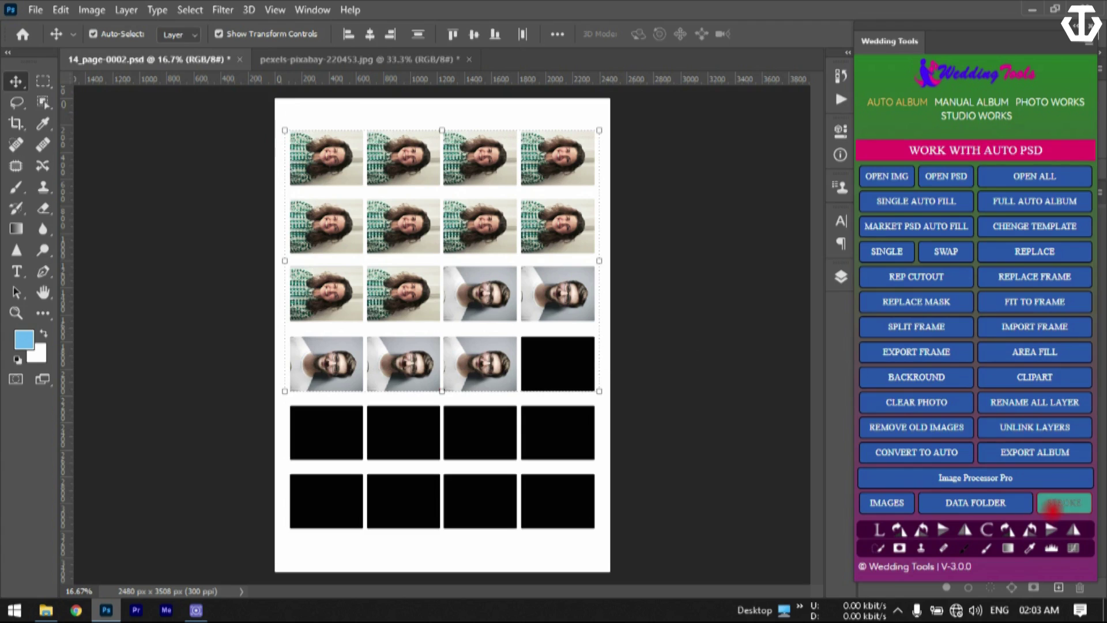
{"action": "left_click", "coordinate": [1056, 504]}
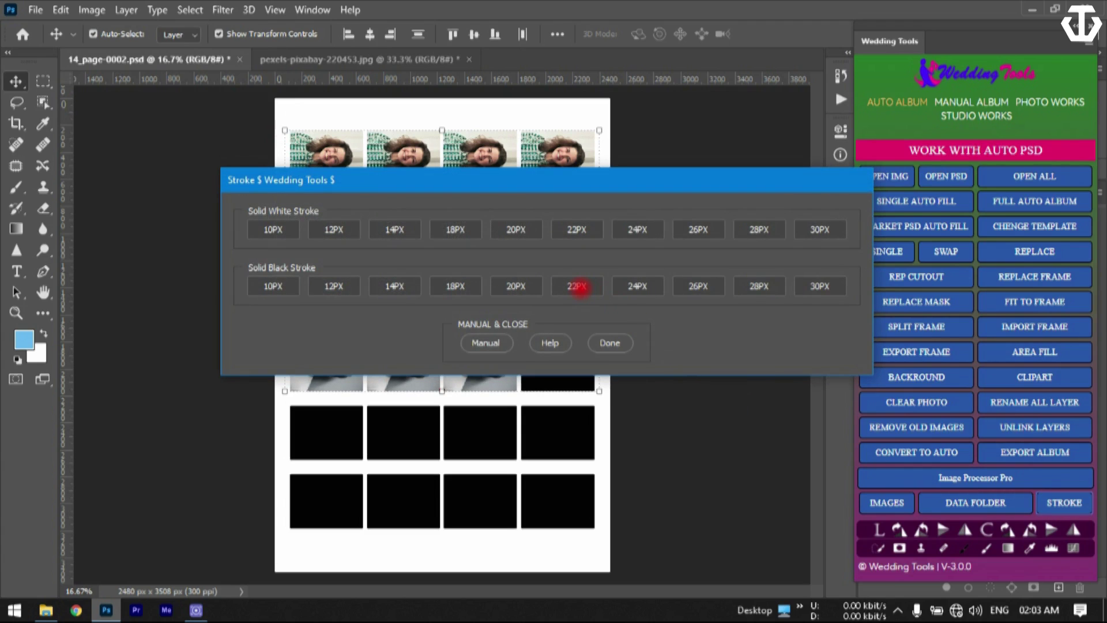
{"action": "mouse_move", "coordinate": [552, 185]}
{"action": "left_mouse_down"}
{"action": "mouse_move", "coordinate": [895, 183]}
{"action": "mouse_move", "coordinate": [782, 148]}
{"action": "left_mouse_up"}
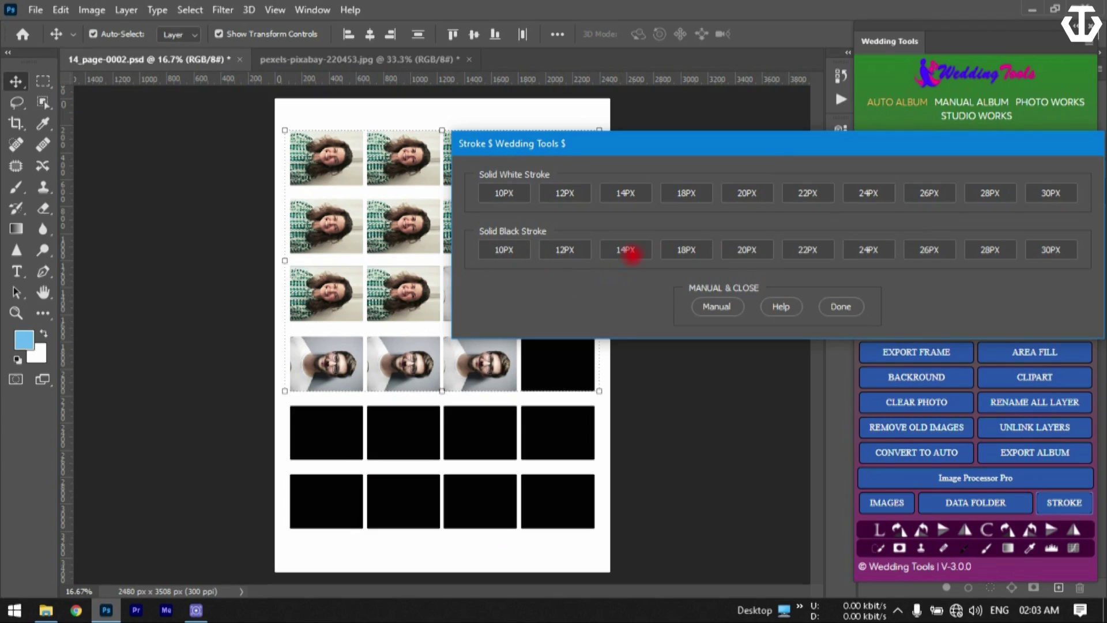
{"action": "left_click", "coordinate": [747, 252]}
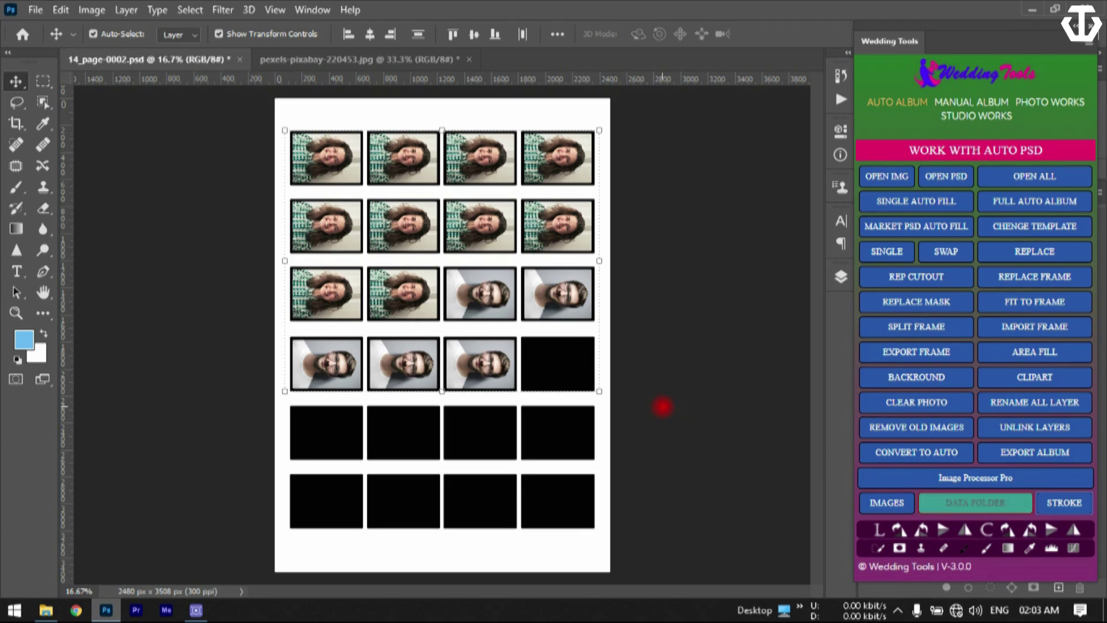
{"action": "left_click", "coordinate": [1078, 502]}
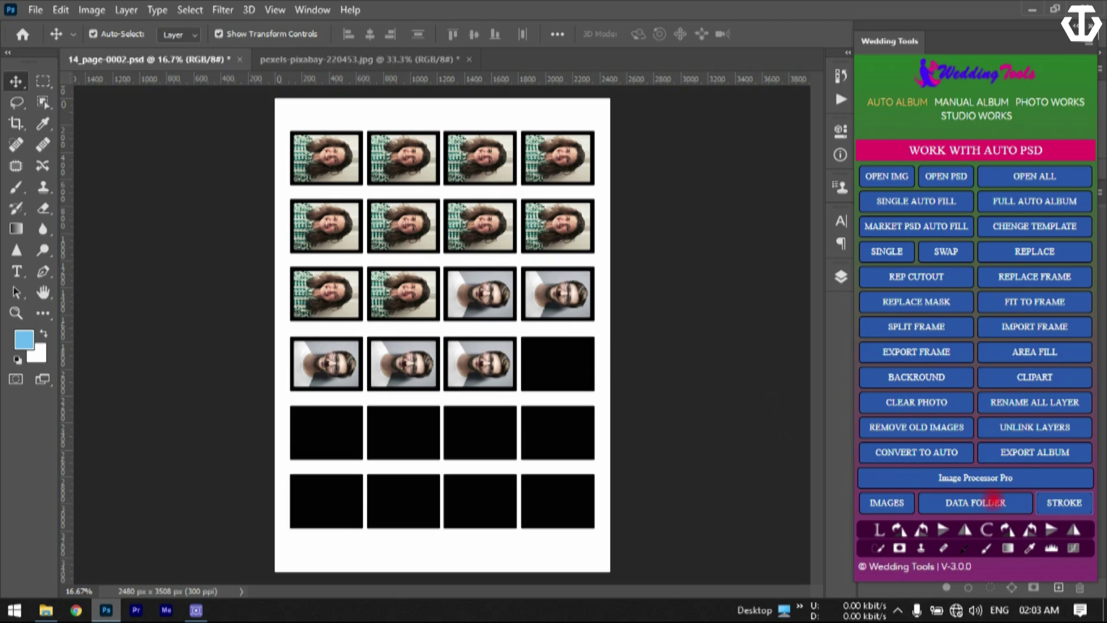
- Try the 18 px solid black stroke preset on the layout and close the stroke options
{"action": "left_click", "coordinate": [1064, 502]}
{"action": "left_click", "coordinate": [473, 344]}
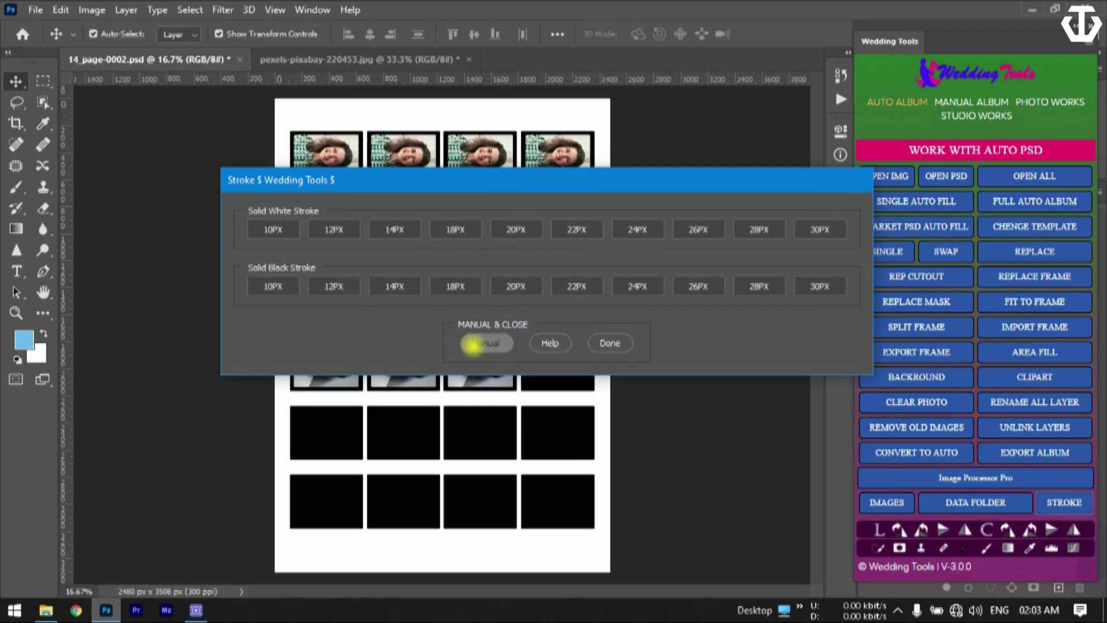
{"action": "left_click", "coordinate": [473, 344]}
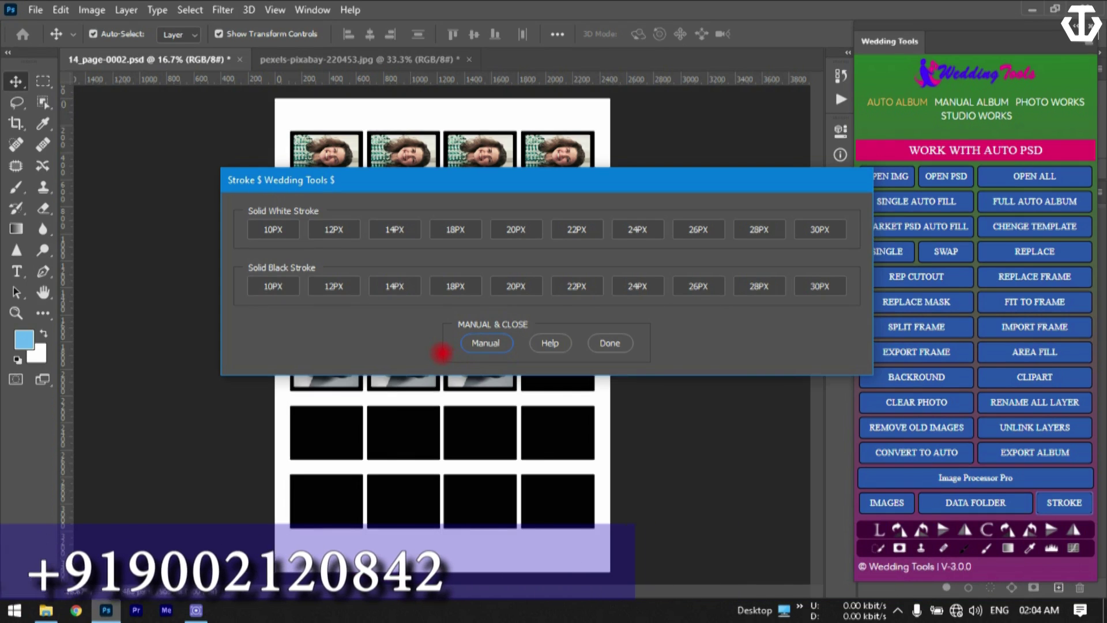
{"action": "mouse_move", "coordinate": [482, 196]}
{"action": "left_mouse_down"}
{"action": "mouse_move", "coordinate": [498, 216]}
{"action": "mouse_move", "coordinate": [594, 185]}
{"action": "mouse_move", "coordinate": [608, 169]}
{"action": "left_mouse_up"}
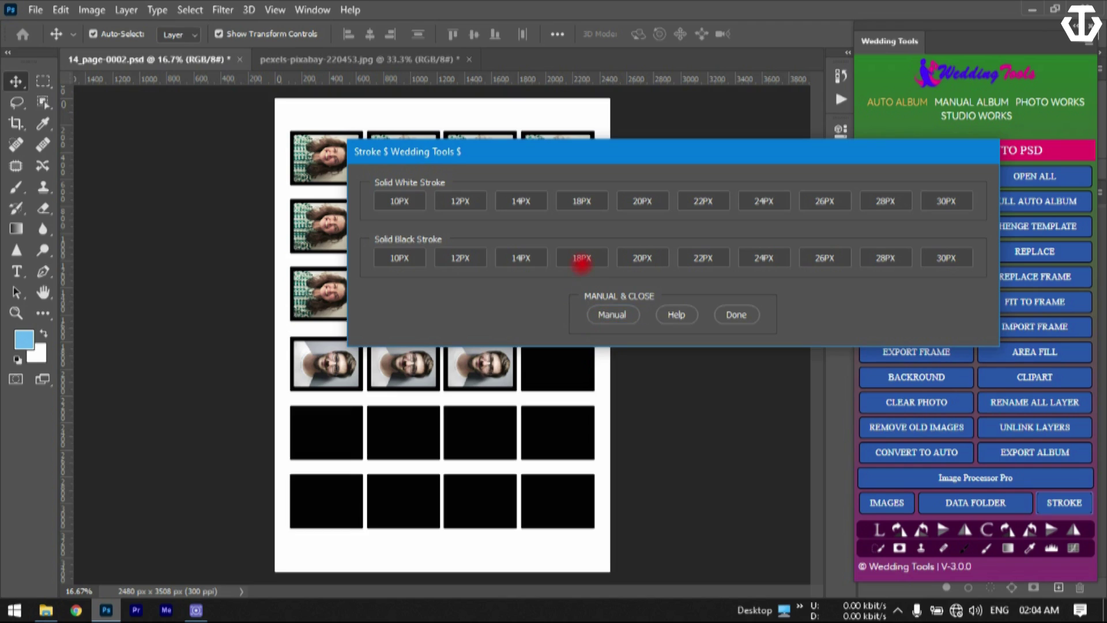
{"action": "left_click", "coordinate": [582, 260]}
{"action": "left_click", "coordinate": [735, 316]}
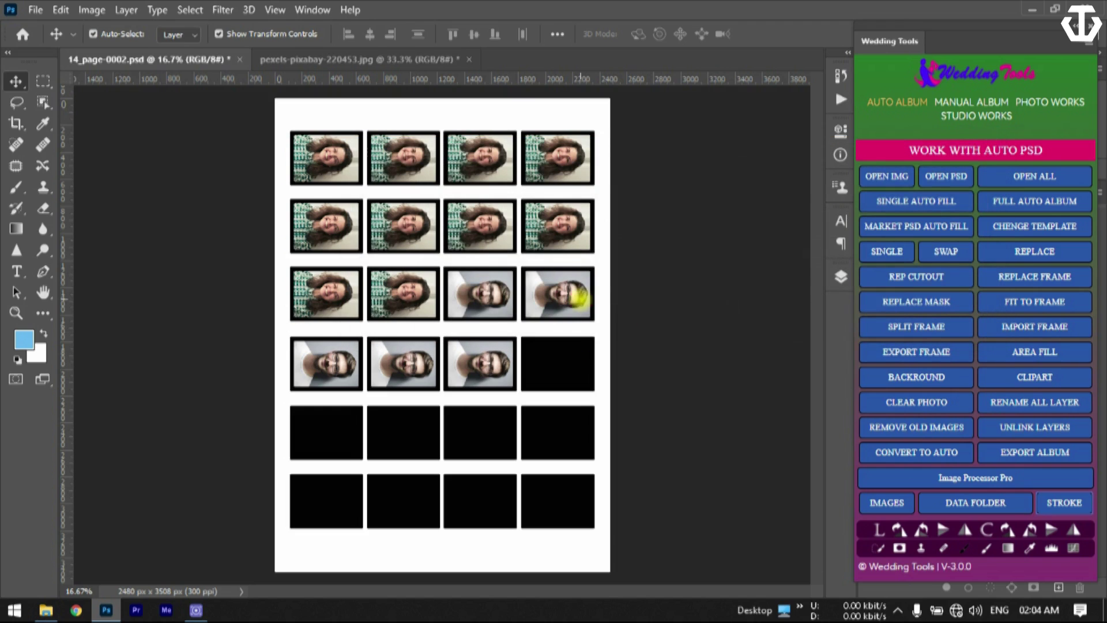
- Select the portraits in the upper three rows and manually set their layer-style stroke size to 24 px
{"action": "left_click_drag", "start_coordinate": [672, 331], "coordinate": [324, 139]}
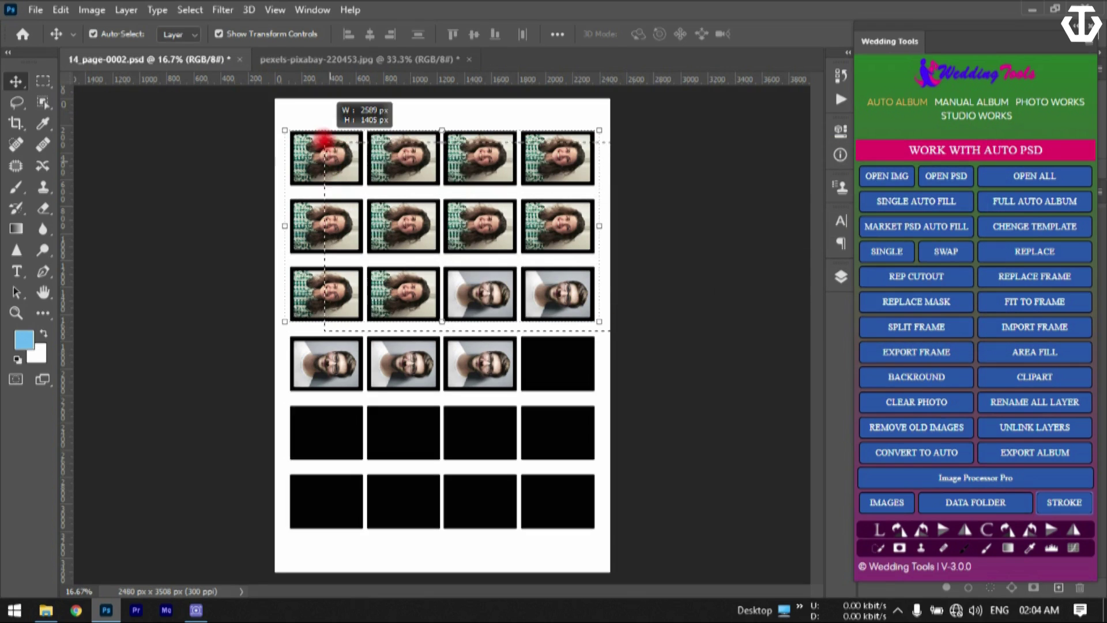
{"action": "left_click", "coordinate": [1064, 502]}
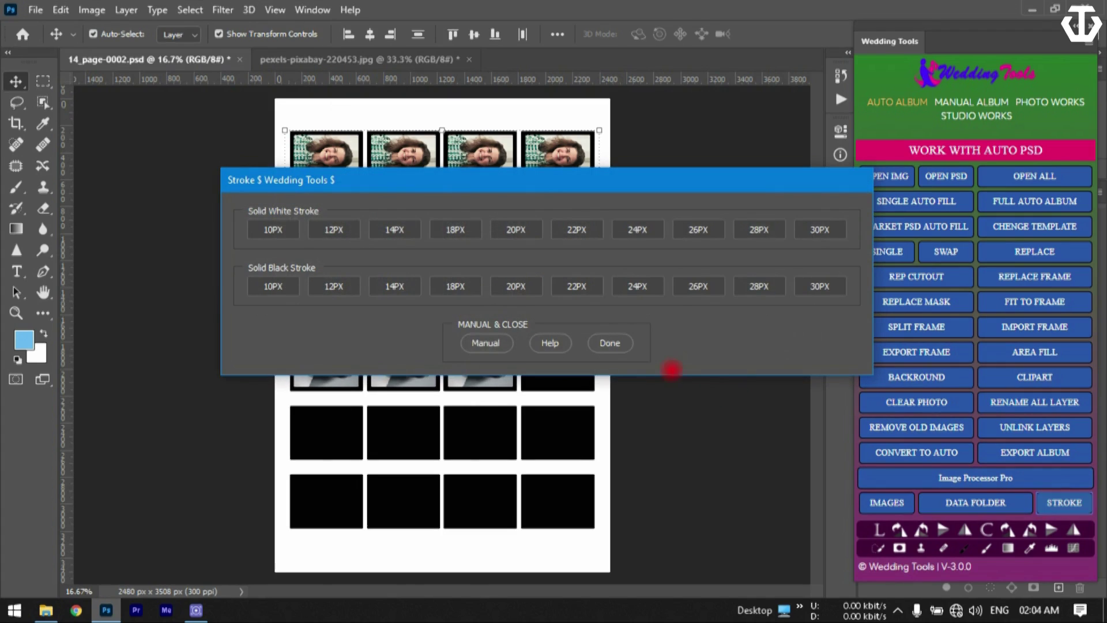
{"action": "left_click", "coordinate": [484, 345]}
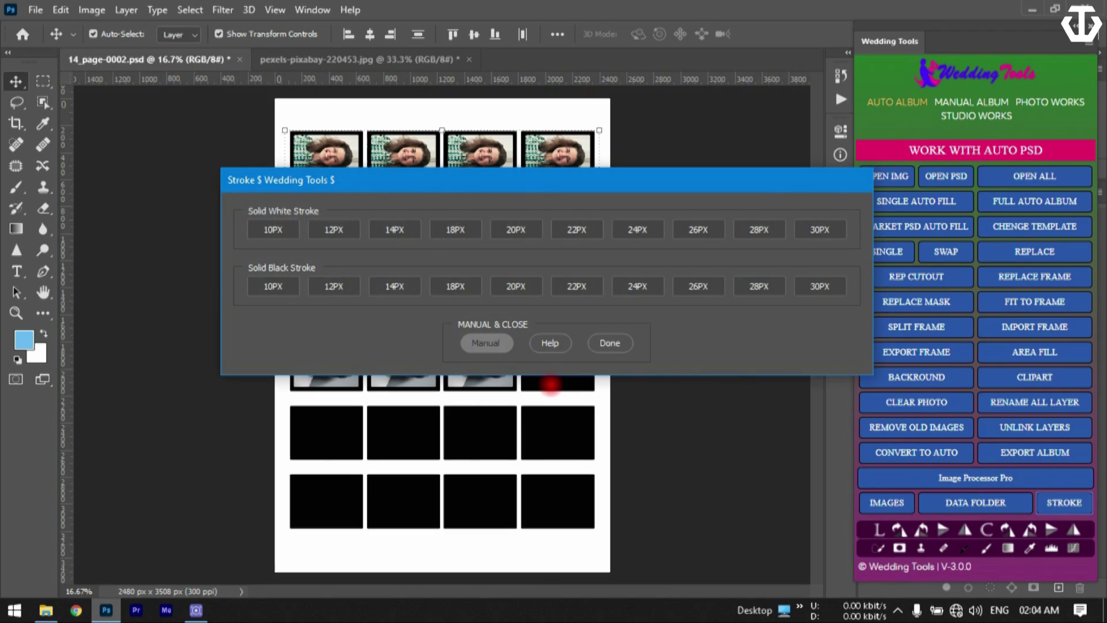
{"action": "left_click", "coordinate": [637, 293]}
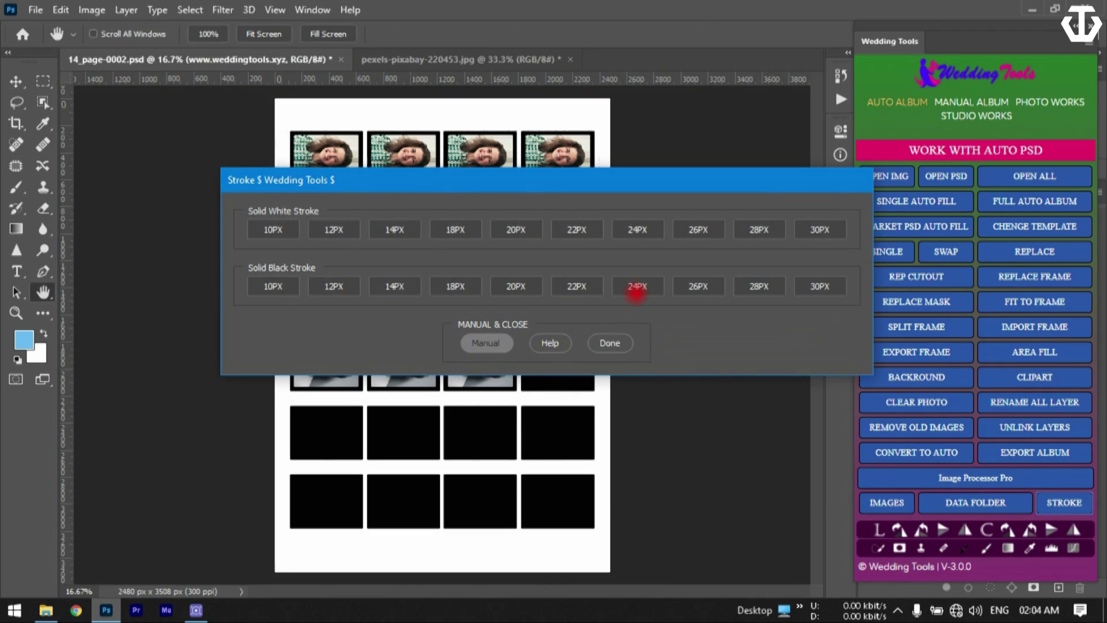
{"action": "left_click_drag", "start_coordinate": [731, 113], "coordinate": [600, 129]}
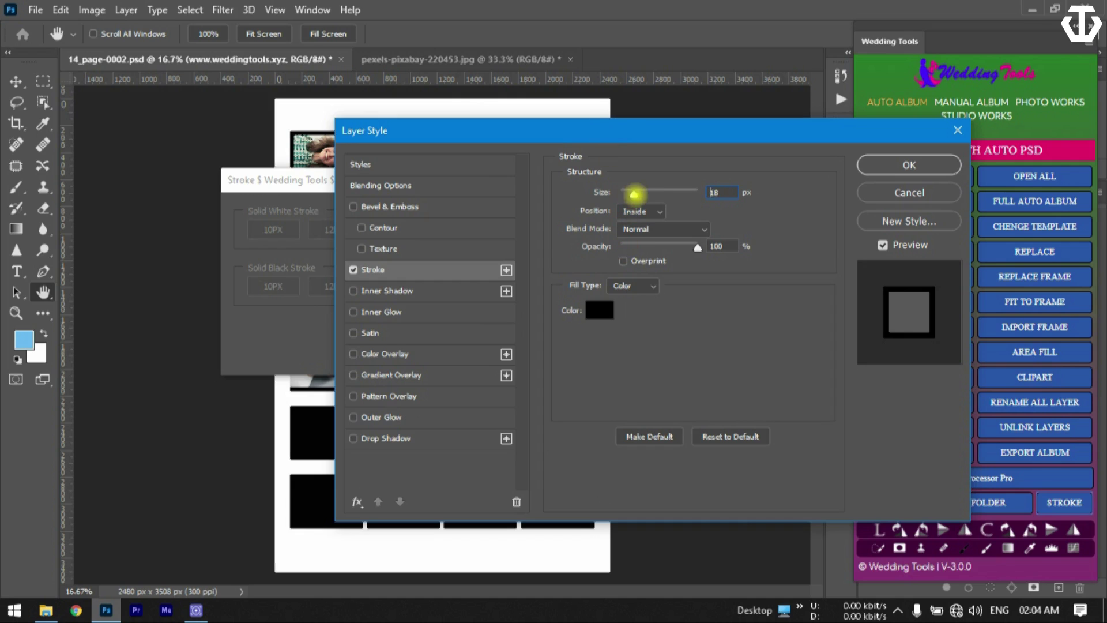
{"action": "mouse_move", "coordinate": [635, 194]}
{"action": "left_mouse_down"}
{"action": "mouse_move", "coordinate": [645, 196]}
{"action": "mouse_move", "coordinate": [635, 195]}
{"action": "left_mouse_up"}
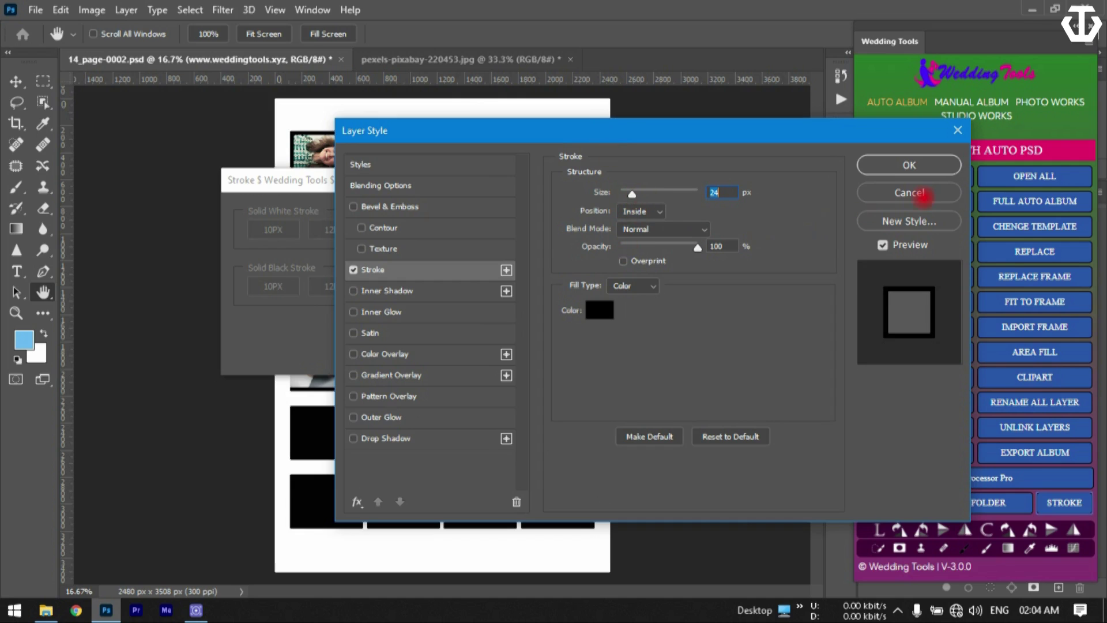
{"action": "left_click", "coordinate": [905, 165]}
{"action": "left_click", "coordinate": [597, 345]}
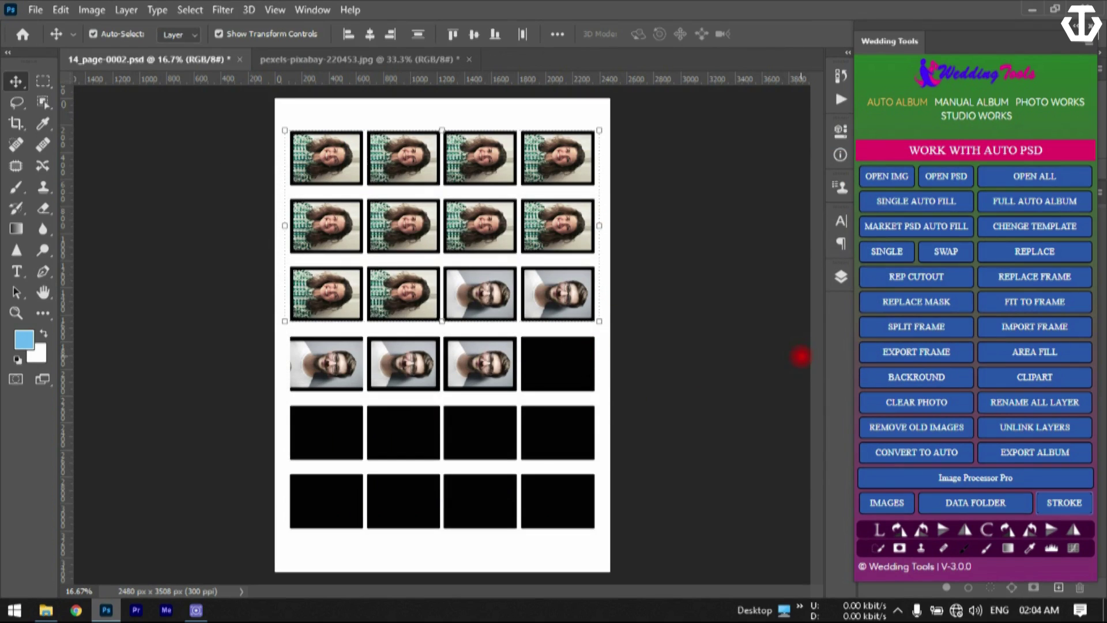
- Return to the Studio Works tools and delete the unused black frames in the last two rows and at the end of the fourth
{"action": "left_click", "coordinate": [1008, 116]}
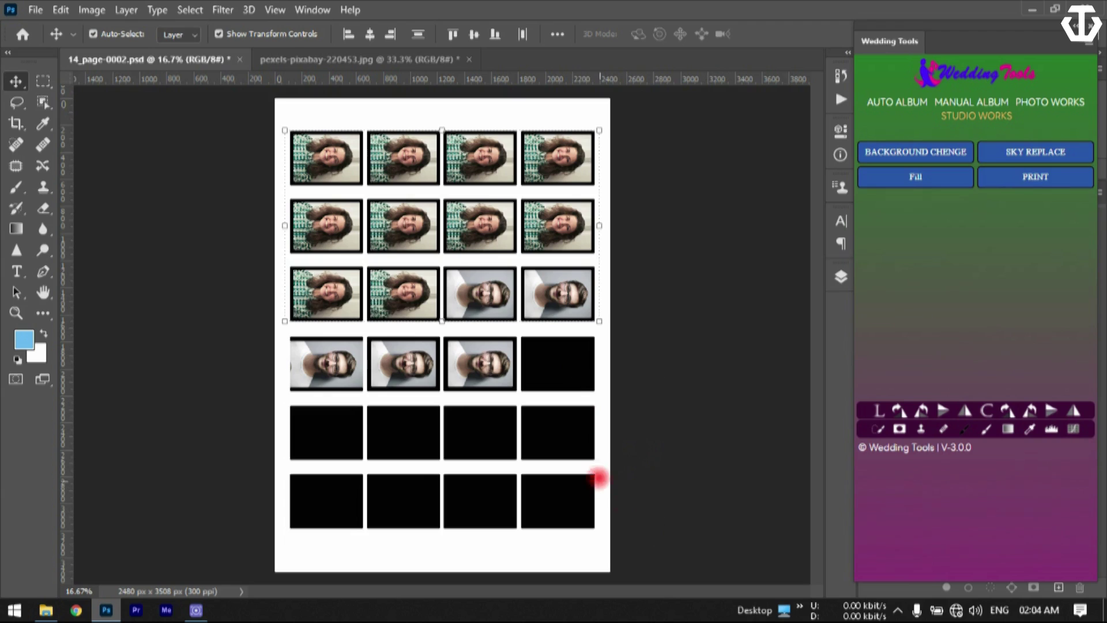
{"action": "left_click", "coordinate": [580, 449]}
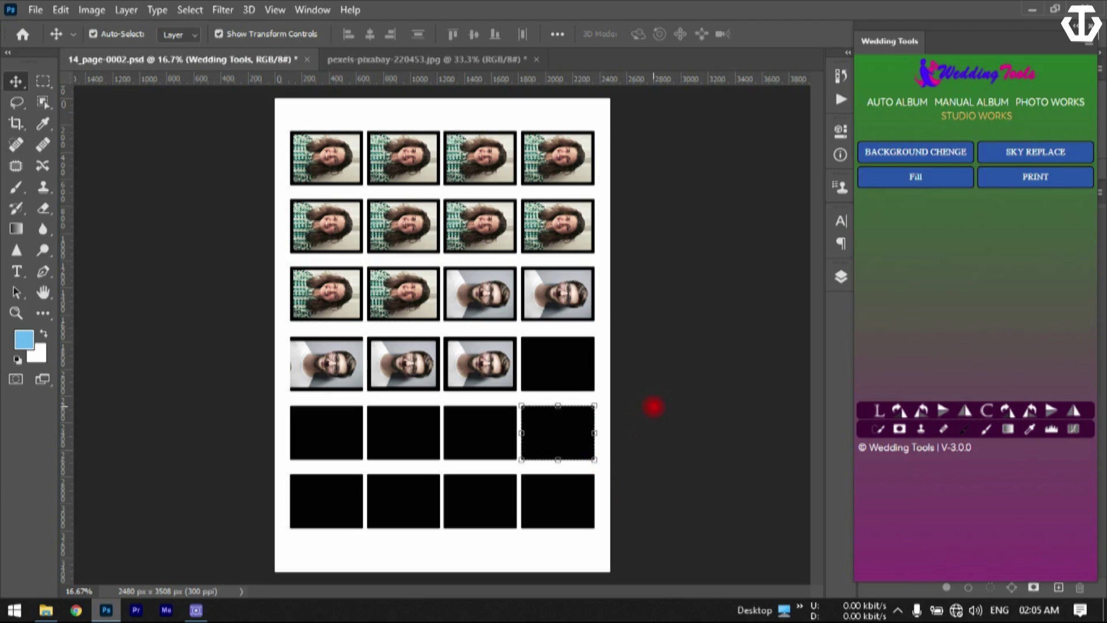
{"action": "left_click_drag", "start_coordinate": [668, 524], "coordinate": [321, 427]}
{"action": "key", "text": "Delete"}
{"action": "left_click", "coordinate": [531, 368]}
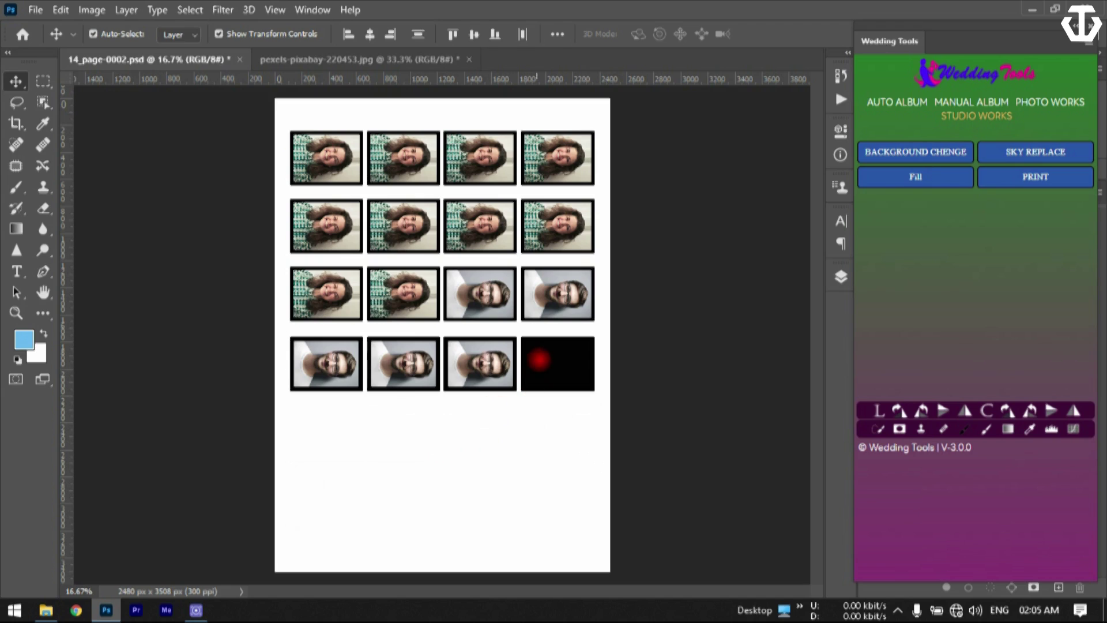
{"action": "key", "text": "Delete"}
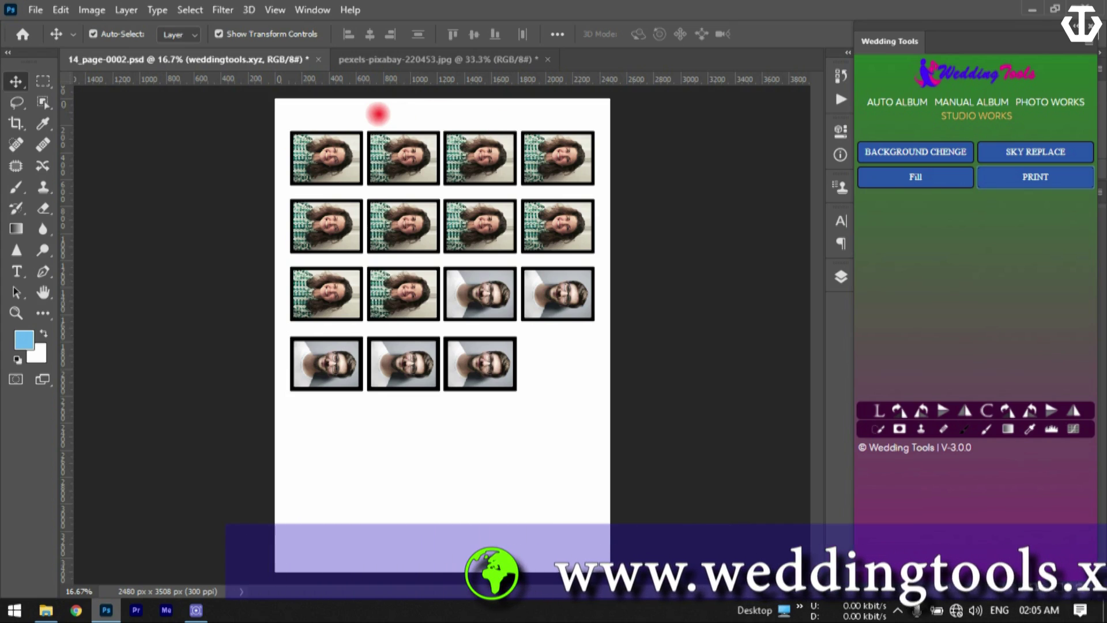
- Open the print setup for the layout and choose A4 as the paper size for Microsoft Print to PDF
{"action": "key", "text": "ctrl+p"}
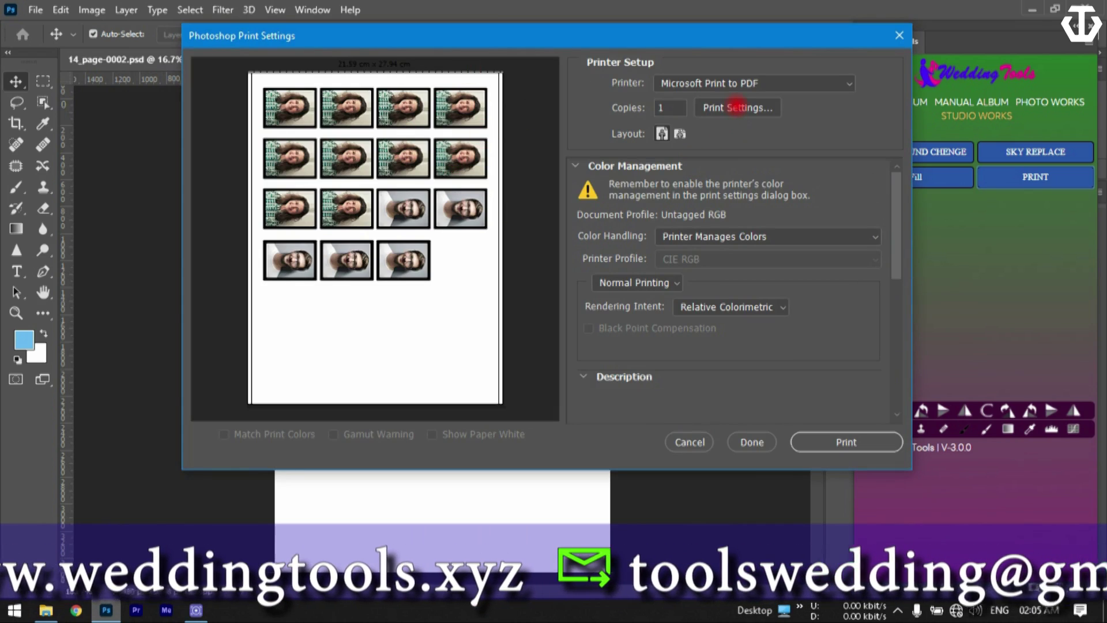
{"action": "left_click", "coordinate": [739, 83]}
{"action": "left_click", "coordinate": [618, 111]}
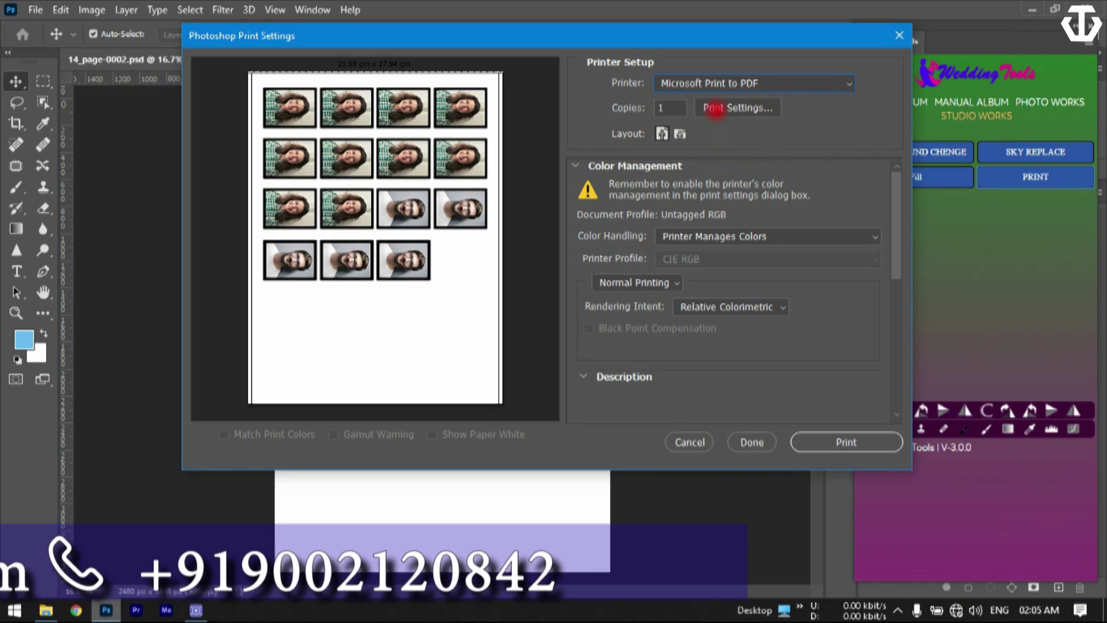
{"action": "left_click", "coordinate": [716, 110]}
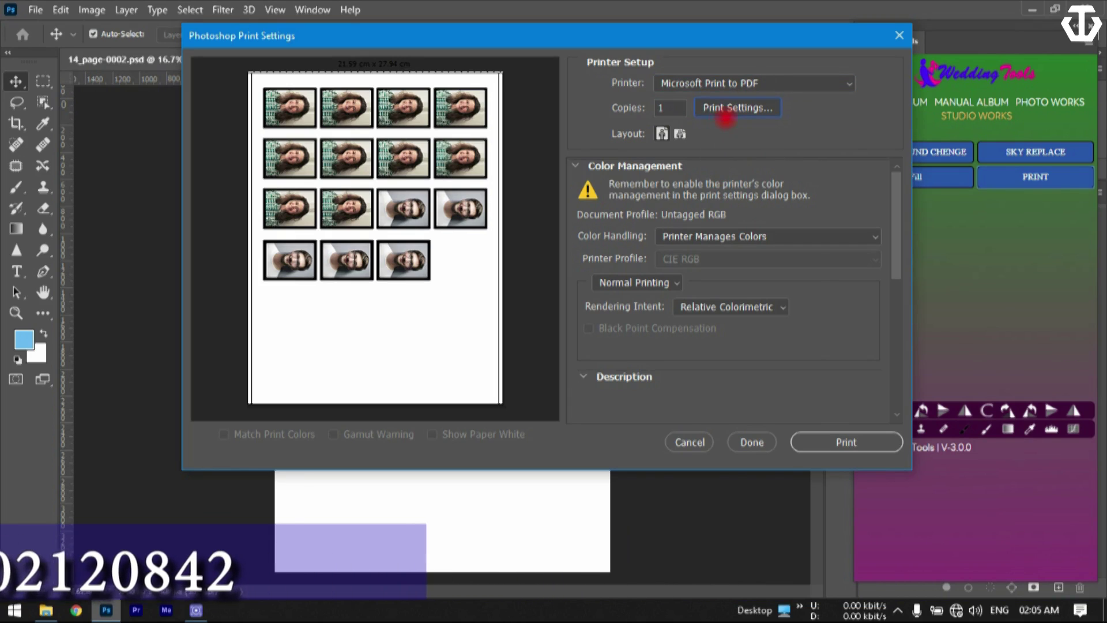
{"action": "left_click", "coordinate": [718, 110]}
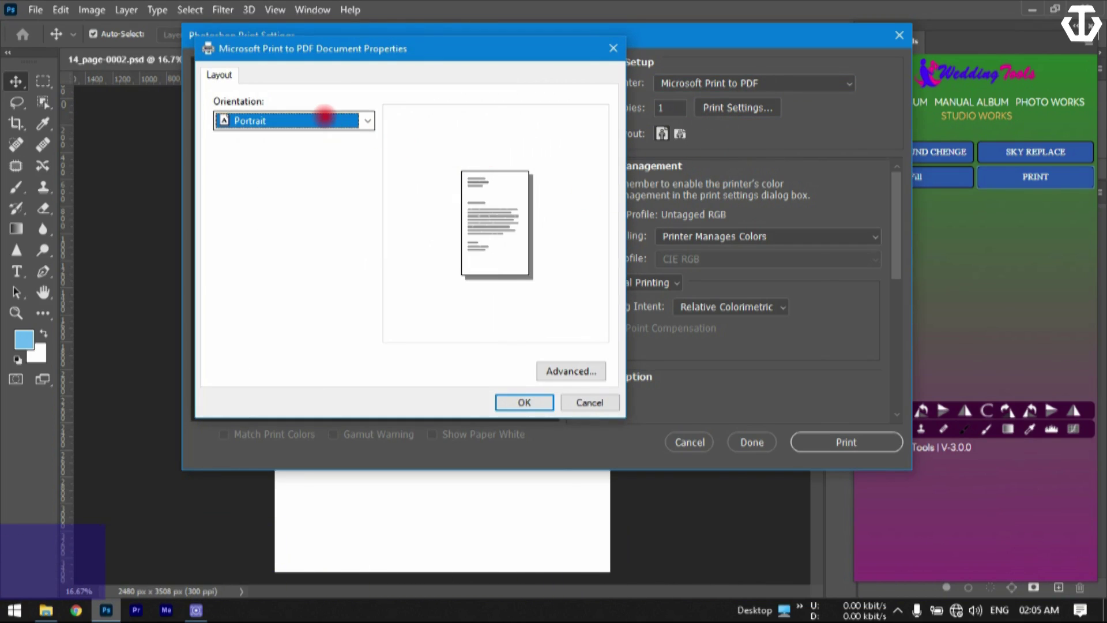
{"action": "left_click", "coordinate": [550, 369]}
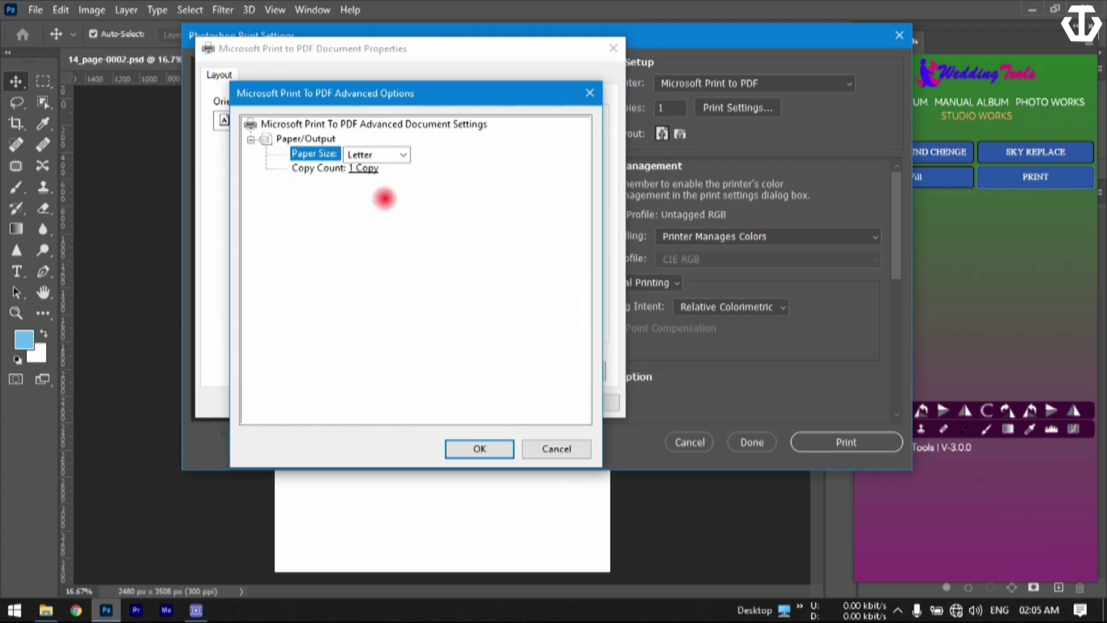
{"action": "left_click", "coordinate": [387, 154]}
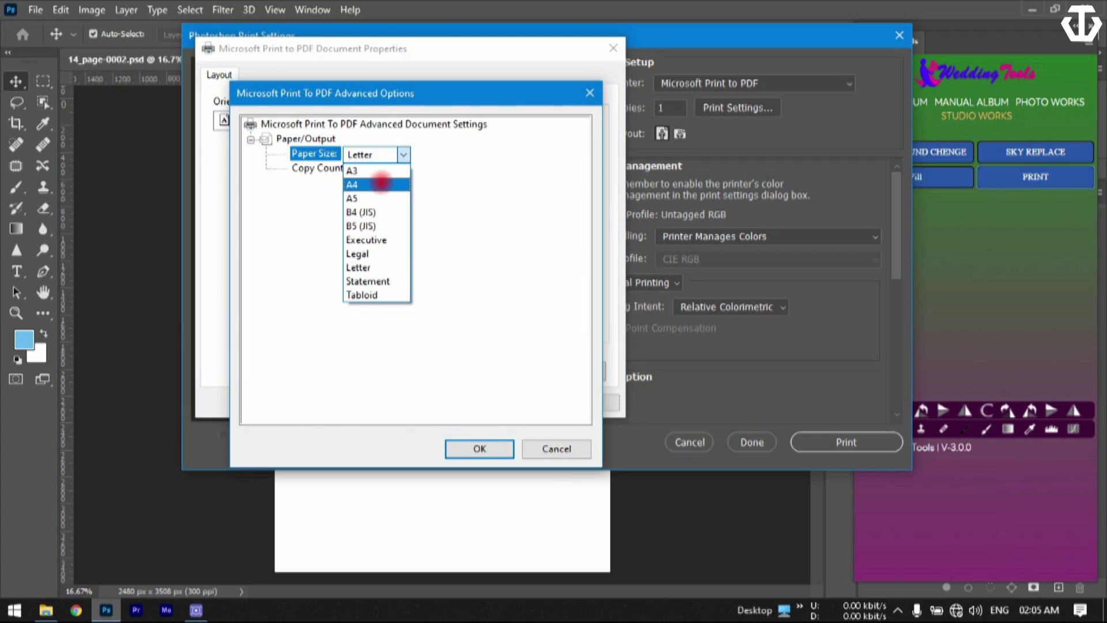
{"action": "left_click", "coordinate": [378, 183]}
{"action": "left_click", "coordinate": [522, 402]}
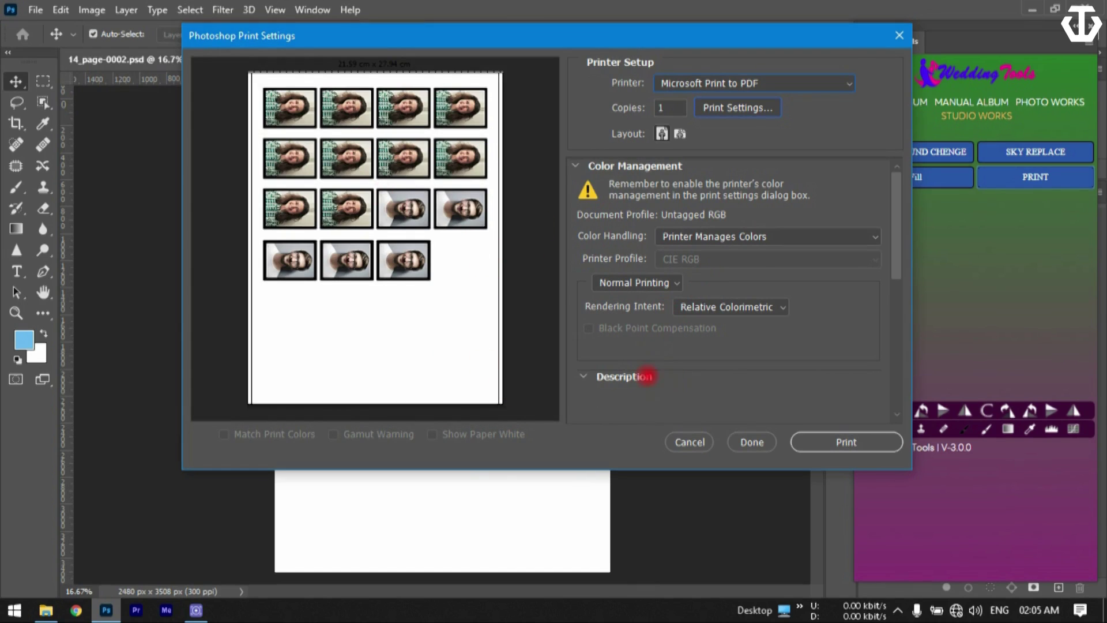
- Review the color management and position settings in the print setup and close it without printing the layout
{"action": "scroll", "coordinate": [685, 309], "scroll_direction": "down", "scroll_amount": 3}
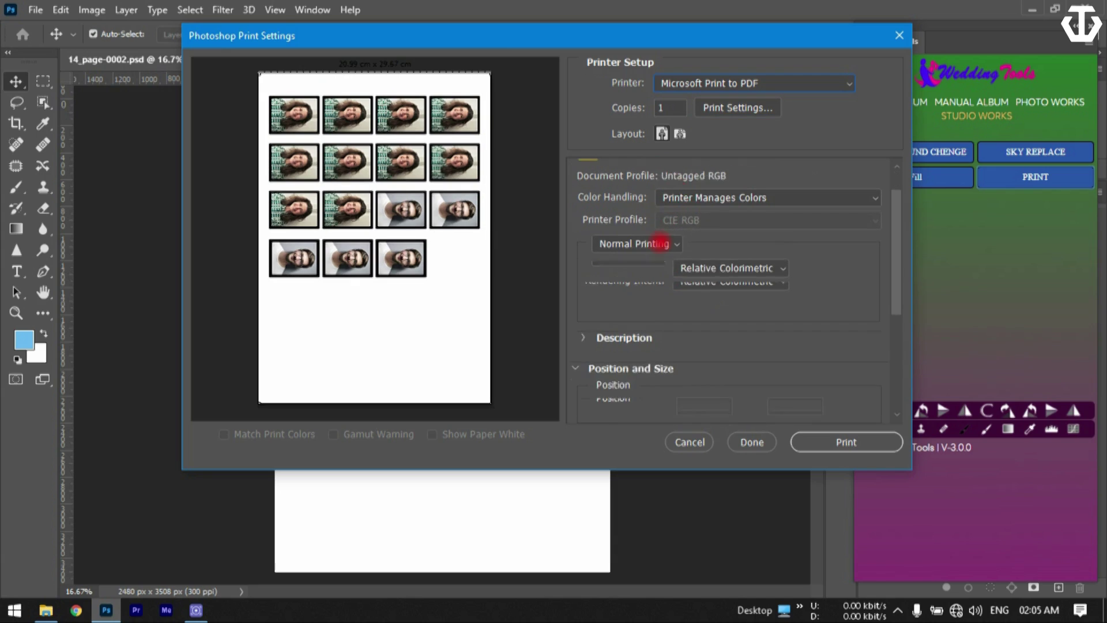
{"action": "scroll", "coordinate": [701, 318], "scroll_direction": "up", "scroll_amount": 2}
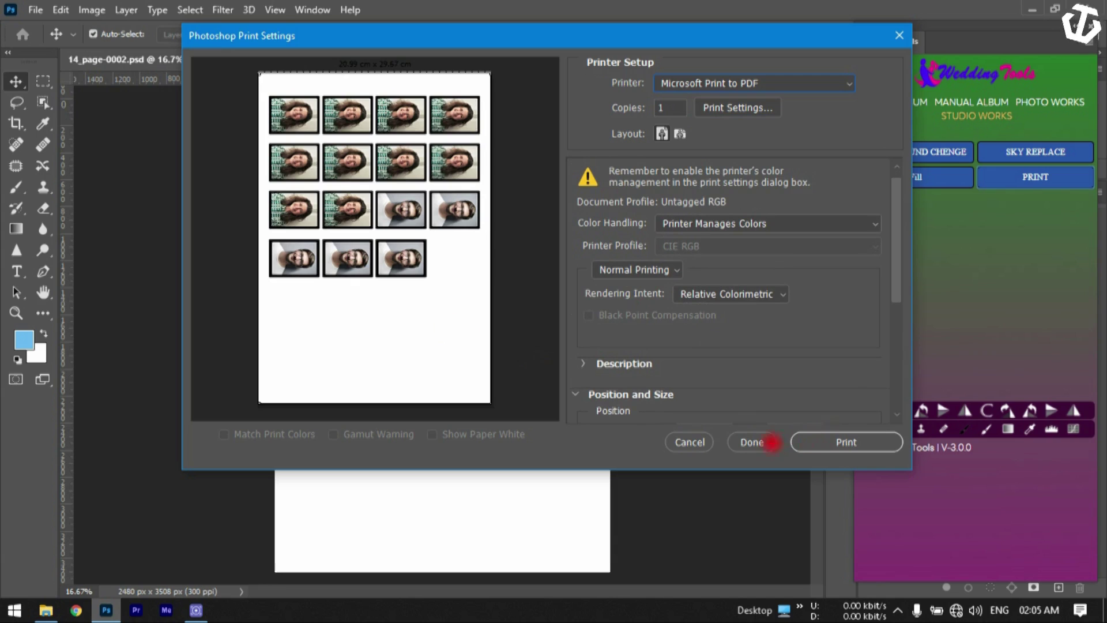
{"action": "left_click", "coordinate": [692, 442]}
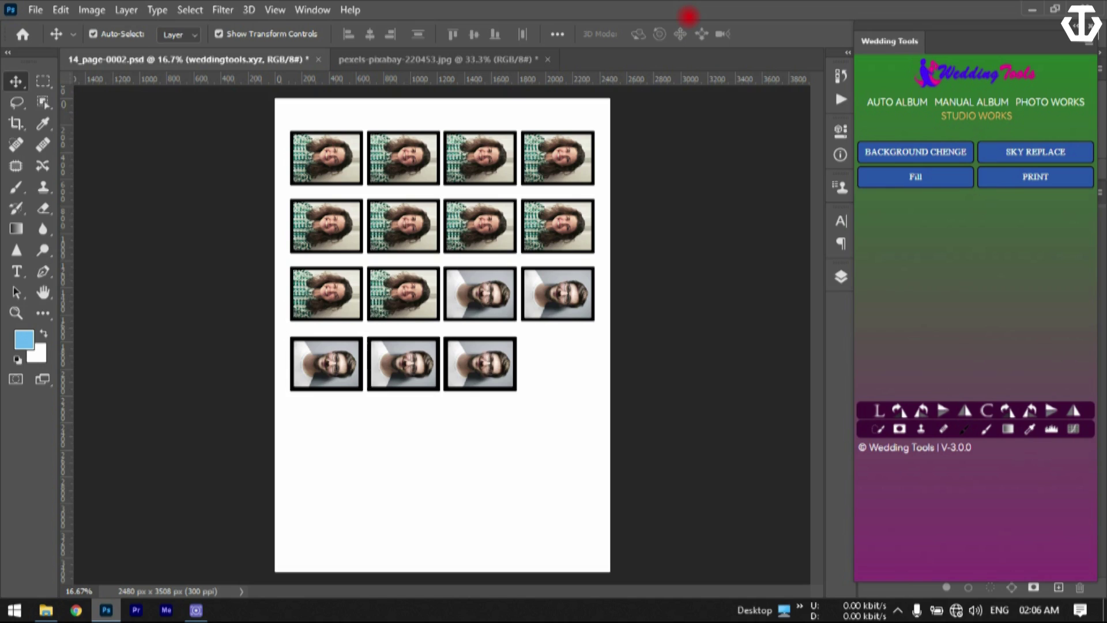
- Move the Wedding Tools panel over the canvas and quit the program without saving the changes to pexels-pixabay-220453.jpg
{"action": "left_click_drag", "start_coordinate": [923, 43], "coordinate": [654, 46]}
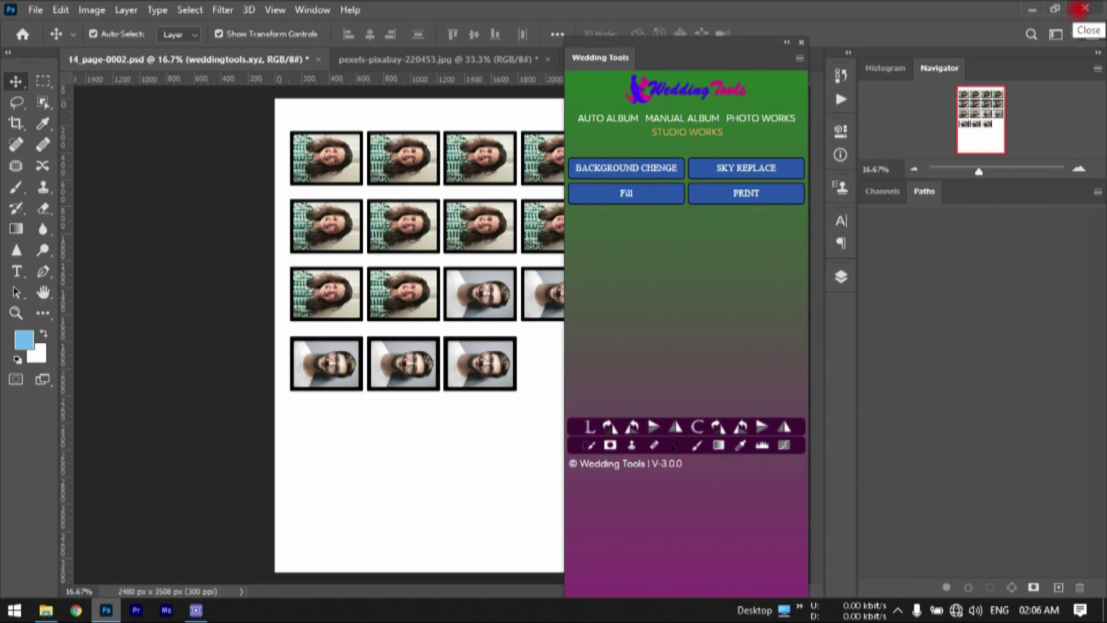
{"action": "left_click", "coordinate": [1081, 8]}
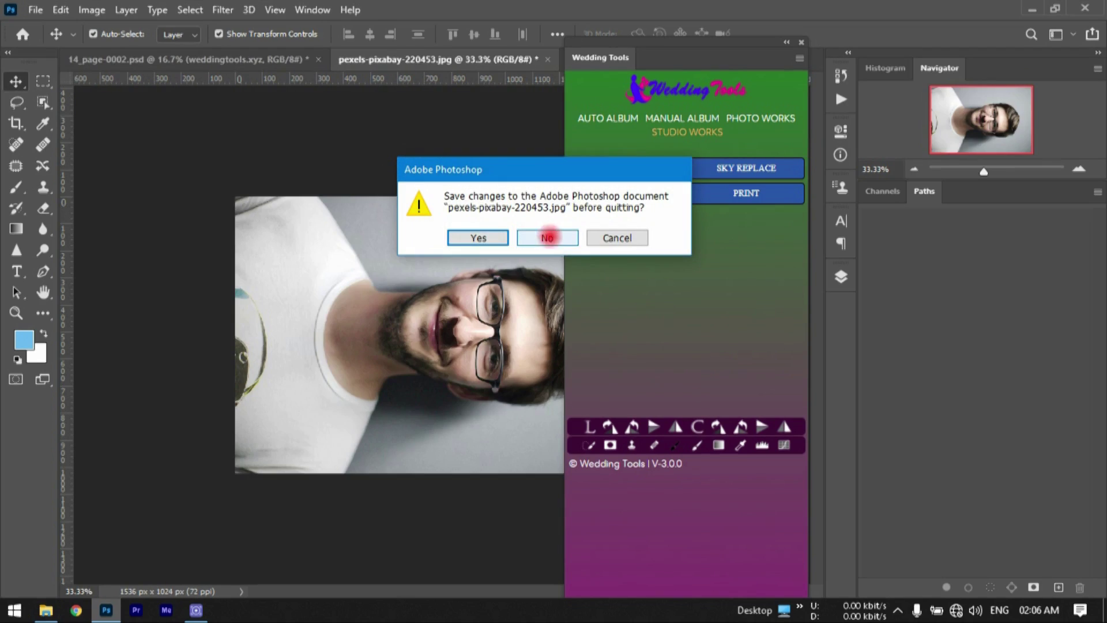
{"action": "left_click", "coordinate": [548, 238]}
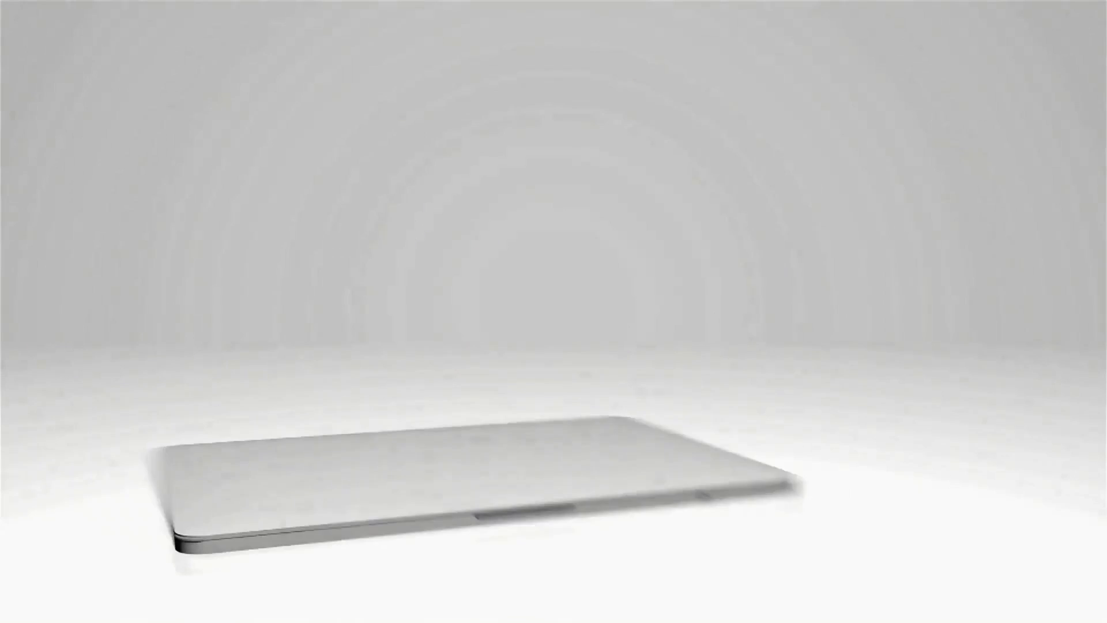